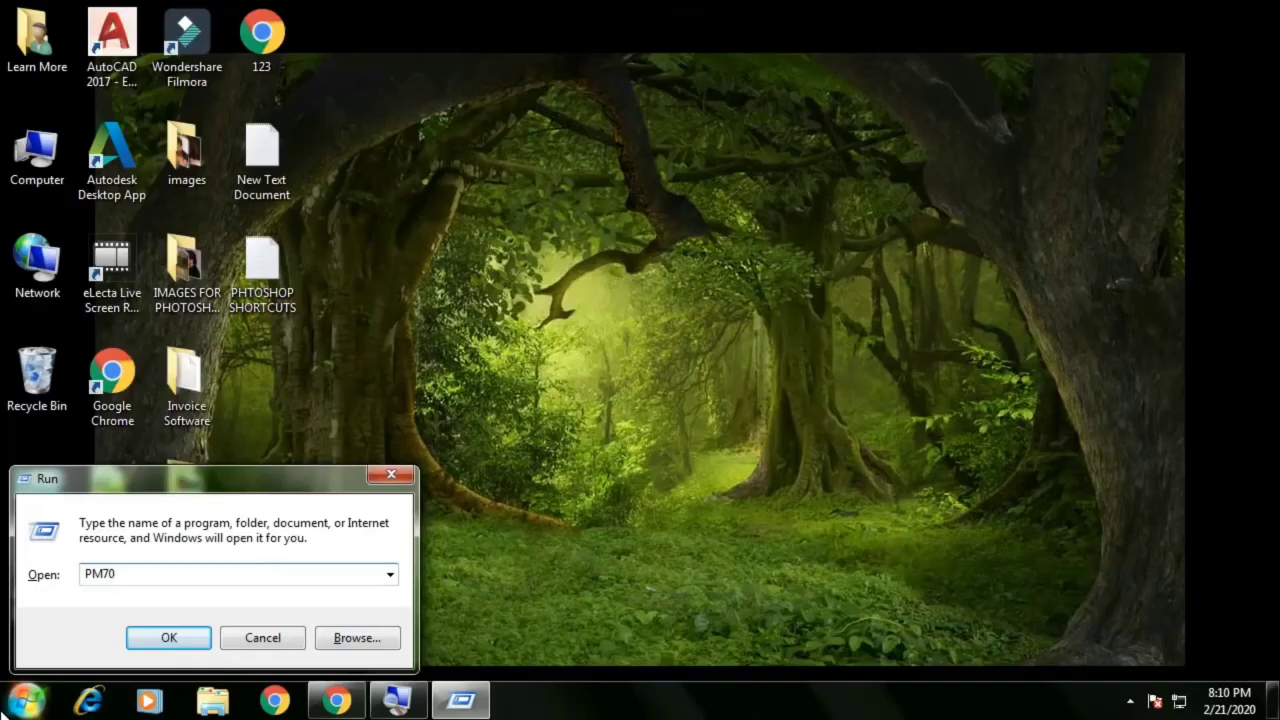
Launch PageMaker with PM70 and browse the template categories, switching the category to Cards
key("Return")
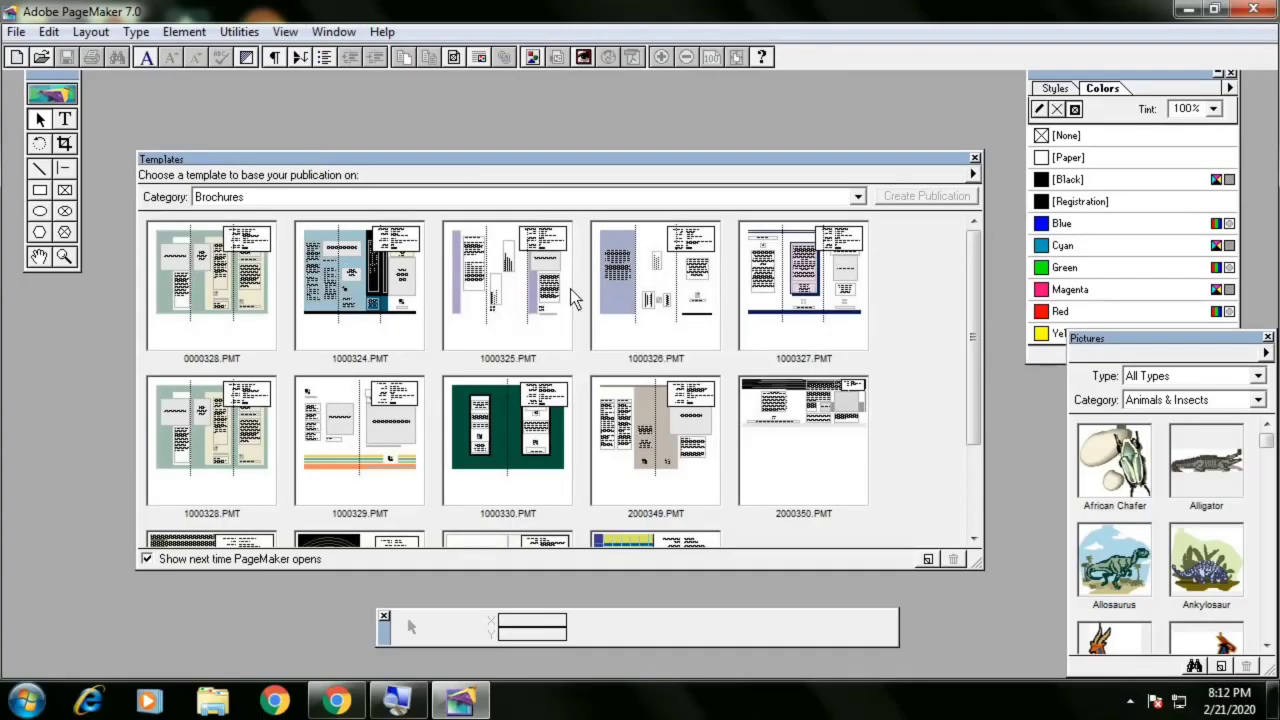
left_click(342, 199)
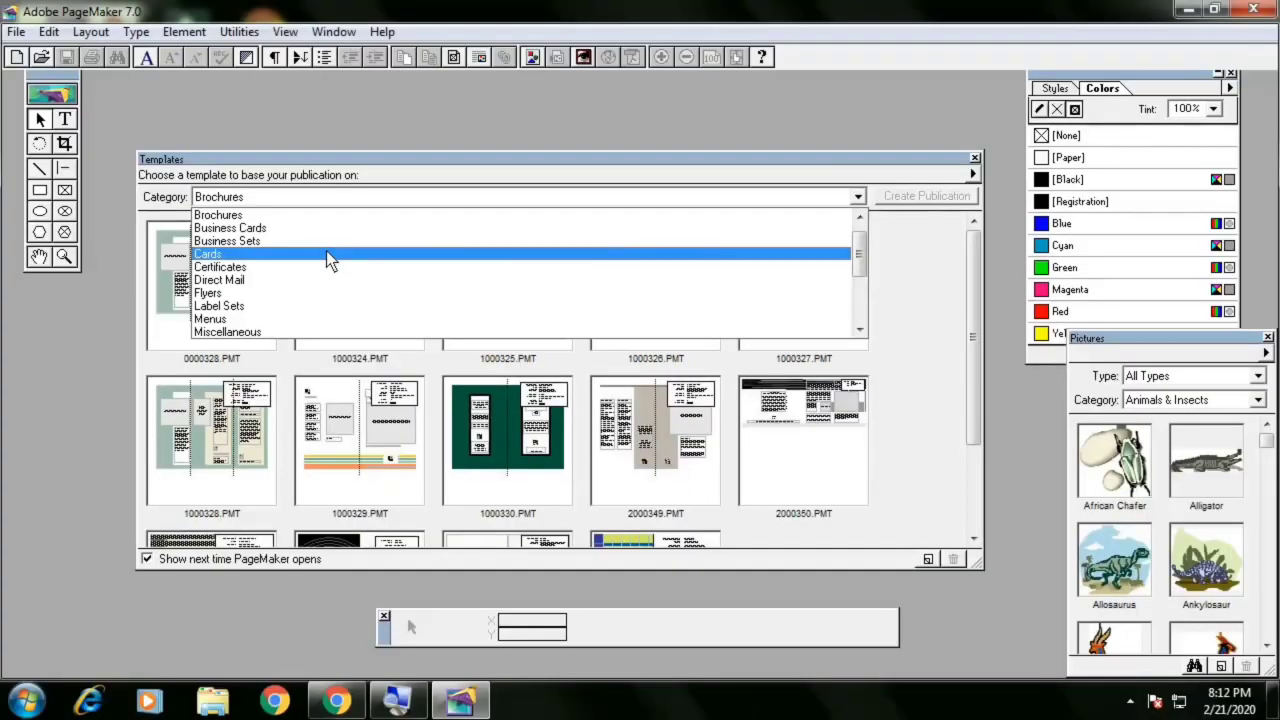
left_click(326, 254)
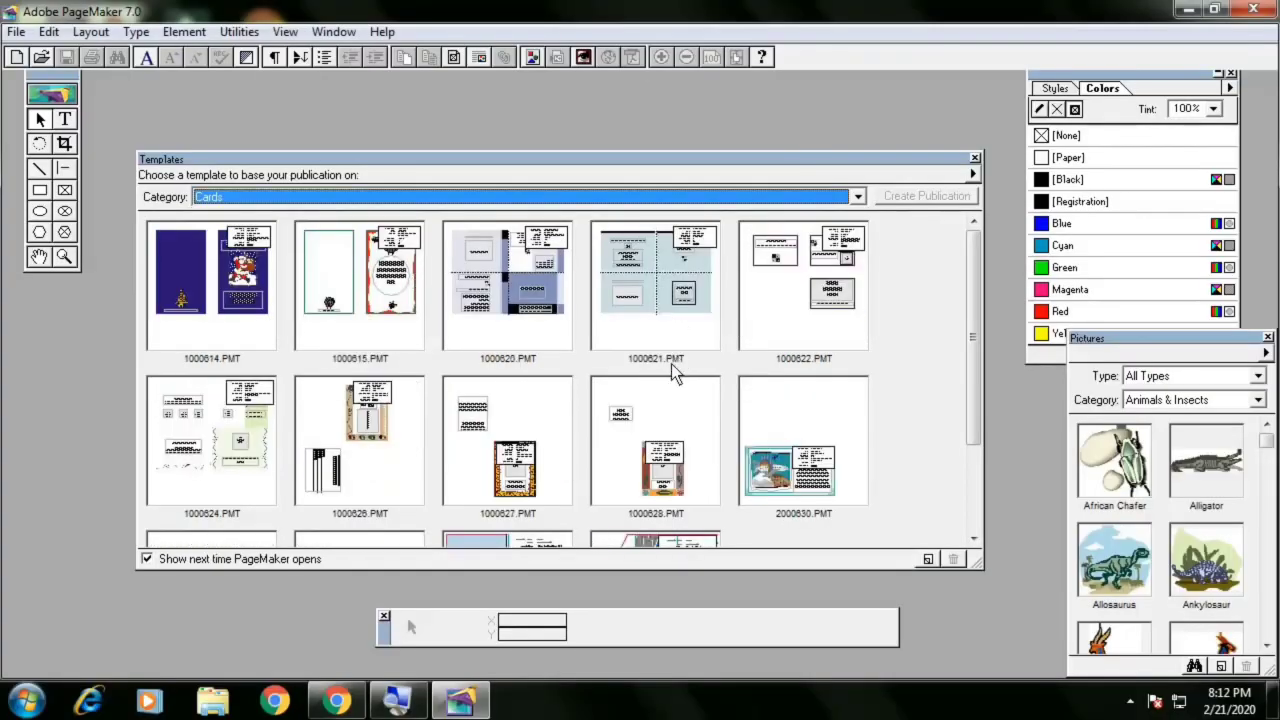
left_click(383, 195)
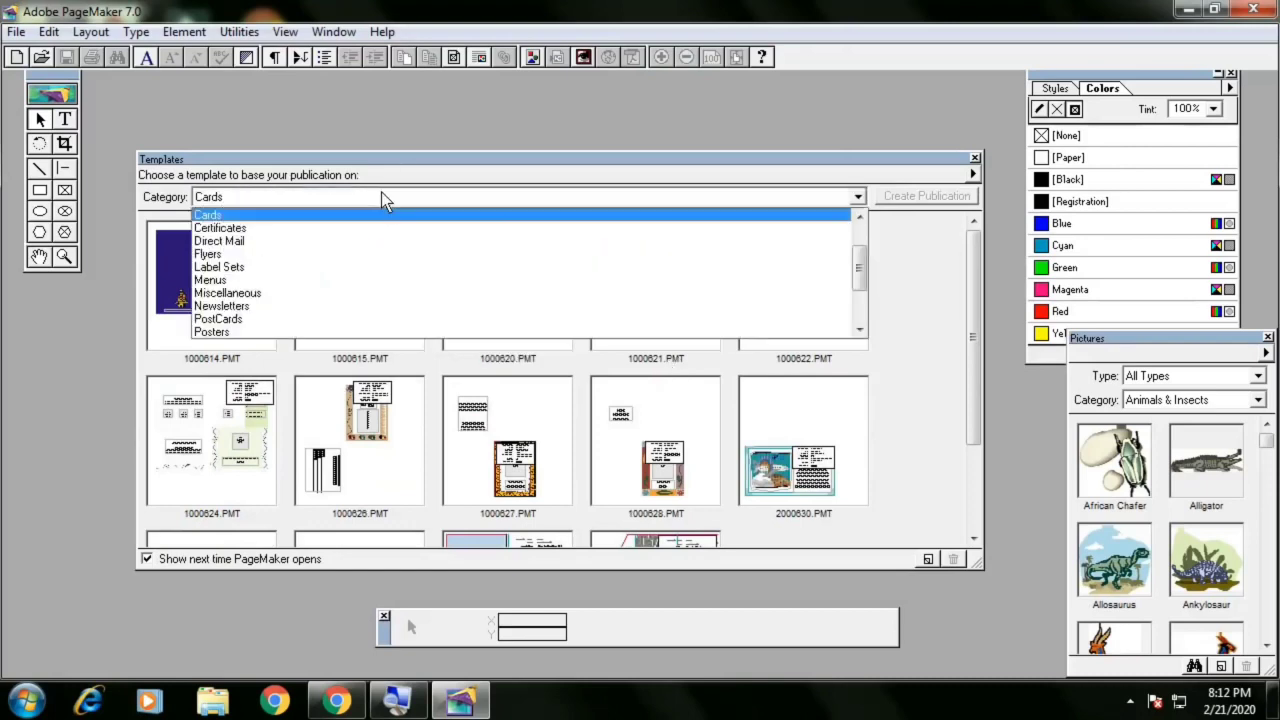
scroll(340, 275, "down", 2)
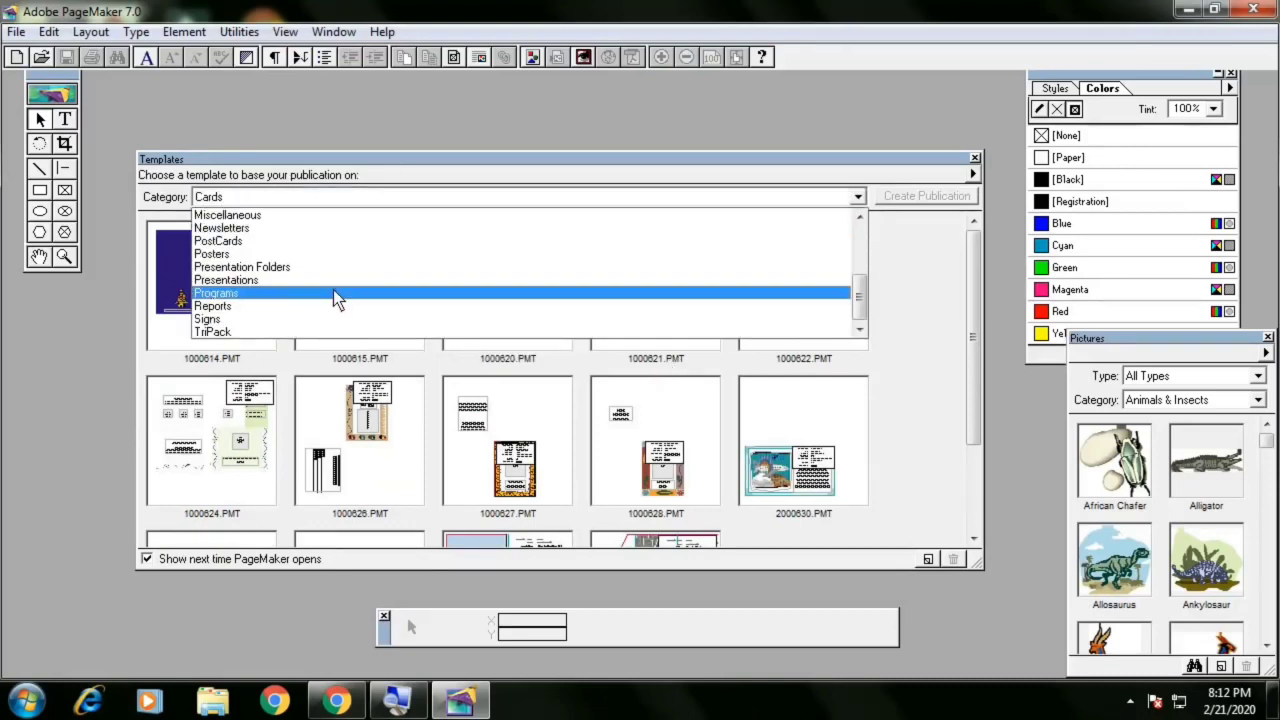
scroll(334, 286, "up", 4)
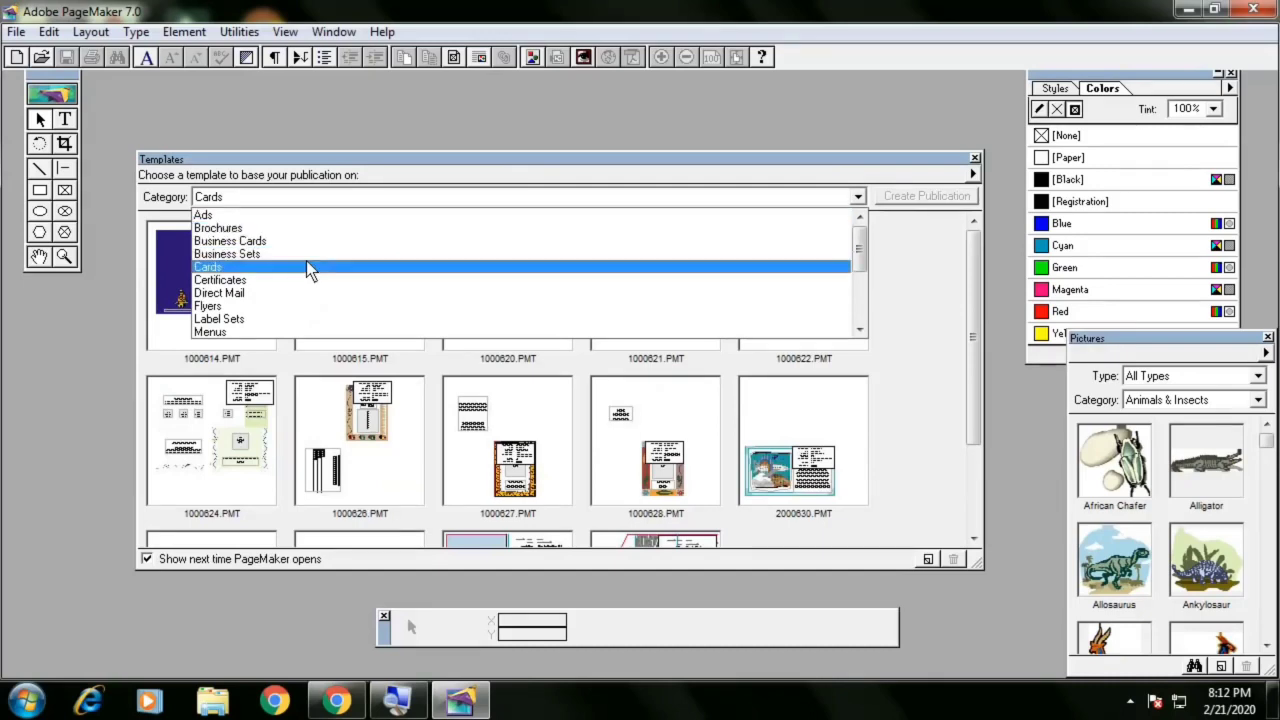
left_click(306, 262)
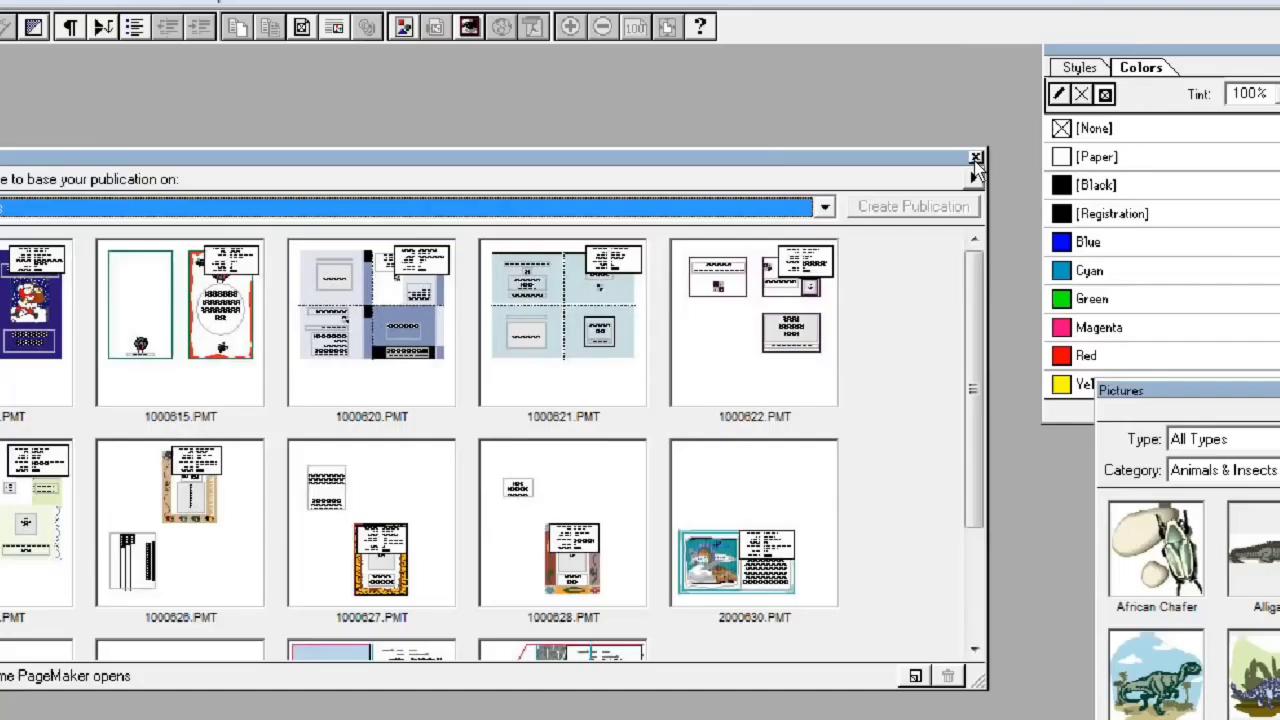
Close the Templates window and reposition the Pictures palette below the Colors palette
left_click(975, 159)
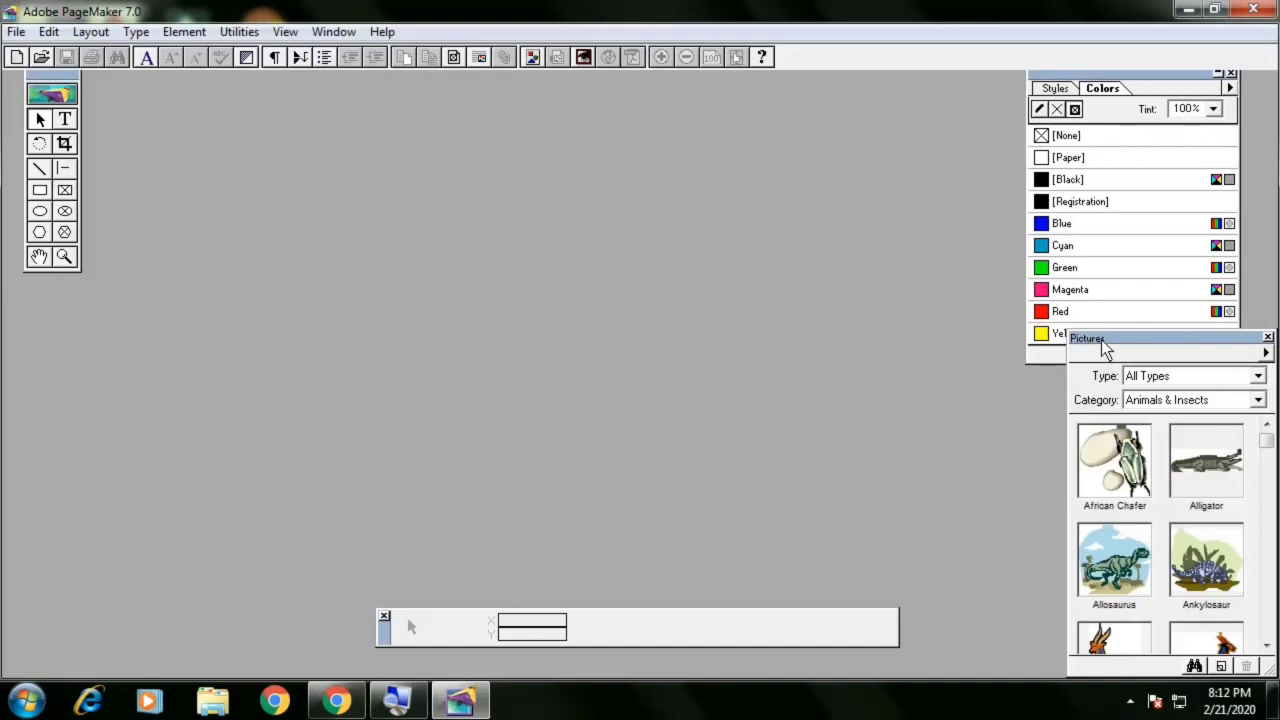
left_click_drag(1100, 346, 770, 201)
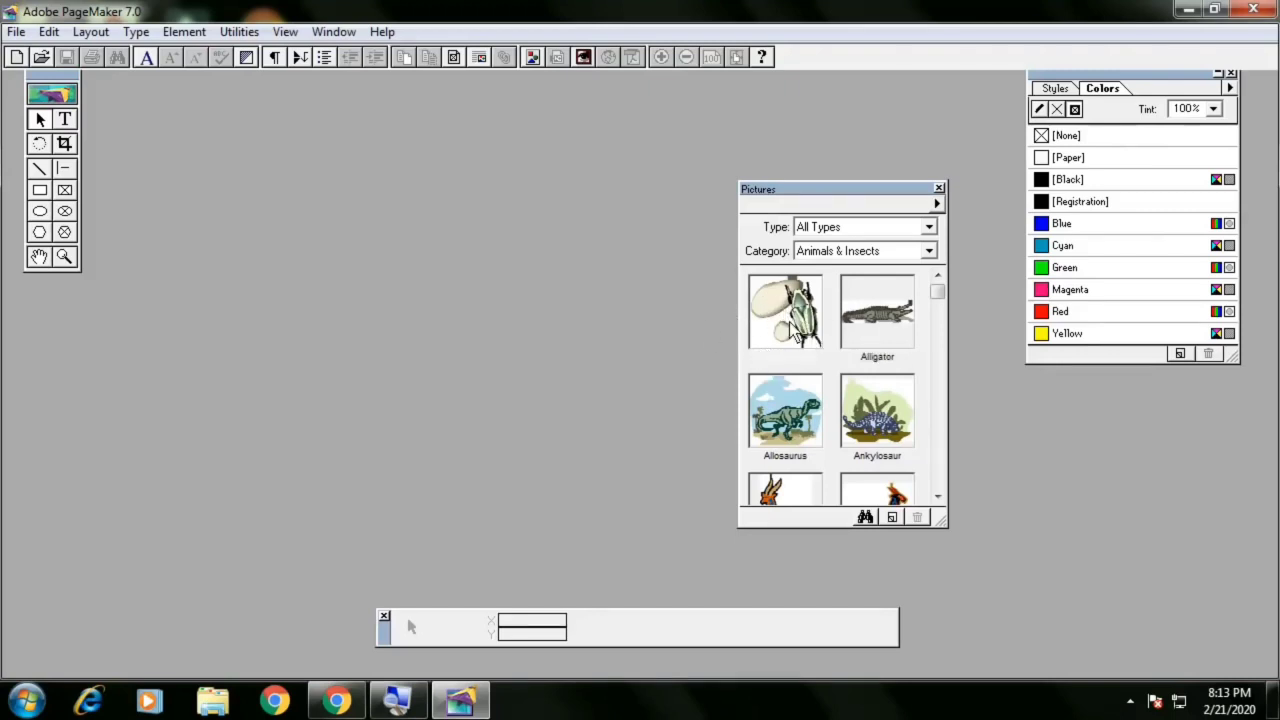
left_click_drag(820, 193, 1104, 384)
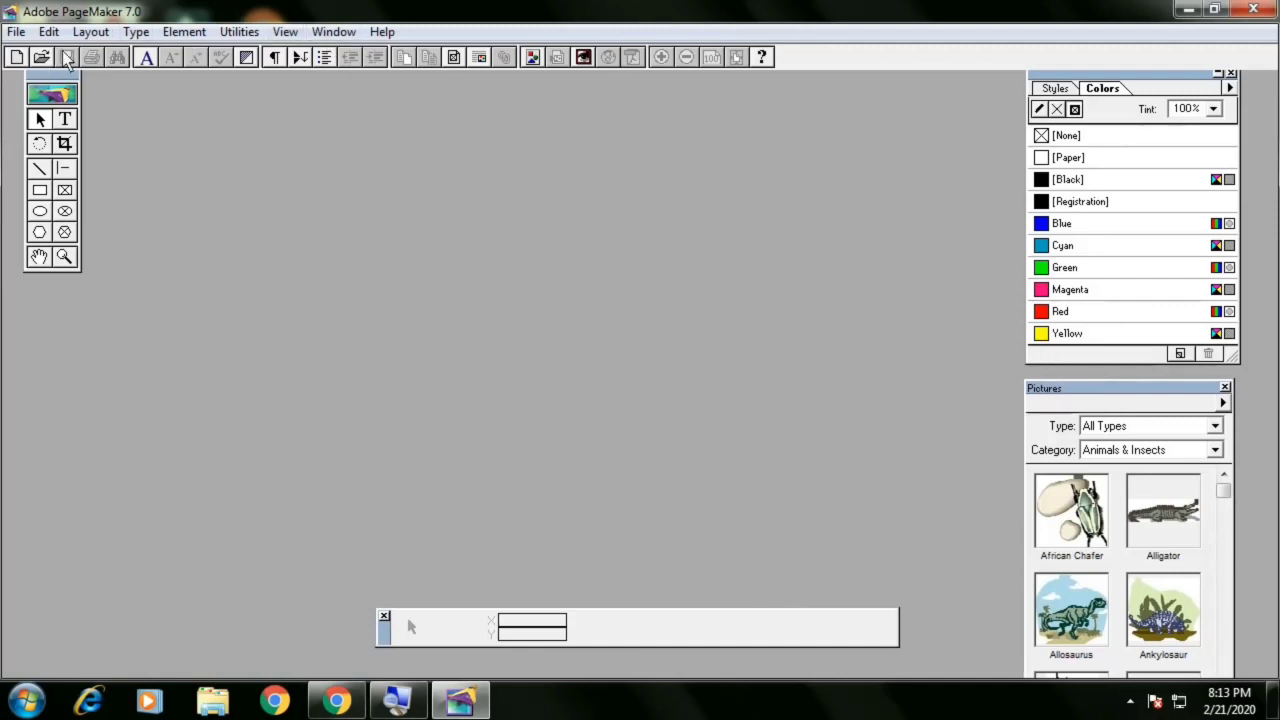
Rearrange the toolbox, control palette and Colors palette around the workspace
left_click_drag(52, 70, 40, 124)
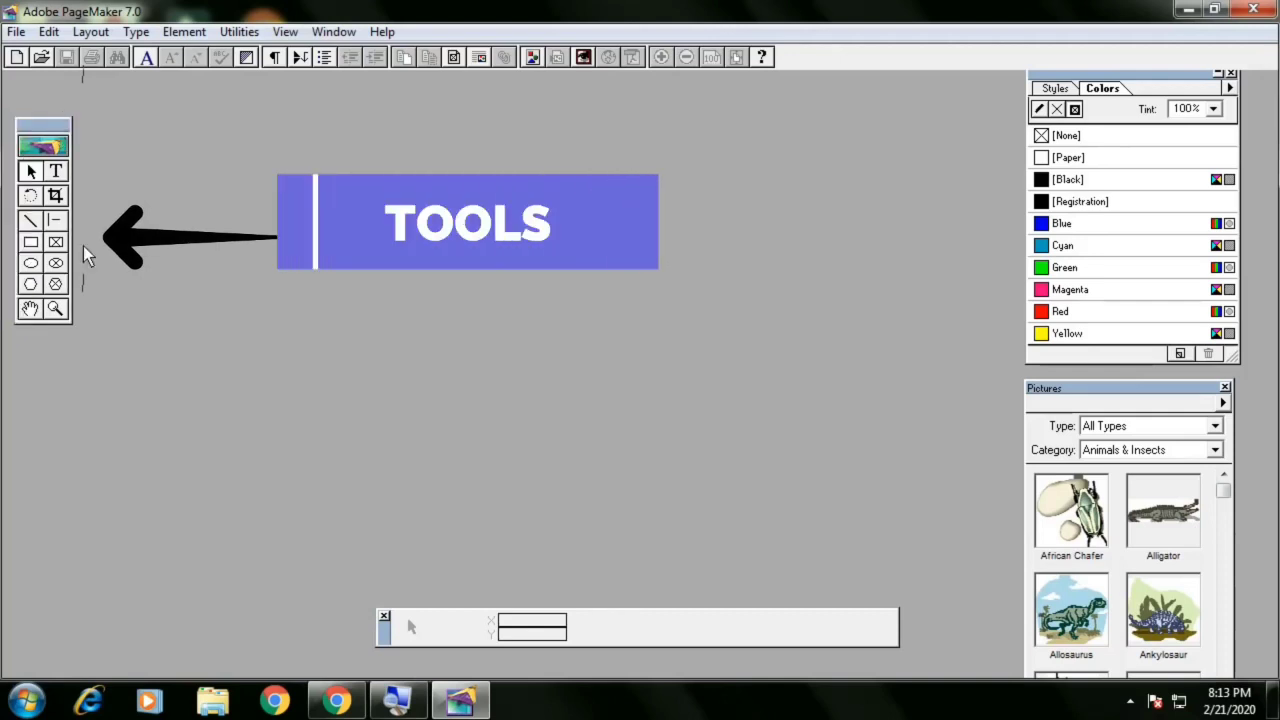
left_click_drag(384, 632, 300, 567)
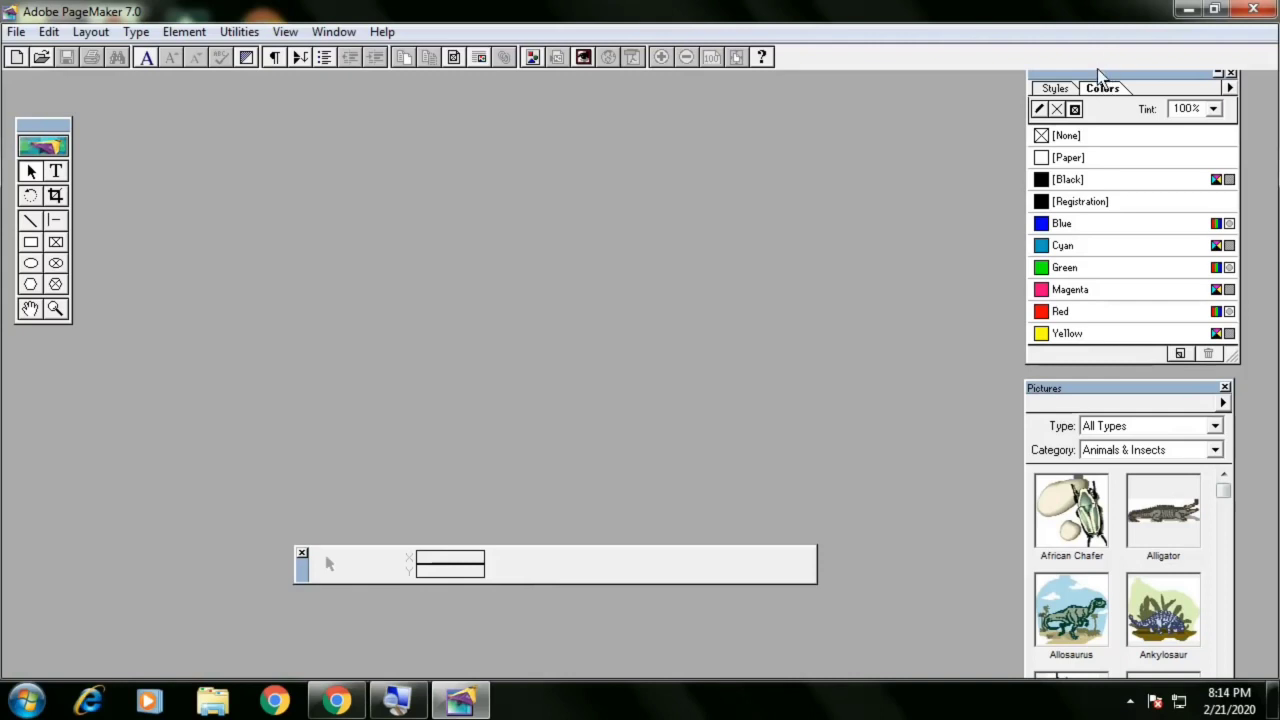
left_click_drag(1097, 70, 1066, 93)
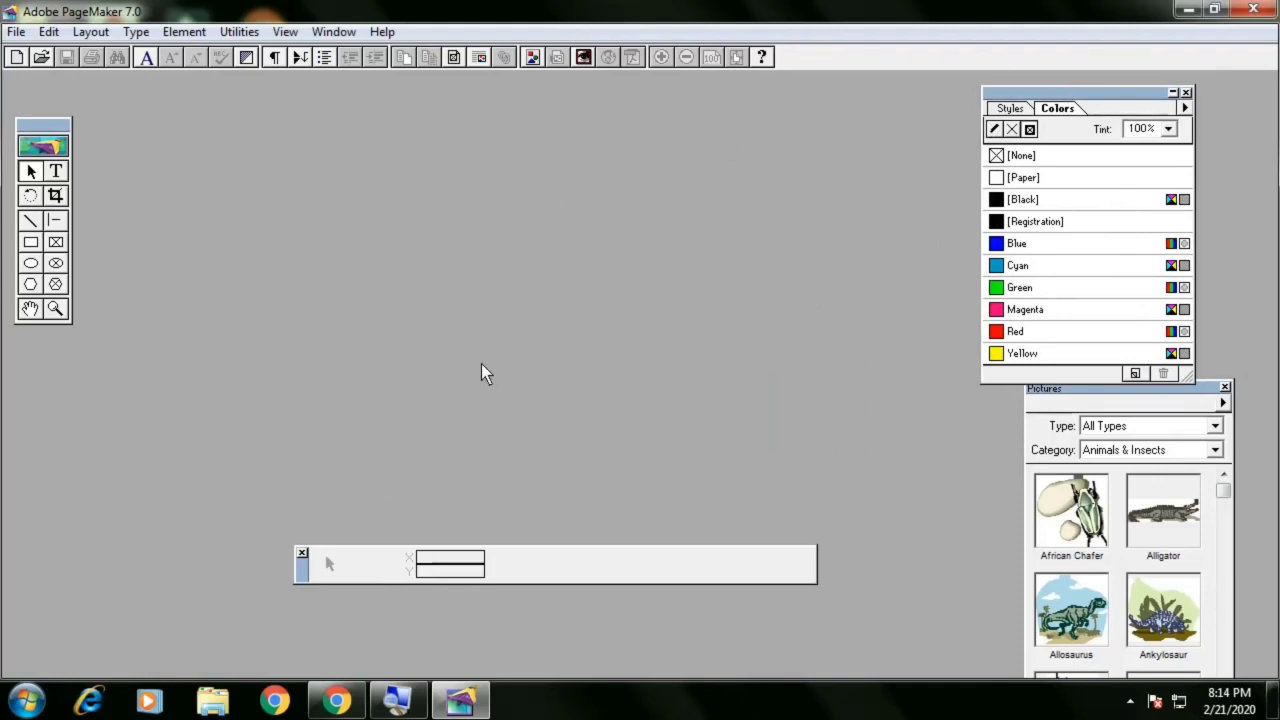
Create a new publication with A4 page size
key("ctrl+n")
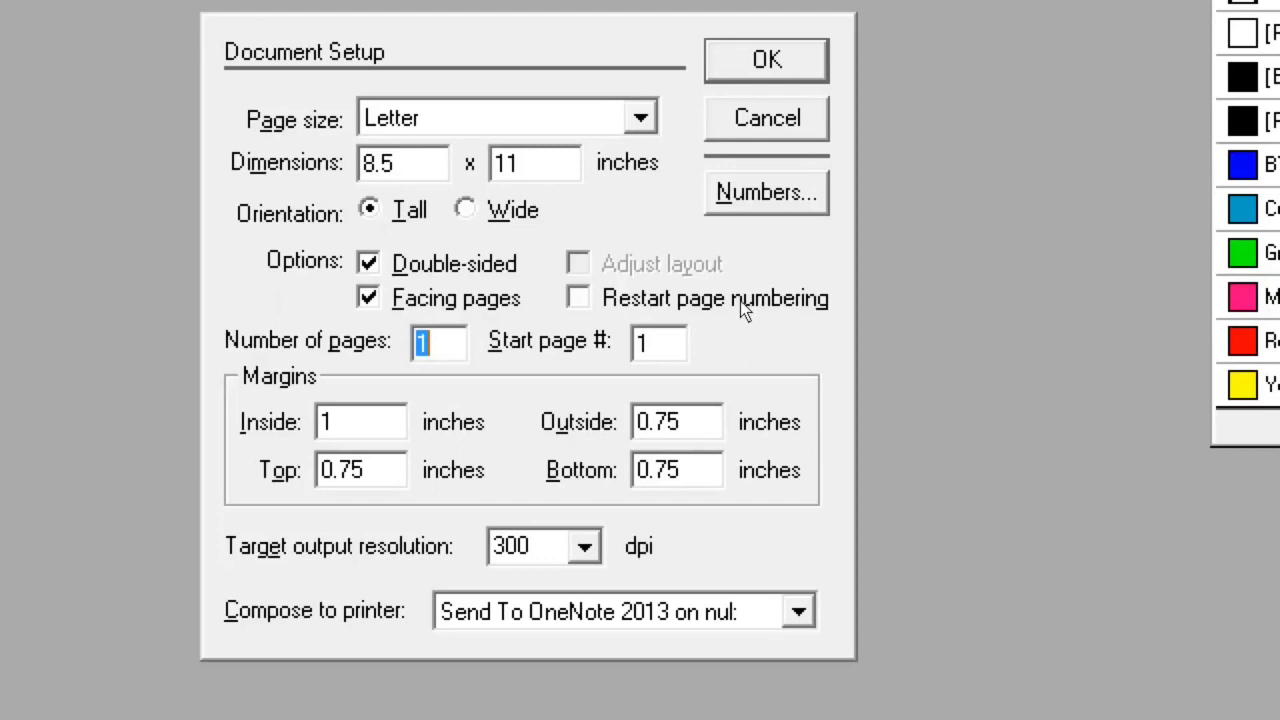
left_click(641, 118)
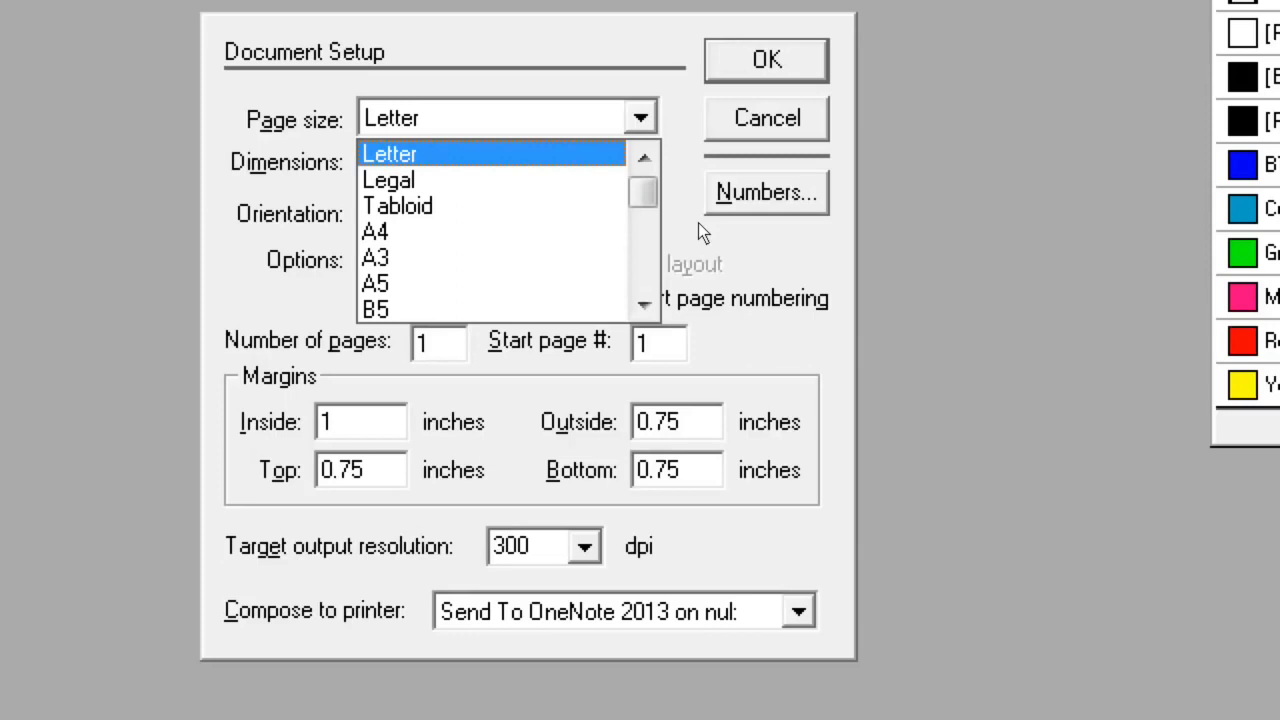
left_click(677, 272)
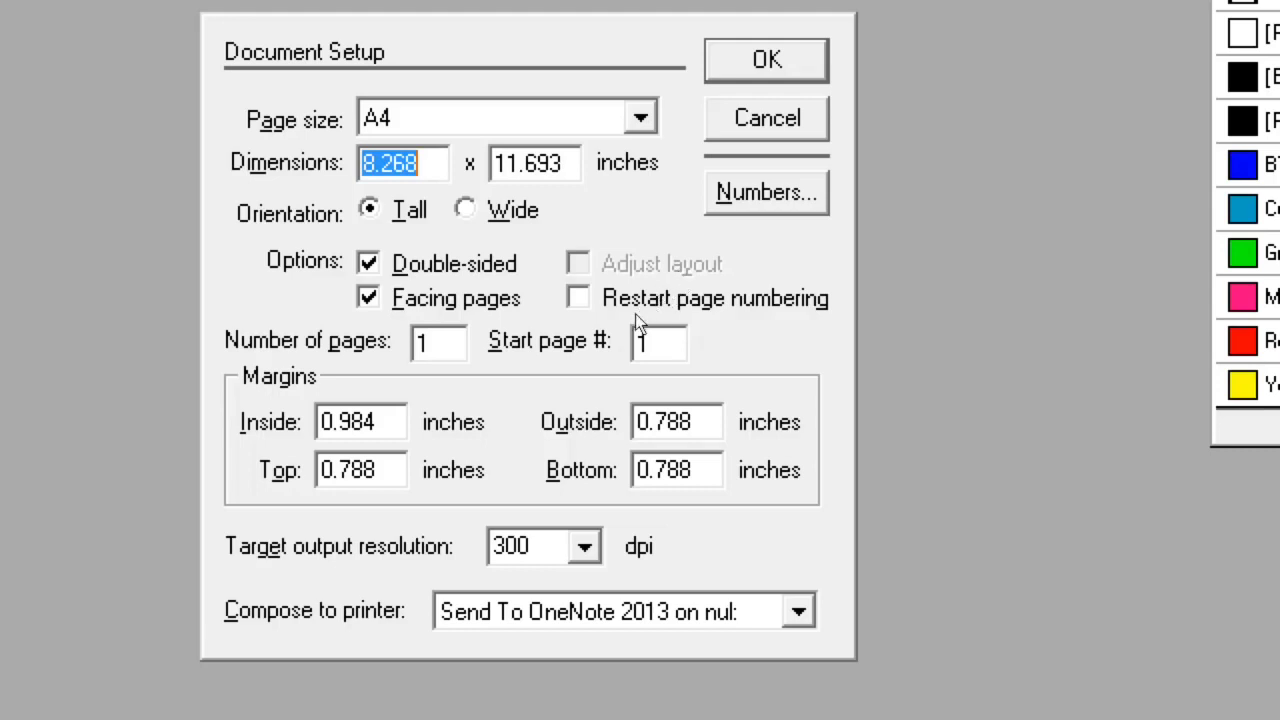
key("alt+p")
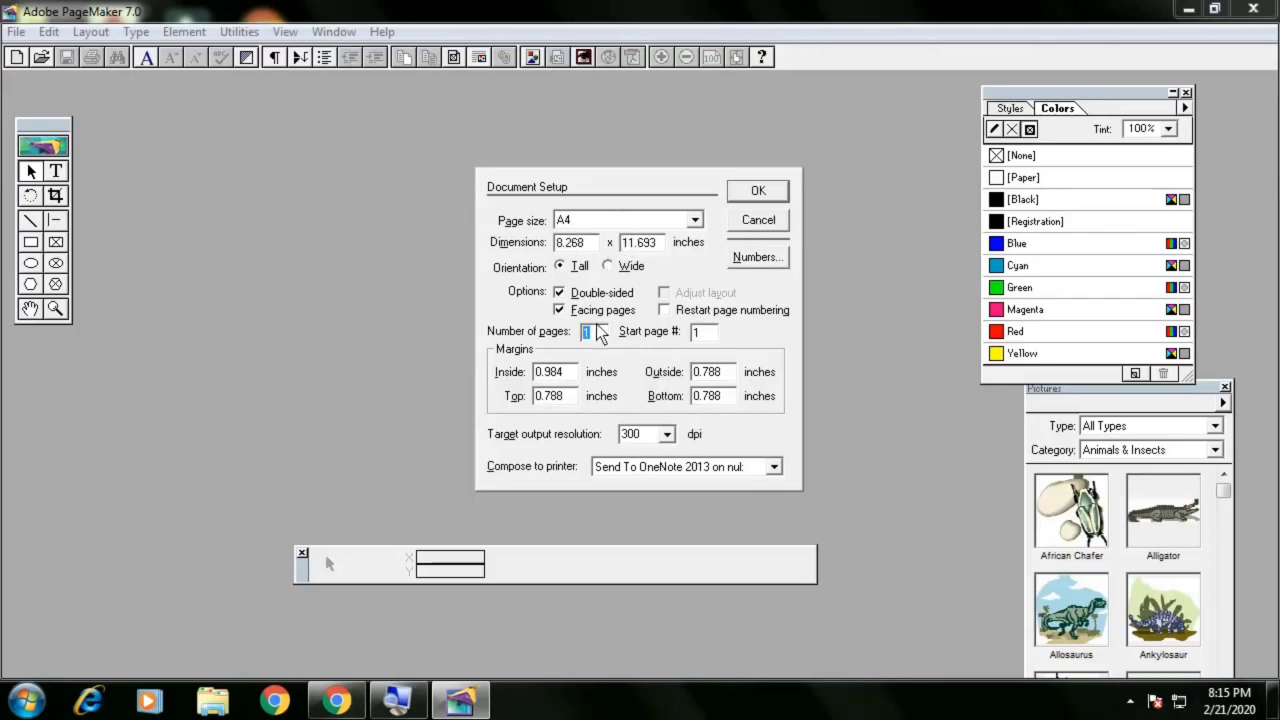
left_click(758, 191)
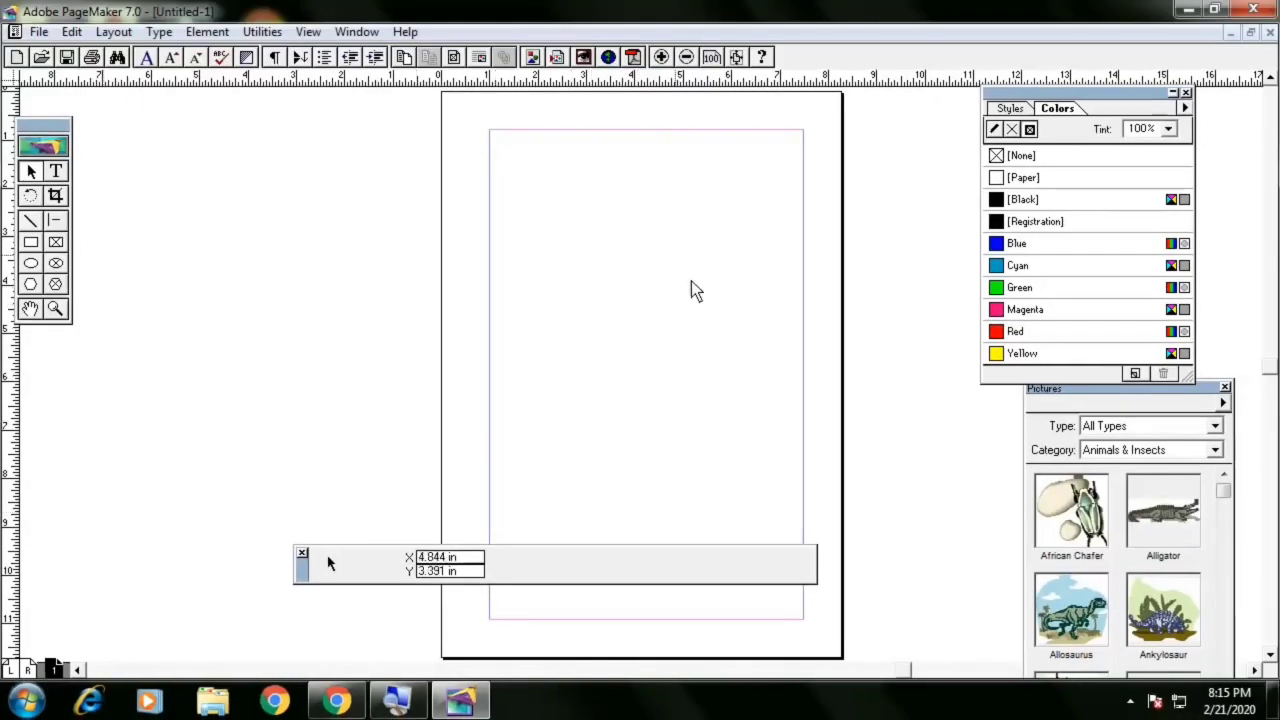
Change the publication's page orientation to Wide in Document Setup
left_click(38, 33)
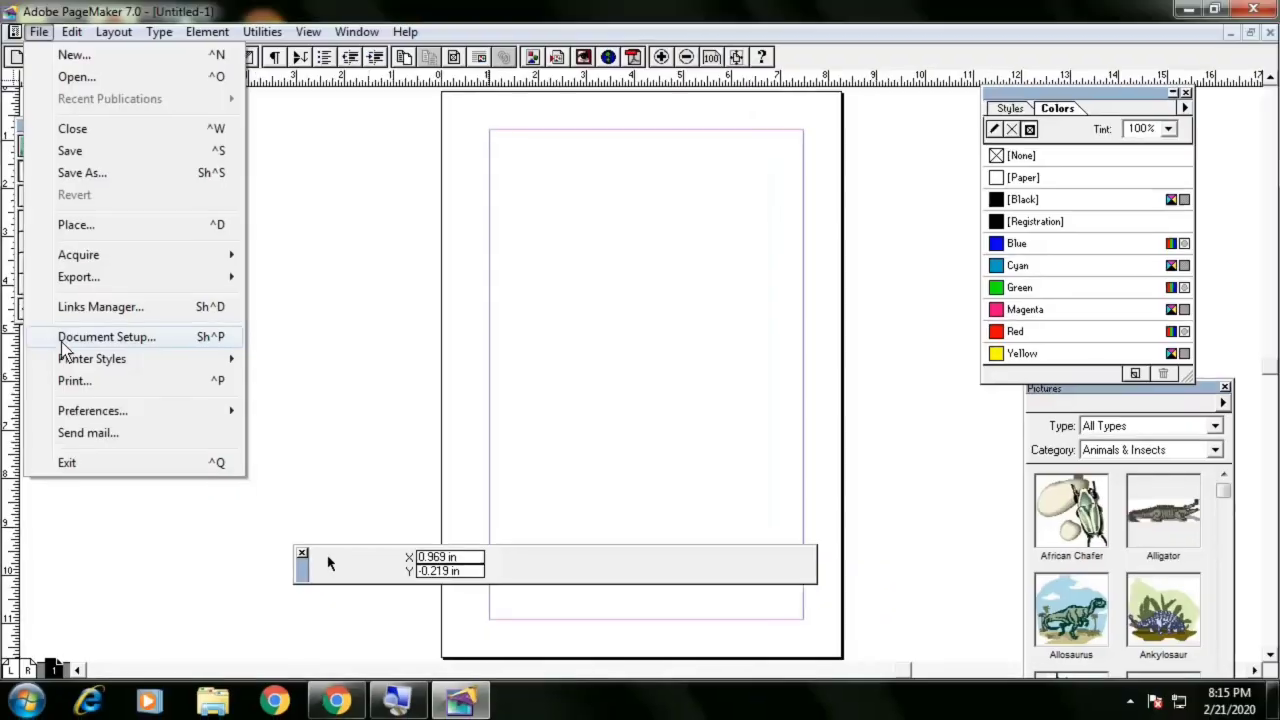
left_click(61, 342)
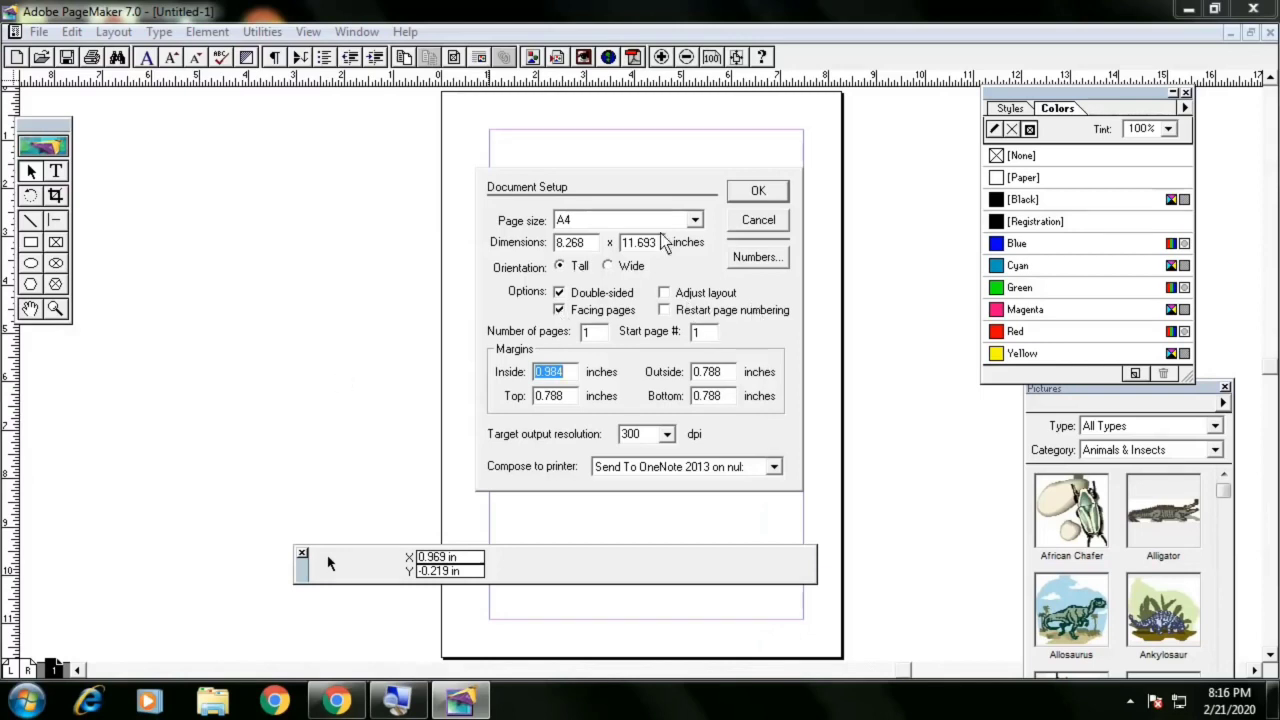
left_click(634, 270)
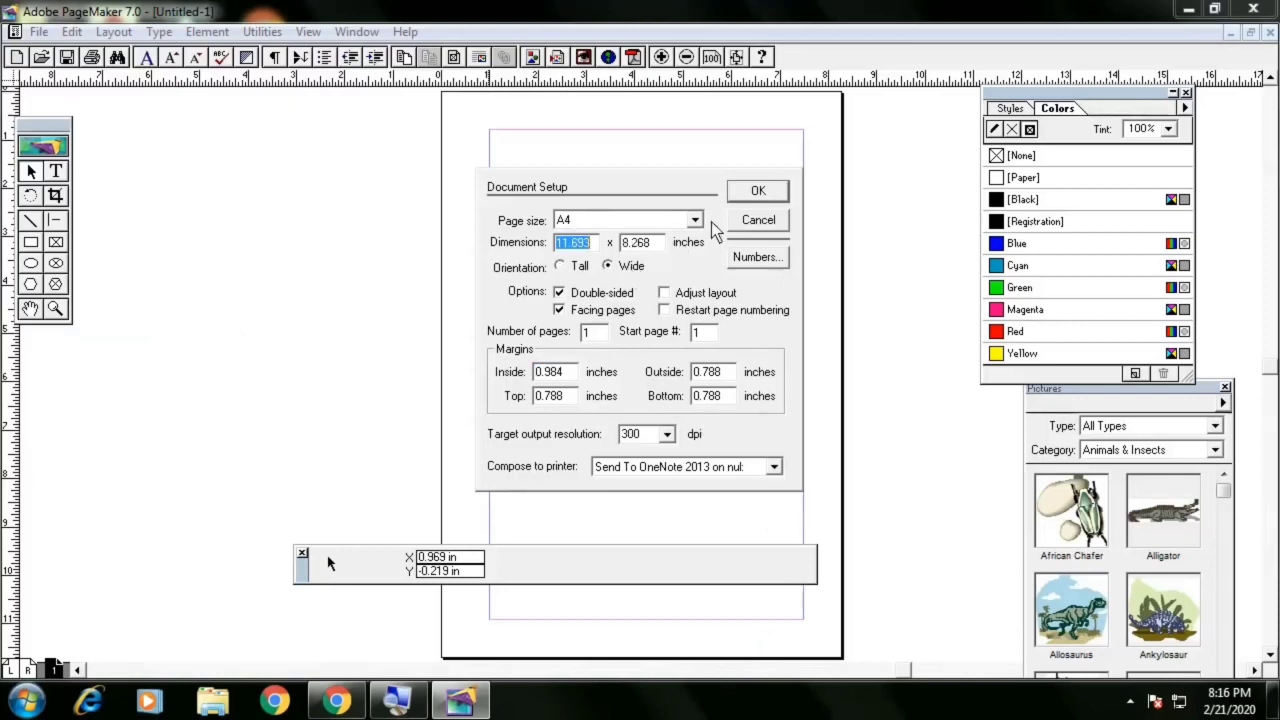
left_click(757, 191)
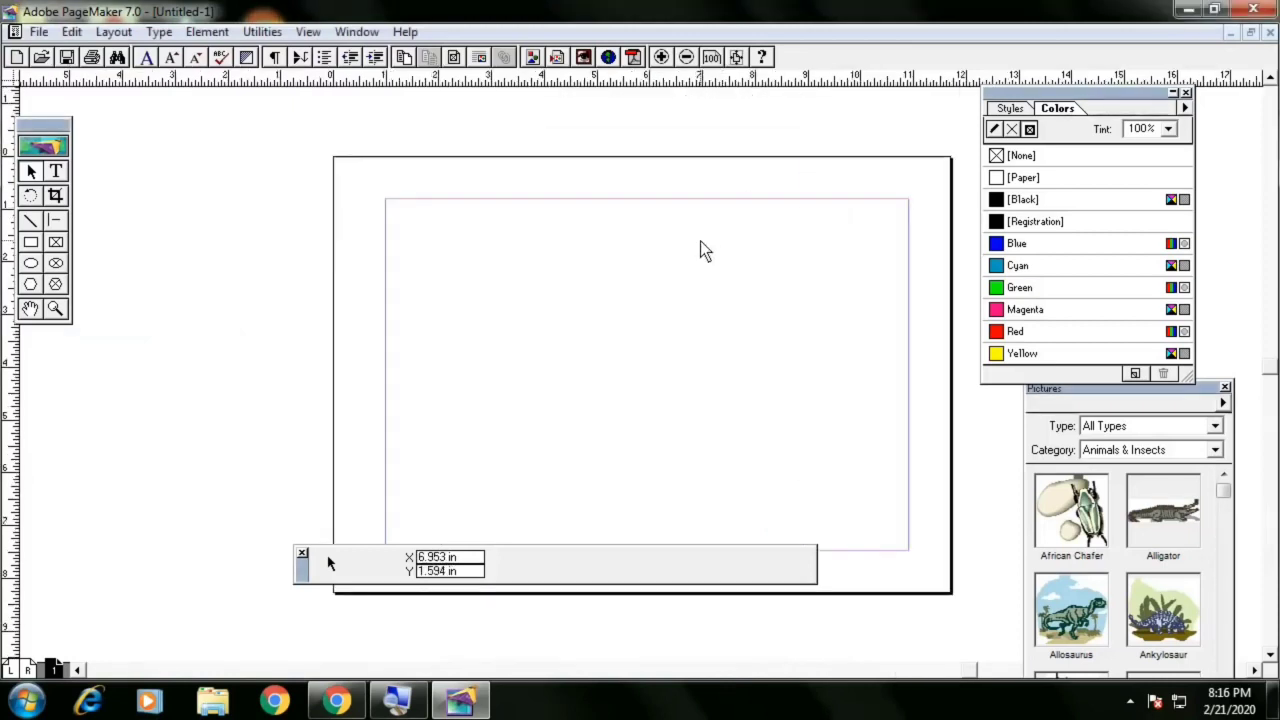
left_click(38, 31)
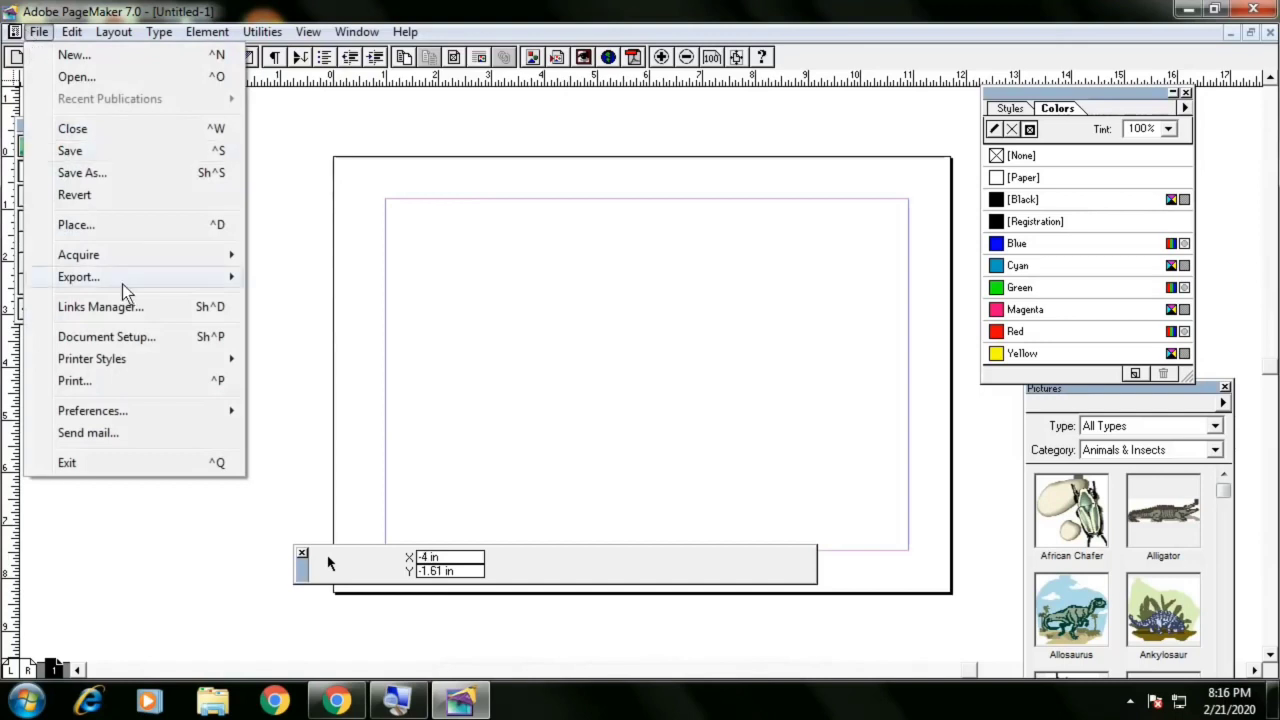
left_click(107, 337)
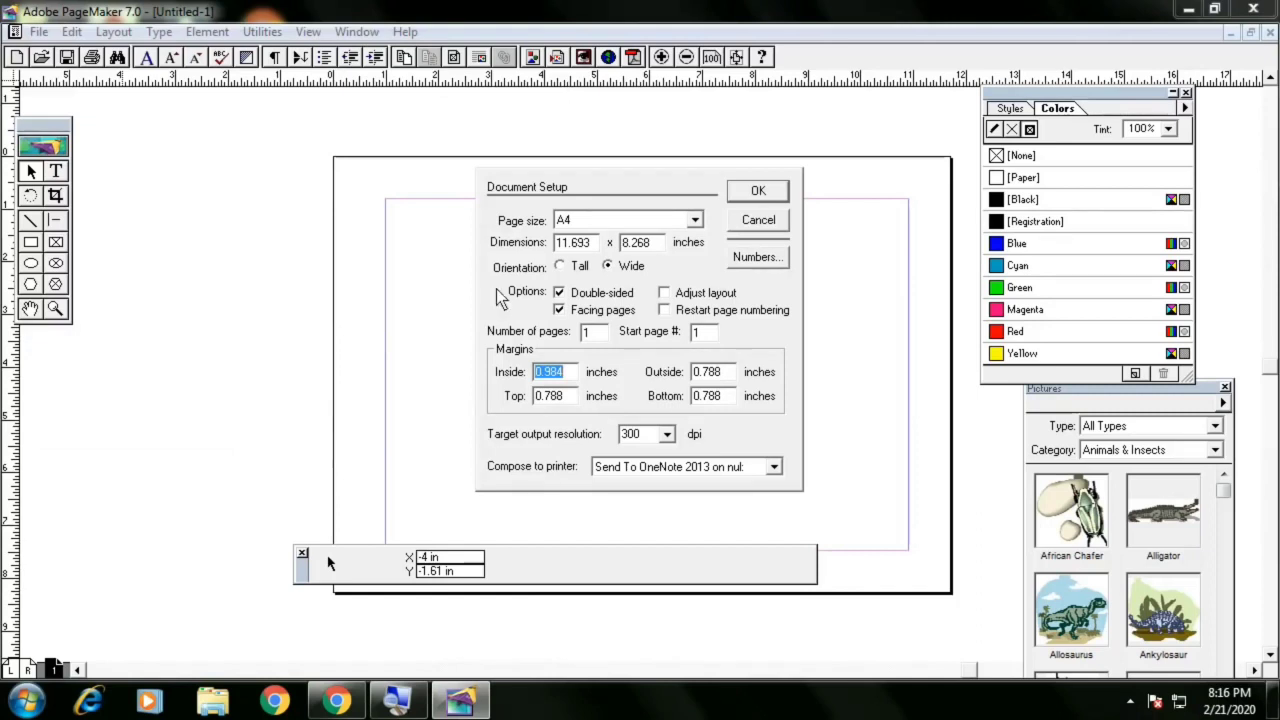
key("Return")
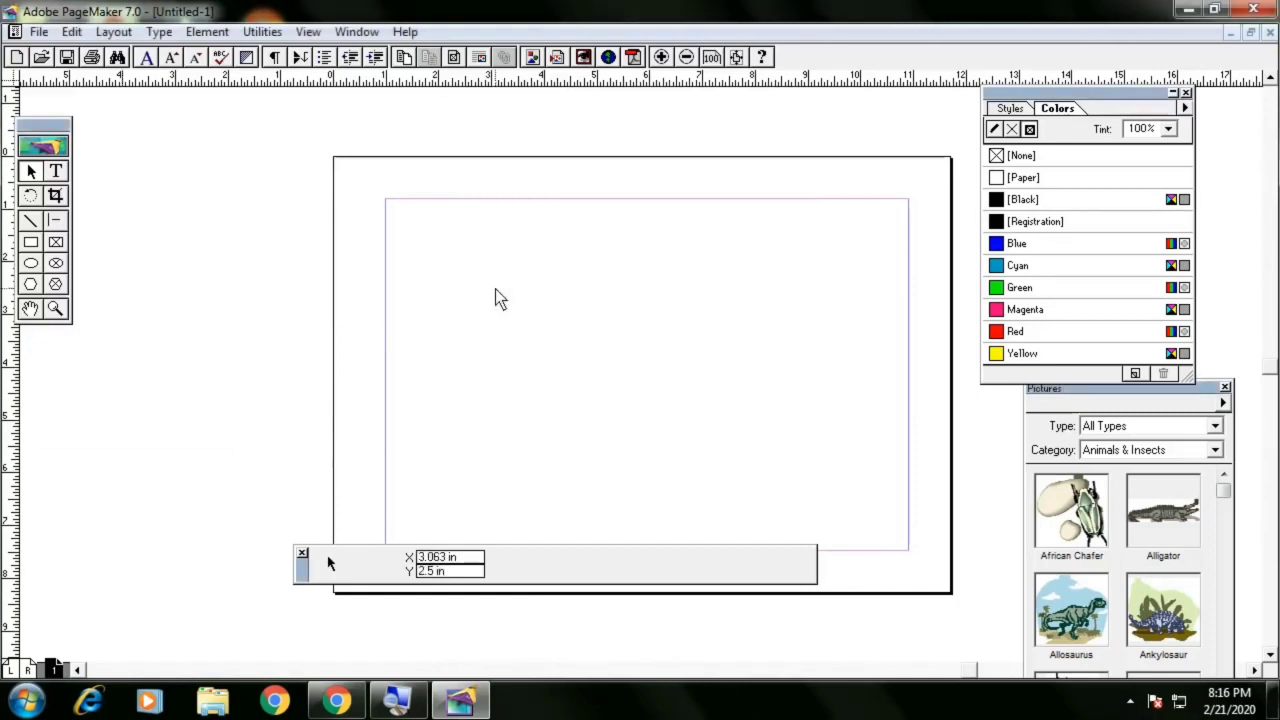
Set the publication to Tall orientation, single-sided, with 10 pages in Document Setup
key("ctrl+shift+p")
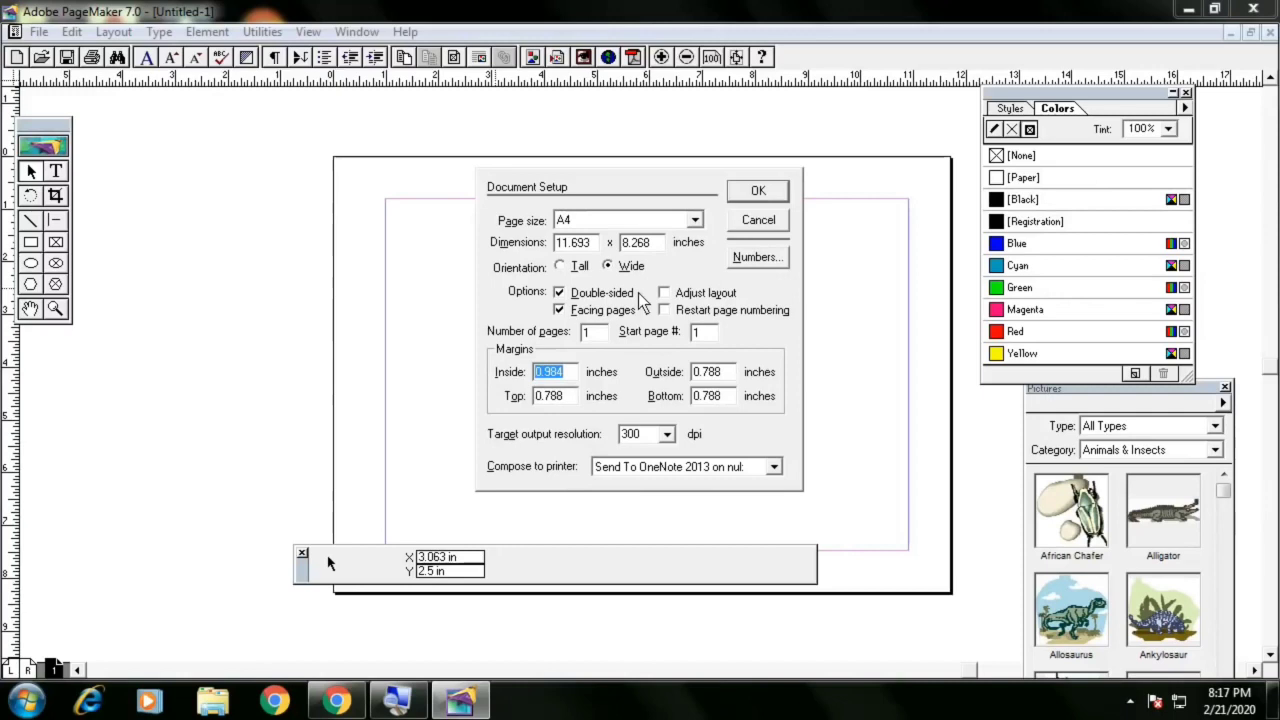
left_click(579, 267)
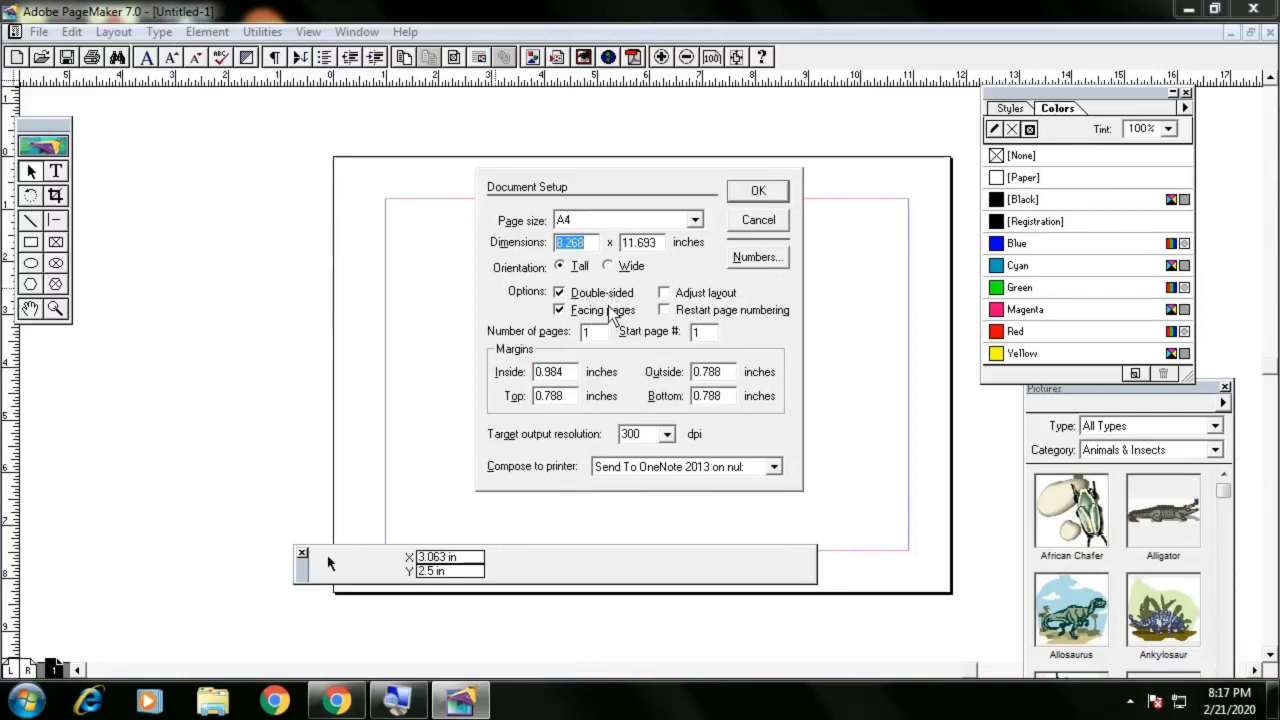
left_click(560, 294)
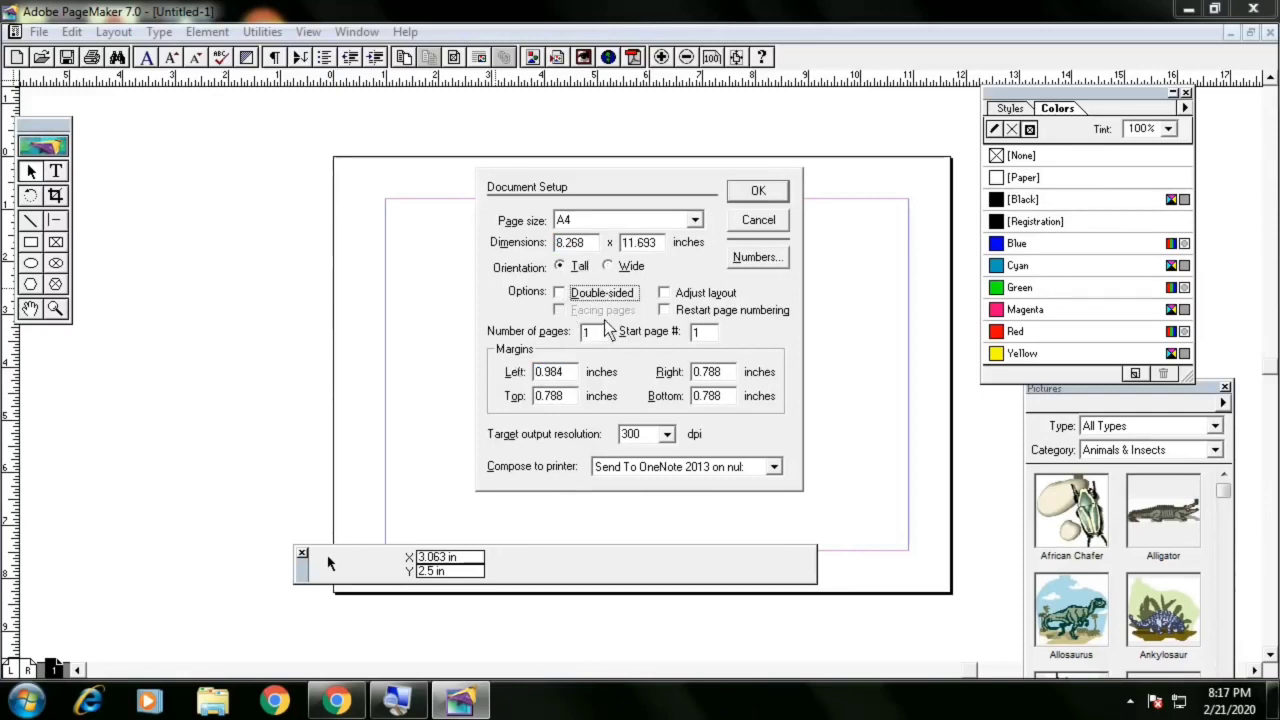
double_click(598, 333)
type("10")
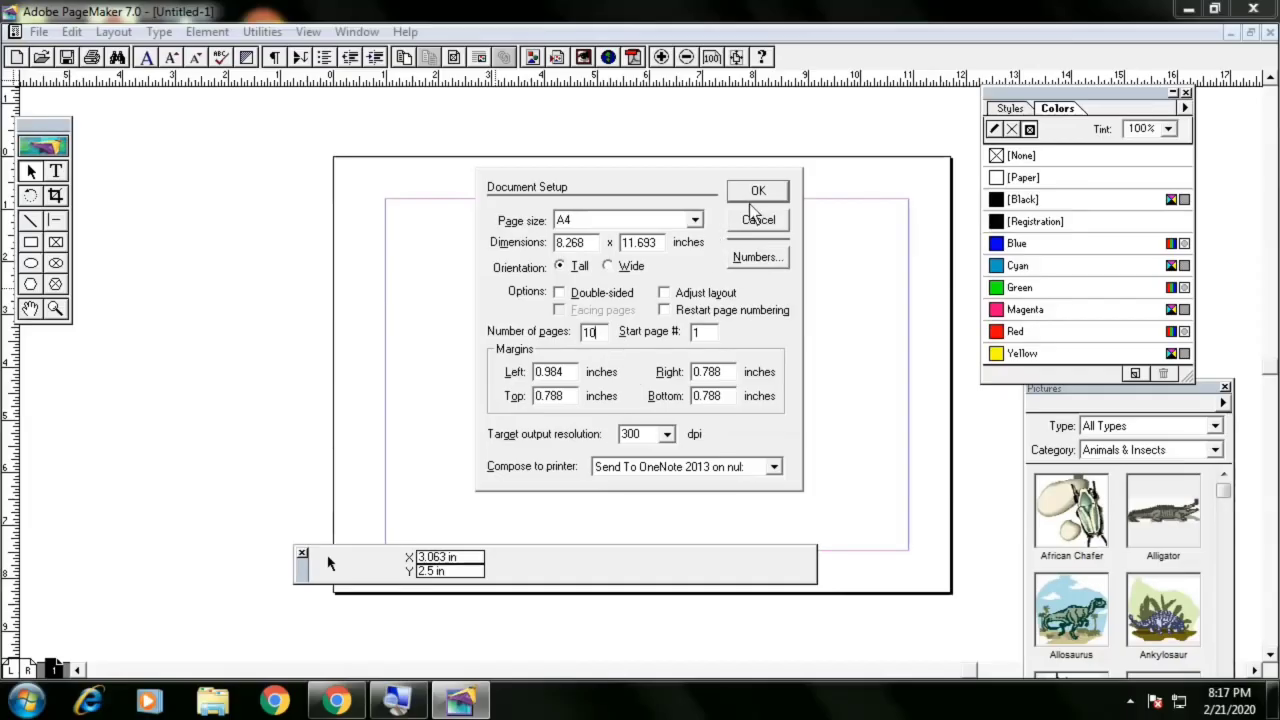
left_click(855, 57)
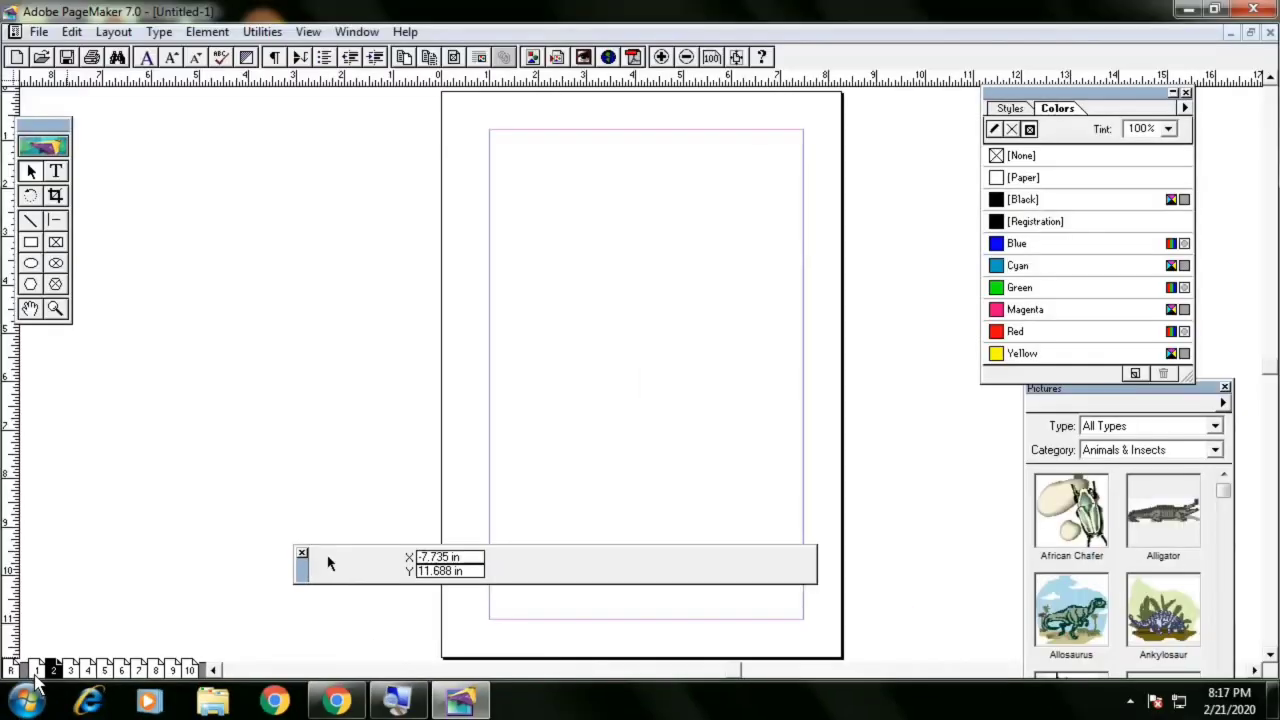
Step through pages 2 to 10 of the publication and return to page 1
left_click(72, 670)
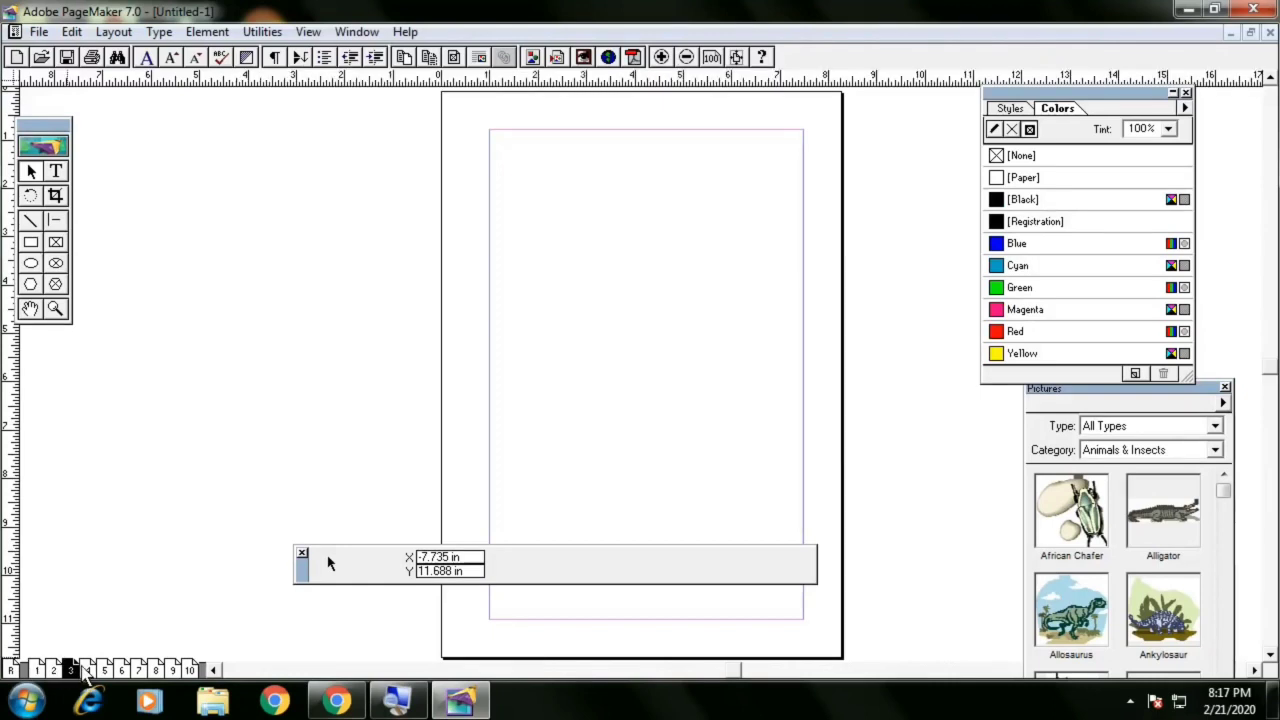
left_click(88, 669)
left_click(104, 669)
left_click(121, 669)
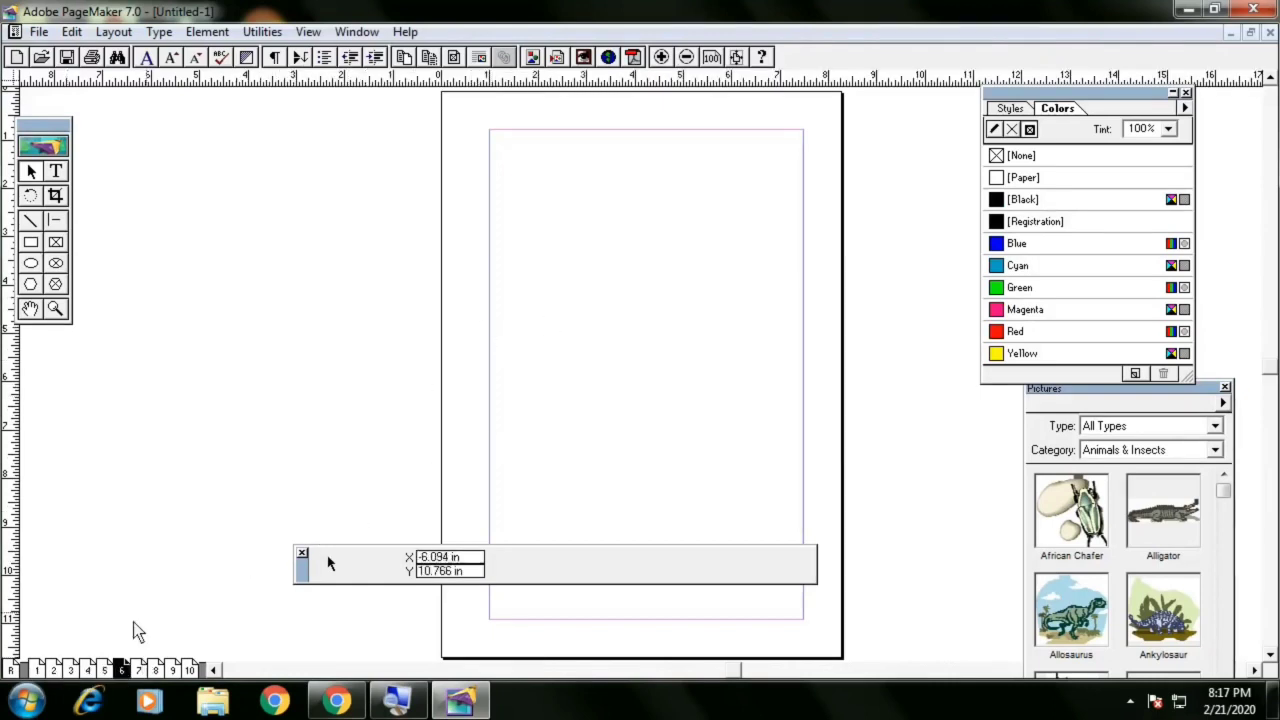
left_click(138, 669)
left_click(155, 669)
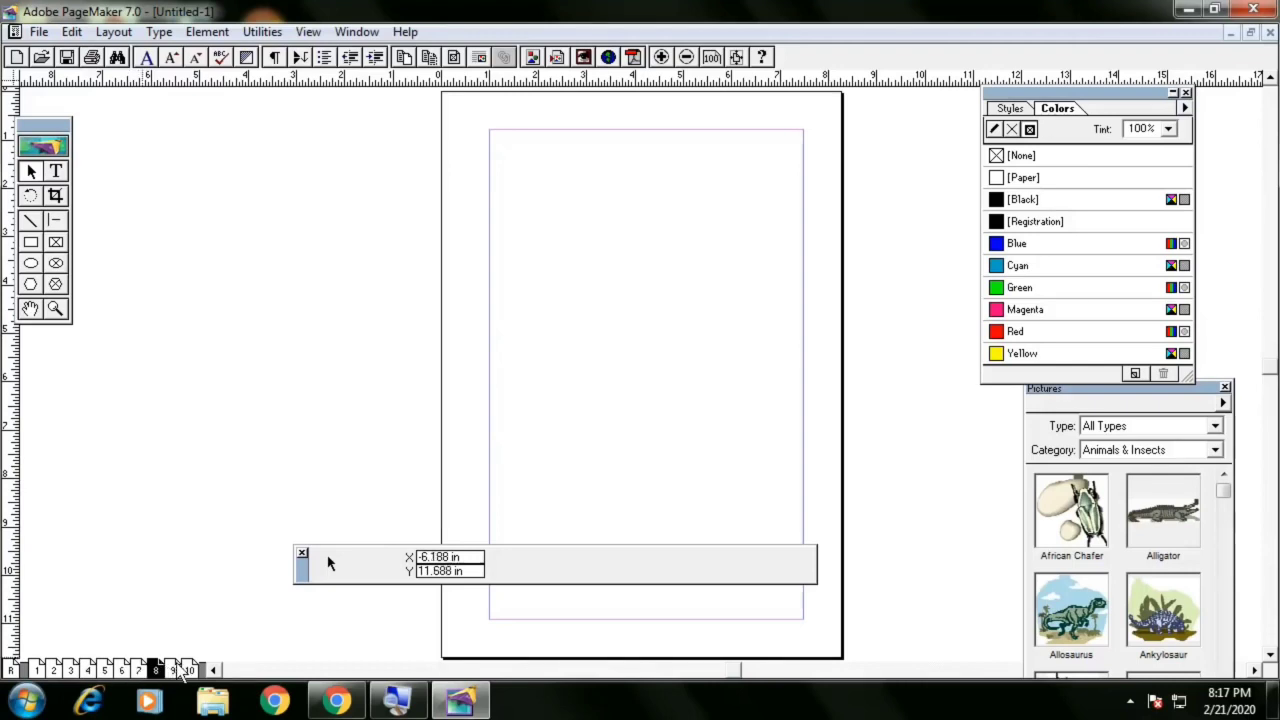
left_click(172, 669)
left_click(189, 669)
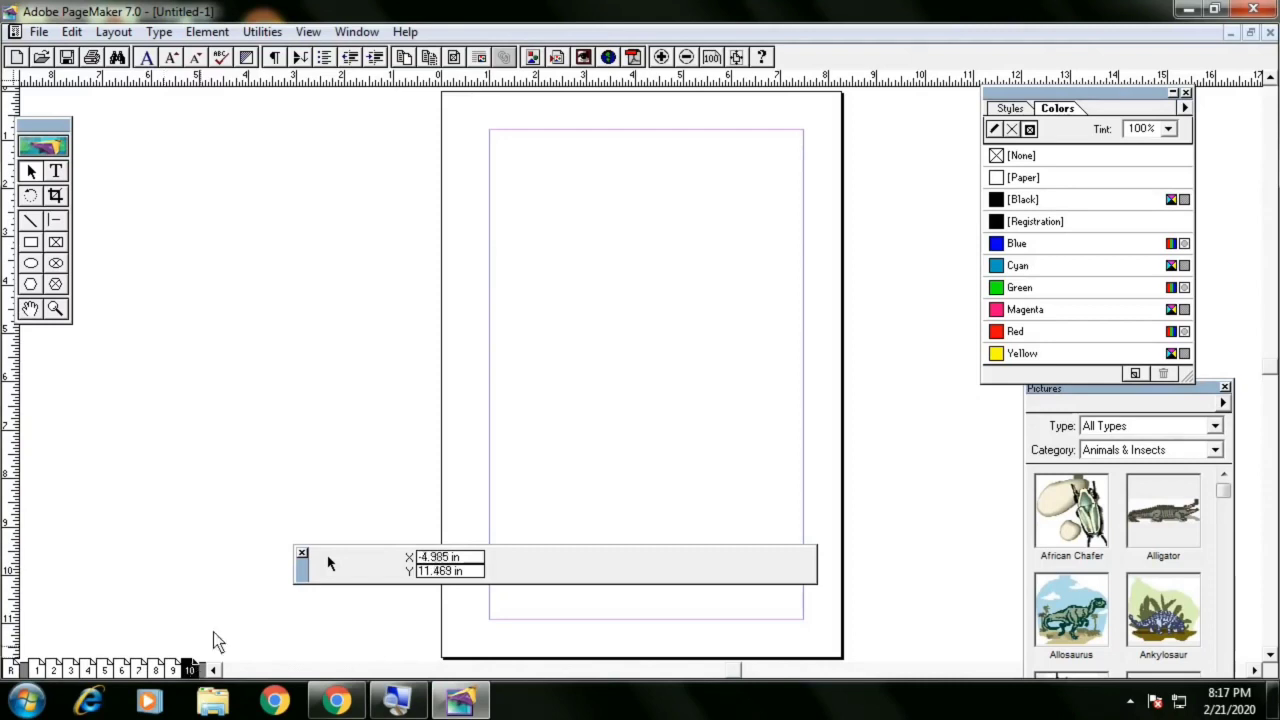
left_click(37, 670)
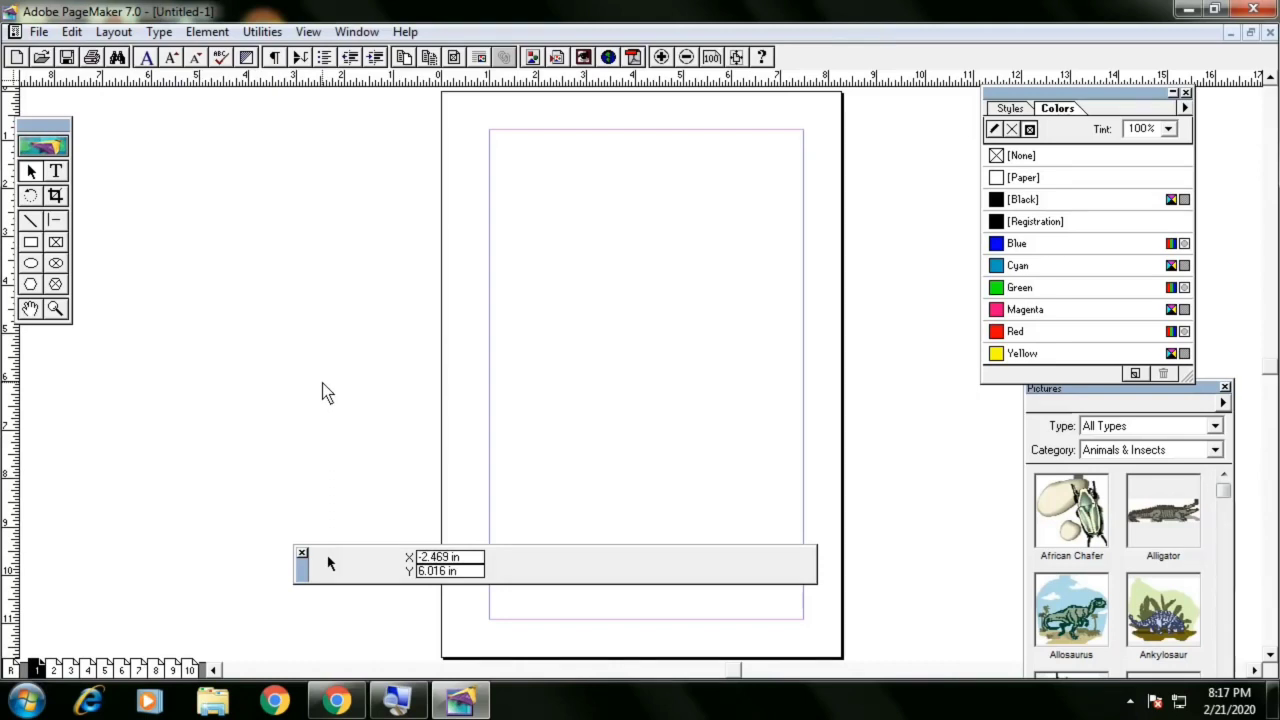
Make the publication double-sided with facing pages in Document Setup
key("ctrl+shift+p")
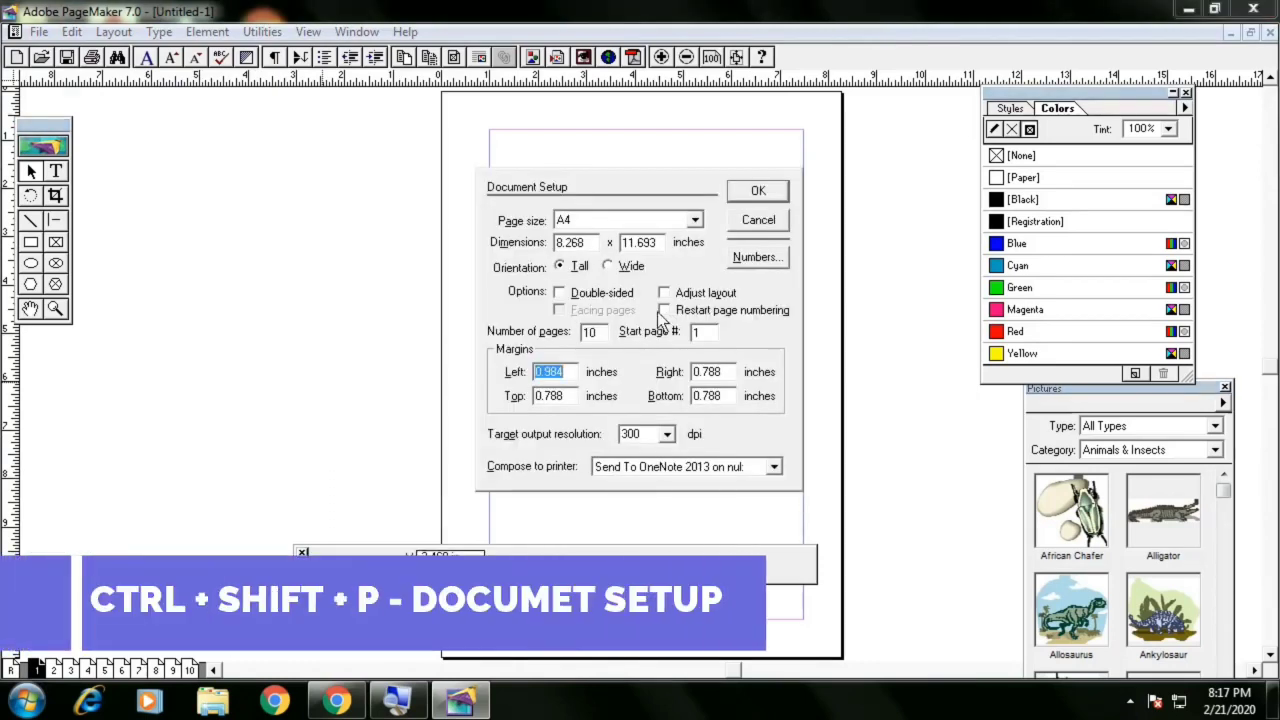
left_click(602, 294)
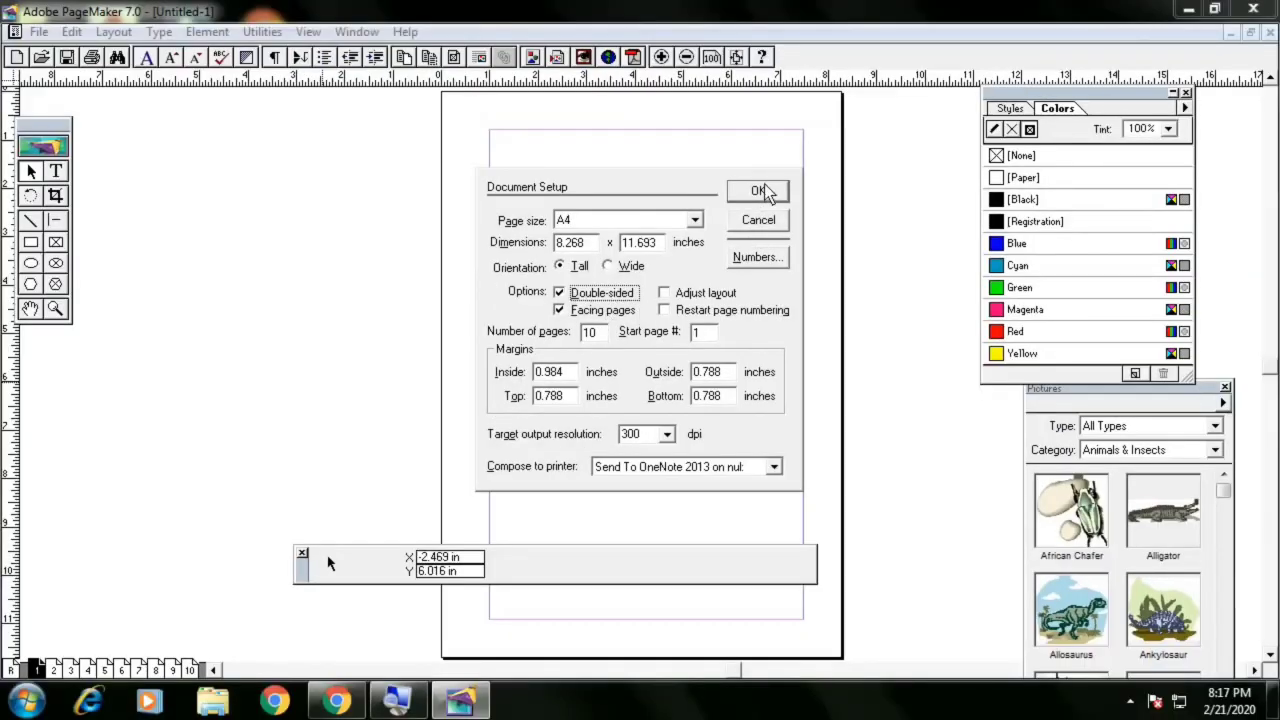
left_click(698, 333)
left_click(755, 193)
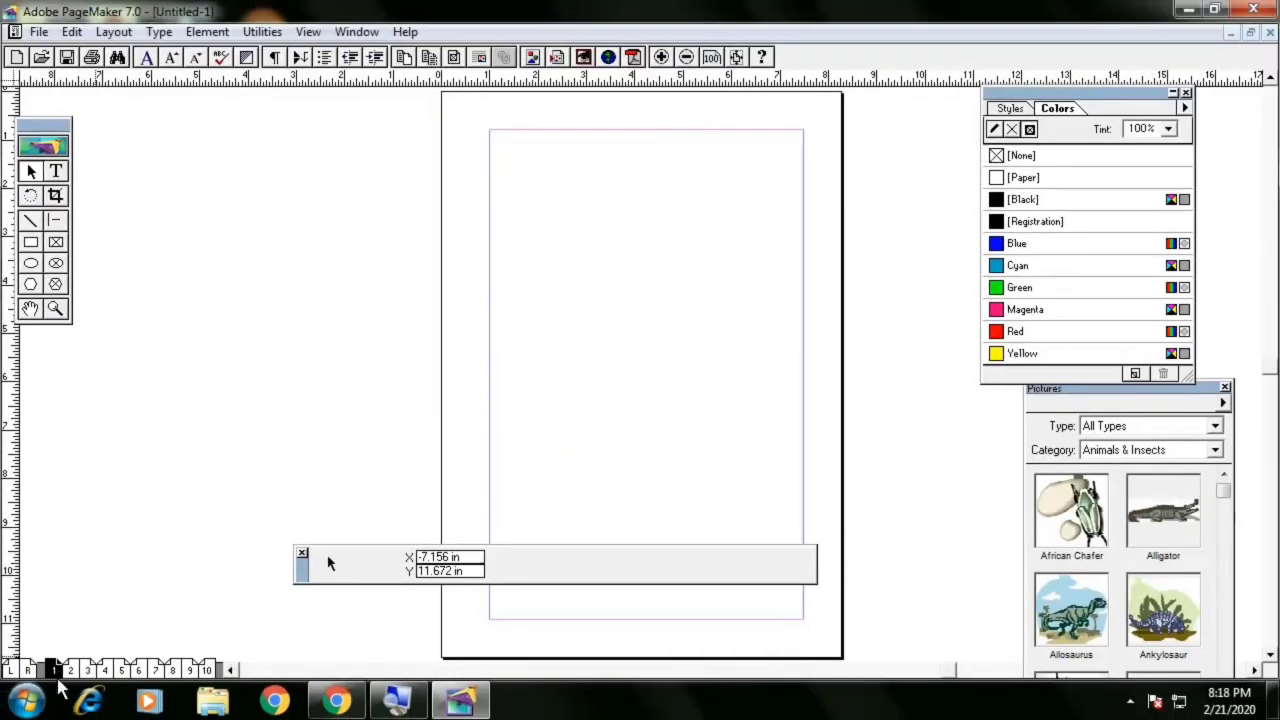
Browse the publication's facing-page spreads one after another
left_click(70, 669)
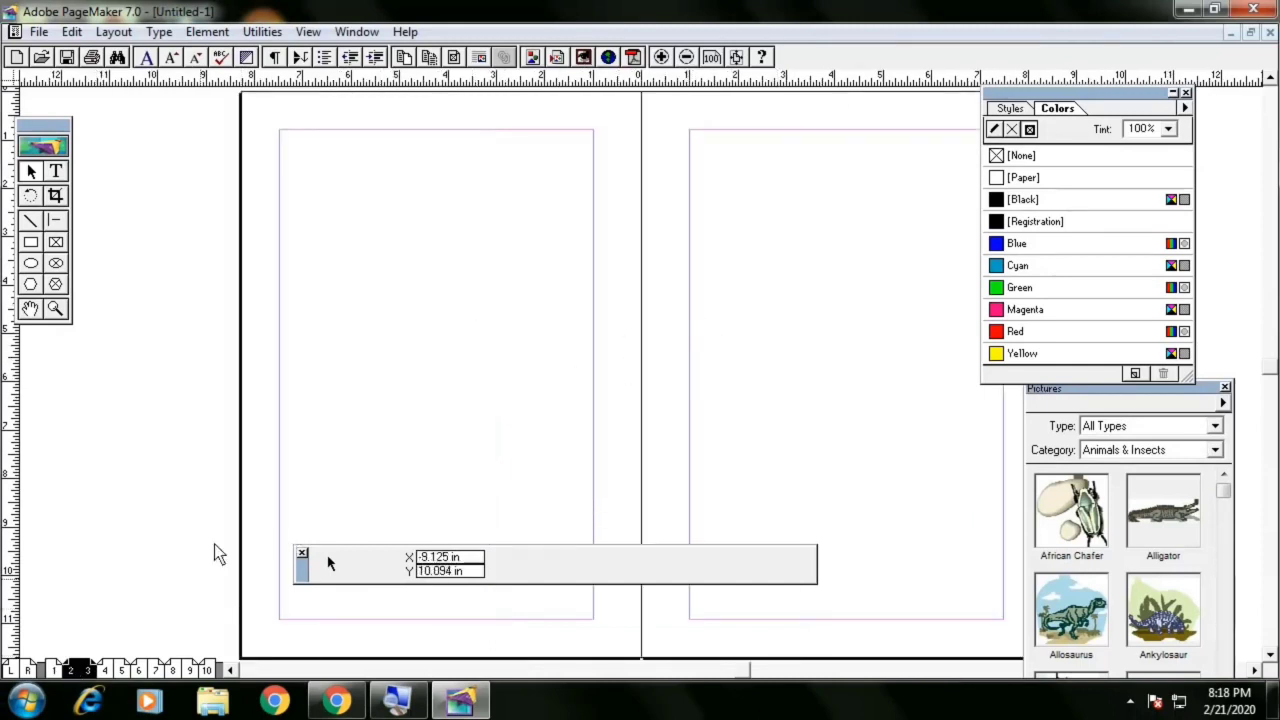
left_click(104, 670)
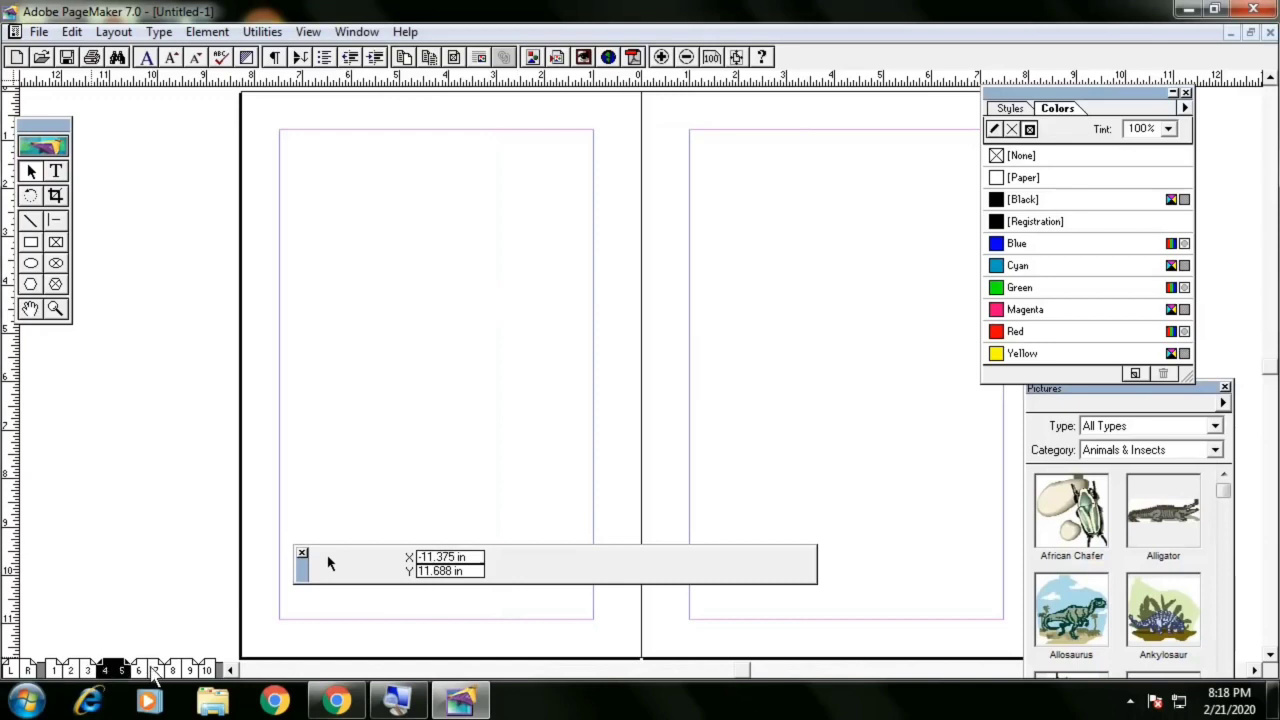
left_click(155, 670)
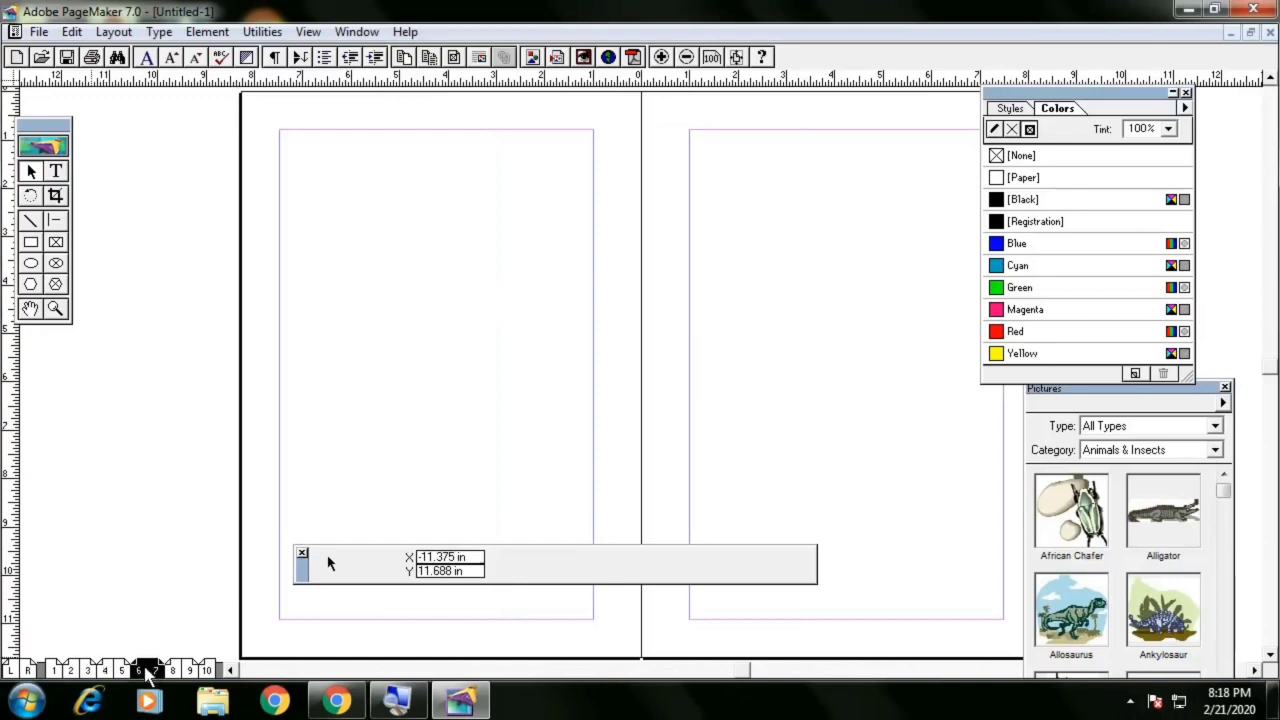
left_click(54, 670)
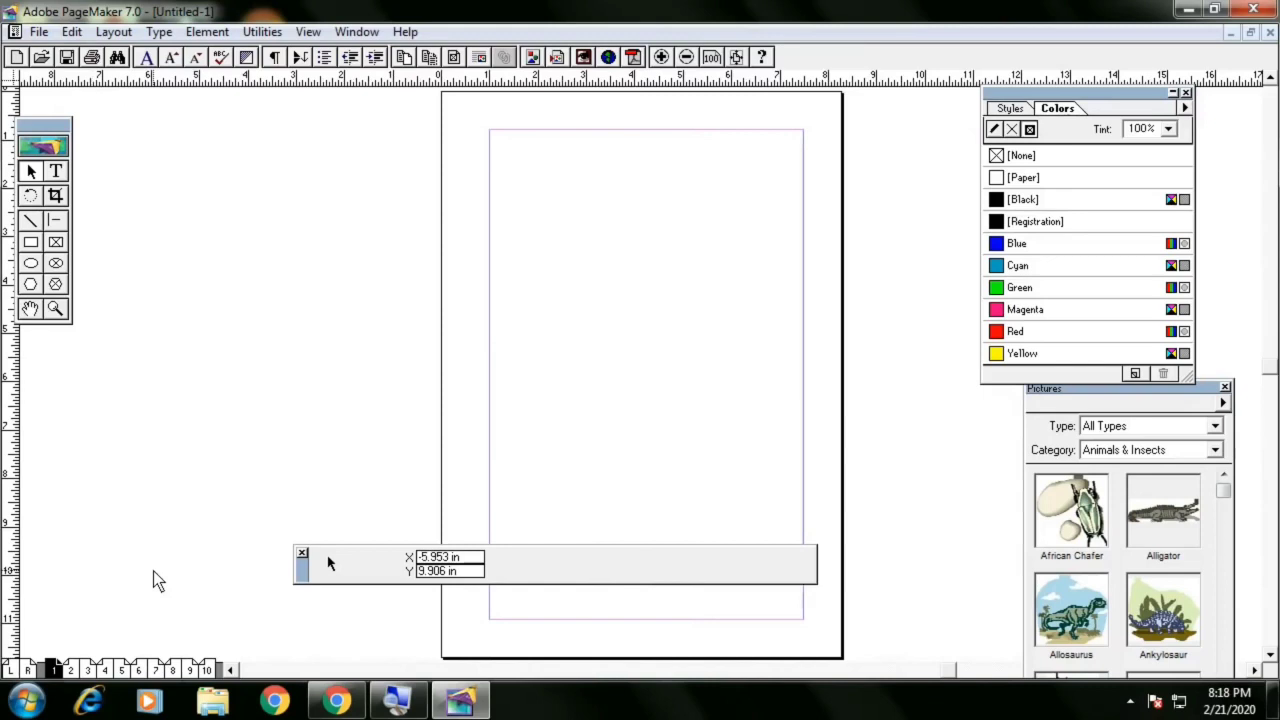
left_click(96, 670)
left_click(102, 672)
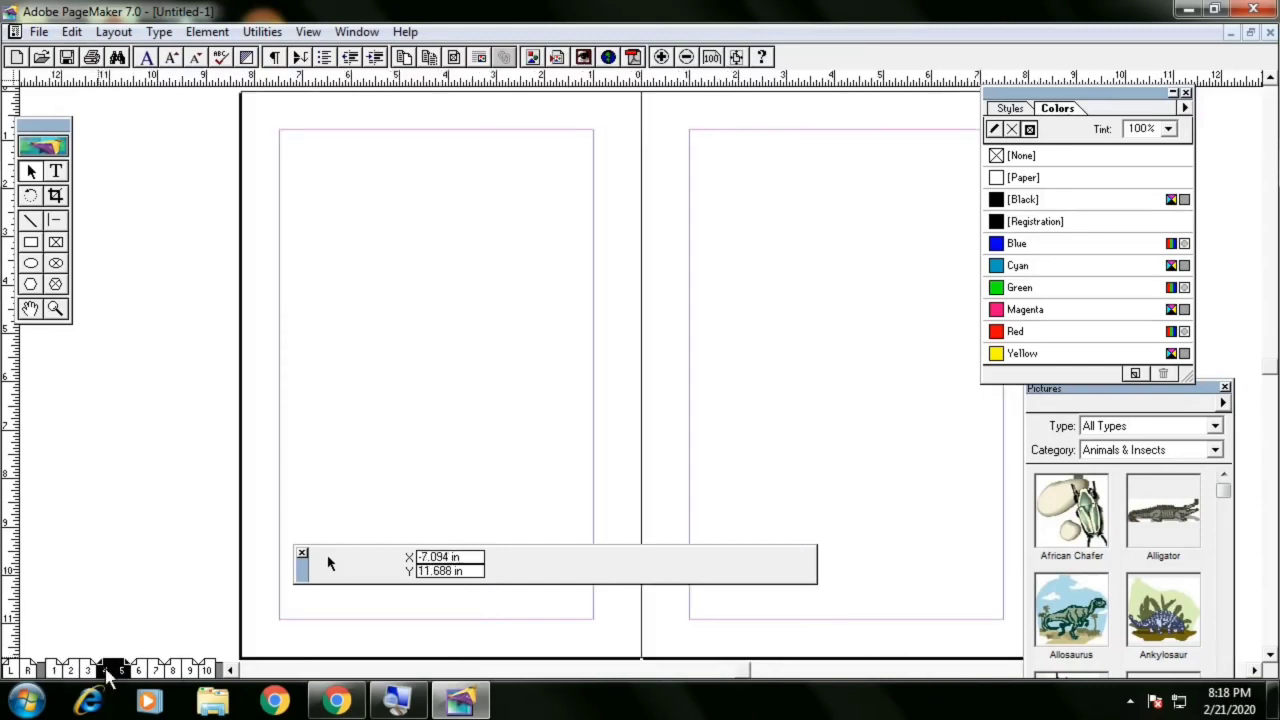
left_click(152, 672)
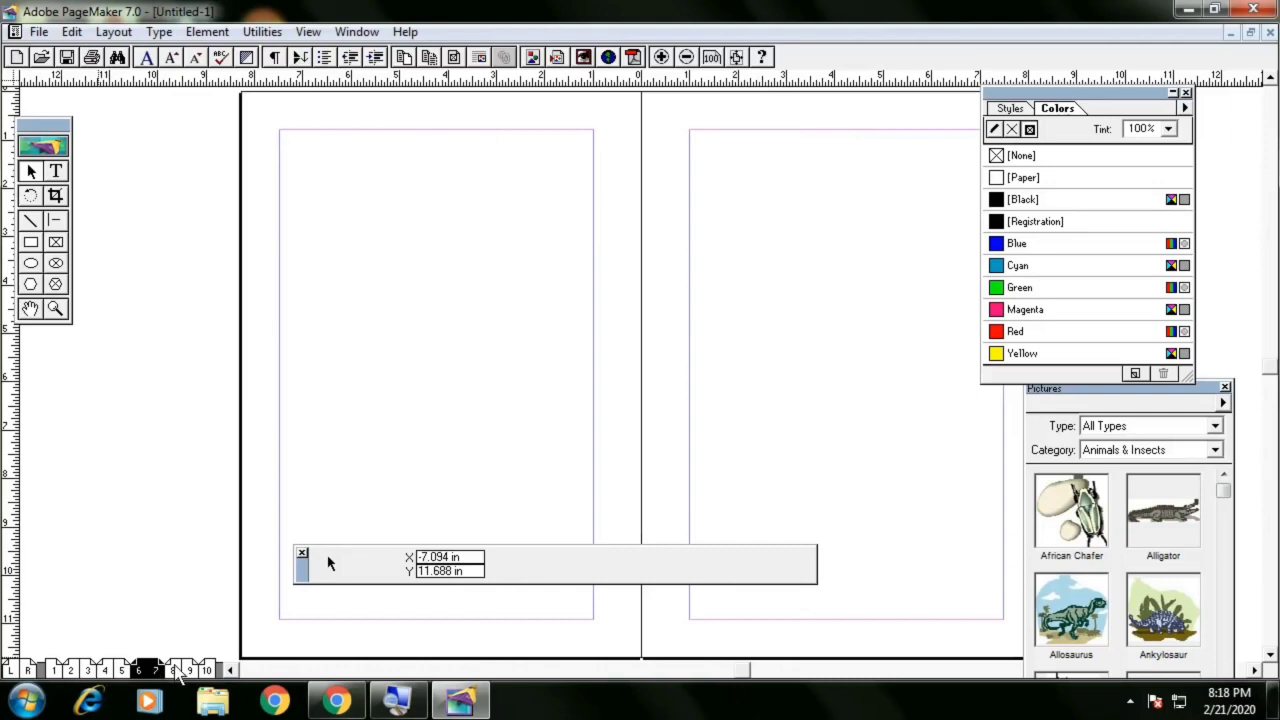
left_click(178, 670)
left_click(56, 670)
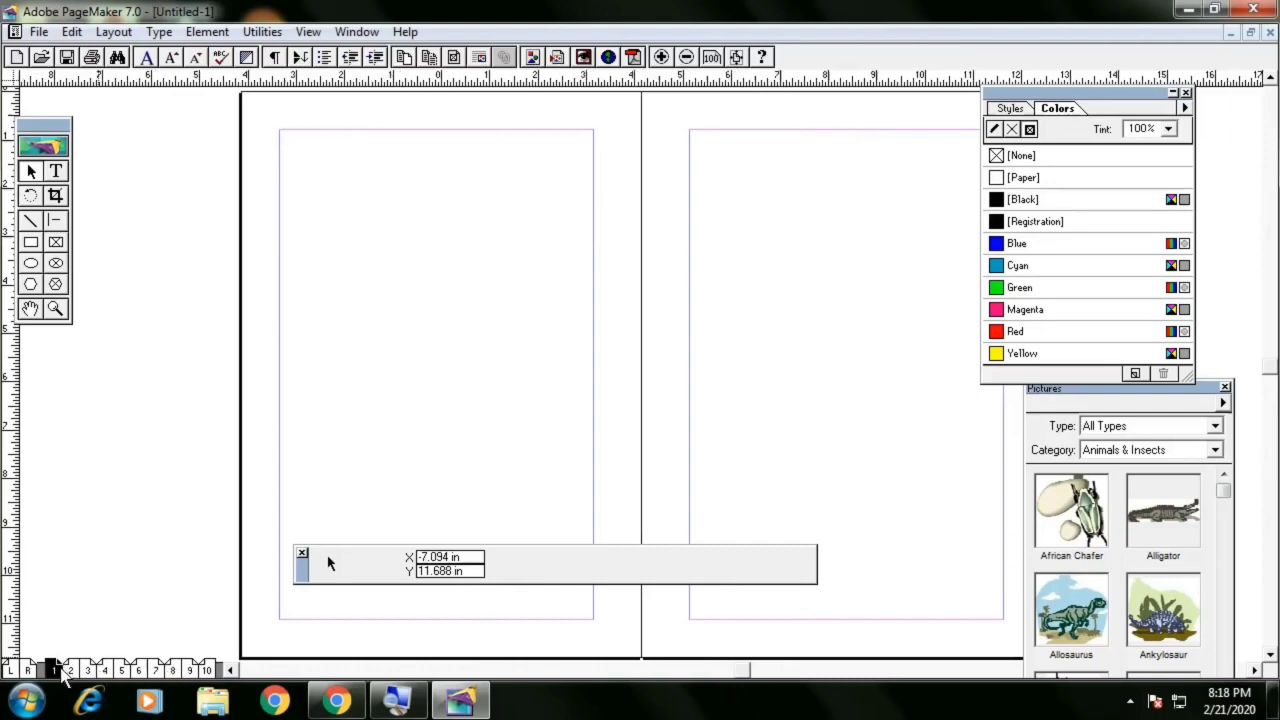
left_click(86, 670)
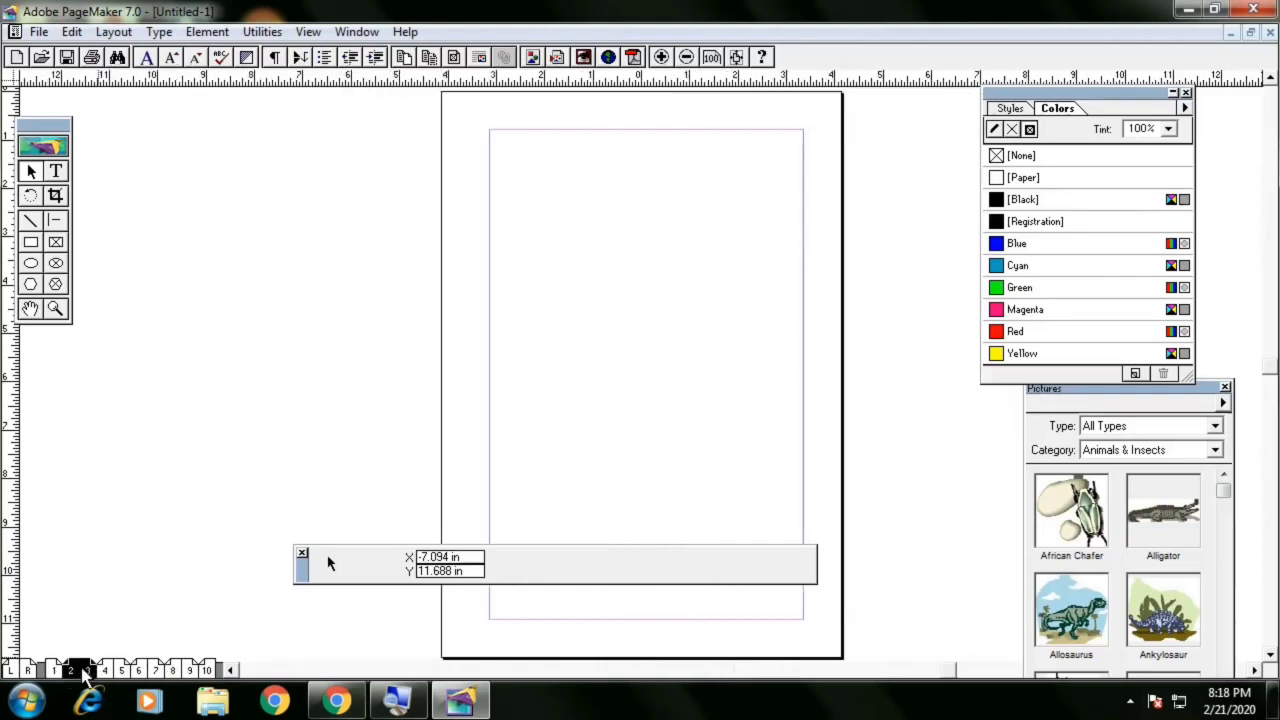
left_click(138, 670)
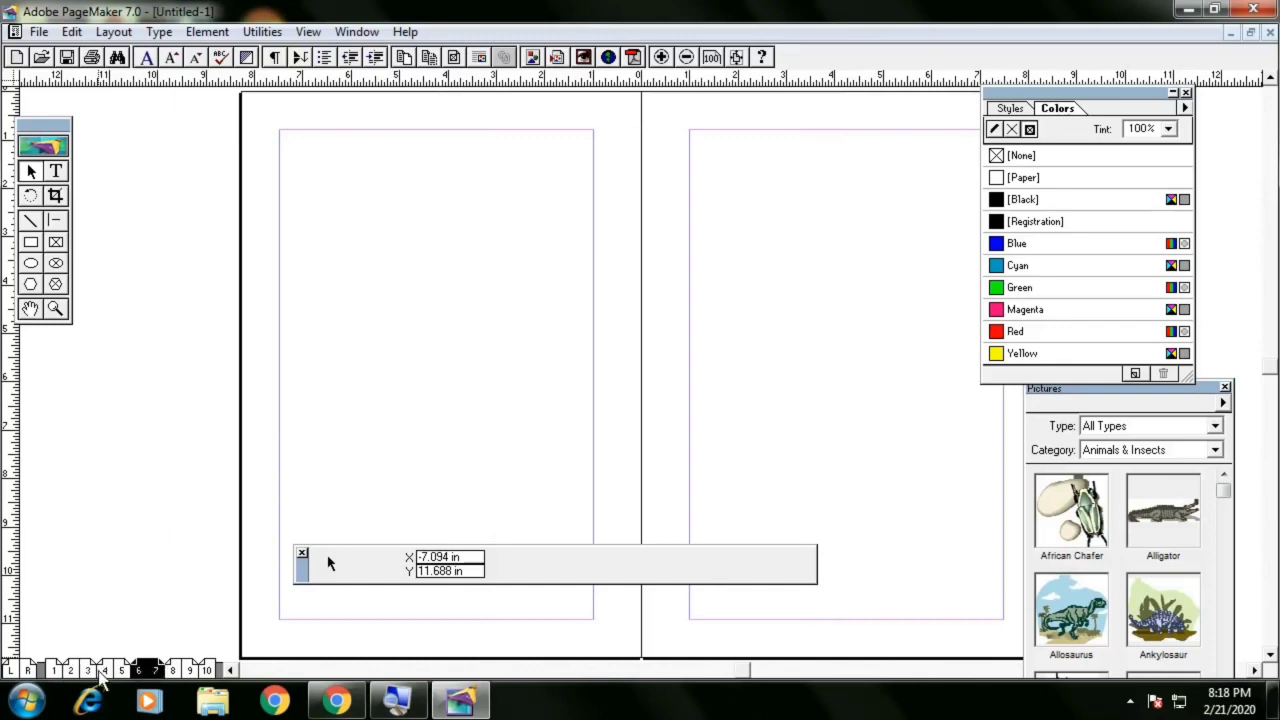
left_click(56, 672)
left_click(78, 672)
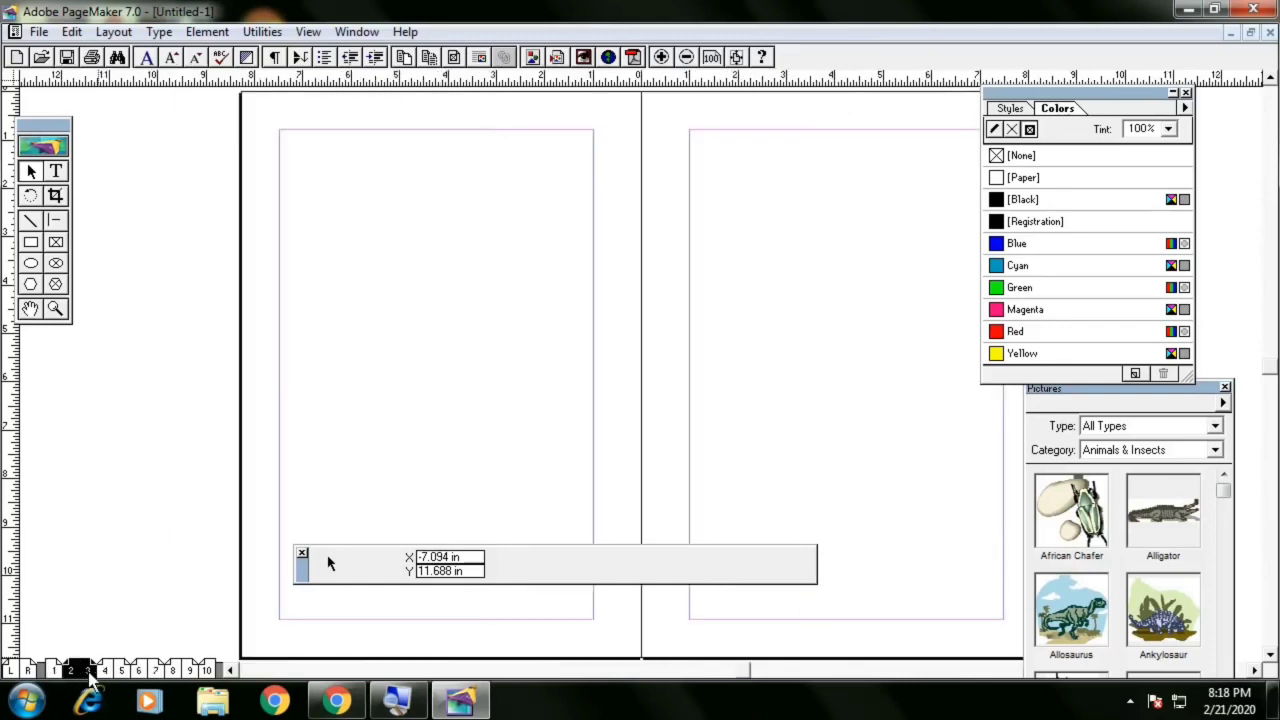
left_click(106, 672)
left_click(138, 670)
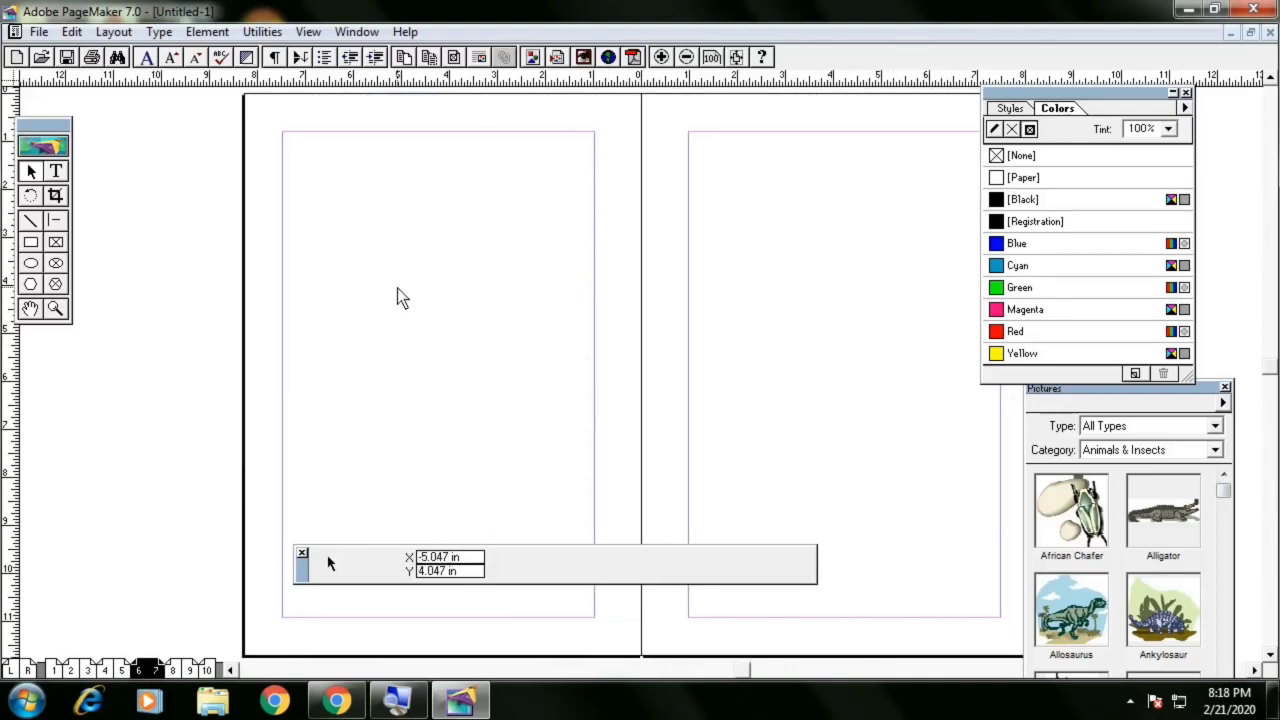
Zoom out to see the whole spread, then zoom back in
key("ctrl+minus")
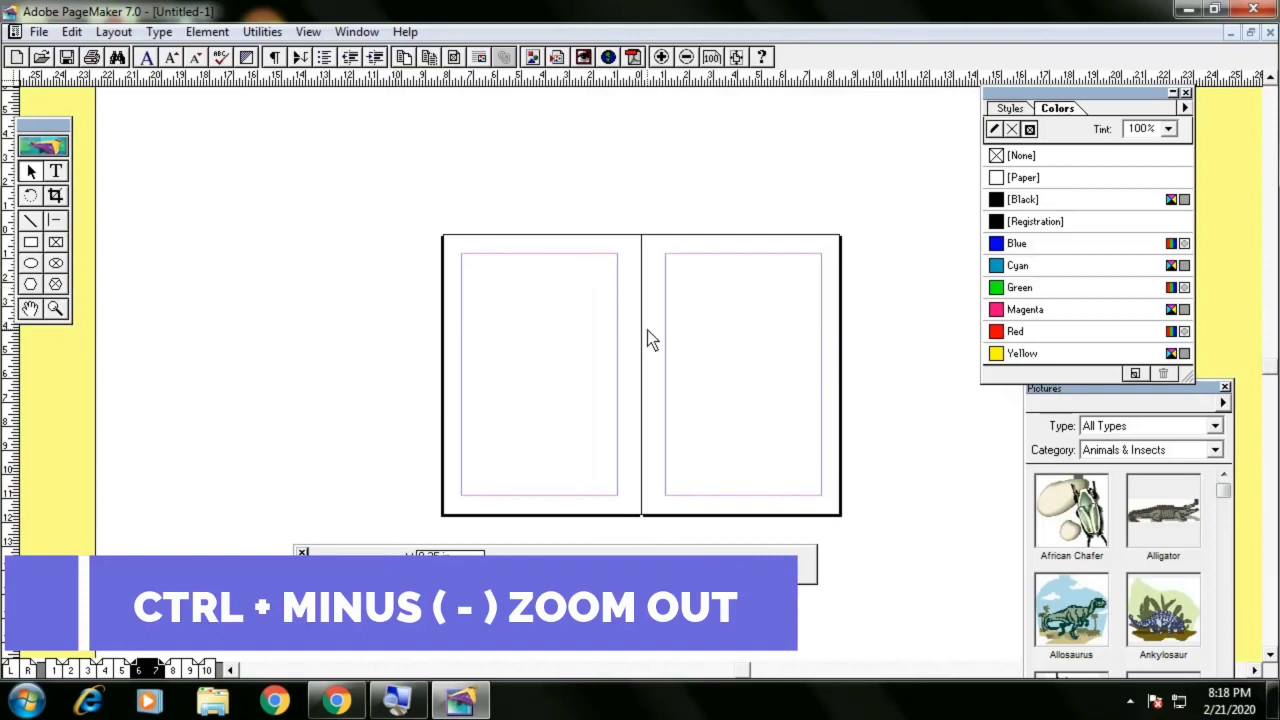
key("ctrl+equal")
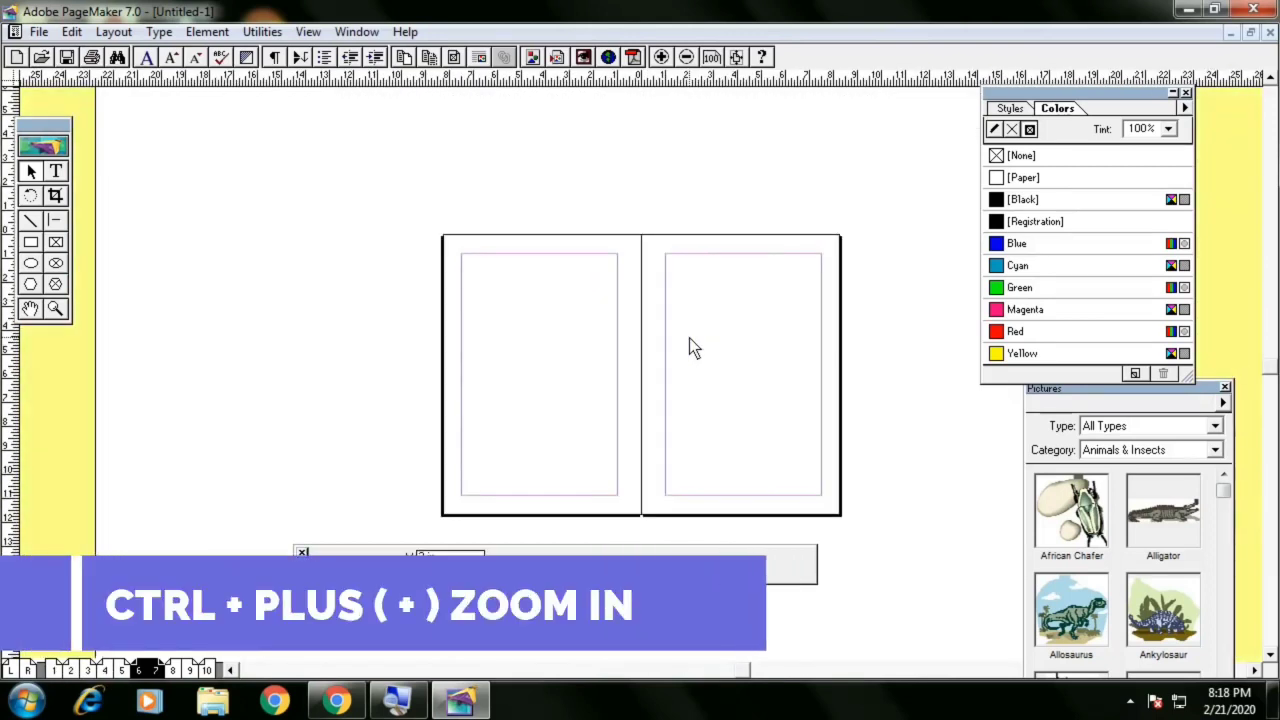
key("ctrl+equal")
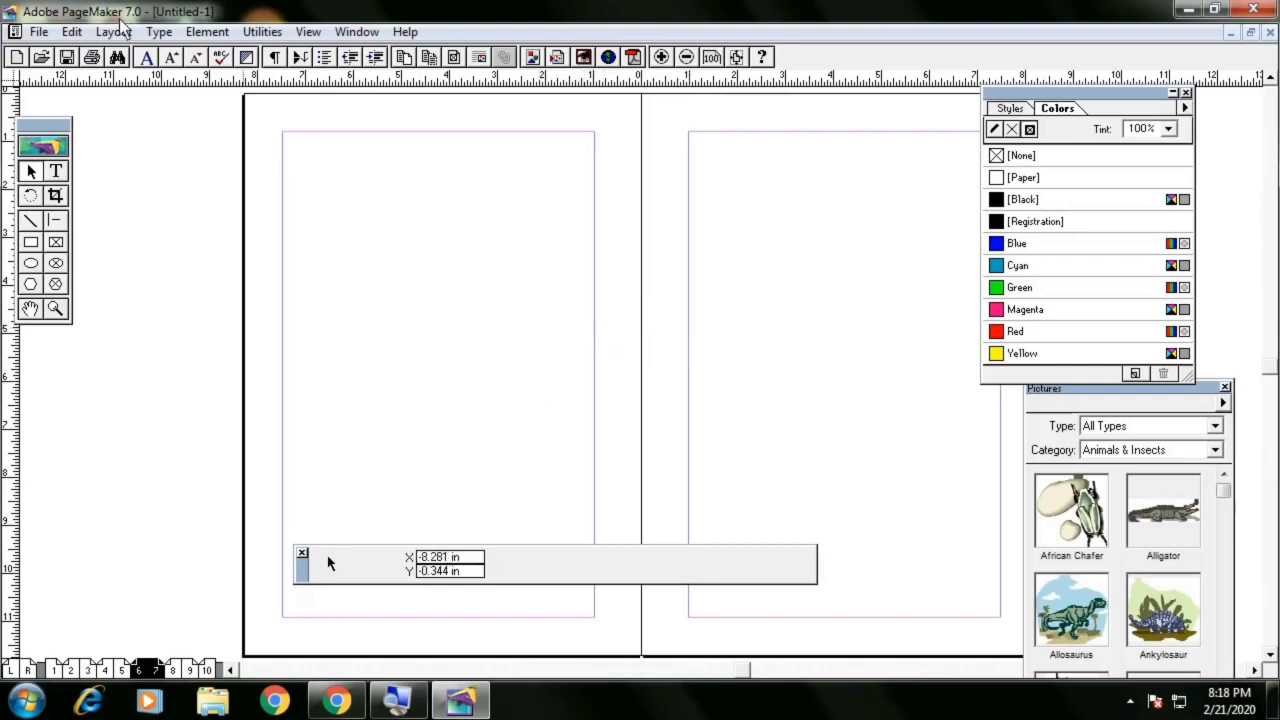
Switch the publication back to single-sided pages in Document Setup and go to page 1
left_click(40, 32)
mouse_move(85, 272)
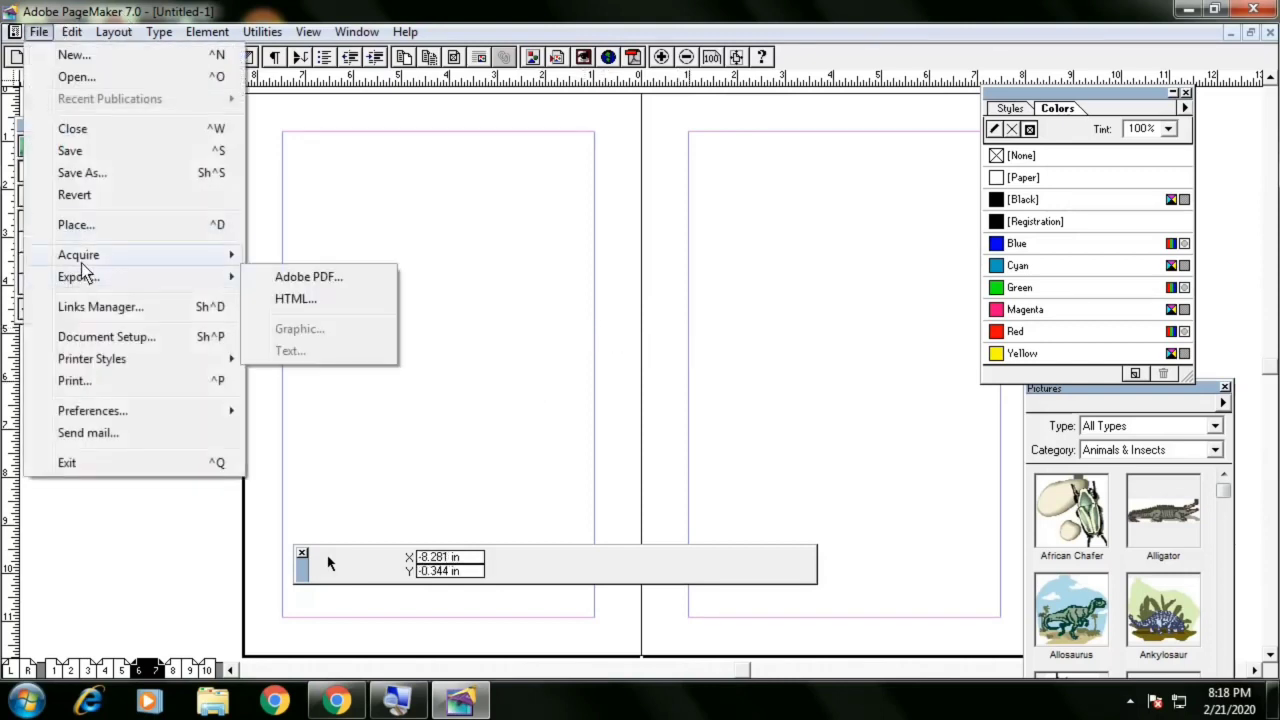
left_click(89, 331)
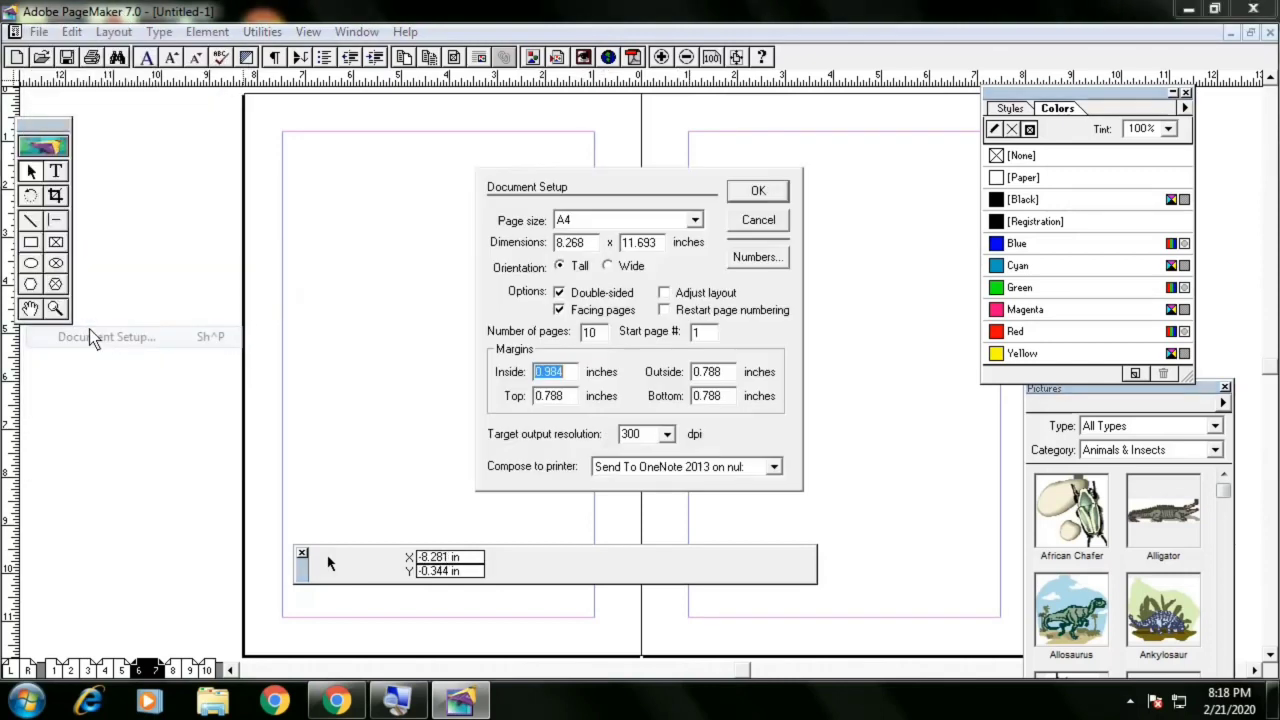
left_click(603, 294)
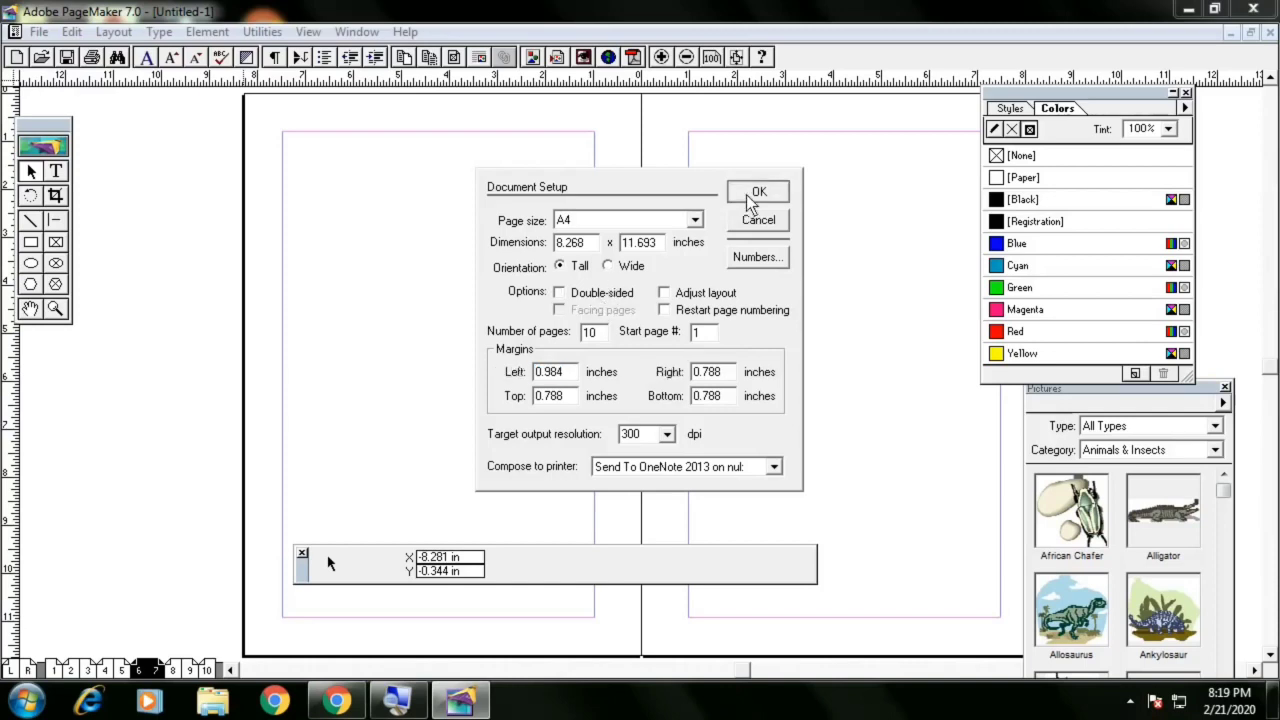
left_click(750, 194)
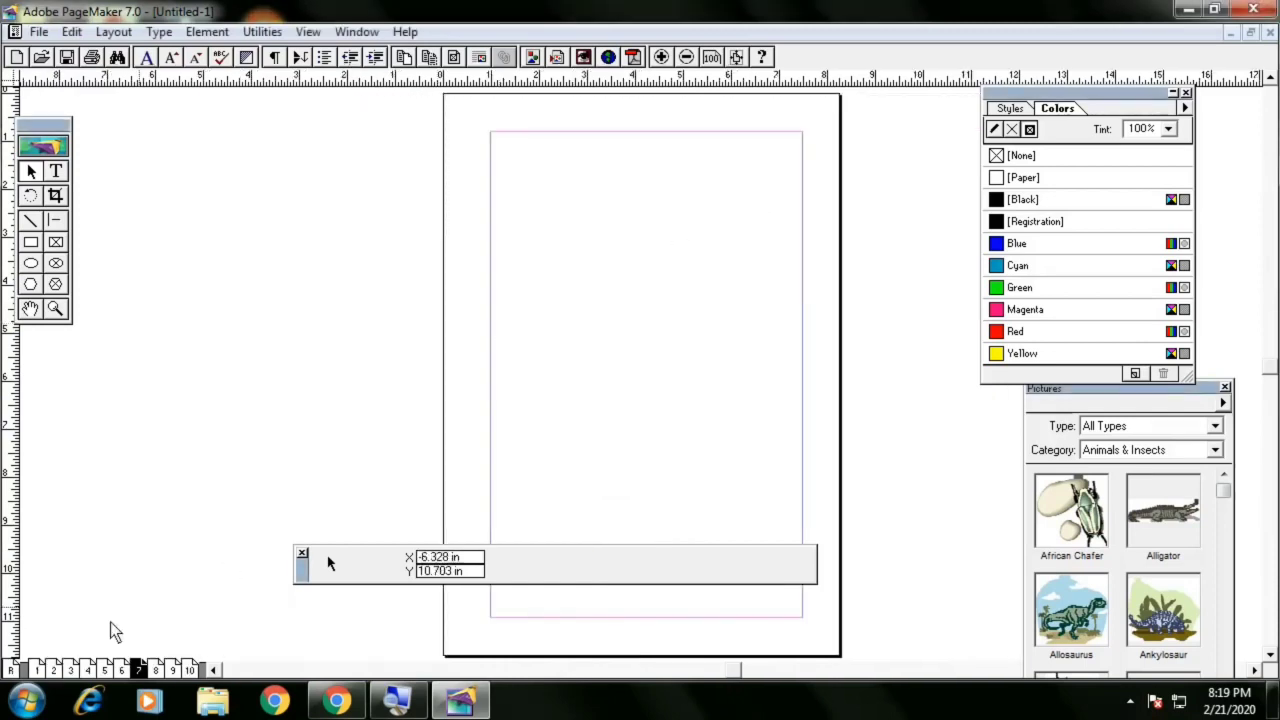
left_click(36, 668)
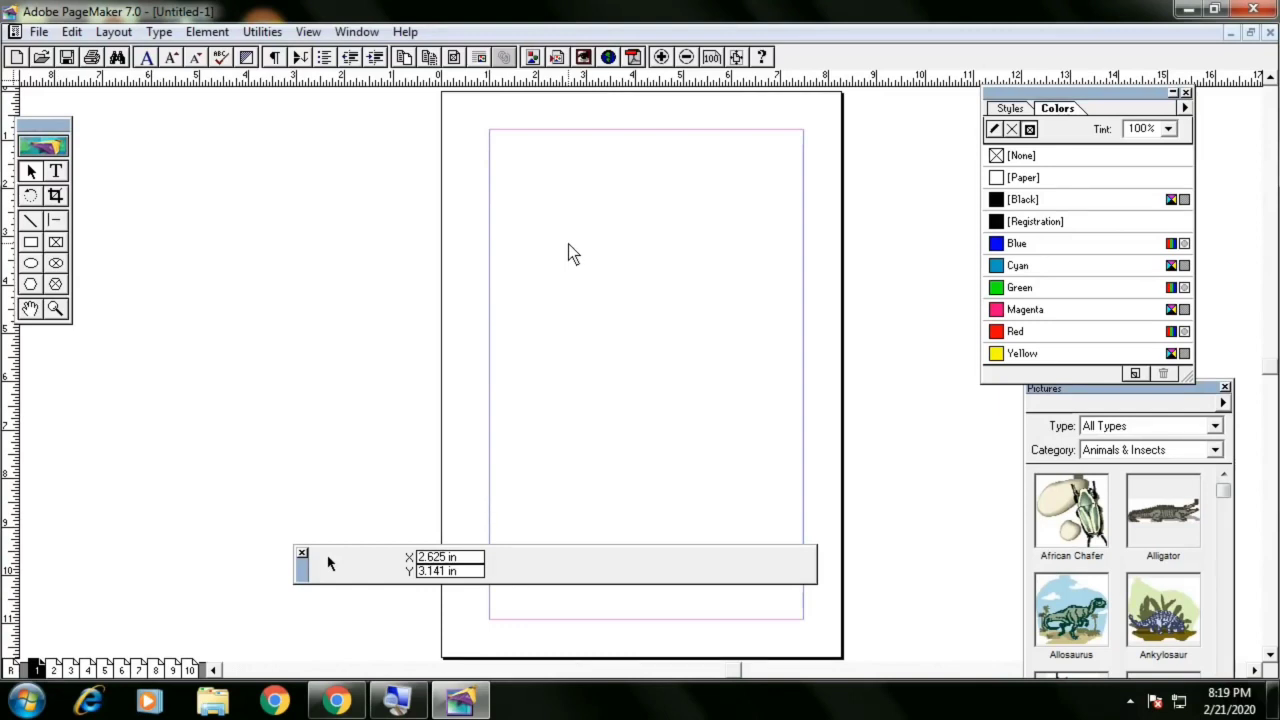
Move the Pictures palette beside the page and try to drag the African Chafer picture onto page 1
left_click_drag(1038, 388, 208, 167)
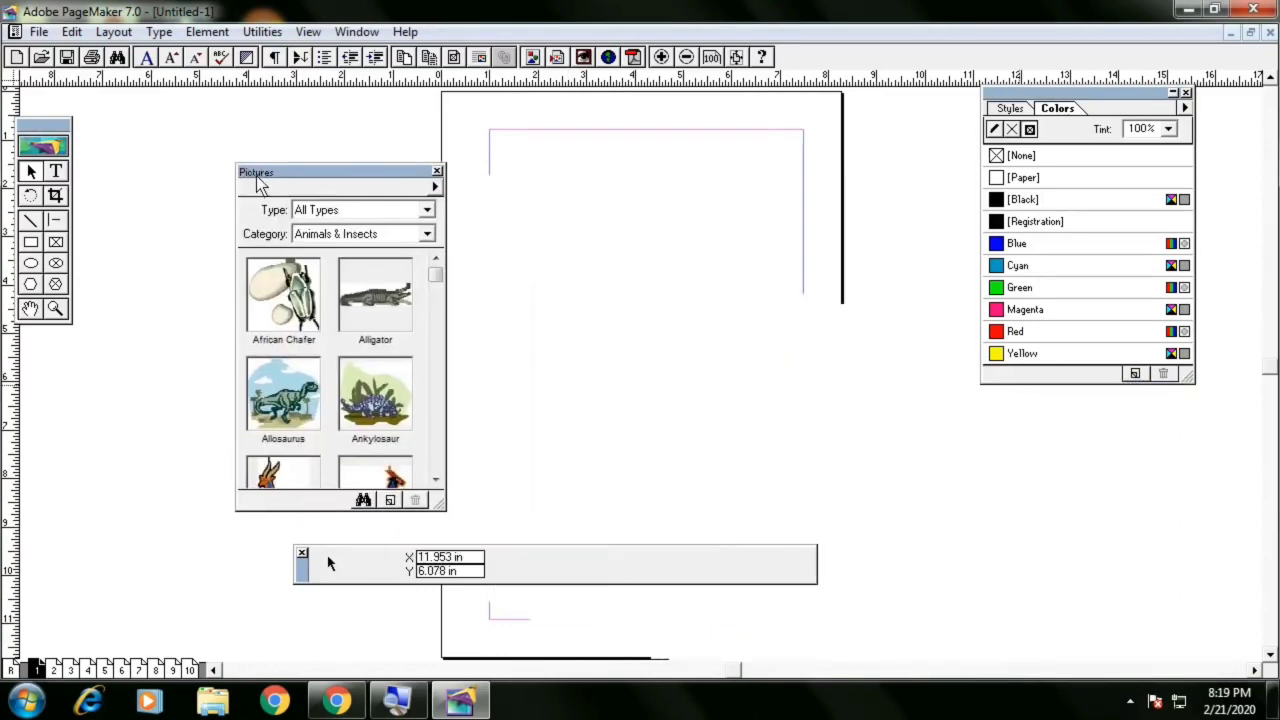
left_click(291, 290)
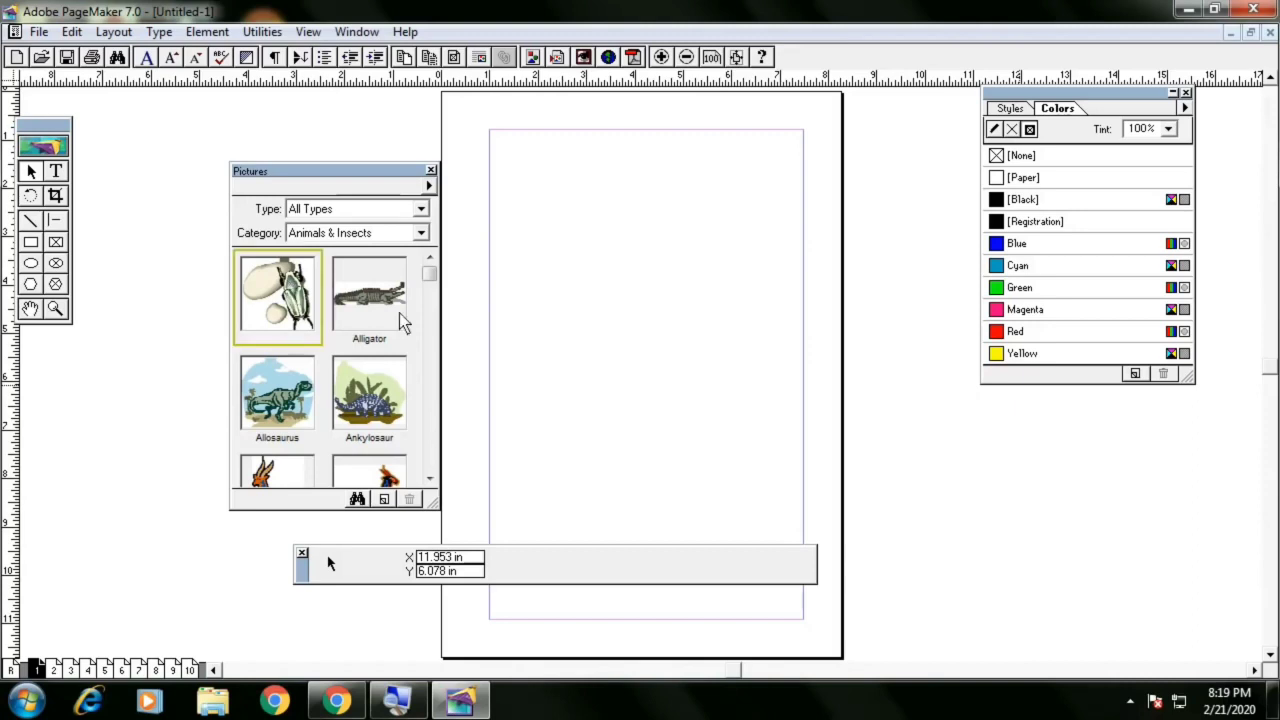
left_click_drag(291, 290, 587, 265)
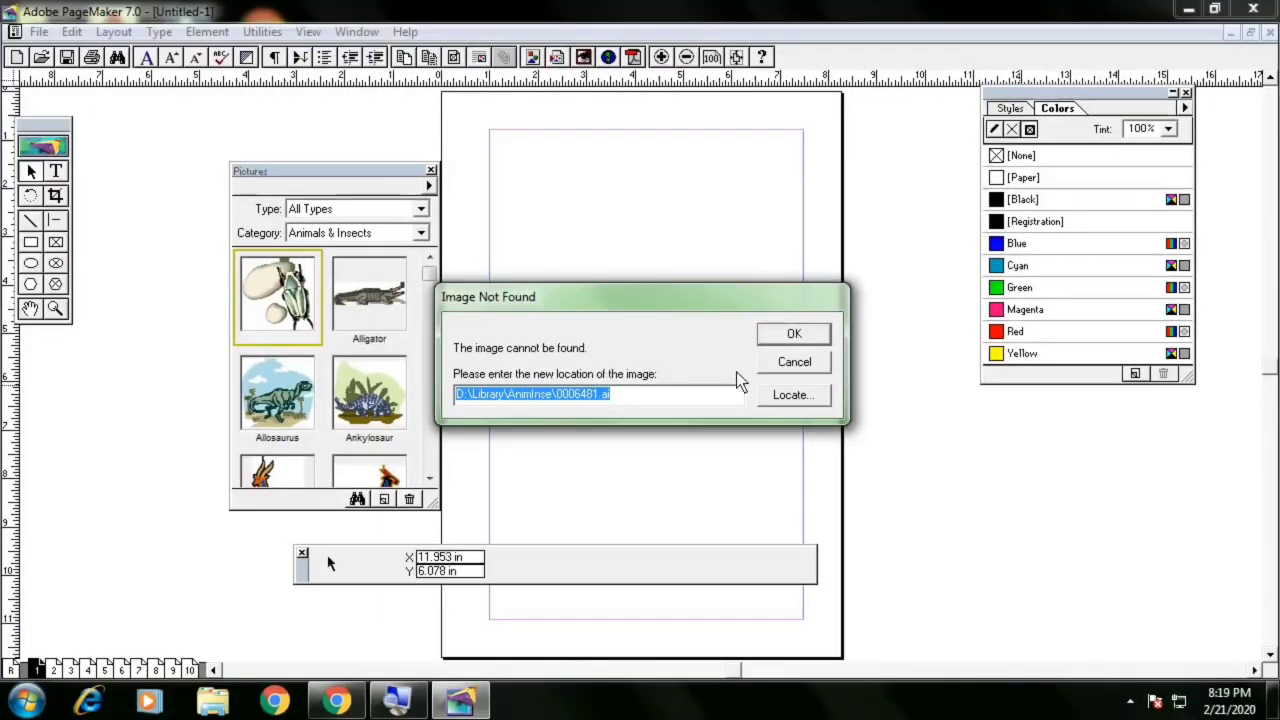
left_click(785, 368)
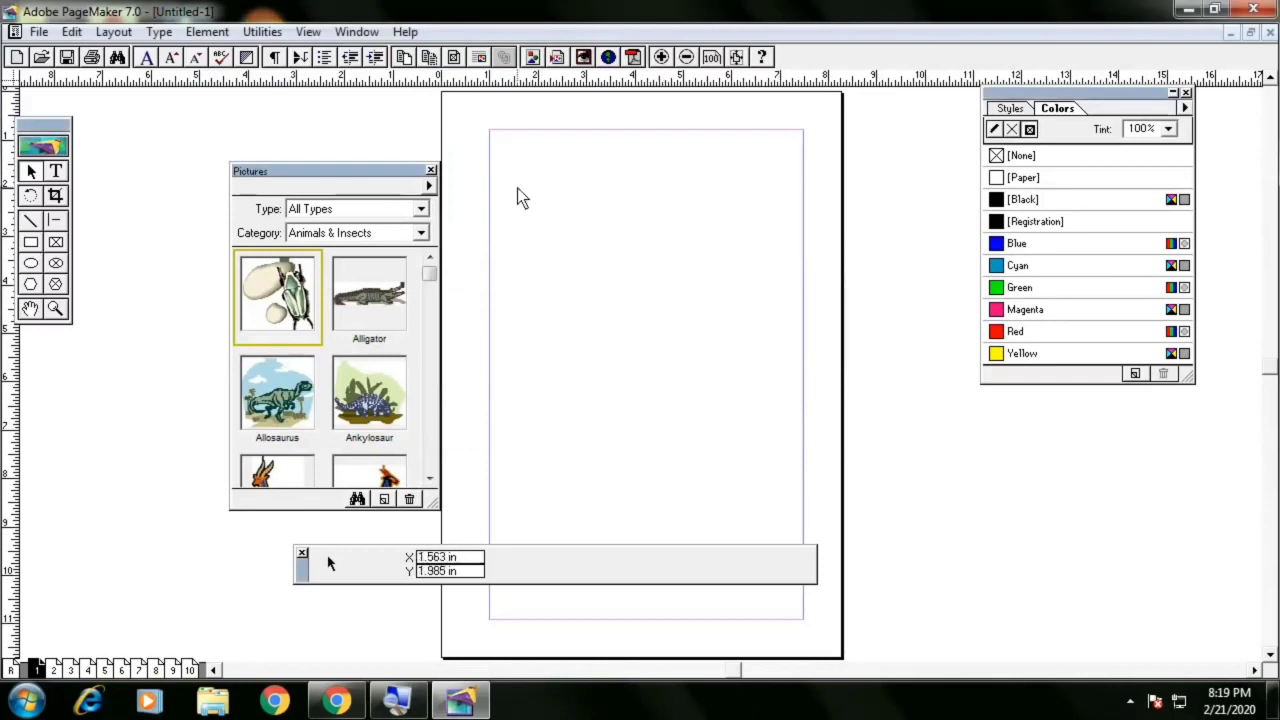
Close and reopen the Pictures palette twice
left_click(430, 173)
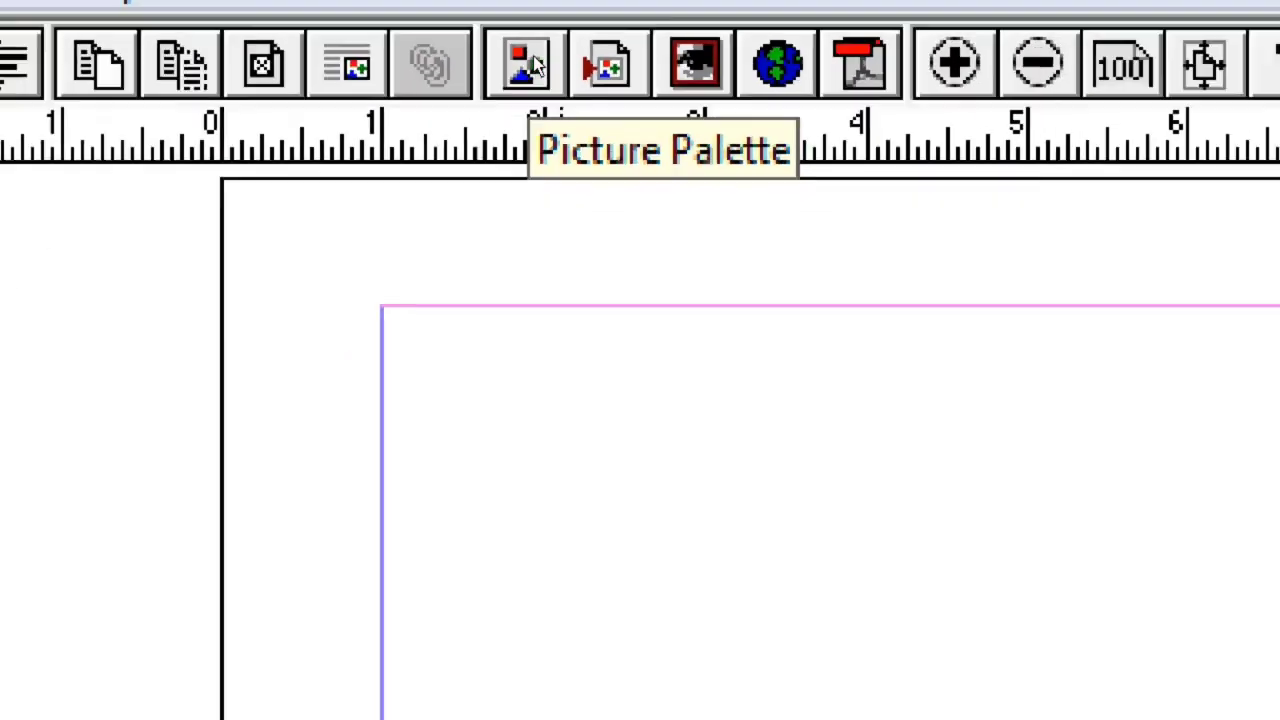
left_click(530, 62)
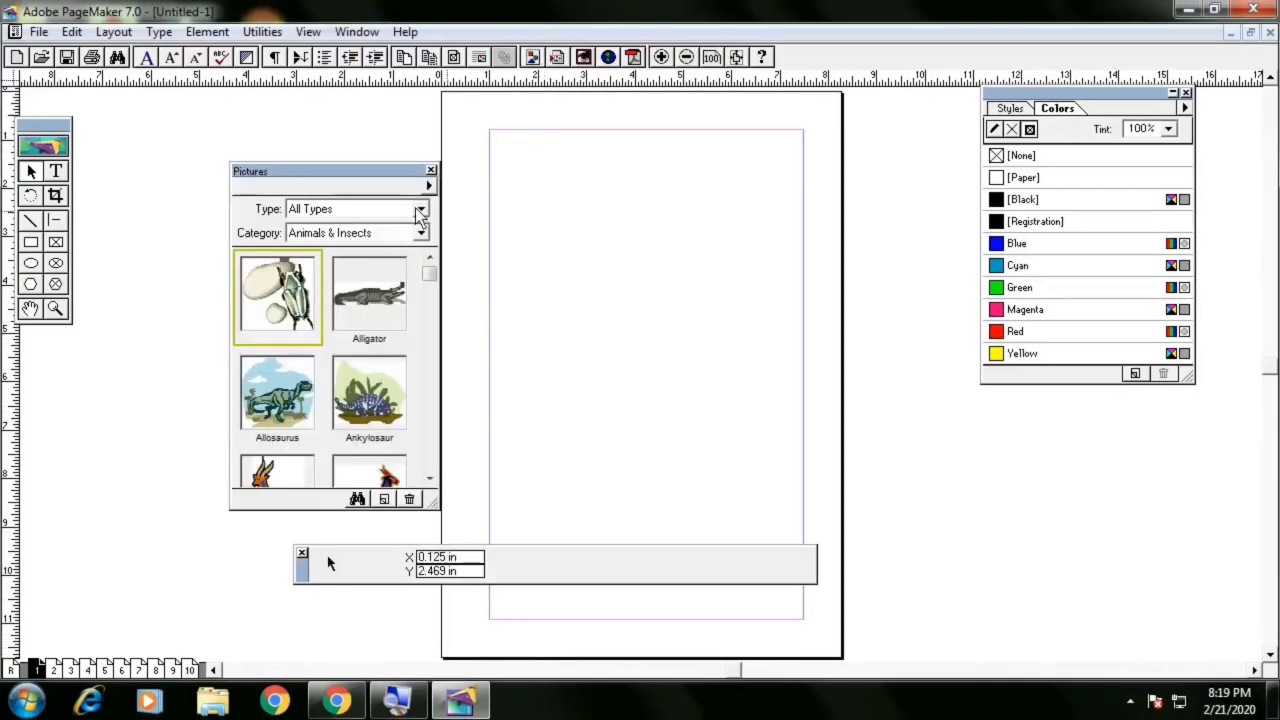
left_click(431, 171)
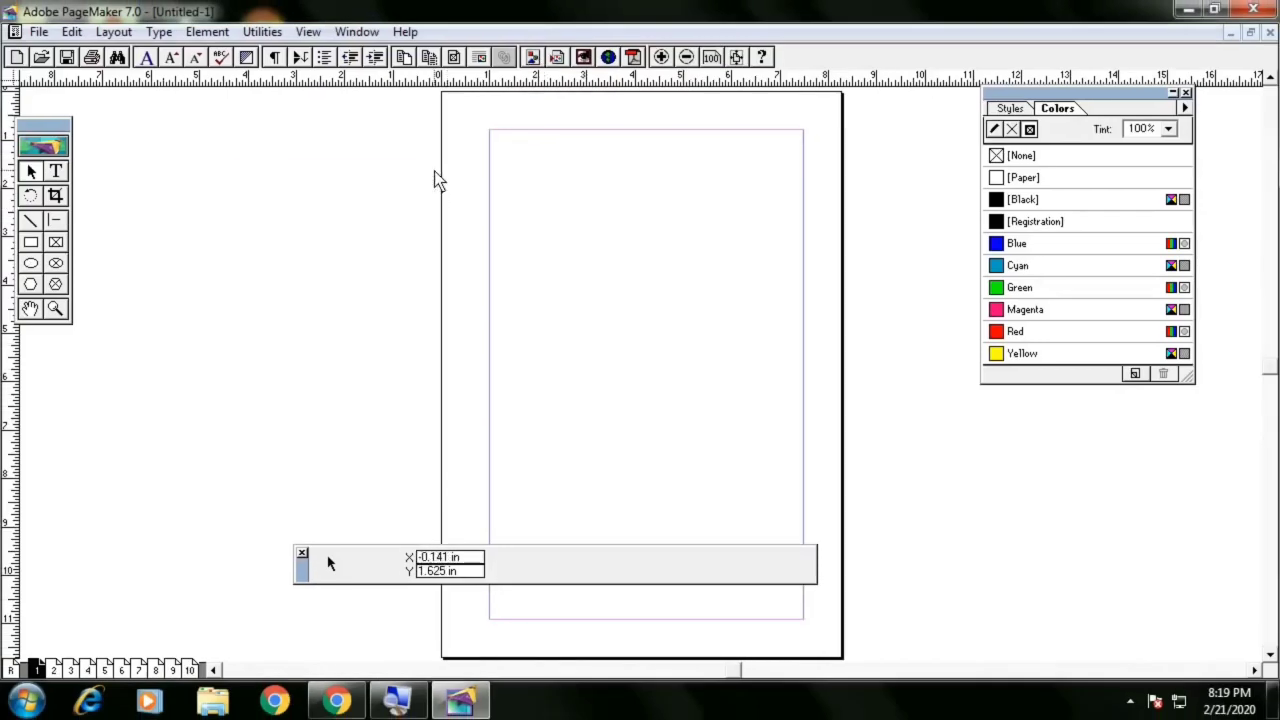
left_click(535, 60)
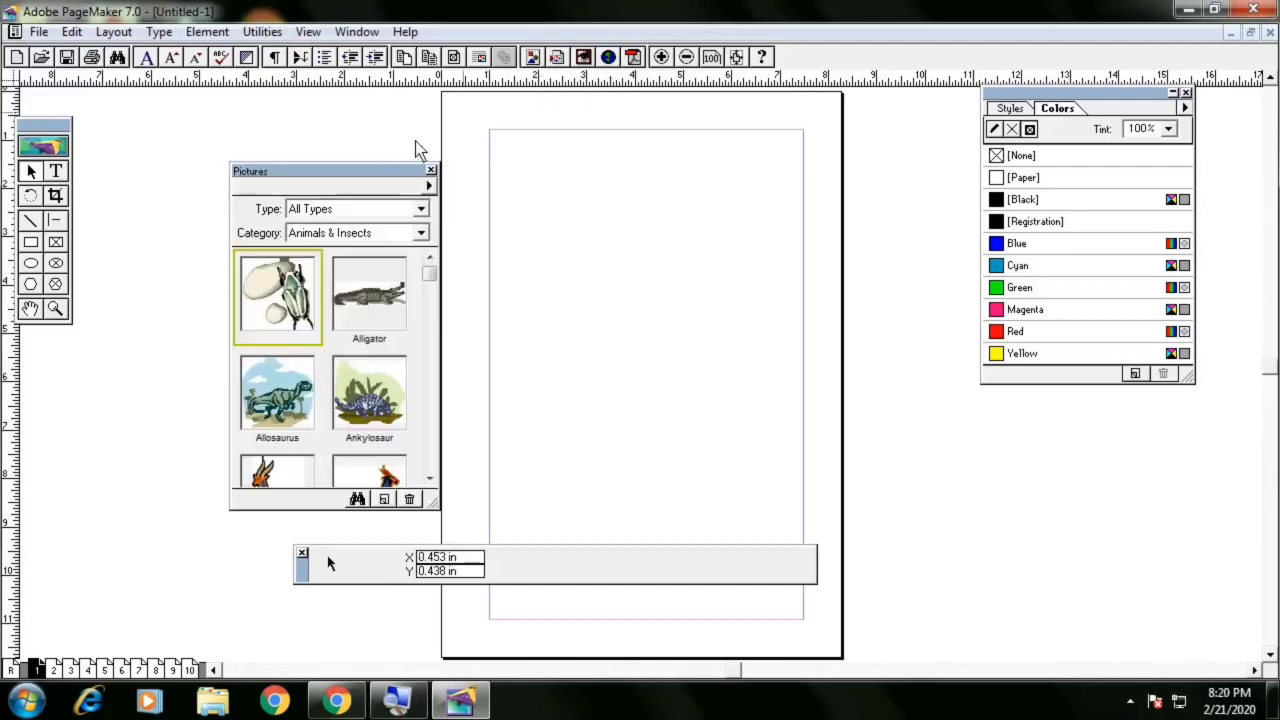
Browse the Pictures palette categories, viewing Government, and return to Animals & Insects
left_click(362, 233)
scroll(335, 285, "down", 2)
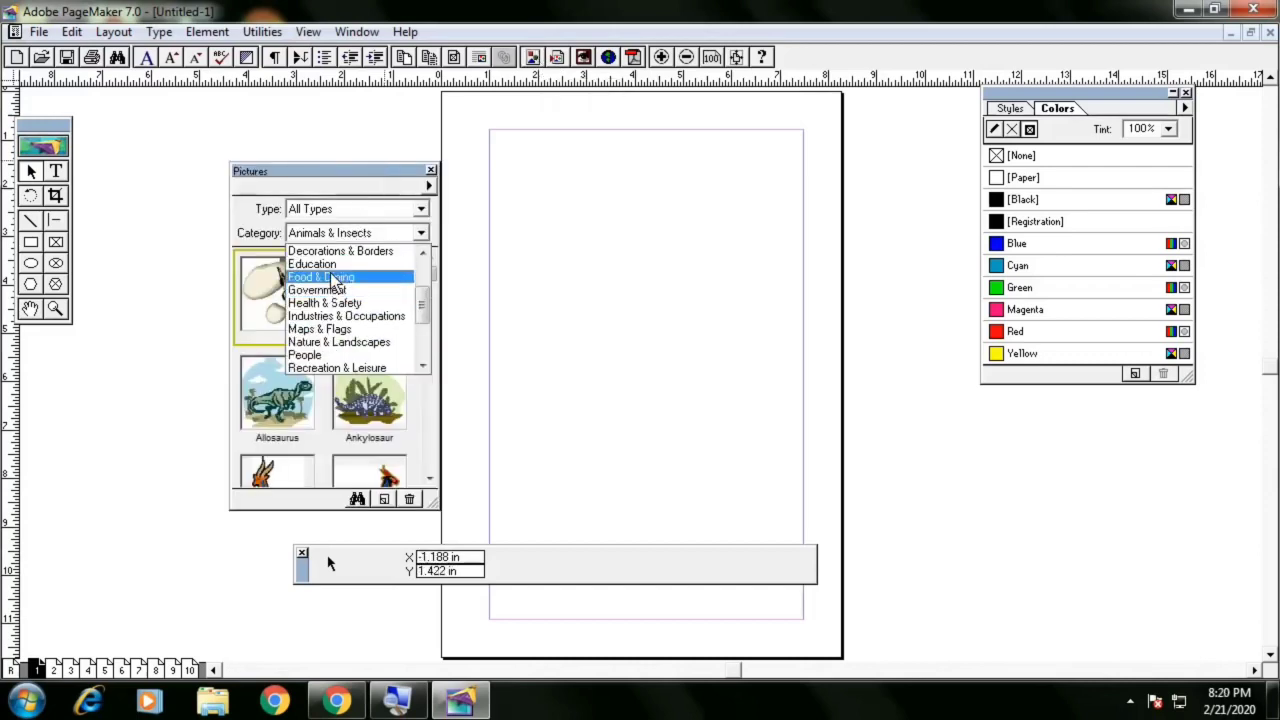
left_click(320, 290)
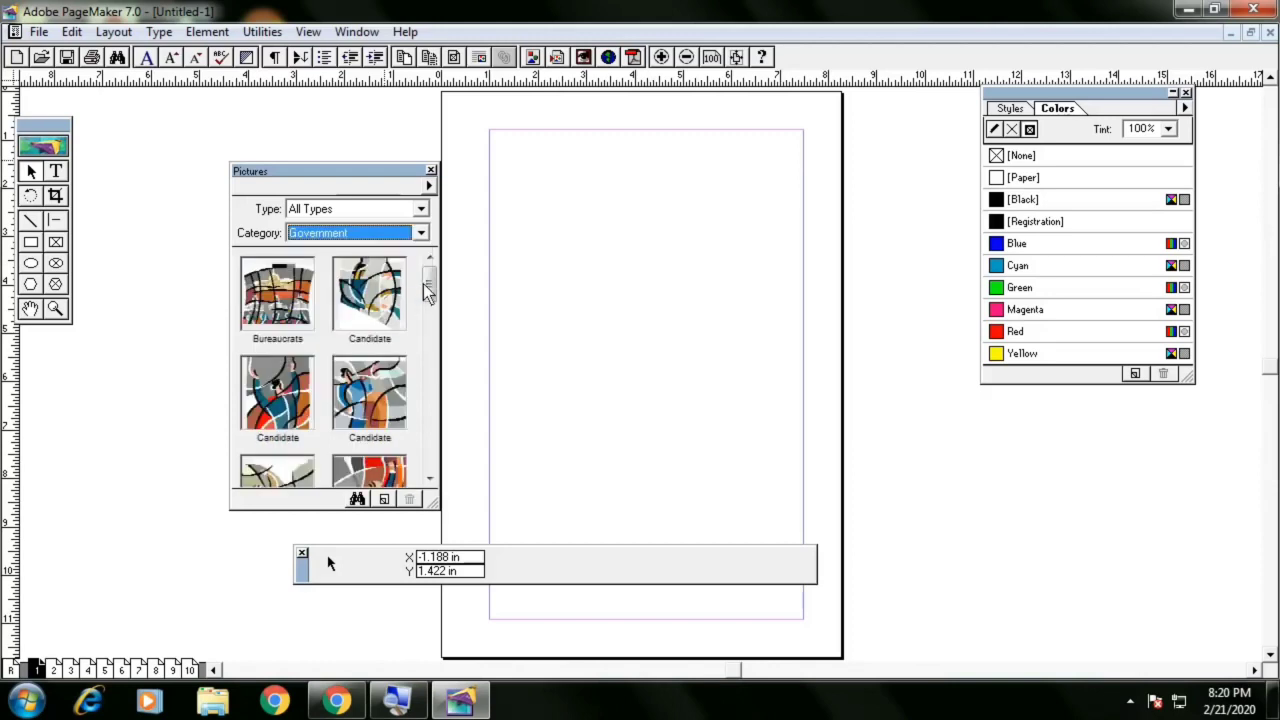
left_click_drag(429, 290, 432, 252)
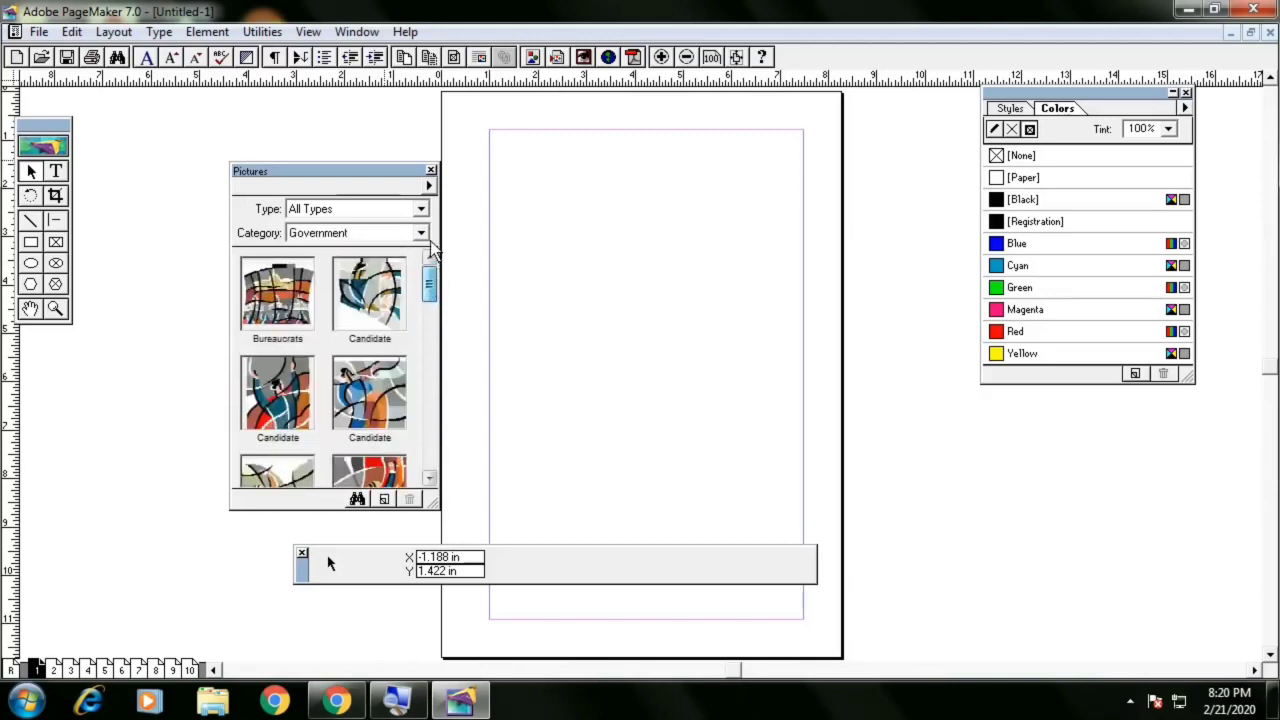
left_click(400, 232)
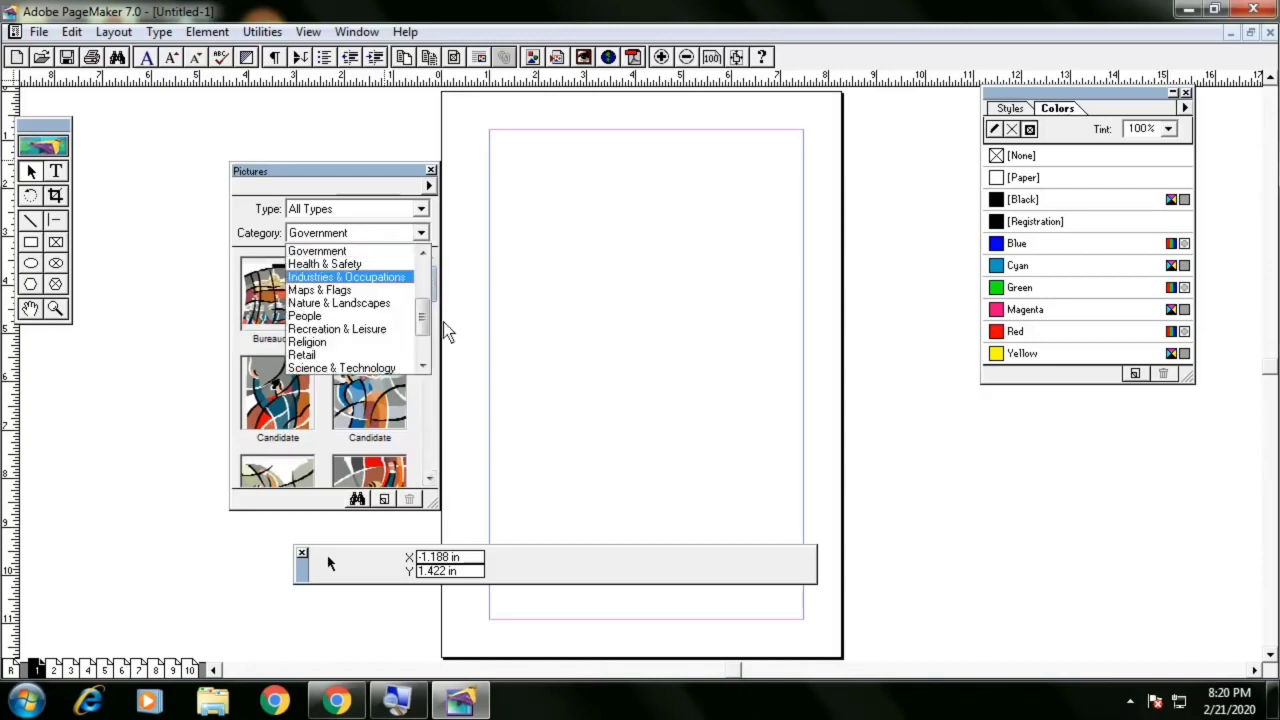
left_click_drag(425, 318, 423, 258)
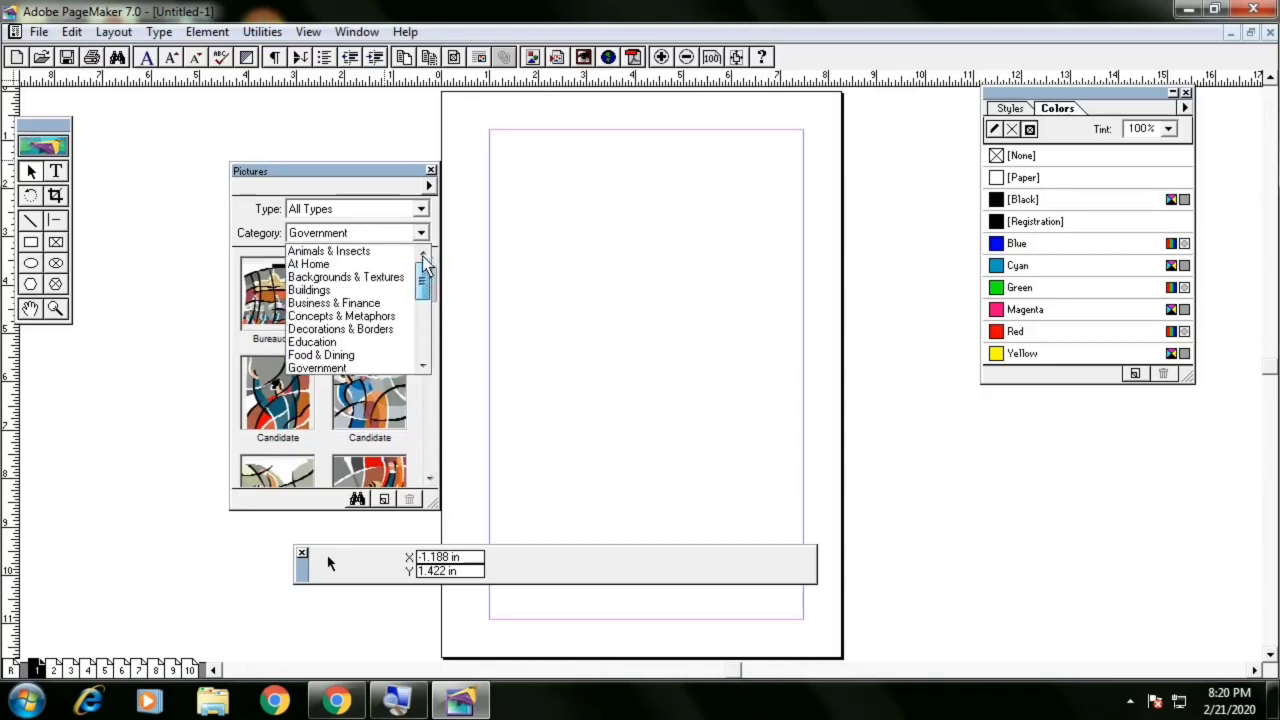
left_click(358, 251)
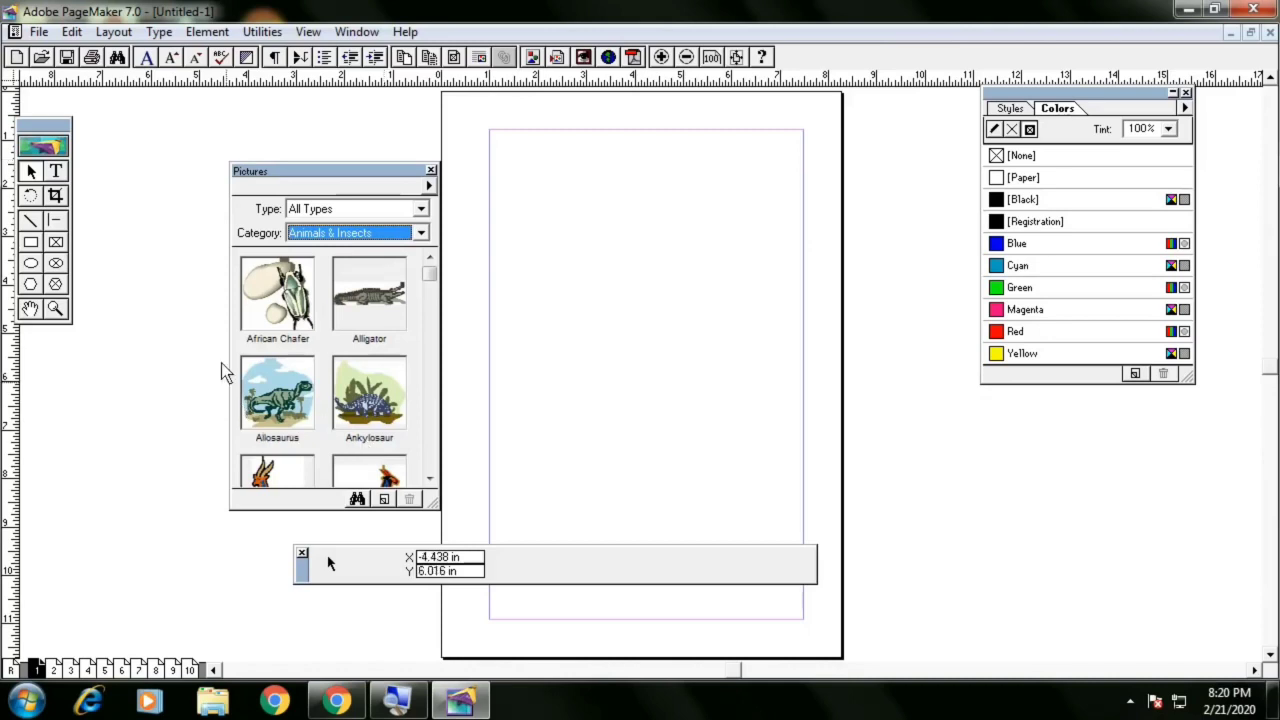
Paste the clipboard image onto page 1, move it around, and delete it
key("ctrl+v")
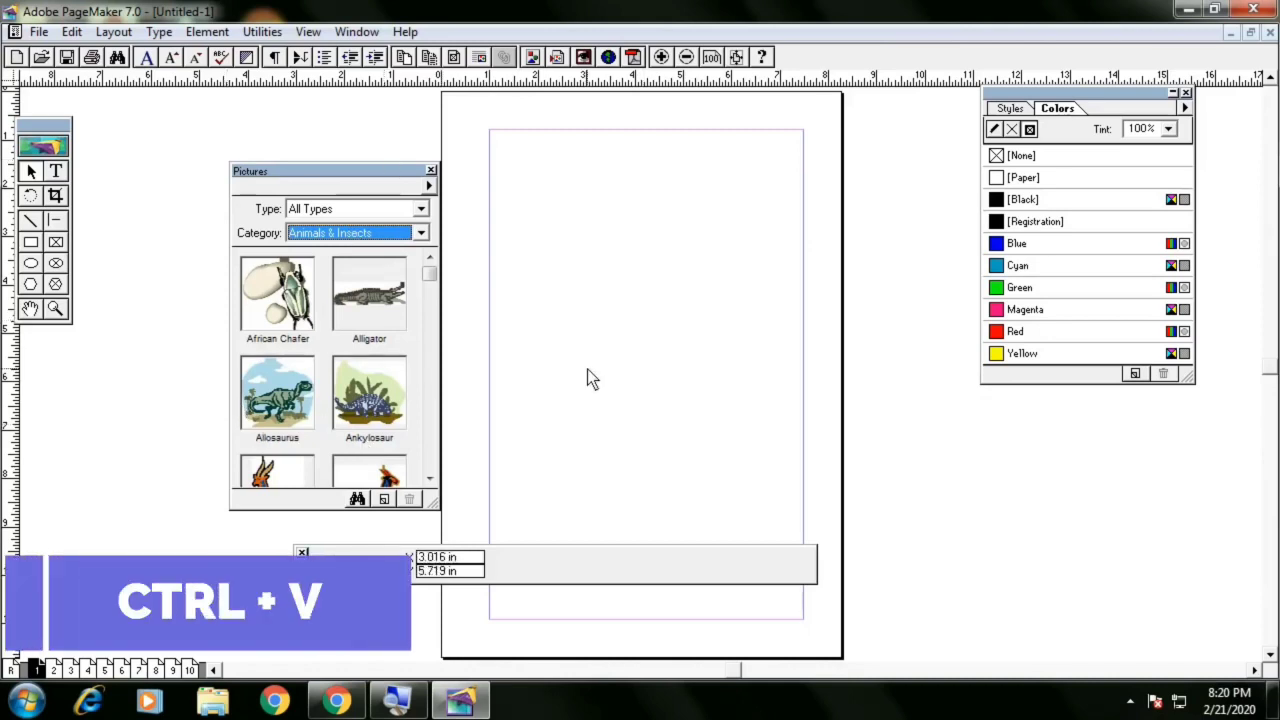
left_click_drag(578, 316, 718, 302)
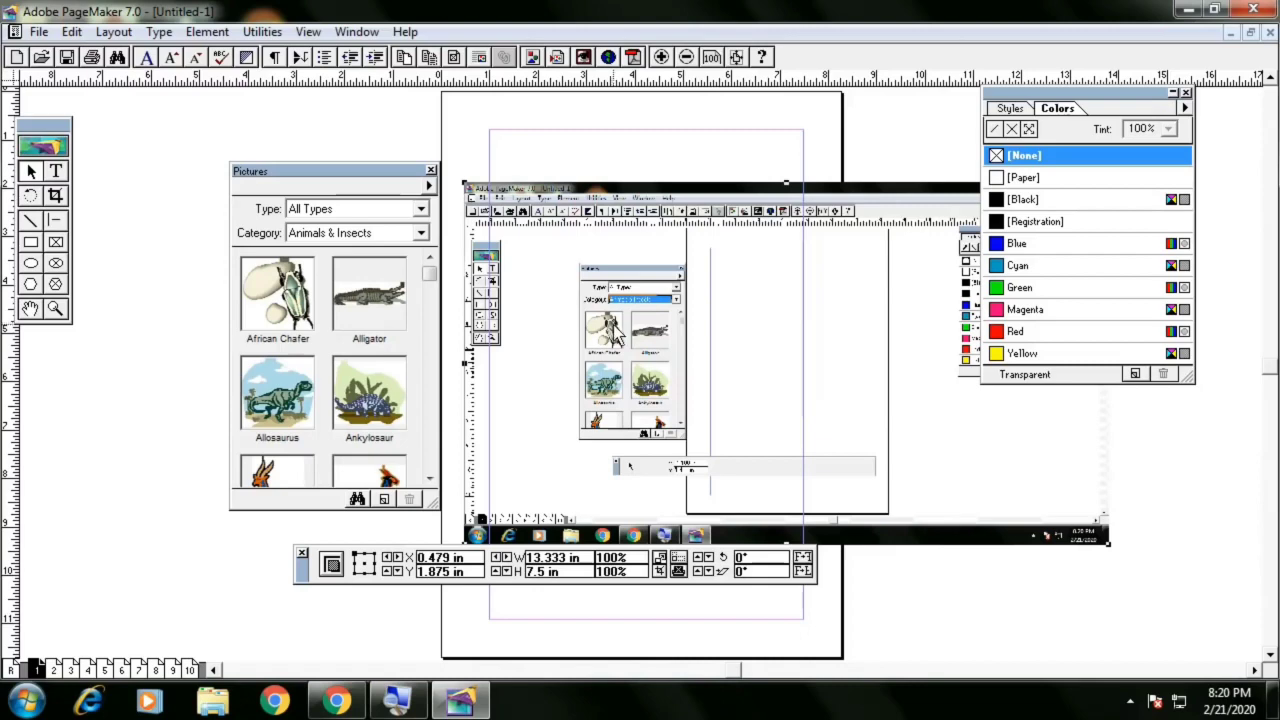
left_click_drag(618, 340, 657, 319)
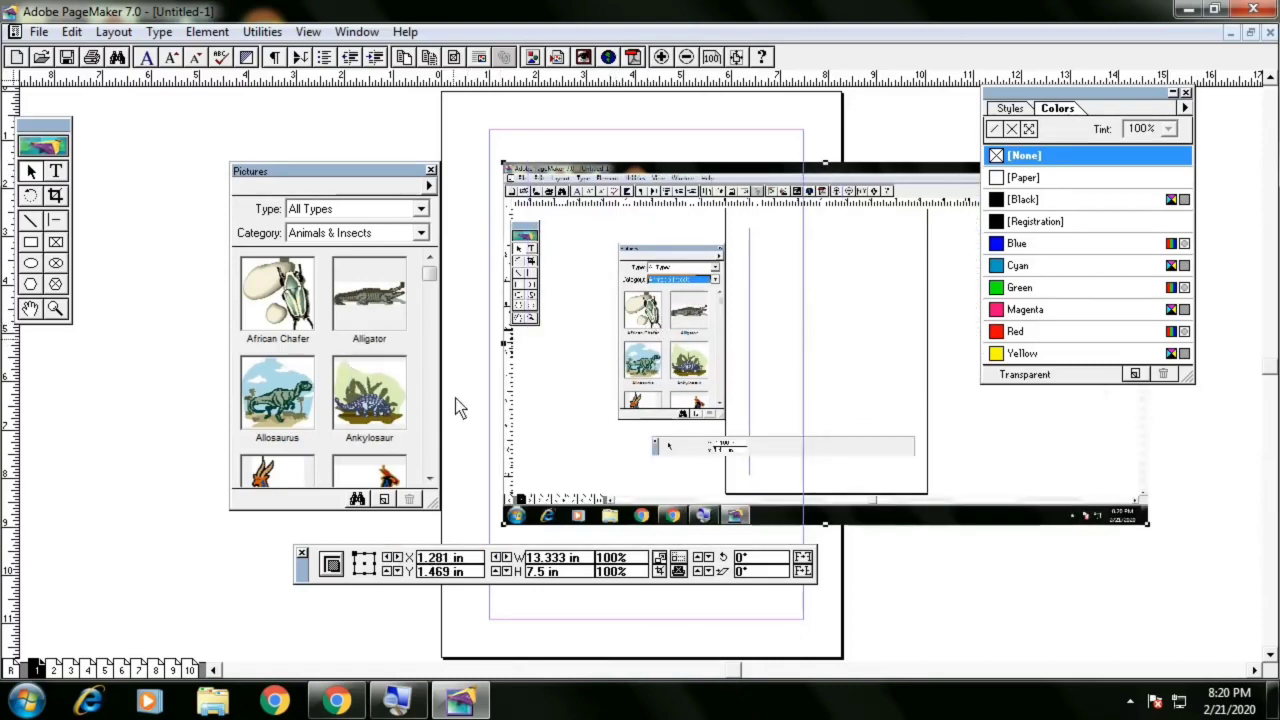
left_click_drag(613, 350, 601, 334)
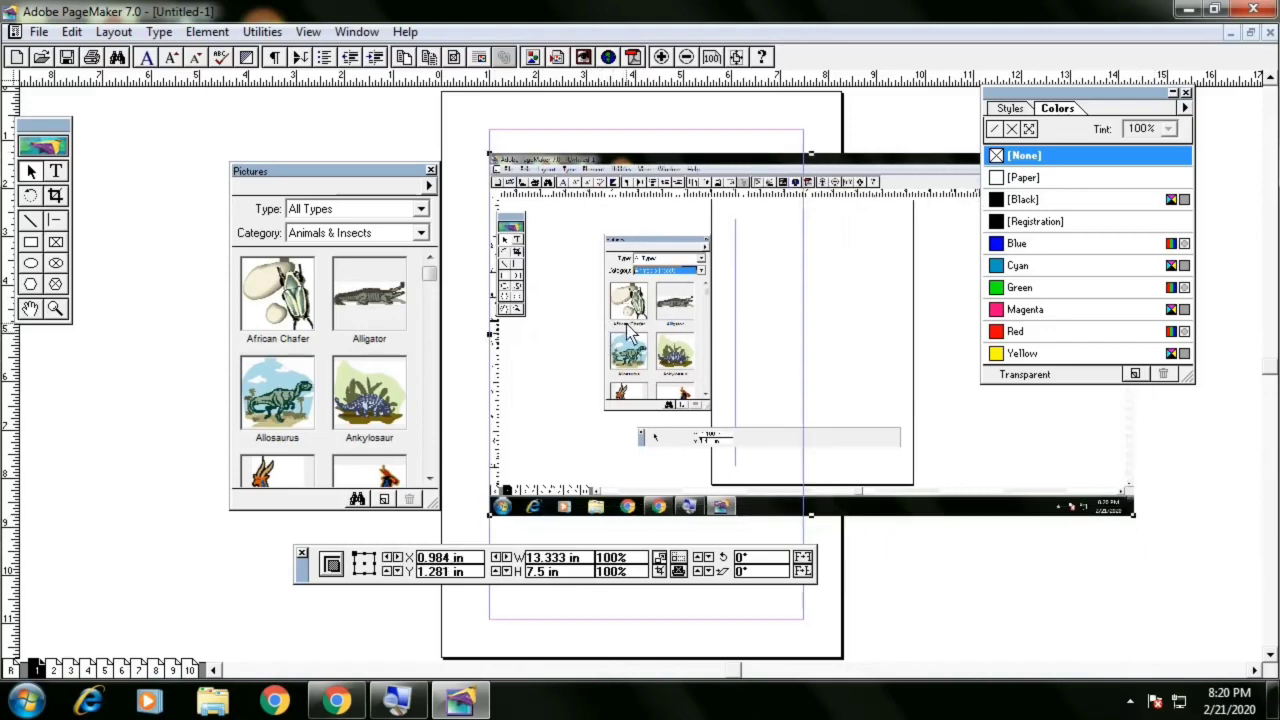
key("Delete")
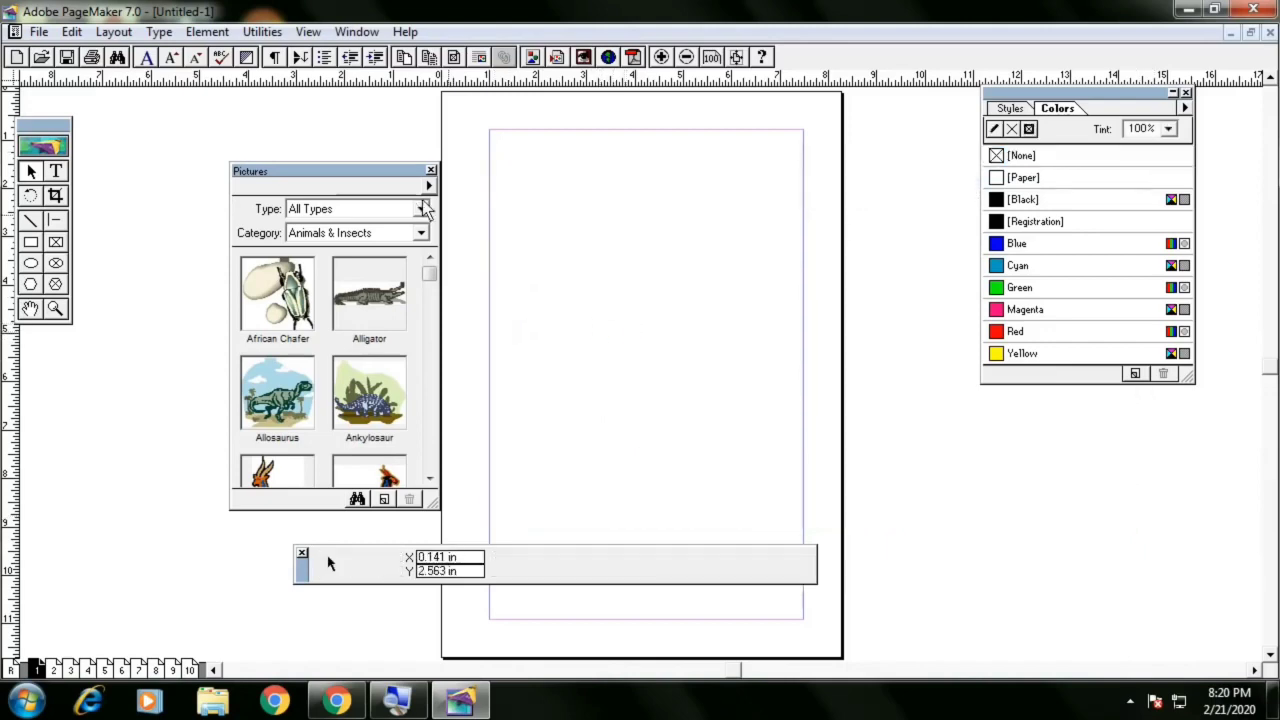
Close the Pictures palette, and move and close the Colors palette
left_click(430, 171)
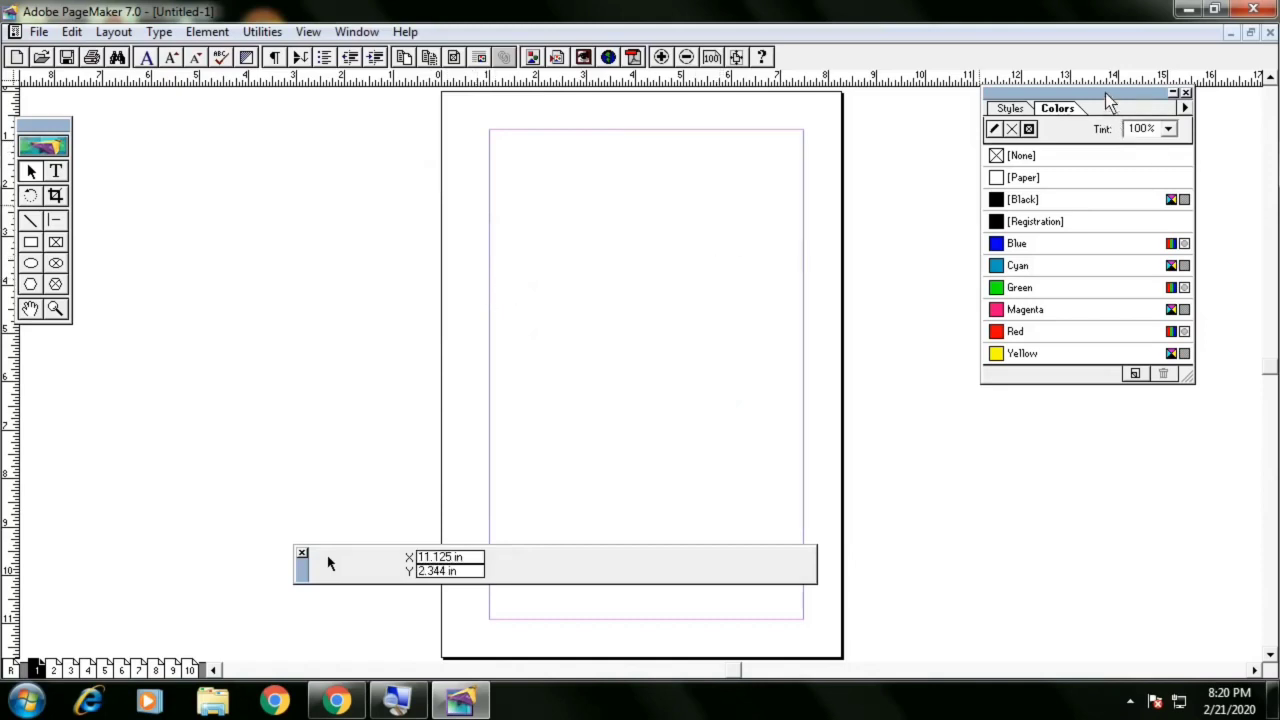
left_click_drag(1105, 92, 1109, 132)
left_click(1178, 139)
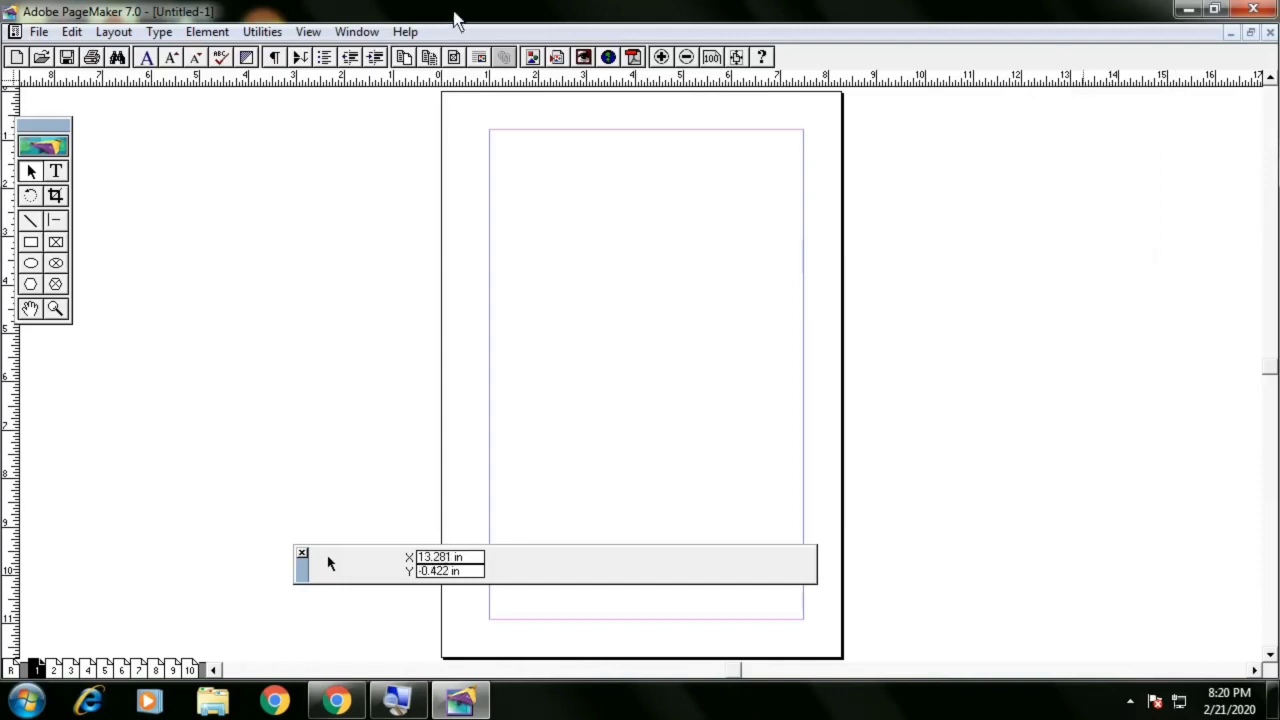
Show the Colors palette again, close it, and reopen it with its shortcut
left_click(354, 33)
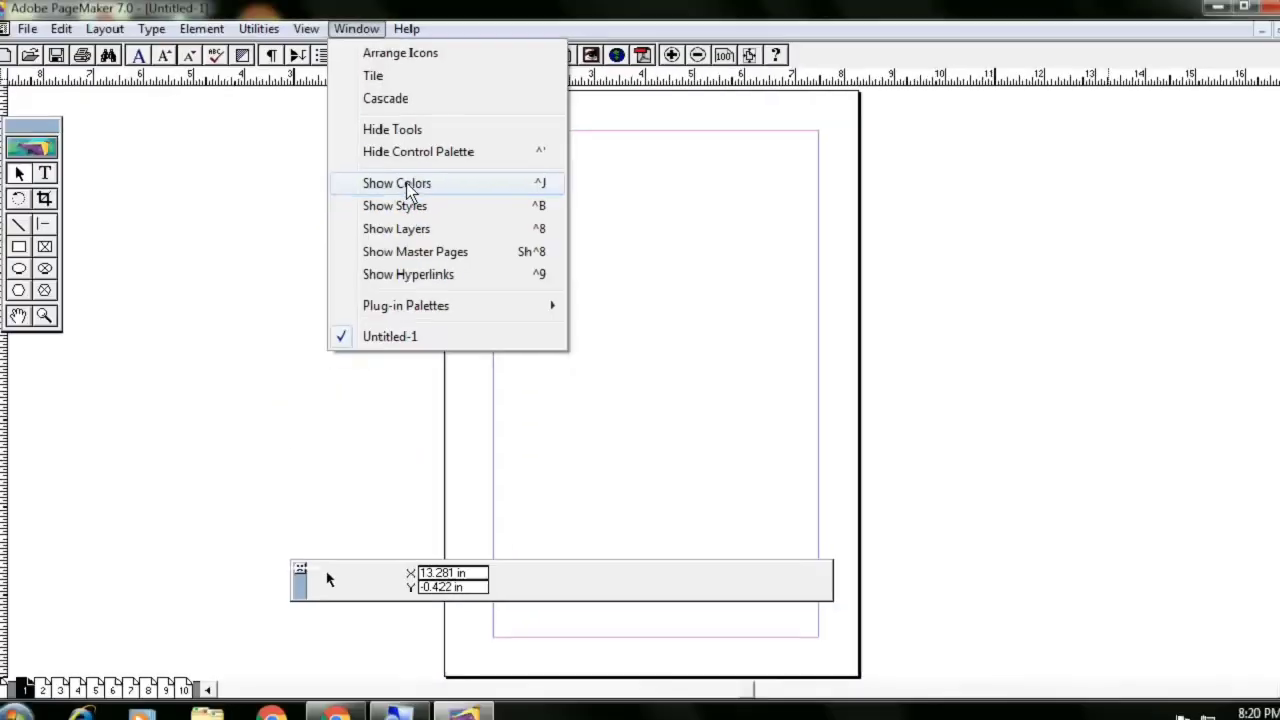
left_click(868, 267)
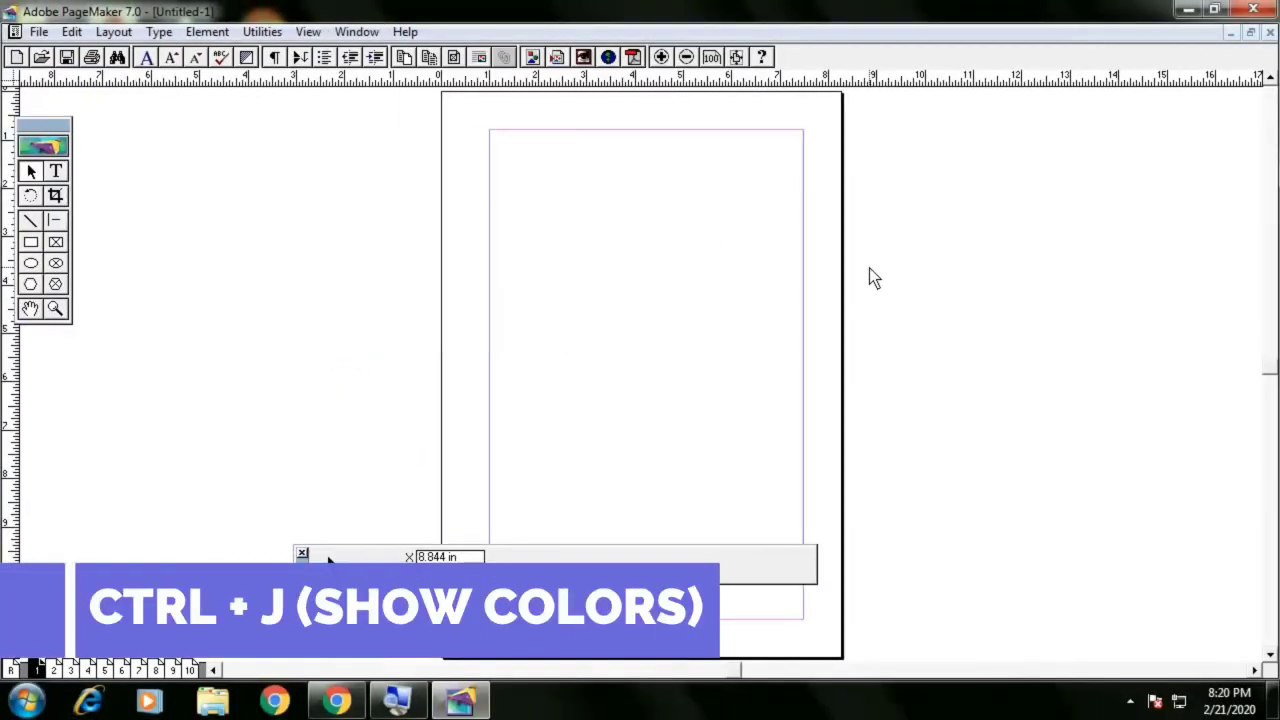
key("ctrl+j")
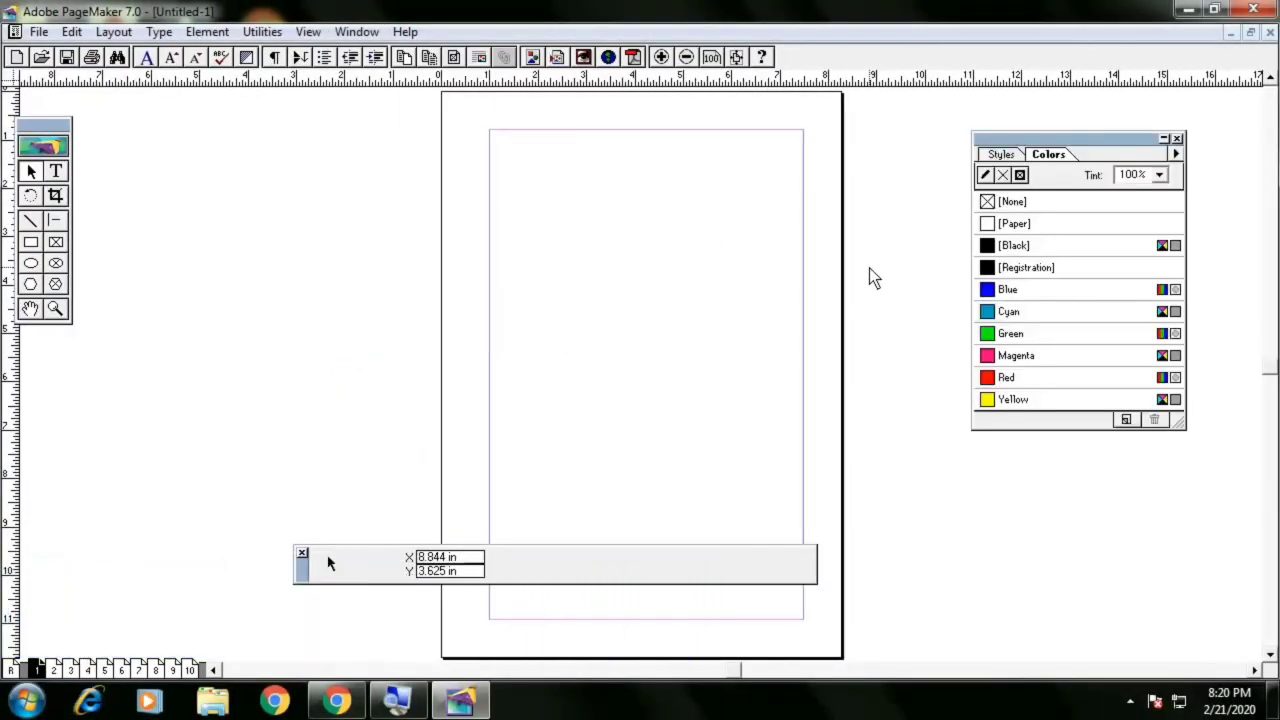
left_click(1177, 140)
key("ctrl+j")
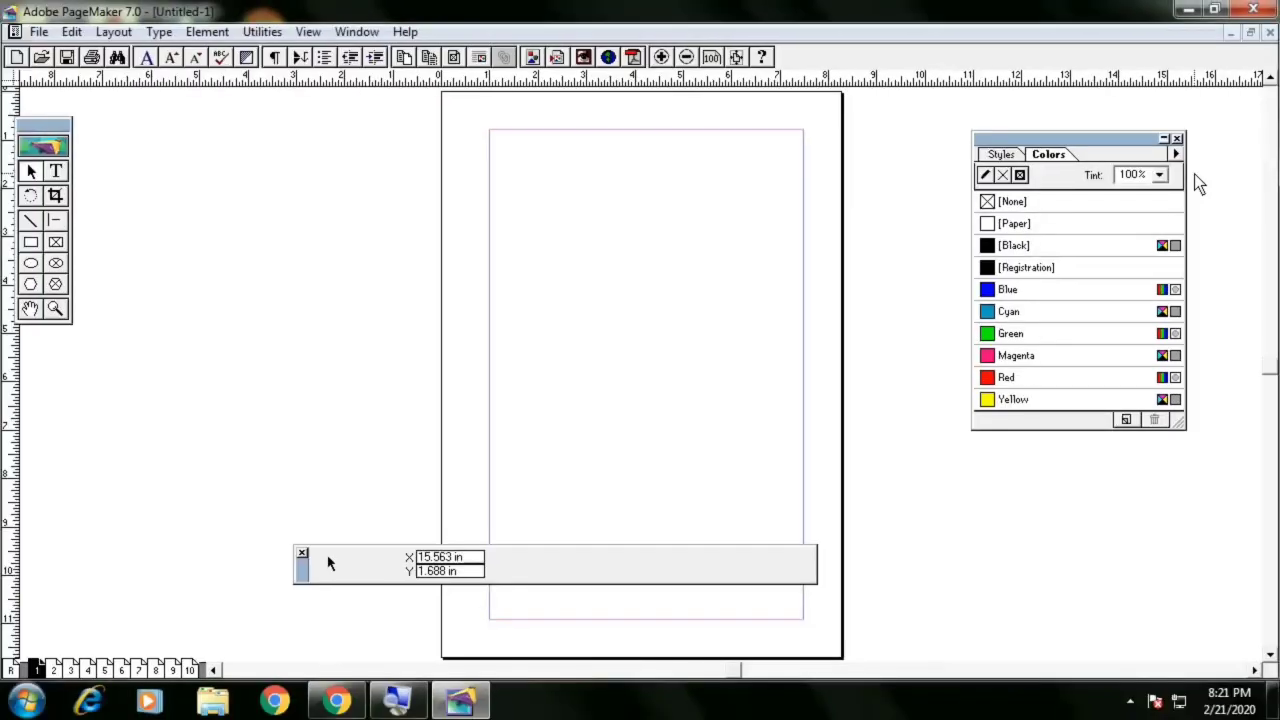
Hide and reshow the Tools palette, then move it away from the window edge
left_click(357, 32)
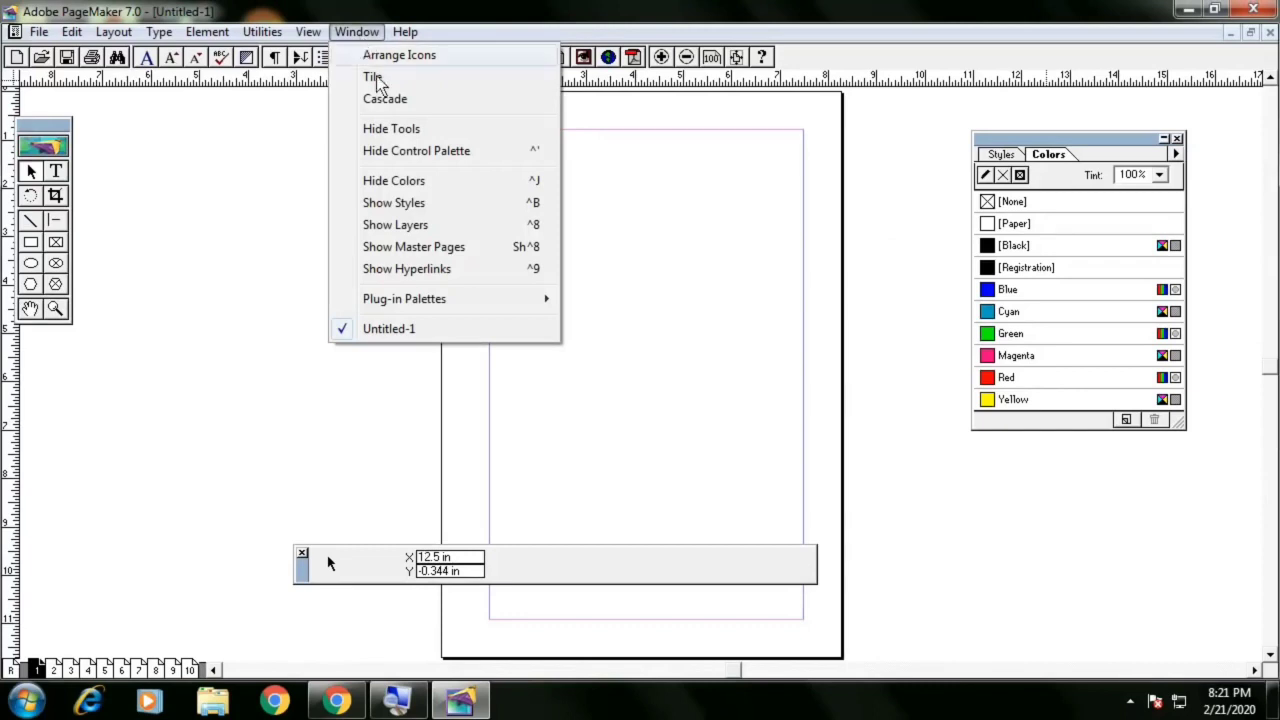
left_click(397, 128)
left_click(361, 33)
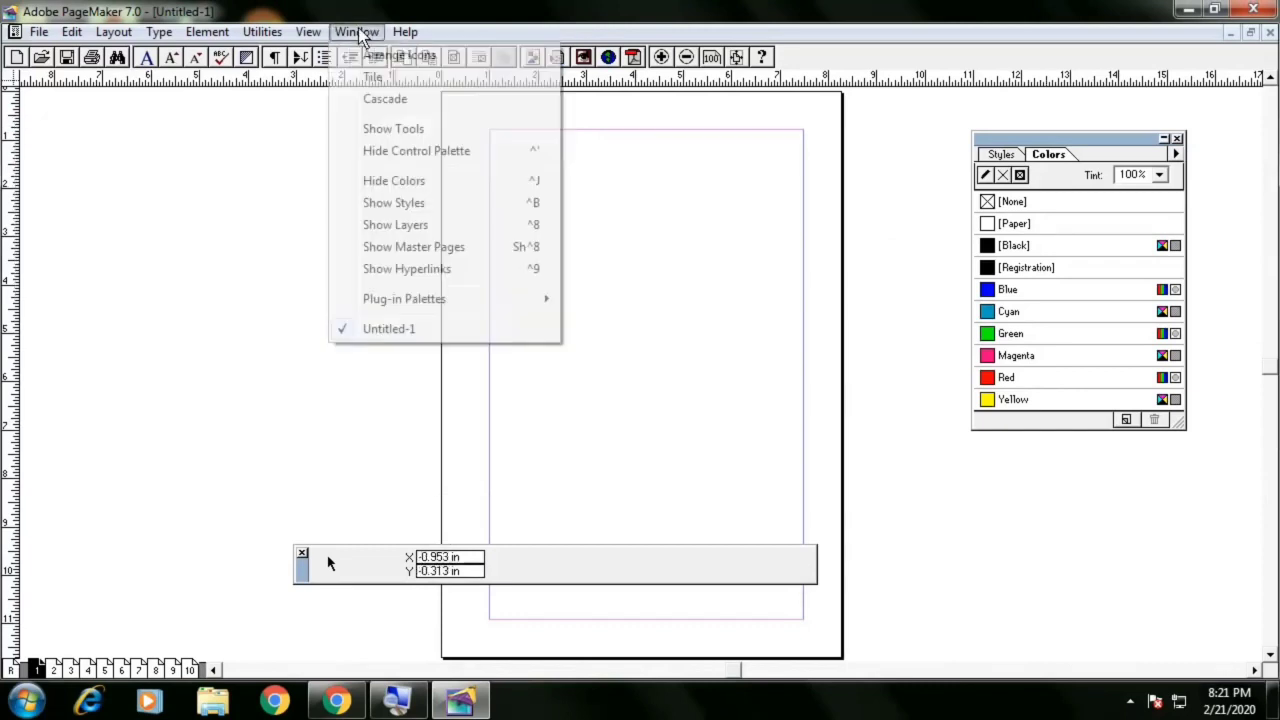
left_click(393, 128)
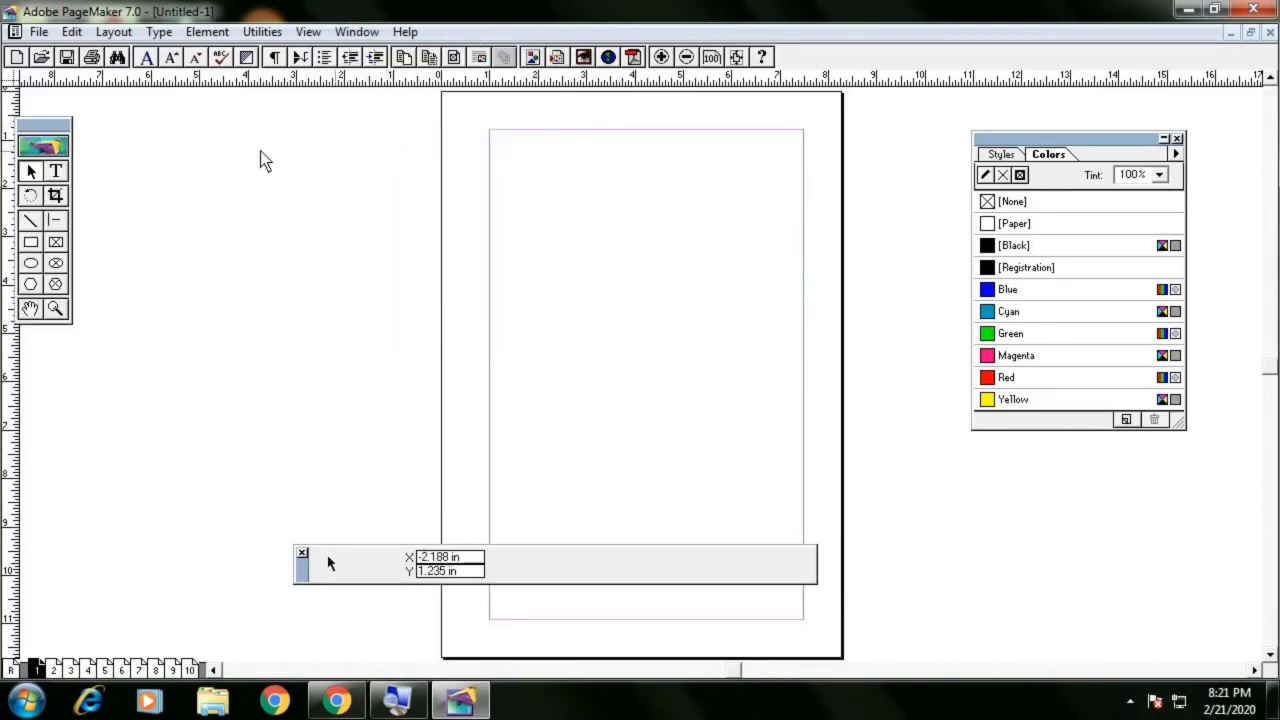
left_click_drag(54, 120, 118, 149)
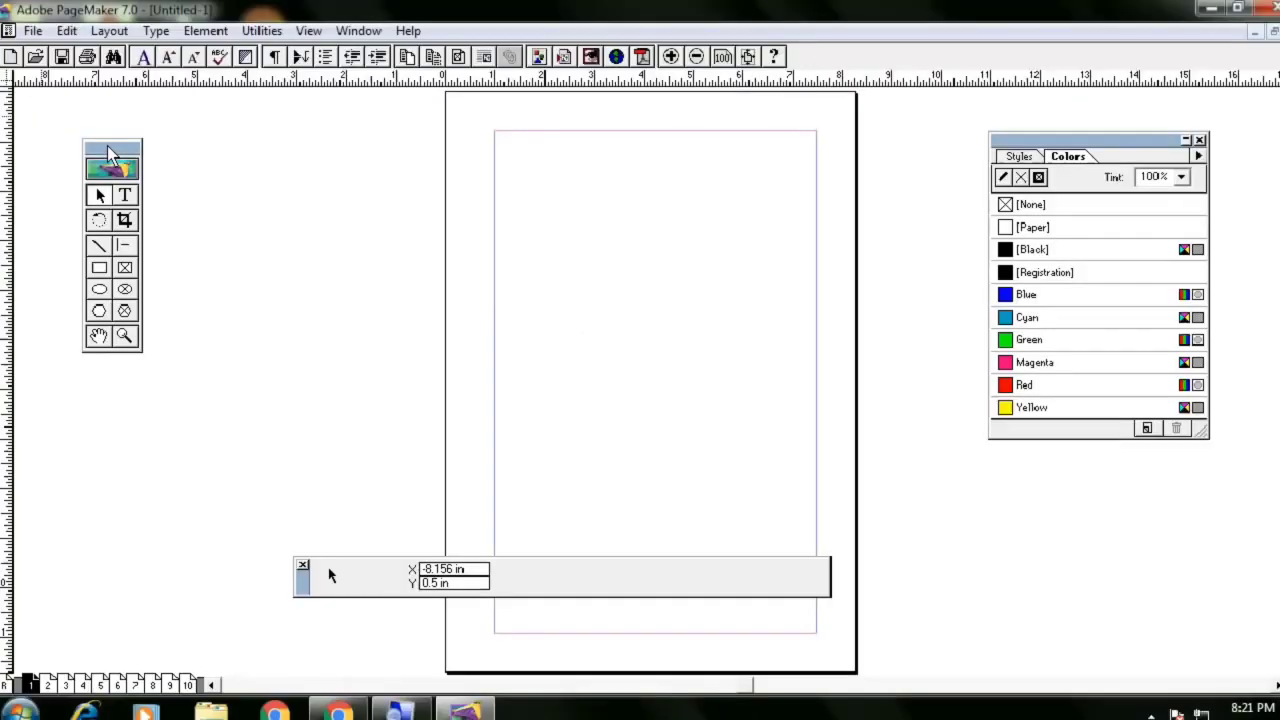
mouse_move(111, 152)
left_mouse_down()
mouse_move(164, 159)
mouse_move(121, 157)
left_mouse_up()
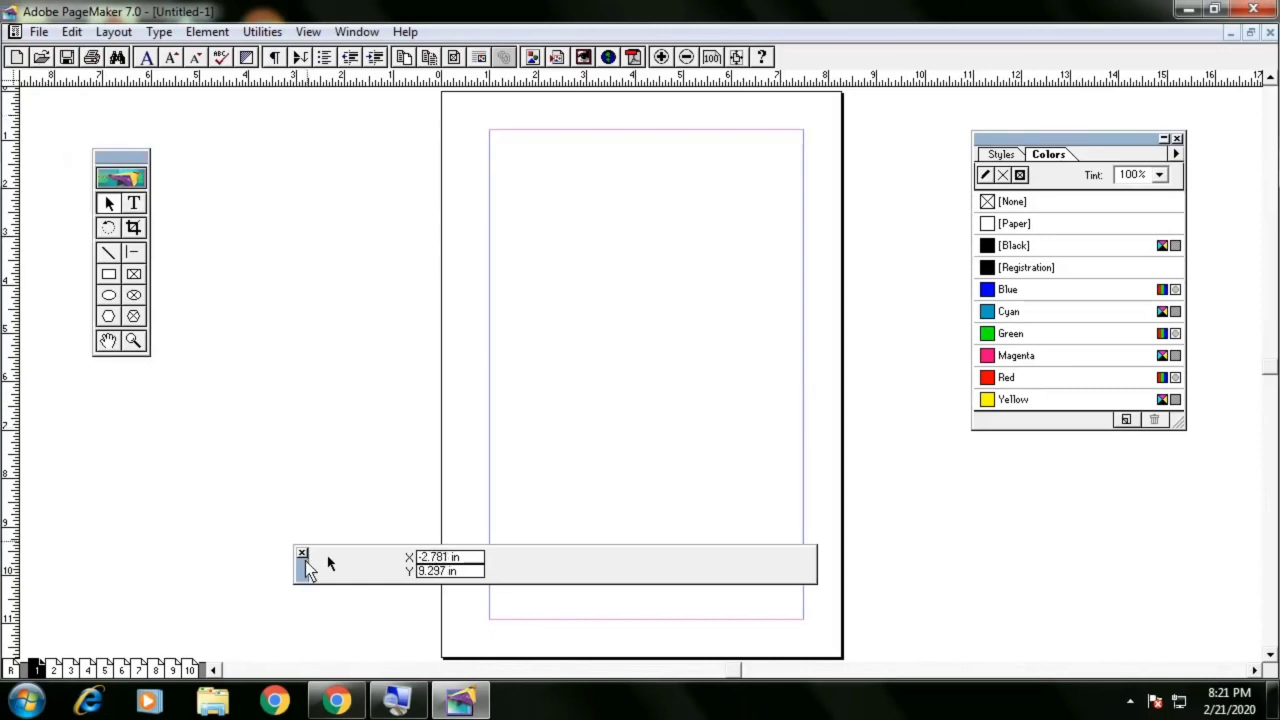
Close the Control palette, reopen it, and toggle it off and on with its shortcut
left_click_drag(309, 564, 319, 520)
left_click(319, 488)
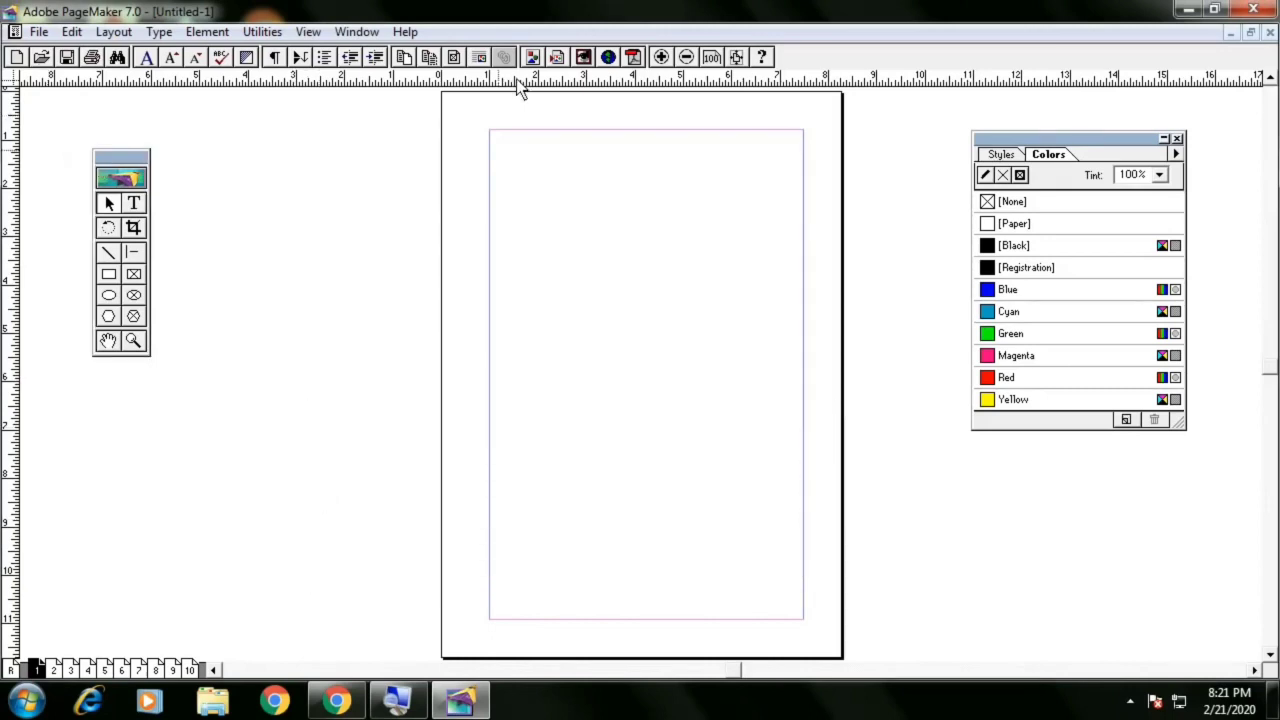
left_click(357, 32)
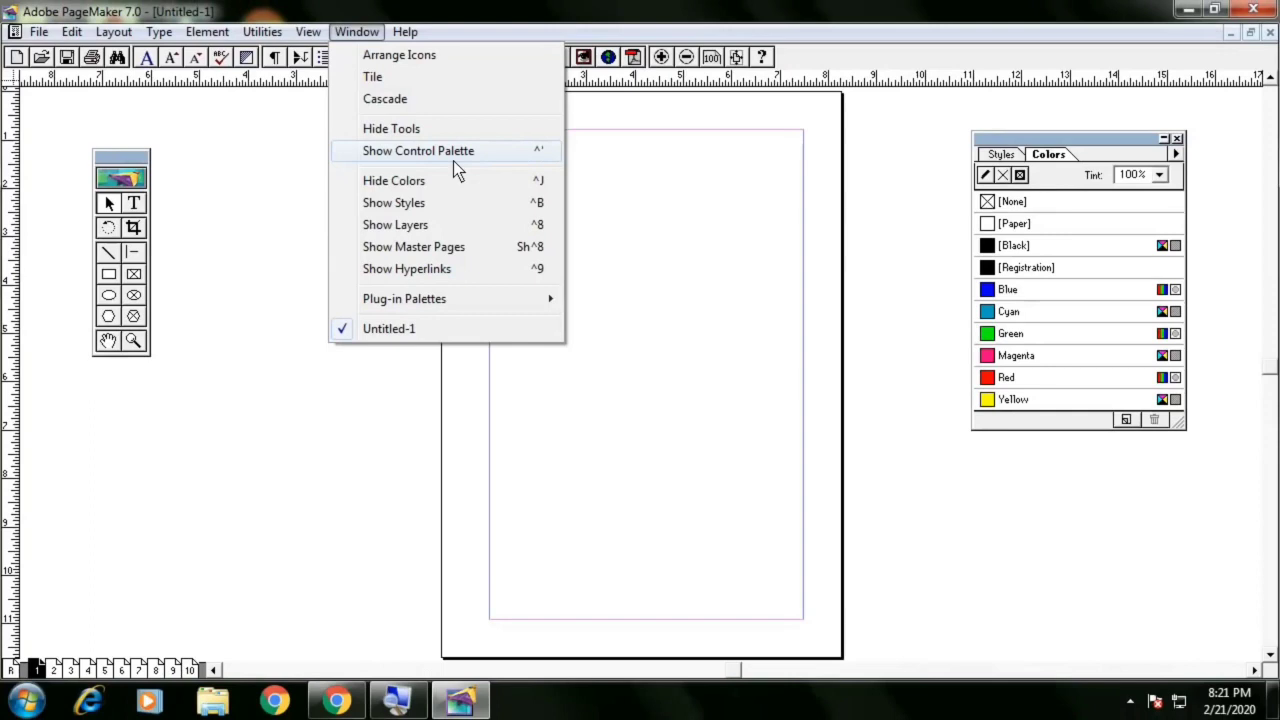
left_click(454, 155)
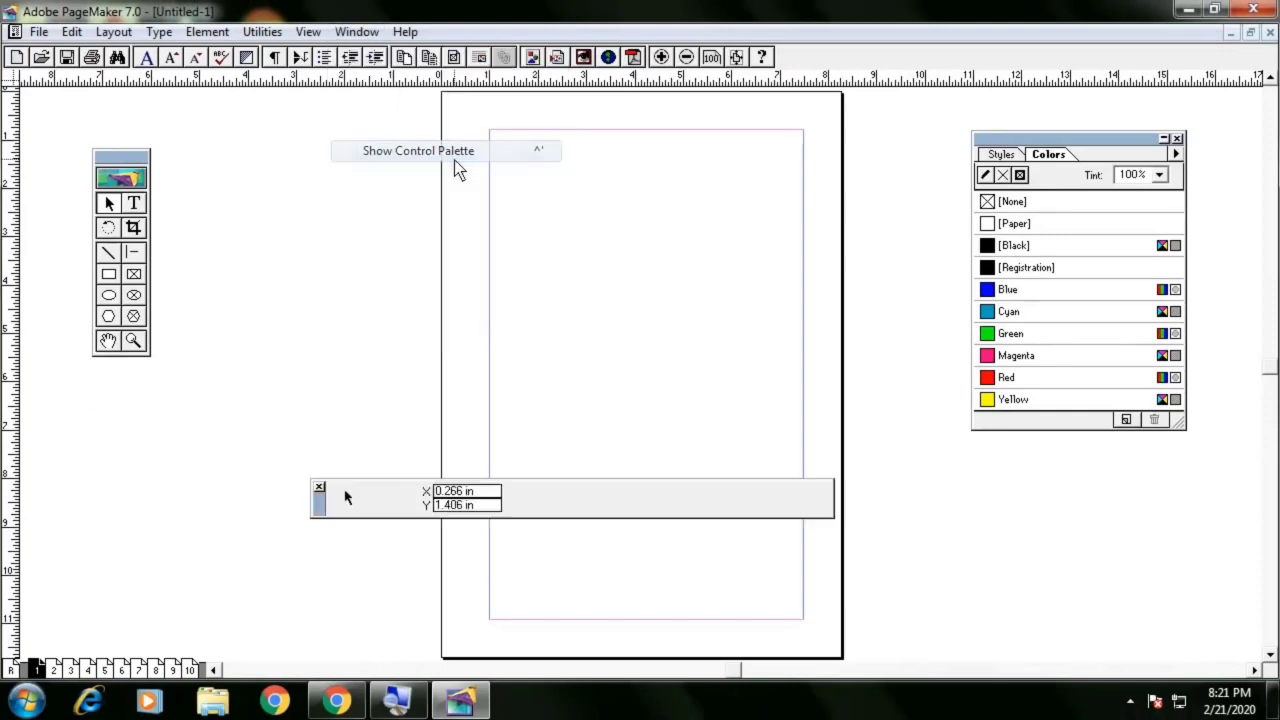
key("ctrl+apostrophe")
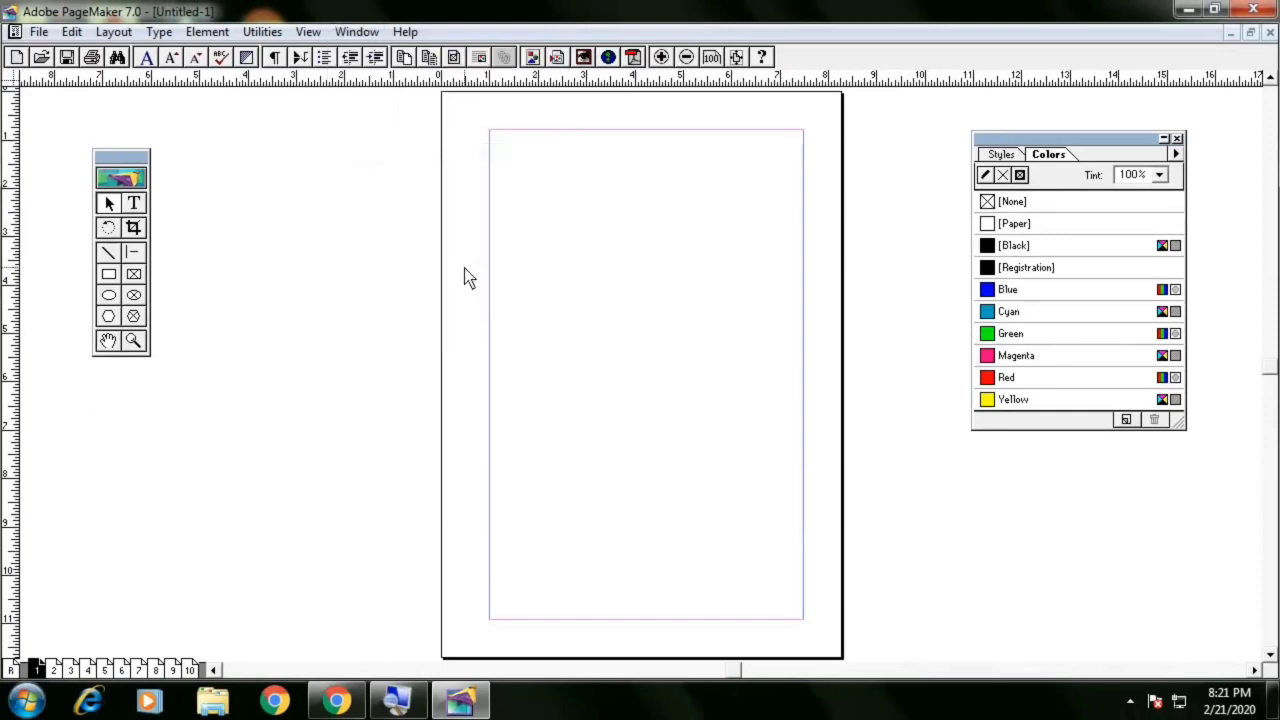
key("ctrl+apostrophe")
key("ctrl+apostrophe")
key("ctrl+apostrophe")
key("ctrl+apostrophe")
key("ctrl+apostrophe")
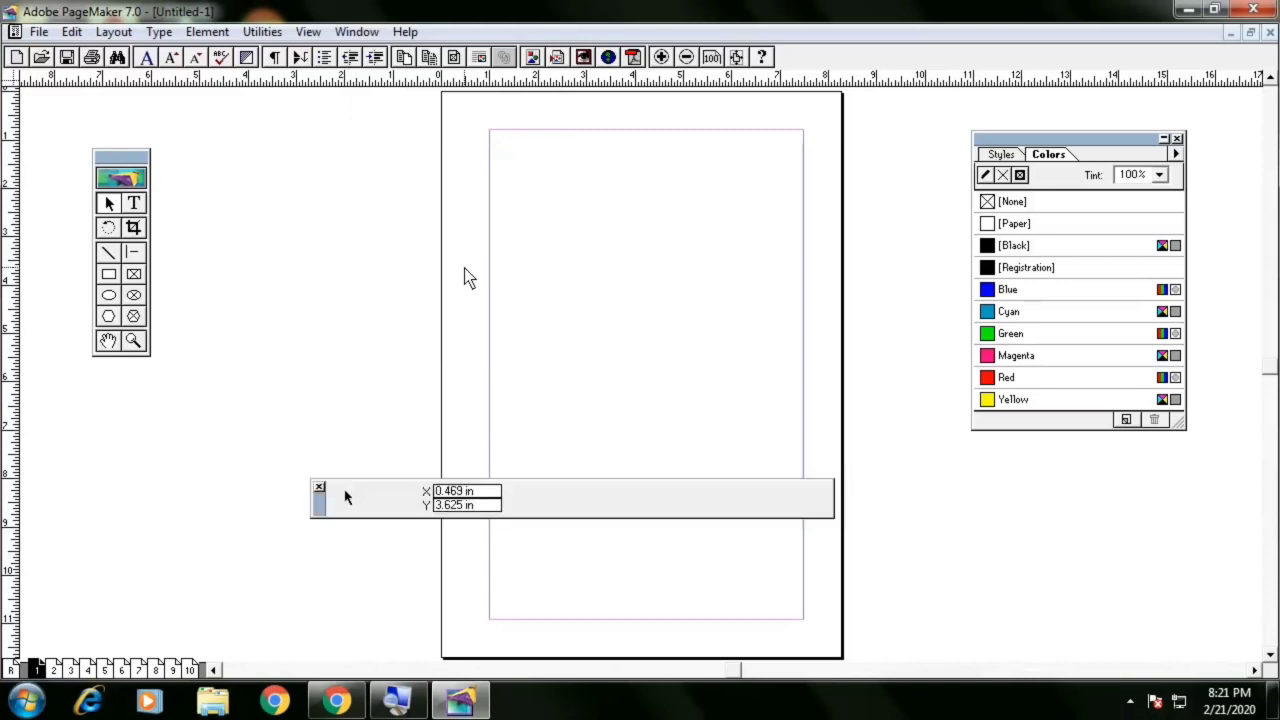
Toggle the Colors palette and all palettes off and on, then move the Control palette back down
key("ctrl+j")
key("ctrl+j")
key("Tab")
key("Tab")
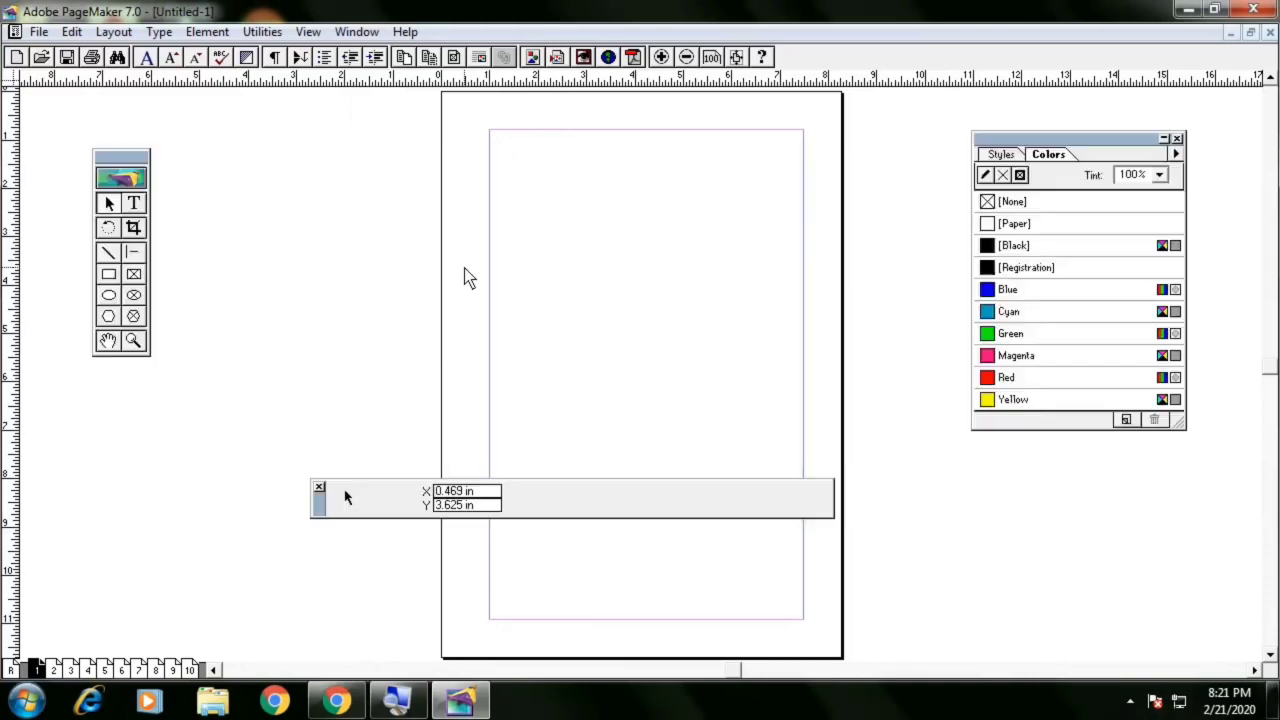
key("Tab")
key("Tab")
key("Tab")
key("Tab")
key("Tab")
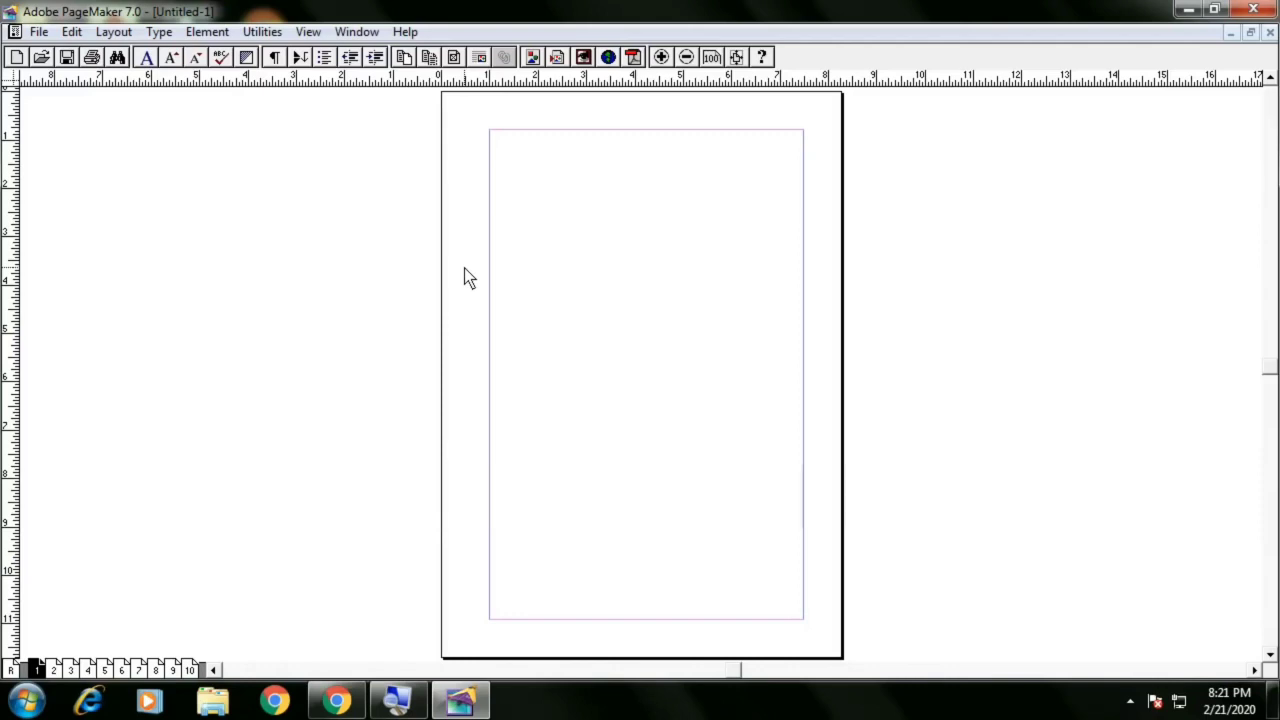
key("Tab")
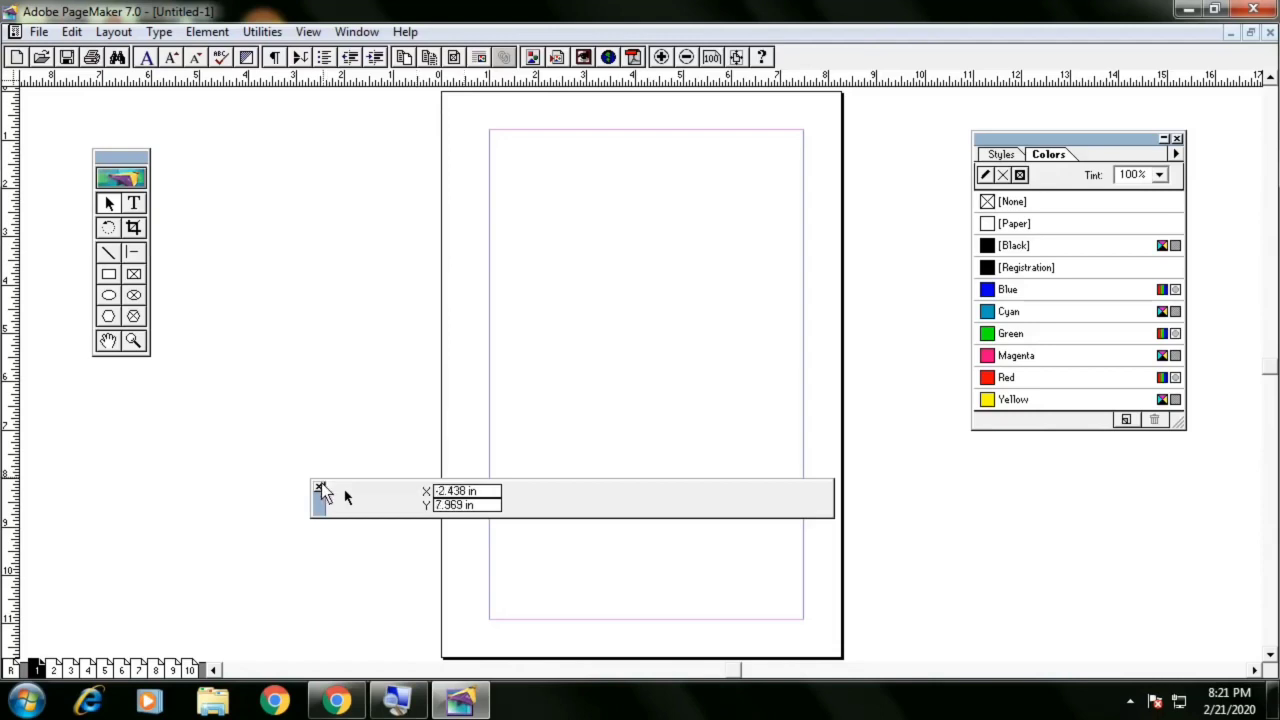
left_click_drag(322, 500, 308, 568)
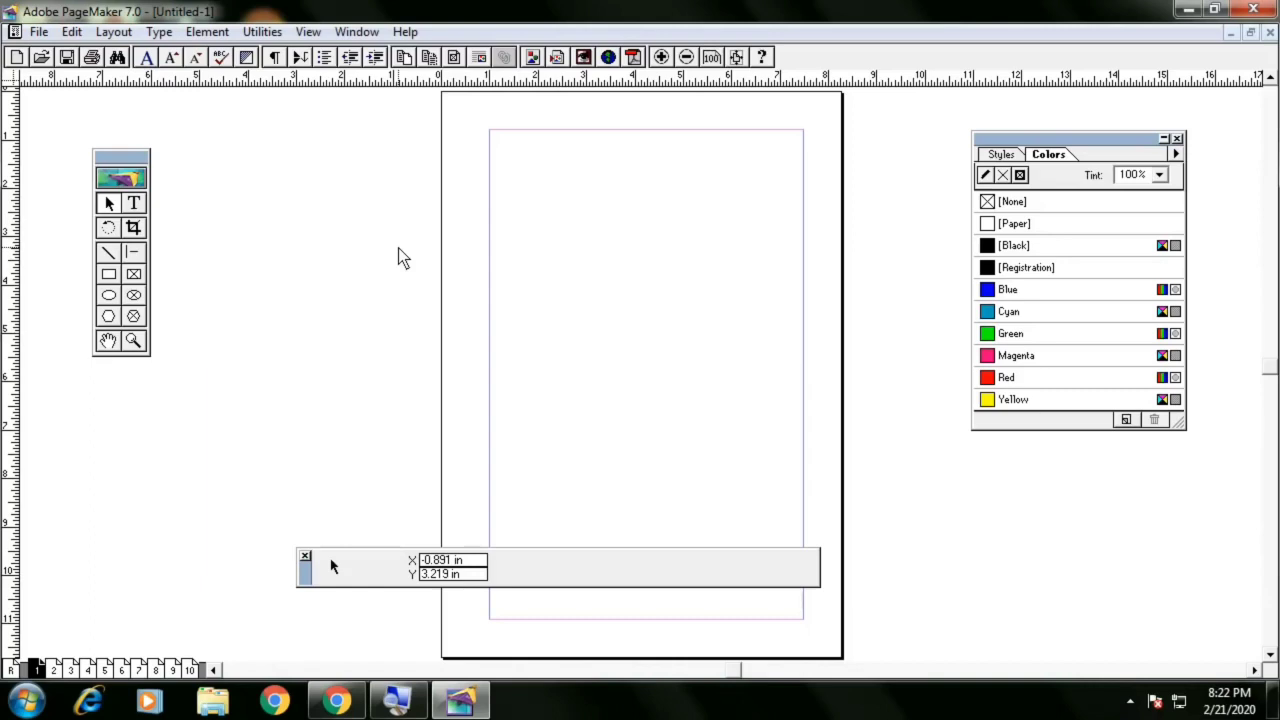
Switch the view to Entire Pasteboard and back to Fit in Window
right_click(588, 212)
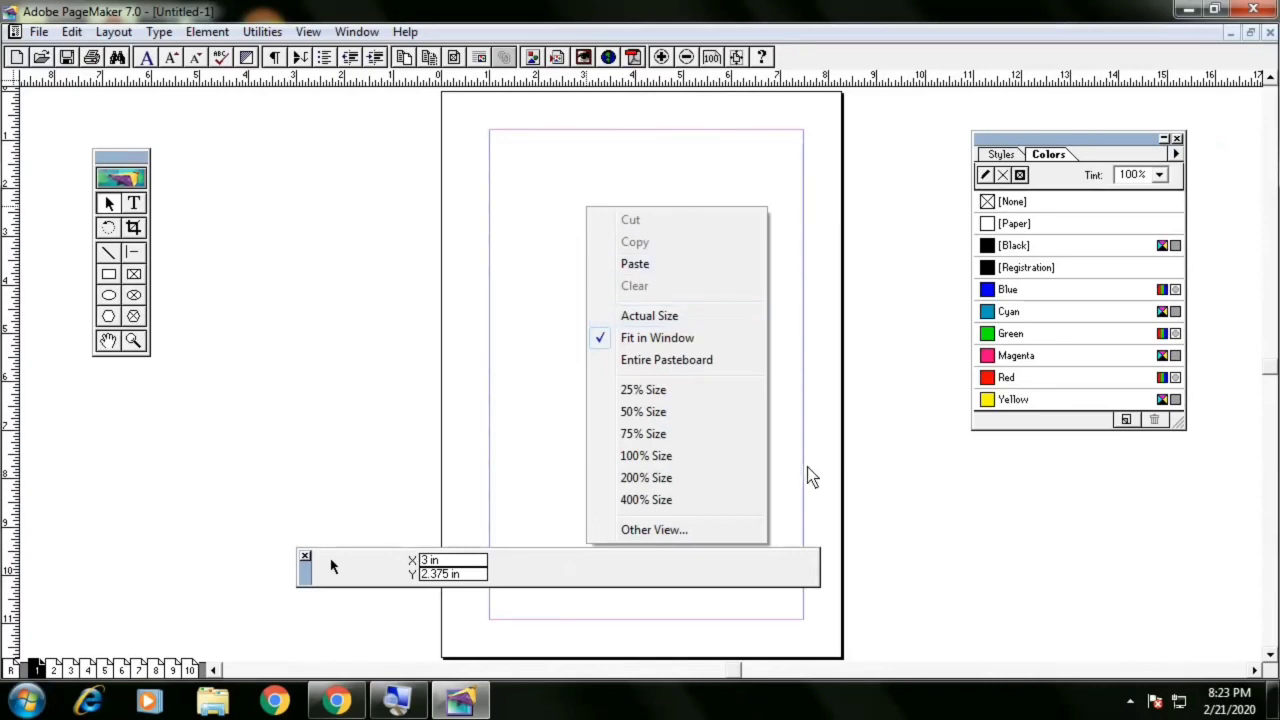
left_click(676, 360)
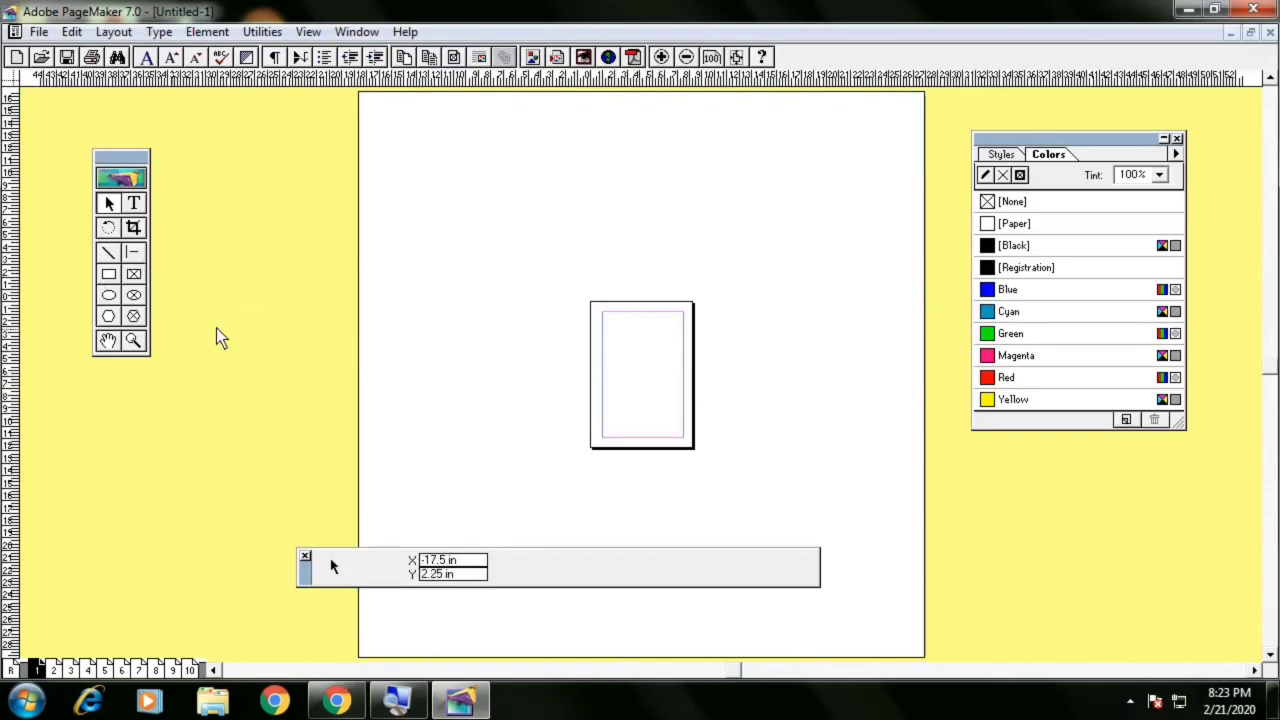
right_click(641, 343)
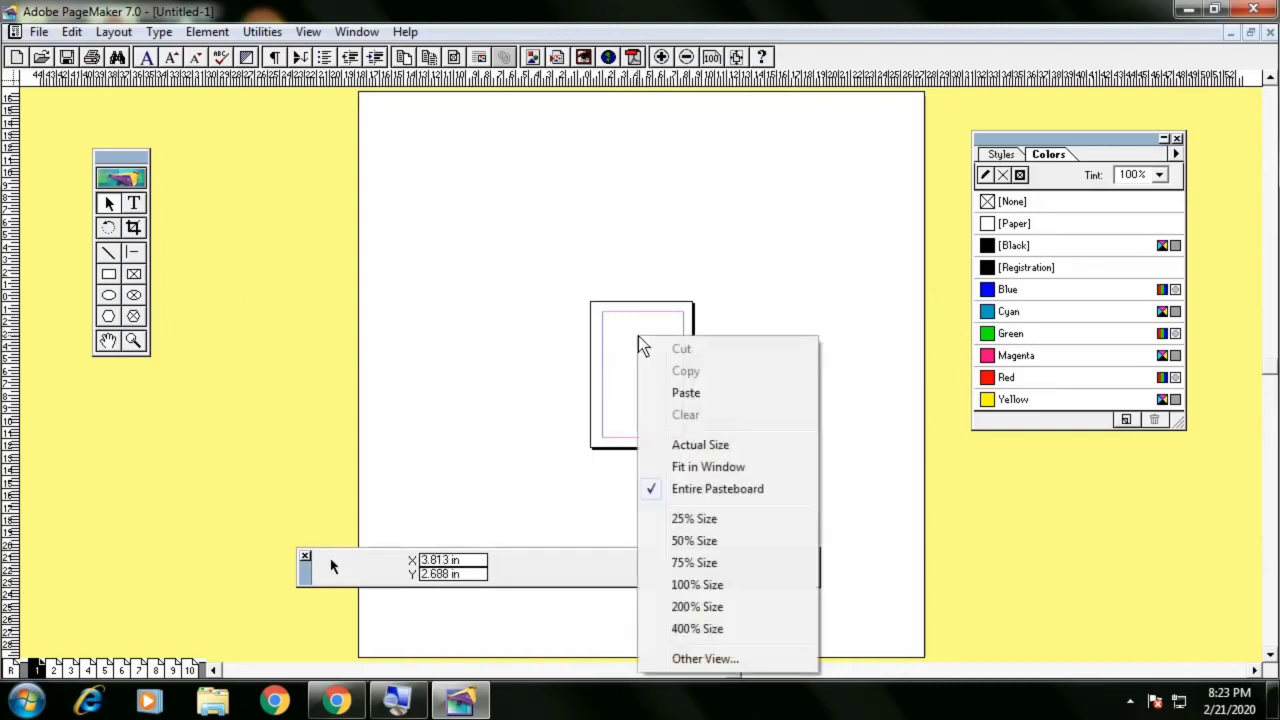
left_click(716, 465)
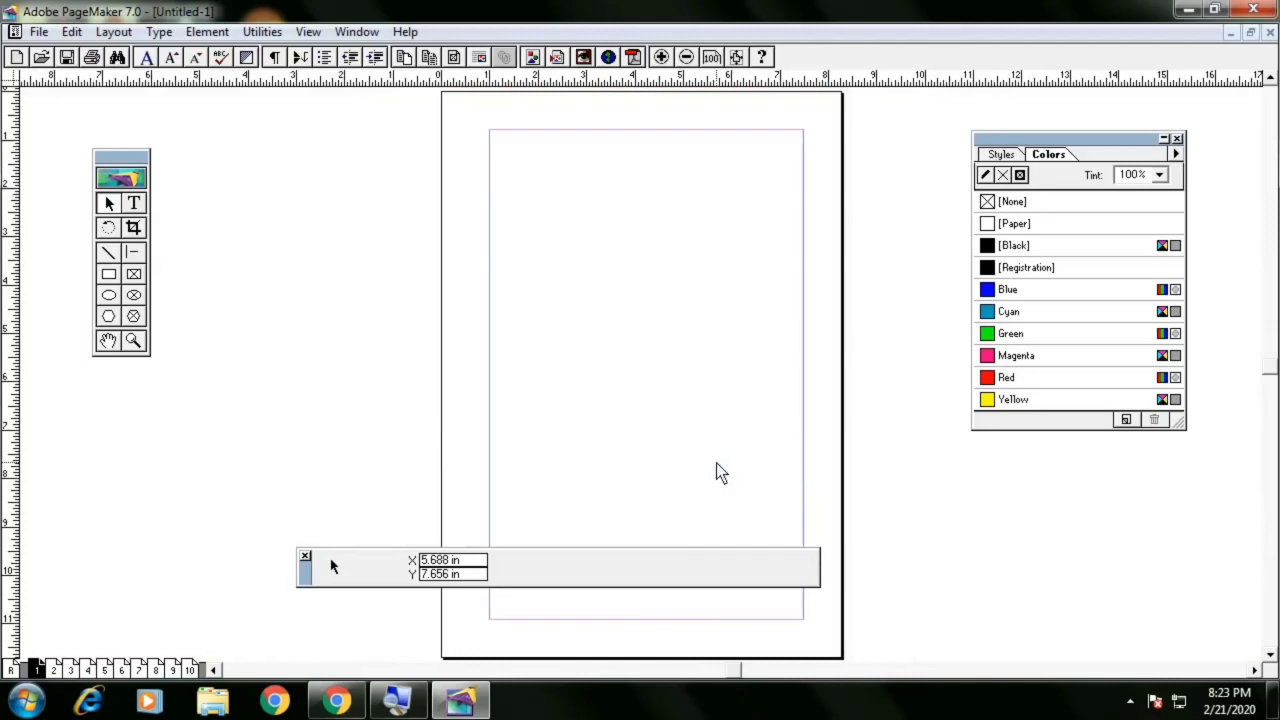
Switch the view to Actual Size and pan around the page using scrolling and the Hand tool
right_click(643, 293)
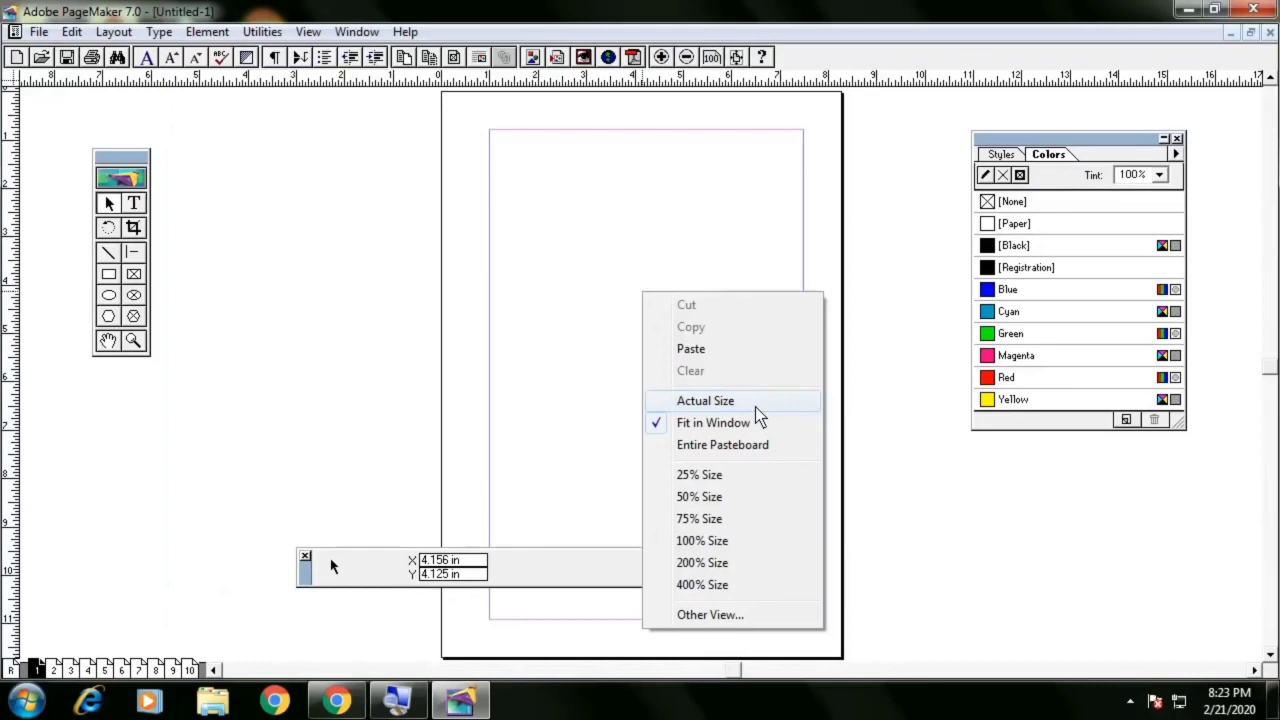
left_click(756, 408)
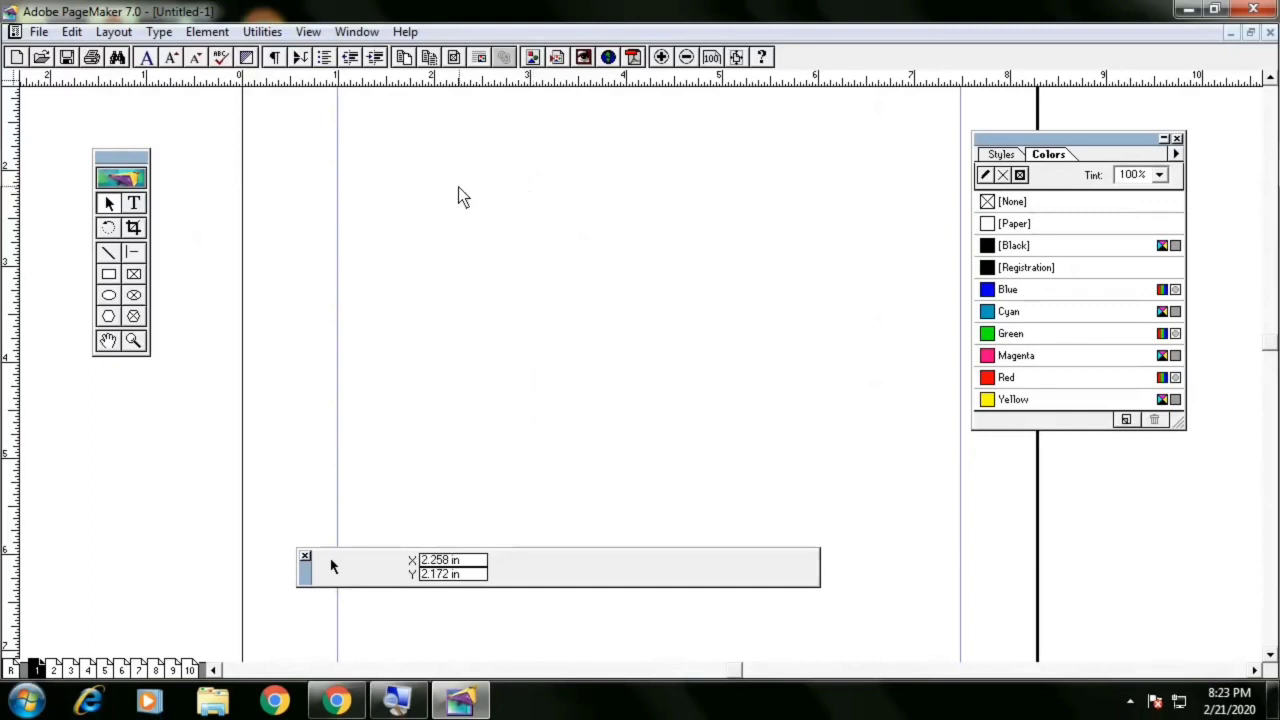
scroll(462, 188, "up", 1)
scroll(466, 220, "up", 5)
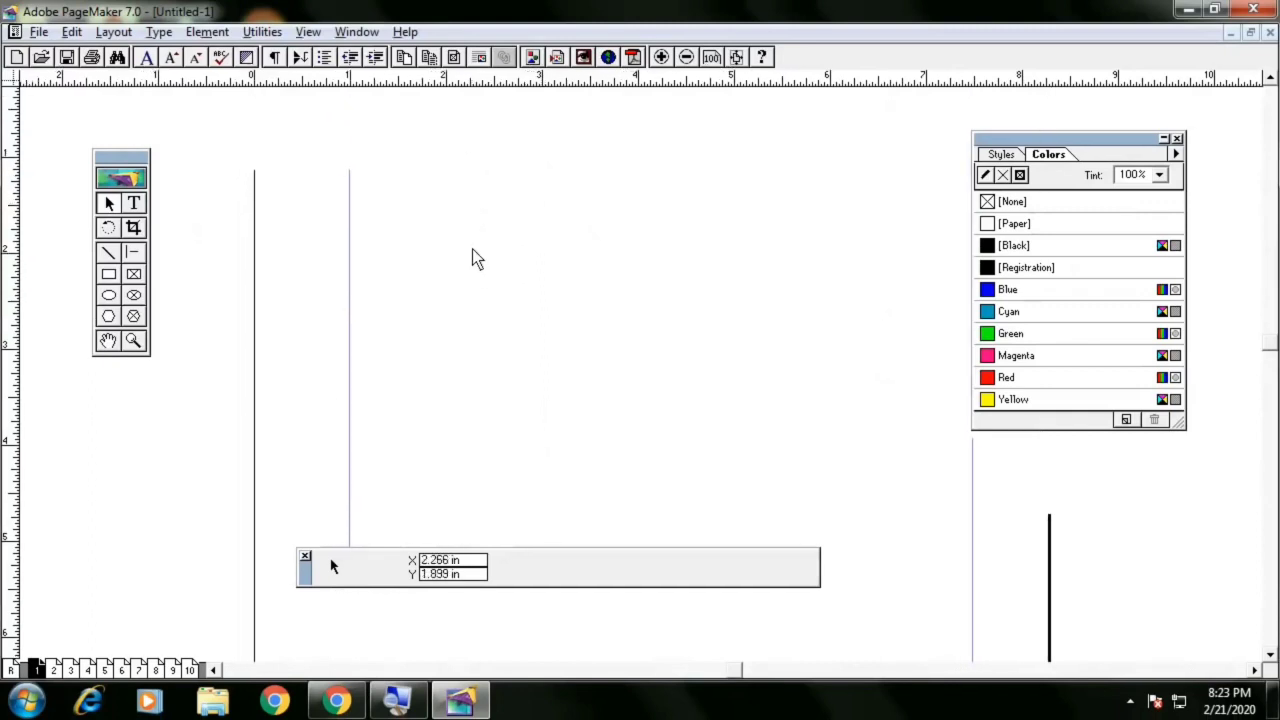
scroll(466, 253, "up", 5)
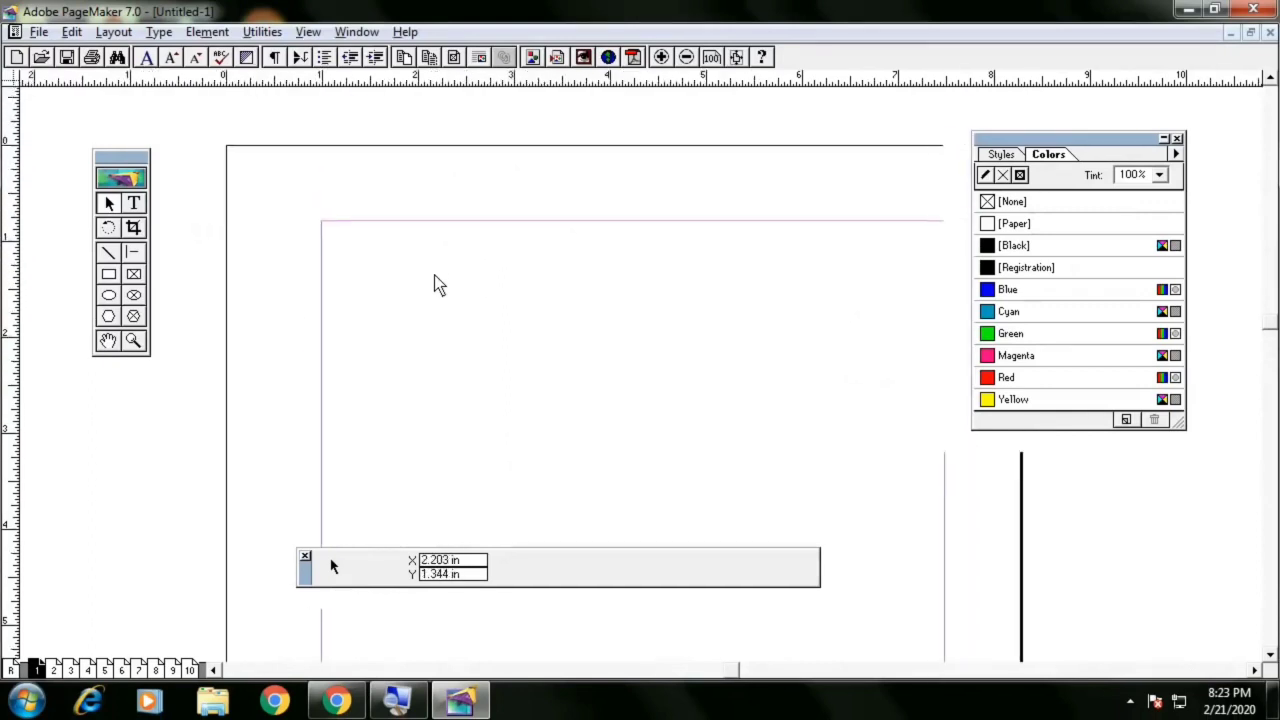
scroll(452, 300, "down", 3)
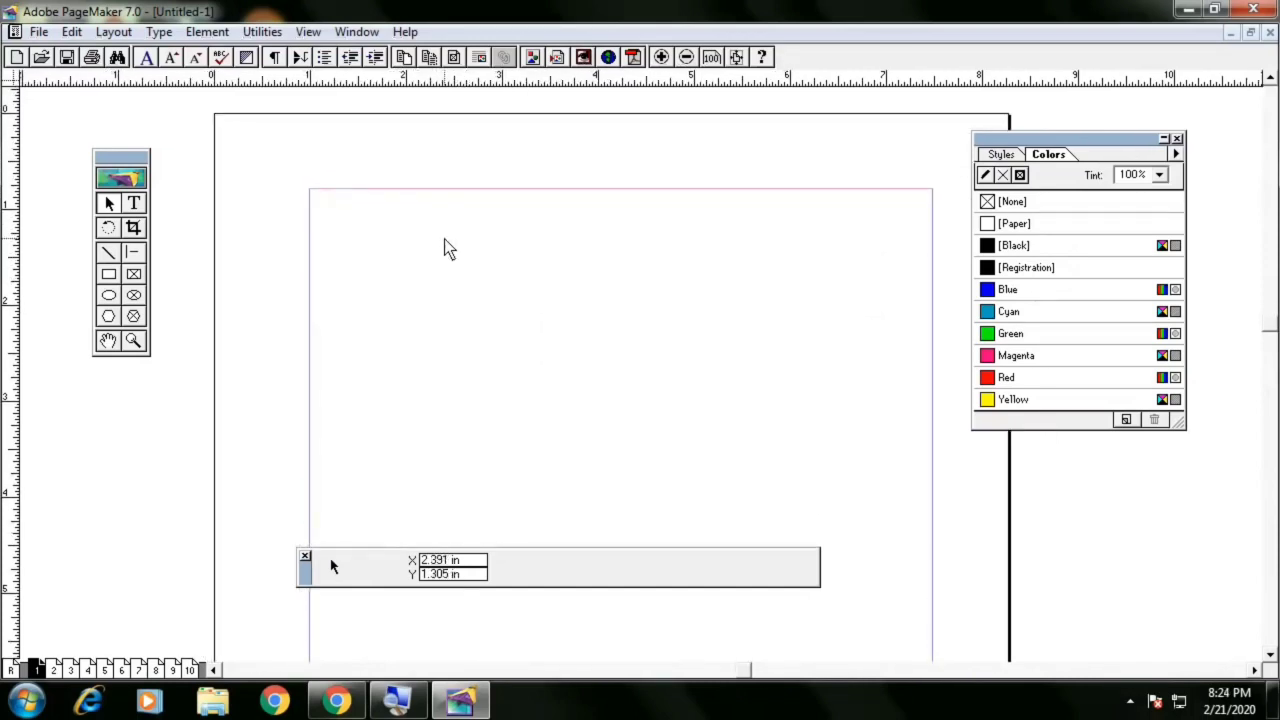
left_click(108, 340)
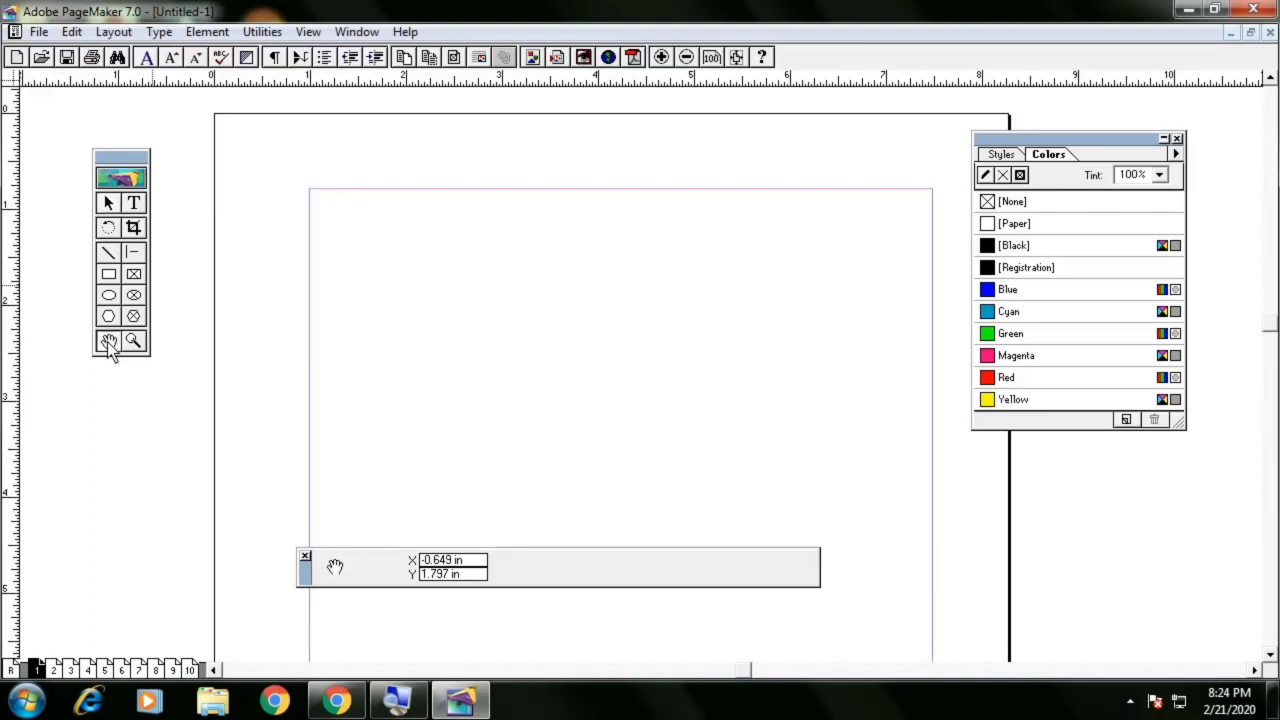
left_click_drag(526, 392, 435, 333)
left_click_drag(366, 288, 499, 335)
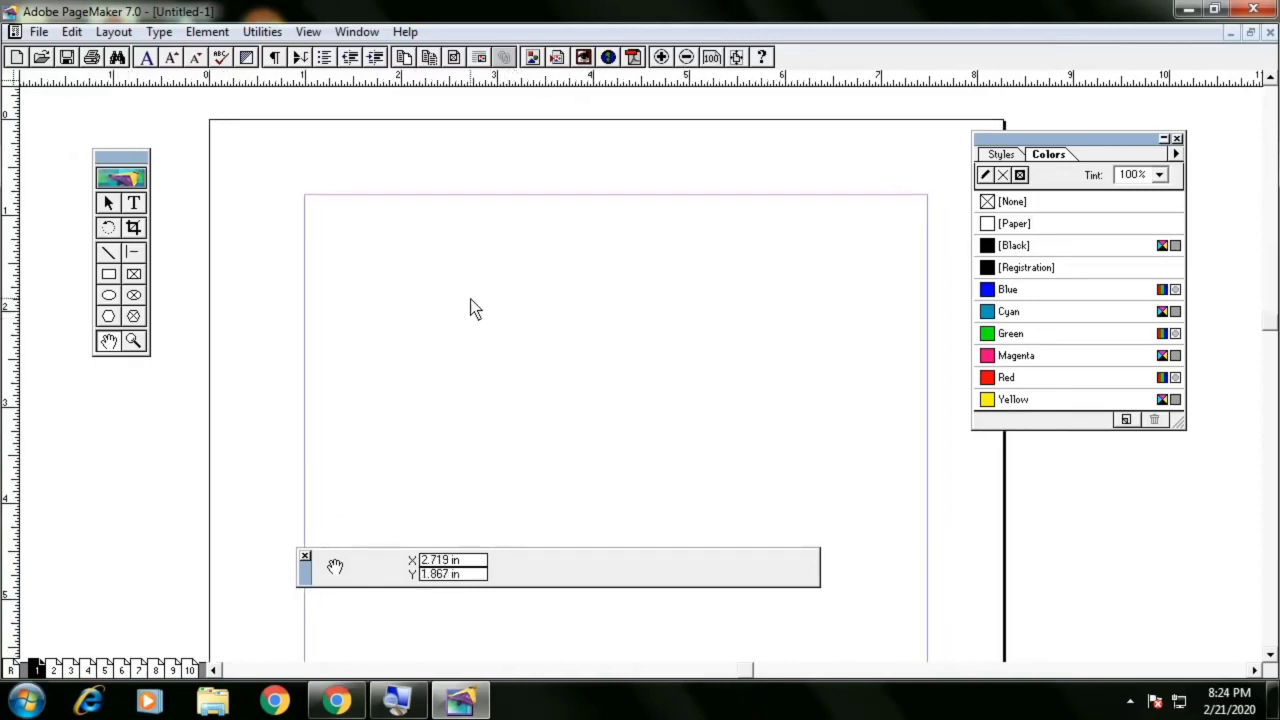
left_click_drag(470, 299, 454, 288)
left_click_drag(530, 306, 499, 321)
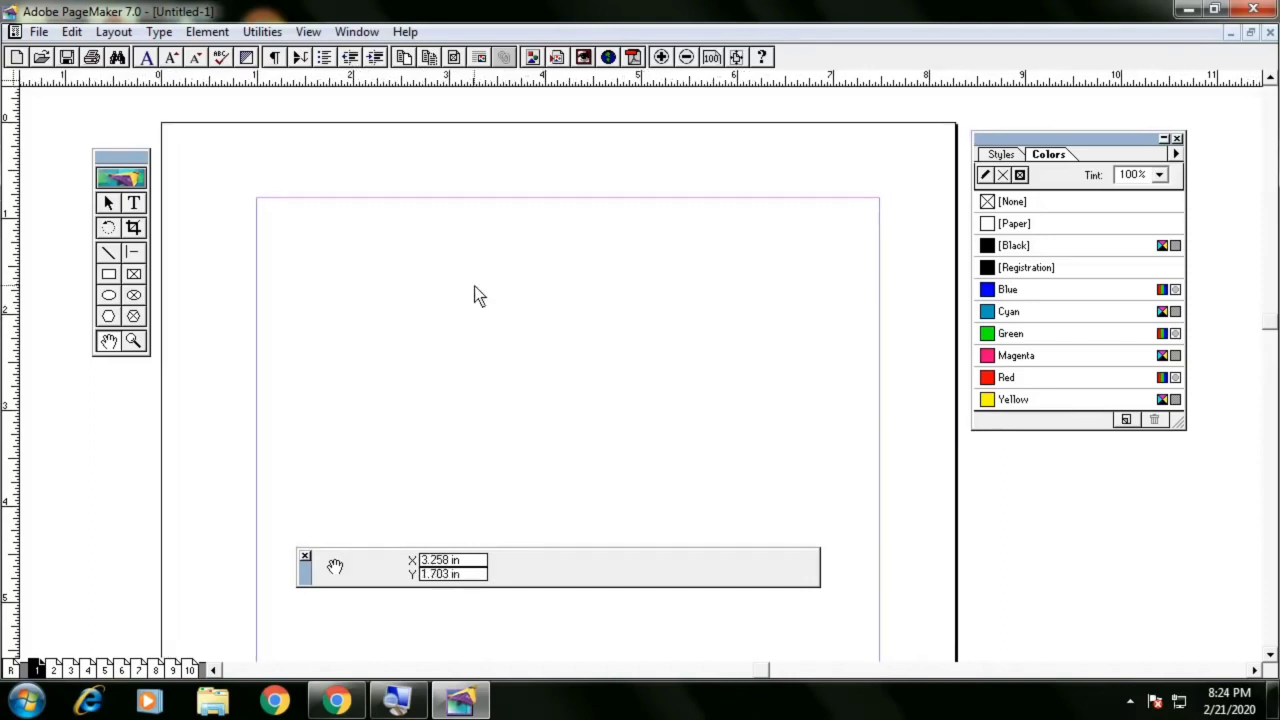
Switch back and forth between the Pointer and Text tools to compare the Control palette for each
left_click(109, 205)
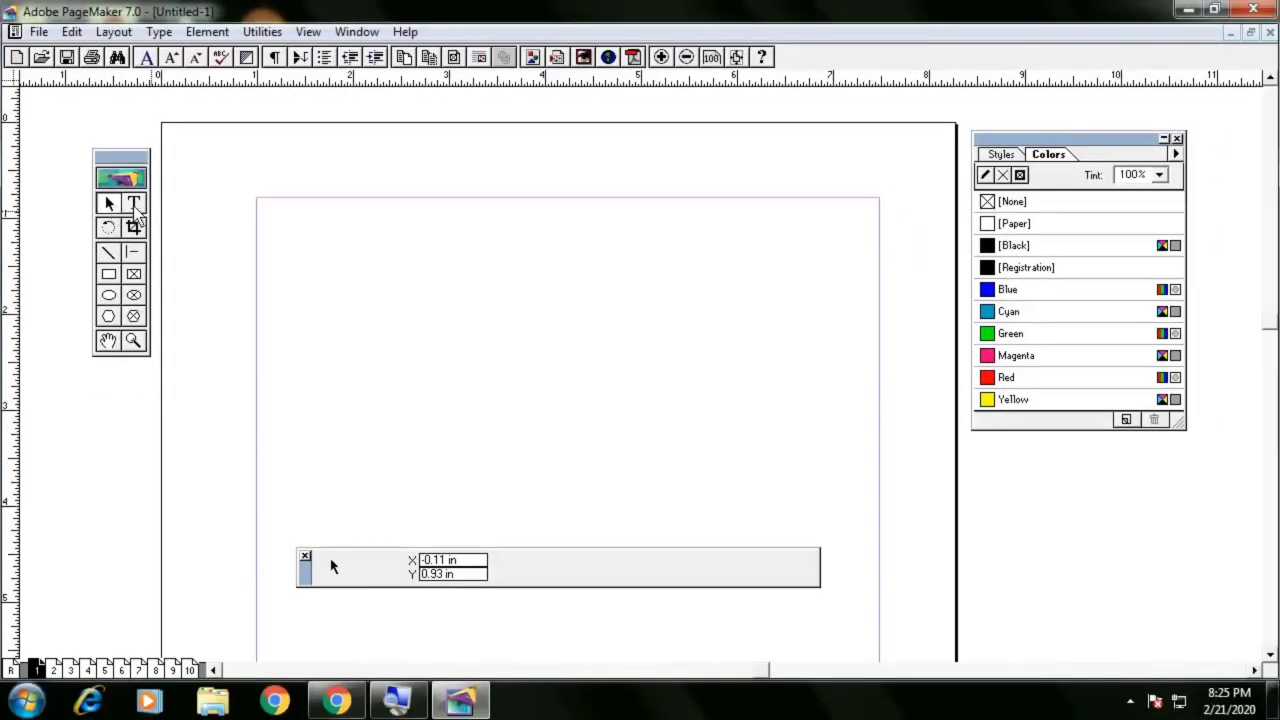
left_click(134, 204)
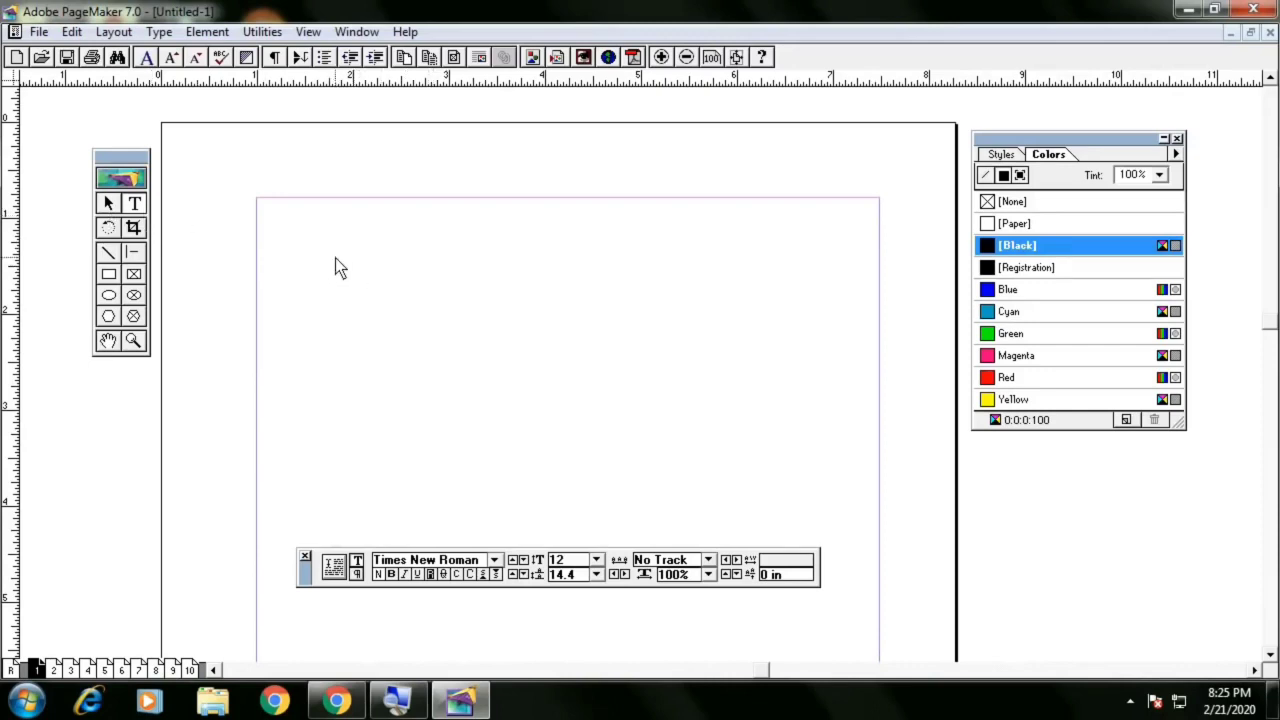
left_click(110, 205)
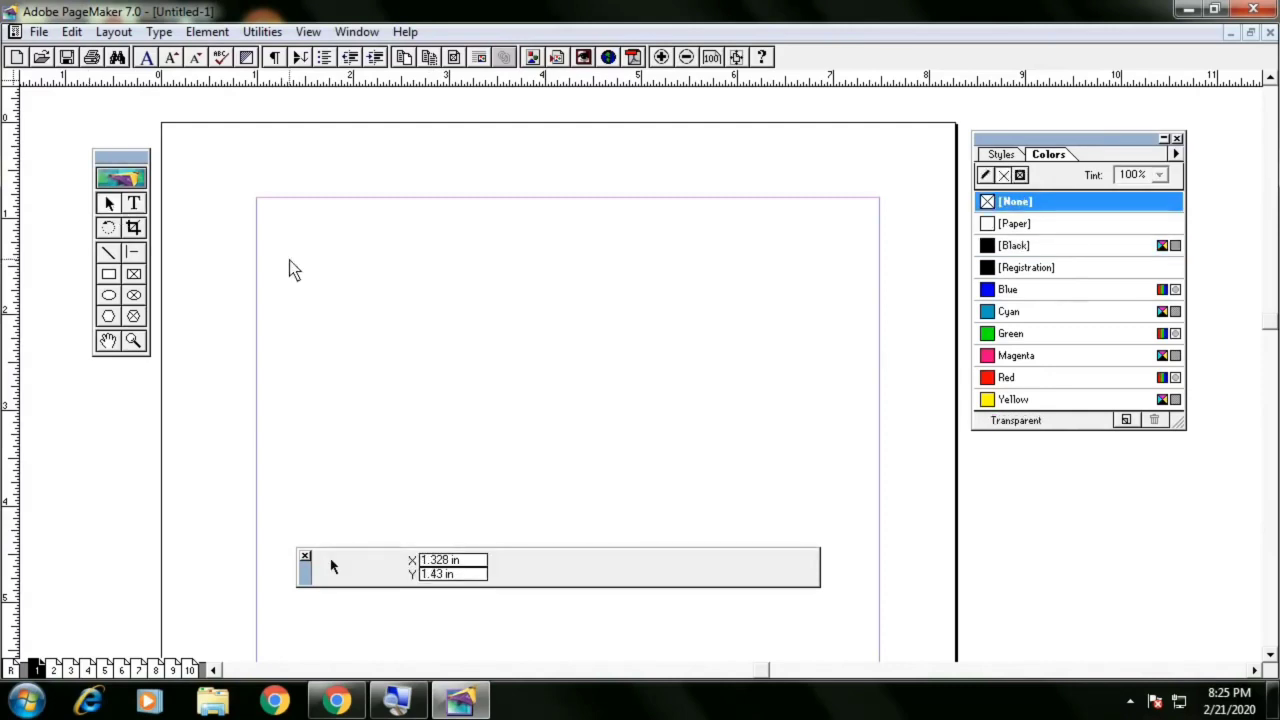
left_click(138, 204)
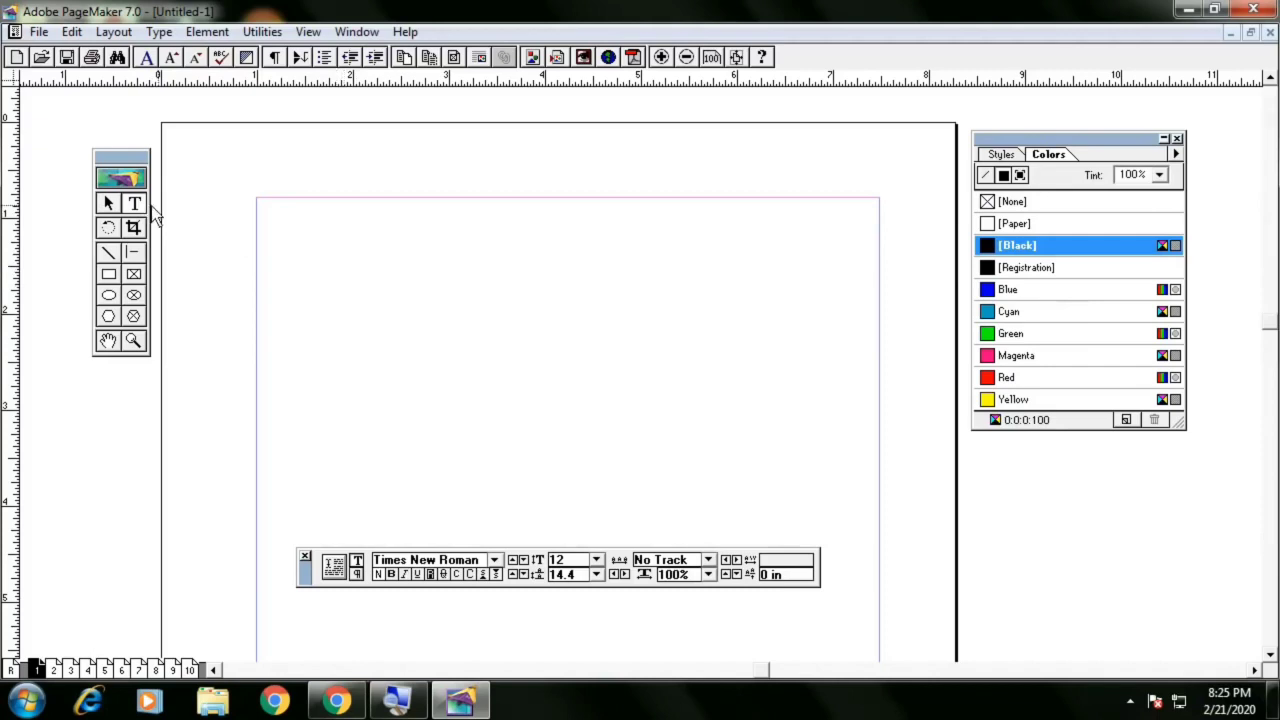
left_click(110, 205)
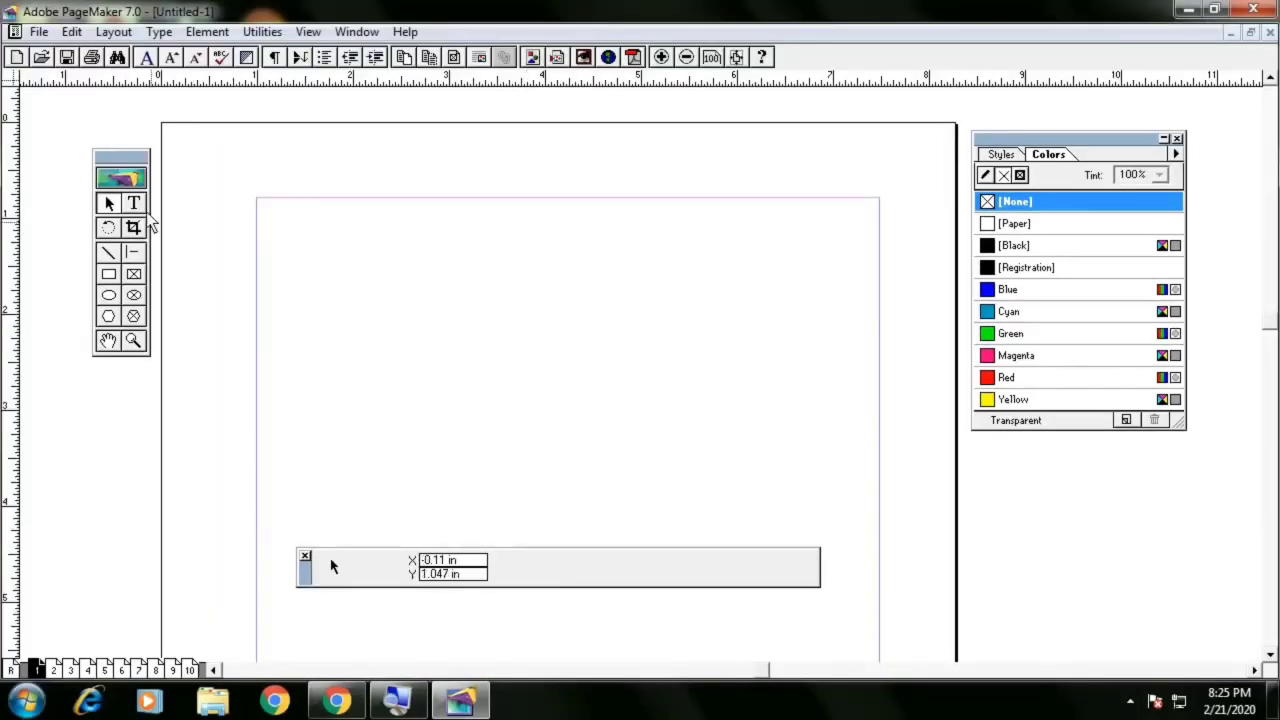
Draw a text block near the top margin with the Text tool and type a line of placeholder D's
left_click(135, 206)
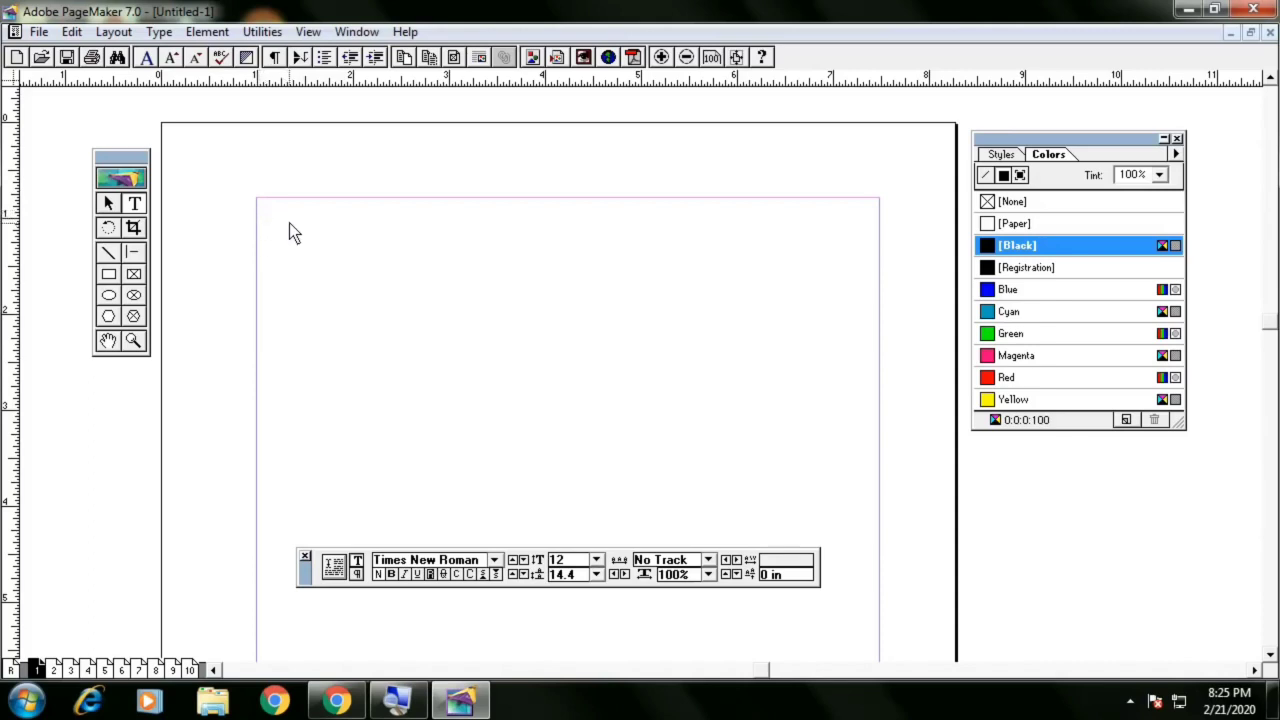
left_click_drag(287, 221, 593, 265)
type("DDDDDDDDDDDDDDDDDDDDDDDDDDDDDDDDDDDDDDDDDDDD")
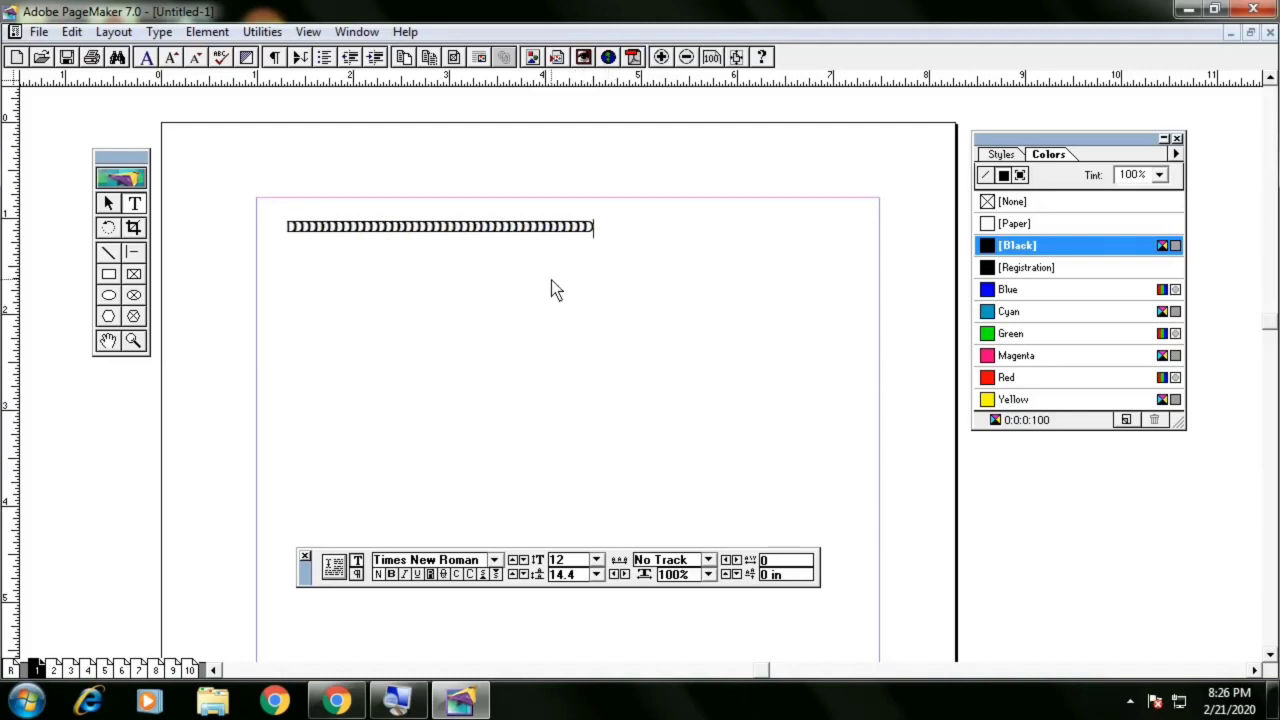
key("BackSpace")
key("BackSpace")
key("BackSpace")
key("BackSpace")
key("BackSpace")
key("BackSpace")
key("BackSpace")
key("BackSpace")
key("BackSpace")
key("BackSpace")
key("BackSpace")
type("DDDDDDDDDDDDDDDDDD")
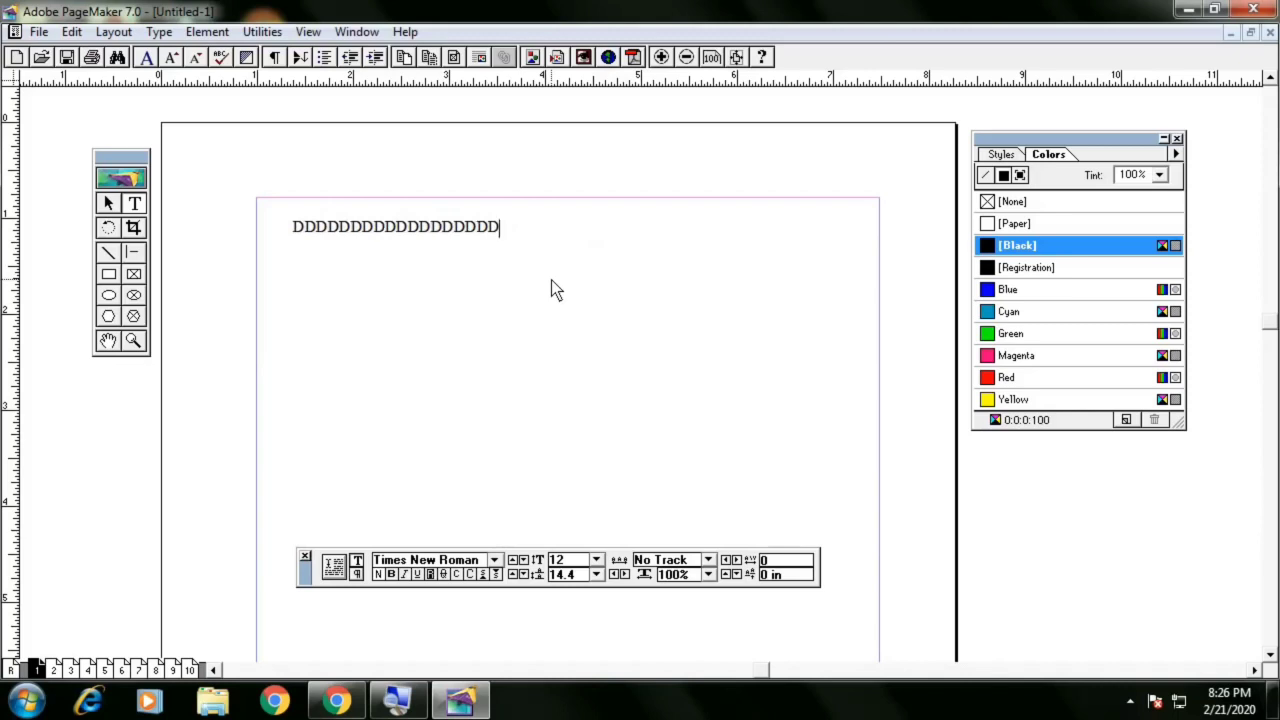
key("BackSpace")
key("BackSpace")
key("BackSpace")
key("BackSpace")
key("BackSpace")
type("DDDDDDDDDDDDDDDDDDDD")
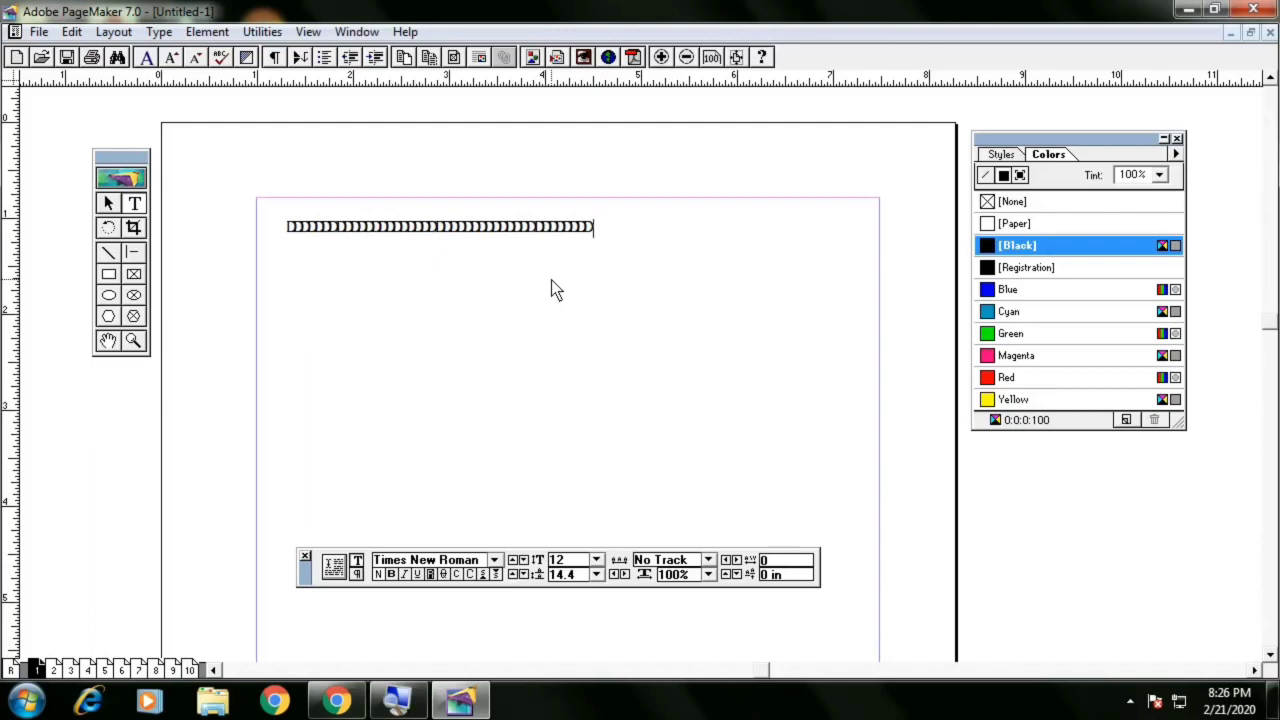
type("DDDDDDDDDDDDDDDDDDDDDDDDDDDDDD")
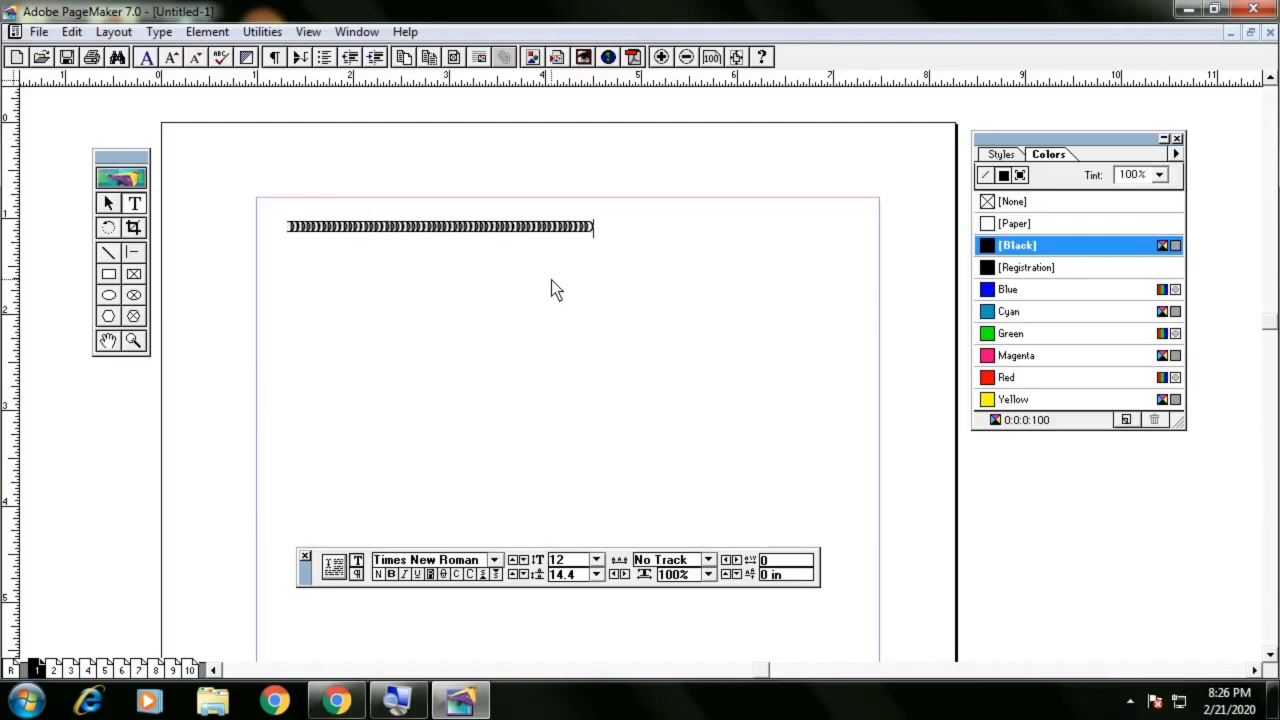
type("DDDDD")
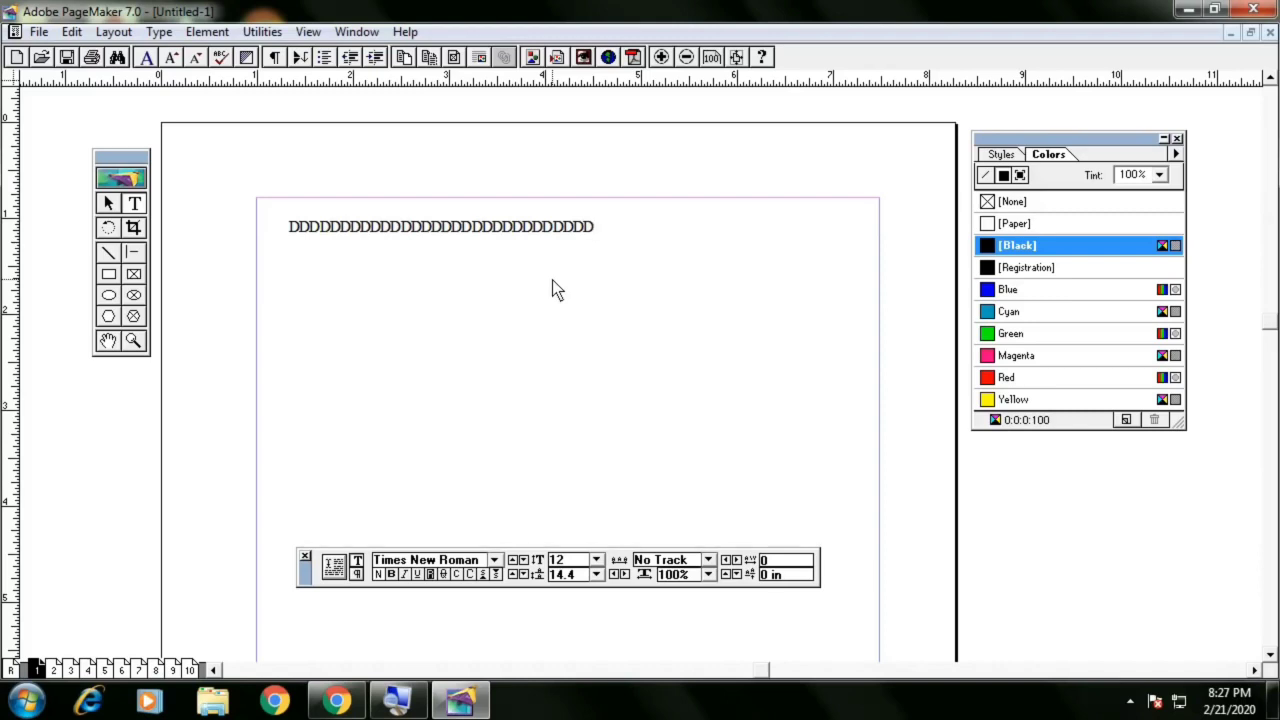
Trim the line and continue the top text block with placeholder text such as DFDSF and DSFDSF DSF
key("BackSpace")
key("BackSpace")
key("BackSpace")
key("BackSpace")
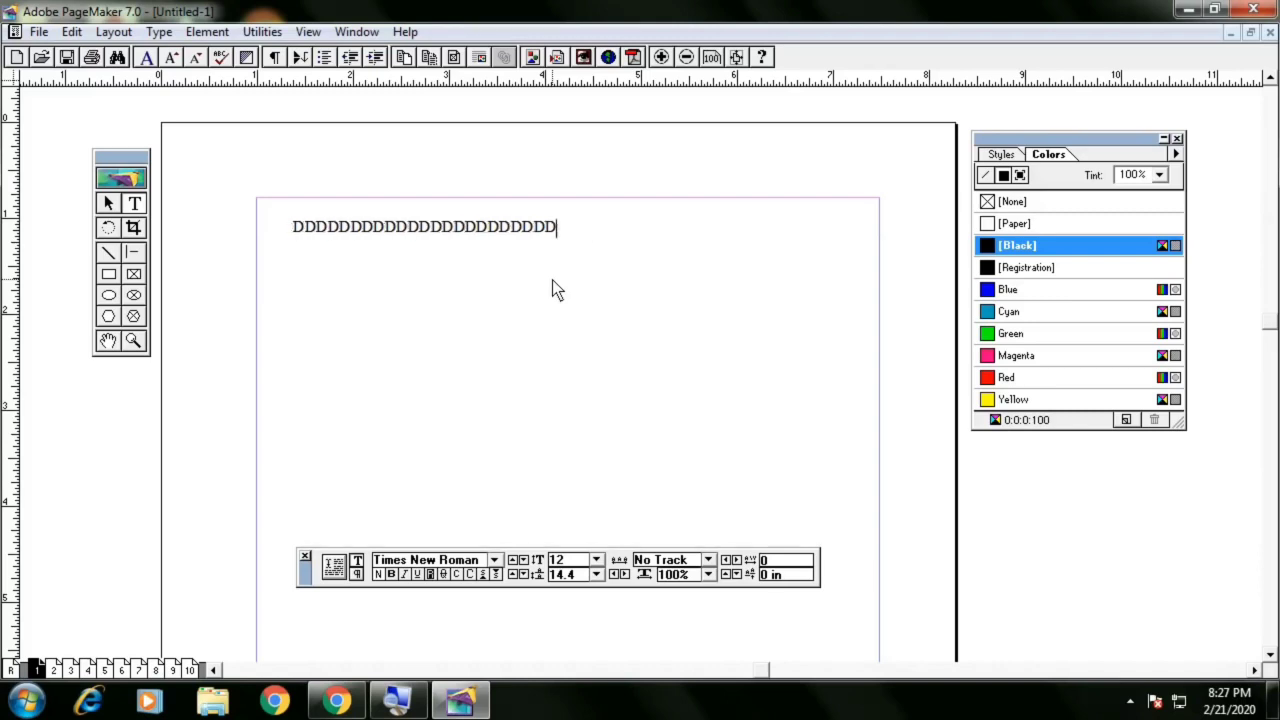
type("DF")
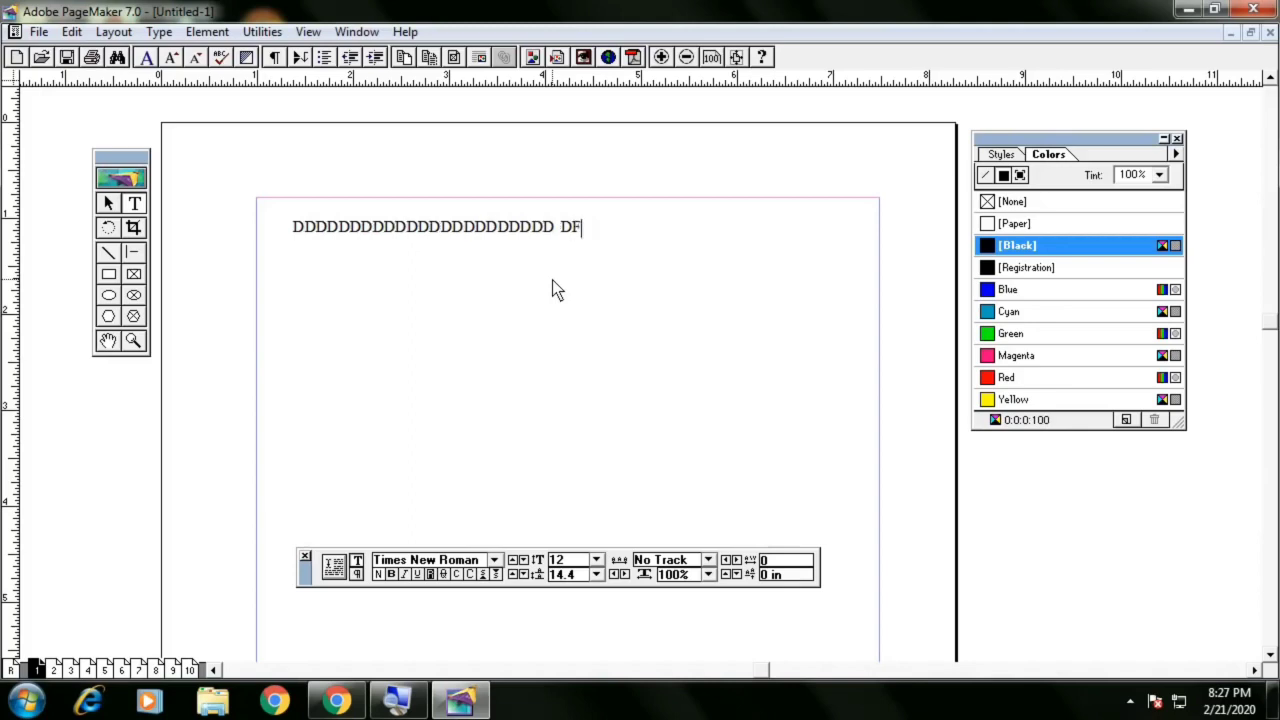
type("DDDFDFDFDS")
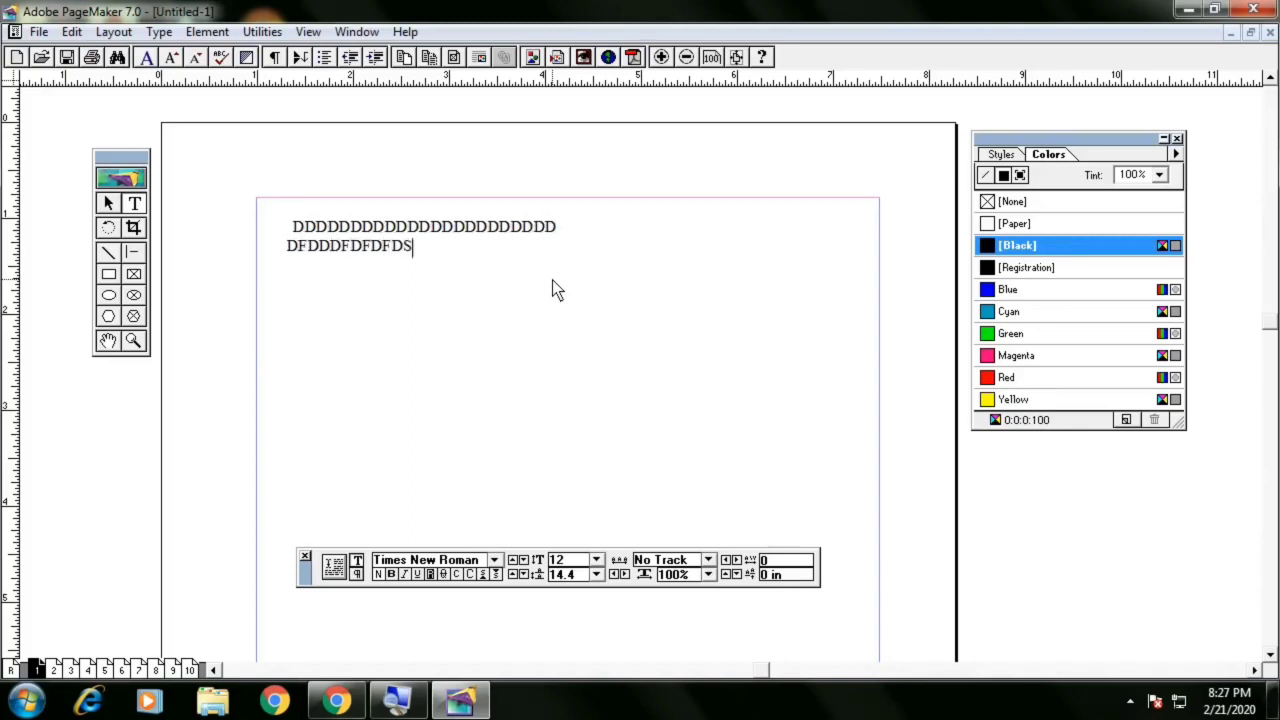
type("FDSFDSDSF")
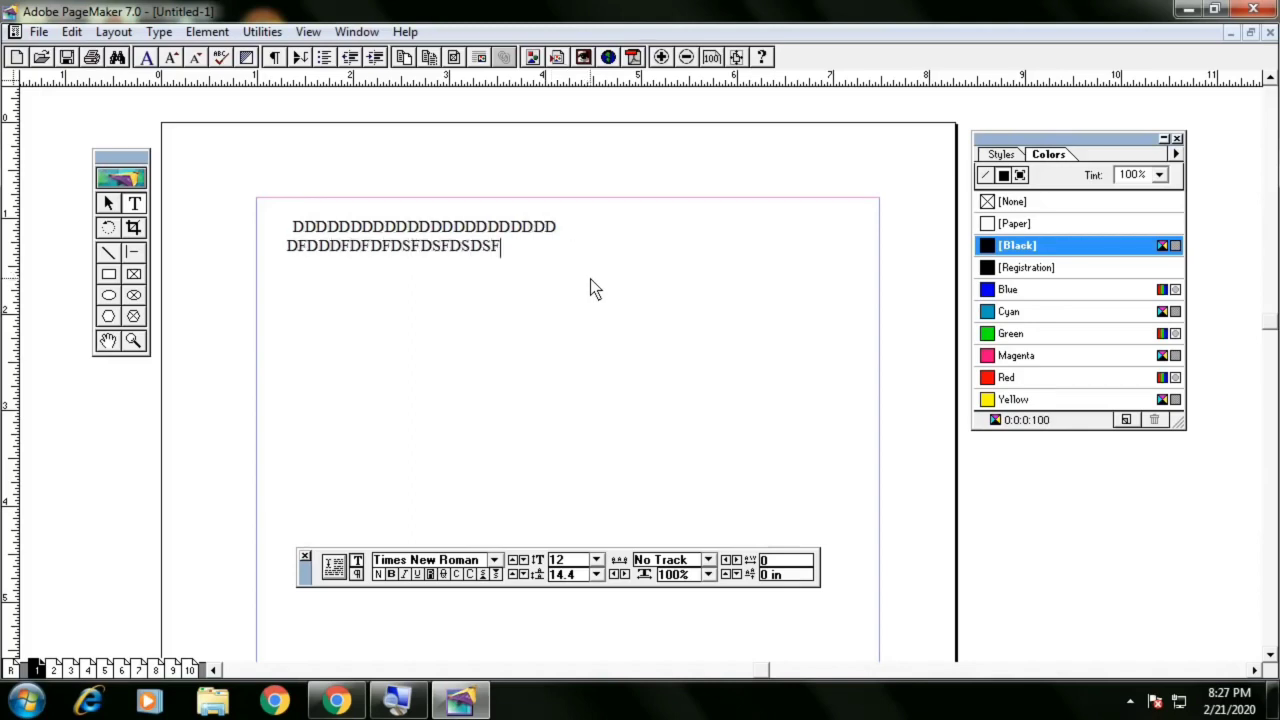
type("F DFDSF DSFDSF DSF")
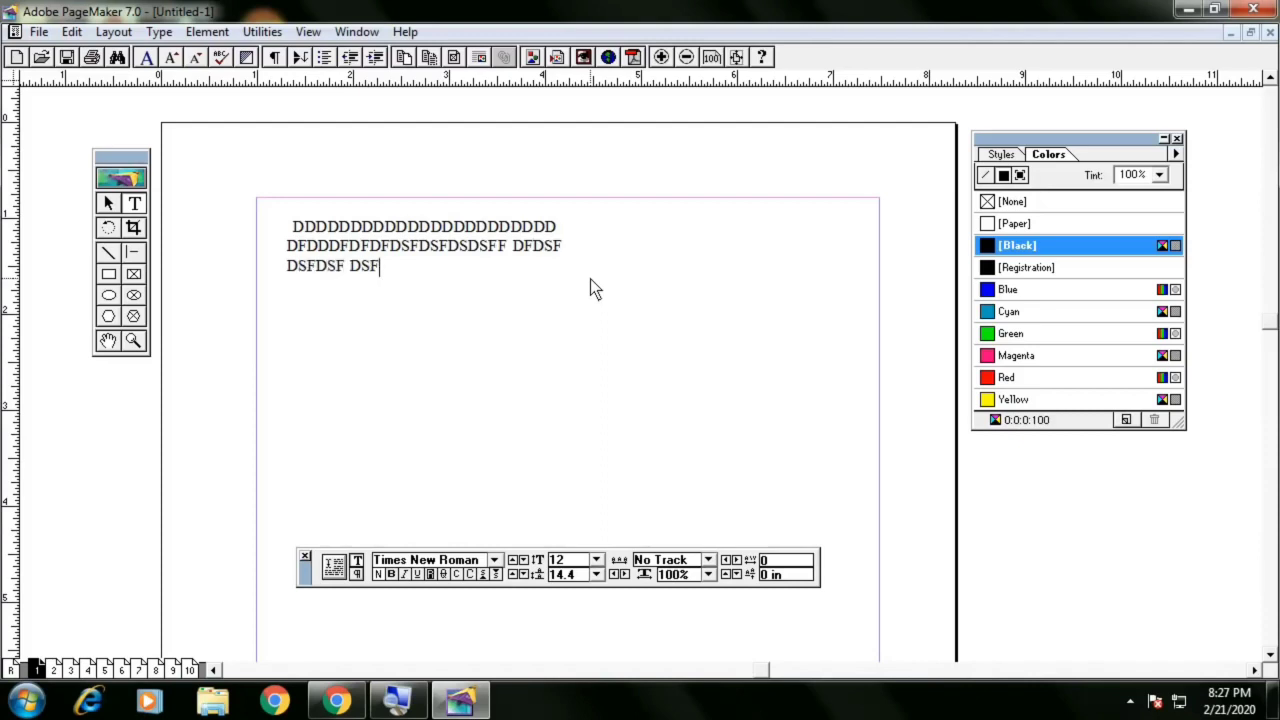
type("DSF D DSFDS ")
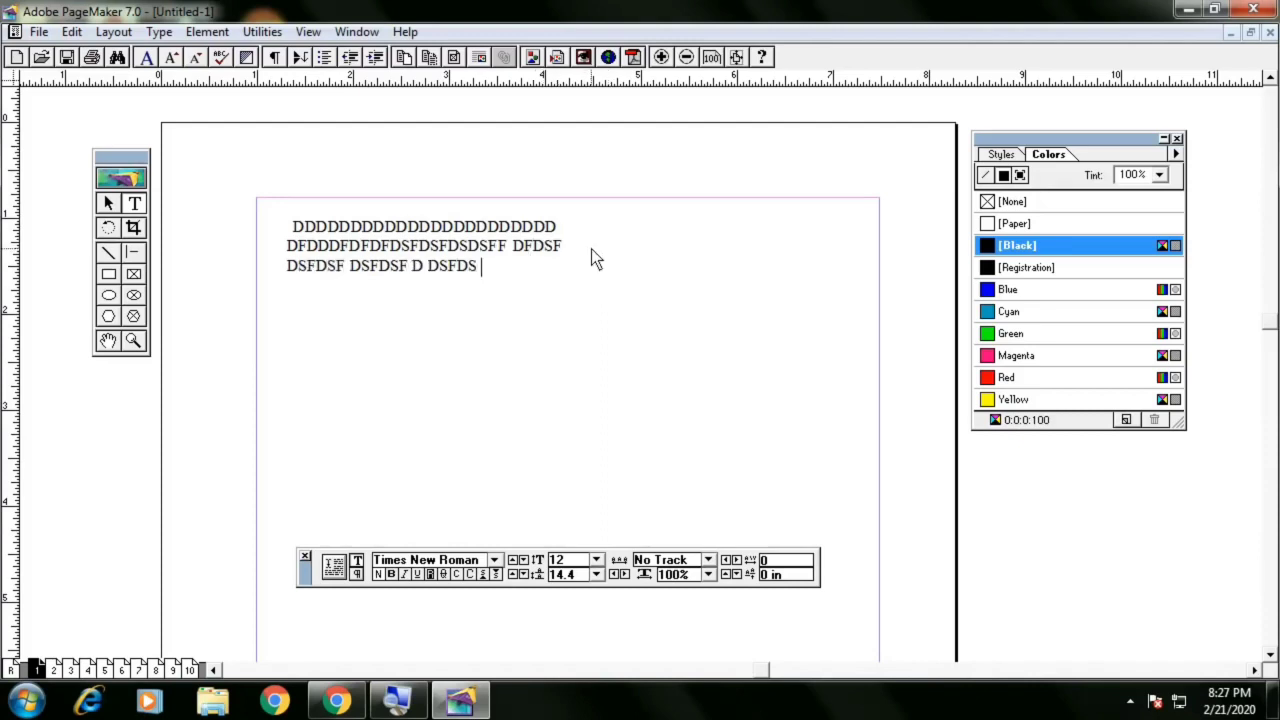
type("DSF")
Draw a second text block lower on the page and type placeholder text starting with DSFDS DSF DSF
left_click_drag(285, 344, 837, 402)
type("DSFDS DSF DSF DS DS DS DS DS")
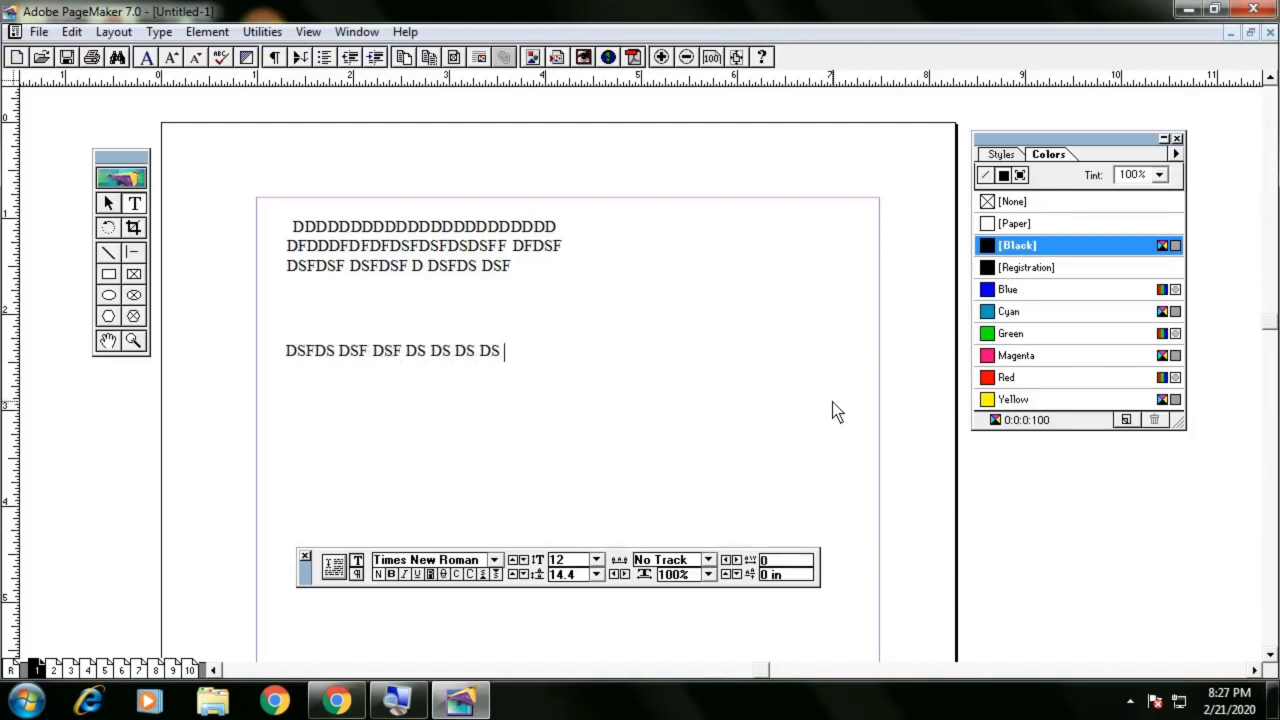
type("F DS DSF DSFDSF SDF DSF DSF DSF DSFDSF SDF DSF DS")
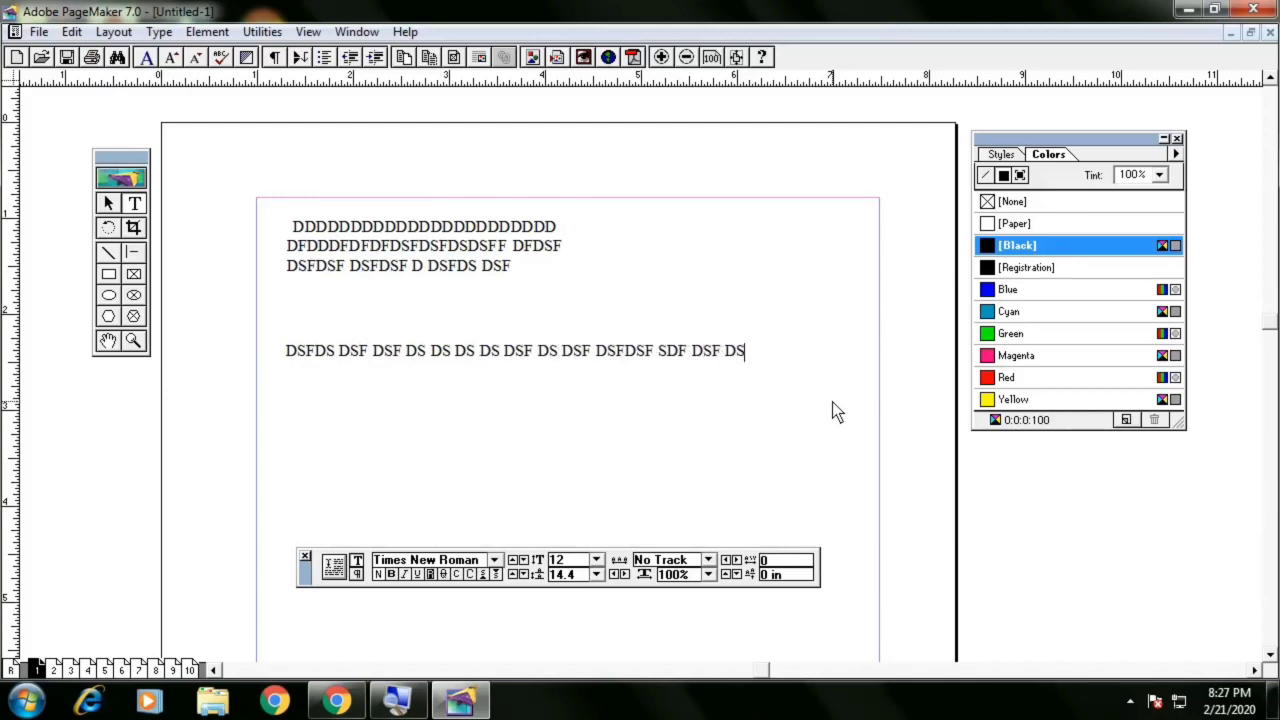
type("FD DFDSFDS ")
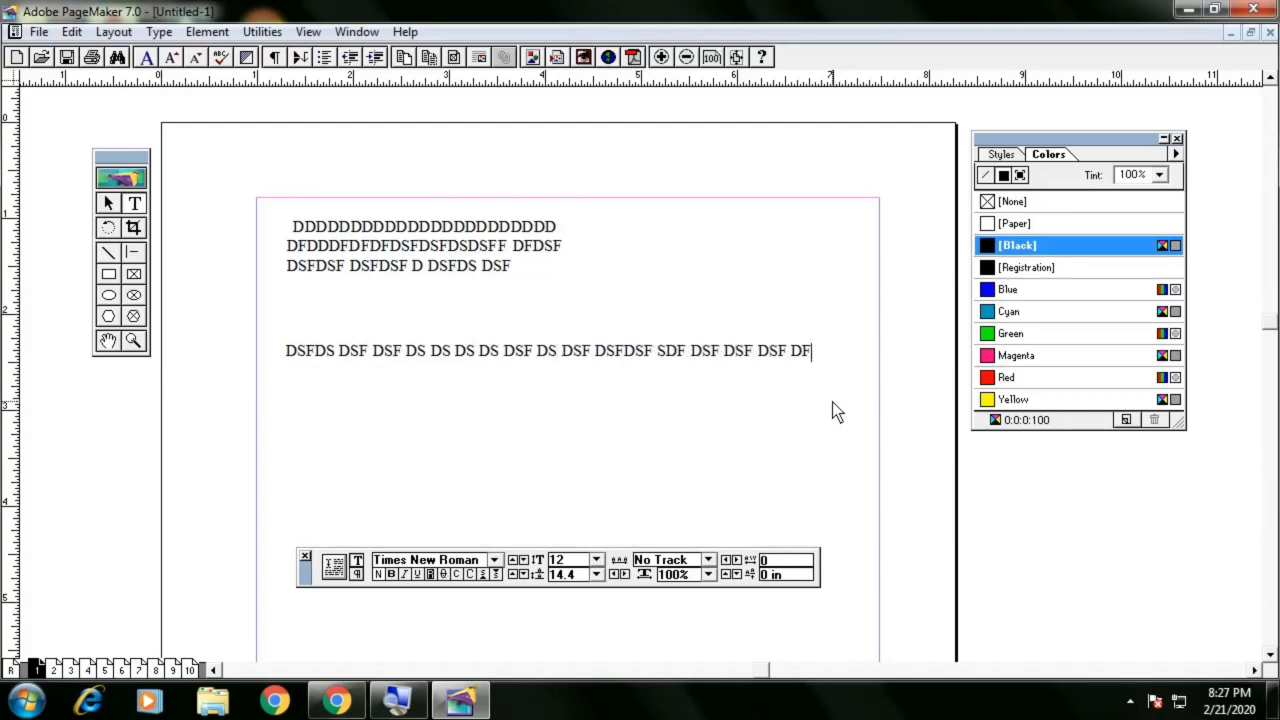
type("D DFDS")
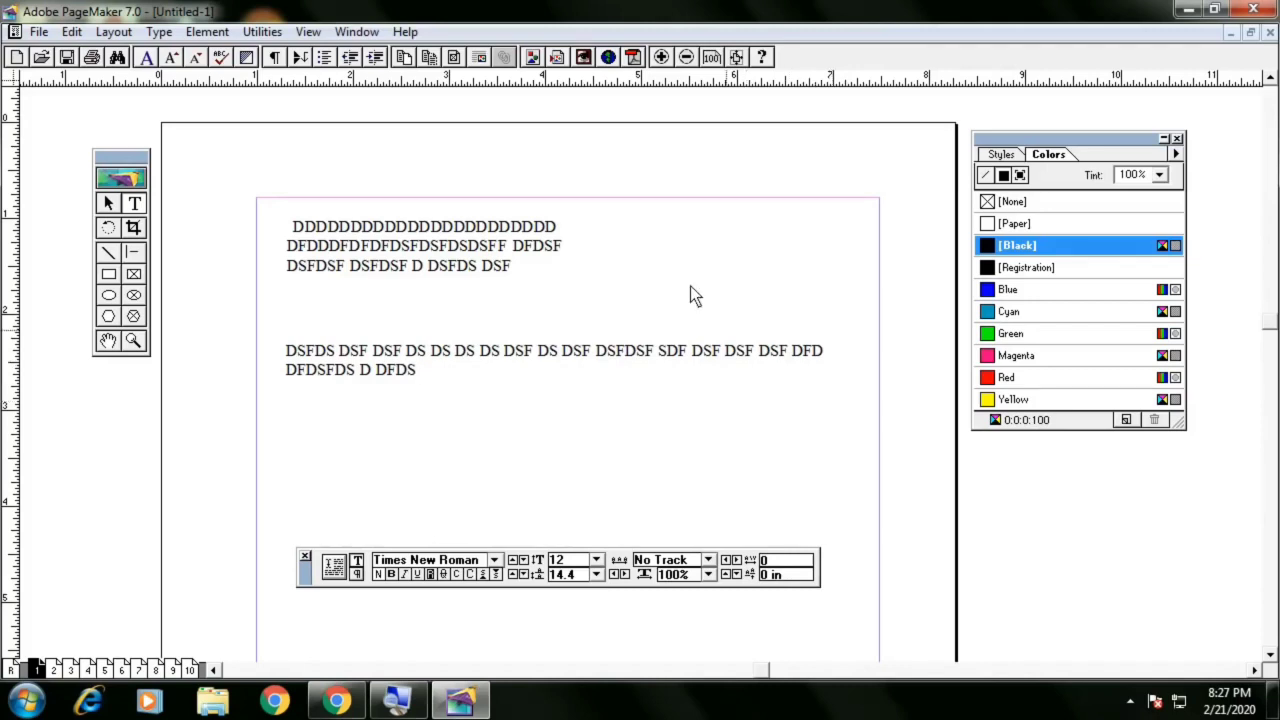
With the Pointer tool, widen the top text block to about 5.75 in, reaching the right margin
left_click(110, 202)
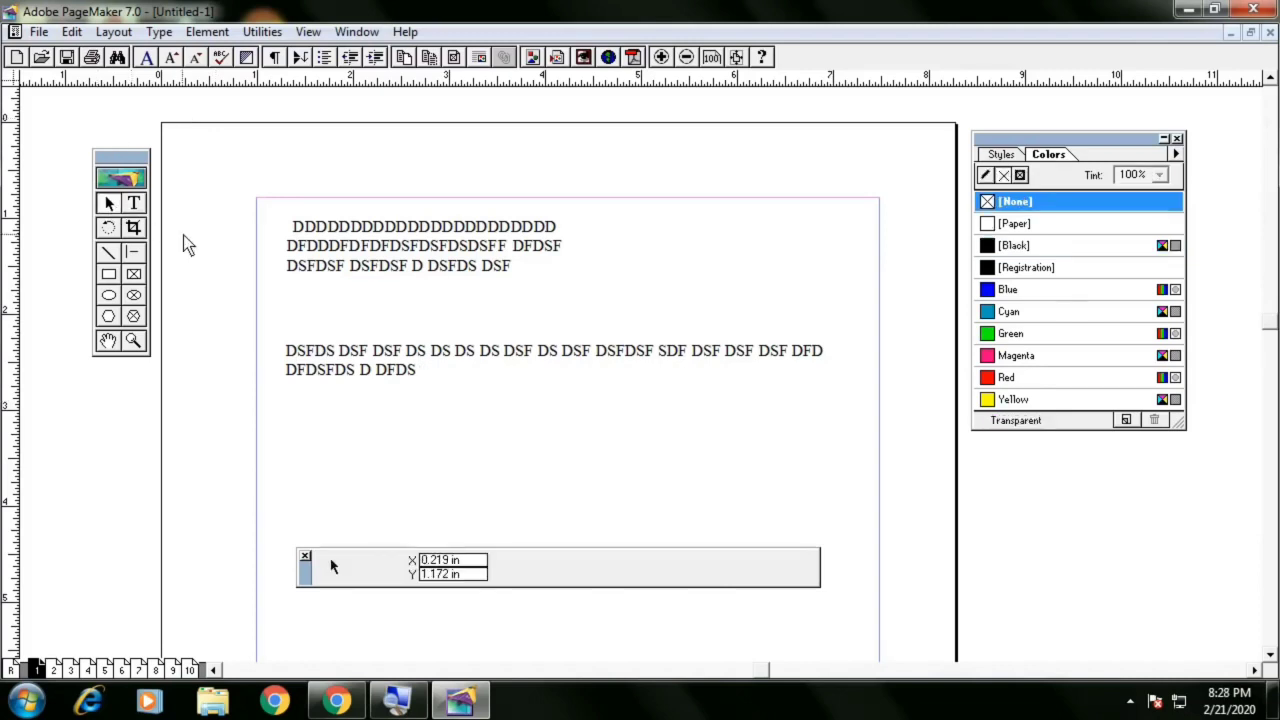
left_click(350, 255)
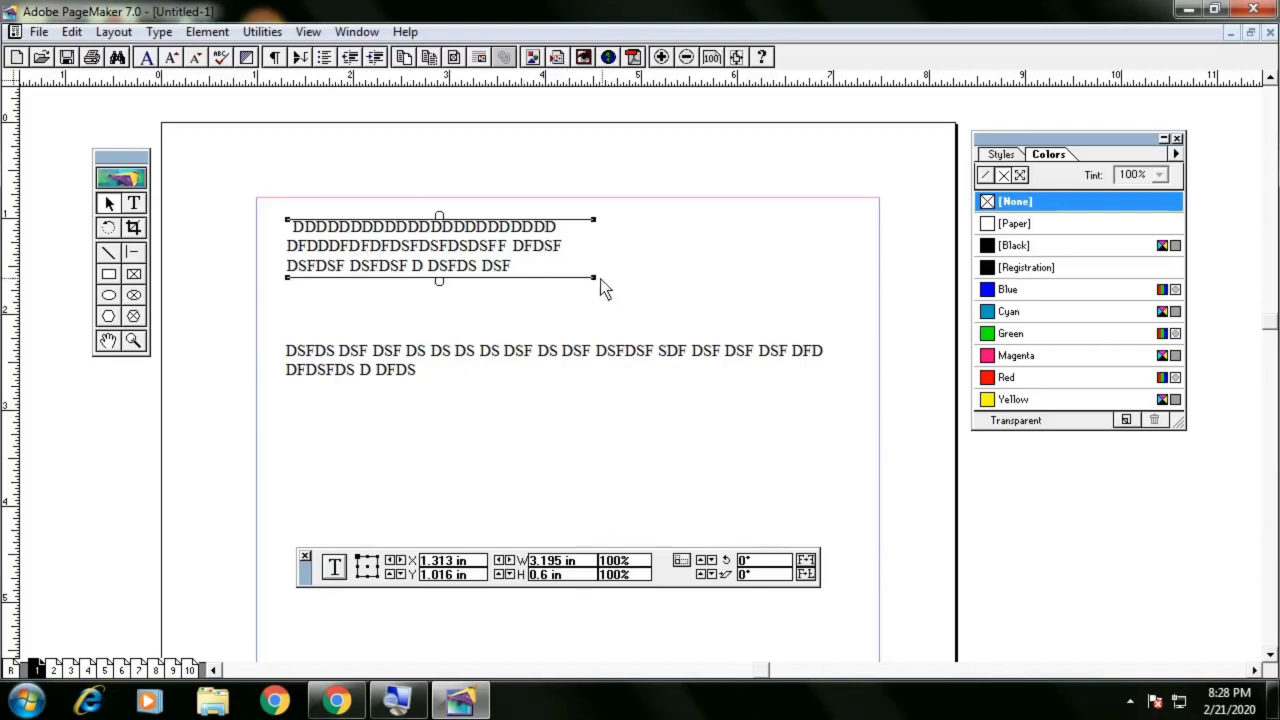
left_click_drag(597, 279, 839, 284)
left_click(701, 260)
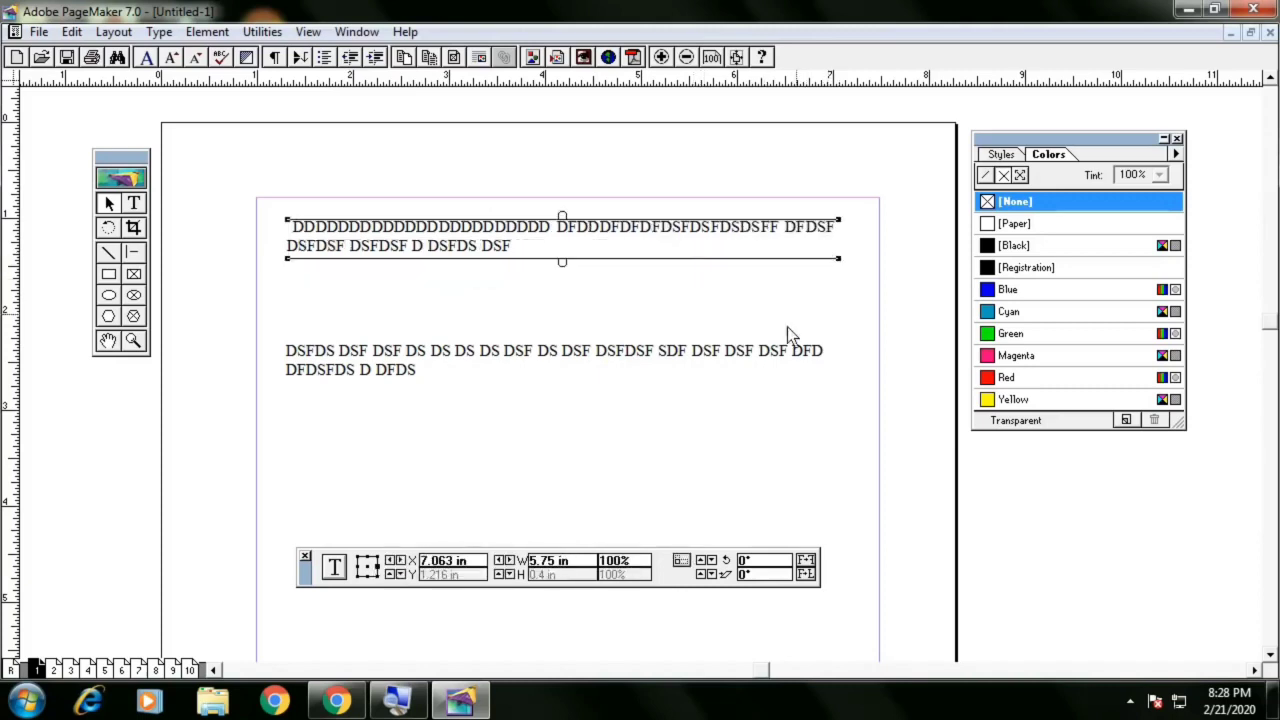
Select the lower text block and widen it to about 6.6 in, past the right margin
left_click(766, 364)
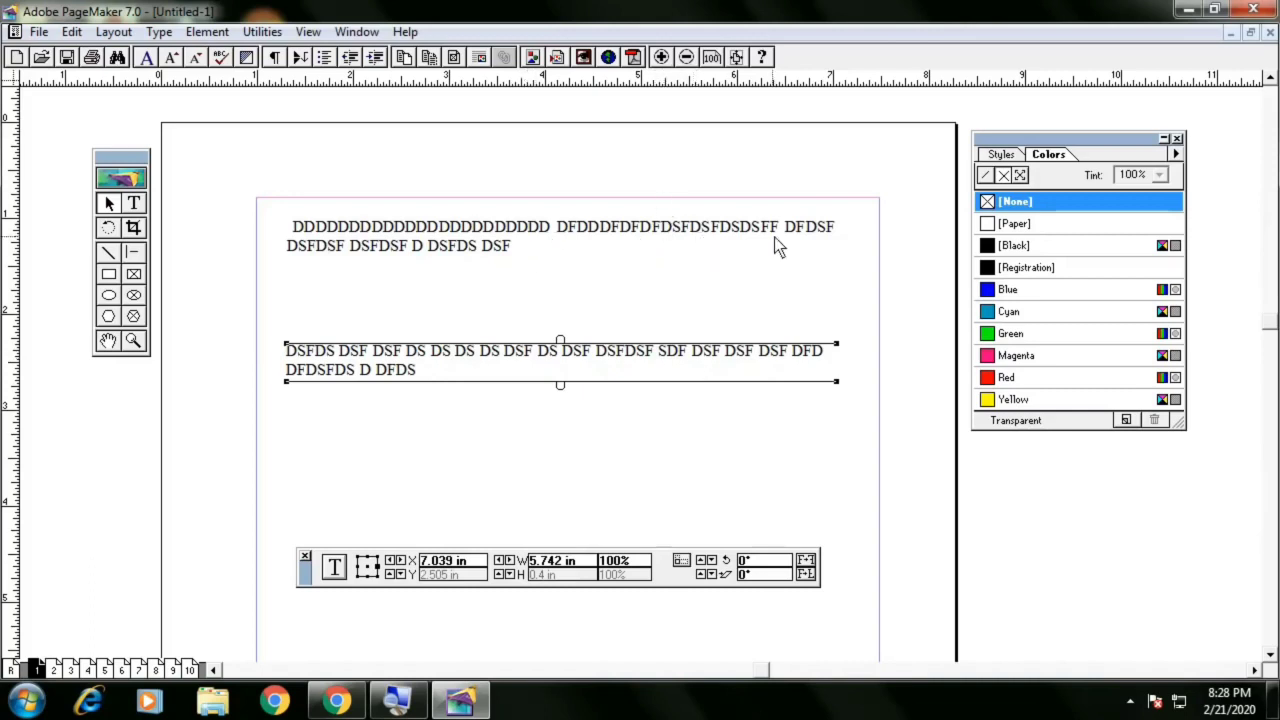
left_click(804, 235)
left_click(819, 364)
left_click_drag(838, 381, 914, 382)
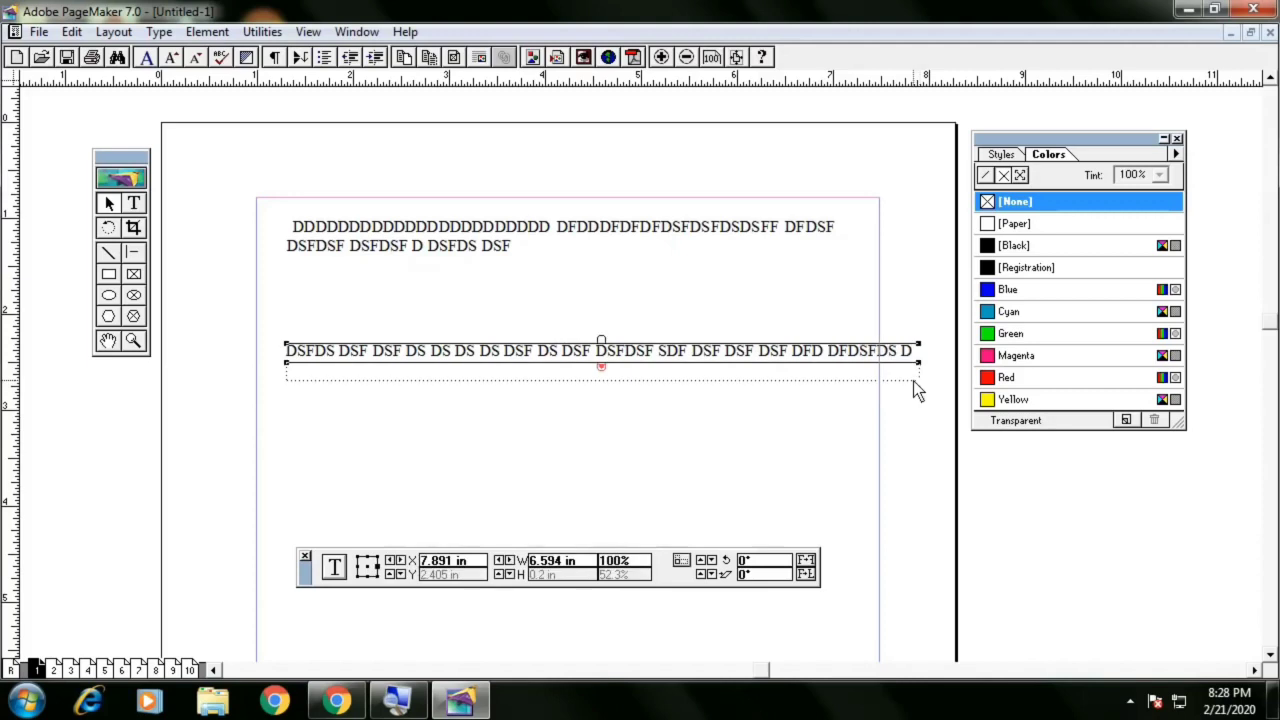
left_click(918, 386)
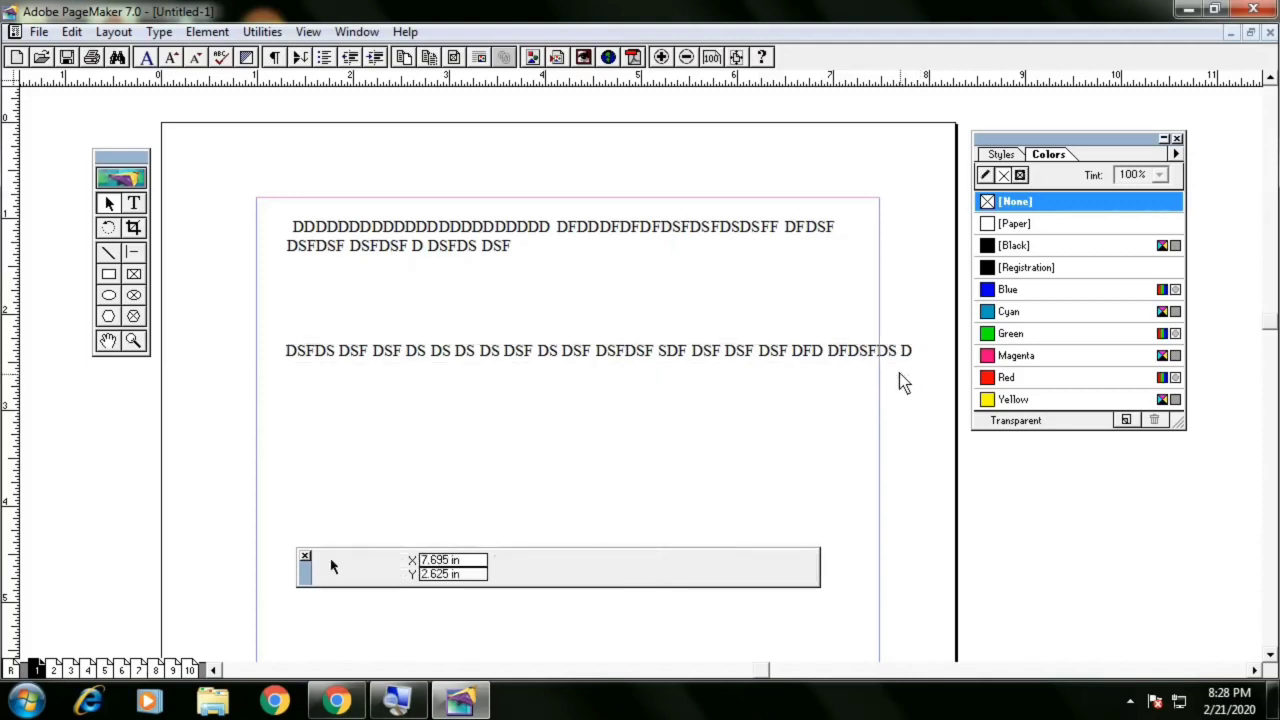
Reshape the lower text block with its handles, moving it left and right and narrowing it to about 2.1 in wide
left_click(903, 362)
left_click_drag(918, 367, 990, 366)
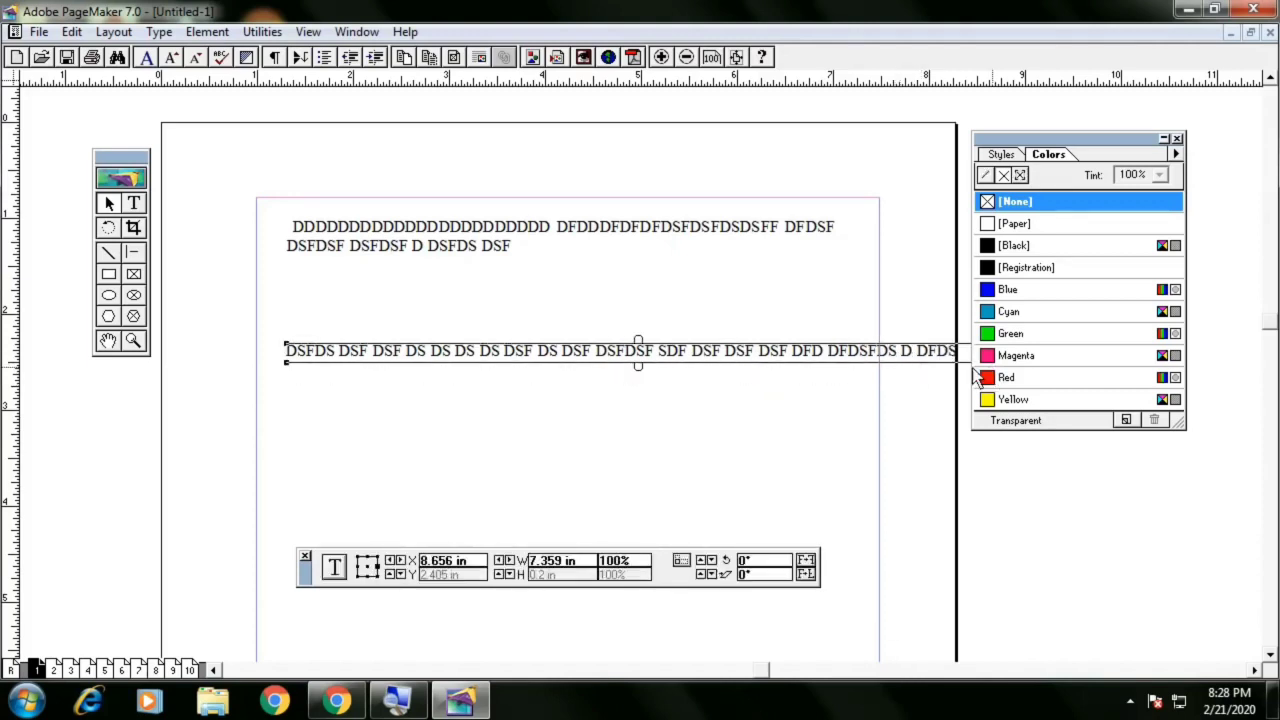
left_click_drag(861, 354, 709, 351)
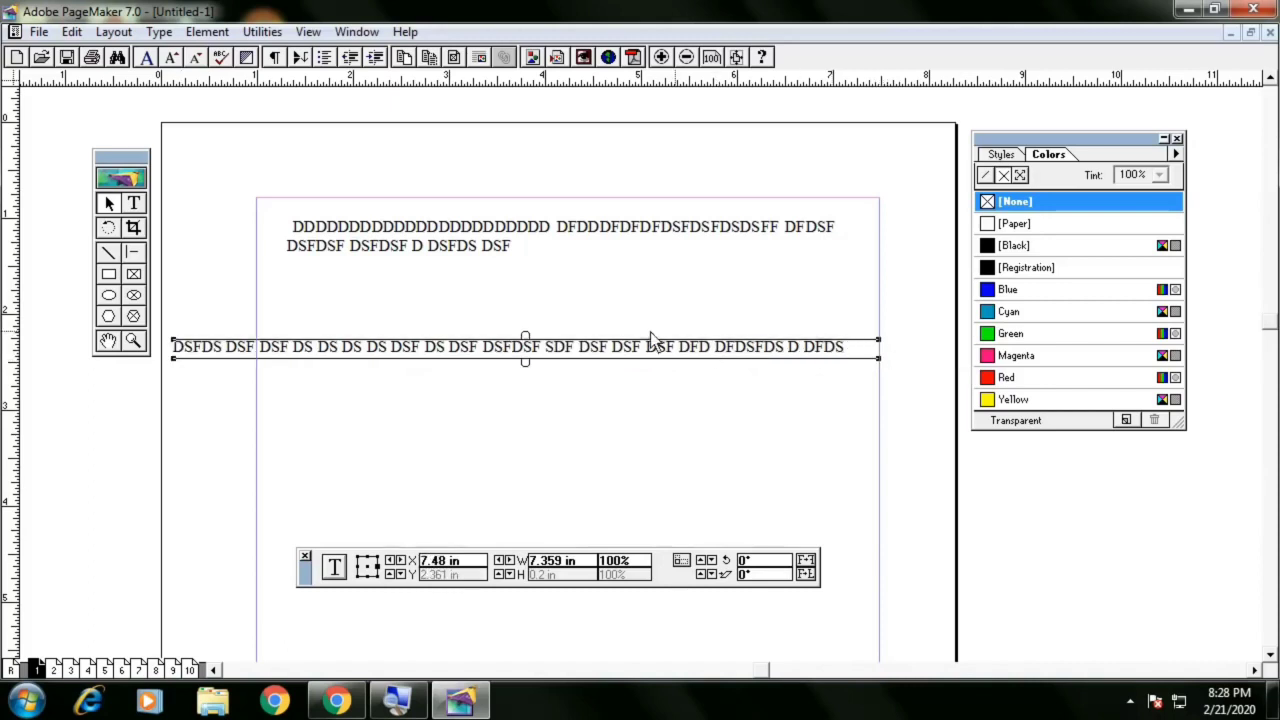
left_click_drag(881, 361, 705, 361)
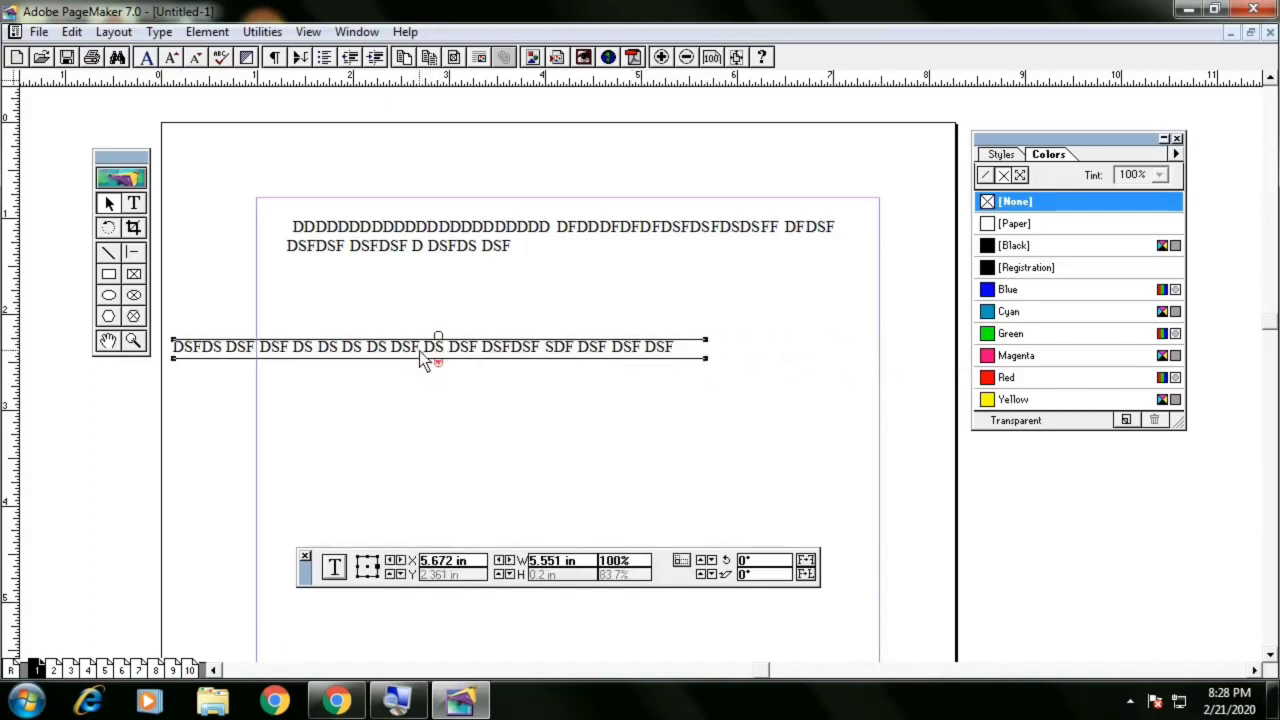
left_click_drag(419, 351, 556, 338)
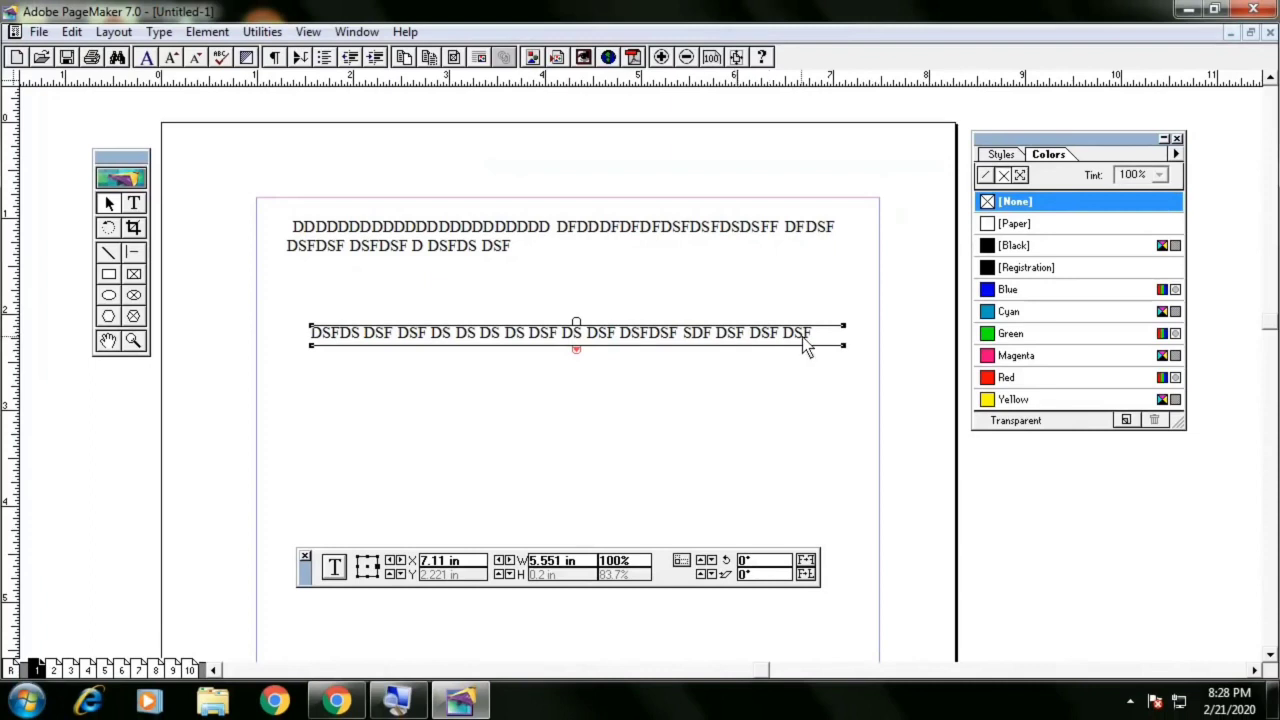
left_click_drag(845, 348, 521, 345)
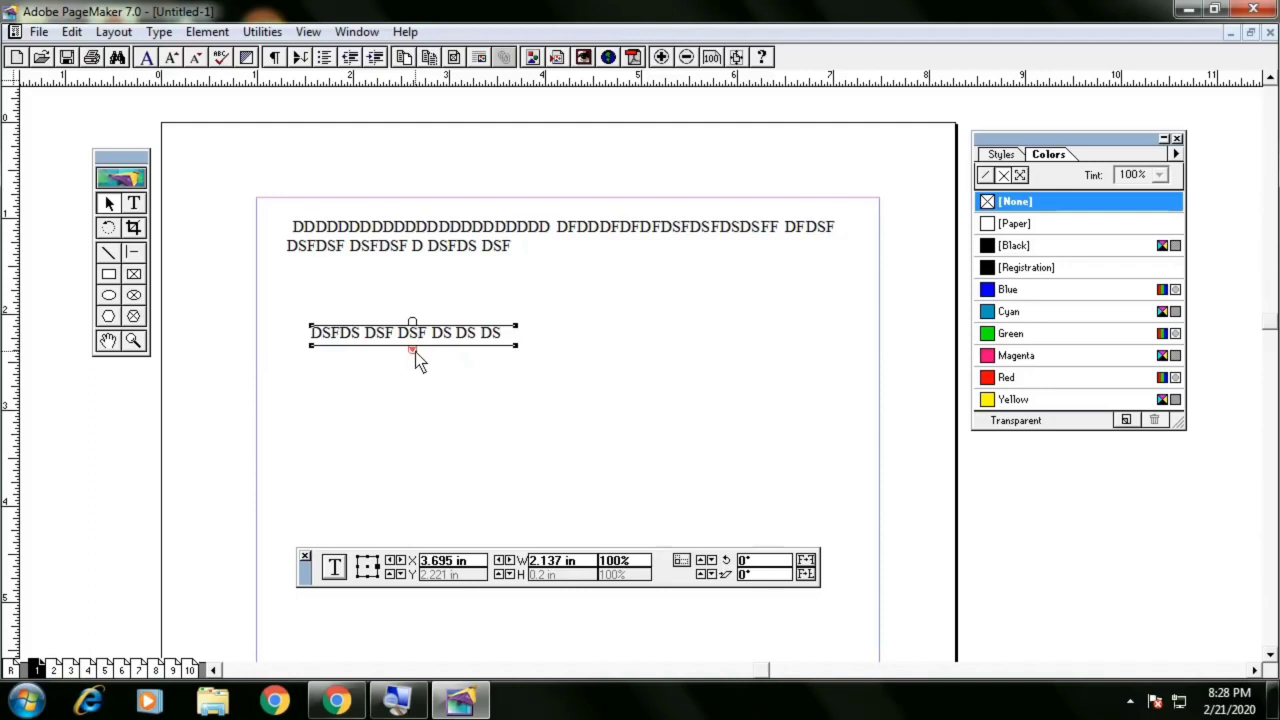
Delete the lower text block and then the top text block
key("Delete")
left_click(433, 247)
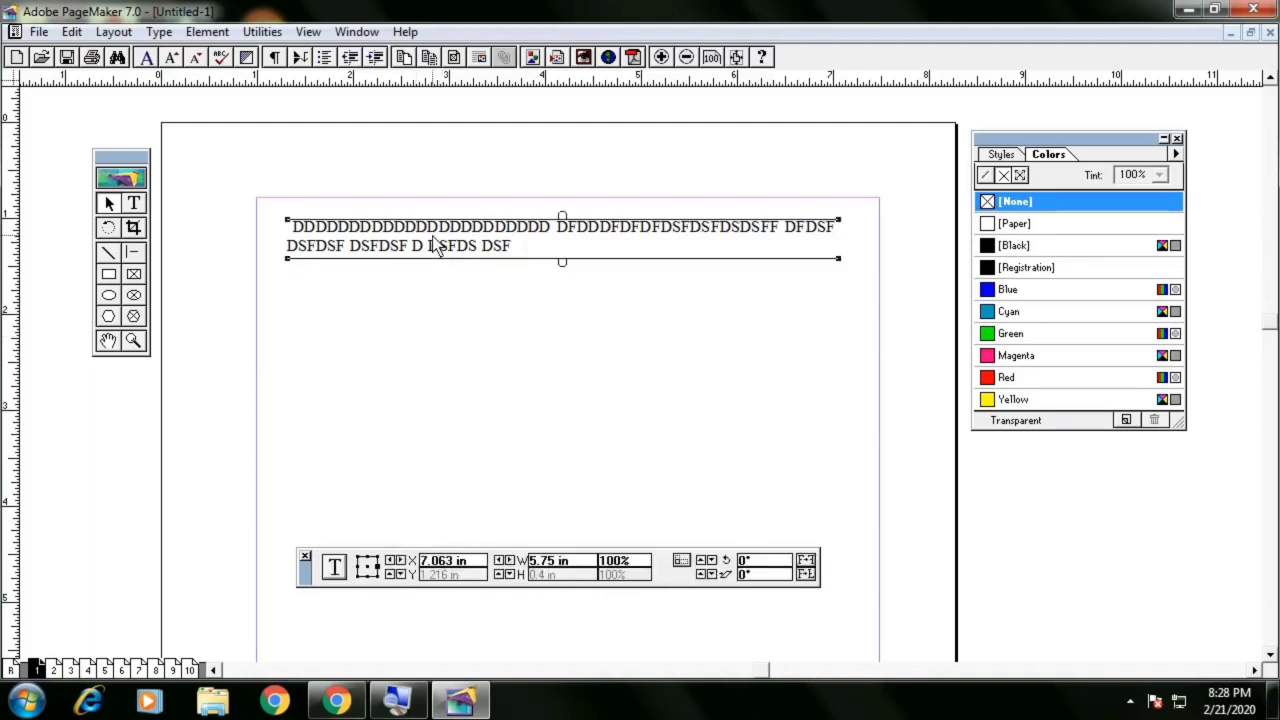
key("Delete")
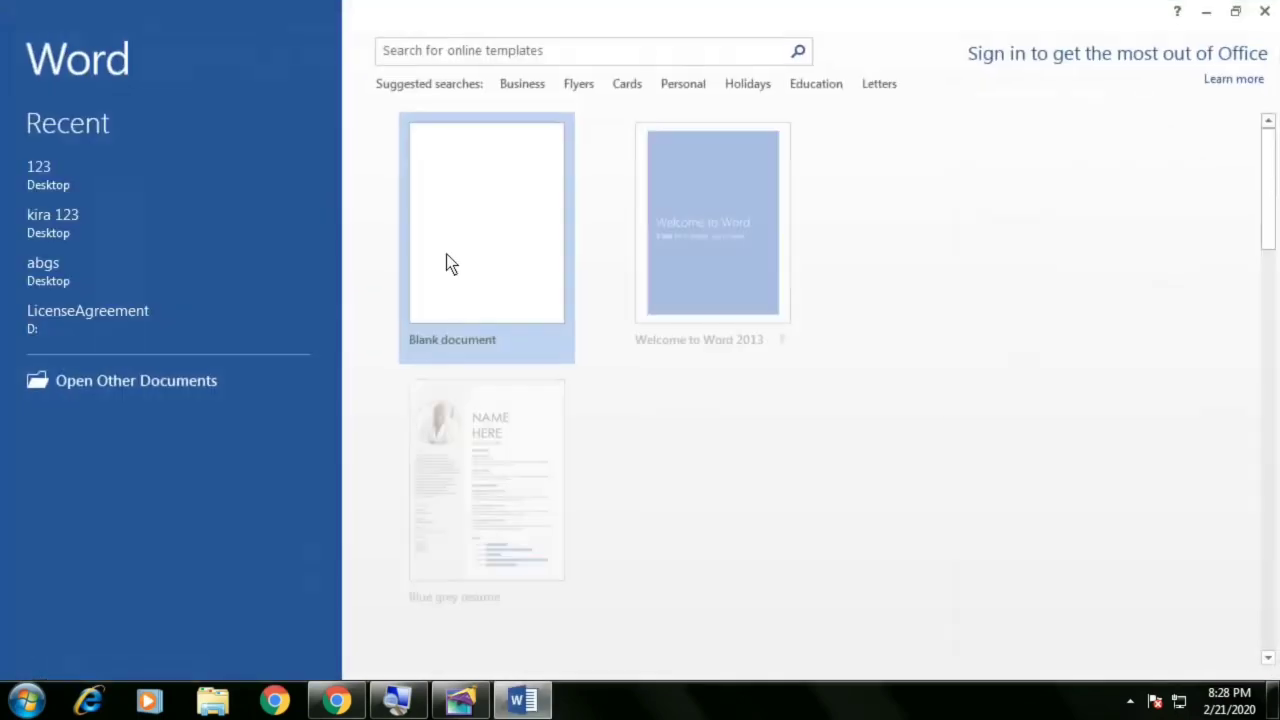
Switch to Word, open a blank document, generate sample paragraphs with =RAND() and select all of them
left_click(447, 256)
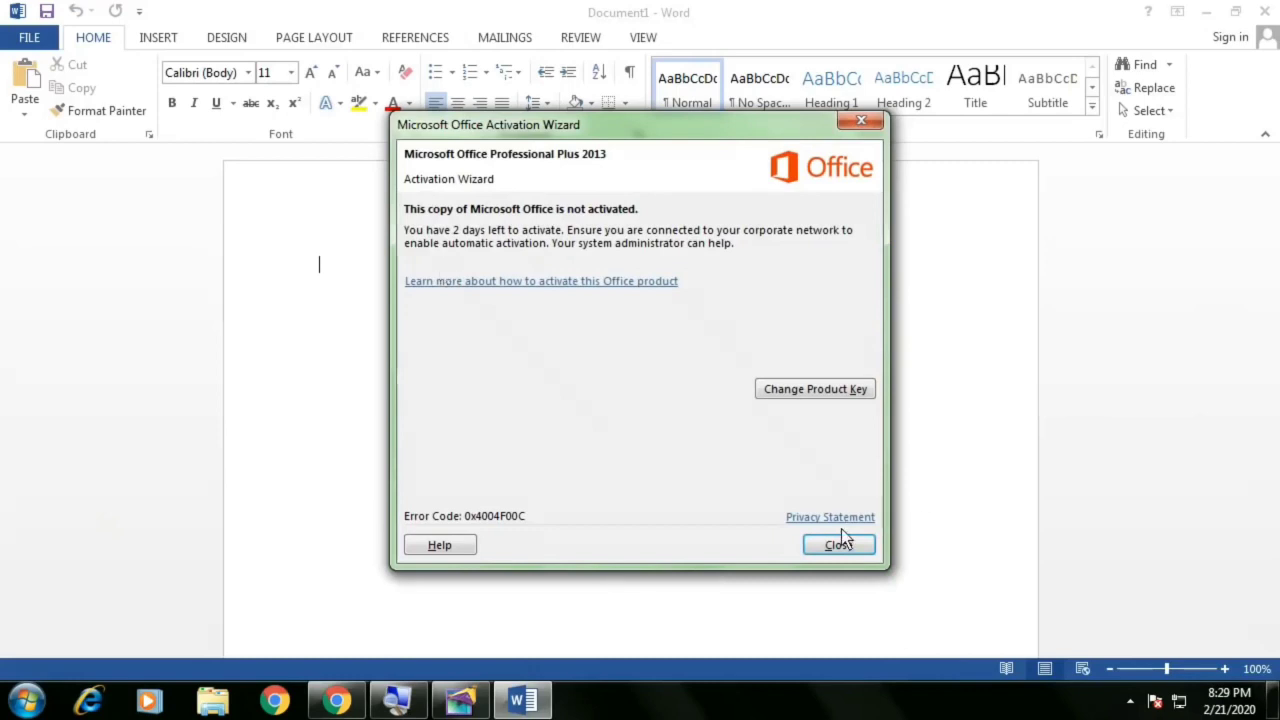
left_click(839, 546)
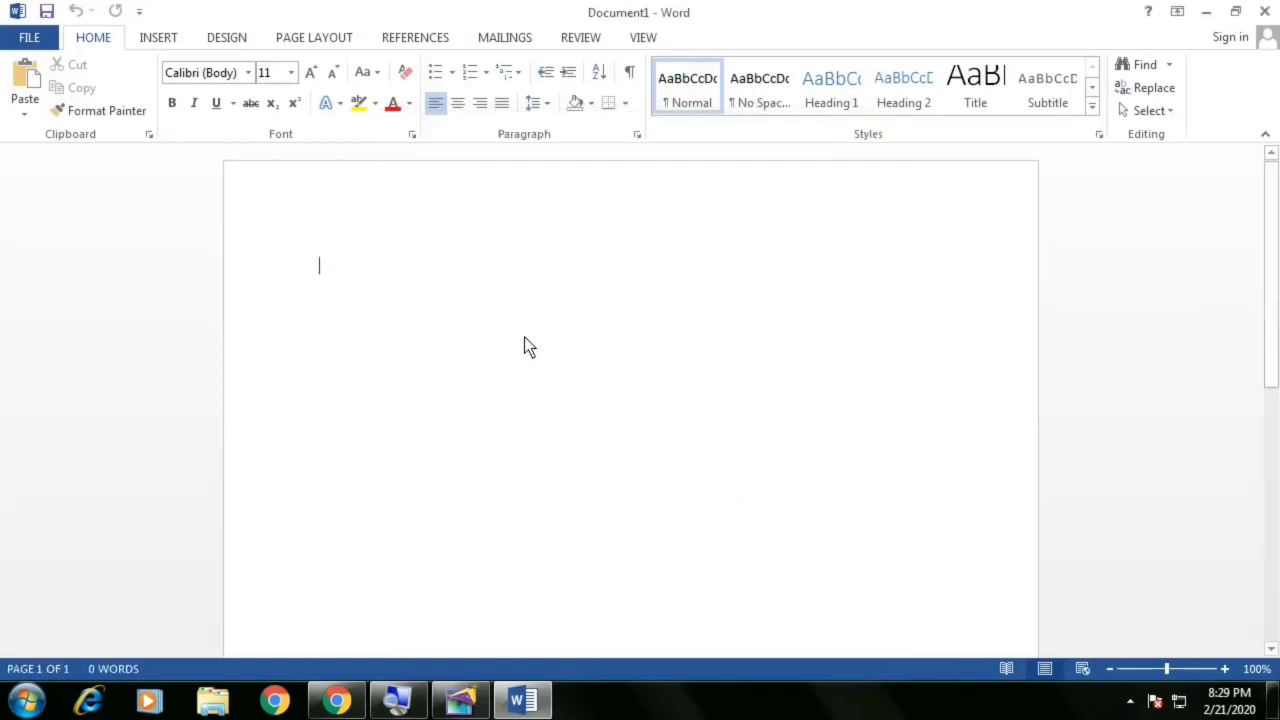
type("=RAND()")
key("Return")
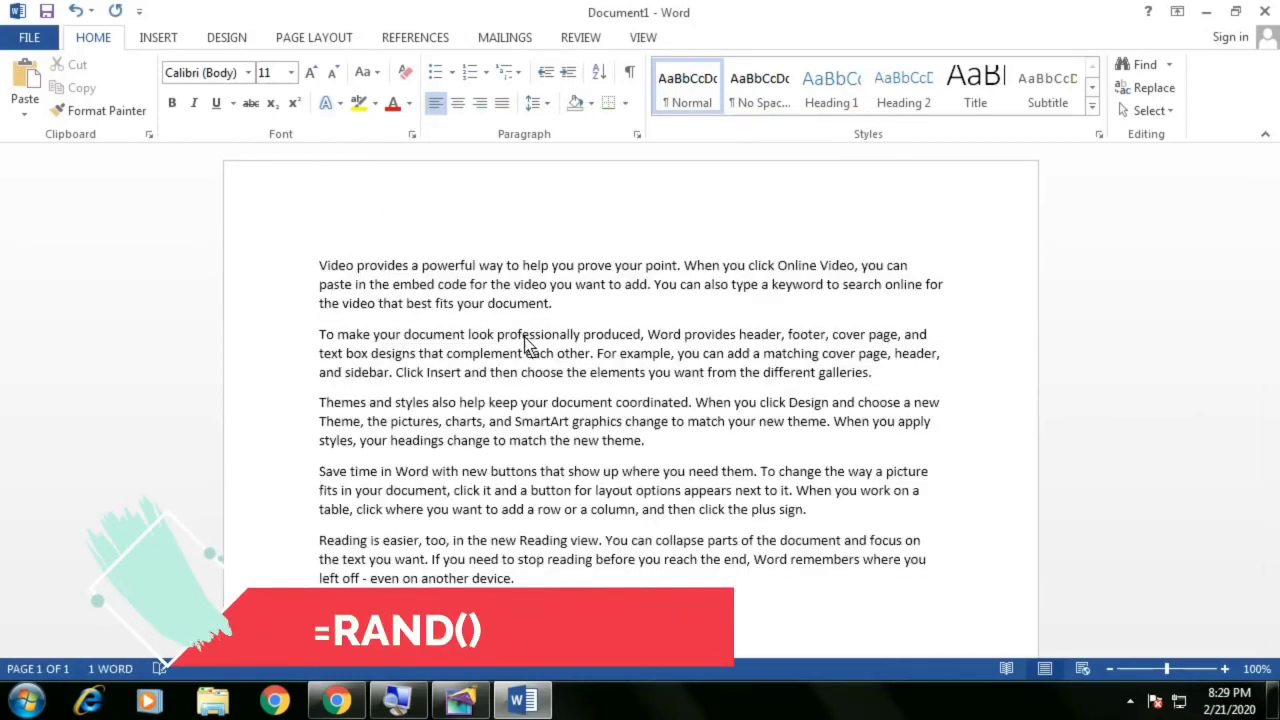
key("ctrl+a")
key("ctrl+c")
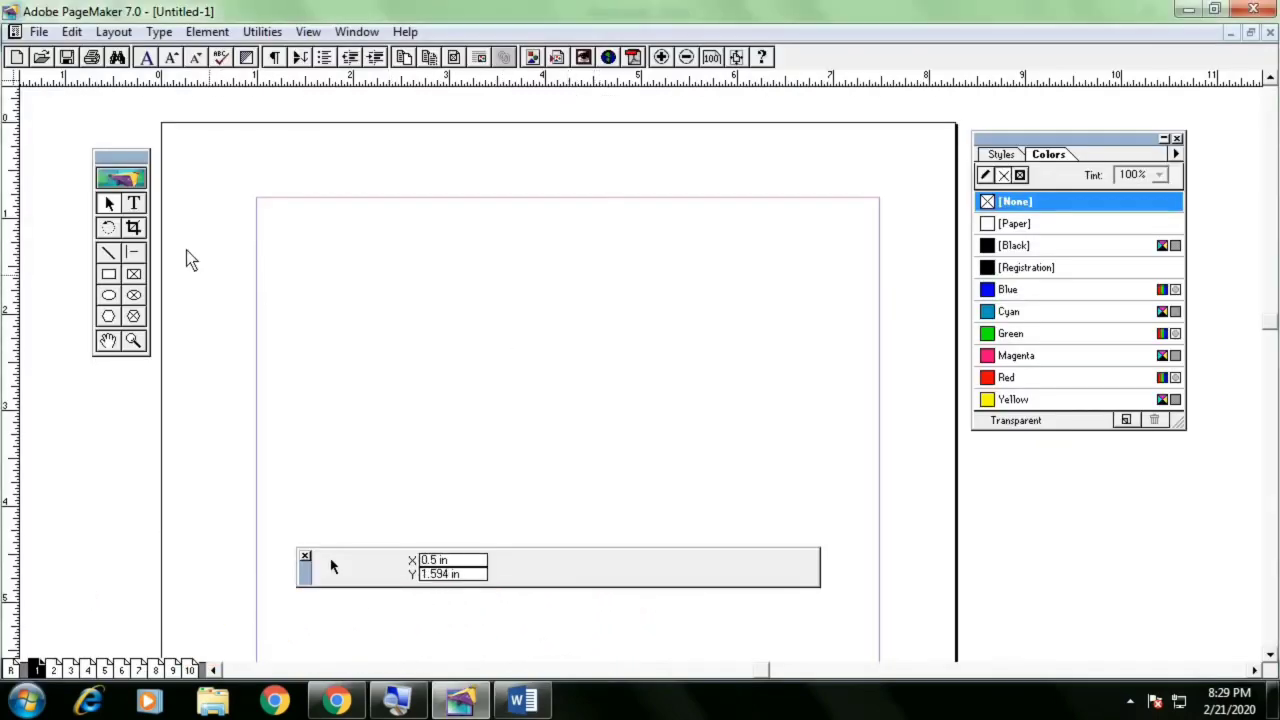
With the Text tool, draw a text block across the top of the page and paste the copied sample text
left_click(135, 204)
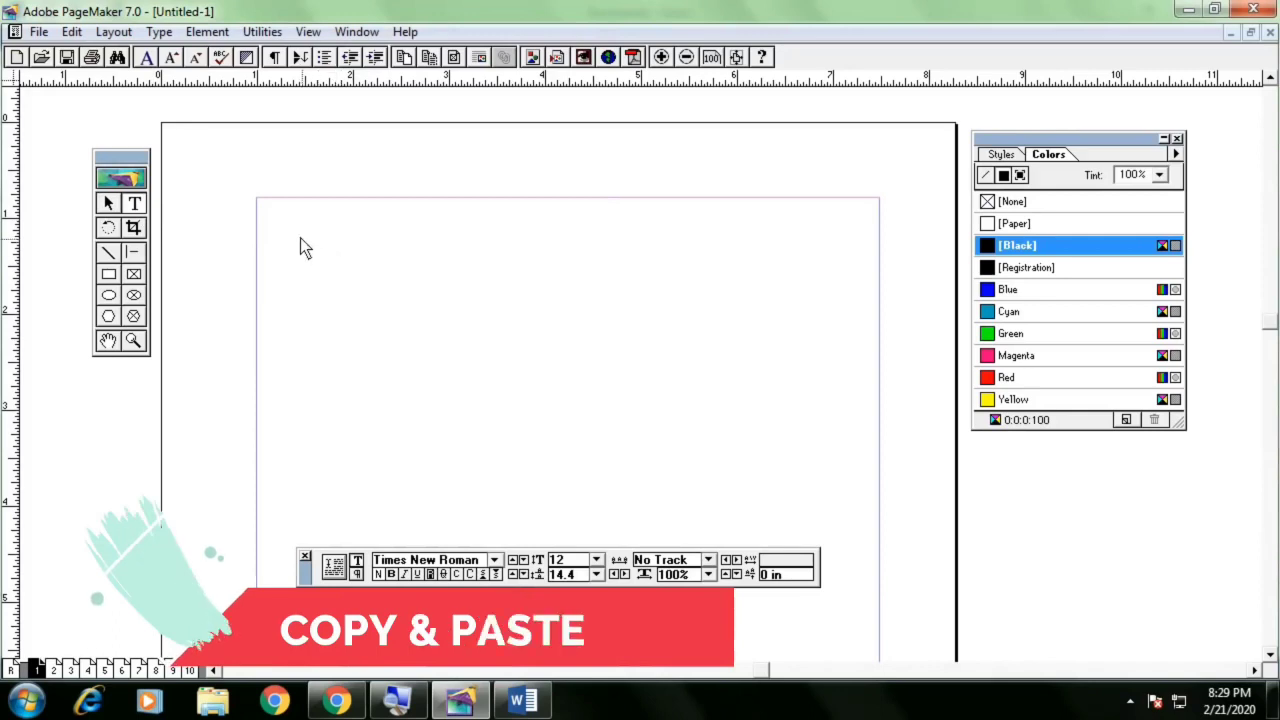
left_click_drag(296, 234, 854, 288)
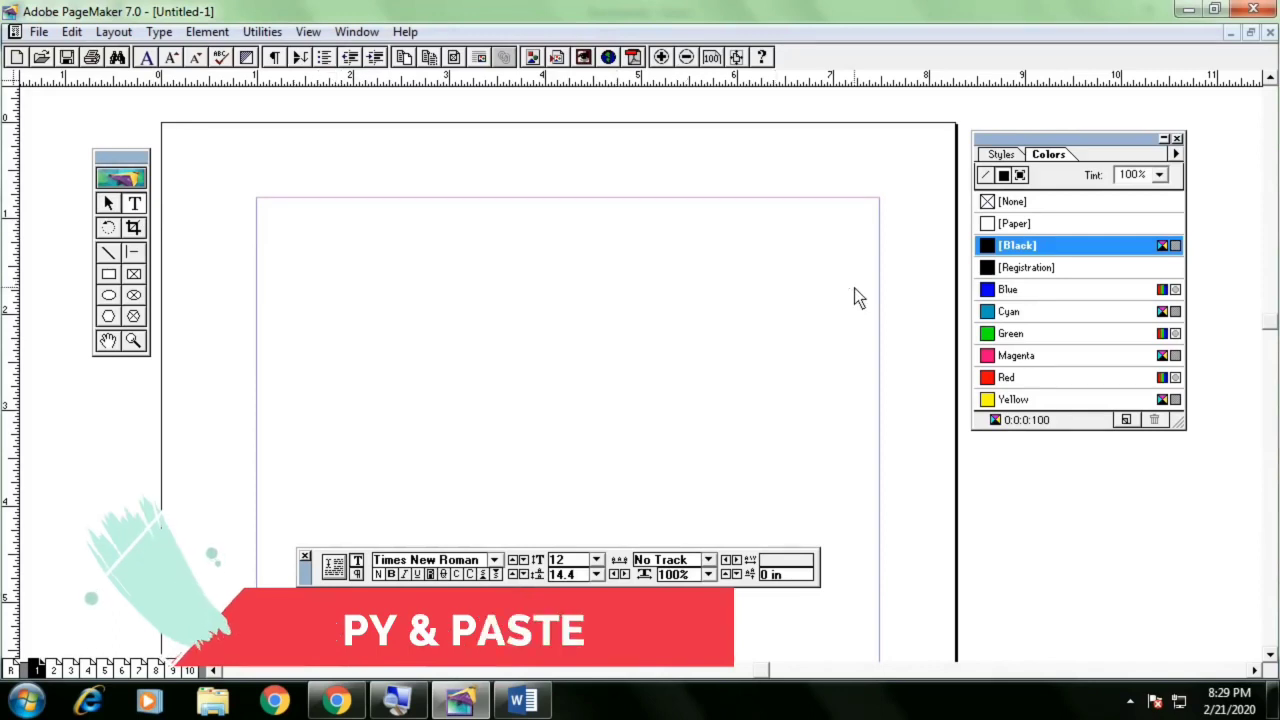
key("ctrl+v")
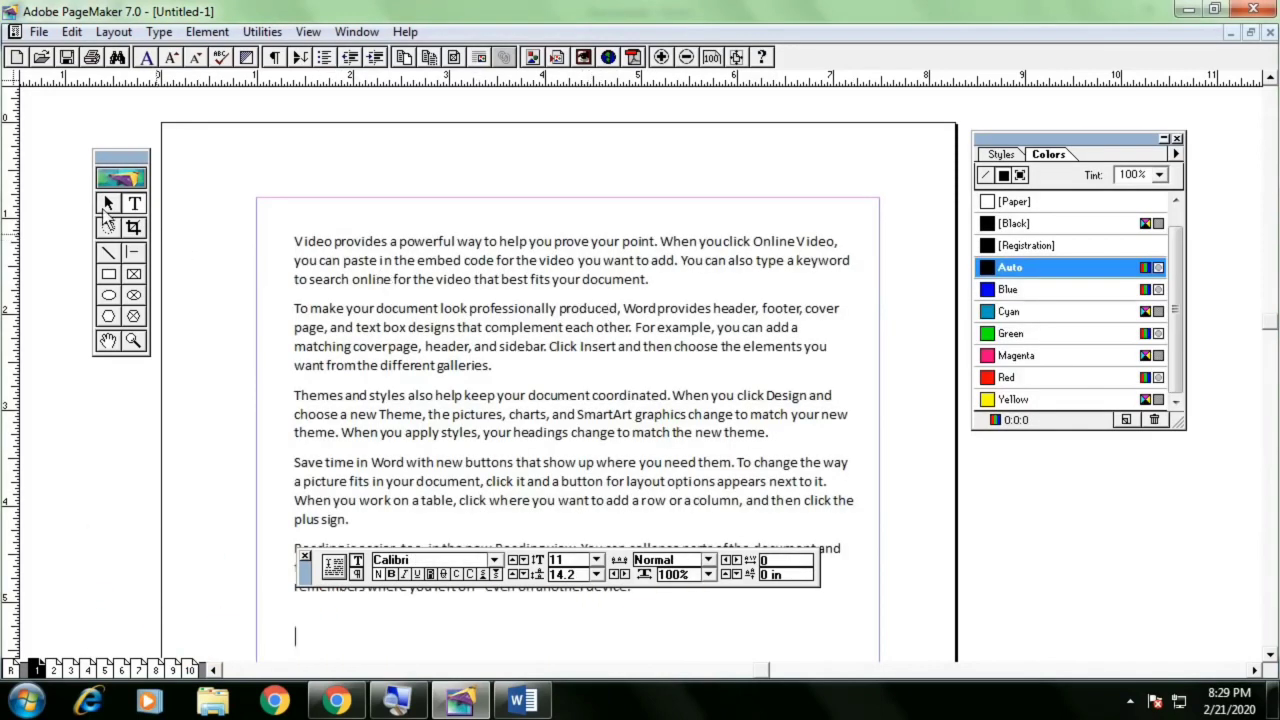
With the Pointer tool, shorten the pasted text block to its first two paragraphs and nudge it up slightly
left_click(109, 204)
left_click(380, 334)
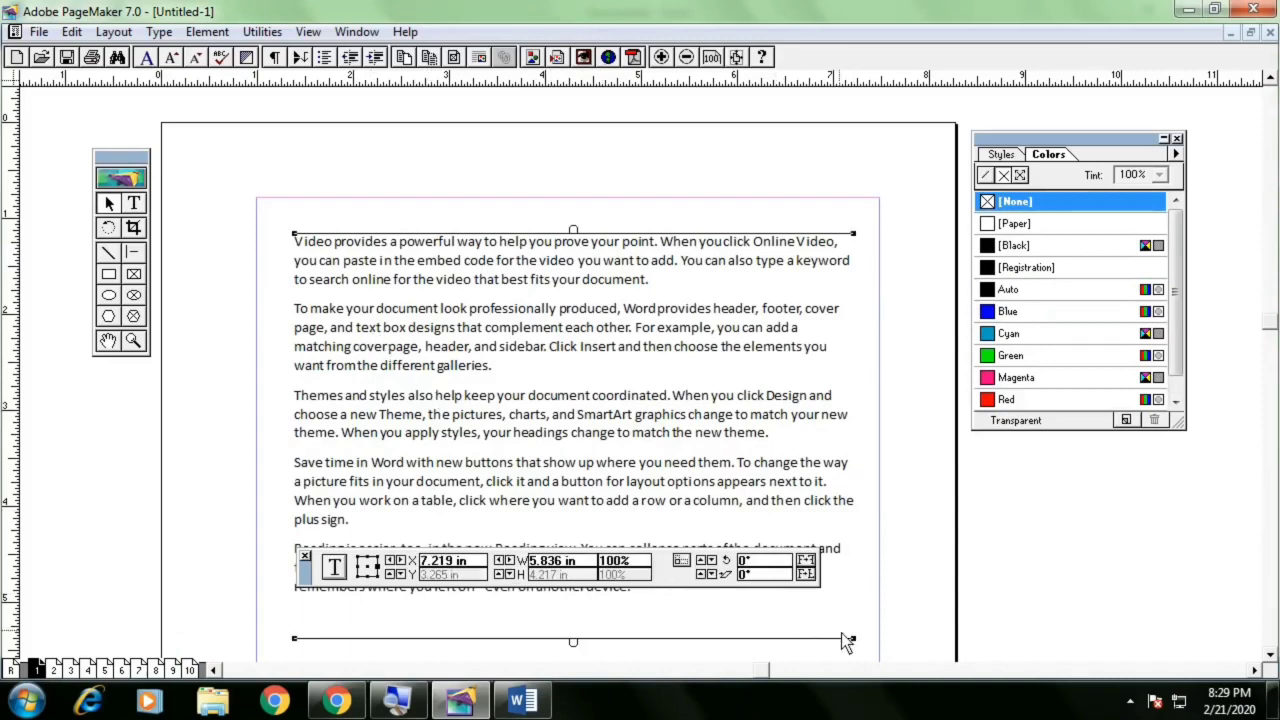
left_click_drag(858, 648, 838, 428)
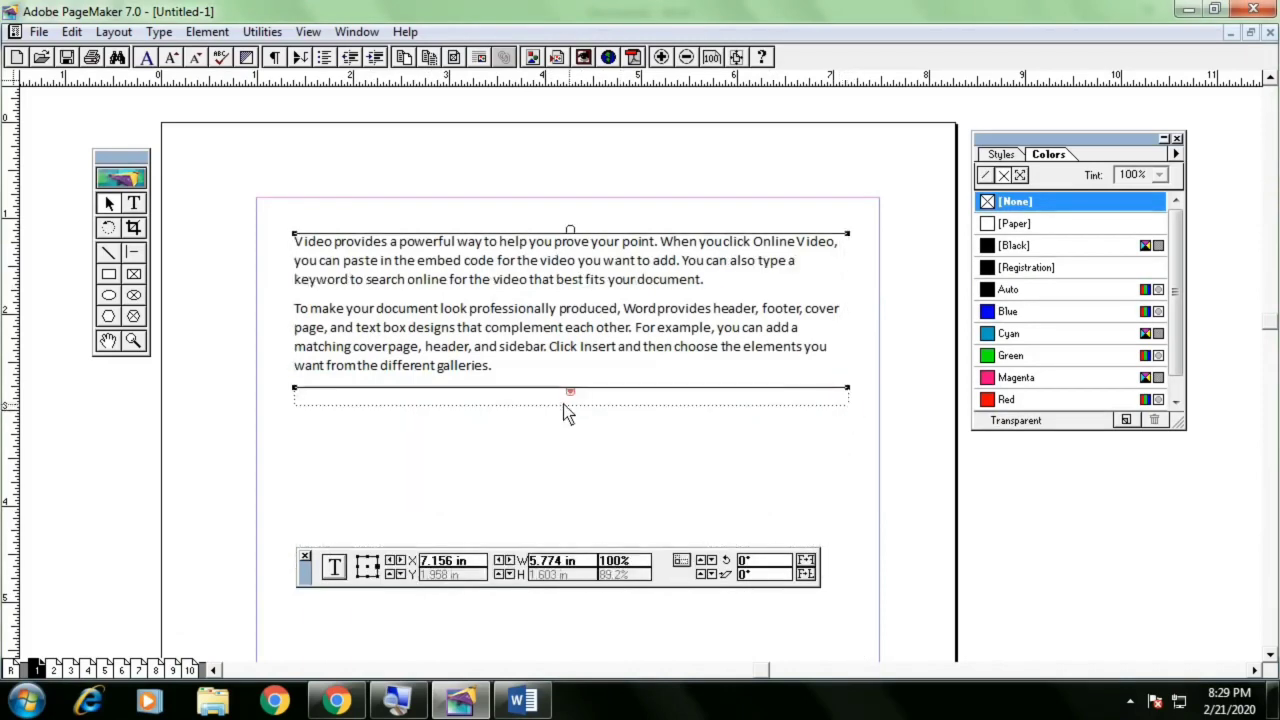
left_click_drag(490, 264, 483, 246)
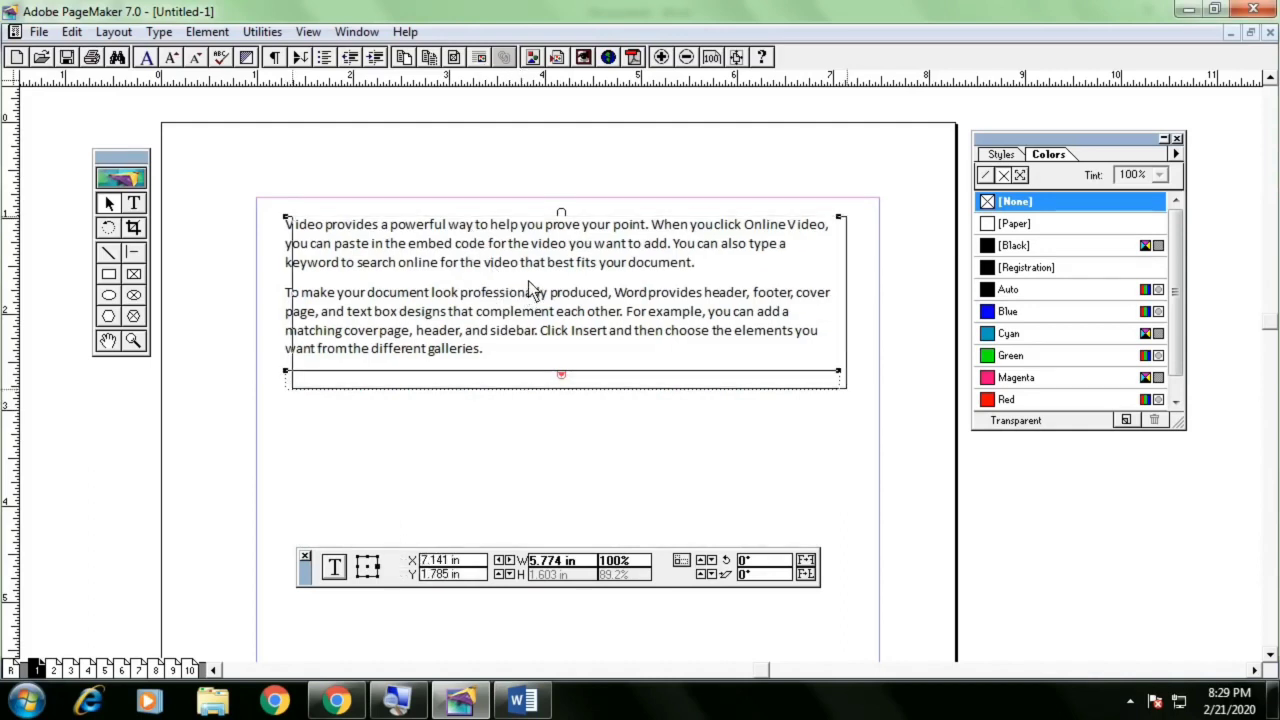
Flow the overflow text into a new text block drawn below the first one
left_click(566, 392)
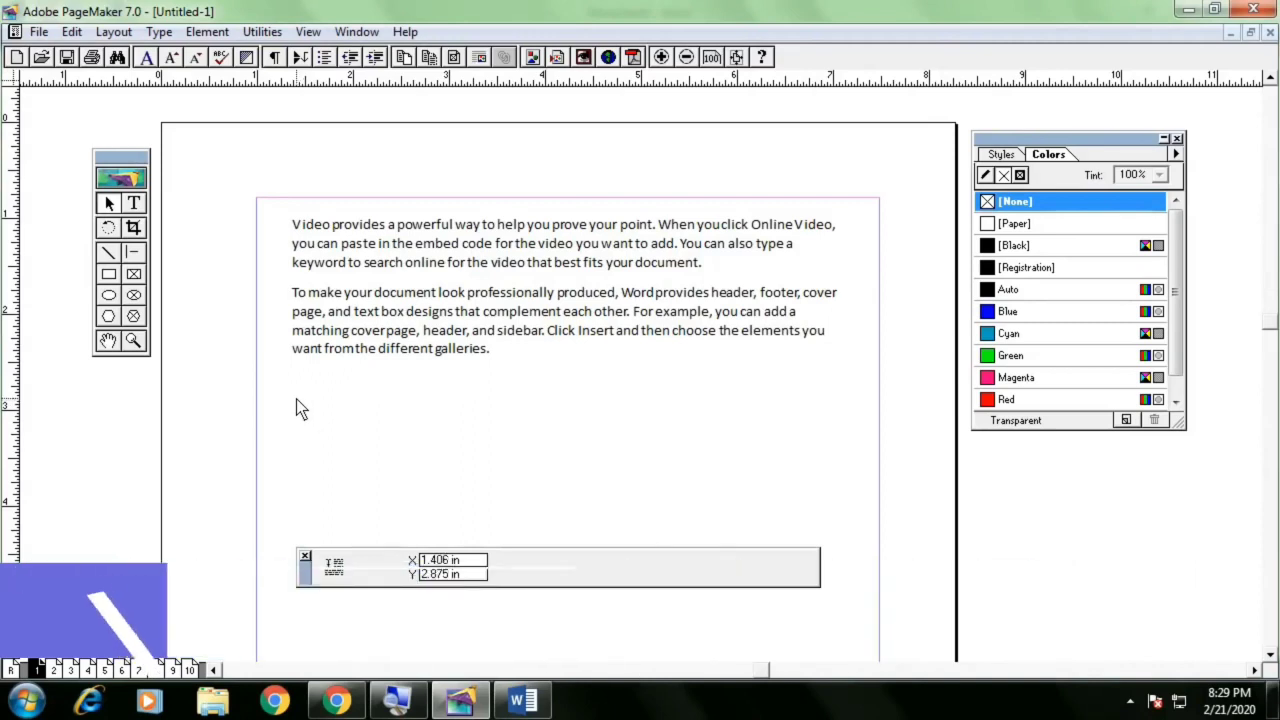
left_click_drag(304, 401, 851, 546)
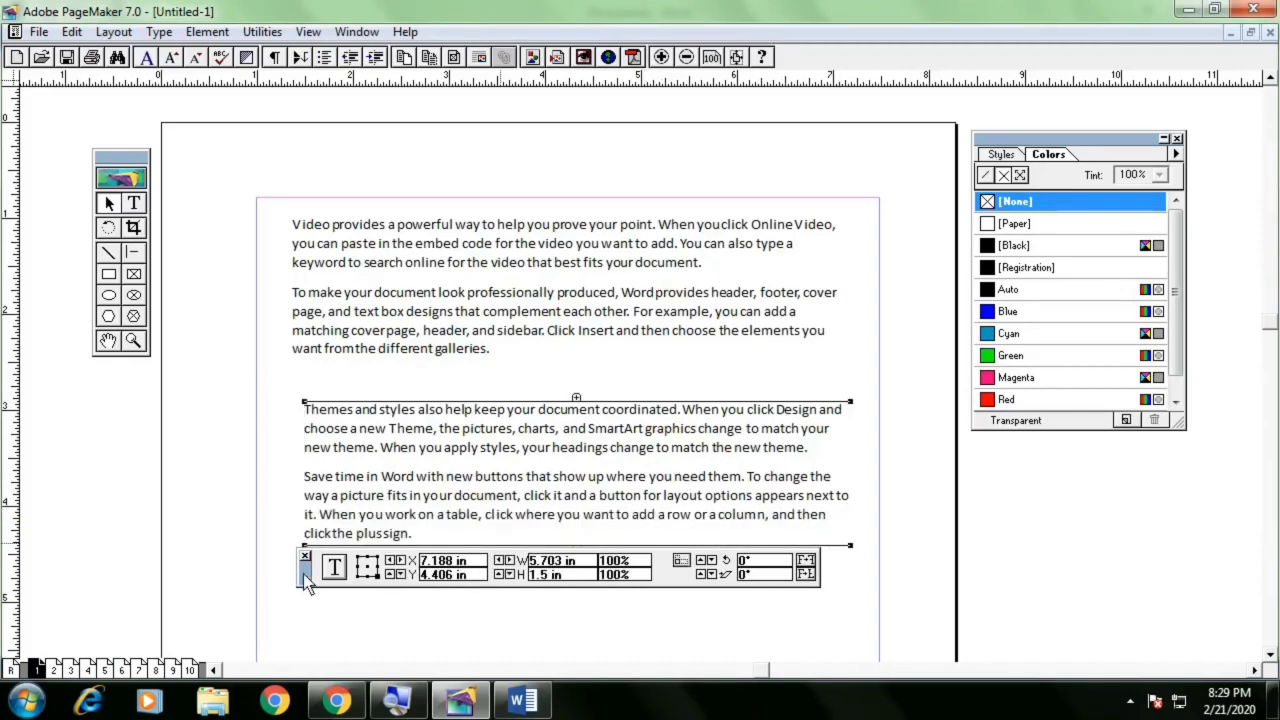
Flow the remaining text into a third text block placed below the second
left_click_drag(303, 574, 303, 619)
left_click(576, 552)
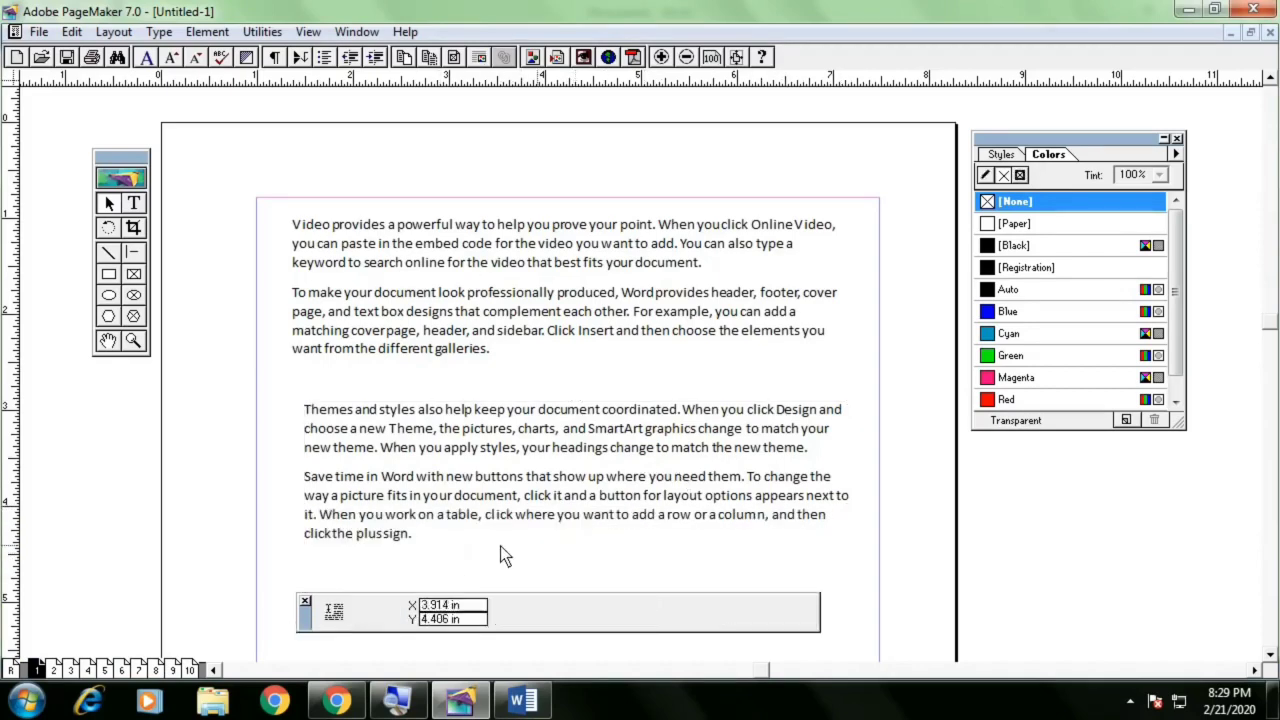
left_click_drag(312, 567, 855, 633)
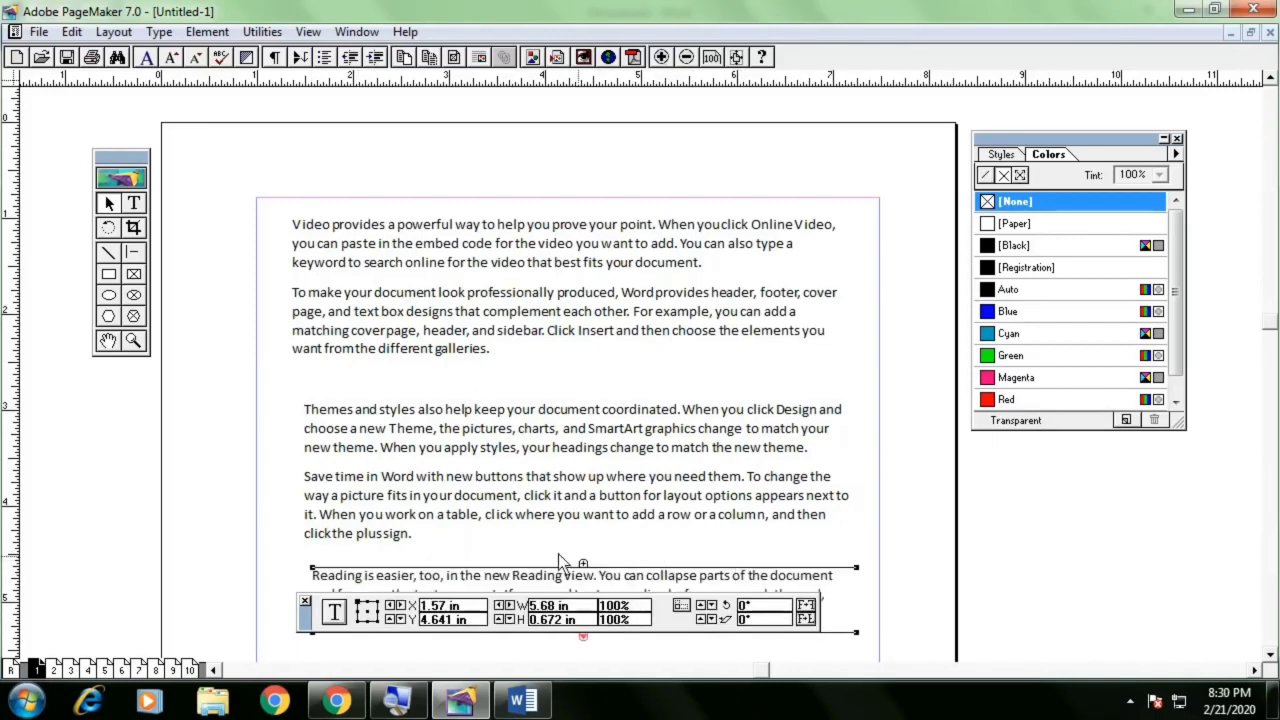
Lengthen the third text block and move the second and third blocks up the page
scroll(351, 552, "down", 3)
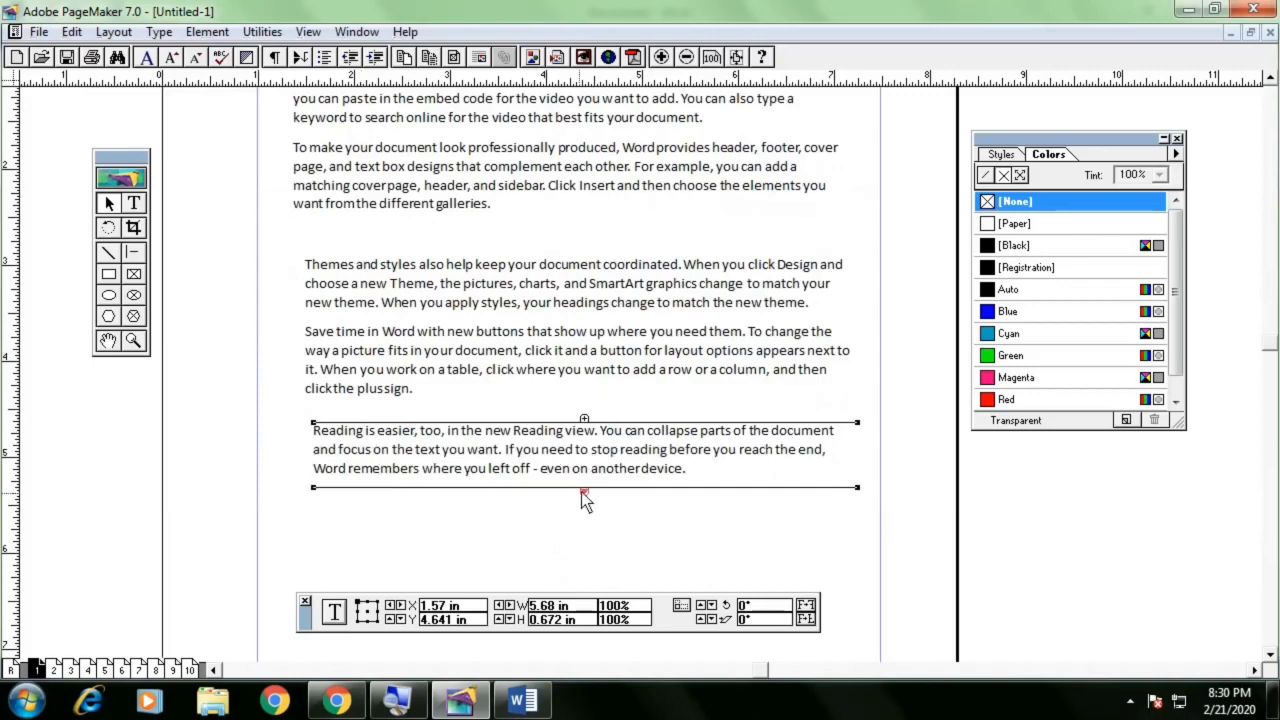
left_click_drag(858, 489, 856, 519)
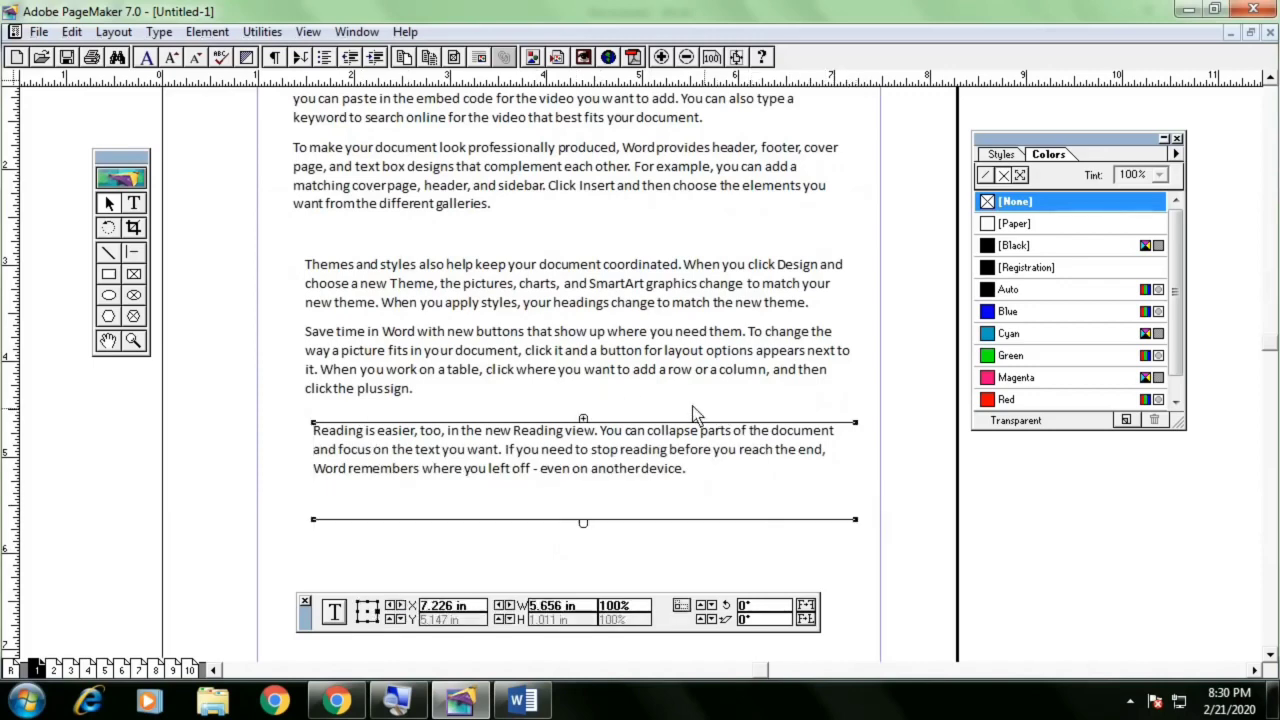
scroll(497, 370, "up", 1)
left_click(502, 398)
left_click_drag(515, 390, 516, 363)
left_click(515, 521)
left_click_drag(517, 530, 509, 499)
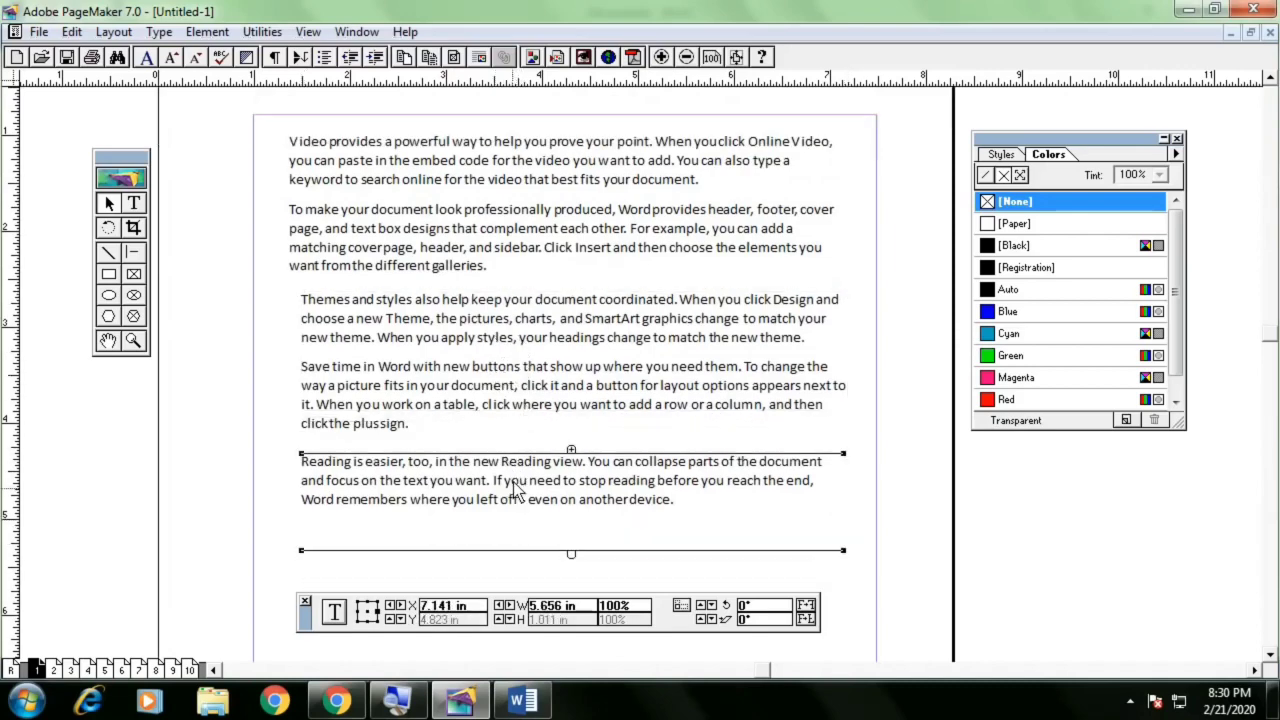
Shorten the second and third text blocks so text reflows, and thread the overflow into a fourth block below them
left_click(600, 388)
left_click_drag(852, 438, 847, 400)
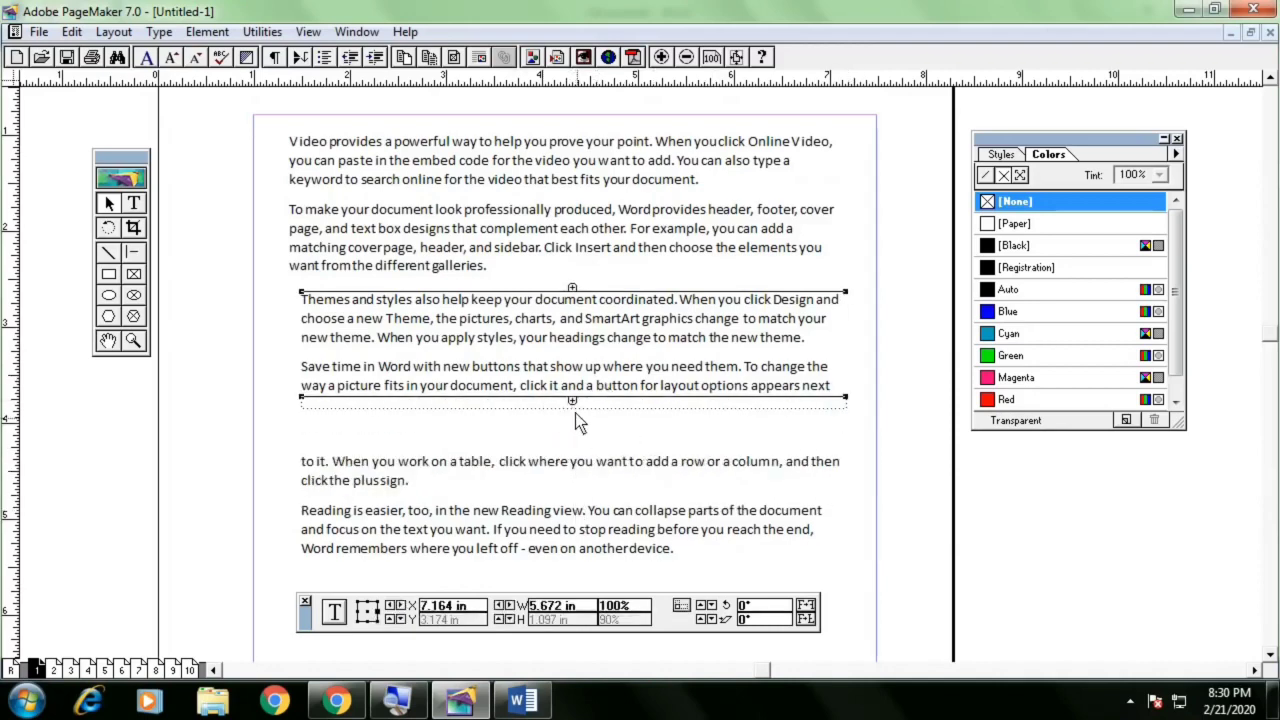
left_click_drag(846, 400, 844, 359)
left_click(575, 500)
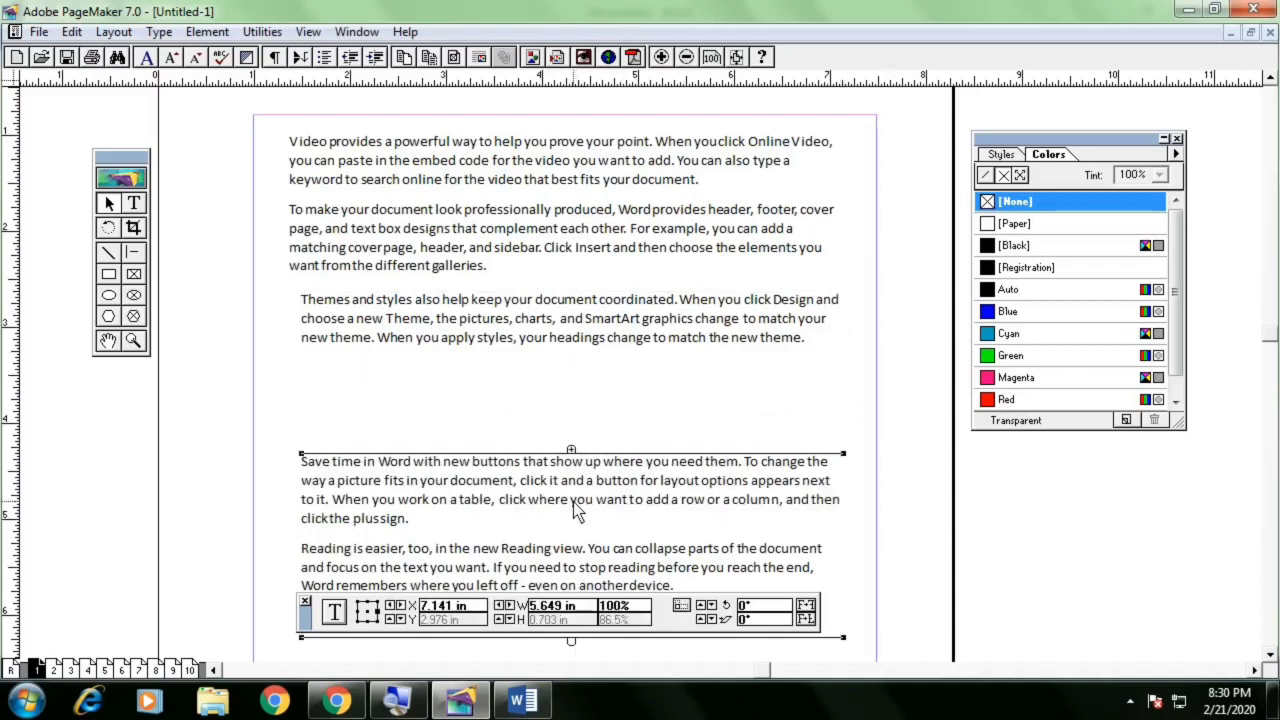
left_click_drag(579, 491, 580, 429)
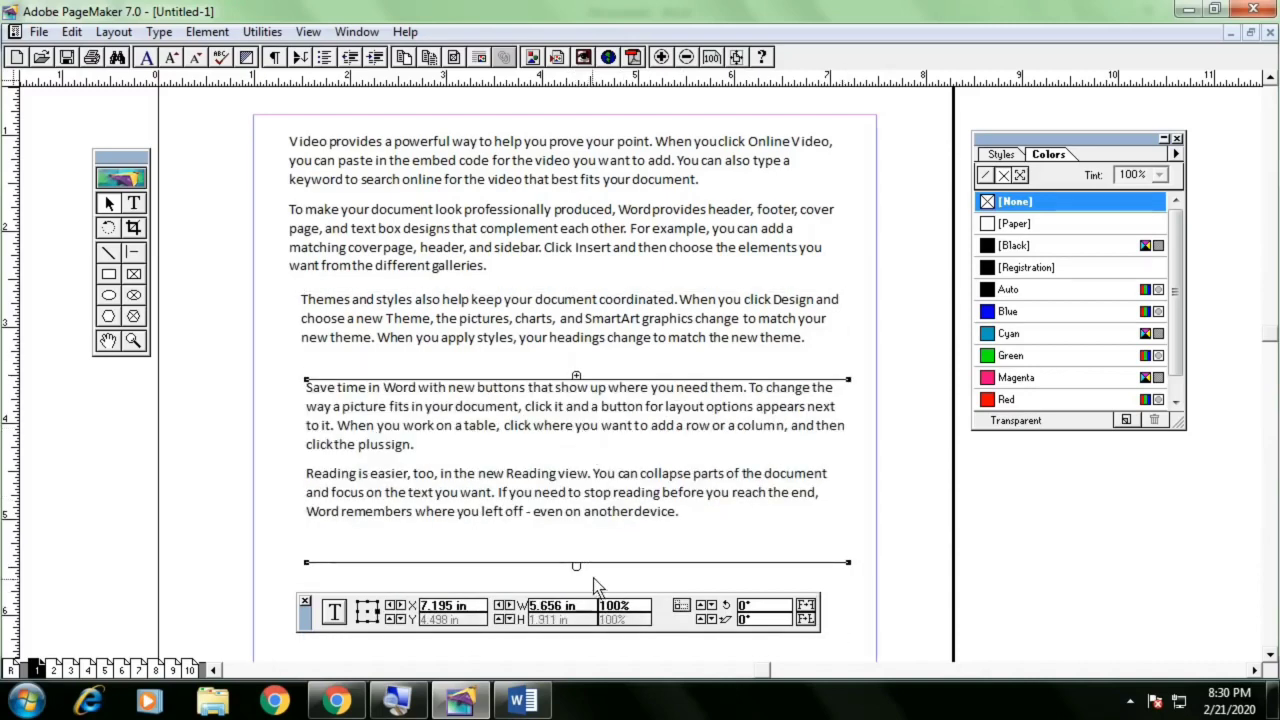
mouse_move(738, 506)
left_mouse_down()
mouse_move(718, 464)
mouse_move(745, 511)
left_mouse_up()
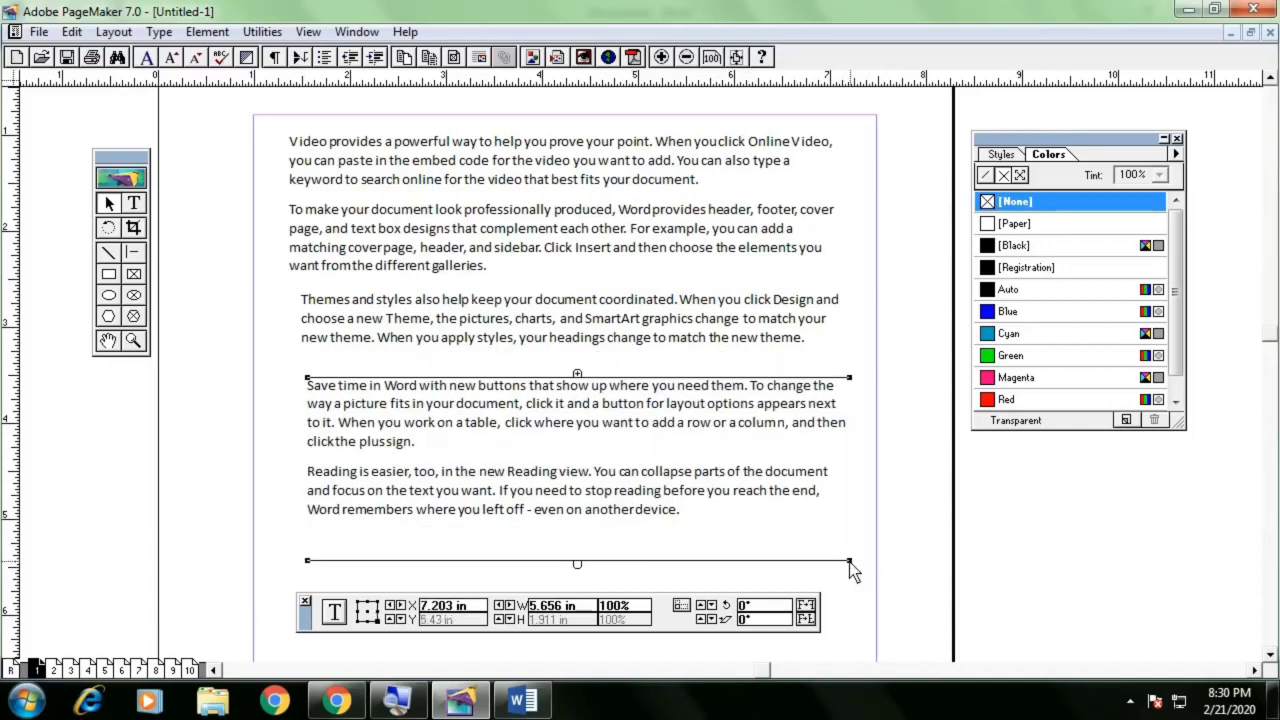
left_click_drag(850, 561, 836, 497)
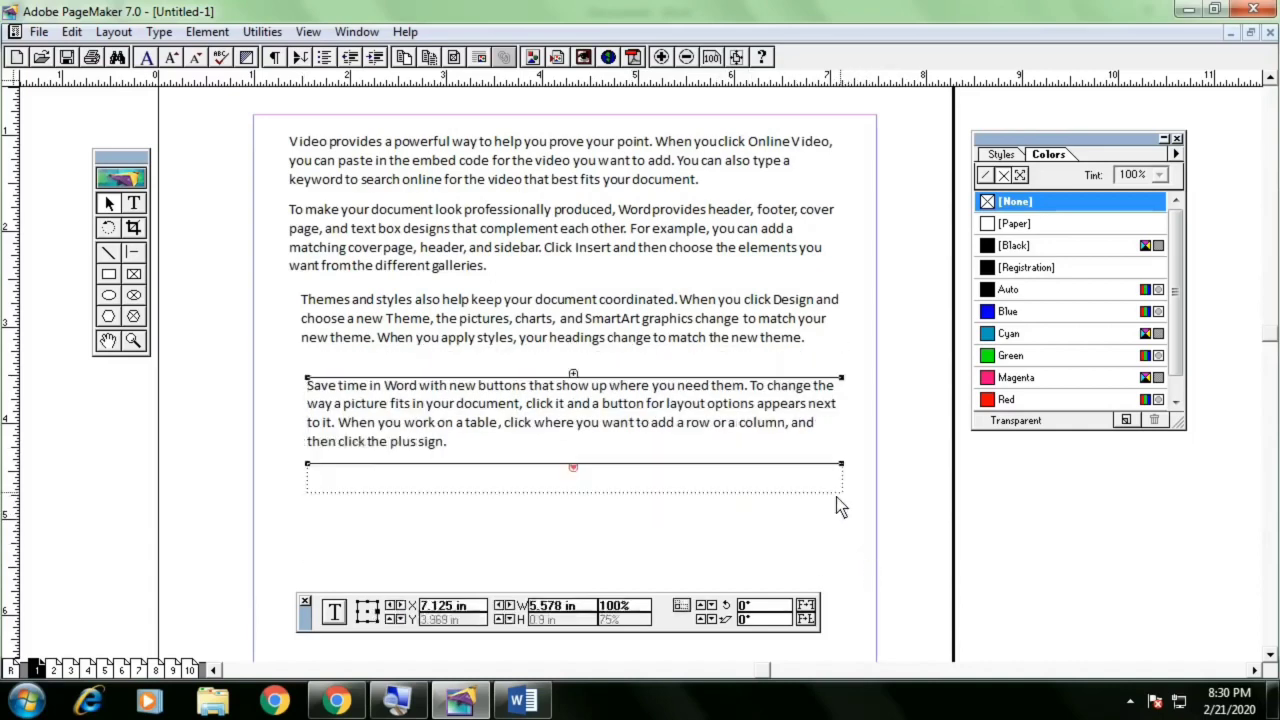
left_click(574, 468)
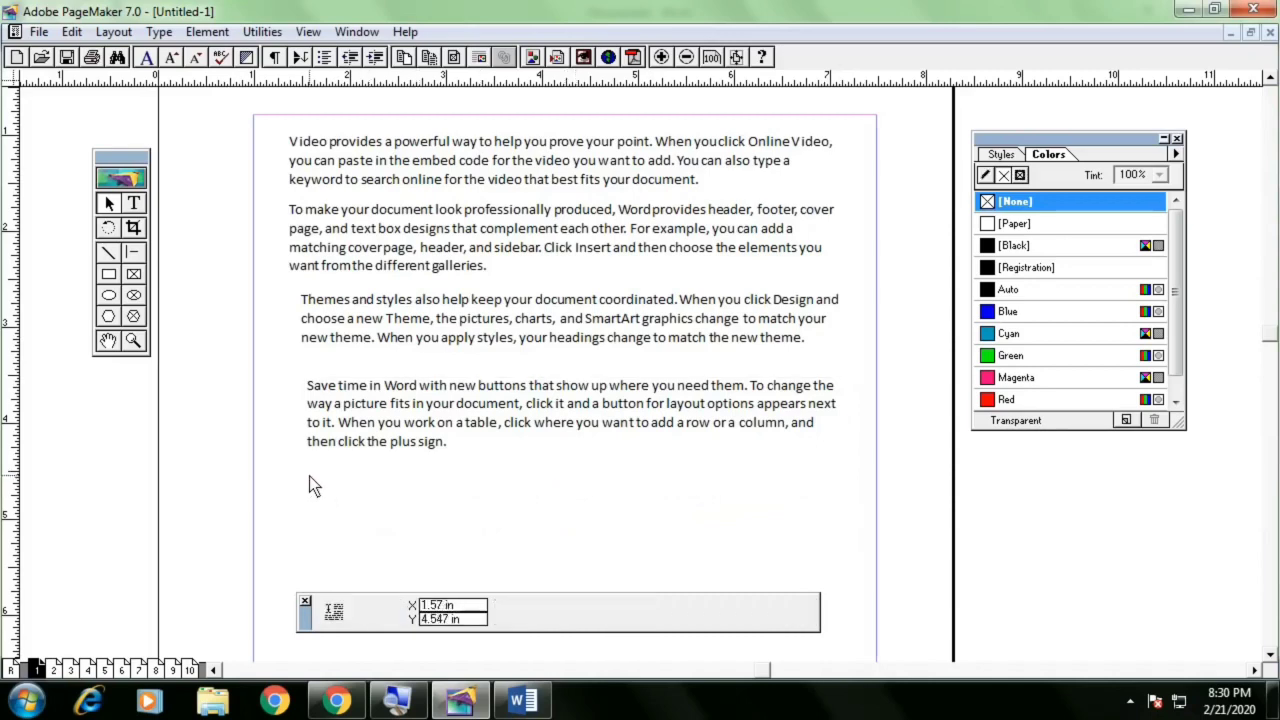
left_click_drag(309, 476, 841, 542)
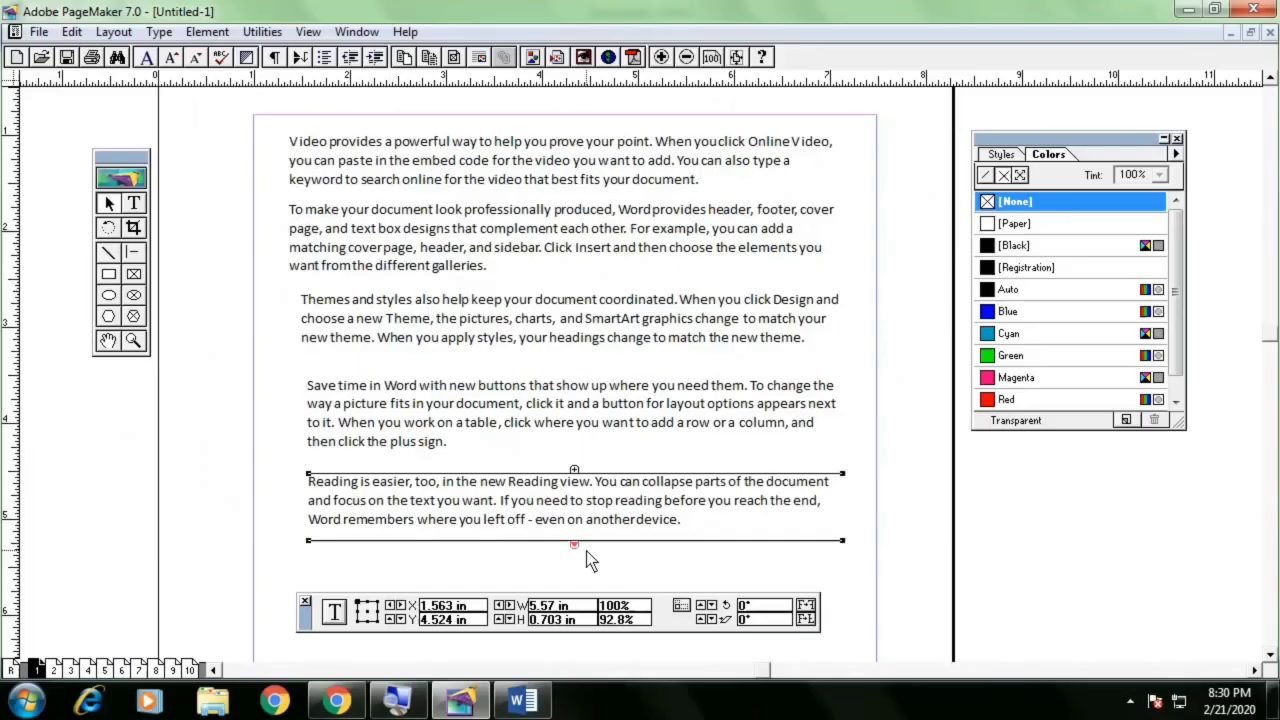
Delete all the threaded text blocks below the top one
key("Delete")
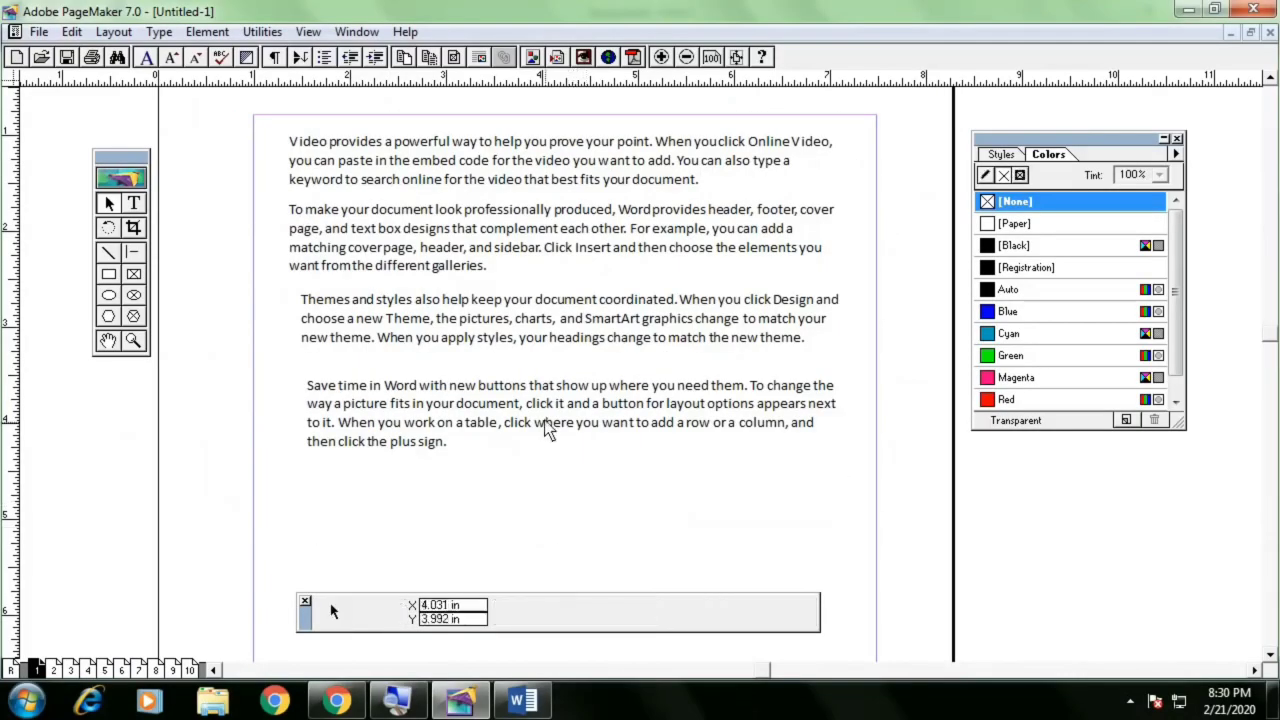
left_click(541, 408)
key("Delete")
left_click(470, 330)
key("Delete")
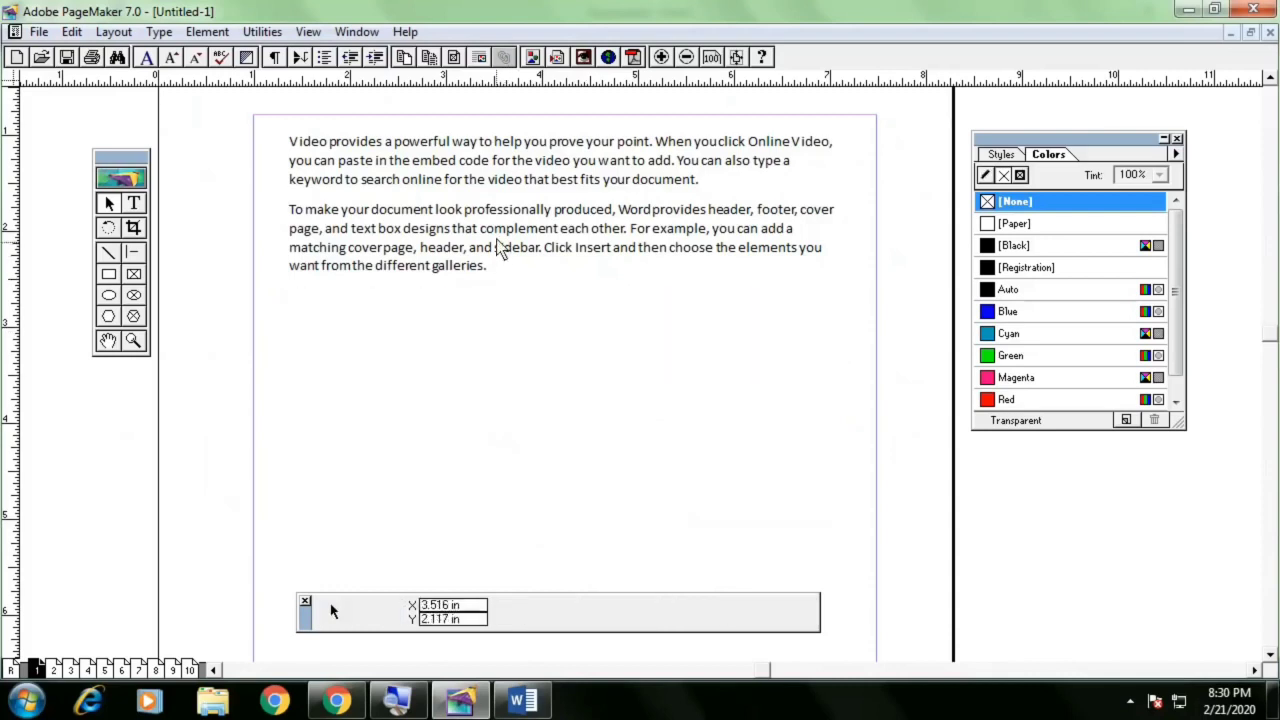
left_click(505, 250)
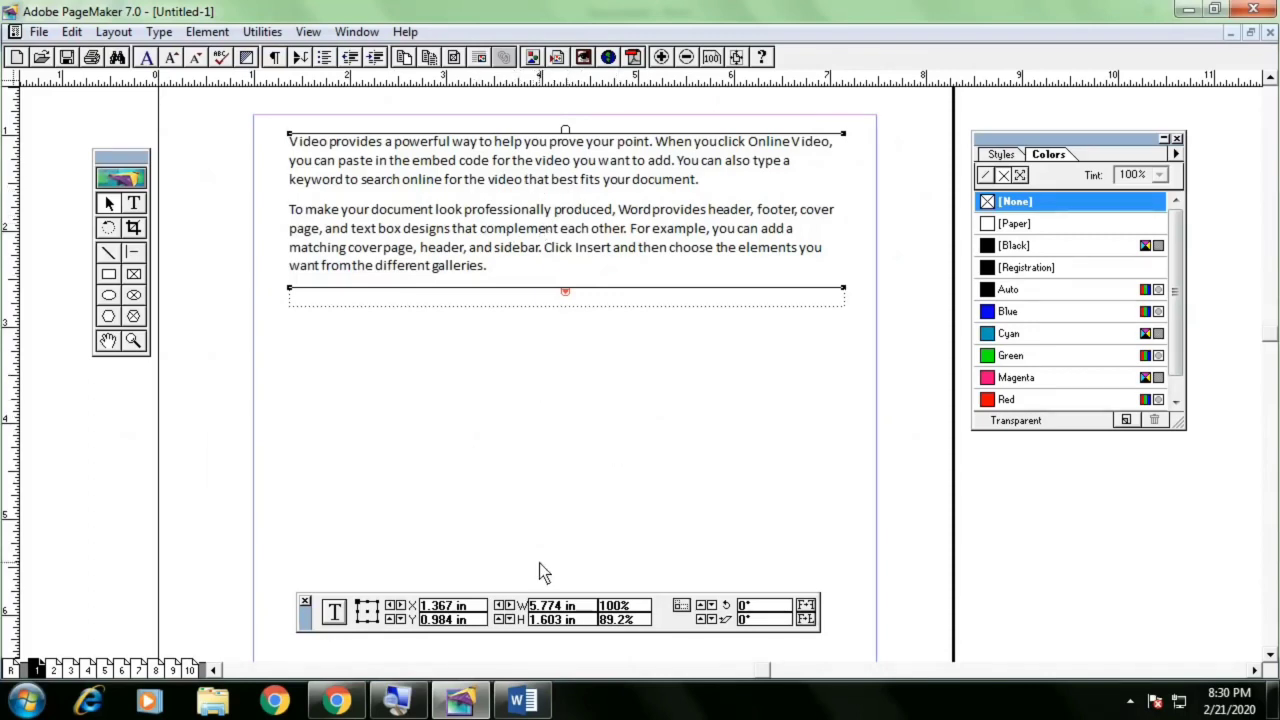
left_click_drag(852, 287, 834, 512)
key("ctrl+z")
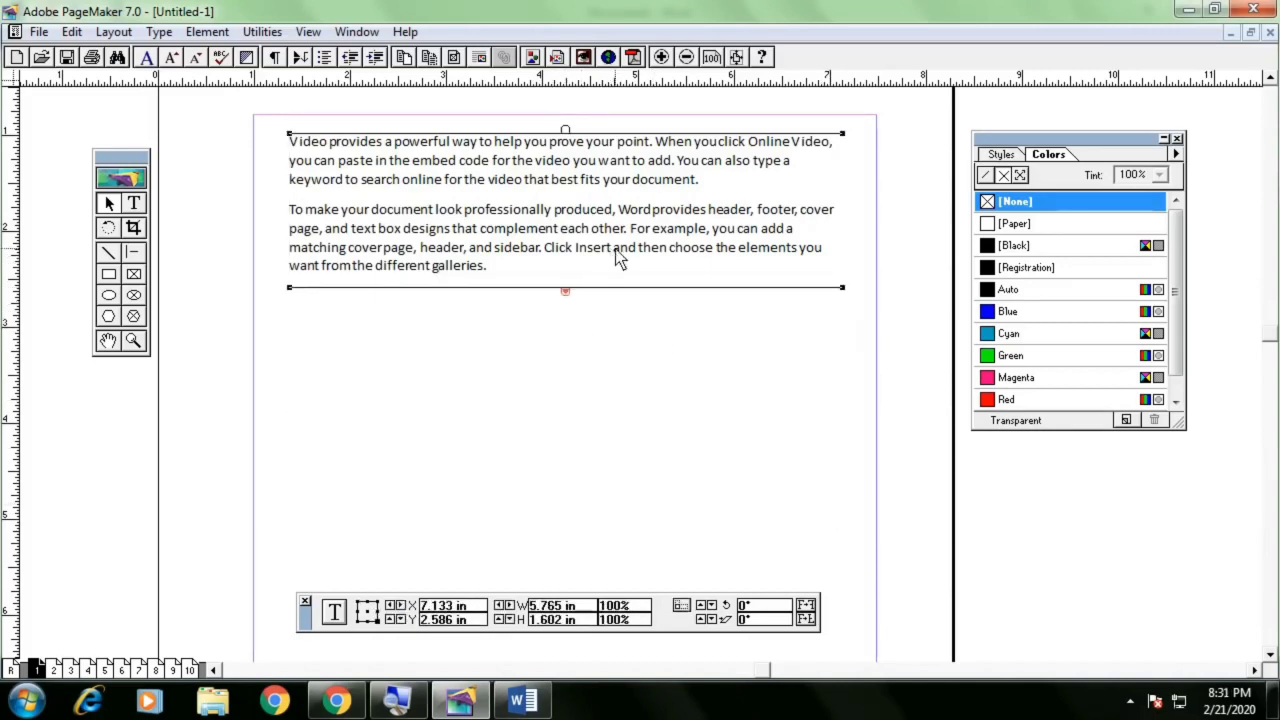
Delete the remaining text block, then draw a new text block at the top of the page and paste the sample text into it
key("Delete")
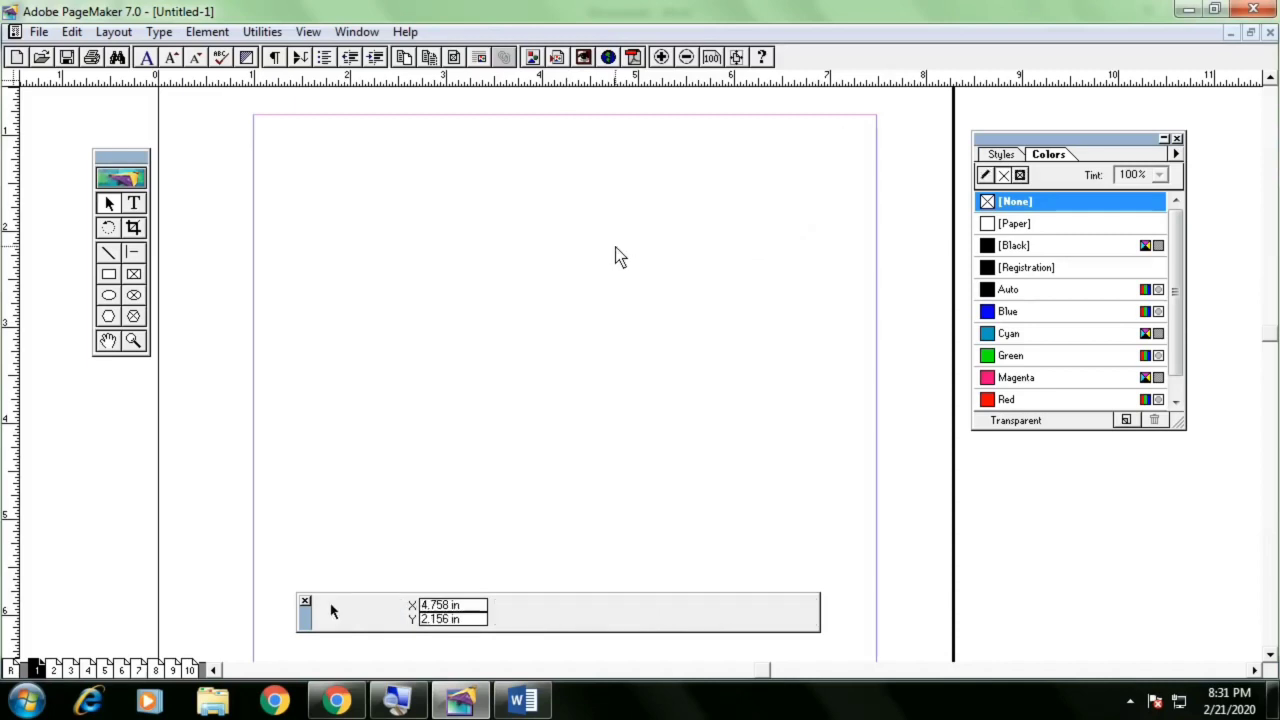
left_click(133, 203)
left_click_drag(294, 152, 857, 240)
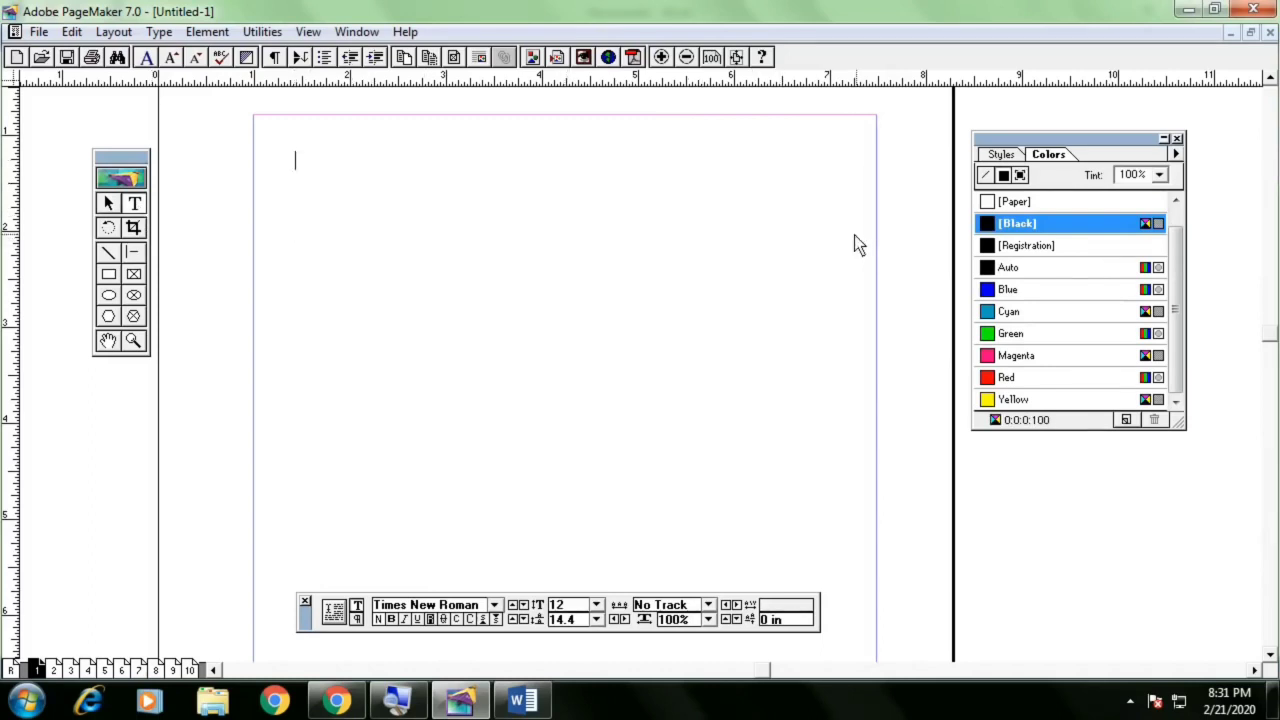
type("Video provides a powerful way to help you prove your point. When you click Online Video, you can paste in the embed code for the video you want to add. You can also type a keyword to search online for the video that best fits your document. To make your document look professionally produced, Word provides header, footer, cover page, and text box designs that complement each other. For example, you can add a matching cover page, header, and sidebar. Click Insert and then choose the elements you want from the different galleries. Themes and styles also help keep your document coordinated. When you click Design and choose a new Theme, the pictures, charts, and SmartArt graphics change to match your new theme. When you apply styles, your headings change to match the new theme. Save time in Word with new buttons that show up where you need them. To change the way a picture fits in your document, click it and a button for layout options appears next to it. When you work on a table, click where you want to add a row or a column, and then click the plus sign. Reading is easier, too, in the new Reading view. You can collapse parts of the document and focus on the text you want. If you need to stop reading before you reach the end, Word remembers where you left off - even on another device.")
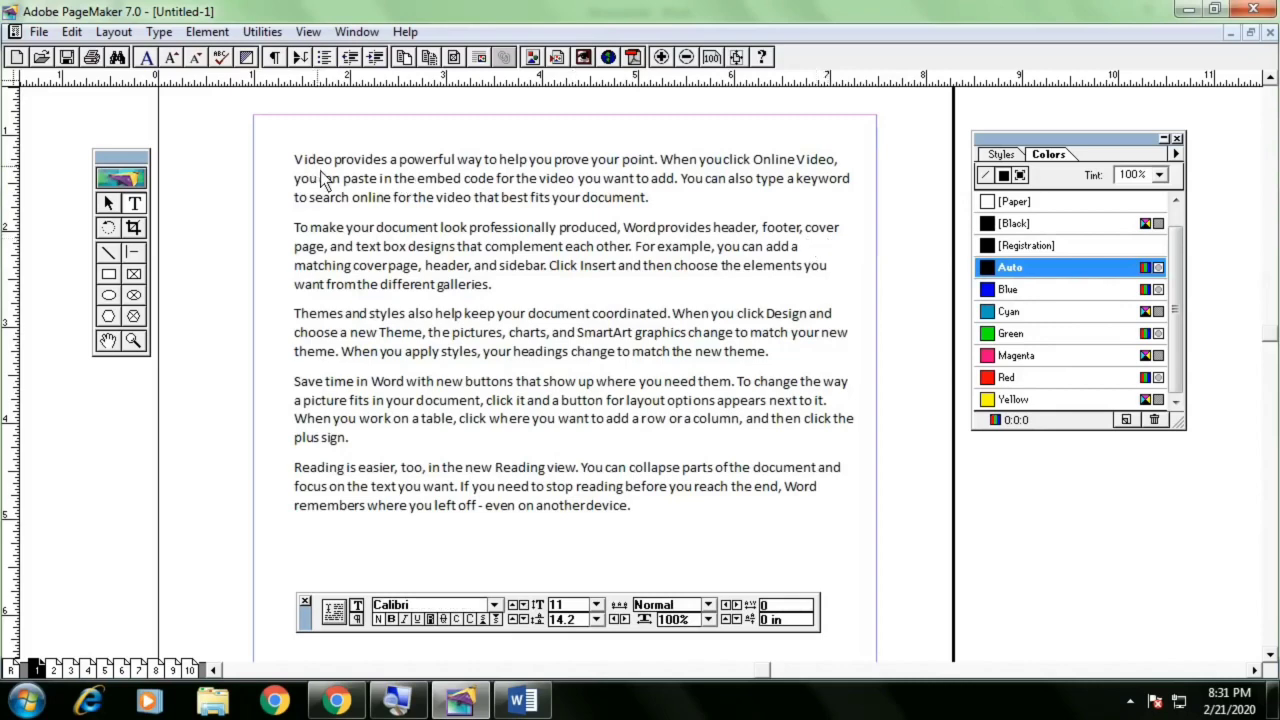
Add a CHAPTER1 heading line above the pasted text and make it bold
key("Return")
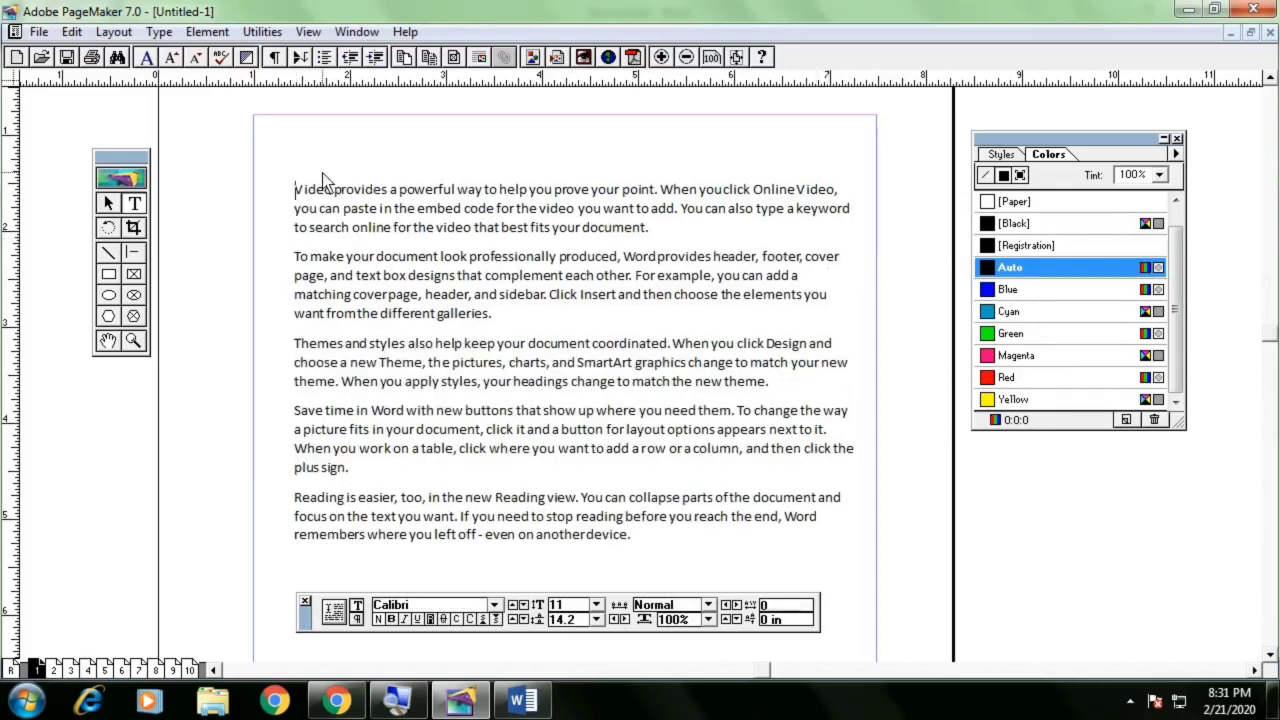
type("CHAPTER1")
left_click_drag(373, 161, 287, 165)
left_click_drag(308, 622, 266, 126)
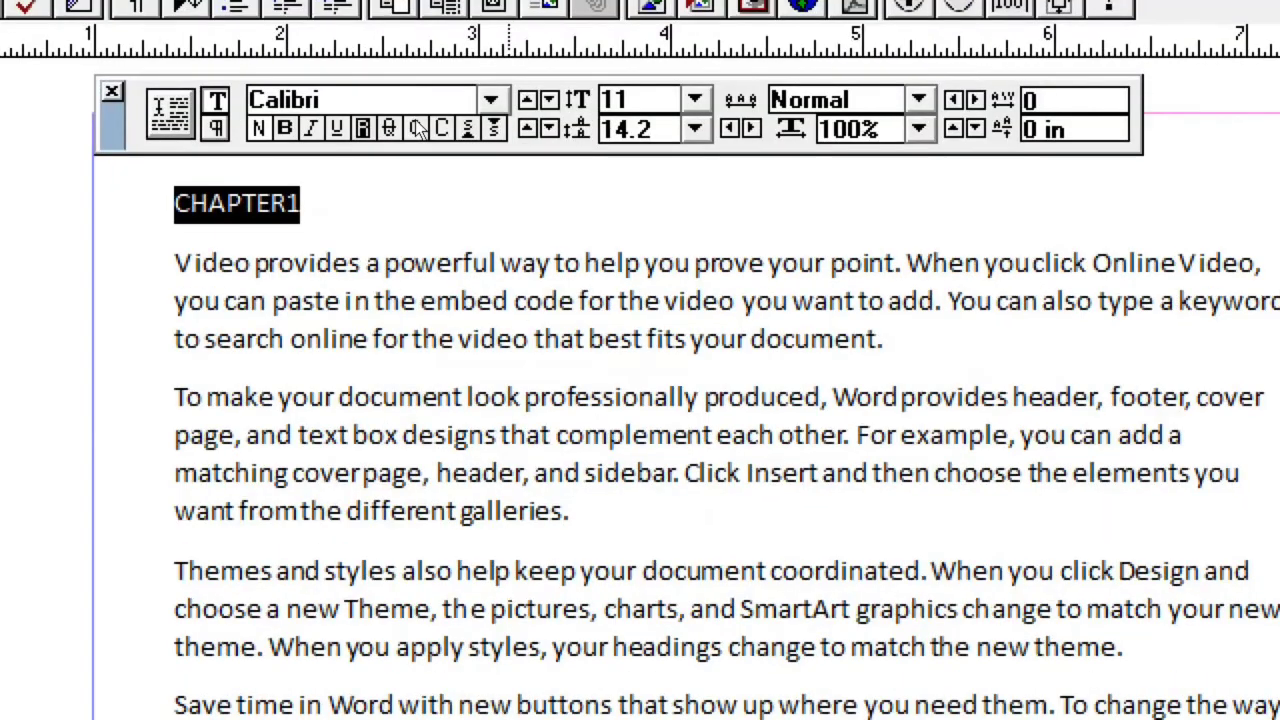
key("ctrl+shift+b")
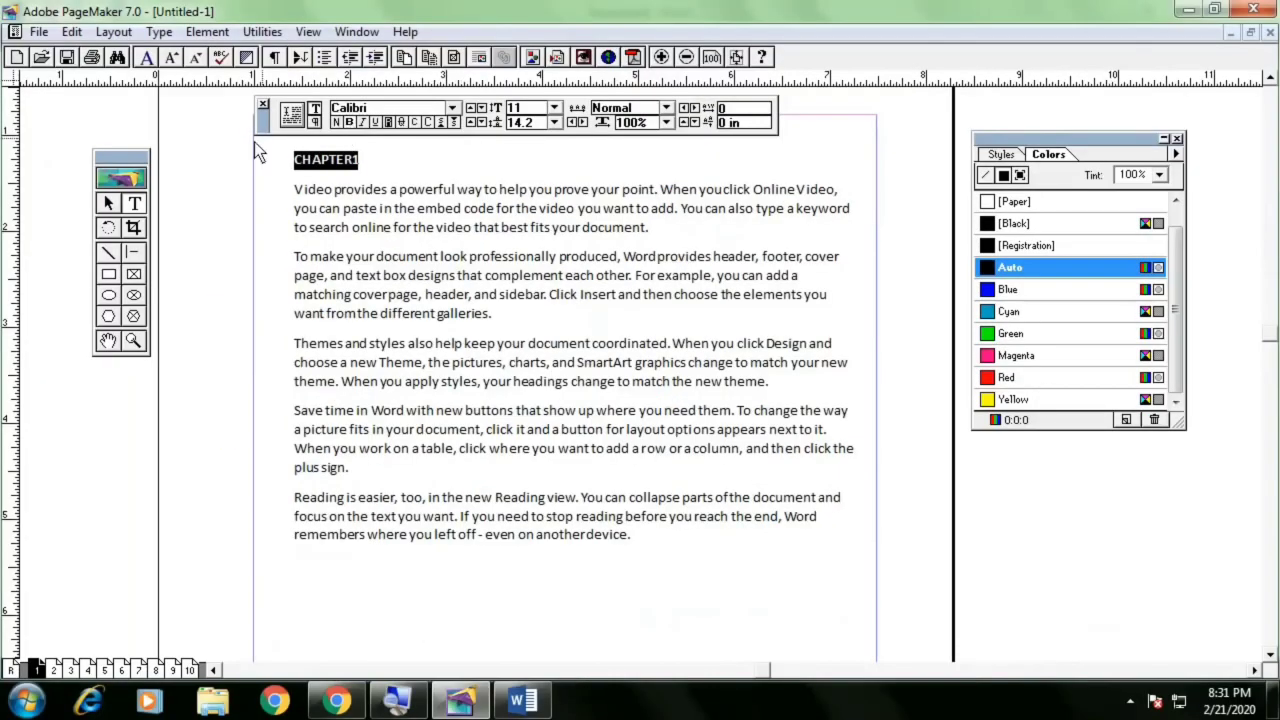
left_click(110, 205)
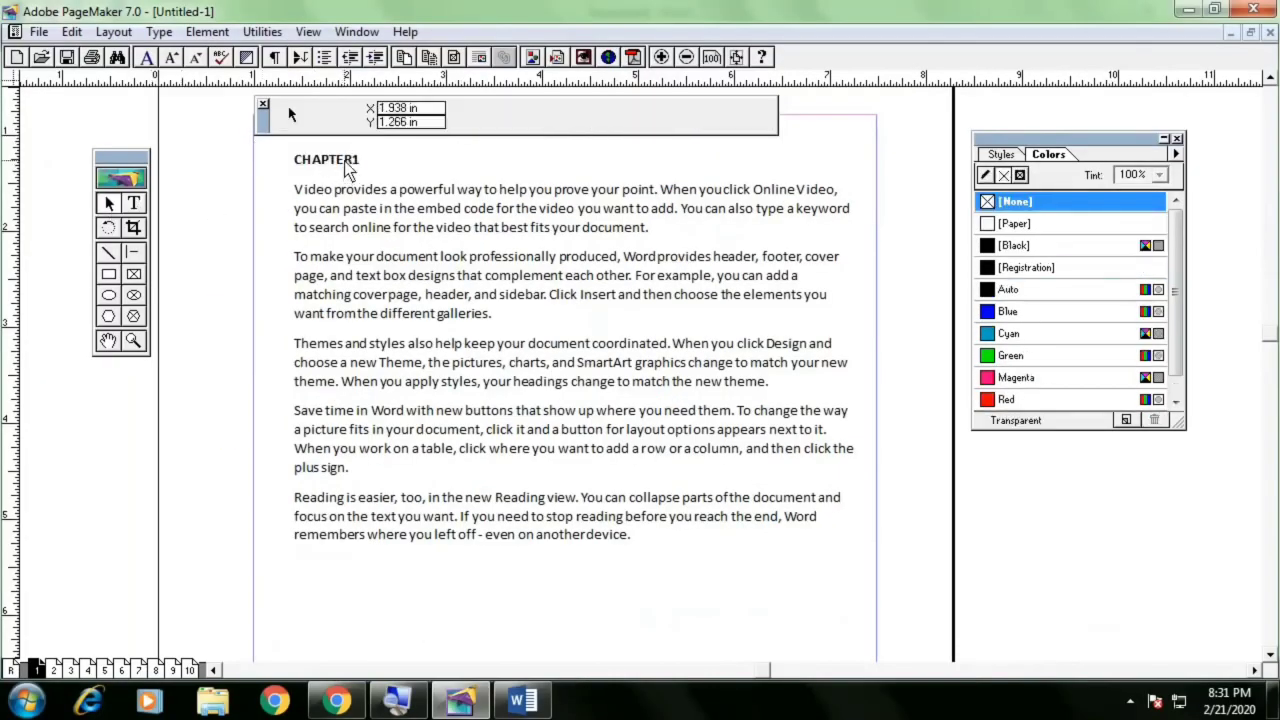
Underline the CHAPTER1 heading and set its font size to 24
left_click(133, 203)
left_click_drag(368, 166, 282, 165)
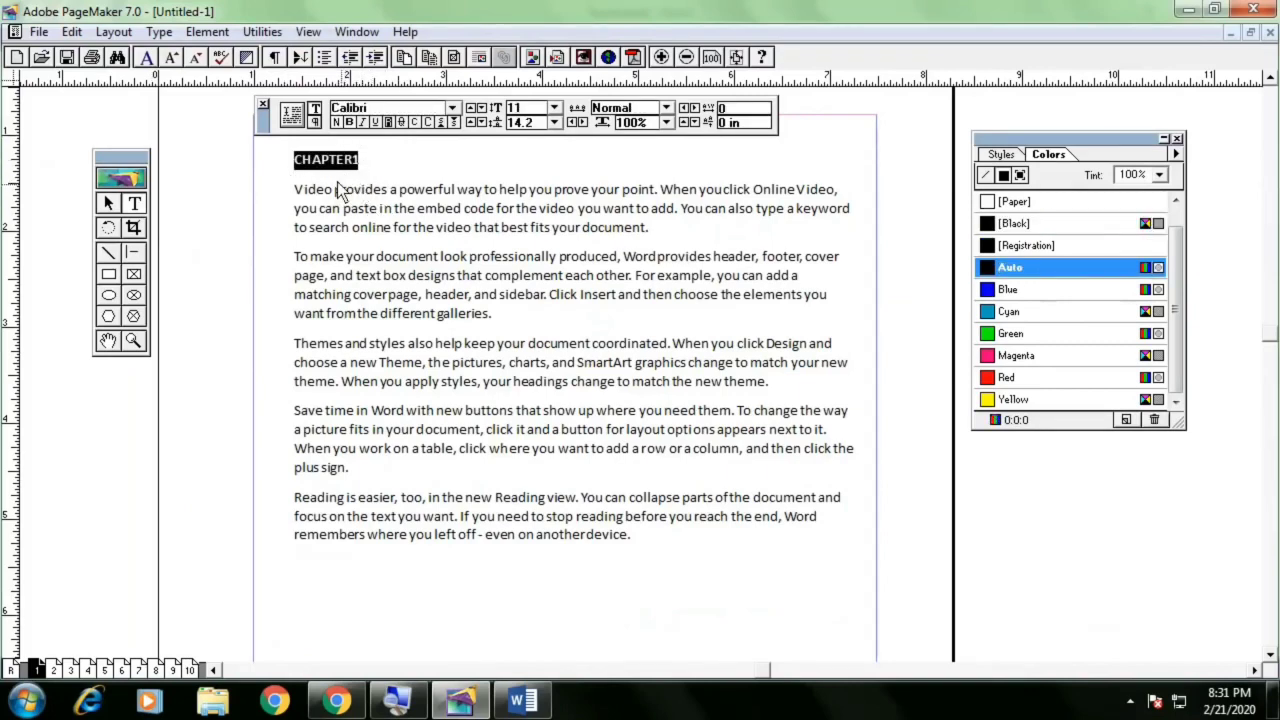
left_click(376, 125)
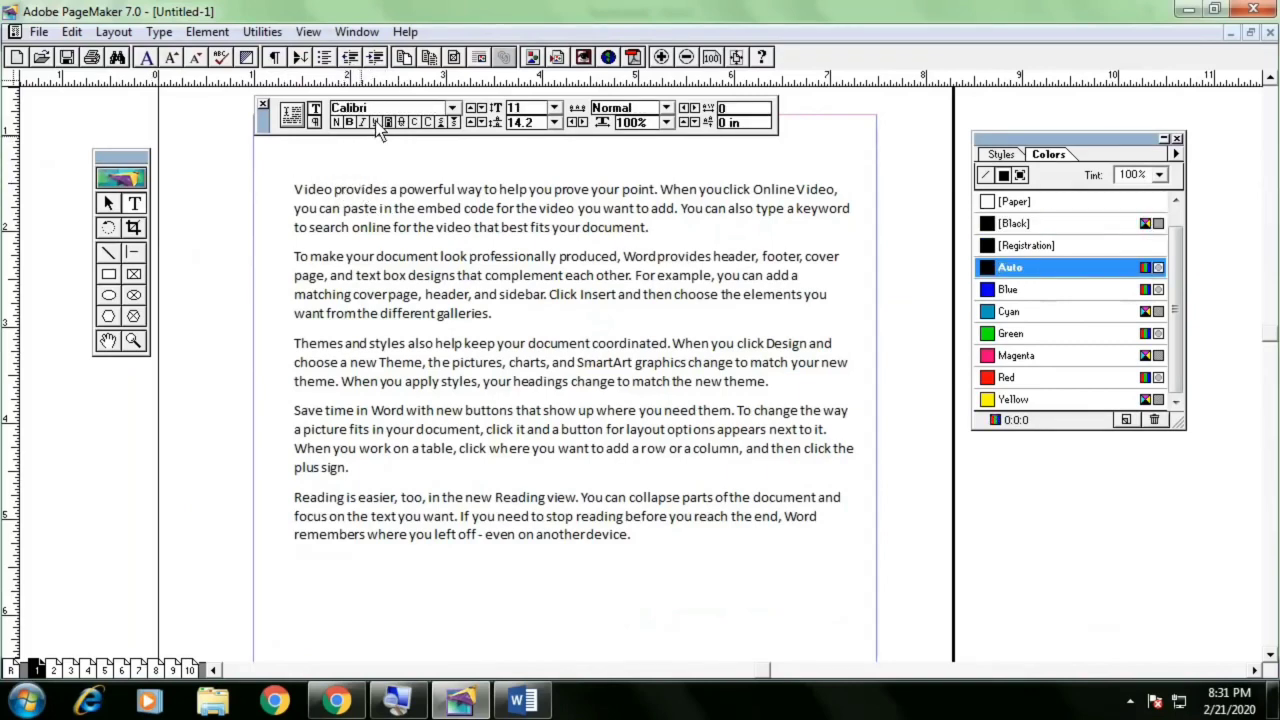
left_click(553, 107)
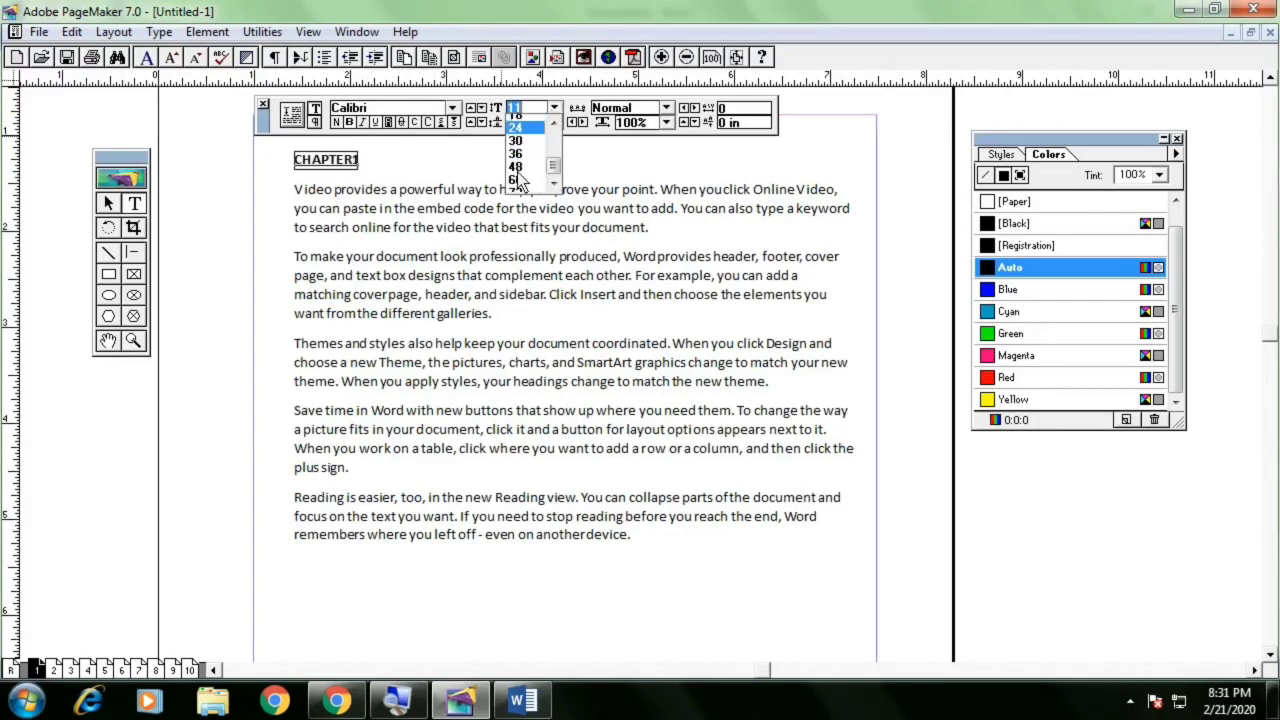
left_click(517, 172)
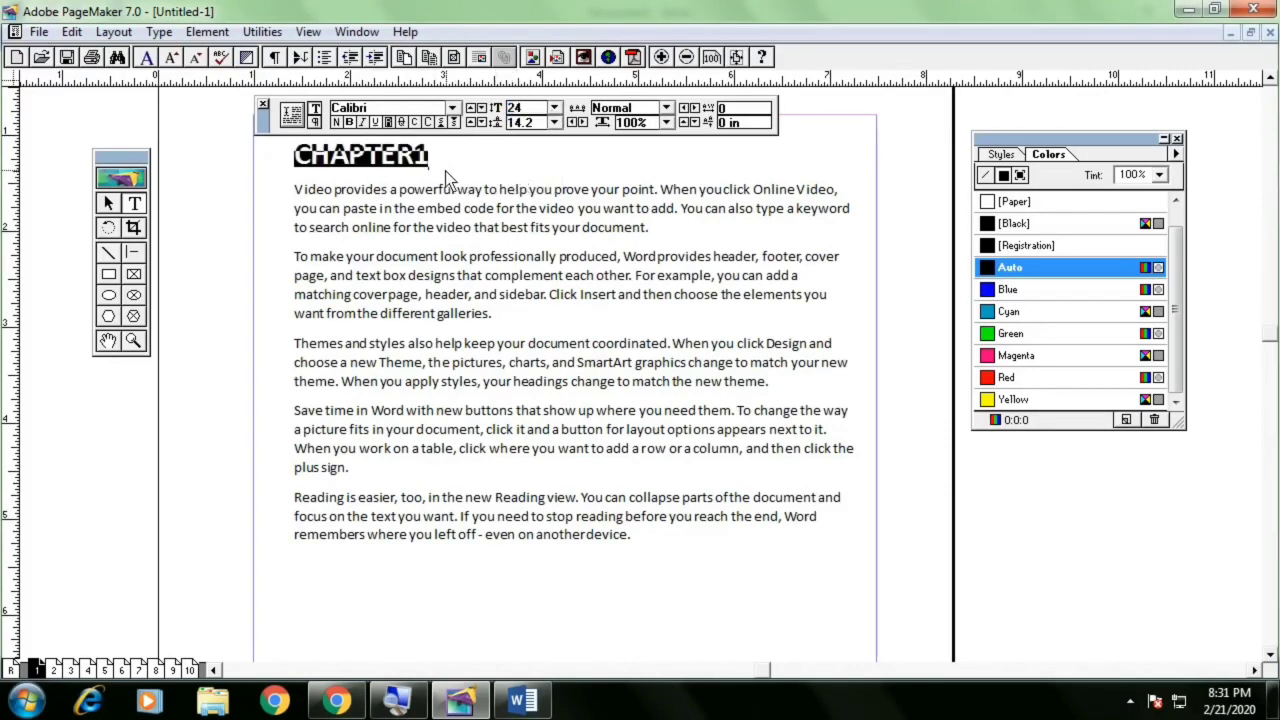
Set the heading's font to Pristina
left_click_drag(430, 160, 287, 165)
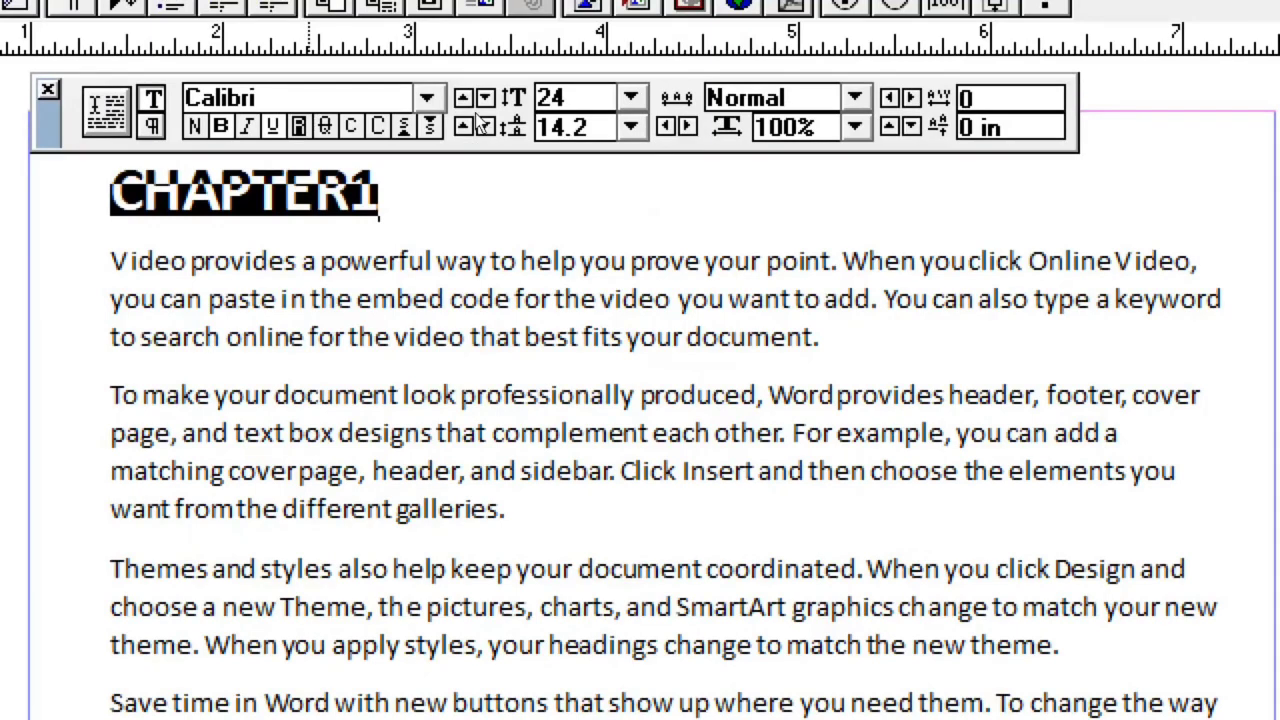
left_click(427, 97)
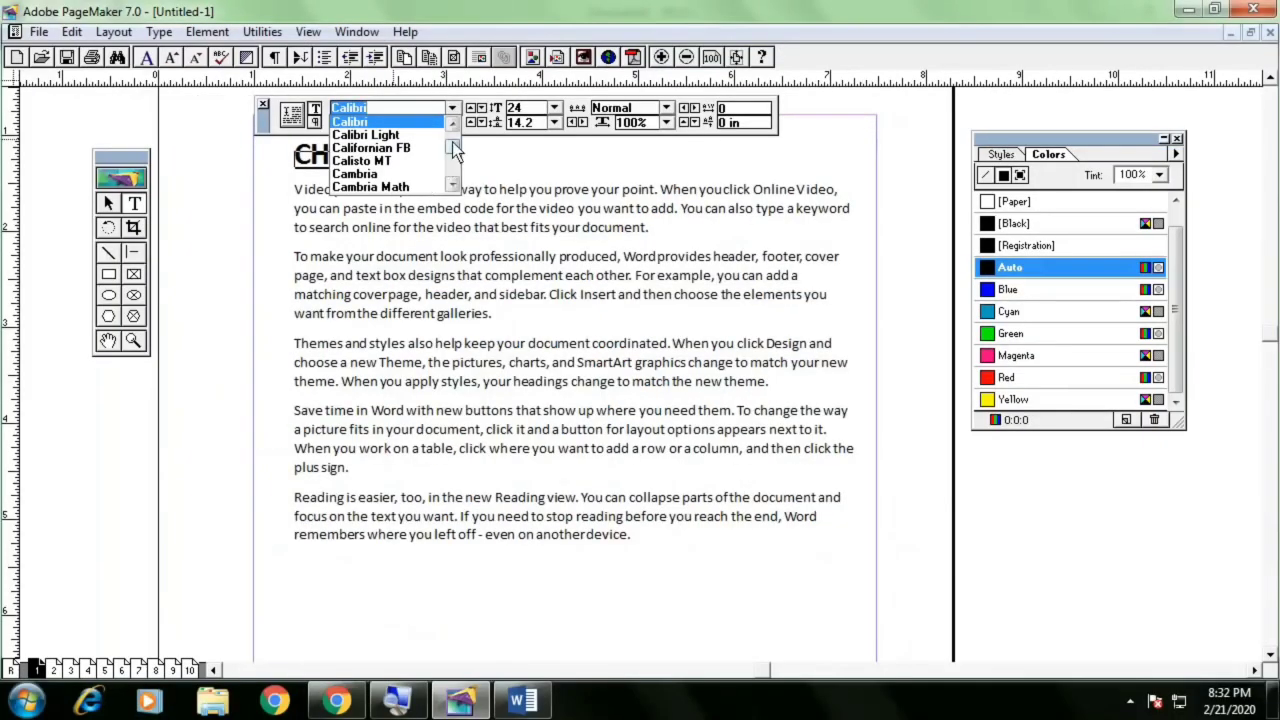
left_click_drag(455, 148, 455, 168)
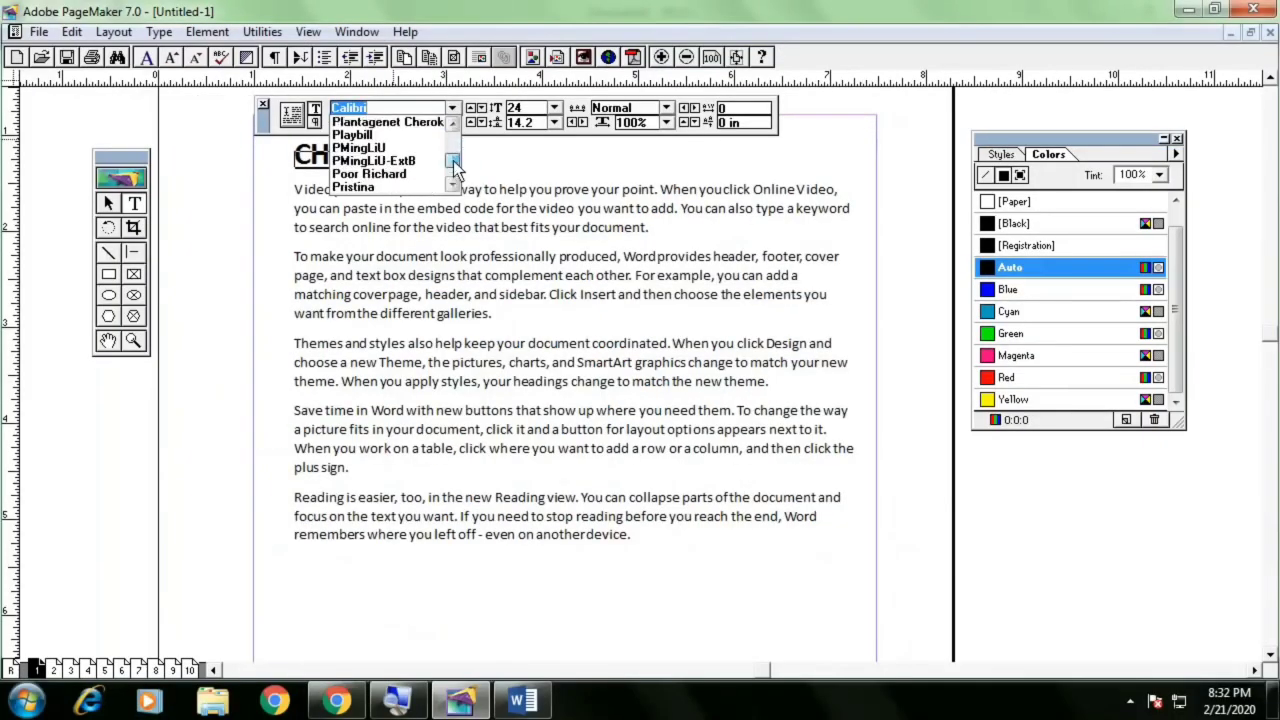
left_click(400, 187)
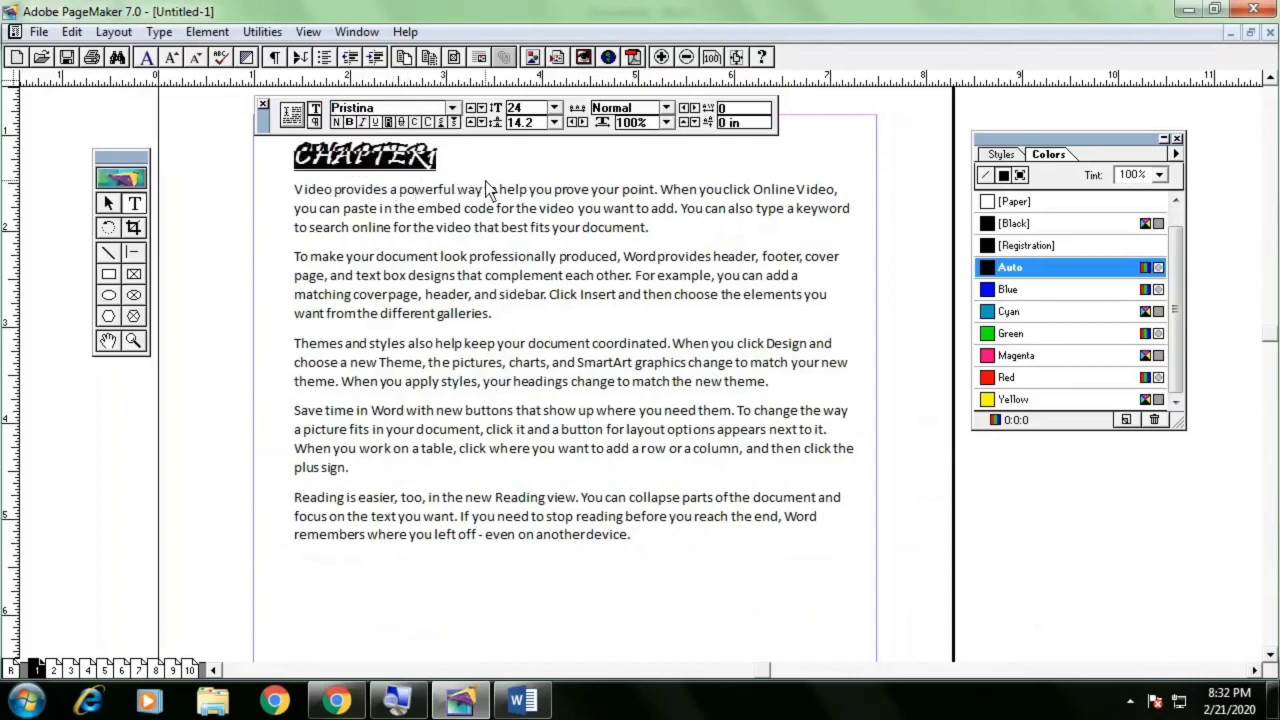
Change the heading's font to Lucida Bright
left_click(452, 108)
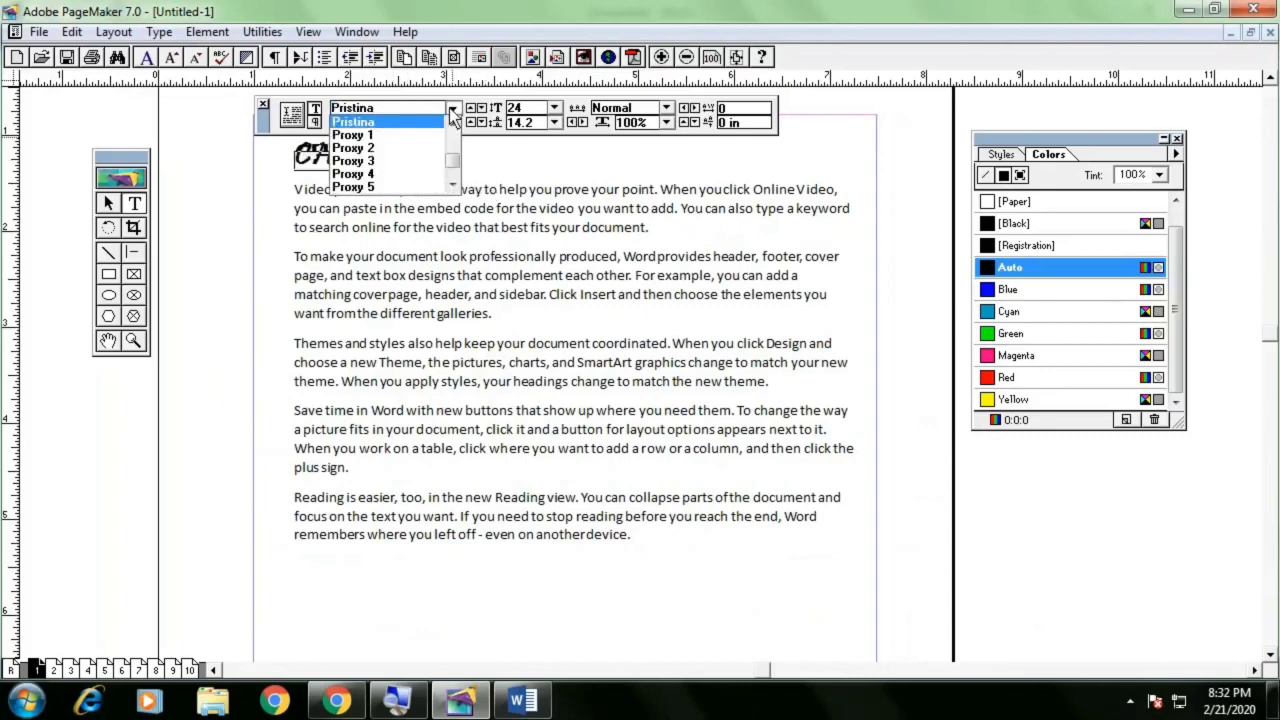
left_click_drag(452, 161, 290, 150)
left_click(430, 160)
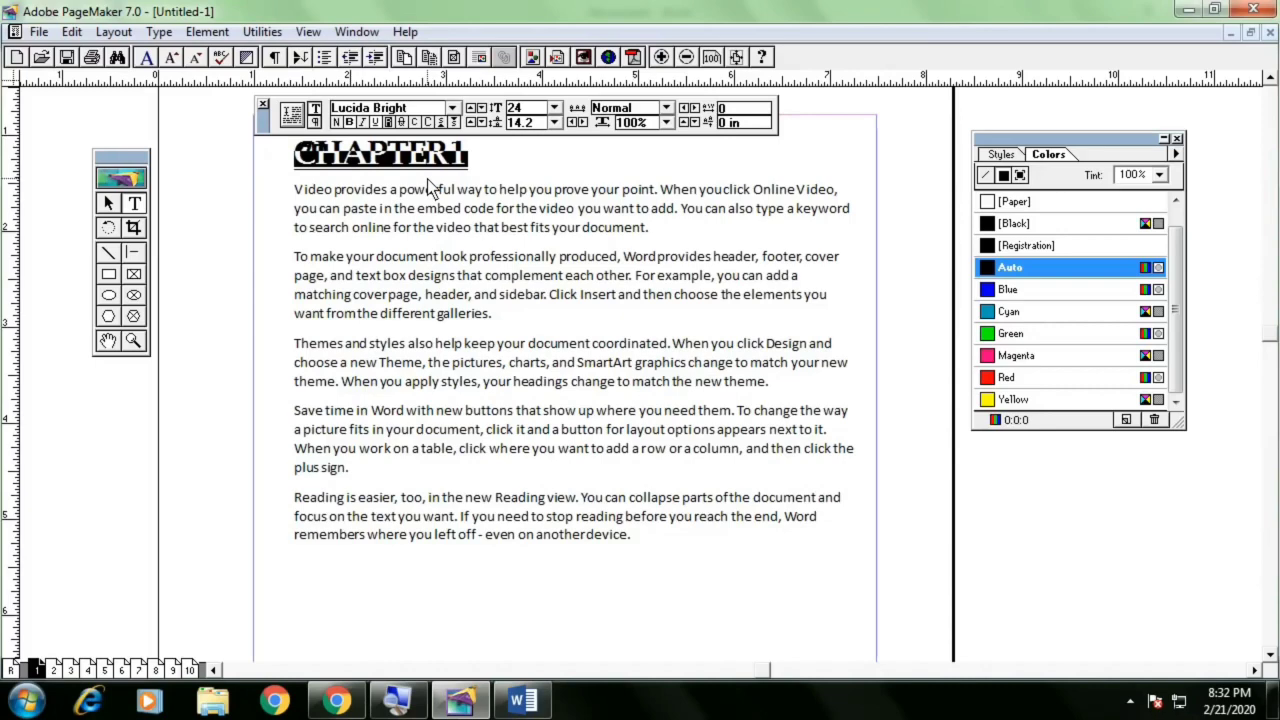
left_click(466, 170)
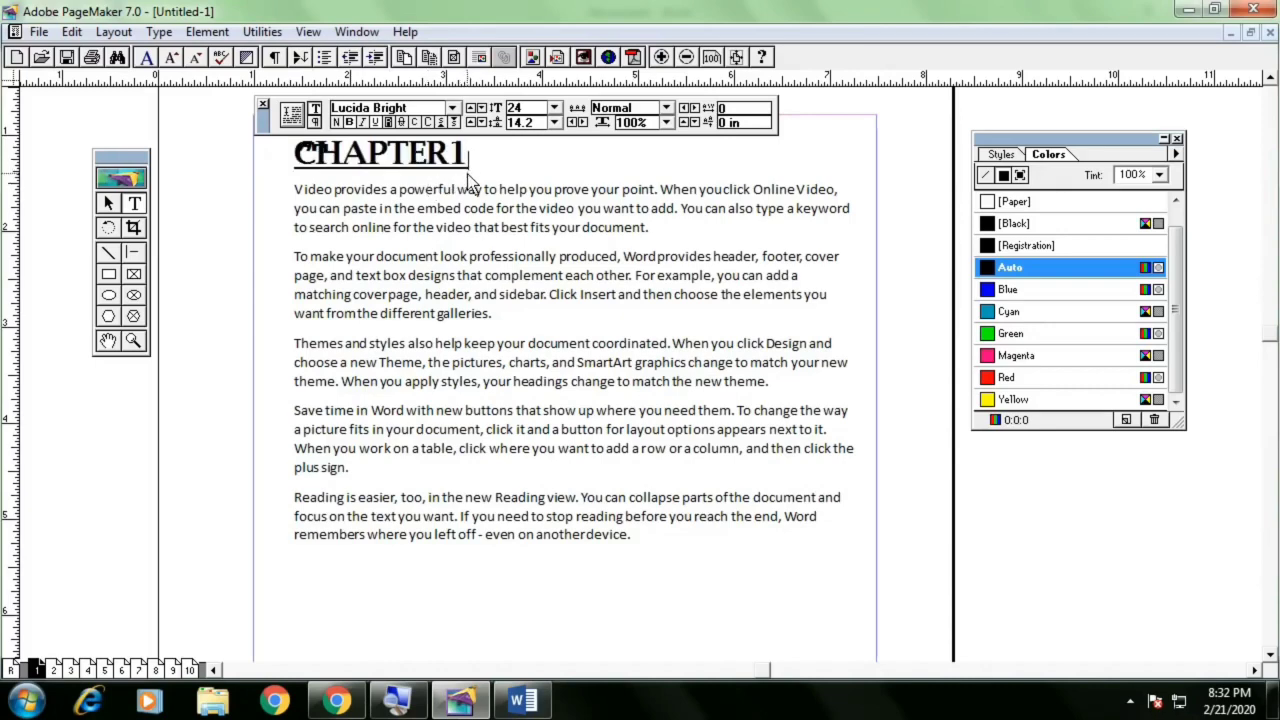
Center-align the CHAPTER1 heading paragraph within the text block
left_click(112, 203)
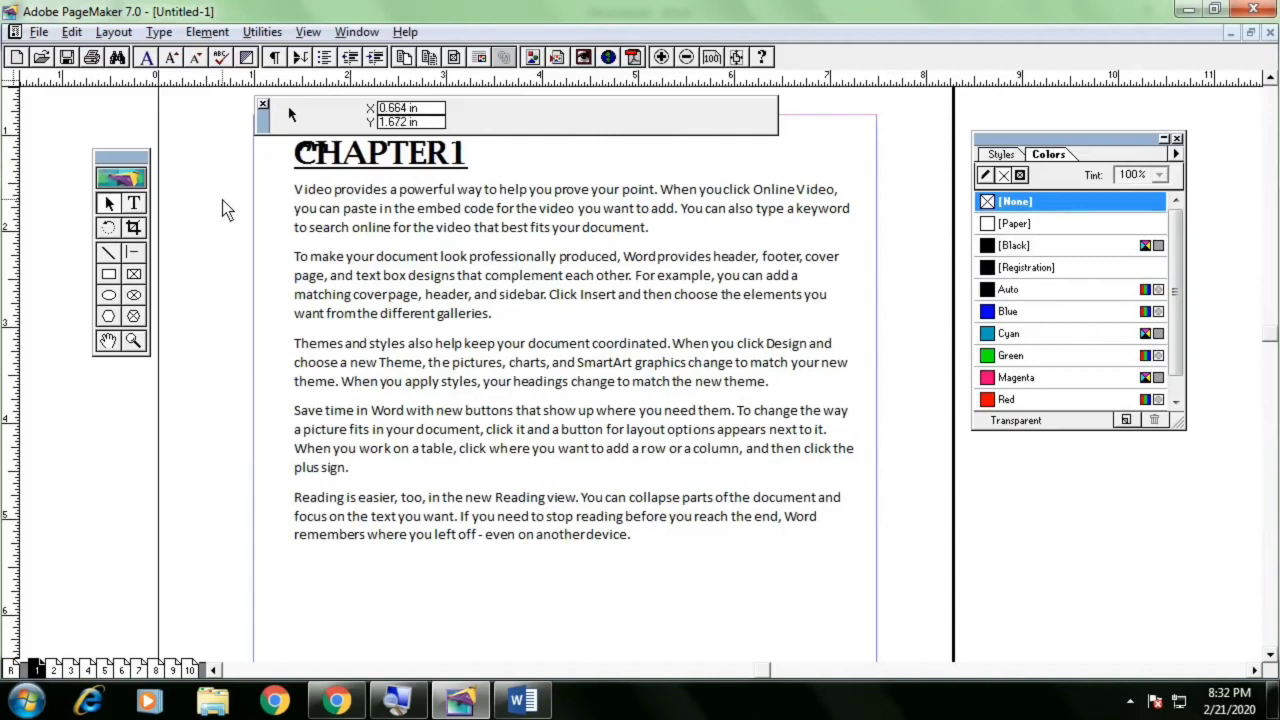
scroll(222, 230, "up", 3)
left_click_drag(370, 228, 391, 285)
left_click(225, 318)
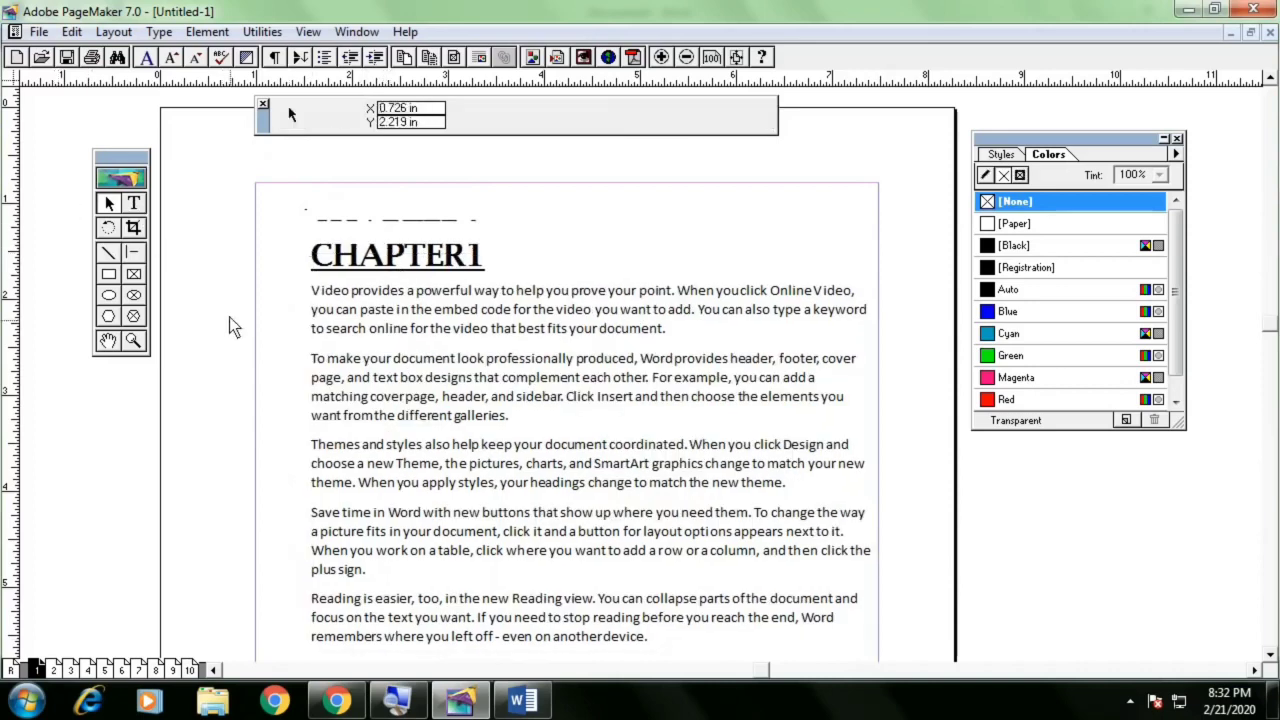
left_click(406, 270)
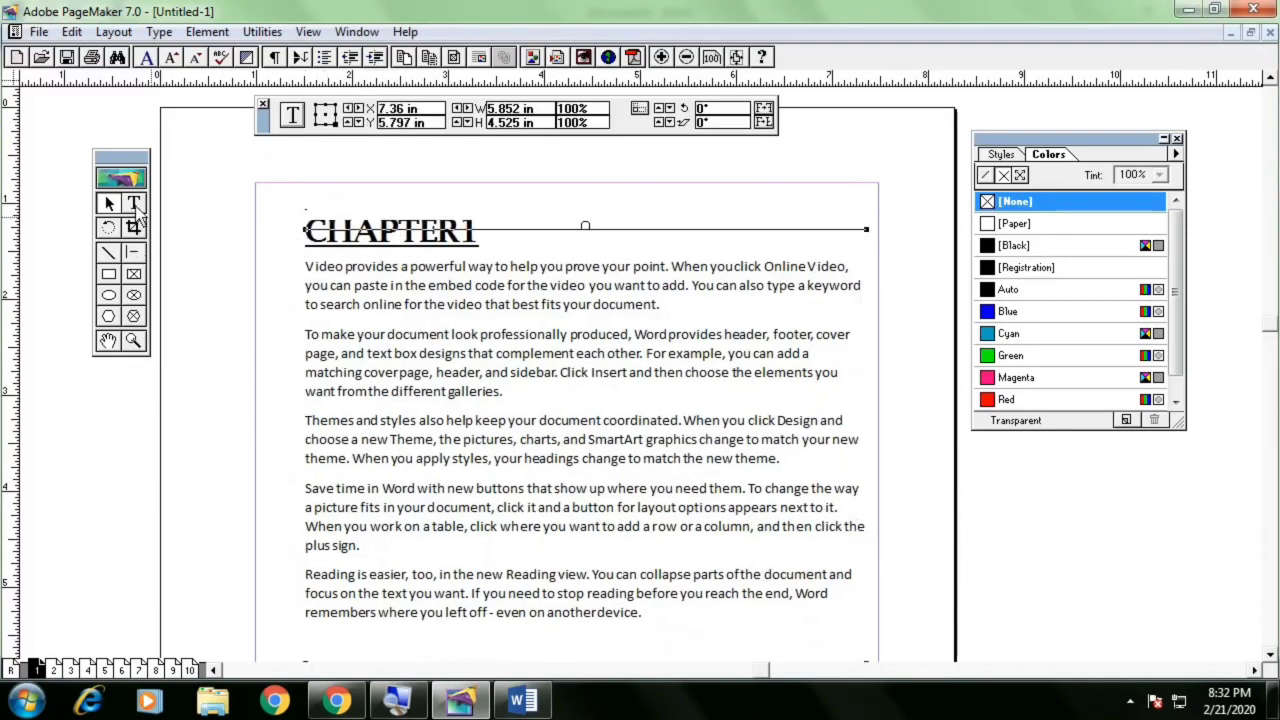
left_click(135, 206)
left_click_drag(307, 232, 488, 228)
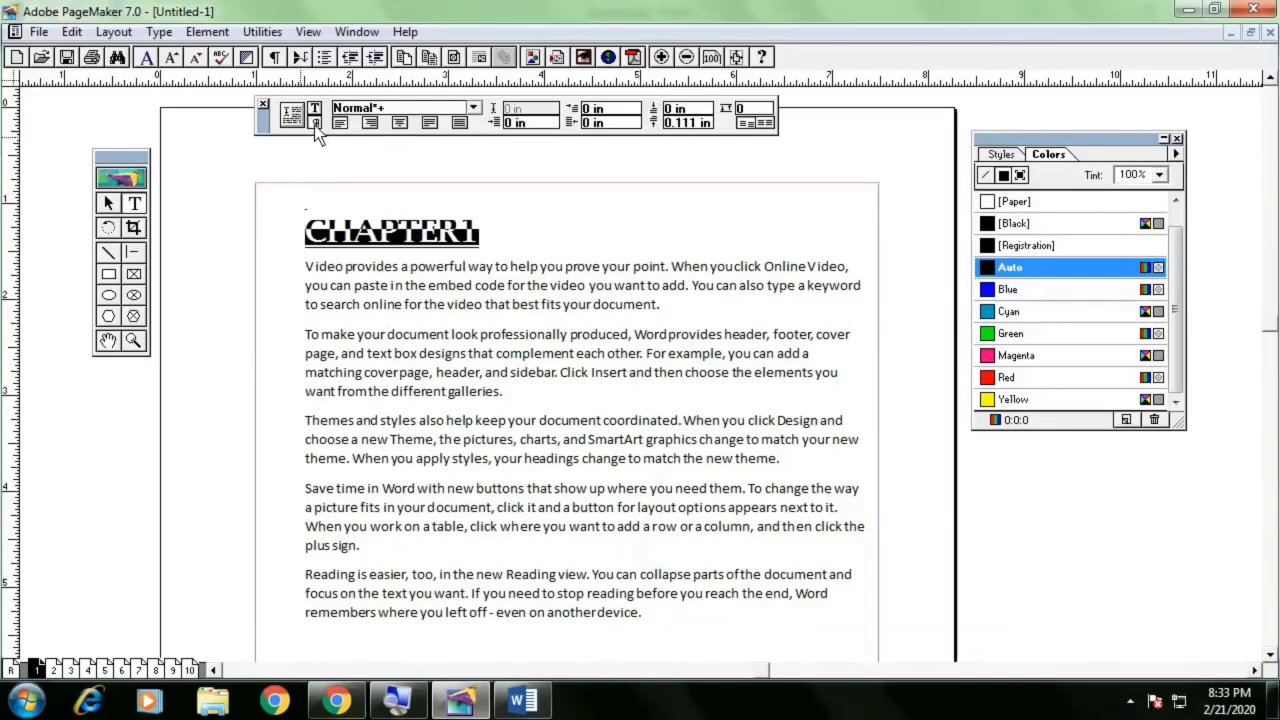
left_click(314, 123)
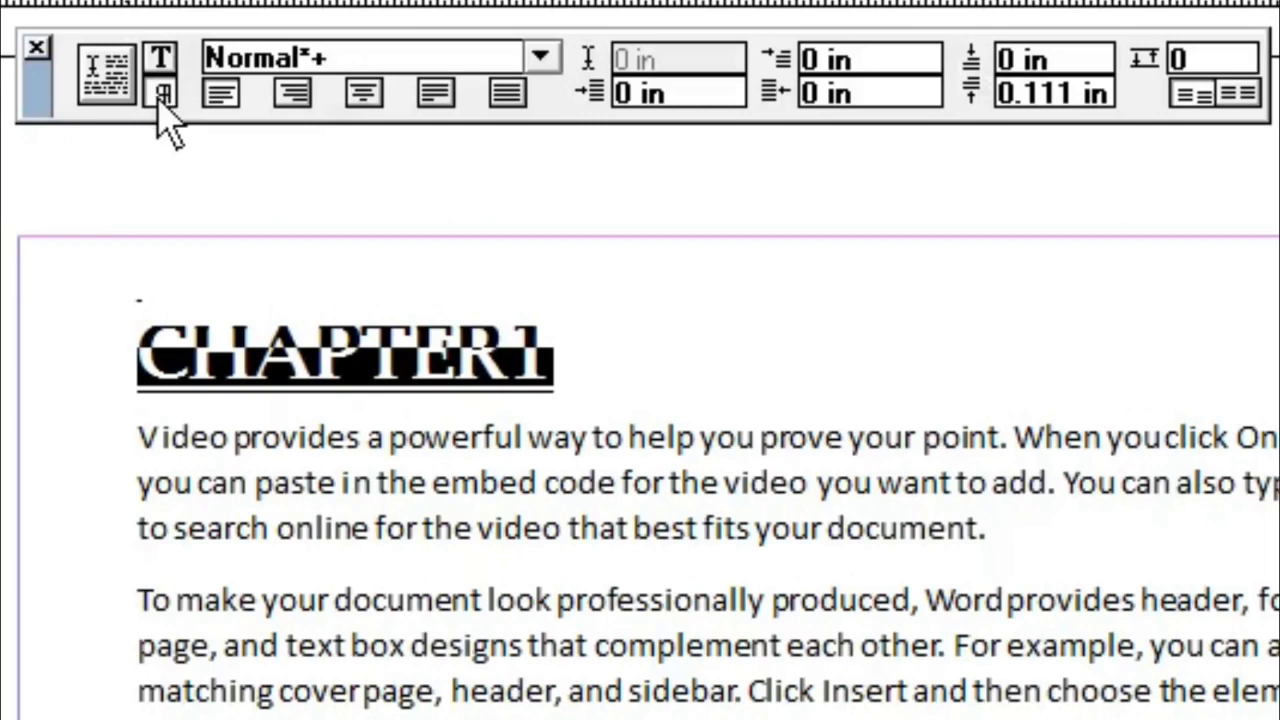
left_click(315, 110)
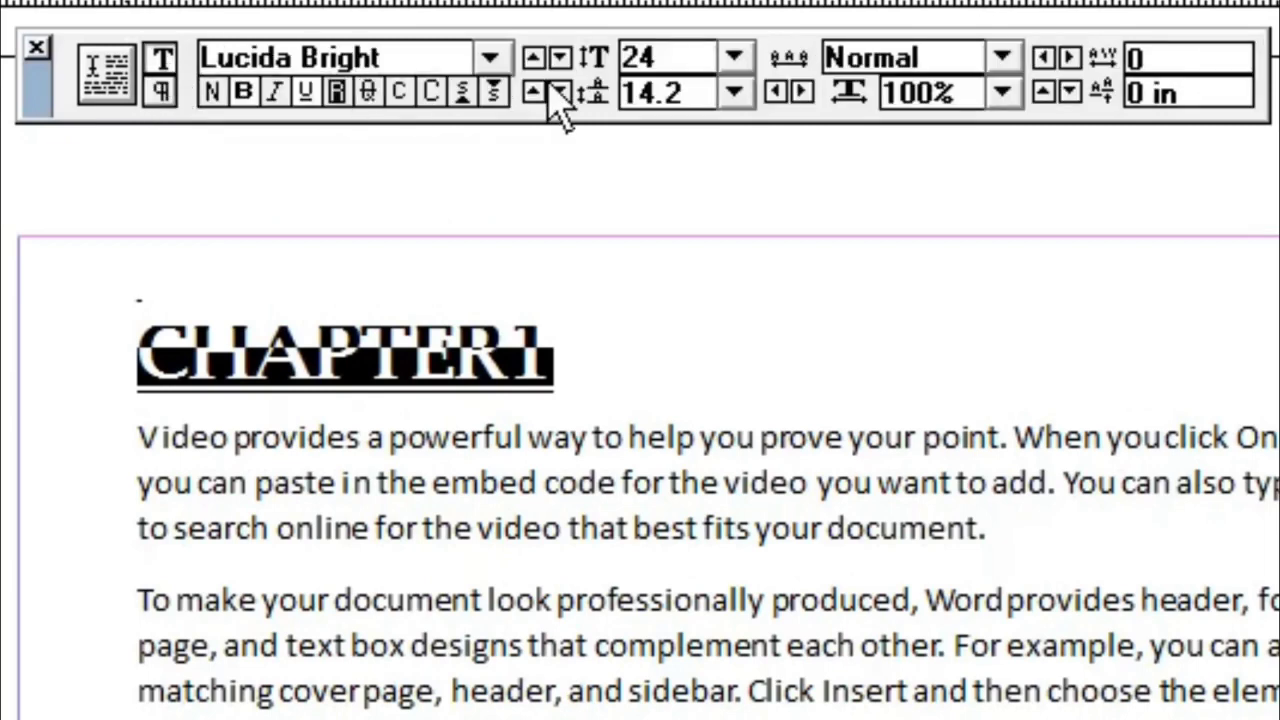
left_click(160, 92)
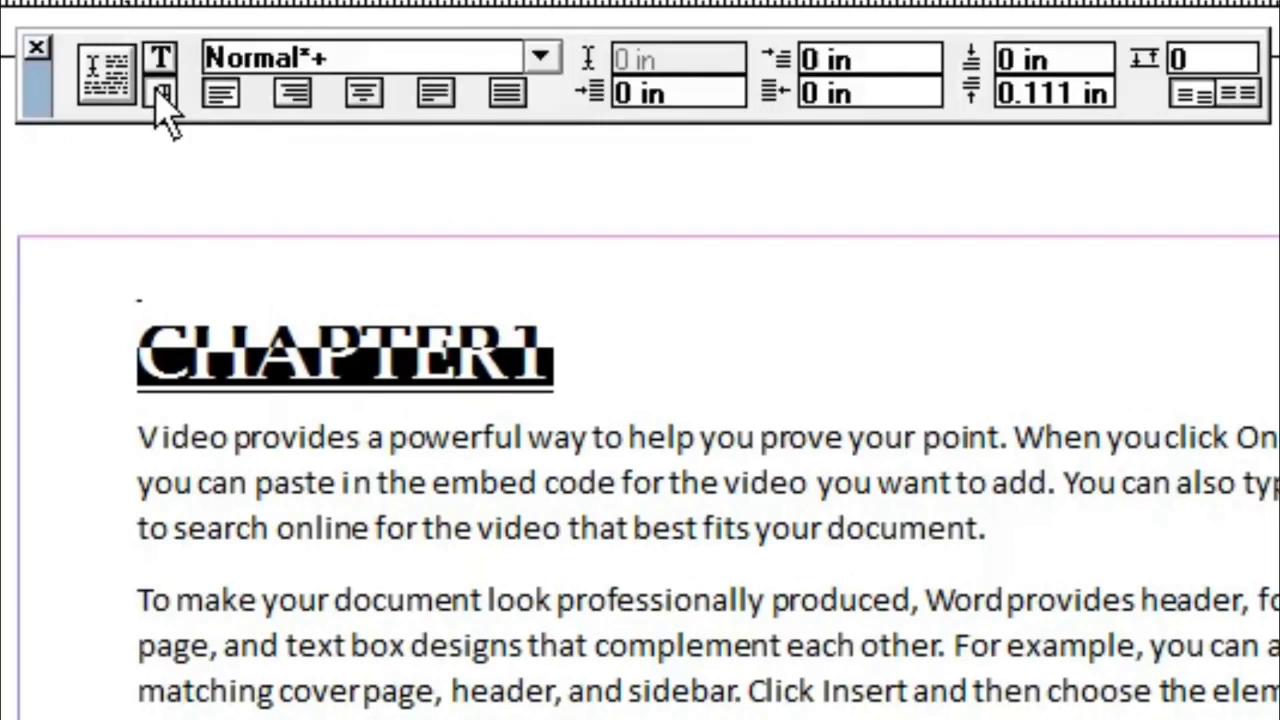
left_click(364, 93)
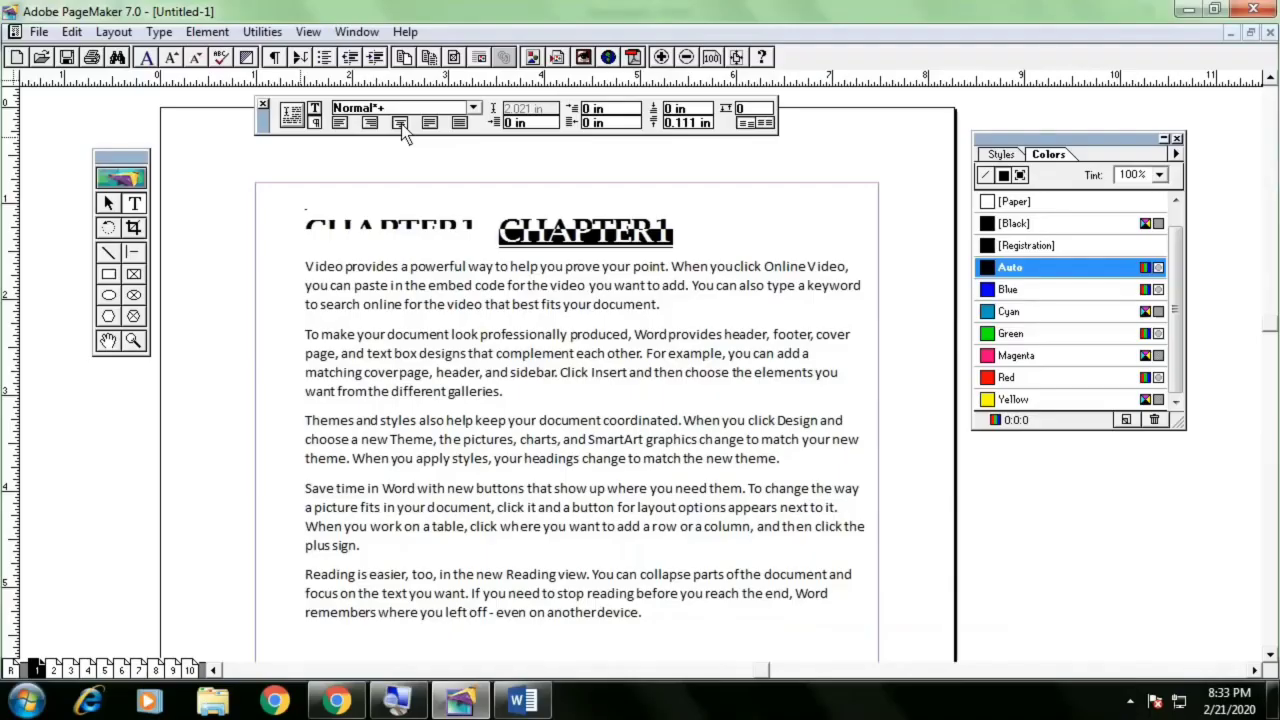
Reposition the whole text block slightly on the page
left_click(109, 205)
left_click(450, 268)
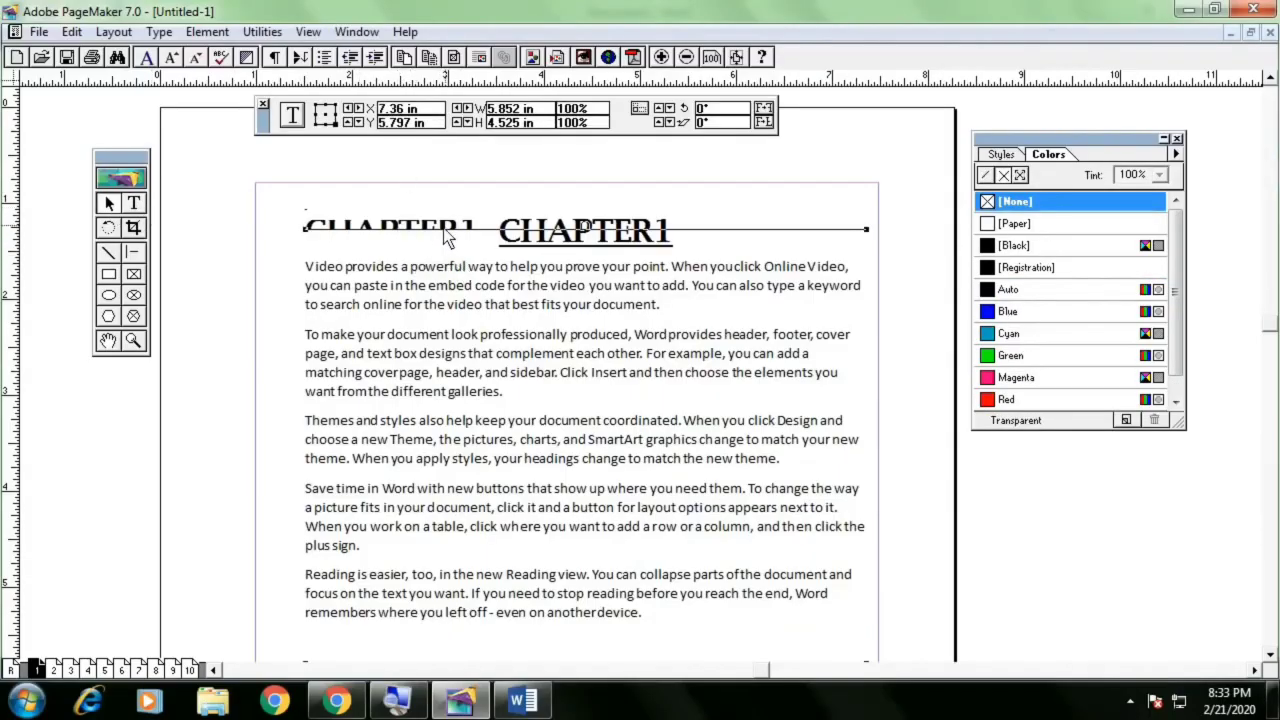
left_click_drag(399, 341, 459, 351)
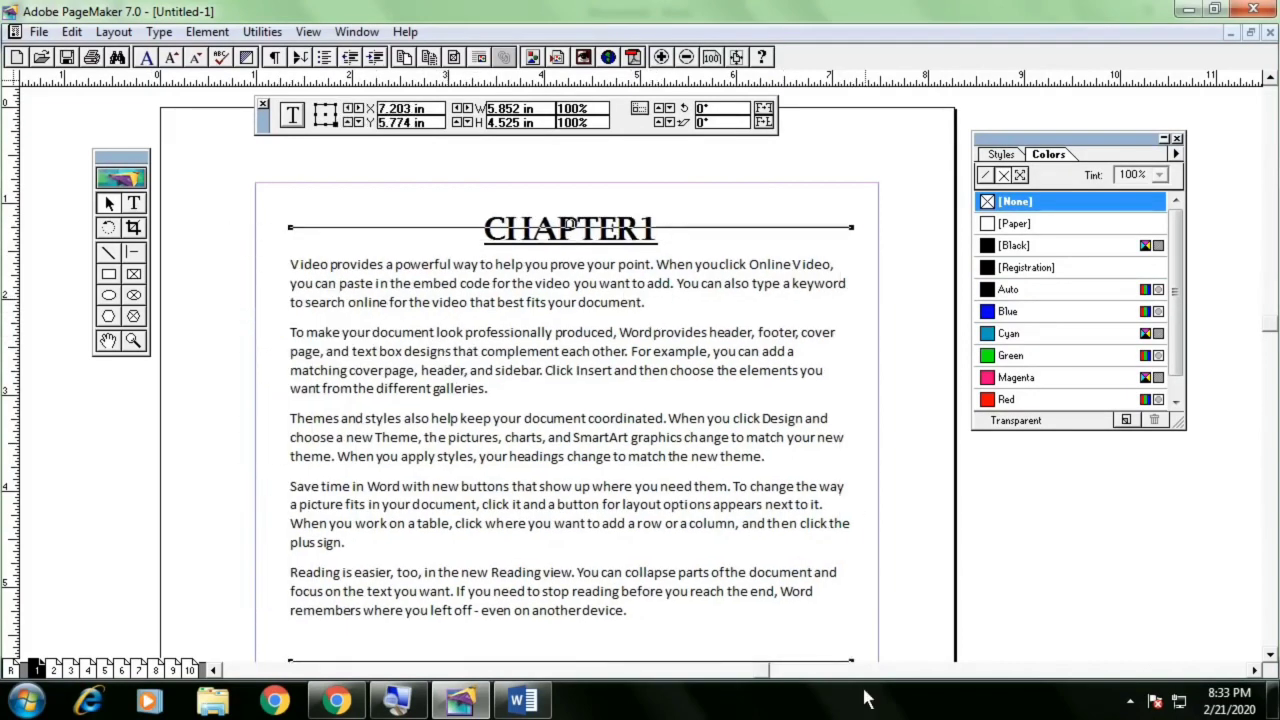
left_click_drag(704, 490, 703, 470)
left_click(923, 477)
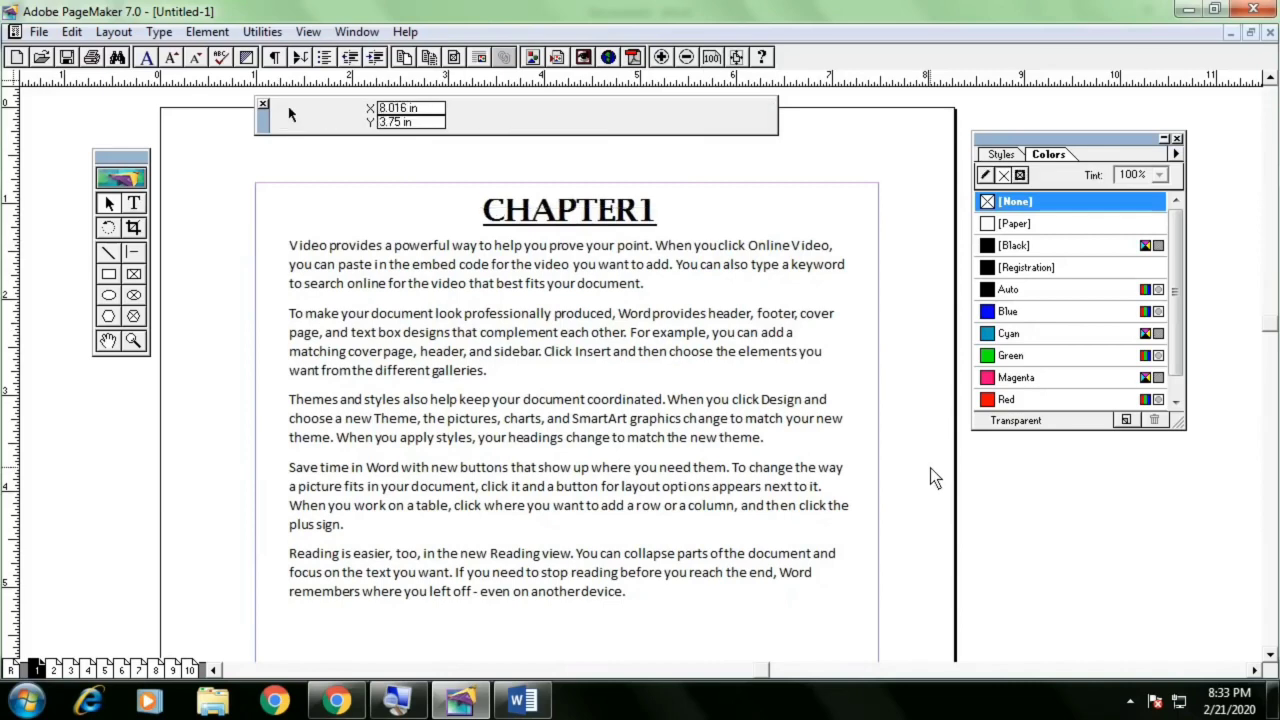
left_click_drag(628, 382, 634, 408)
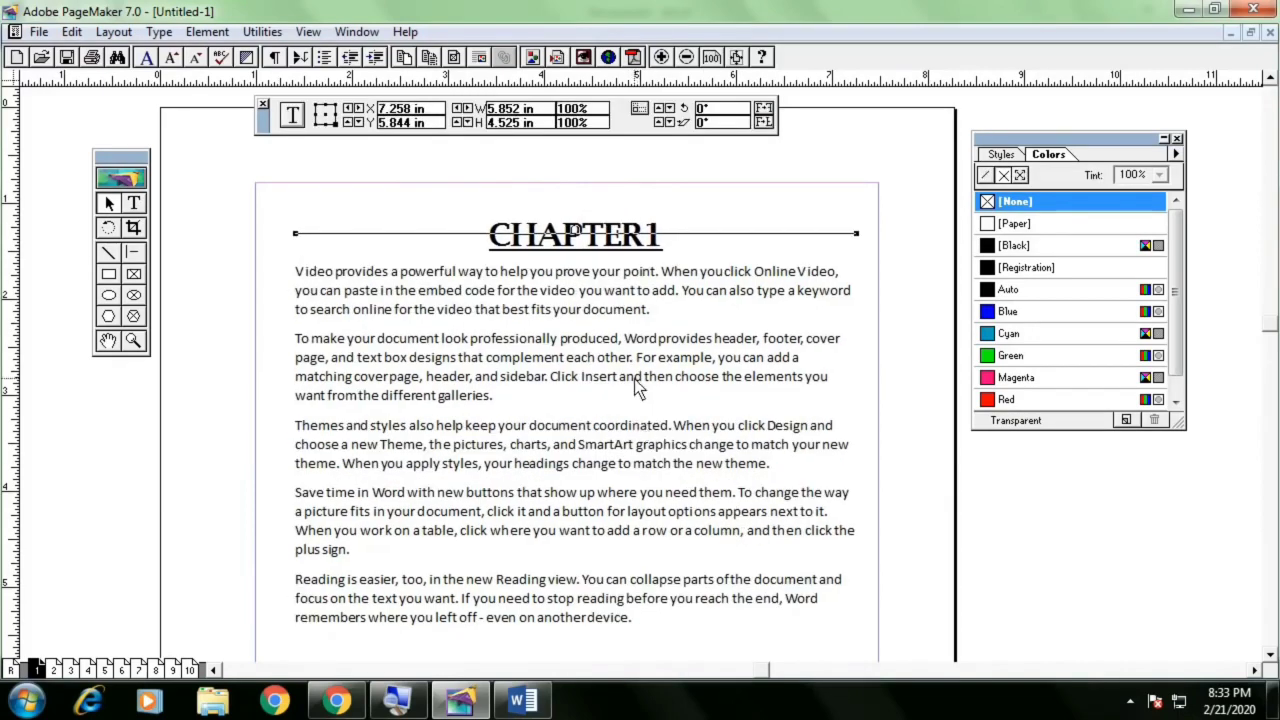
Move the CHAPTER1 heading out to the left margin beside the body text
left_click(571, 241)
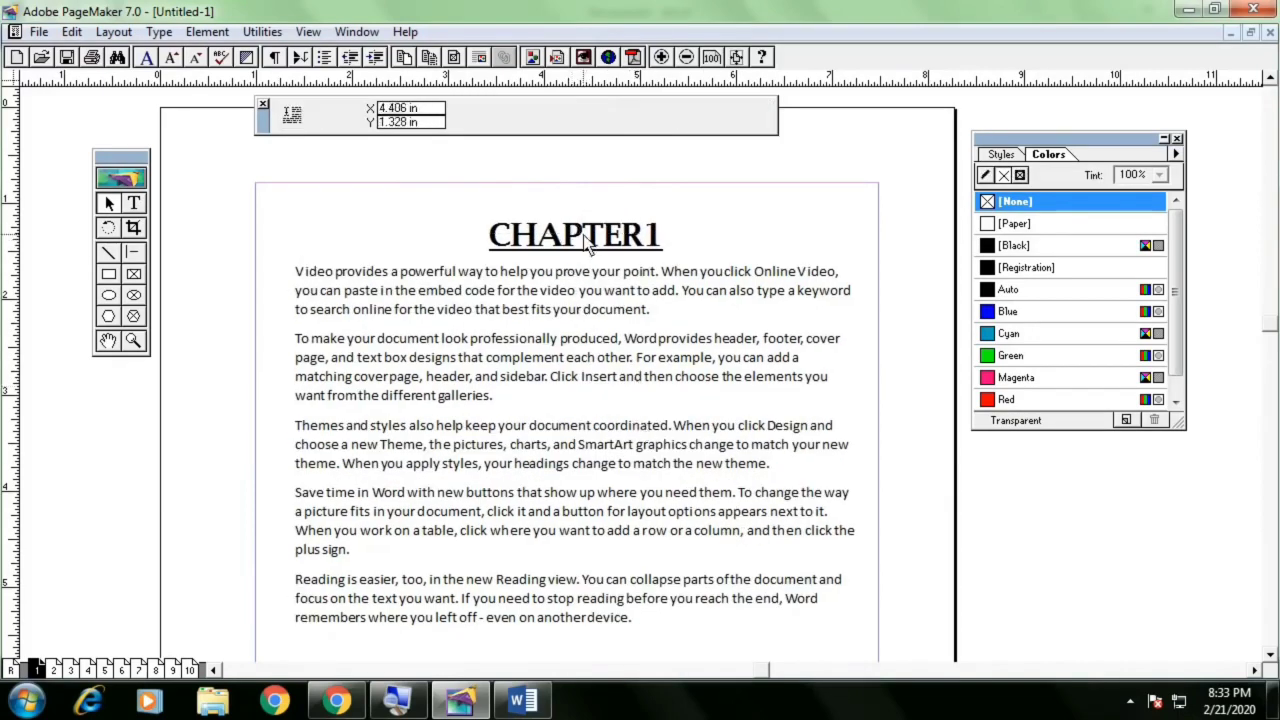
left_click_drag(585, 240, 175, 462)
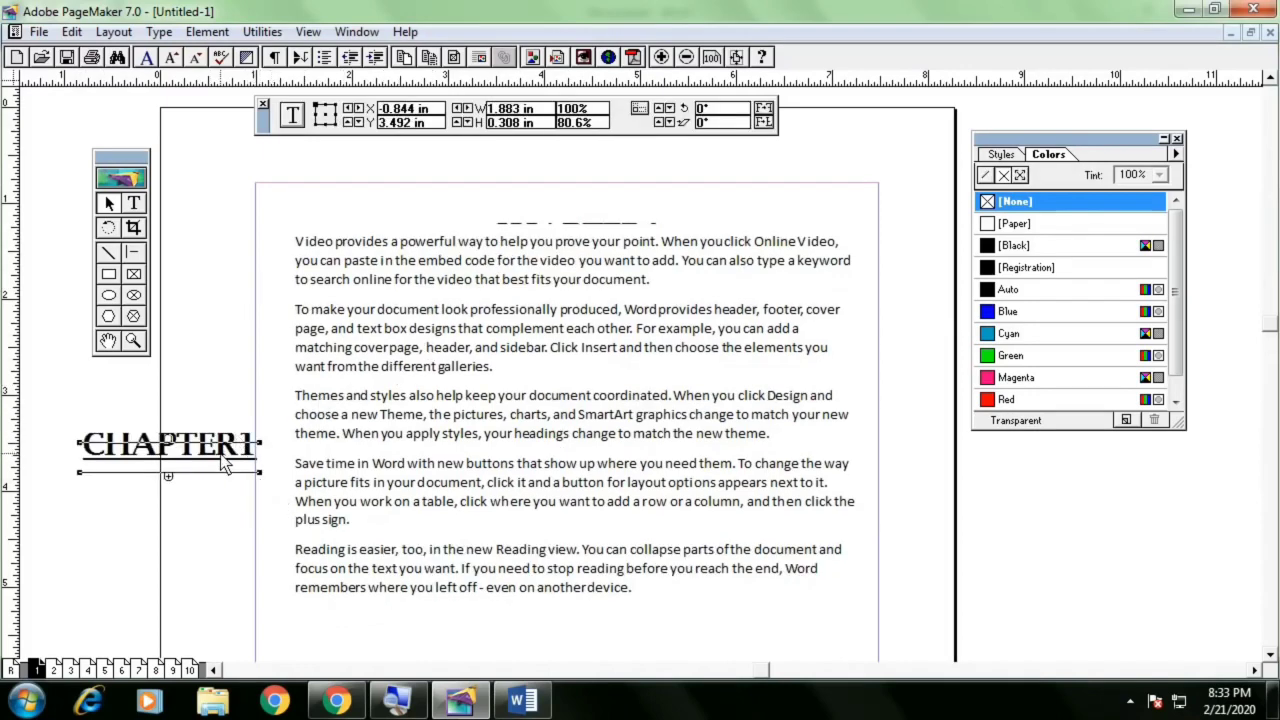
left_click_drag(204, 459, 204, 419)
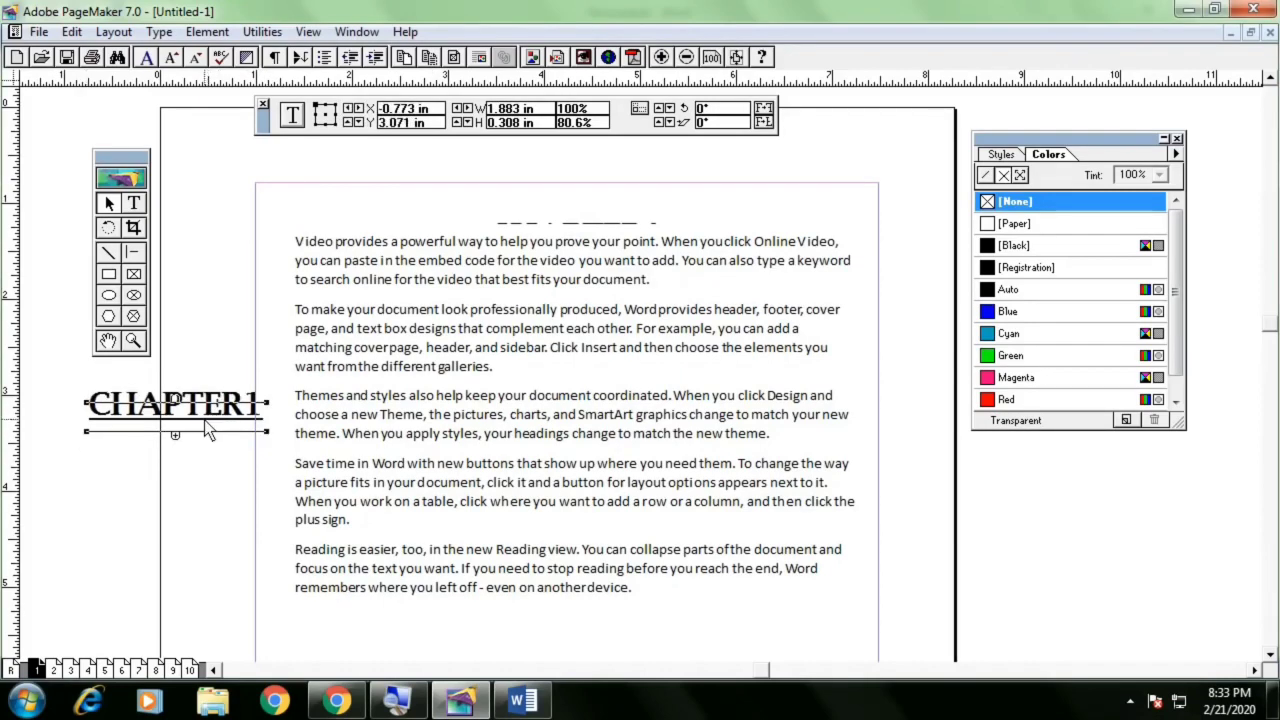
left_click(566, 226)
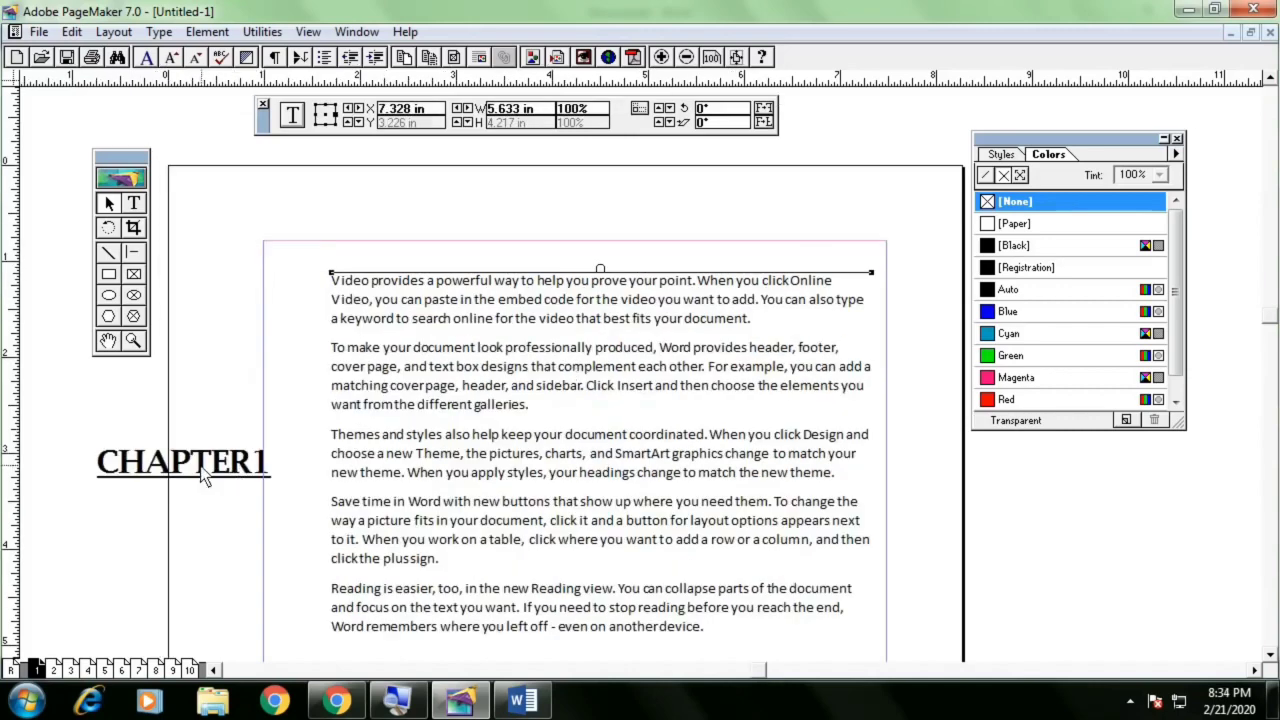
mouse_move(200, 466)
left_mouse_down()
mouse_move(233, 412)
mouse_move(180, 472)
left_mouse_up()
left_click(202, 412)
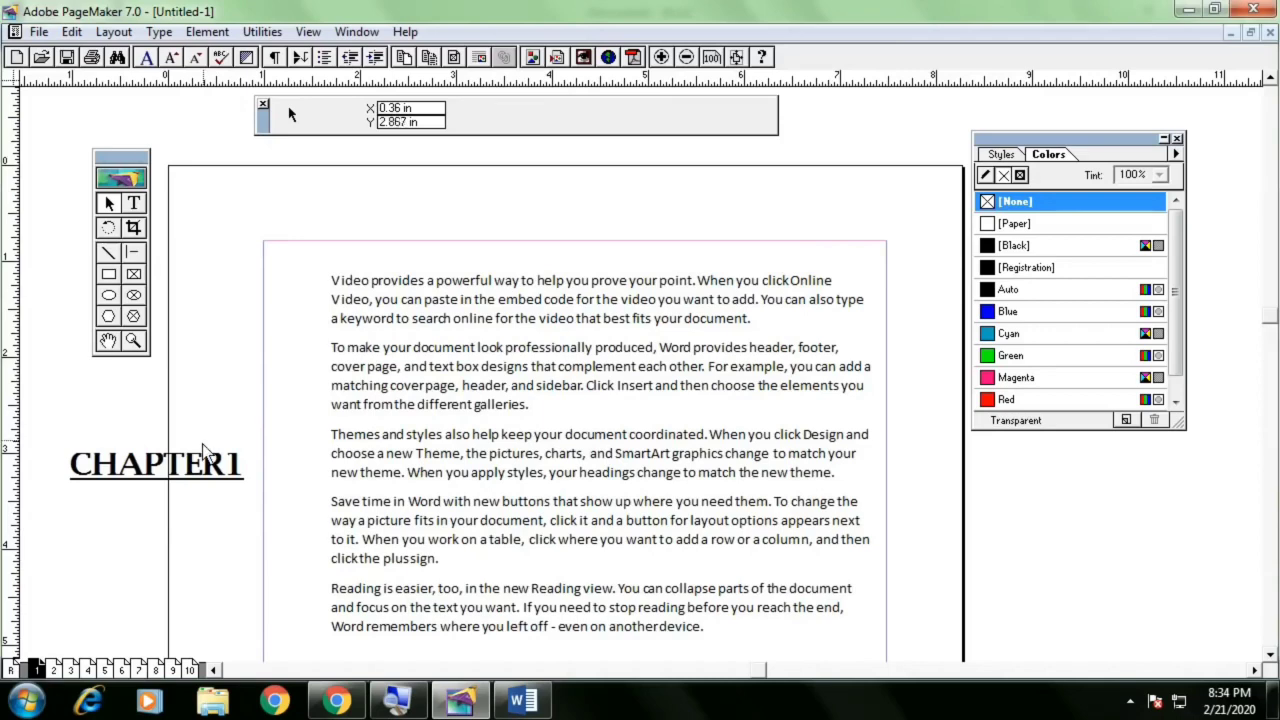
Move the CHAPTER1 heading to the top centre of the page above the body text, undoing and redoing the move repeatedly
left_click_drag(202, 478, 565, 210)
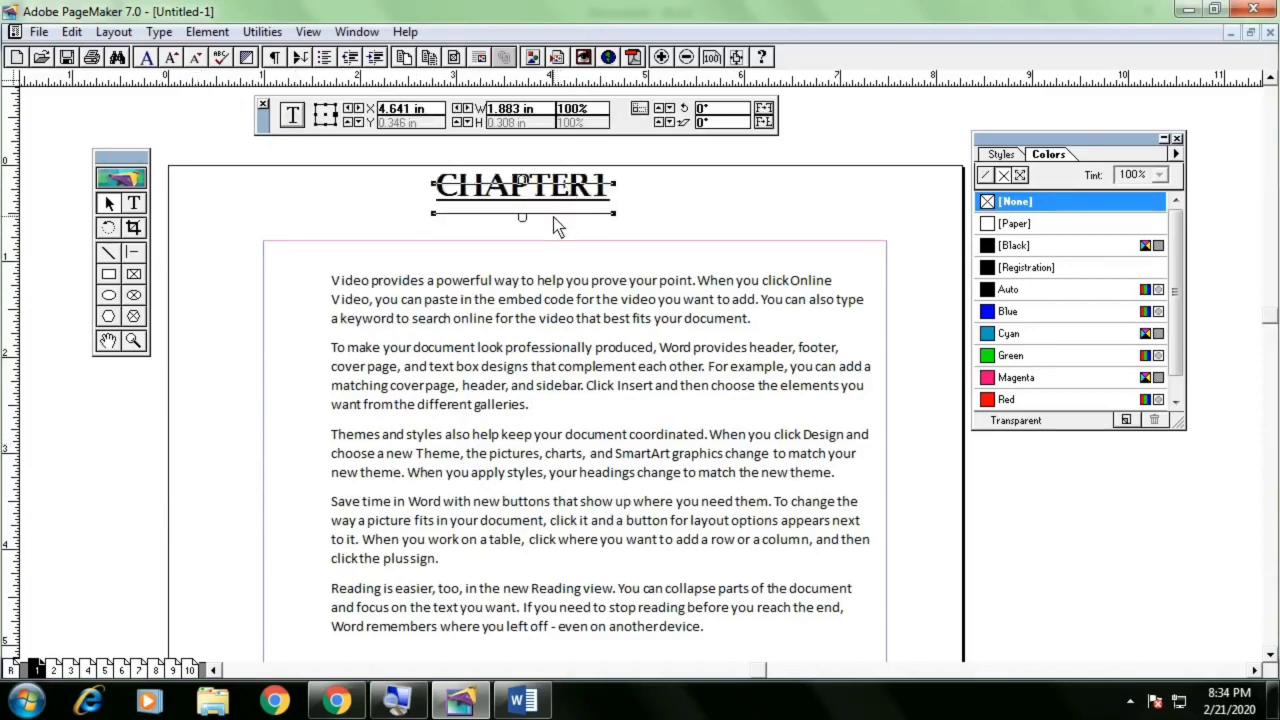
key("ctrl+z")
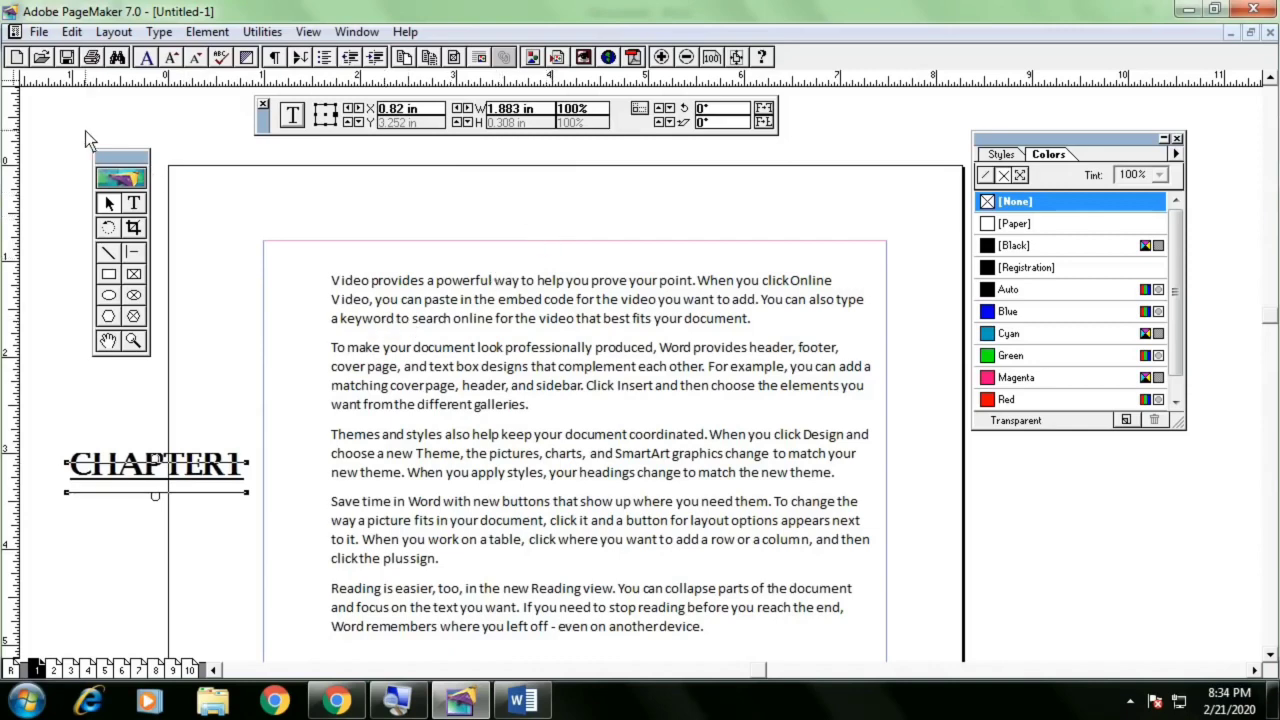
key("ctrl+z")
key("ctrl+z")
key("ctrl+z")
key("ctrl+z")
key("ctrl+z")
key("ctrl+z")
key("ctrl+z")
key("ctrl+z")
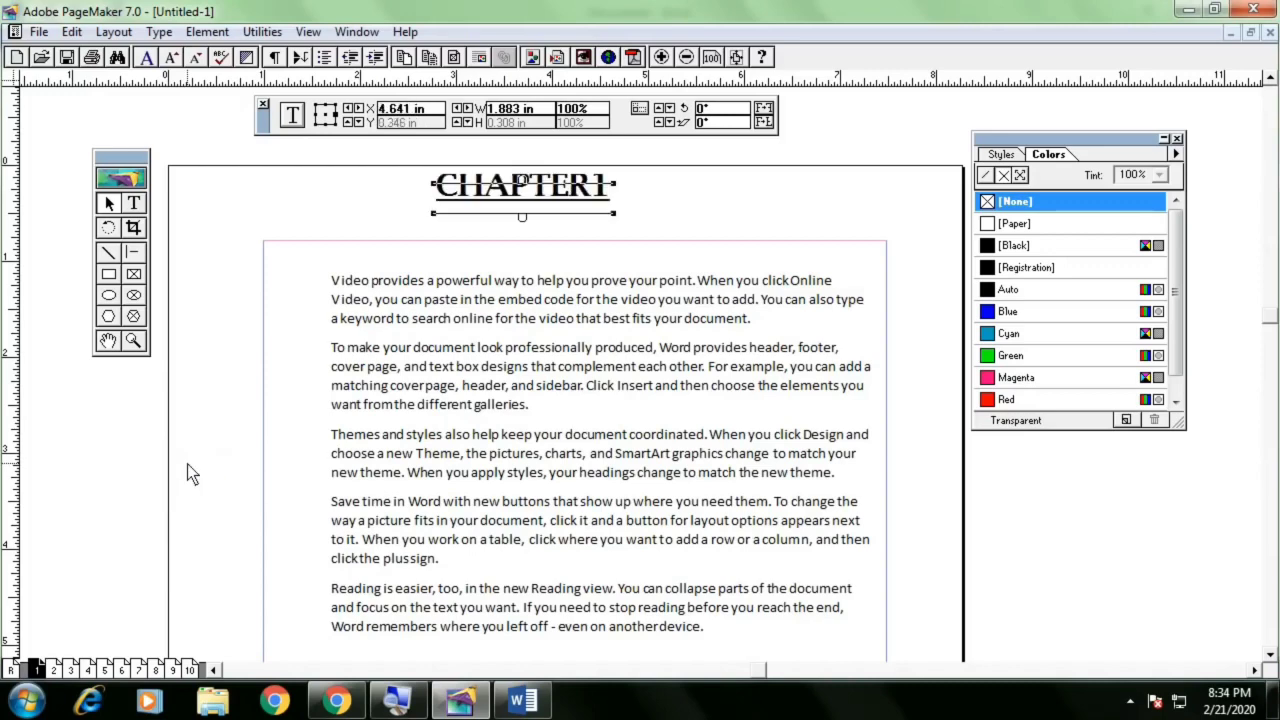
key("ctrl+z")
Draw a rectangle left of the body text and try undoing and redoing its removal
left_click(116, 272)
left_click_drag(133, 365, 273, 451)
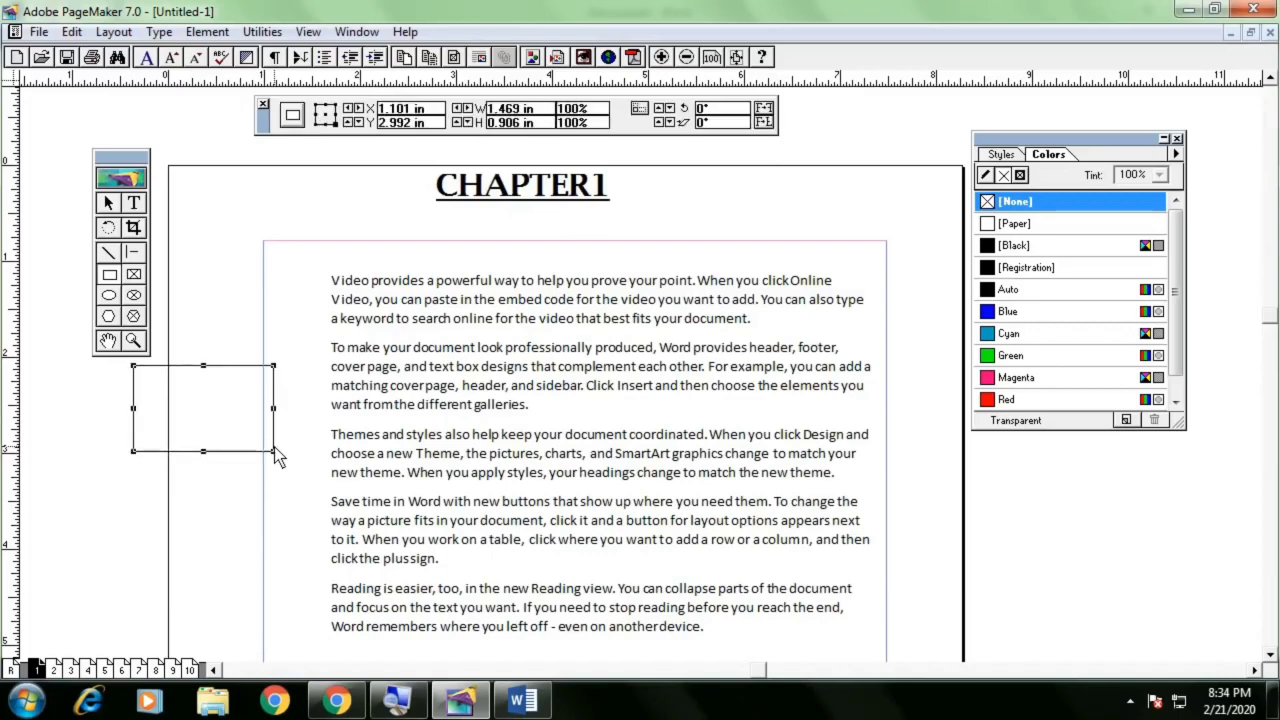
key("ctrl+z")
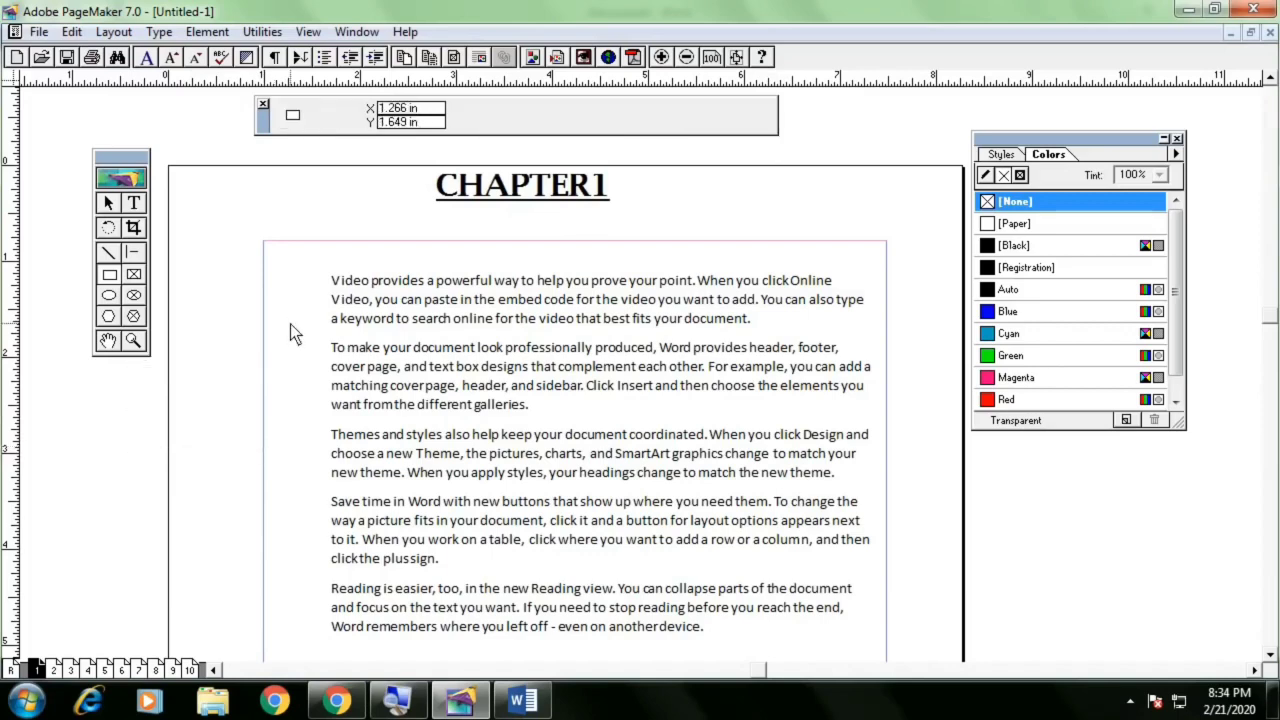
key("ctrl+z")
key("ctrl+z")
left_click(71, 31)
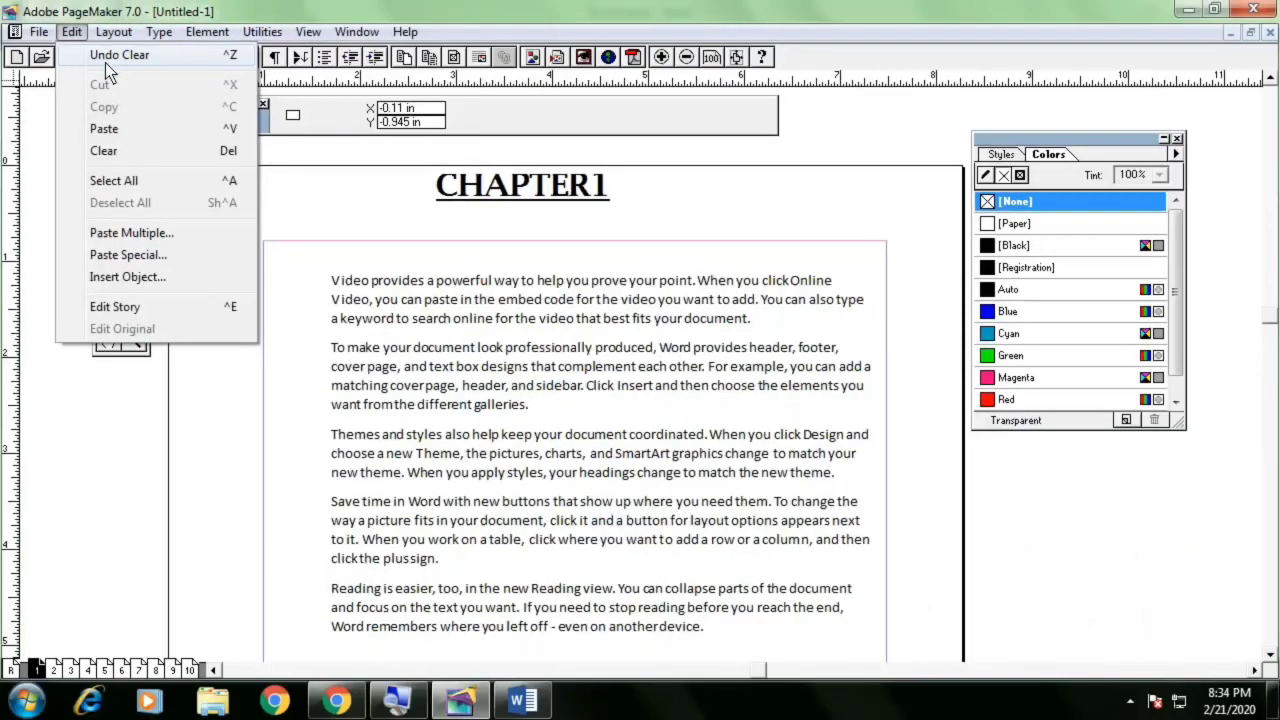
left_click(105, 63)
left_click(66, 29)
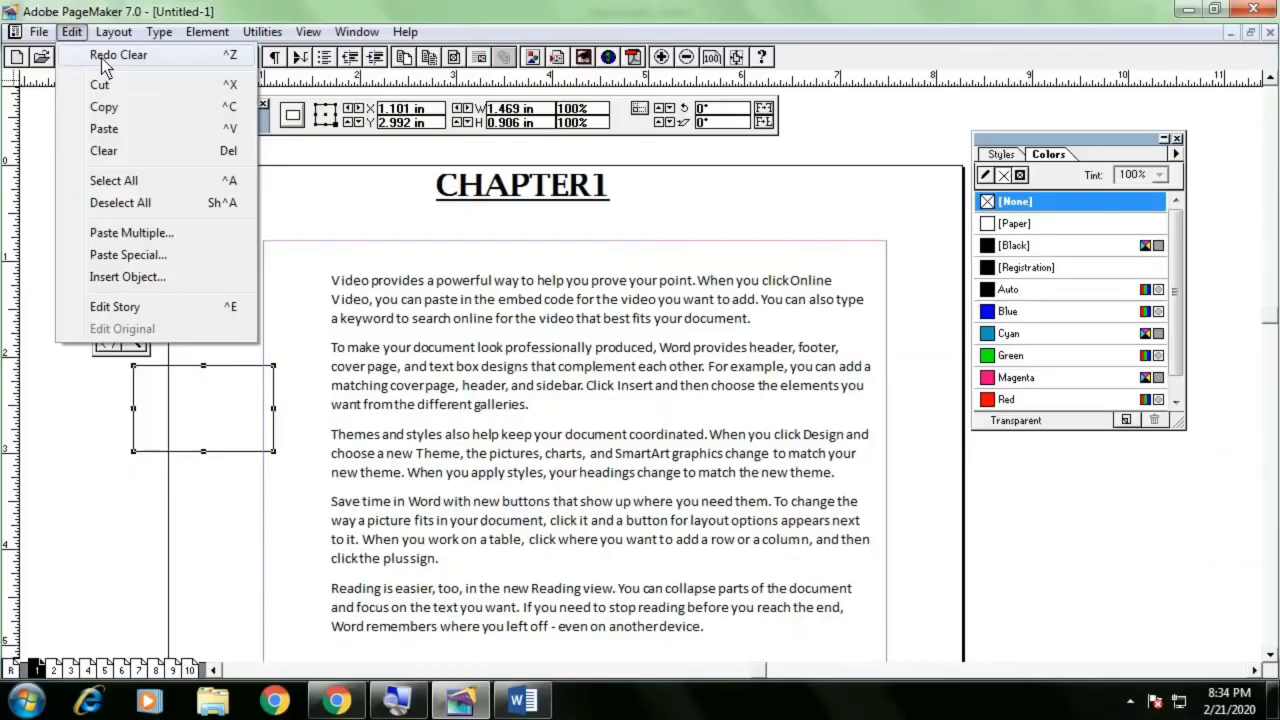
left_click(101, 58)
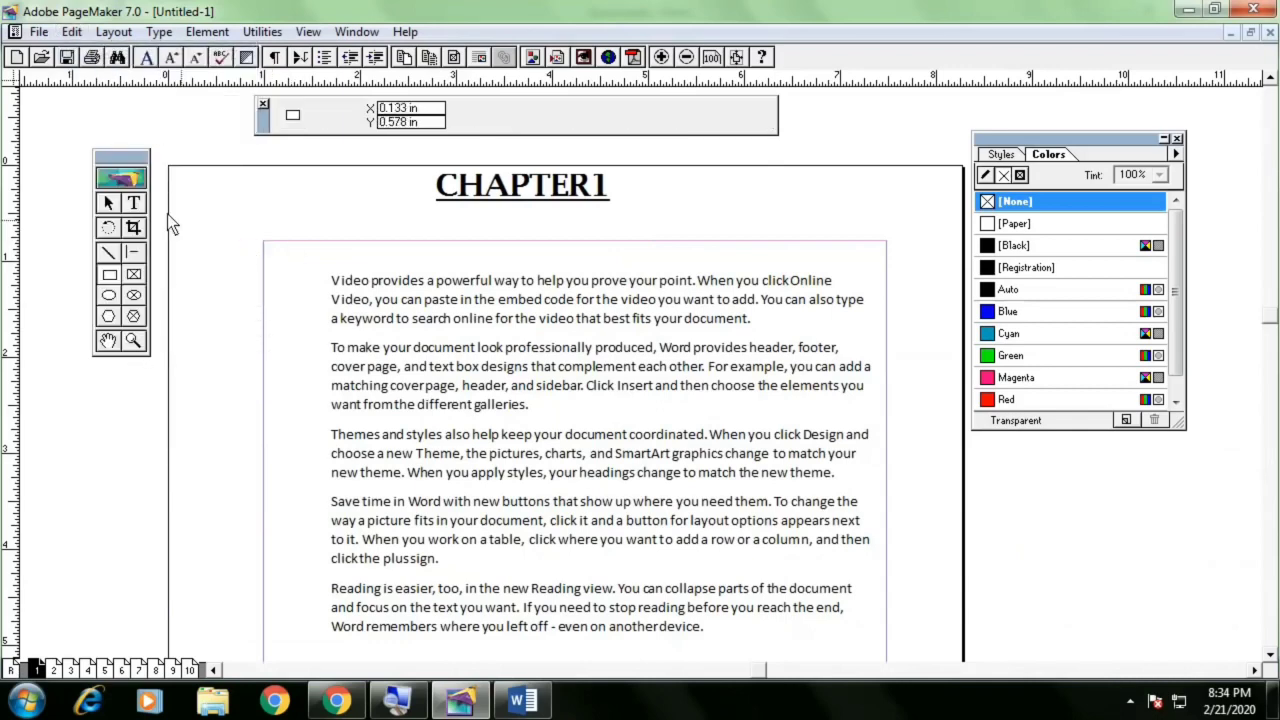
Nudge the CHAPTER1 heading slightly downward on the page
left_click(573, 203)
left_click_drag(573, 203, 584, 222)
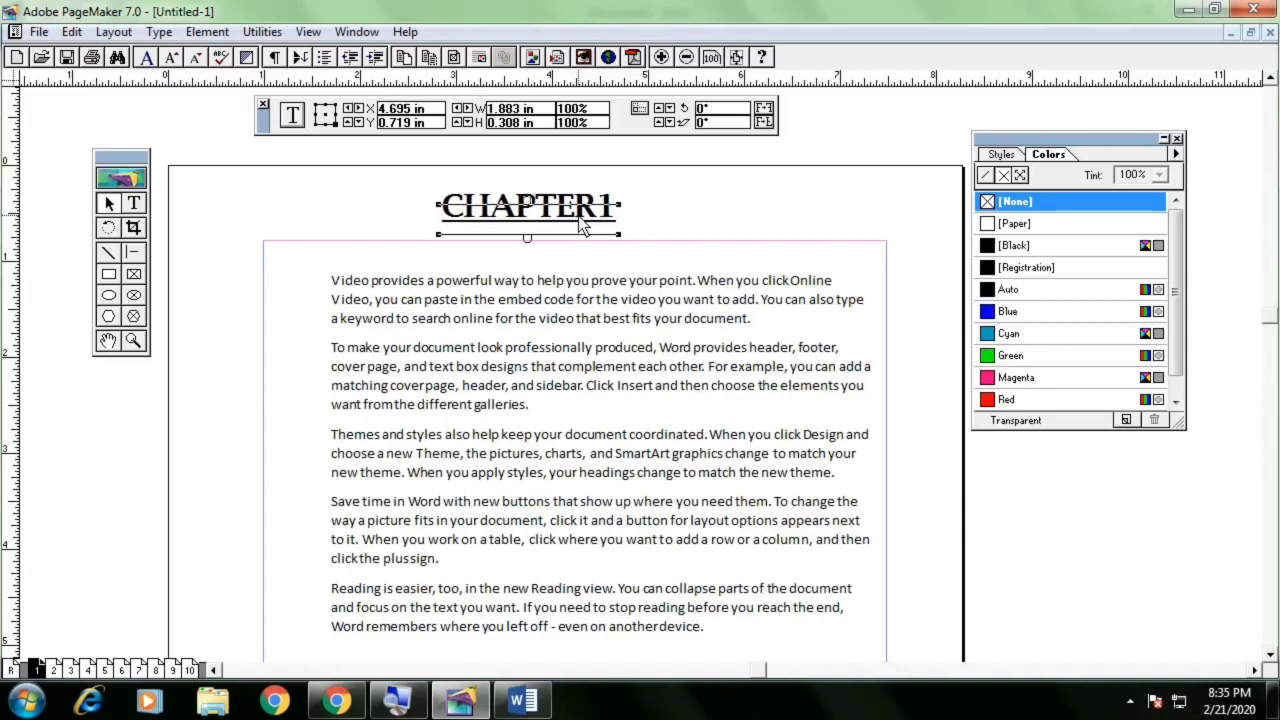
left_click(40, 32)
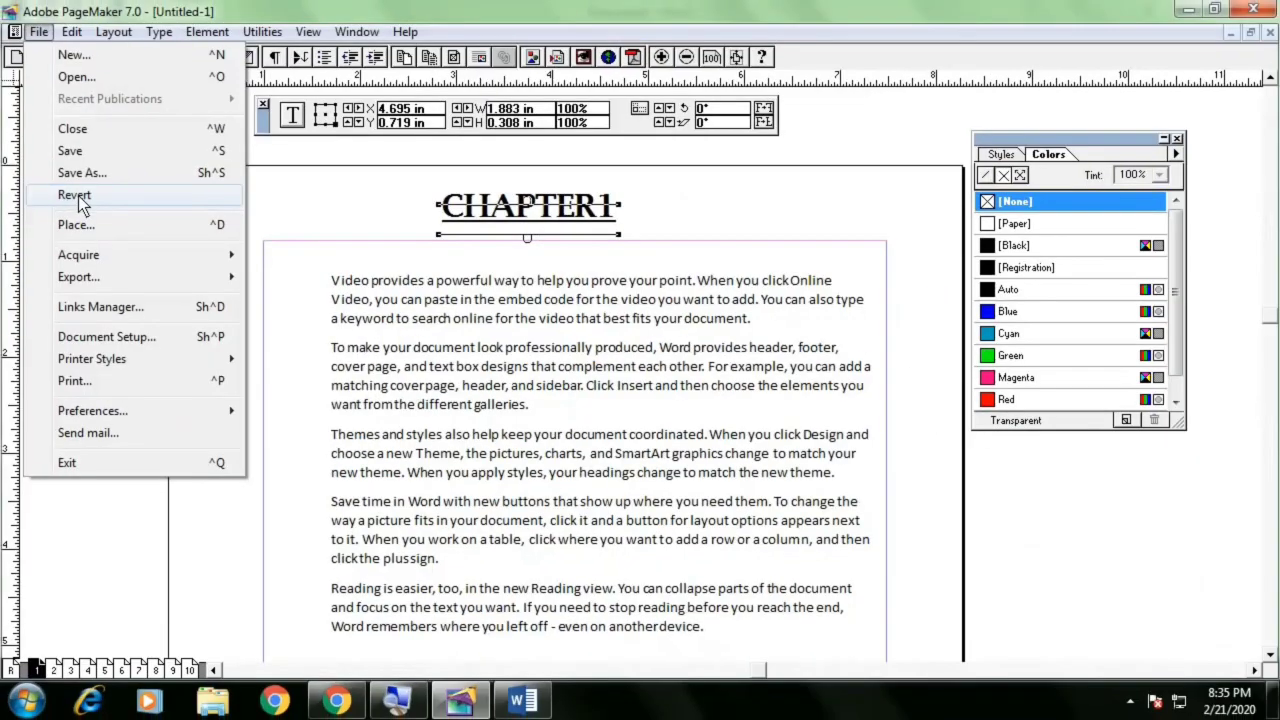
left_click(334, 208)
Move the body text down and place the CHAPTER1 heading just above its first paragraph
left_click(524, 213)
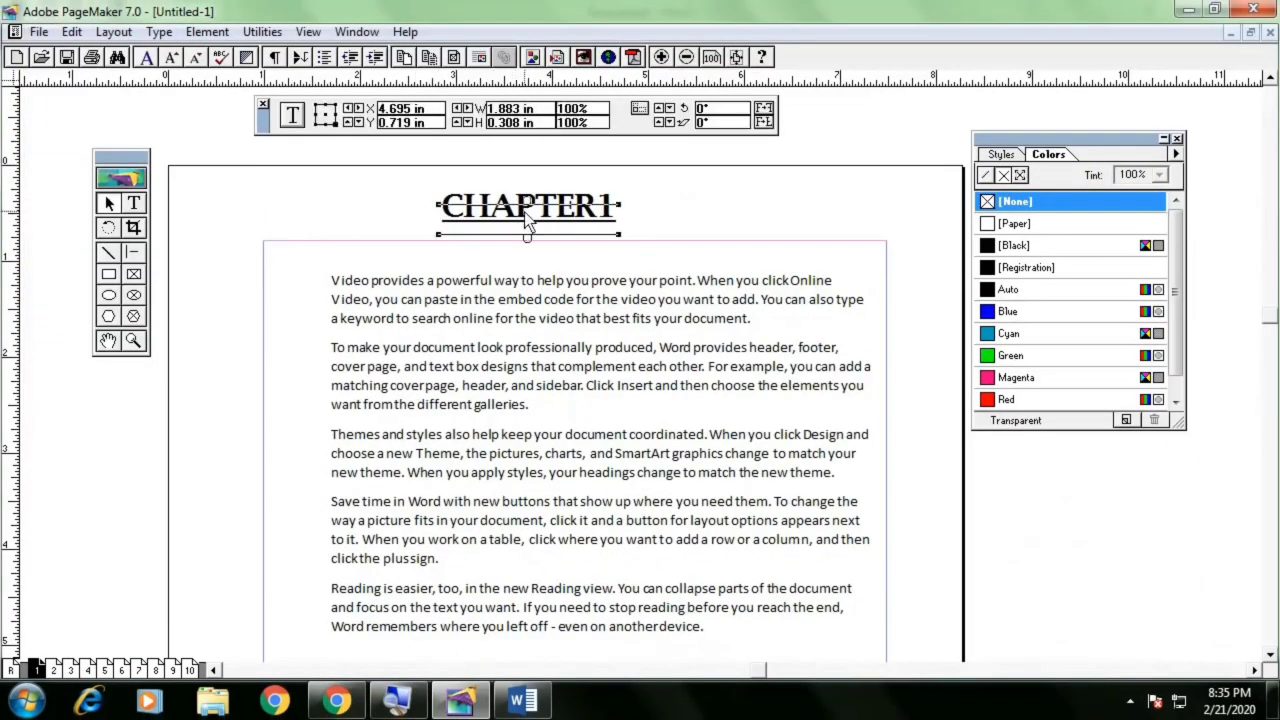
left_click_drag(536, 214, 506, 222)
left_click_drag(499, 302, 497, 351)
left_click(499, 210)
left_click_drag(499, 210, 431, 284)
left_click(564, 296)
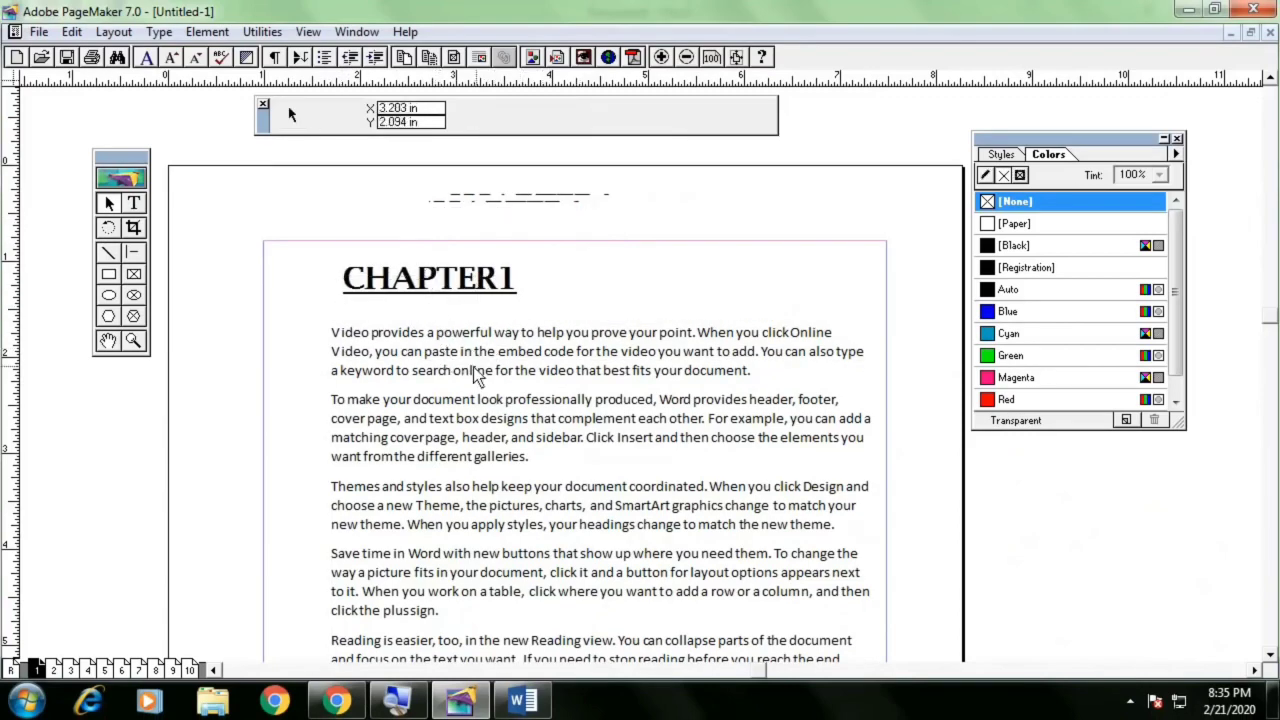
left_click(38, 31)
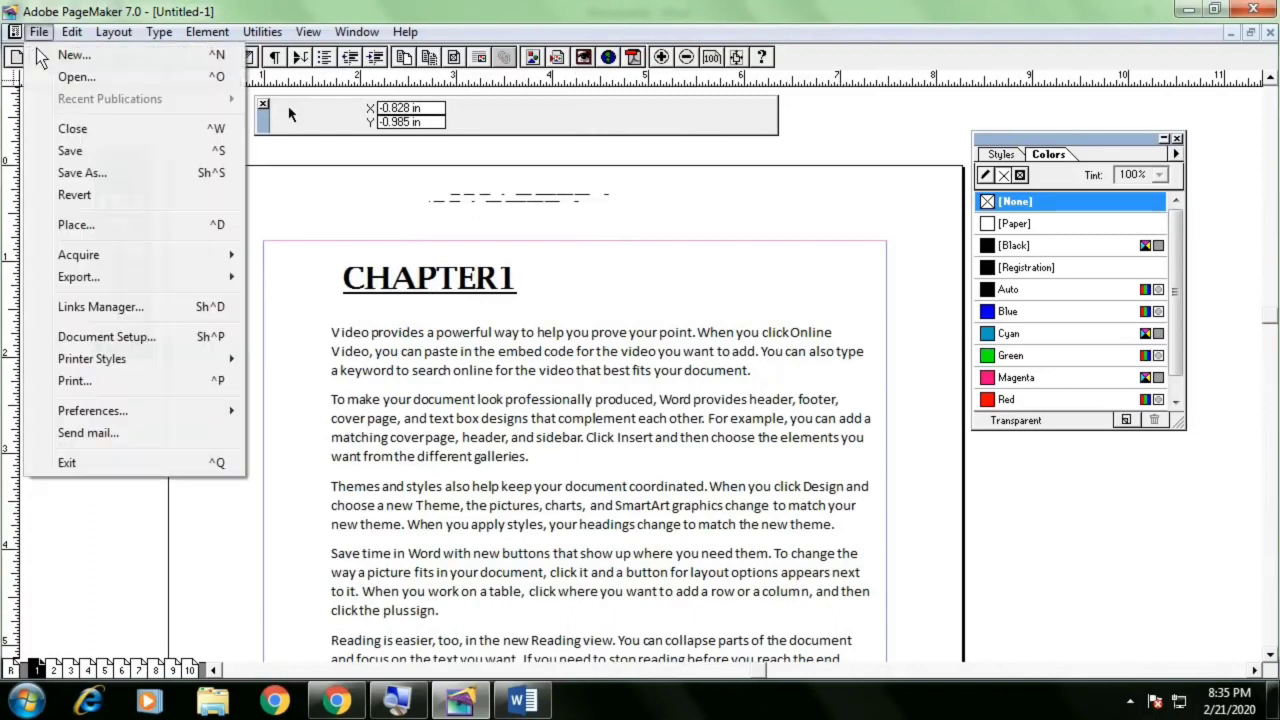
left_click(78, 174)
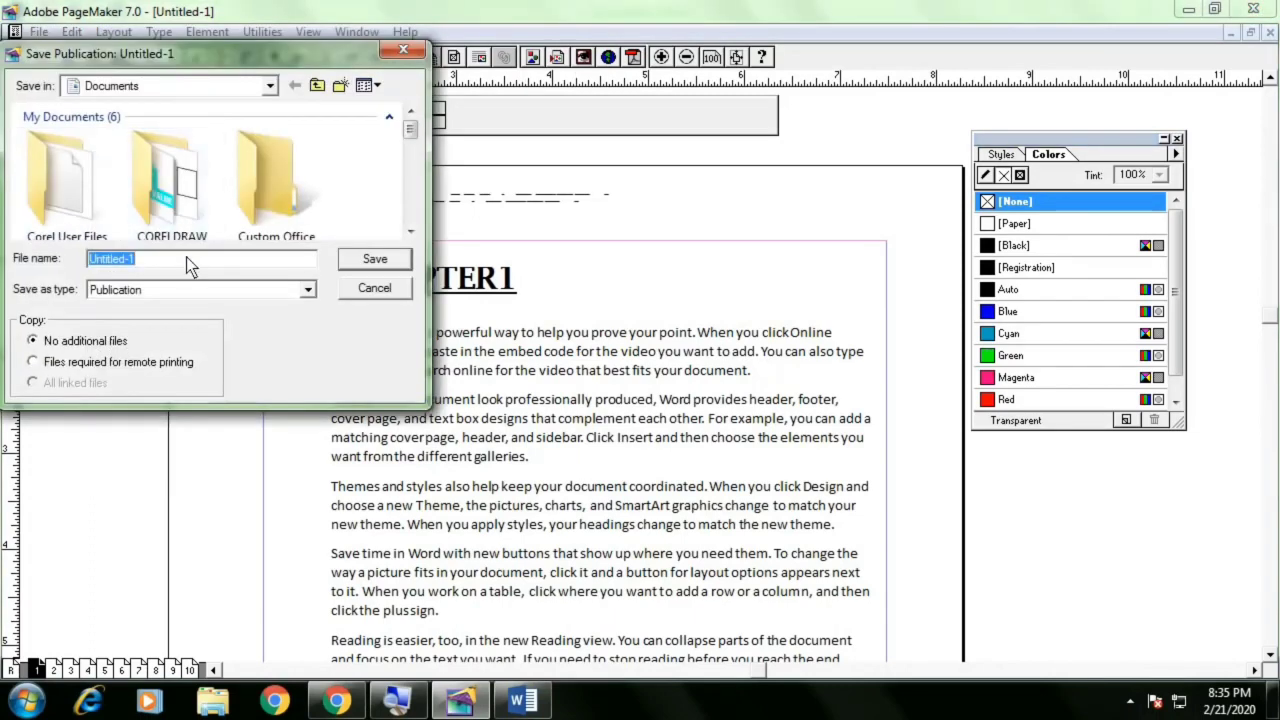
key("Escape")
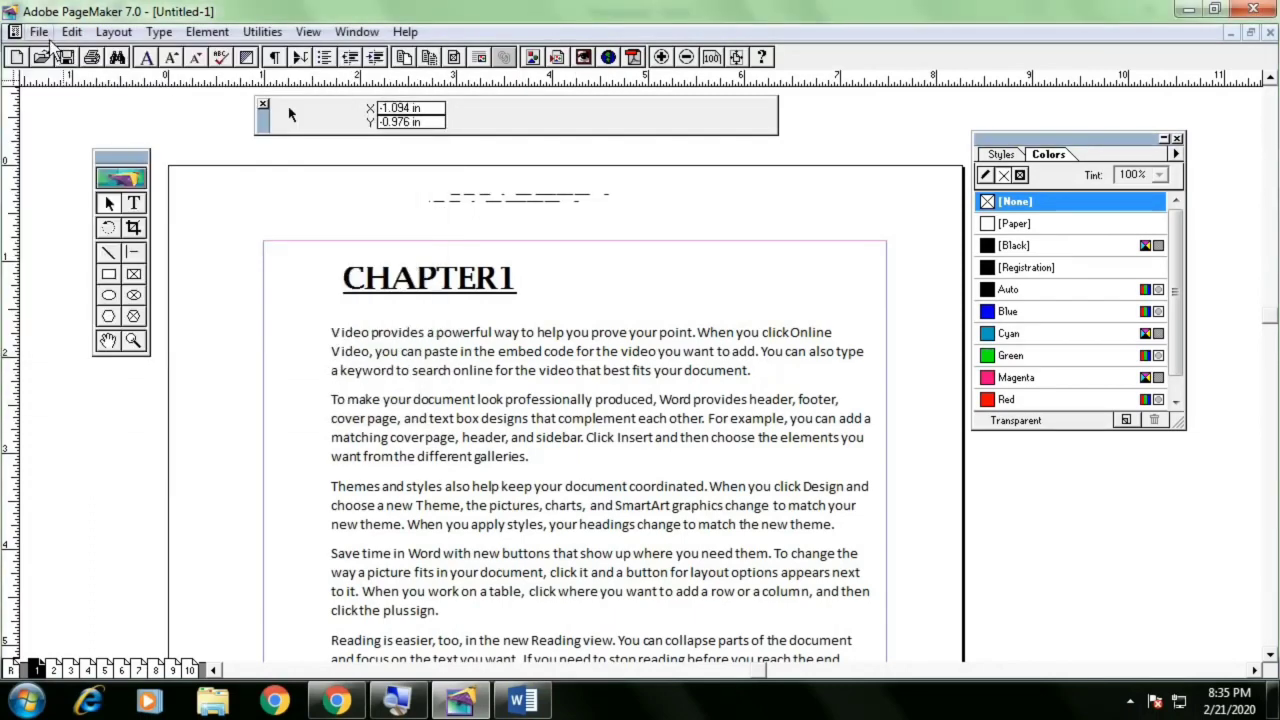
Save the publication as FIRST
left_click(38, 32)
left_click(71, 152)
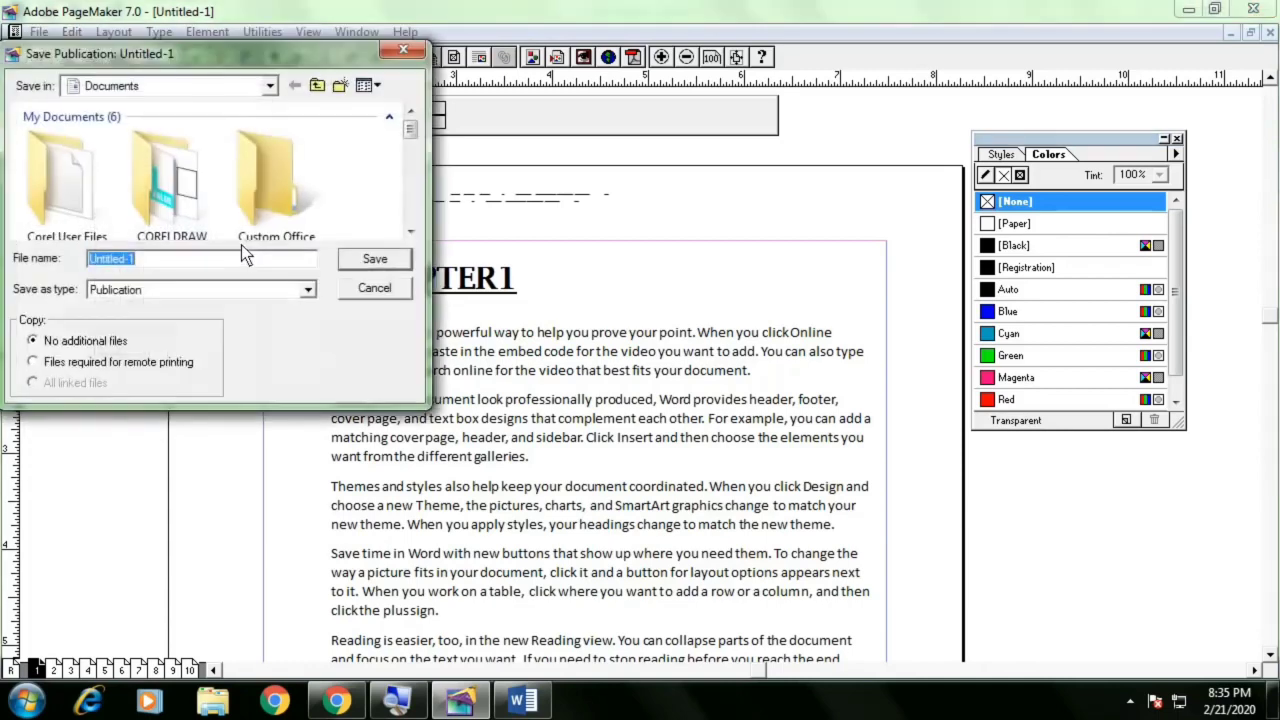
left_click_drag(194, 55, 363, 132)
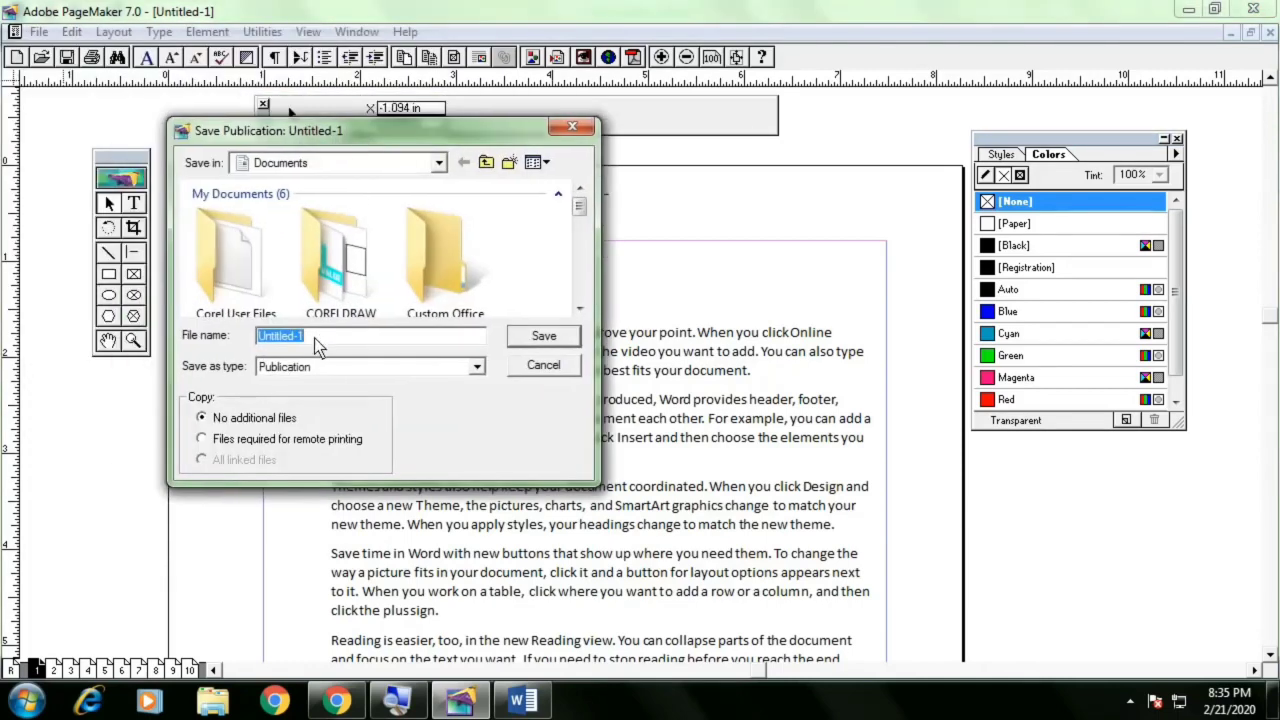
type("FIRST PM70")
left_click(538, 338)
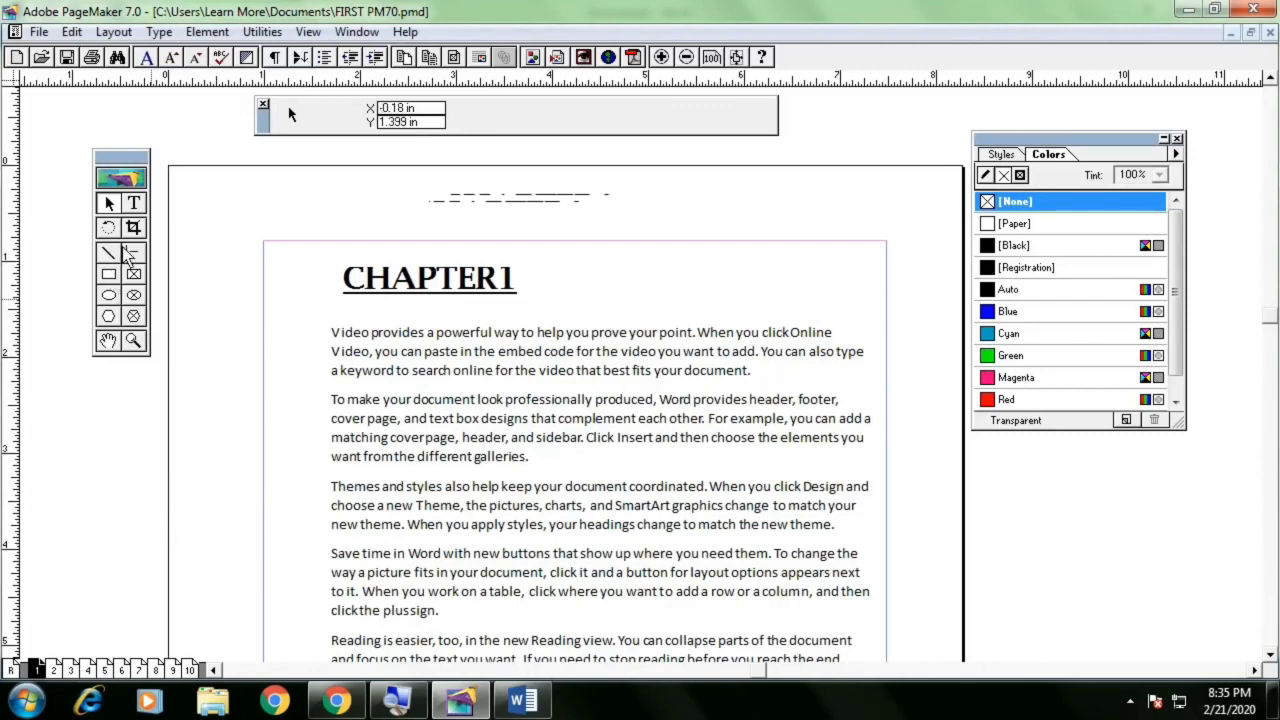
Type sample text DFDSFDS in a new text frame left of the body text
left_click(133, 203)
left_click_drag(172, 421, 282, 468)
type("DF")
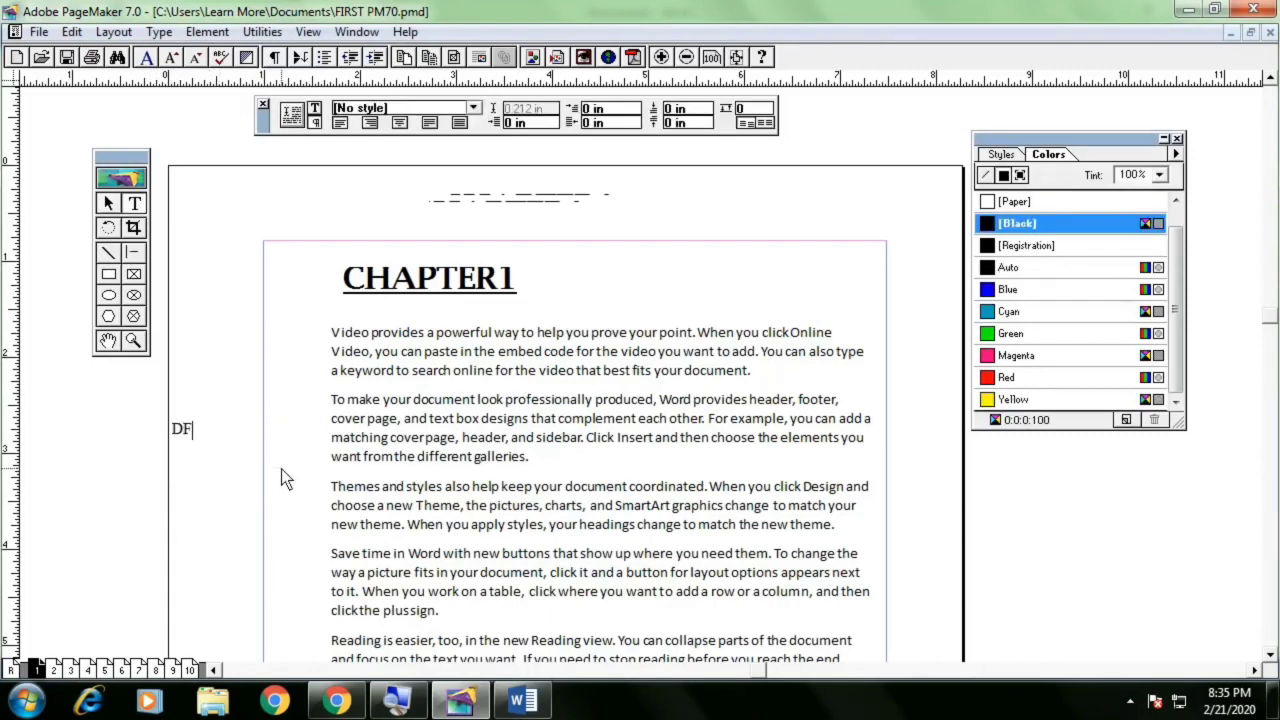
type("DSFDS")
left_click(109, 203)
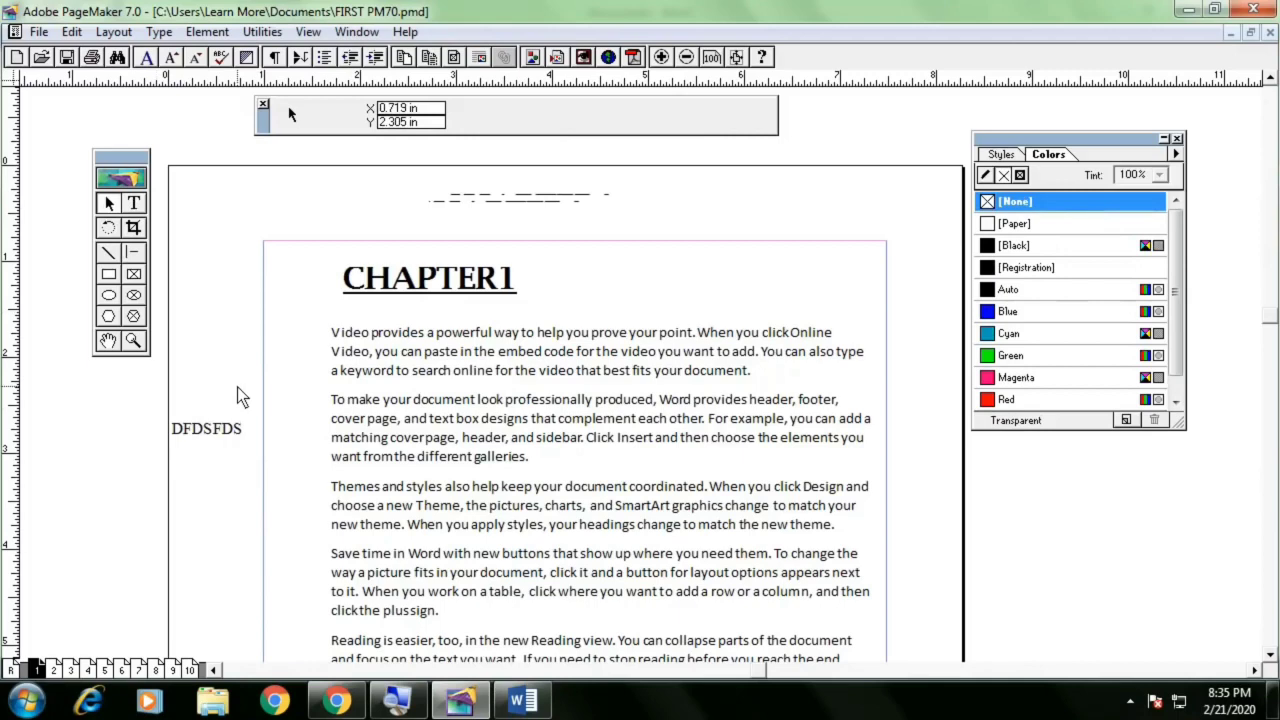
Revert the publication to its last-saved version
left_click(38, 32)
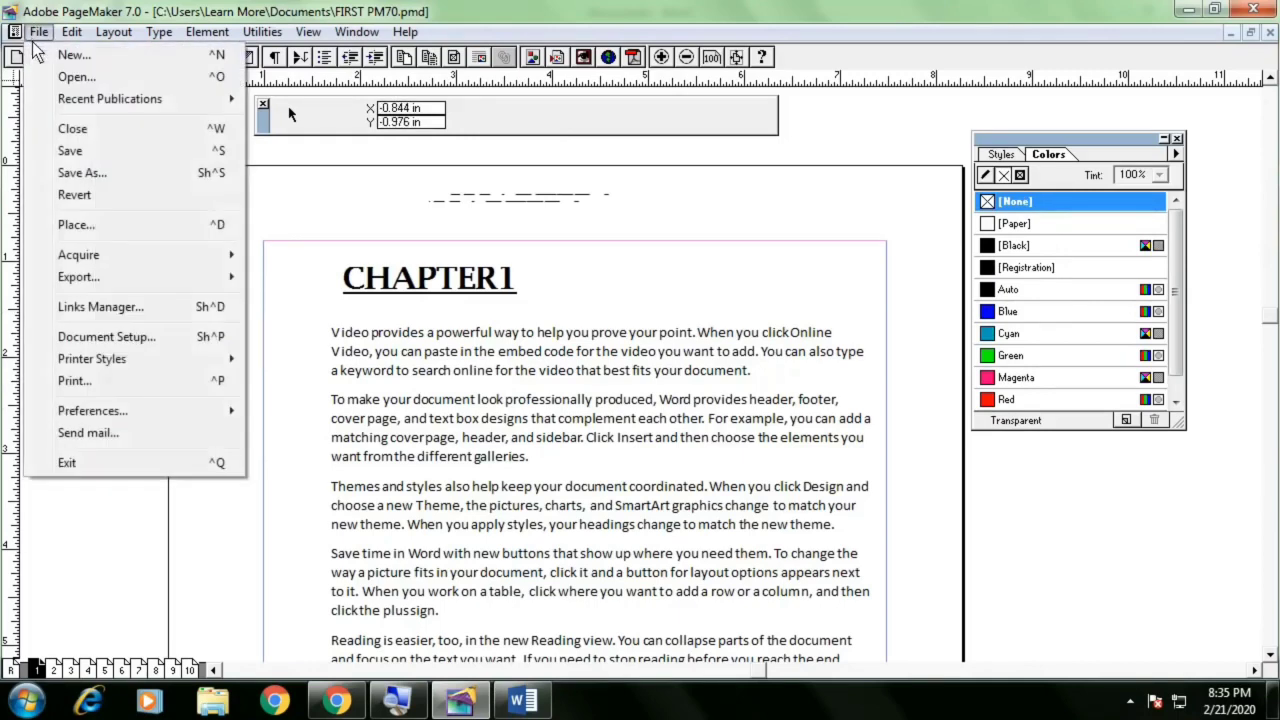
left_click(75, 196)
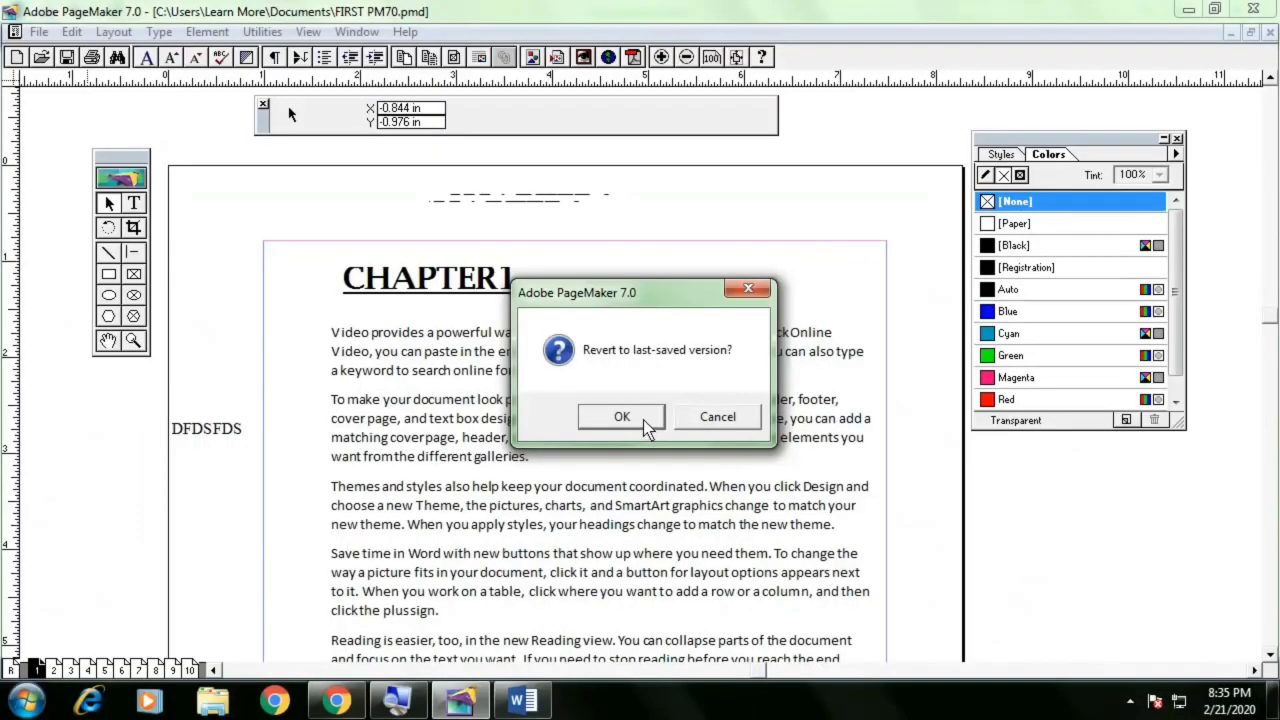
left_click(625, 455)
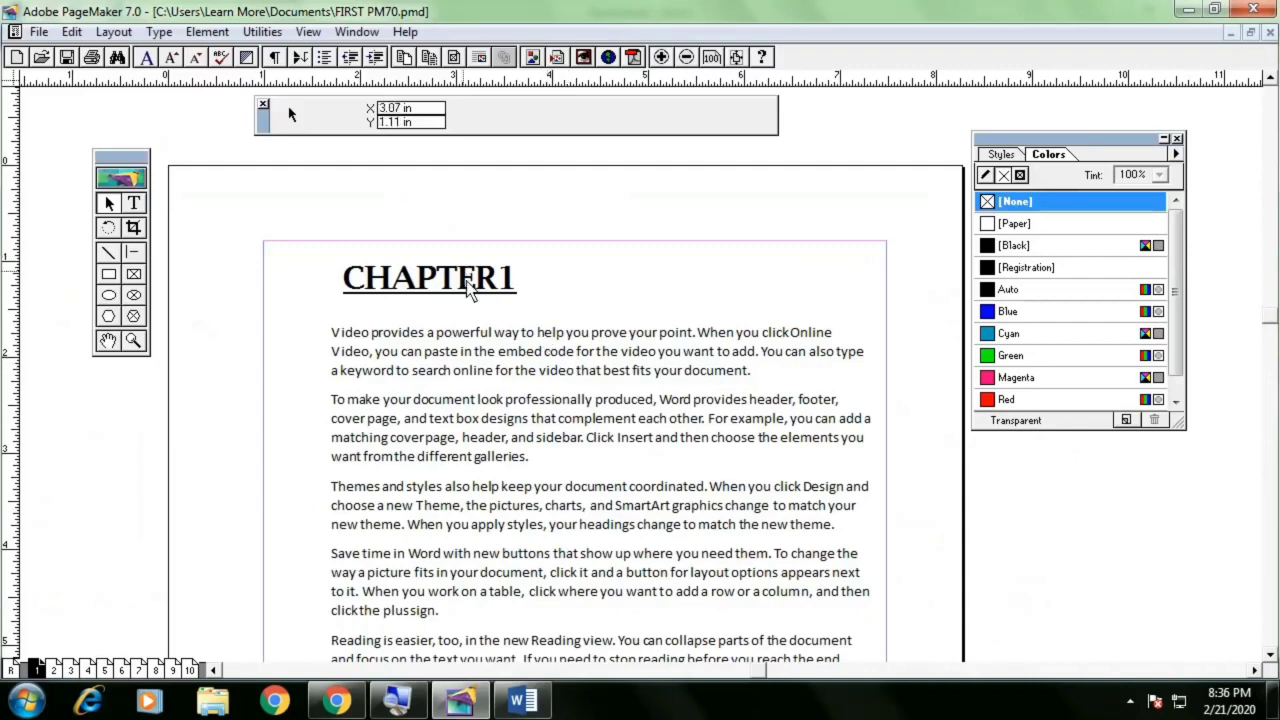
Delete the CHAPTER1 heading text block from above the body text
left_click_drag(466, 285, 460, 287)
left_click(596, 270)
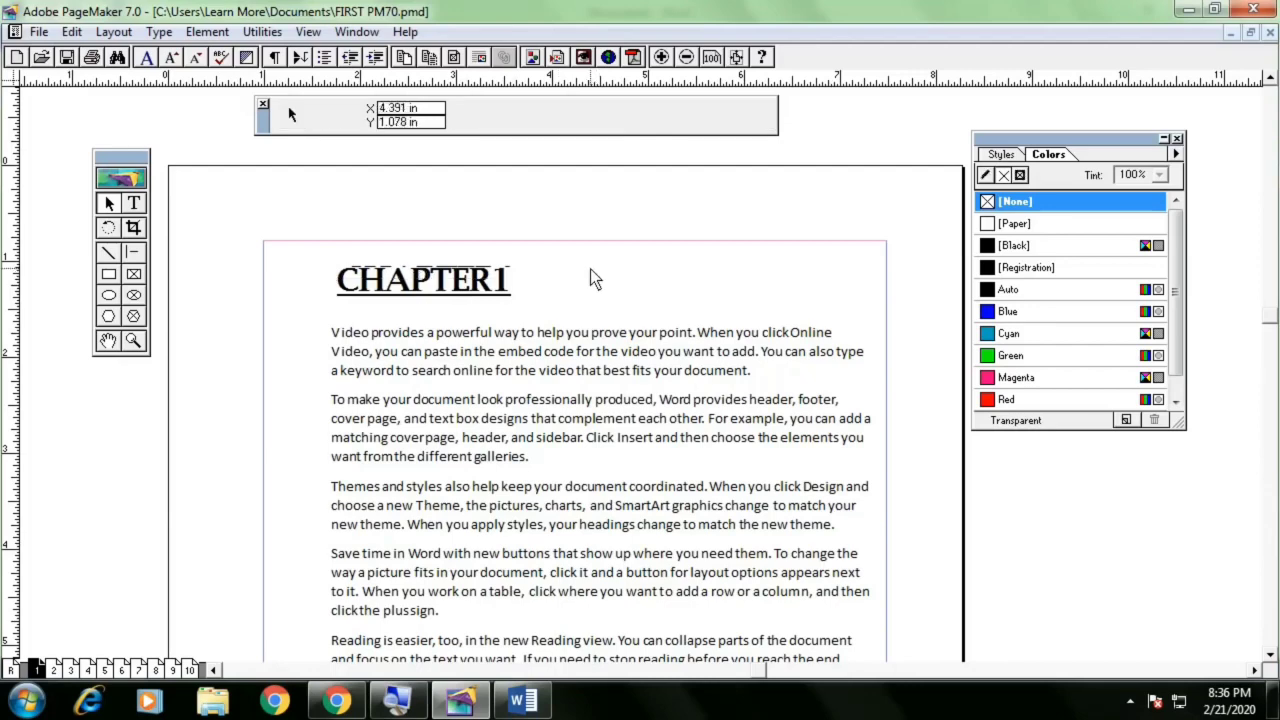
left_click(482, 281)
left_click_drag(484, 287, 576, 297)
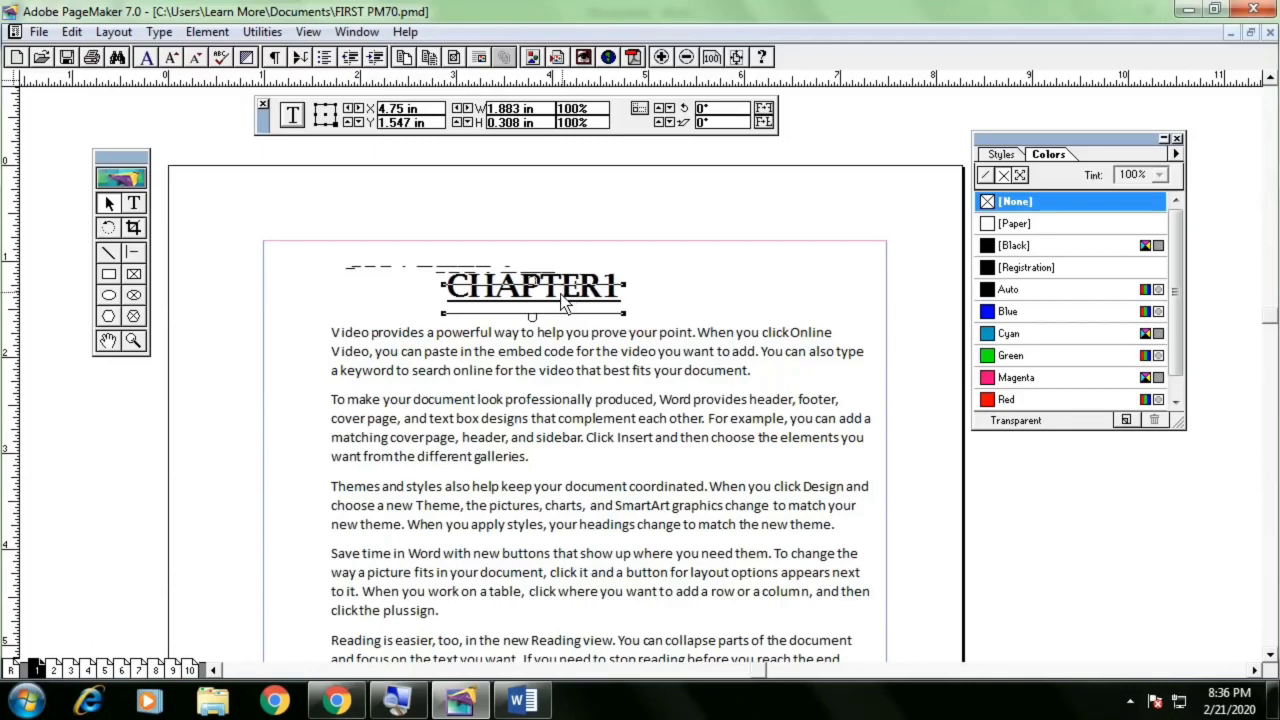
key("Delete")
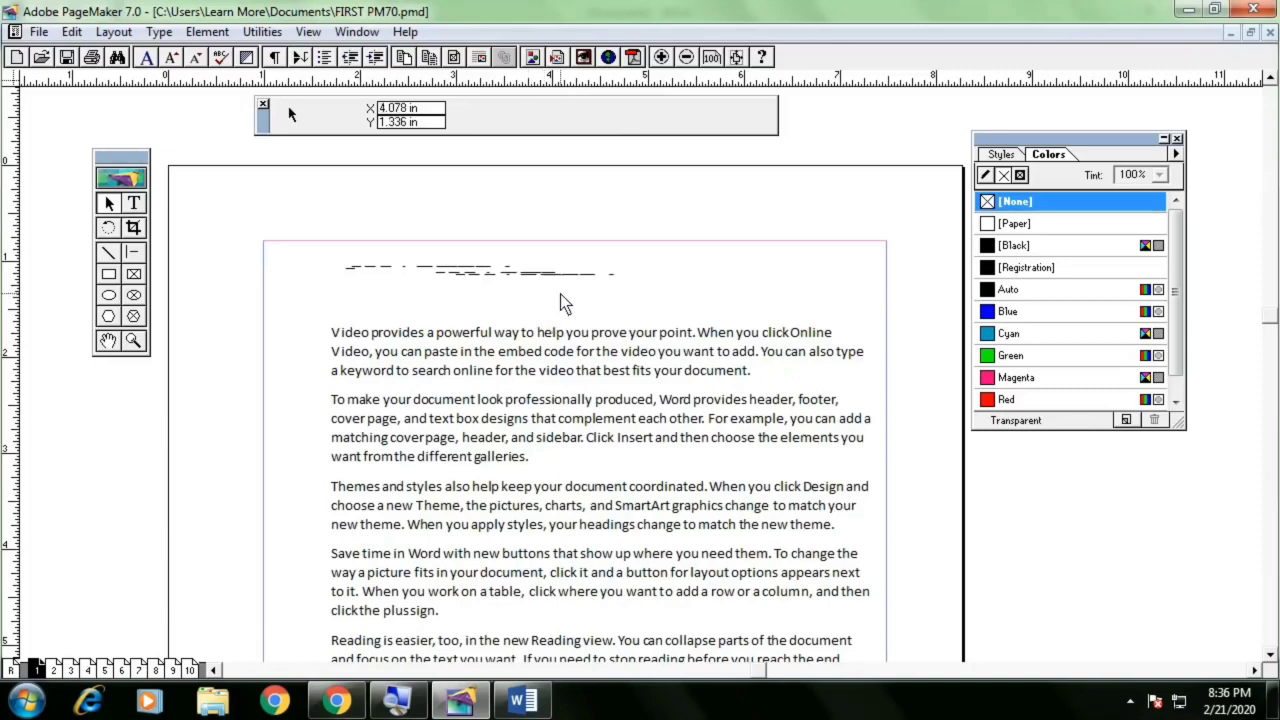
key("ctrl+z")
key("ctrl+z")
Insert a new first line reading CHAPTER 1 at the start of the body text
left_click(390, 332)
left_click(135, 203)
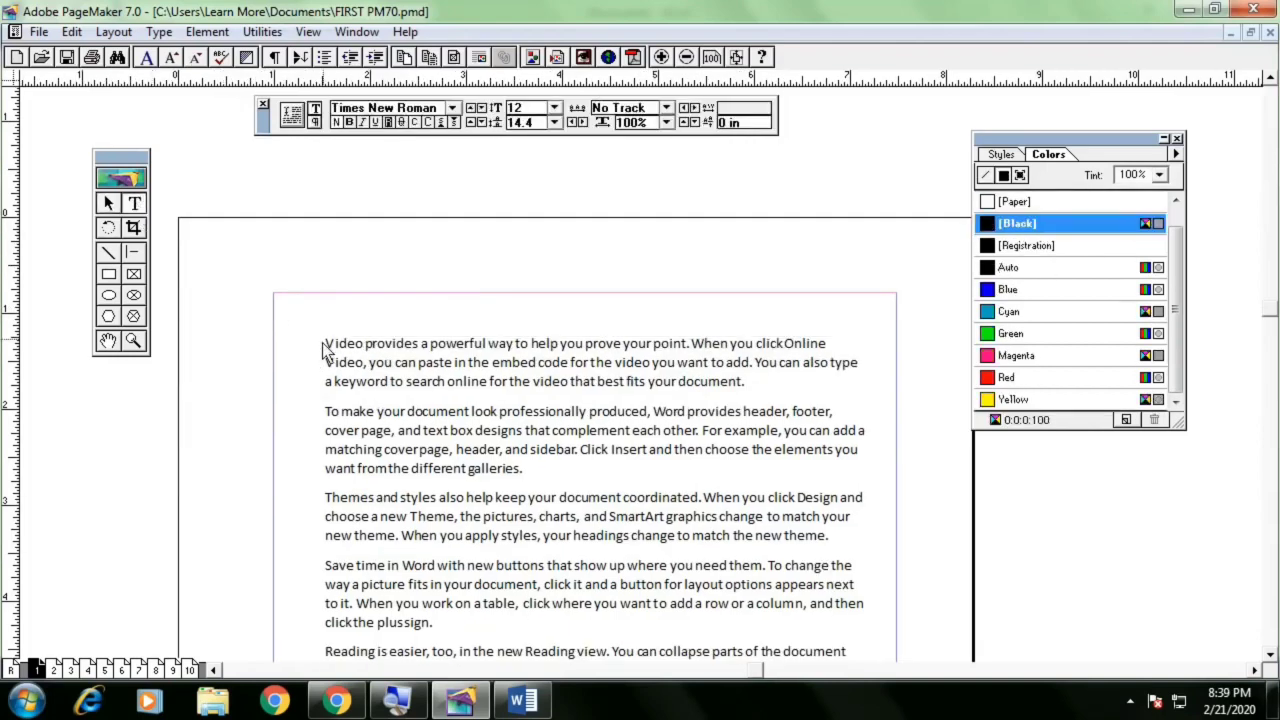
left_click(326, 345)
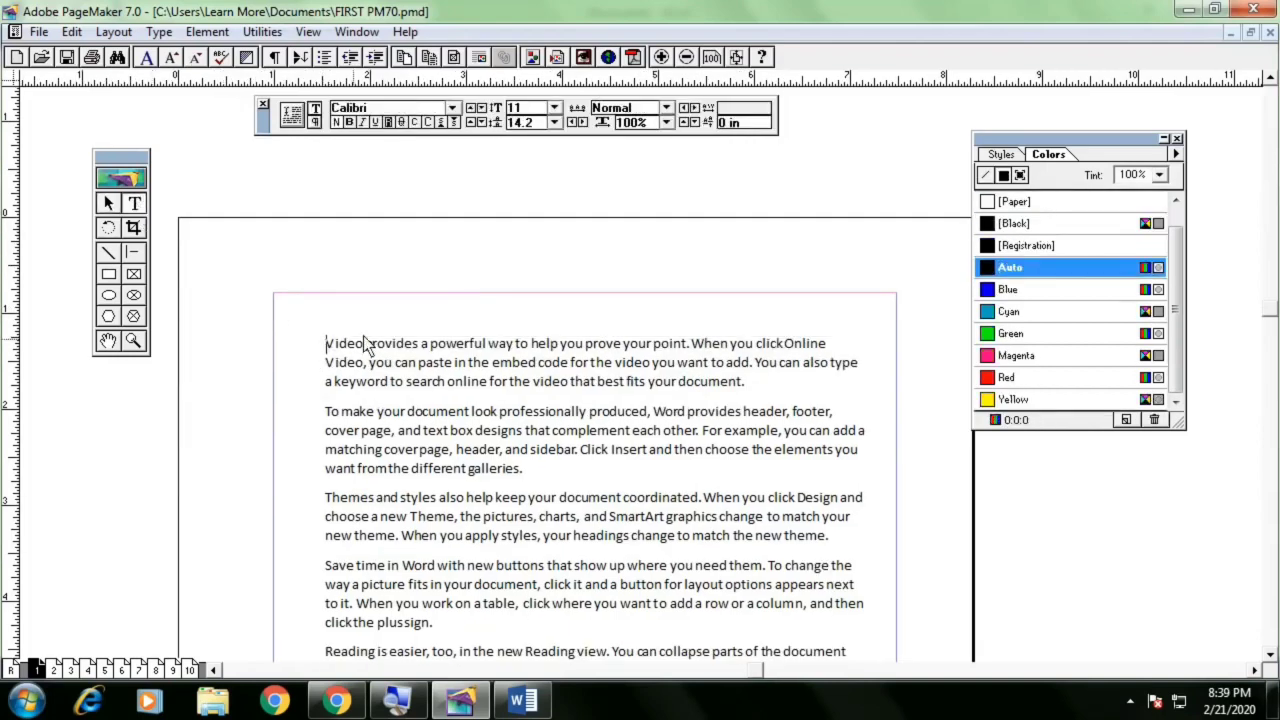
key("Return")
key("Up")
type("CHA")
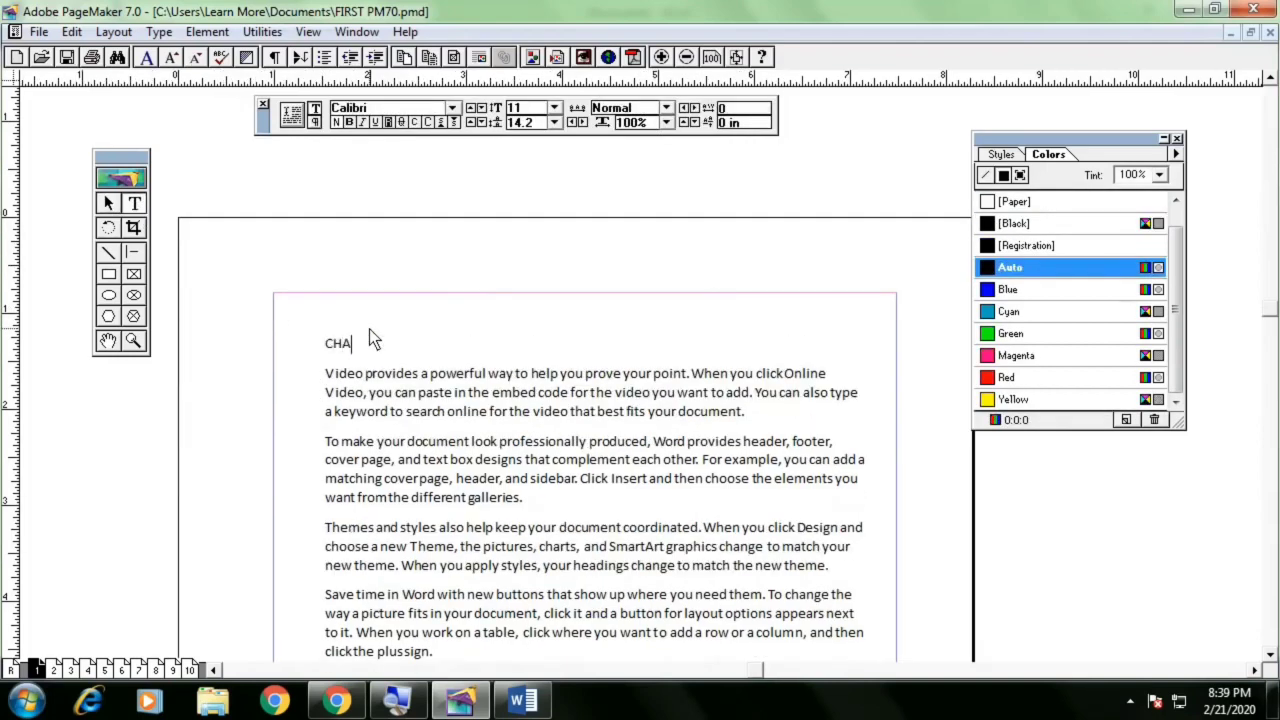
type("PTER 1")
Split the CHAPTER 1 line off into its own text block about 2.2 in wide above the body text frame
left_click(386, 344)
left_click(110, 203)
left_click(440, 388)
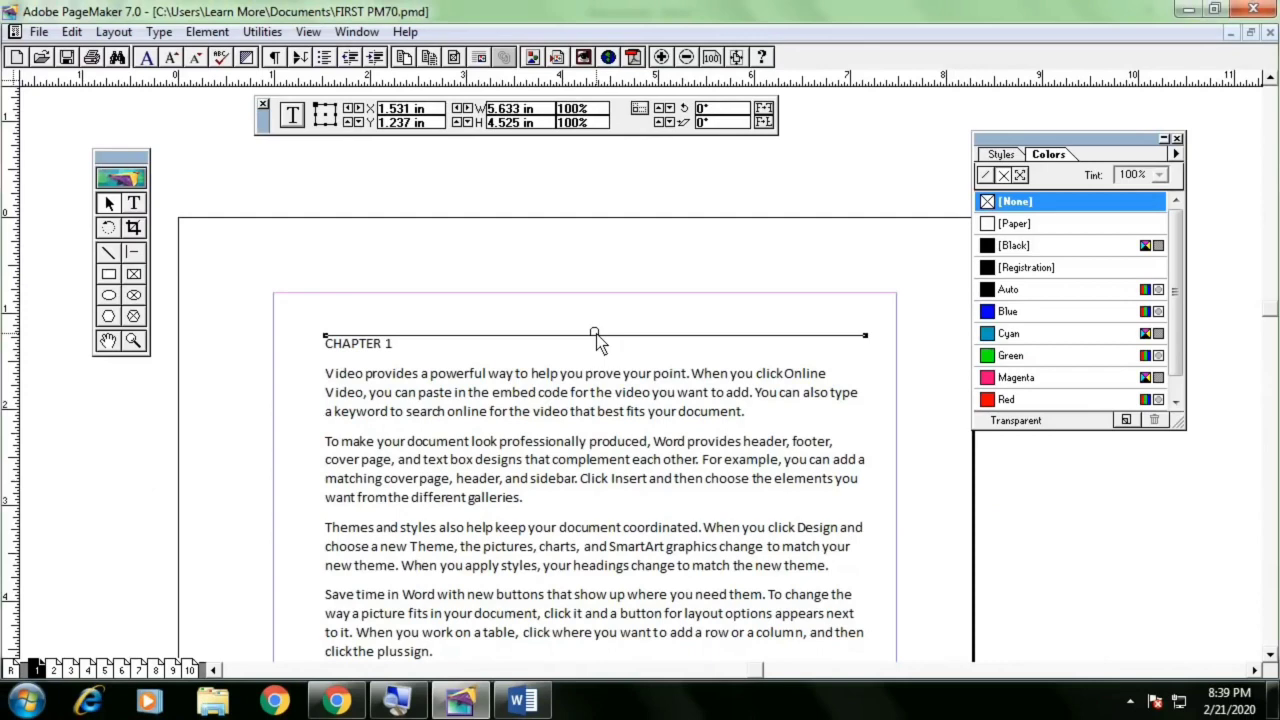
left_click(596, 332)
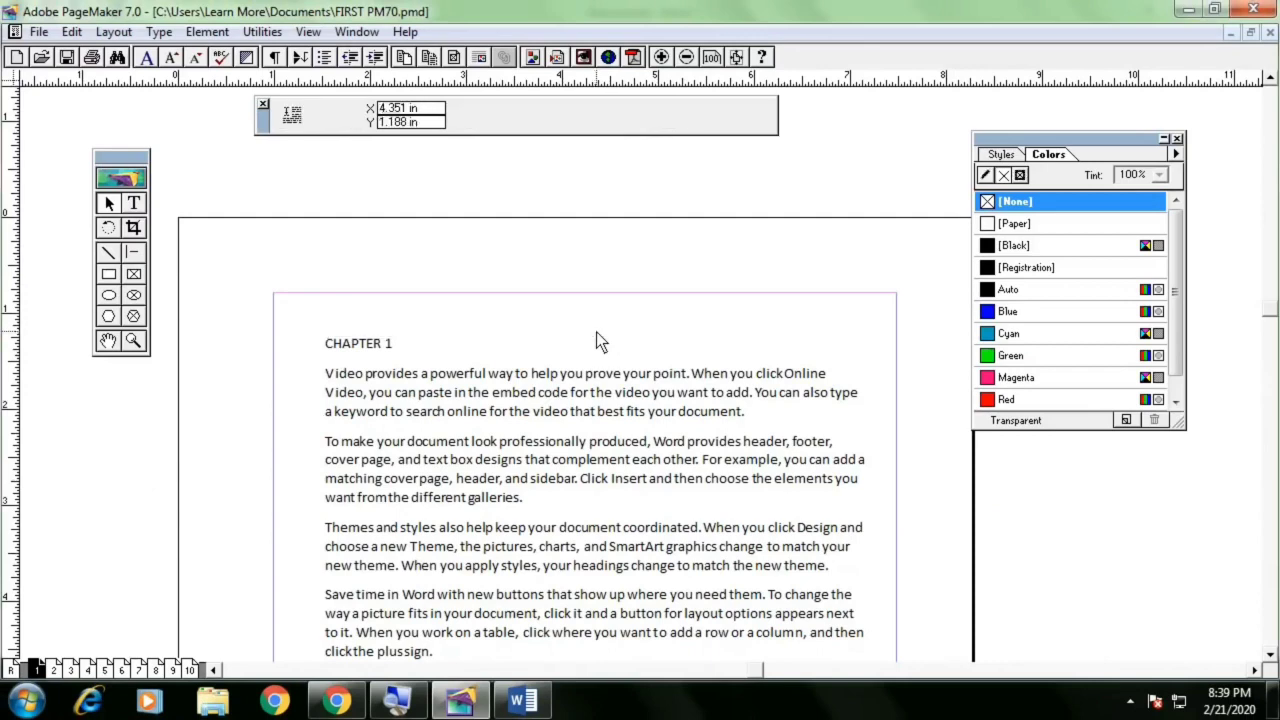
left_click_drag(314, 331, 547, 288)
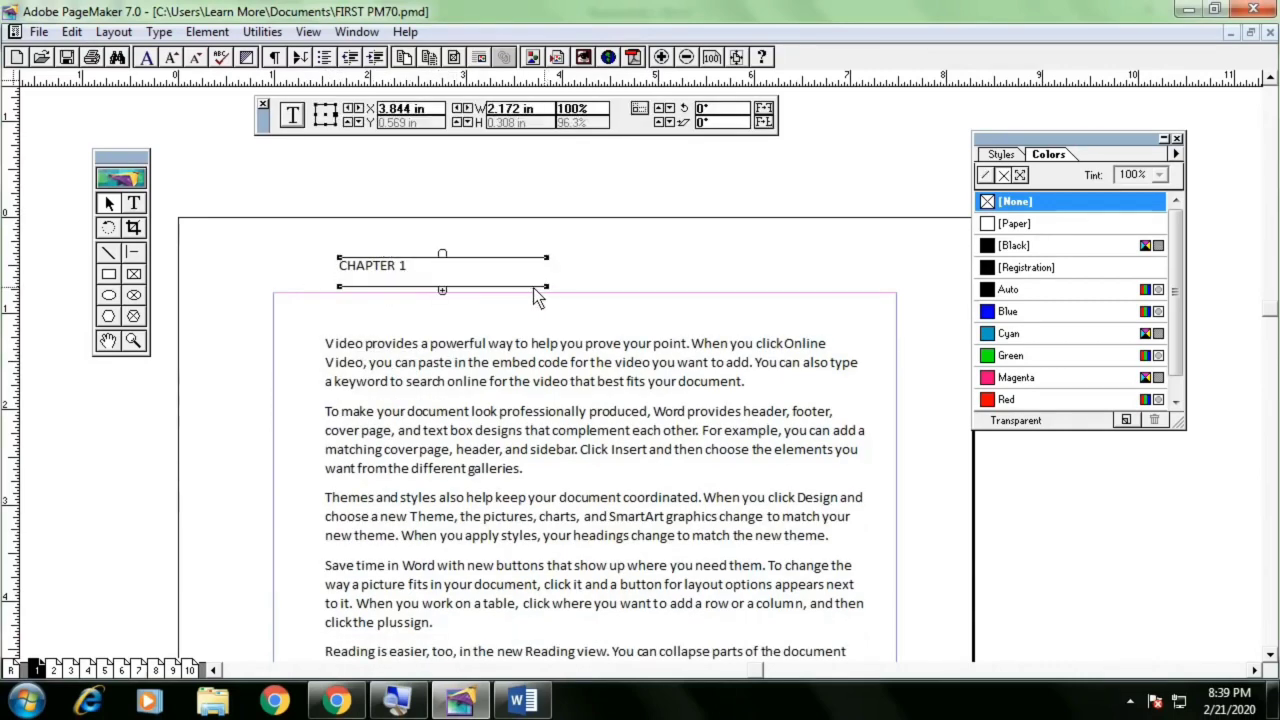
left_click(453, 293)
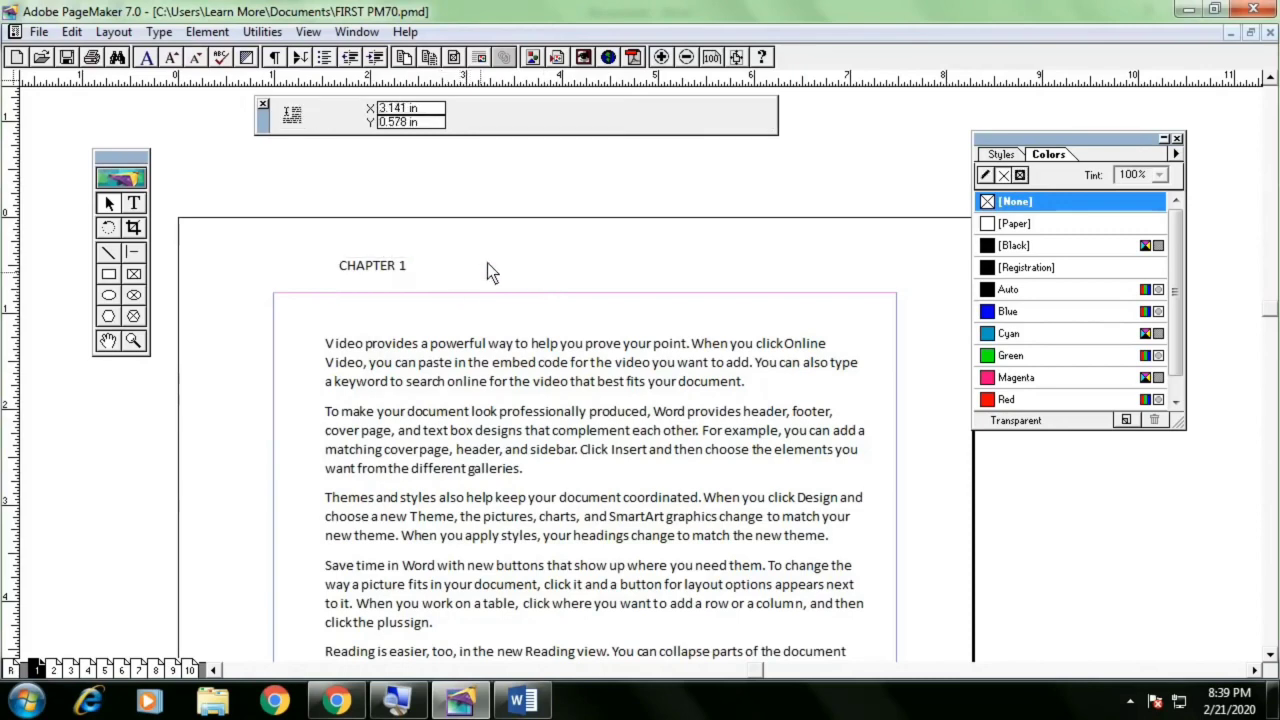
Flow the opening body lines into a new text block about 3 in wide and move it under CHAPTER 1
left_click_drag(510, 241, 803, 286)
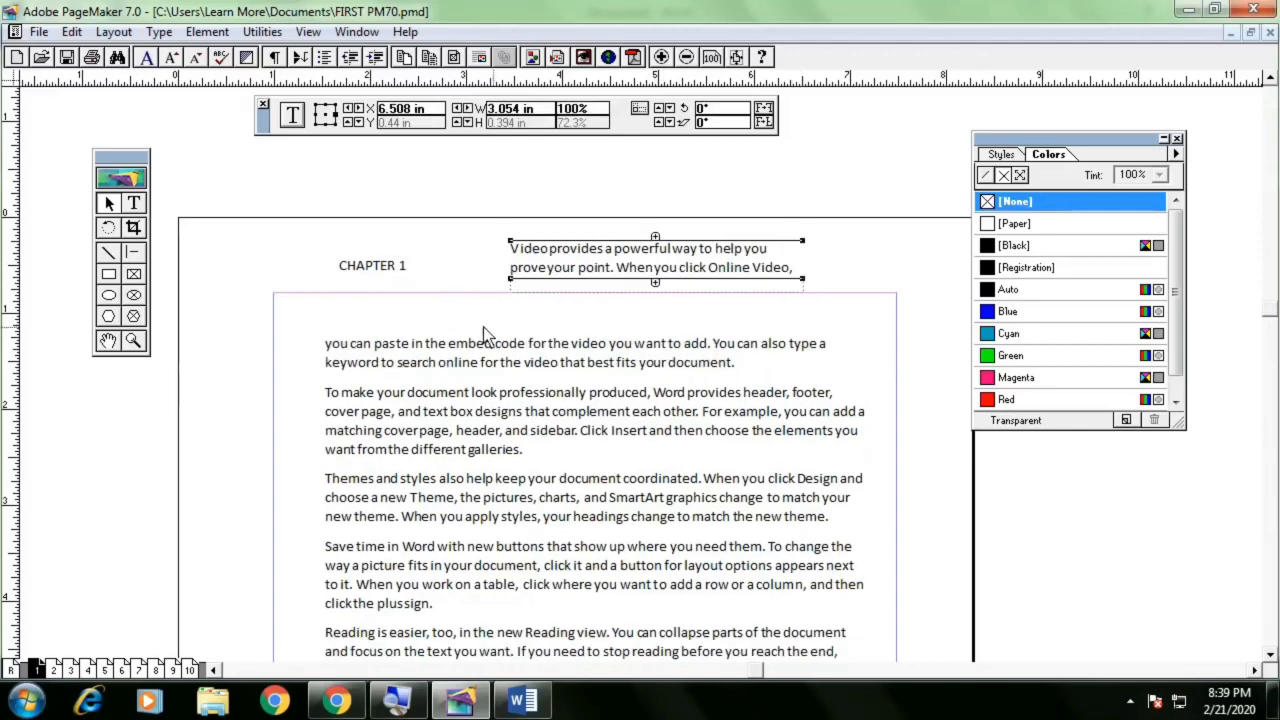
left_click_drag(576, 268, 395, 306)
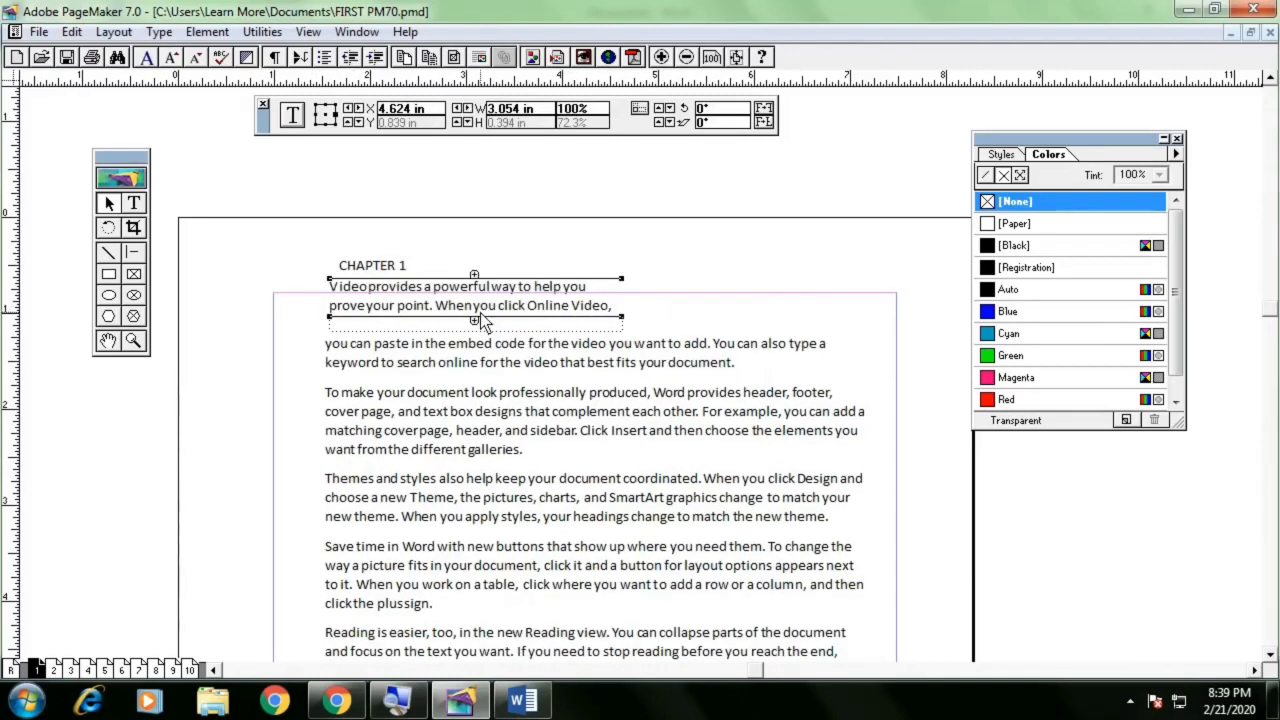
Delete the opening-lines block, the body text block and the CHAPTER 1 heading block from the page
key("Delete")
left_click(472, 357)
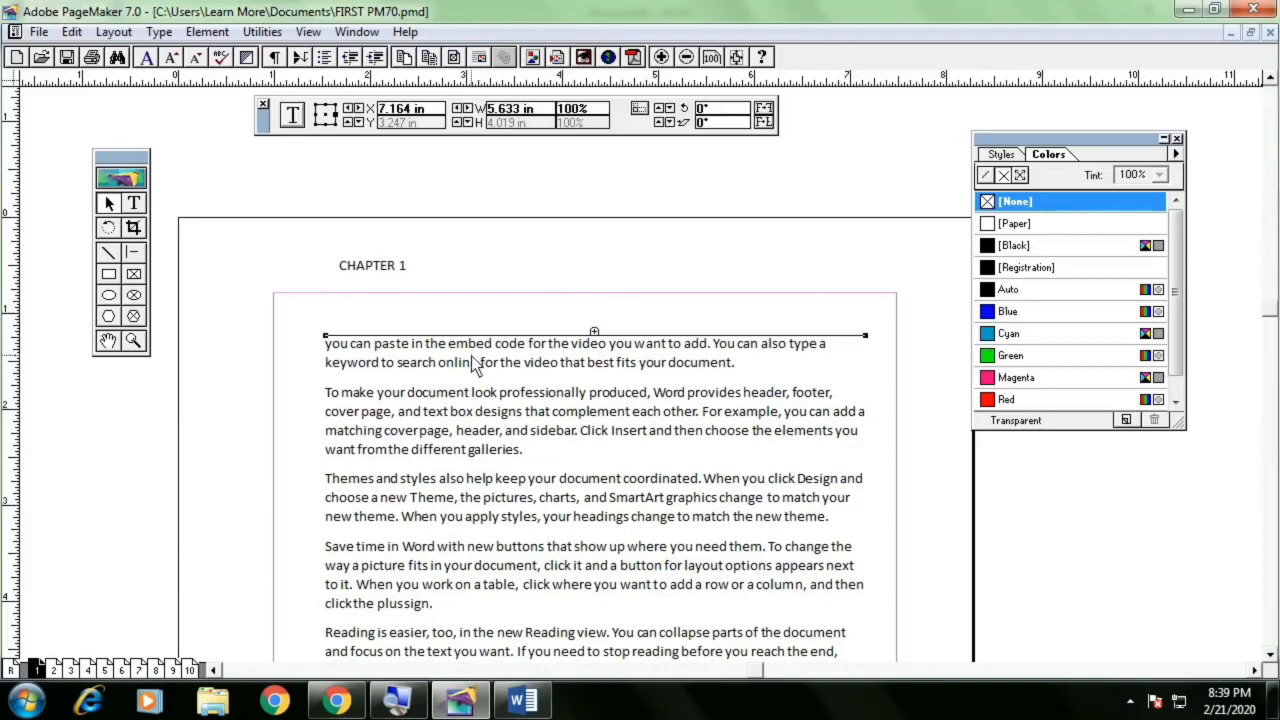
key("Delete")
left_click(385, 266)
key("Delete")
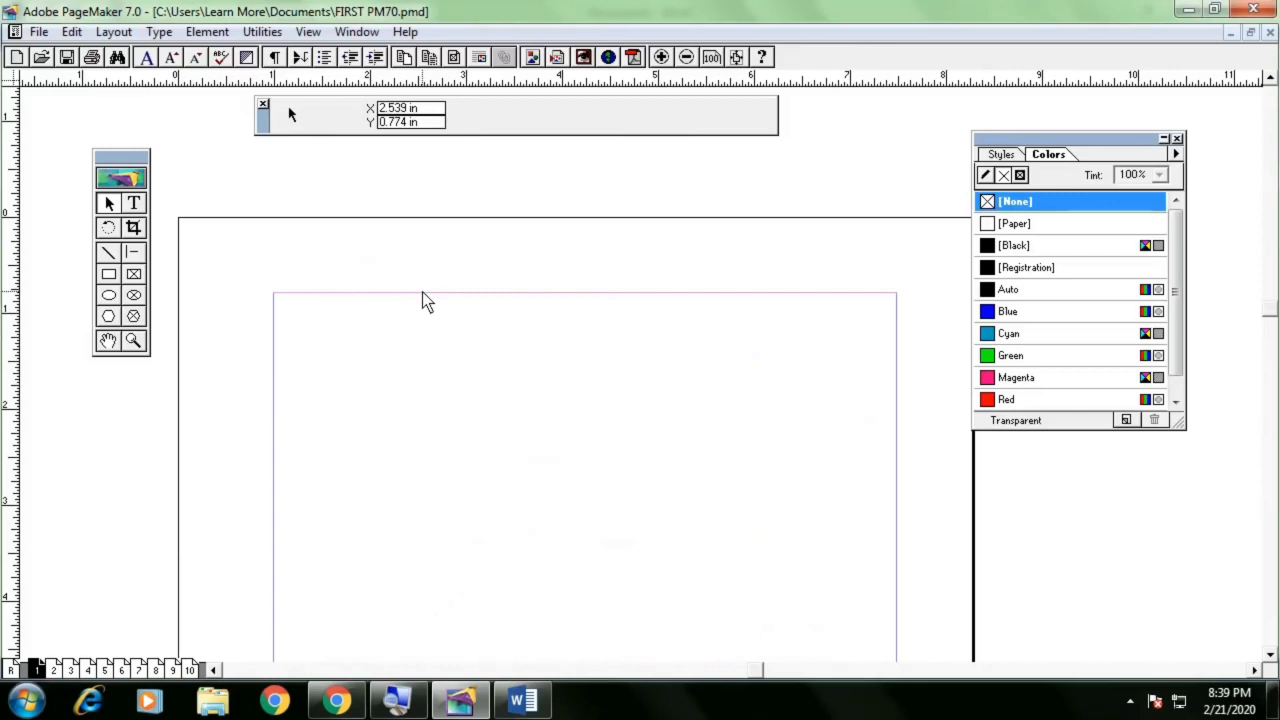
Undo the heading deletion and delete the CHAPTER 1 text block again
key("ctrl+z")
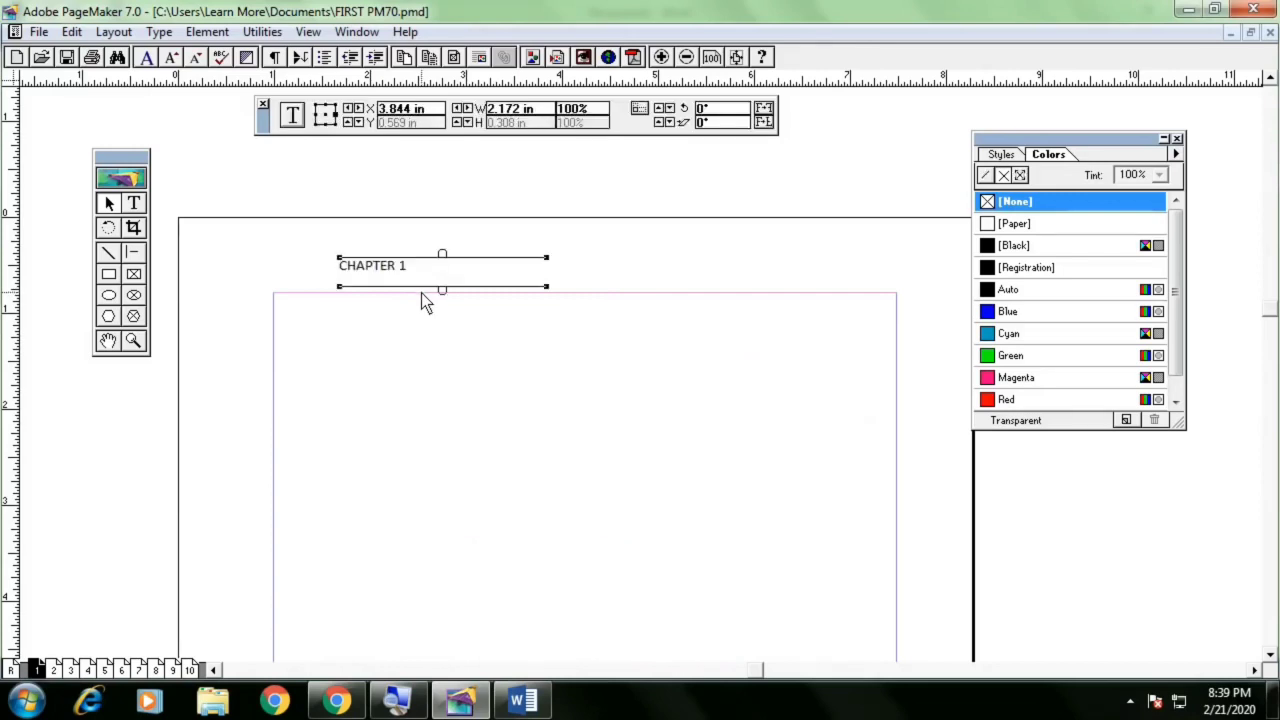
left_click(421, 293)
left_click(388, 283)
key("Delete")
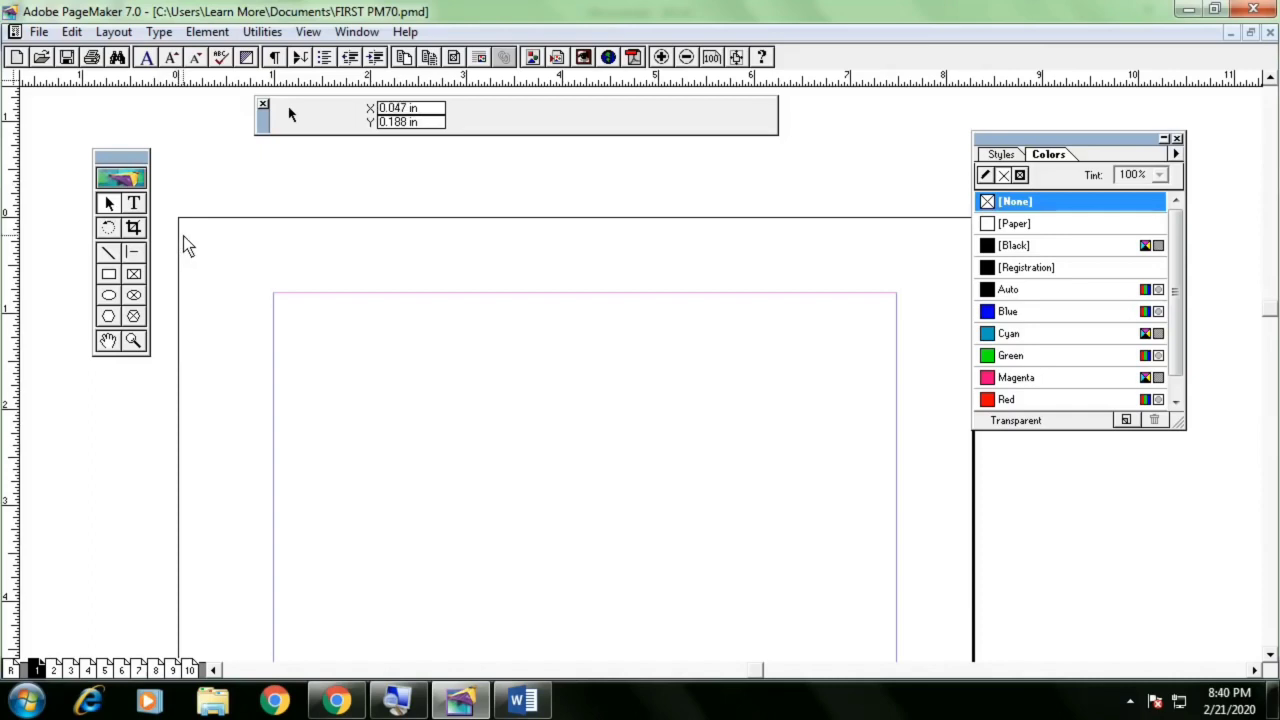
Switch to the browser to view the sample visiting card design, then return to the new publication
left_click_drag(265, 120, 336, 168)
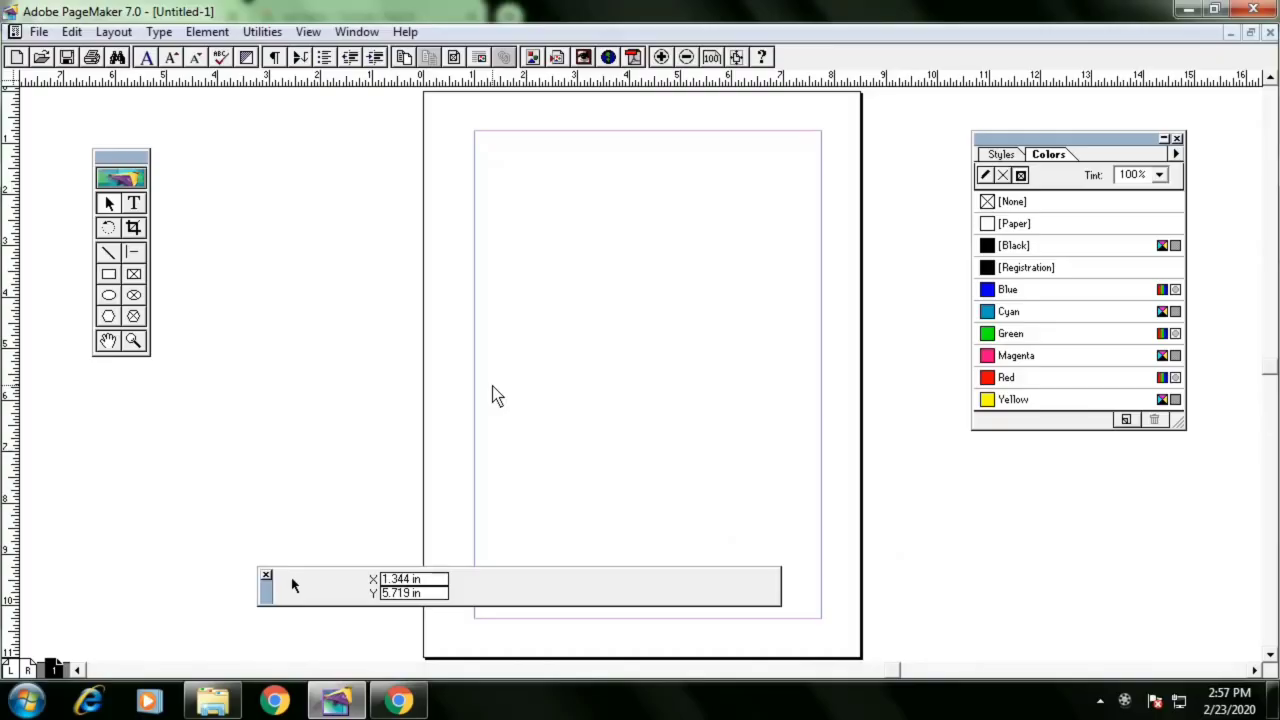
key("alt+Tab")
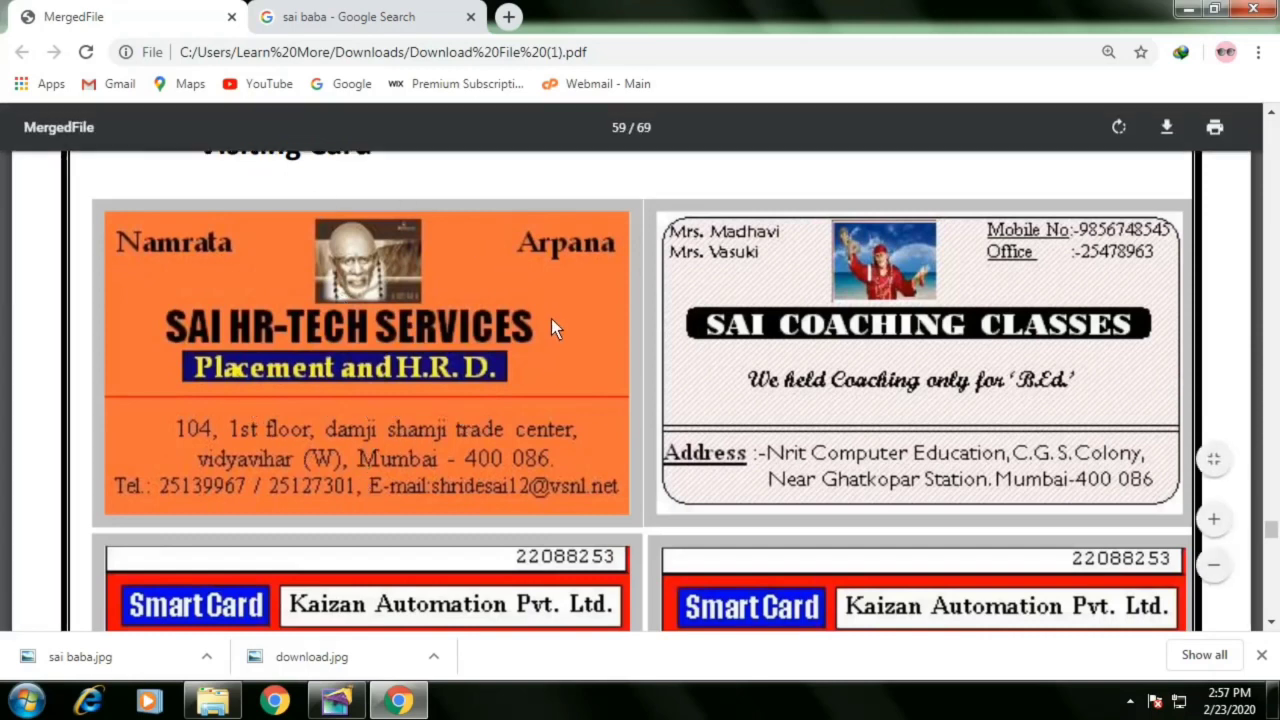
key("alt+Tab")
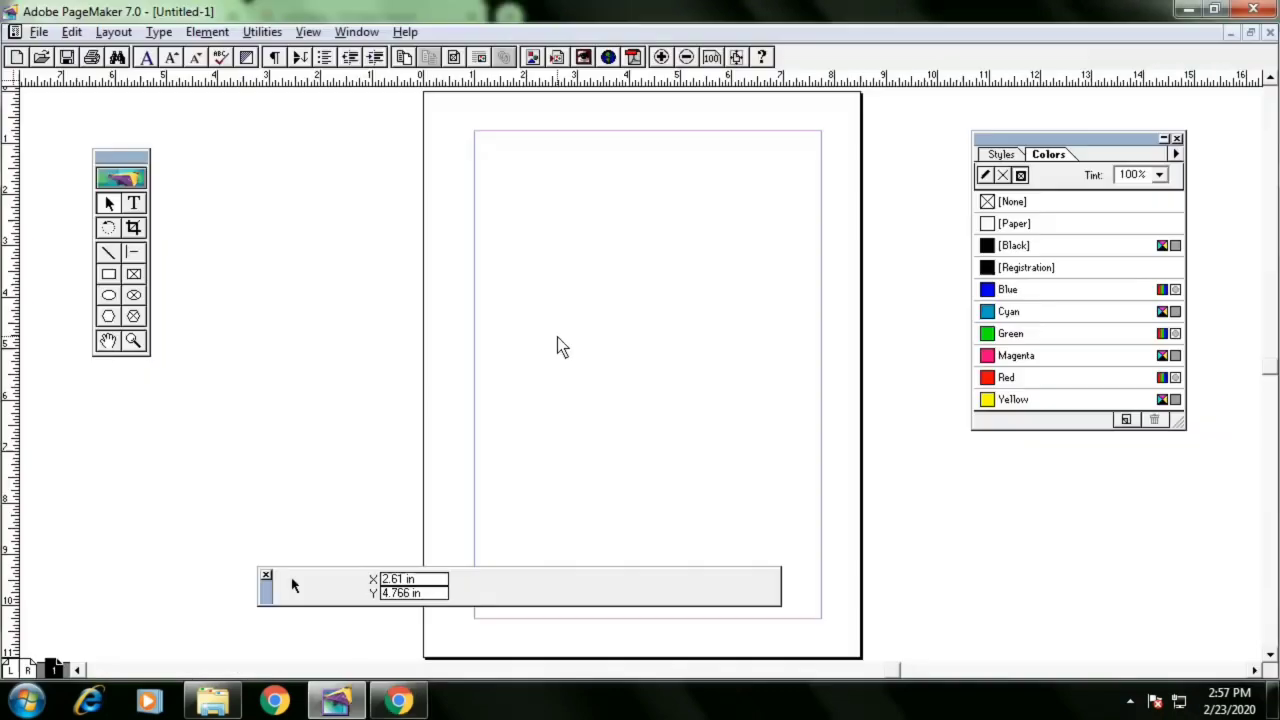
Choose the most rounded corner style for the Rectangle tool in the Rounded Corners options
right_click(577, 232)
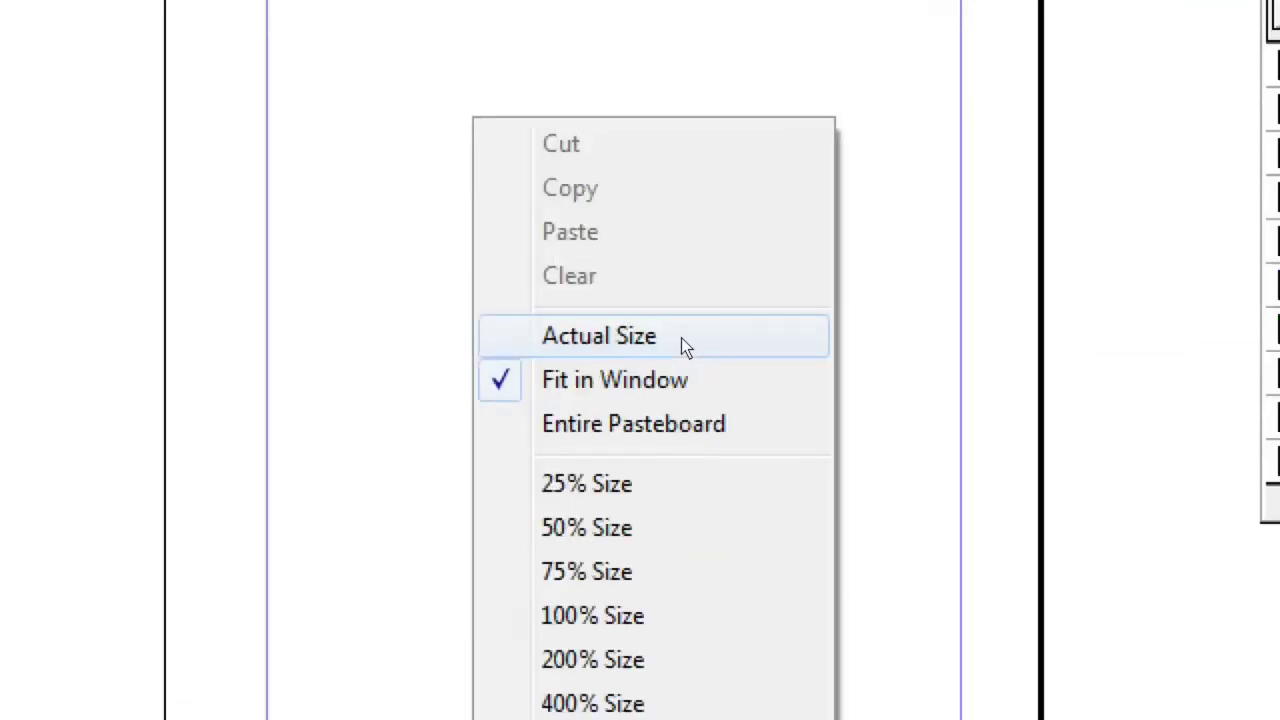
left_click(640, 337)
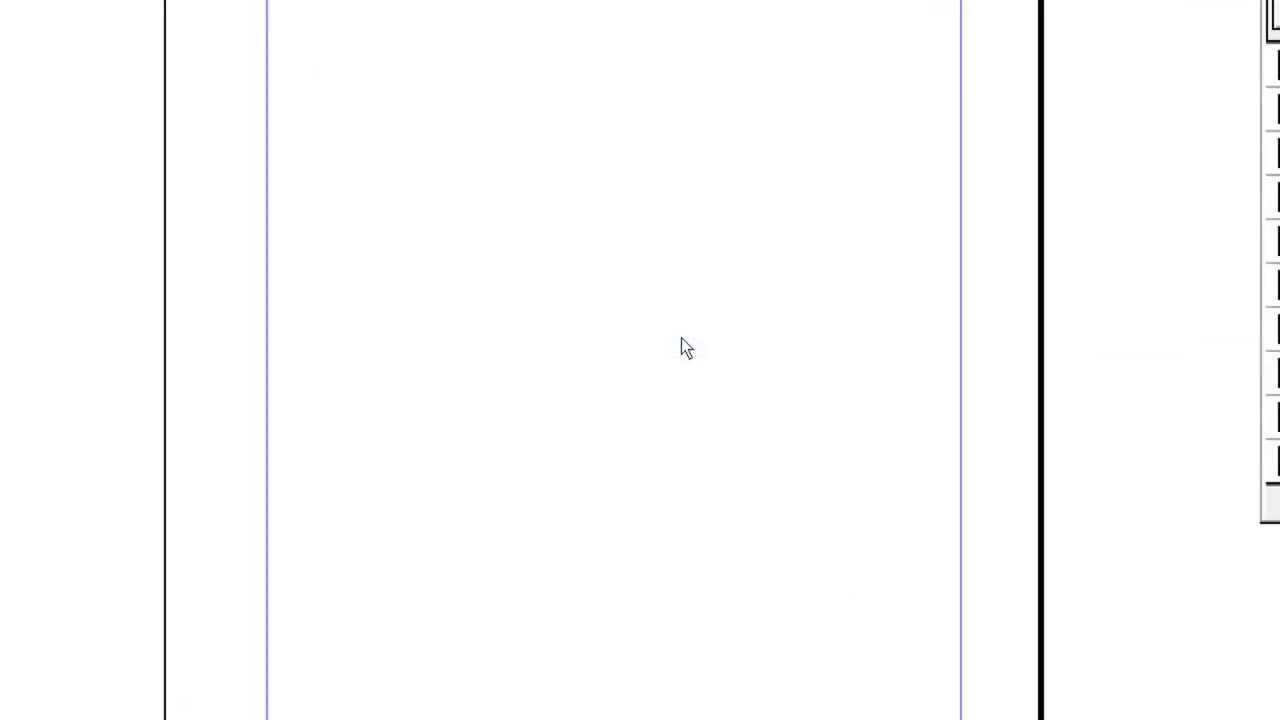
right_click(516, 256)
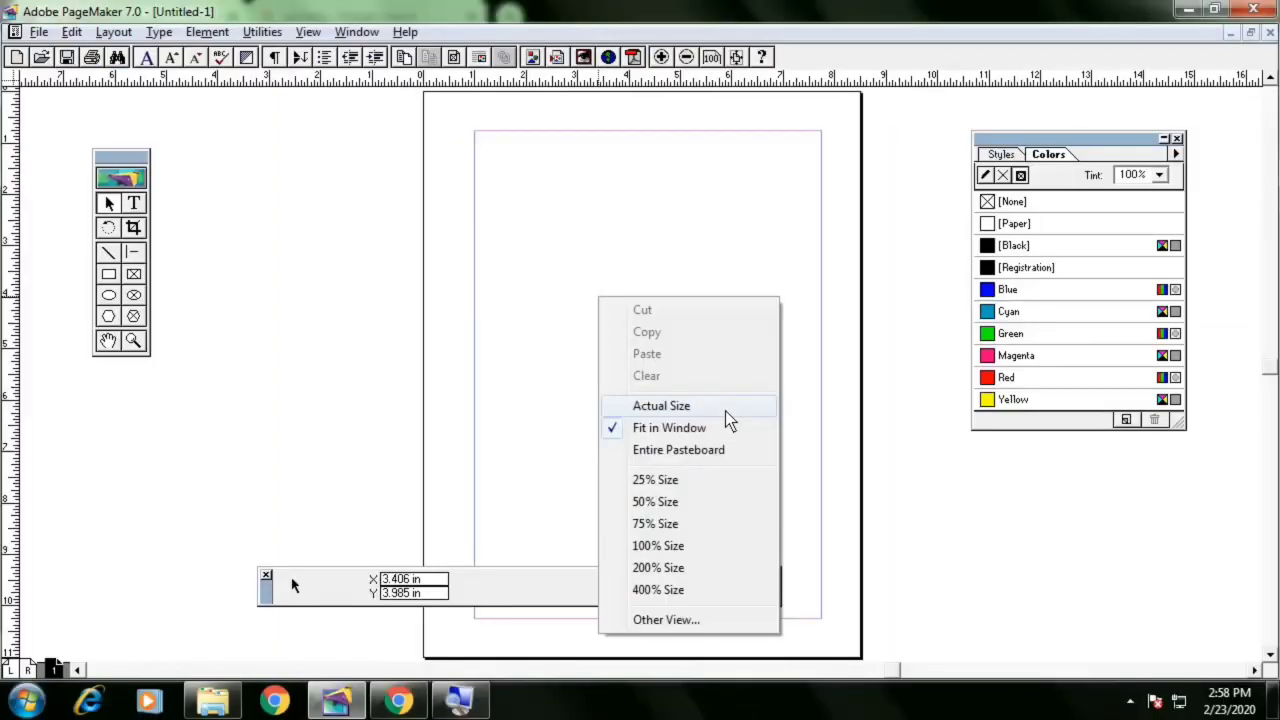
left_click(725, 411)
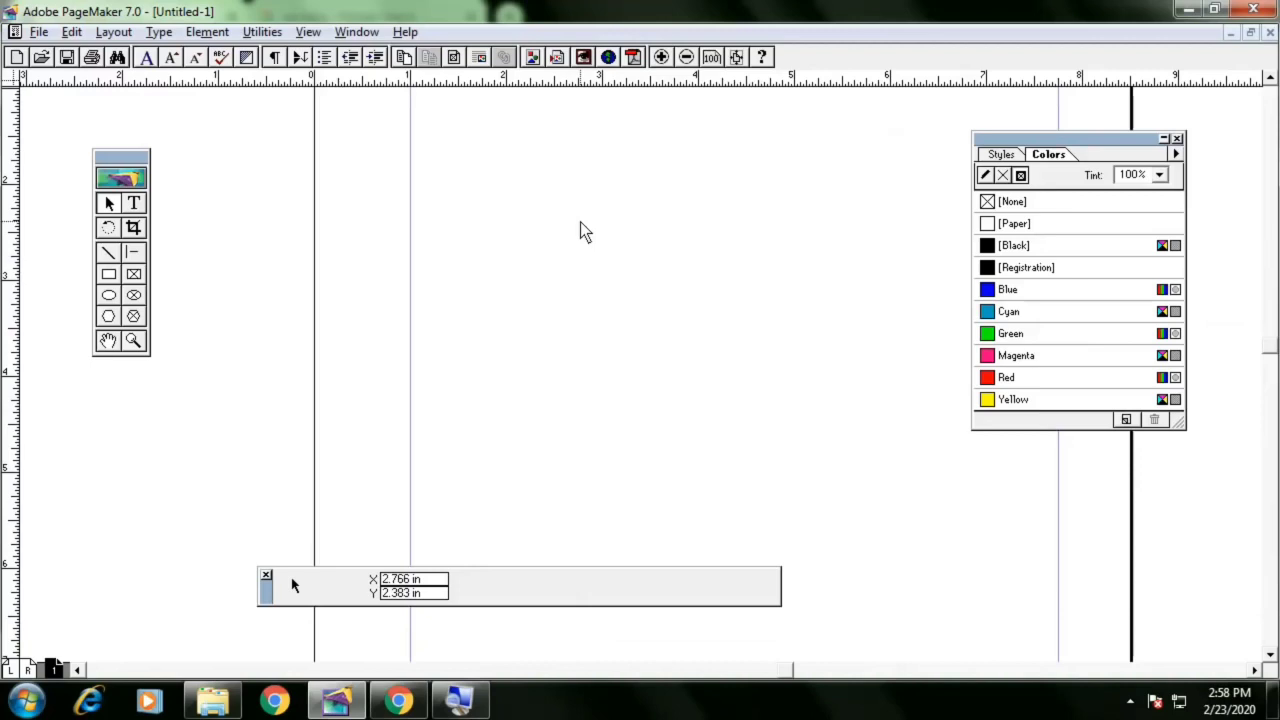
left_click_drag(501, 172, 454, 246)
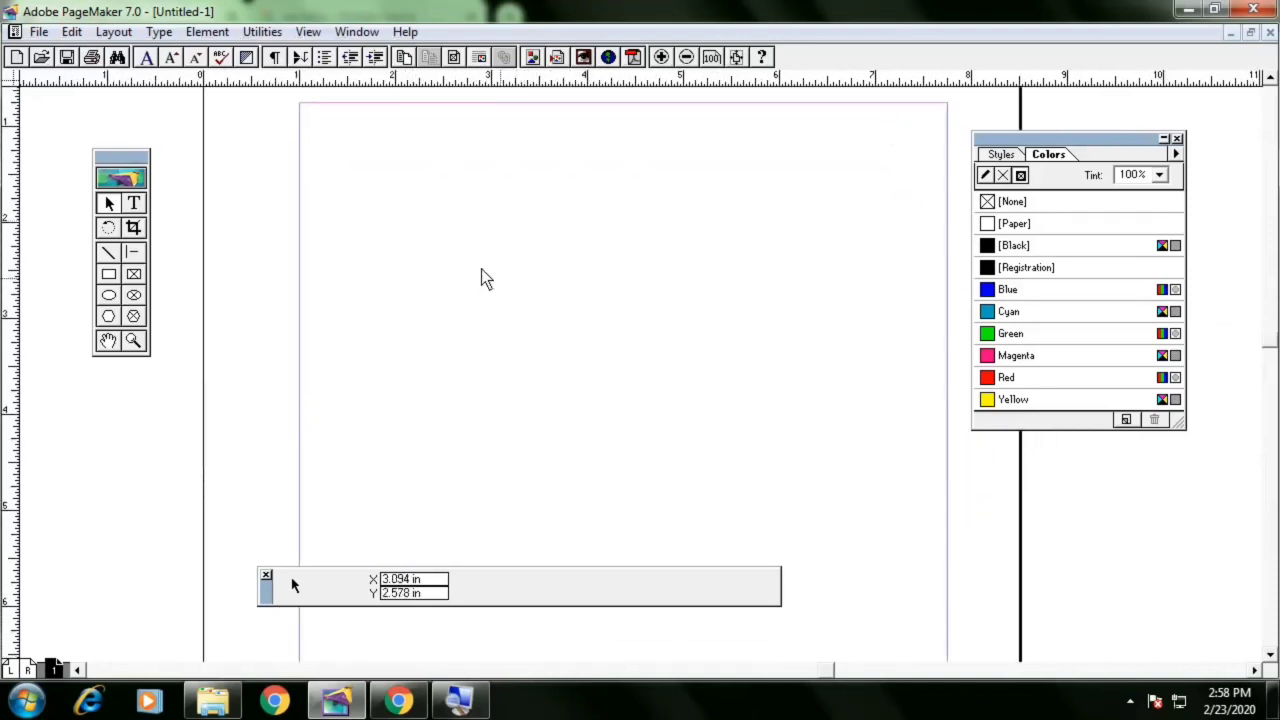
double_click(108, 275)
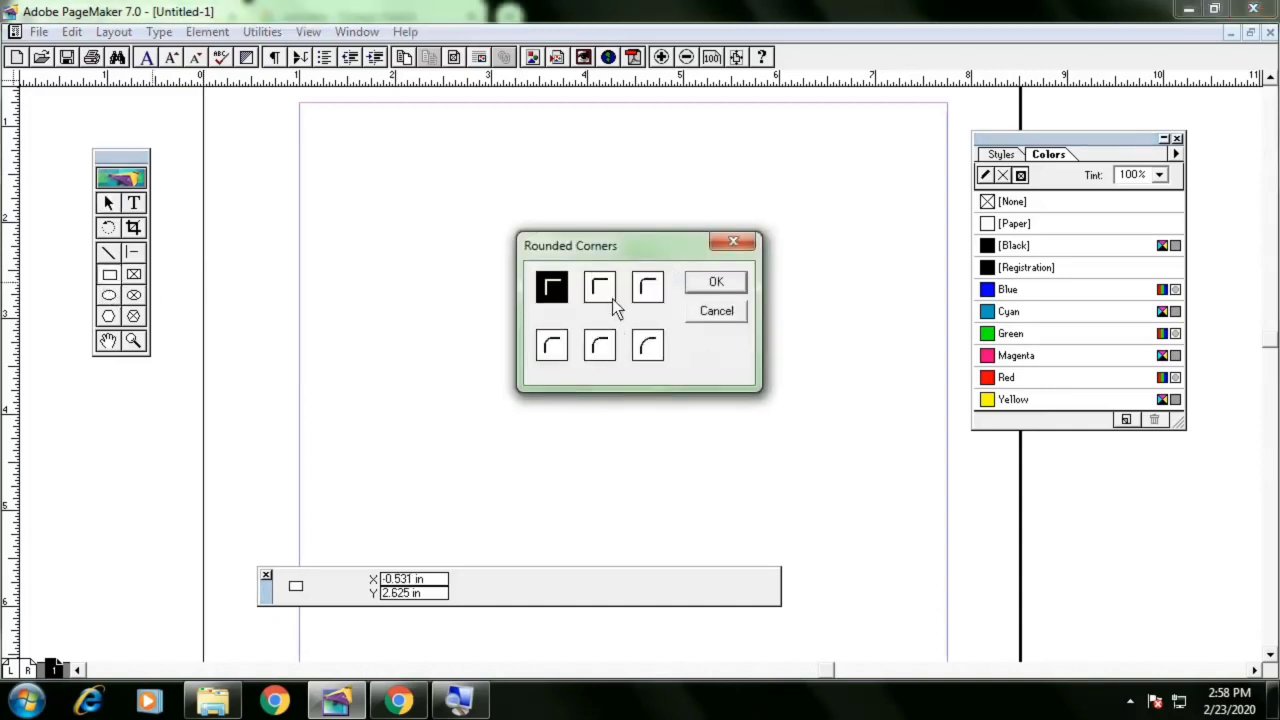
key("Escape")
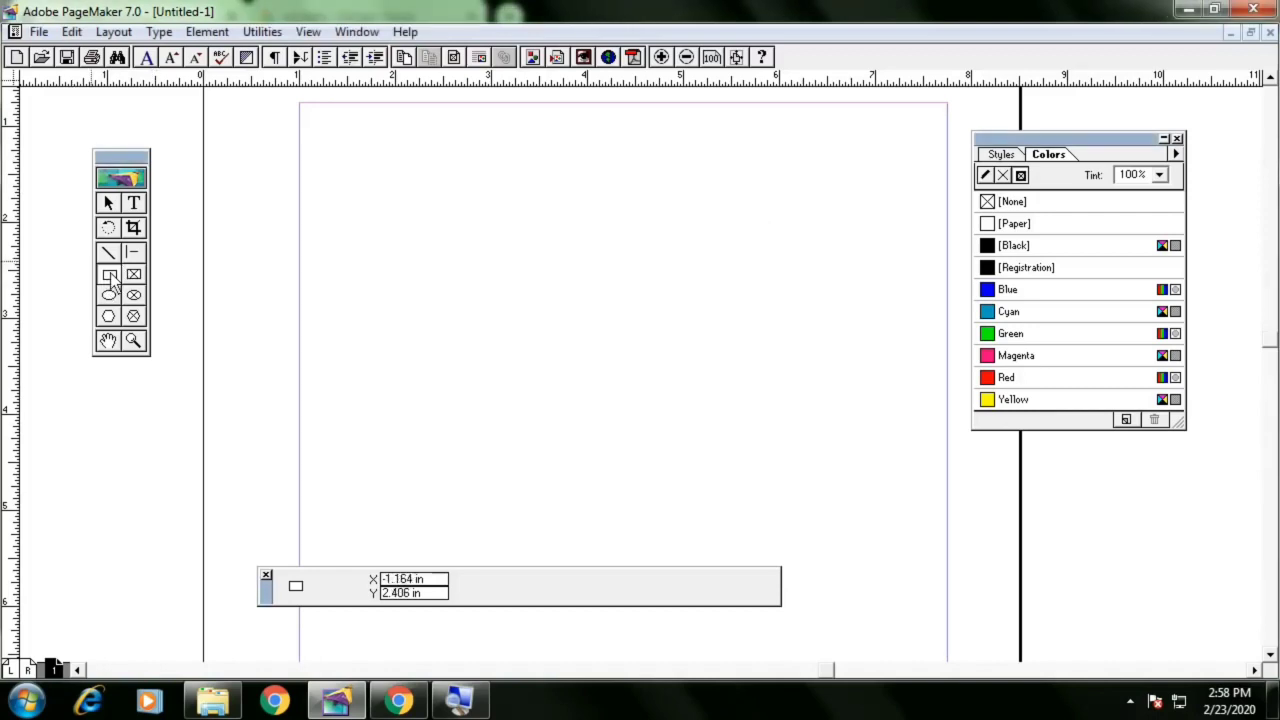
double_click(111, 281)
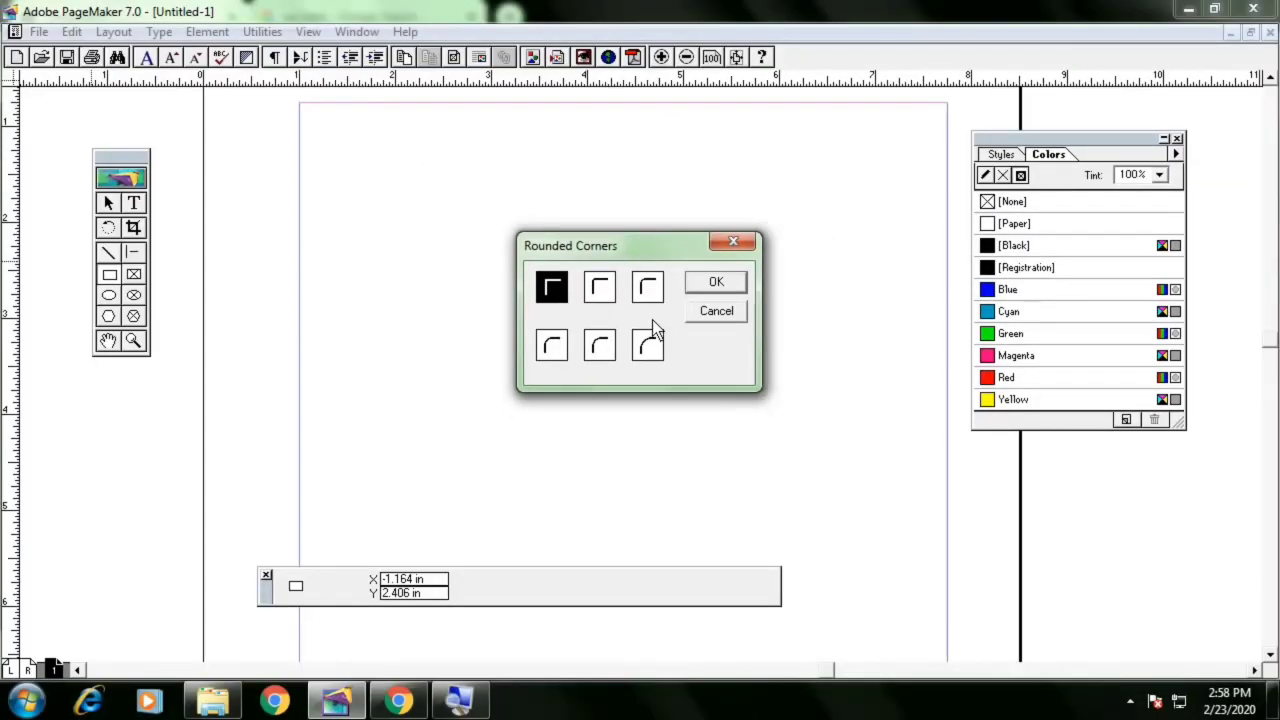
double_click(648, 340)
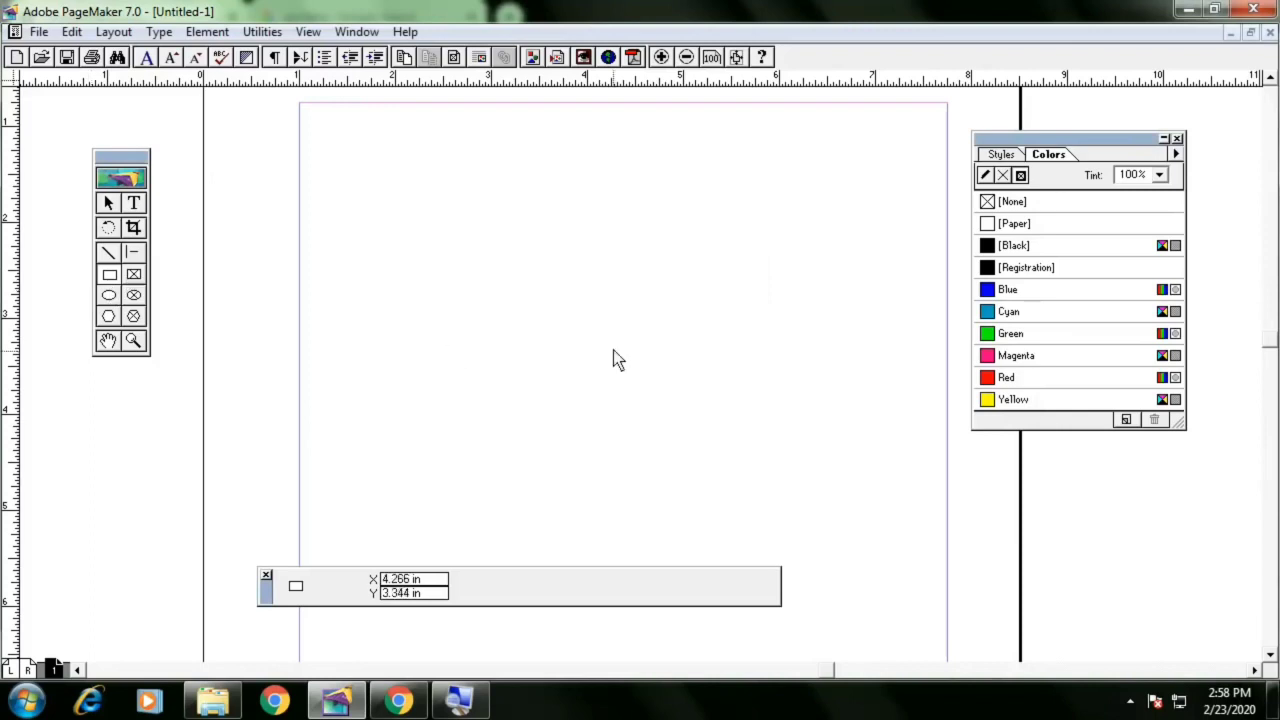
Draw a rectangle about 2.7 in wide and 1.4 in high on the page and select it
left_click_drag(394, 234, 656, 360)
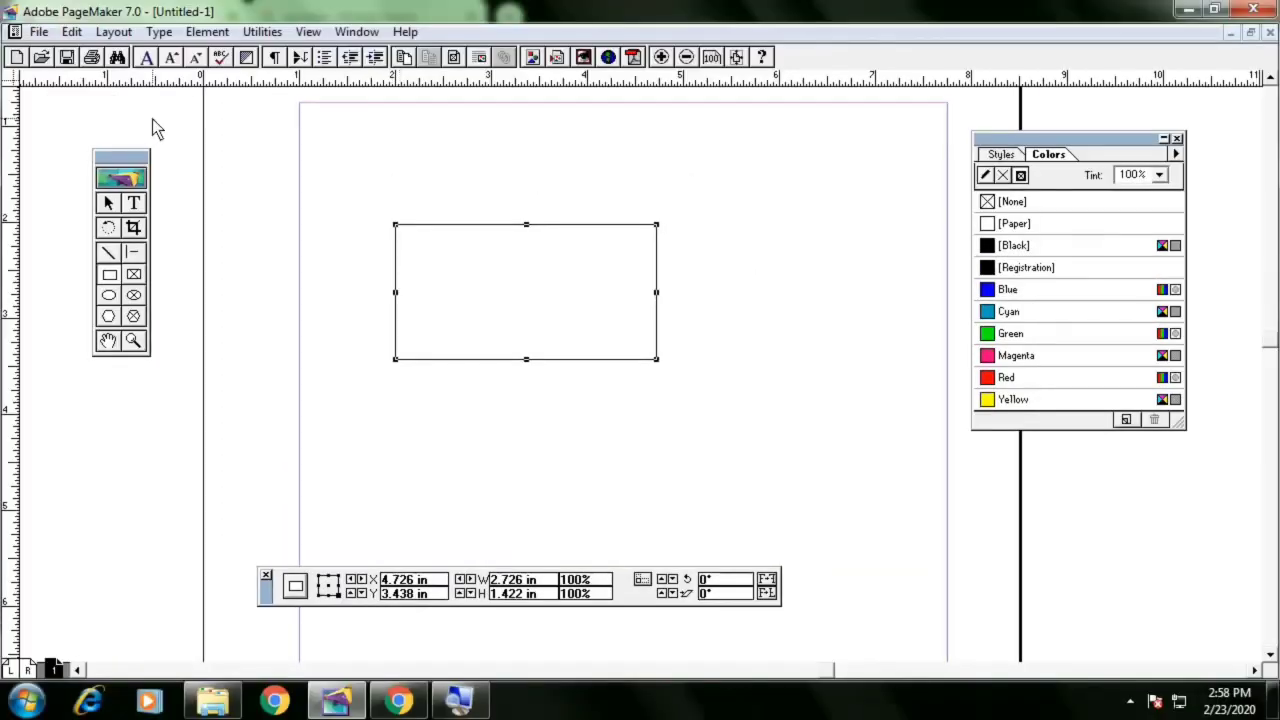
left_click(142, 202)
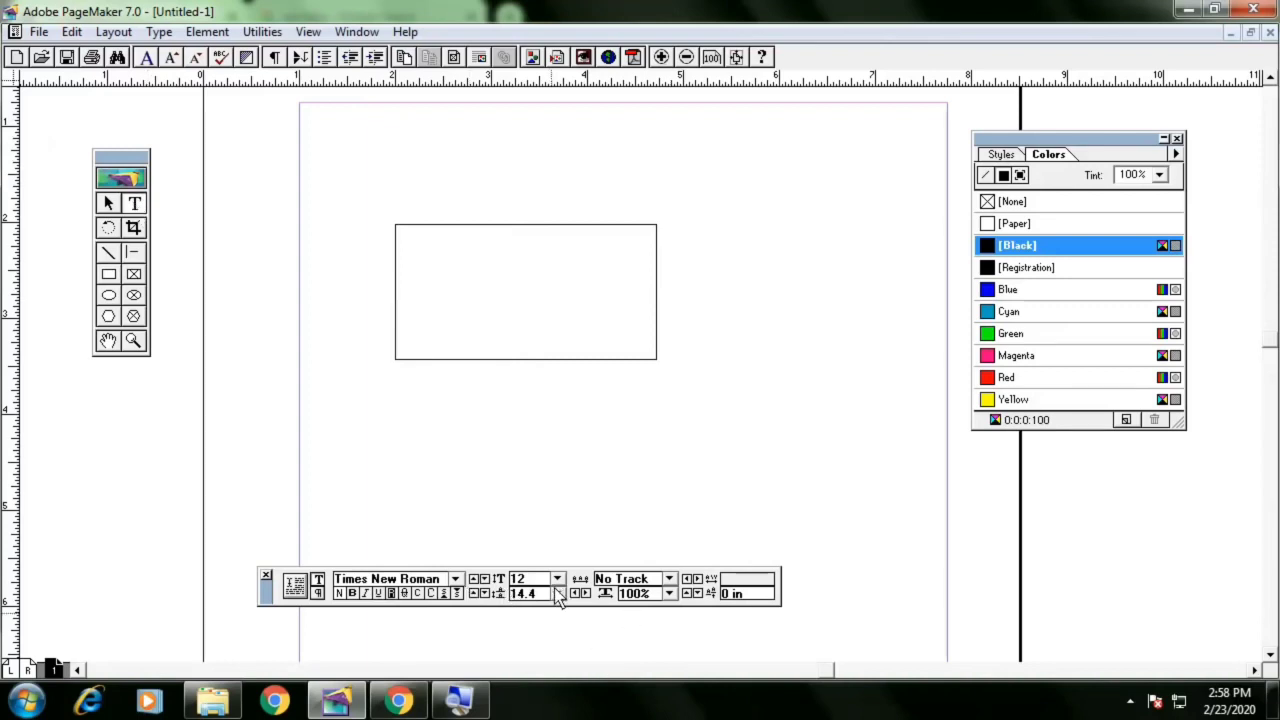
left_click(110, 203)
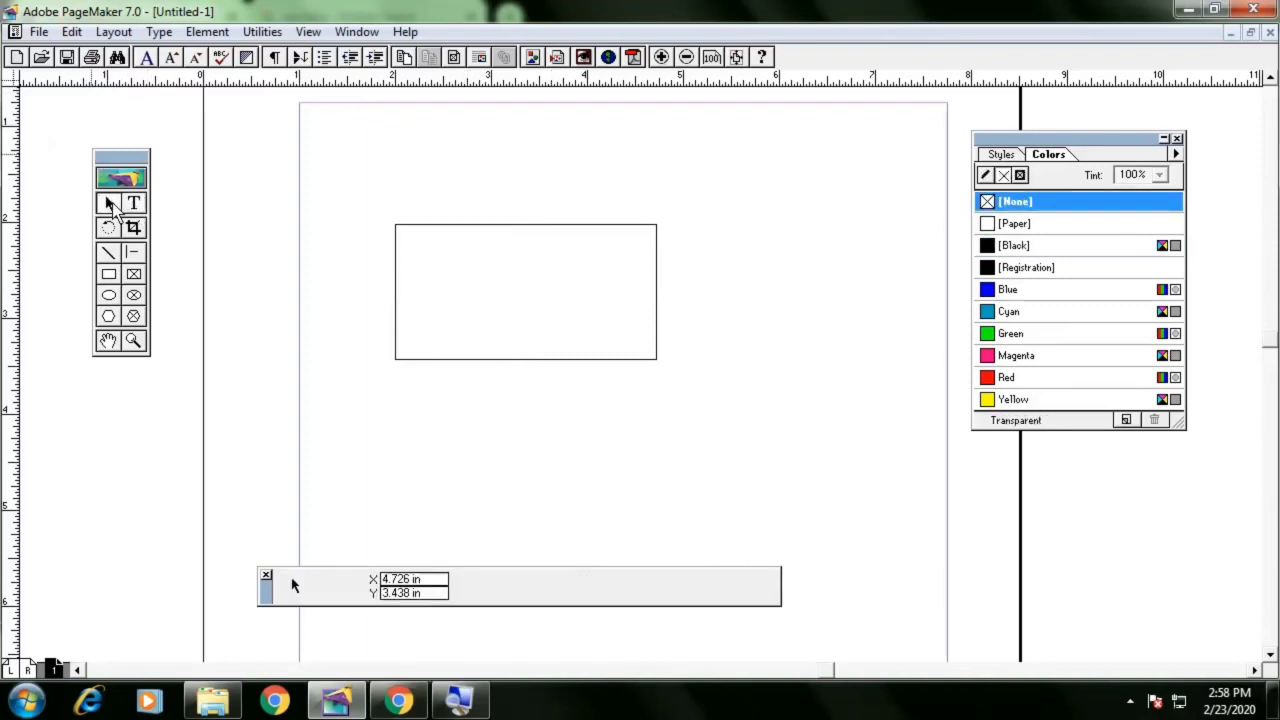
left_click(630, 226)
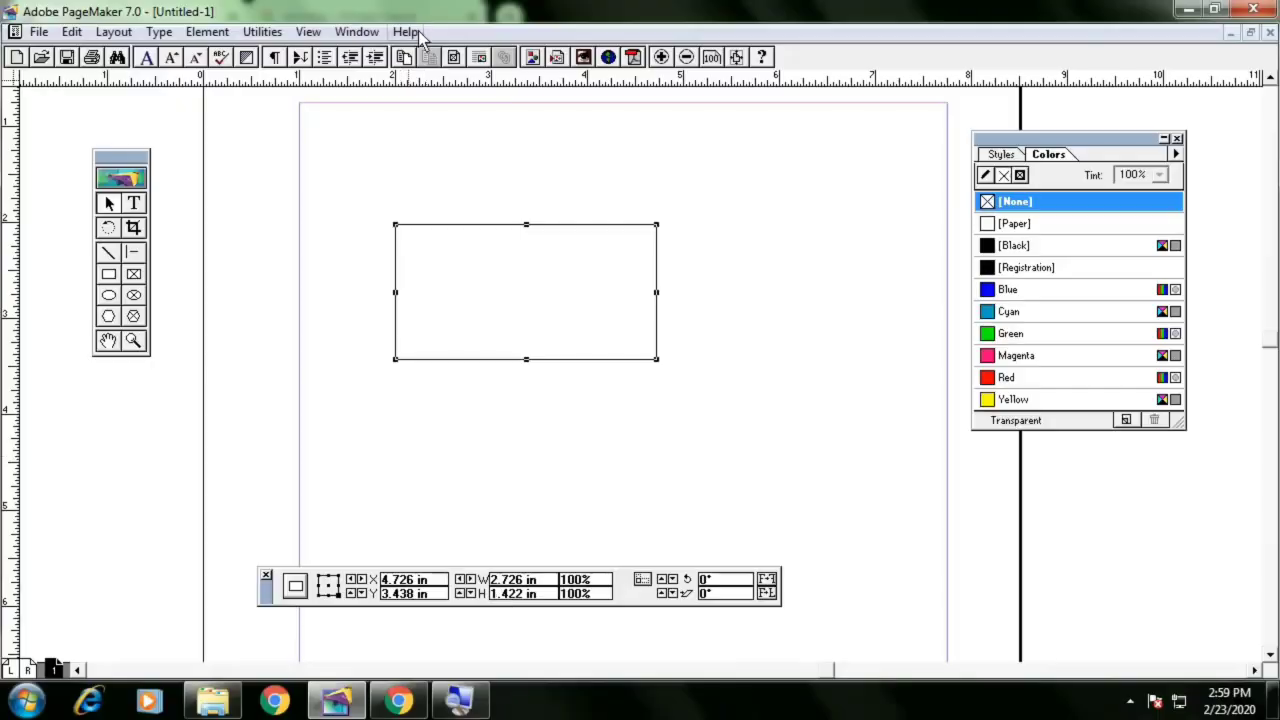
Resize the rectangle to 3.6 in wide by 2.1 in high and move it toward the page centre
left_click_drag(547, 578, 490, 580)
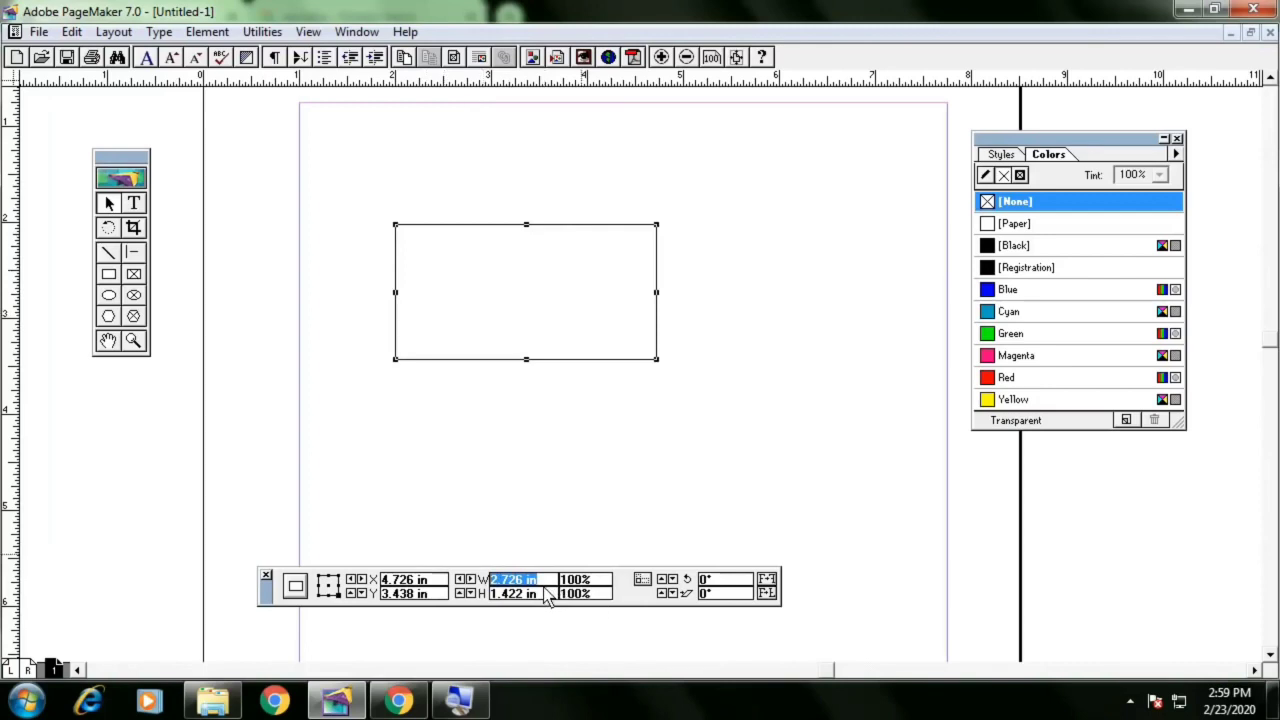
type("3.6")
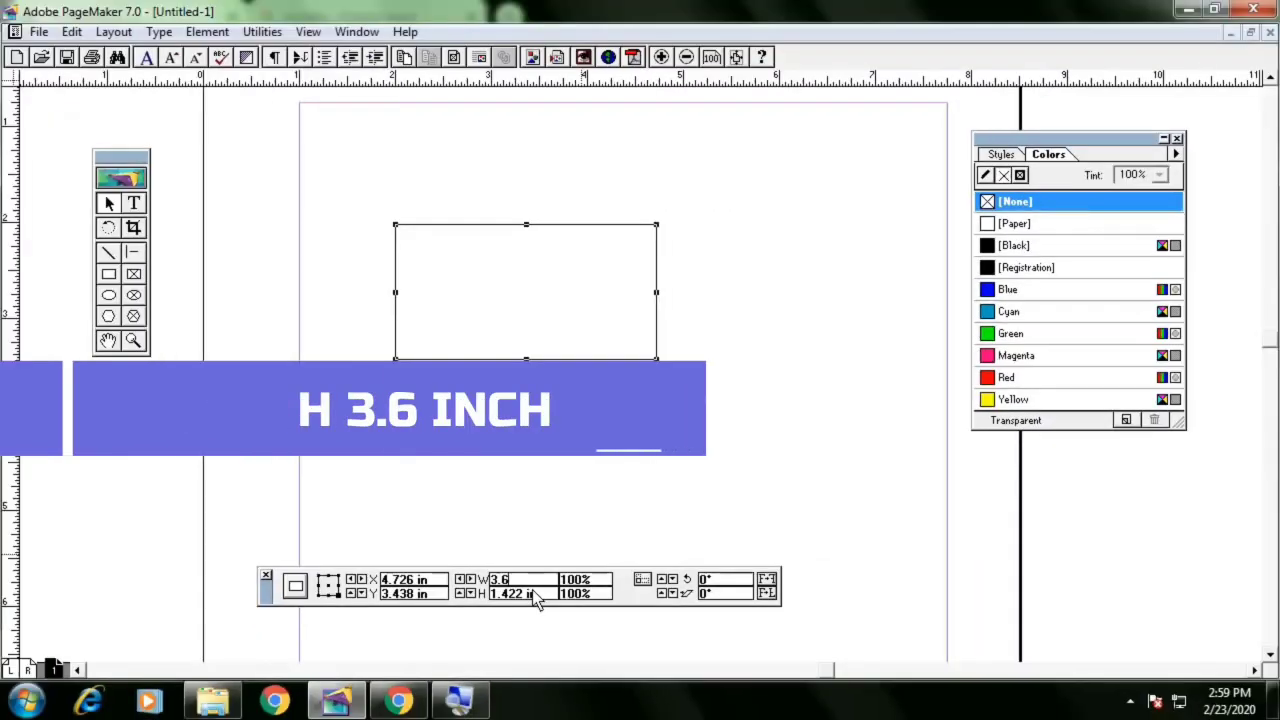
key("Tab")
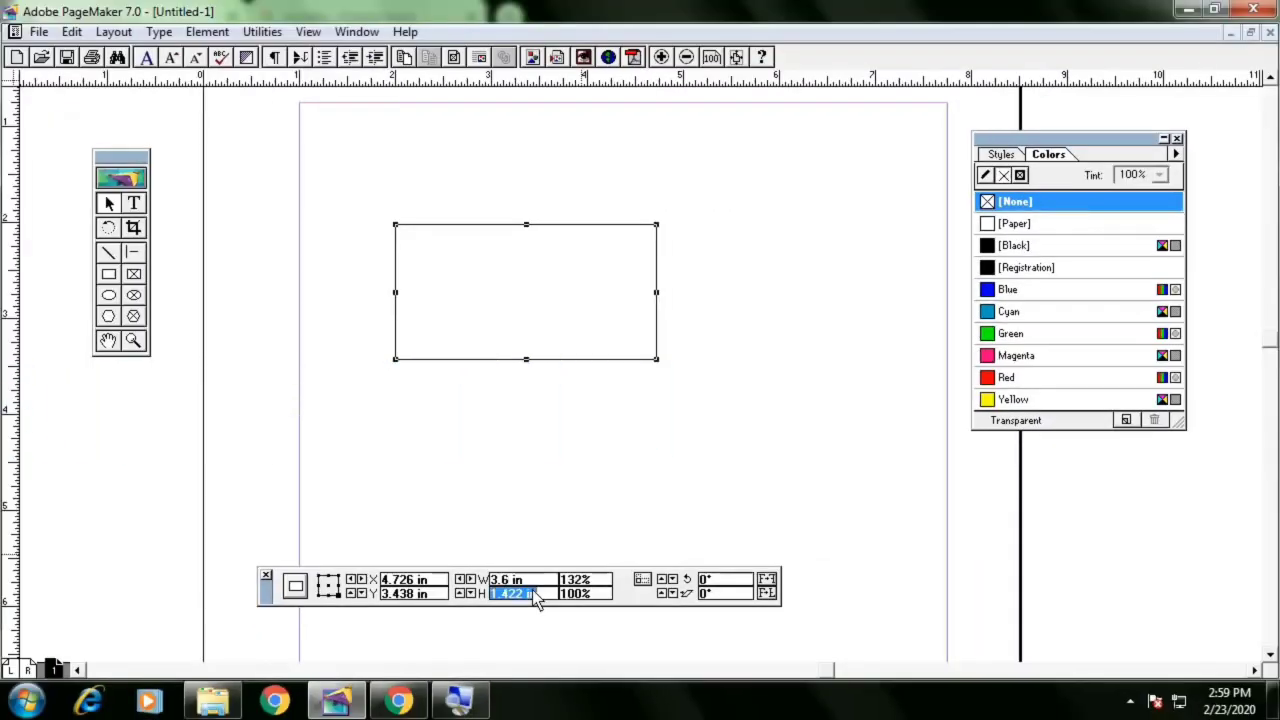
type("2.1")
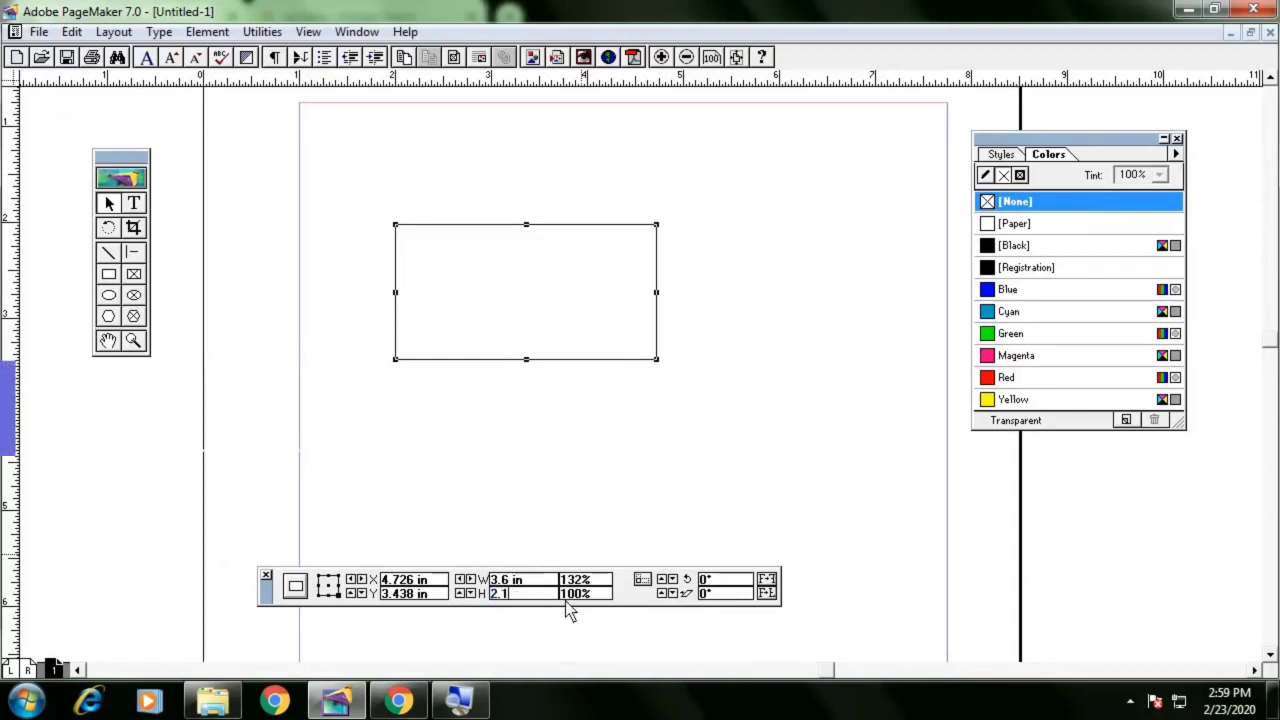
key("Return")
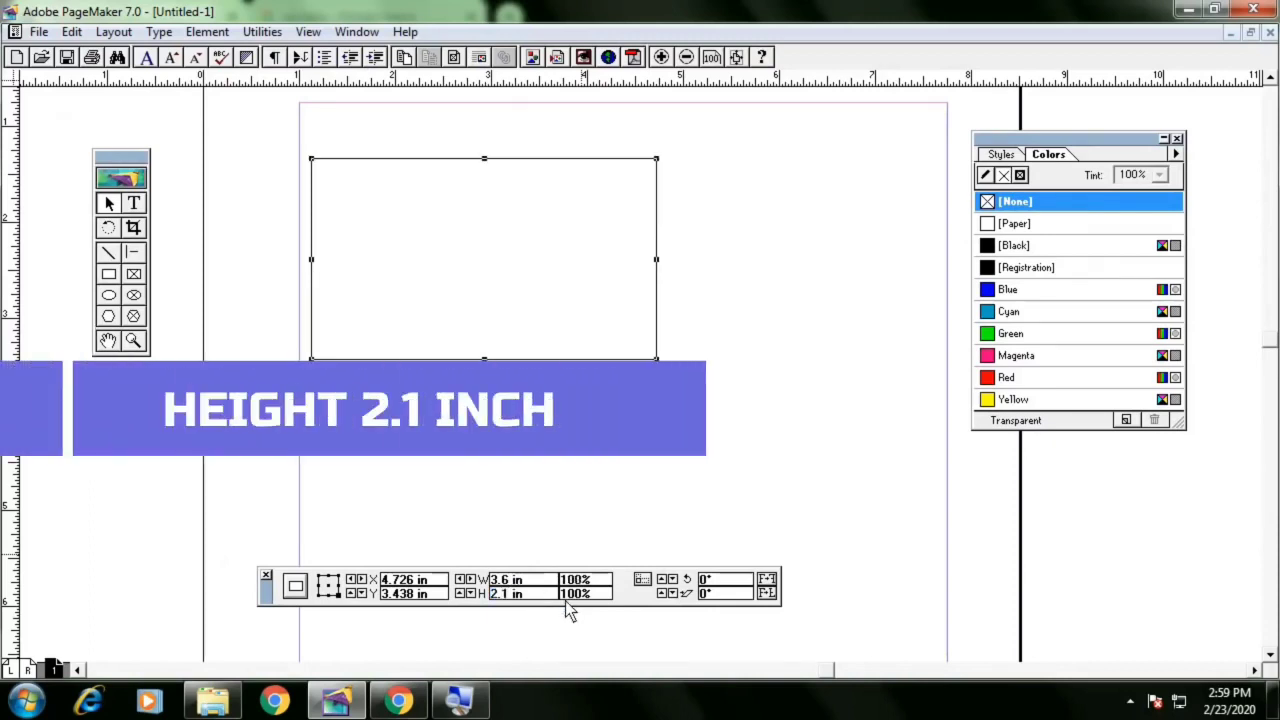
left_click_drag(477, 211, 658, 206)
left_click(546, 159)
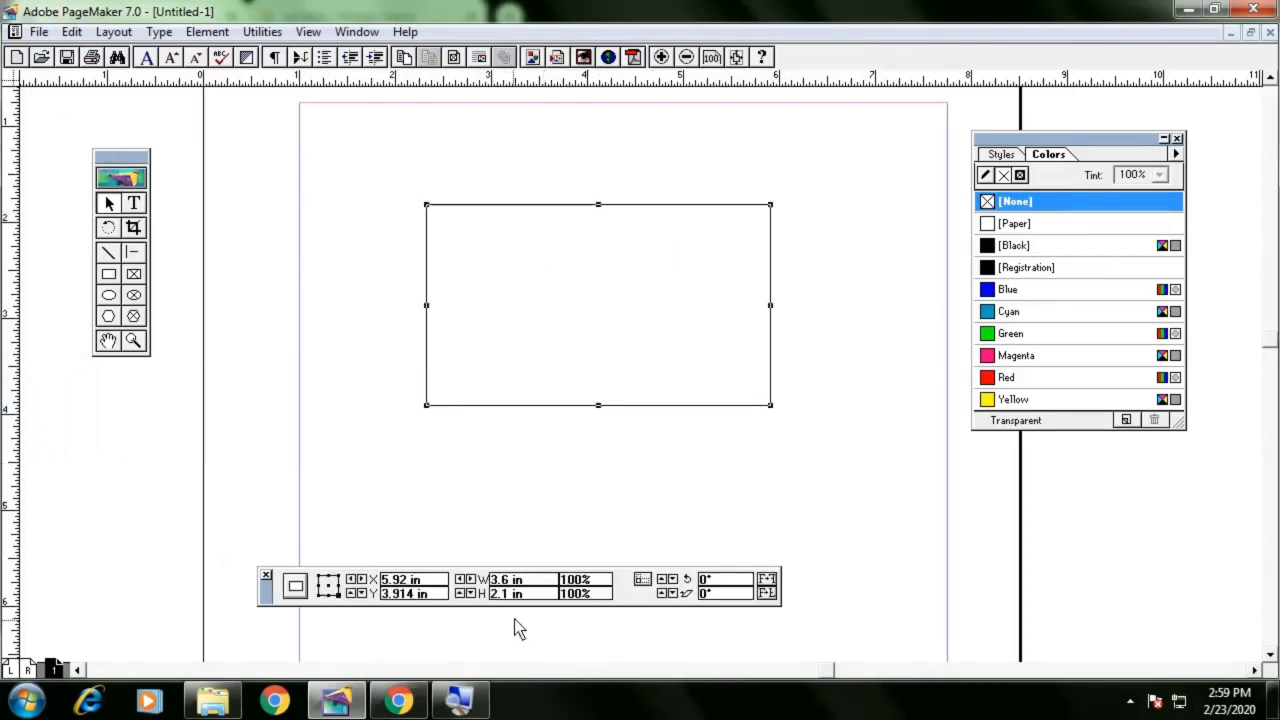
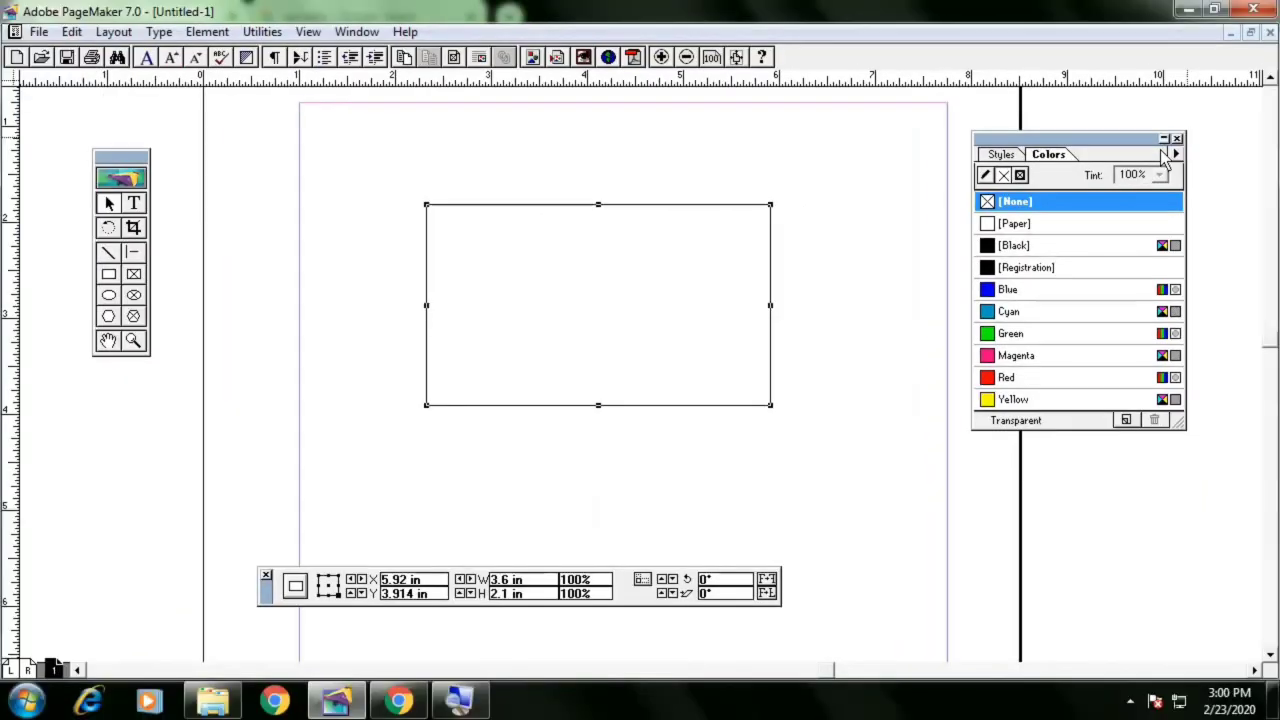
Close the Colors palette and display it again
left_click(1179, 141)
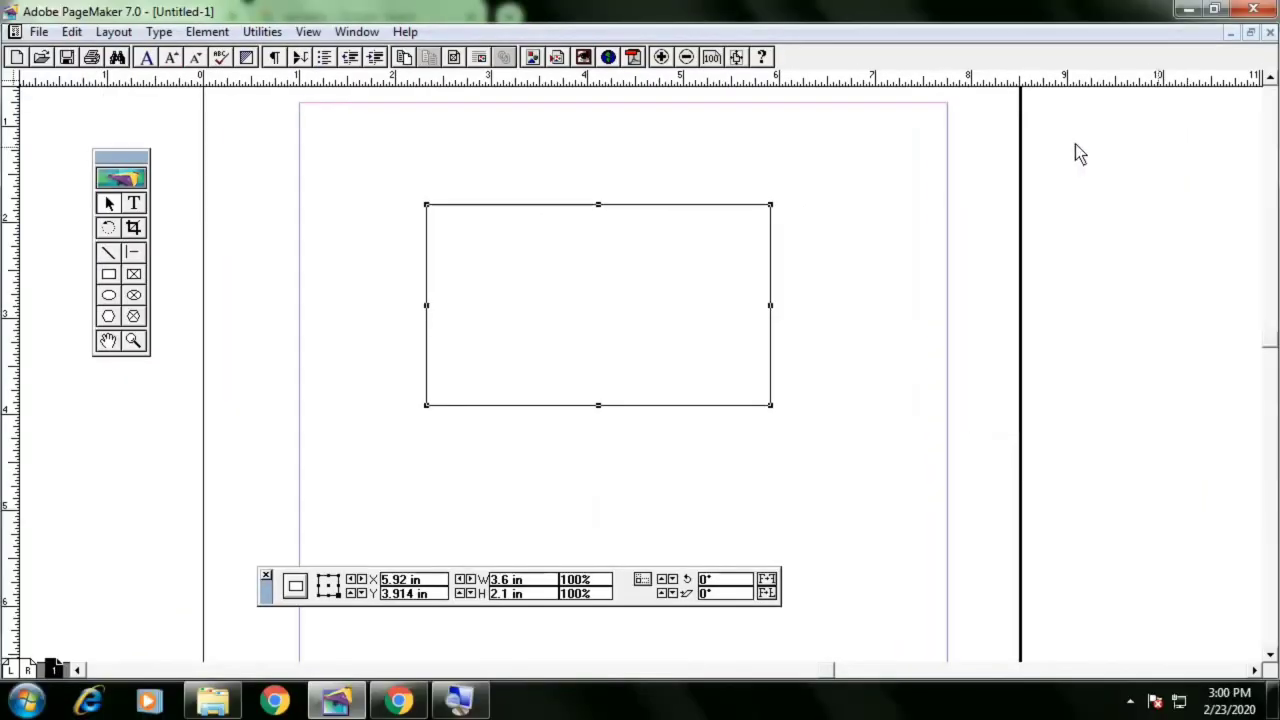
left_click(372, 33)
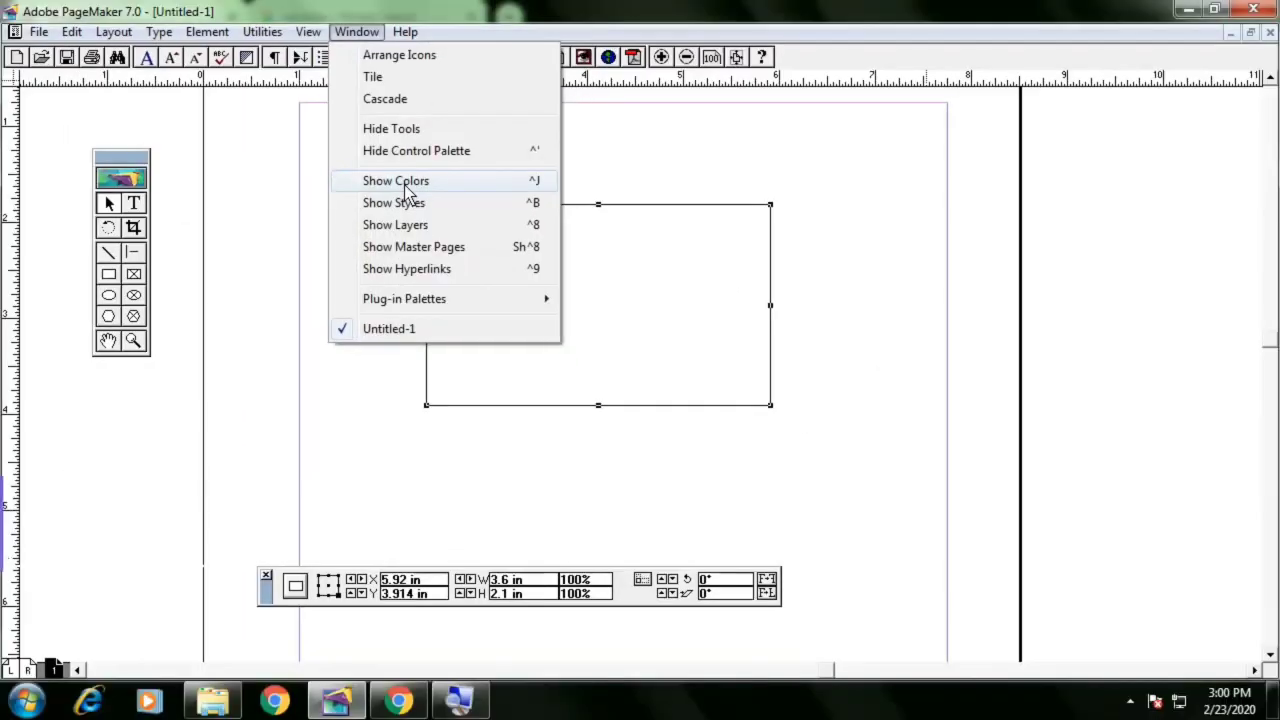
left_click(408, 190)
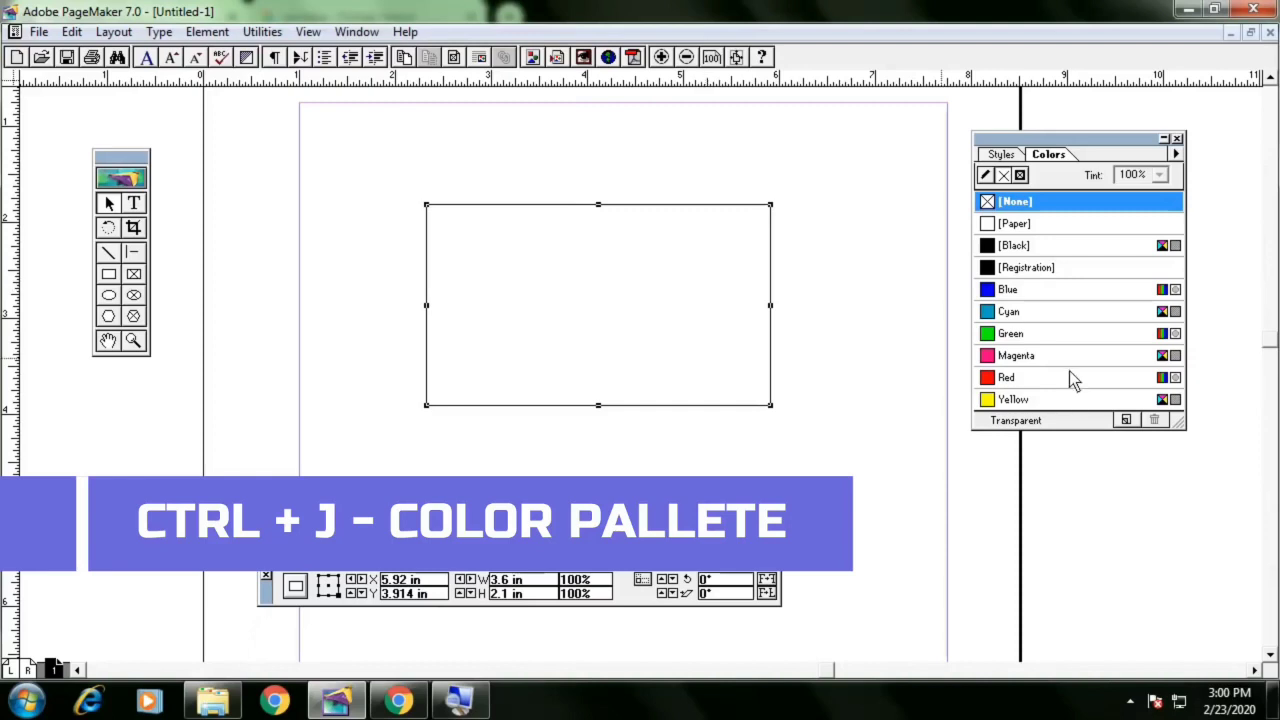
Try several fill colours on the selected rectangle, settling on Green, and dismiss the Green colour options
left_click(1042, 336)
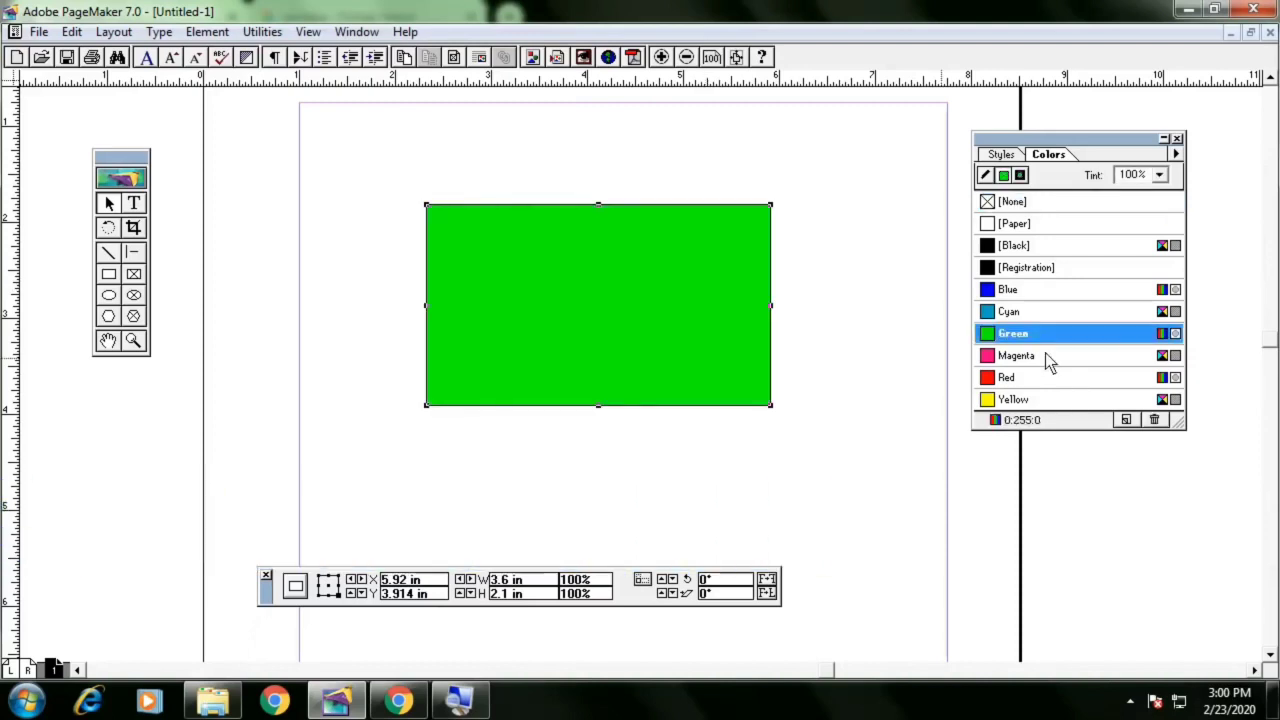
left_click(1045, 355)
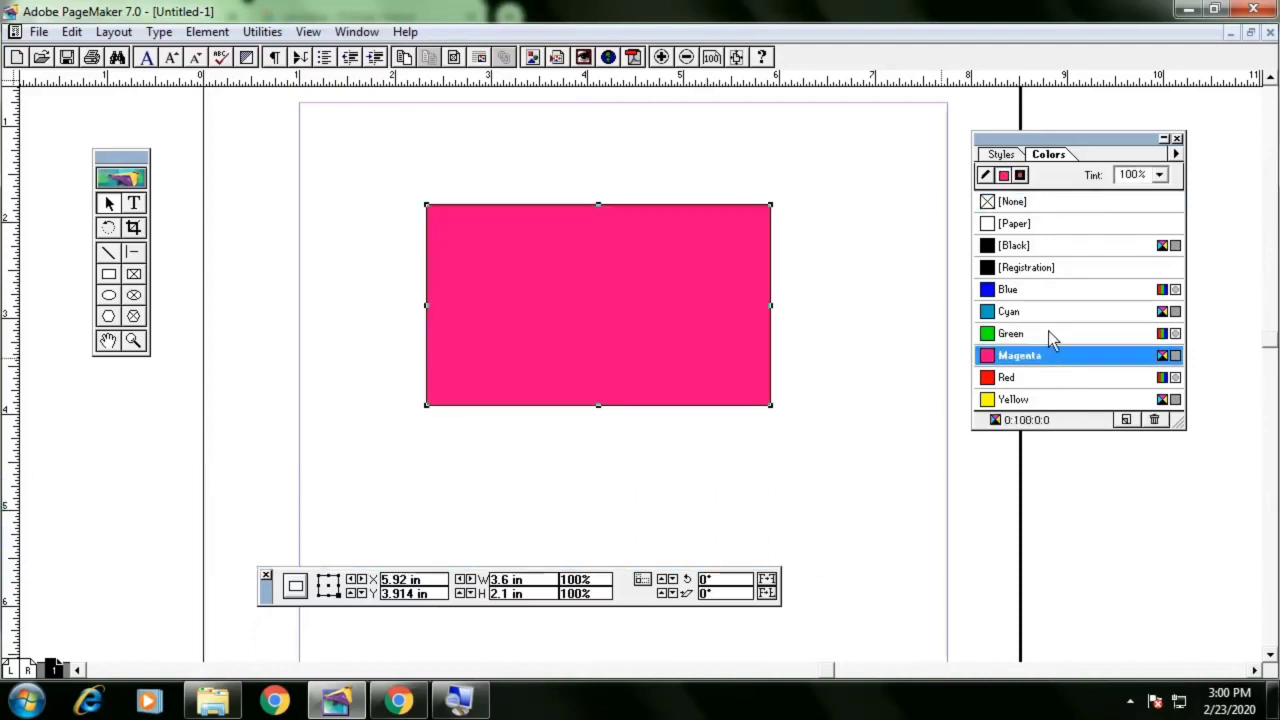
left_click(1048, 318)
double_click(1048, 334)
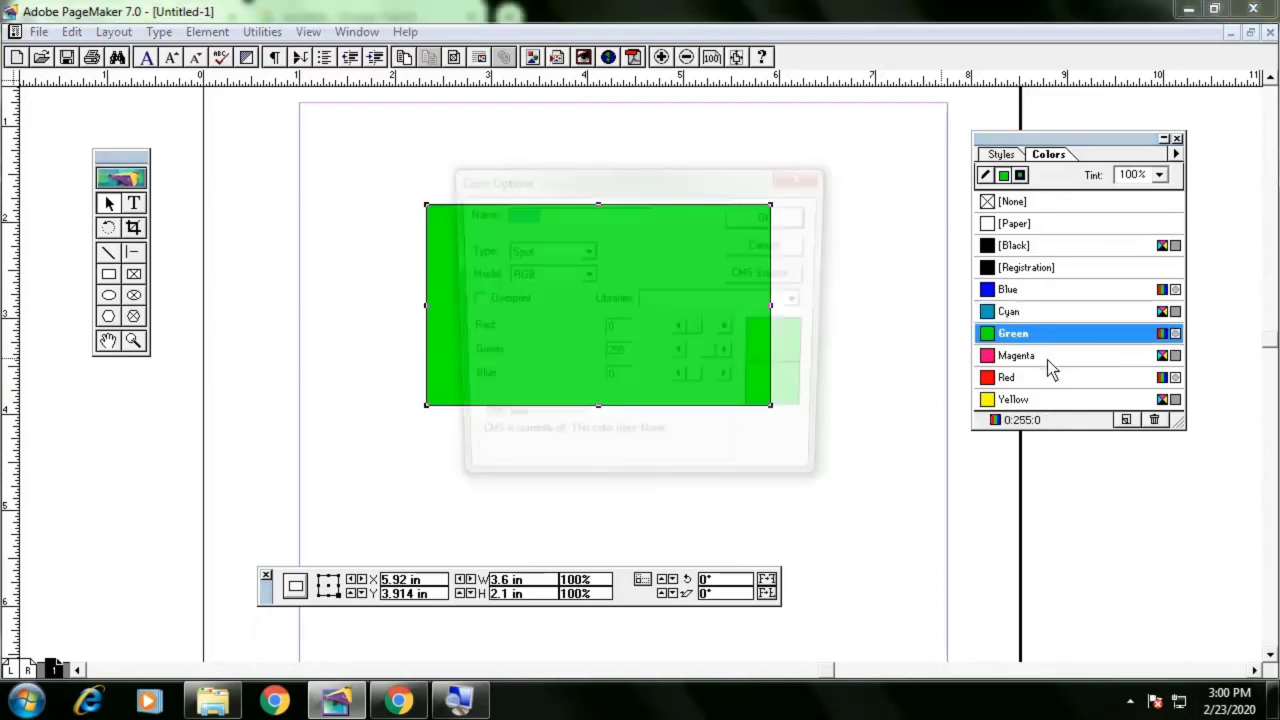
key("Escape")
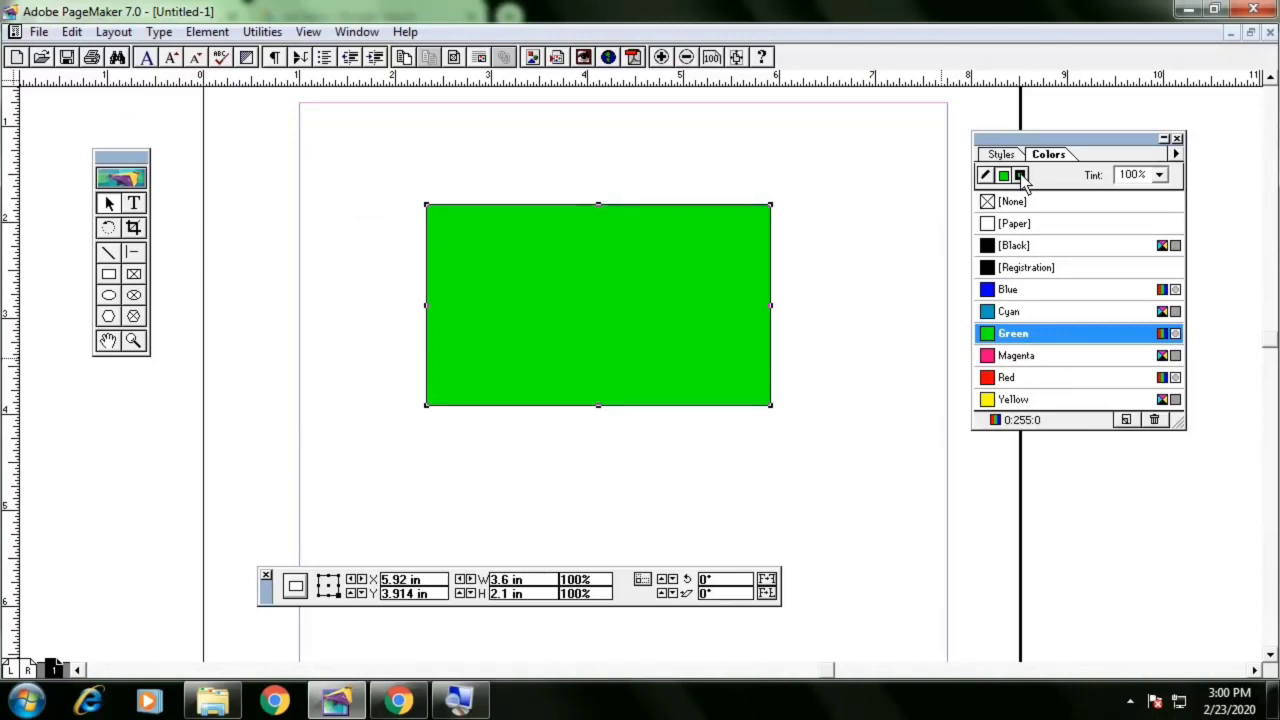
Switch to stroke colour and give the rectangle a Red outline after trying Cyan and Magenta
left_click(985, 175)
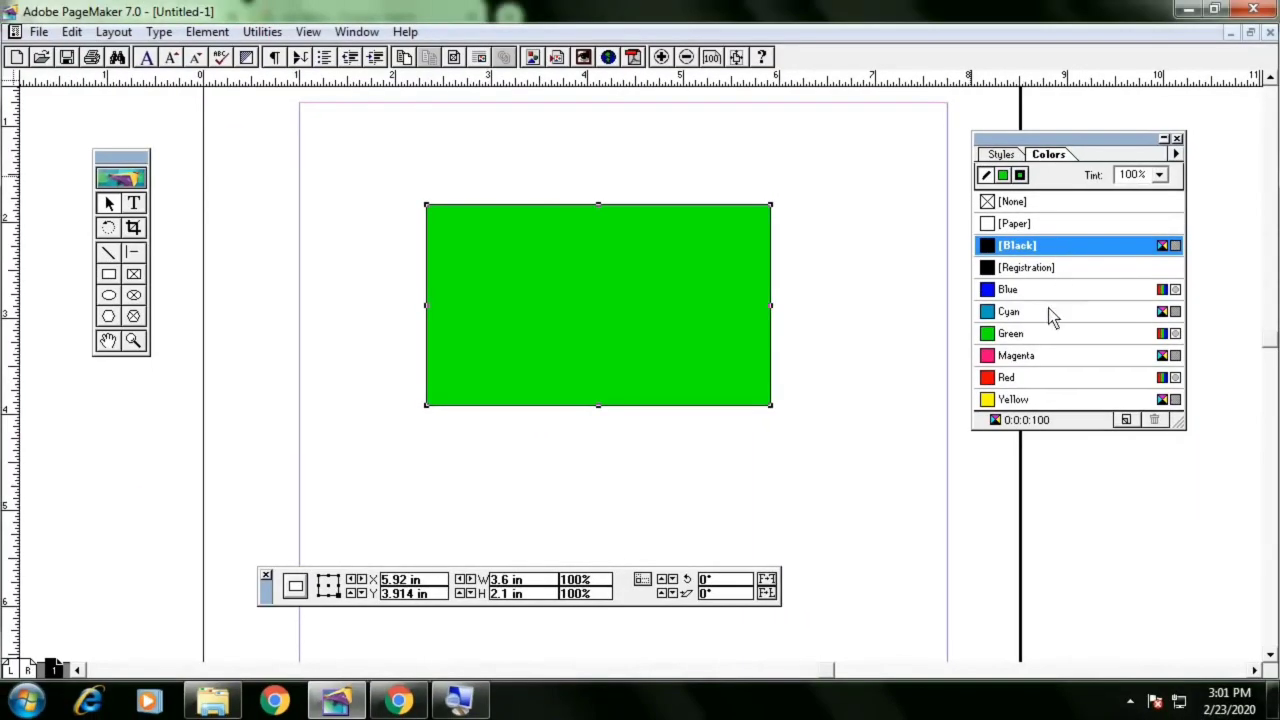
left_click(1048, 311)
left_click(1031, 355)
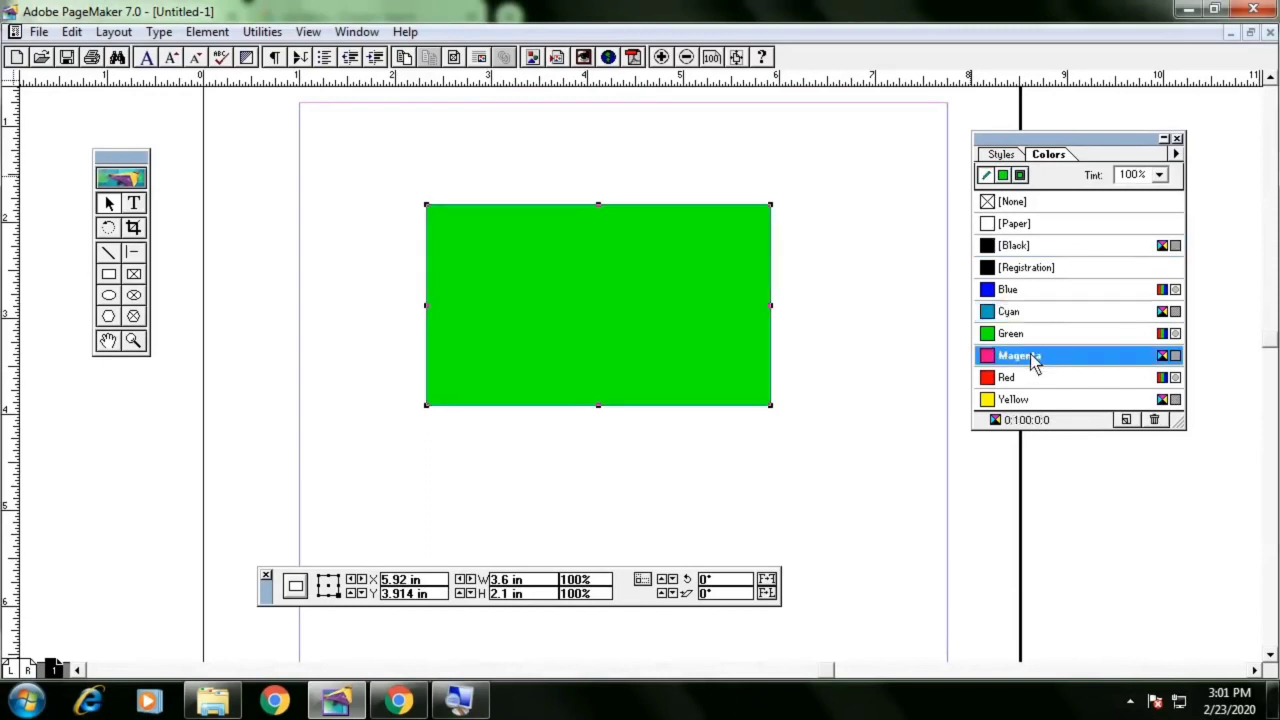
left_click(1026, 380)
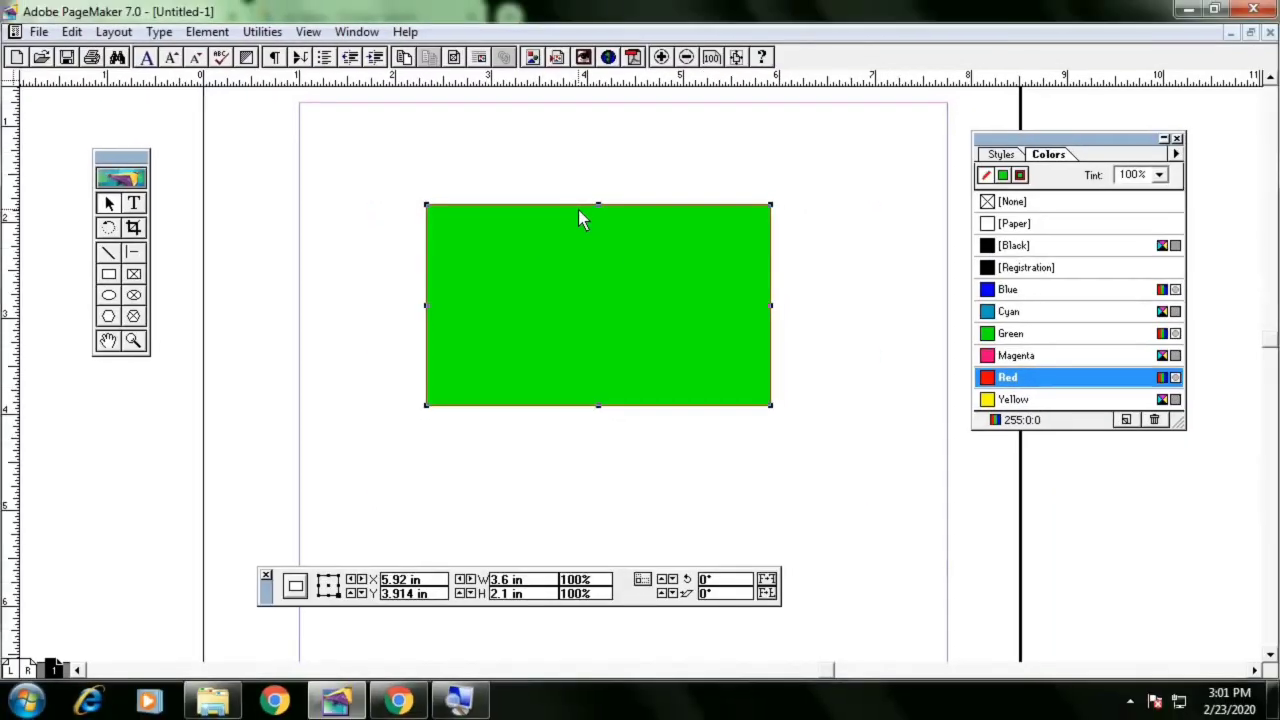
Switch to fill colour and fill the rectangle Green after trying Cyan and Blue
left_click(1004, 179)
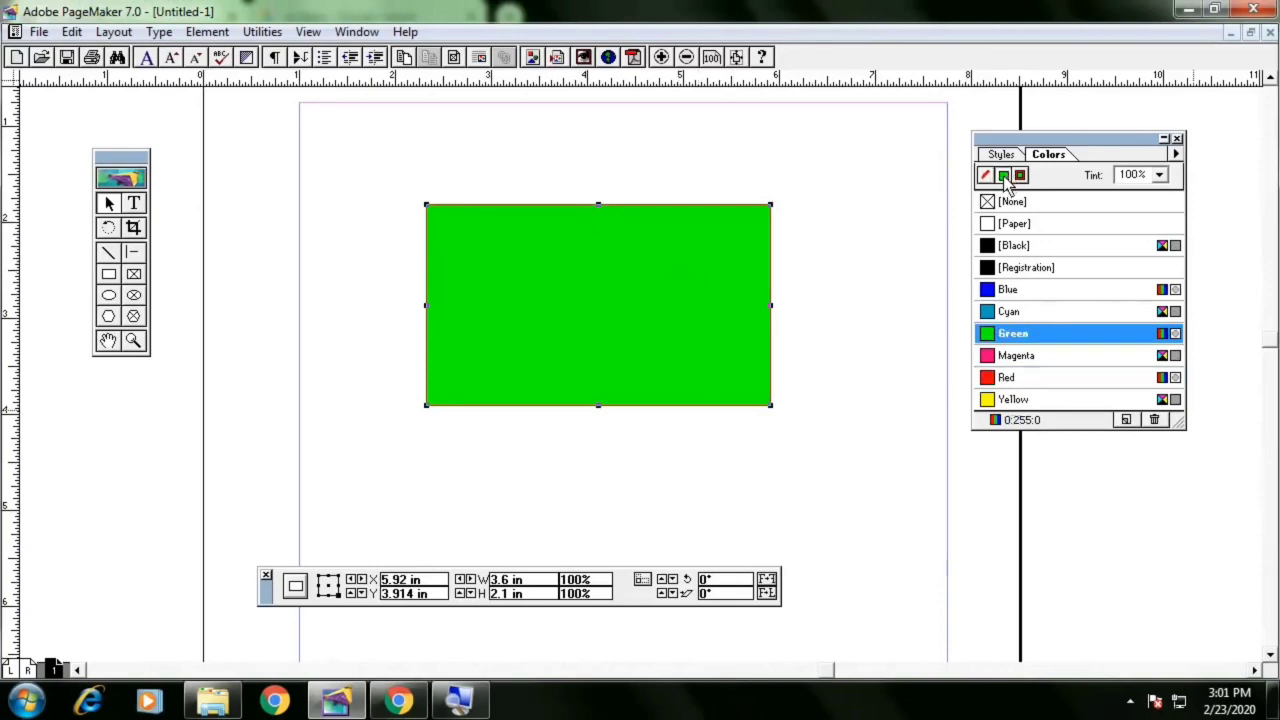
left_click(1013, 314)
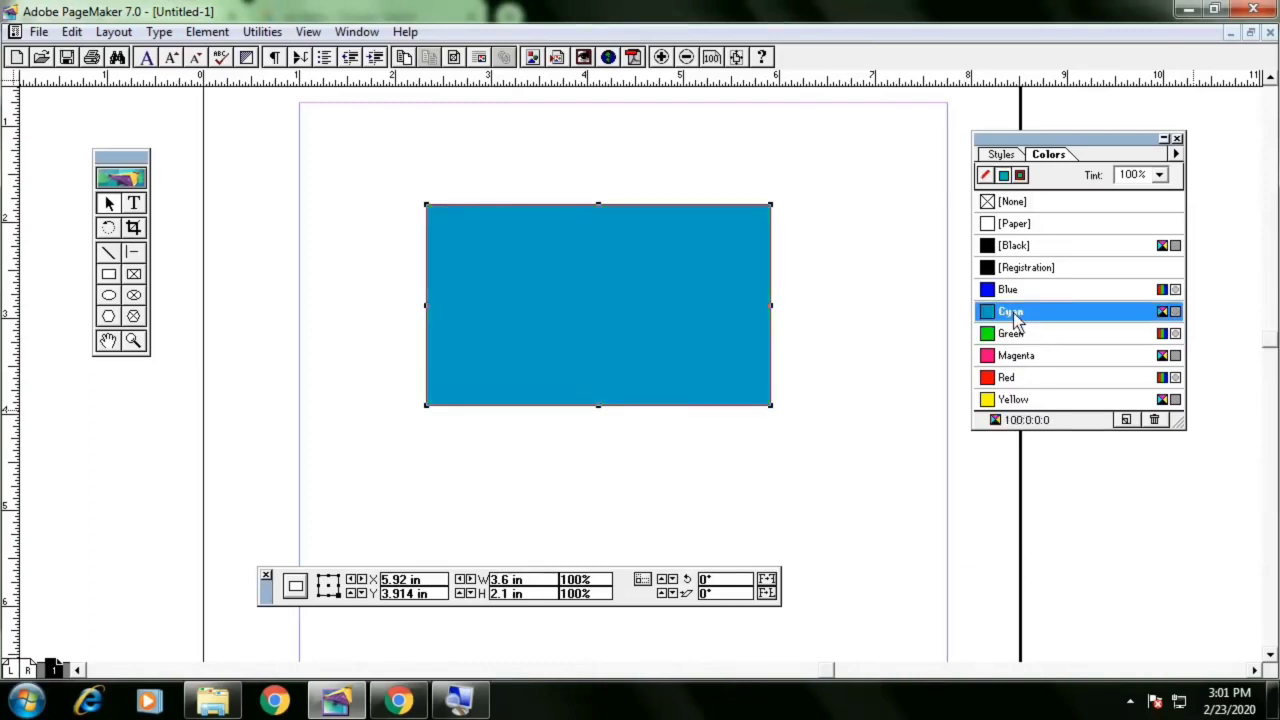
left_click(1018, 292)
left_click(1020, 316)
left_click(1022, 335)
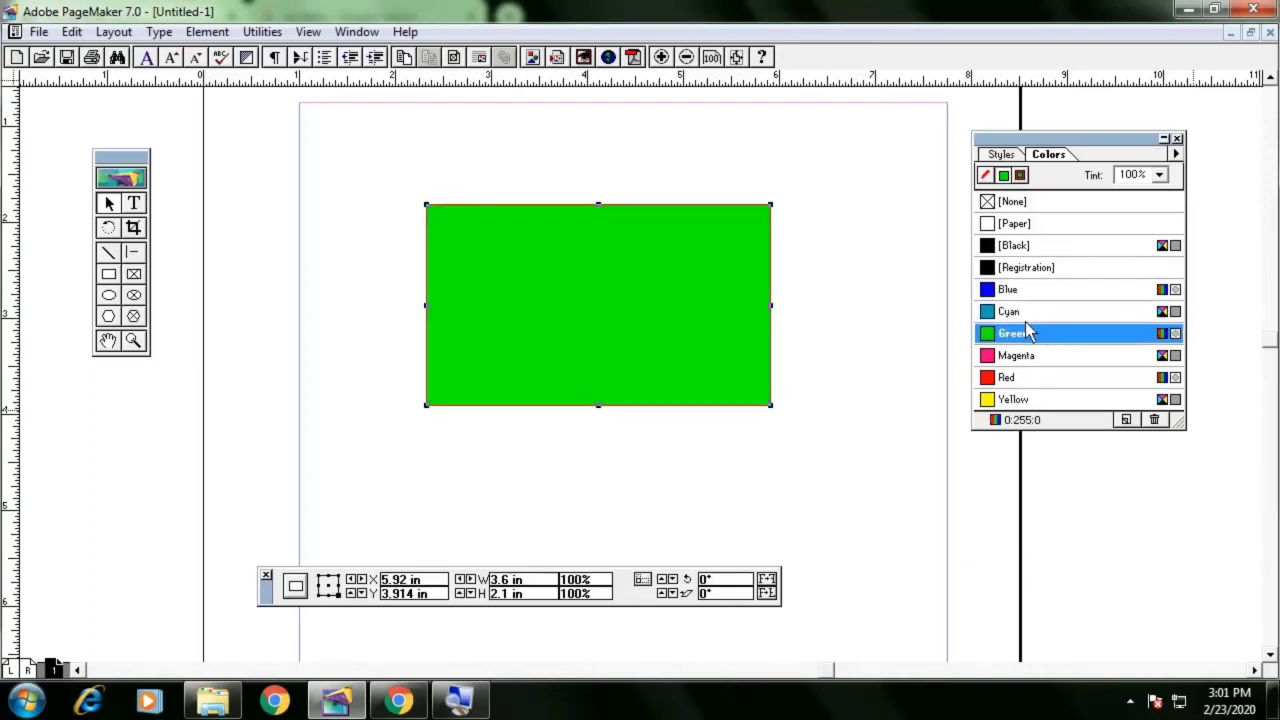
Apply colour to both fill and stroke, trying Blue, Cyan and Green before setting both to Magenta
left_click(1020, 177)
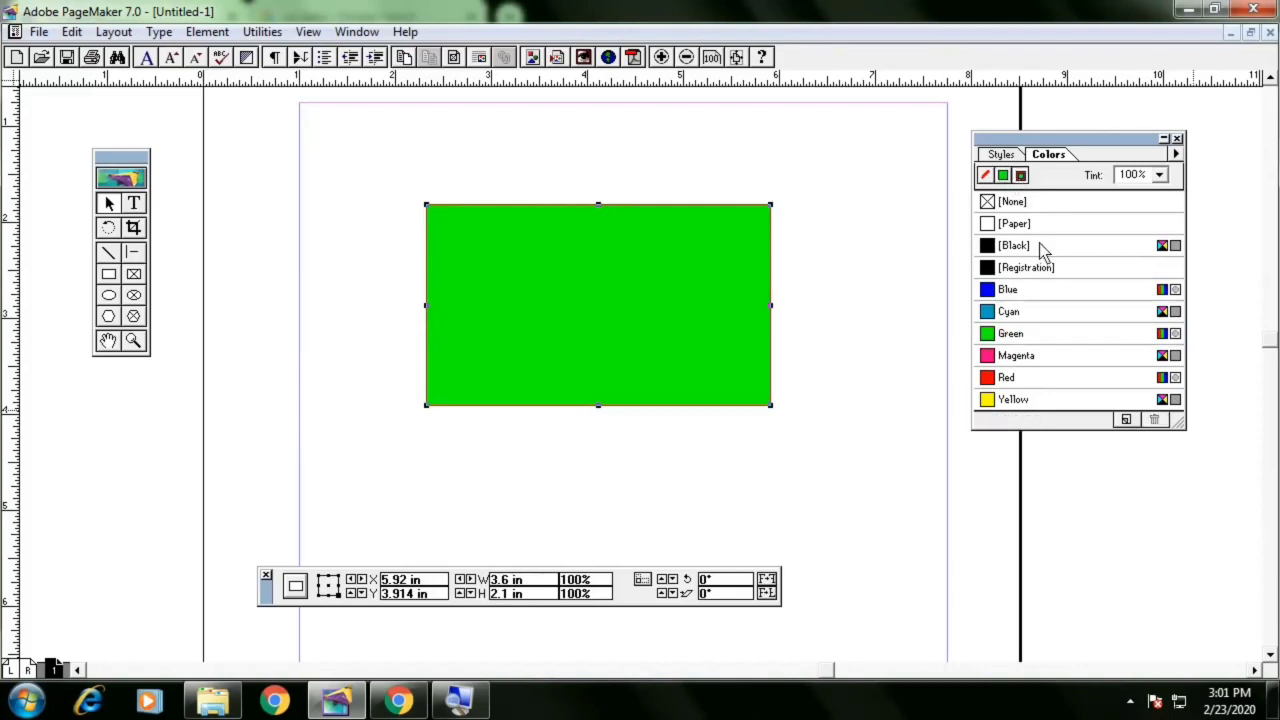
left_click(1032, 296)
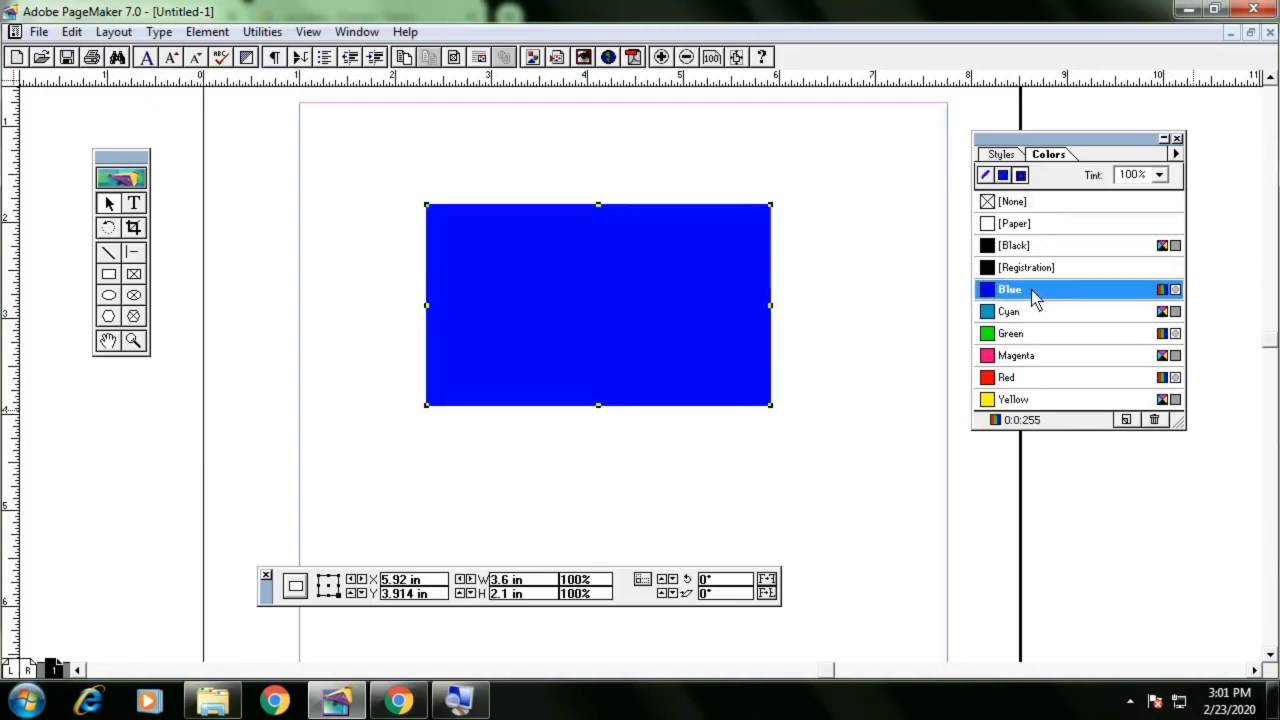
left_click(1031, 309)
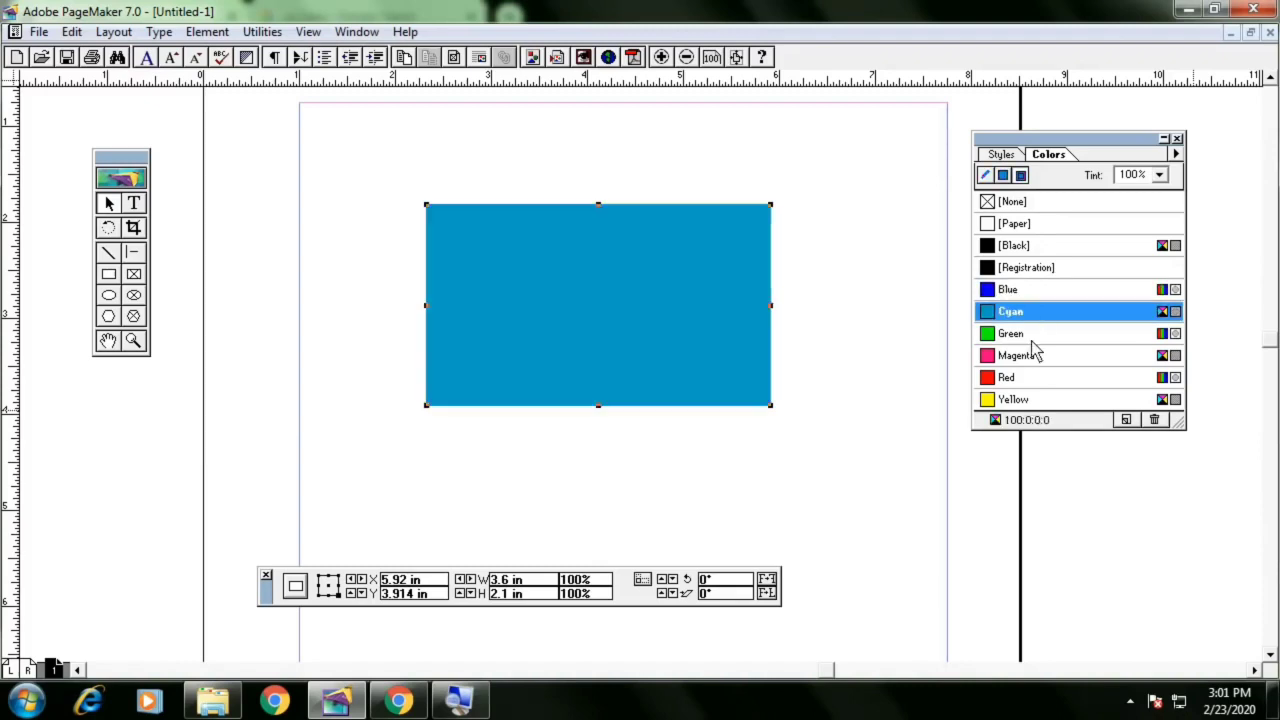
left_click(1032, 336)
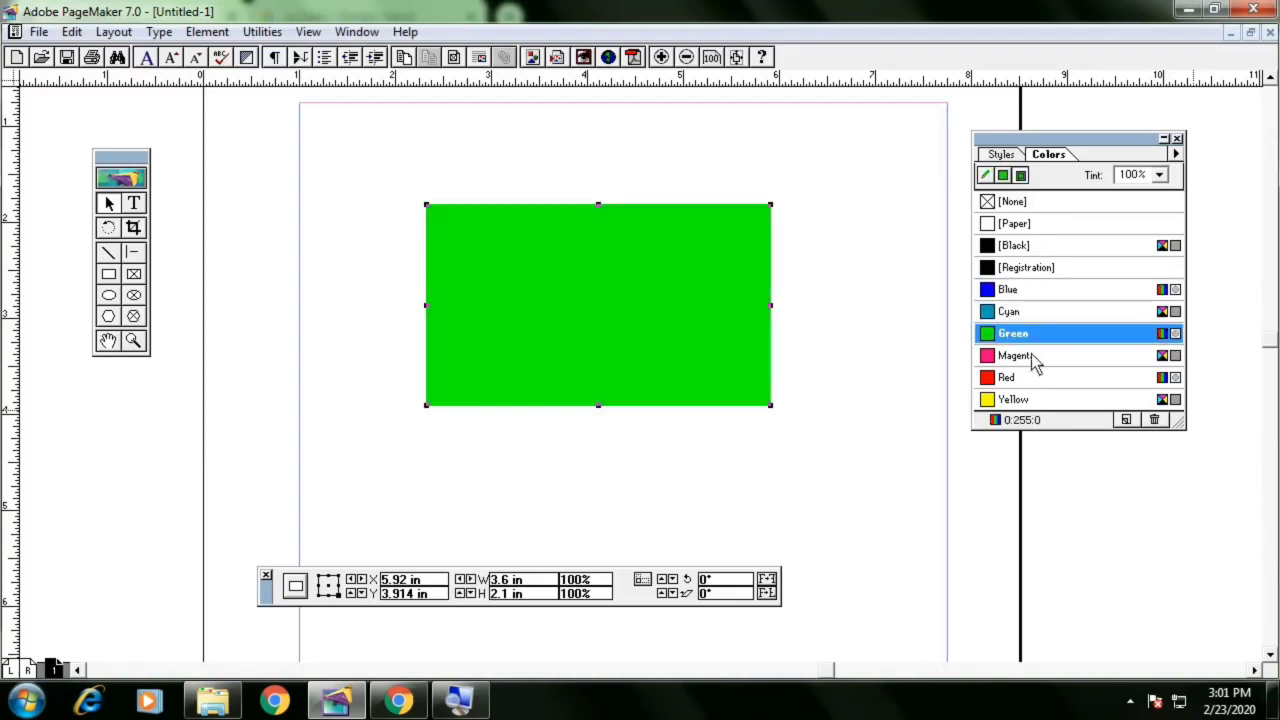
left_click(1036, 358)
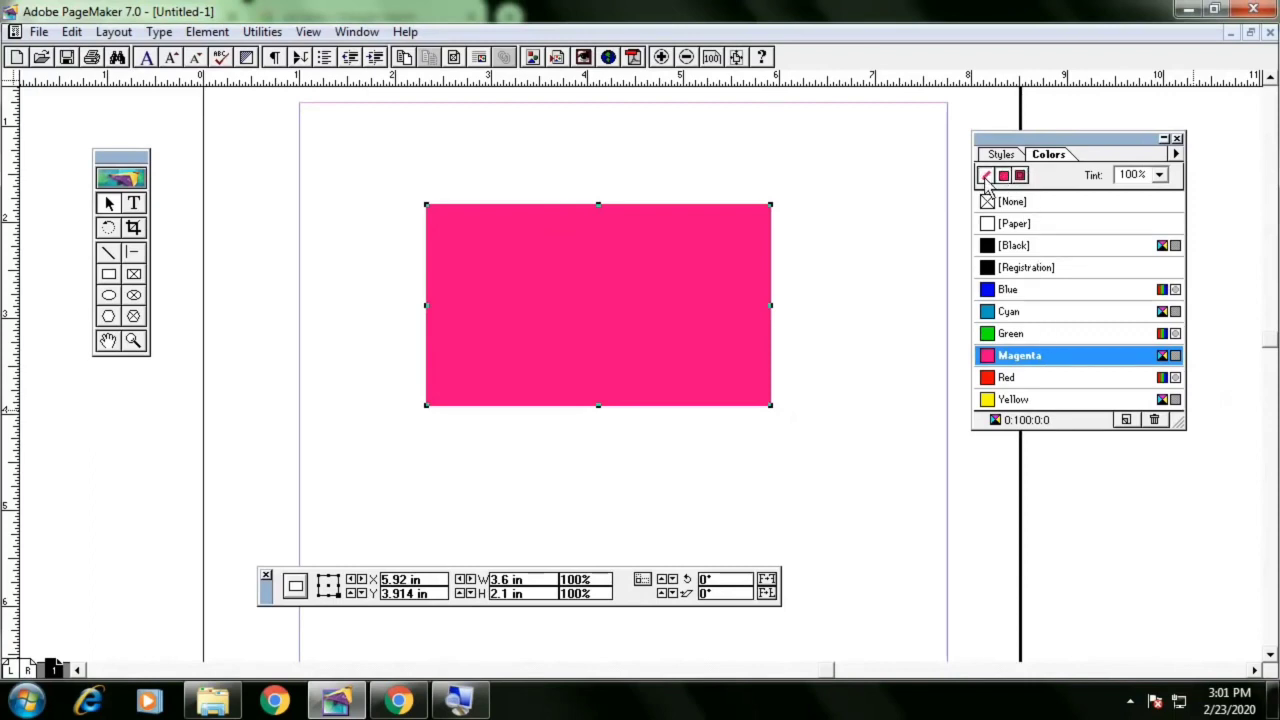
Deselect the rectangle and set the default stroke and fill colour to None
left_click(985, 177)
left_click(856, 207)
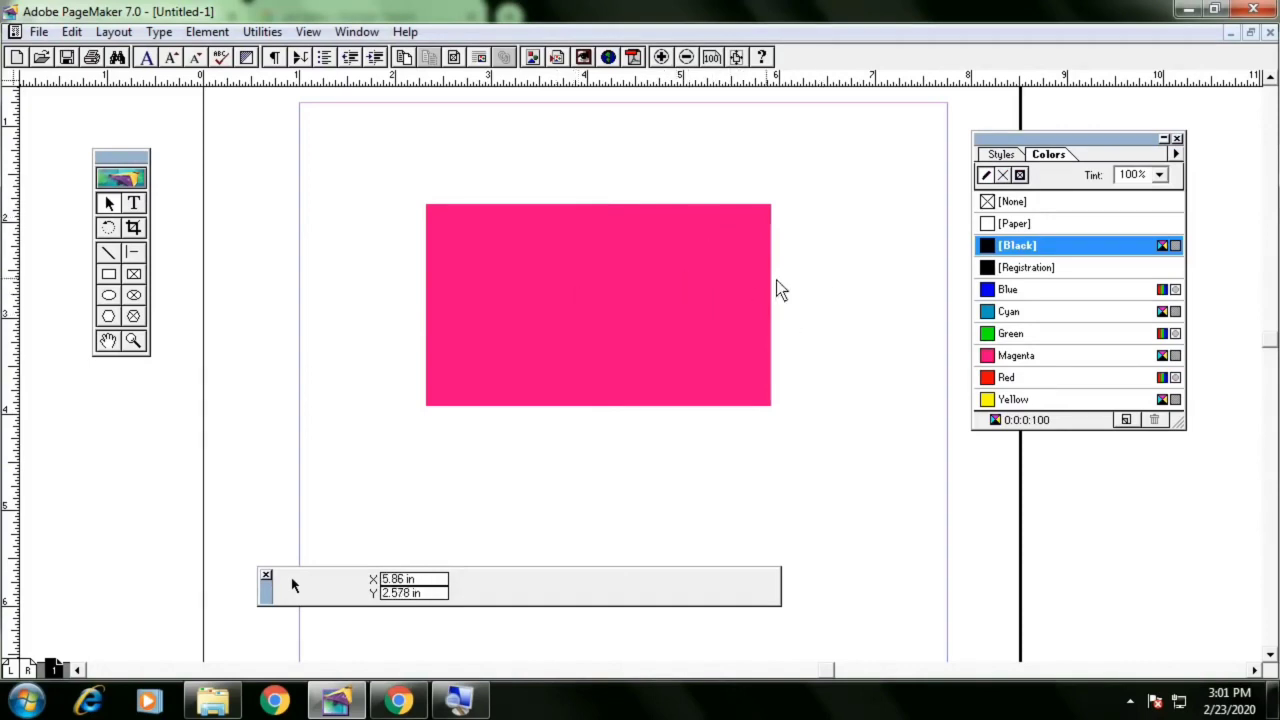
left_click(1003, 177)
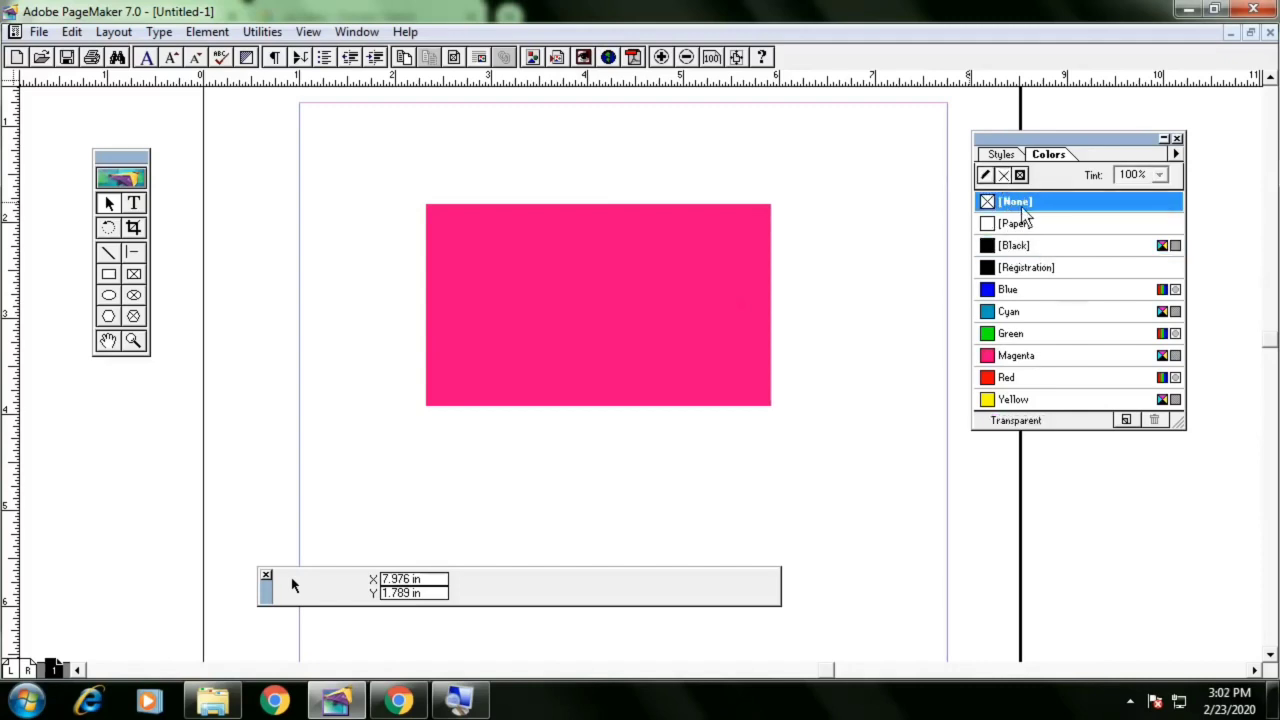
left_click(988, 178)
left_click(1004, 178)
left_click(985, 176)
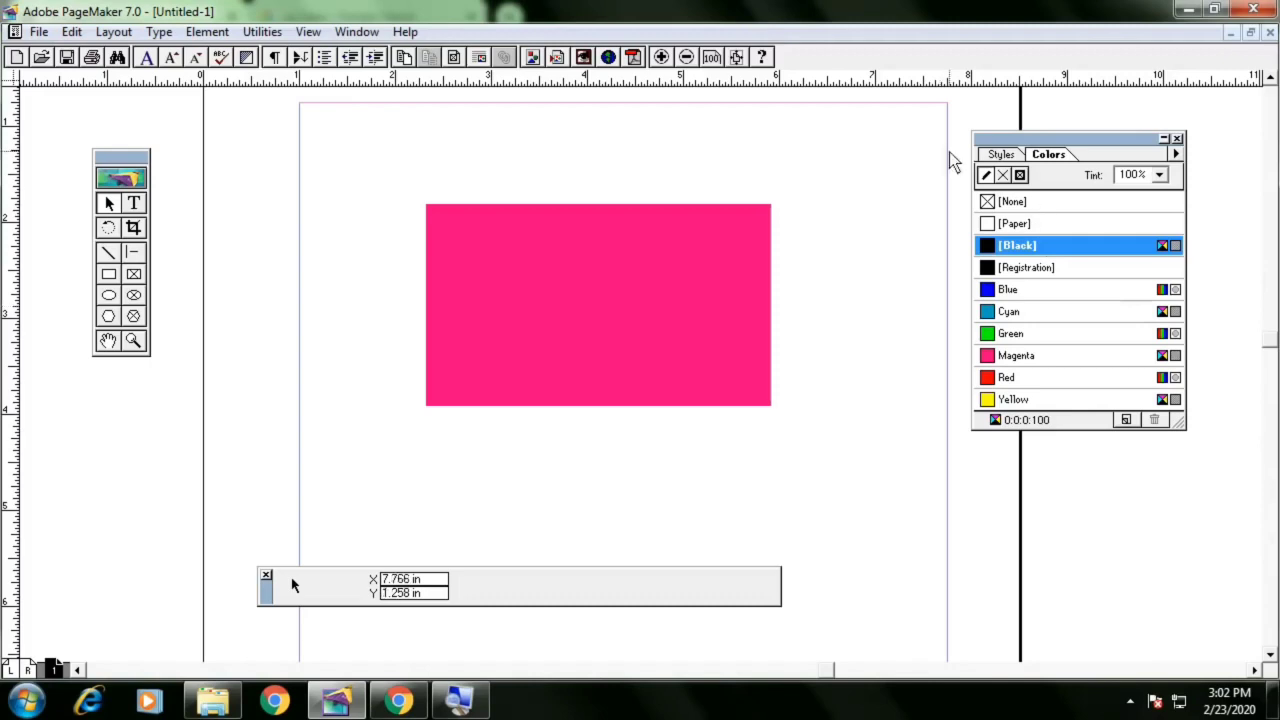
left_click(1032, 205)
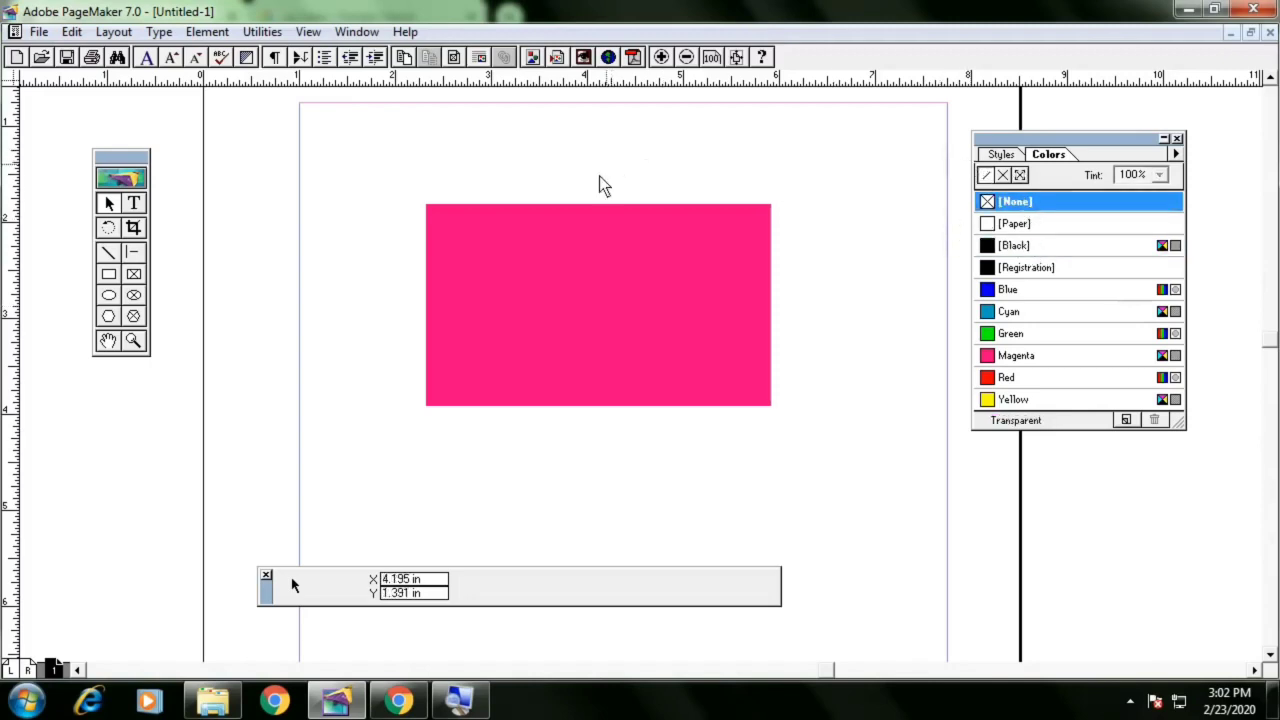
Draw a rectangle about 3.1 in wide and 1.1 in high below the card with no fill or stroke
left_click(108, 274)
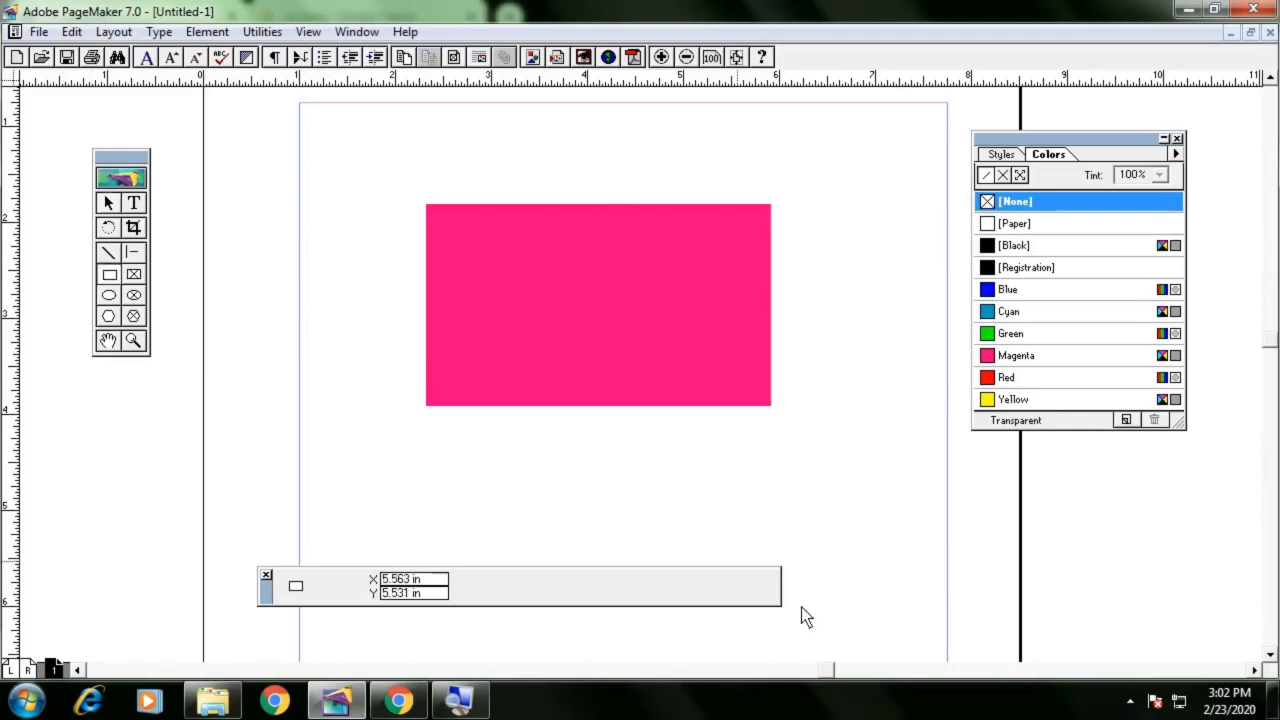
mouse_move(540, 430)
left_mouse_down()
mouse_move(711, 508)
mouse_move(835, 532)
left_mouse_up()
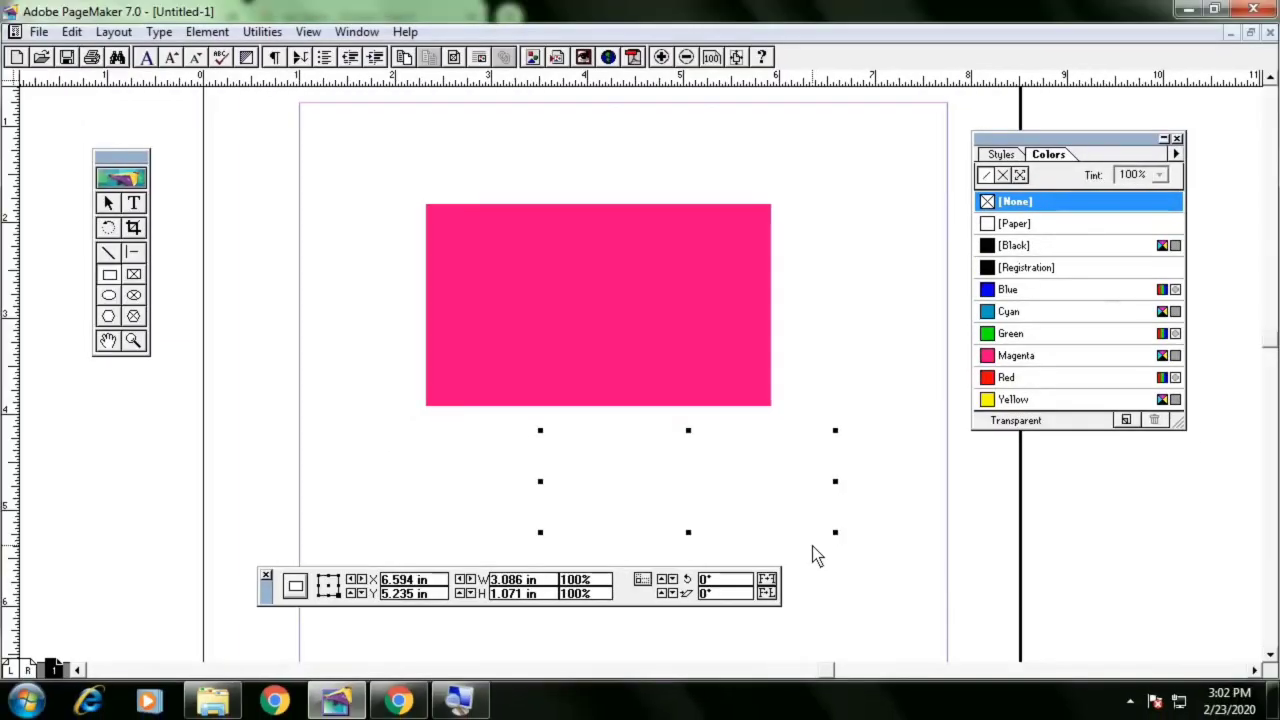
left_click(812, 546)
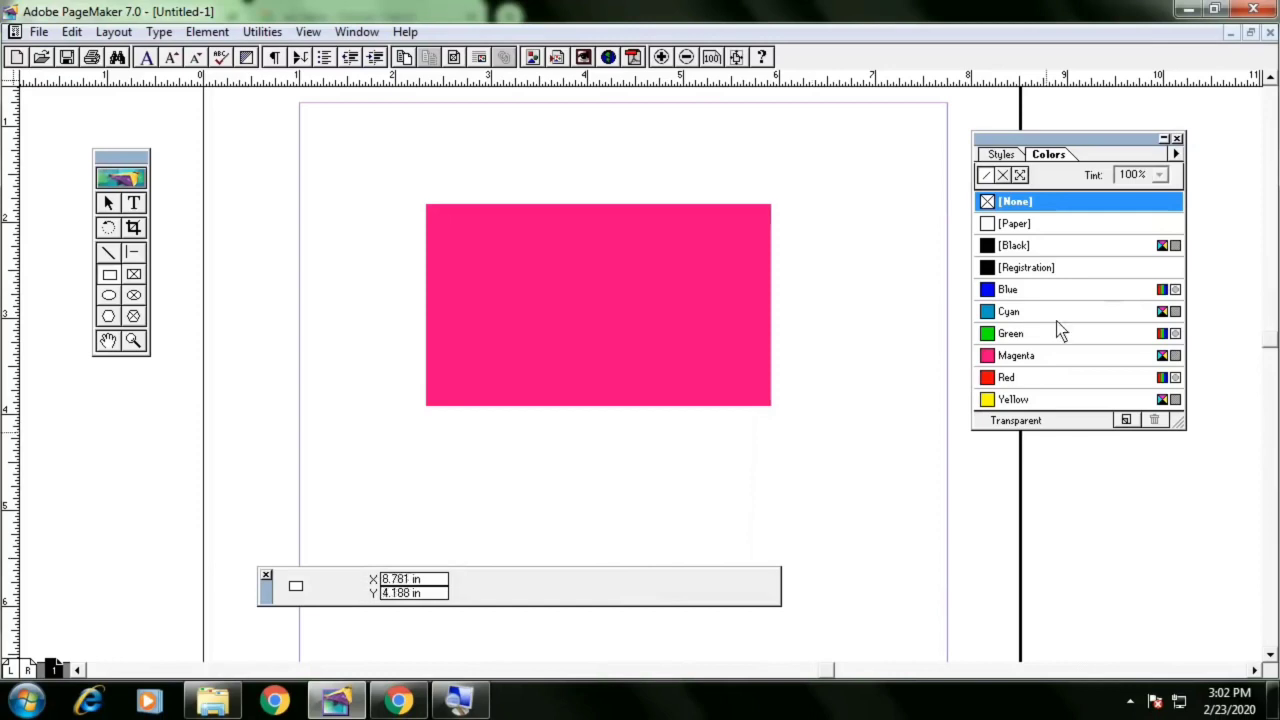
Set the default colour to Magenta, draw a rectangle about 3 in by 1.4 in below the card, and undo it
left_click(1066, 358)
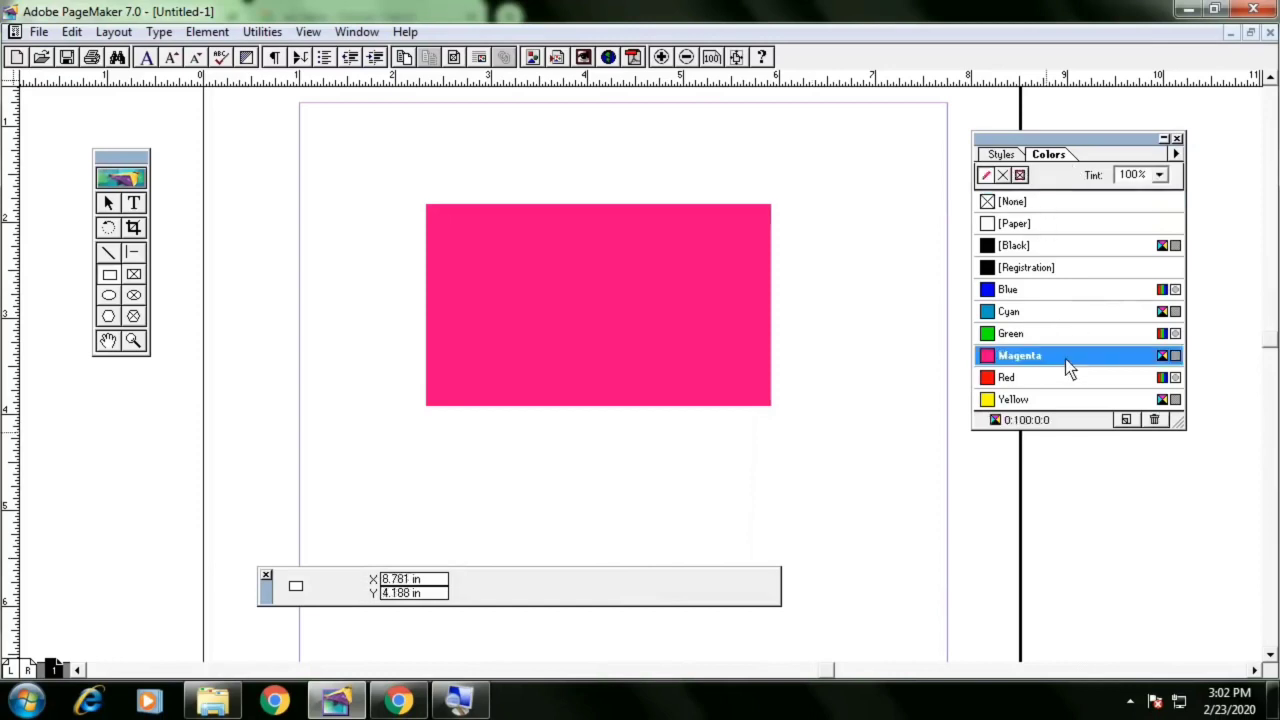
mouse_move(548, 433)
left_mouse_down()
mouse_move(760, 546)
mouse_move(836, 563)
left_mouse_up()
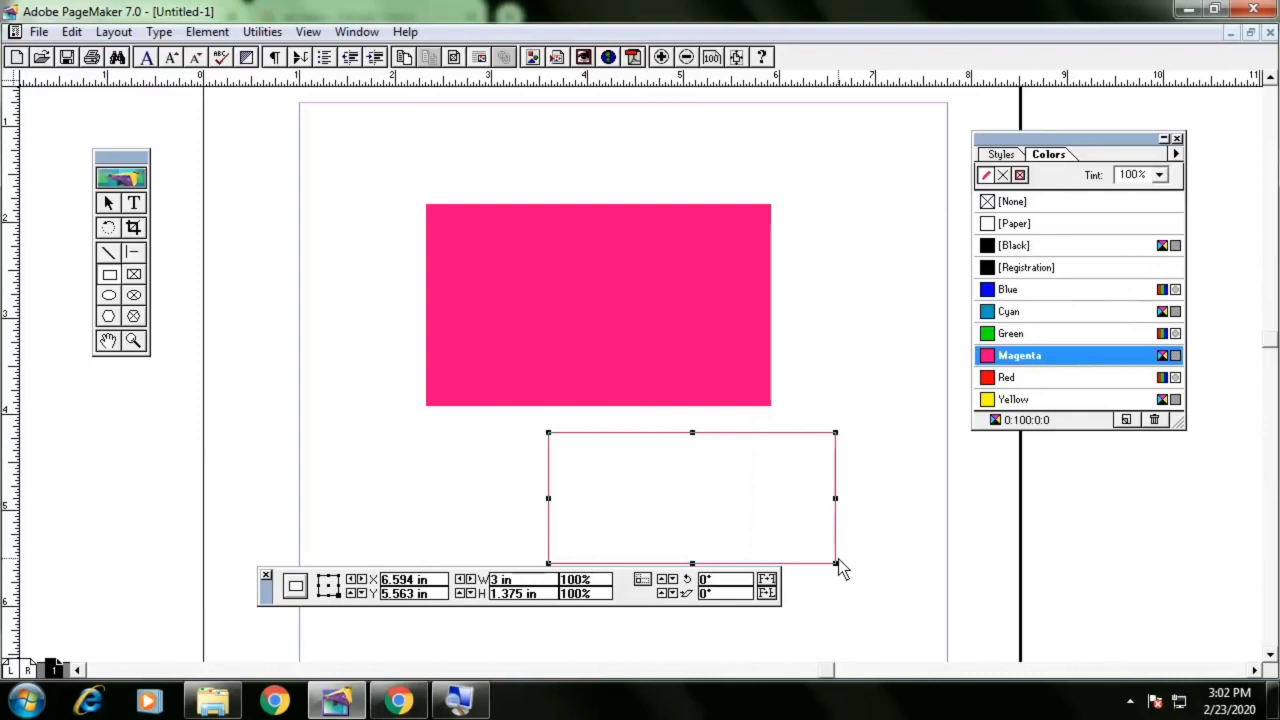
key("ctrl+z")
Draw a smaller magenta-outlined rectangle below the card, then select and delete it
mouse_move(543, 432)
left_mouse_down()
mouse_move(658, 518)
mouse_move(704, 533)
left_mouse_up()
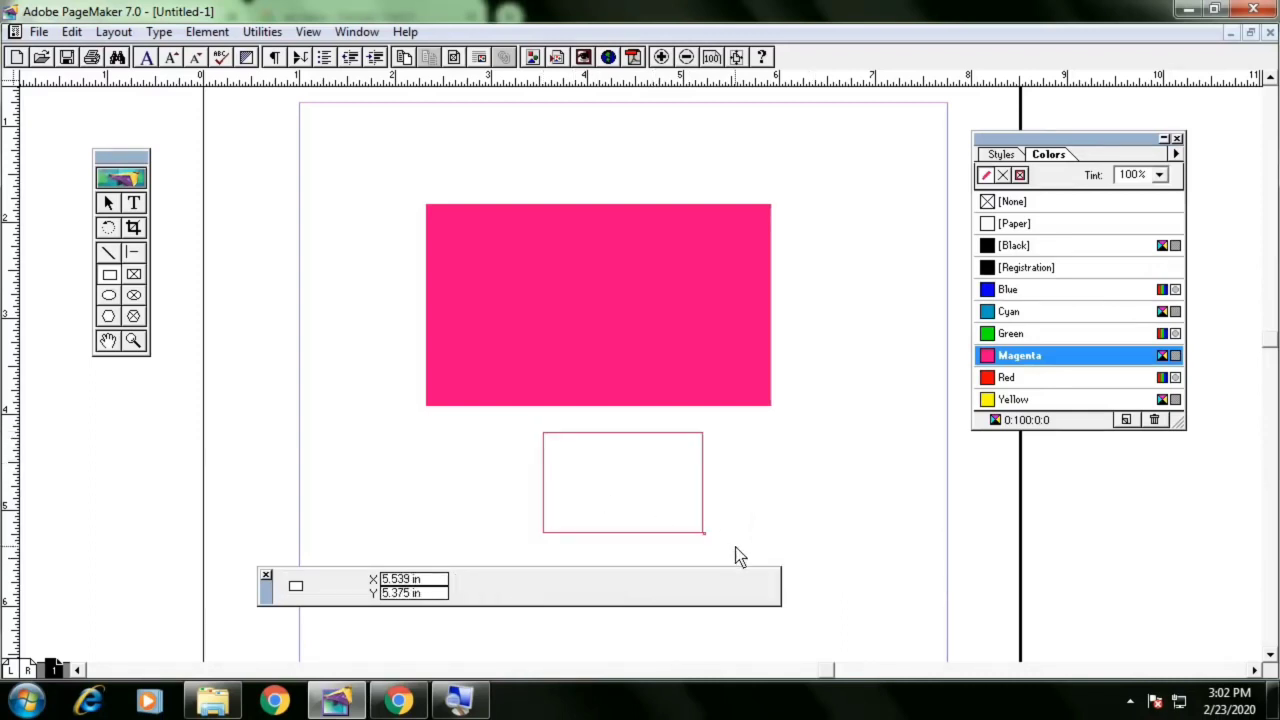
left_click(109, 203)
left_click_drag(781, 446, 636, 530)
left_click(645, 533)
key("Delete")
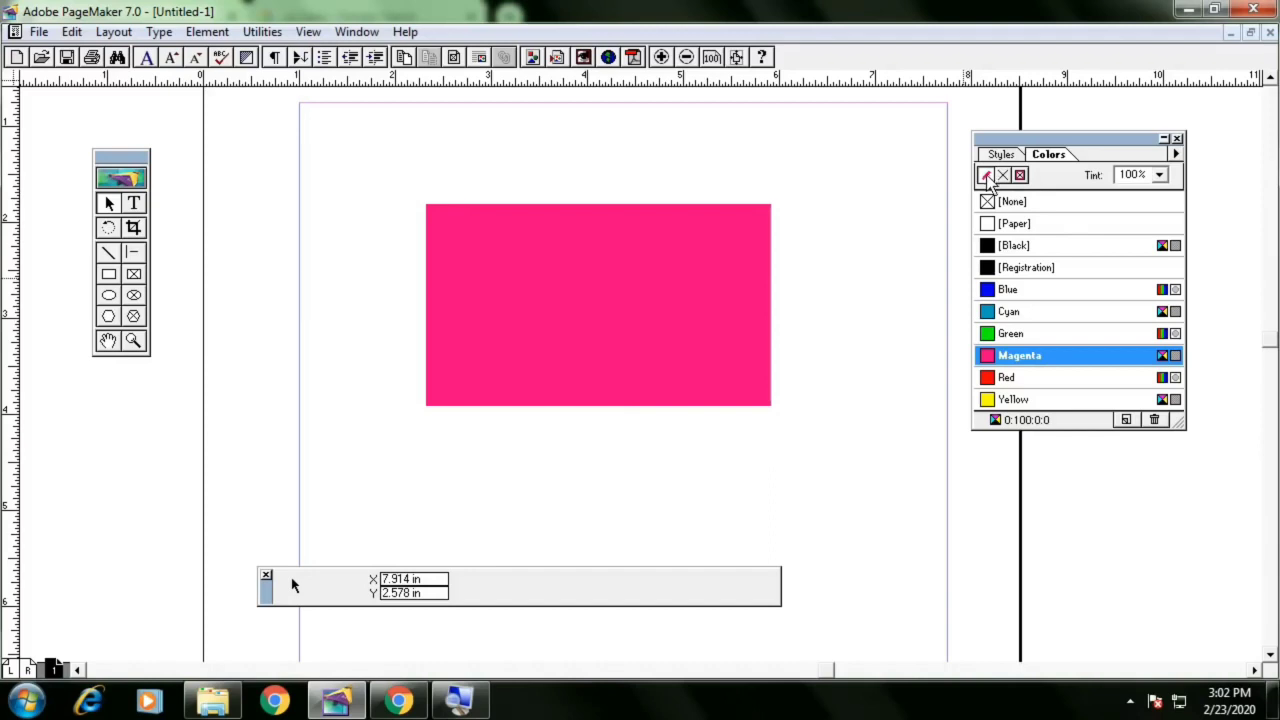
Set the default colour to Green and draw a green rectangle about 0.9 in wide and 1 in high at the page's left edge
left_click(1040, 250)
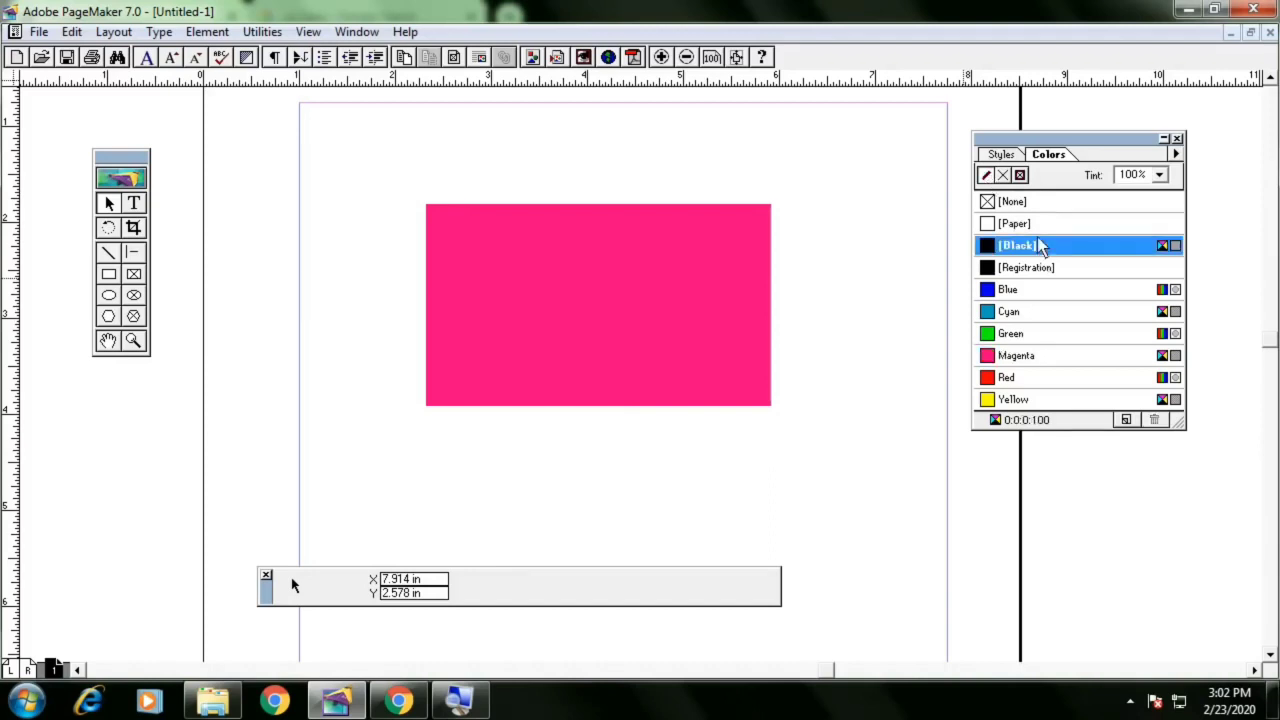
left_click(1006, 200)
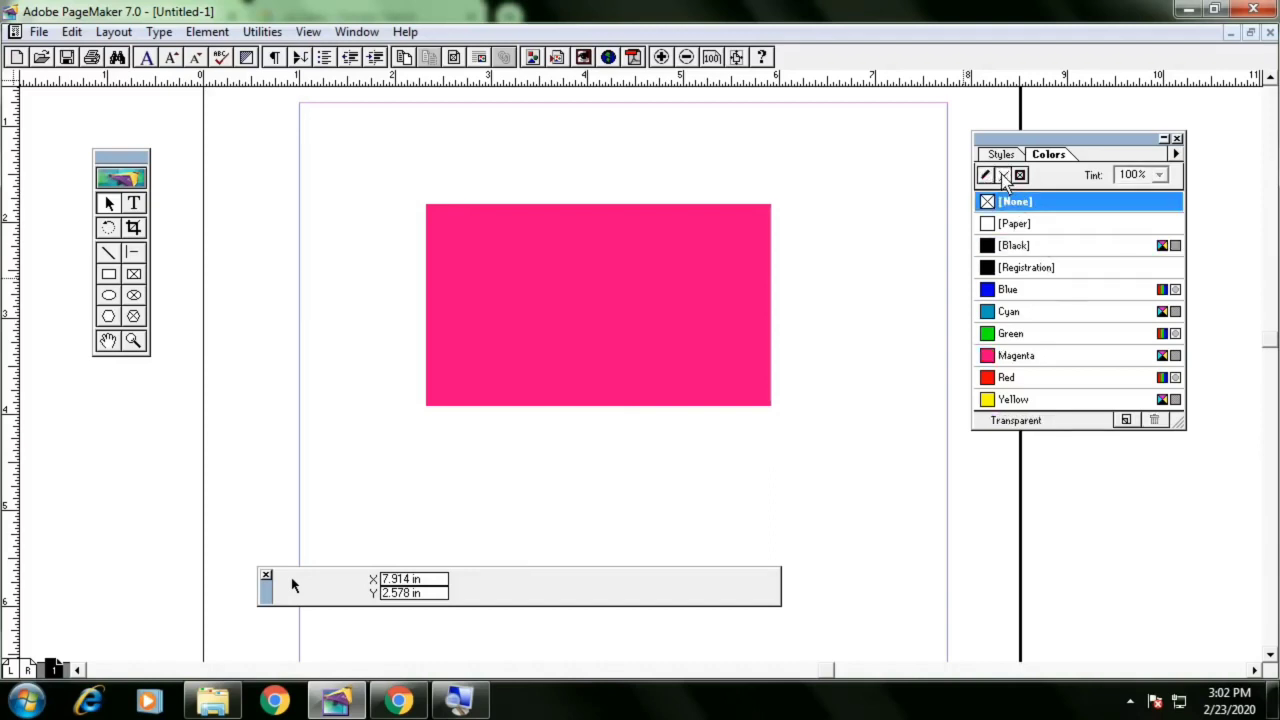
left_click(1024, 248)
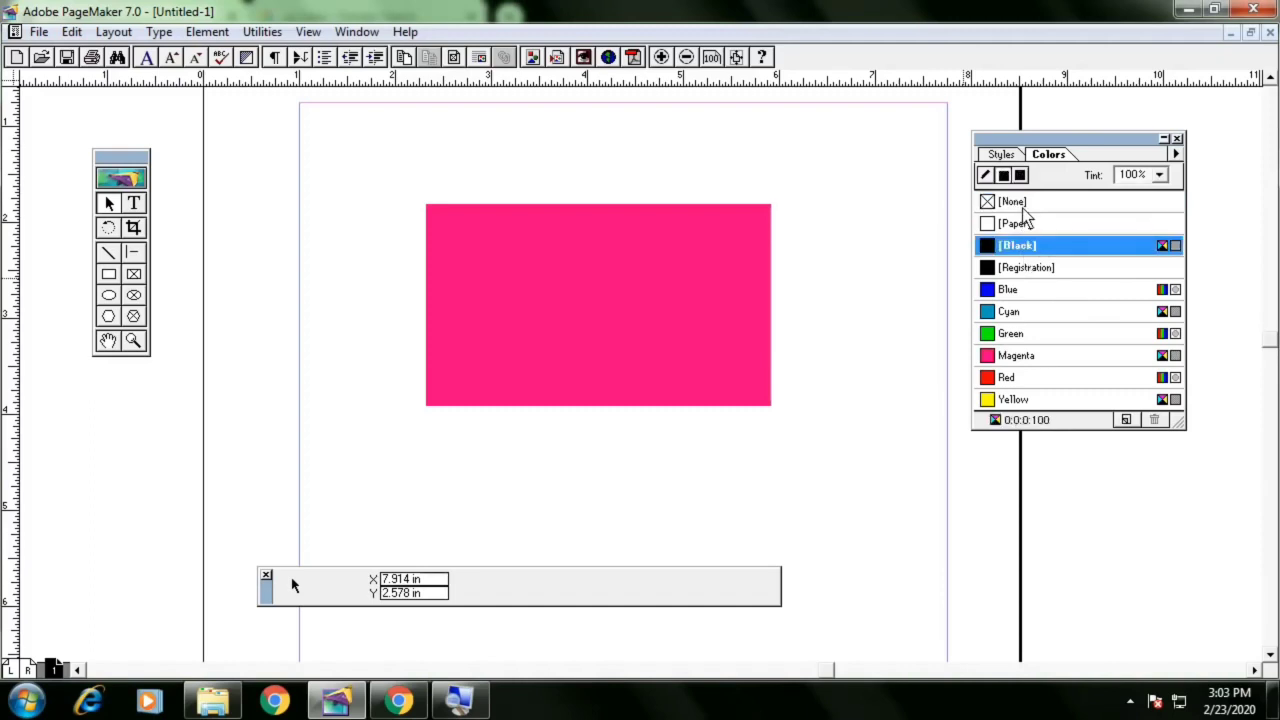
left_click(1025, 204)
left_click(1028, 252)
left_click(1023, 338)
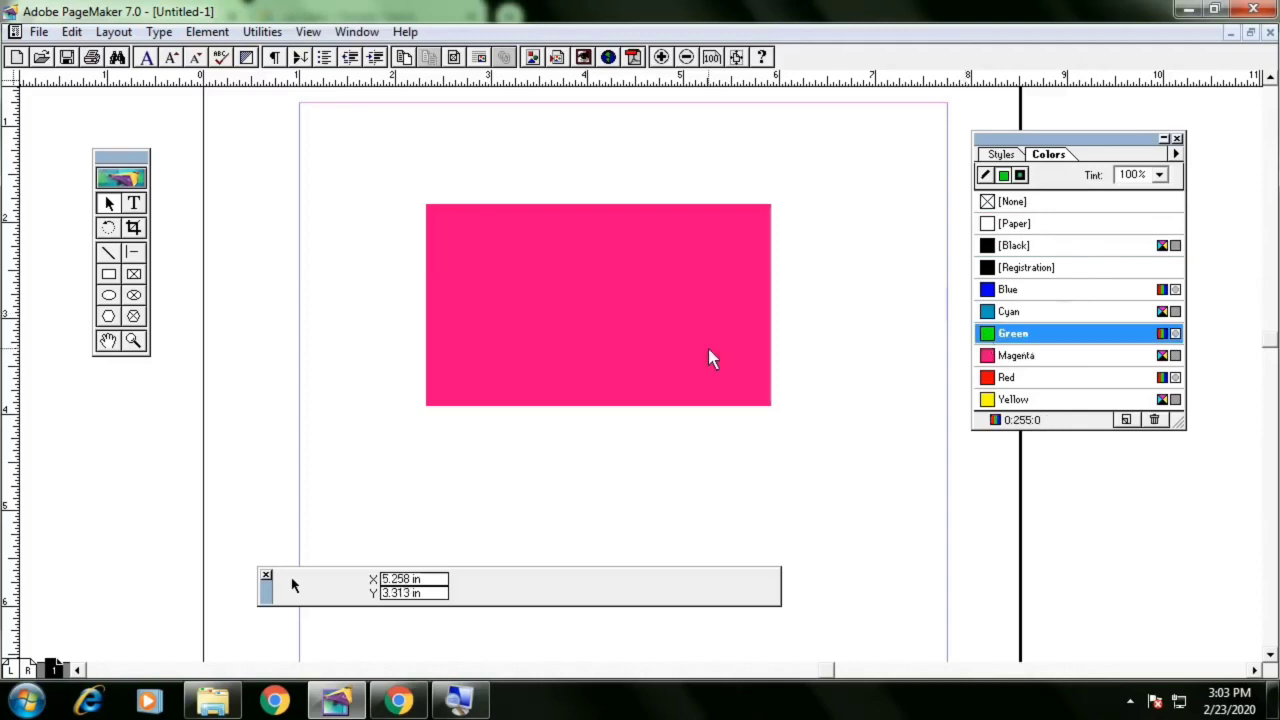
left_click(112, 277)
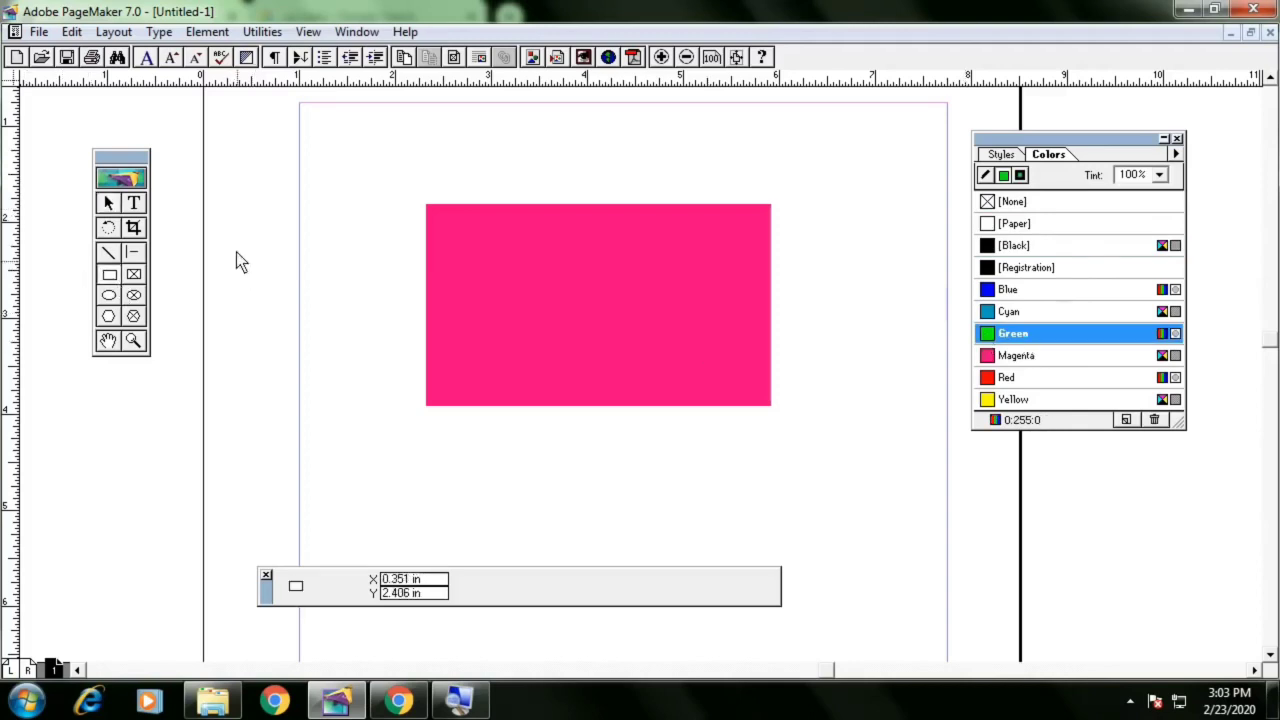
left_click_drag(221, 212, 324, 316)
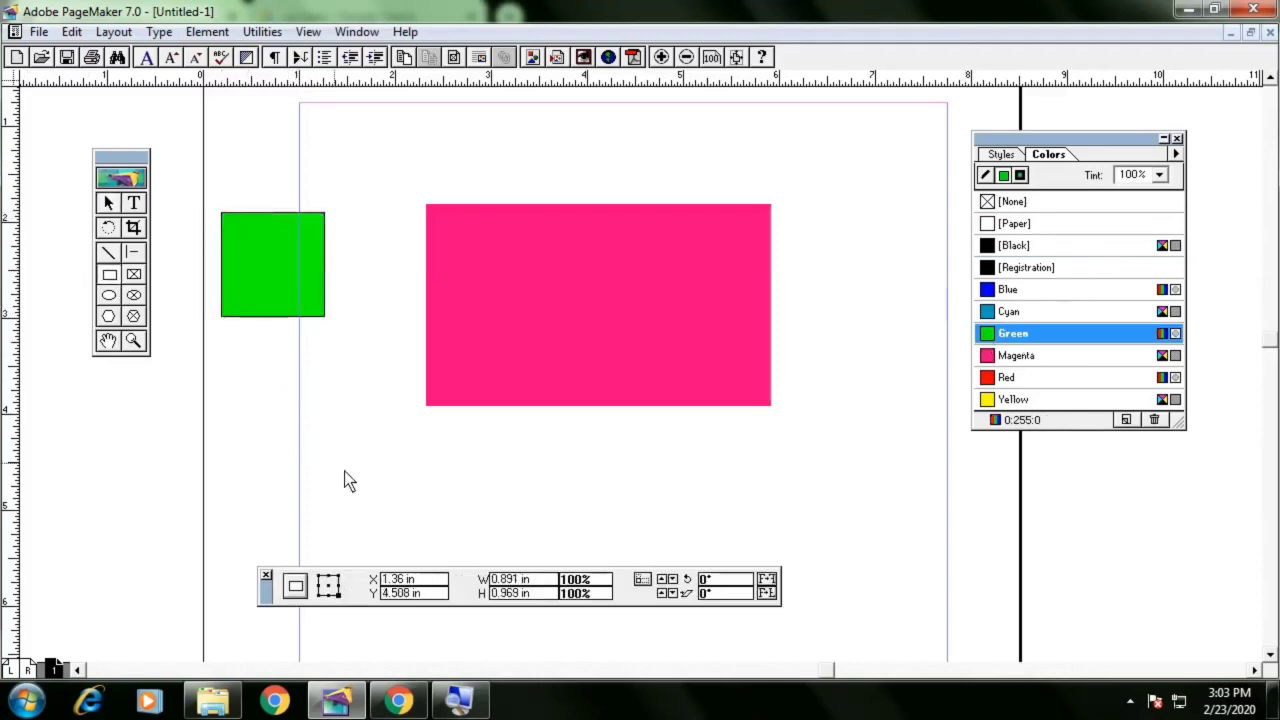
Select the green rectangle at the page's left edge and delete it
left_click_drag(344, 481, 368, 487)
key("Delete")
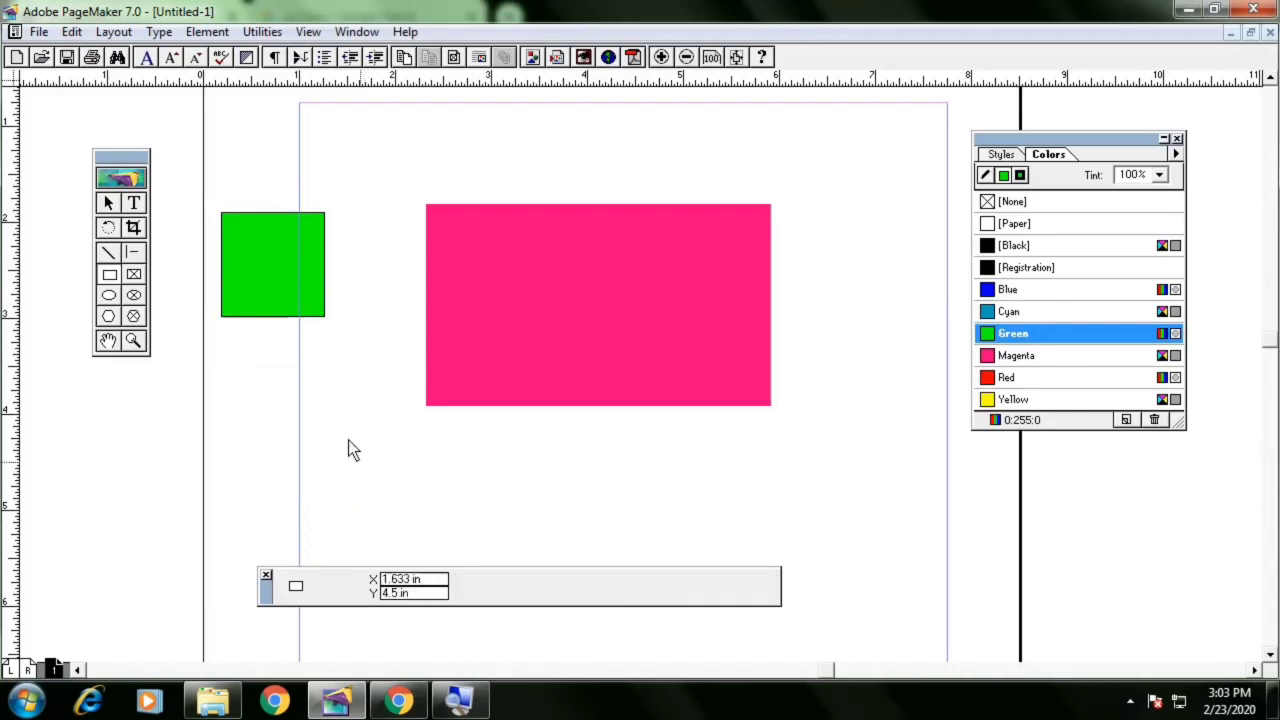
left_click(107, 202)
left_click(243, 271)
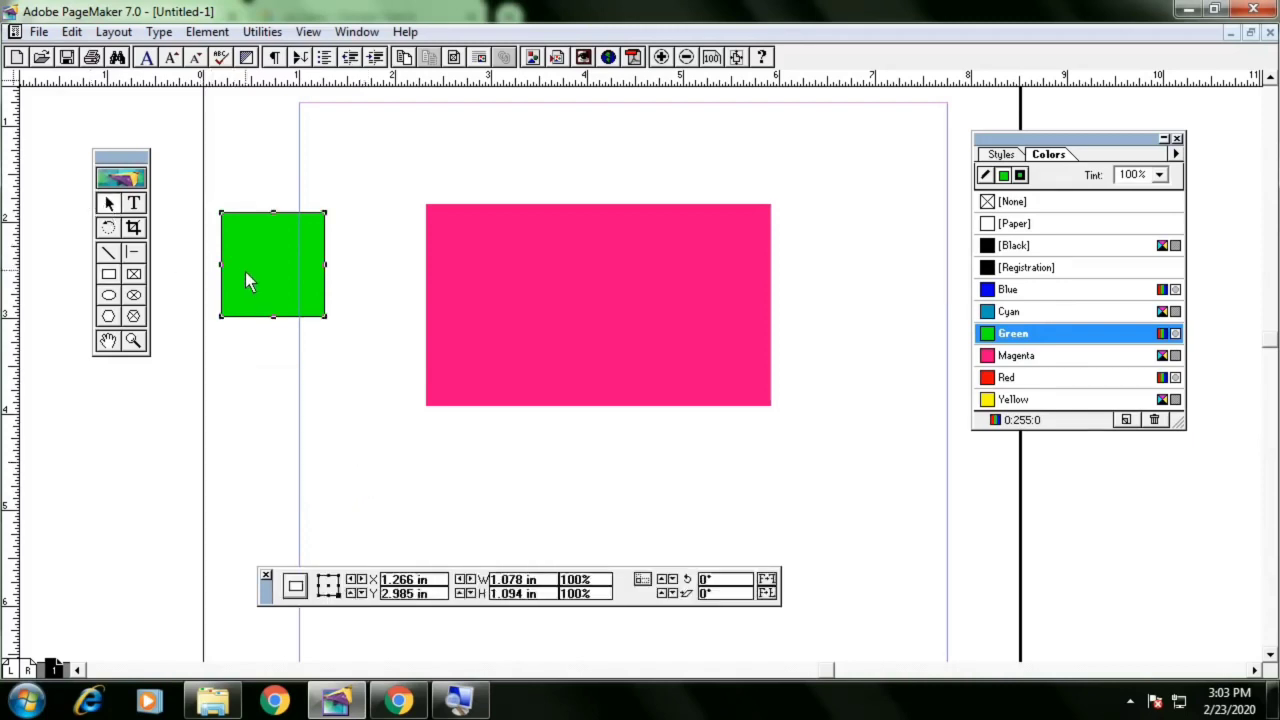
key("Delete")
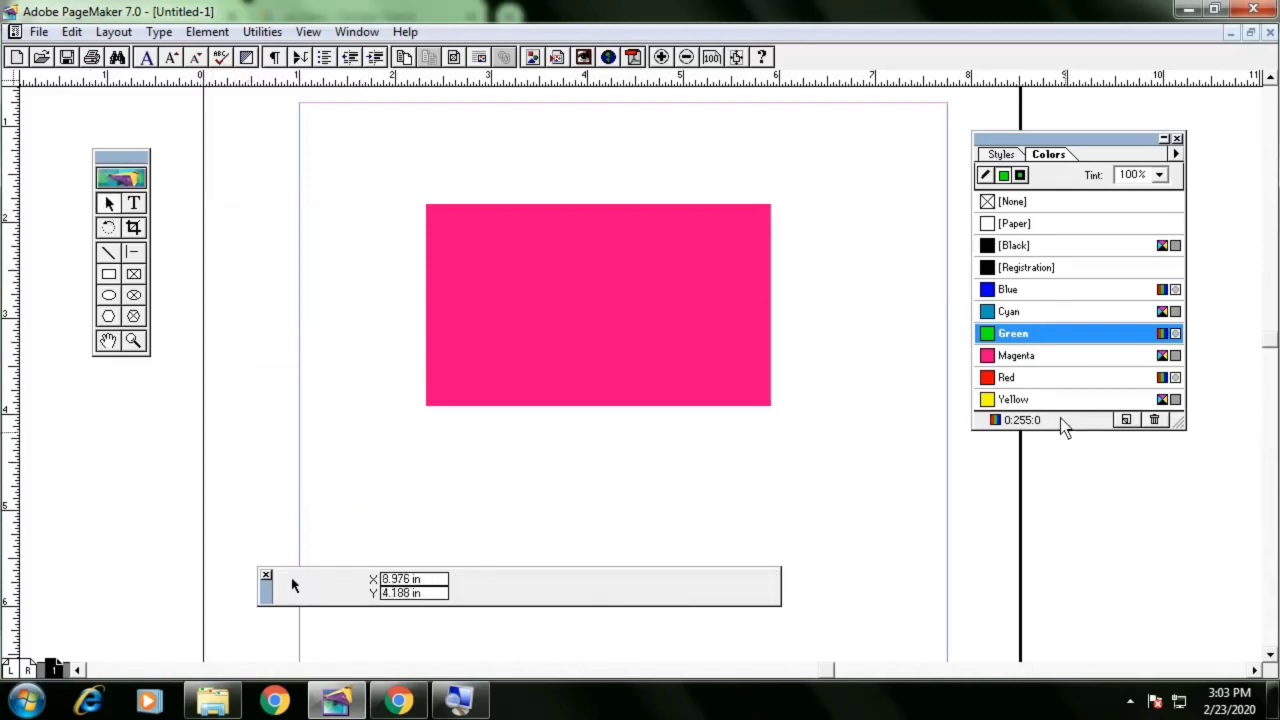
Give the magenta rectangle a black stroke and remove its fill
left_click(1016, 203)
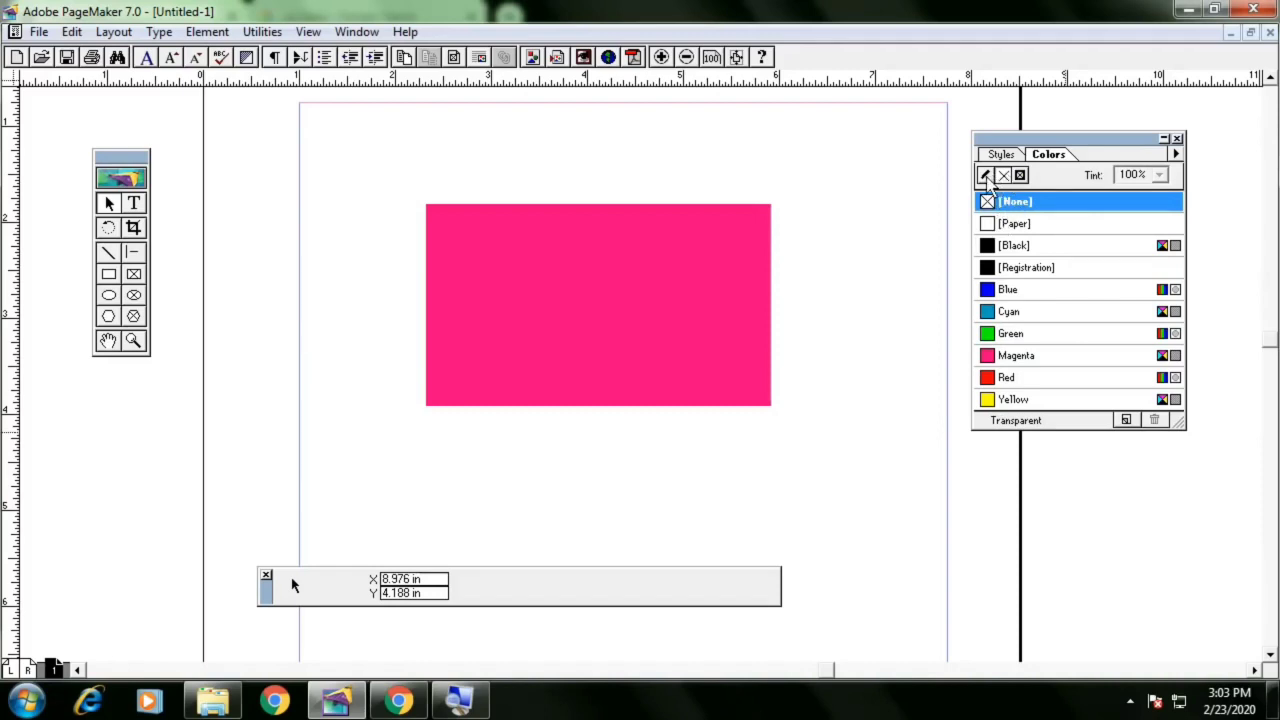
left_click(985, 176)
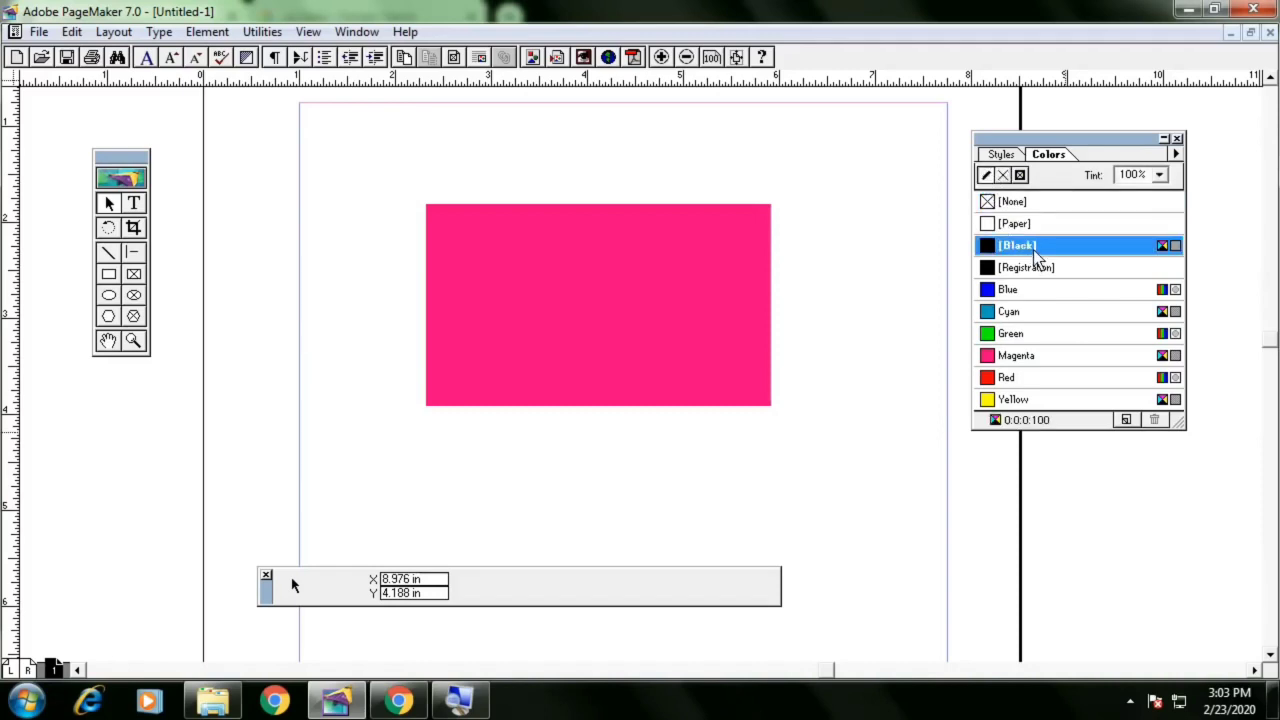
left_click(659, 284)
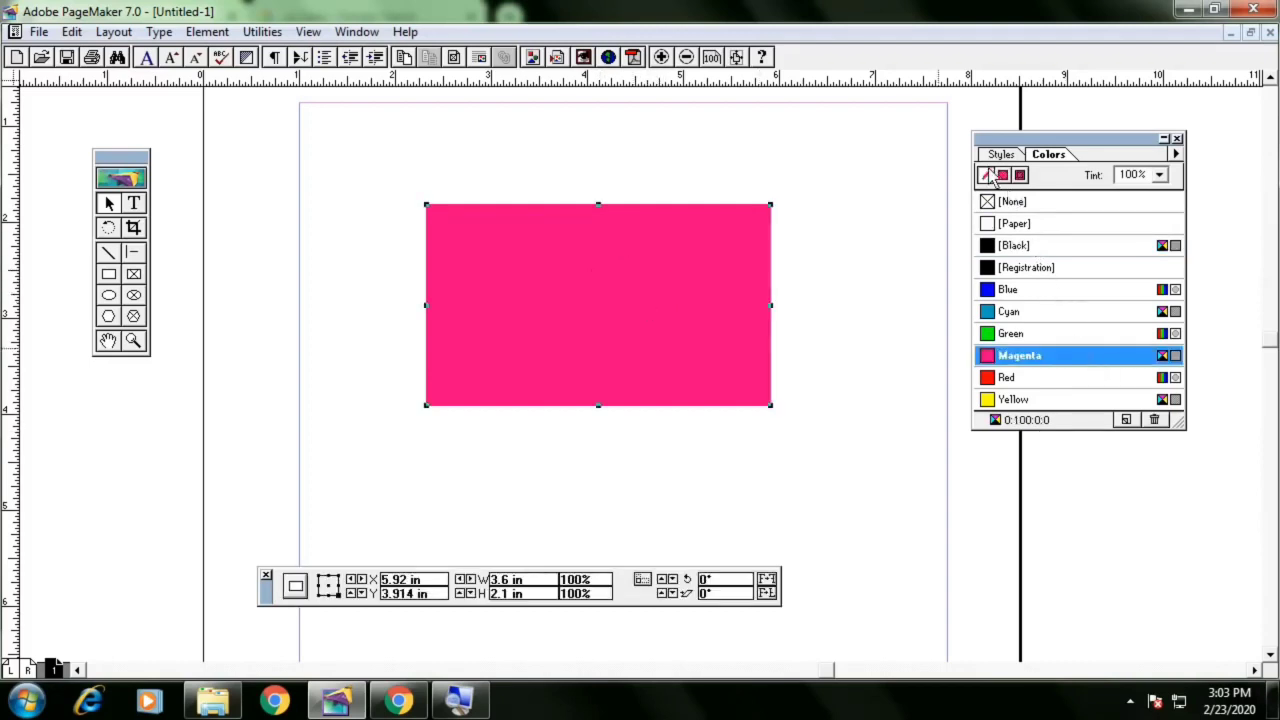
left_click(1037, 250)
left_click(1003, 176)
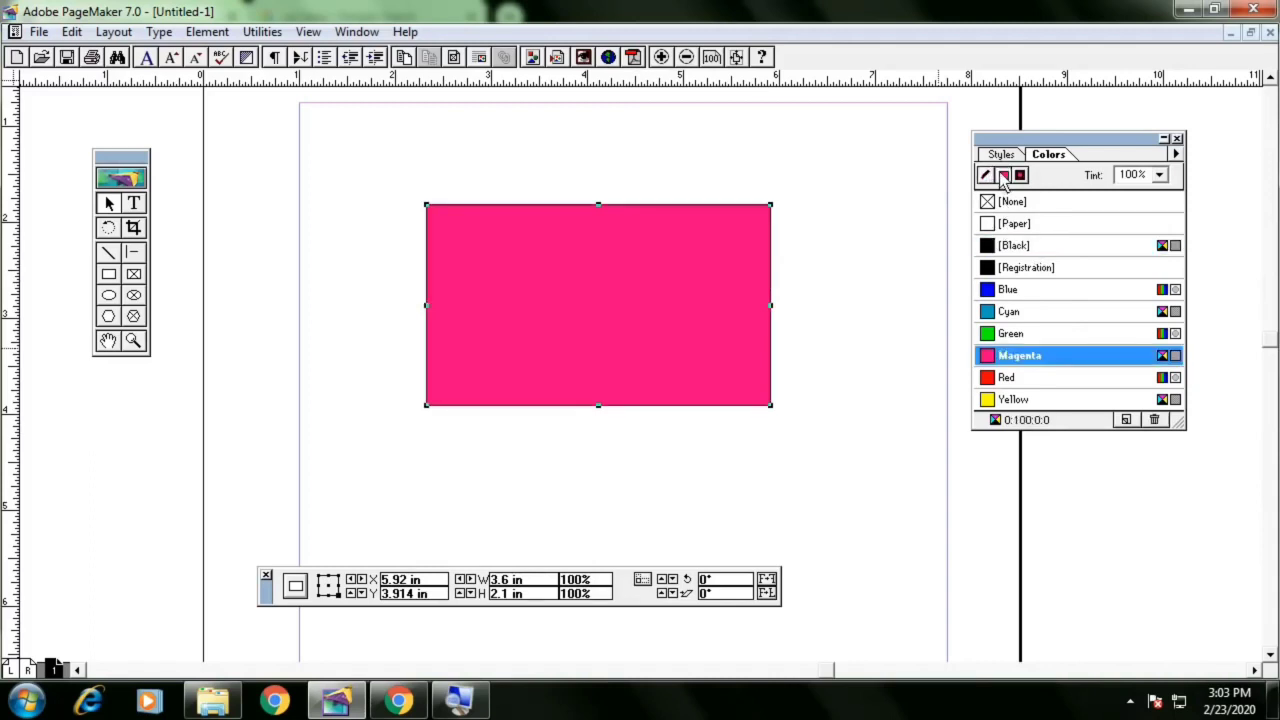
left_click(1015, 203)
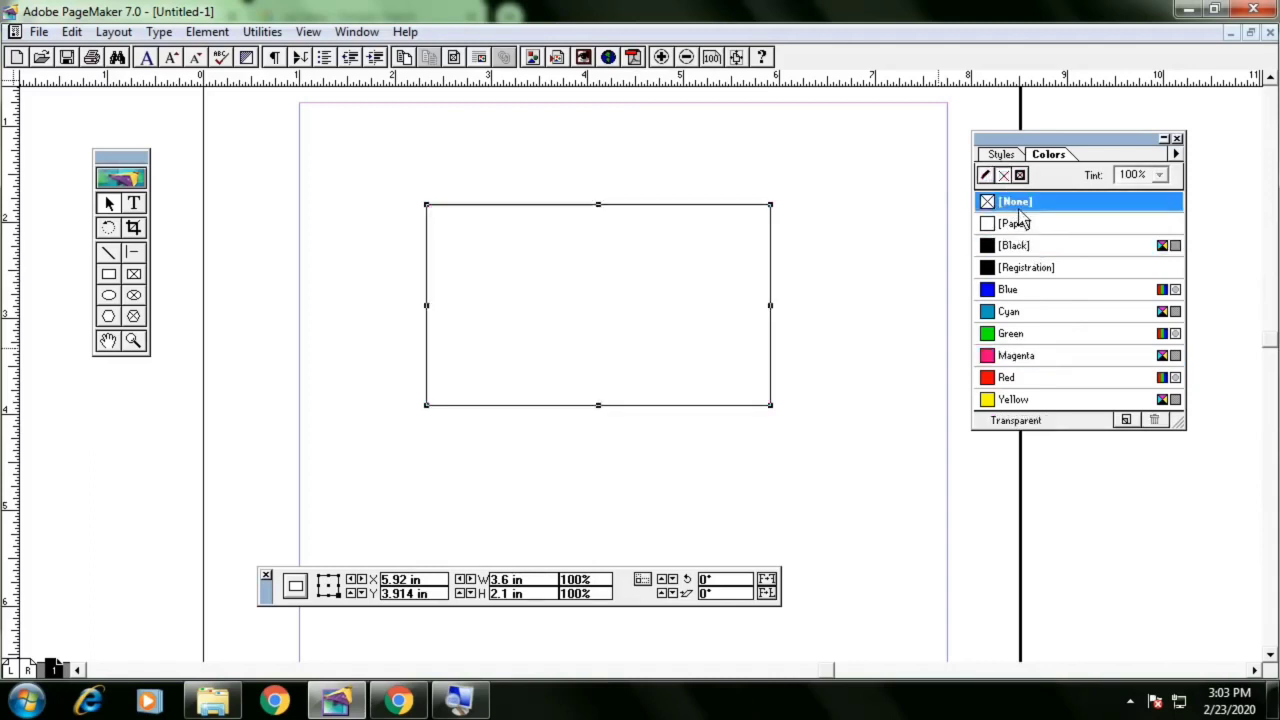
Fill the rectangle with Magenta again and set its tint to 35%
left_click_drag(1184, 430, 1195, 472)
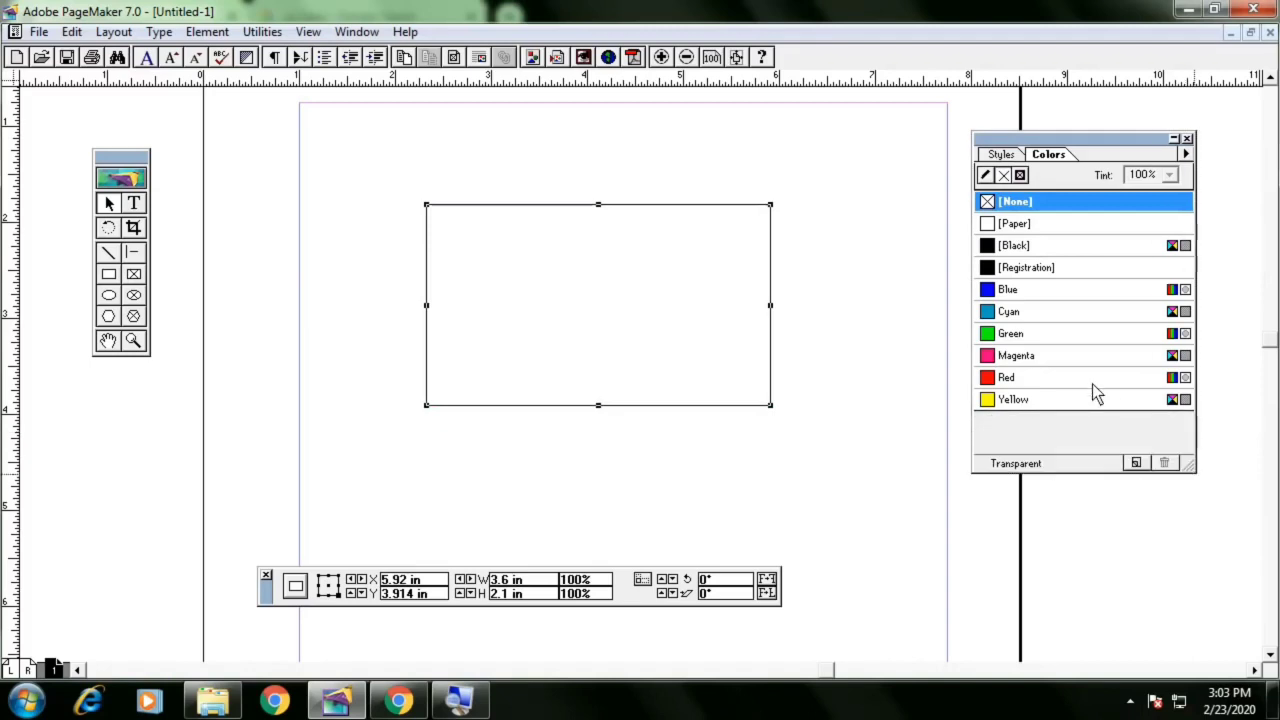
left_click(1075, 358)
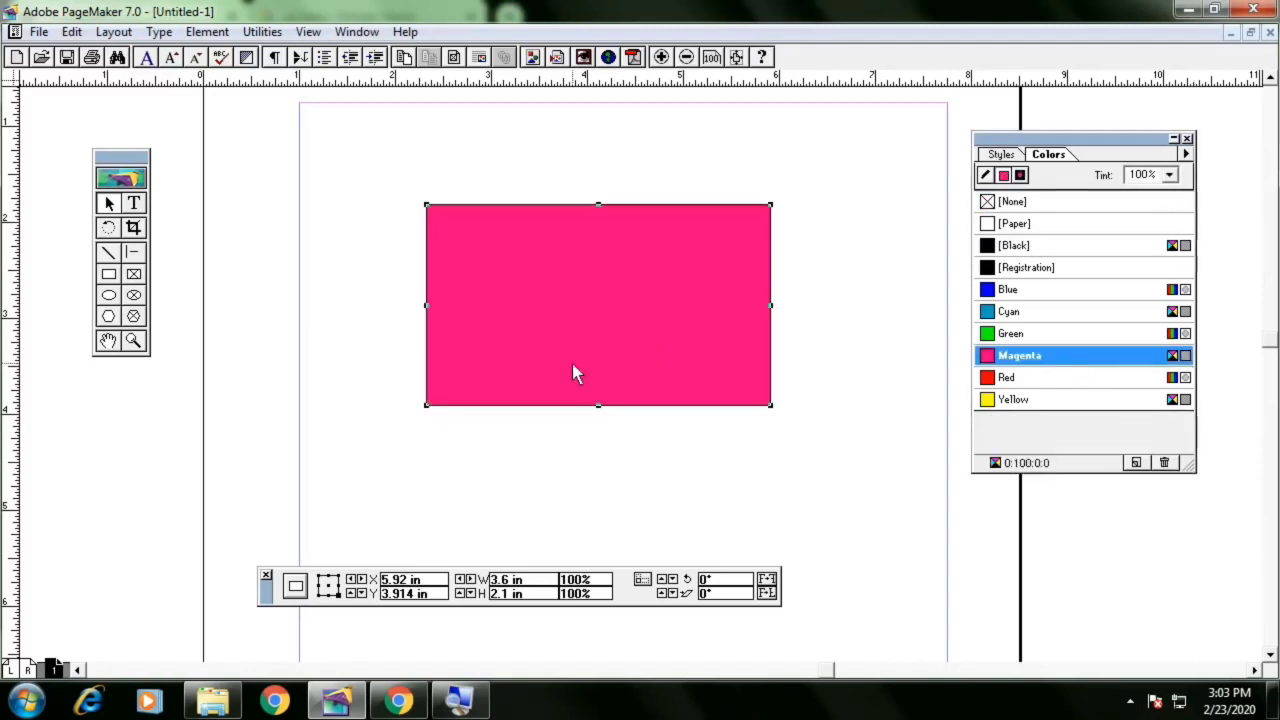
left_click(1168, 176)
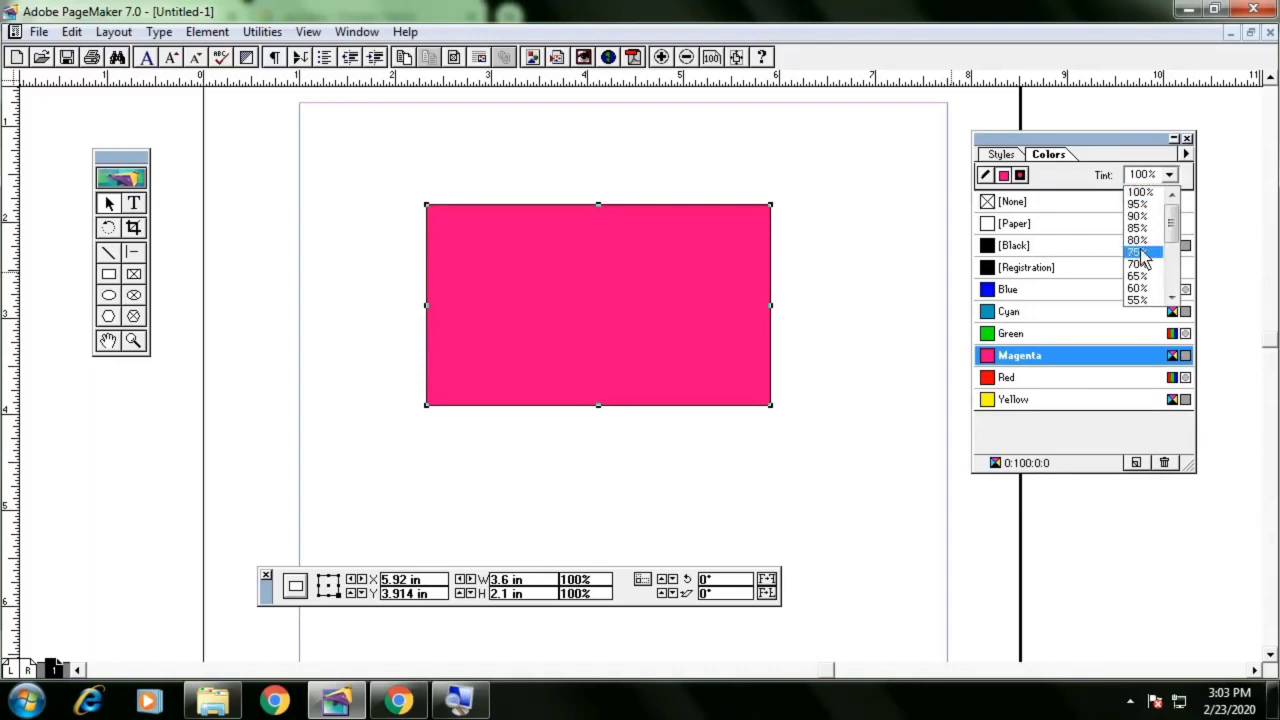
left_click(1142, 256)
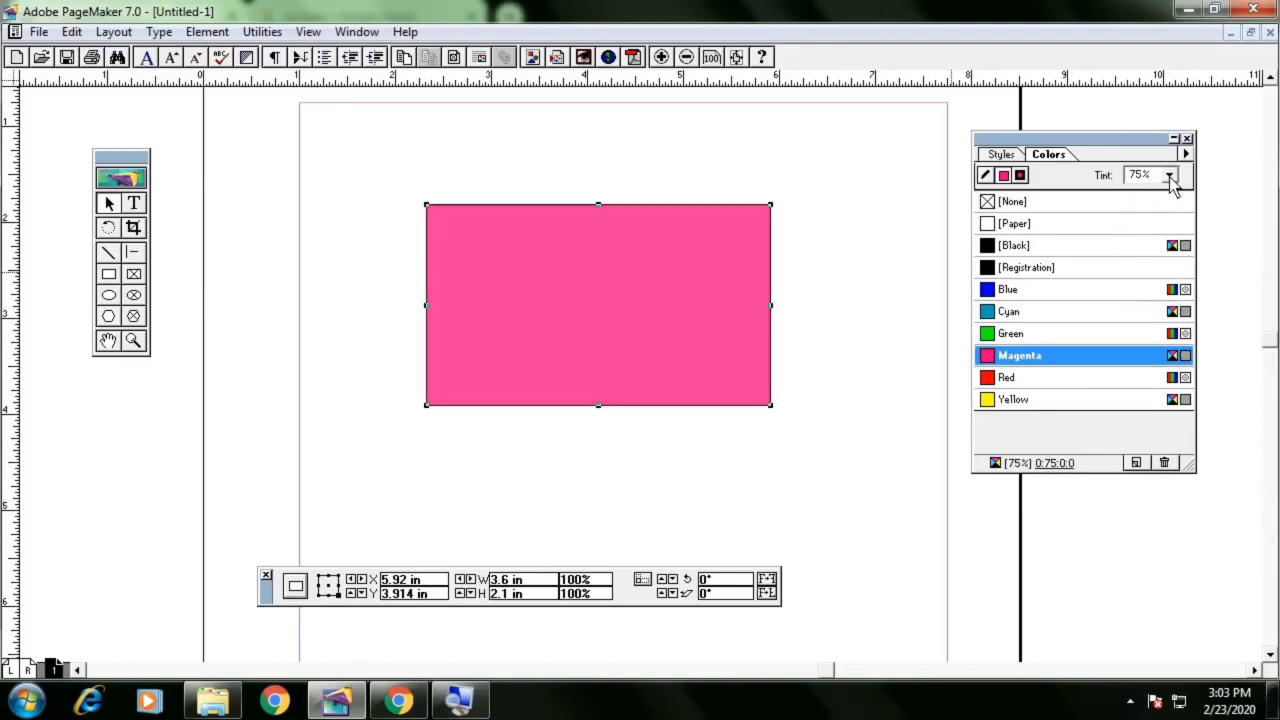
left_click(1168, 175)
left_click(1139, 289)
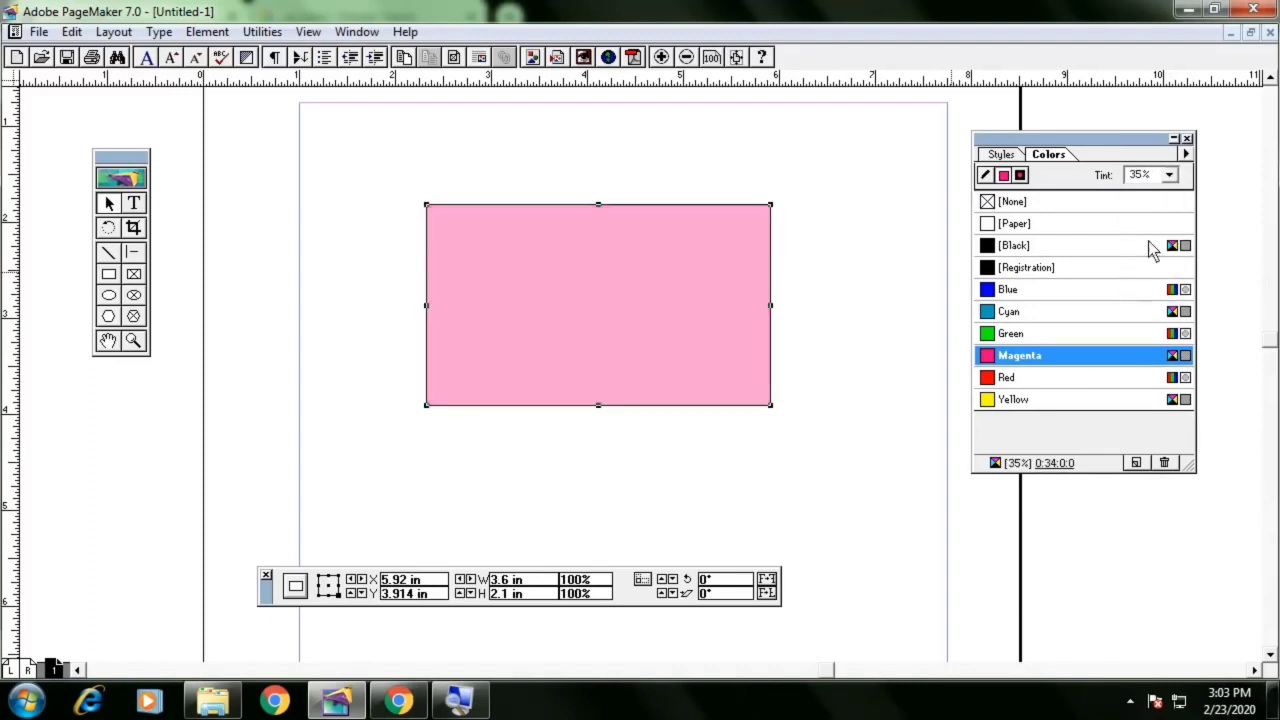
left_click(1168, 176)
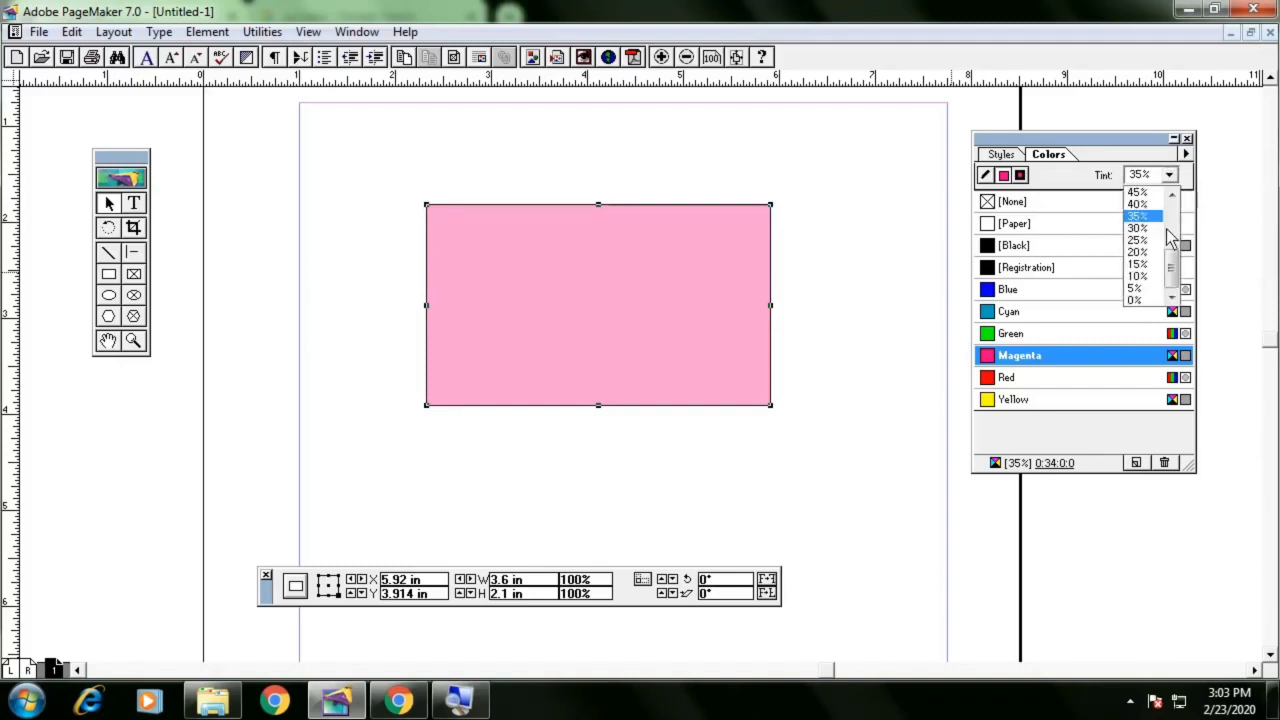
left_click(1148, 278)
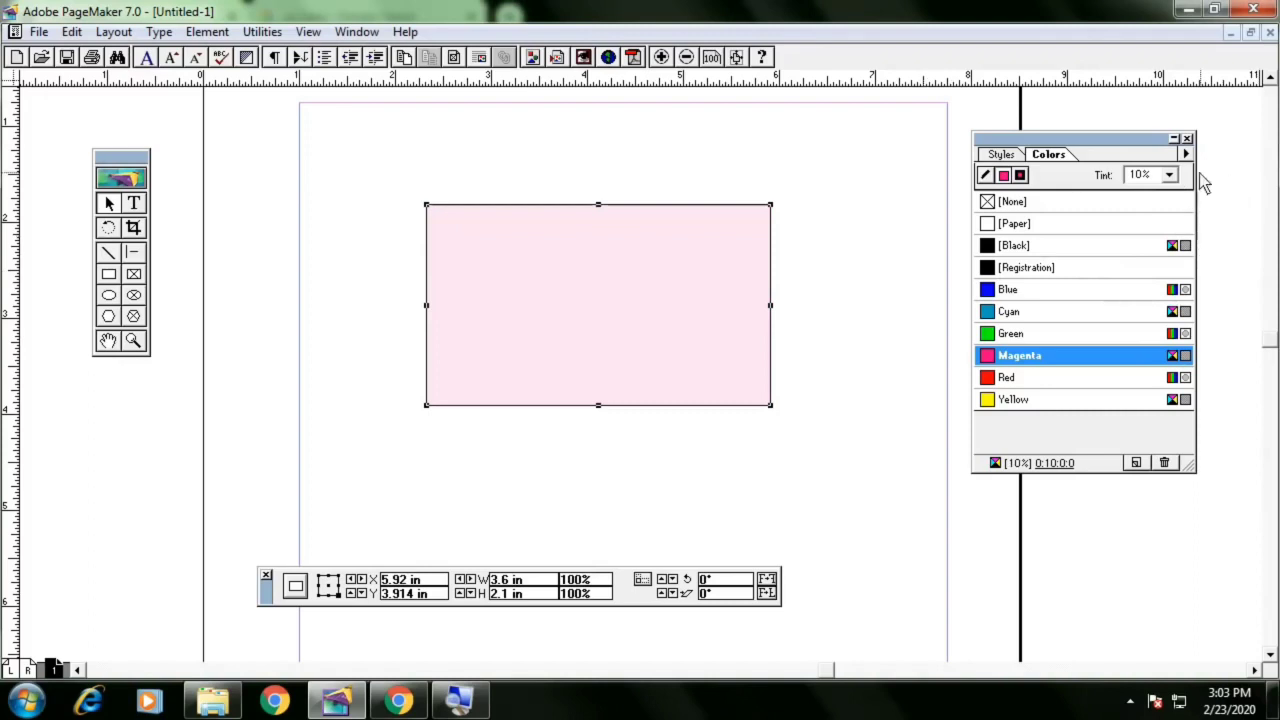
left_click(1168, 175)
left_click(1157, 222)
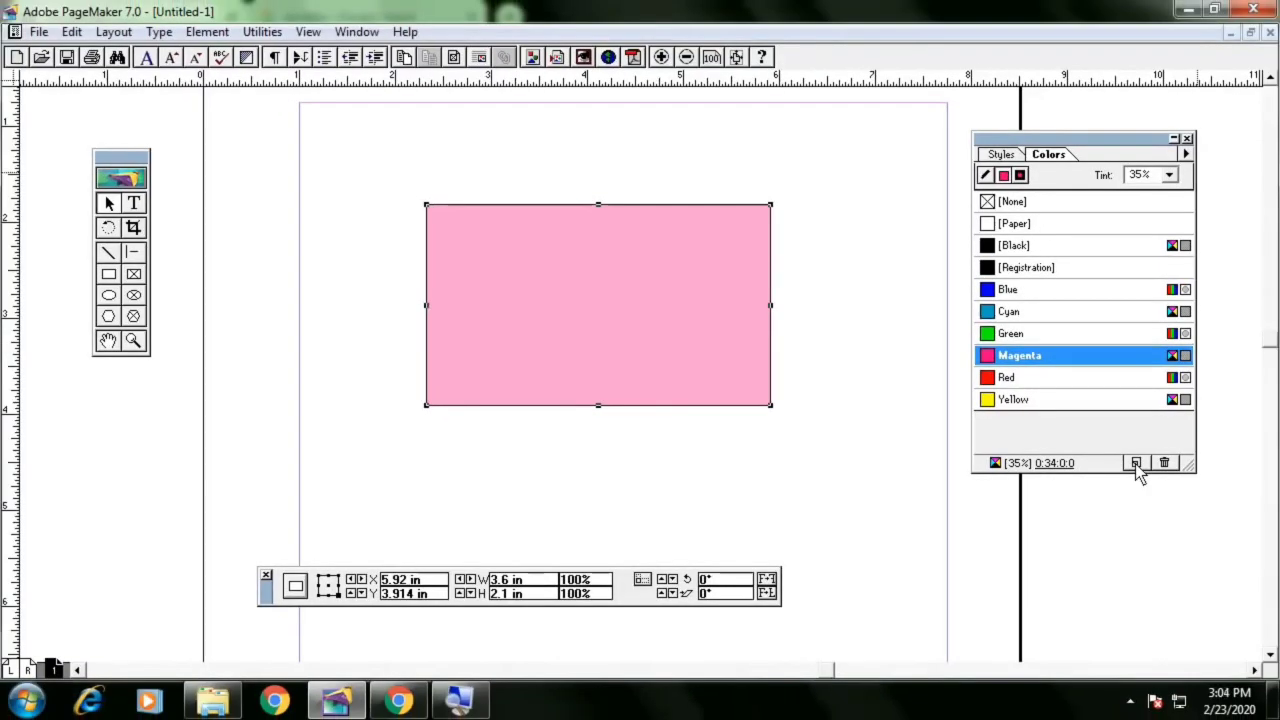
Create a new spot colour DIC 163p from the DIC COLOR GUIDE SPOT library, with magenta 47% and yellow 0%
left_click(1136, 464)
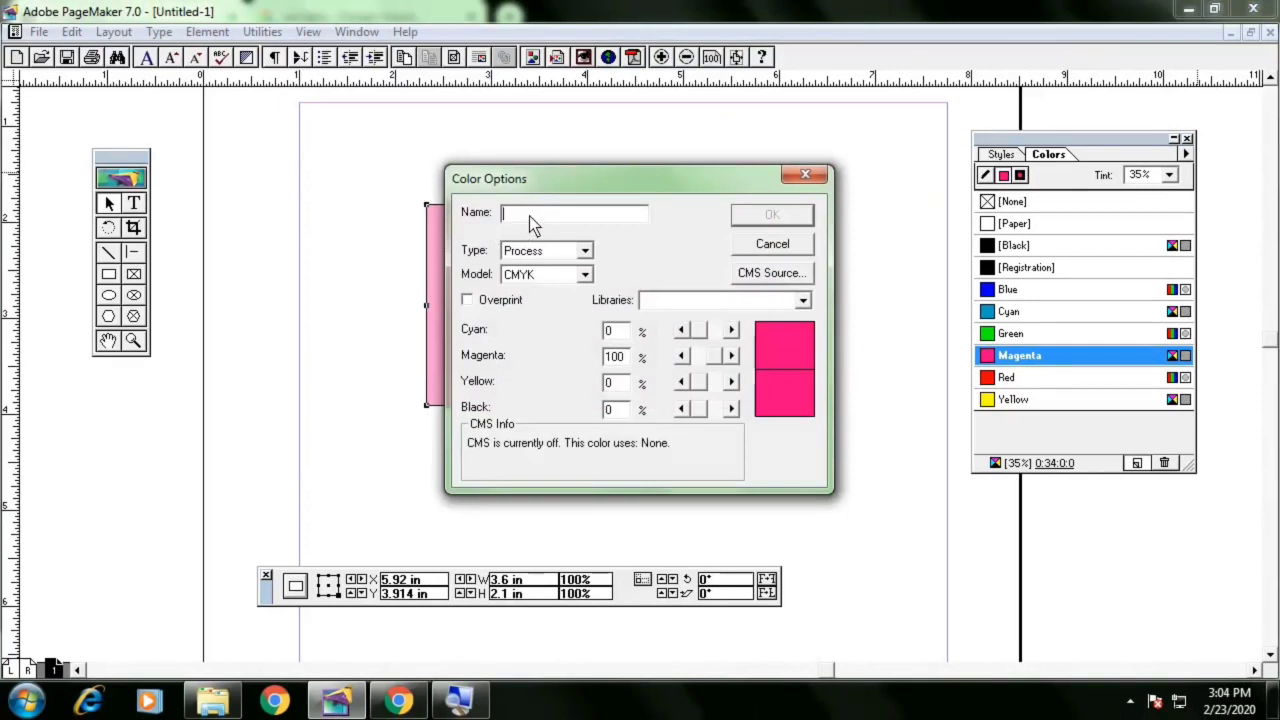
left_click(679, 303)
left_click(684, 336)
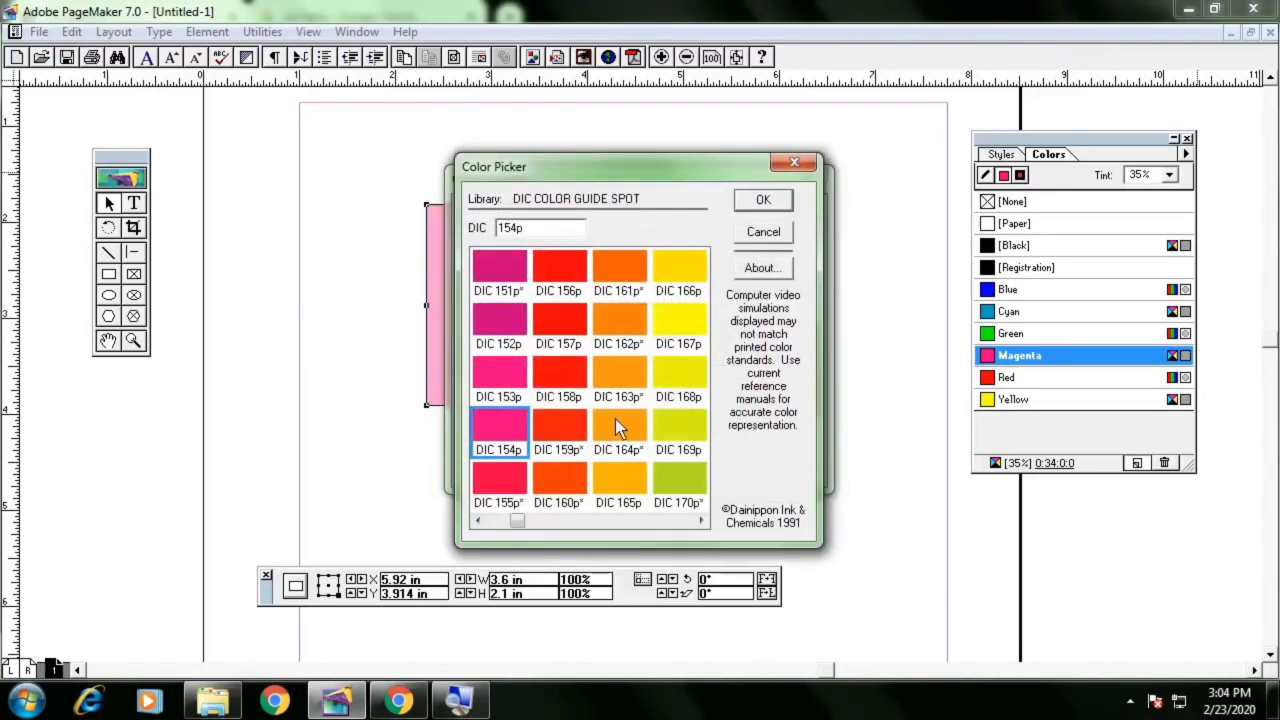
left_click(616, 400)
left_click(761, 203)
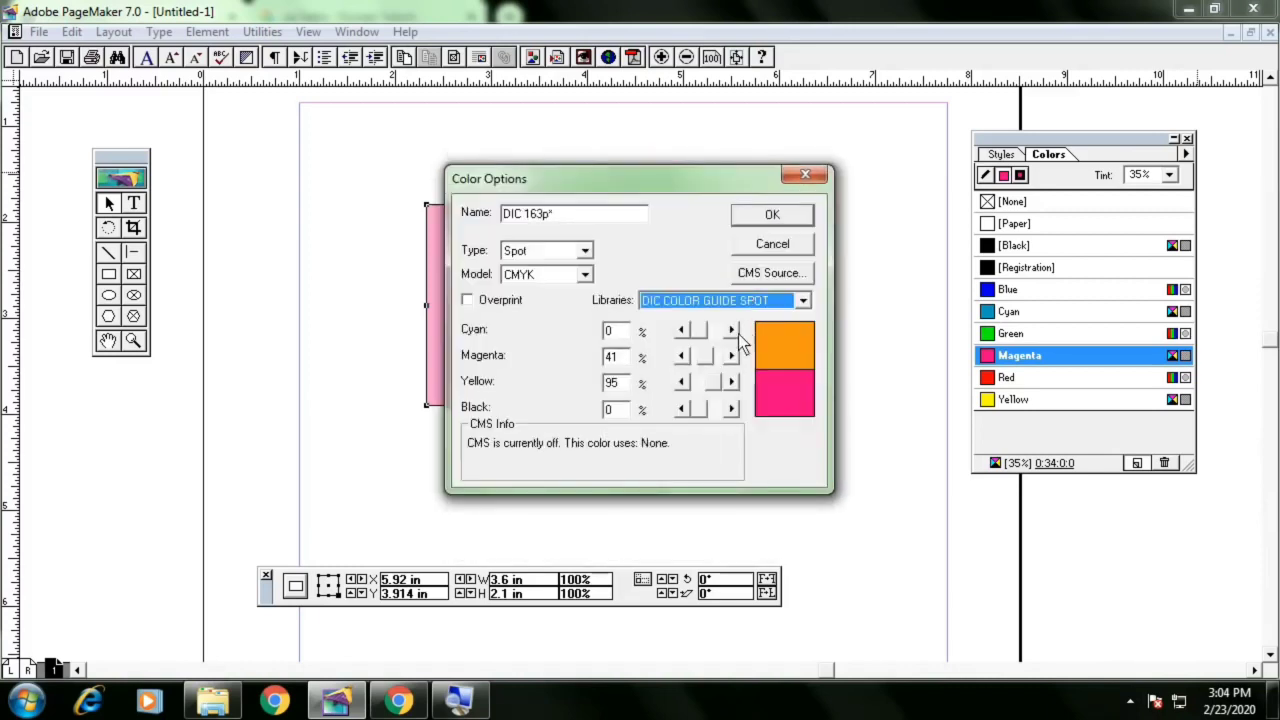
left_click(707, 357)
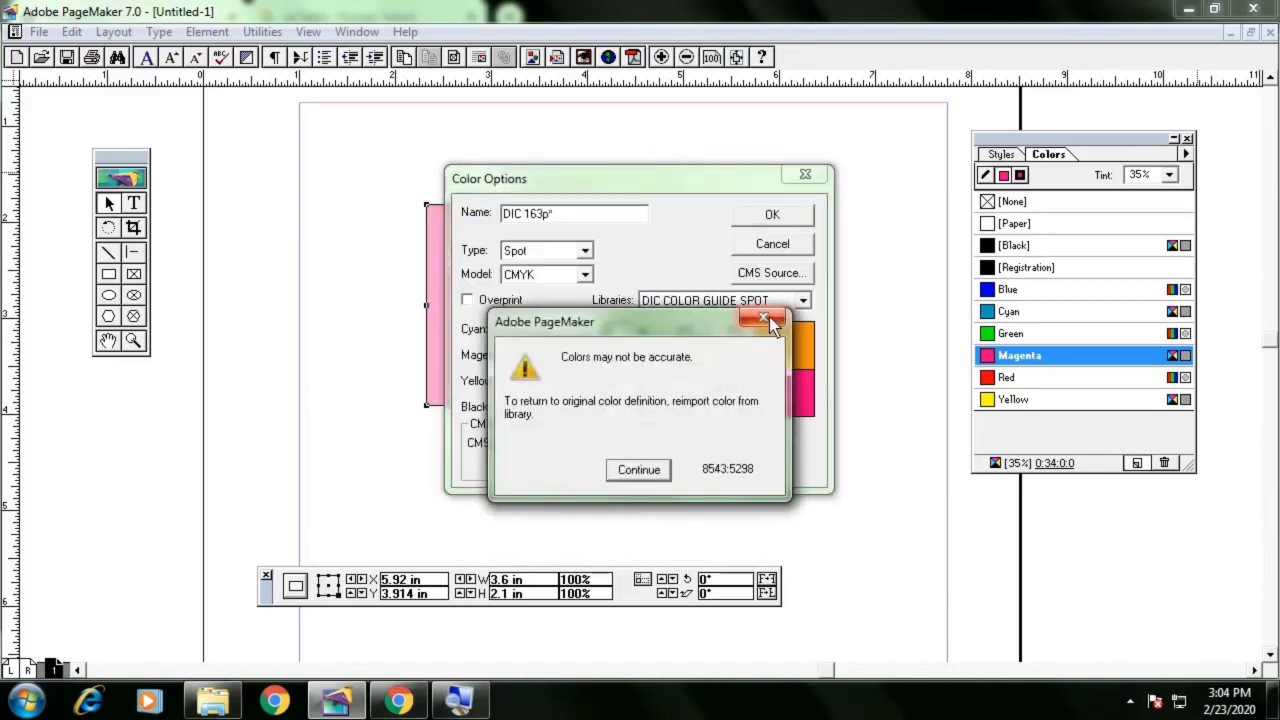
left_click(632, 473)
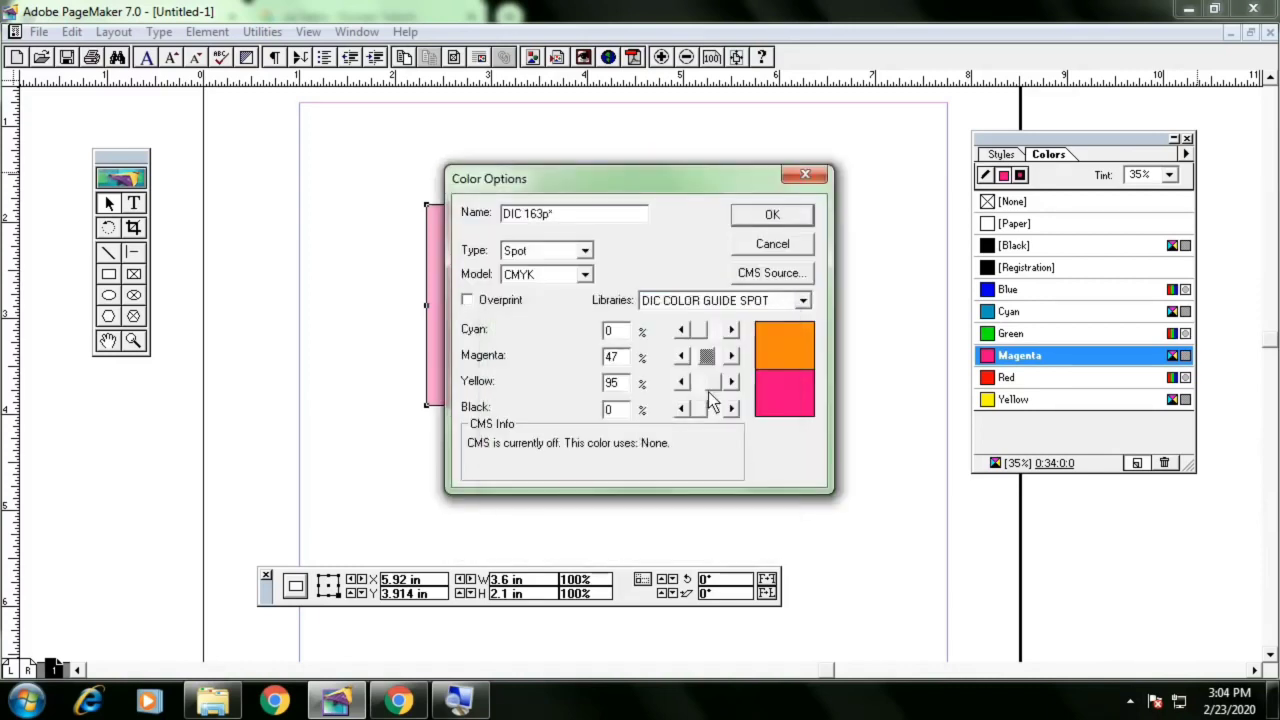
mouse_move(708, 384)
left_mouse_down()
mouse_move(689, 385)
mouse_move(732, 383)
mouse_move(697, 392)
left_mouse_up()
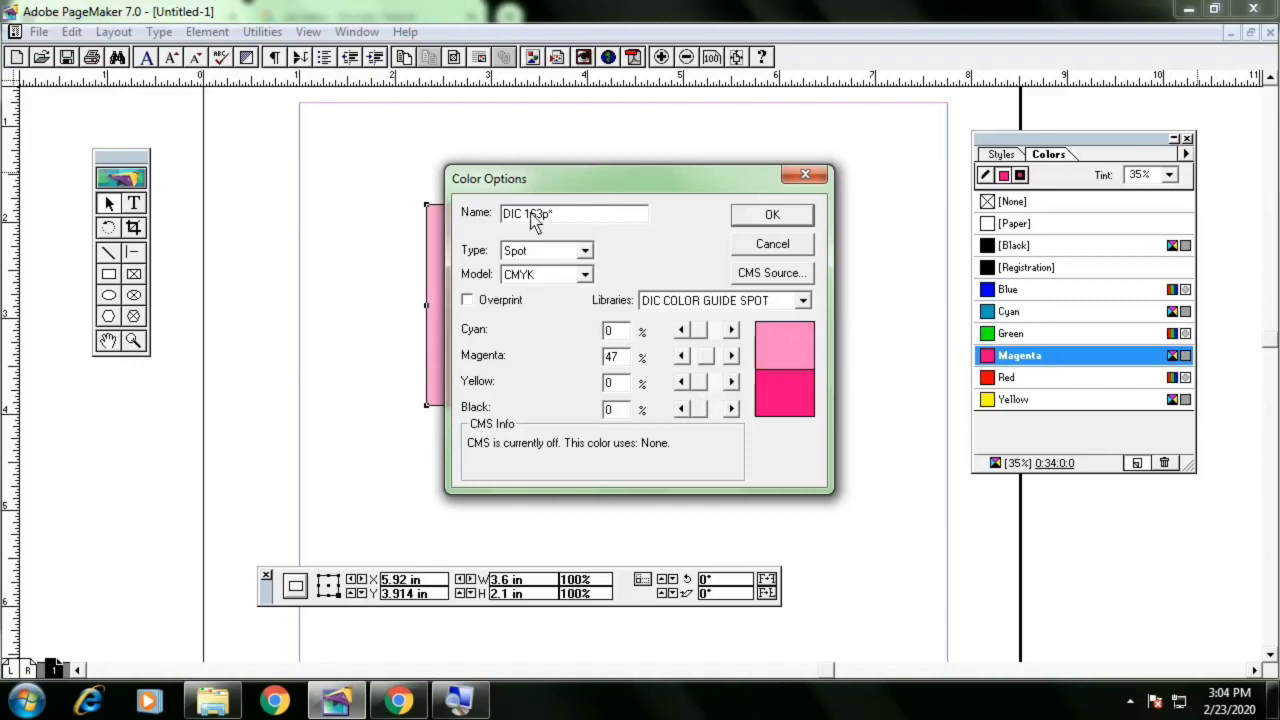
left_click_drag(581, 216, 457, 216)
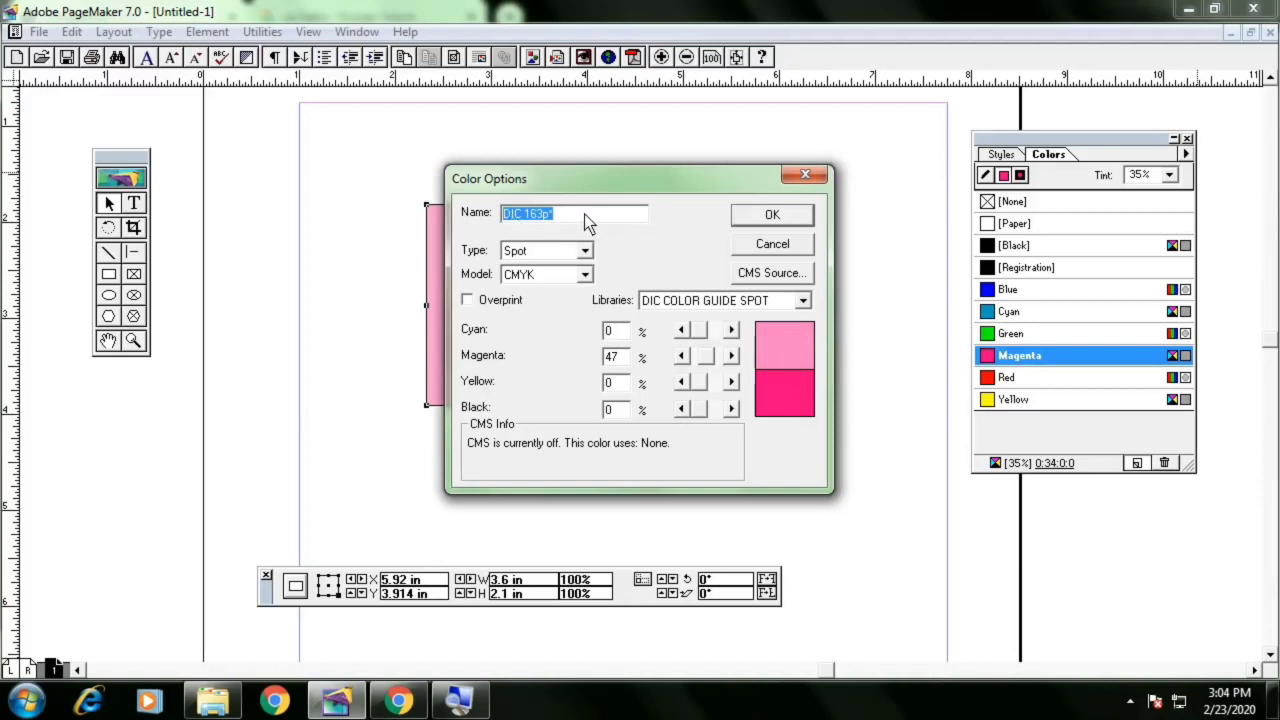
left_click(782, 216)
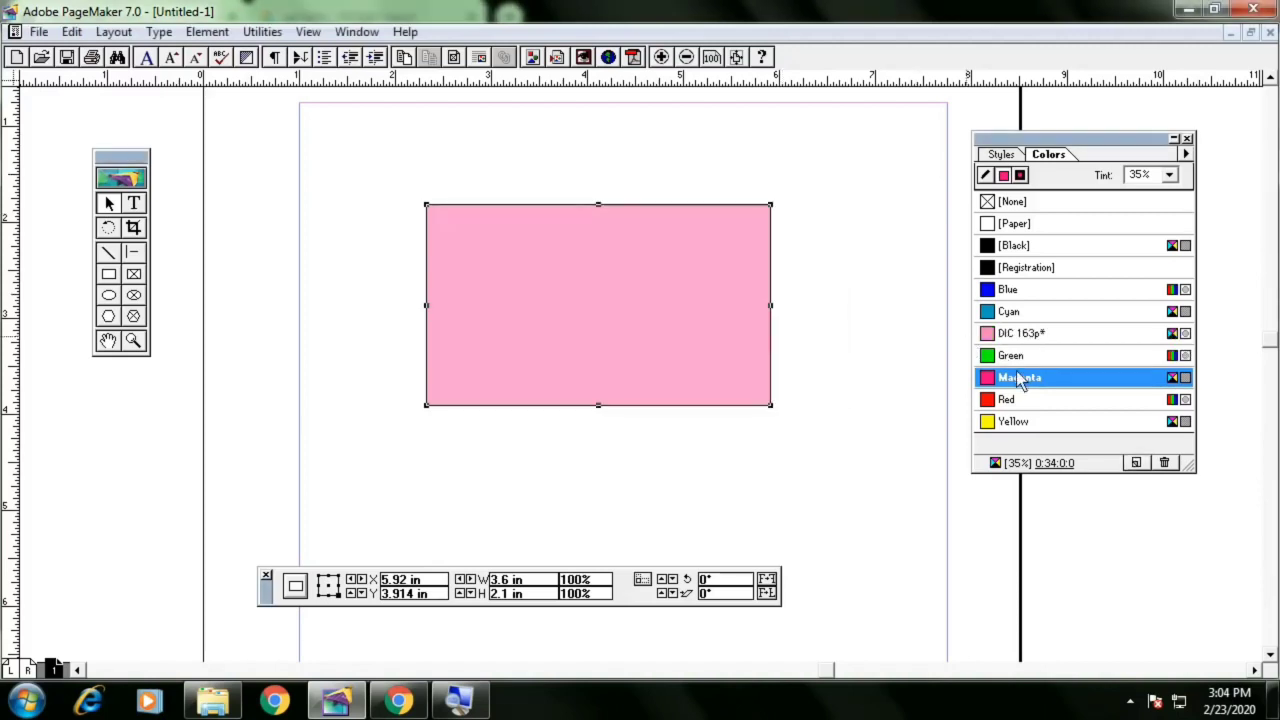
Apply the DIC 163p* colour to the rectangle's fill
left_click(1040, 338)
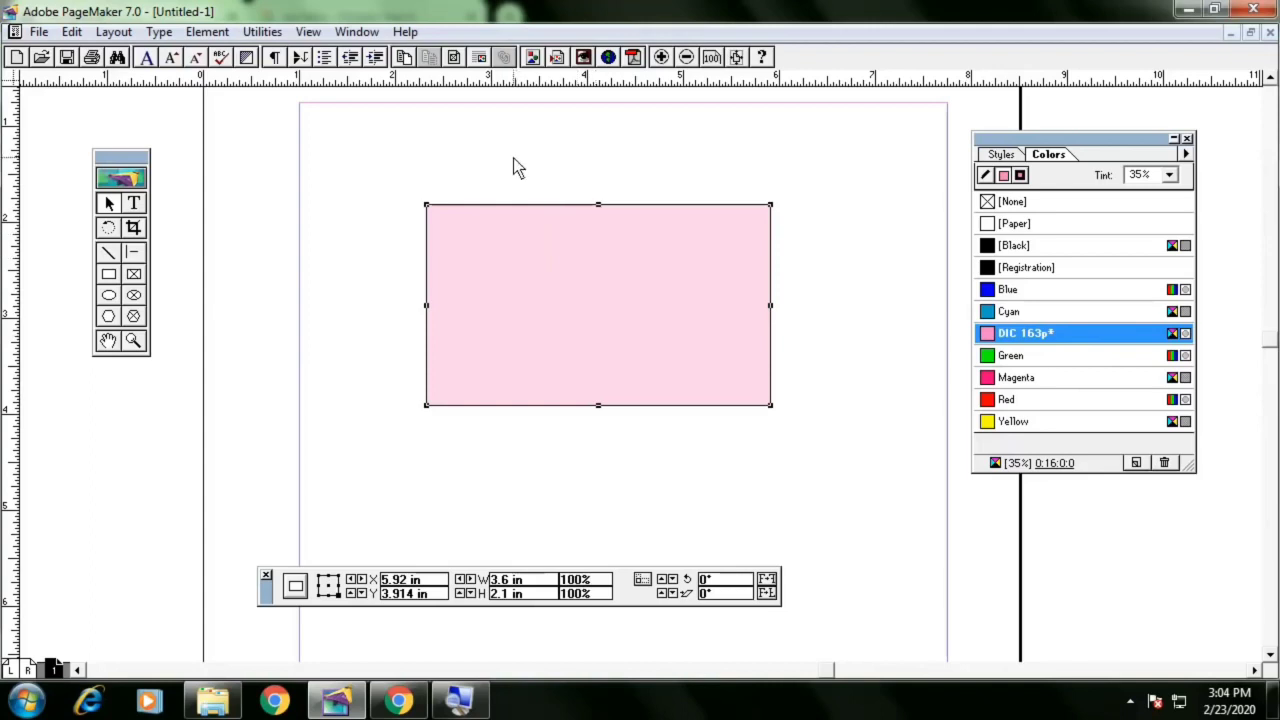
left_click(537, 200)
left_click(563, 262)
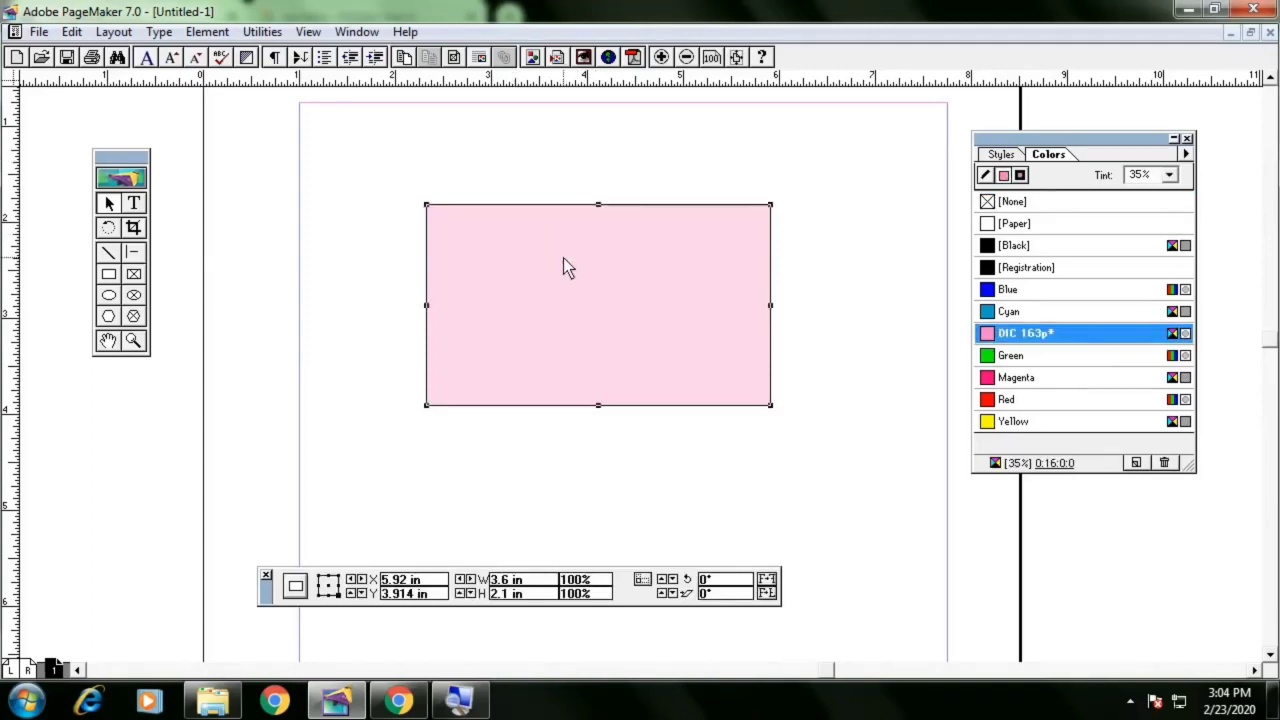
Create a text frame at the rectangle's top-left and type the cardholder's name
left_click(134, 204)
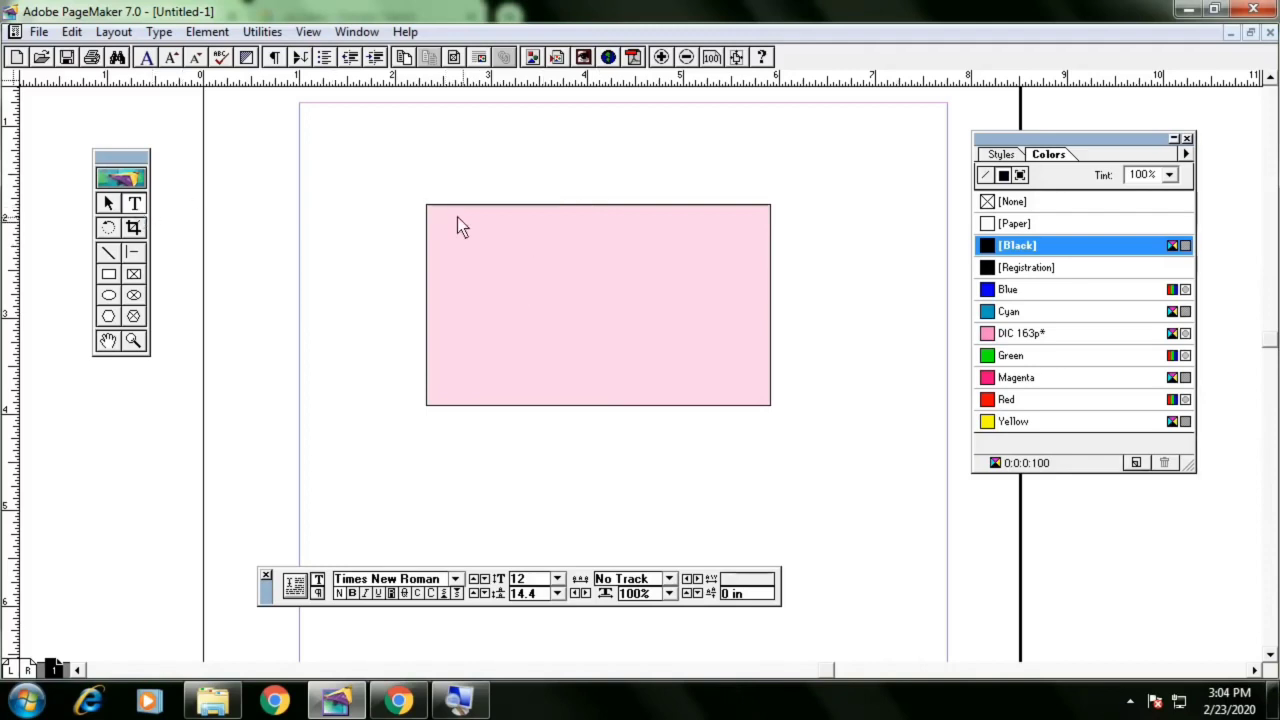
left_click_drag(437, 216, 764, 244)
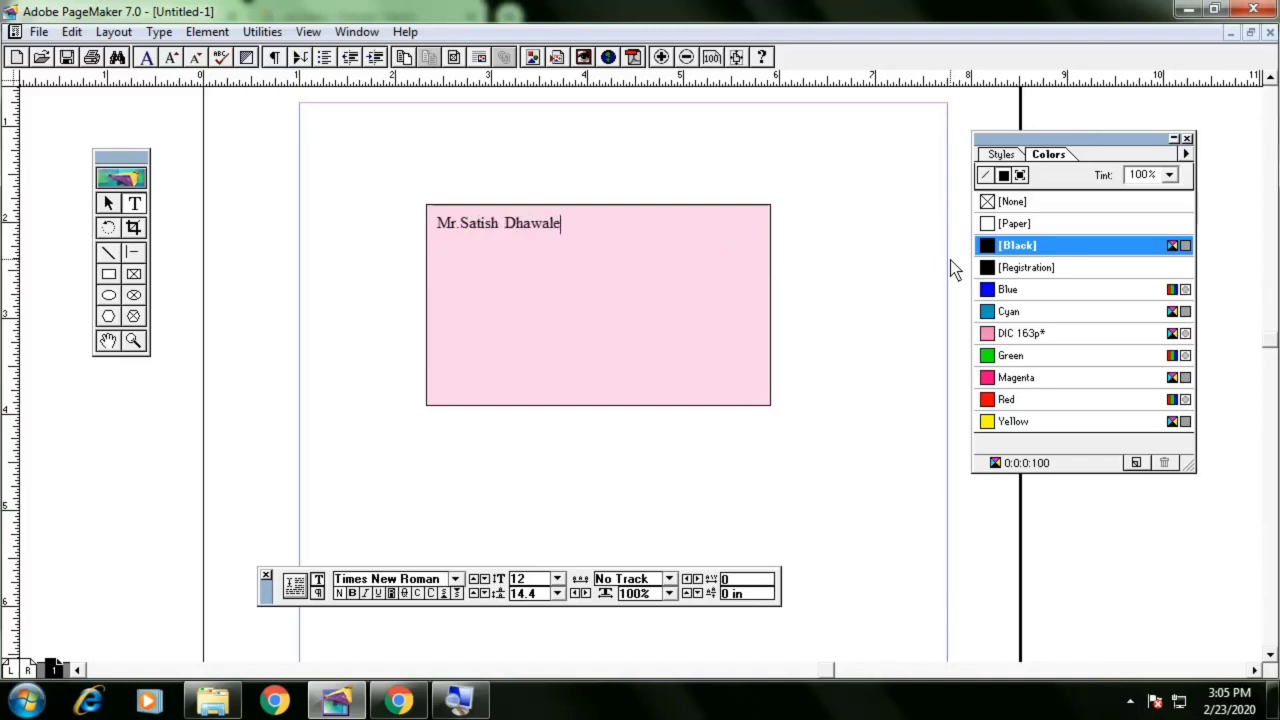
Select all of the name text and set its size to 10 pt
key("ctrl+a")
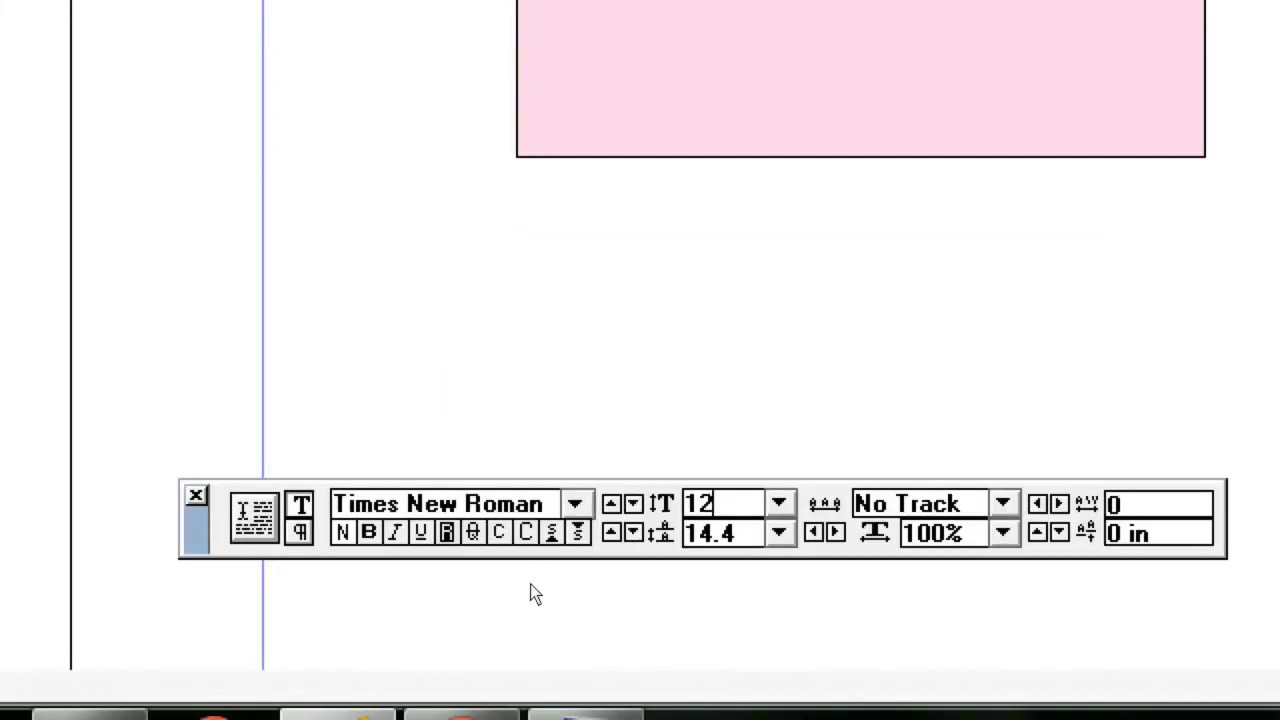
double_click(710, 504)
type("10")
key("Return")
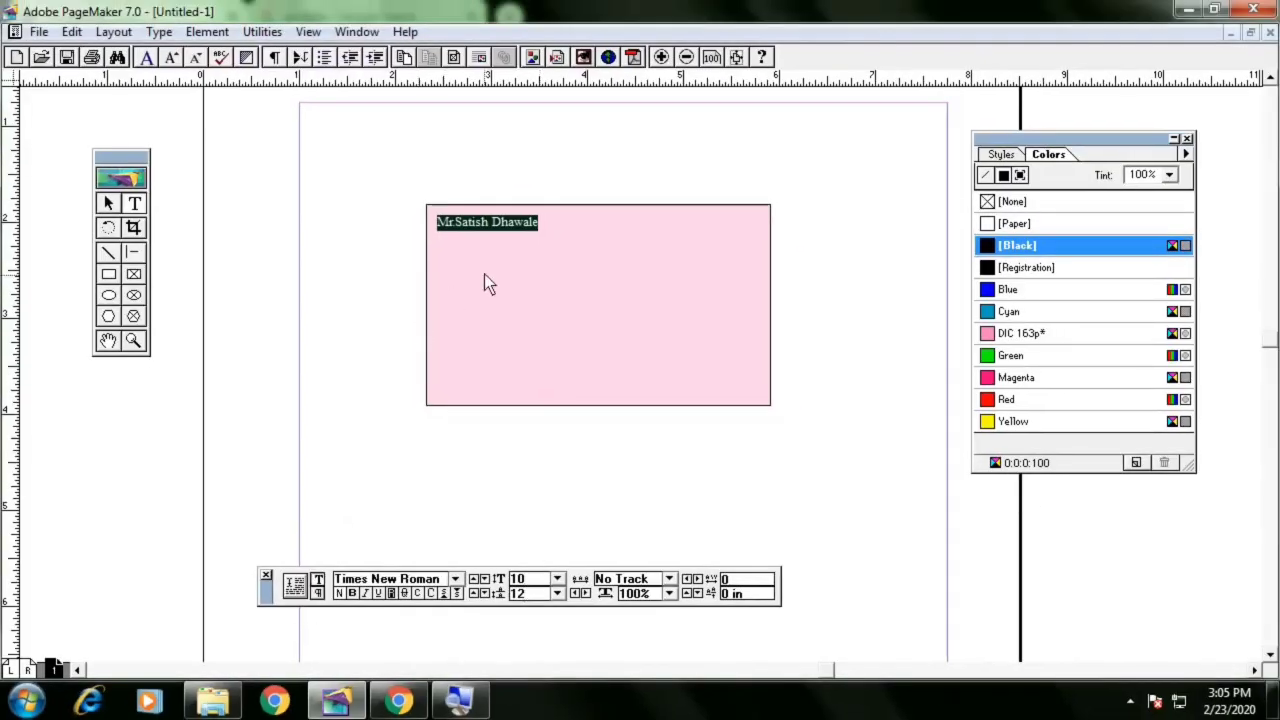
Change the name text's font to Arial
left_click(448, 579)
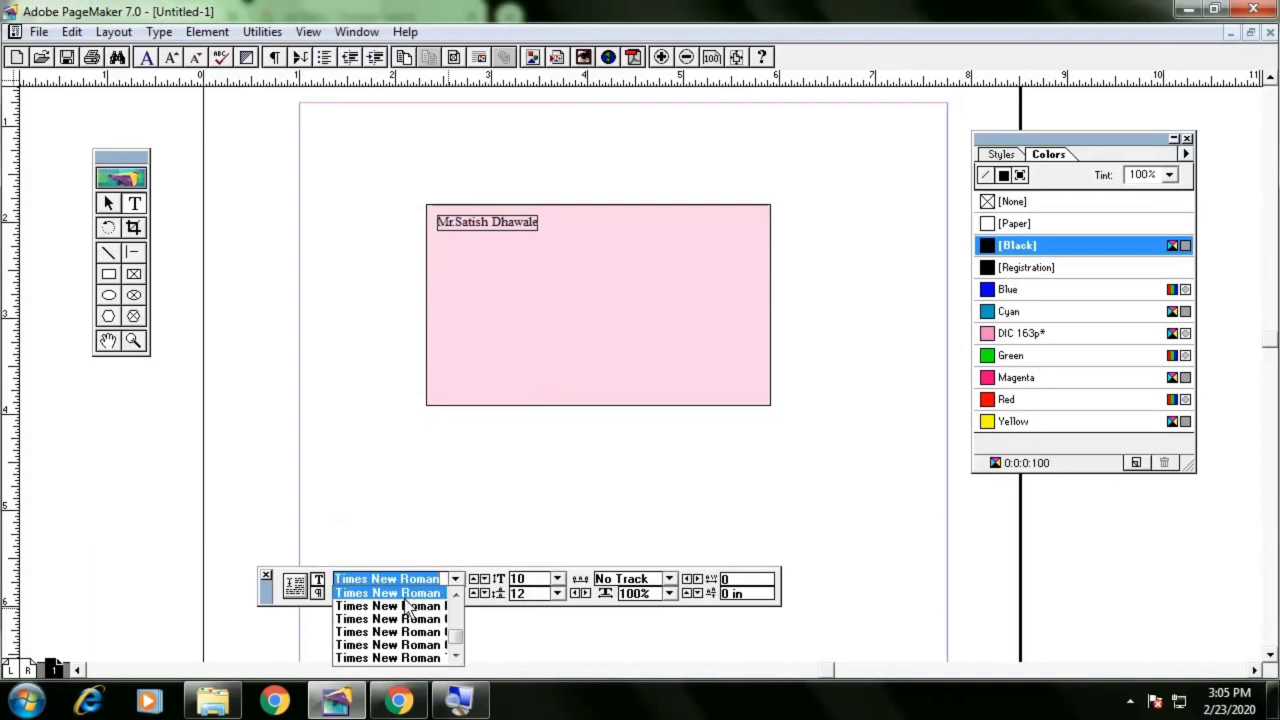
type("Arial")
key("Return")
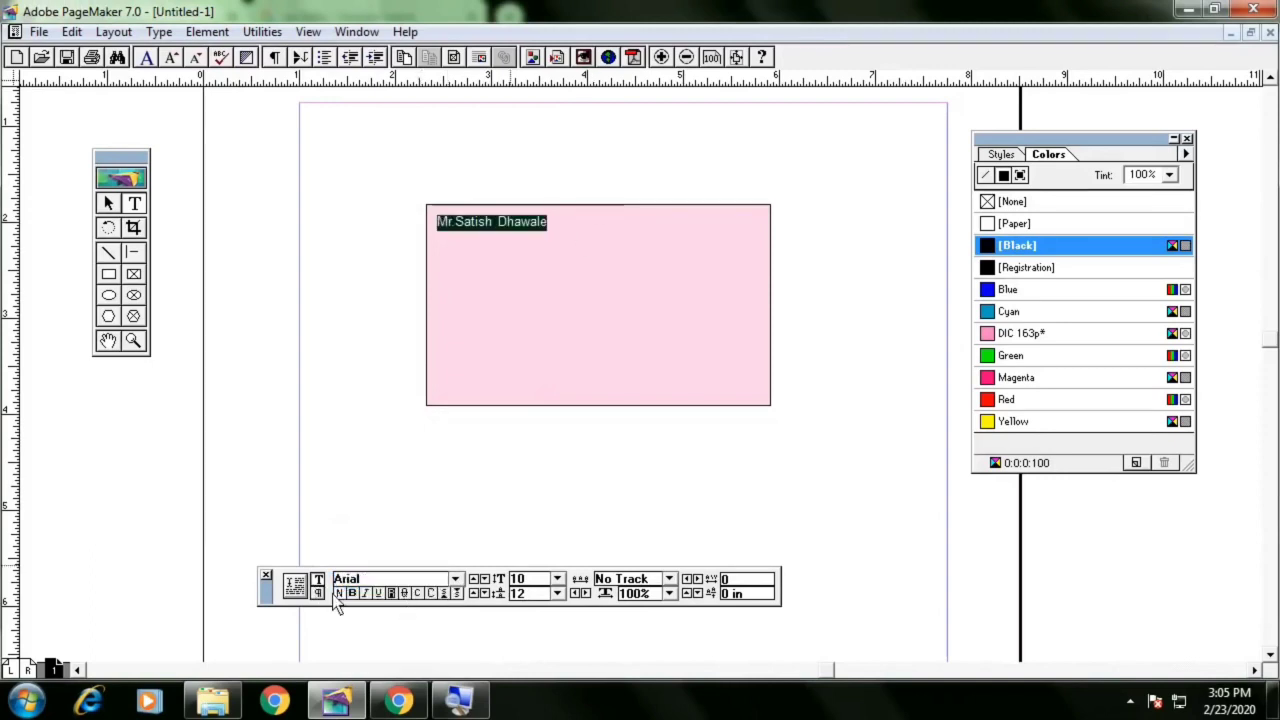
Select the name text block and nudge it slightly upward
left_click(109, 203)
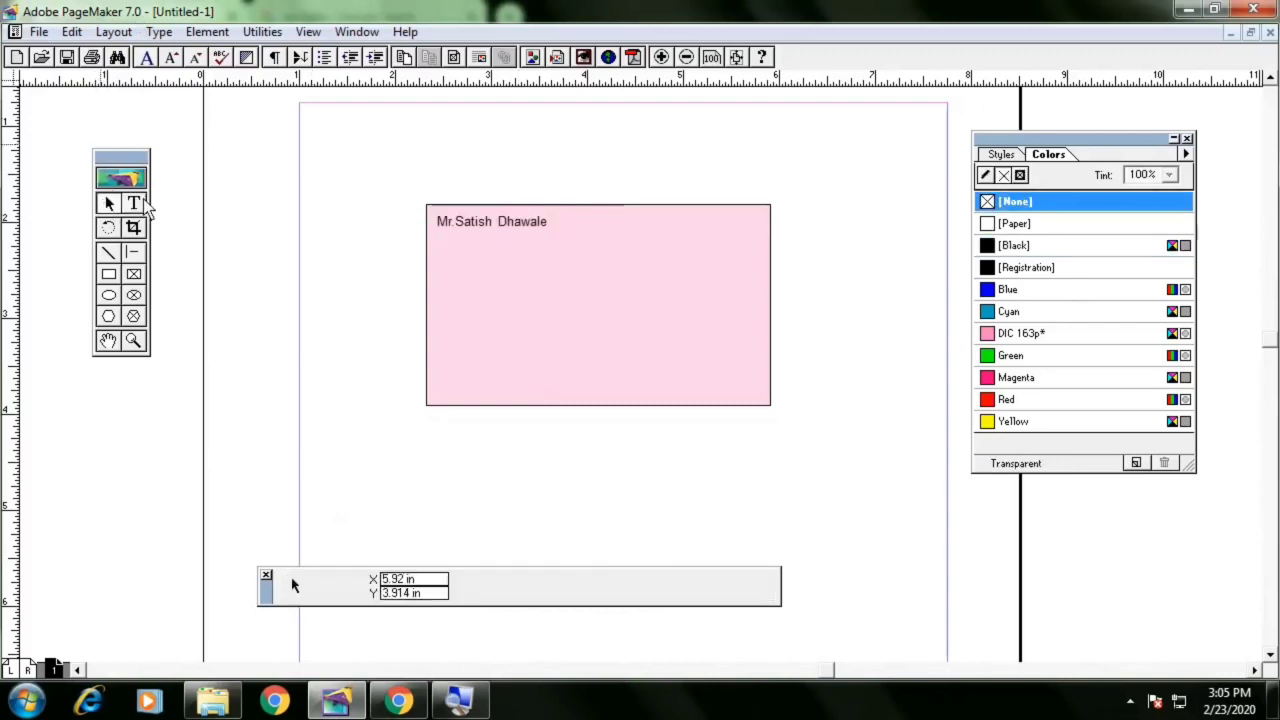
left_click(539, 226)
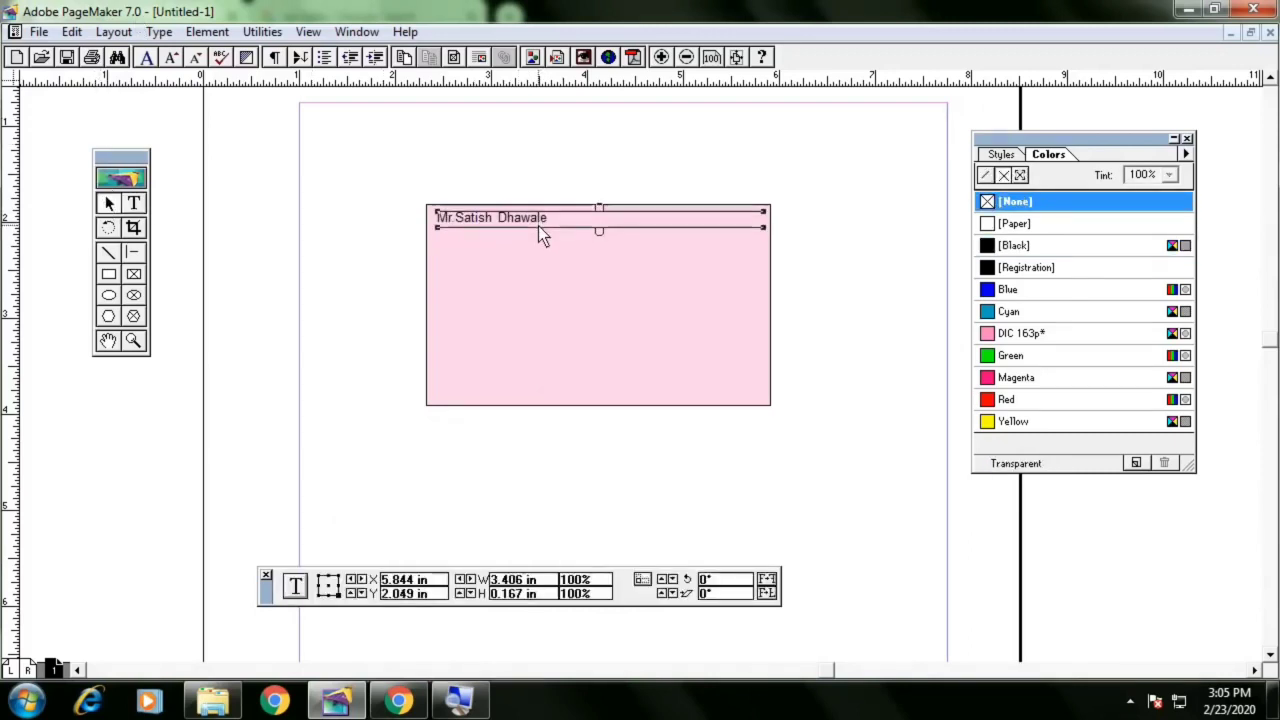
left_click(110, 211)
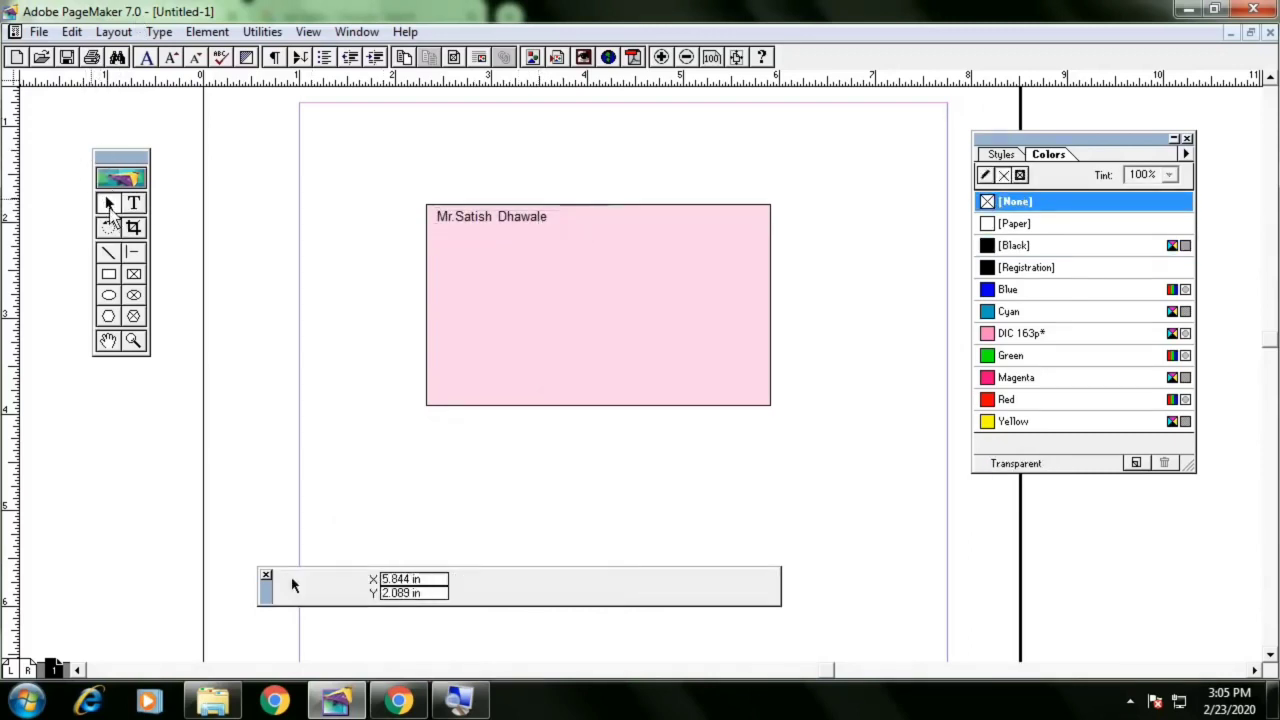
left_click(486, 217)
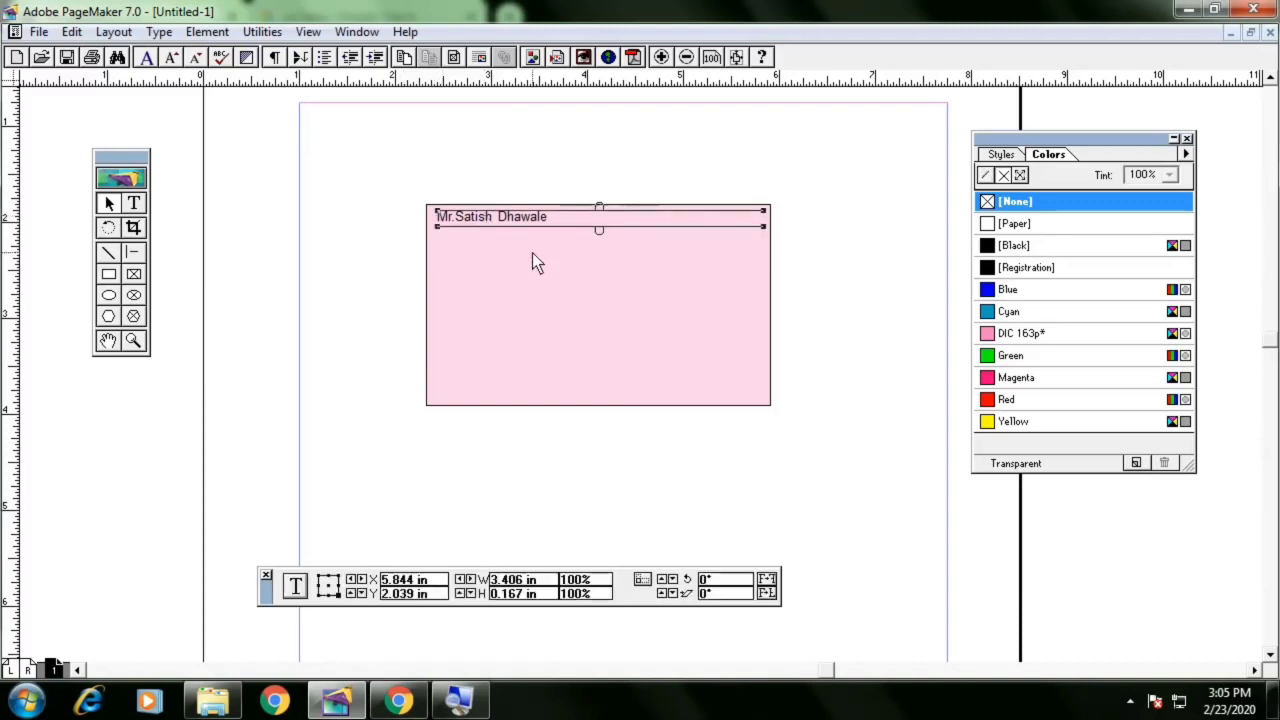
key("Up")
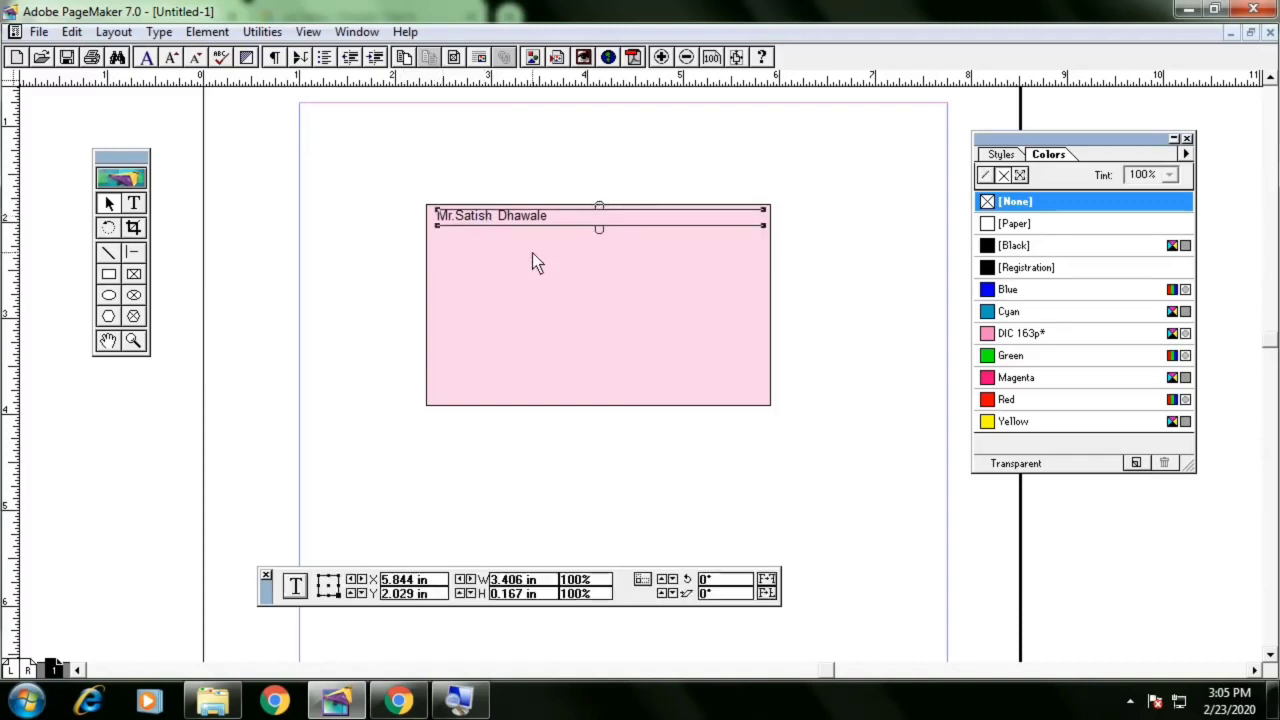
After the name, insert tabs and type 'Mob :' followed by a placeholder mobile number on the same line
left_click(134, 203)
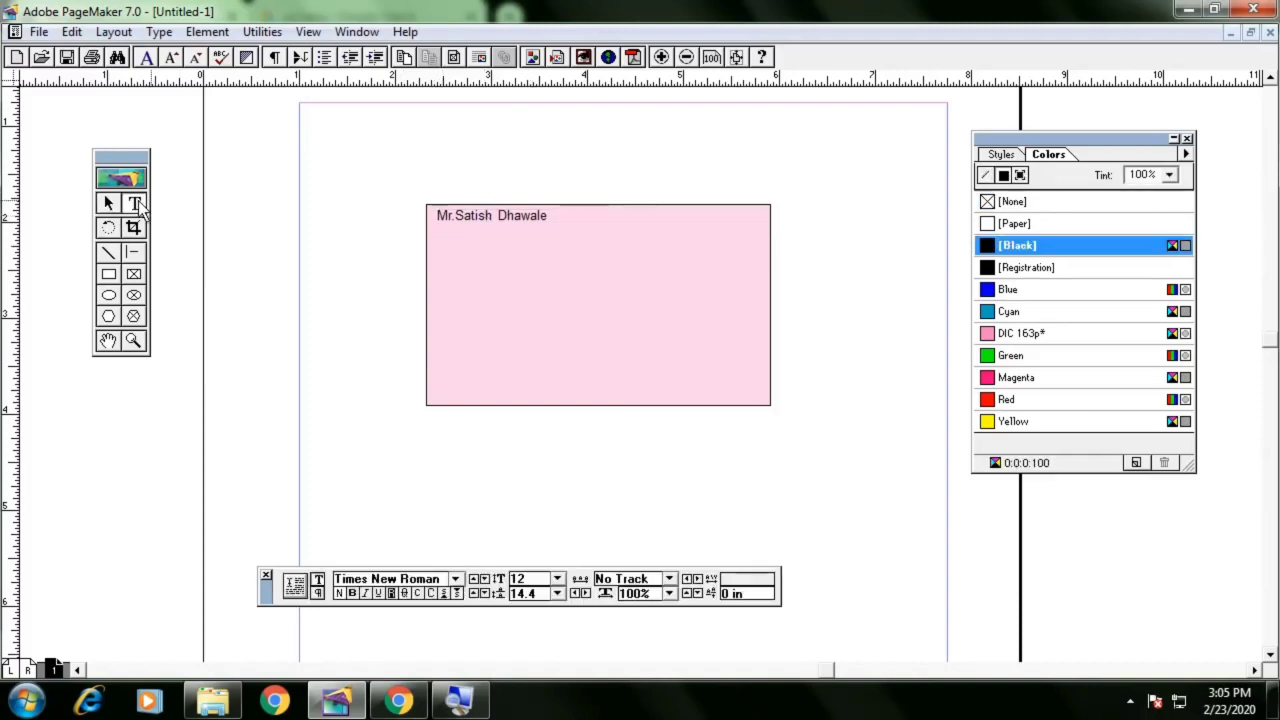
left_click(556, 220)
key("Tab")
key("Tab")
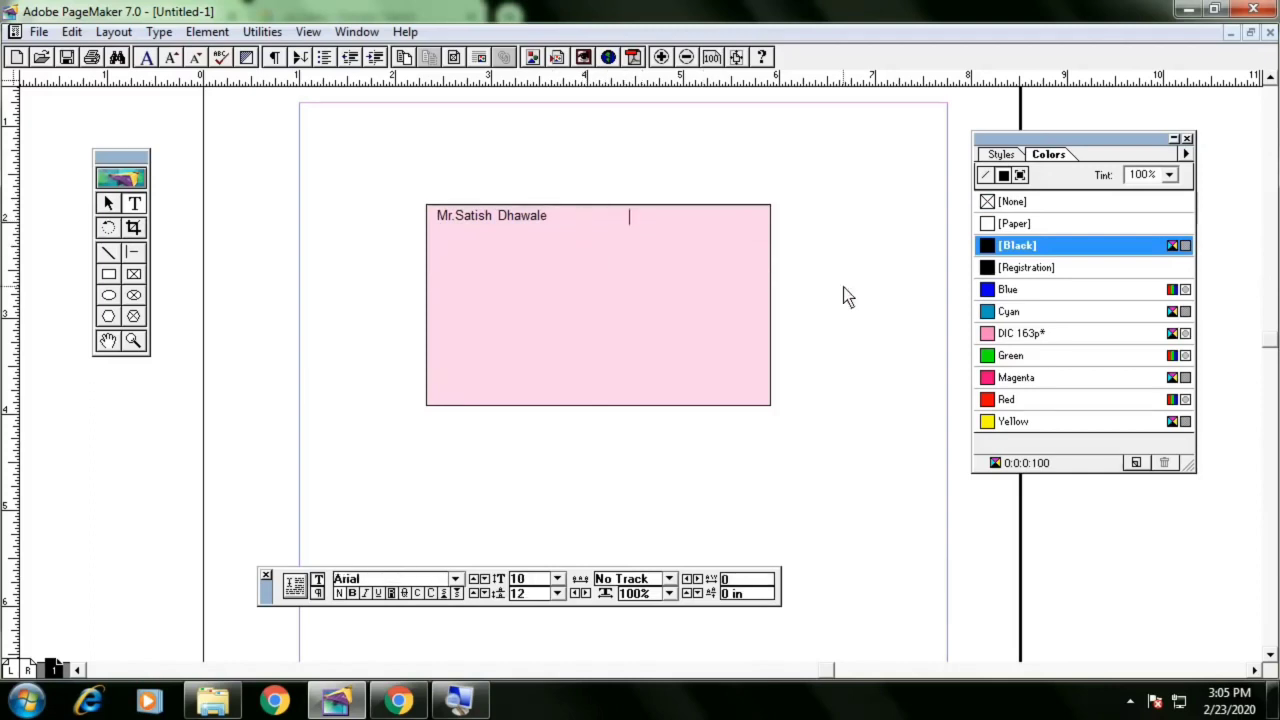
key("Tab")
key("BackSpace")
type("Mob : 0000")
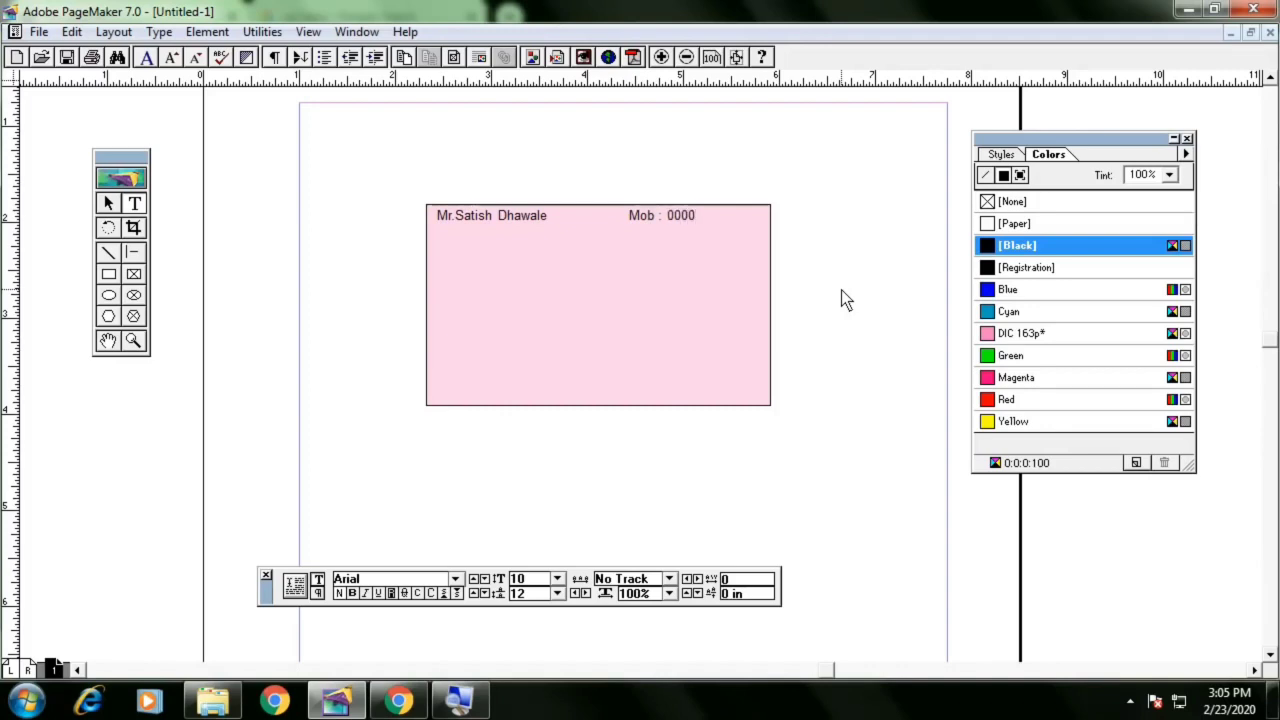
type("00000")
left_click(697, 221)
double_click(722, 222)
left_click(731, 221)
Nudge the combined name and number text block slightly right and up within the card
left_click(109, 204)
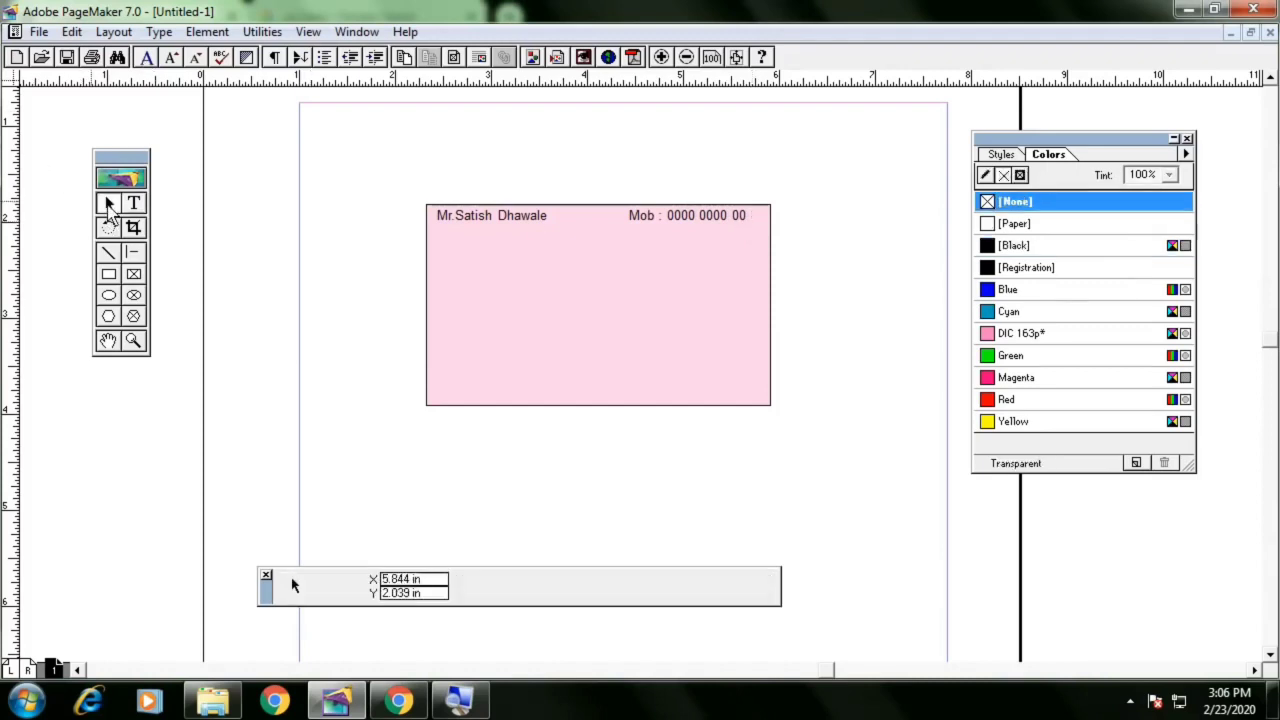
left_click(676, 216)
key("Right")
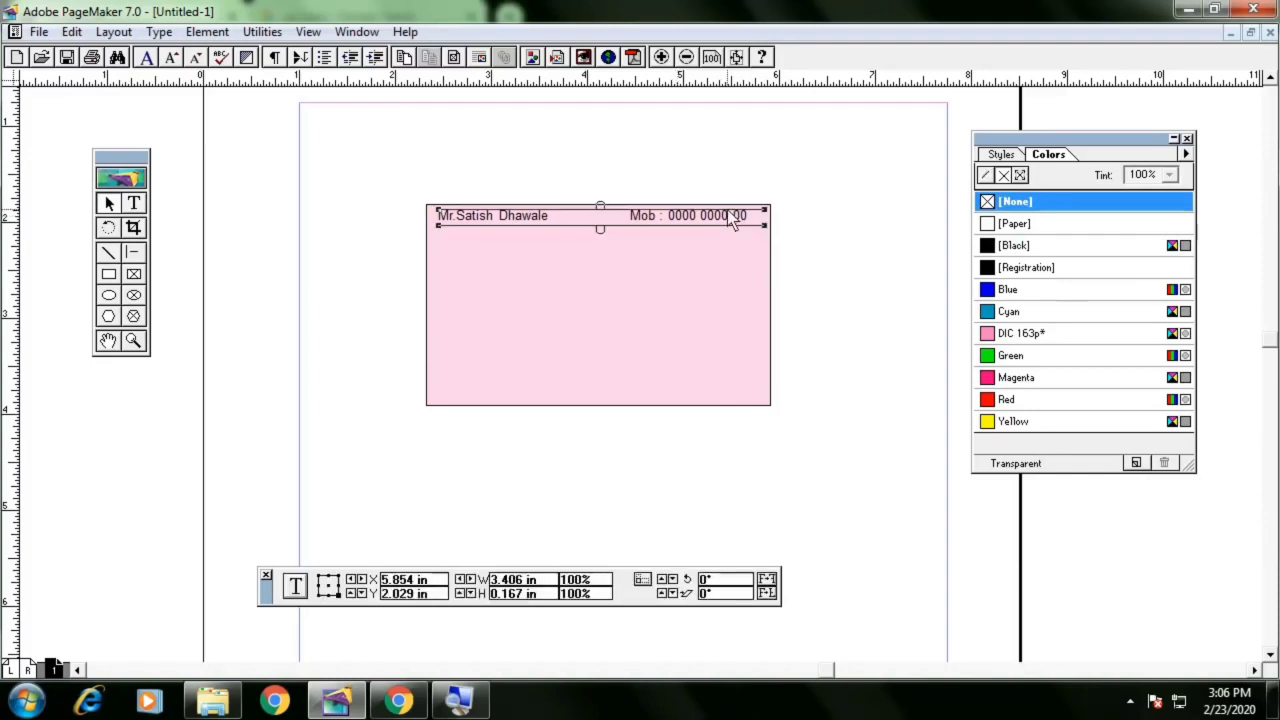
left_click(728, 187)
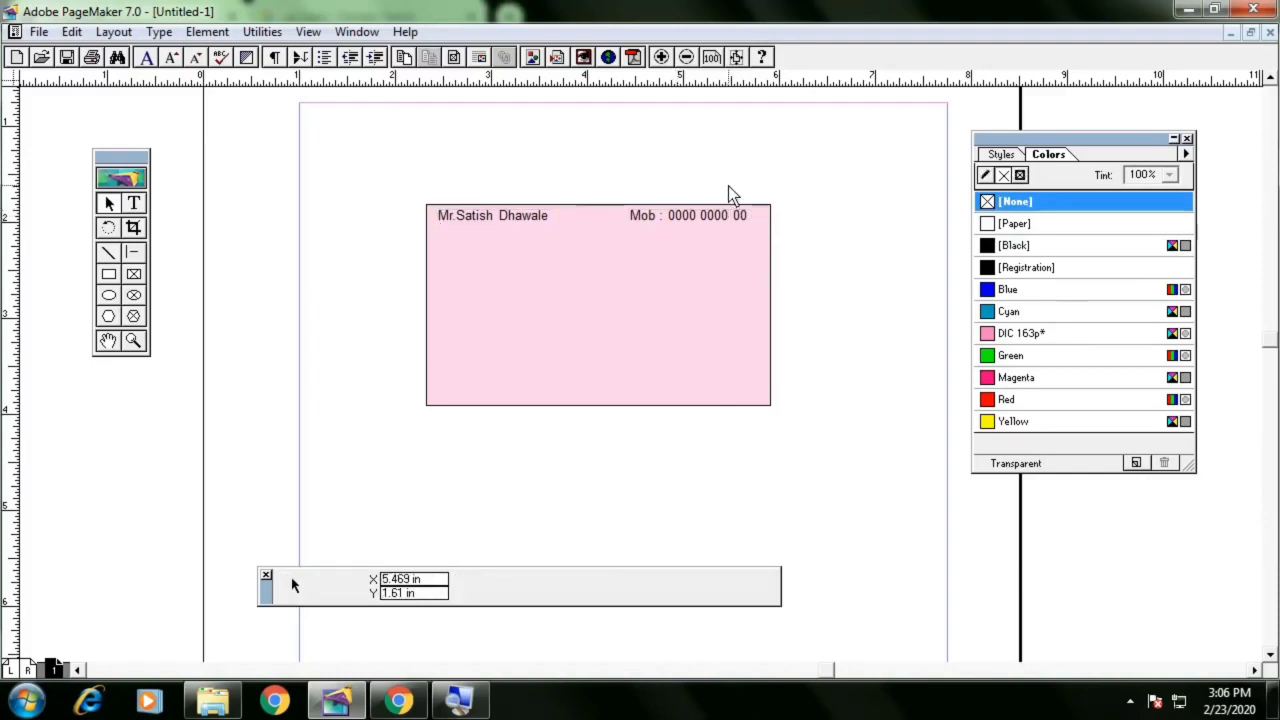
left_click(711, 224)
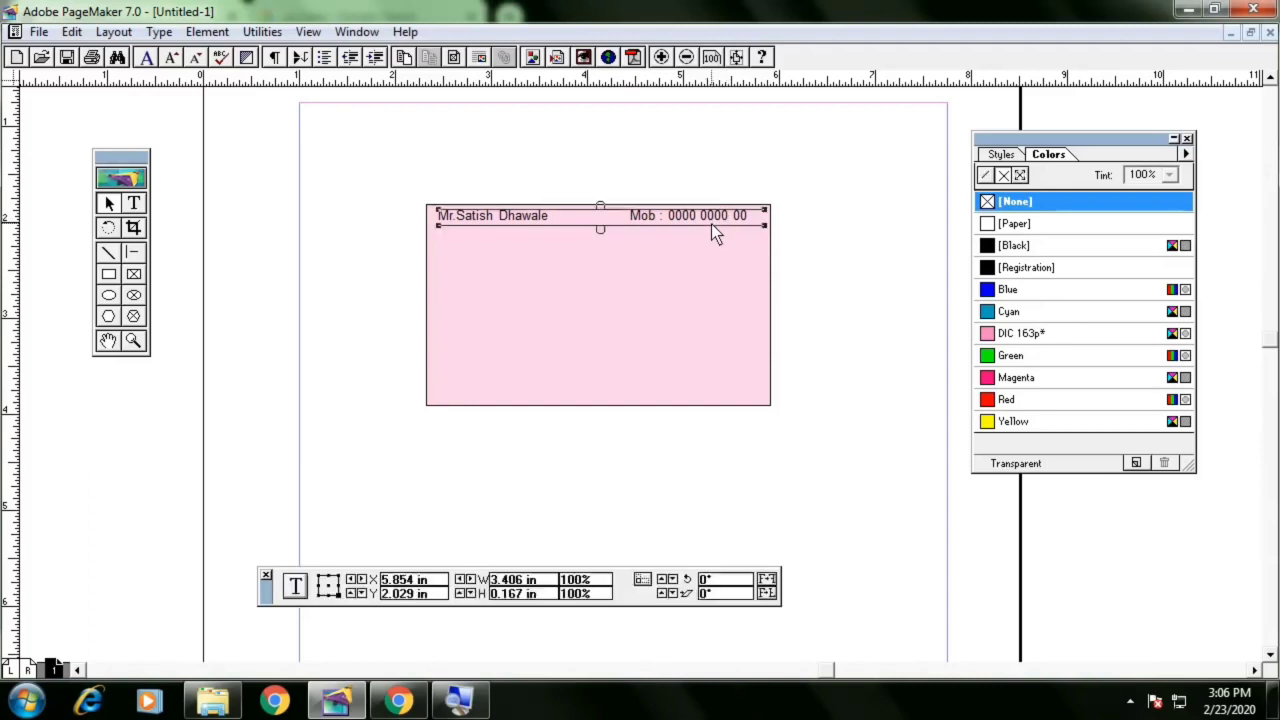
key("Up")
left_click(701, 186)
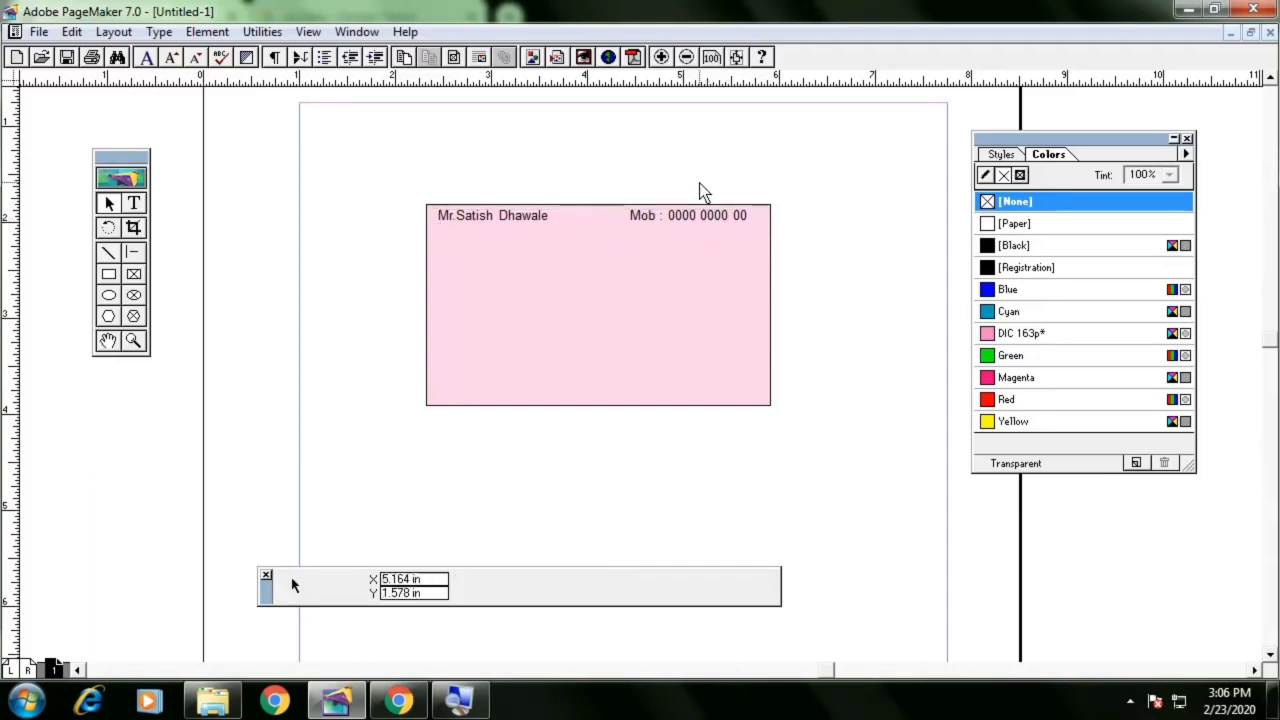
left_click(667, 222)
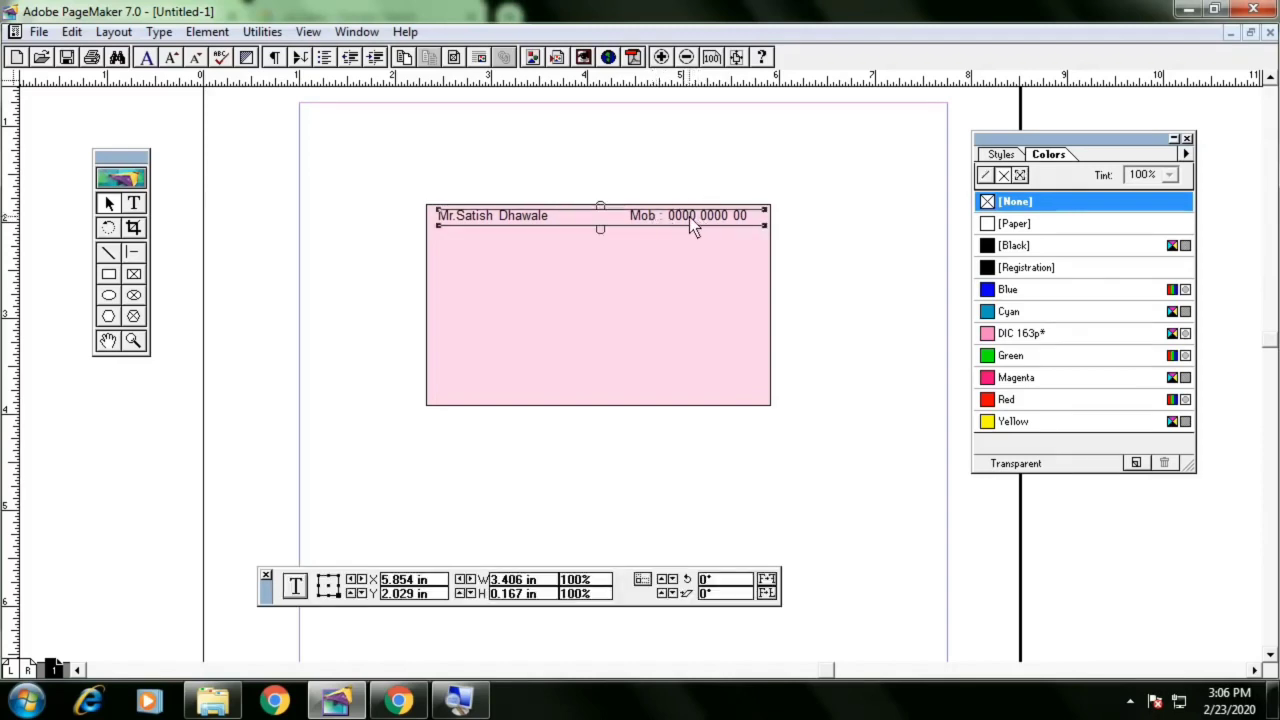
left_click(601, 207)
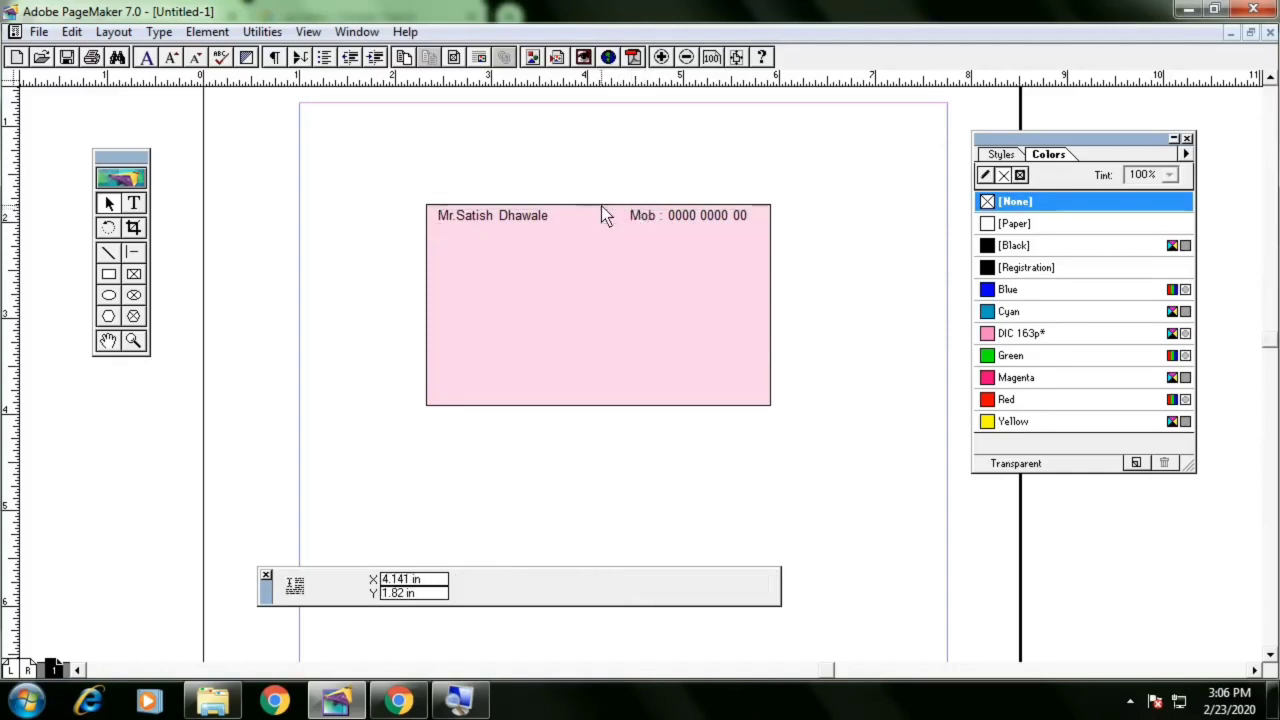
Reposition the name and mobile-number text as separate blocks, placing the name block at the rectangle's top-left corner
left_click_drag(620, 206, 758, 234)
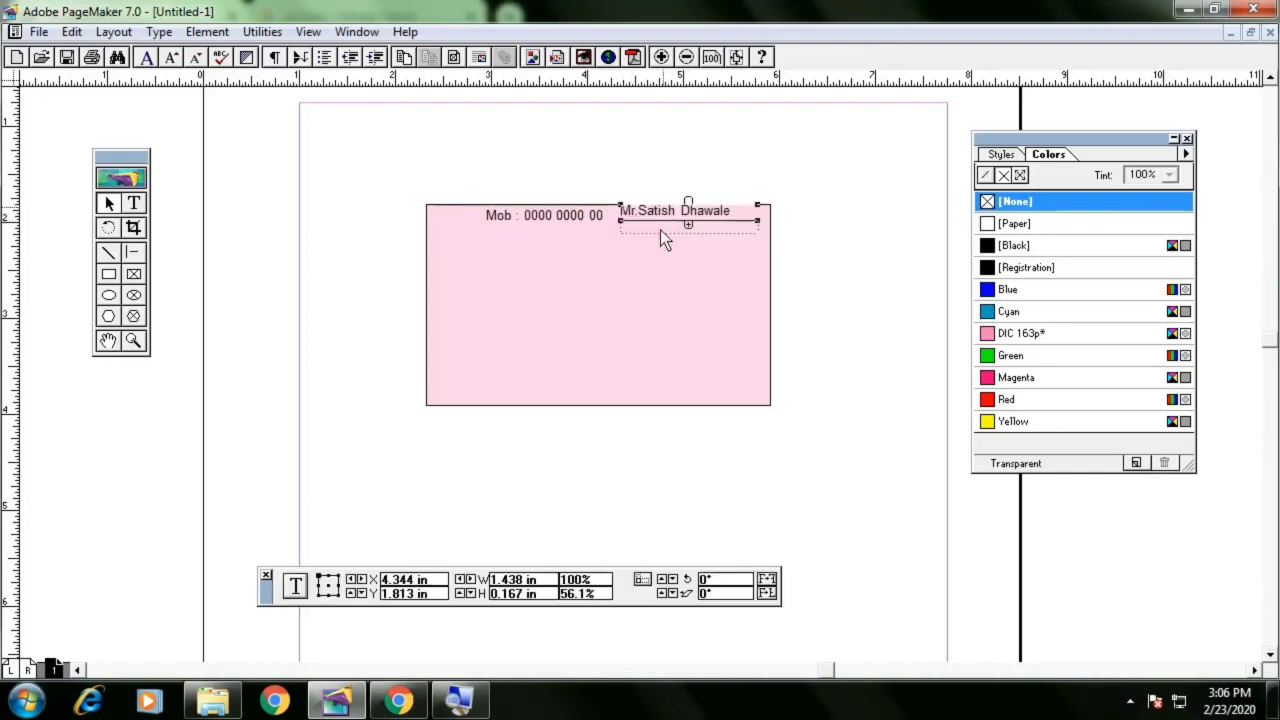
left_click_drag(660, 228, 458, 240)
left_click(540, 219)
left_click_drag(540, 219, 700, 228)
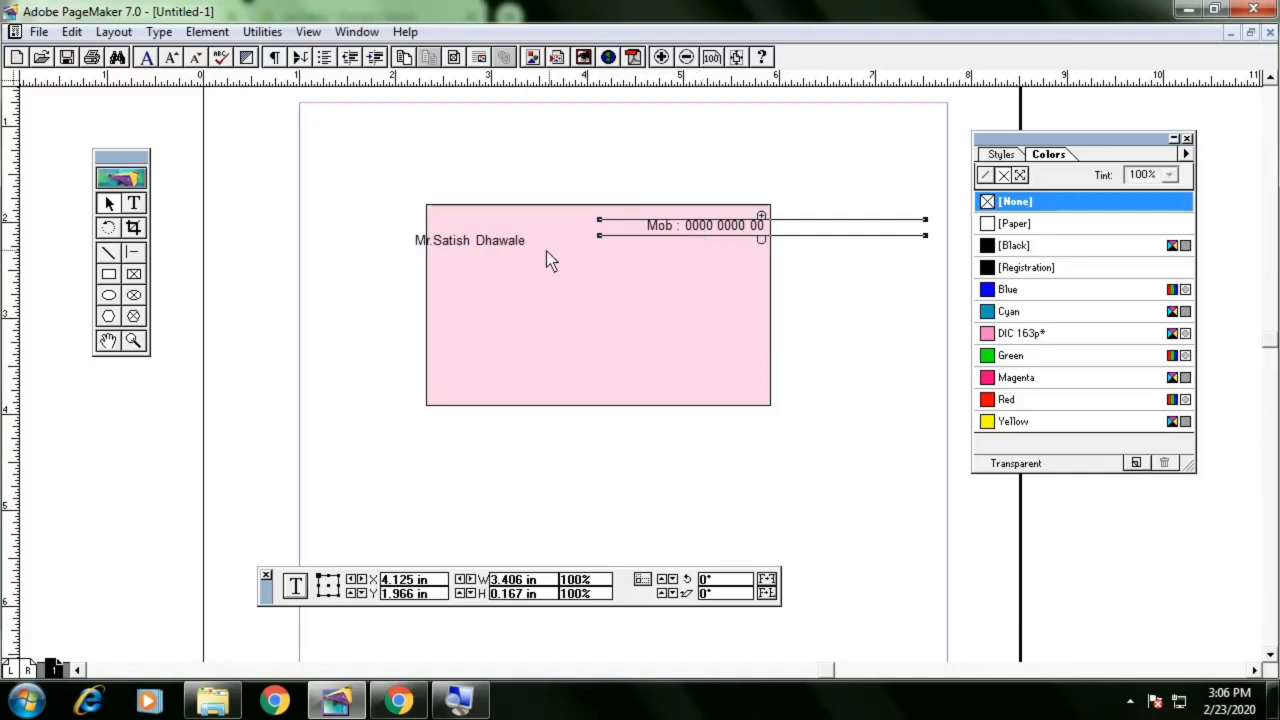
left_click(473, 244)
left_click(528, 218)
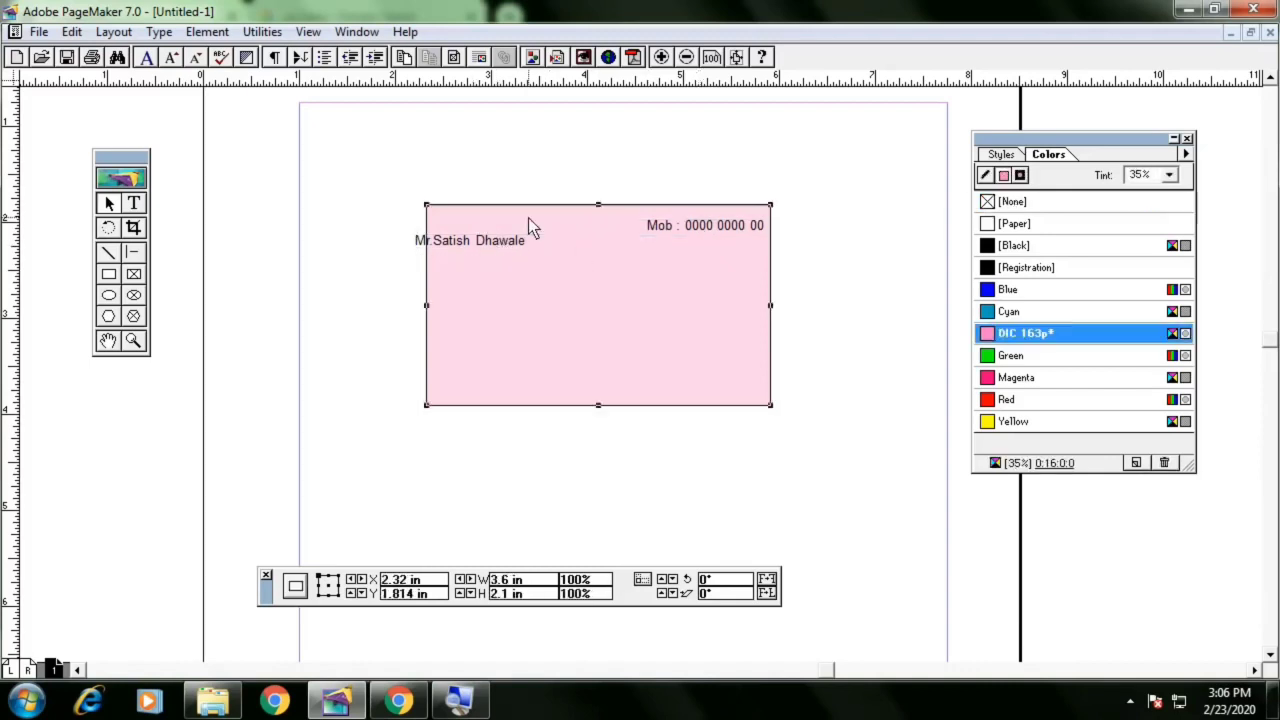
left_click(505, 244)
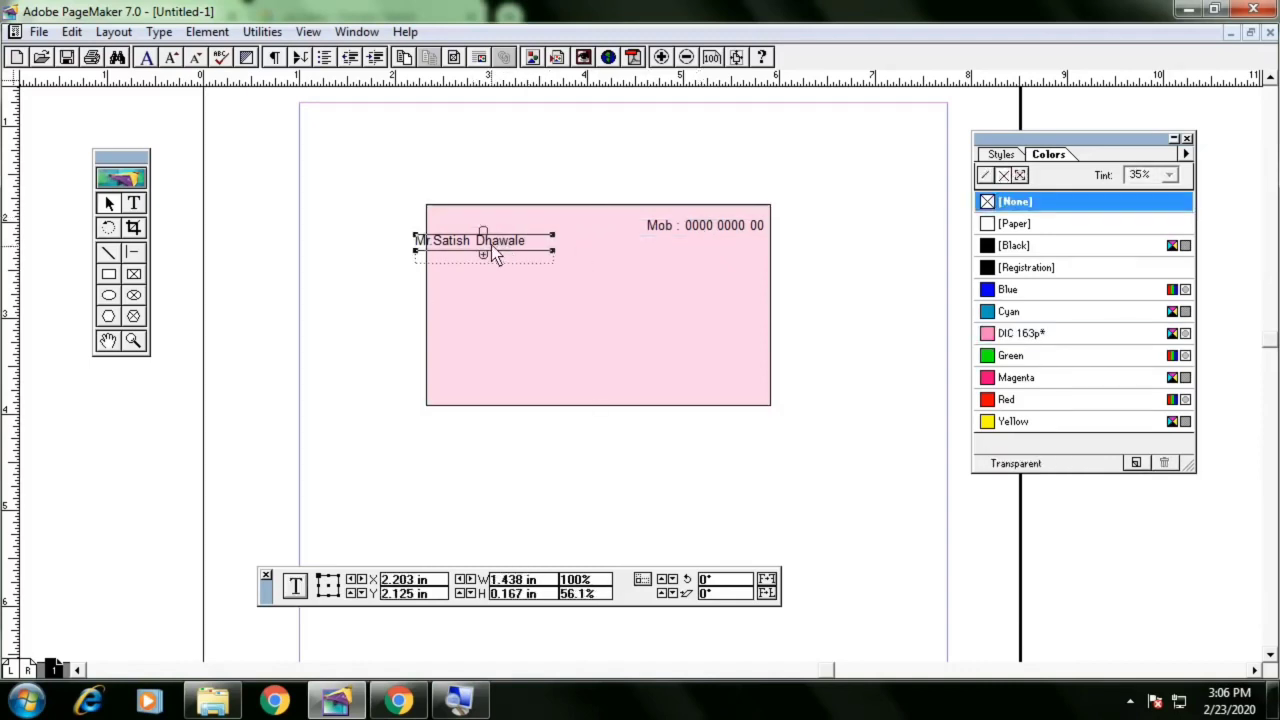
left_click_drag(491, 245, 501, 211)
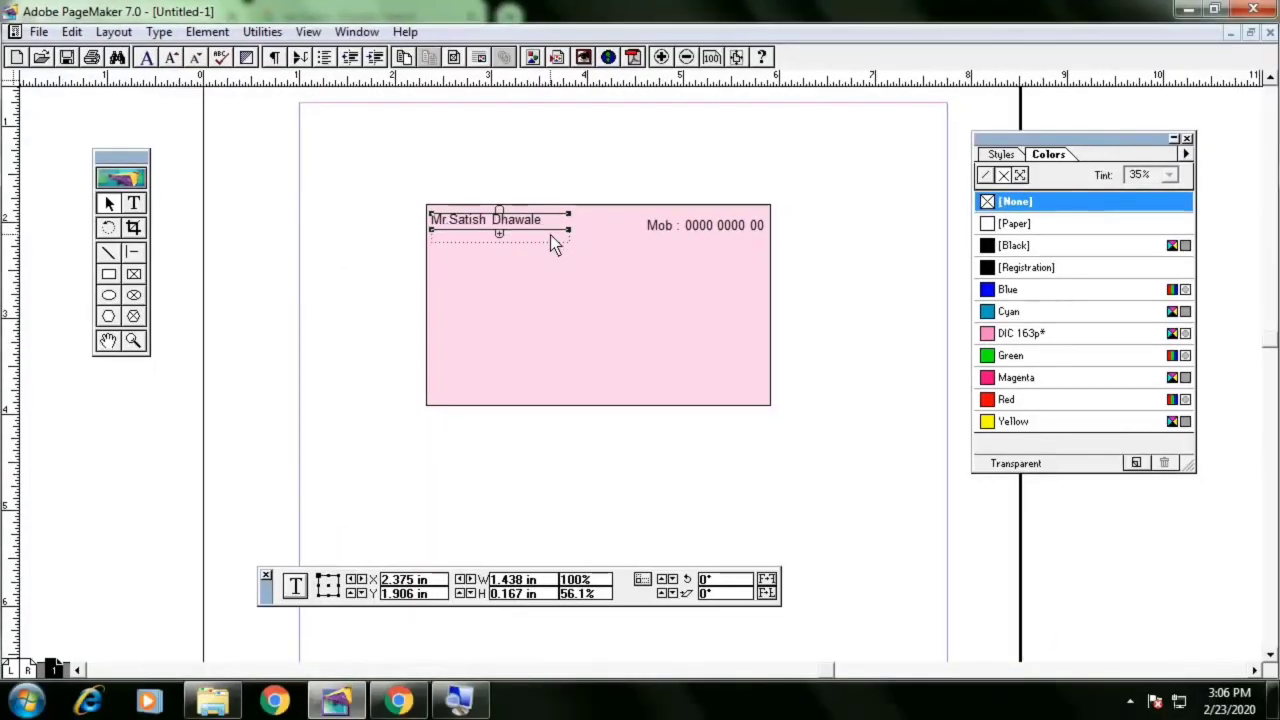
Move the mobile-number block to the card's top-right, narrow it to about 1.39 in wide, and nudge it into place
left_click(622, 251)
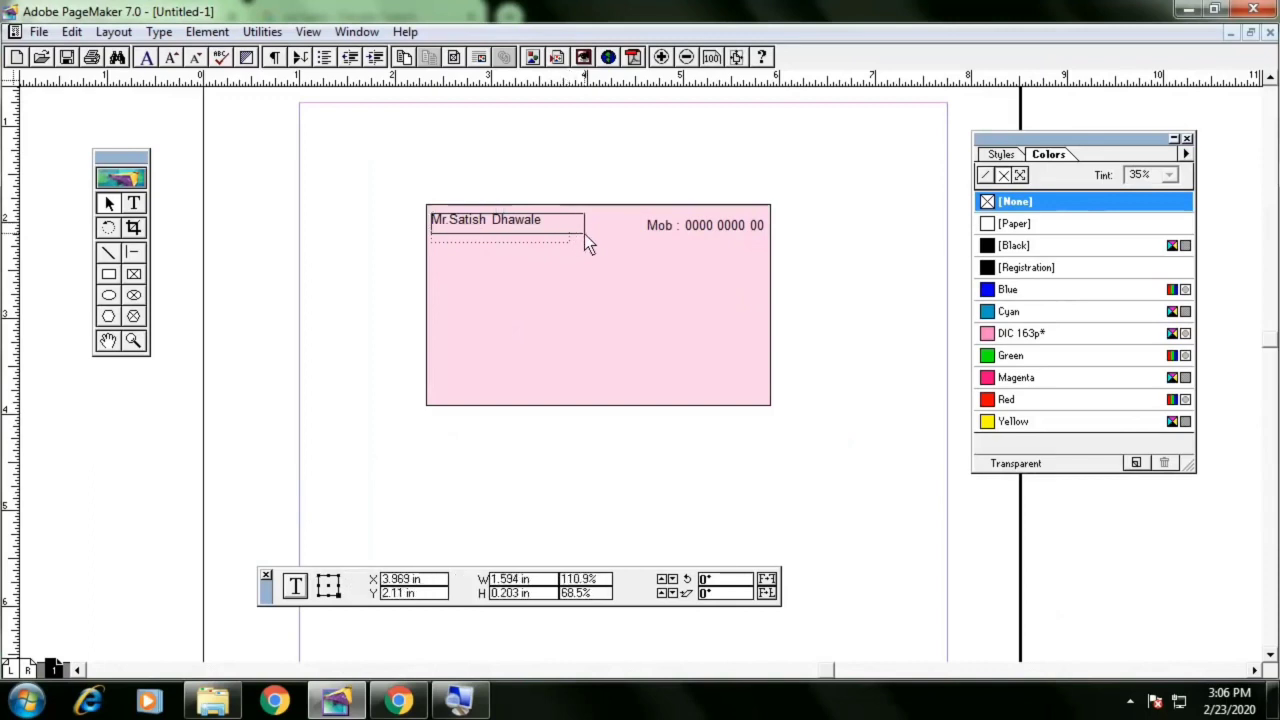
left_click(604, 231)
left_click_drag(643, 230, 665, 219)
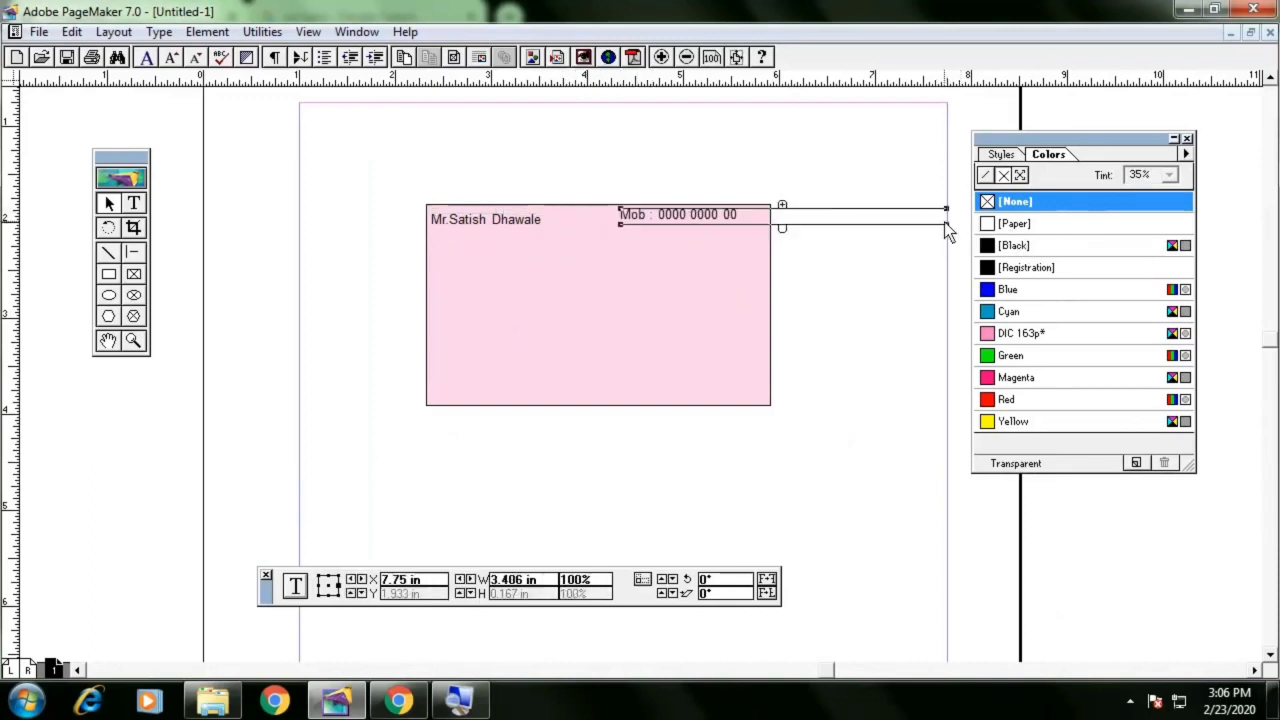
left_click_drag(946, 224, 754, 223)
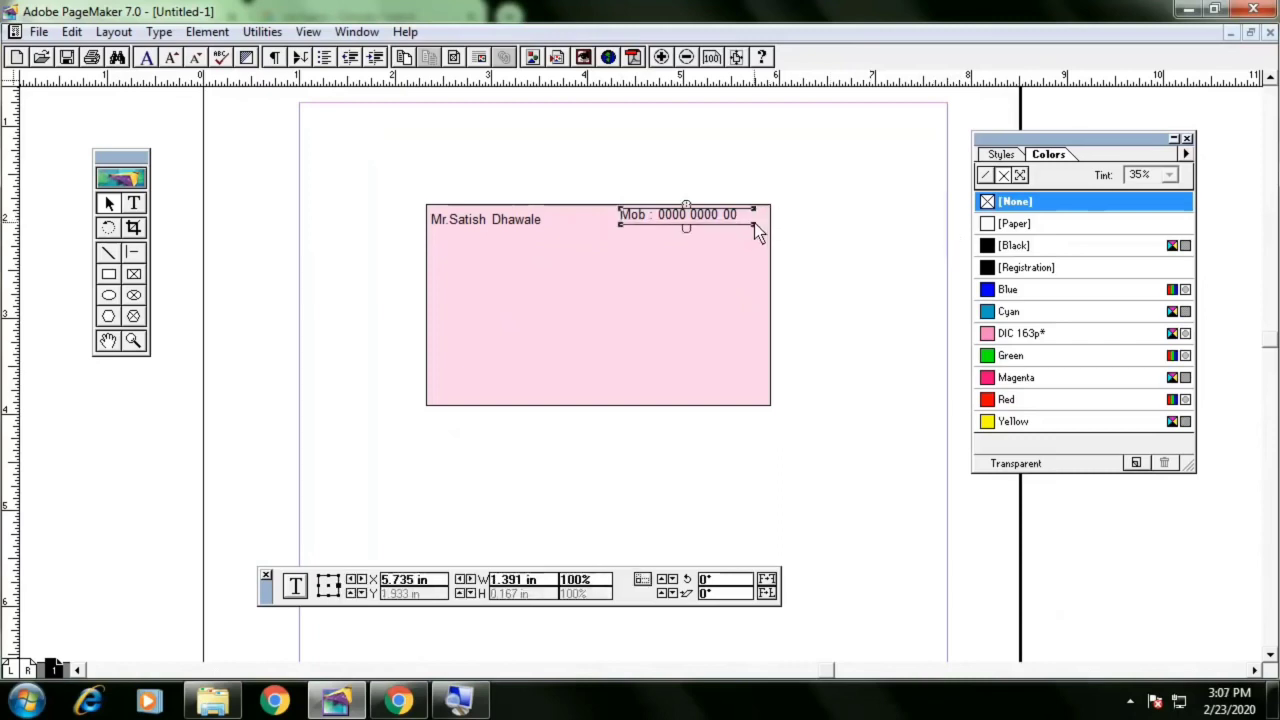
key("Right")
key("Right")
key("Right")
key("Right")
key("Right")
key("Right")
key("Right")
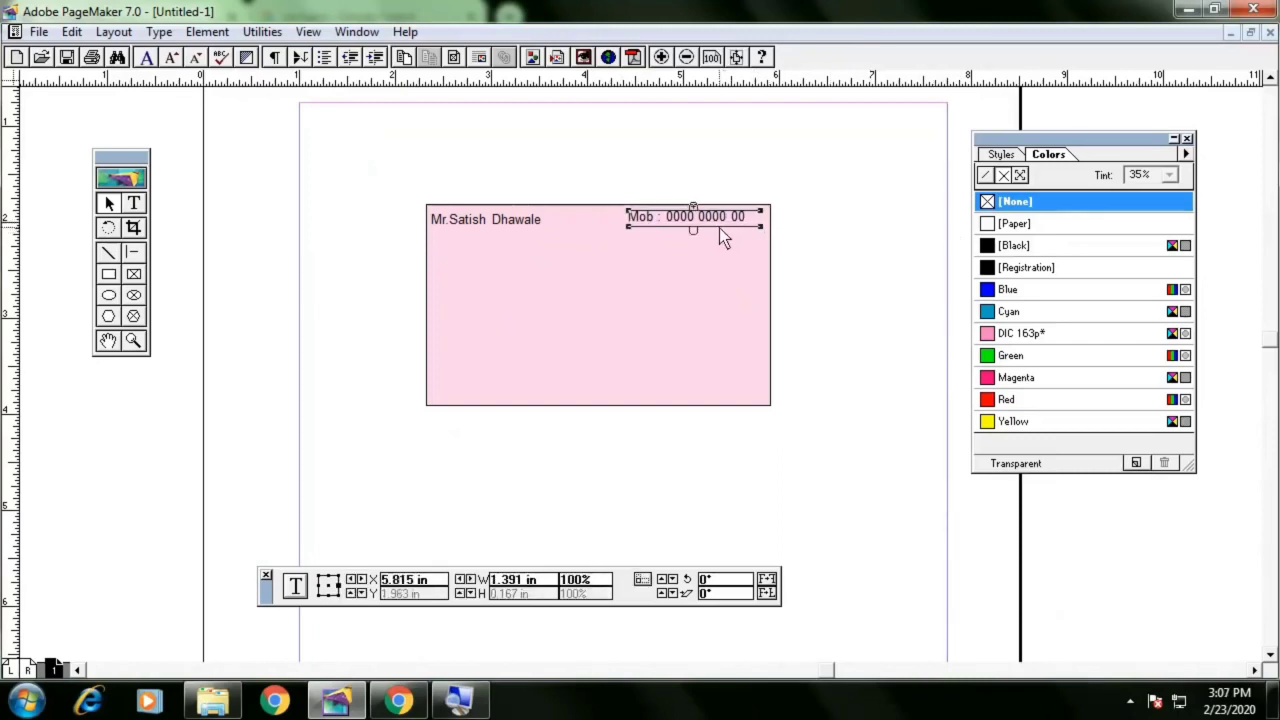
key("Down")
Add a second line under the first, typing 'Mob :' followed by another phone number
left_click(135, 203)
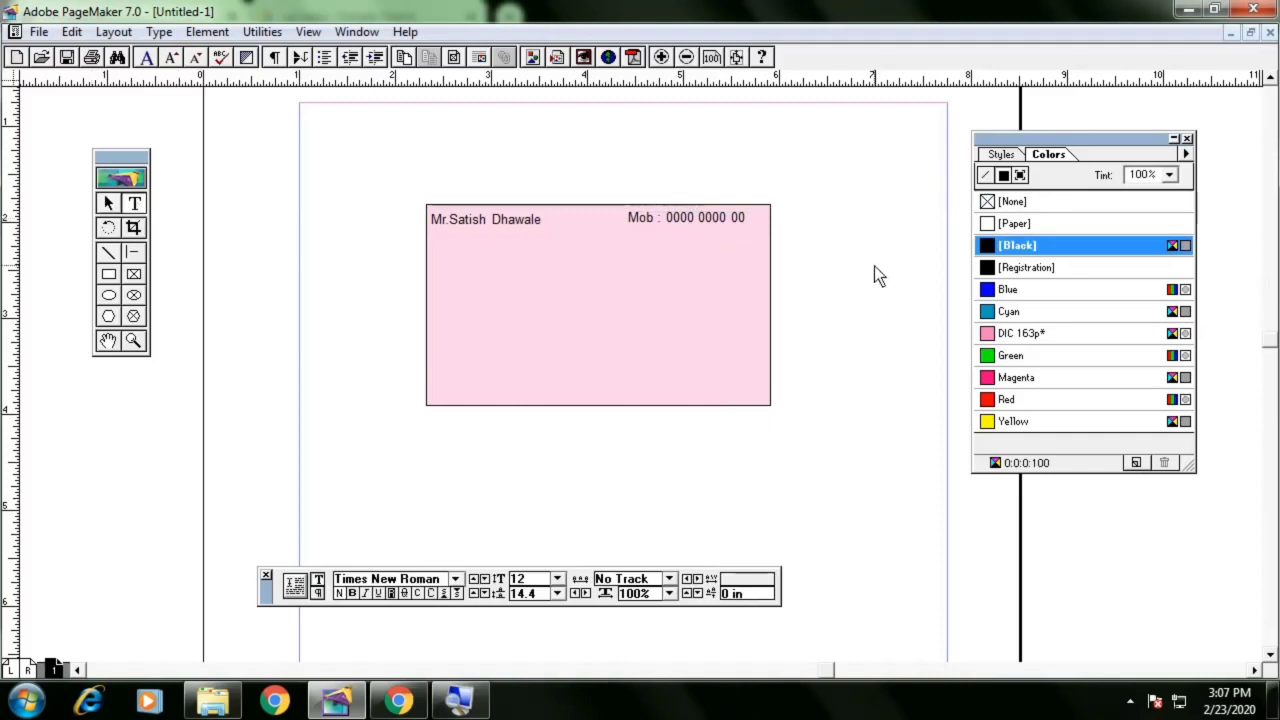
left_click(746, 222)
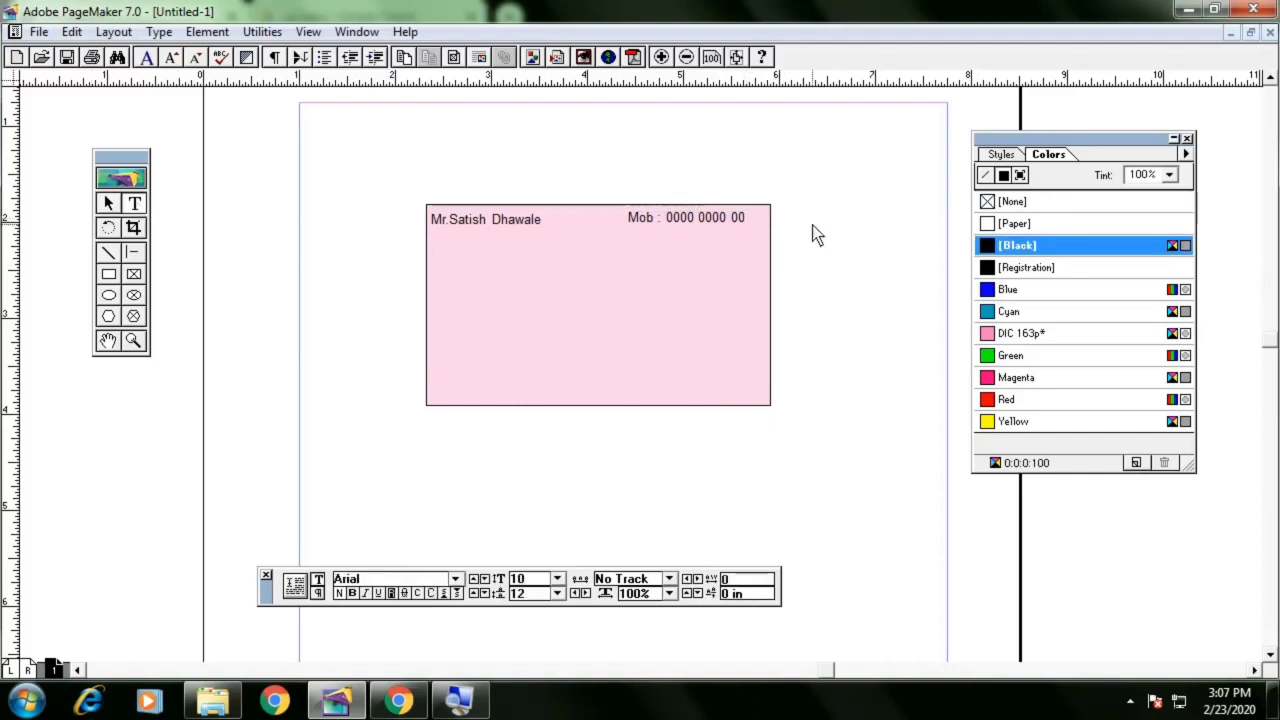
key("Return")
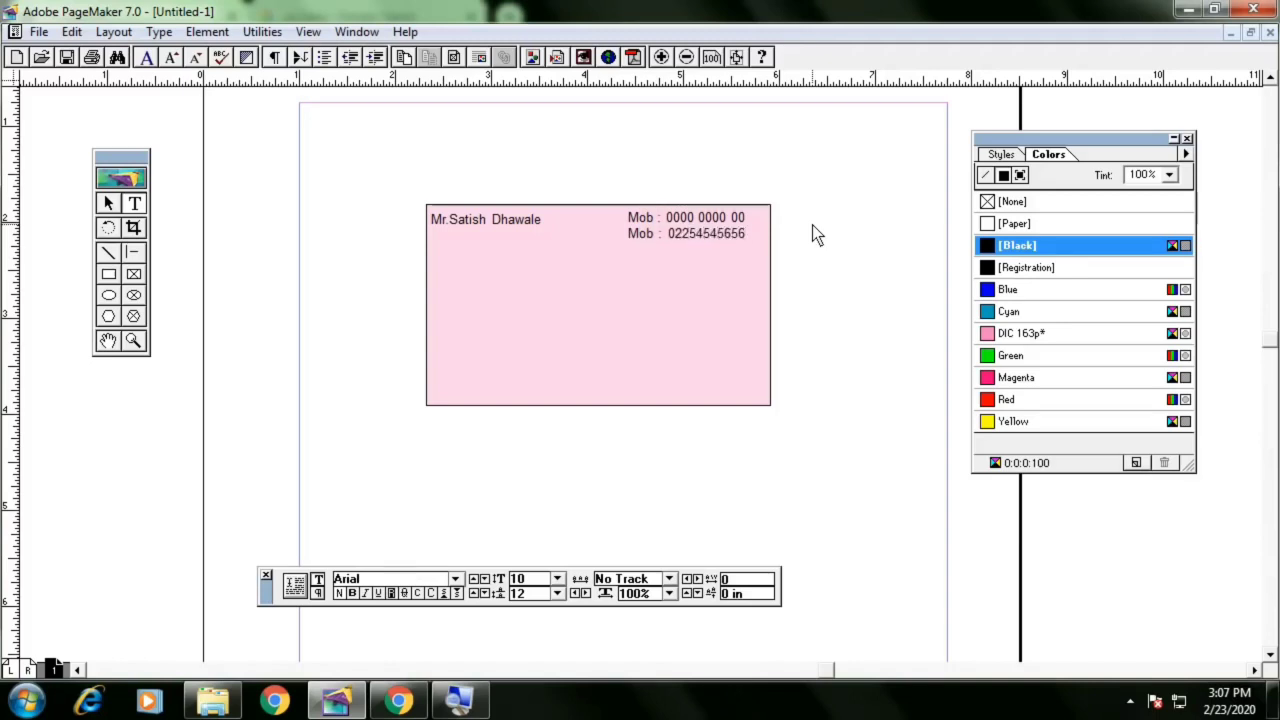
Nudge the mobile-number block and then the name block slightly to the right
left_click(108, 203)
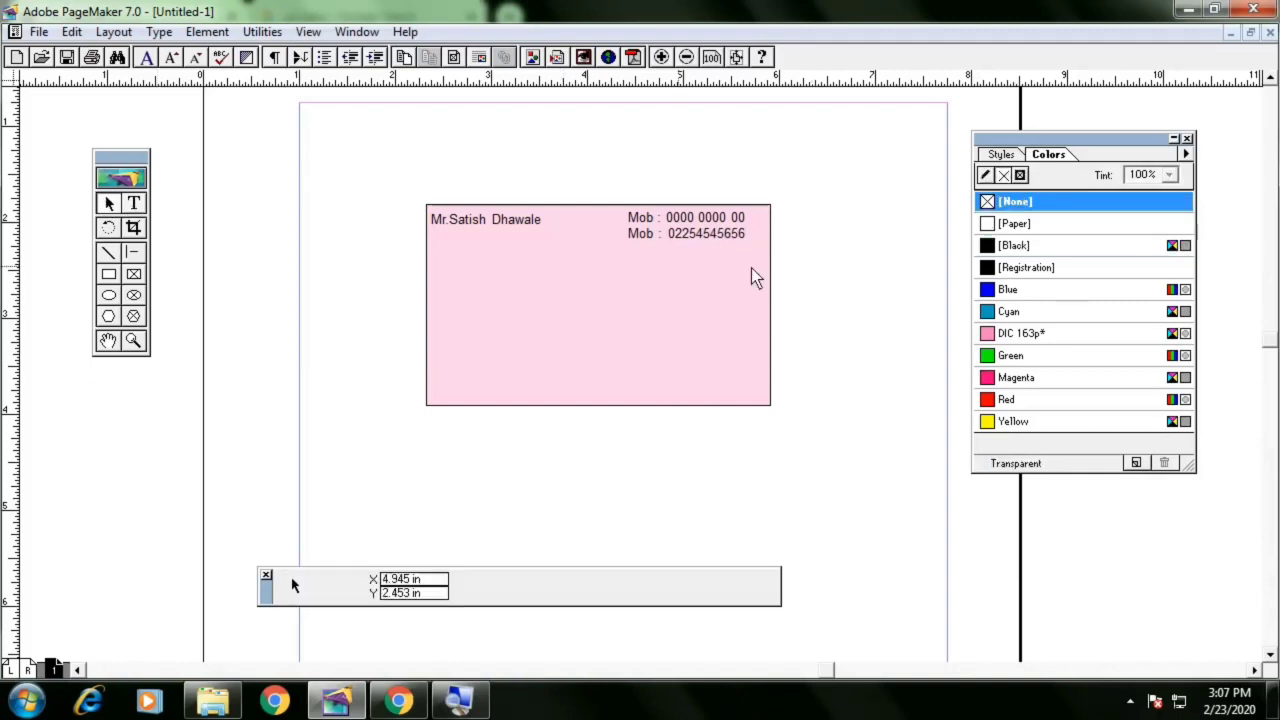
left_click(727, 218)
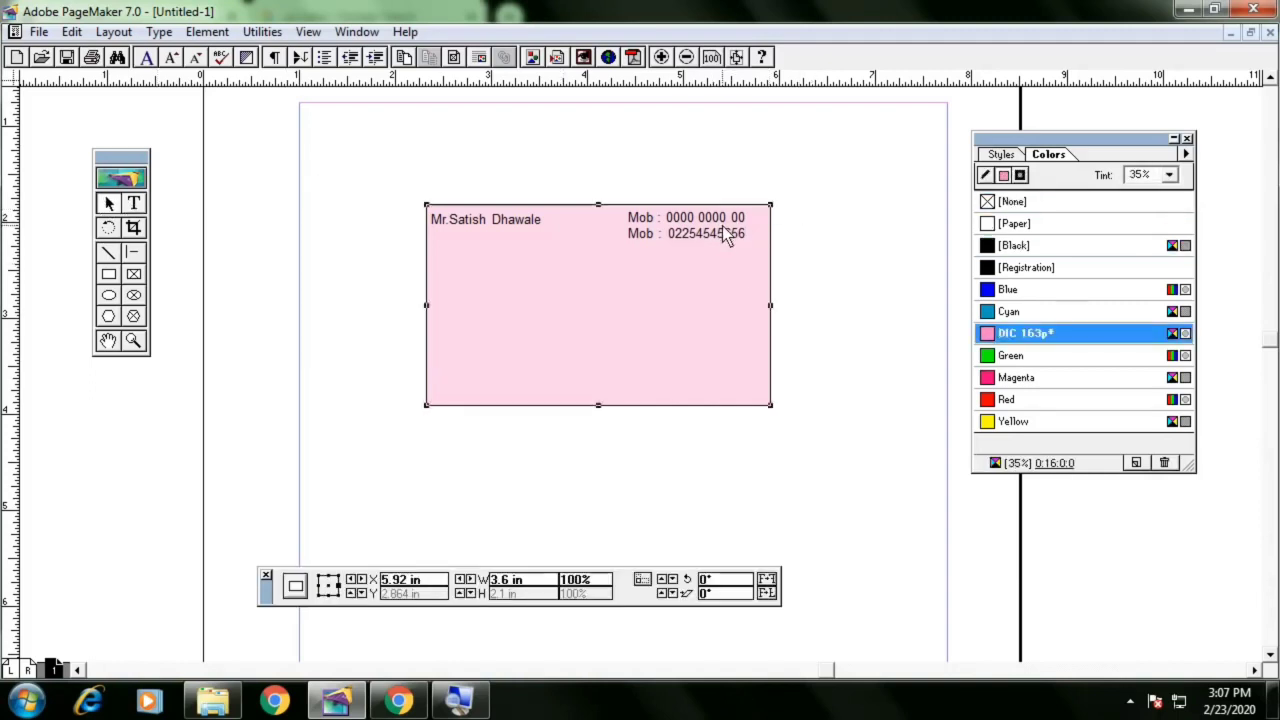
left_click(726, 235)
key("Right")
key("Right")
key("Right")
key("Right")
key("Right")
key("Right")
key("Right")
key("Right")
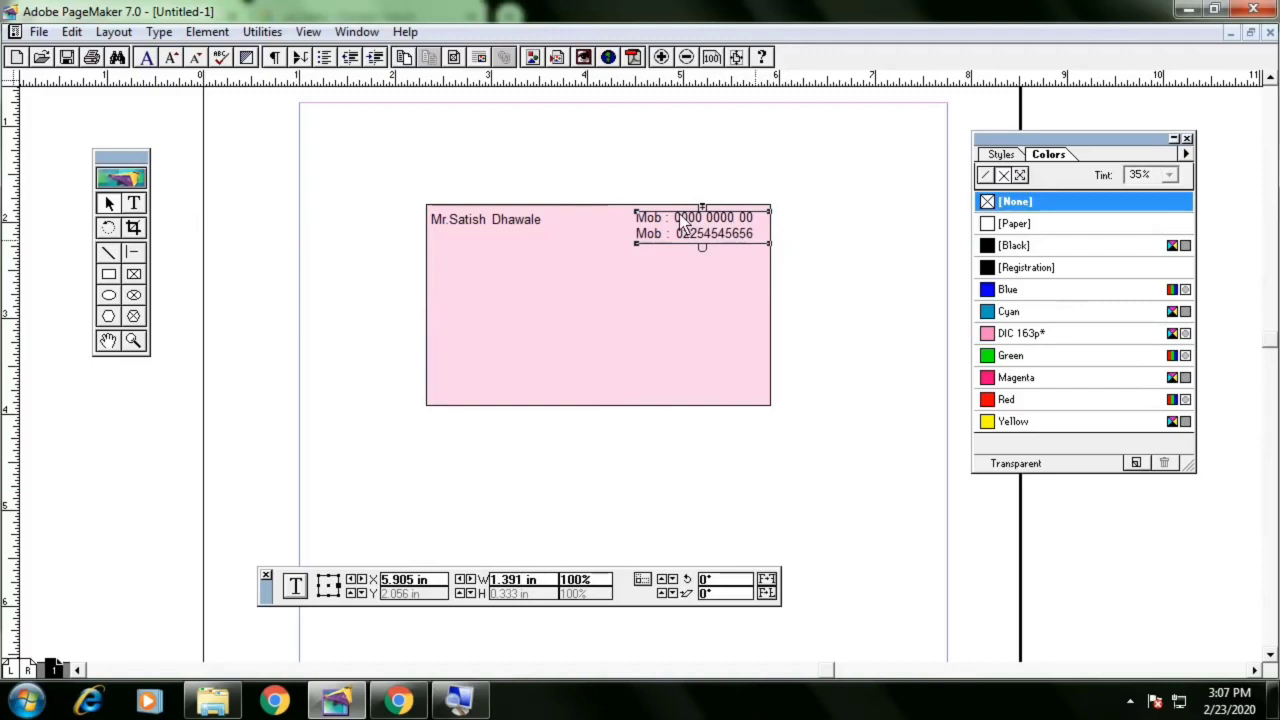
left_click(525, 222)
key("Right")
key("Right")
key("Right")
key("Right")
key("Right")
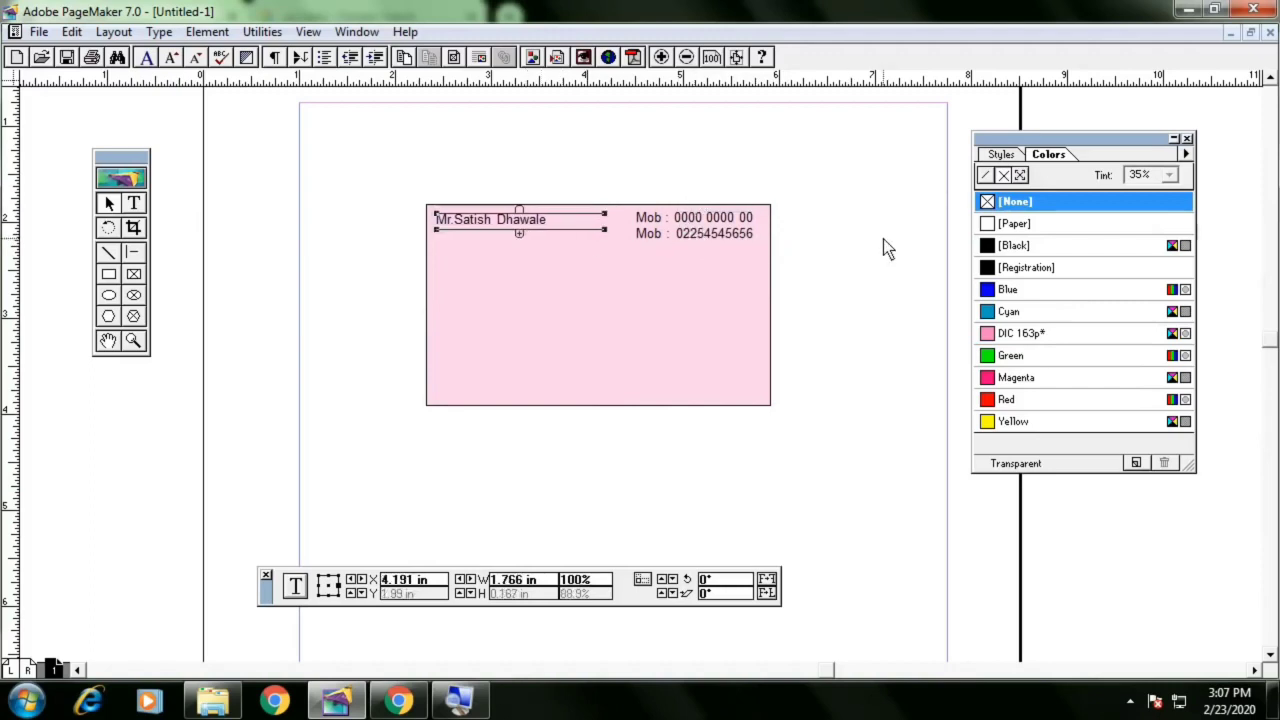
left_click(883, 240)
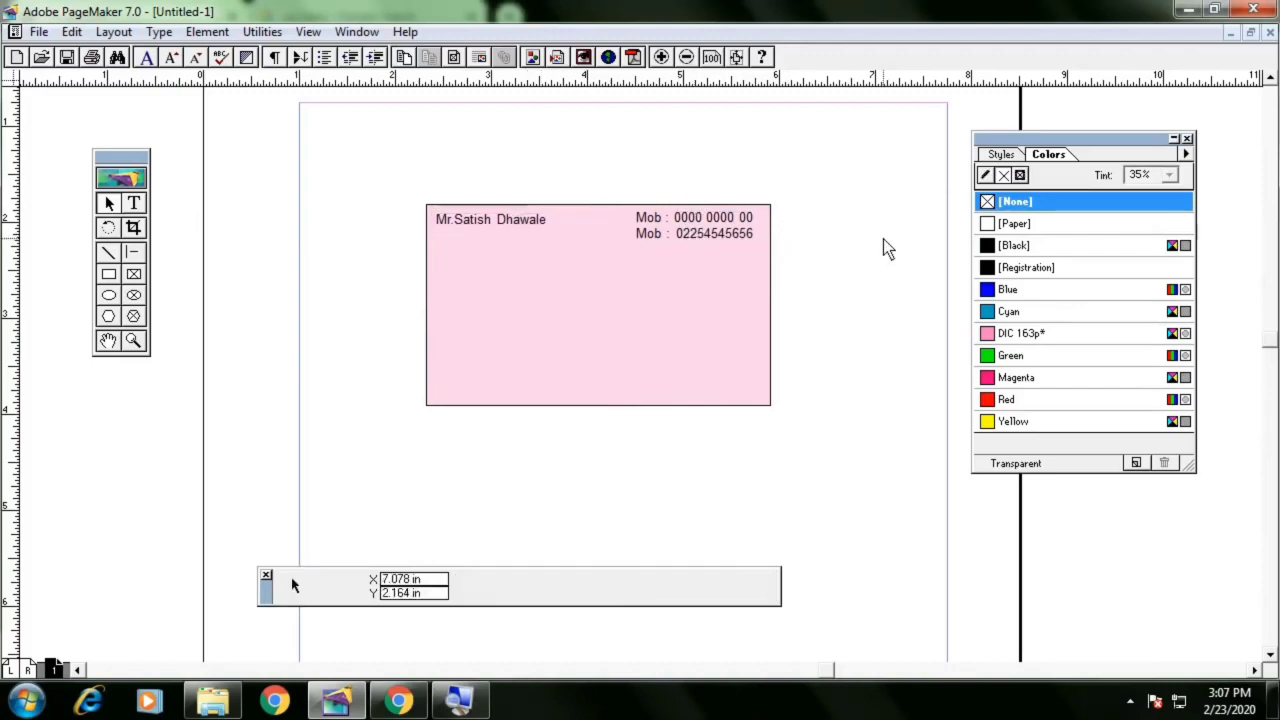
left_click(497, 222)
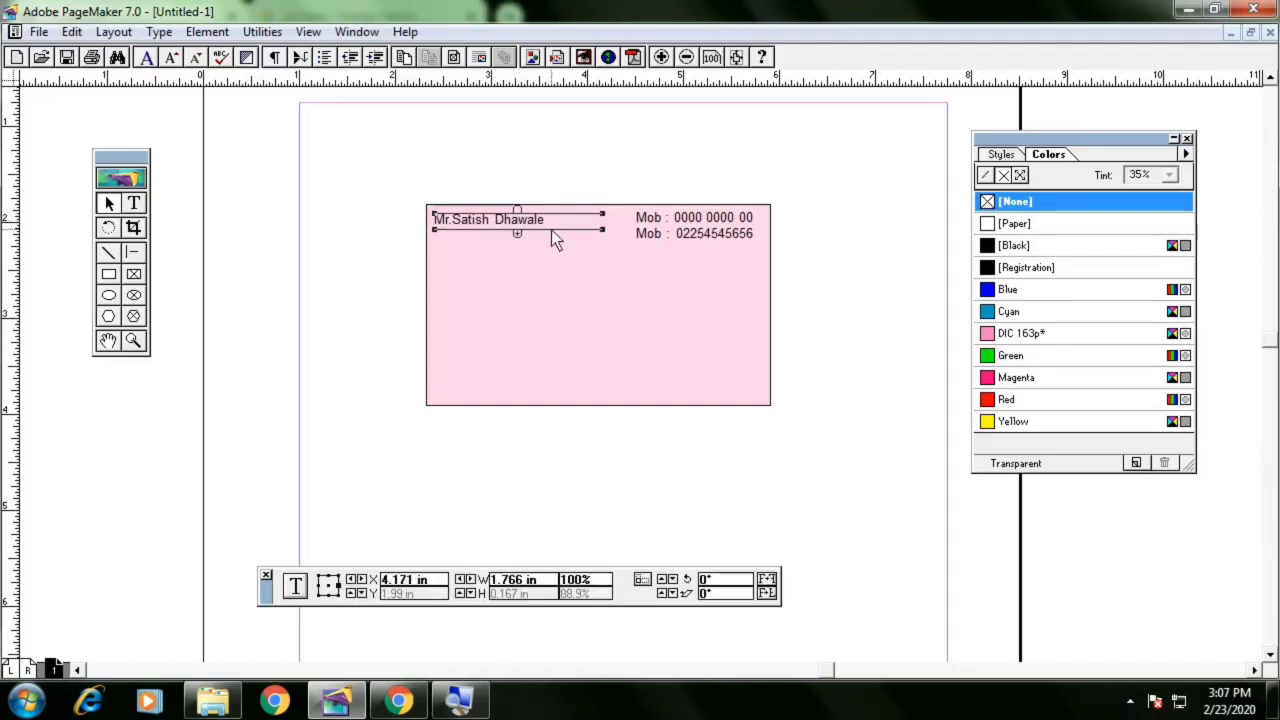
left_click(135, 207)
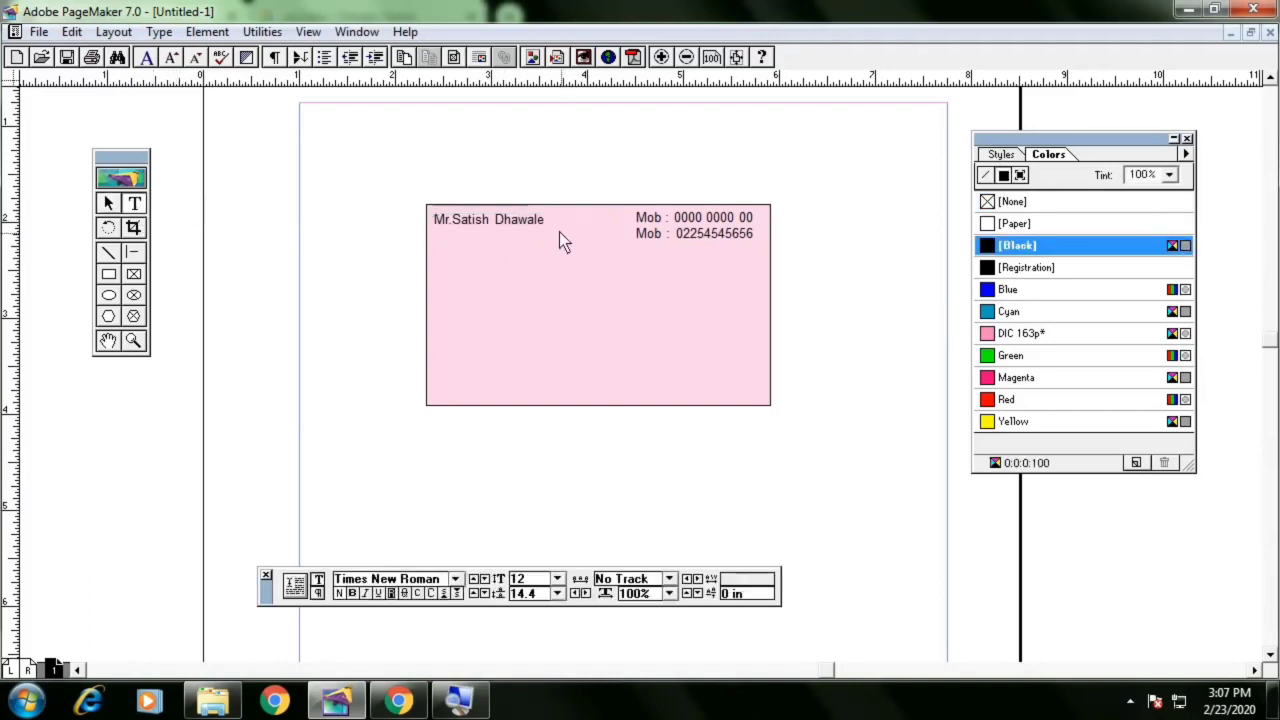
left_click(551, 227)
key("Tab")
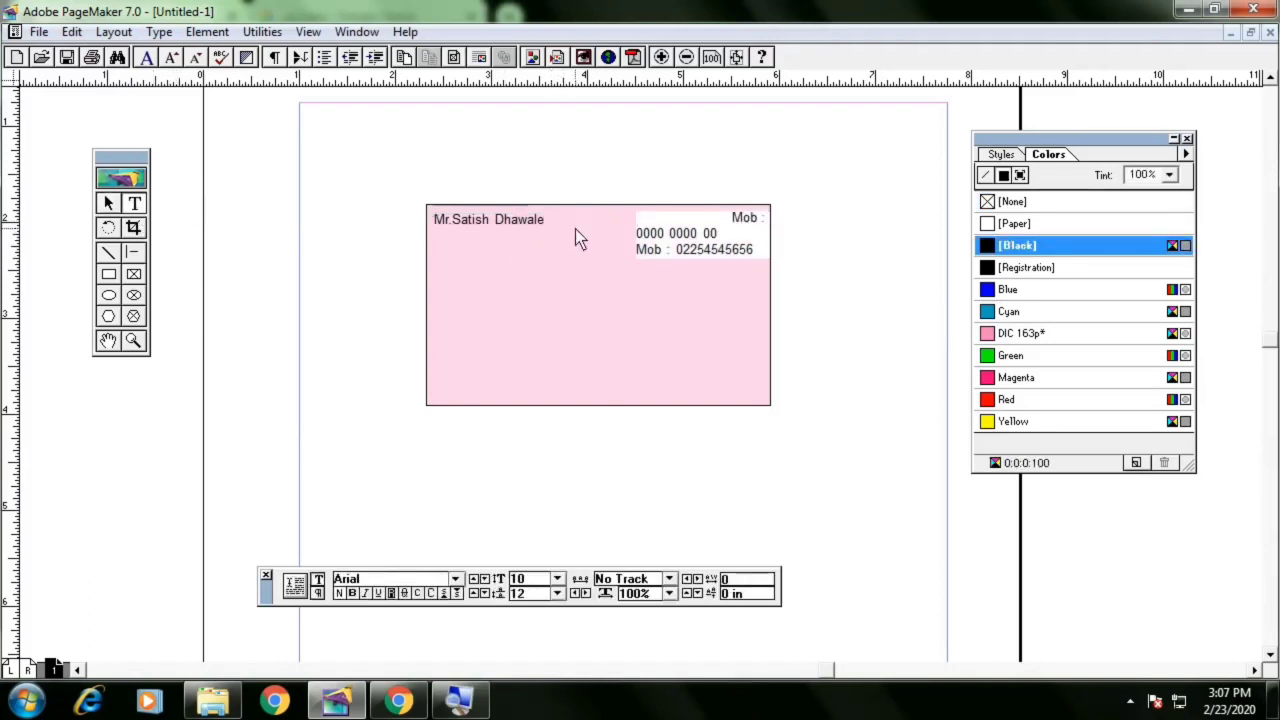
key("BackSpace")
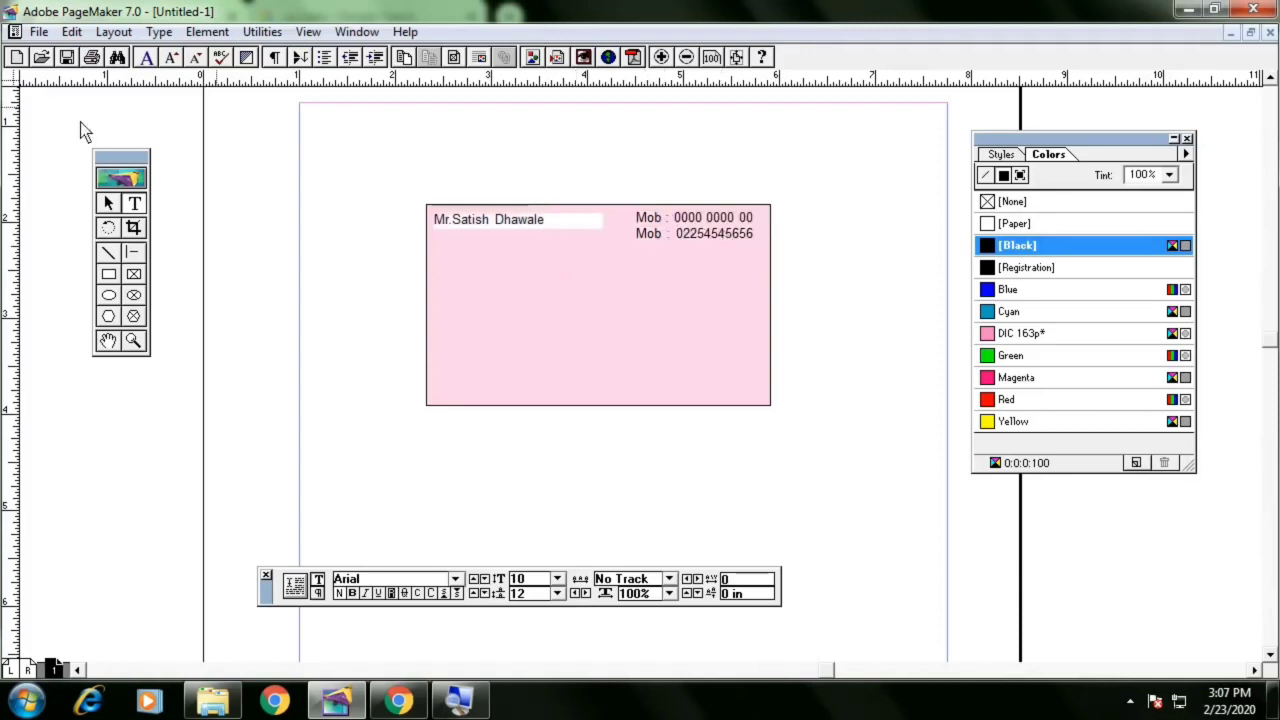
left_click(109, 203)
left_click(557, 236)
left_click(534, 219)
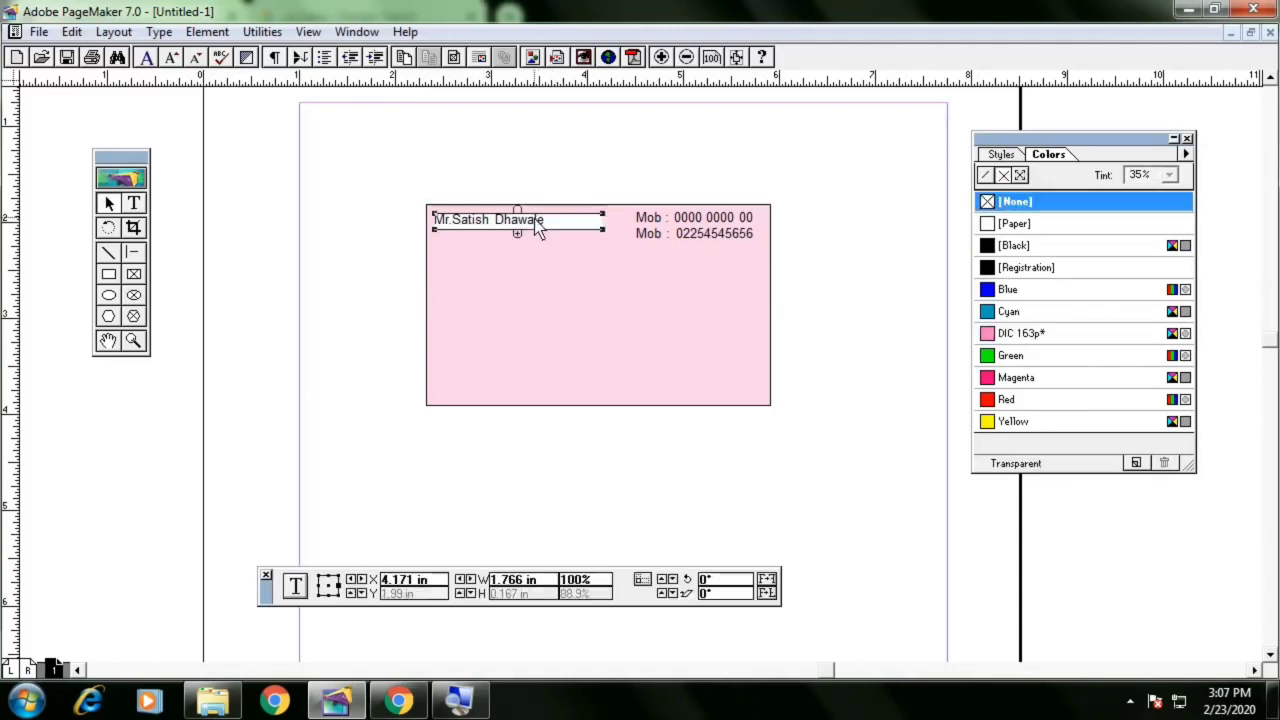
left_click(366, 177)
key("ctrl+plus")
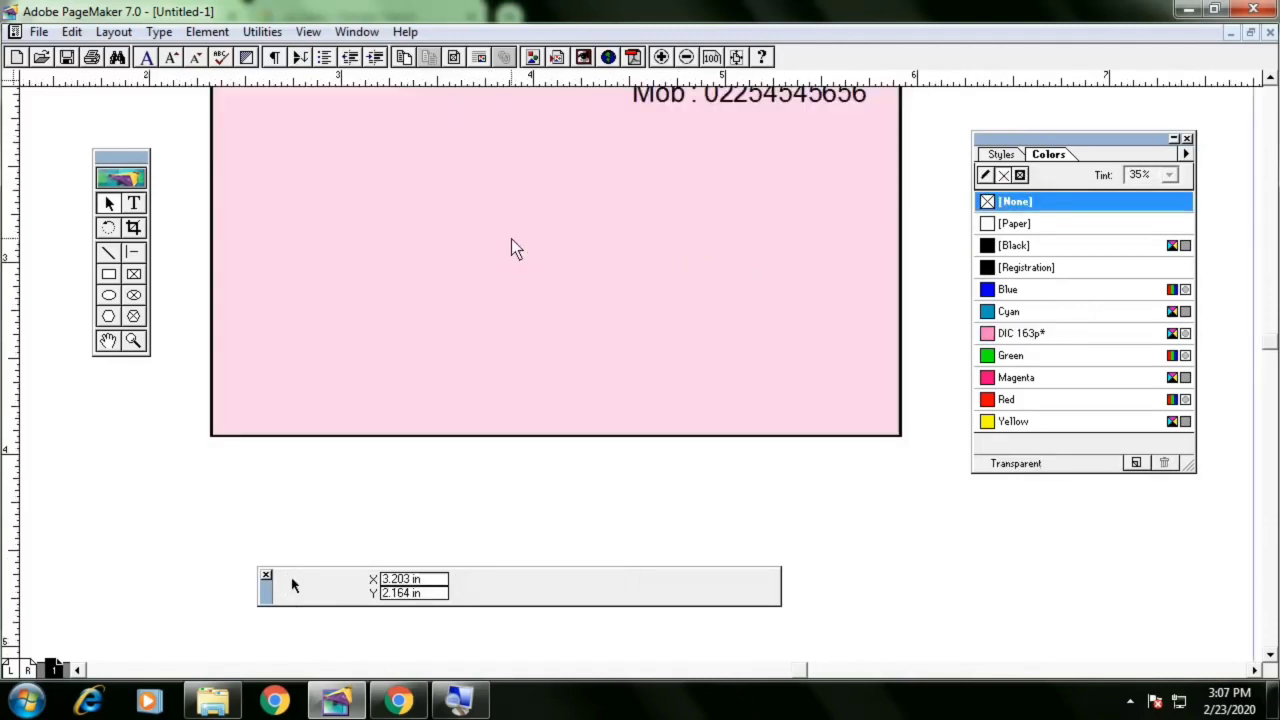
key("ctrl+minus")
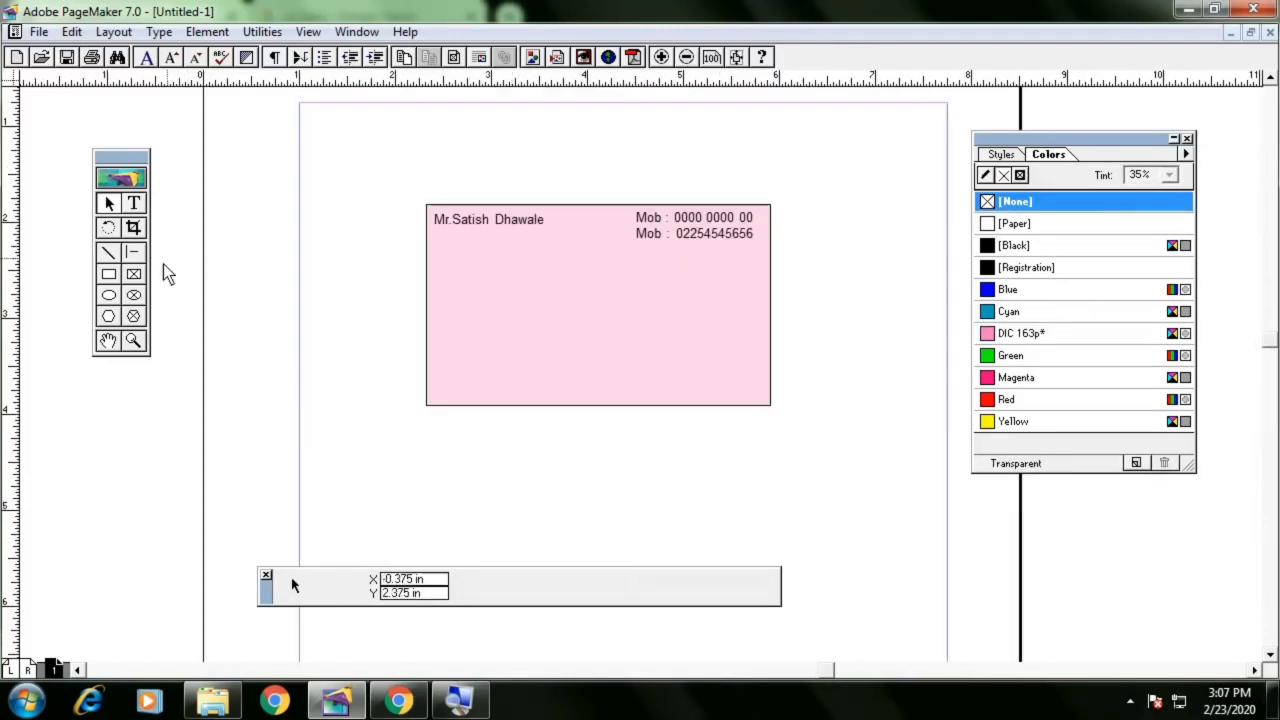
left_click(134, 205)
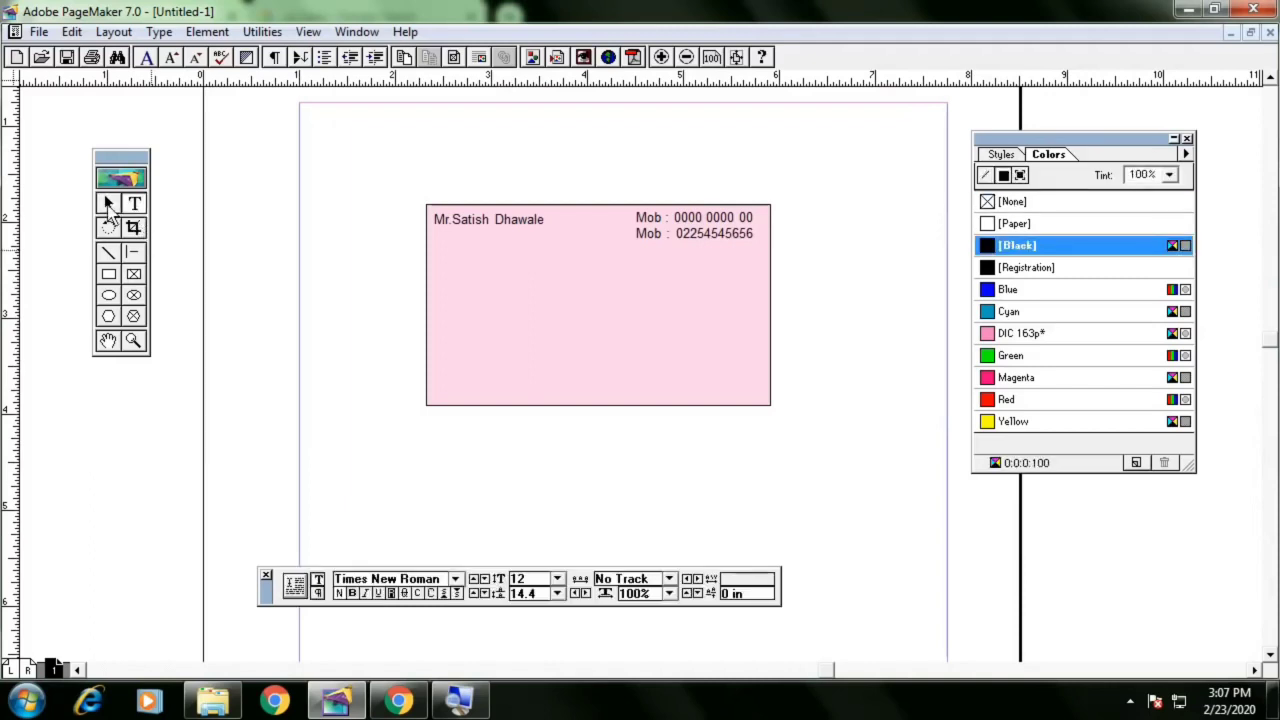
left_click(437, 238)
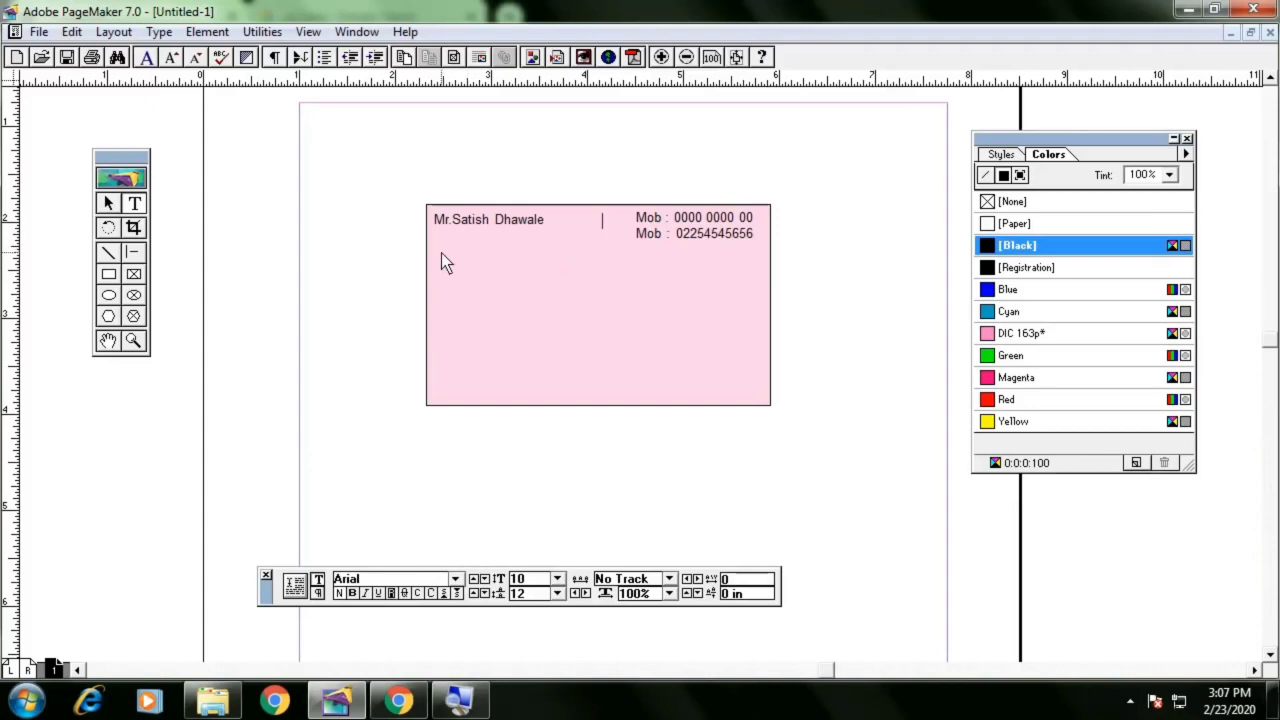
left_click_drag(441, 253, 638, 294)
type("dfds")
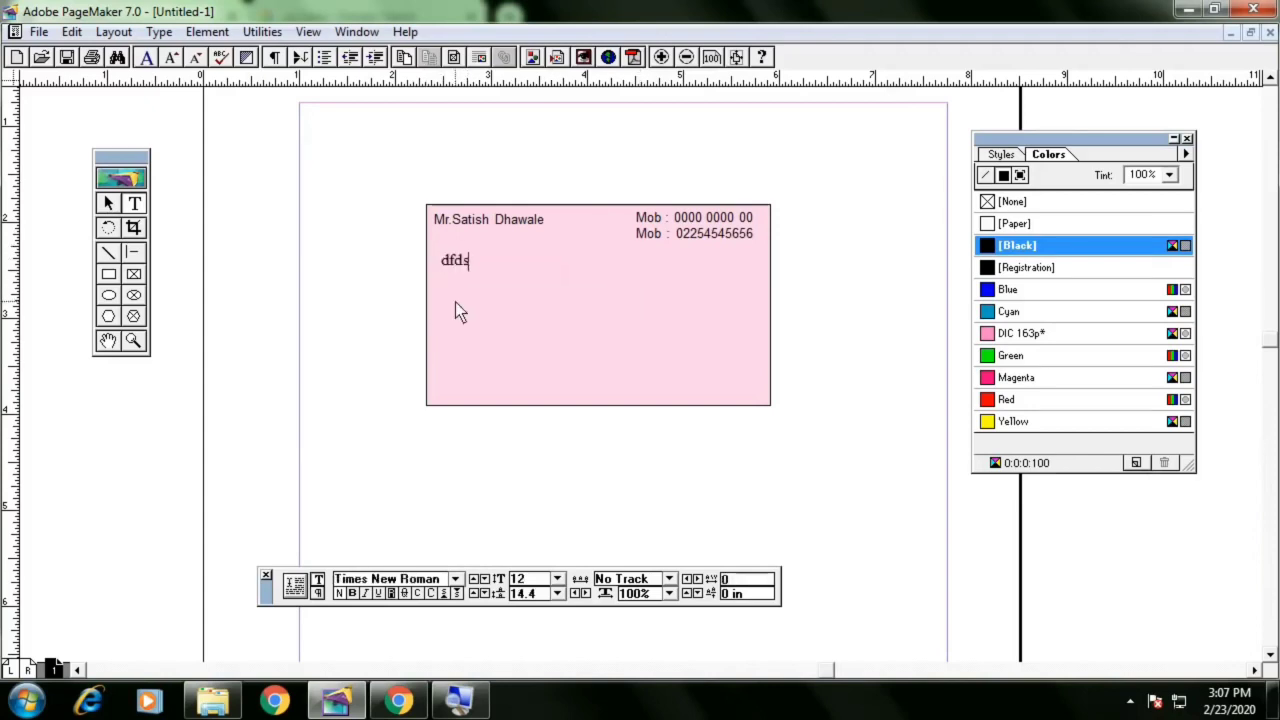
key("BackSpace")
key("BackSpace")
key("BackSpace")
key("BackSpace")
left_click(108, 204)
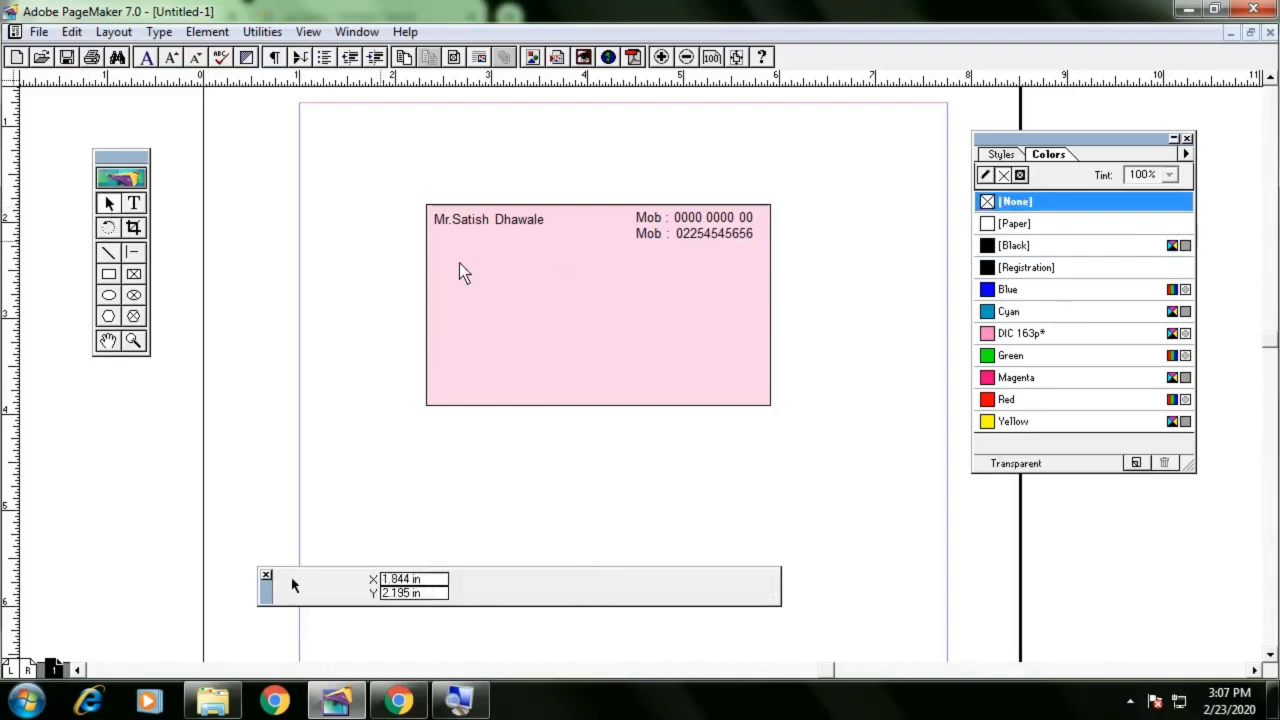
Duplicate the name block and place the copy just below the original name
left_click(488, 222)
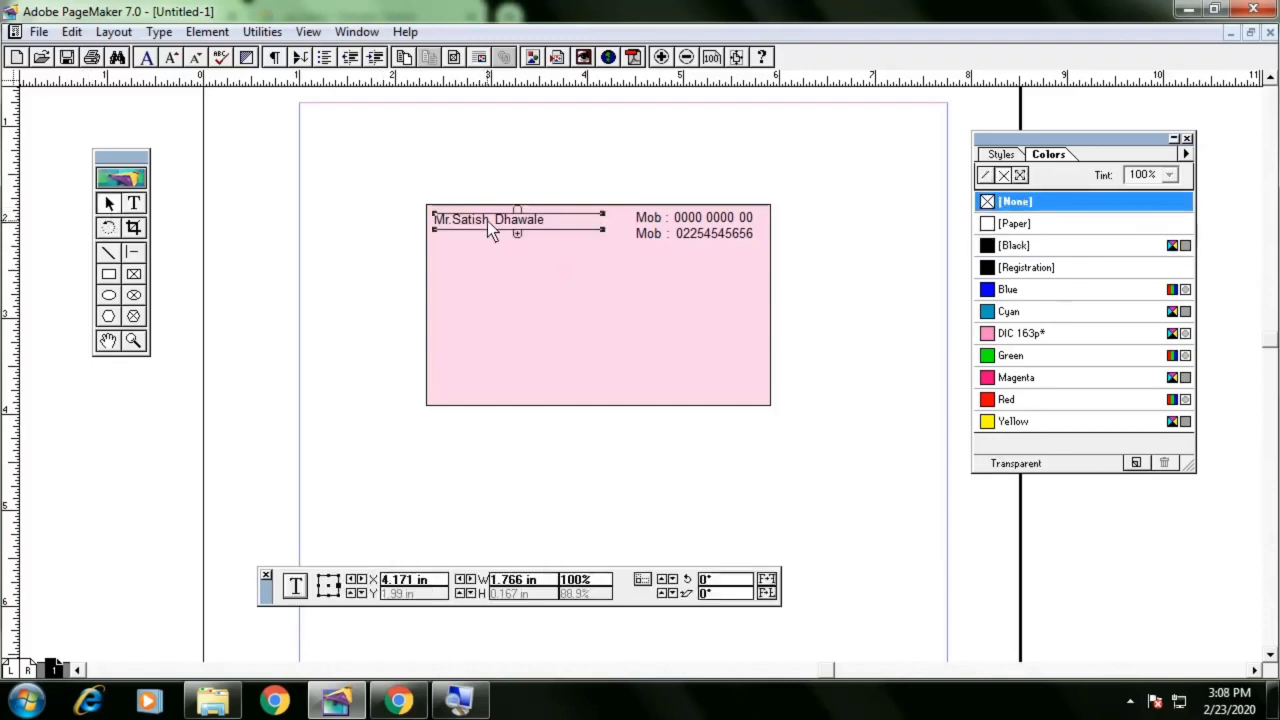
key("ctrl+c")
key("ctrl+v")
left_click_drag(512, 231, 504, 256)
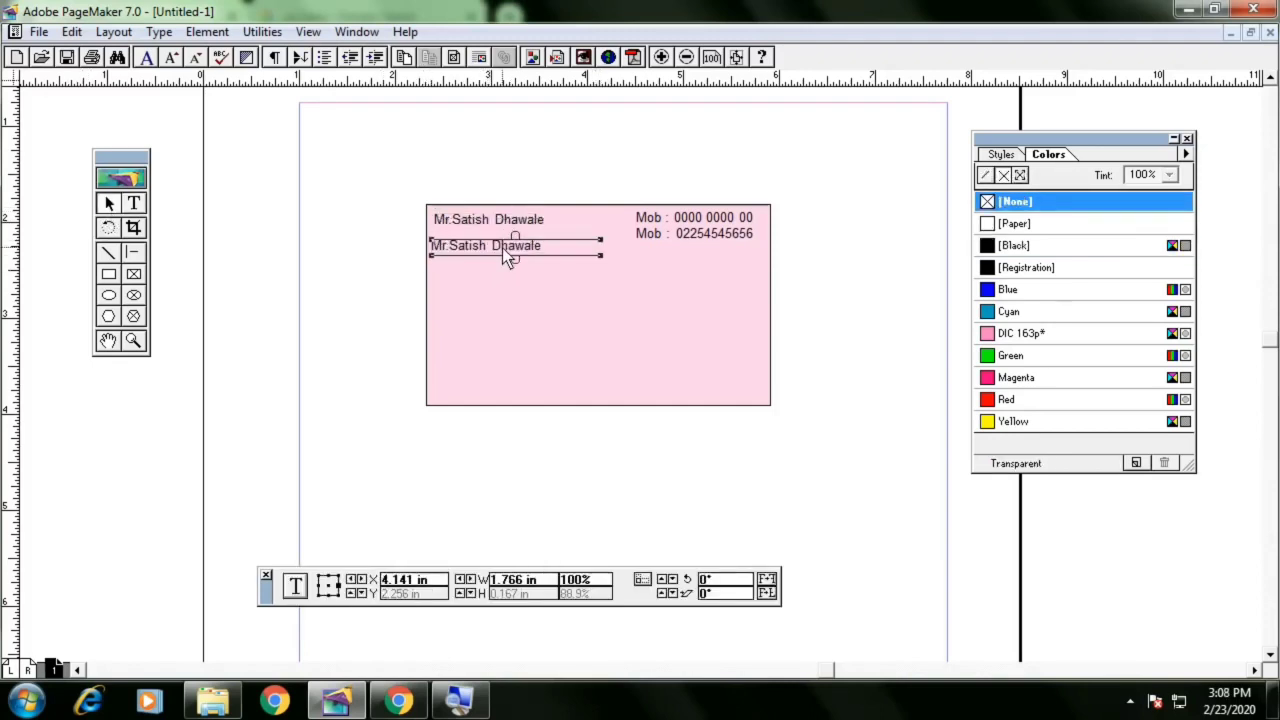
Edit the copied name line, replacing the first name with a second person's first name
left_click(134, 204)
left_click(478, 254)
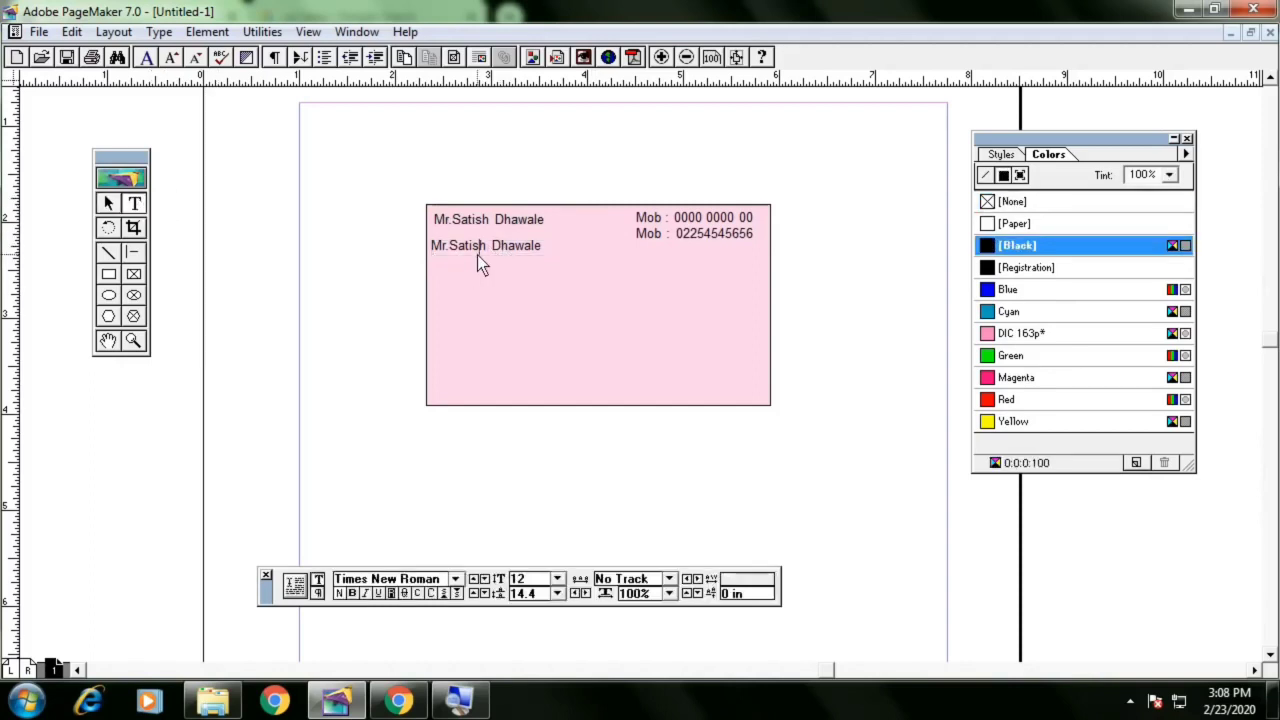
key("BackSpace")
key("Delete")
key("BackSpace")
key("BackSpace")
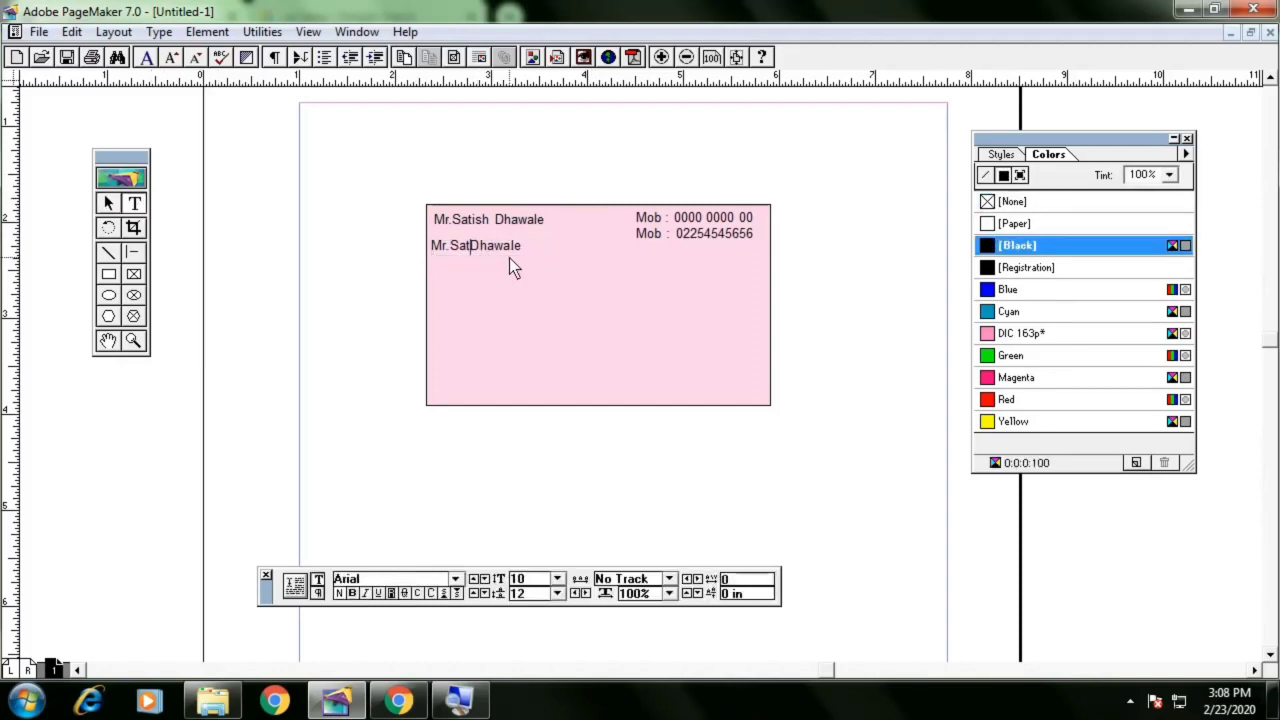
key("BackSpace")
key("BackSpace")
key("BackSpace")
type("Ramesh")
Nudge the second name block up and left so it sits directly under the first name
left_click(109, 203)
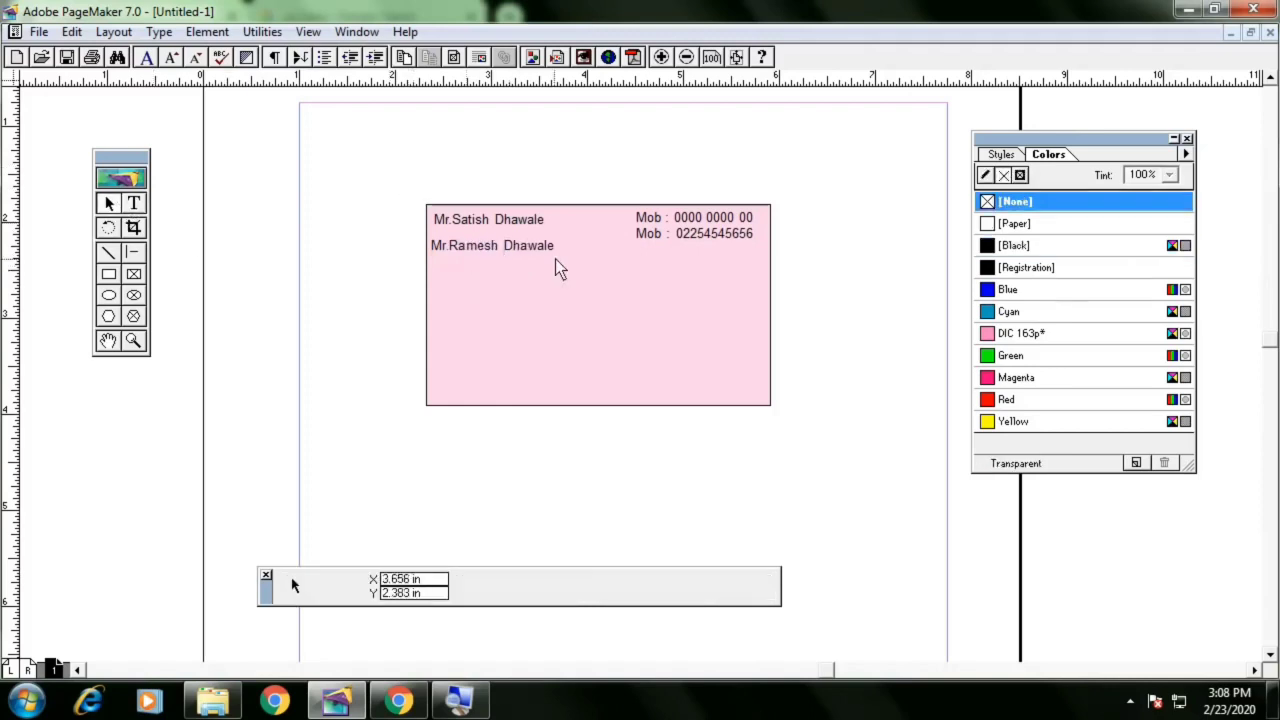
left_click(551, 249)
key("Right")
key("Right")
key("Up")
key("Up")
key("Up")
key("Up")
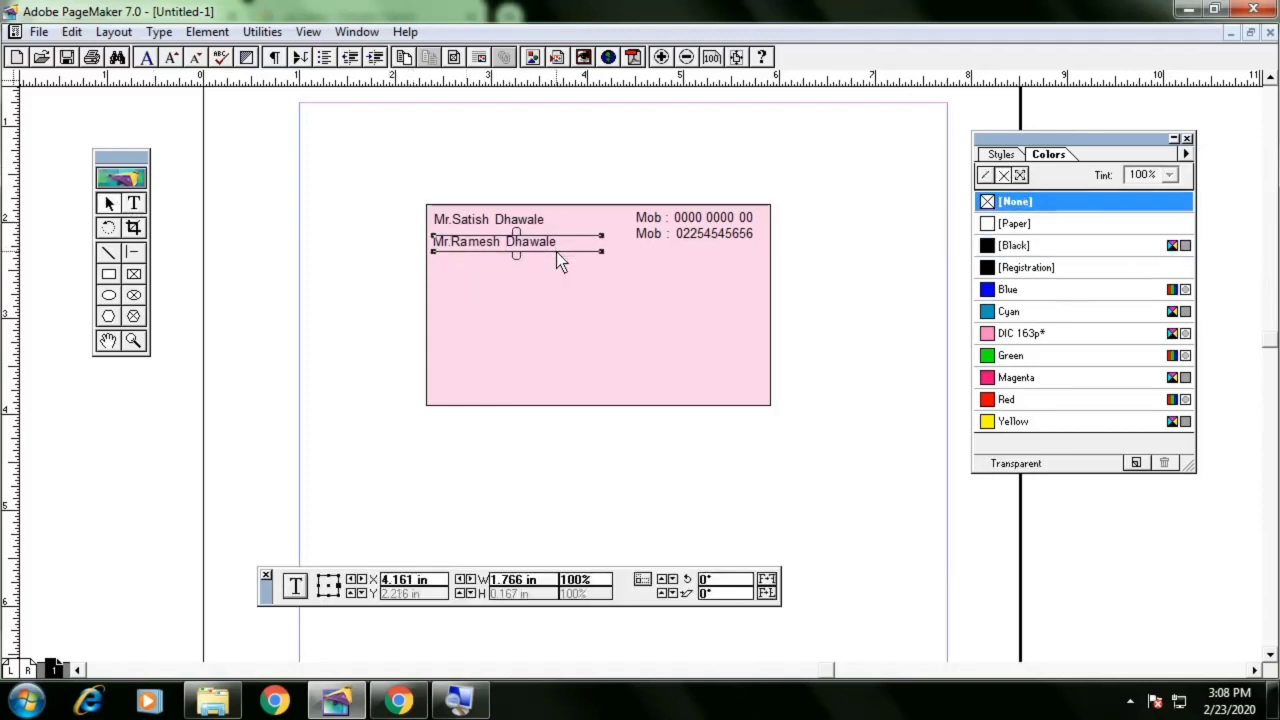
key("Up")
key("Up")
key("Right")
key("Up")
key("Up")
key("Up")
key("Up")
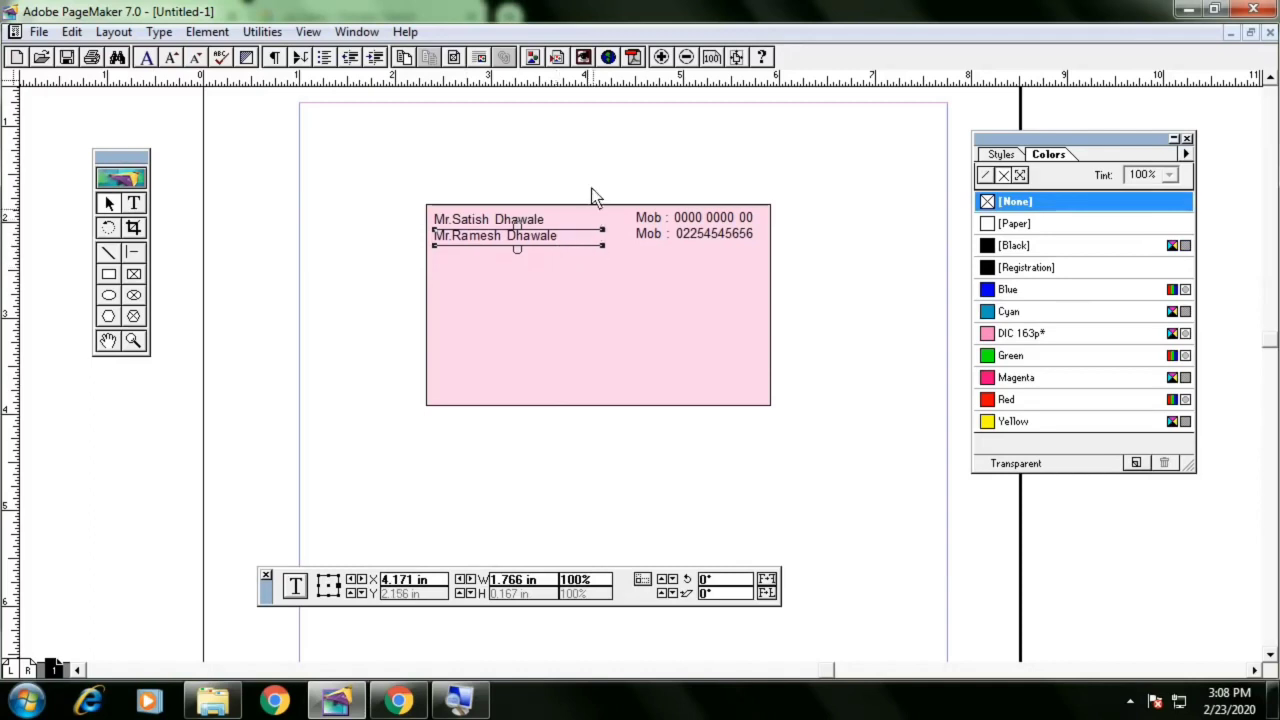
left_click(591, 188)
left_click(524, 227)
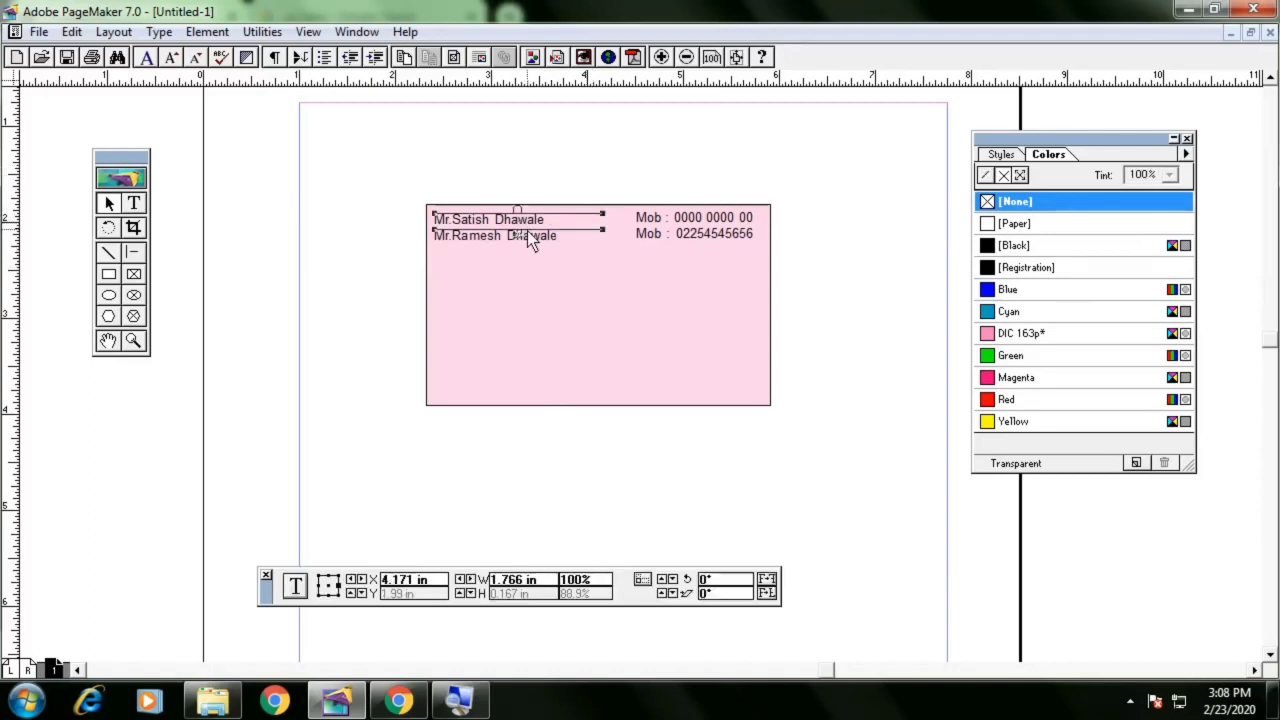
left_click(530, 239)
key("Down")
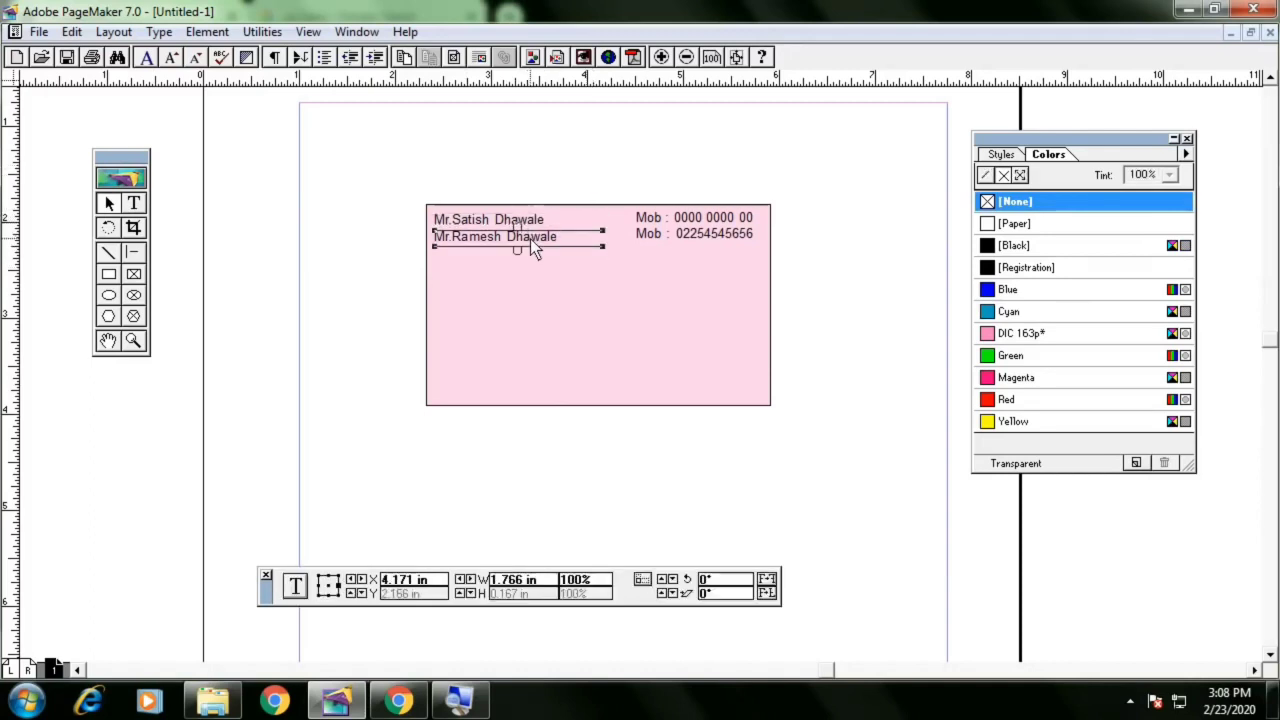
key("Left")
left_click(557, 177)
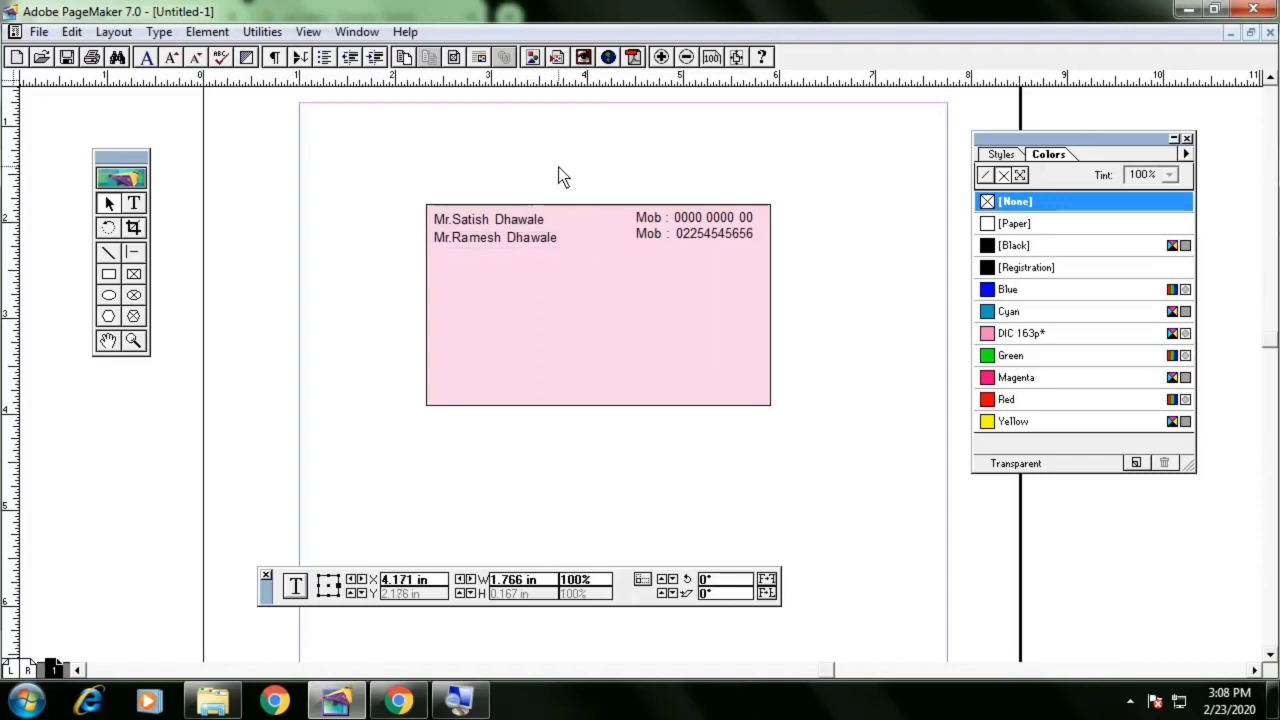
left_click(541, 243)
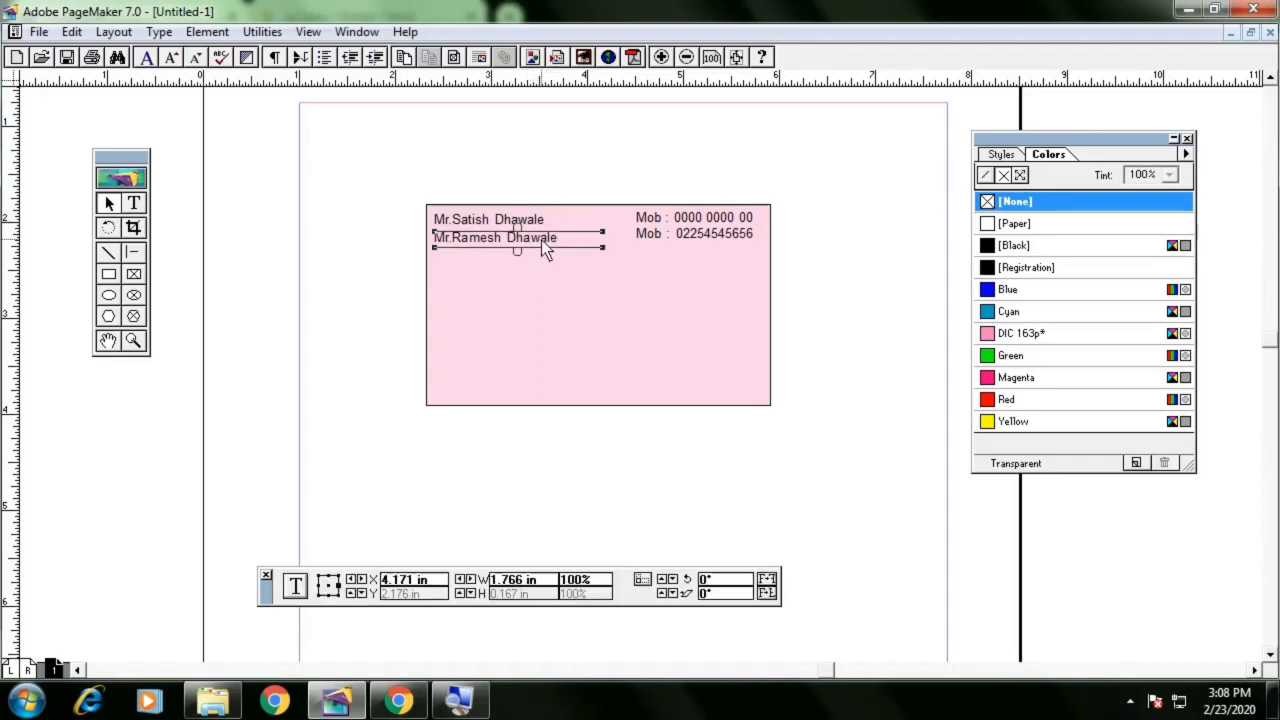
left_click(530, 222)
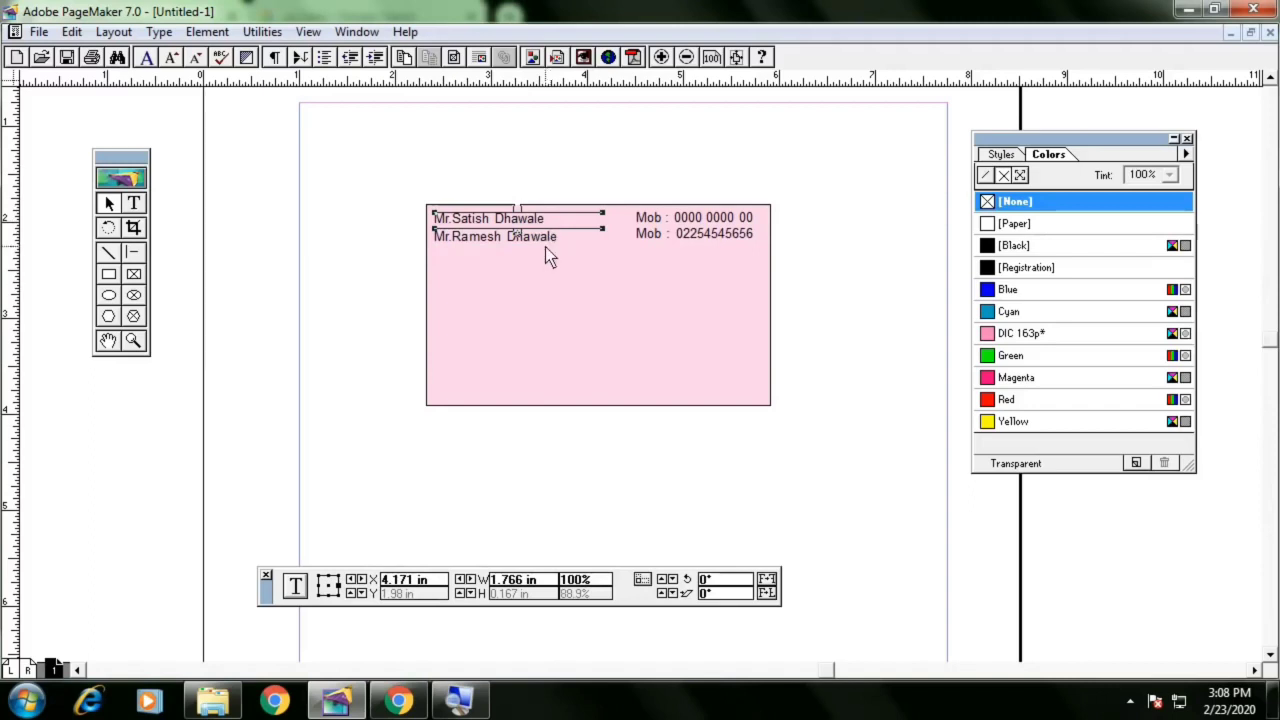
left_click(540, 238)
left_click(846, 208)
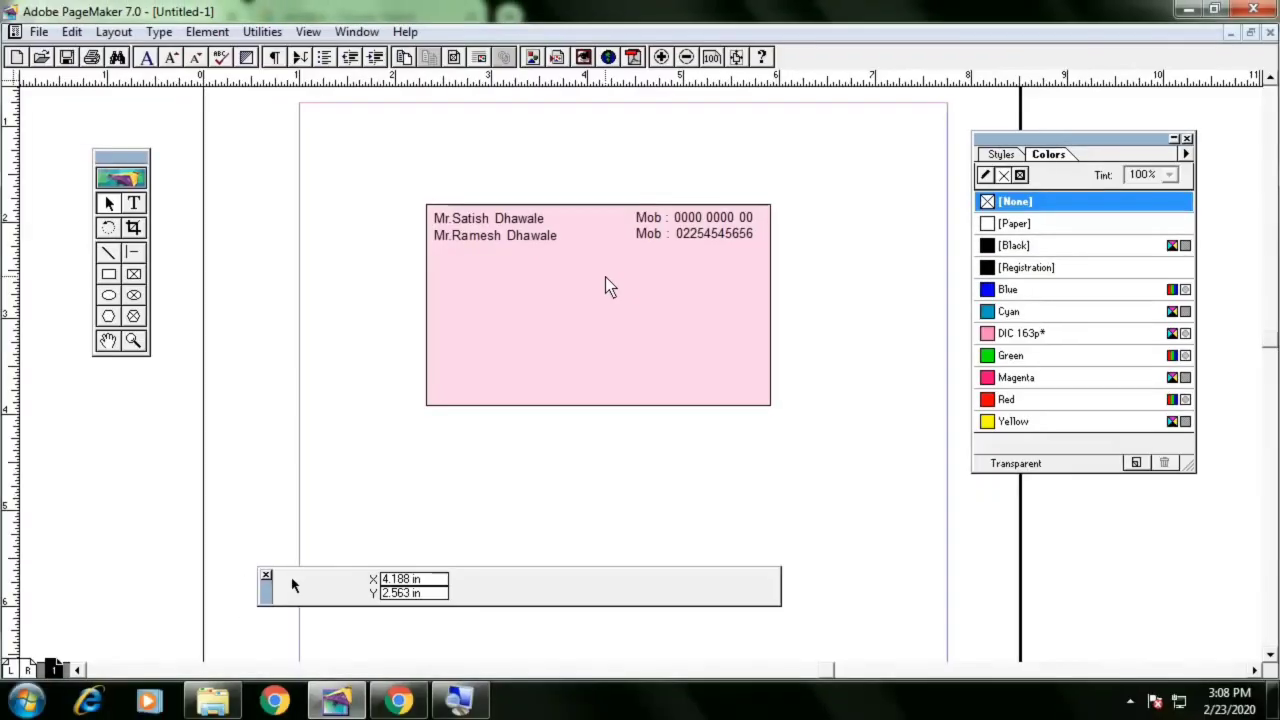
Draw a text frame in the middle of the card and type 'DIGITTECH MARKETING'
left_click(135, 205)
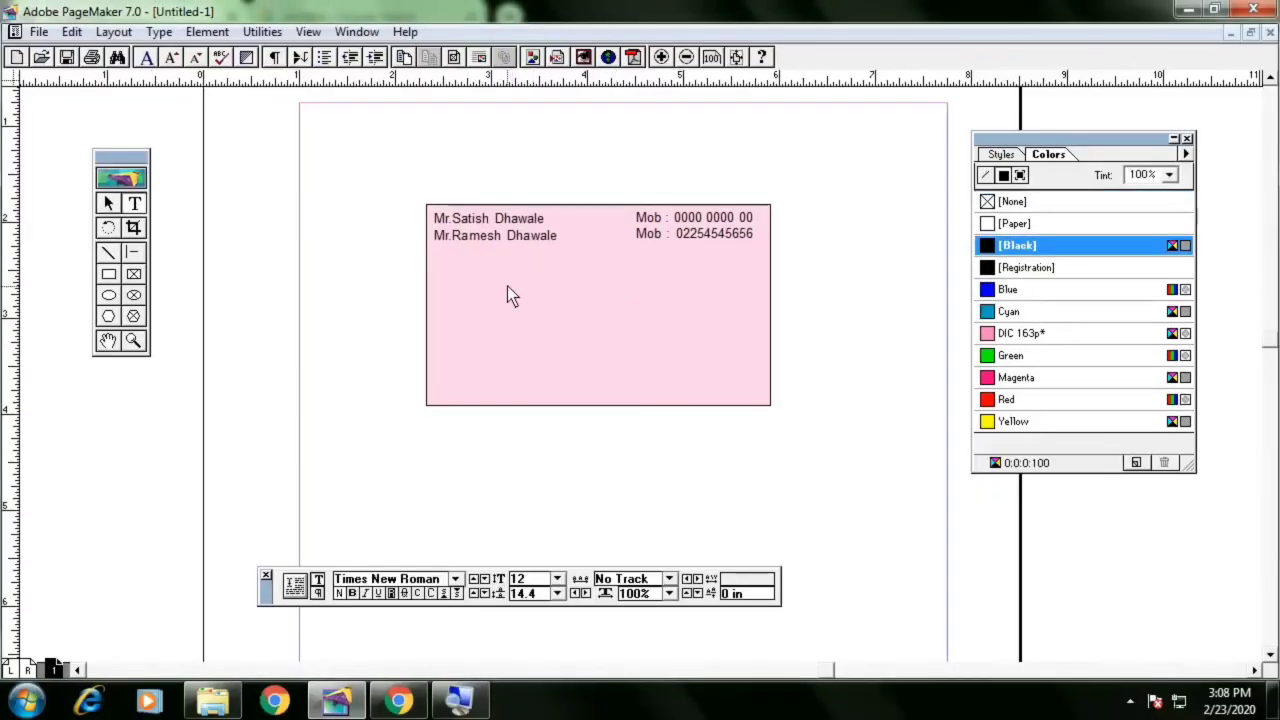
left_click_drag(507, 276, 712, 321)
type("D")
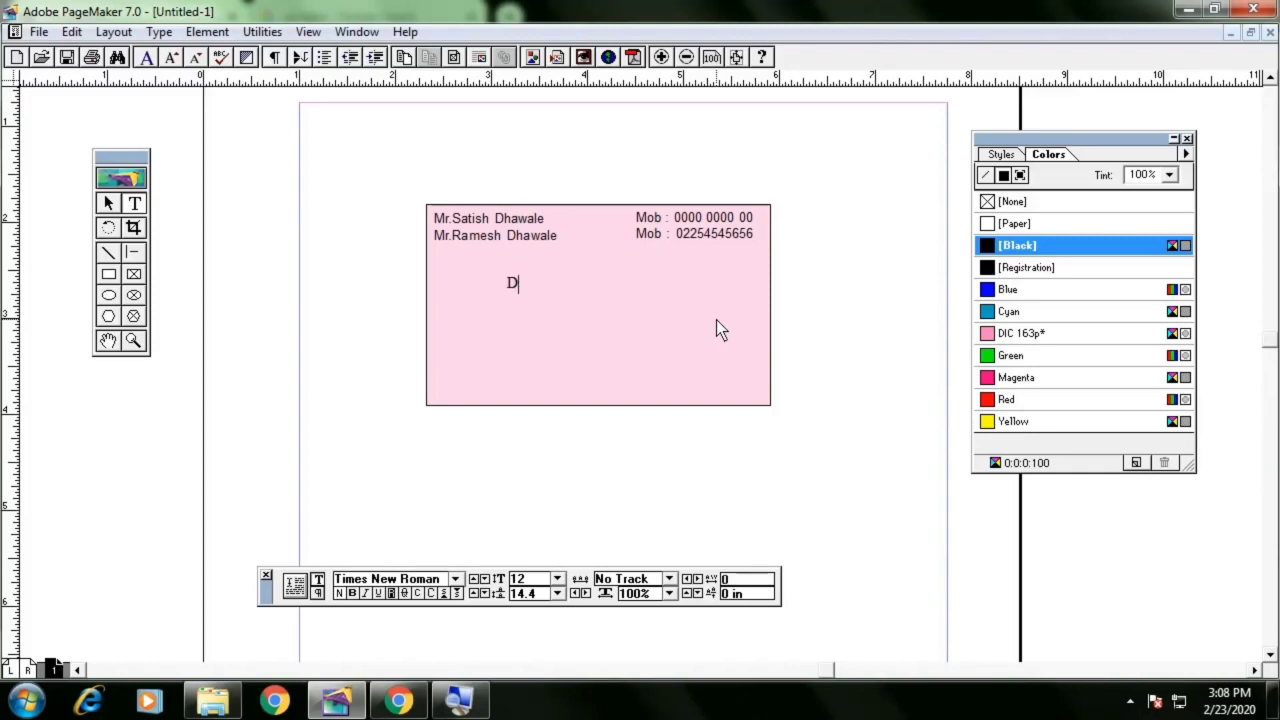
type("IGITTECH MARKETING")
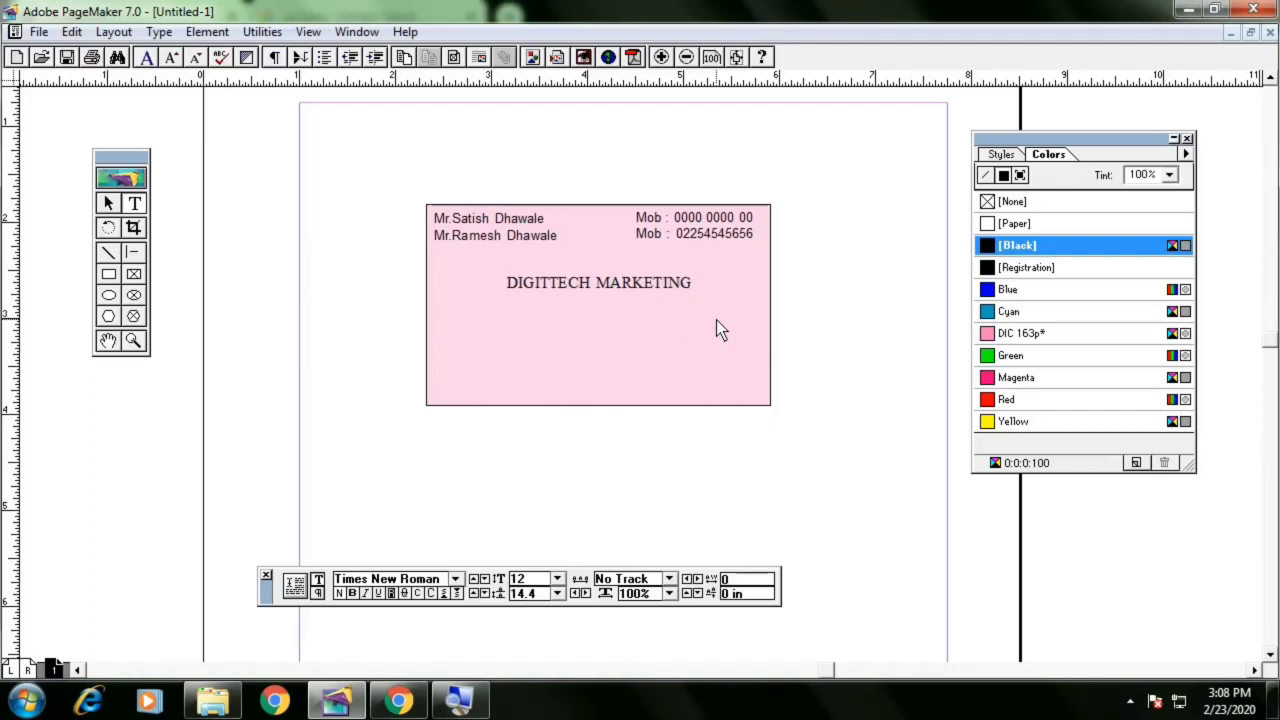
Set the company name's font to Tahoma and make it bold
key("ctrl+a")
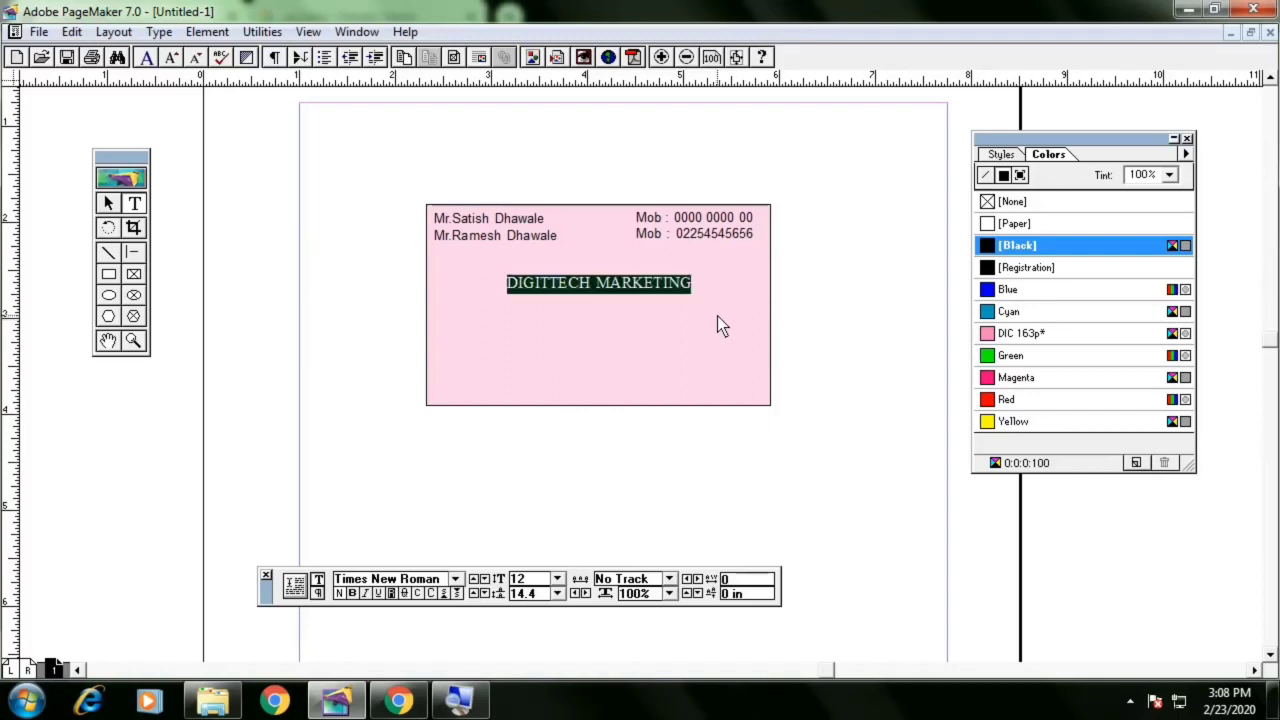
left_click(455, 579)
scroll(421, 607, "up", 3)
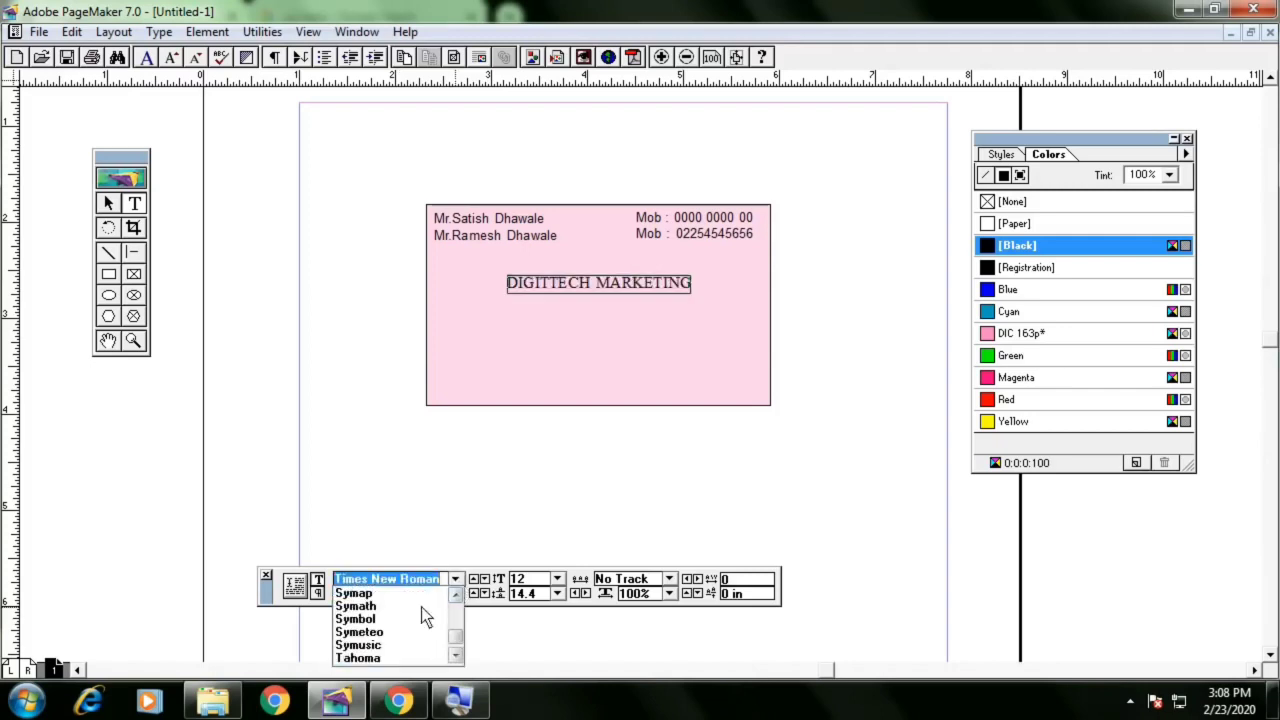
left_click(375, 612)
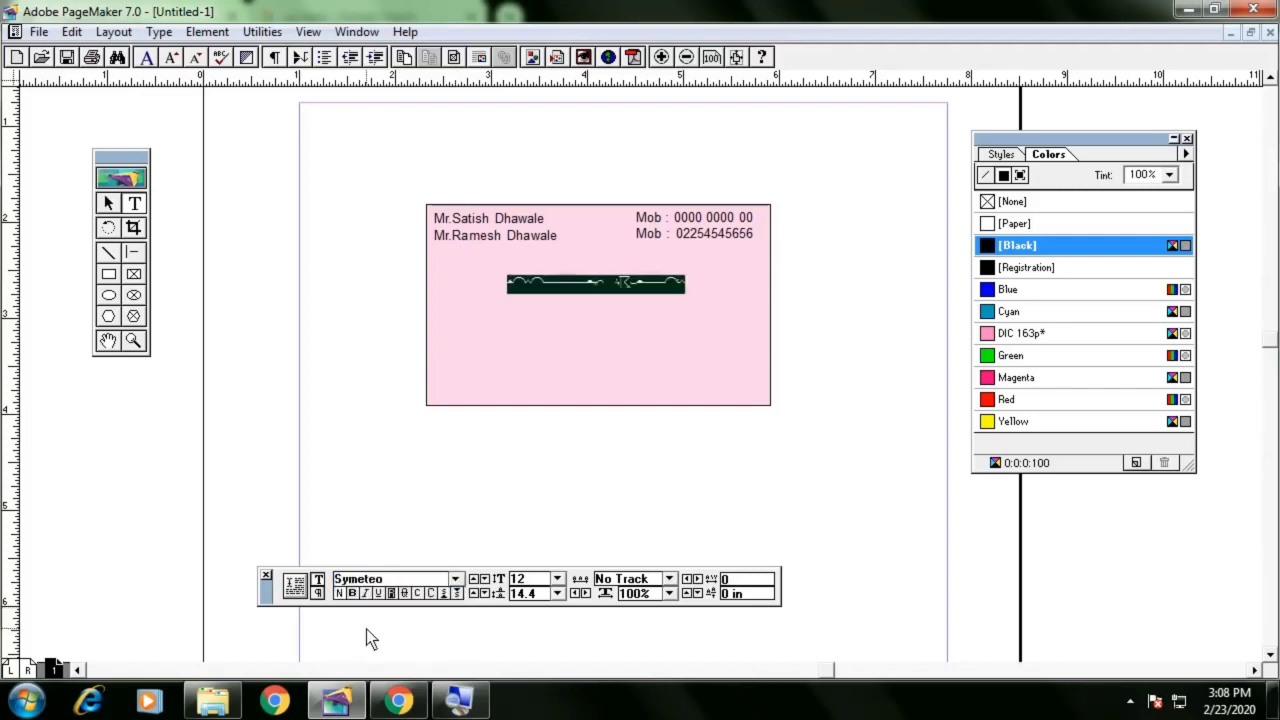
left_click(372, 579)
left_click(455, 579)
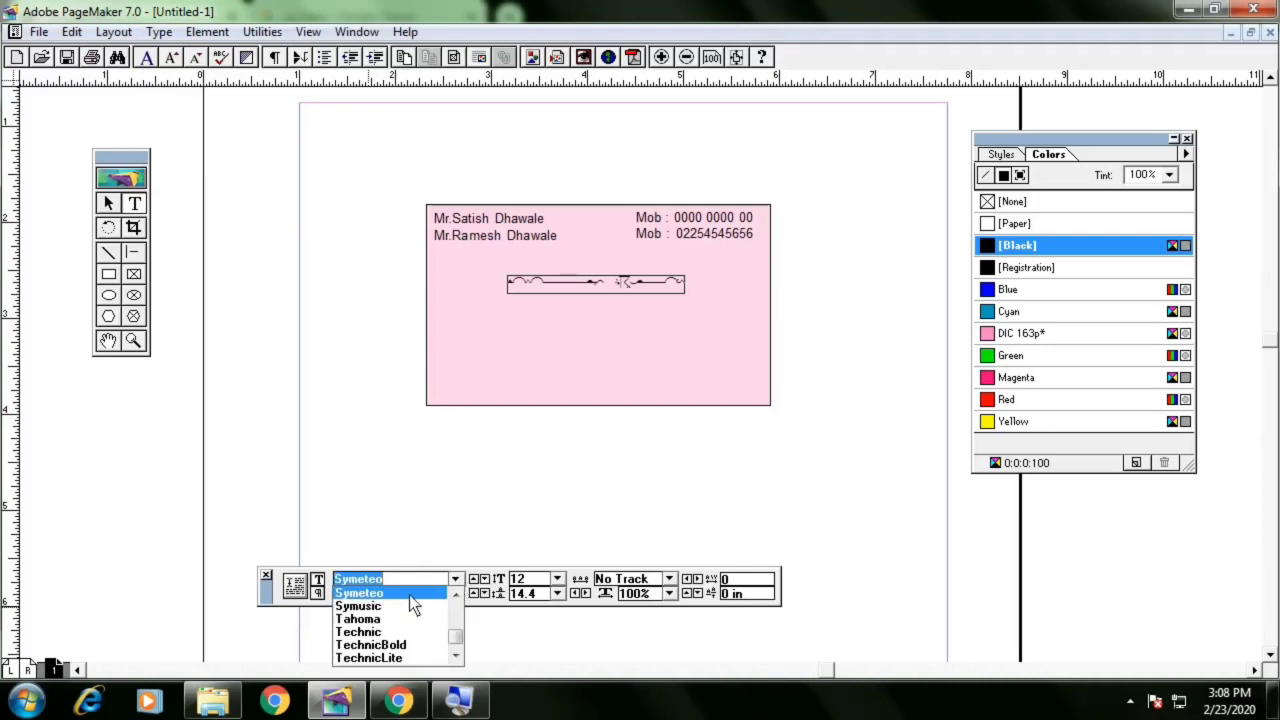
left_click(389, 624)
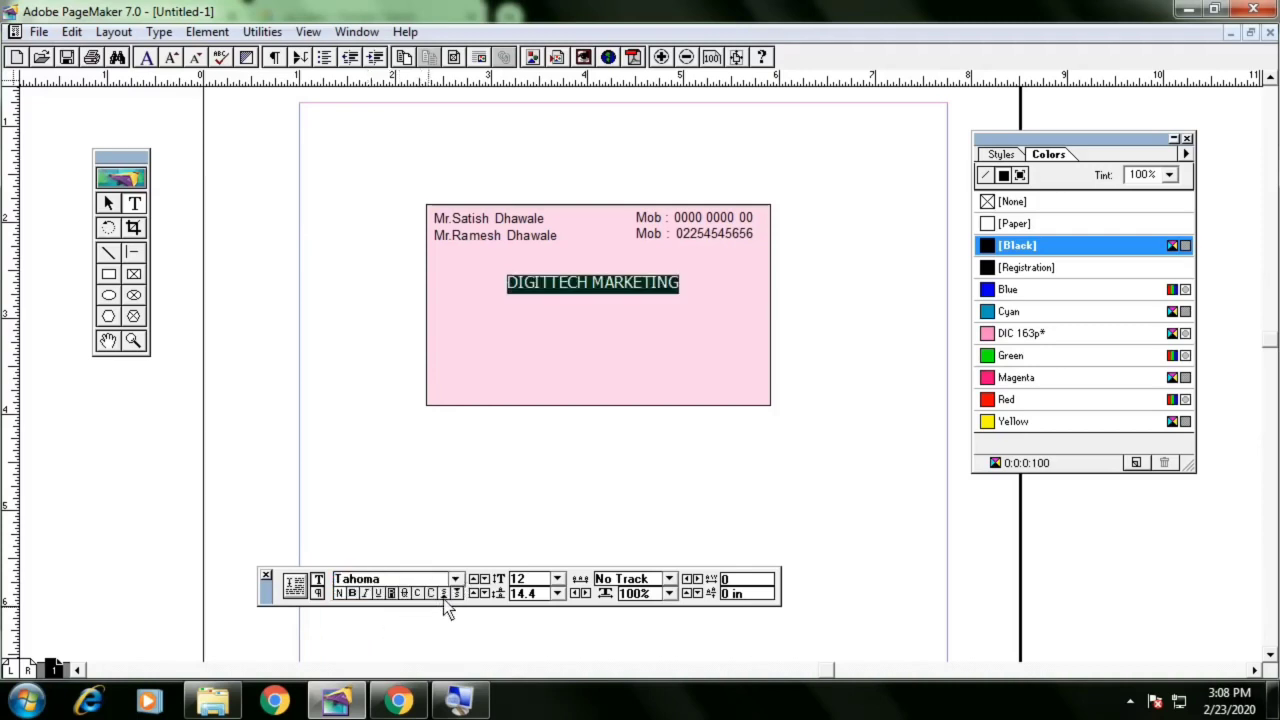
left_click(352, 594)
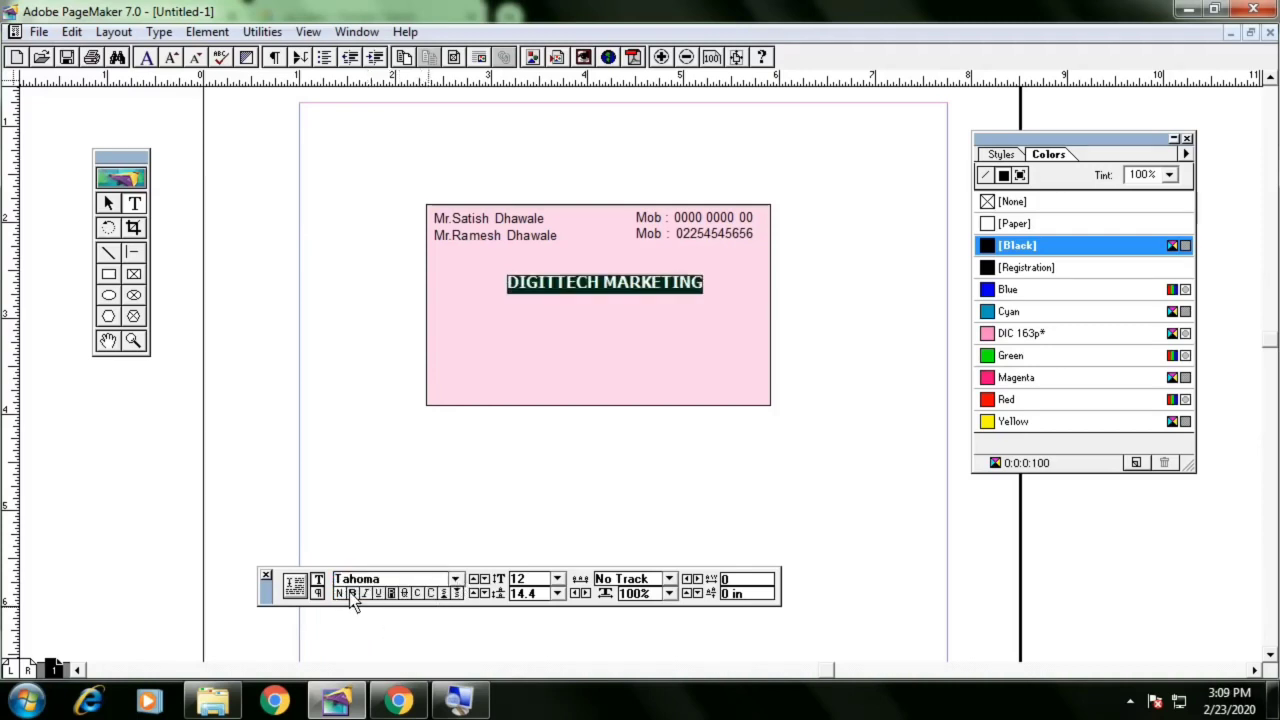
left_click(678, 288)
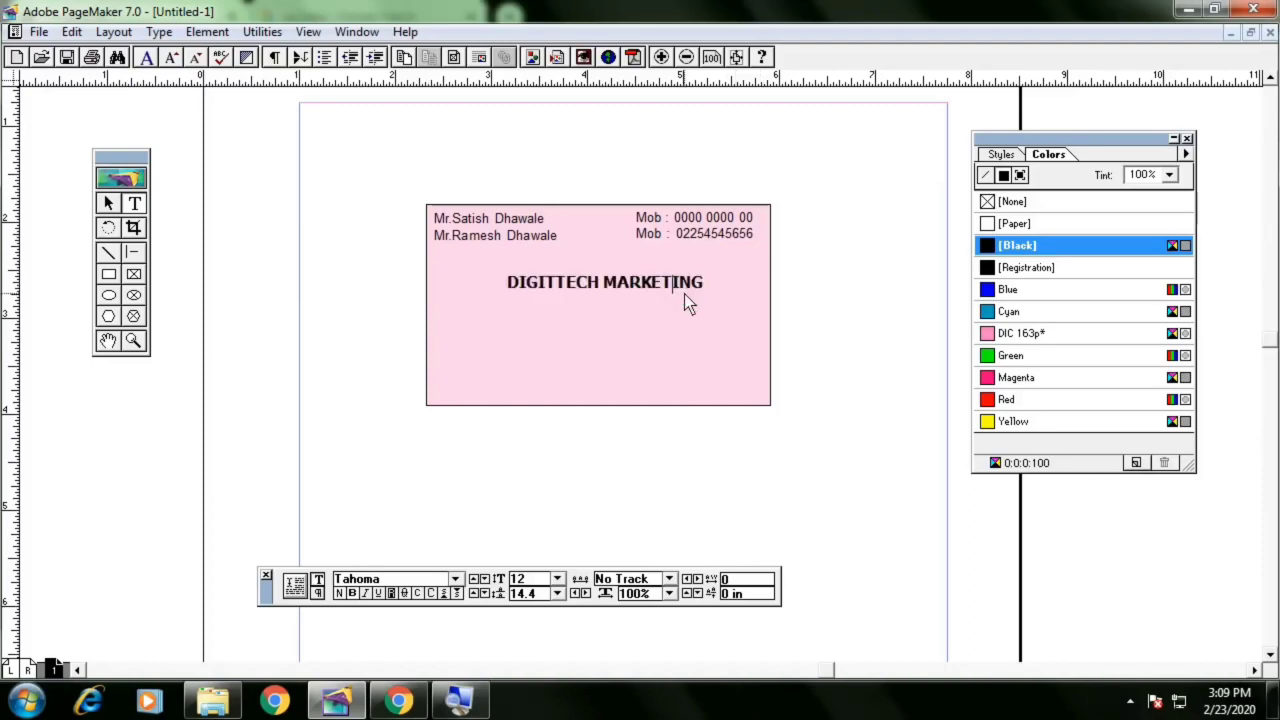
key("ctrl+a")
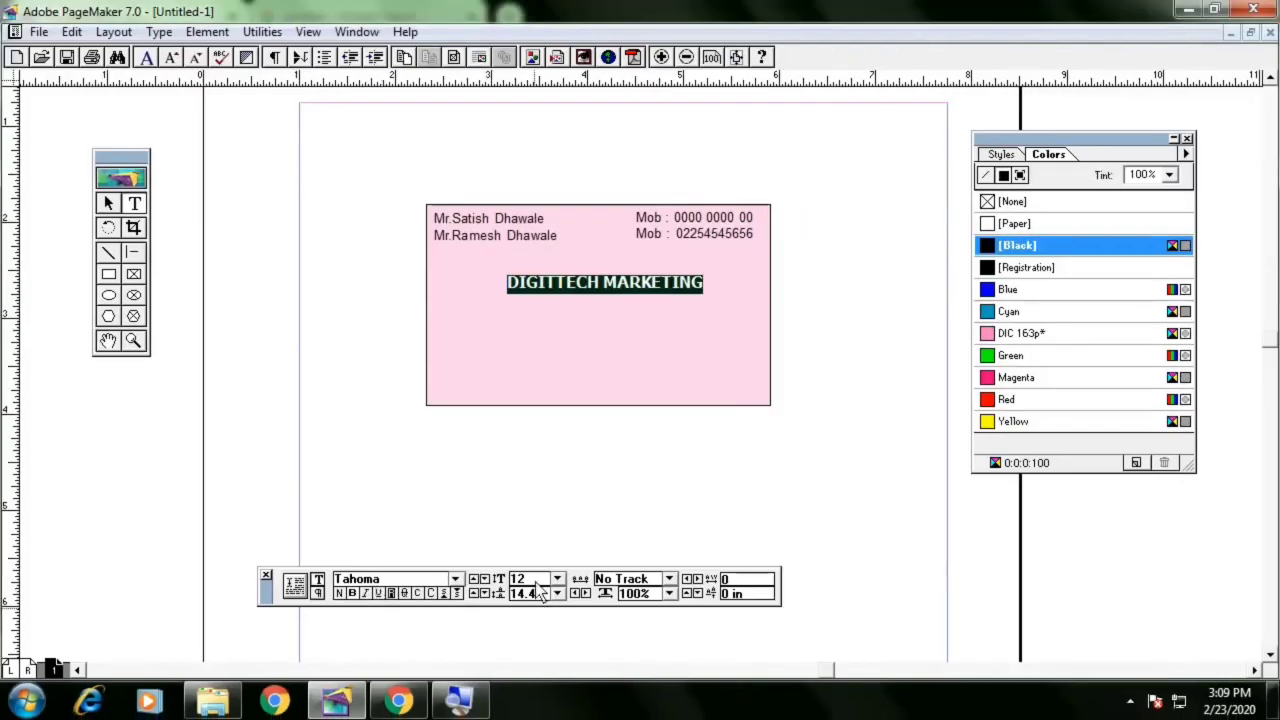
Set the company name's font size to 14
left_click(535, 580)
type("14")
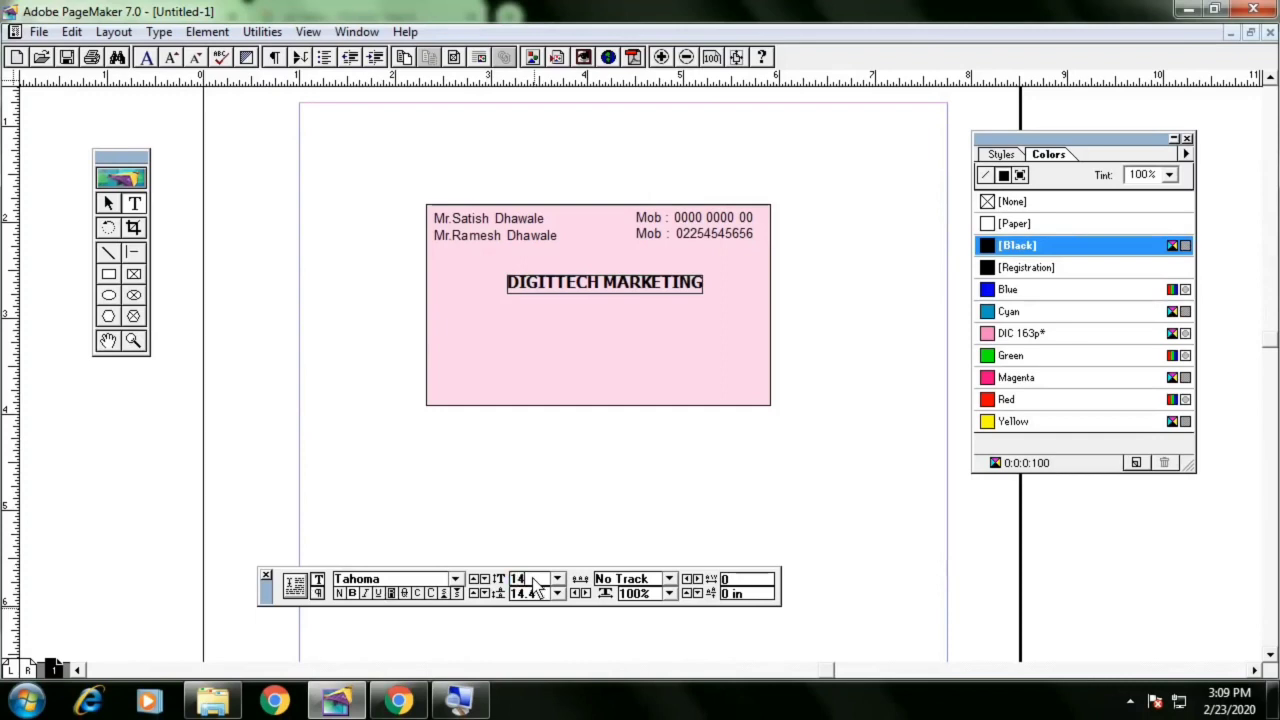
key("Return")
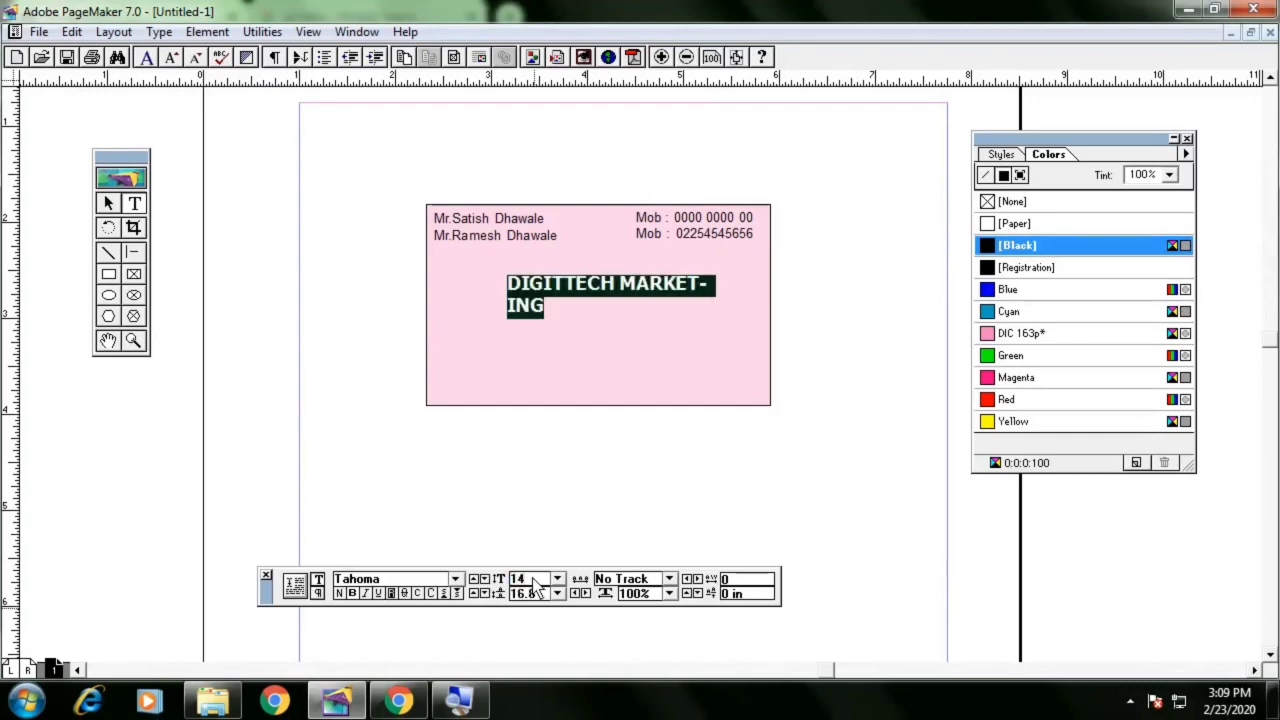
Widen the company name's text block so DIGITTECH MARKETING fits on one line
double_click(108, 203)
left_click(792, 250)
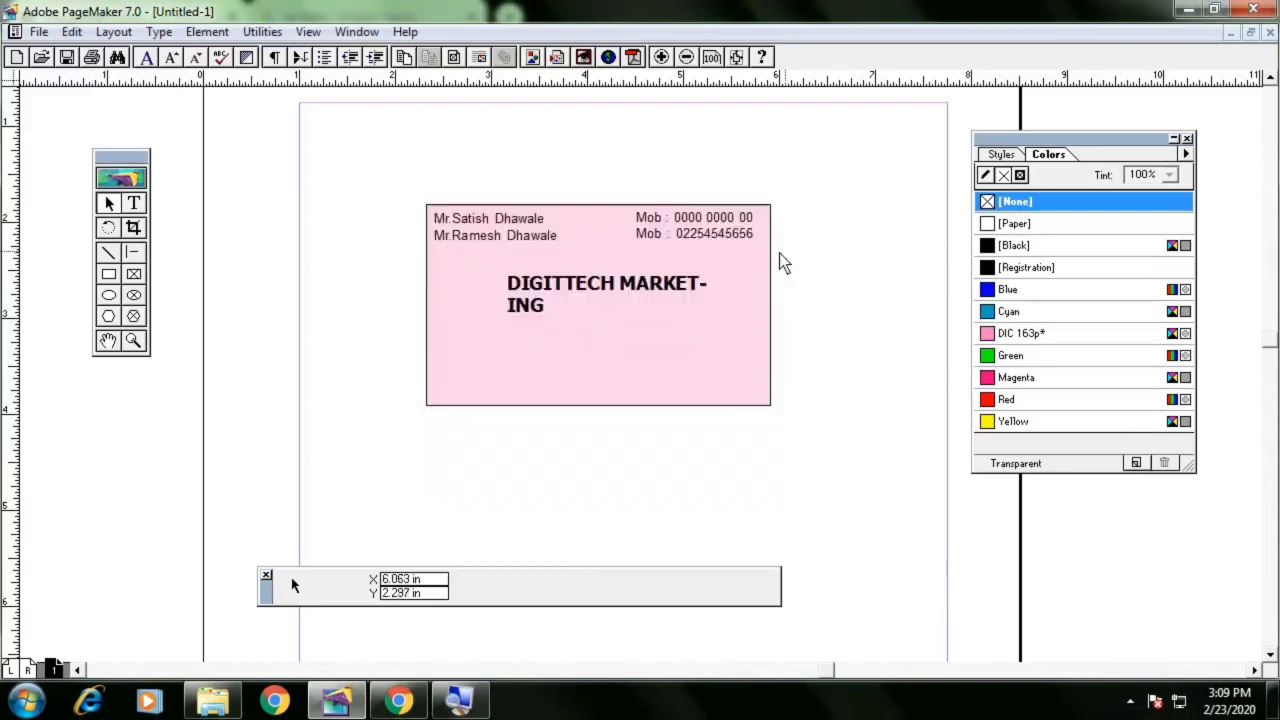
left_click(640, 292)
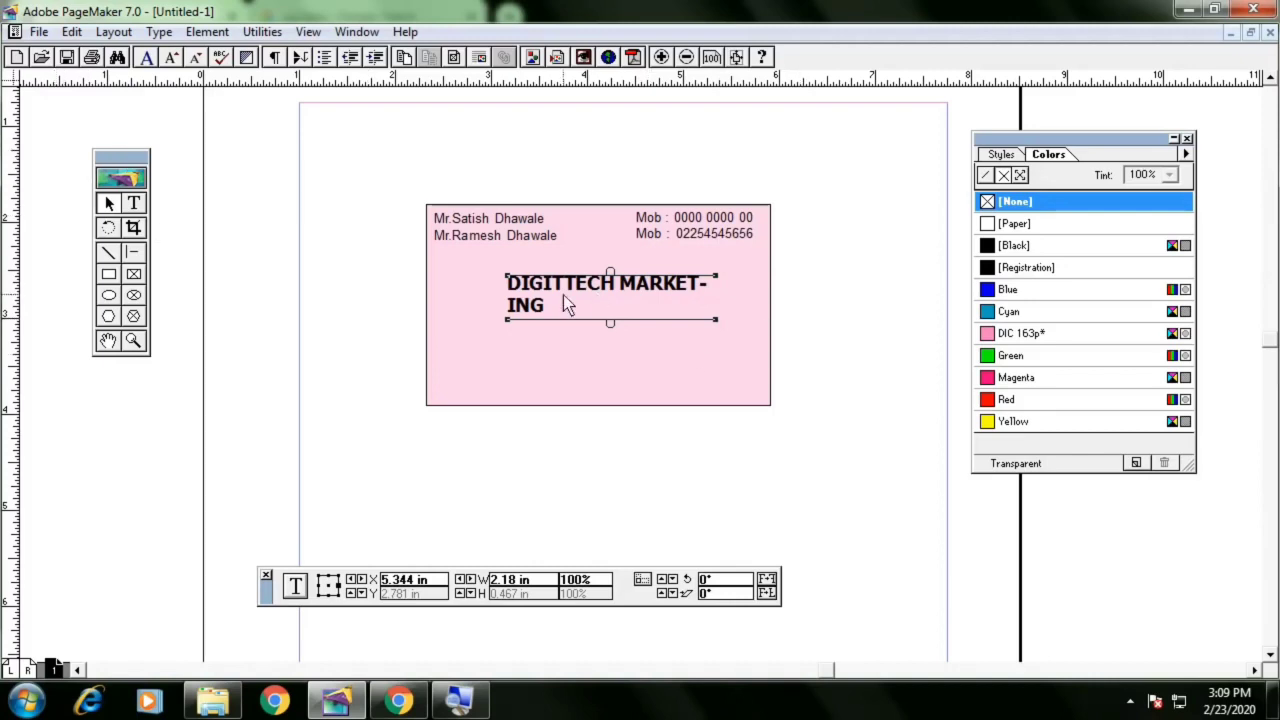
left_click_drag(717, 320, 789, 323)
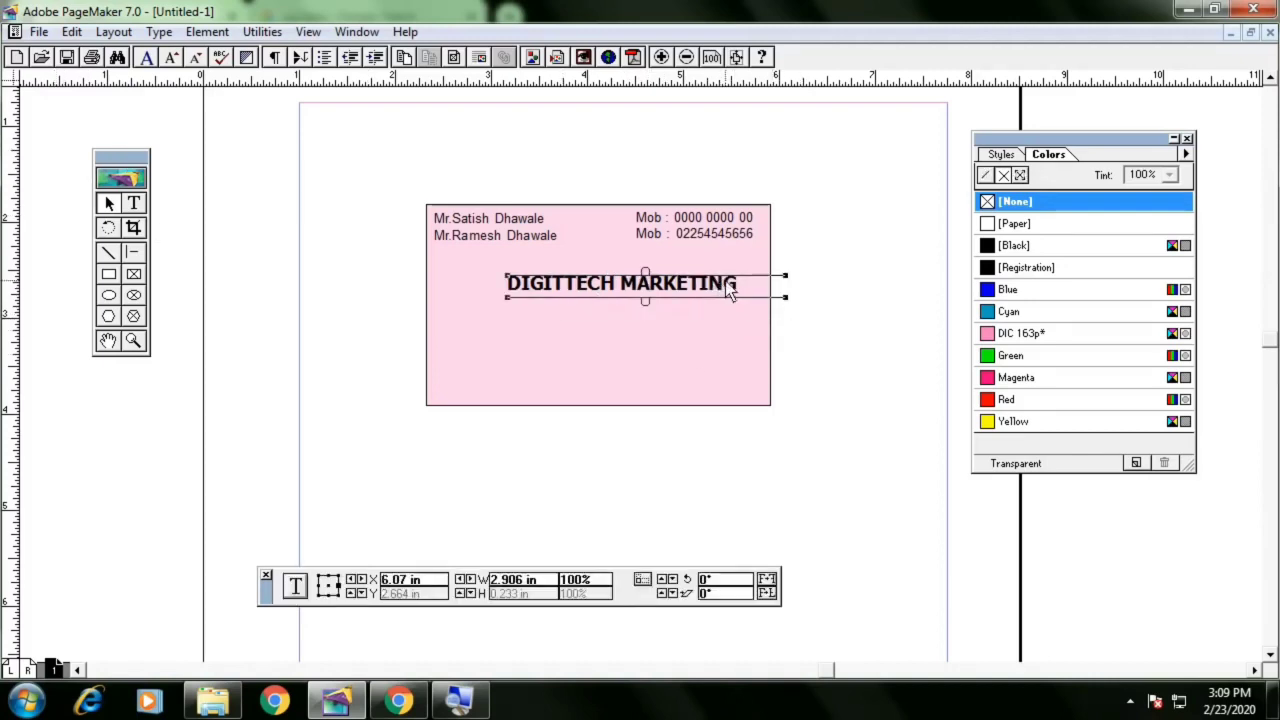
Move the company name down and right so it sits centred in the middle of the card
left_click_drag(714, 287, 697, 281)
key("Down")
key("Down")
key("Down")
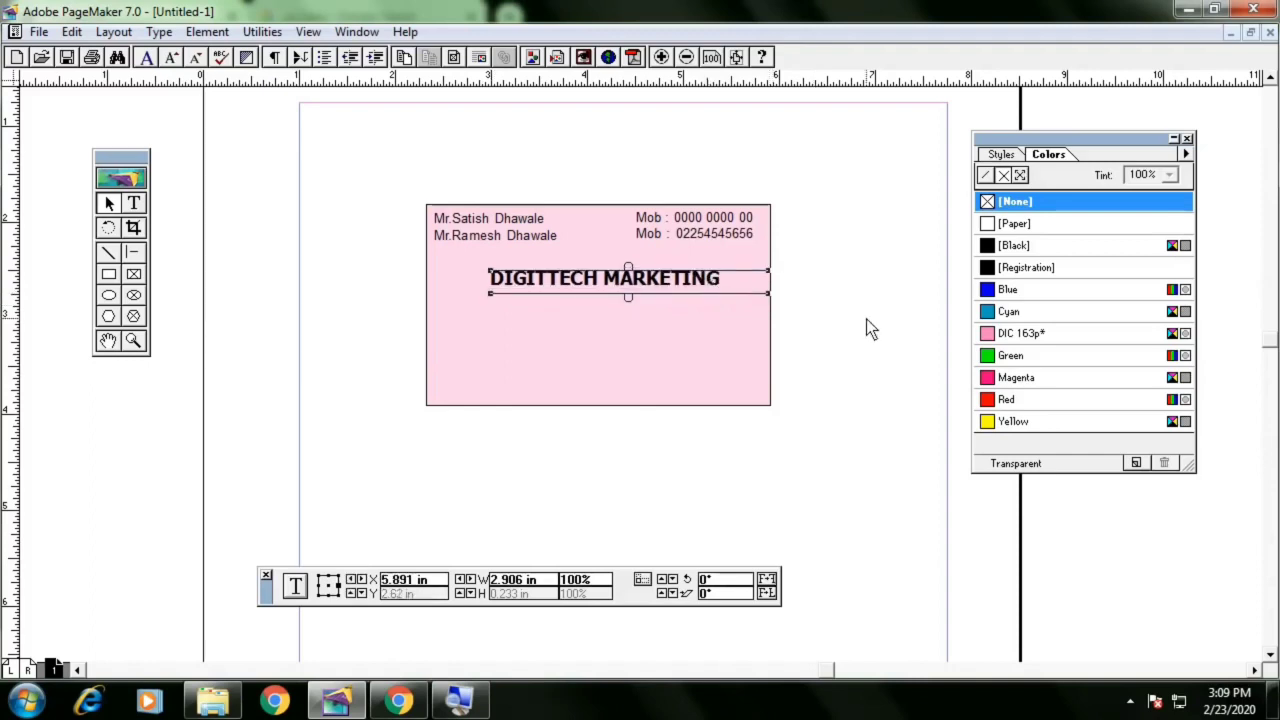
key("Right")
key("Right")
key("Right")
left_click(869, 316)
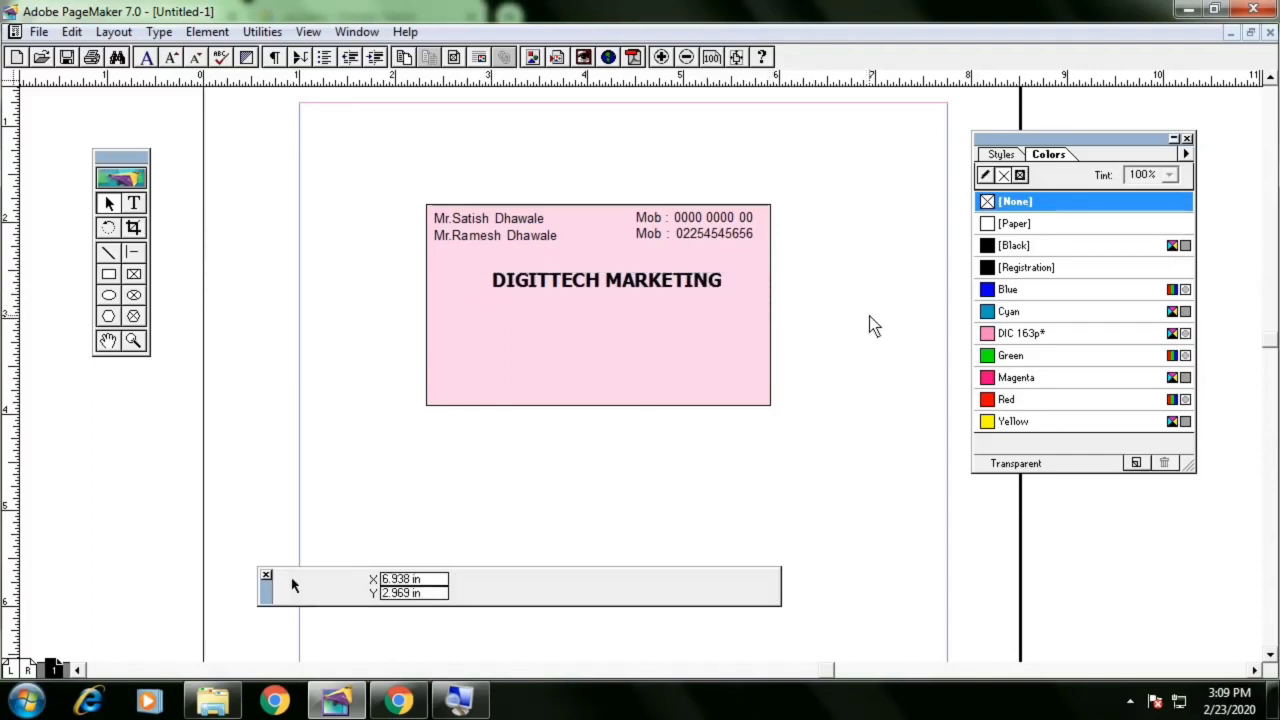
left_click_drag(686, 284, 686, 305)
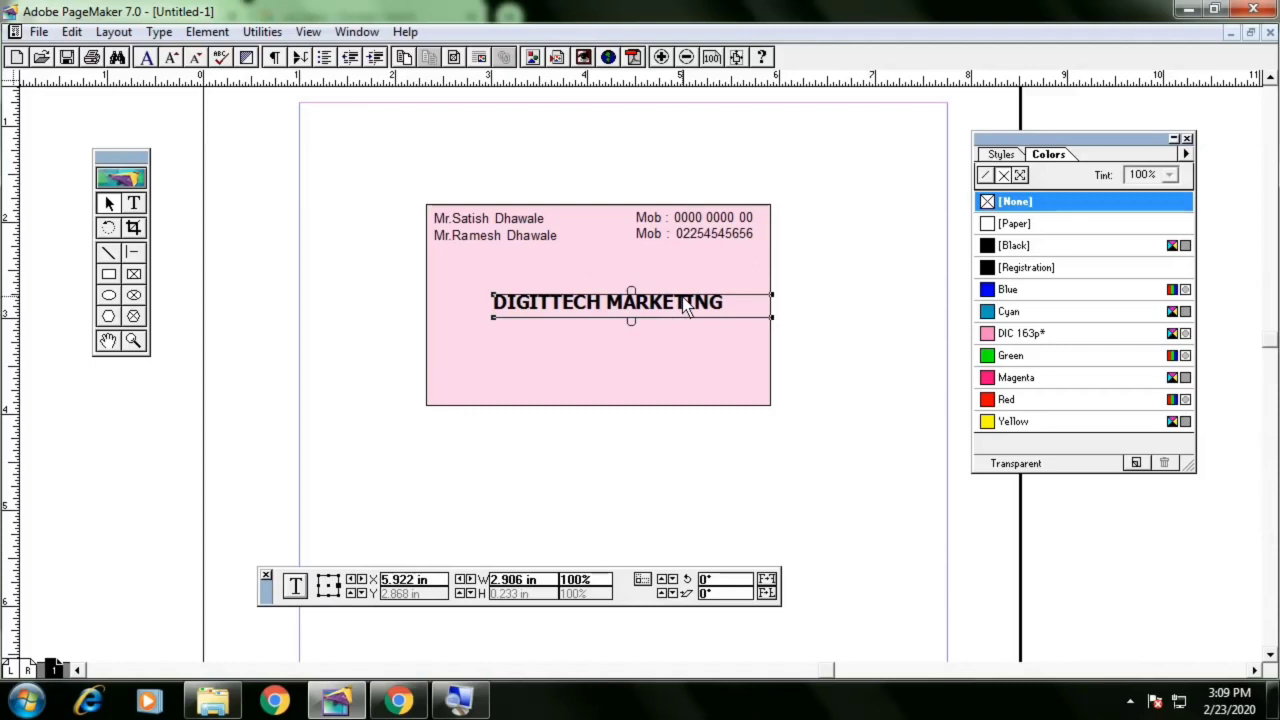
left_click(811, 299)
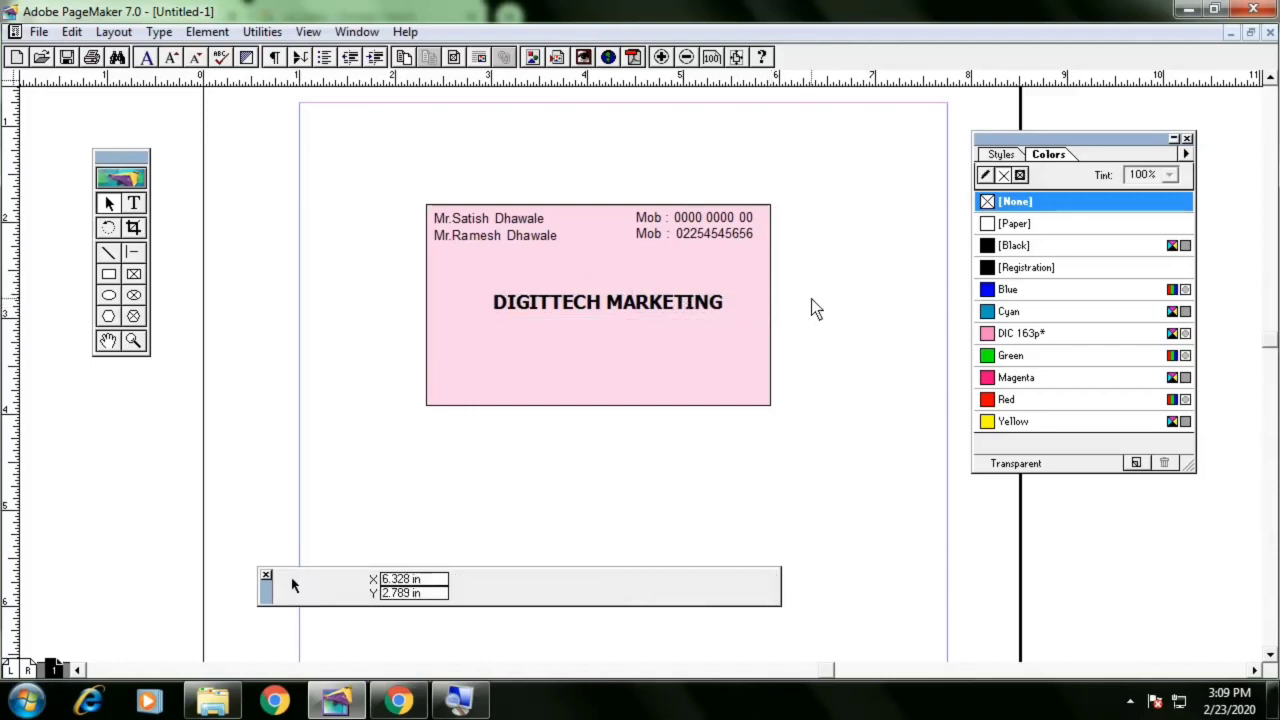
left_click(686, 307)
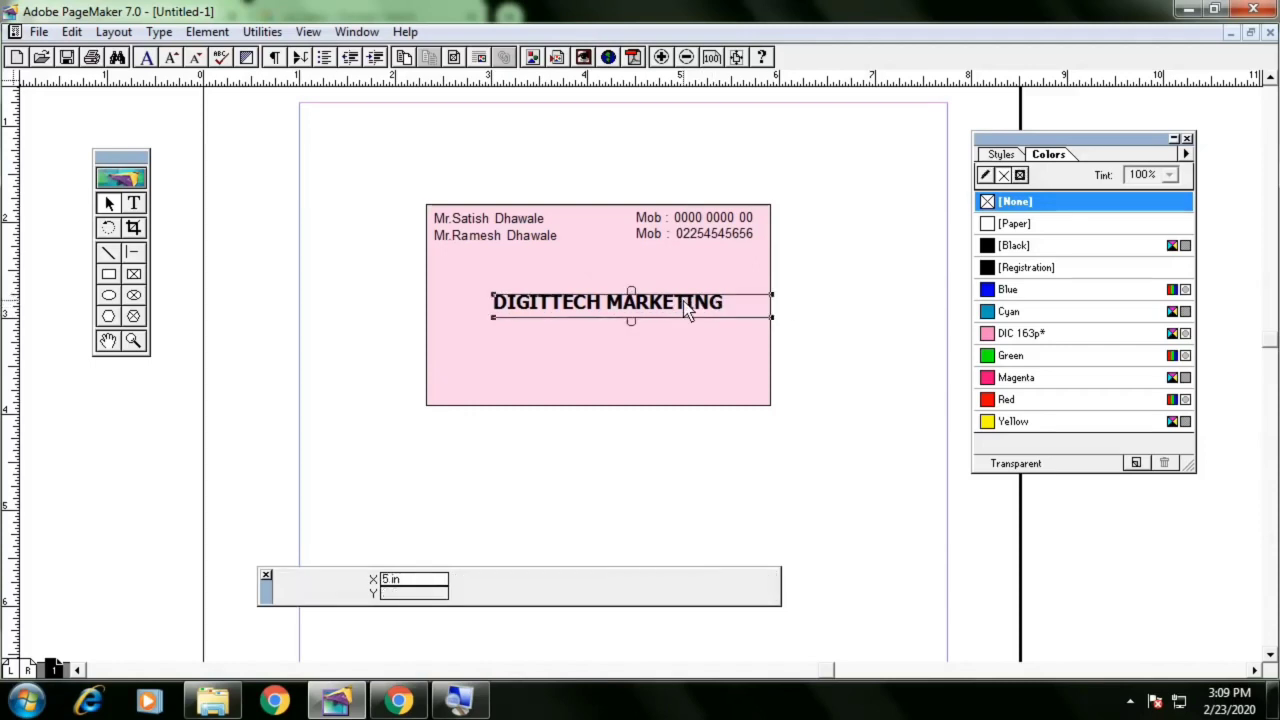
left_click(292, 182)
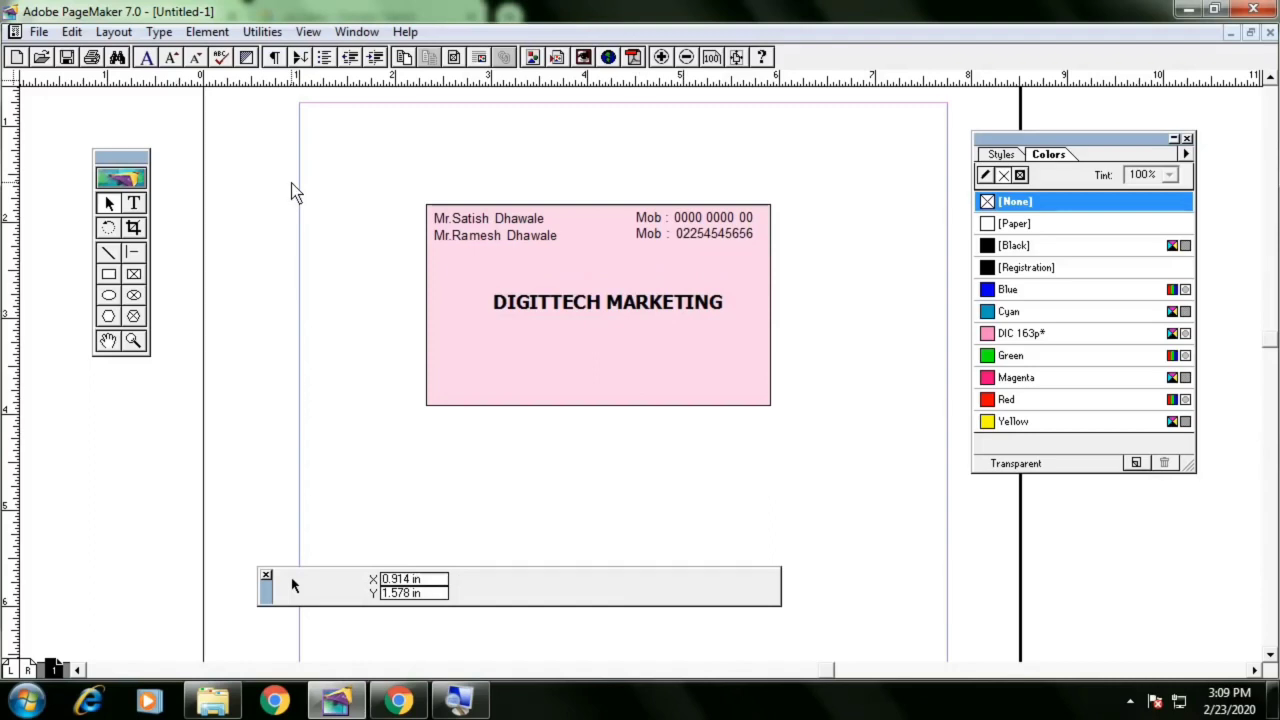
Place the image PRICE VALUE SHORT LOGO on the card above the company name
key("ctrl+d")
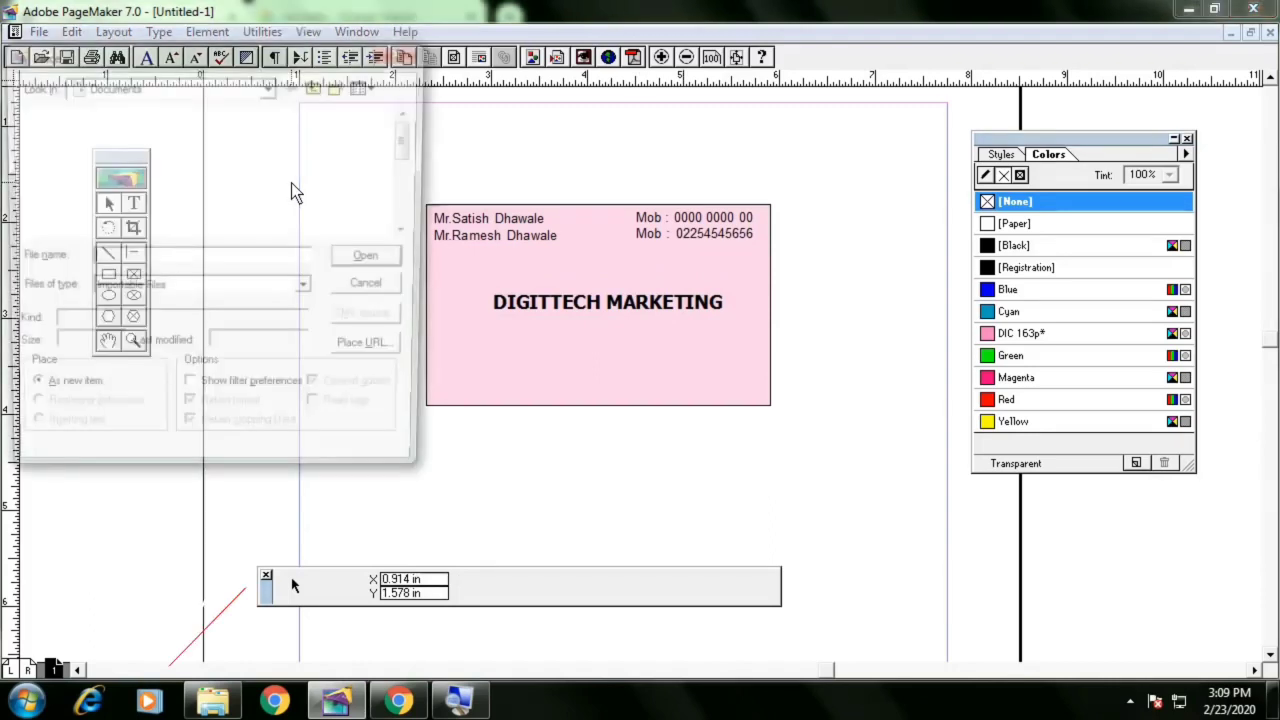
scroll(375, 177, "down", 5)
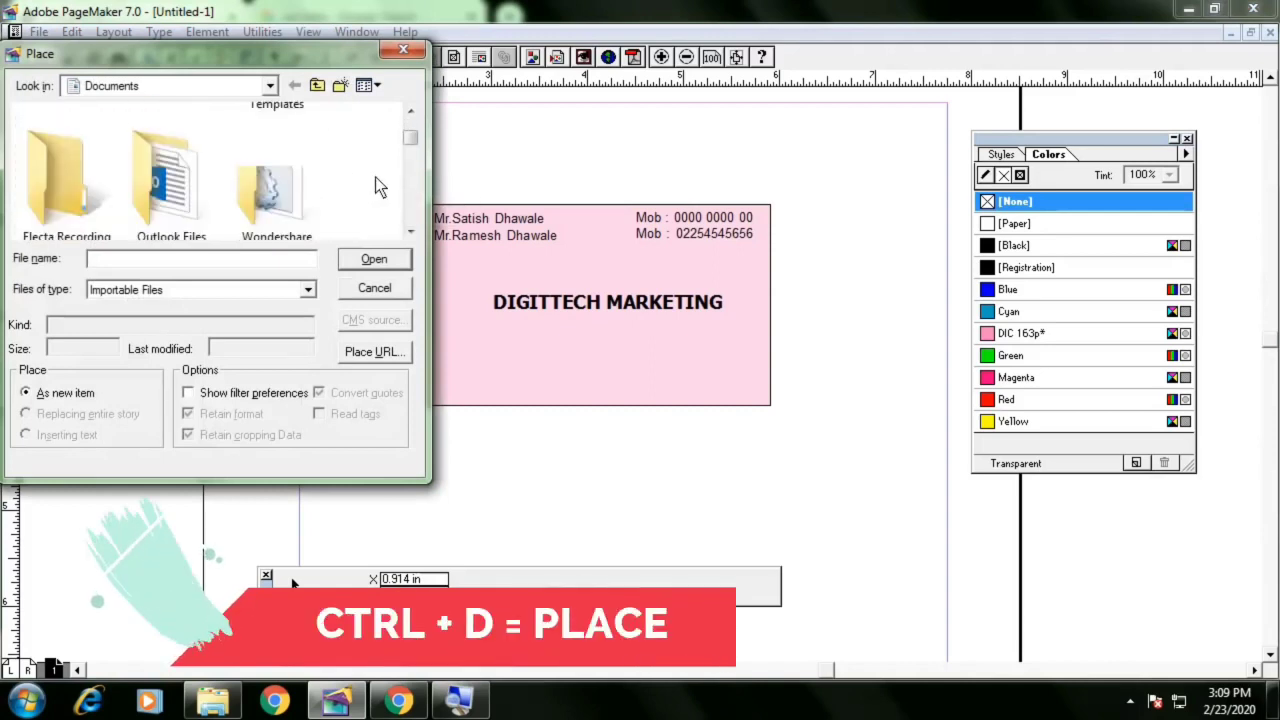
left_click_drag(272, 64, 376, 99)
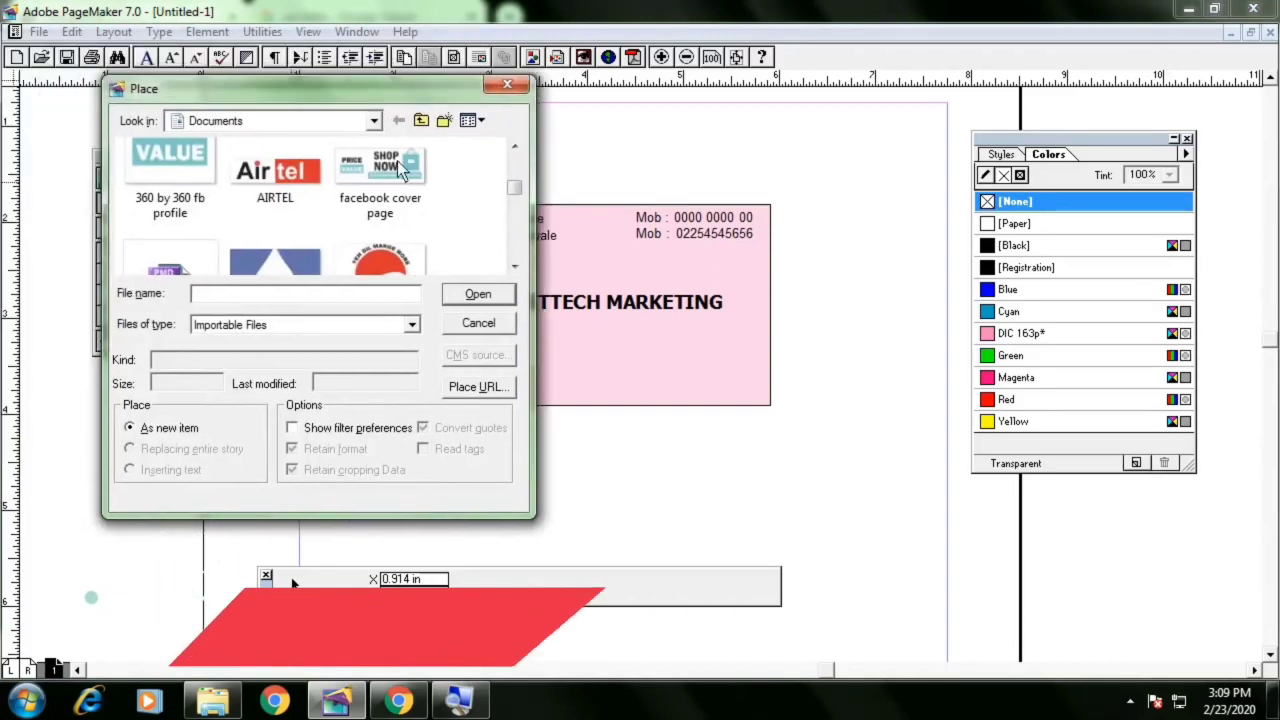
scroll(421, 220, "up", 2)
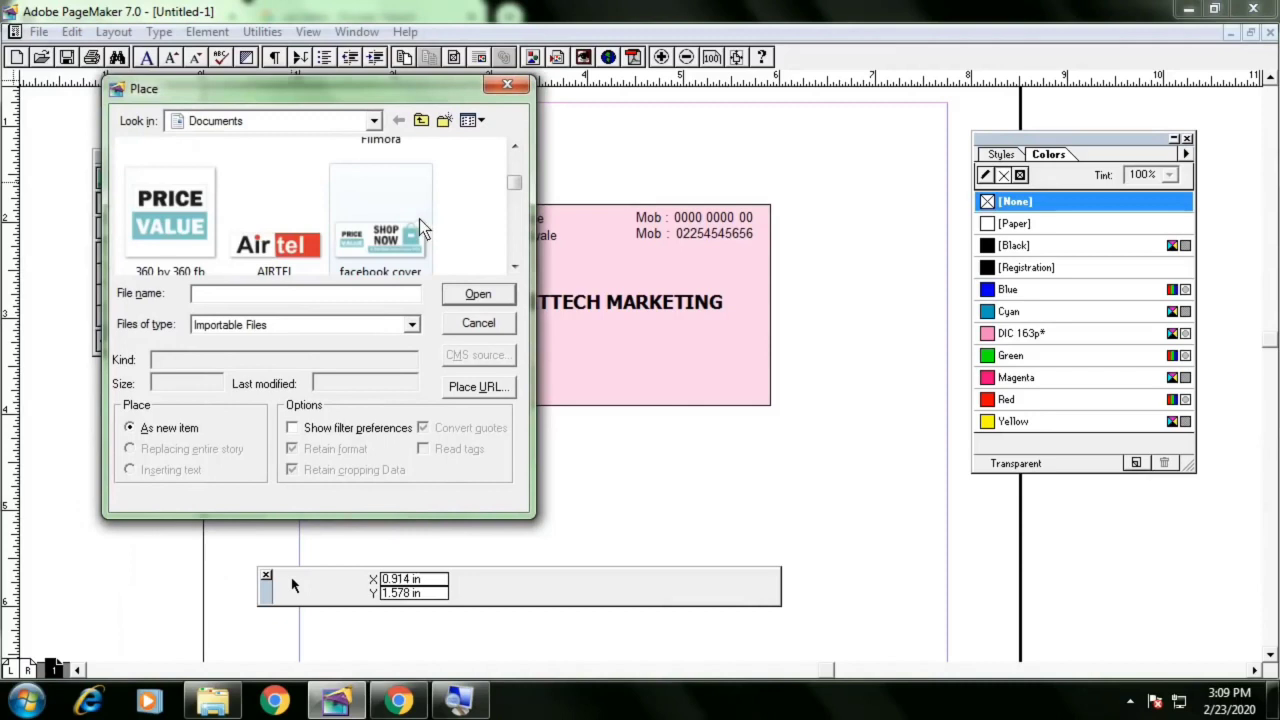
scroll(417, 218, "down", 4)
scroll(417, 218, "down", 8)
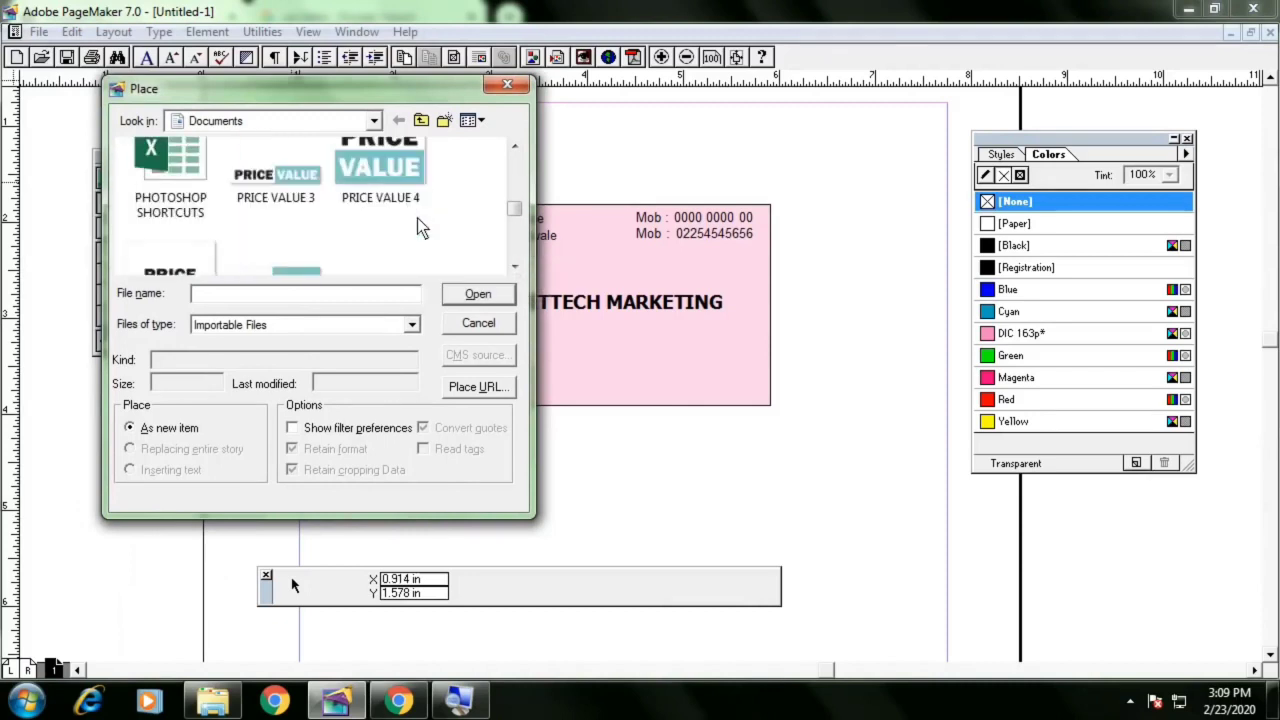
scroll(417, 218, "up", 3)
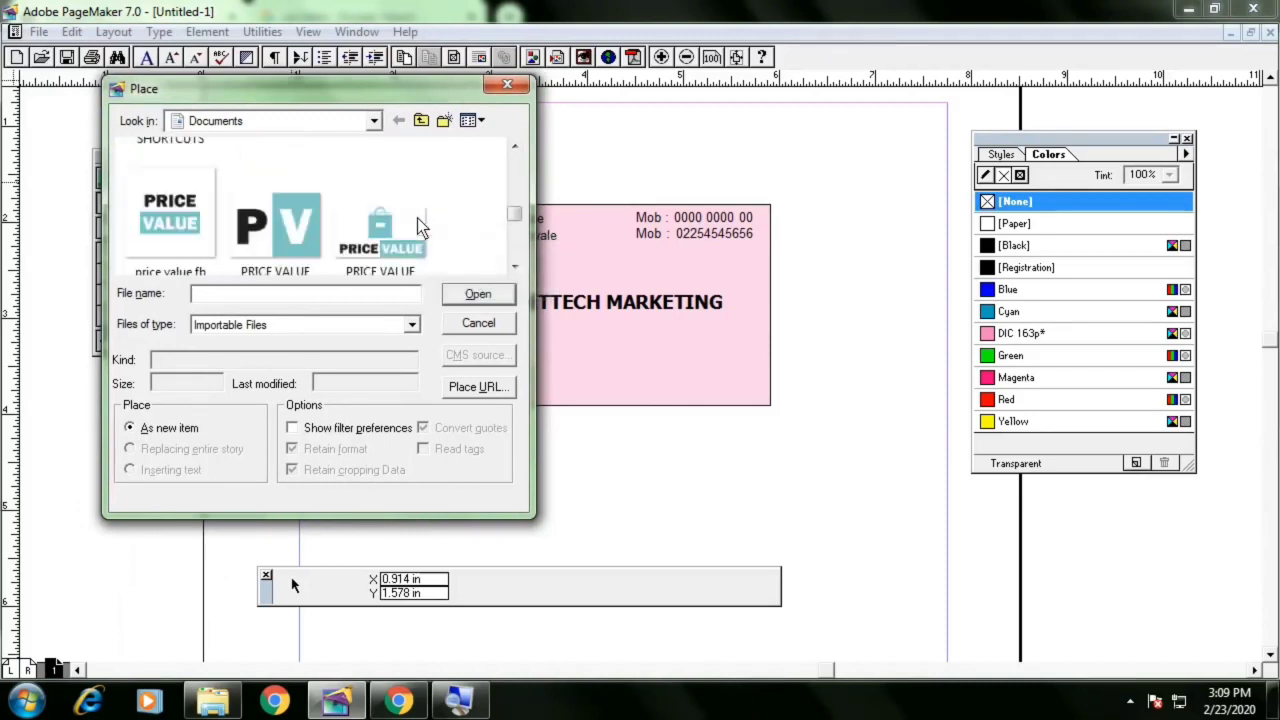
left_click(280, 258)
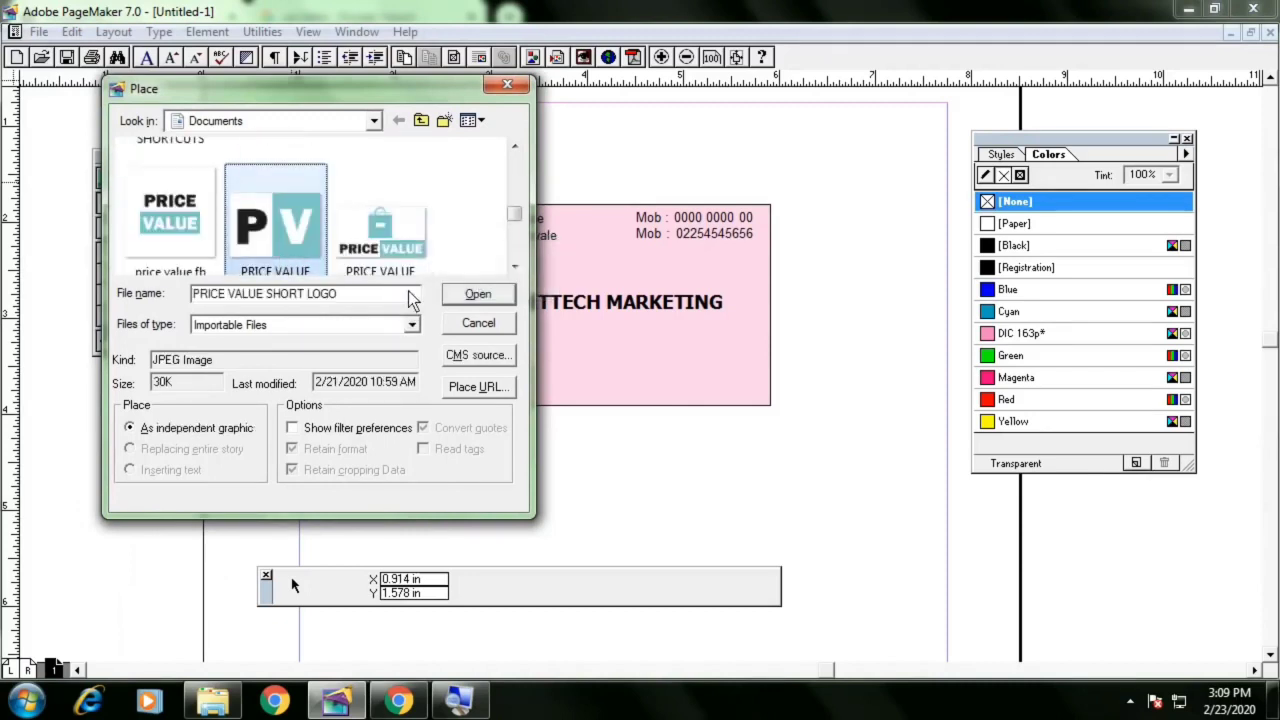
left_click(471, 291)
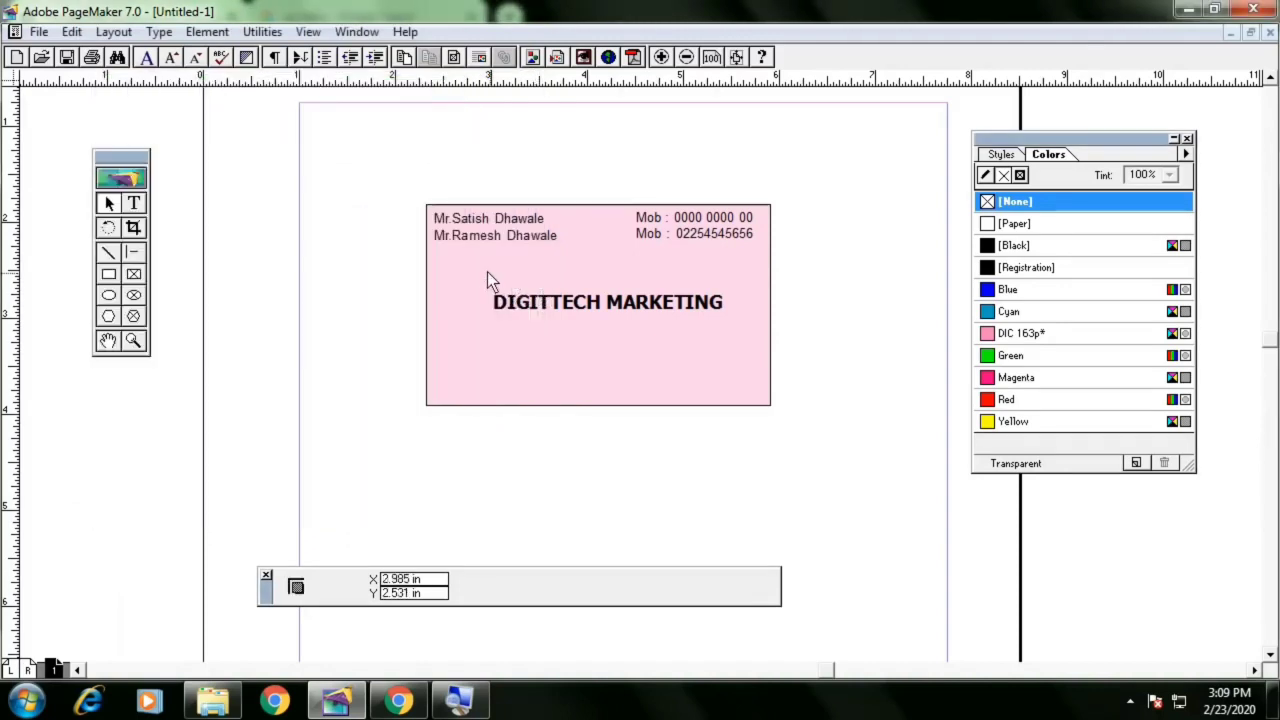
left_click_drag(446, 258, 685, 353)
Replace the company name text with 'PRICE VALUE'
left_click(699, 311)
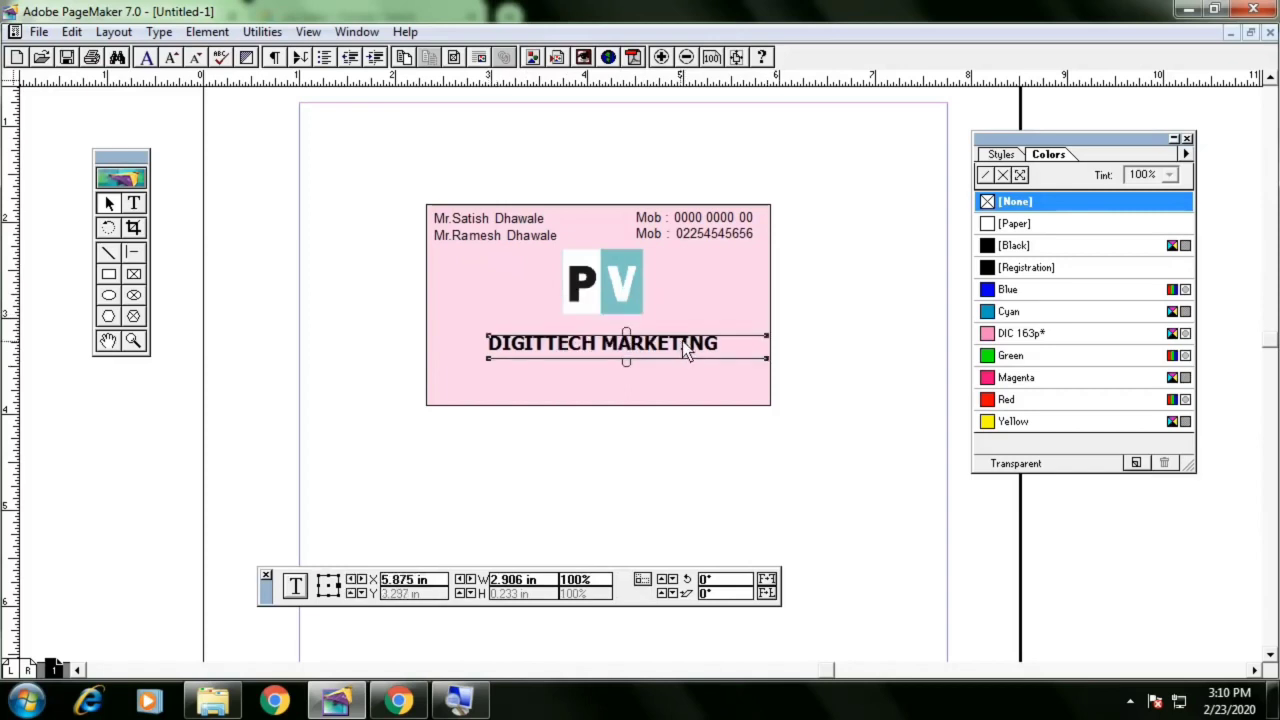
left_click(134, 203)
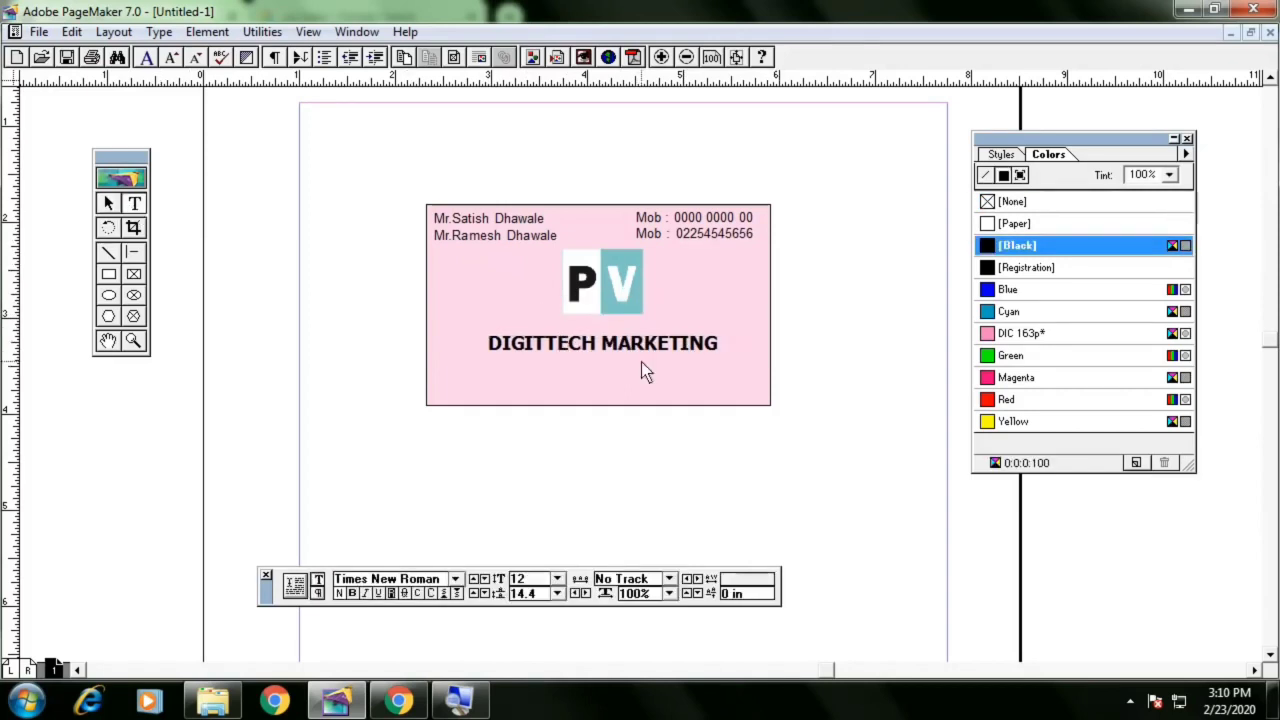
left_click(644, 345)
key("ctrl+a")
key("BackSpace")
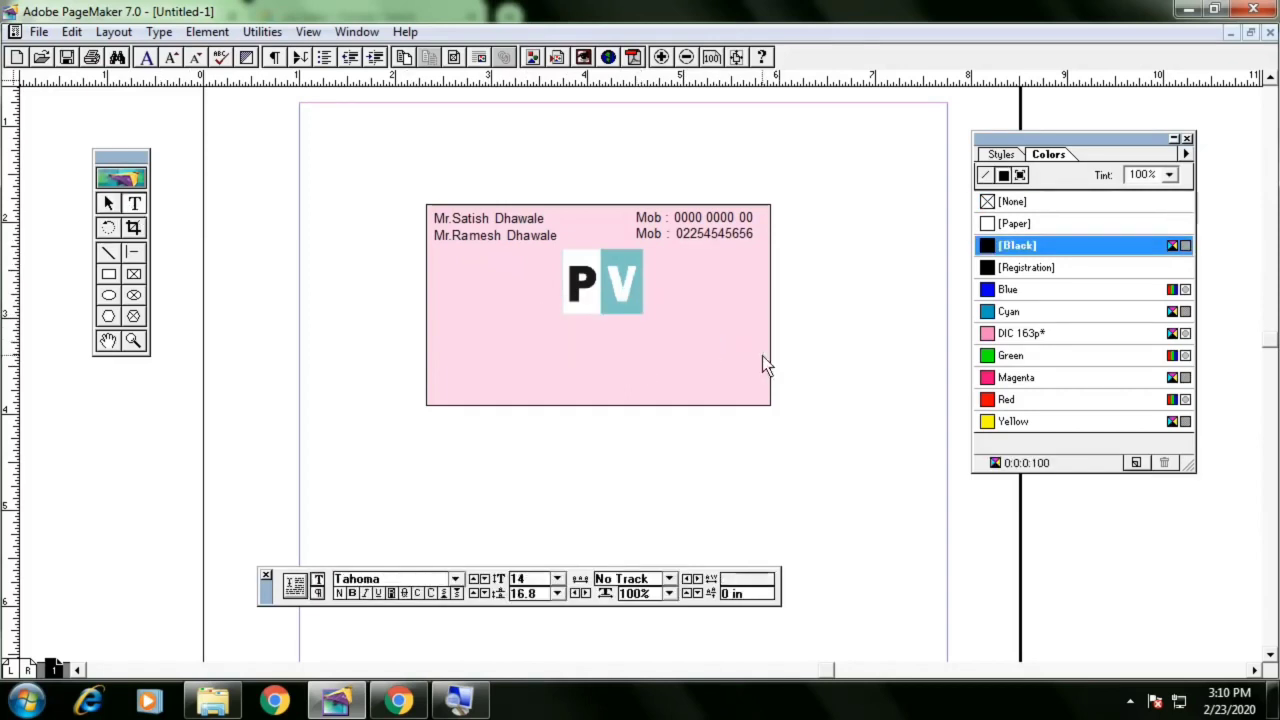
type("PRICE V")
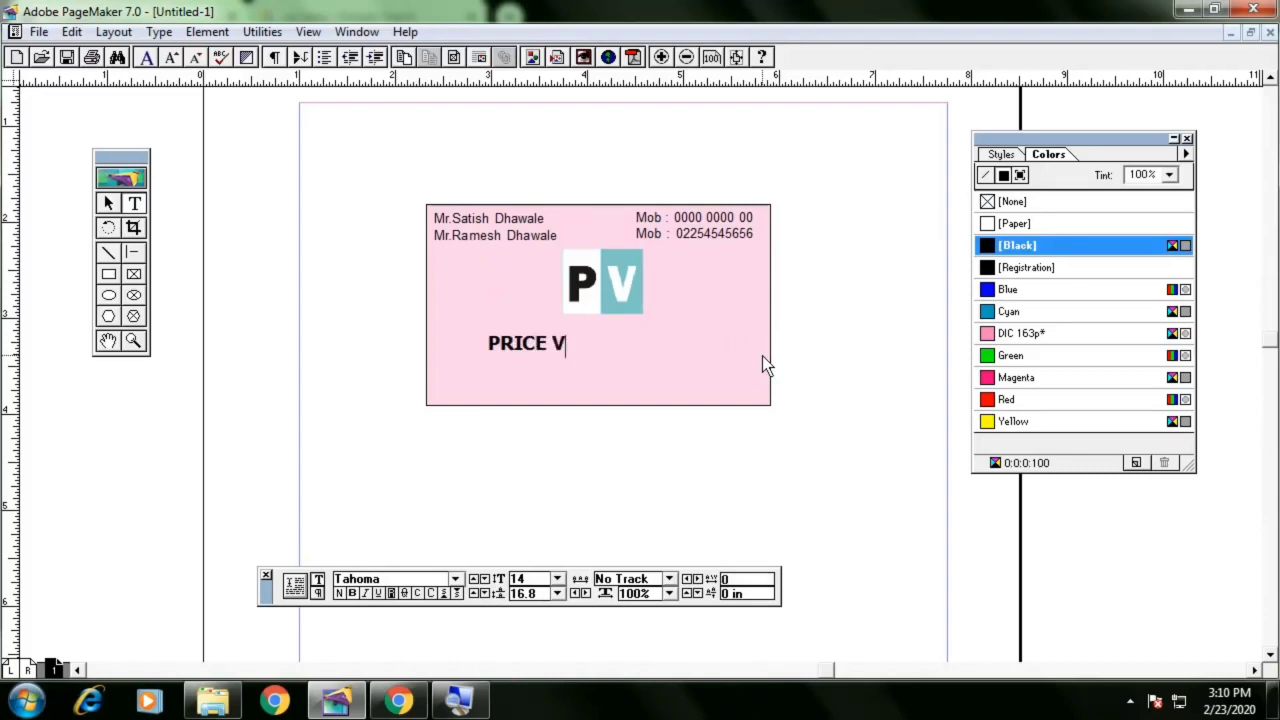
type("ALUE")
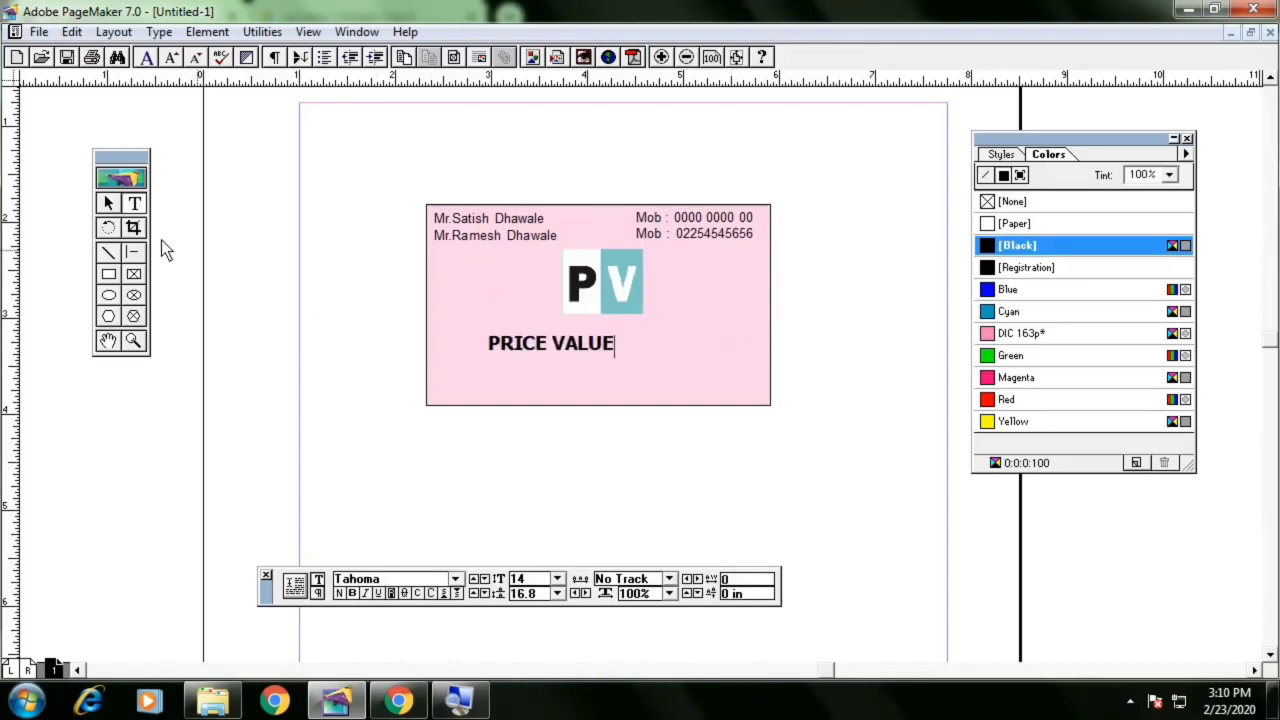
Move the PRICE VALUE text block up to sit just below the logo
left_click(106, 202)
left_click(585, 337)
left_click(593, 343)
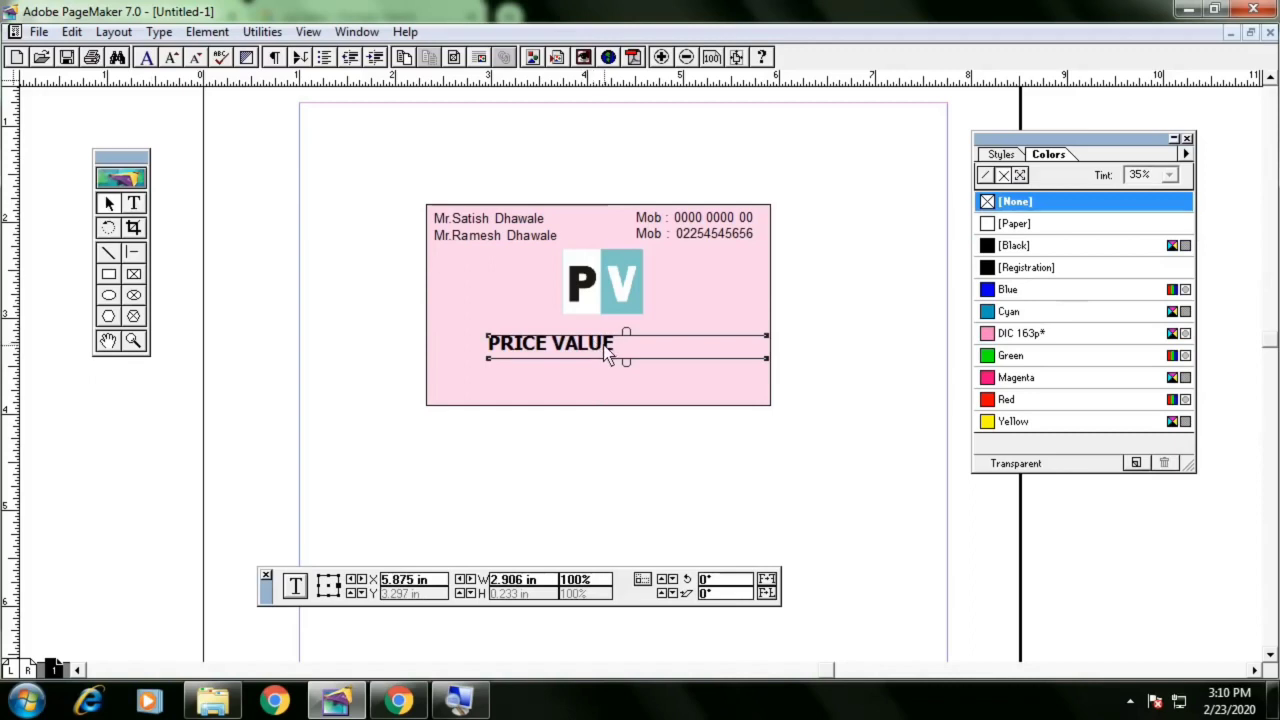
left_click_drag(604, 345, 677, 344)
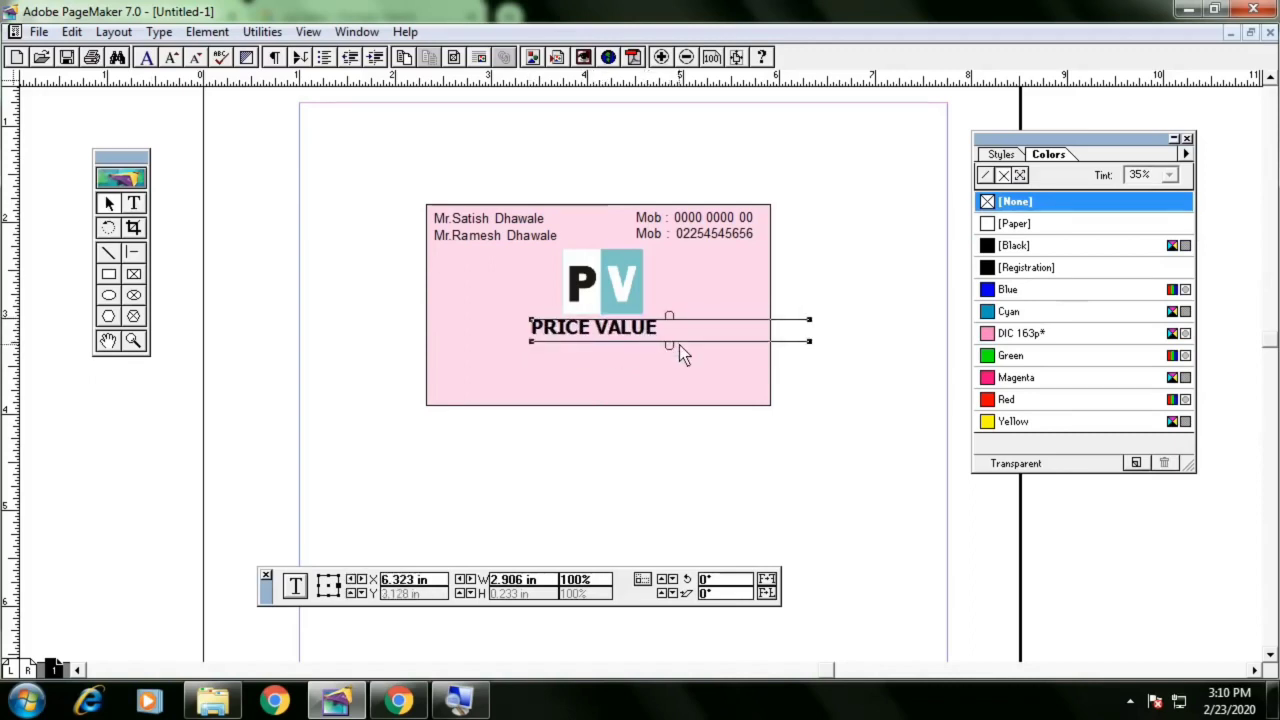
key("Right")
key("Right")
key("Right")
key("Right")
key("Right")
key("Left")
key("Down")
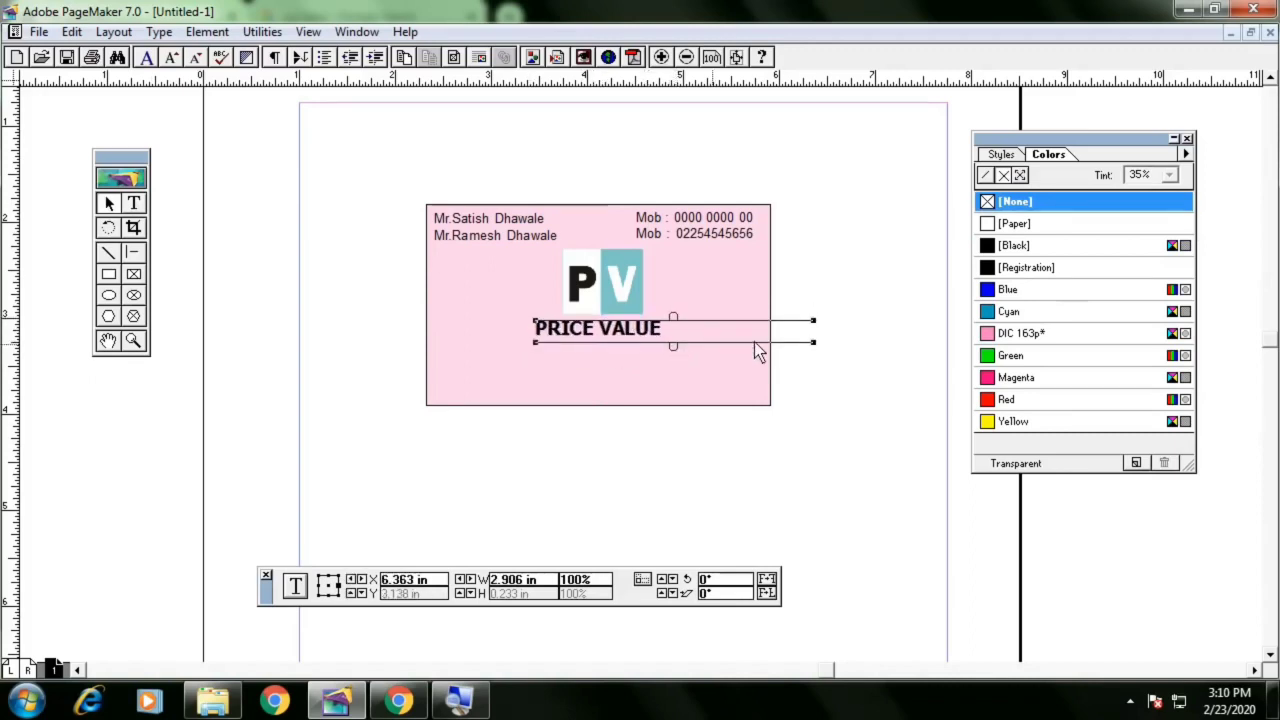
Narrow the PRICE VALUE text block to fit its text and nudge it right to centre it under the logo
left_click_drag(814, 344, 693, 344)
key("Right")
key("Right")
key("Right")
key("Right")
key("Right")
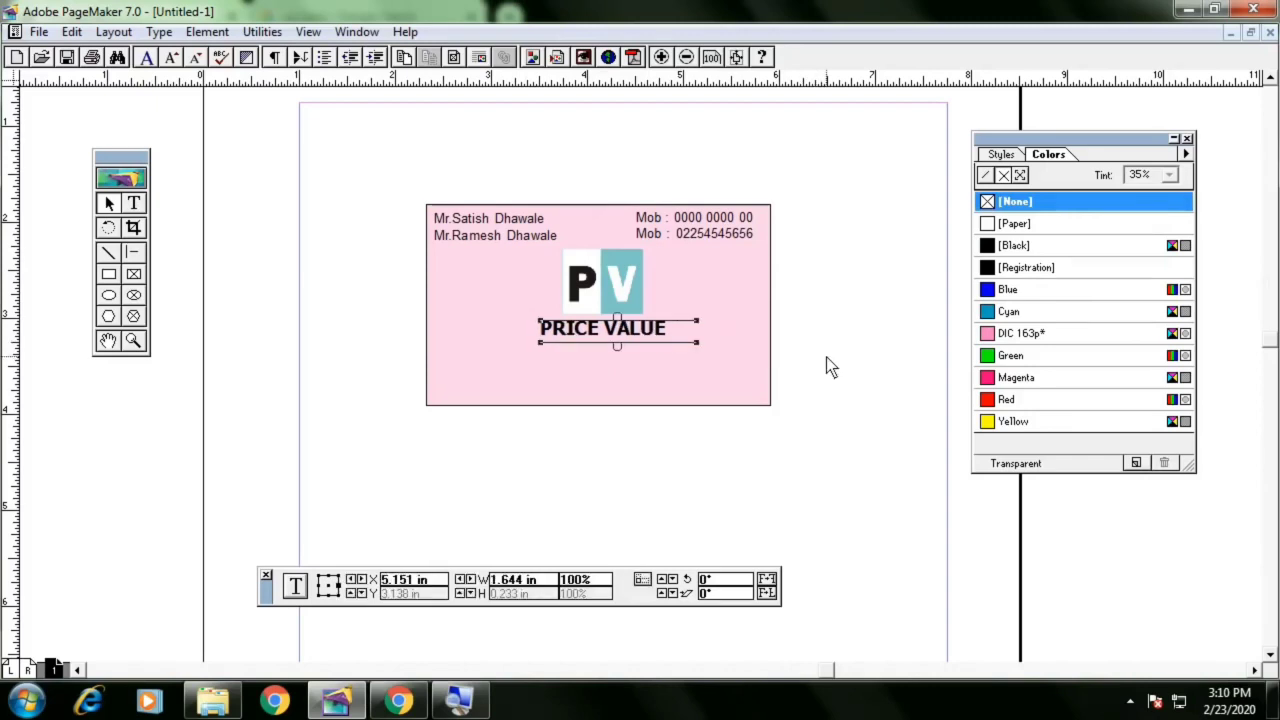
left_click(828, 356)
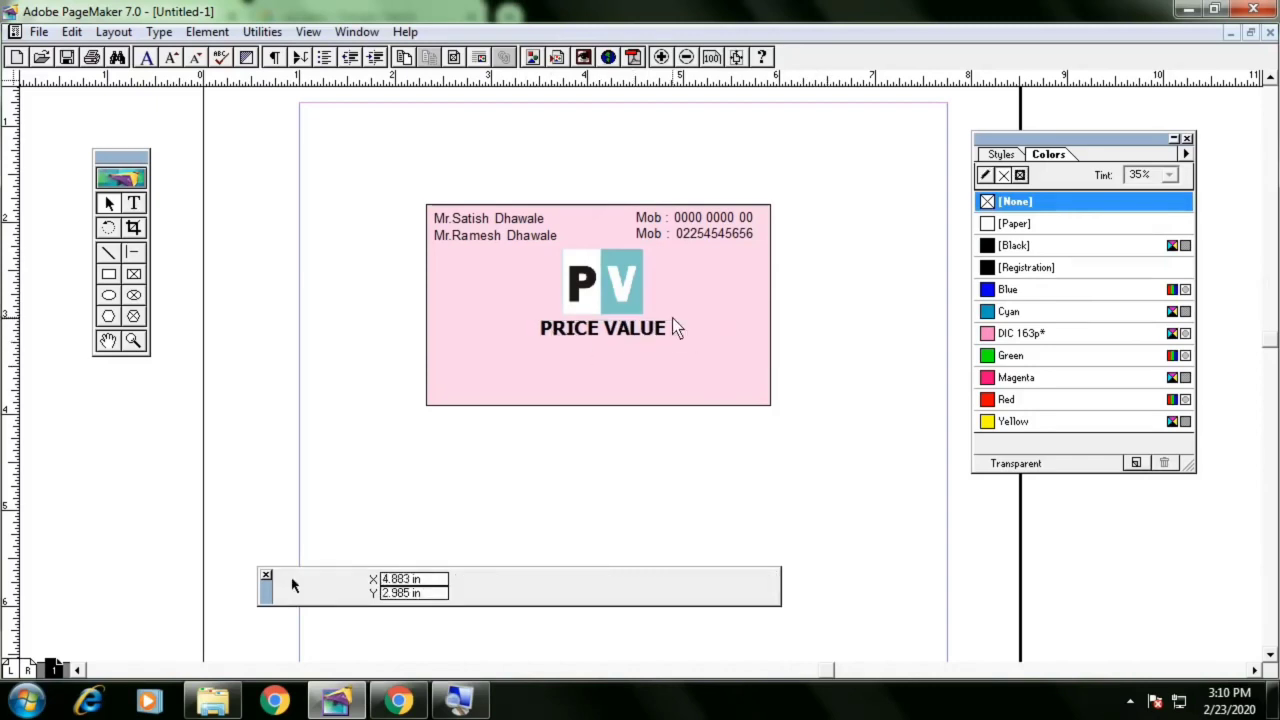
Shrink the logo and nudge the PRICE VALUE text slightly beneath it
left_click(636, 300)
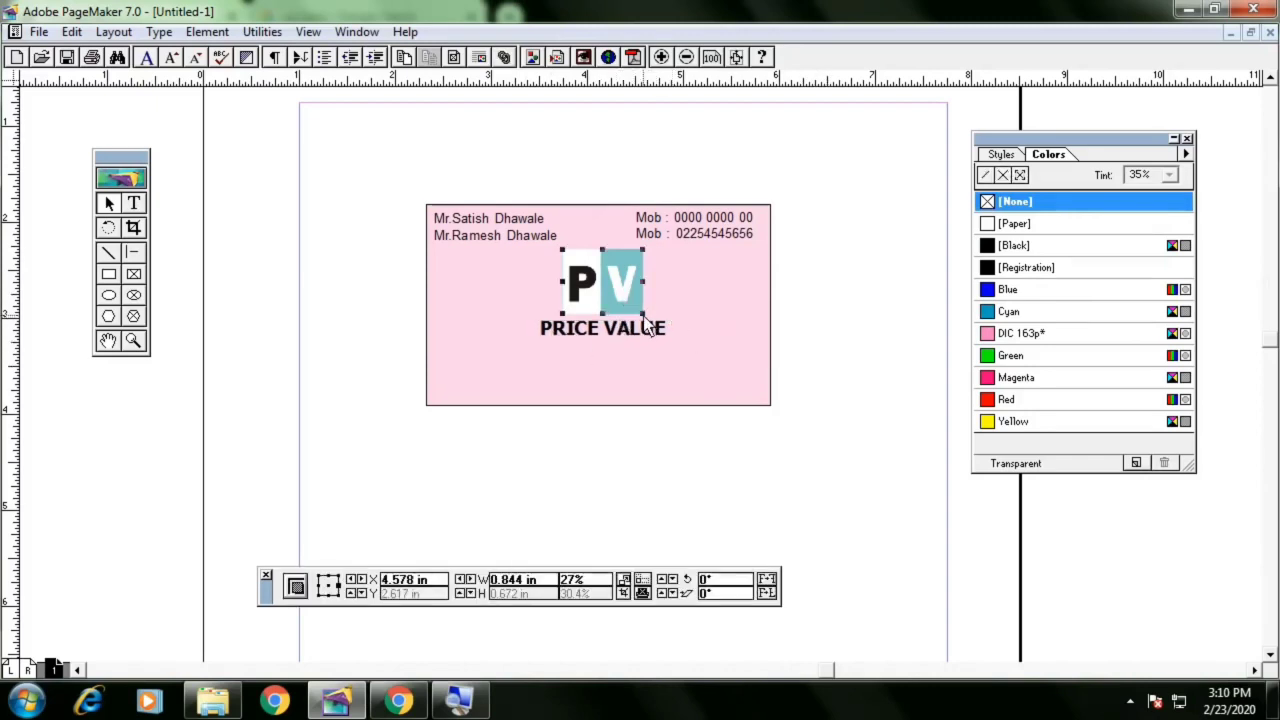
left_click_drag(643, 311, 617, 317)
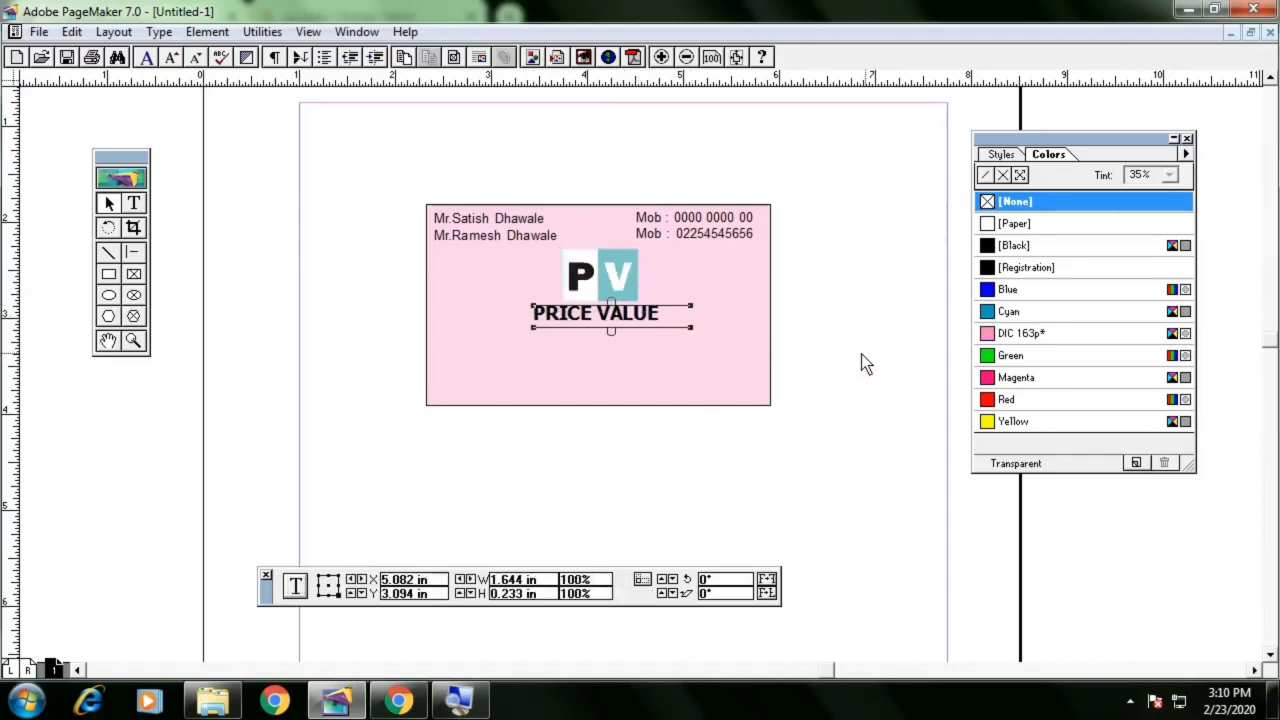
key("Down")
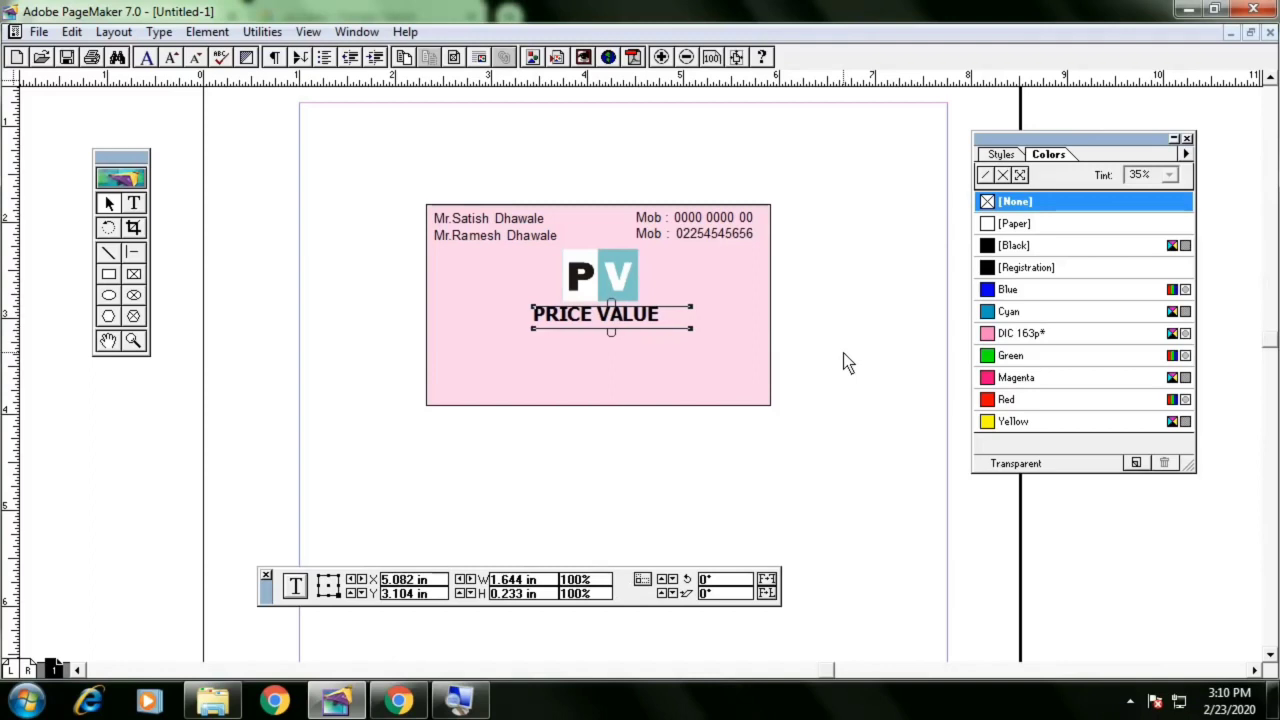
Move the logo to the card's left side and place PRICE VALUE beside it
left_click(843, 363)
left_click_drag(595, 284, 485, 283)
left_click_drag(589, 321, 610, 287)
Set the PRICE VALUE text size to 30 pt
left_click(136, 205)
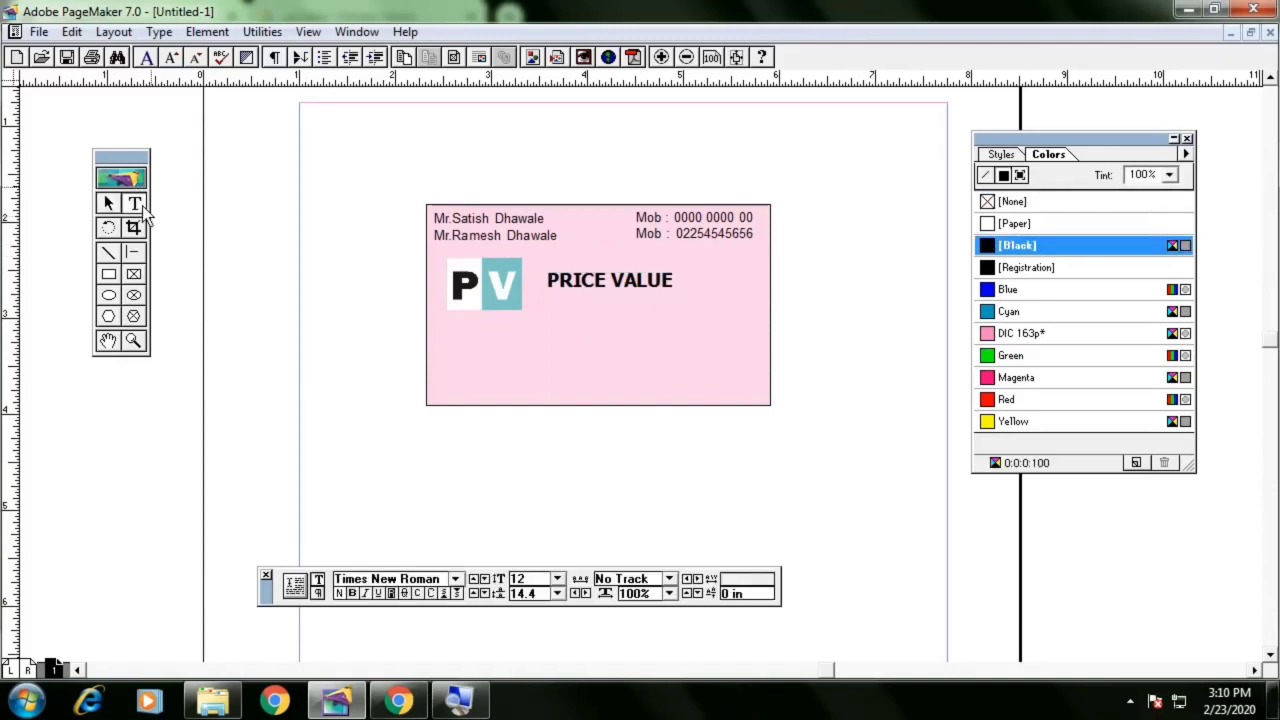
left_click(671, 282)
key("ctrl+a")
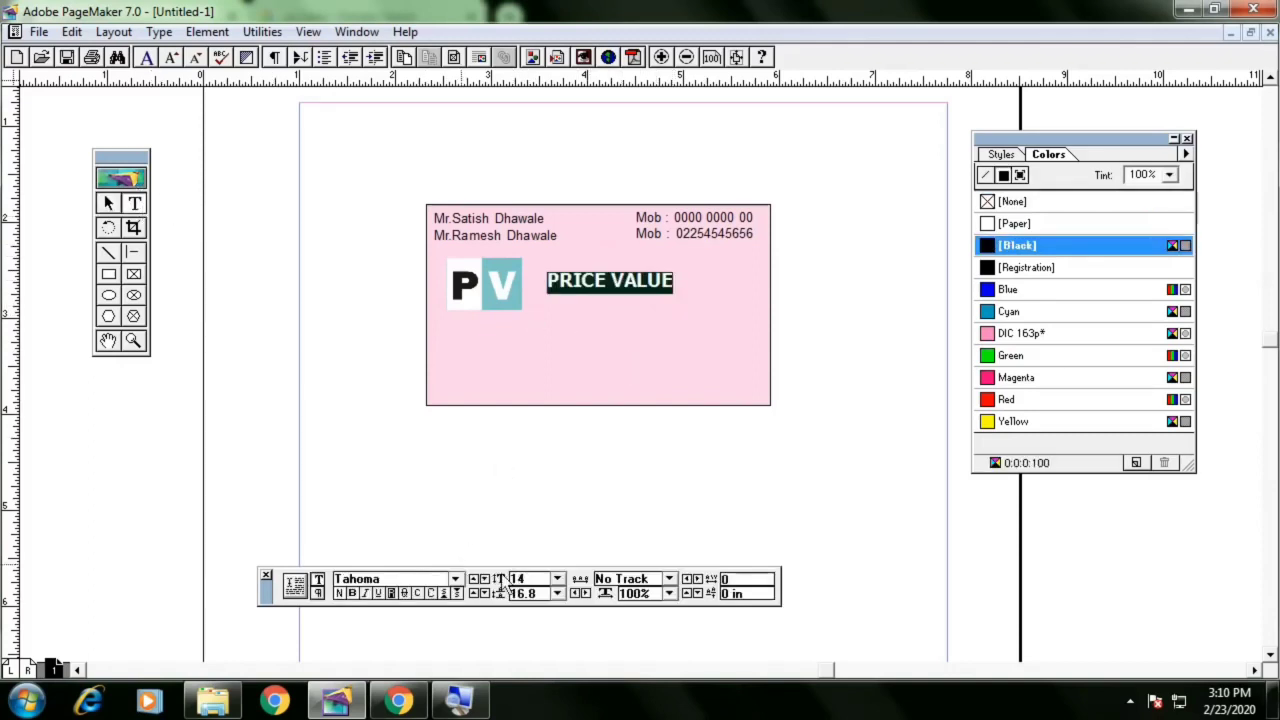
left_click(530, 580)
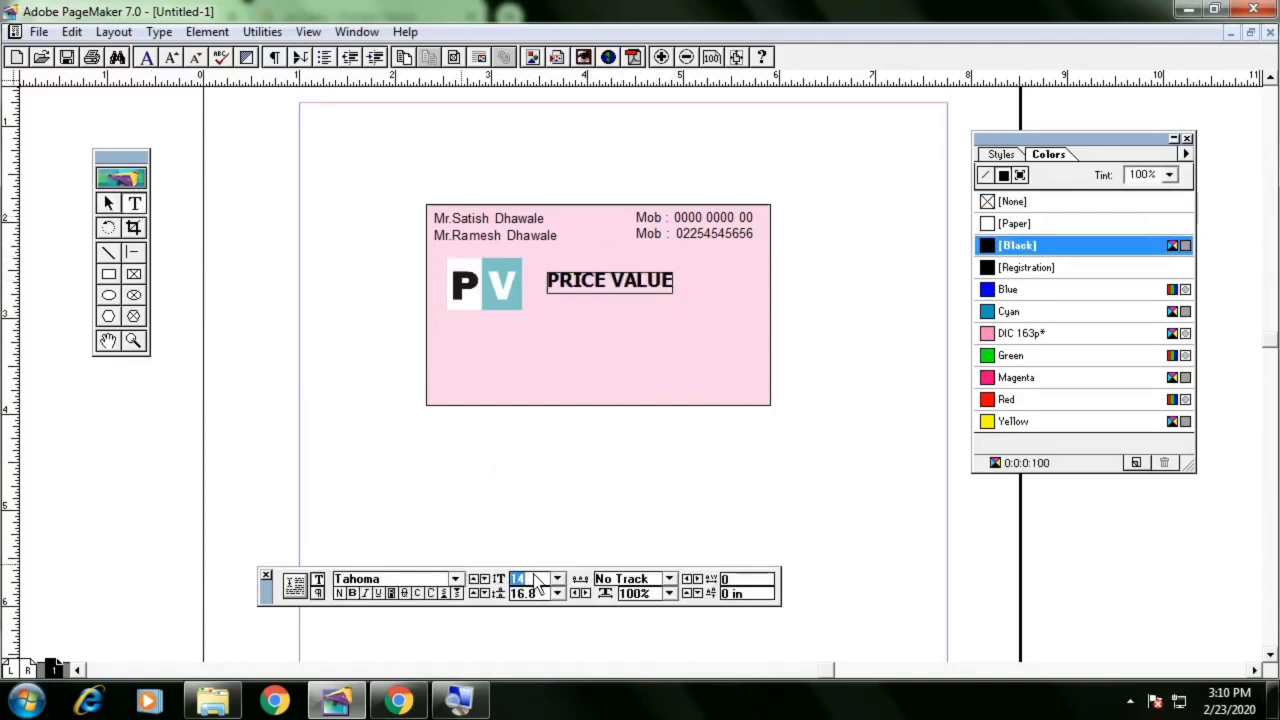
type("30")
key("Return")
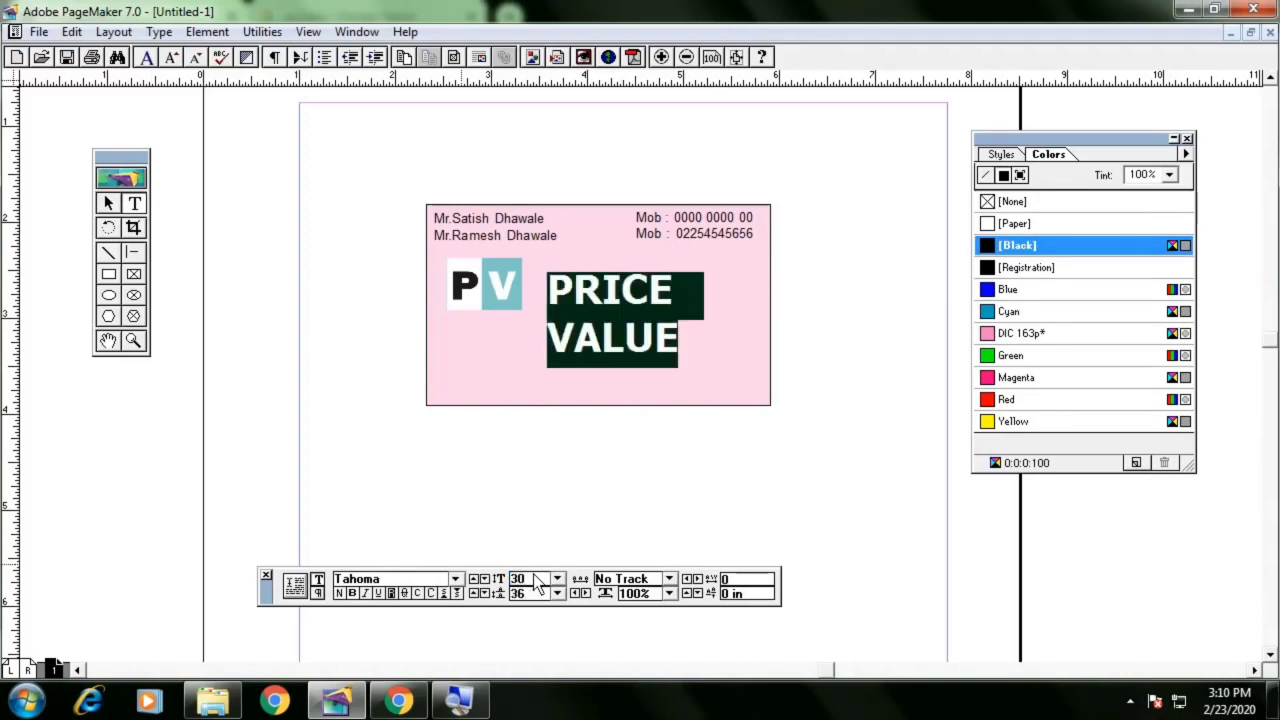
Widen the PRICE VALUE text block so the company name fits on one line
left_click(110, 204)
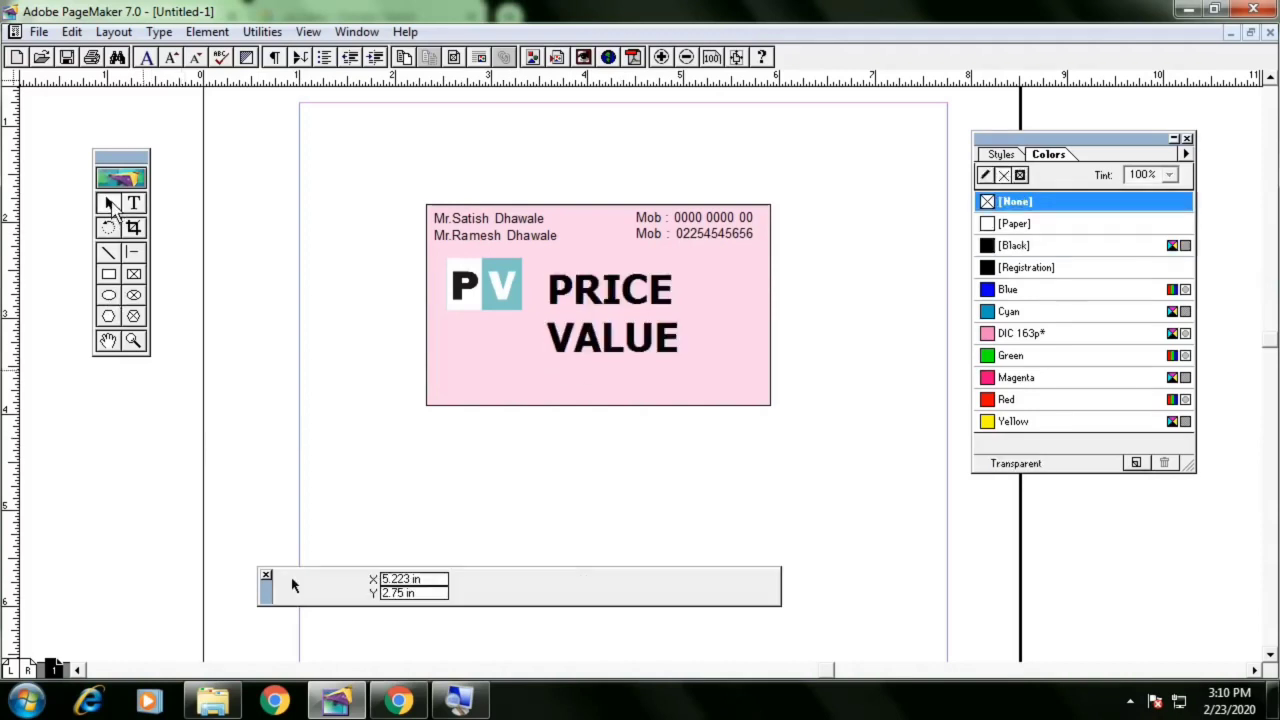
left_click(580, 342)
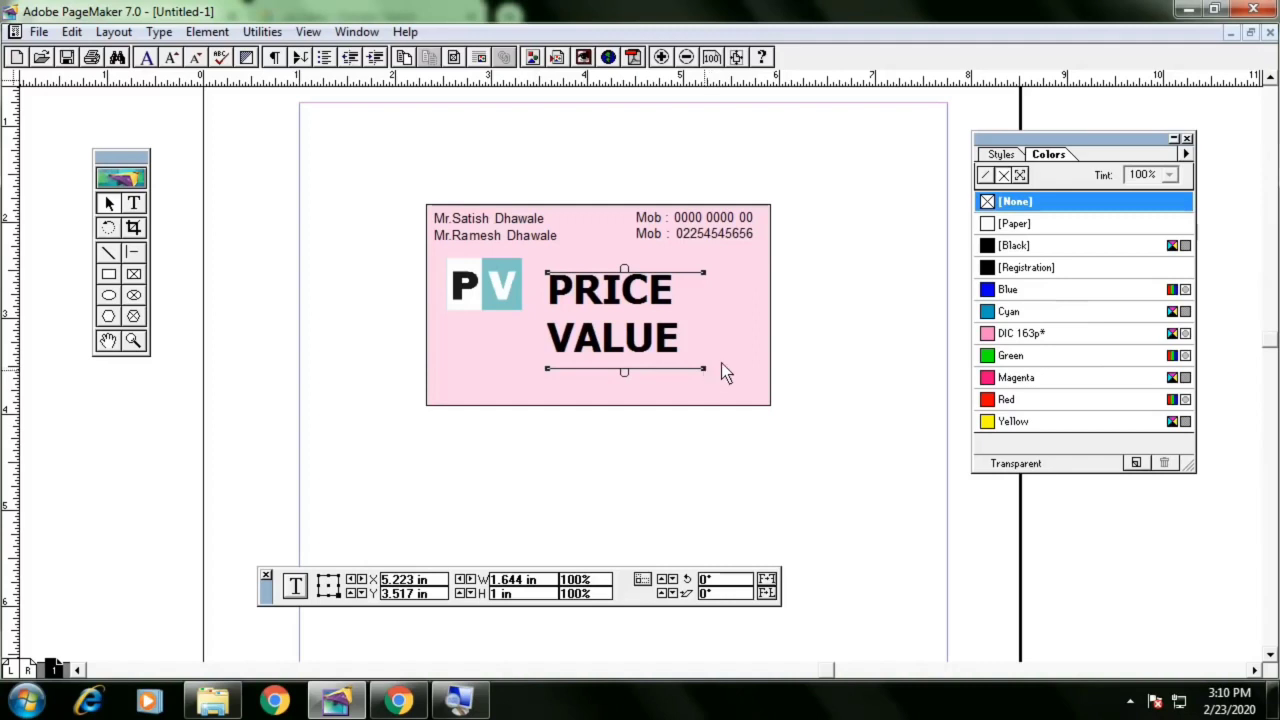
left_click_drag(721, 365, 848, 359)
left_click(848, 359)
Nudge the logo and the PRICE VALUE text block left, raising the text slightly to align with the logo
left_click(505, 285)
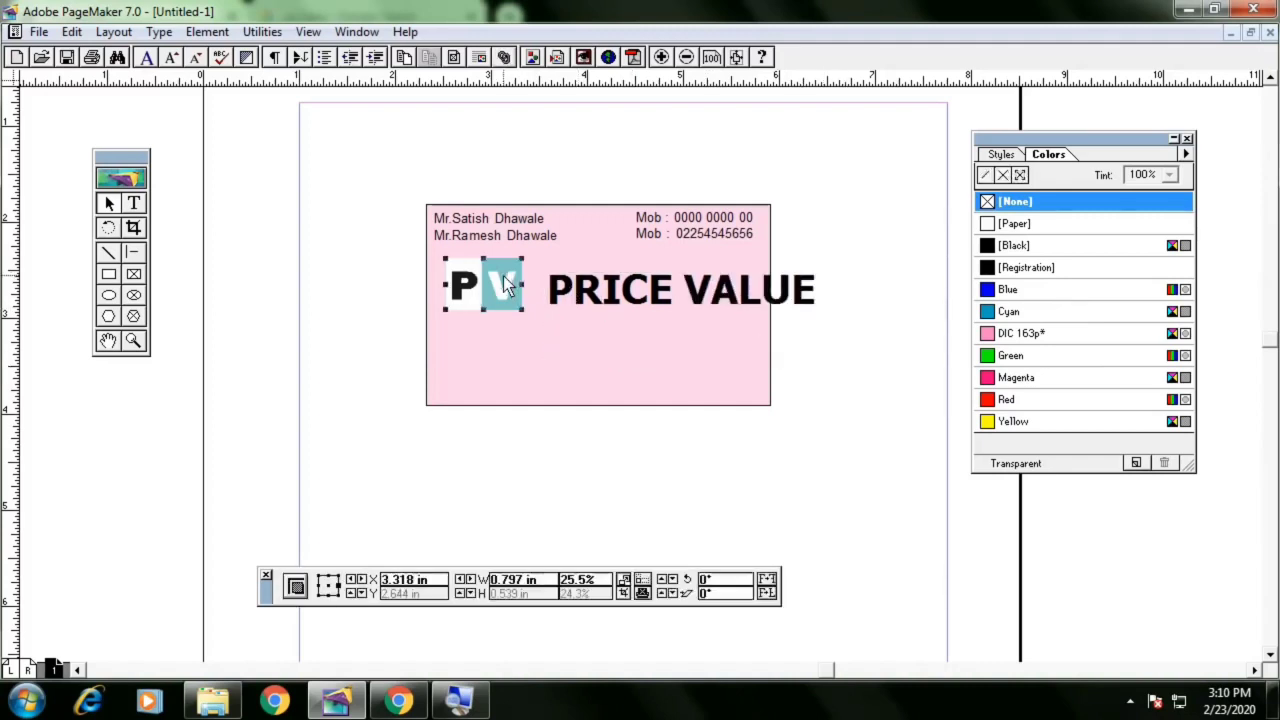
key("Left")
key("Left")
key("Left")
key("Left")
key("Left")
key("Left")
key("Left")
key("Left")
key("Left")
key("Left")
key("Left")
left_click(603, 298)
key("Left")
key("Left")
key("Left")
key("Left")
key("Left")
key("Left")
key("Left")
key("Left")
key("Left")
key("Left")
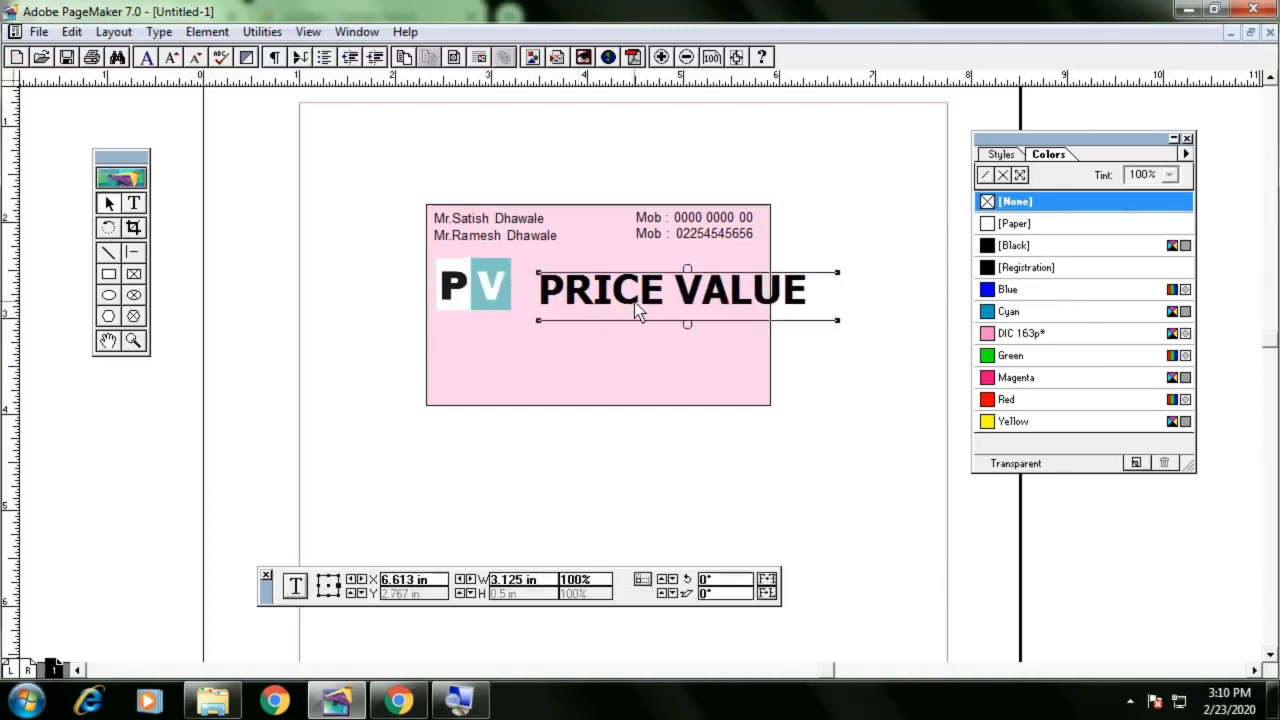
key("Left")
key("Left")
key("Left")
key("Left")
key("Left")
key("Left")
key("Left")
key("Left")
key("Left")
key("Left")
key("Left")
key("Left")
key("Left")
key("Left")
key("Left")
key("Left")
key("Left")
key("Left")
key("Left")
key("Left")
key("Up")
key("Up")
key("Up")
key("Up")
key("Up")
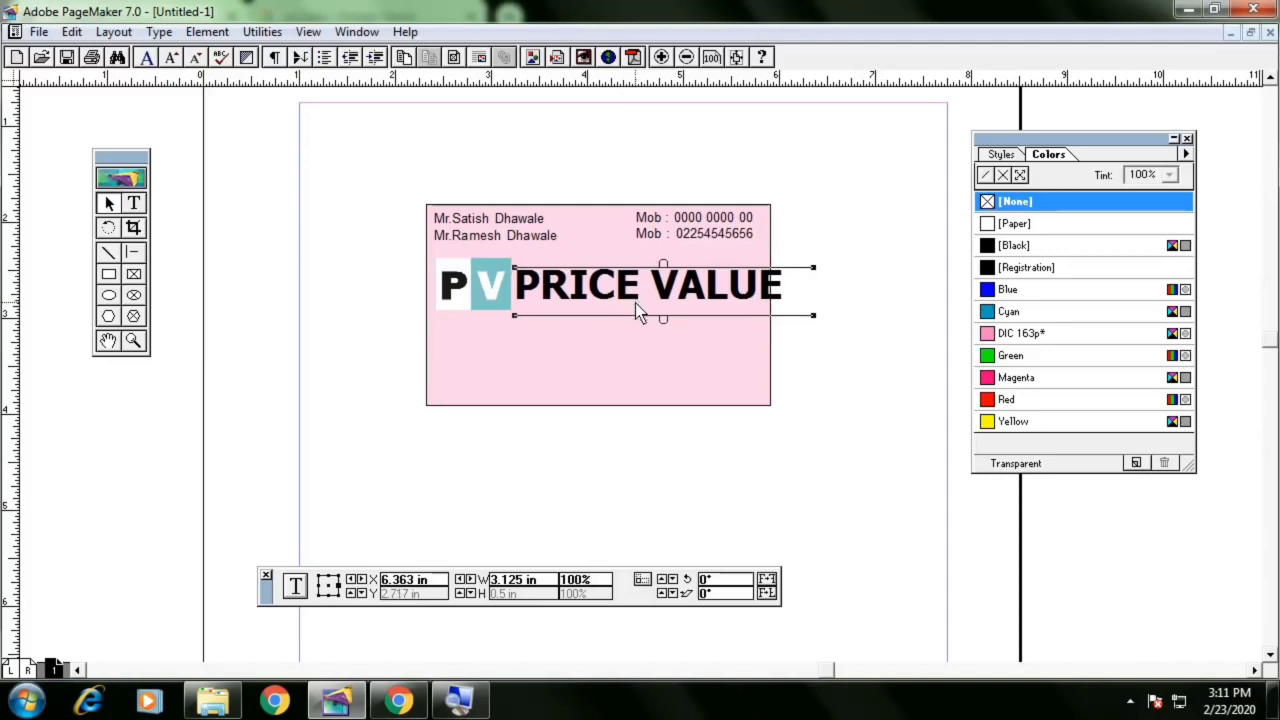
Reduce the PRICE VALUE text size to 26 pt
left_click(134, 203)
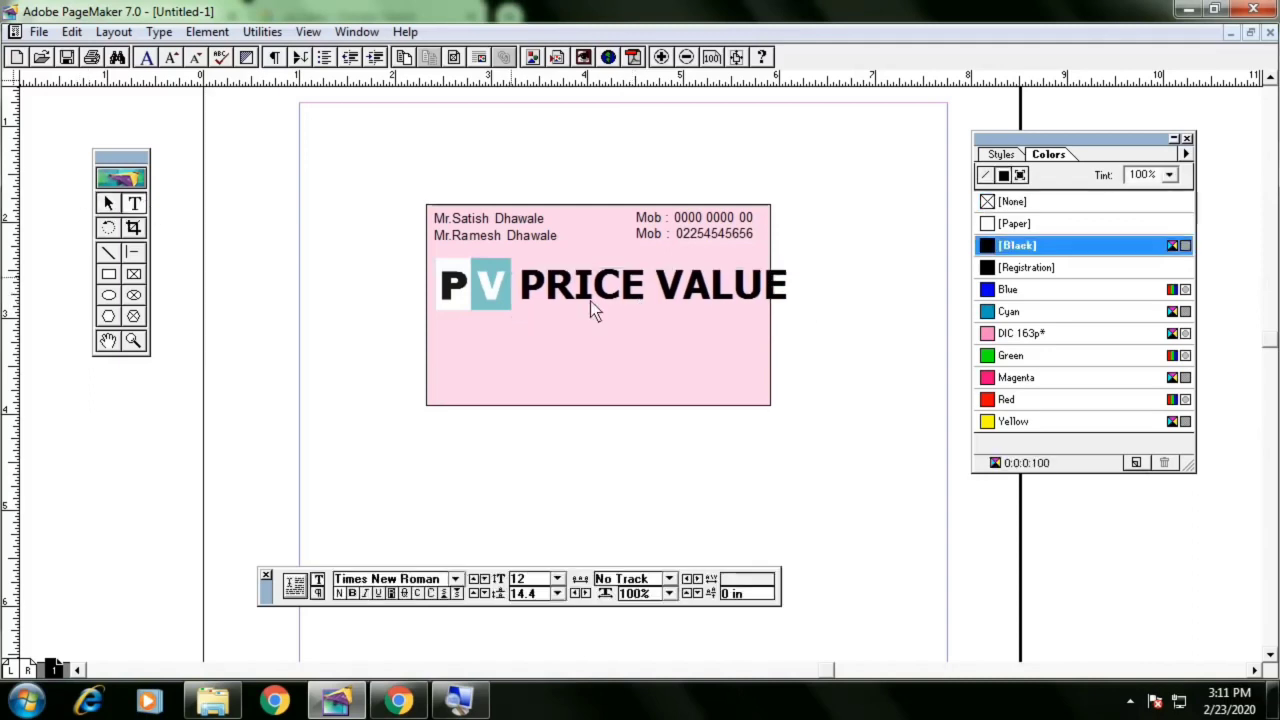
triple_click(615, 292)
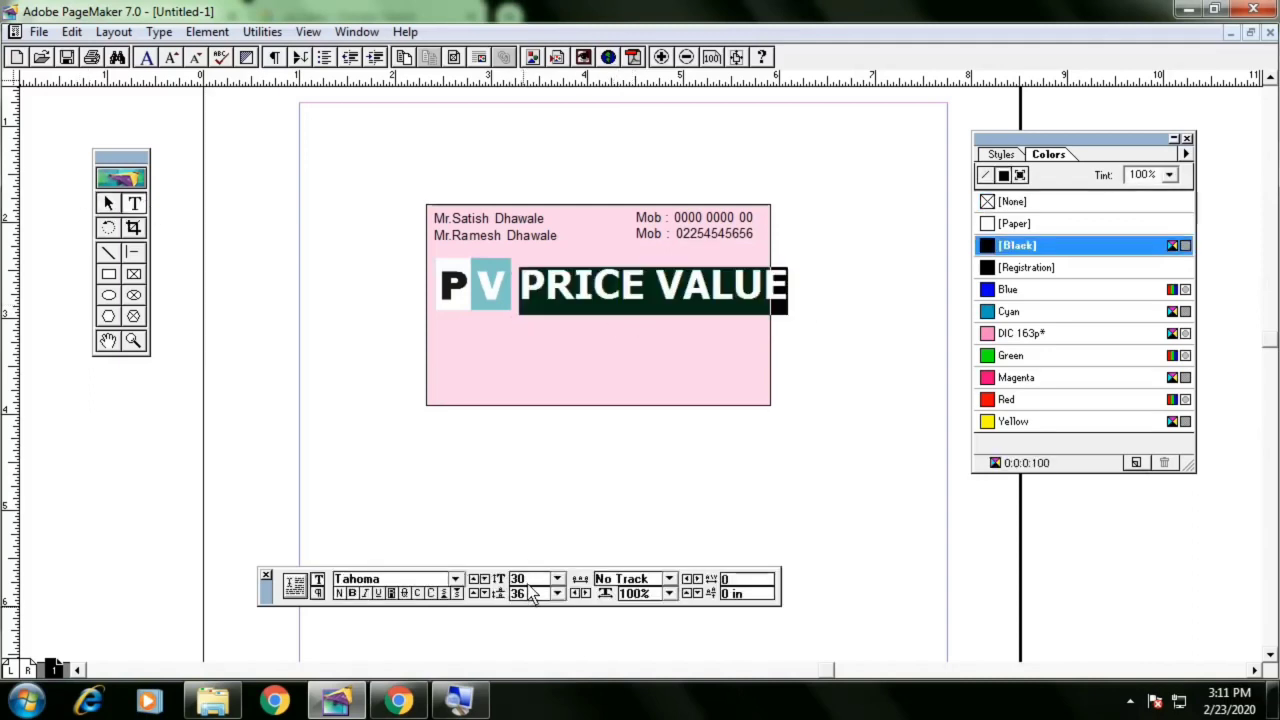
left_click(524, 580)
type("26")
key("Return")
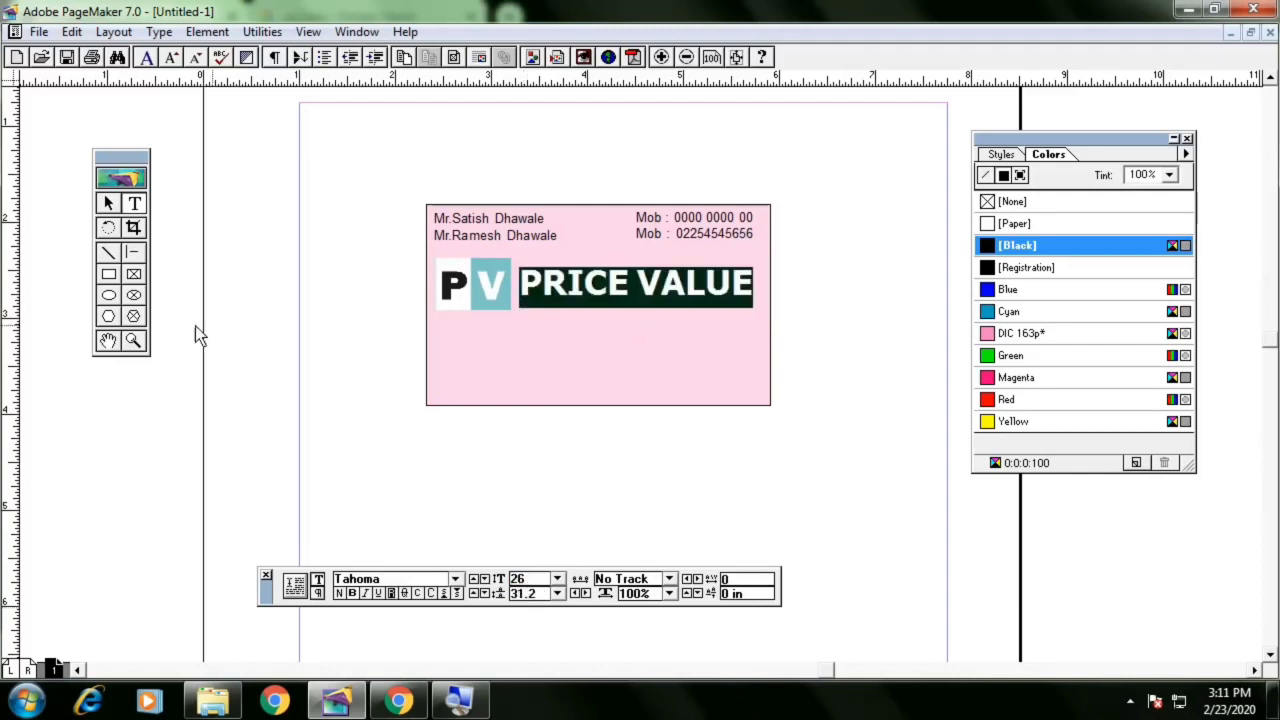
Draw a horizontal line across the card's full width just below the logo and company name
left_click(109, 204)
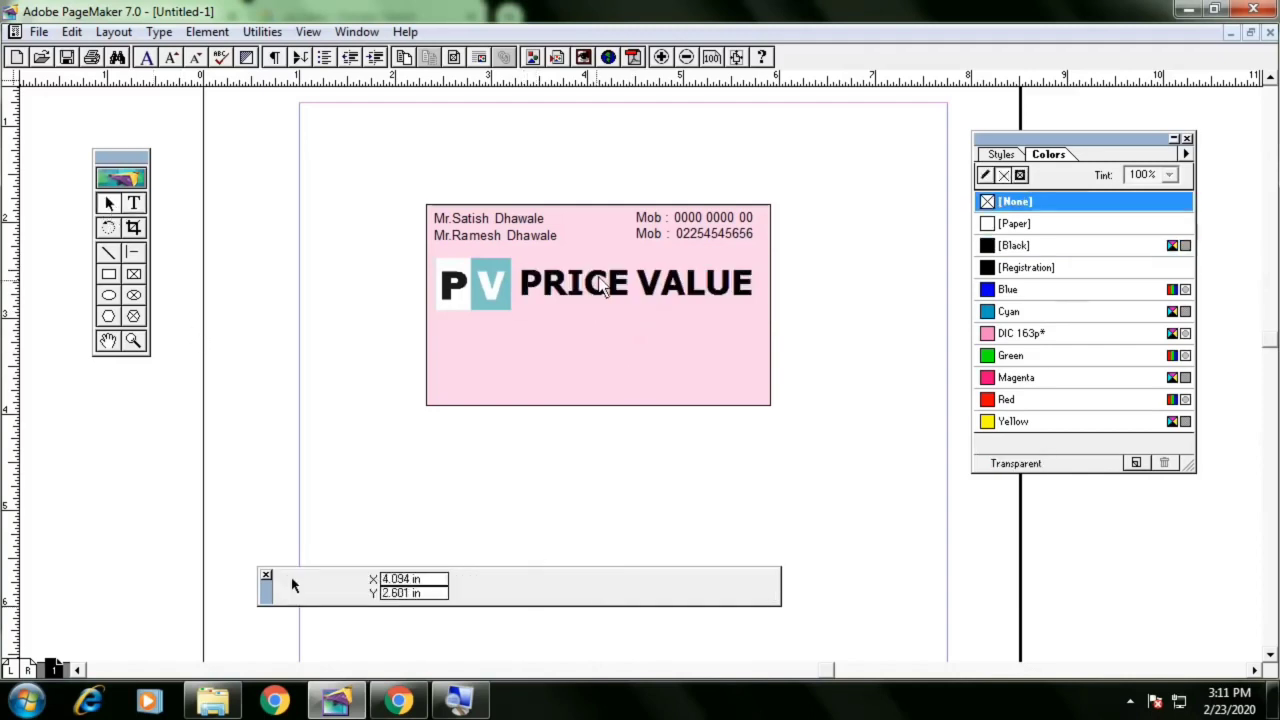
left_click(608, 296)
left_click(882, 348)
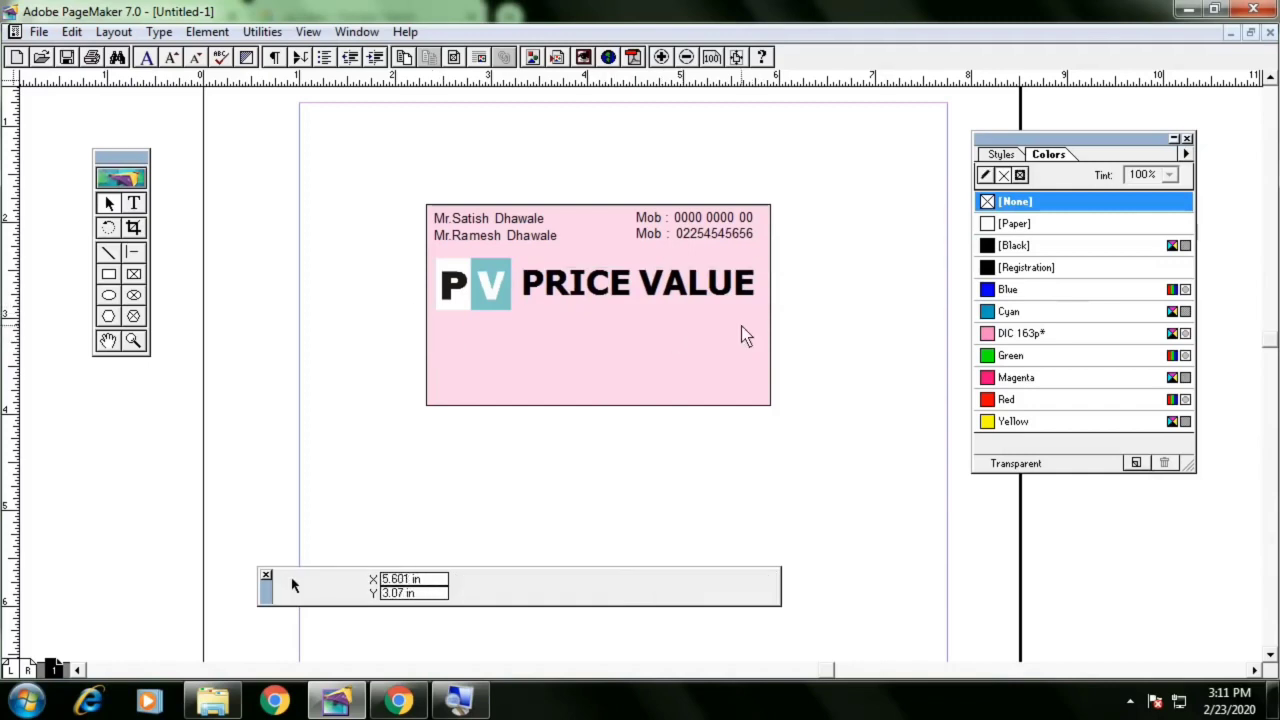
left_click(590, 300)
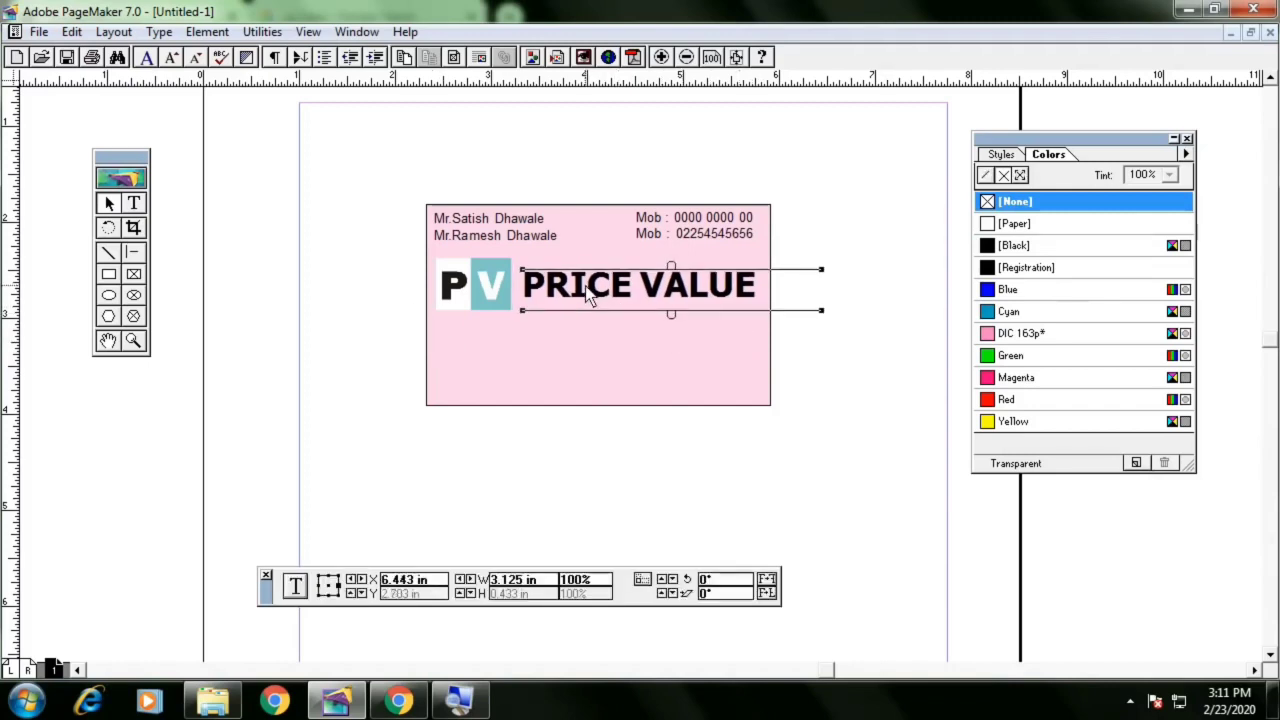
left_click(500, 289)
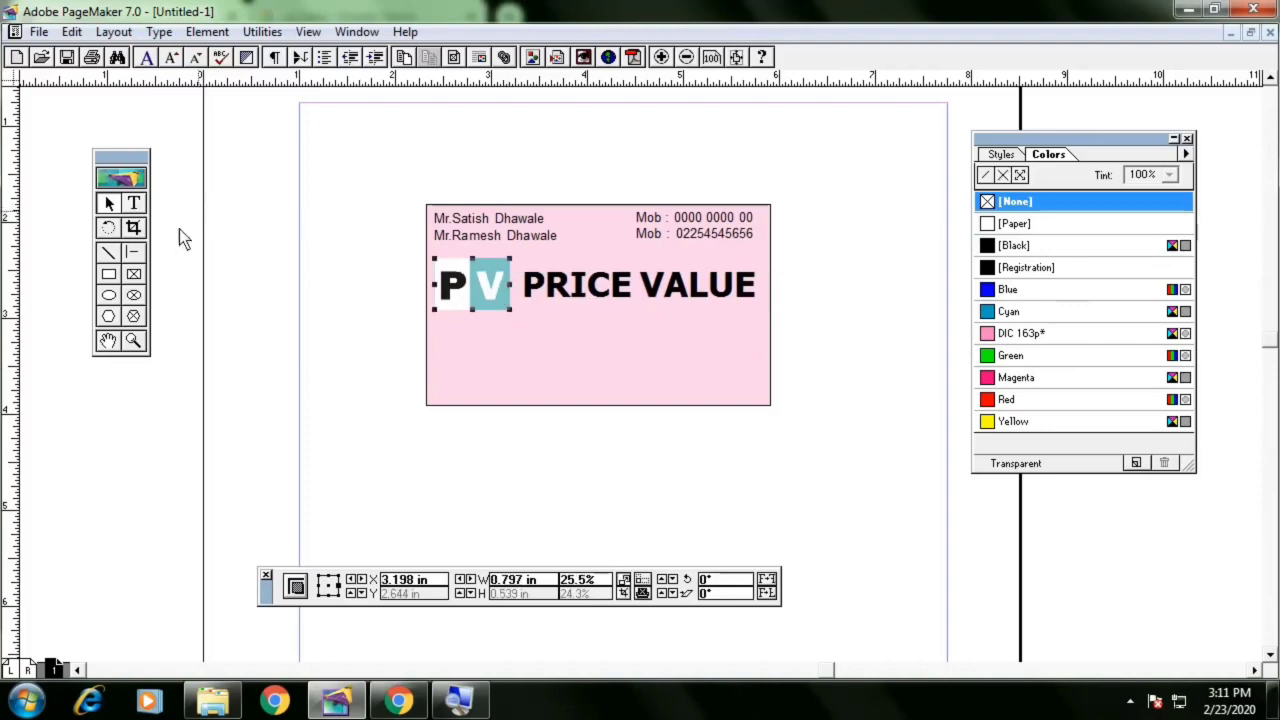
left_click(136, 254)
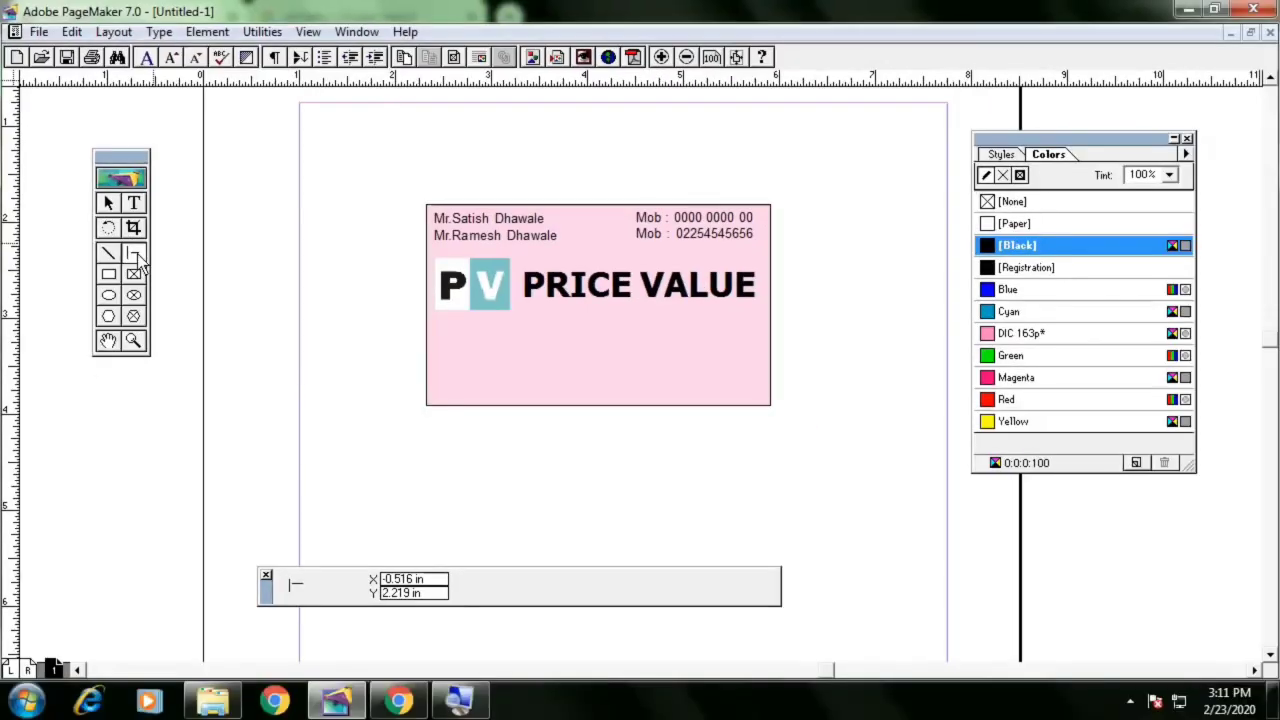
left_click(109, 254)
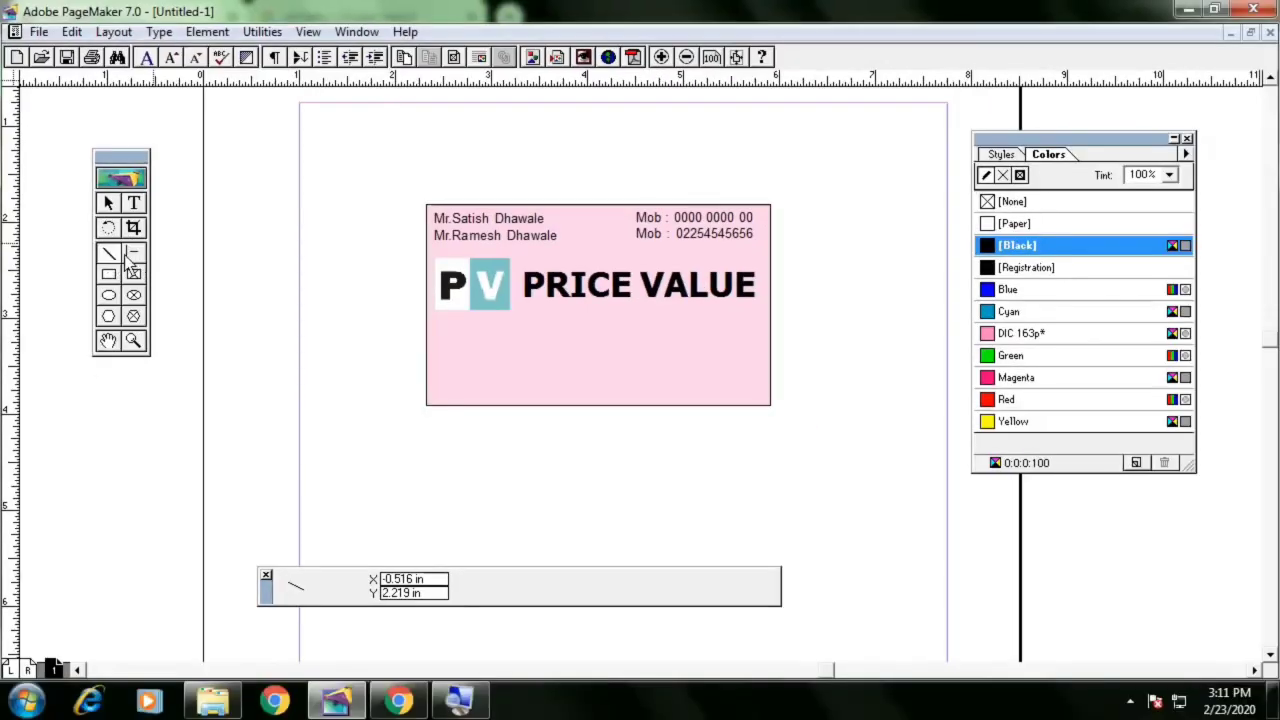
left_click(133, 255)
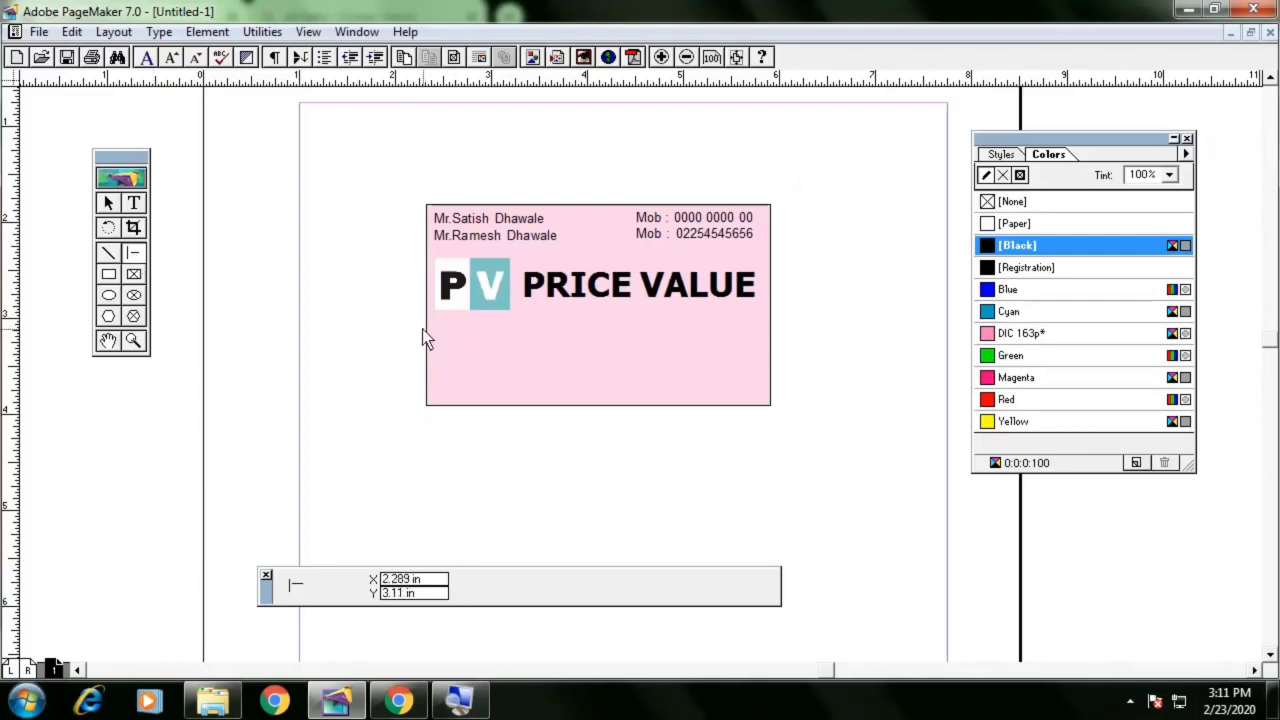
left_click_drag(425, 319, 770, 329)
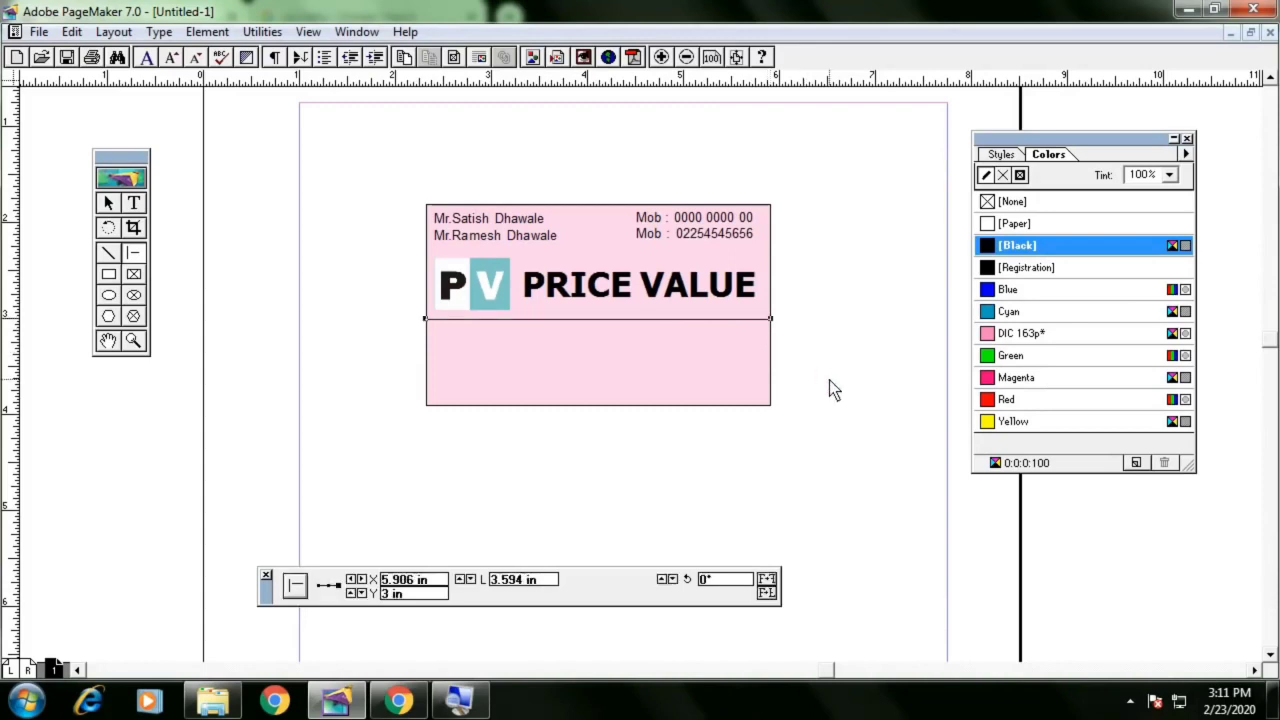
Move the horizontal line down toward the card's lower part
left_click(114, 204)
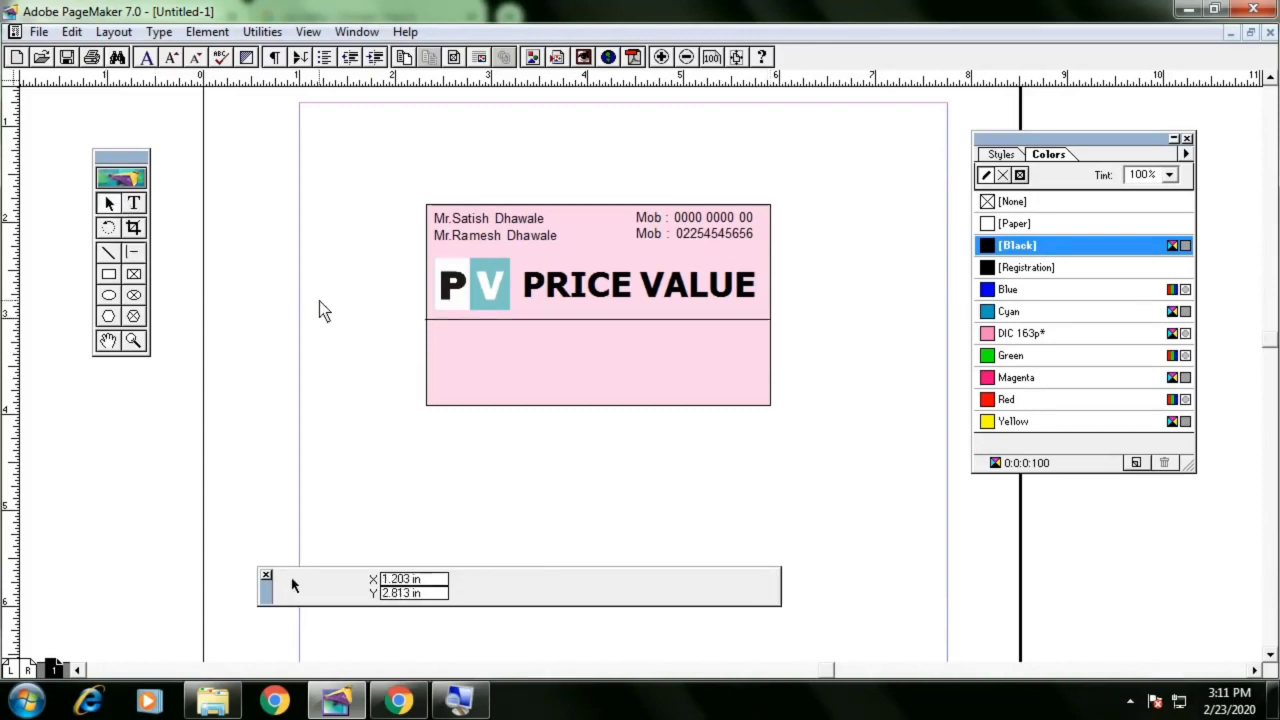
left_click(676, 323)
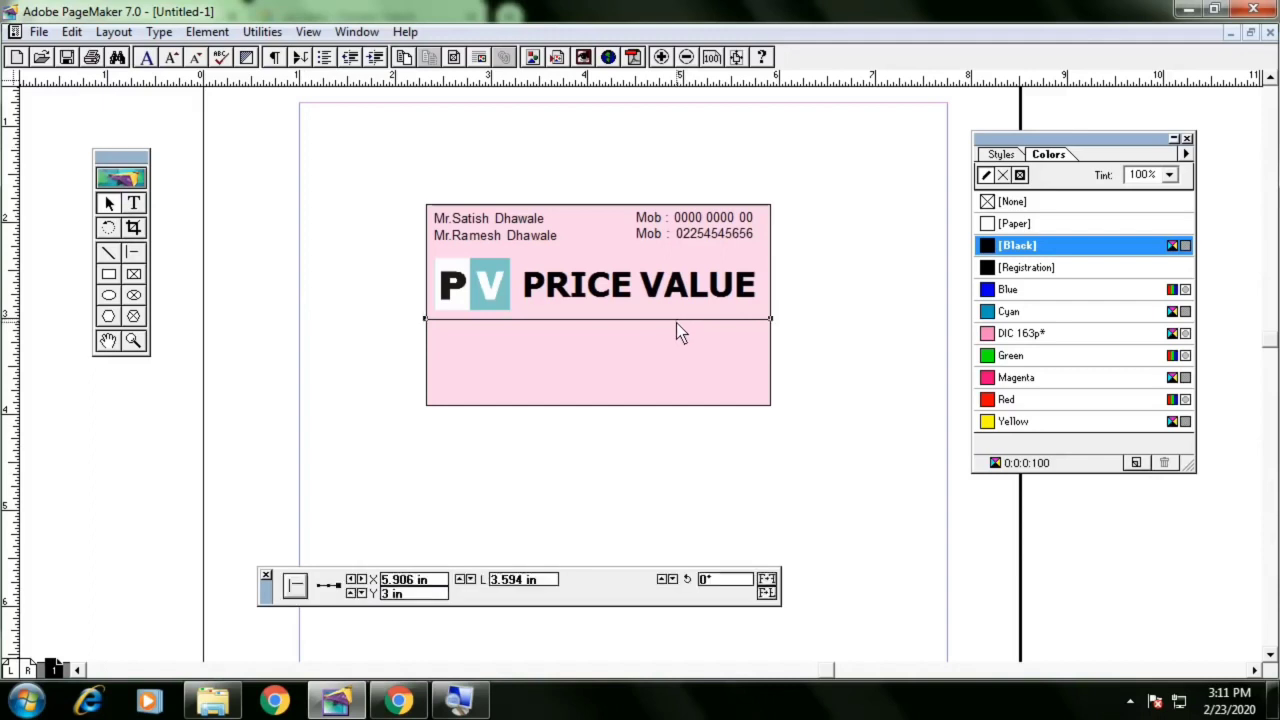
key("Down")
key("Down")
key("Down")
key("Down")
key("Down")
key("Down")
key("Down")
key("Down")
key("Down")
key("Down")
key("Down")
key("Down")
key("Down")
key("Down")
key("Down")
key("Down")
key("Down")
key("Down")
key("Down")
key("Down")
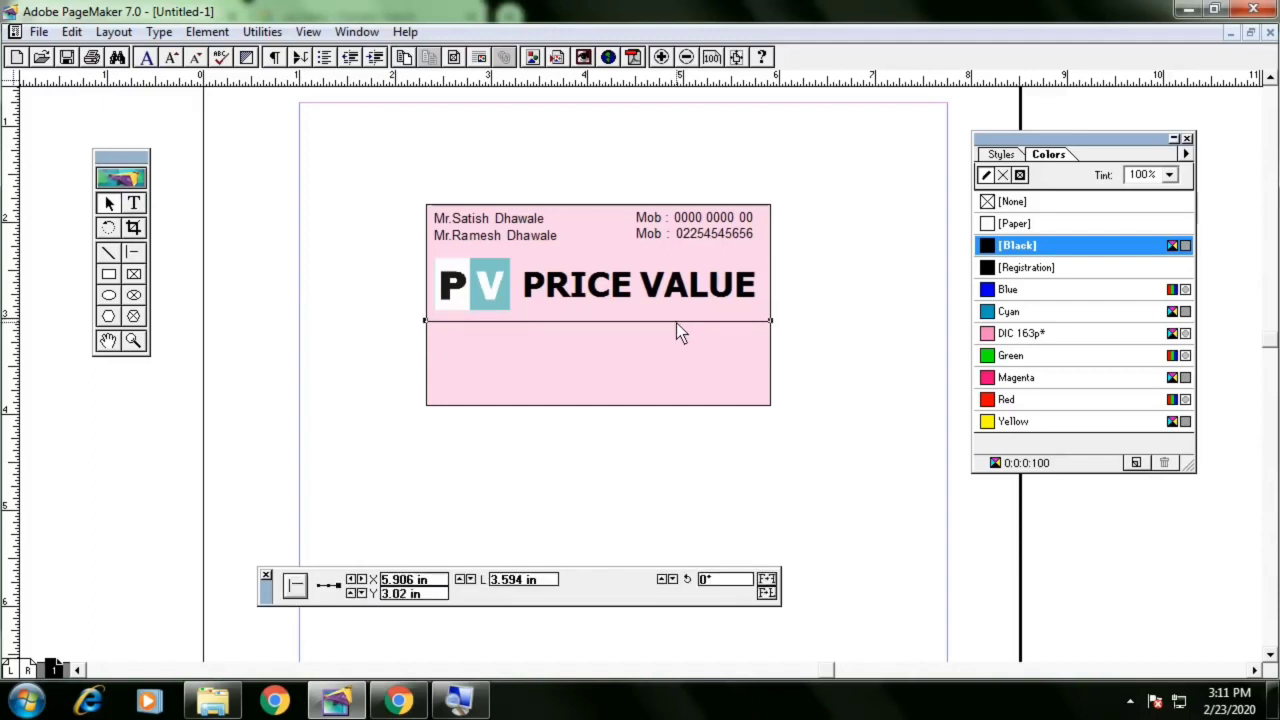
key("Down")
key("Down")
key("Down")
key("Down")
key("Down")
key("Down")
key("Down")
key("Down")
key("Down")
key("Down")
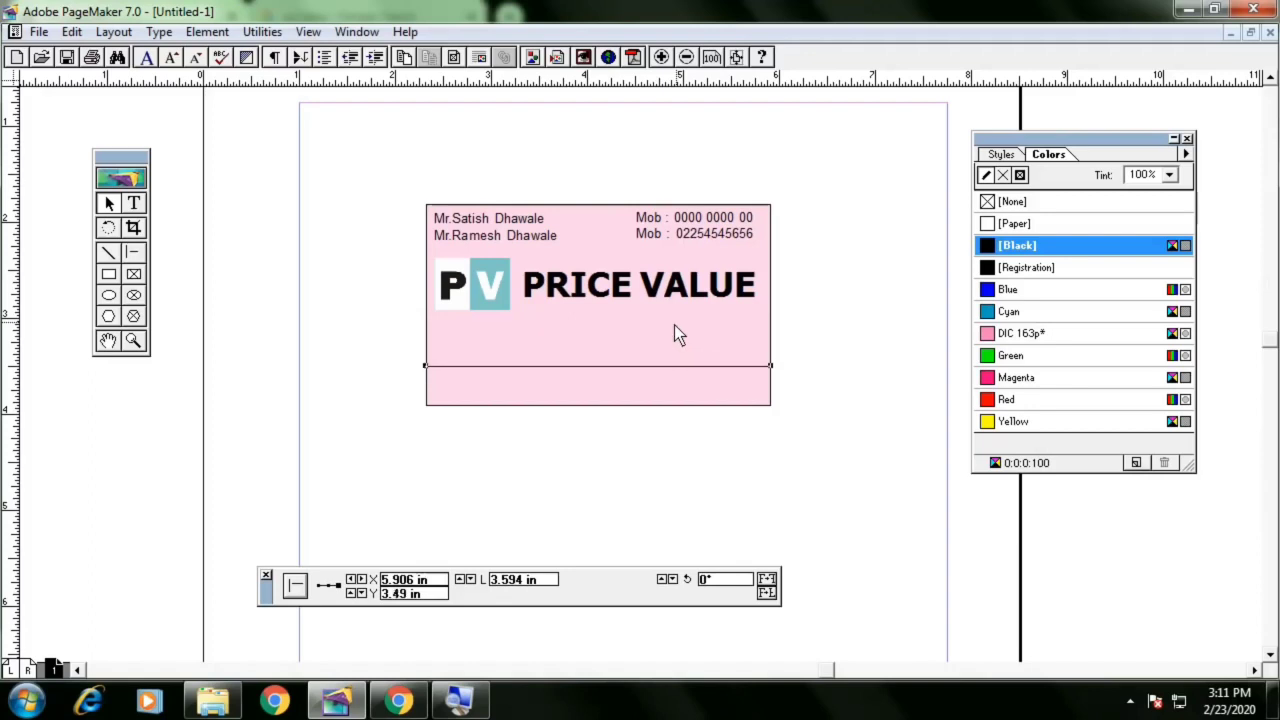
left_click(858, 347)
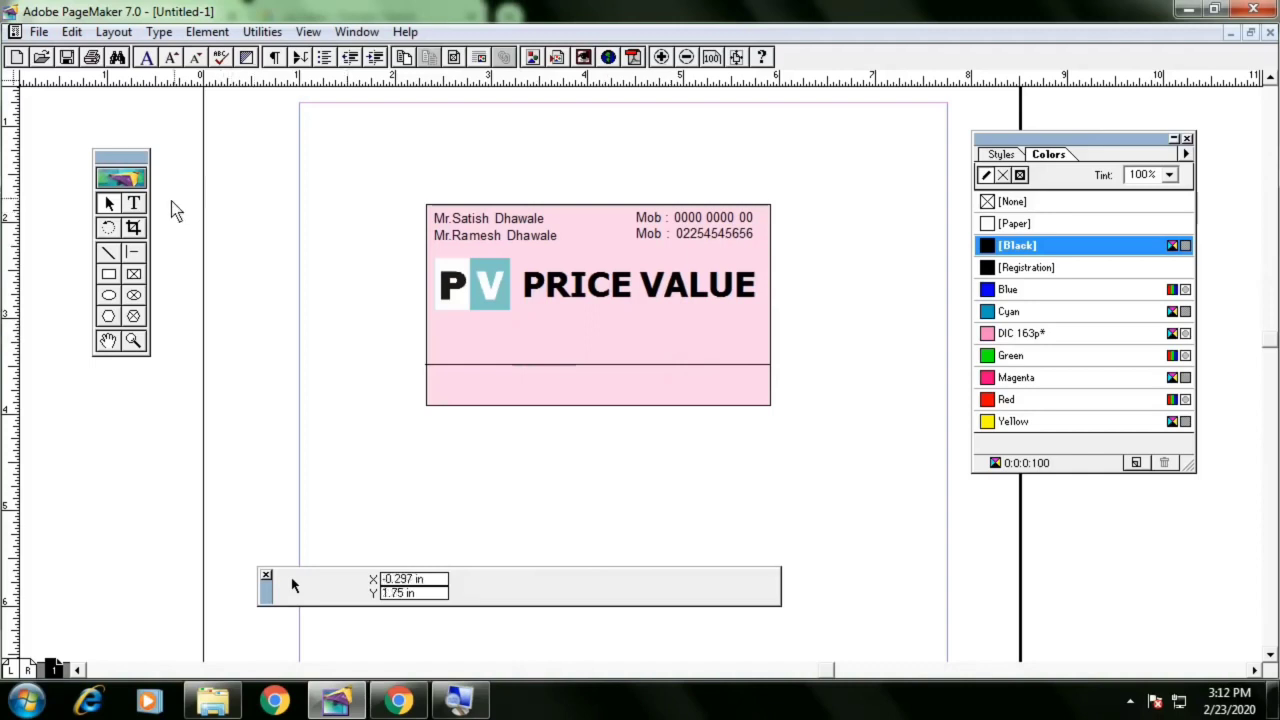
Add the tagline "Show now and get Value of your Price" in a text box above the line
left_click(136, 204)
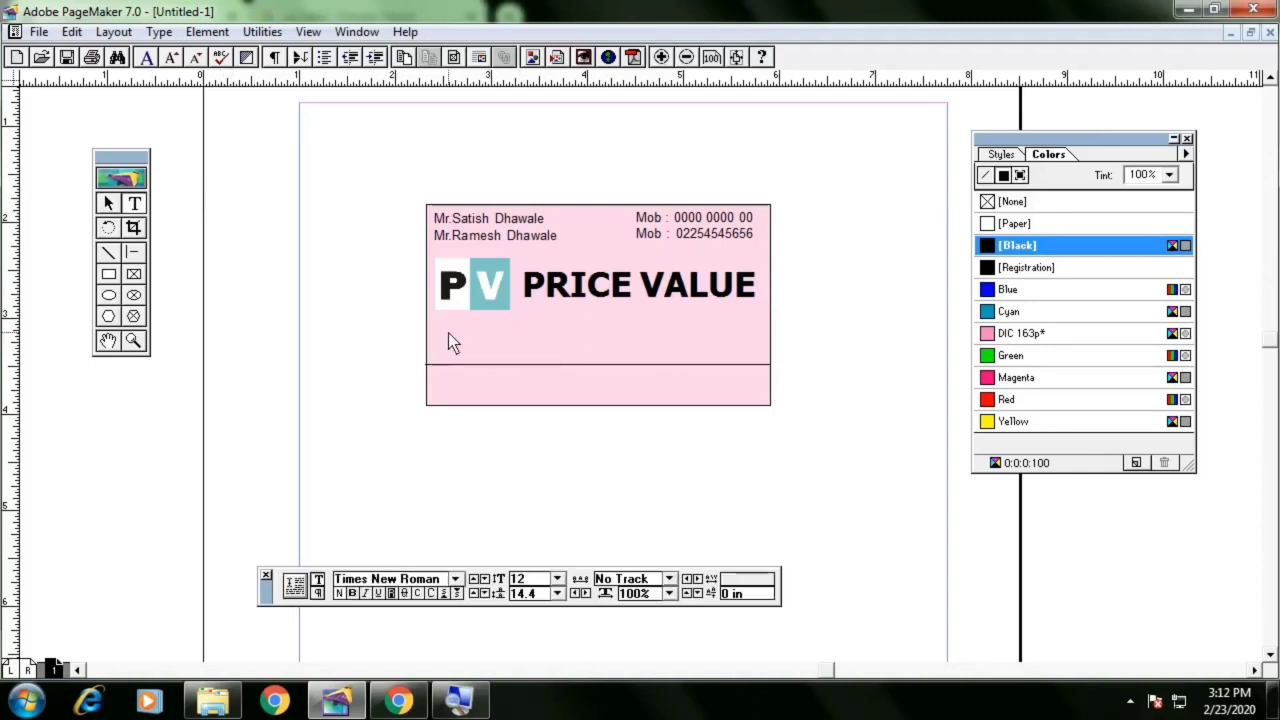
left_click_drag(448, 332, 466, 336)
left_click_drag(707, 349, 750, 353)
type("SH")
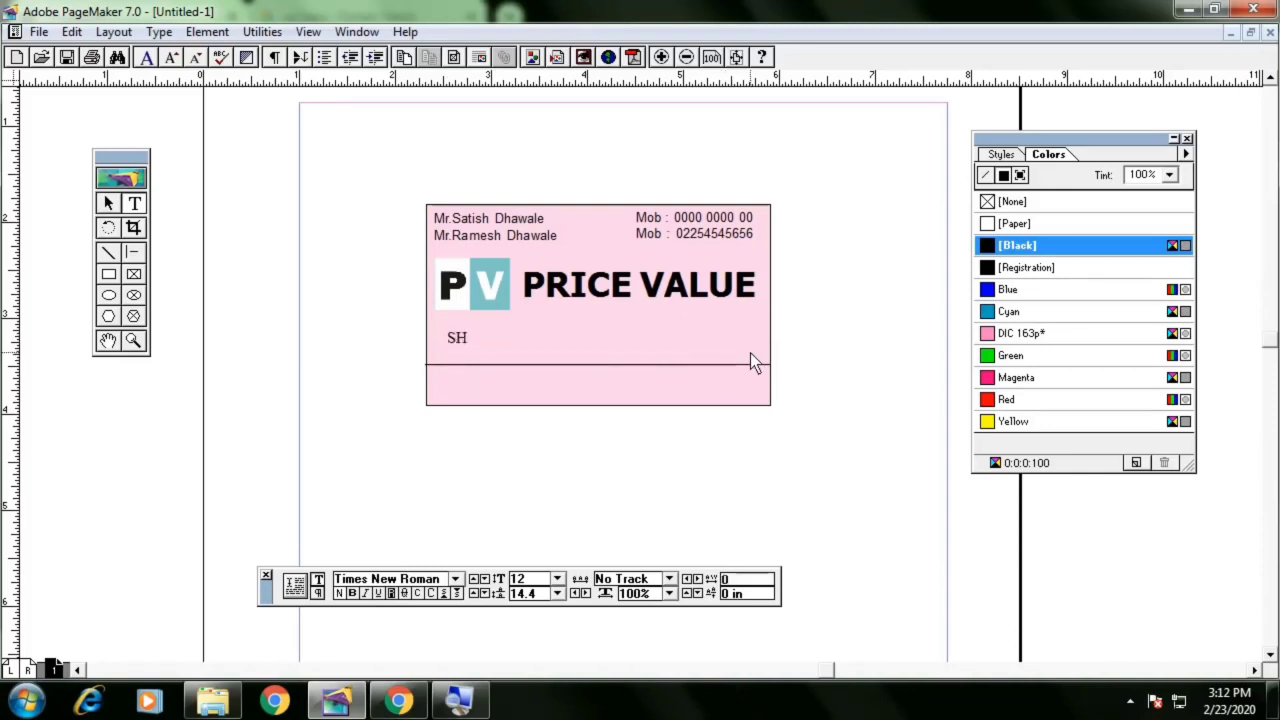
key("BackSpace")
type("how now and get Va")
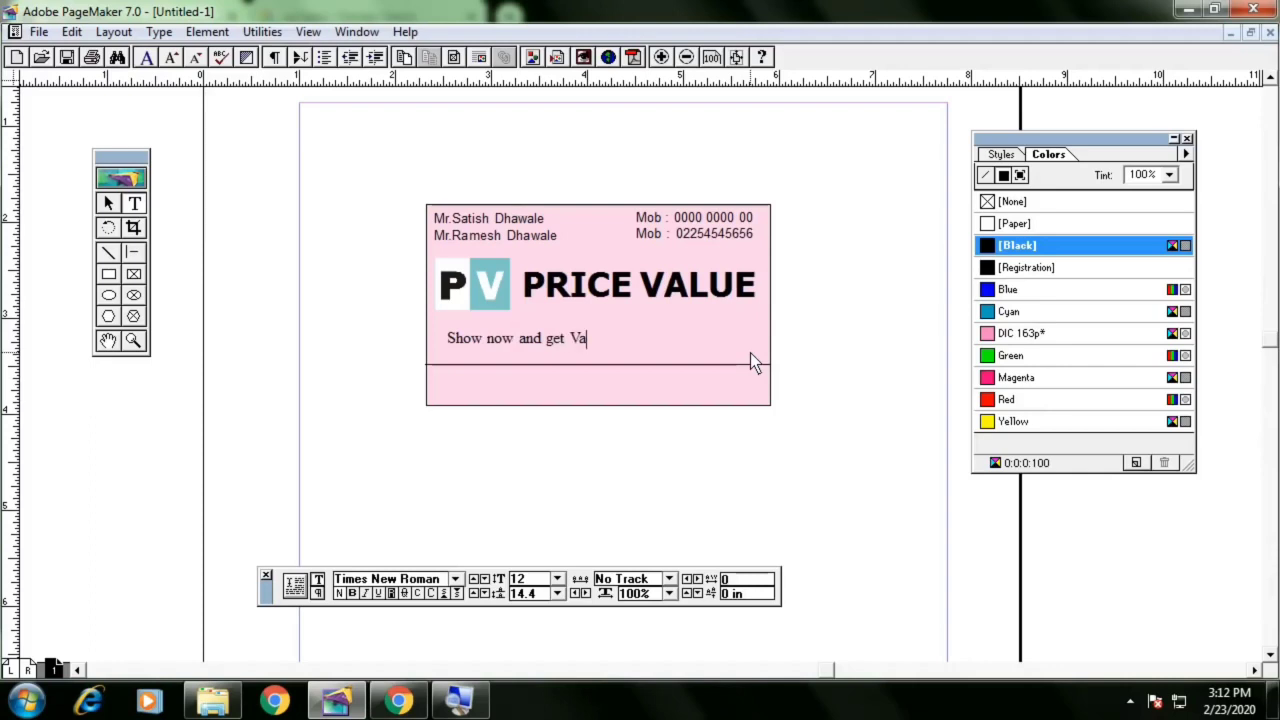
type("lue")
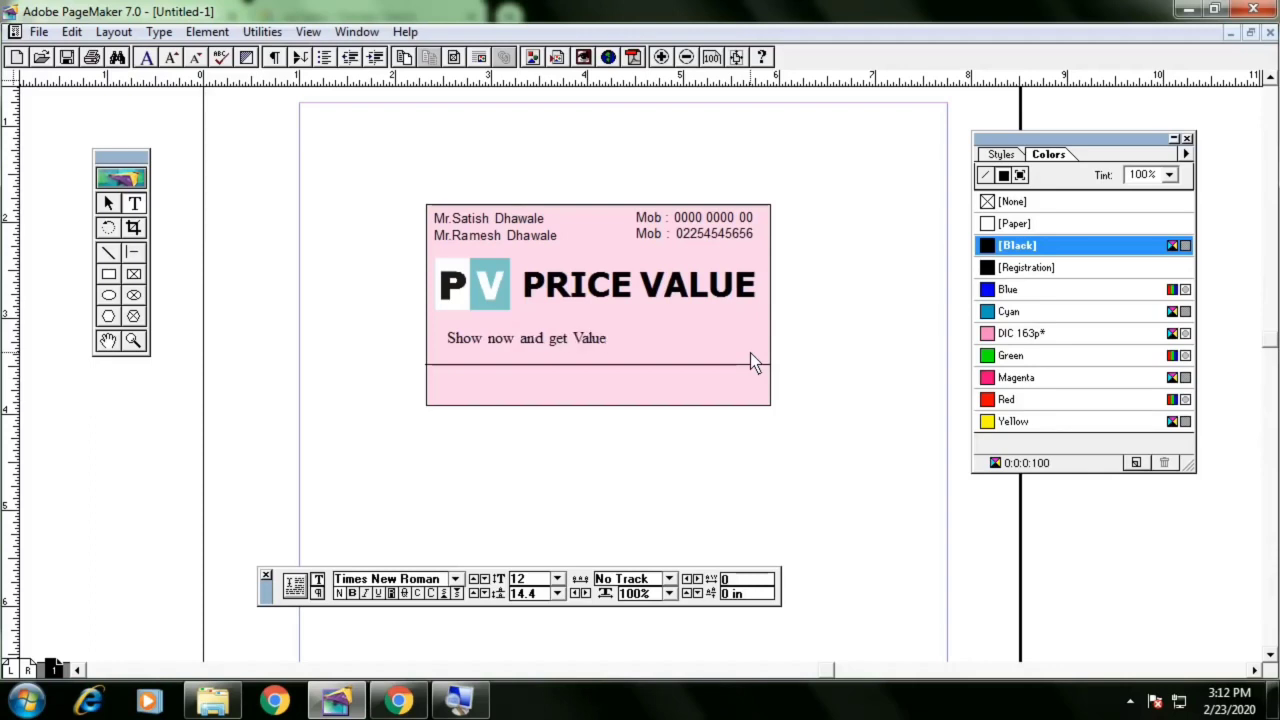
type(" of your P")
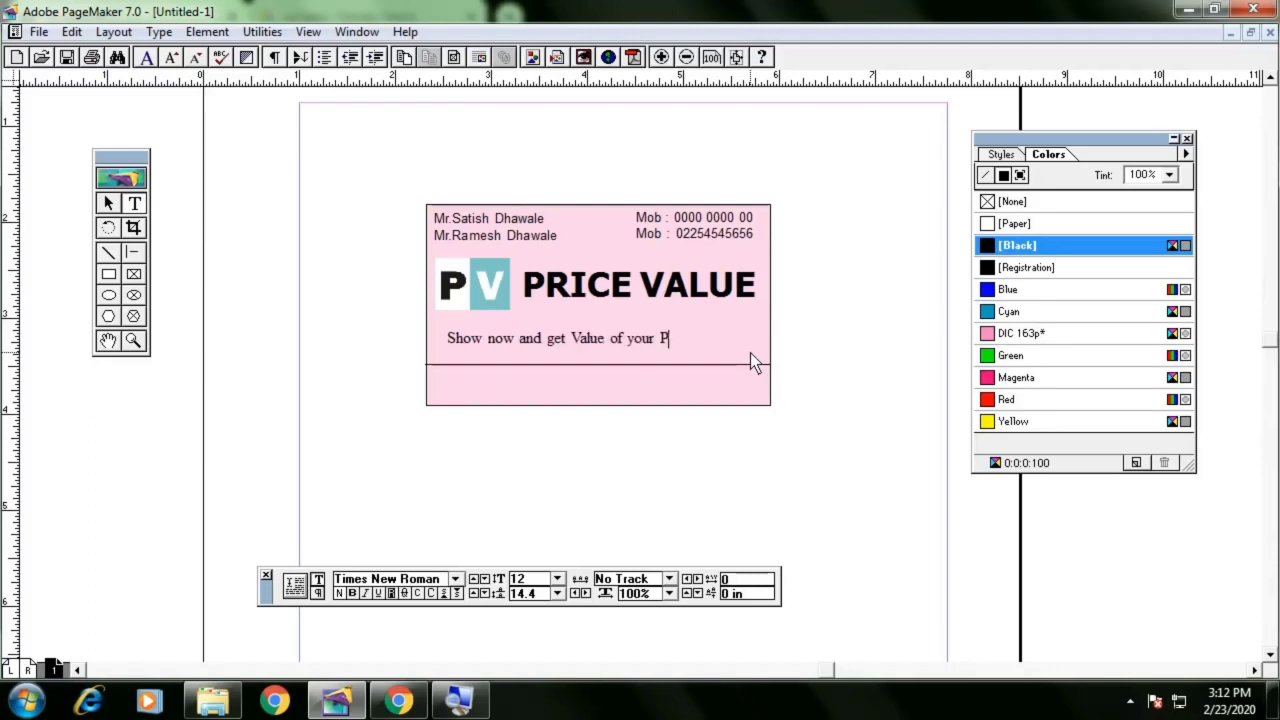
type("rice")
Insert the word Proper before Value in the tagline
key("ctrl+a")
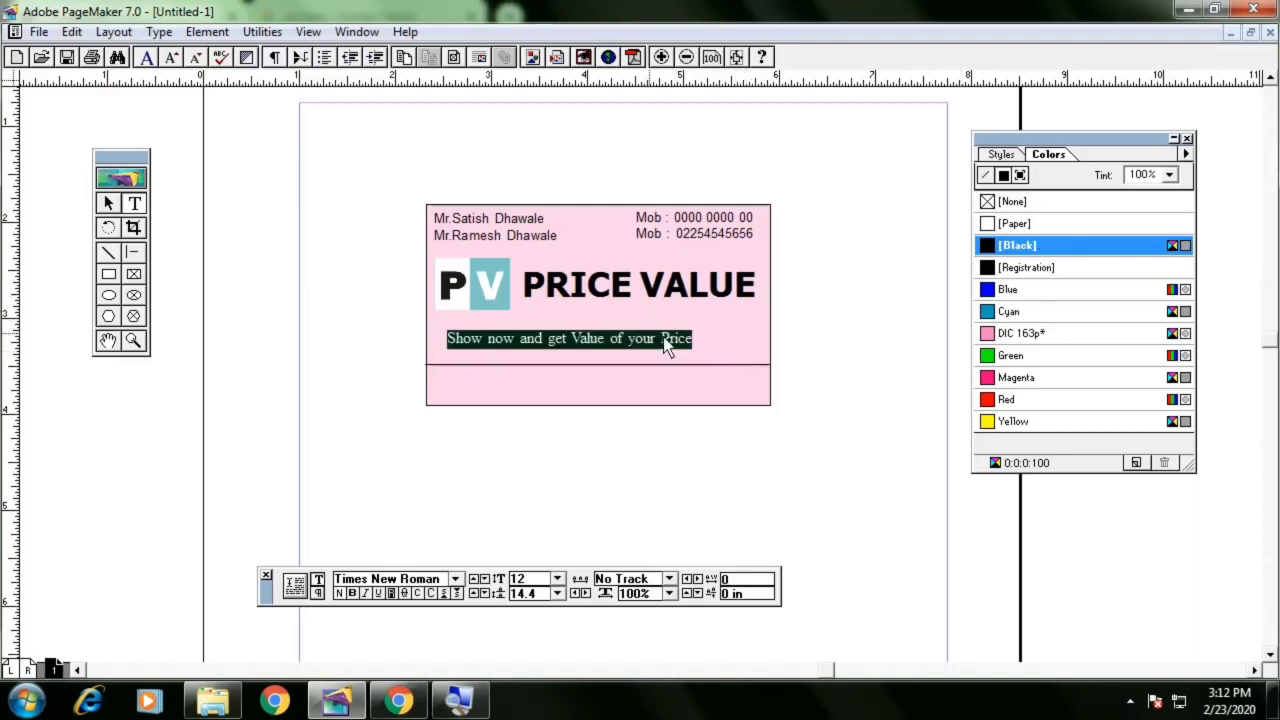
triple_click(696, 339)
left_click(571, 340)
type("Proper")
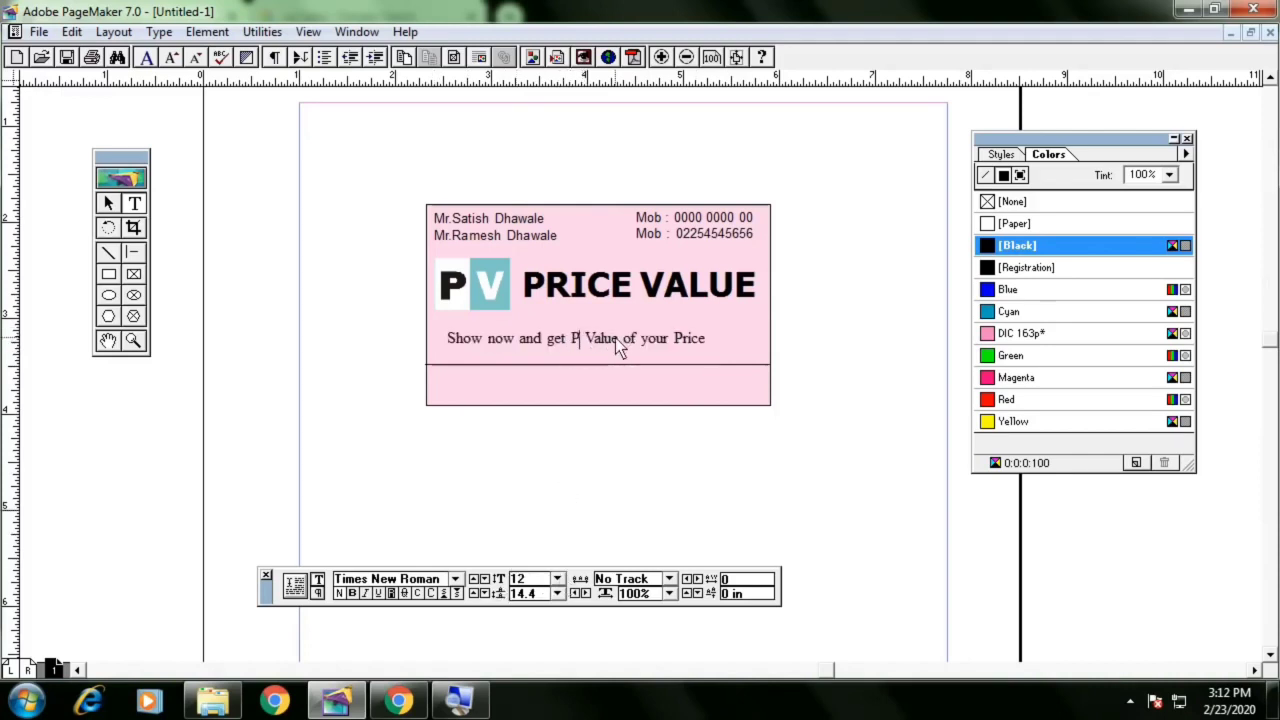
Set the tagline's font to Candara and make it bold
triple_click(615, 338)
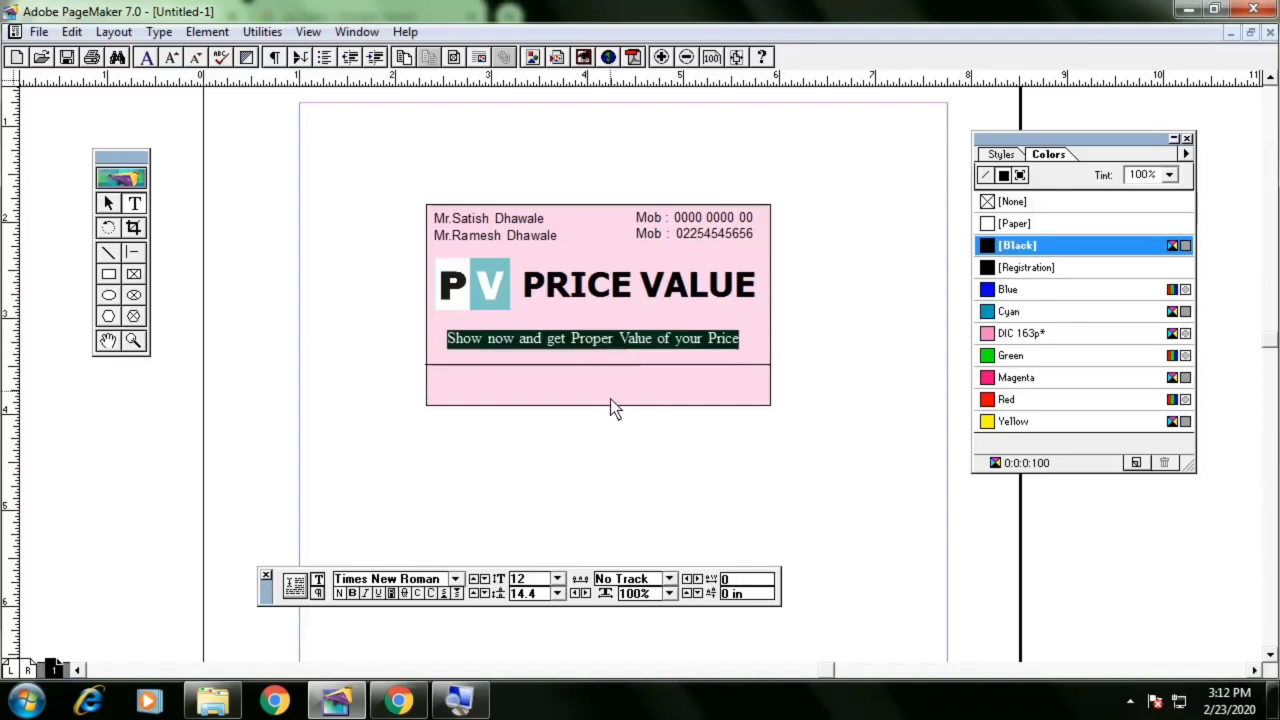
left_click(455, 580)
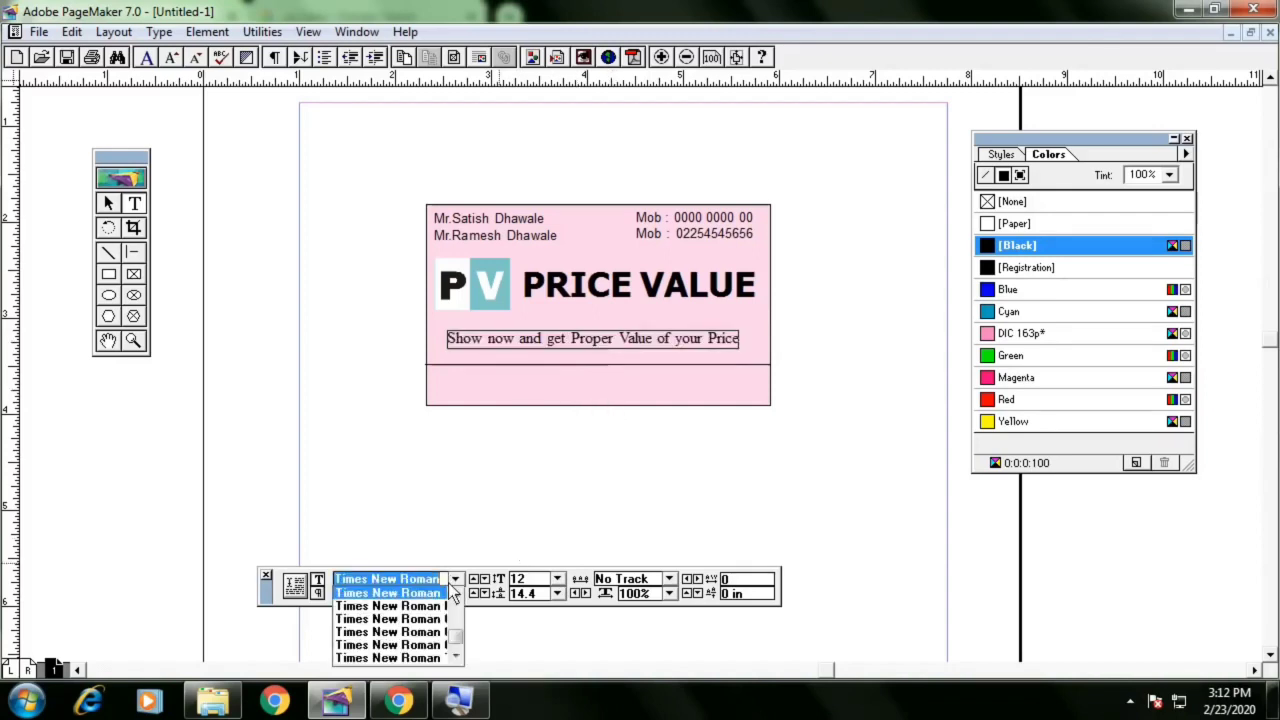
left_click_drag(457, 628, 461, 614)
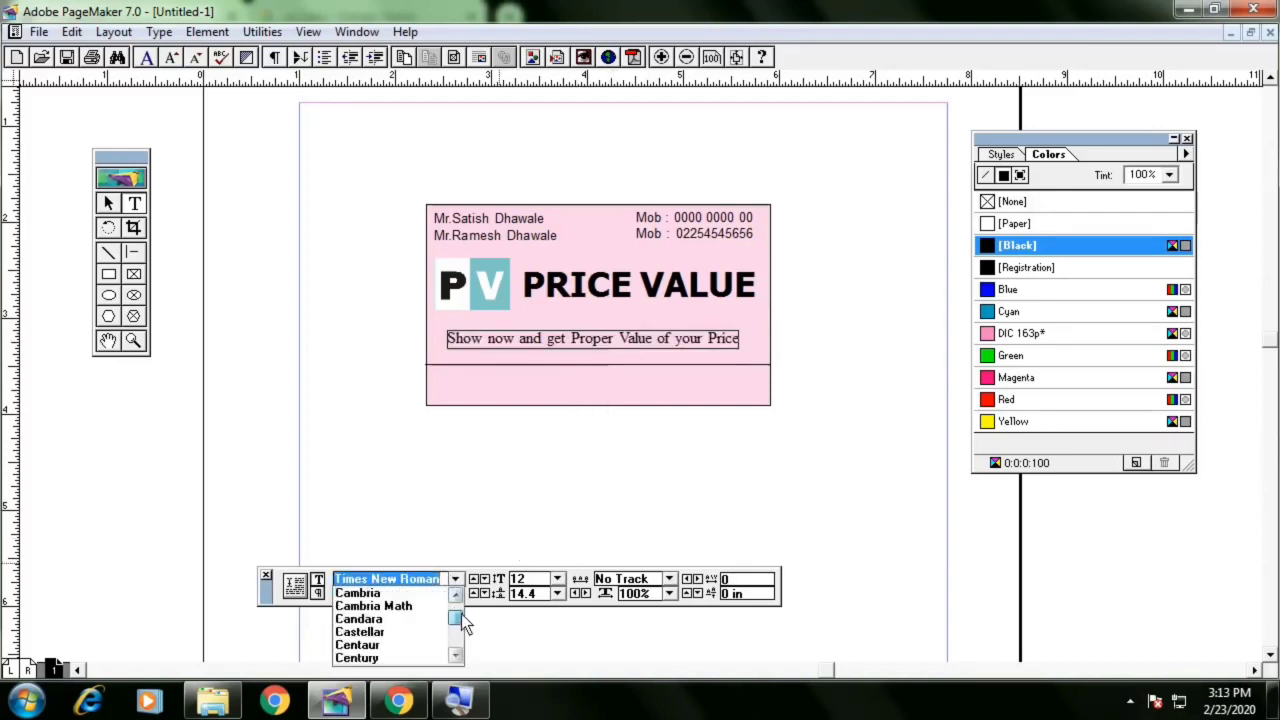
left_click(399, 620)
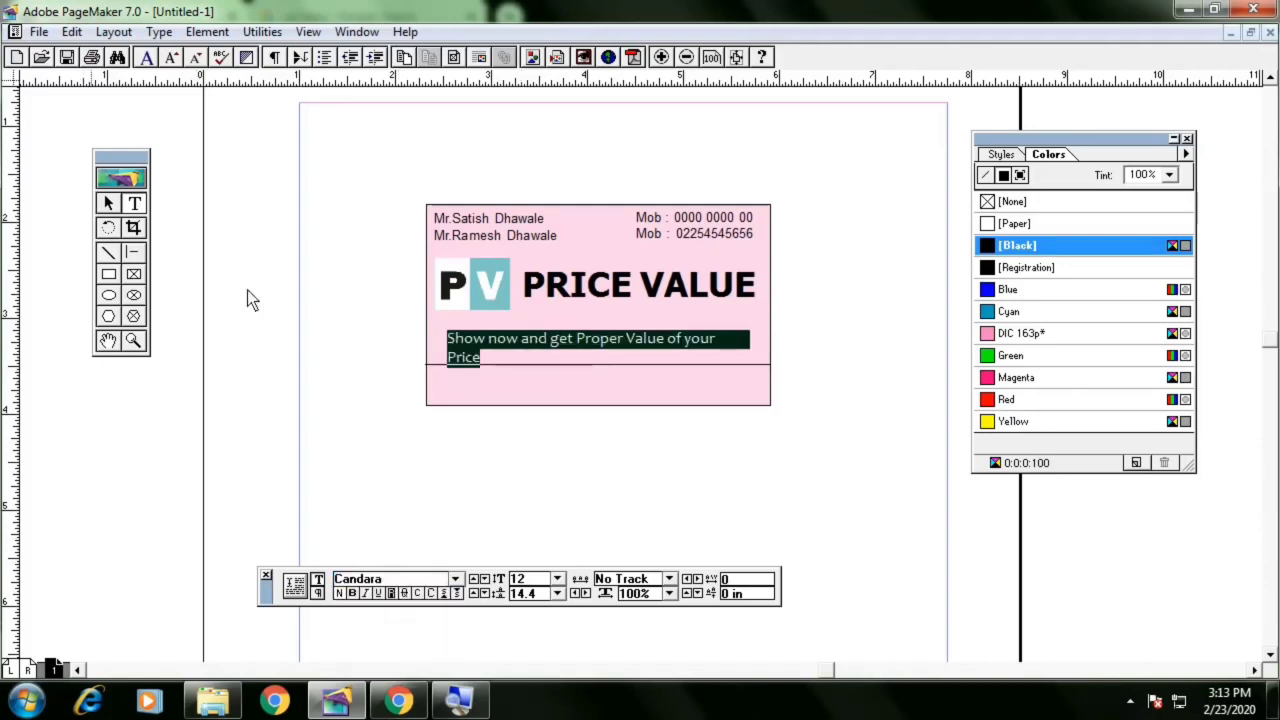
left_click(352, 593)
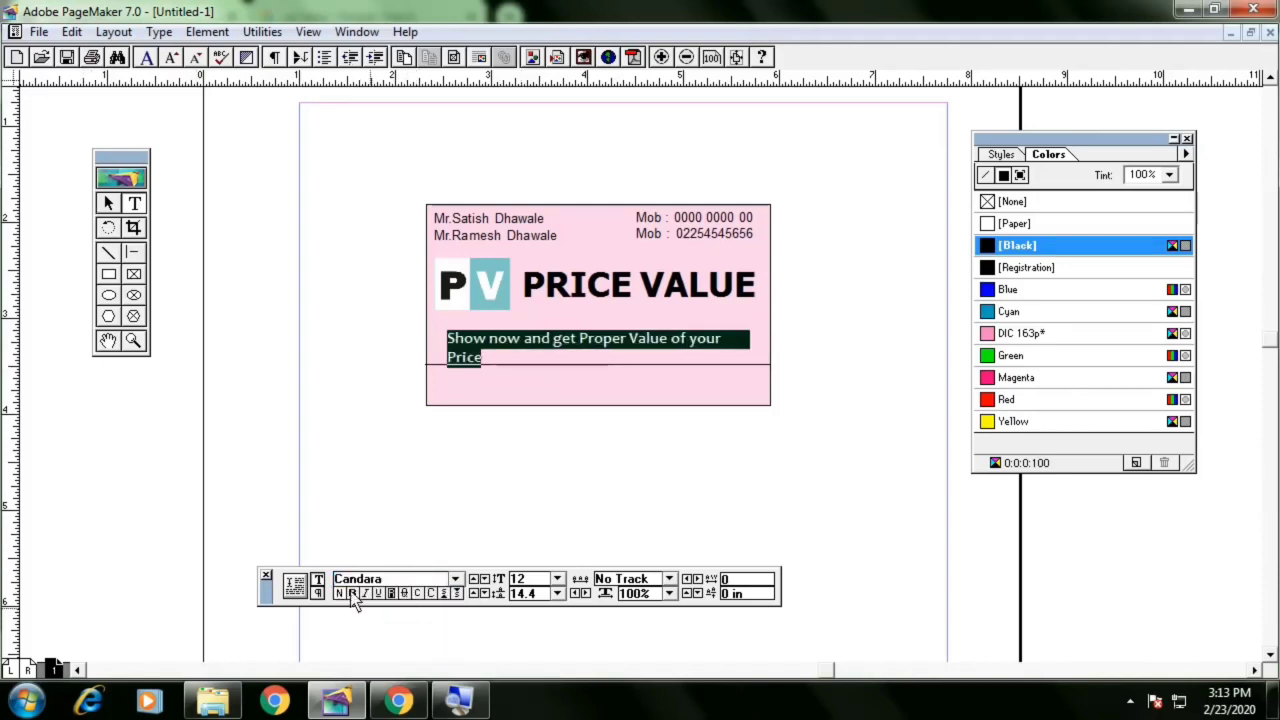
Widen the tagline's text block so the sentence fits on one line
left_click(109, 203)
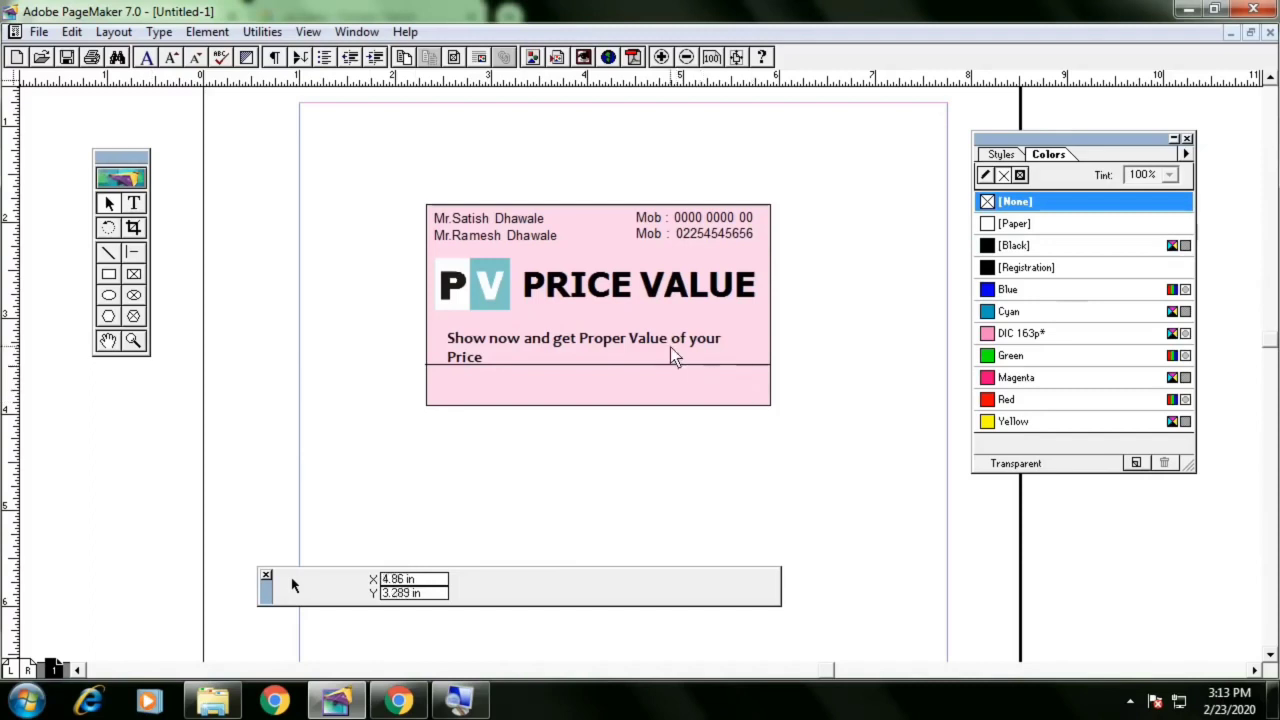
left_click(670, 347)
left_click_drag(726, 367, 788, 371)
left_click(788, 371)
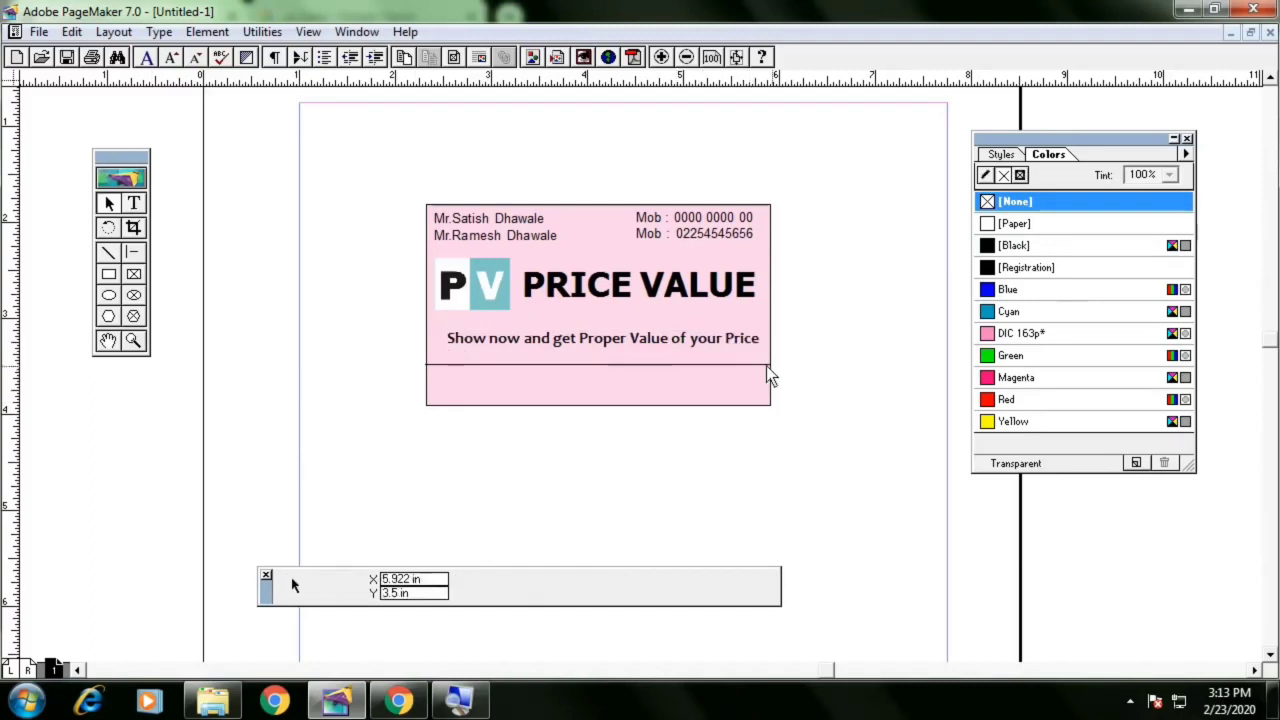
Nudge the tagline block slightly up and to the left
left_click(736, 346)
key("Up")
key("Up")
key("Up")
key("Up")
key("Up")
key("Up")
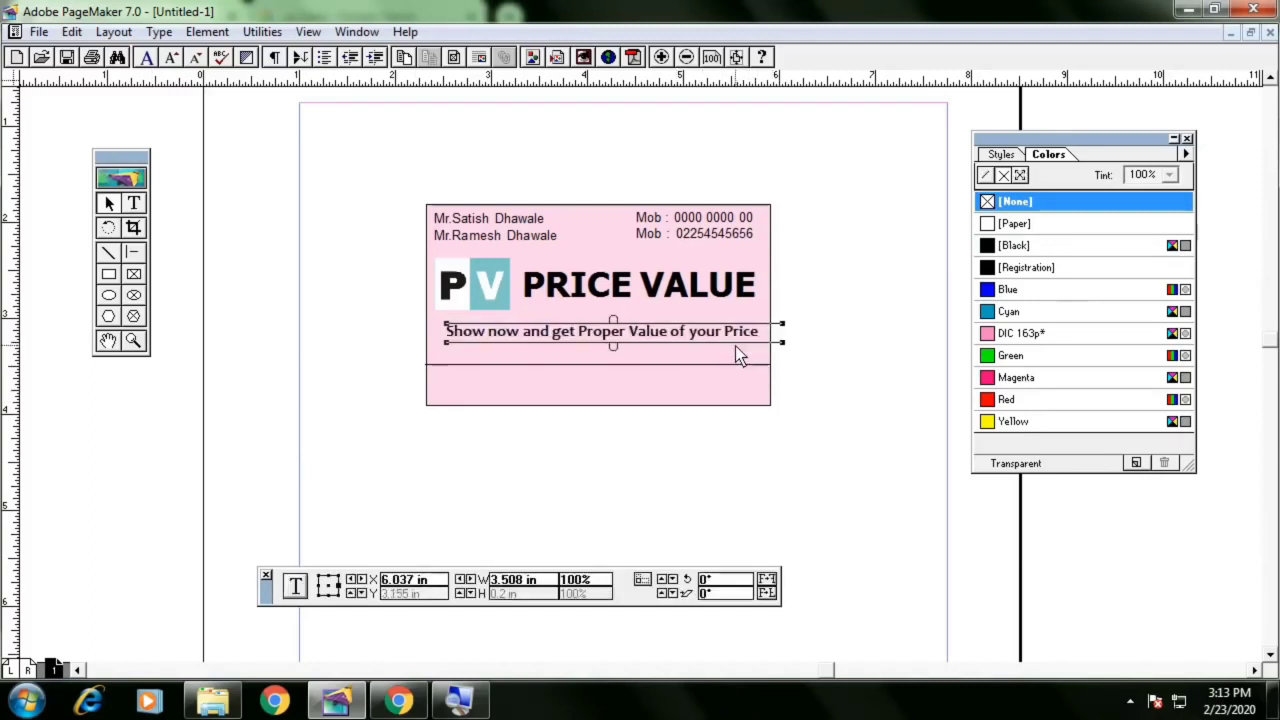
key("Left")
key("Left")
key("Left")
key("Left")
key("Left")
key("Left")
key("Left")
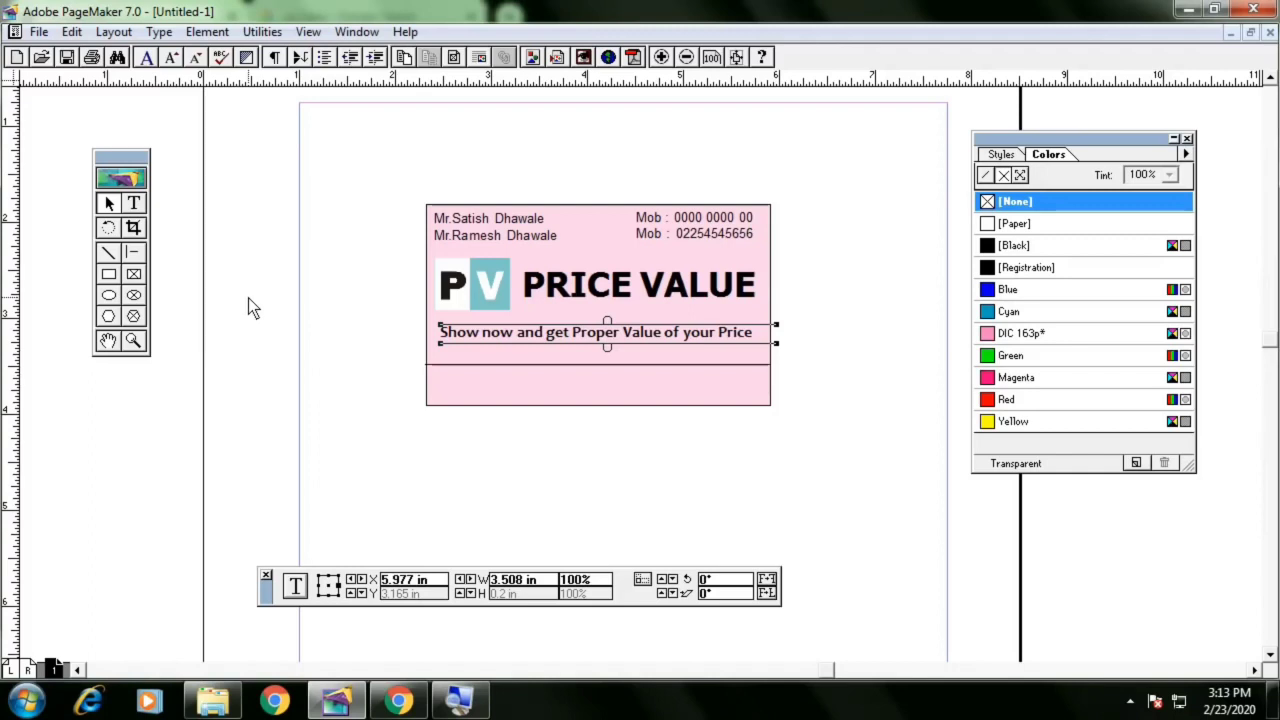
key("Up")
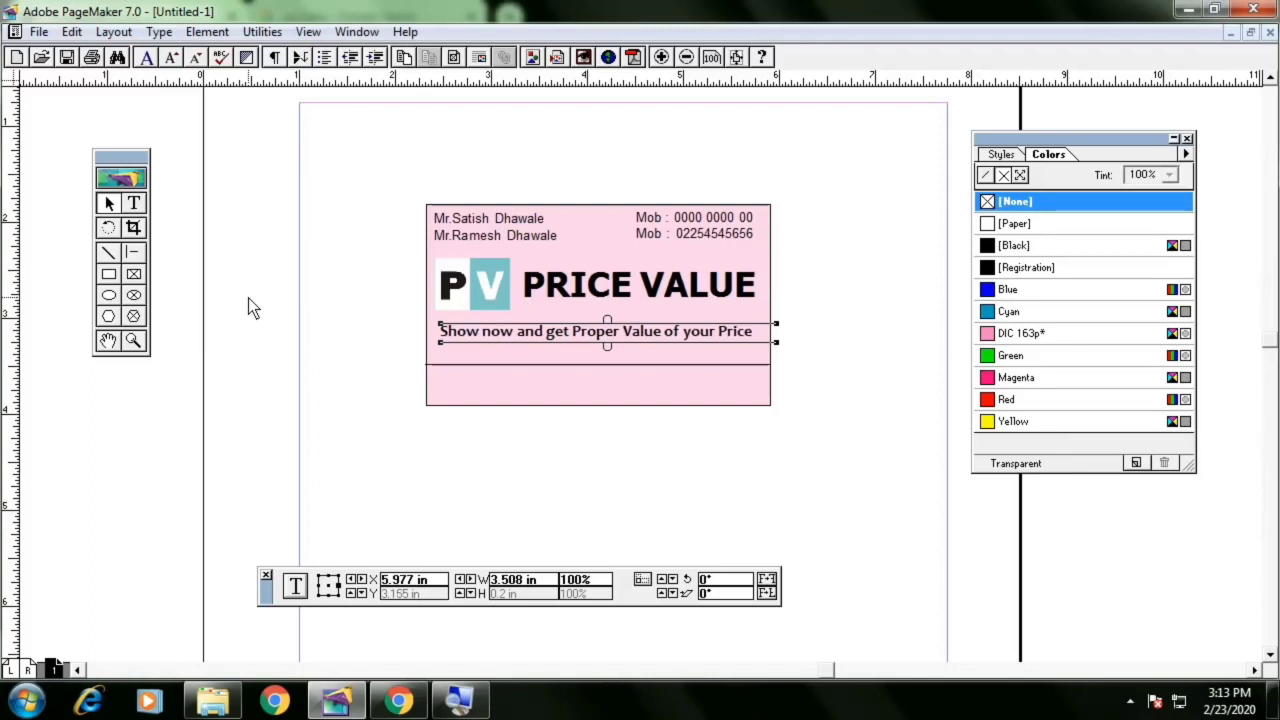
key("Left")
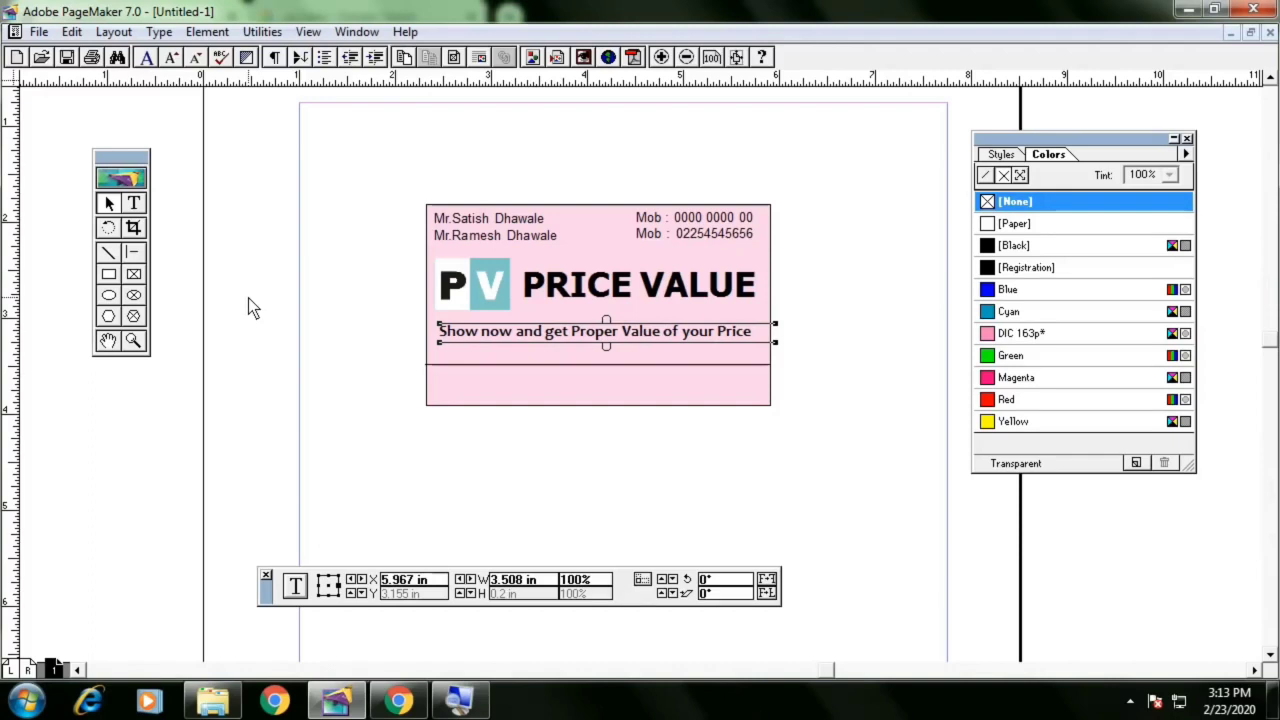
left_click(697, 365)
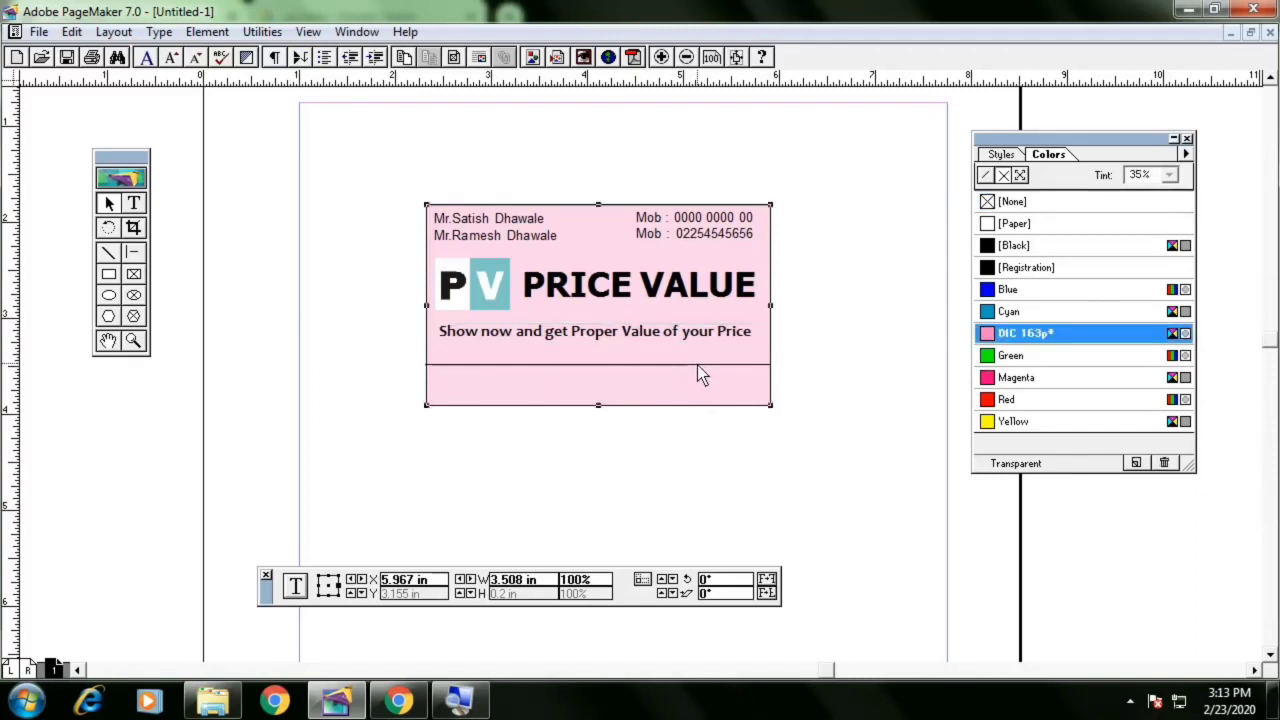
left_click(702, 292)
left_click(659, 331)
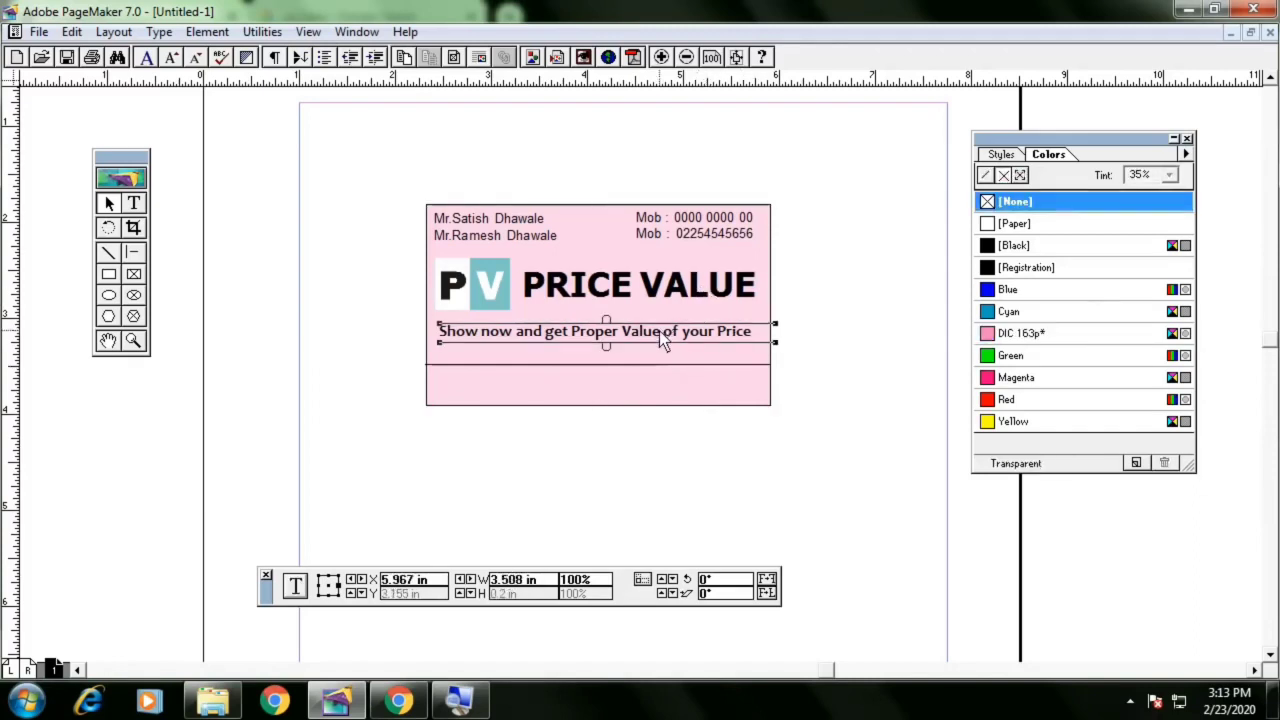
left_click(880, 364)
left_click(135, 204)
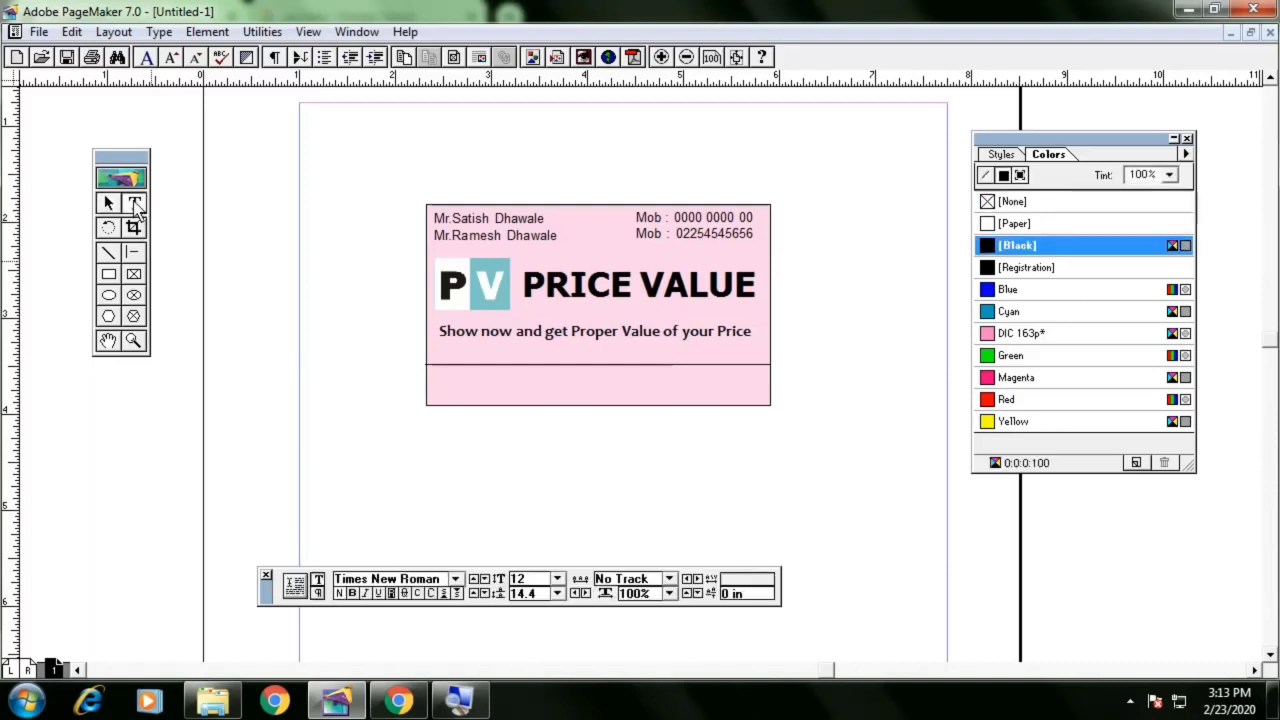
left_click(481, 345)
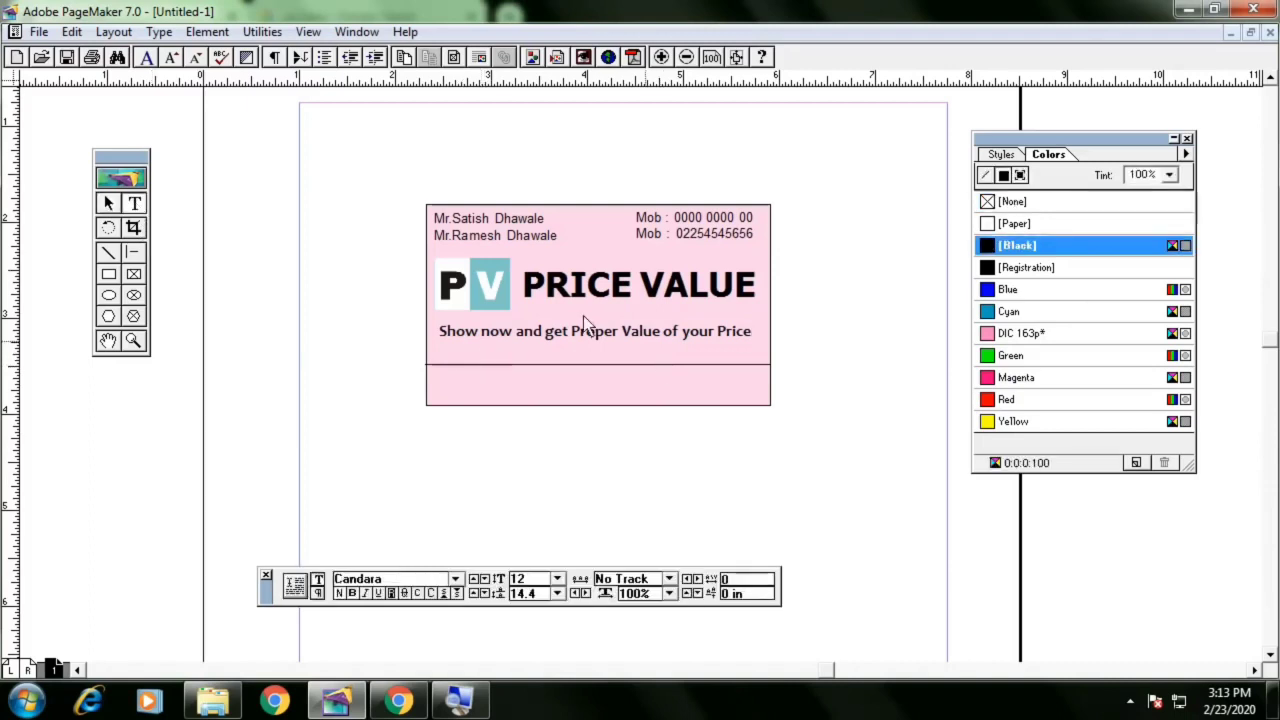
left_click(109, 203)
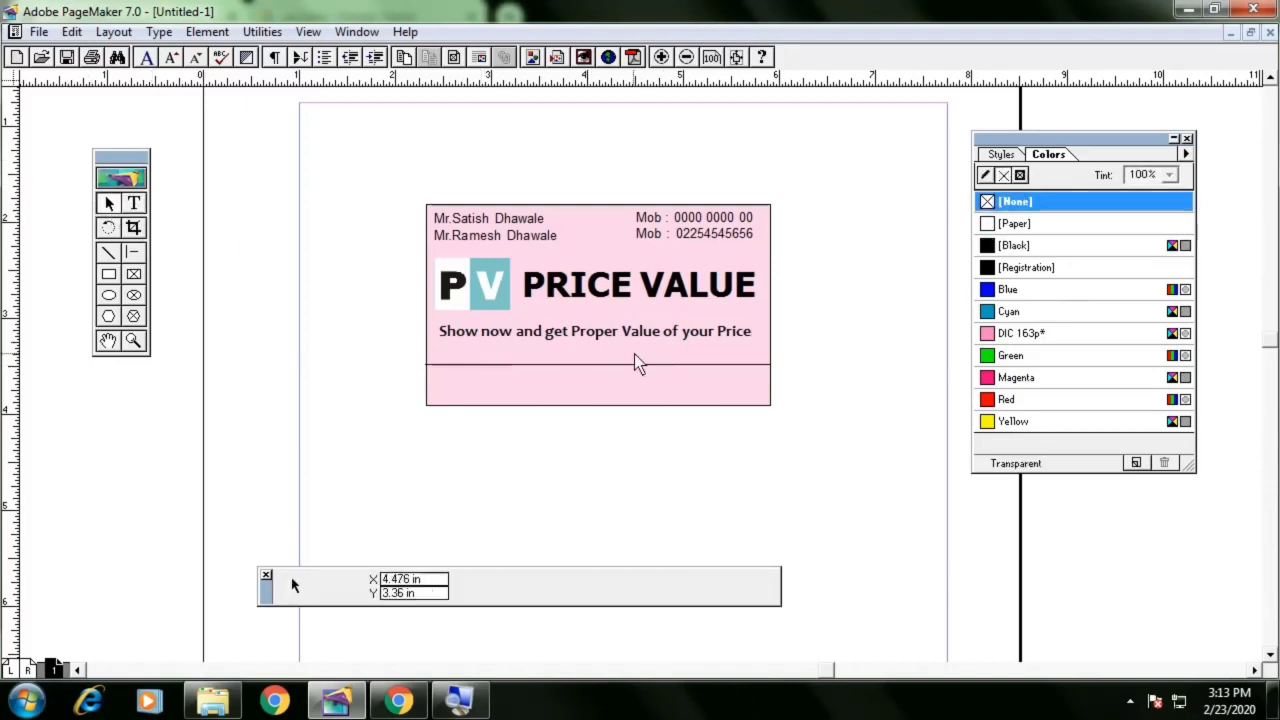
left_click(702, 333)
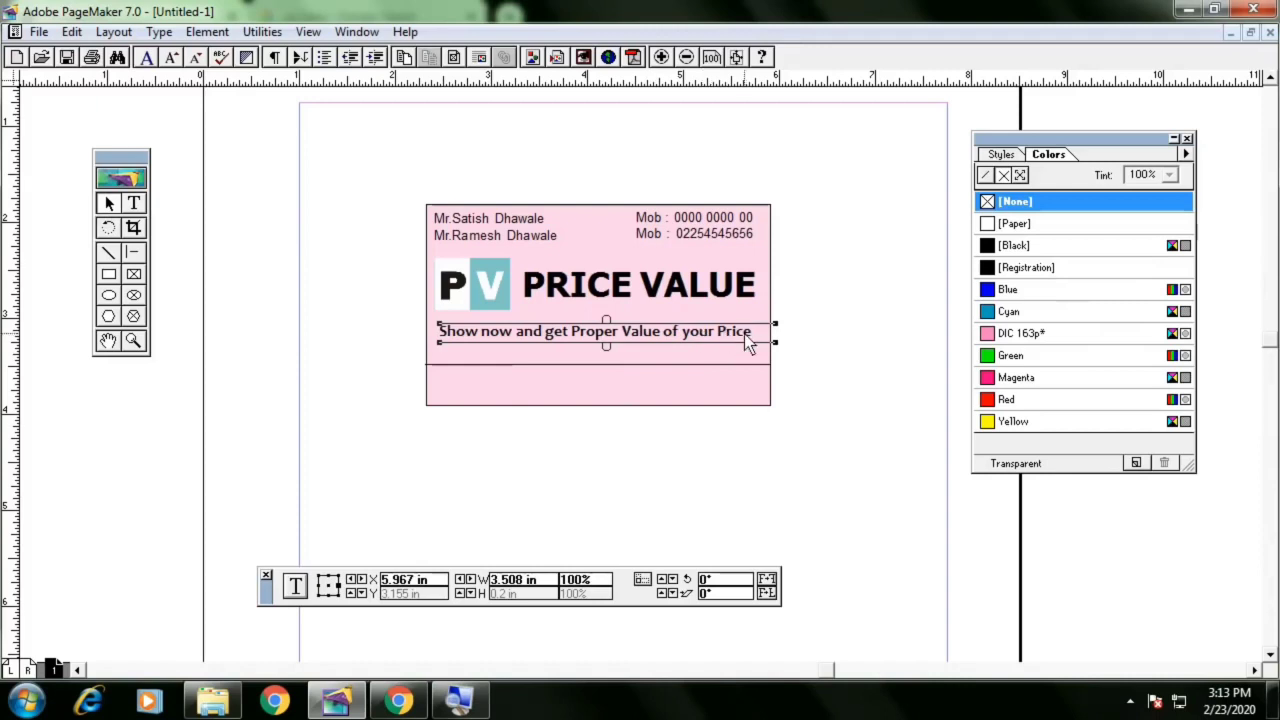
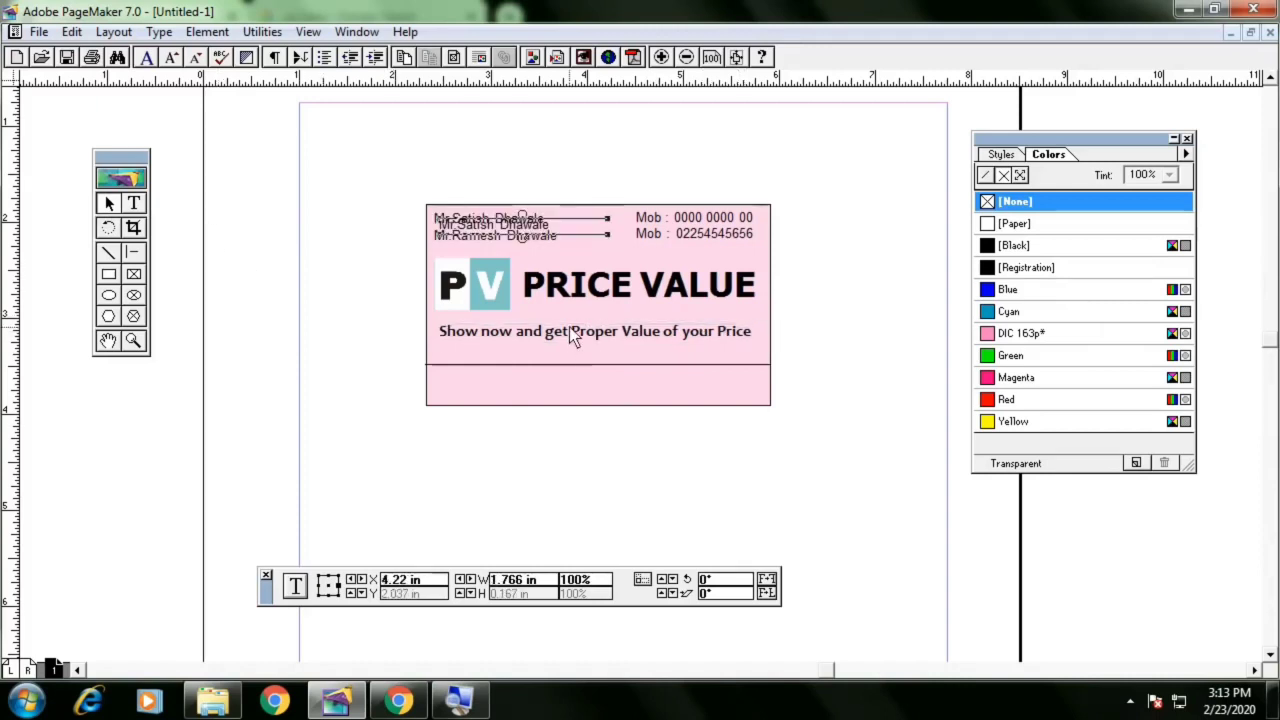
key("ctrl+z")
Paste a copy of the tagline and position it just below the original, above the divider line
left_click(609, 340)
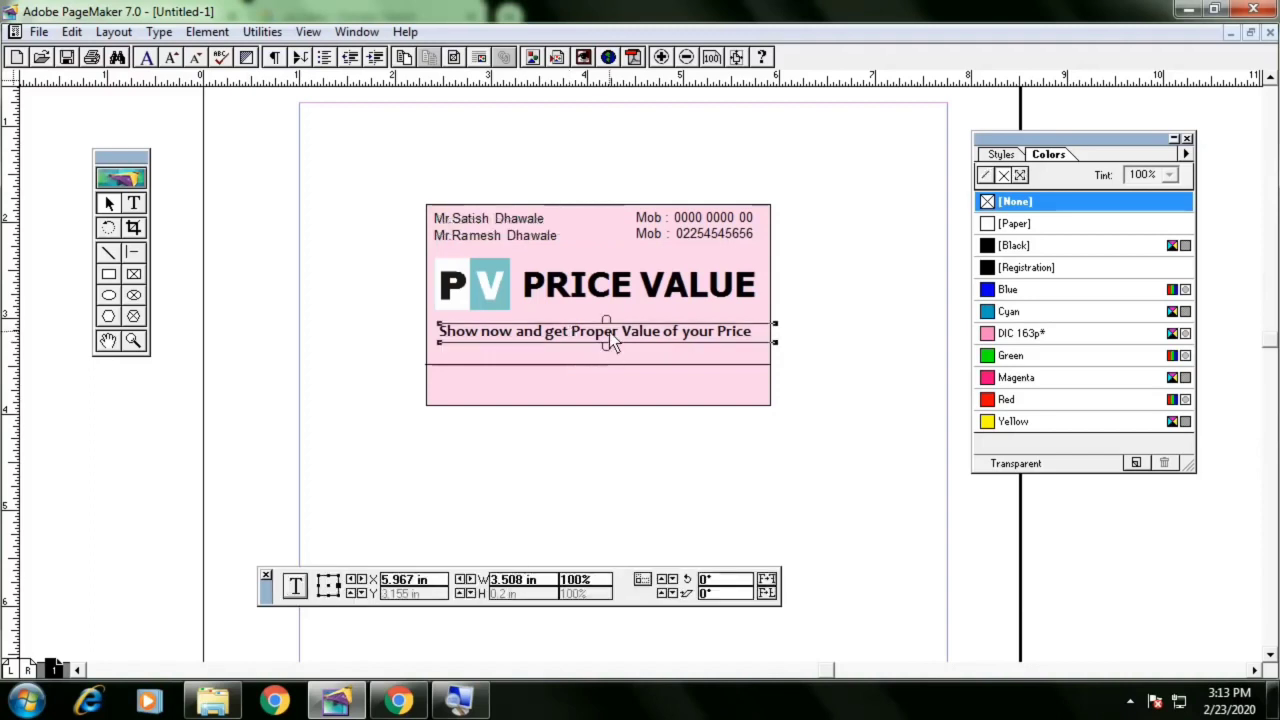
key("ctrl+v")
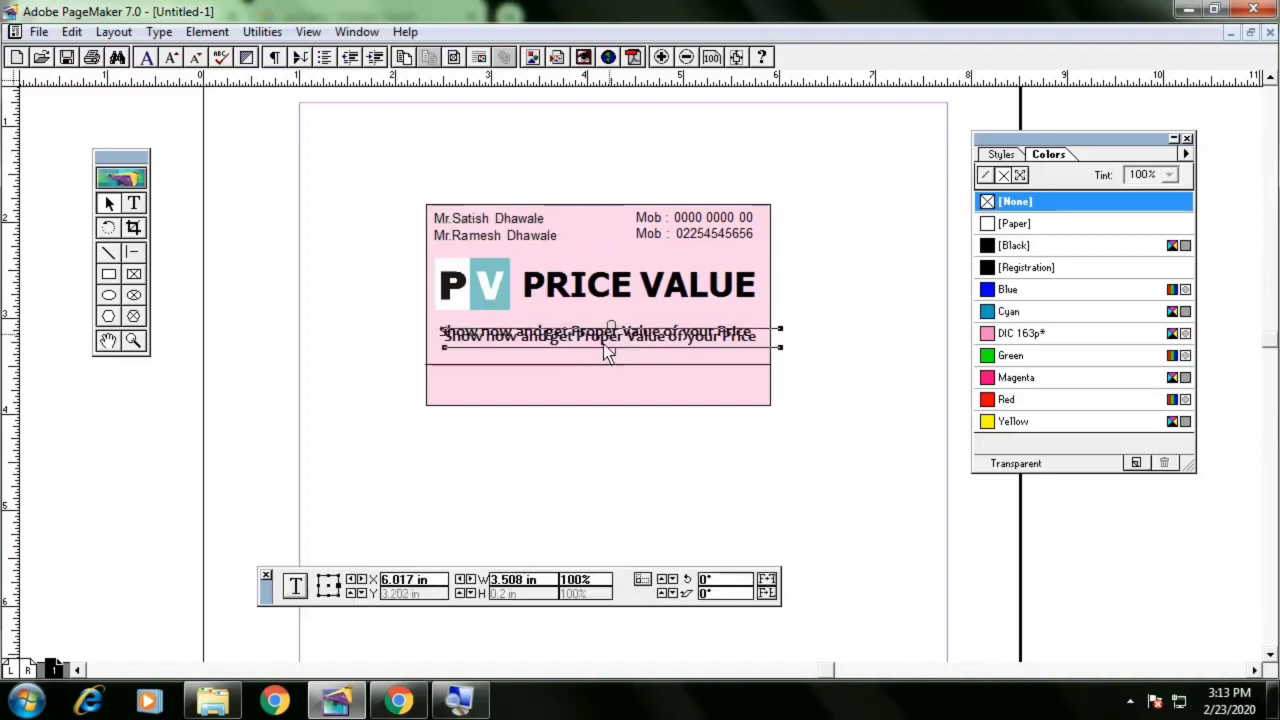
left_click_drag(610, 337, 610, 351)
key("Right")
key("Right")
key("Right")
key("Right")
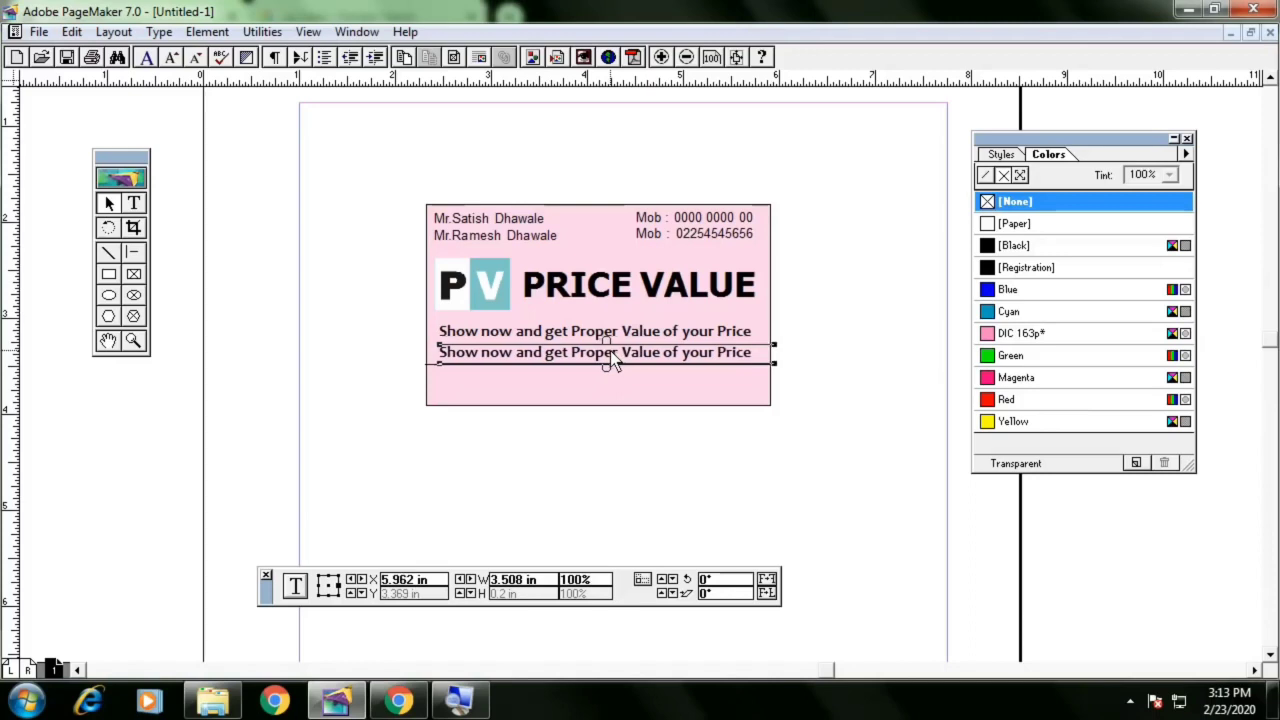
Replace the copied line's text with a web address starting with http
left_click(133, 203)
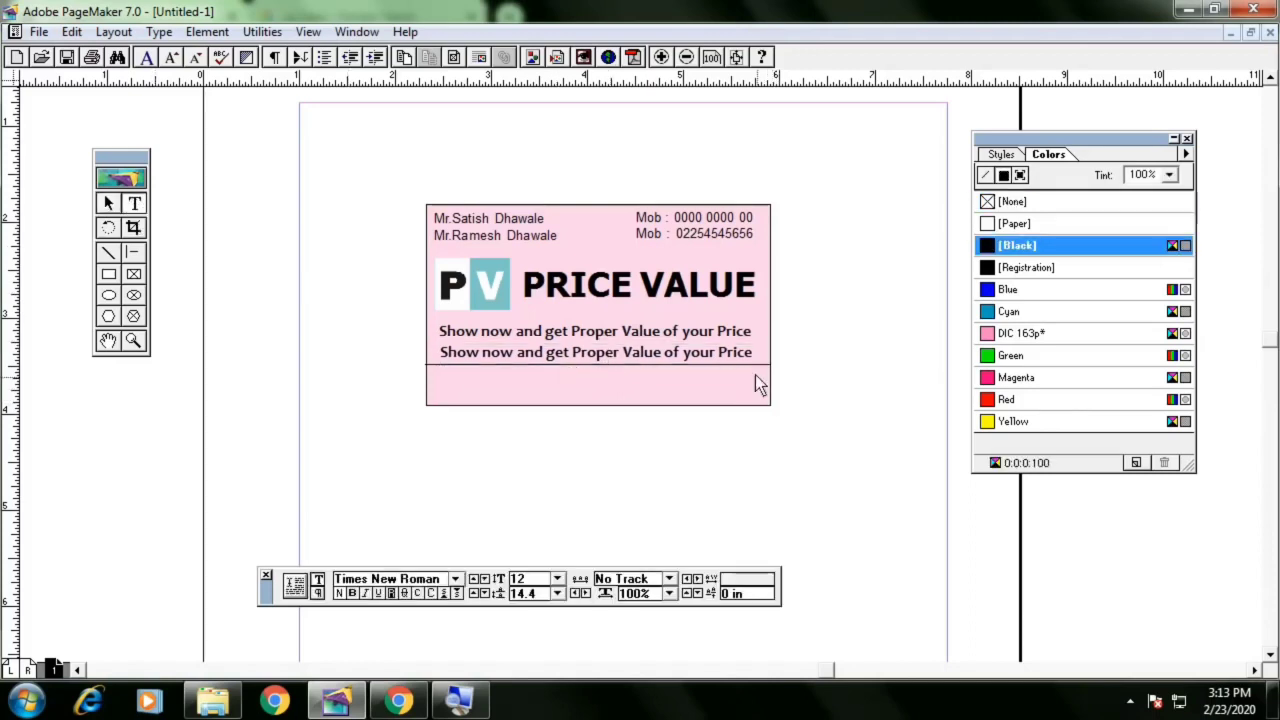
triple_click(755, 359)
key("BackSpace")
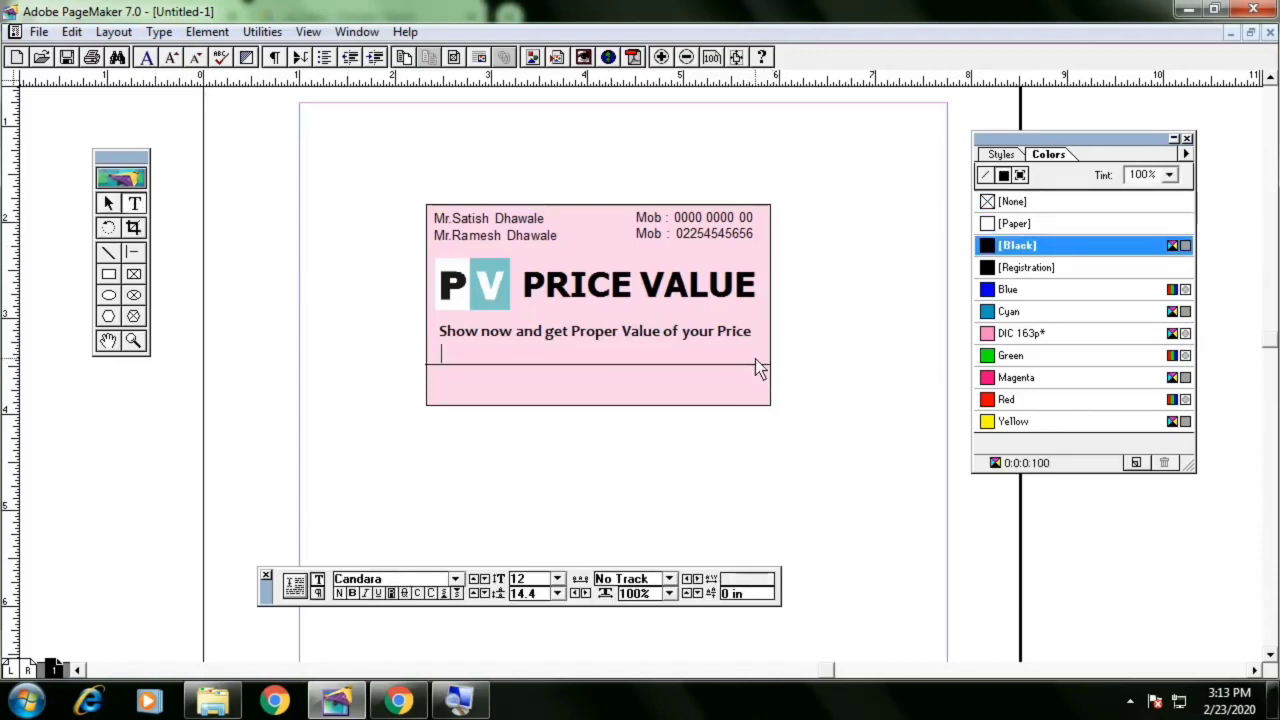
type("http;")
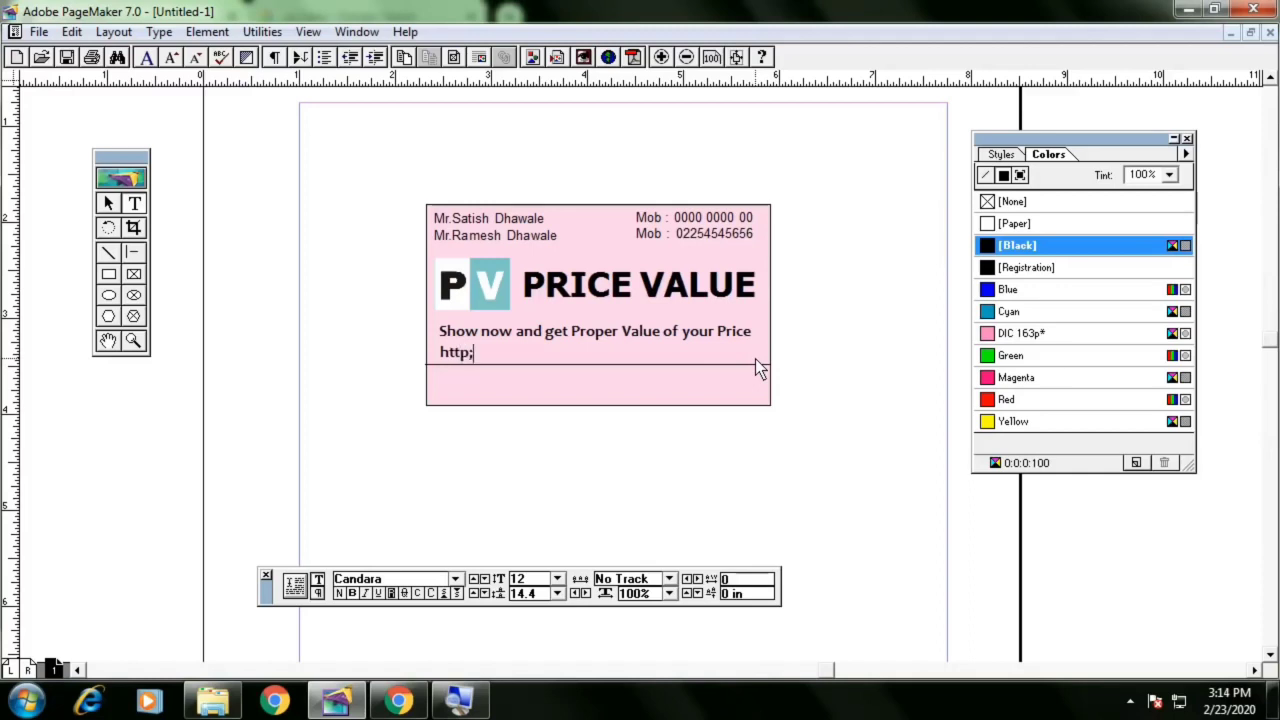
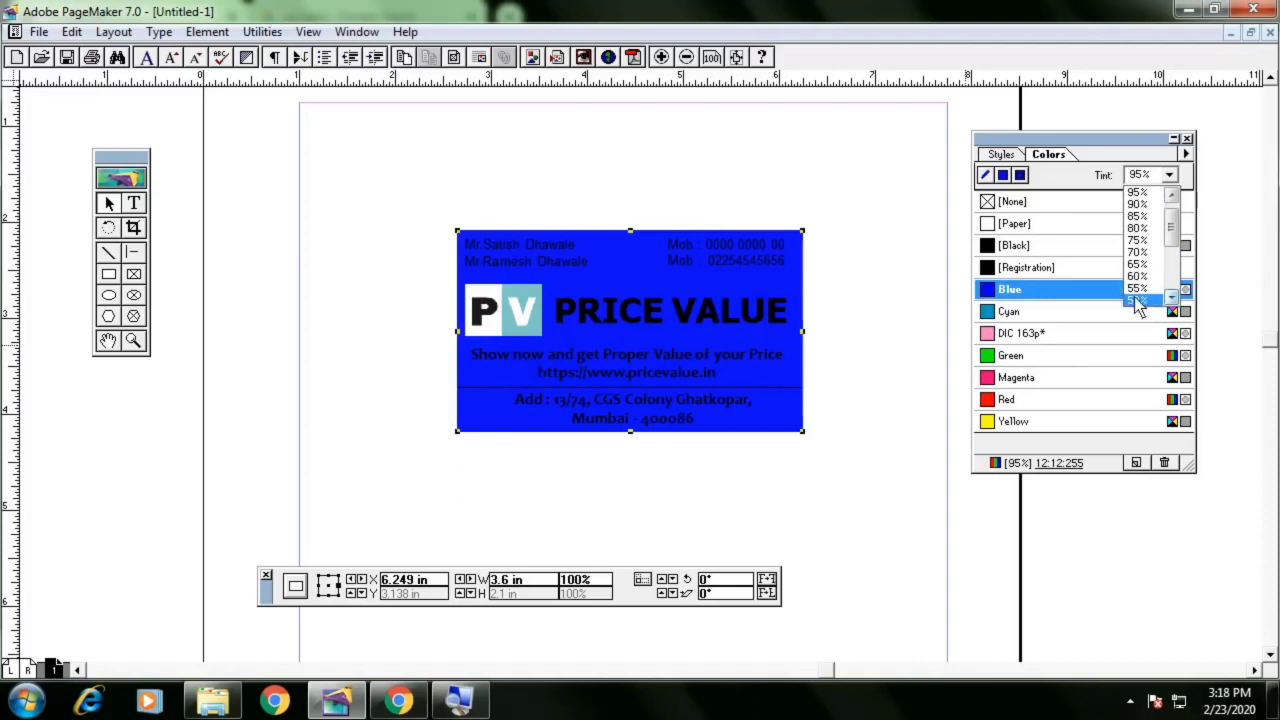
Set the blue background rectangle's tint to 10%
left_click(1138, 299)
left_click(1170, 178)
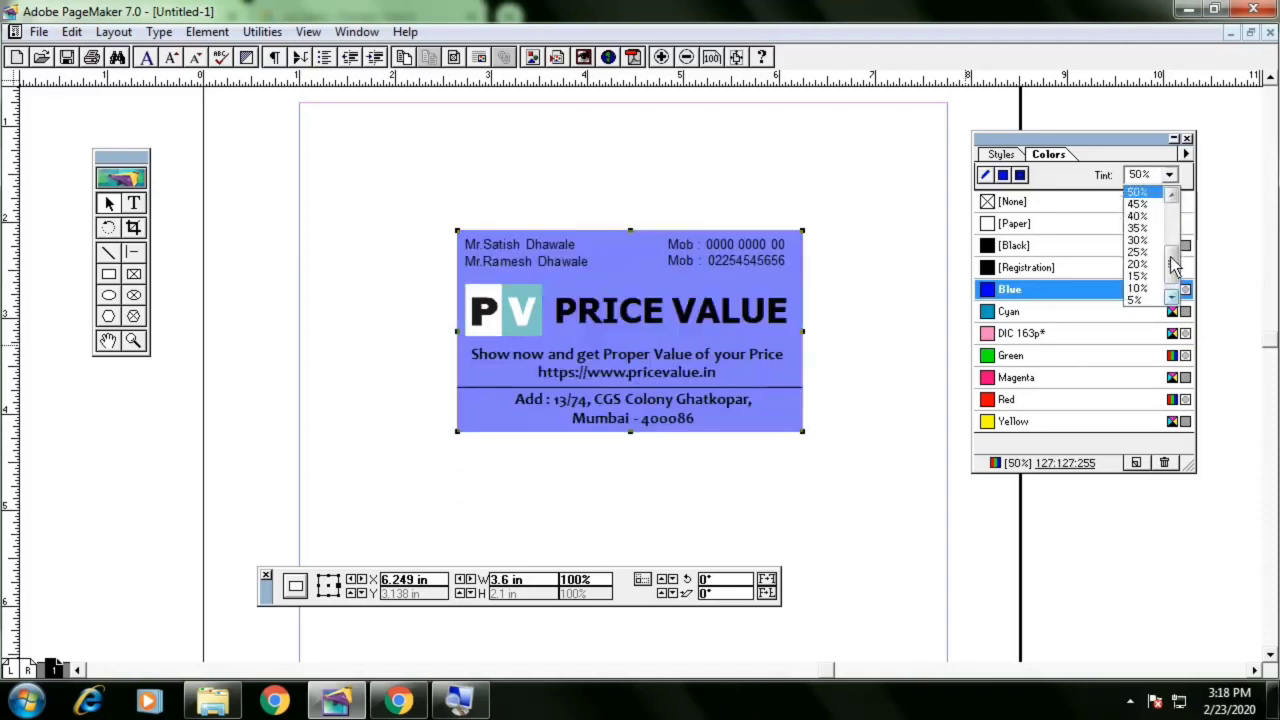
left_click_drag(1172, 258, 1172, 287)
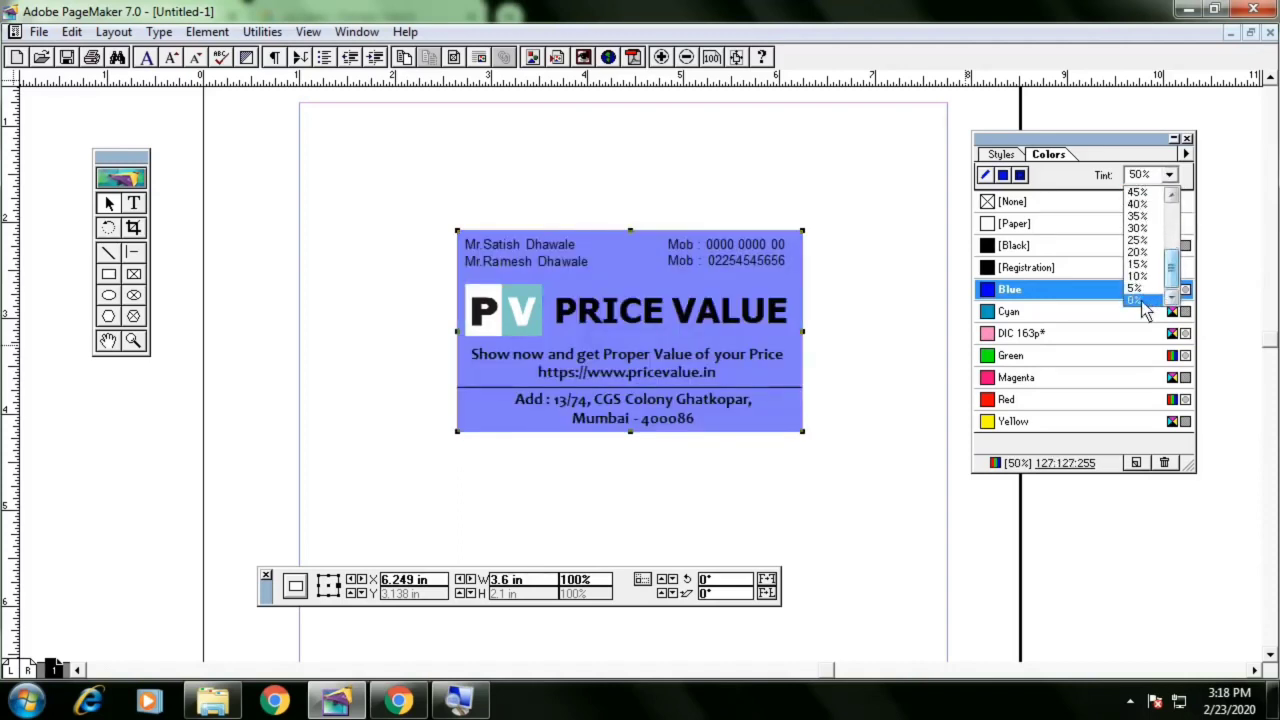
left_click(1145, 276)
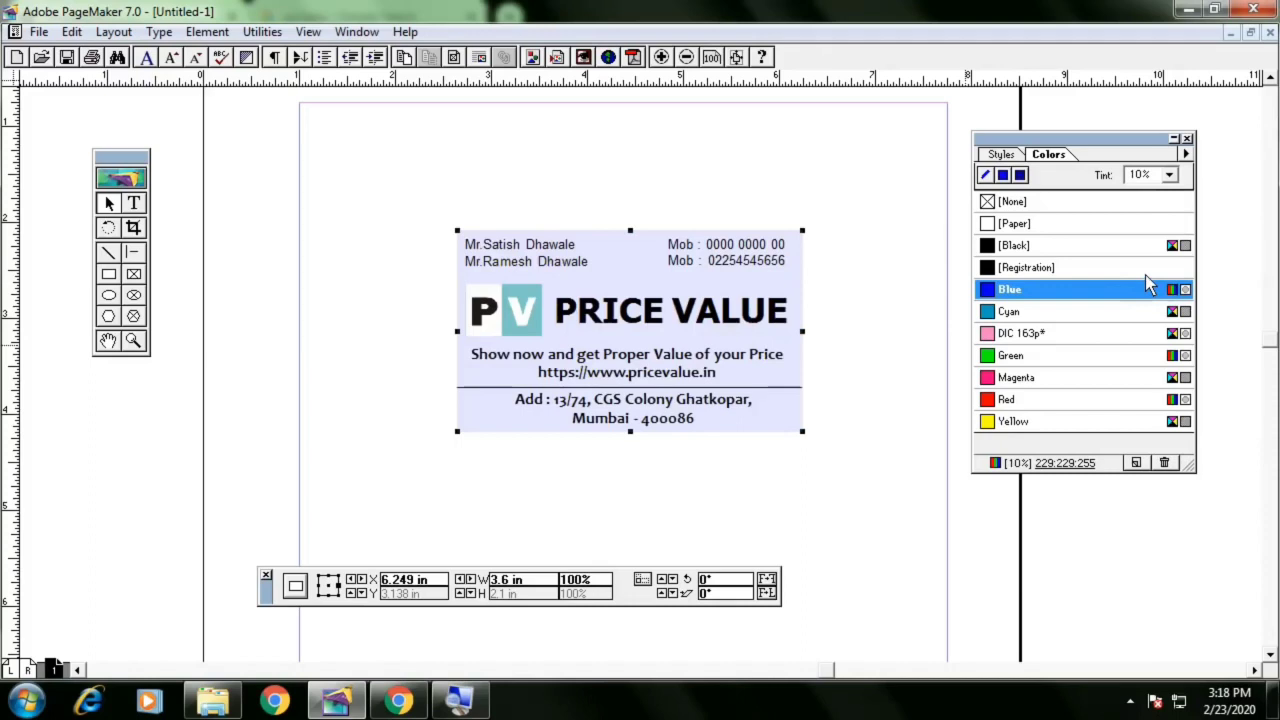
left_click(911, 302)
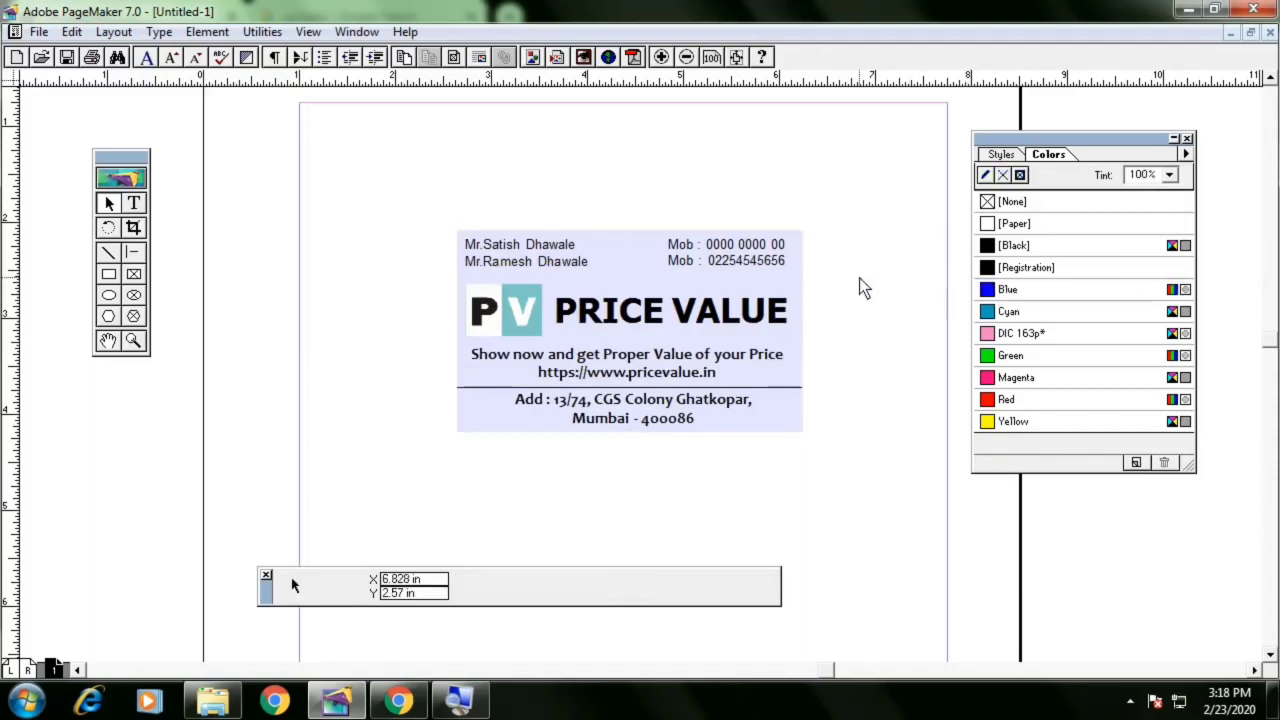
Select the card's text blocks and background rectangle one by one to inspect them
left_click(796, 268)
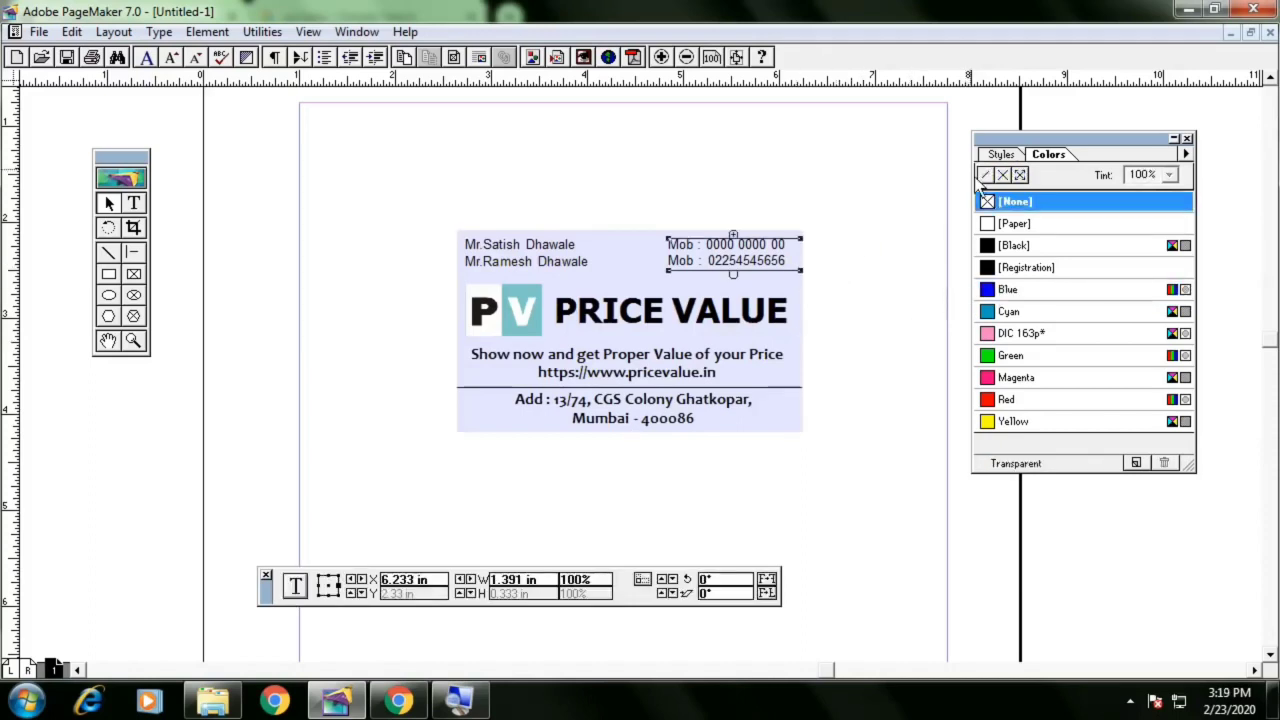
left_click(476, 420)
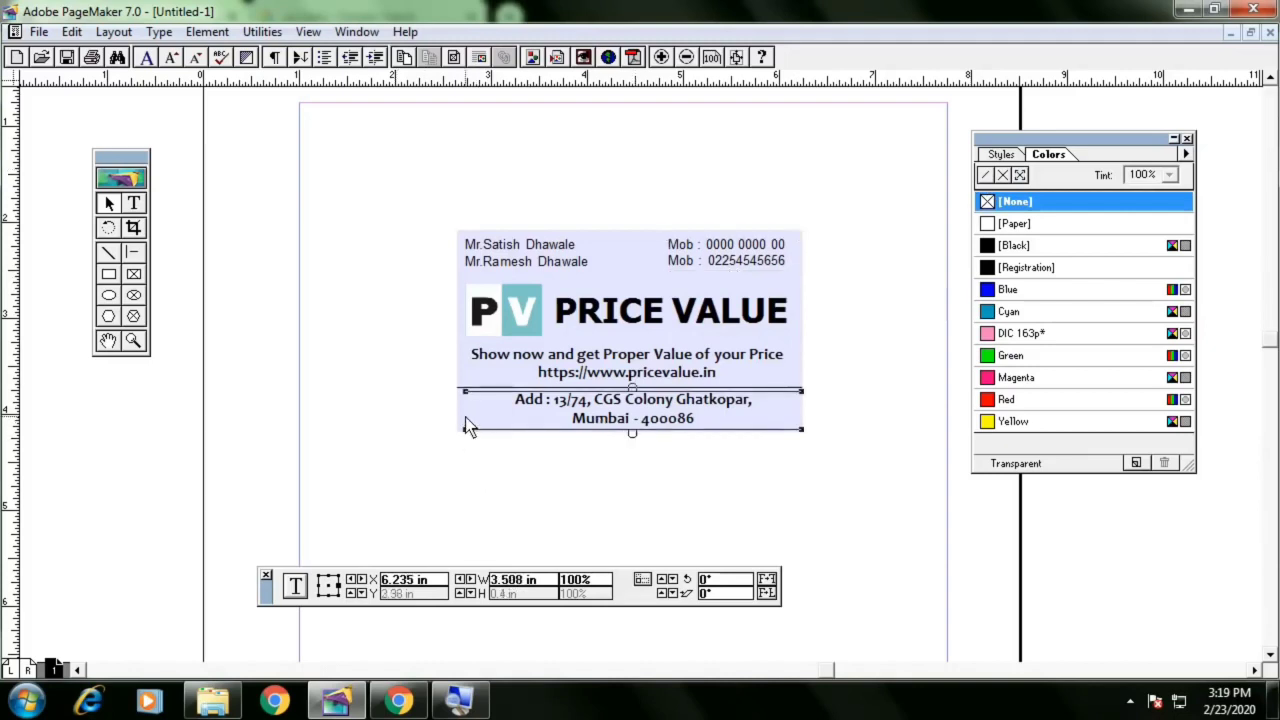
left_click(460, 415)
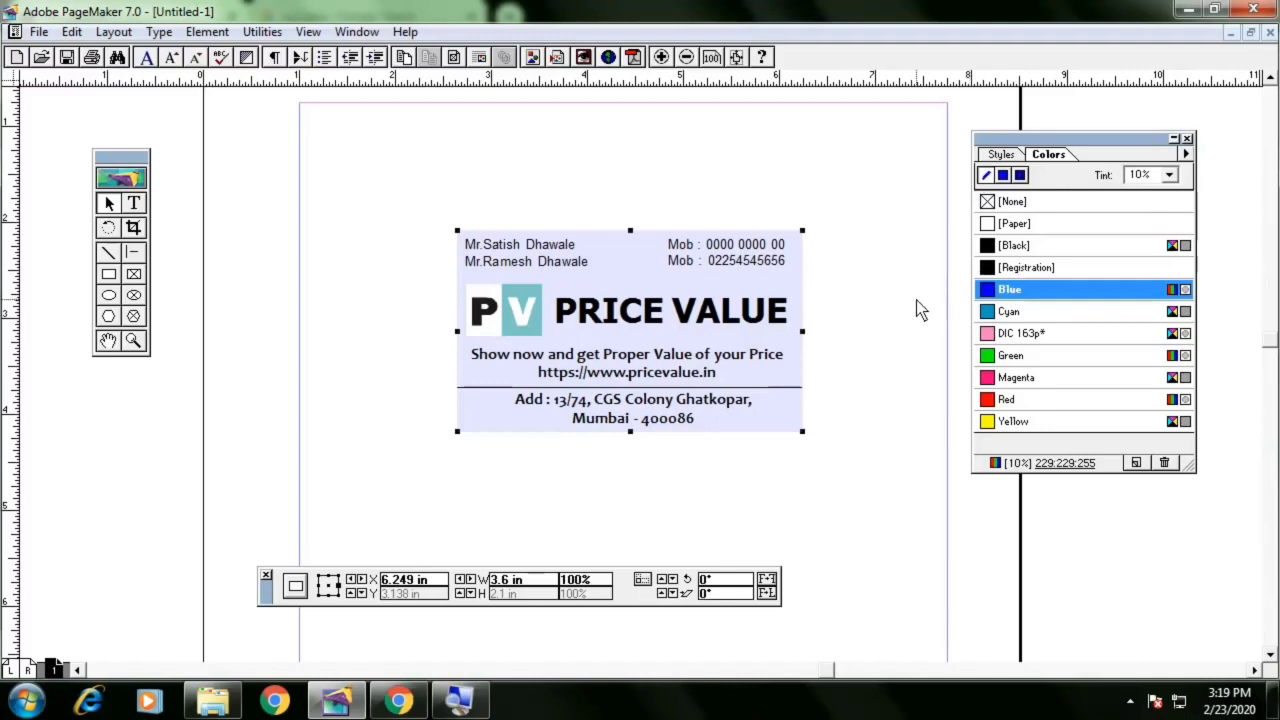
left_click_drag(423, 200, 874, 484)
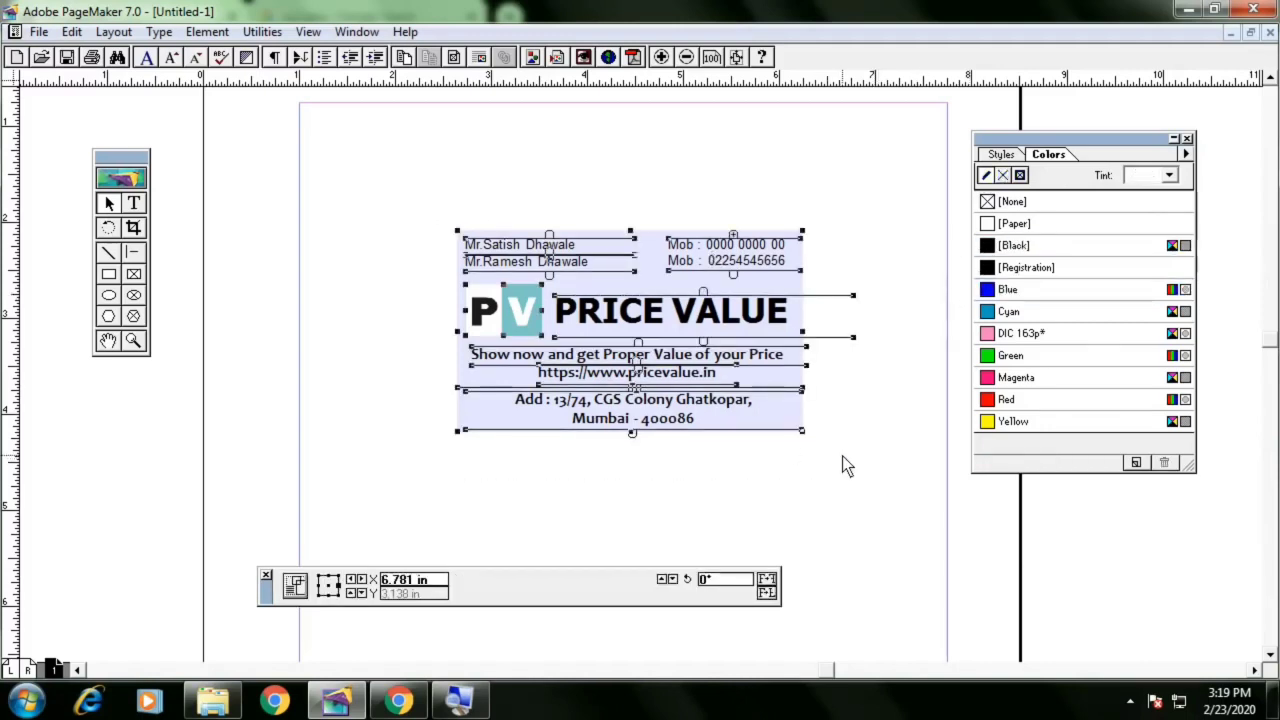
left_click(843, 457)
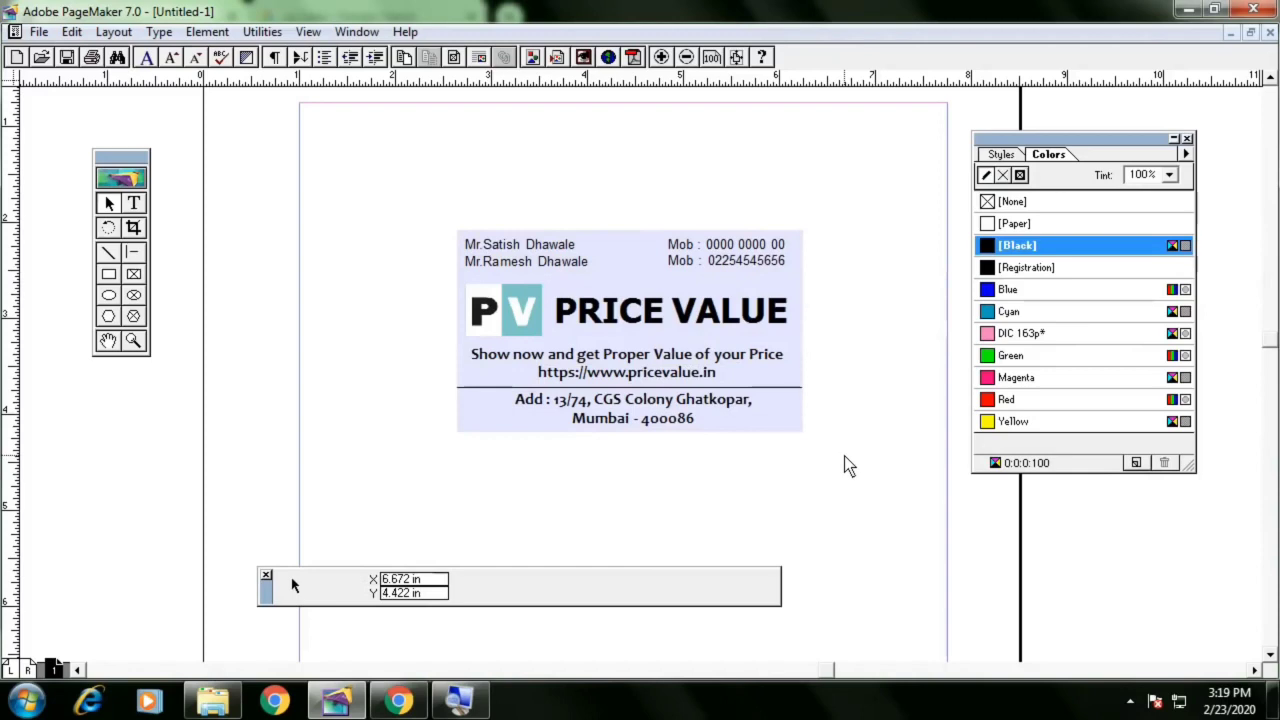
left_click(799, 429)
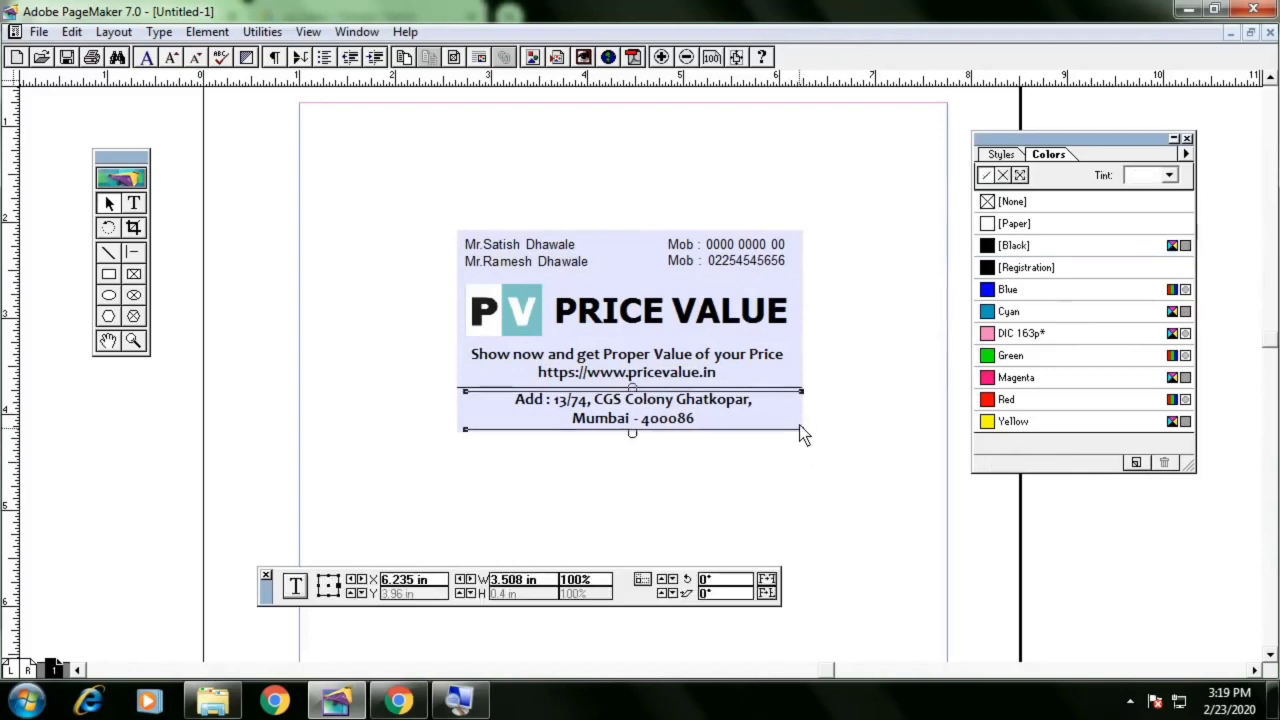
left_click(803, 353)
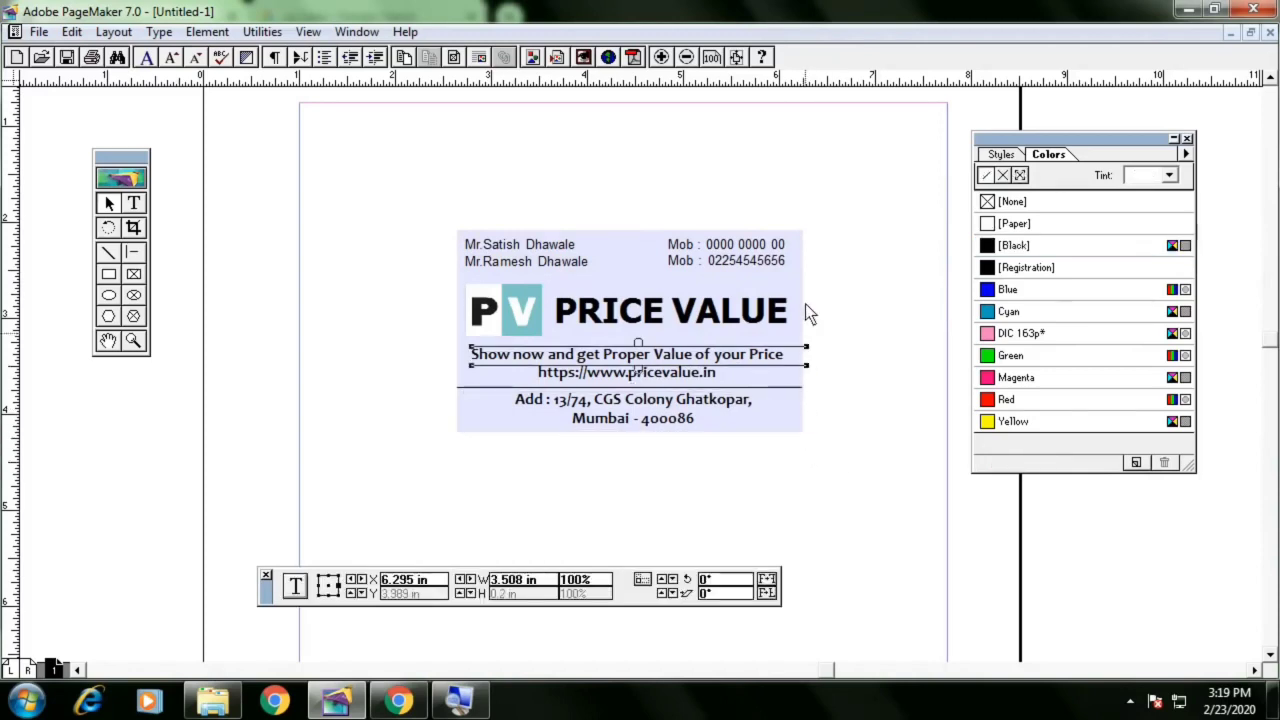
left_click(461, 424)
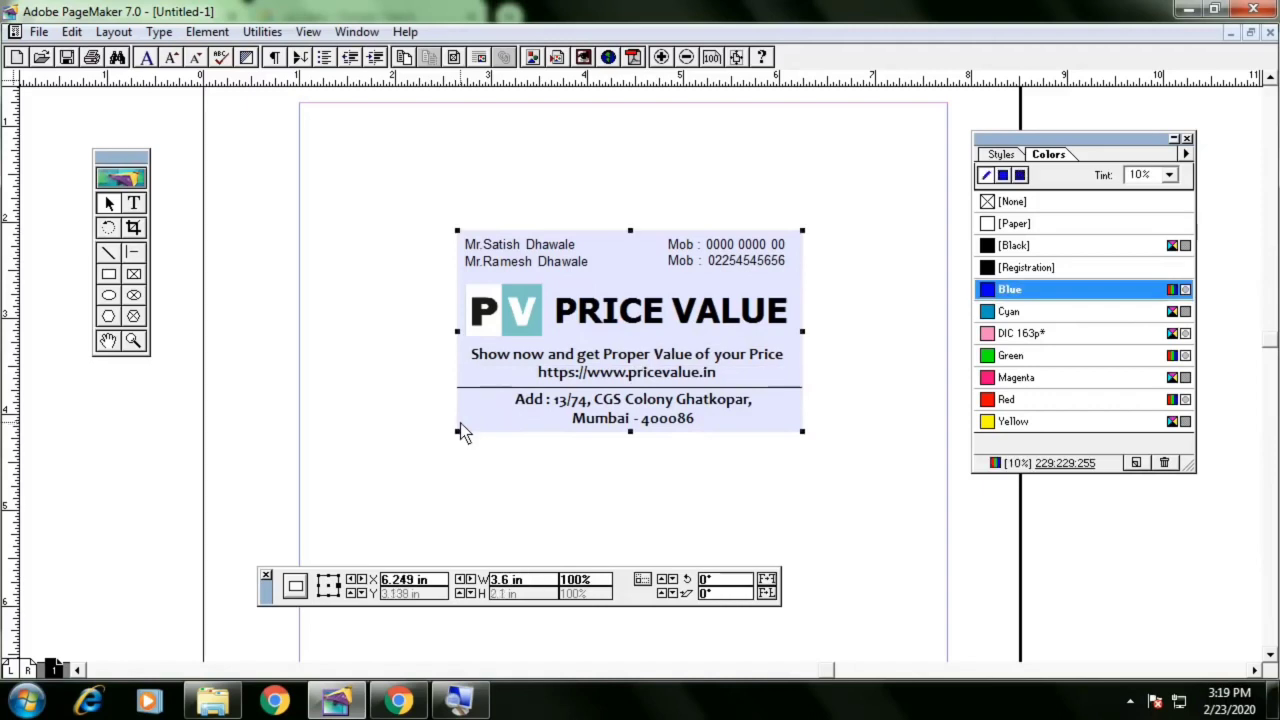
left_click(391, 410)
Open the Place dialog and browse to the images folder on the Desktop
key("ctrl+d")
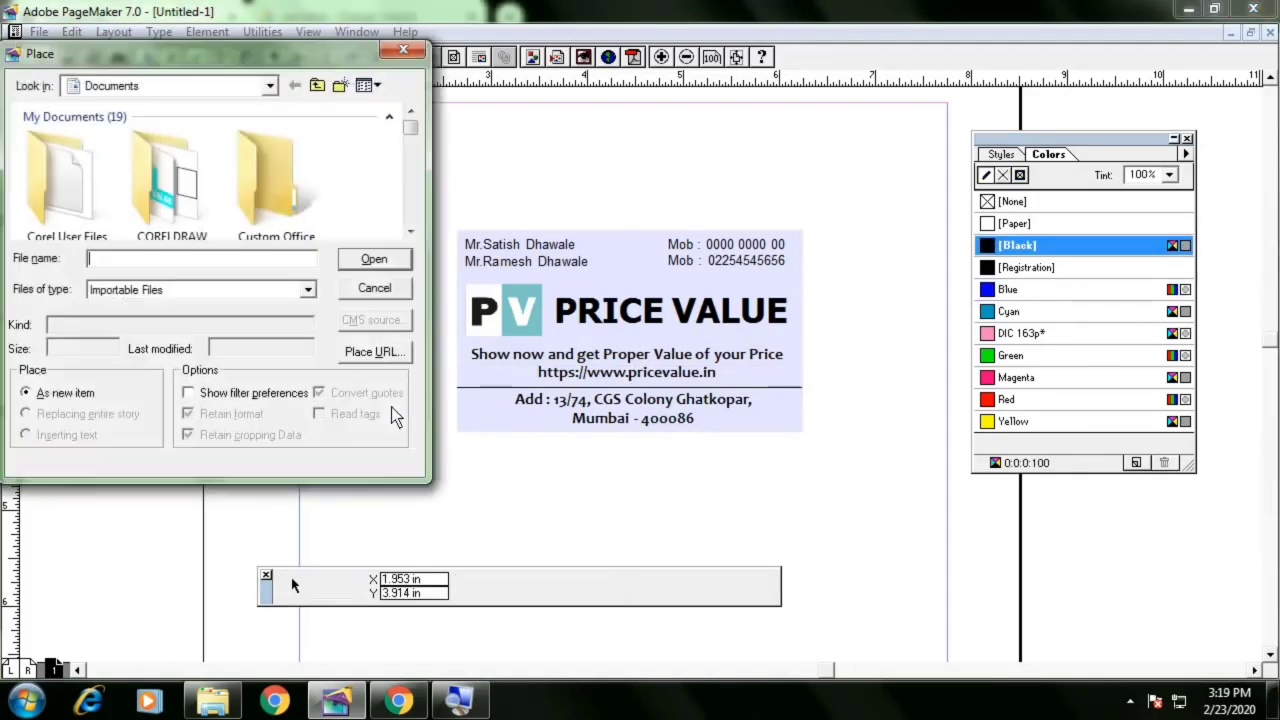
left_click_drag(410, 128, 410, 175)
left_click_drag(345, 55, 626, 156)
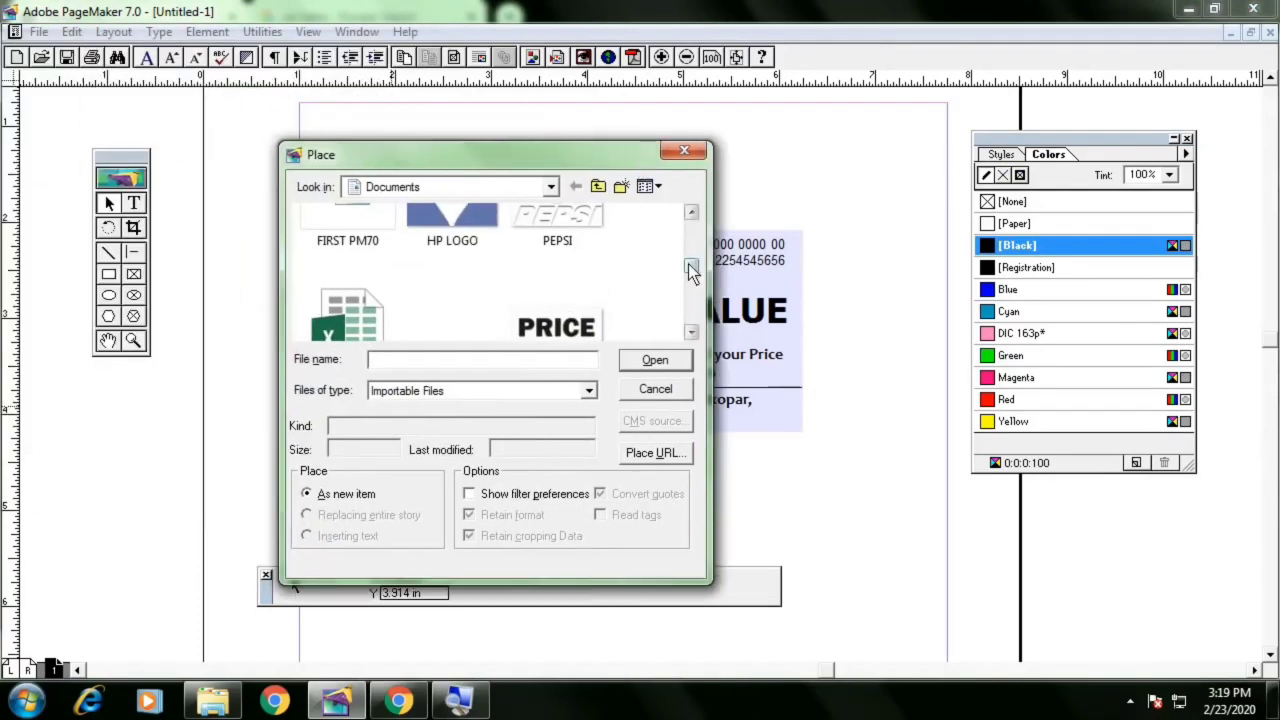
left_click_drag(690, 266, 703, 228)
left_click(491, 189)
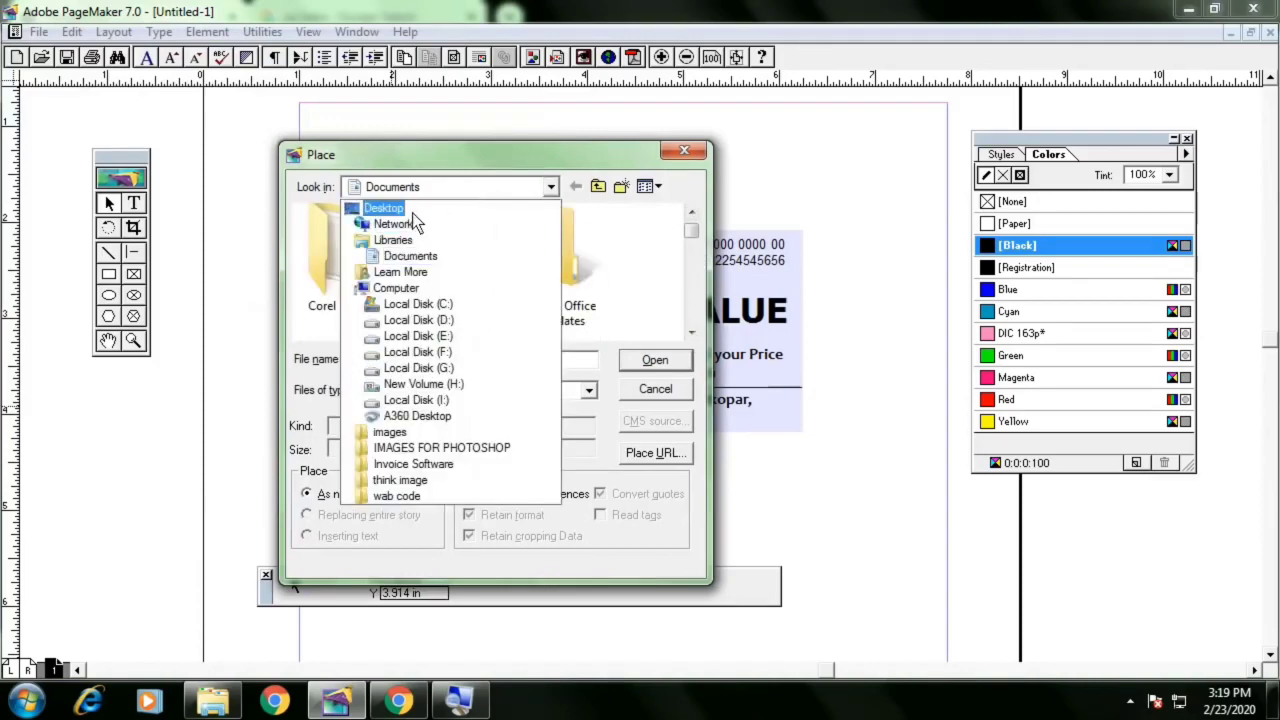
left_click(412, 212)
scroll(551, 300, "down", 10)
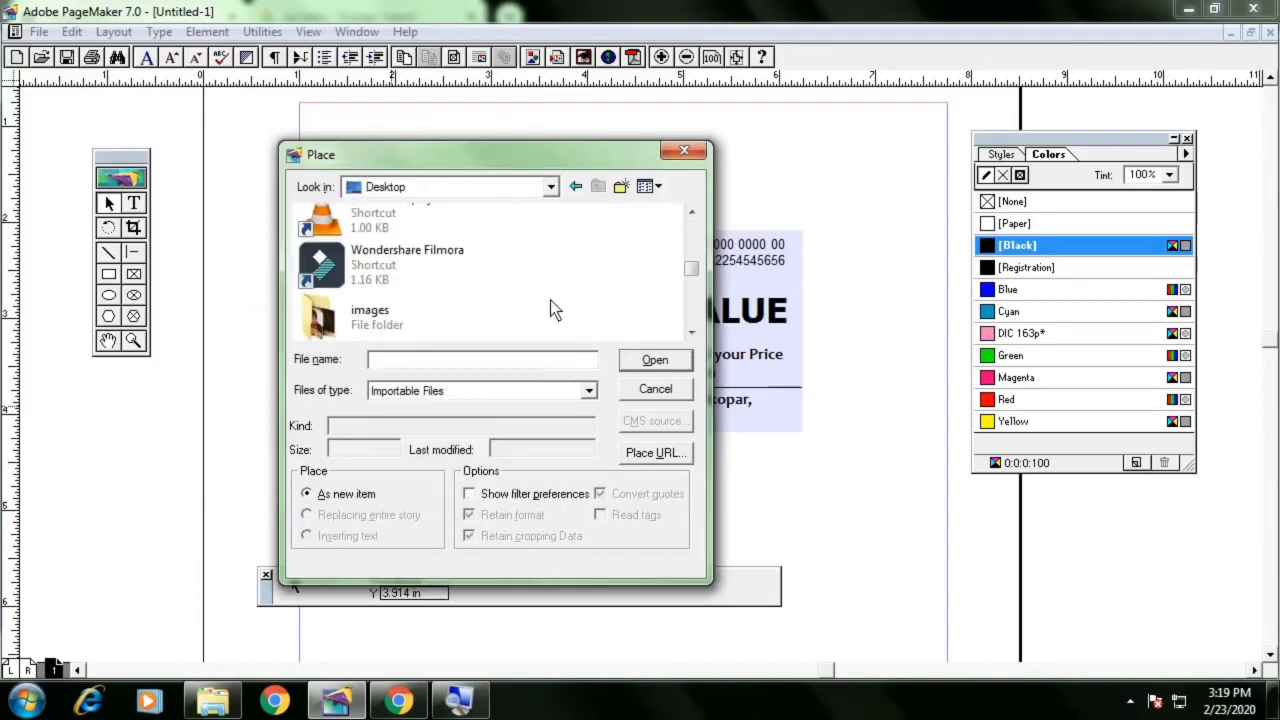
double_click(430, 311)
scroll(477, 293, "down", 3)
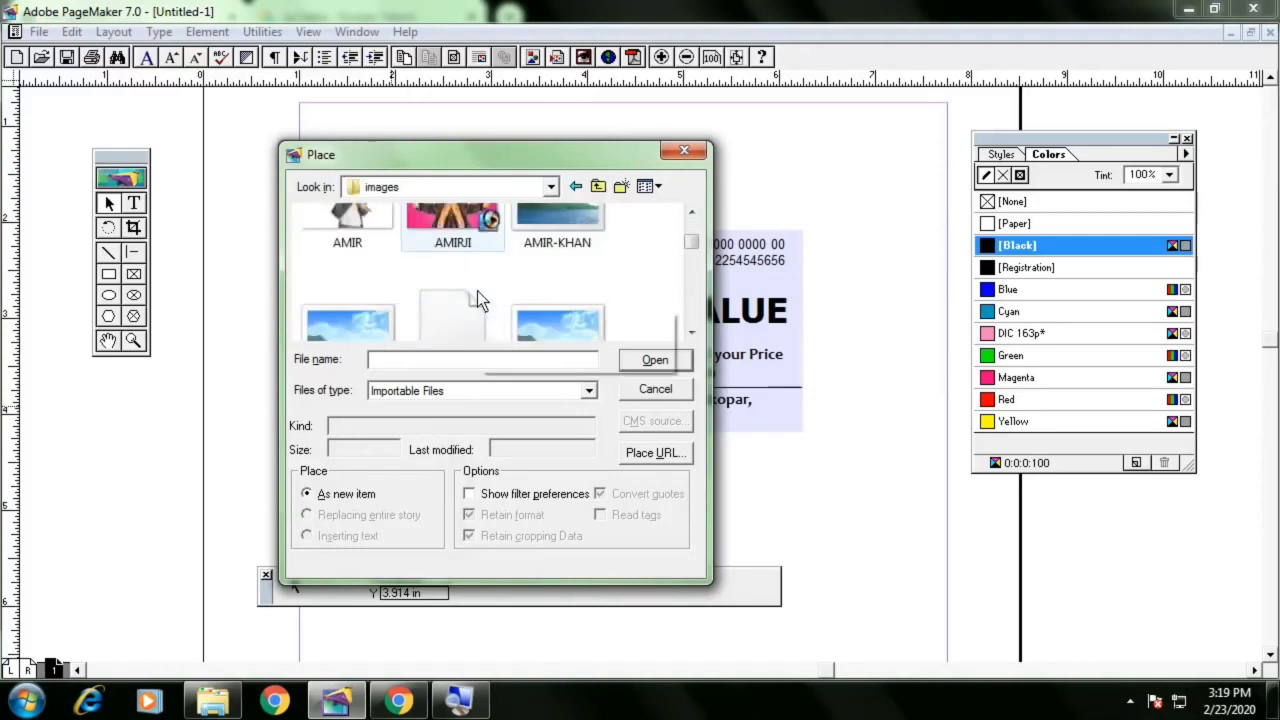
scroll(501, 306, "down", 6)
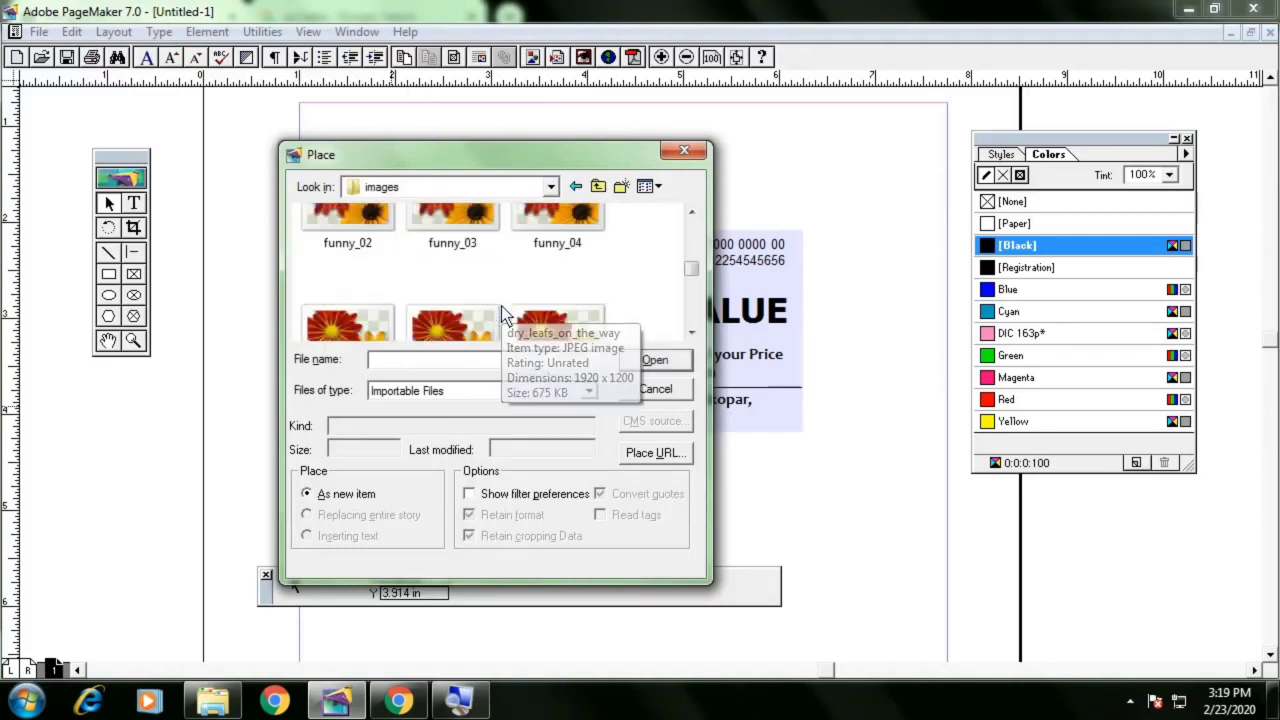
scroll(501, 306, "down", 5)
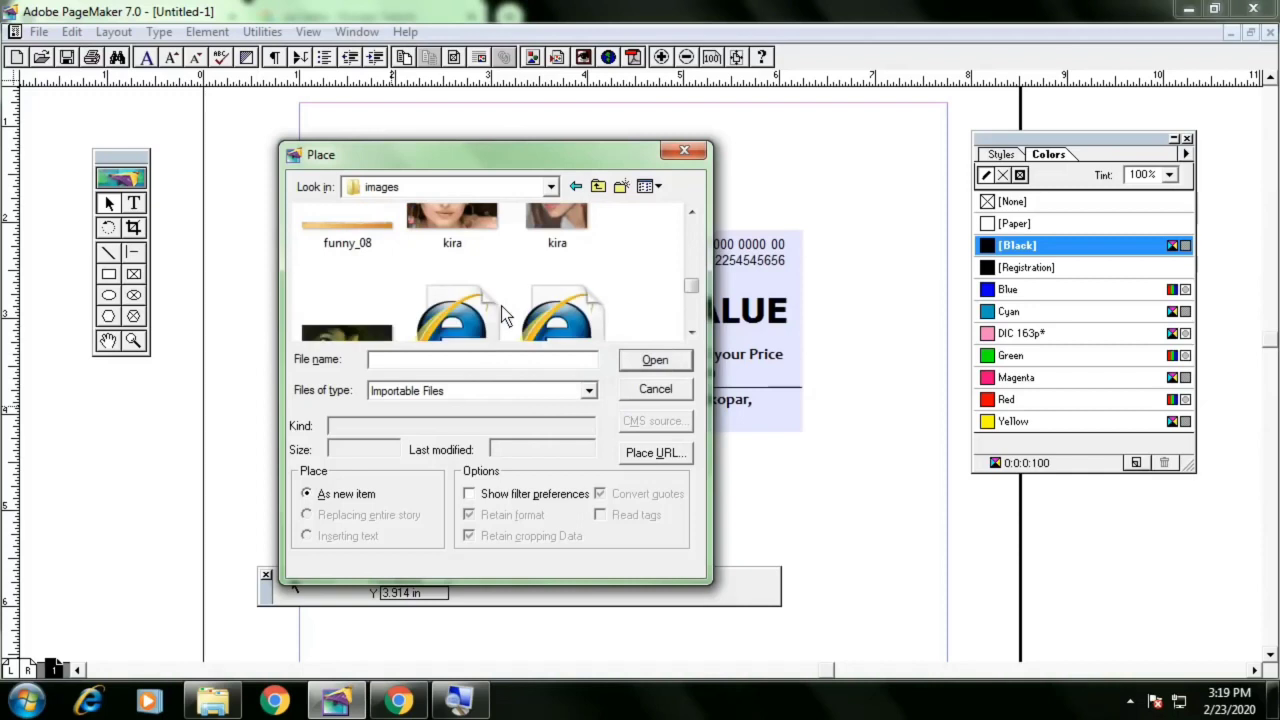
scroll(501, 306, "down", 6)
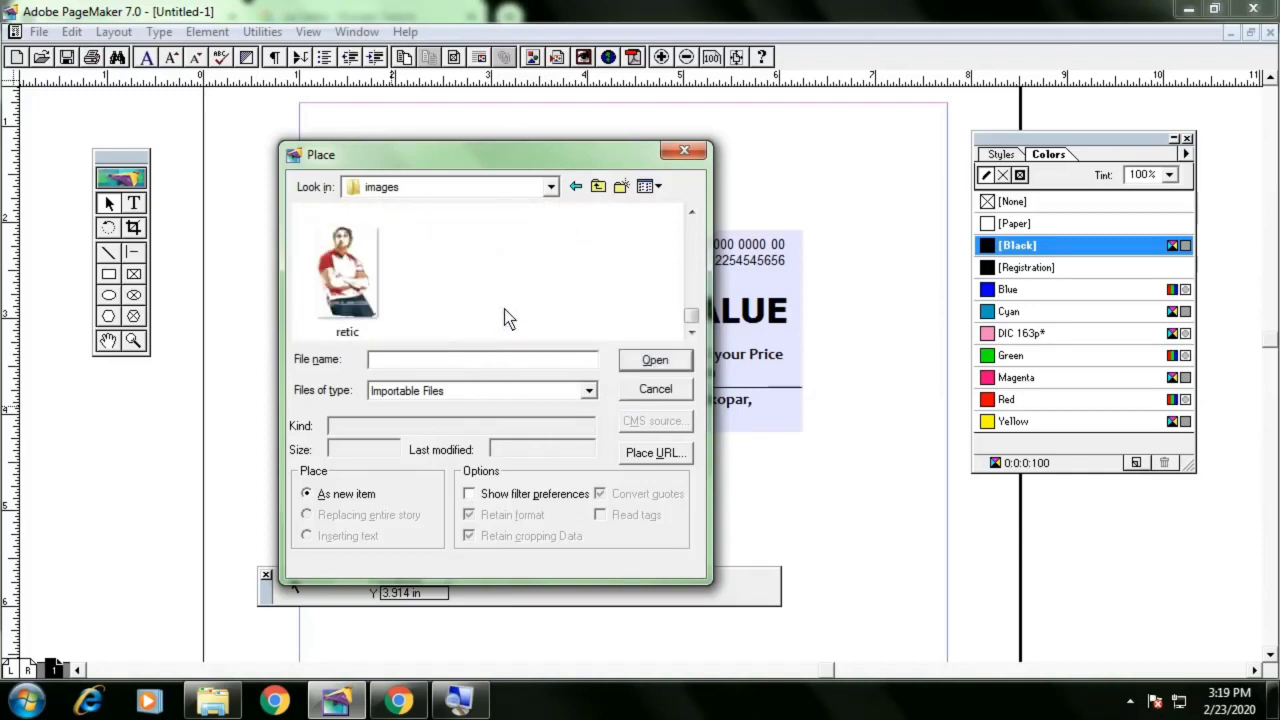
scroll(504, 309, "up", 5)
scroll(504, 316, "up", 10)
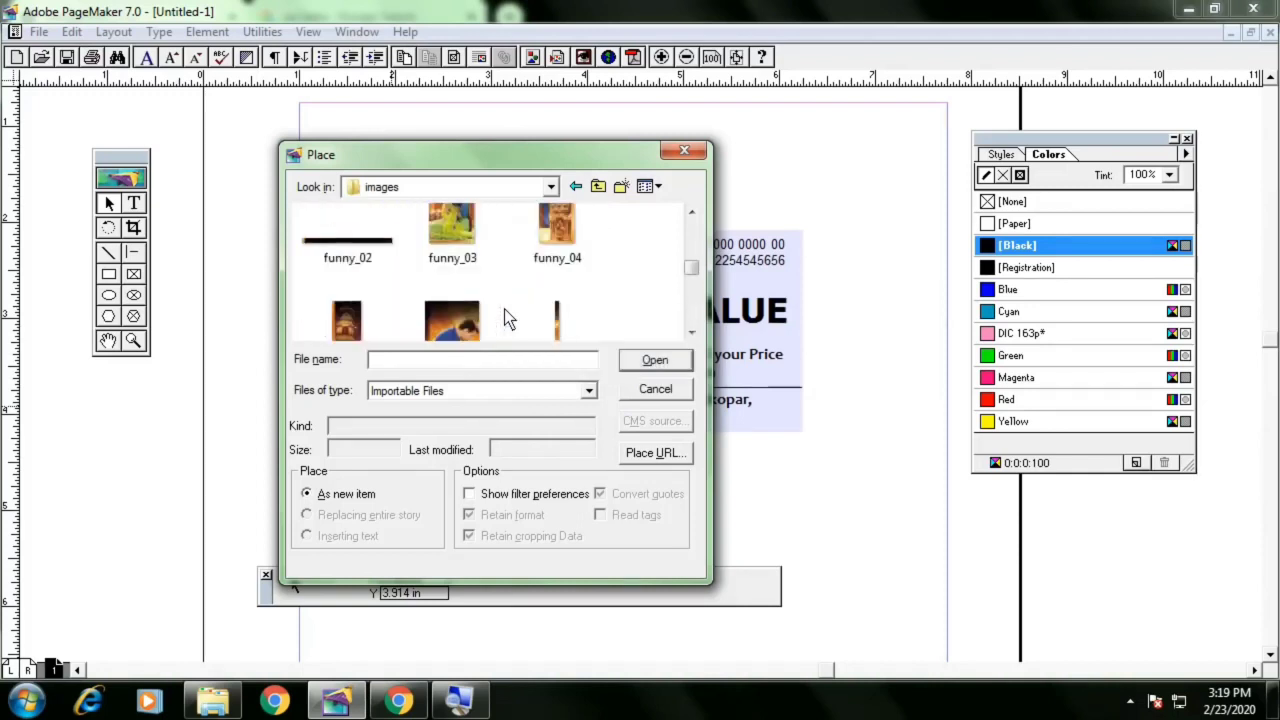
scroll(504, 311, "down", 2)
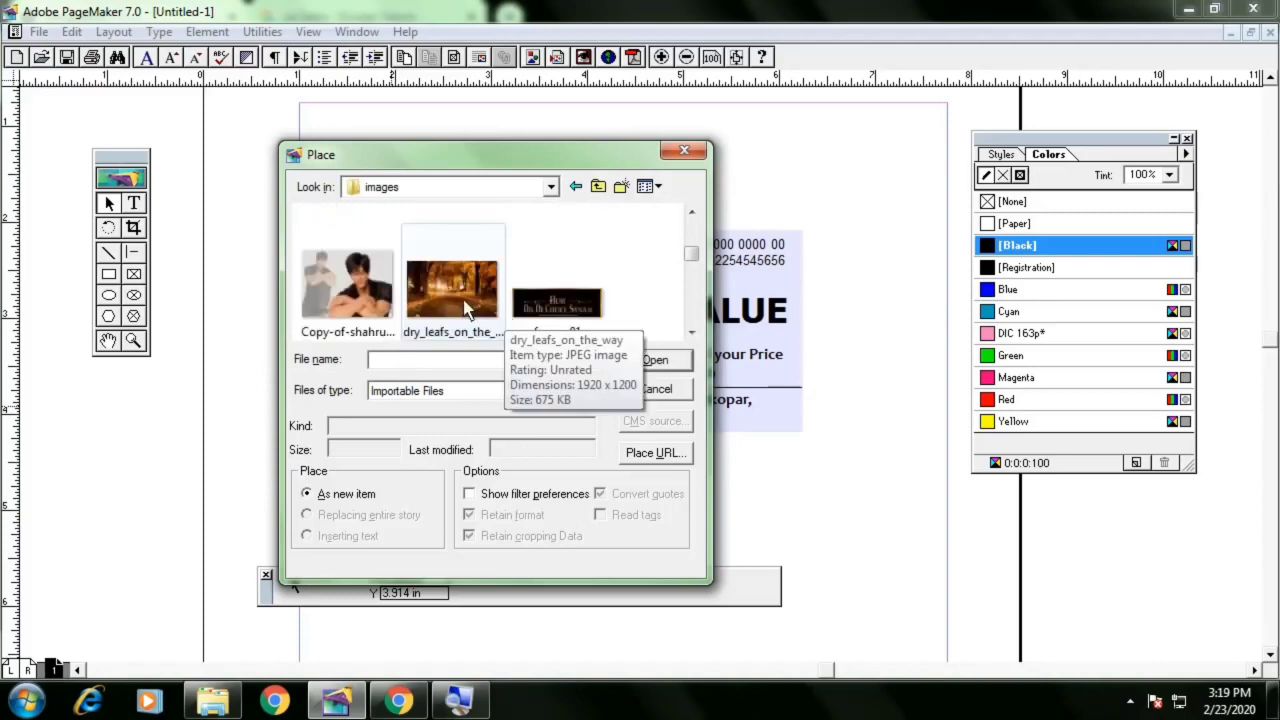
Place the dry_leafs_on_the_way image, drawing it to cover the whole card area
left_click(468, 308)
double_click(465, 307)
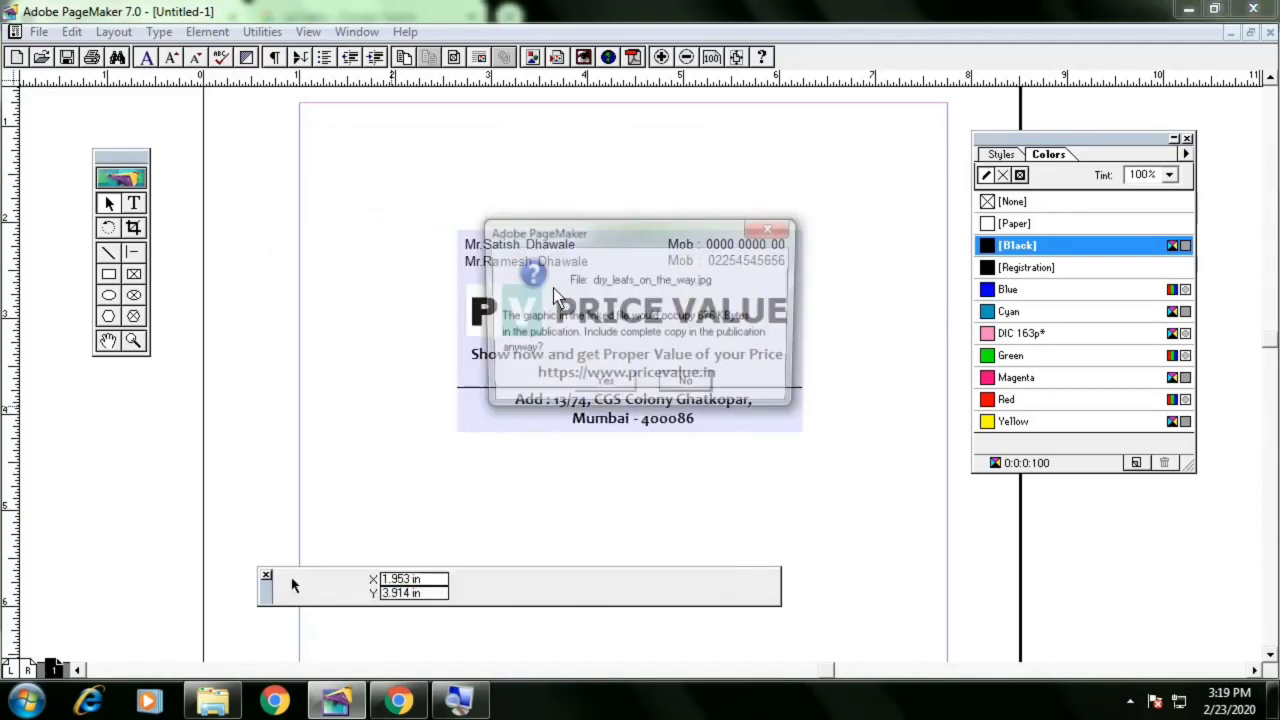
left_click(614, 385)
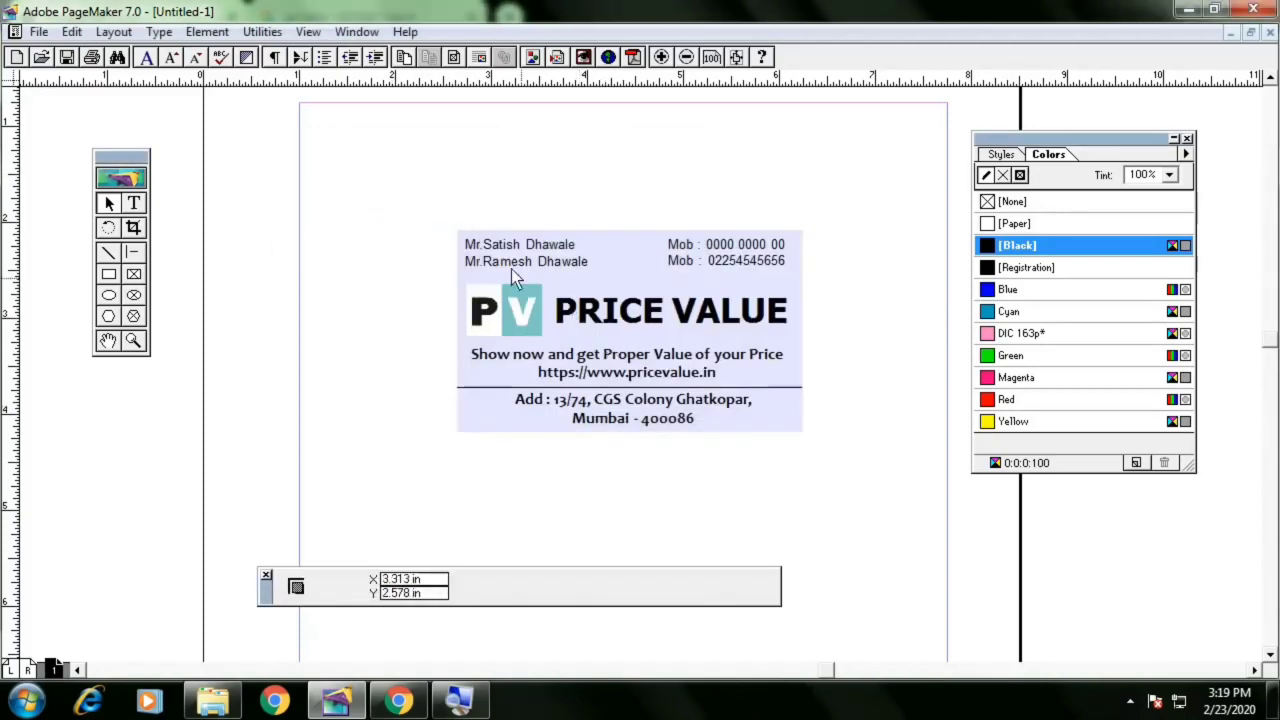
left_click_drag(458, 232, 802, 432)
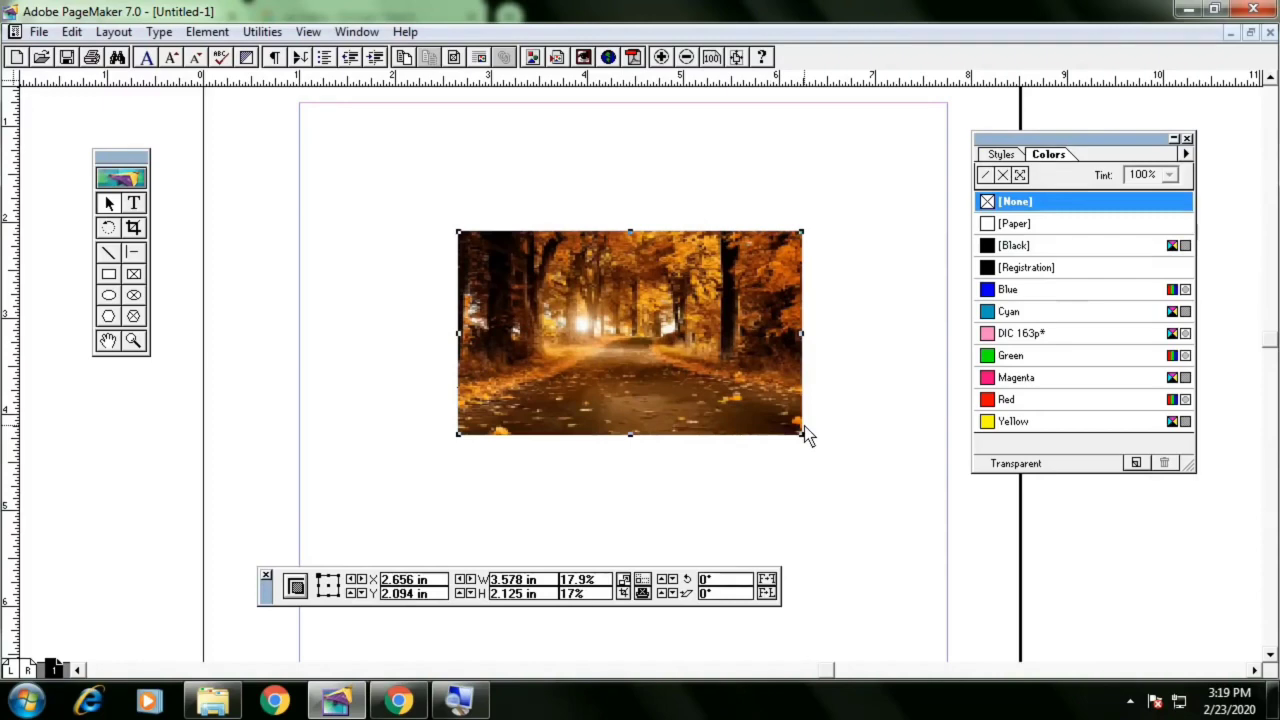
Send the leaf image to the back behind the card elements
left_click(207, 31)
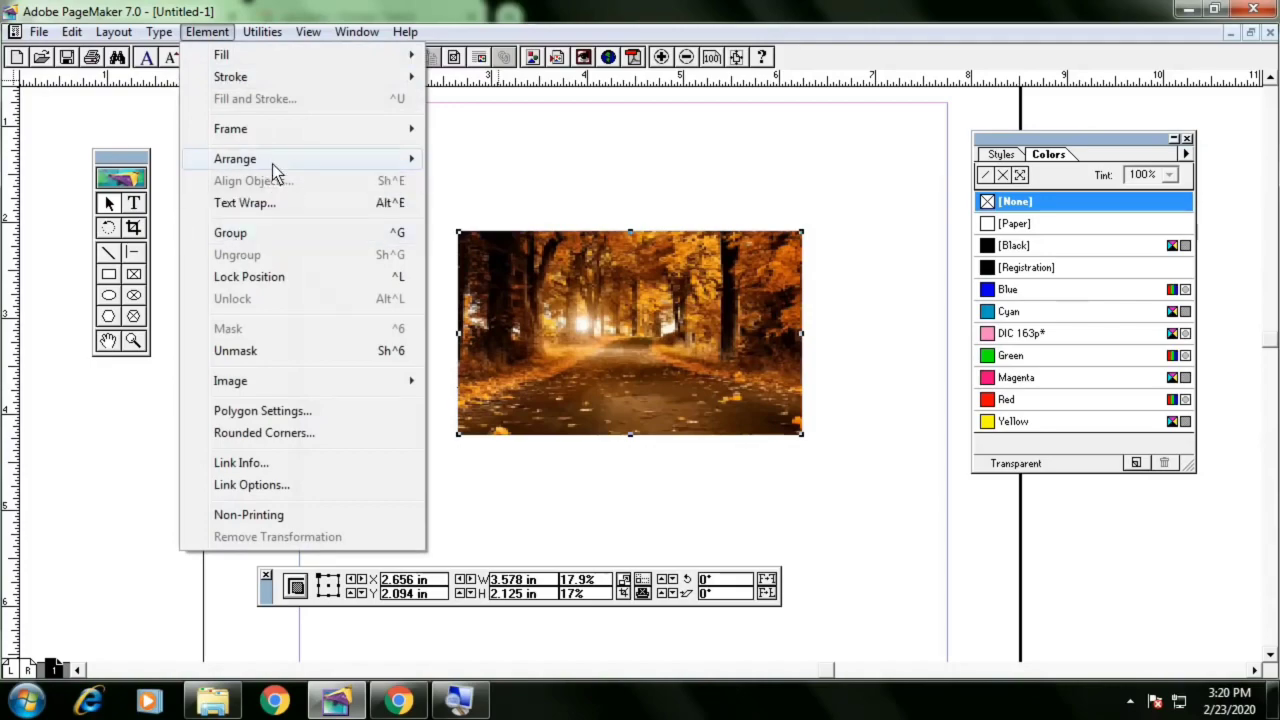
mouse_move(273, 163)
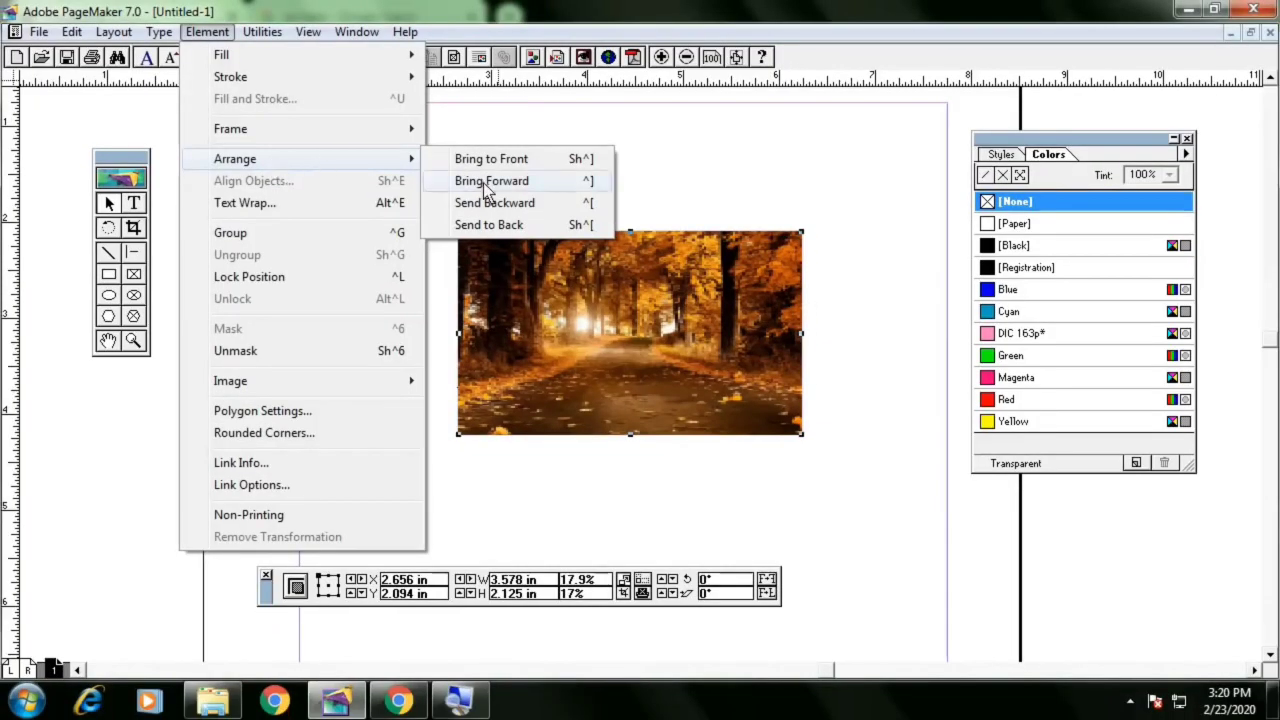
left_click(503, 229)
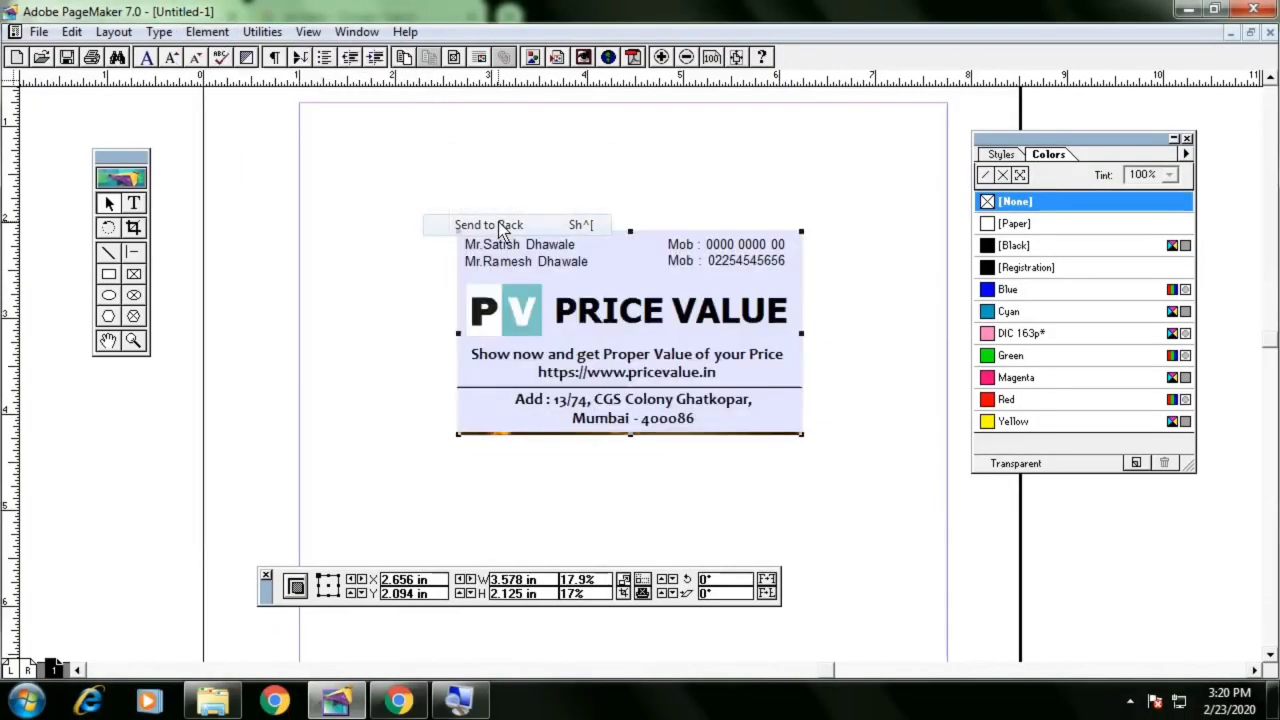
Change the background rectangle's fill colour to Black at 10% tint
left_click(798, 268)
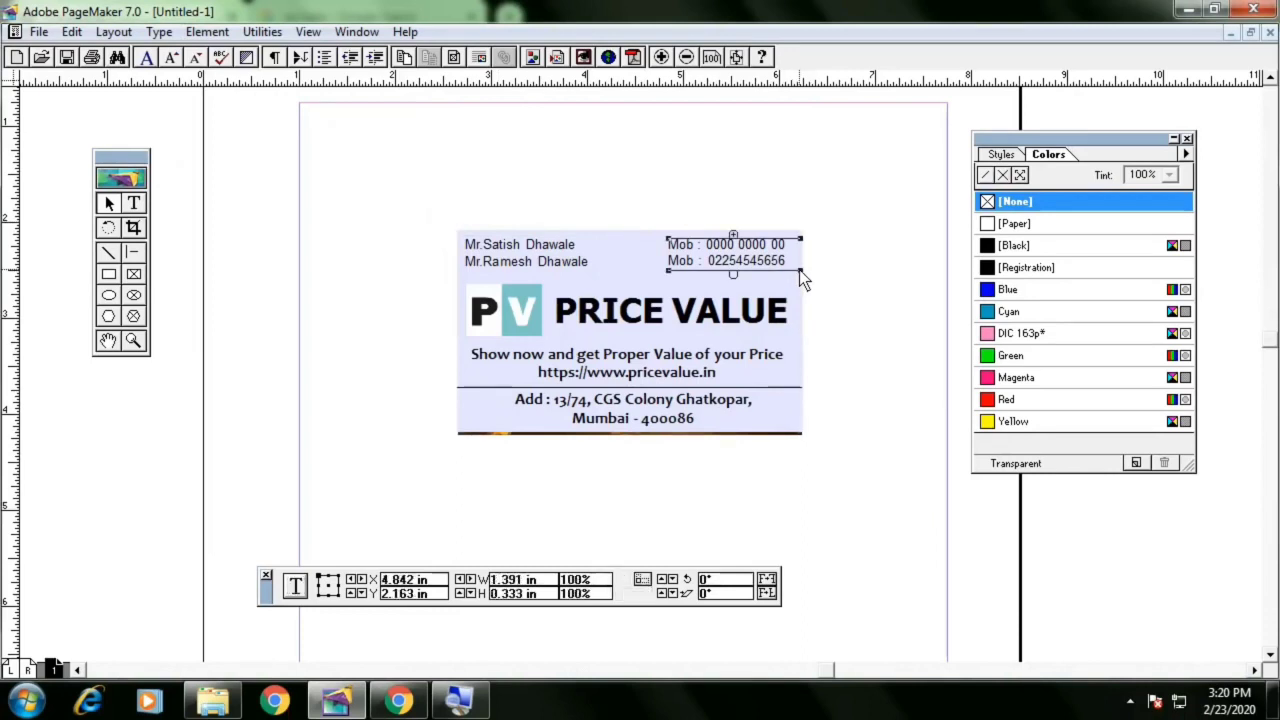
left_click(460, 368)
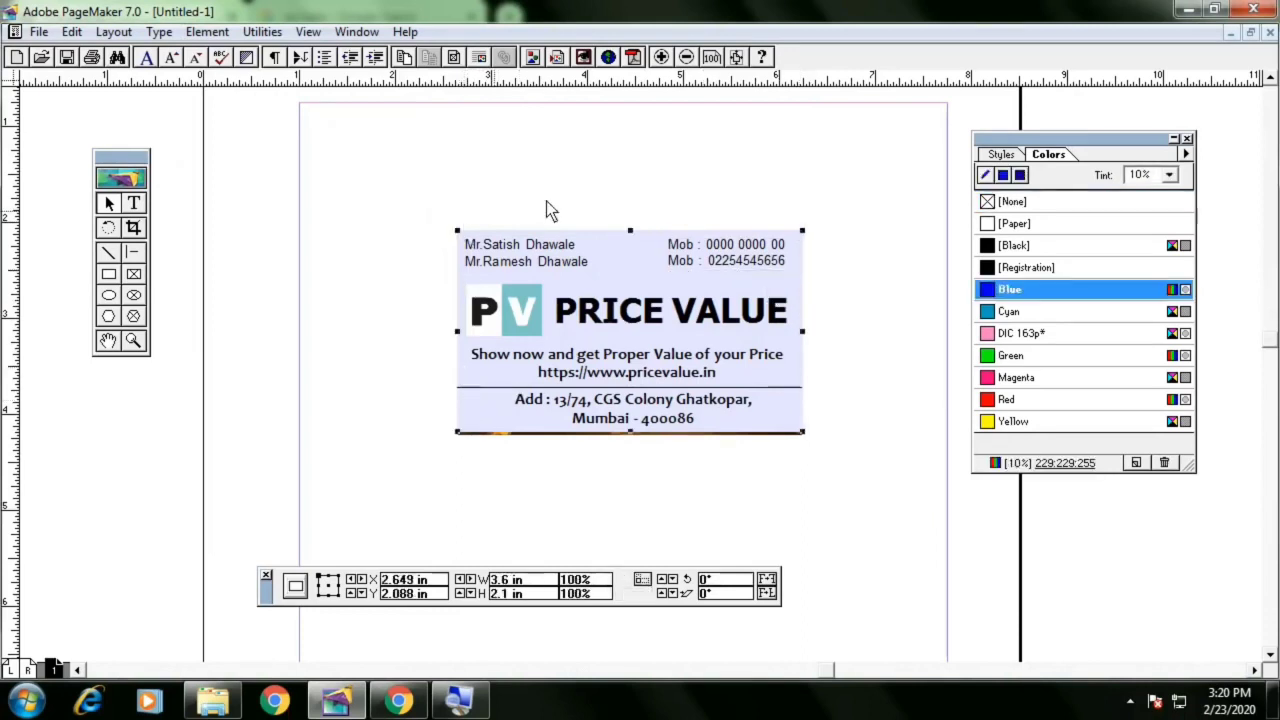
left_click(1012, 203)
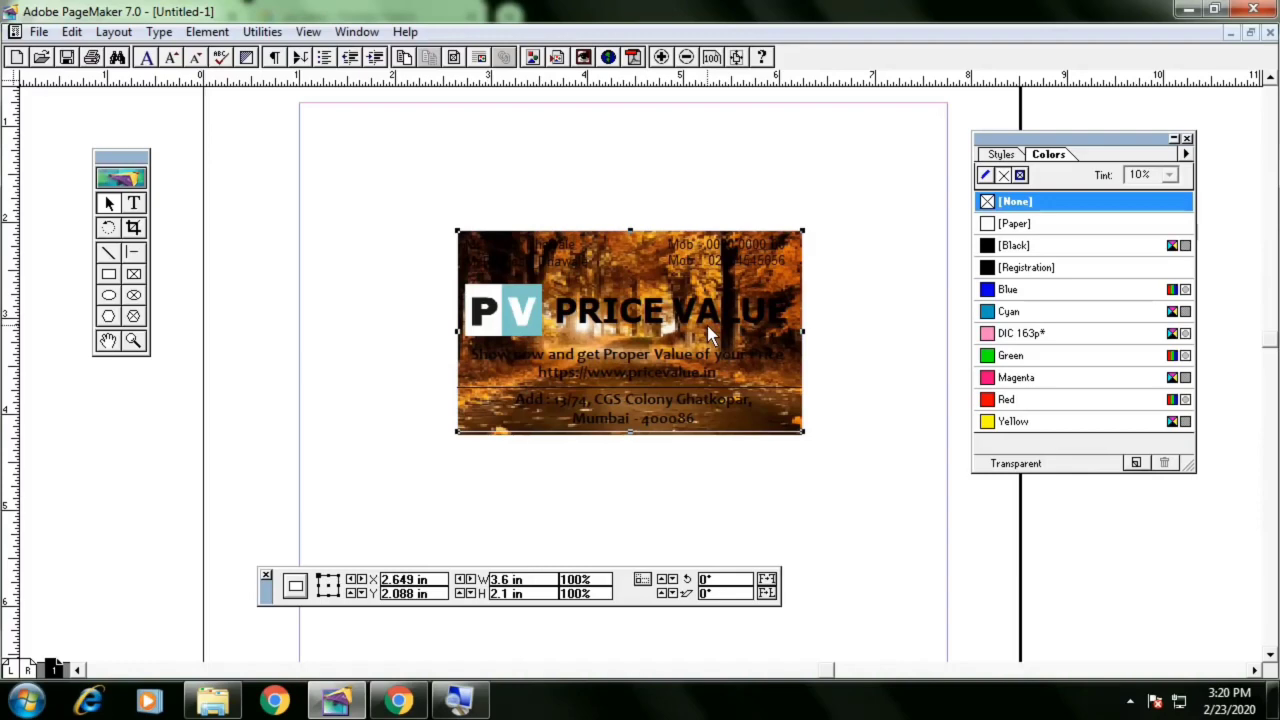
left_click(1074, 245)
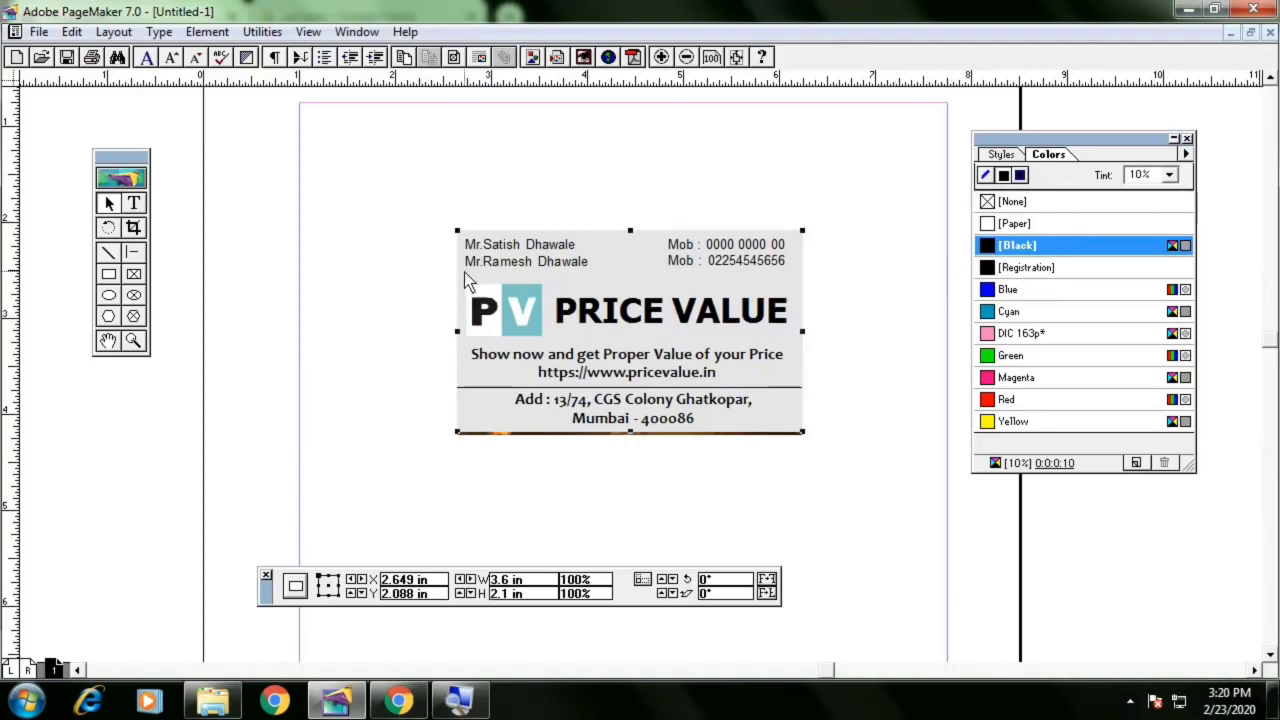
Shift the grey background rectangle slightly right and delete the placed leaf image
left_click_drag(464, 272, 506, 275)
left_click(470, 372)
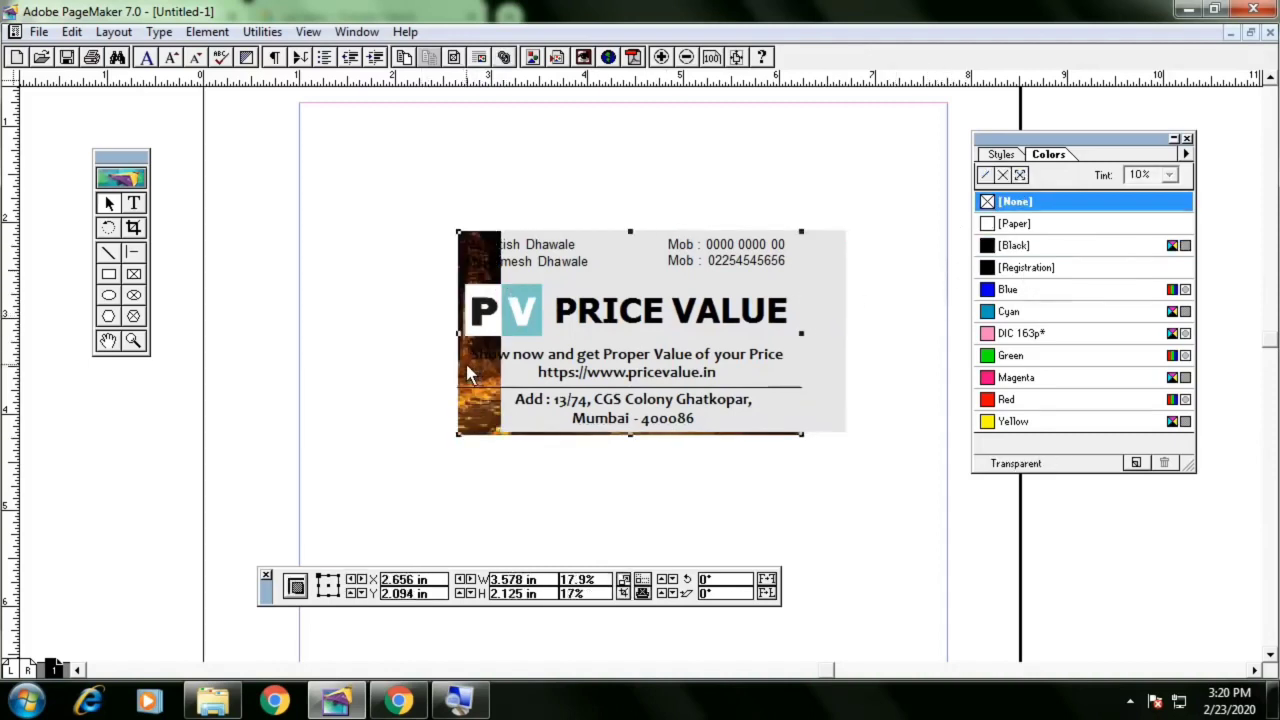
key("Delete")
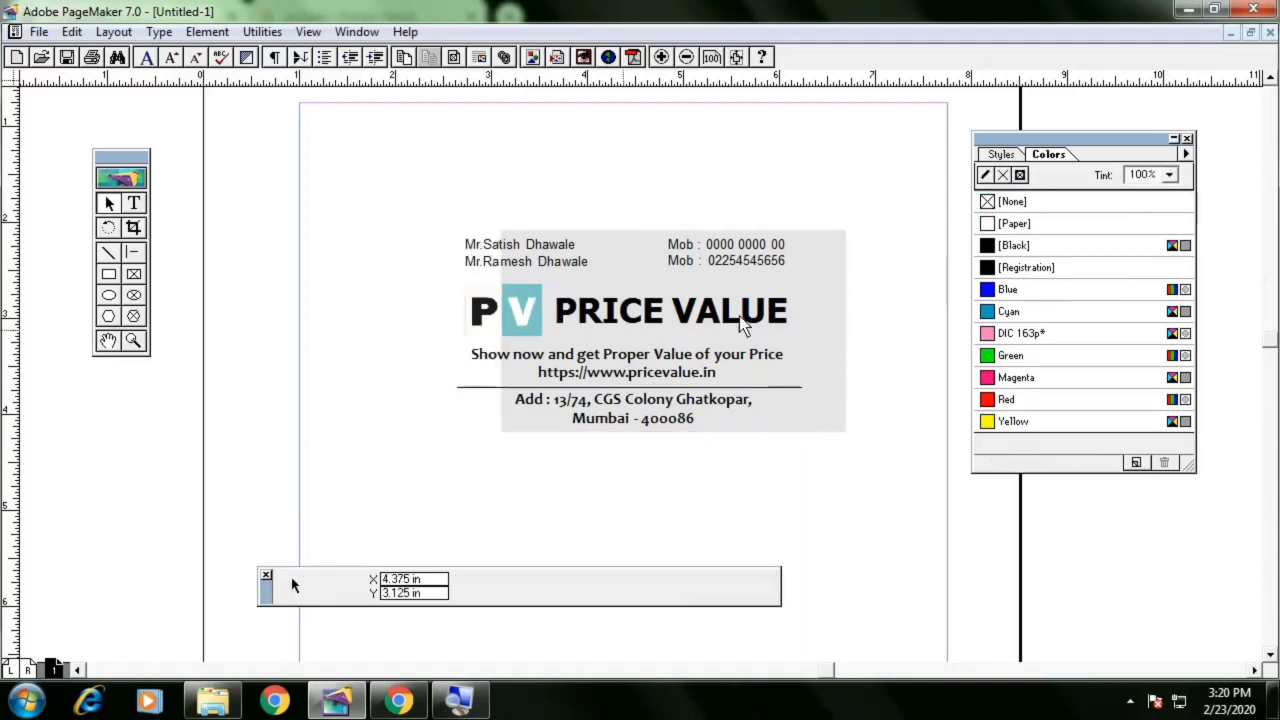
left_click(814, 305)
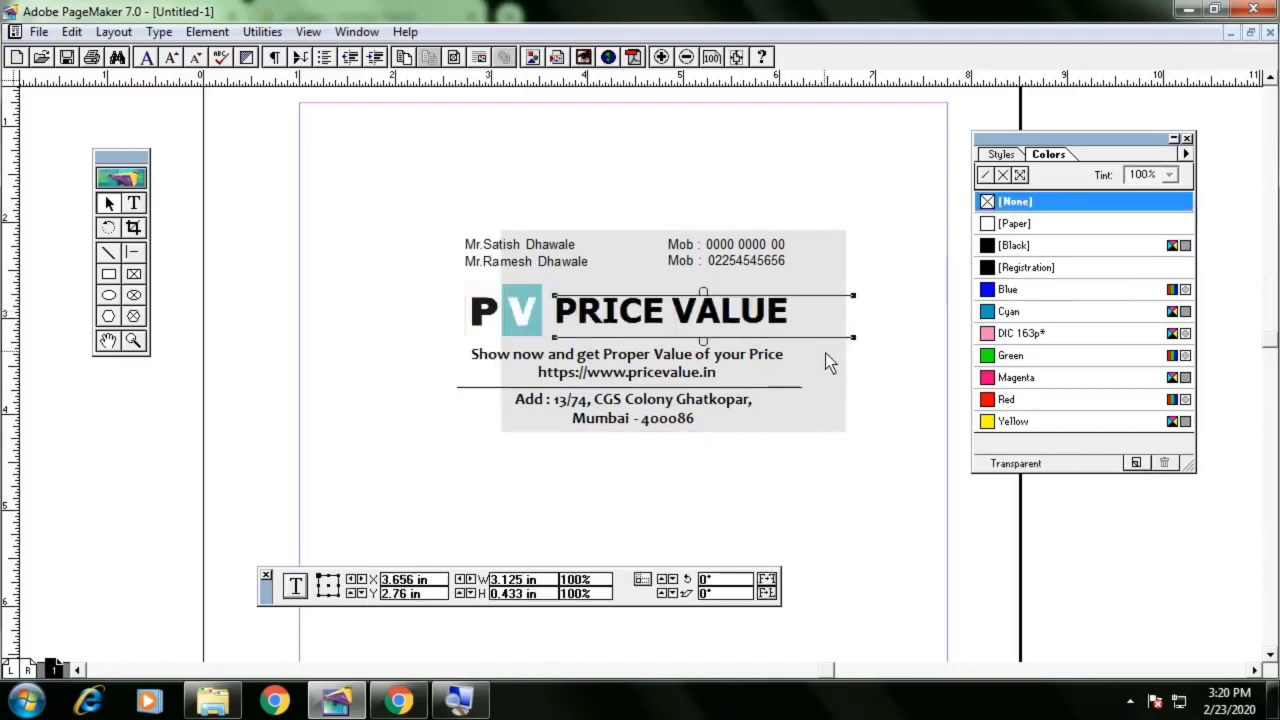
Move the grey background rectangle back behind the card text, nudging it into alignment with the arrow keys
left_click_drag(833, 373, 787, 369)
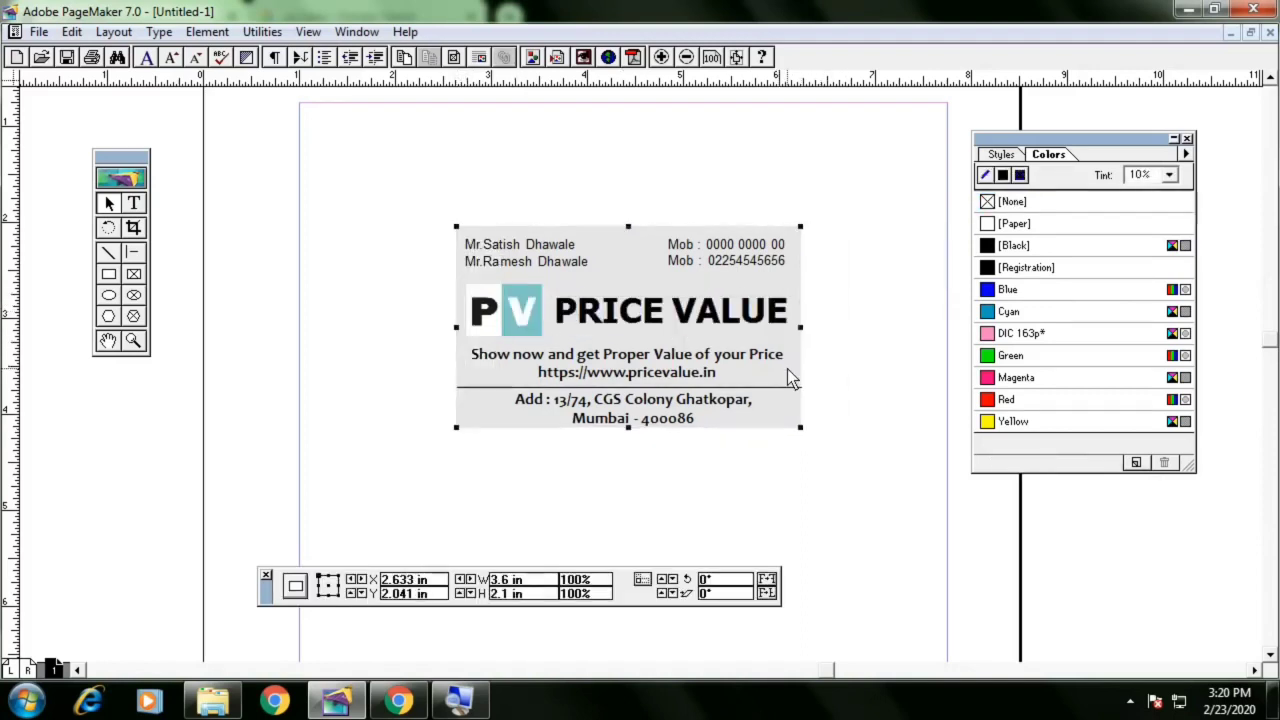
key("Down")
key("Down")
key("Down")
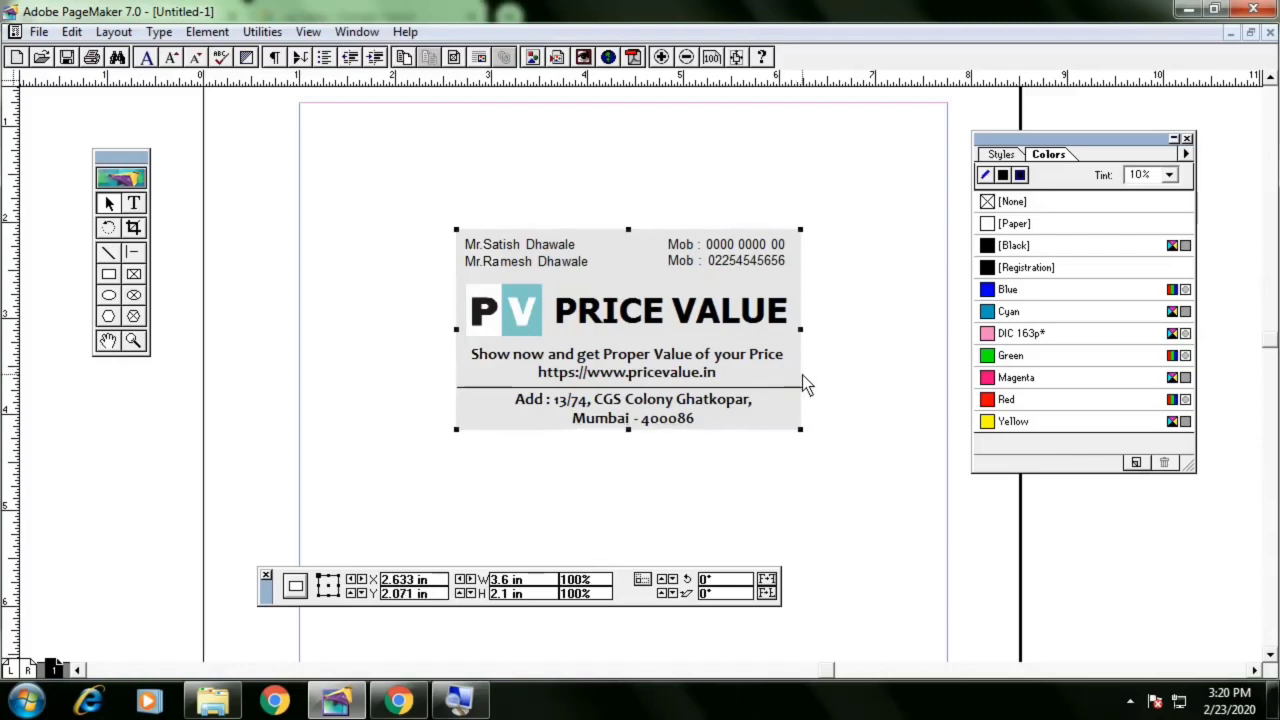
key("Left")
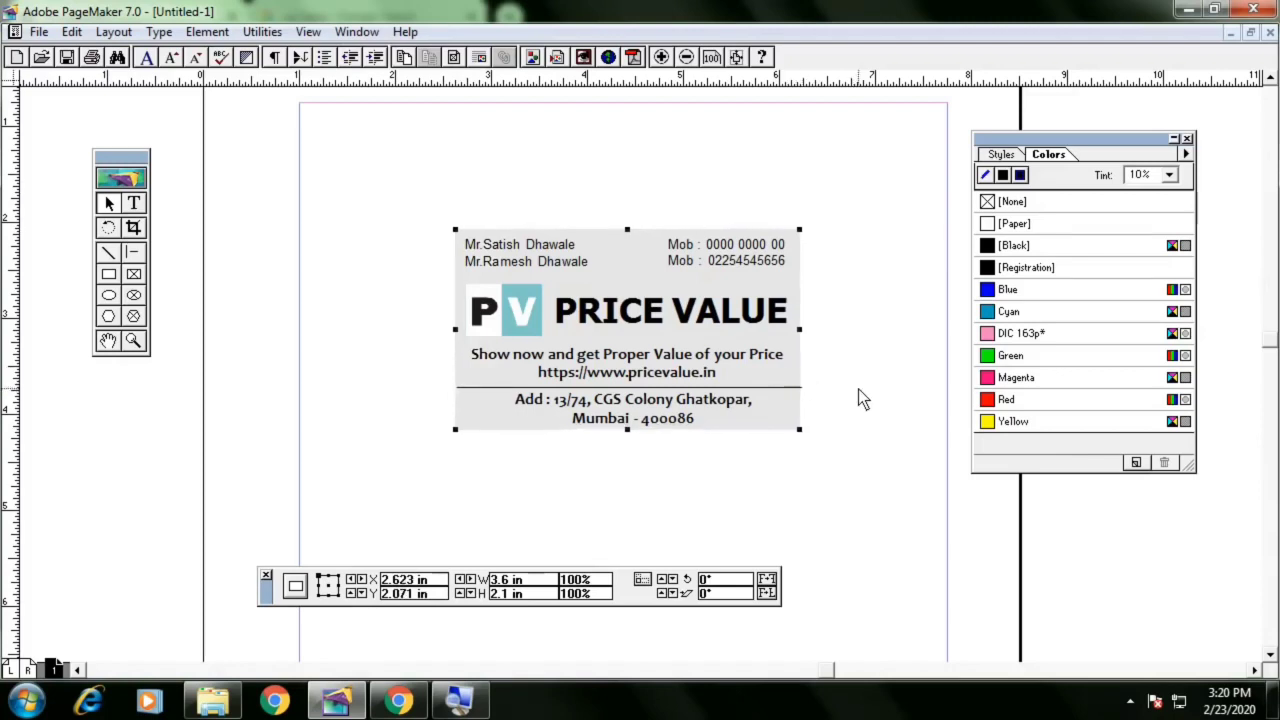
key("Right")
key("Right")
key("Right")
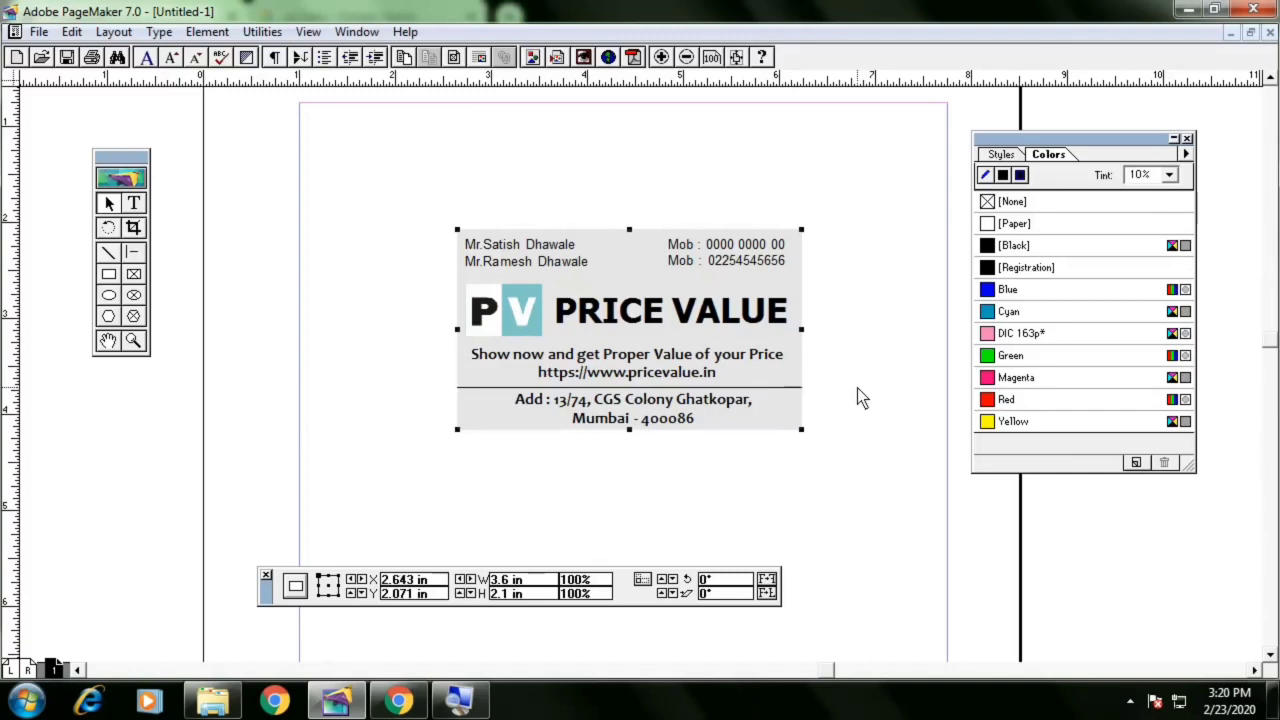
left_click(857, 388)
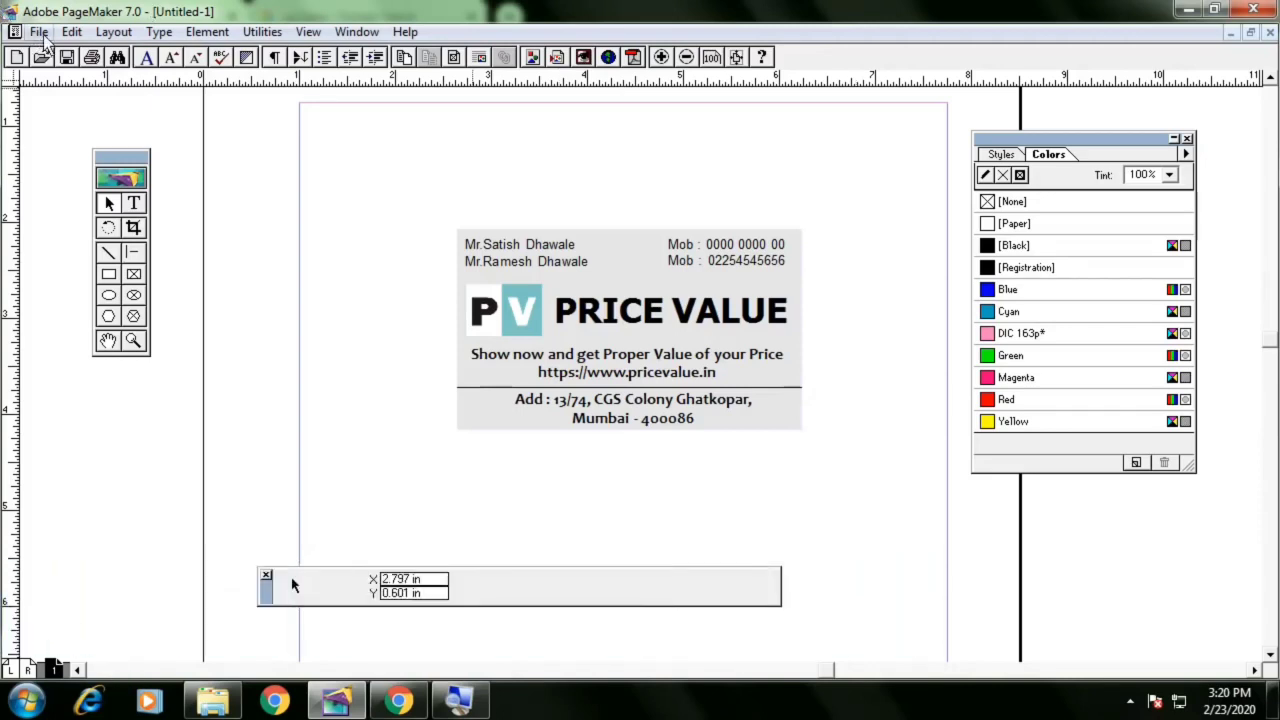
Insert a new Microsoft Word Document object and dismiss the Office activation dialog
left_click(70, 32)
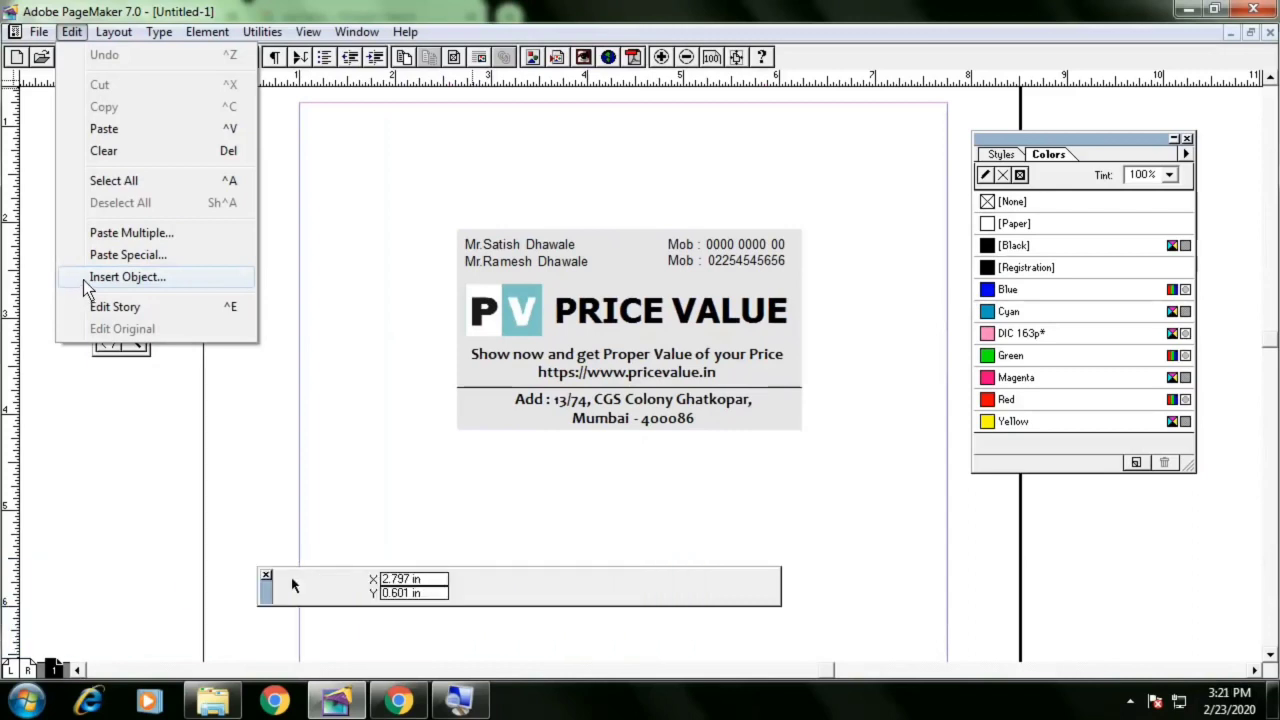
left_click(84, 279)
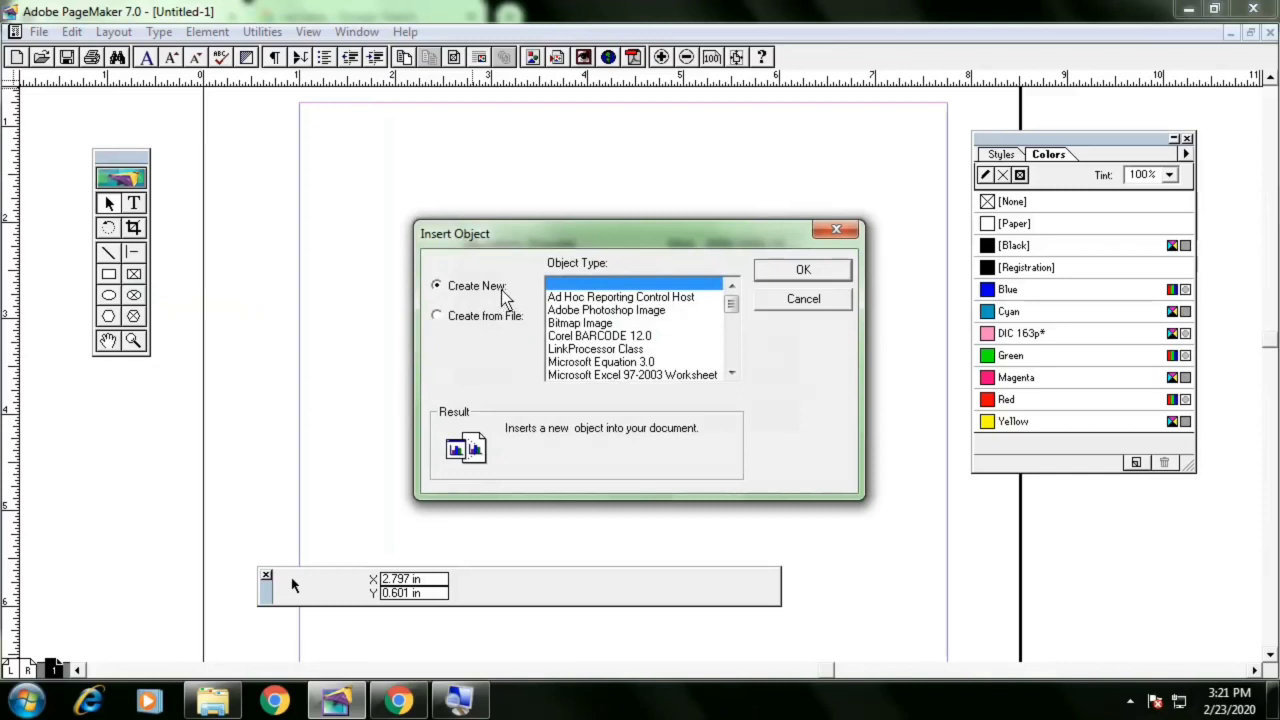
left_click(608, 337)
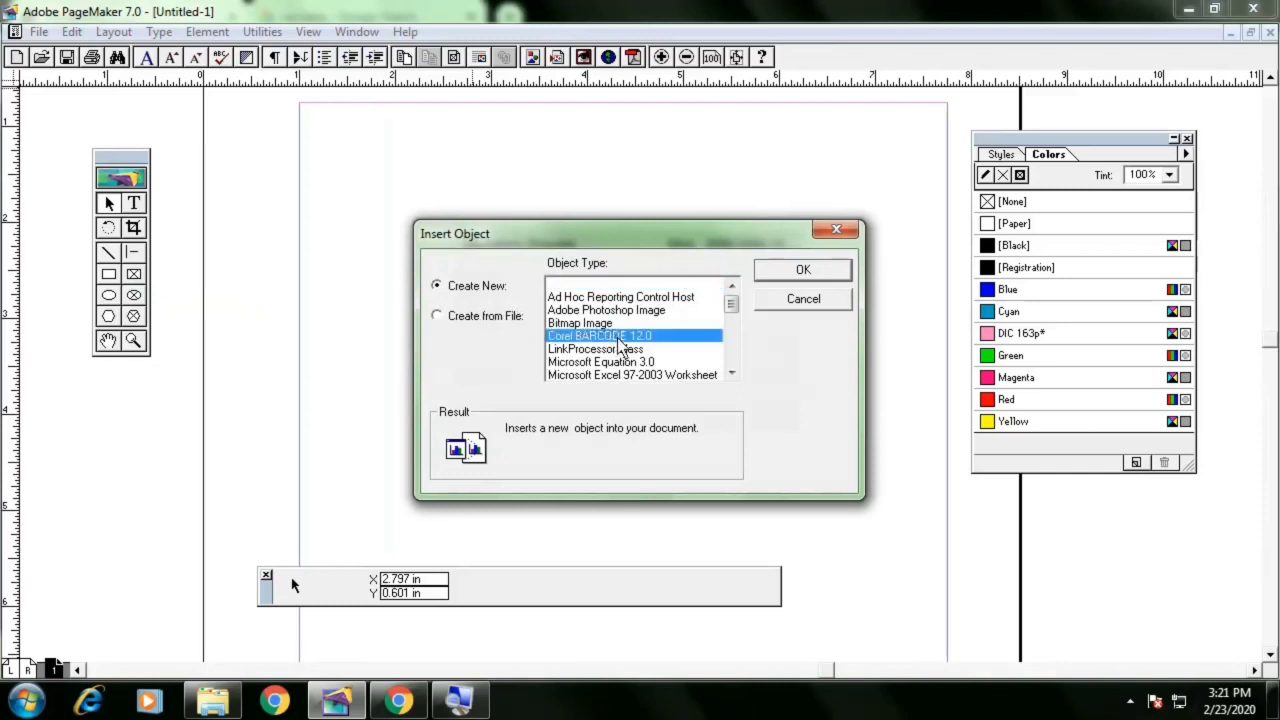
scroll(615, 344, "down", 1)
scroll(616, 343, "down", 1)
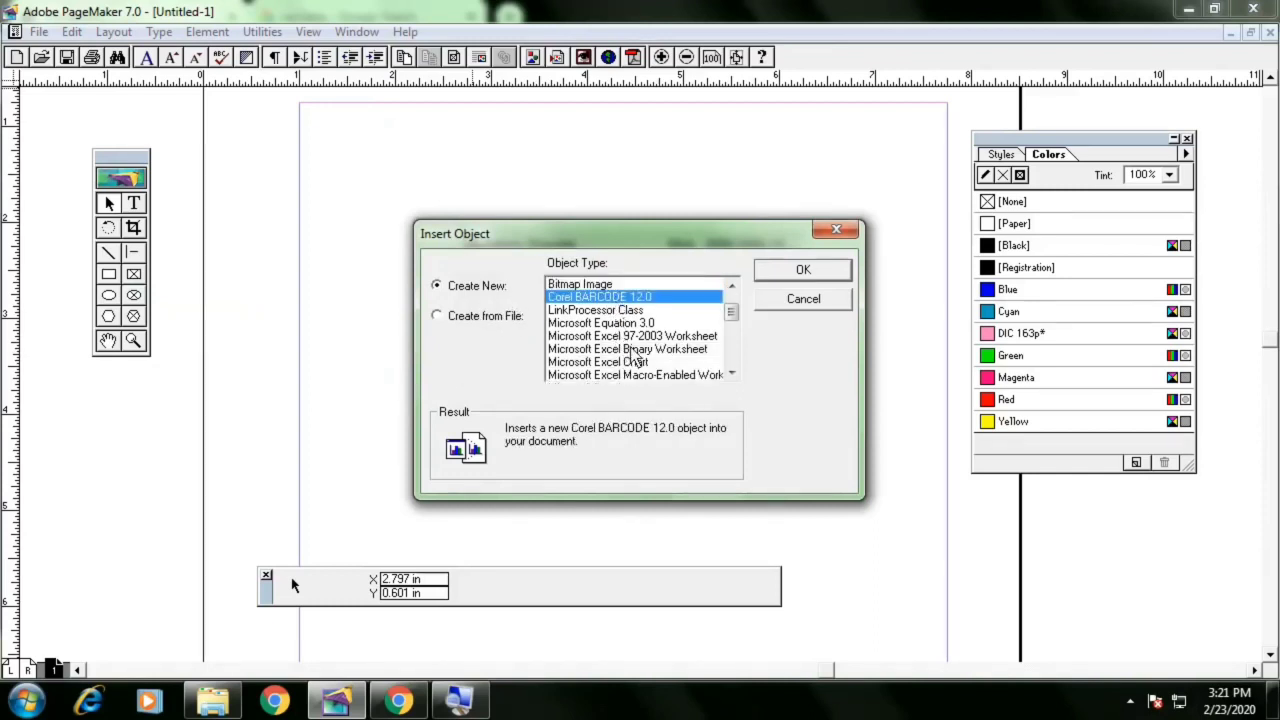
key("Down")
key("Down")
key("Down")
key("Down")
key("Down")
key("Down")
key("Down")
key("Down")
key("Down")
key("Down")
key("Down")
key("Down")
key("Down")
key("Down")
key("Down")
key("Down")
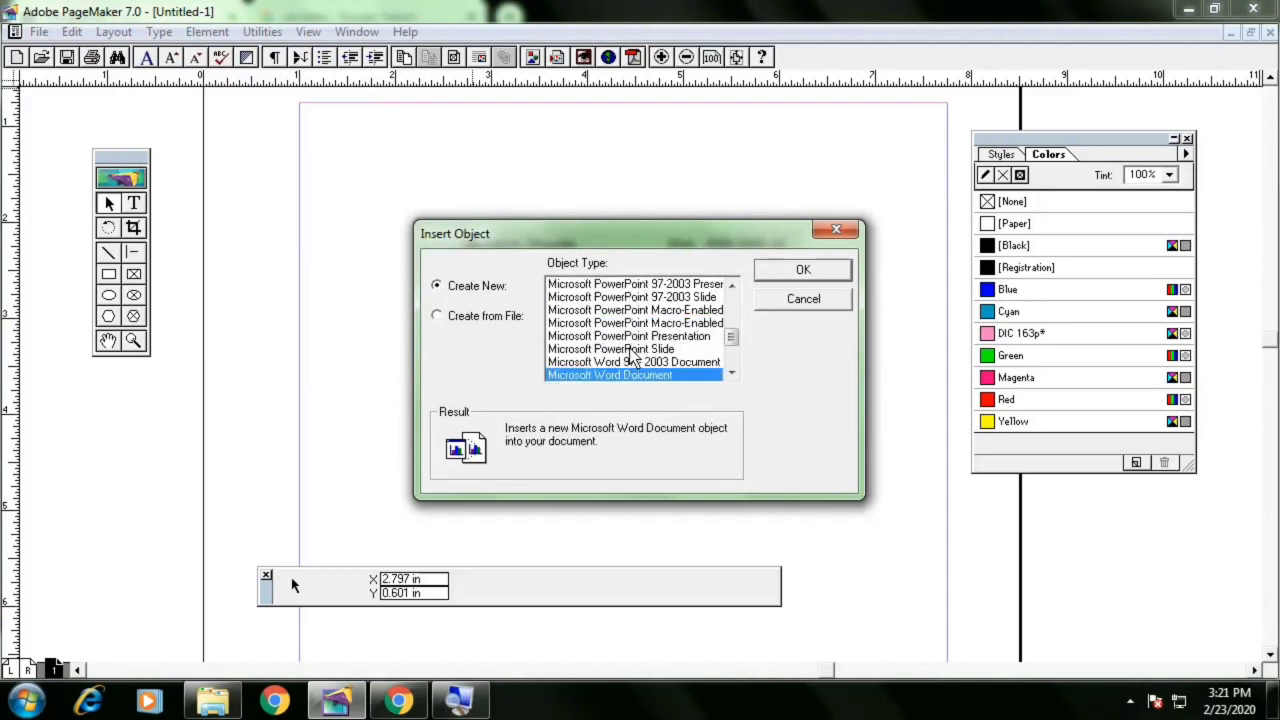
key("Up")
key("Down")
left_click(794, 276)
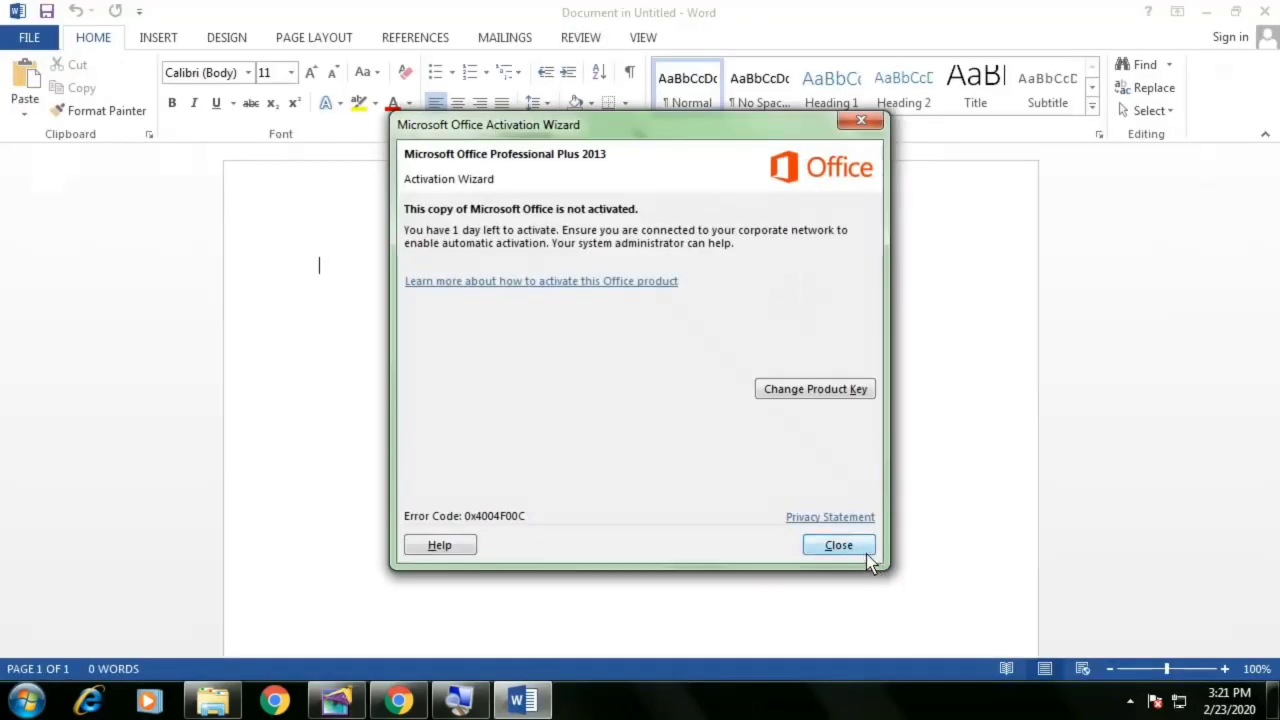
left_click(862, 552)
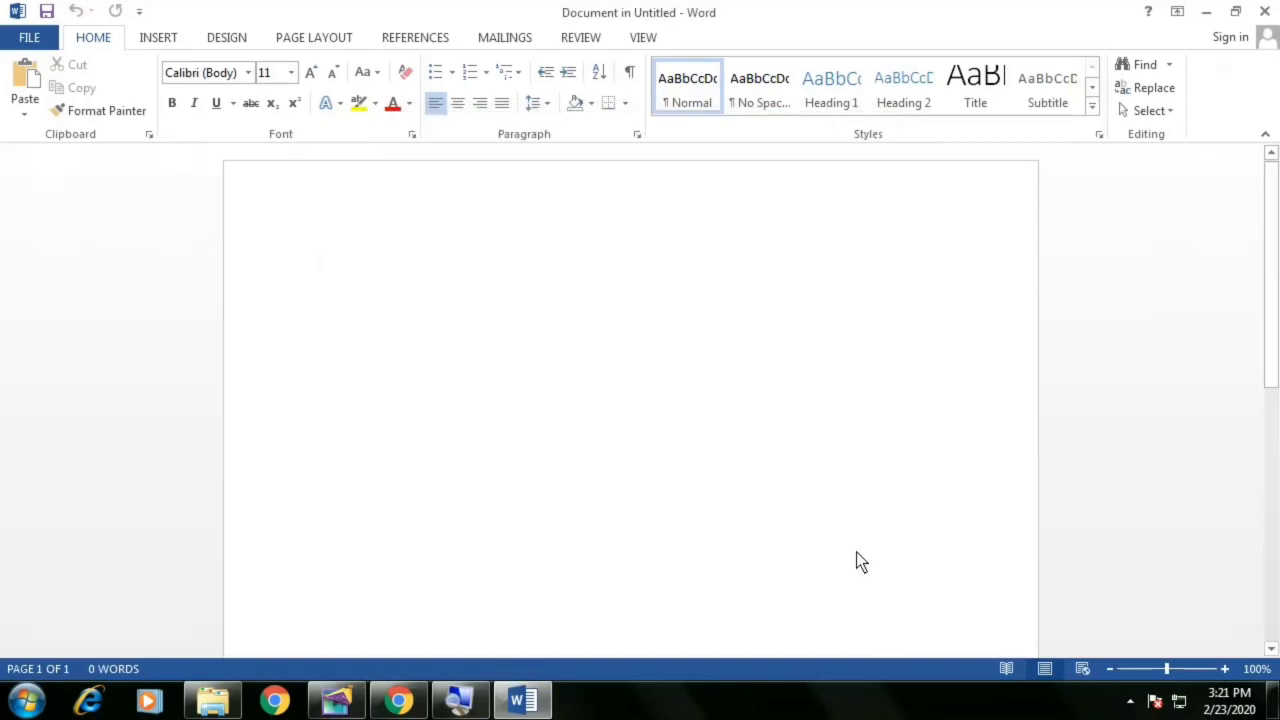
Insert the Desert sample picture into the Word document
double_click(168, 37)
double_click(168, 37)
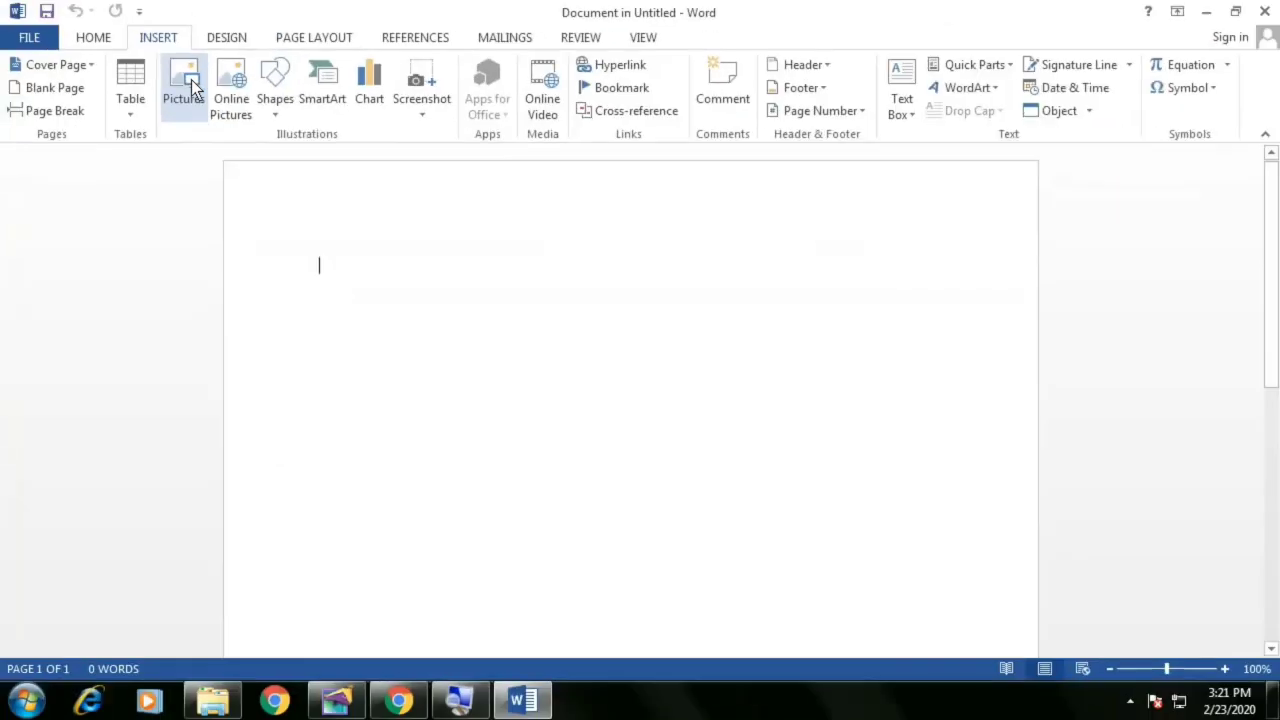
left_click(191, 80)
double_click(258, 237)
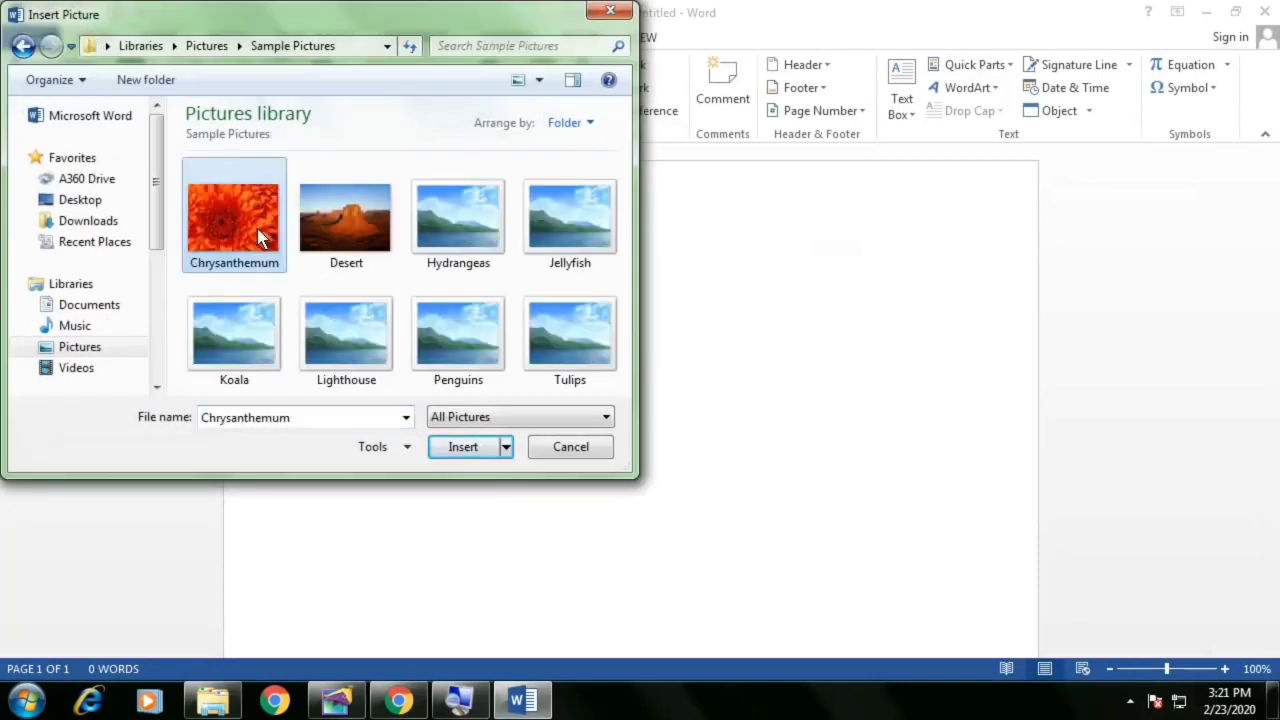
left_click(393, 253)
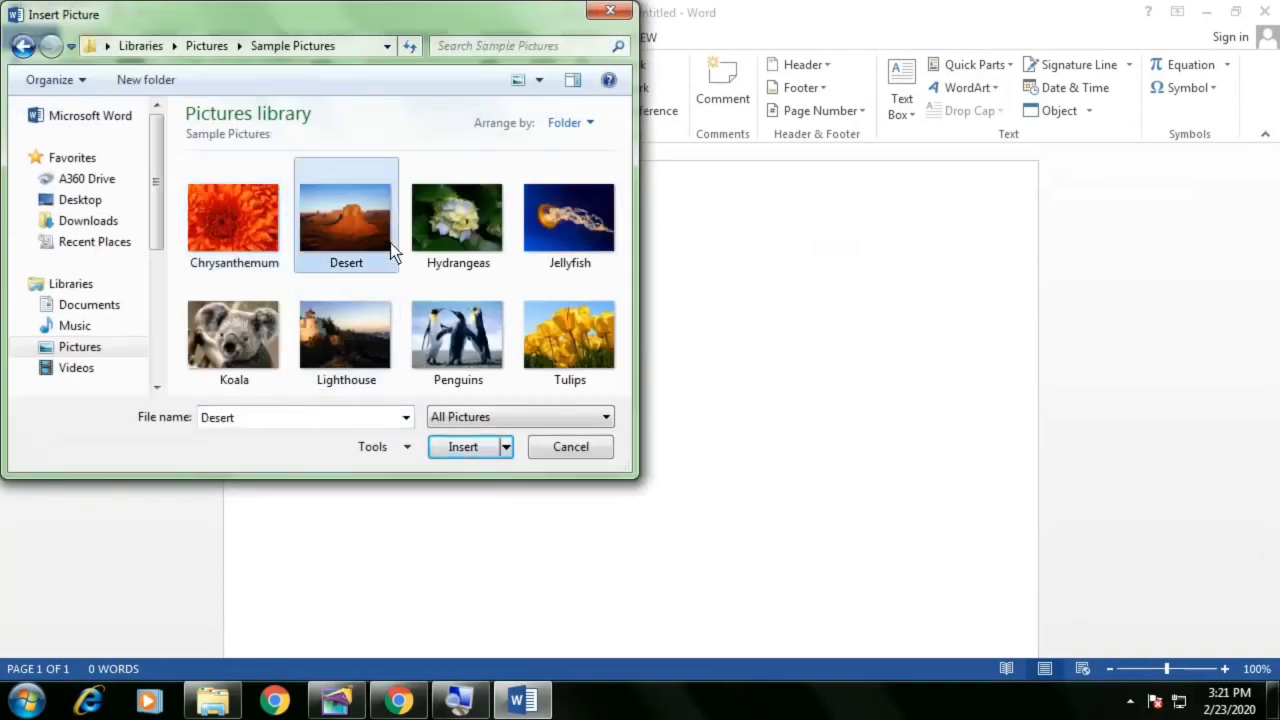
left_click(470, 448)
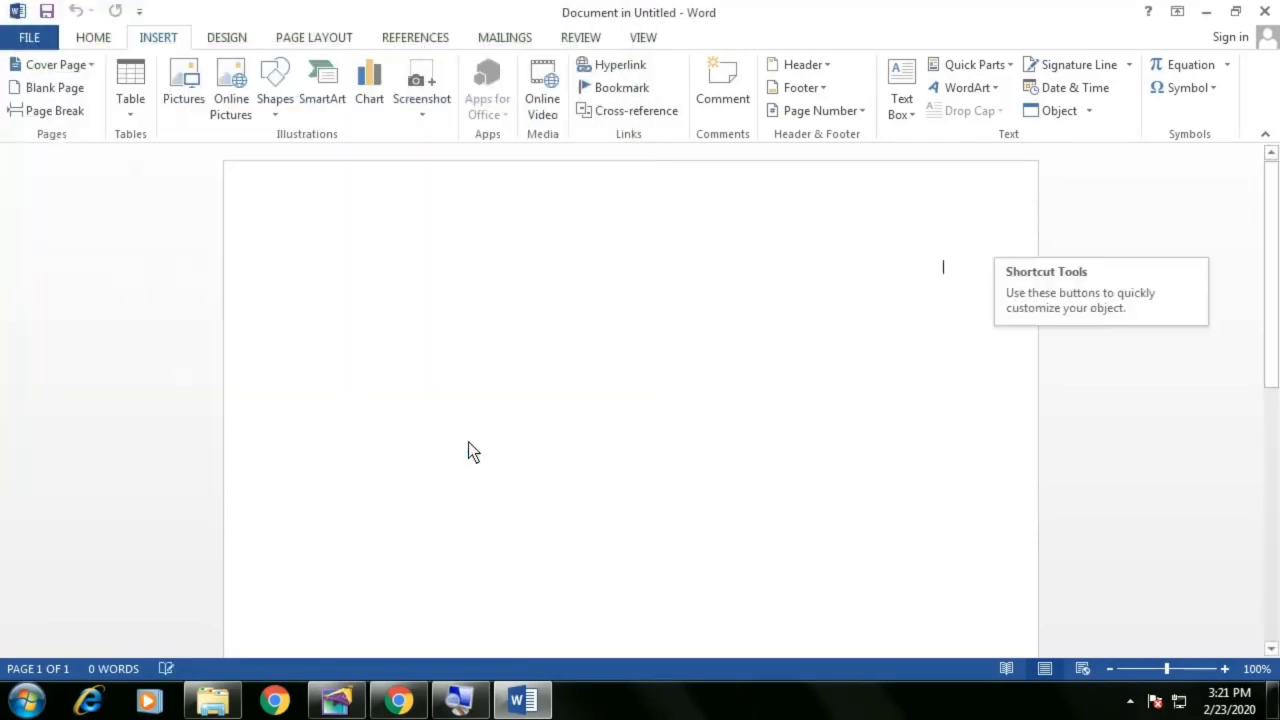
Resize the Desert picture to about 4.12 inches wide and crop its bottom to about 2.16 inches high
scroll(954, 390, "down", 3)
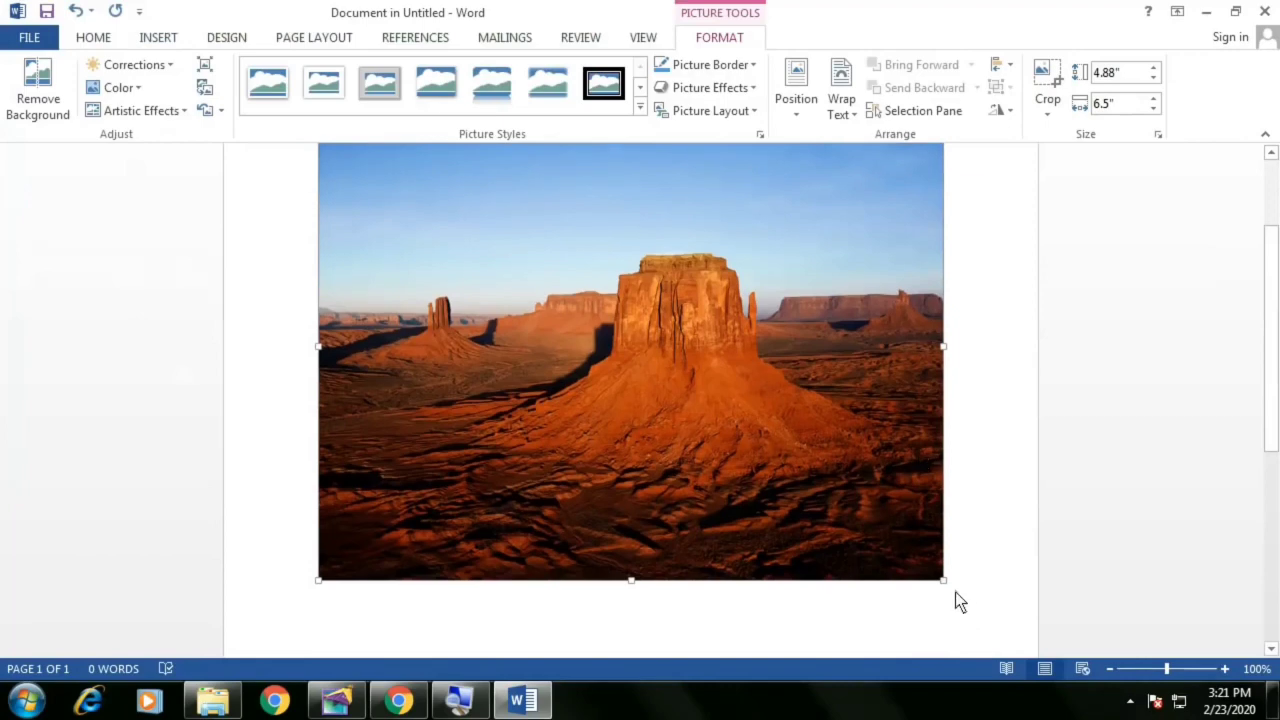
left_click_drag(946, 585, 701, 287)
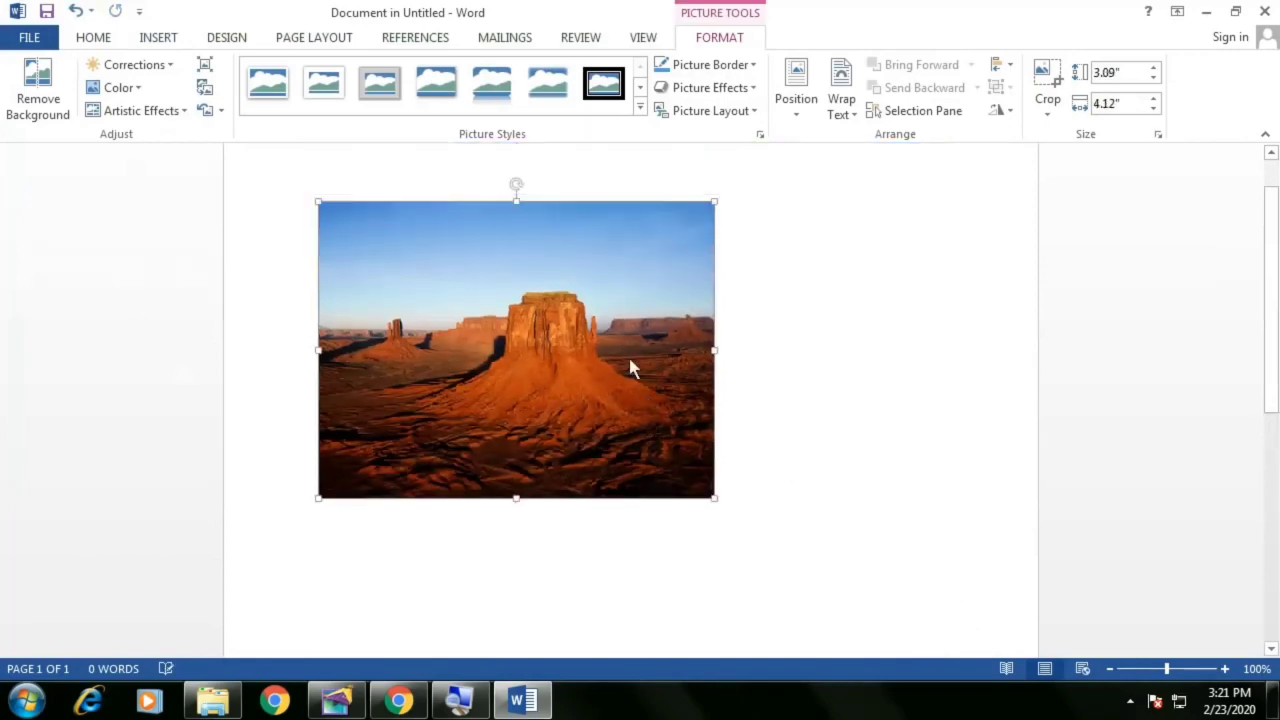
left_click(1048, 82)
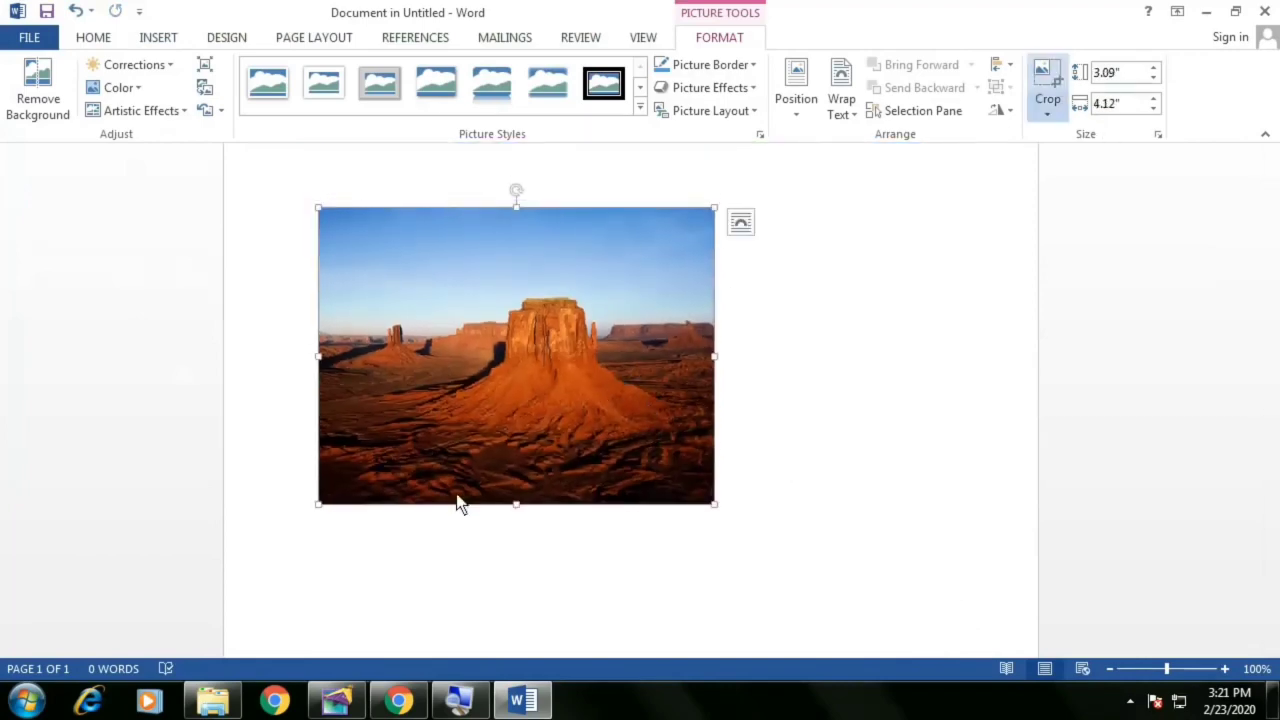
left_click_drag(512, 502, 516, 412)
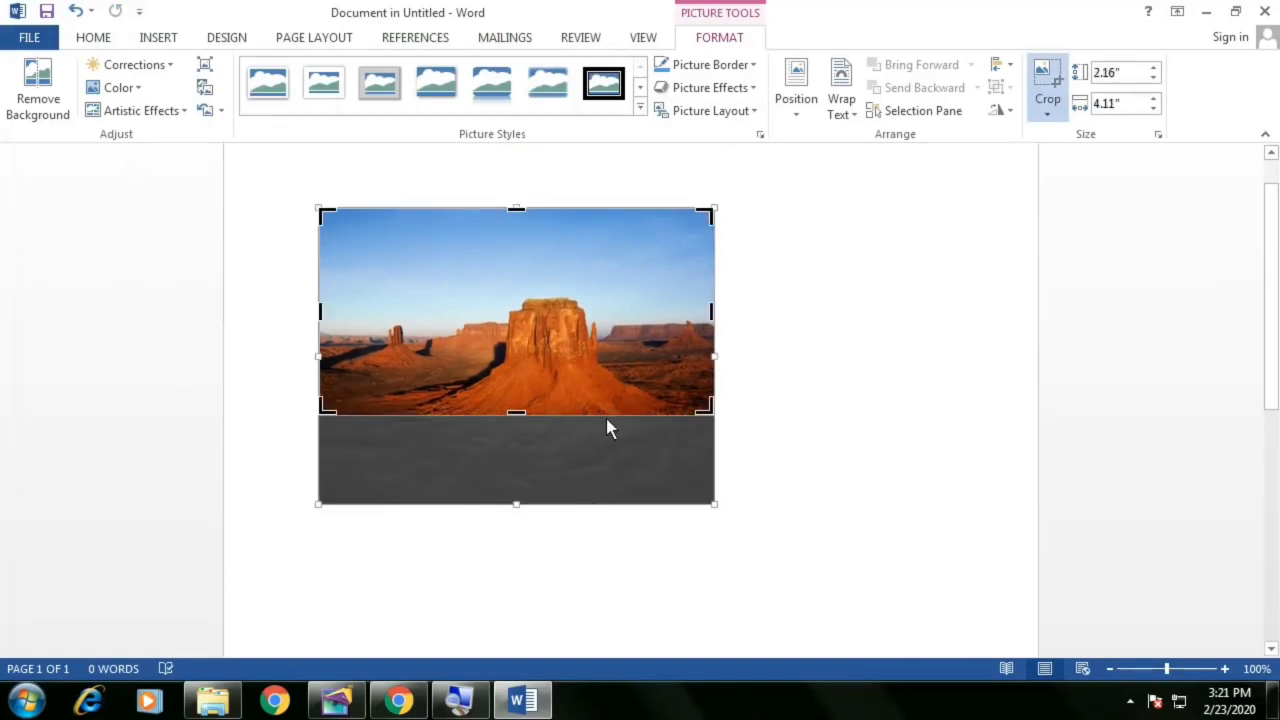
left_click(798, 423)
left_click(609, 381)
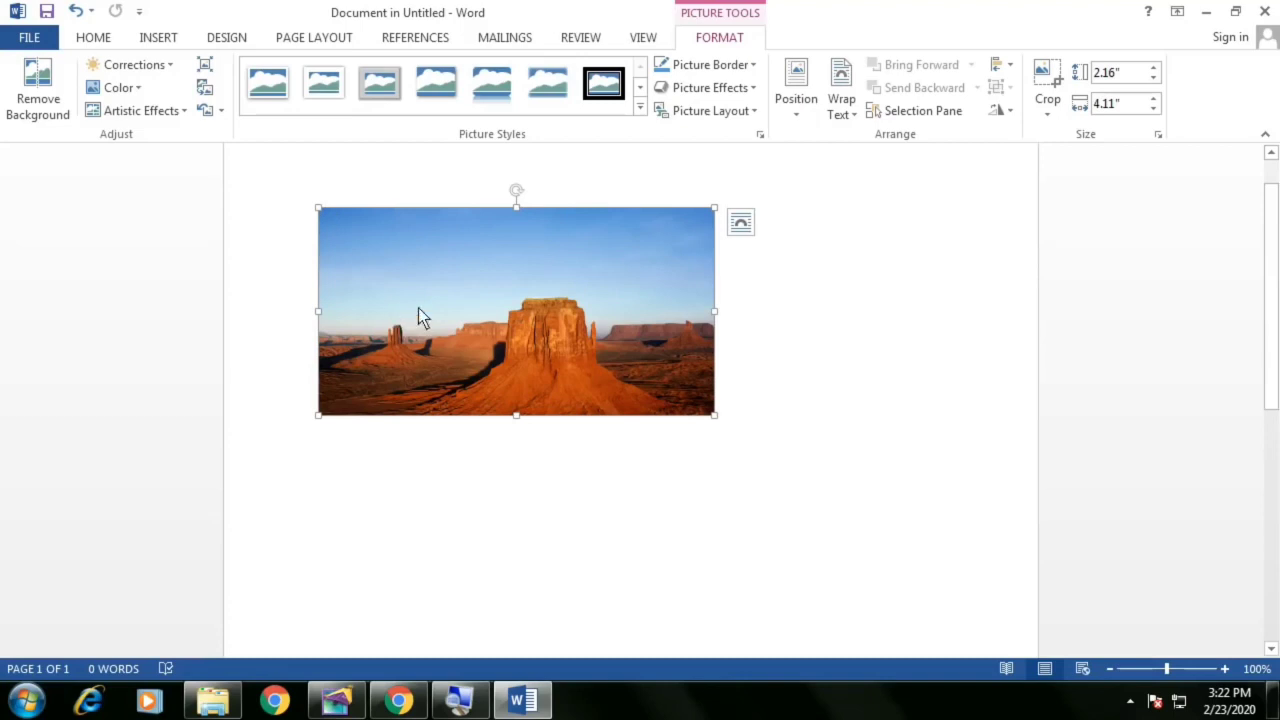
Recolor the picture with the light washed-out preset
left_click(131, 89)
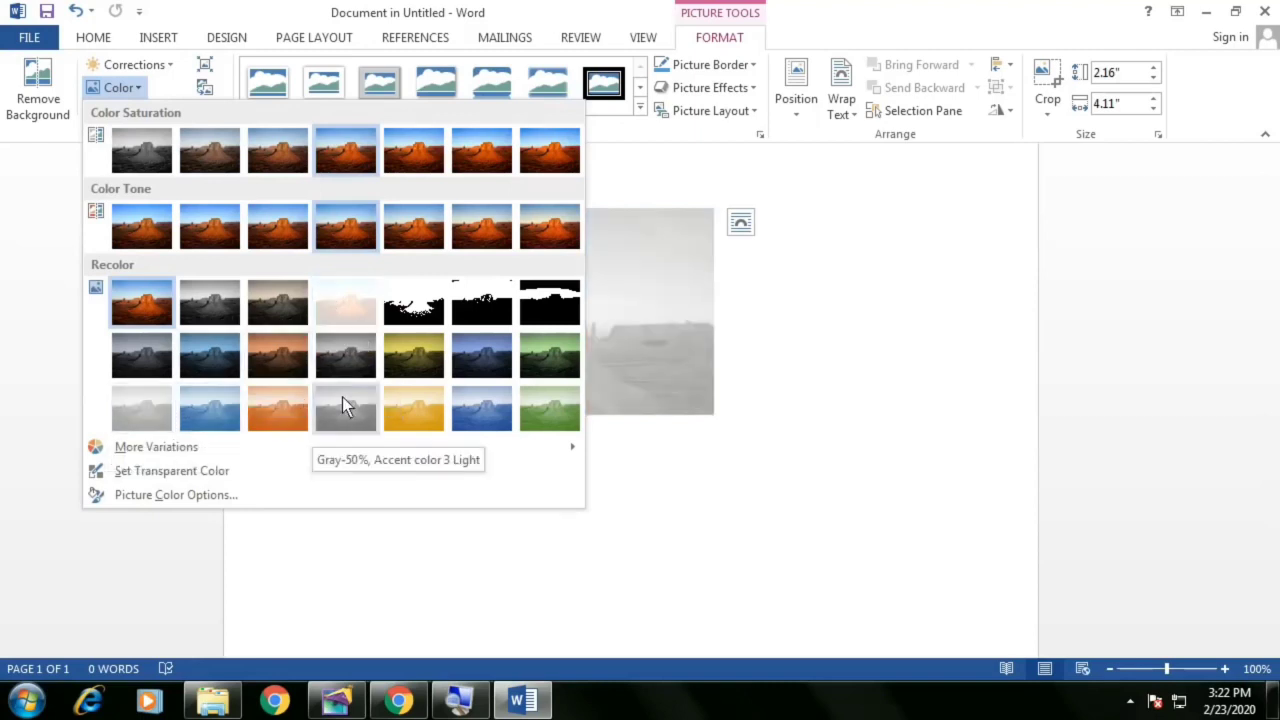
left_click(361, 308)
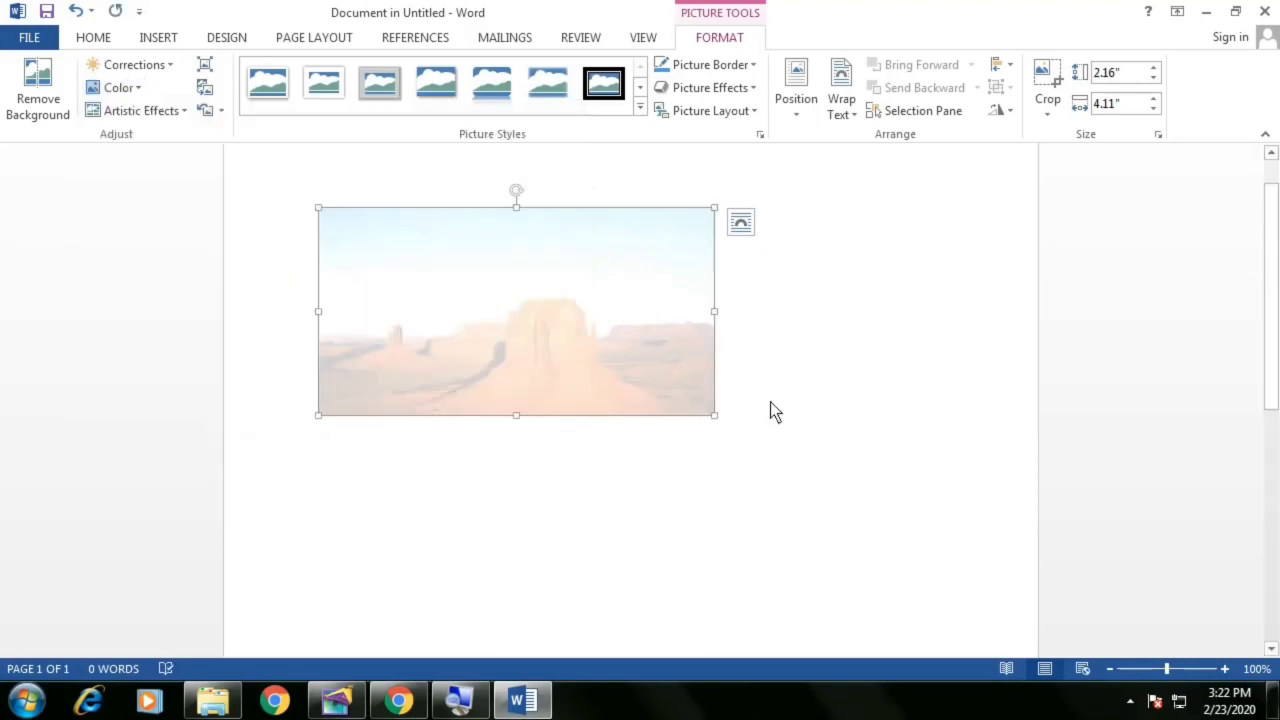
left_click(772, 412)
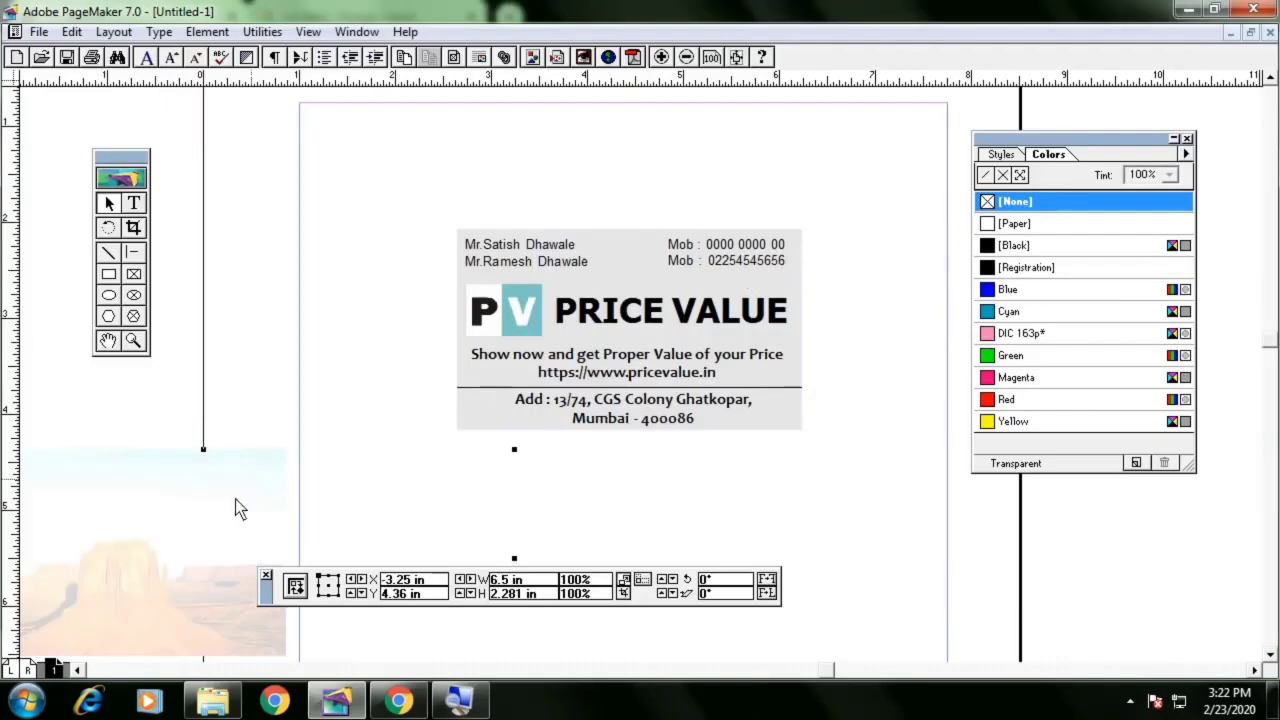
Move the embedded desert picture object onto the card area
left_click_drag(246, 510, 408, 402)
left_click_drag(323, 448, 437, 370)
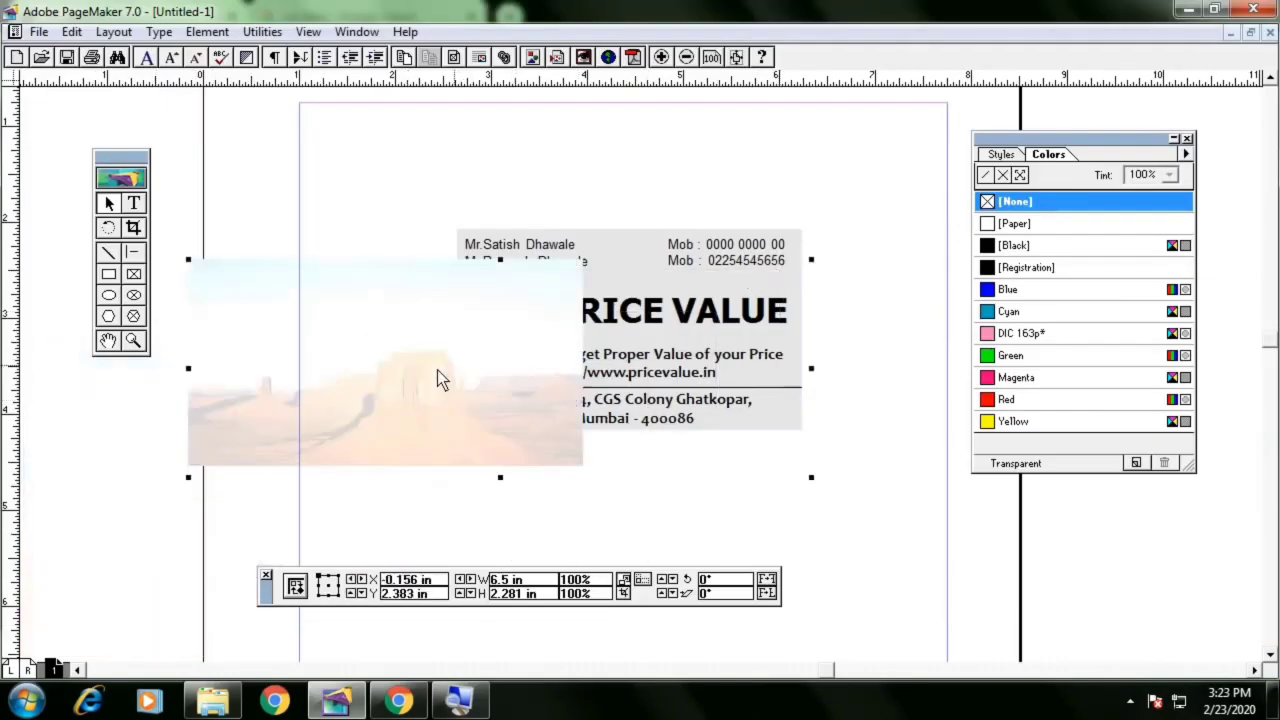
left_click_drag(341, 406, 451, 386)
Open the embedded picture object in Word for editing, dismiss the activation dialog and close Word
double_click(351, 388)
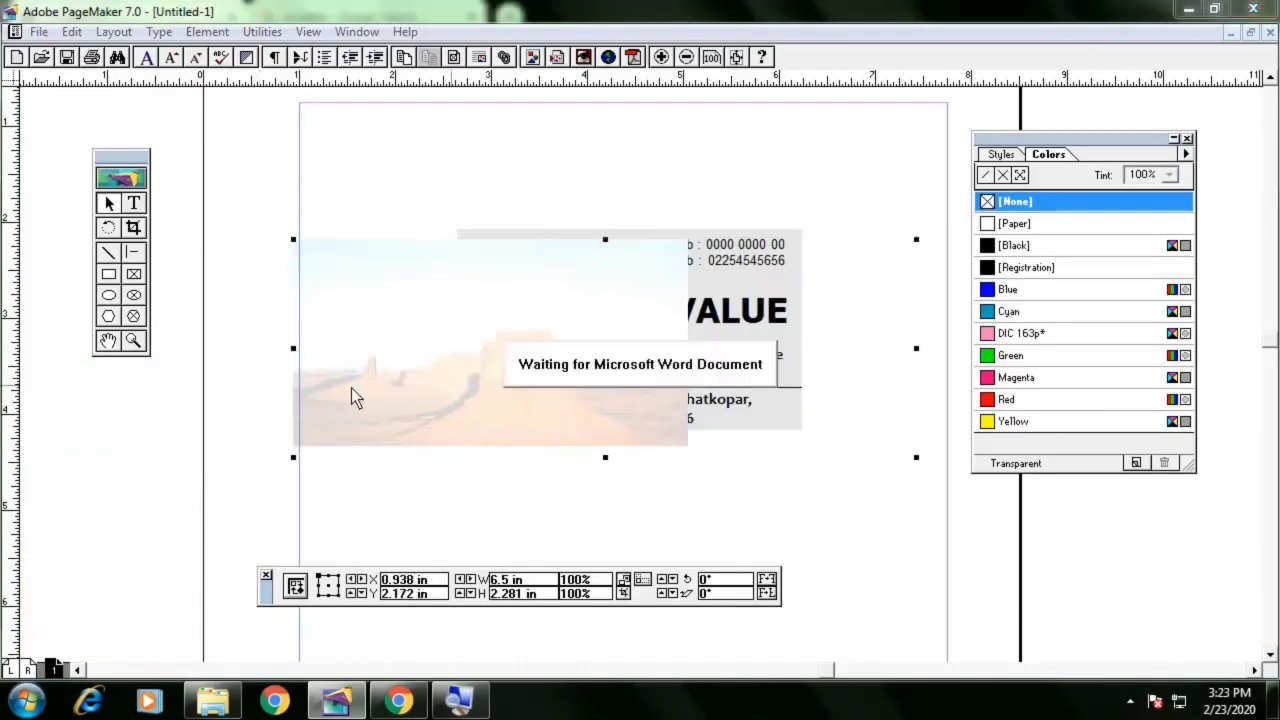
left_click(1265, 11)
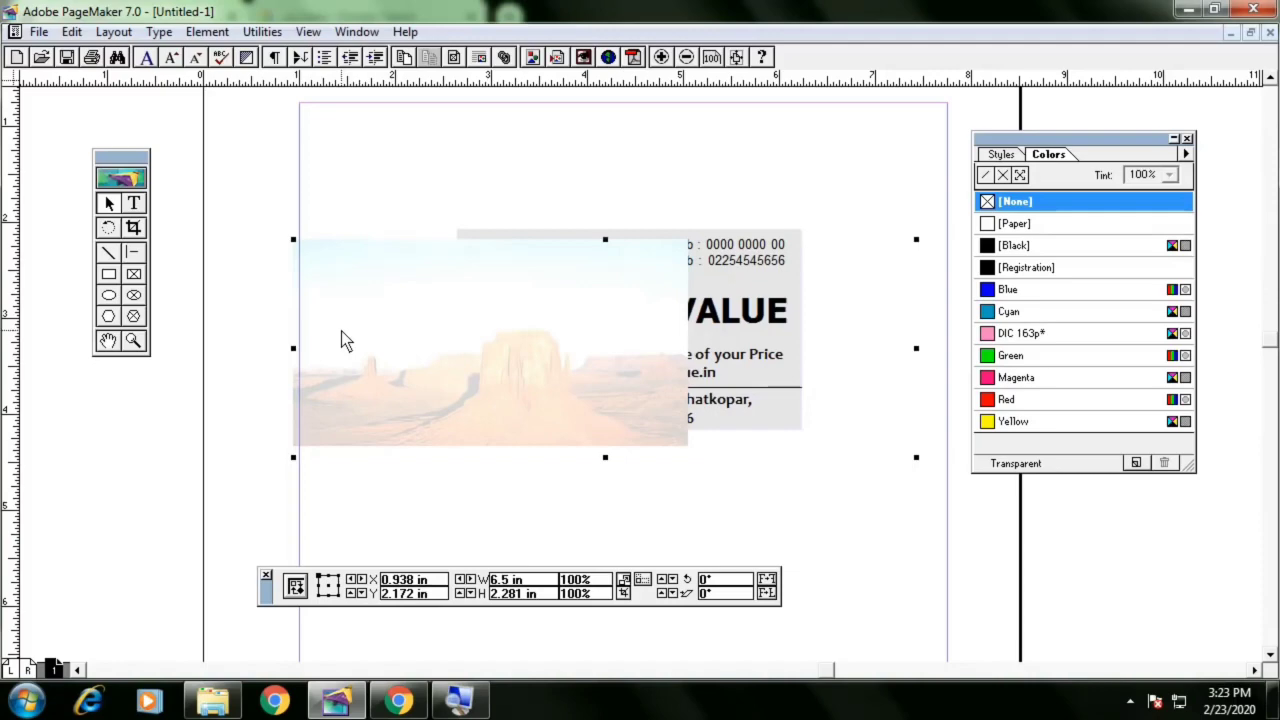
double_click(341, 332)
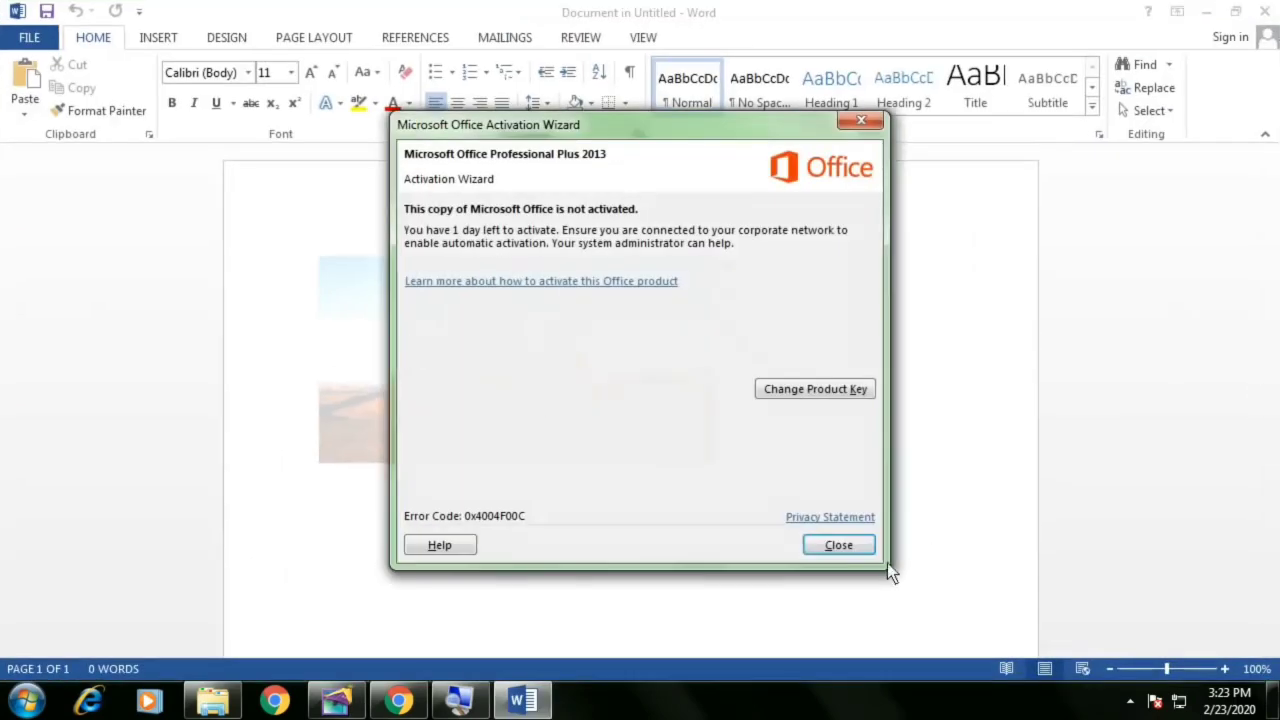
left_click(868, 552)
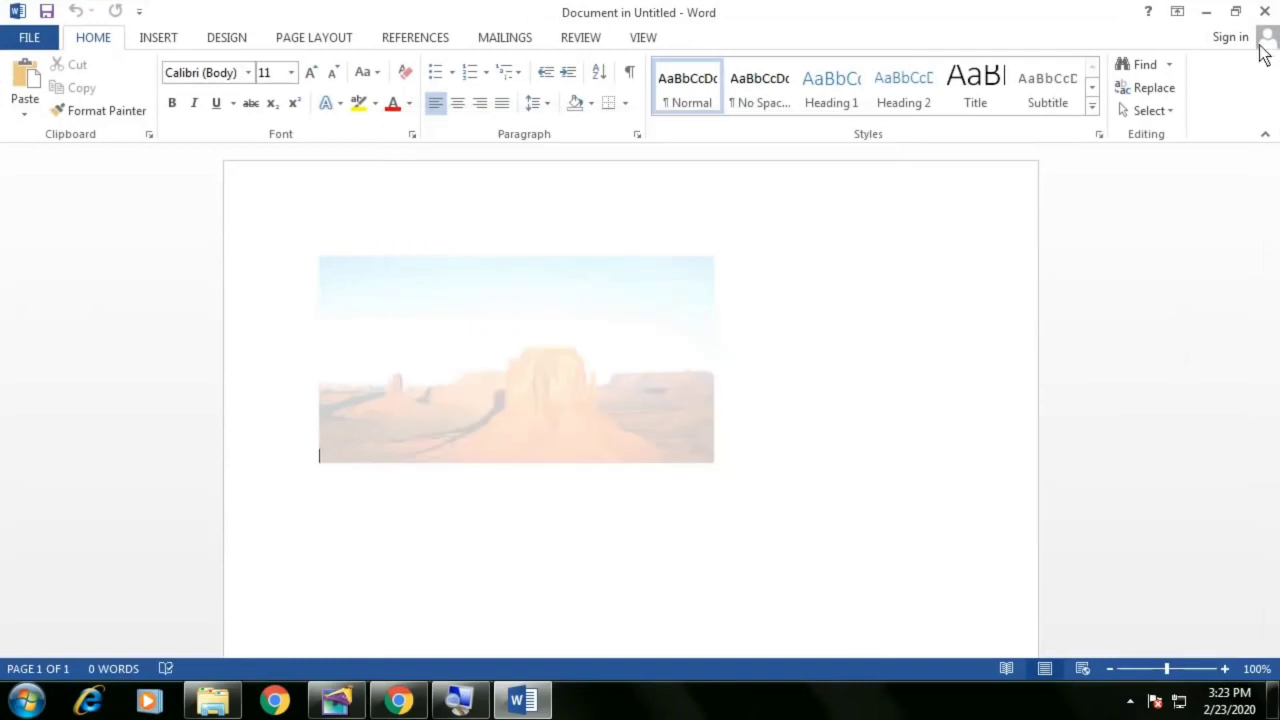
left_click(1264, 12)
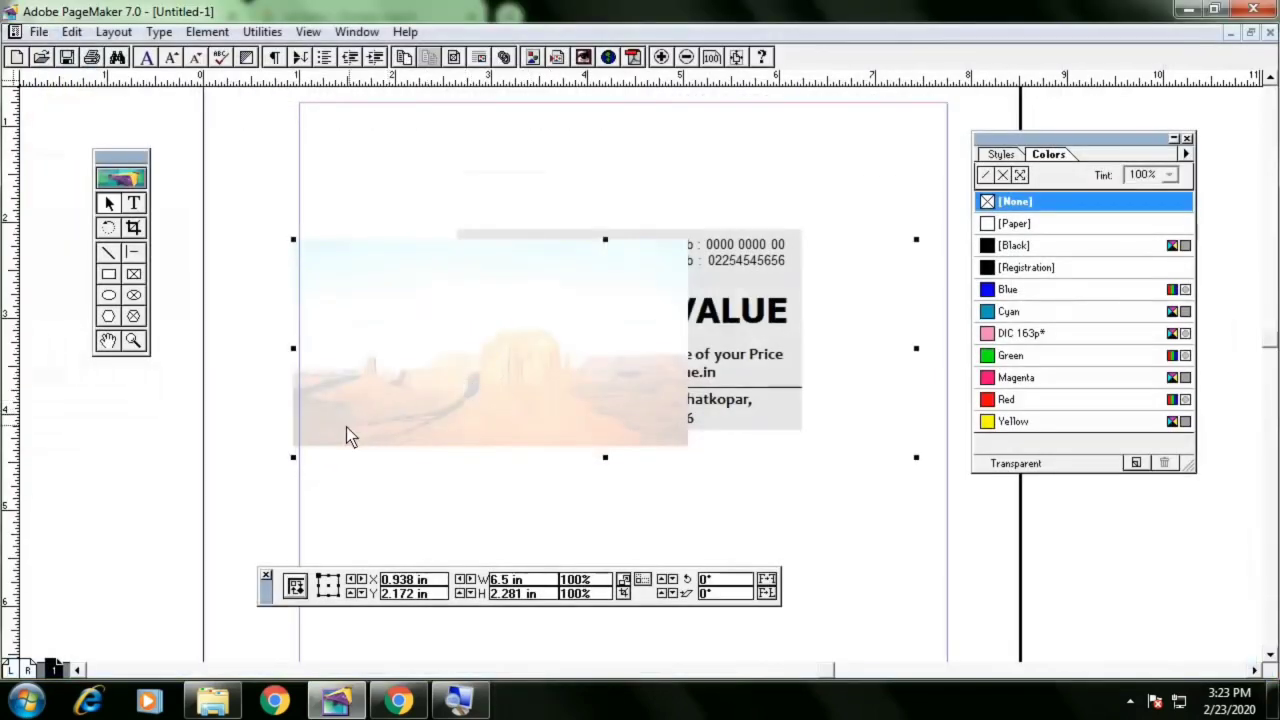
Align the desert picture over the card area, nudging it slightly left
left_click_drag(346, 427, 494, 426)
double_click(490, 420)
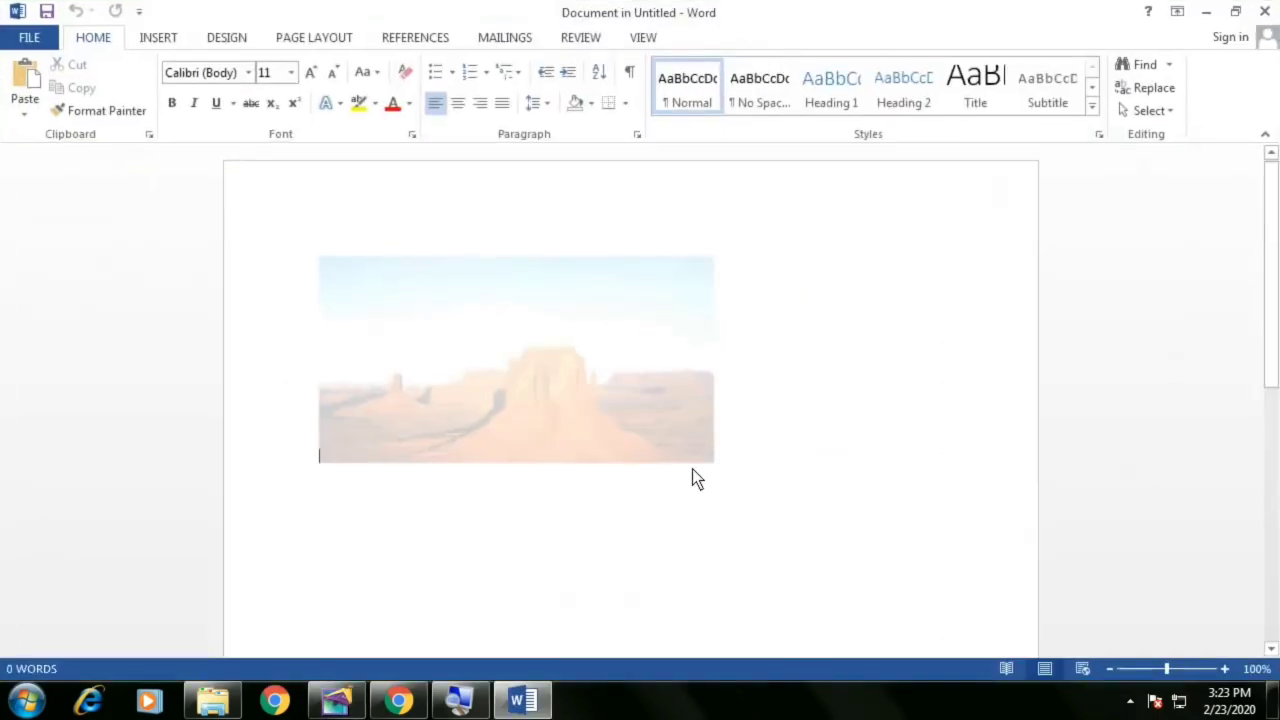
left_click(1269, 8)
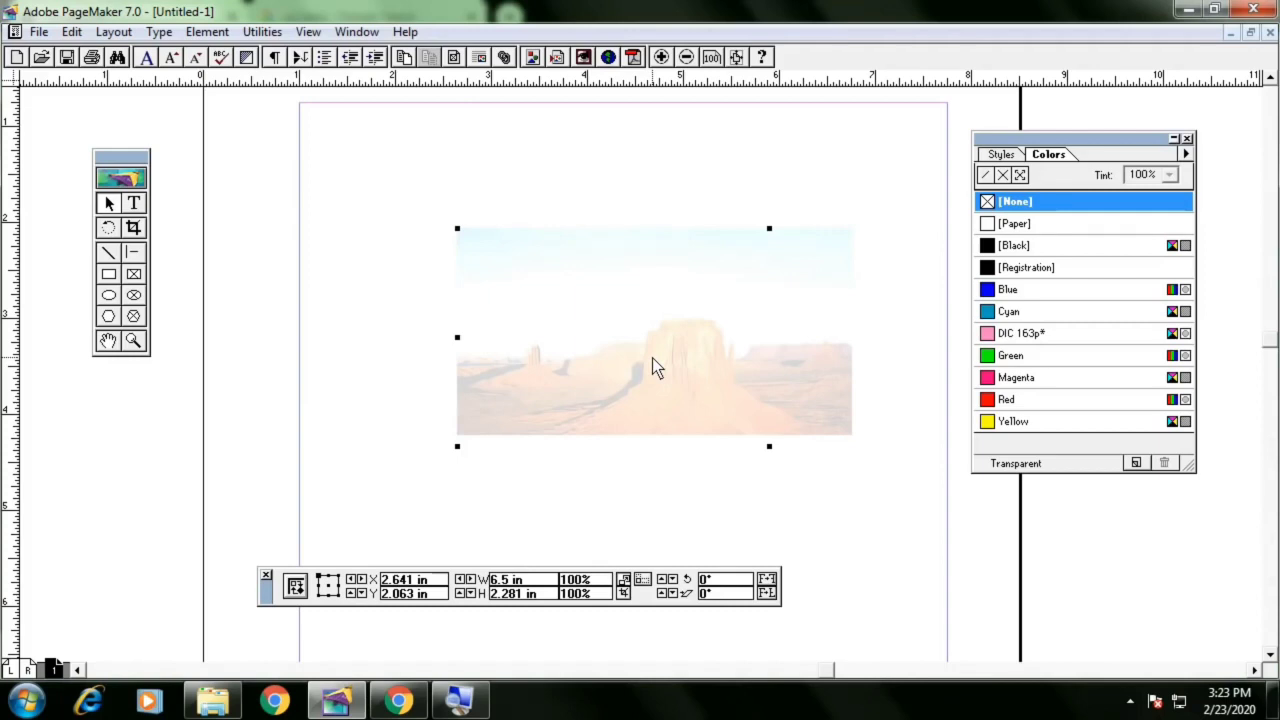
key("Left")
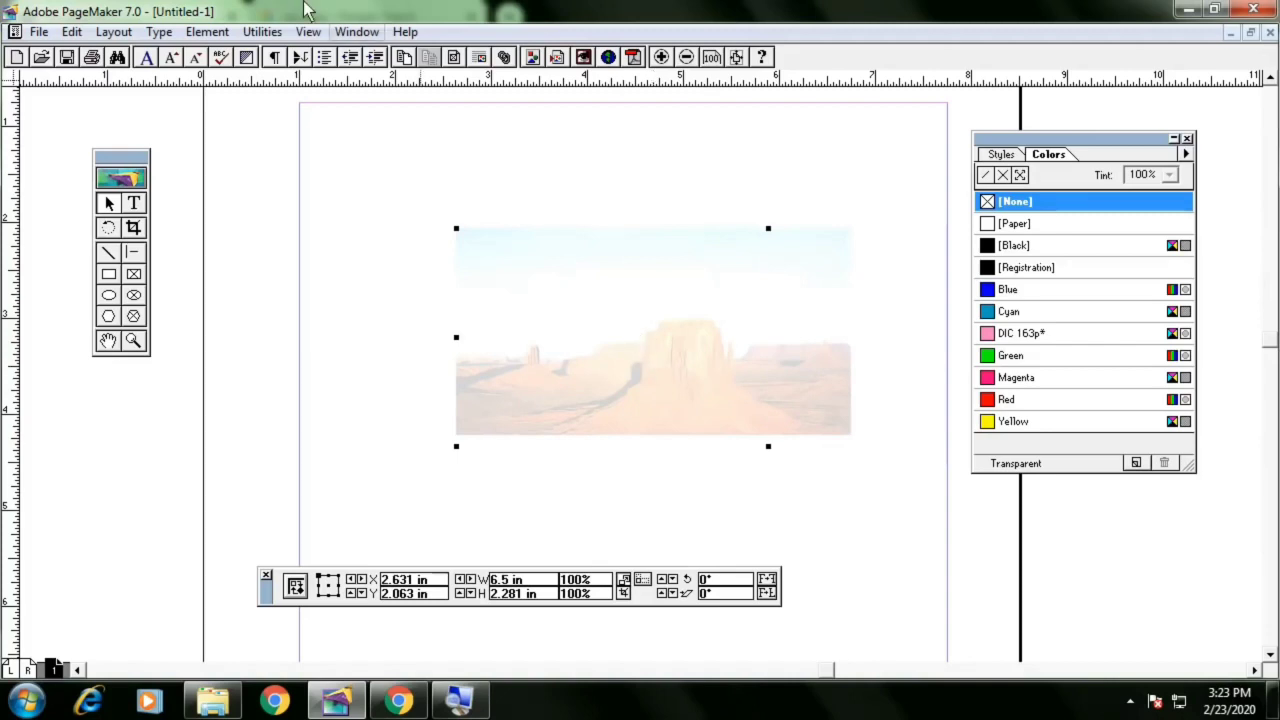
Send the desert picture to the back behind the card elements
left_click(209, 35)
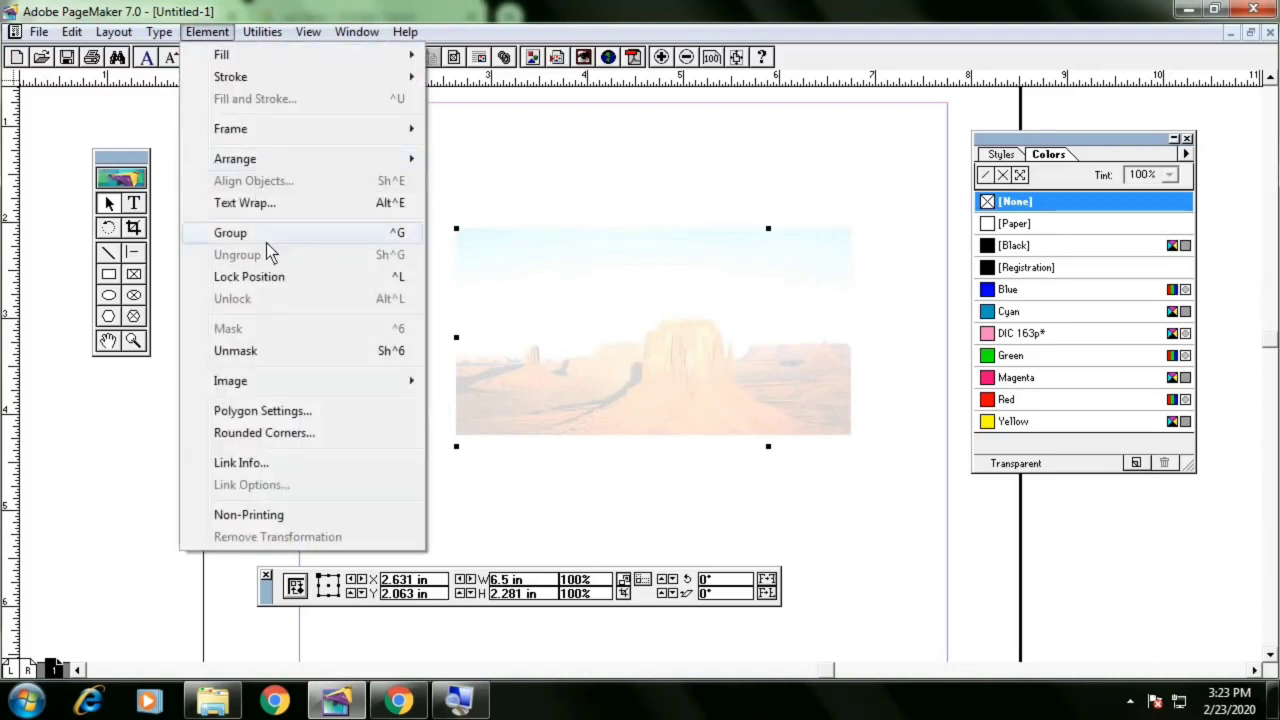
mouse_move(296, 160)
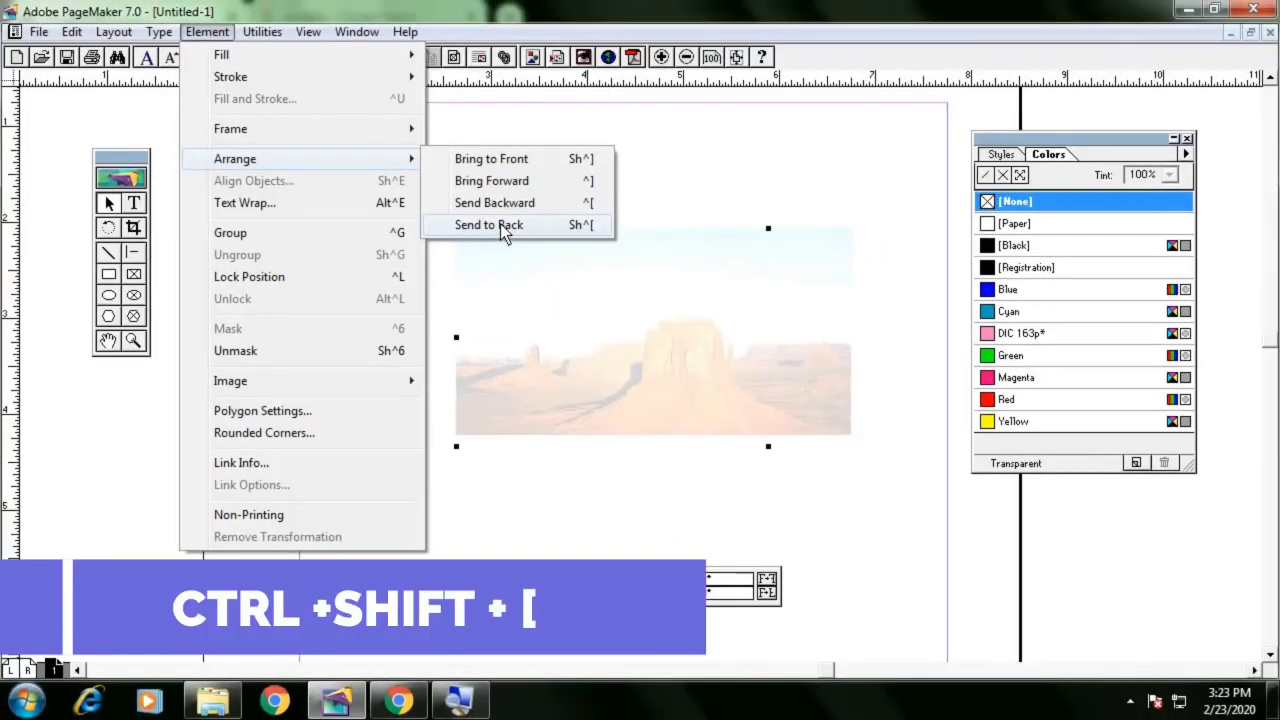
left_click(613, 114)
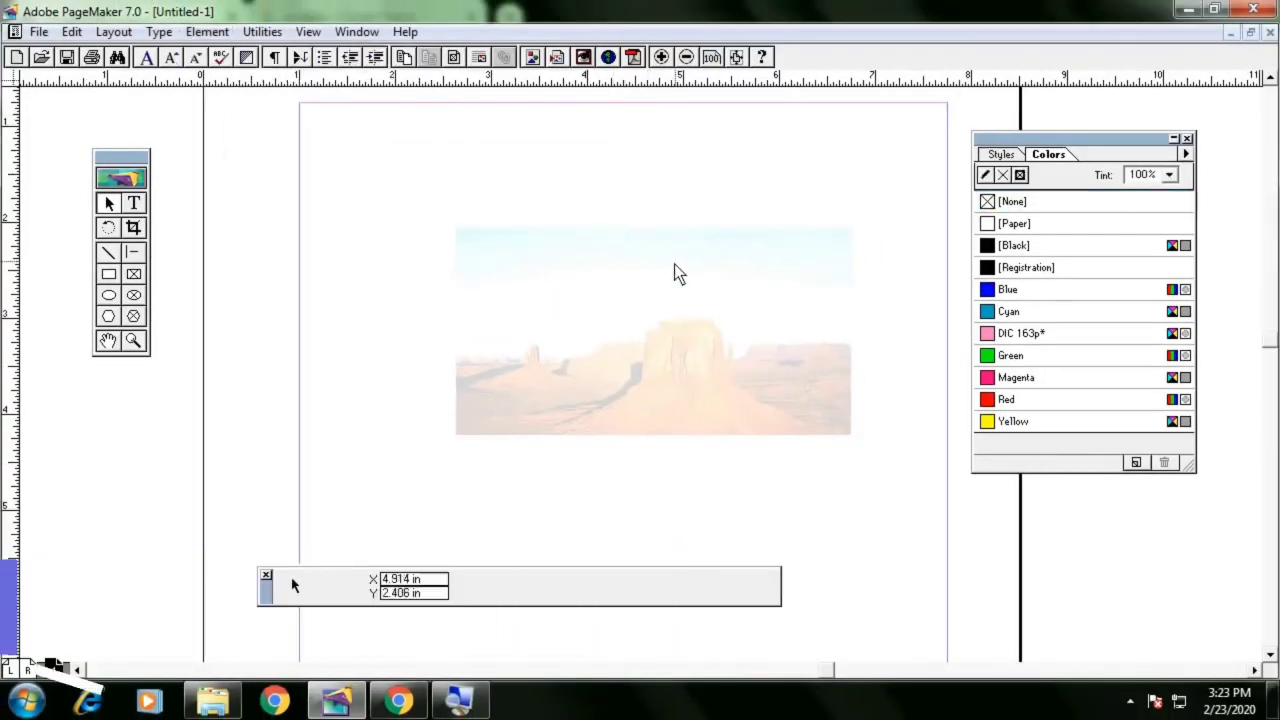
Send the desert picture behind the card and set the card rectangle's fill to None
left_click(767, 284)
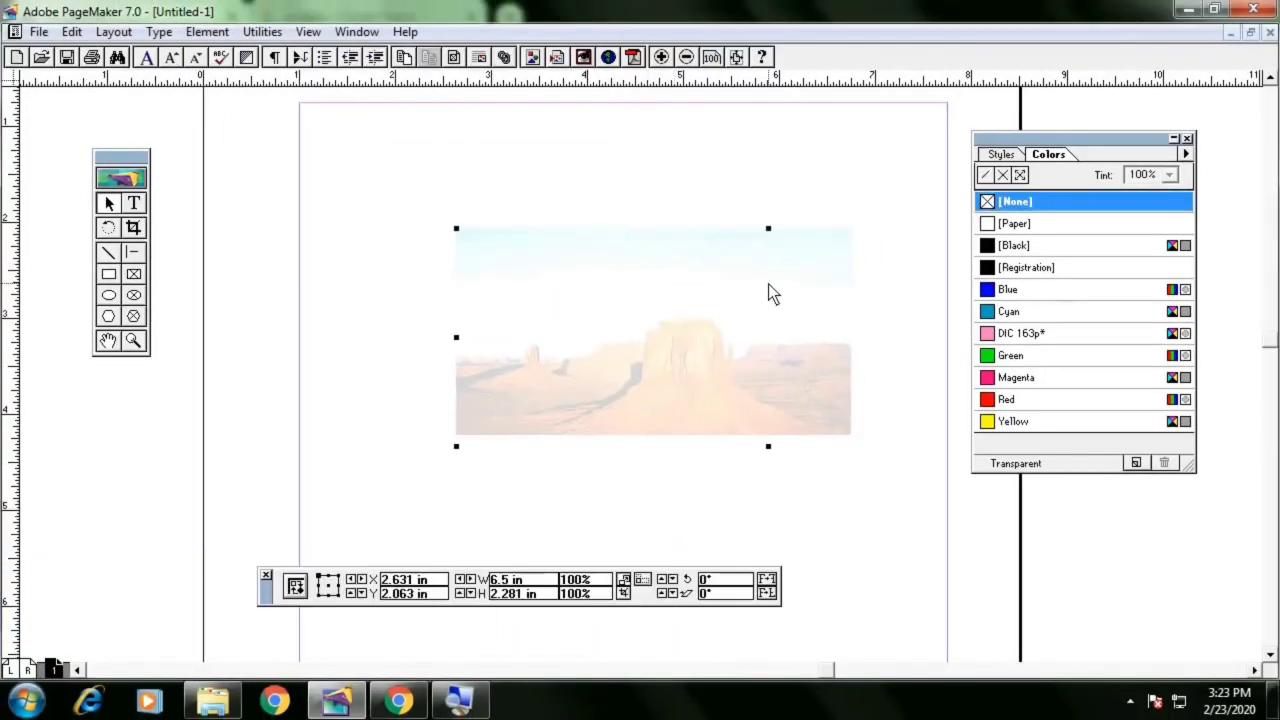
key("ctrl+shift+bracketleft")
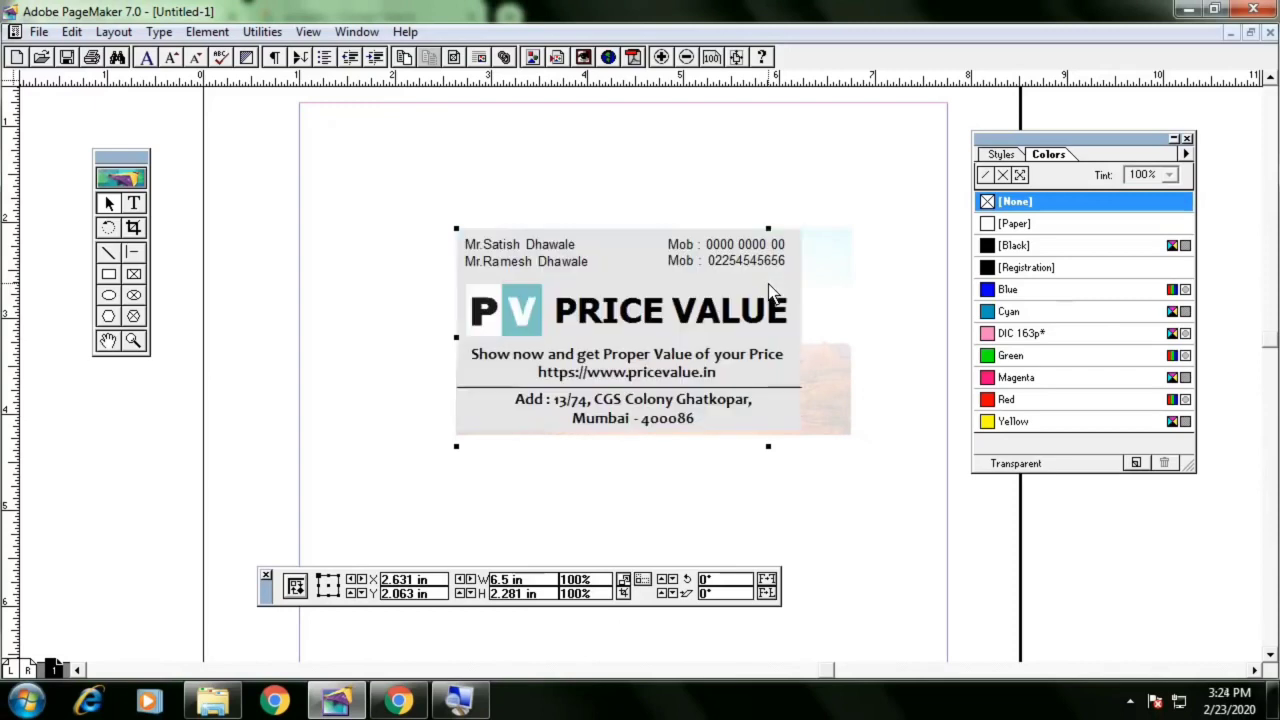
left_click(798, 278)
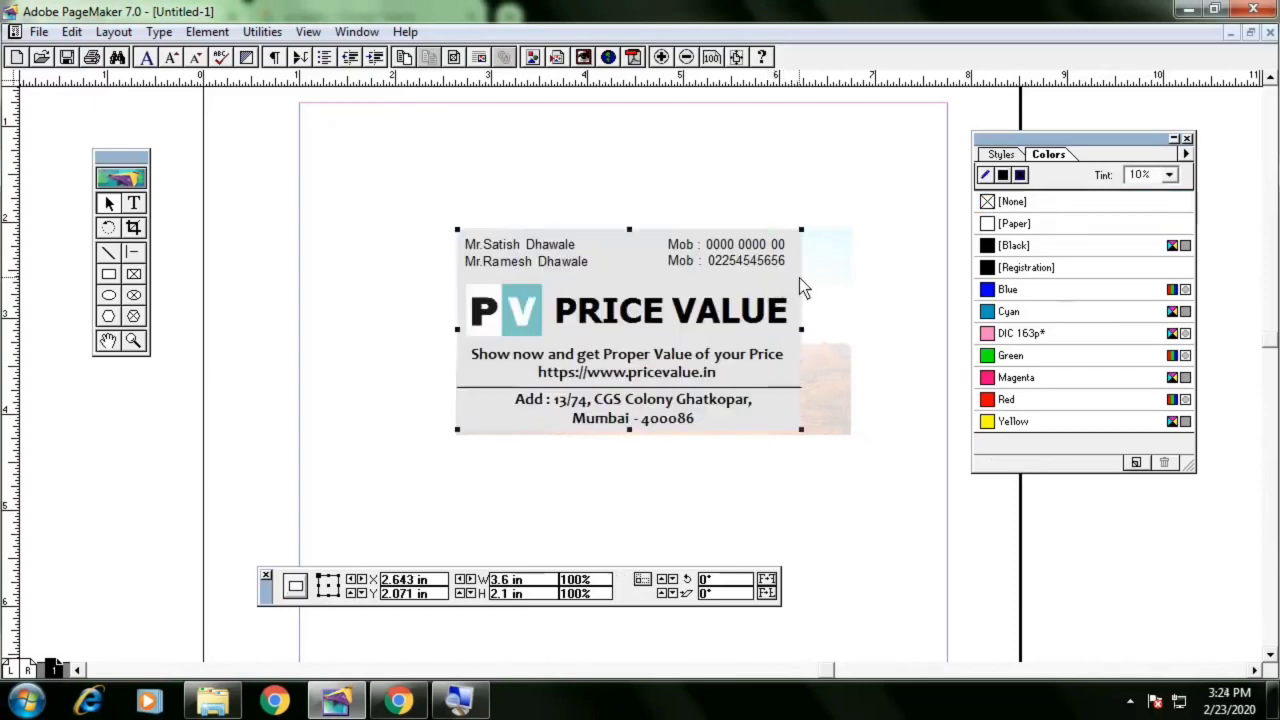
left_click(1003, 175)
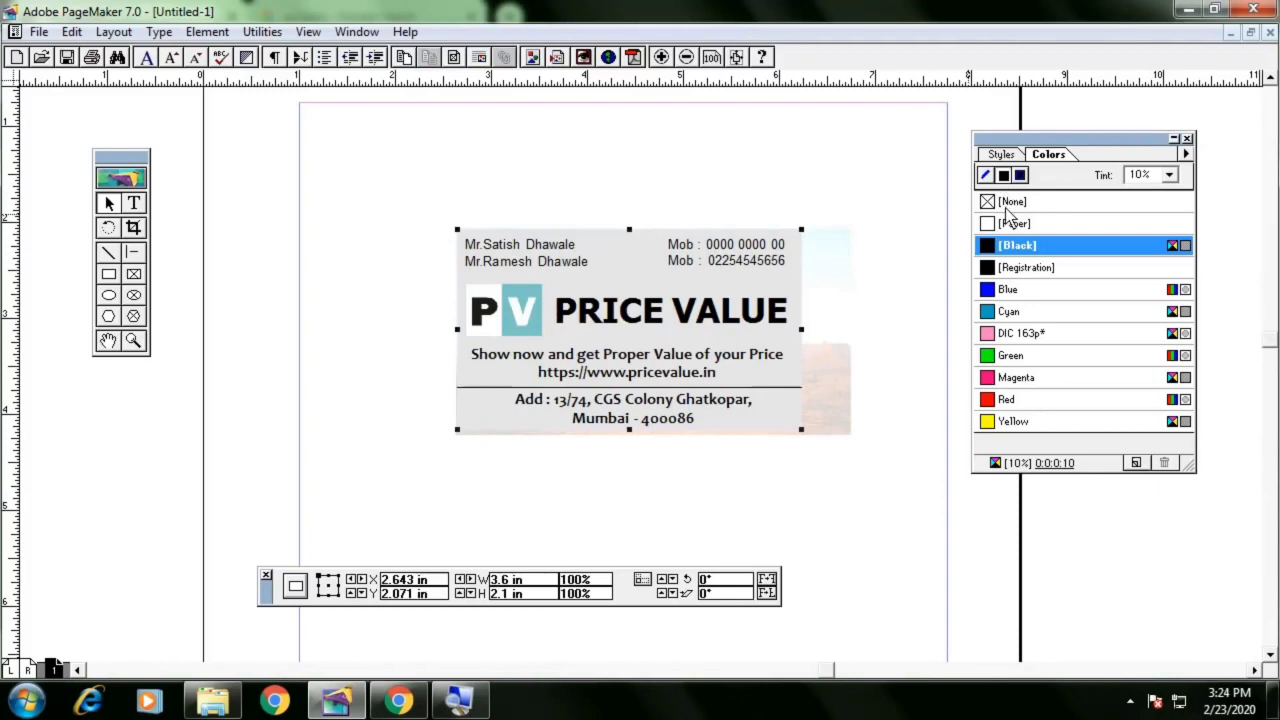
left_click(1008, 203)
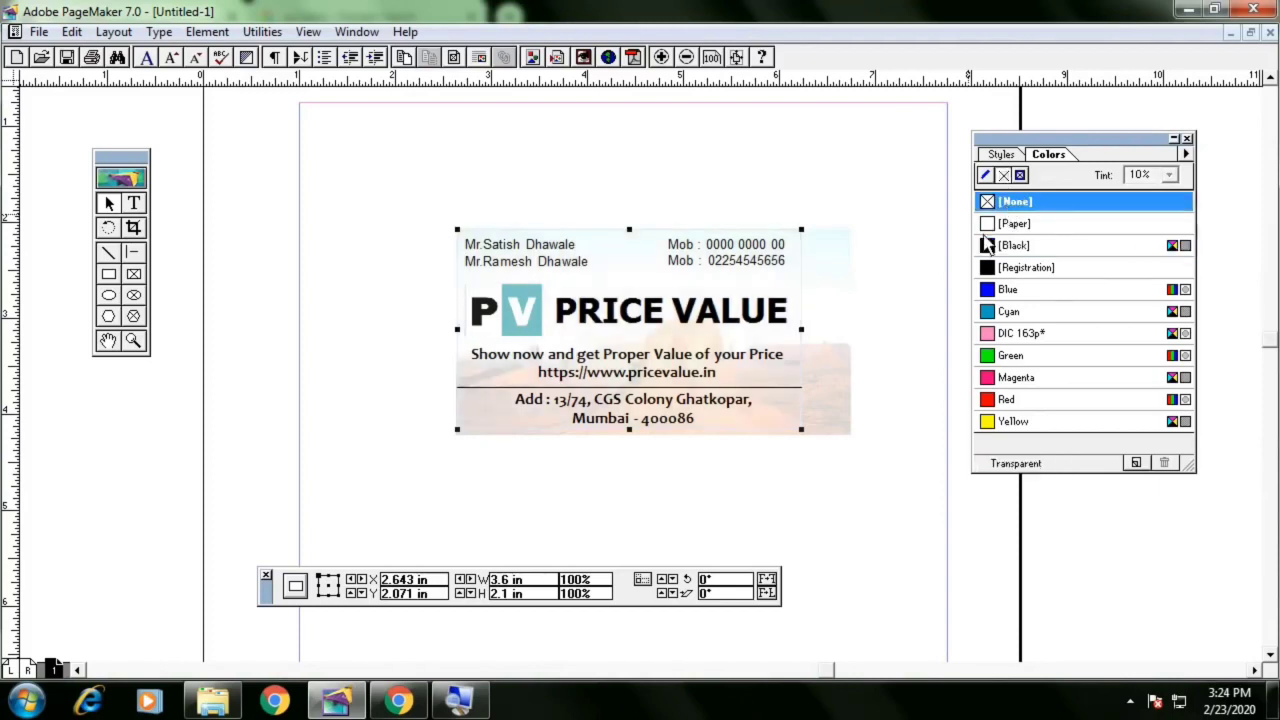
left_click(916, 303)
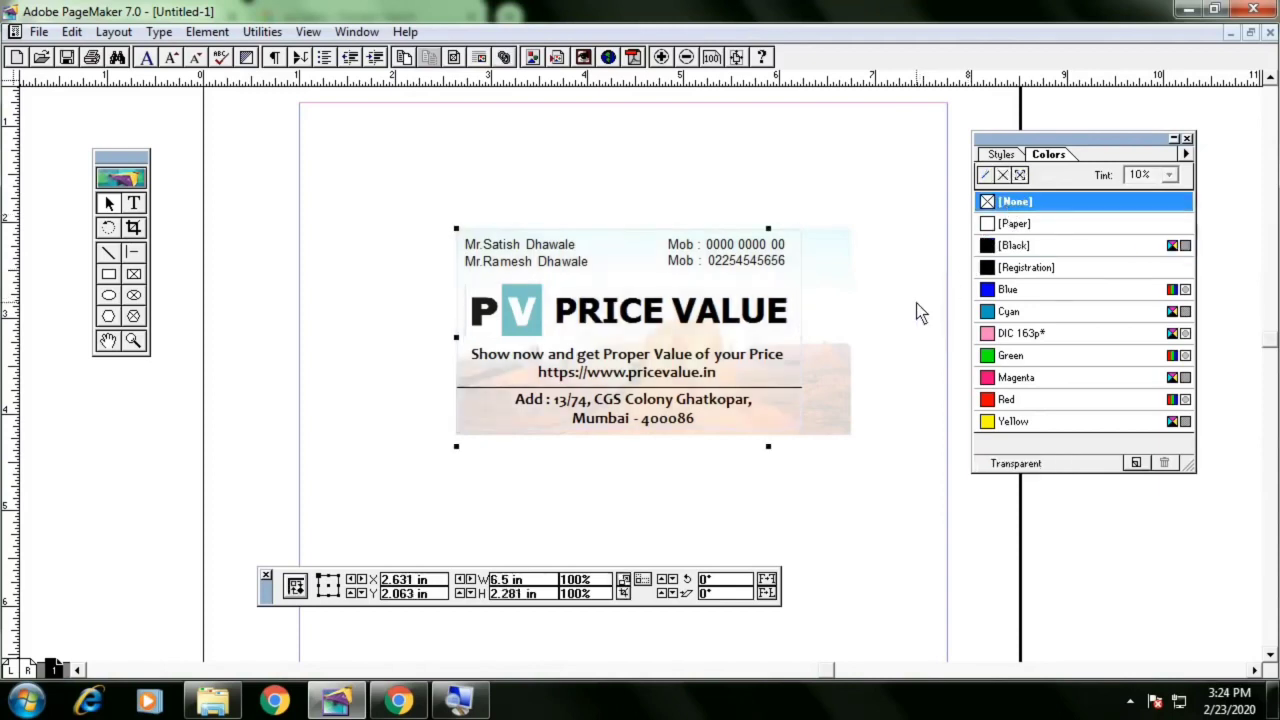
left_click(846, 316)
left_click(862, 236)
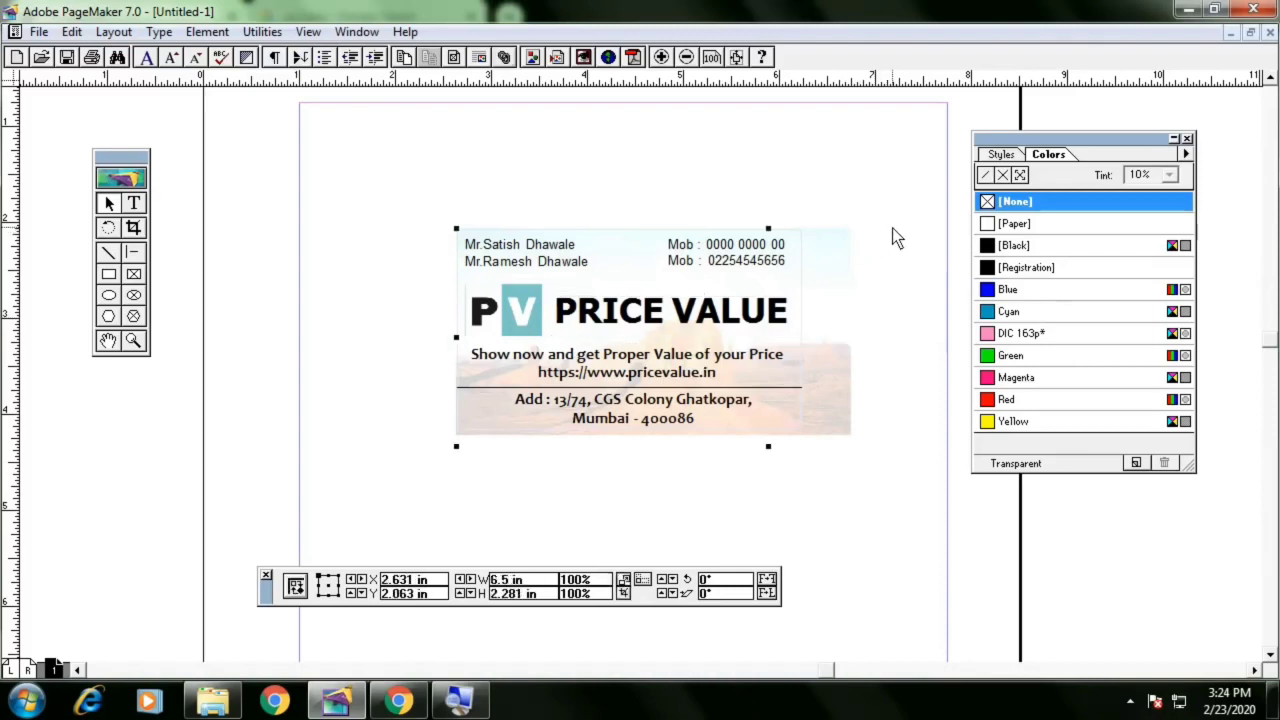
left_click(420, 500)
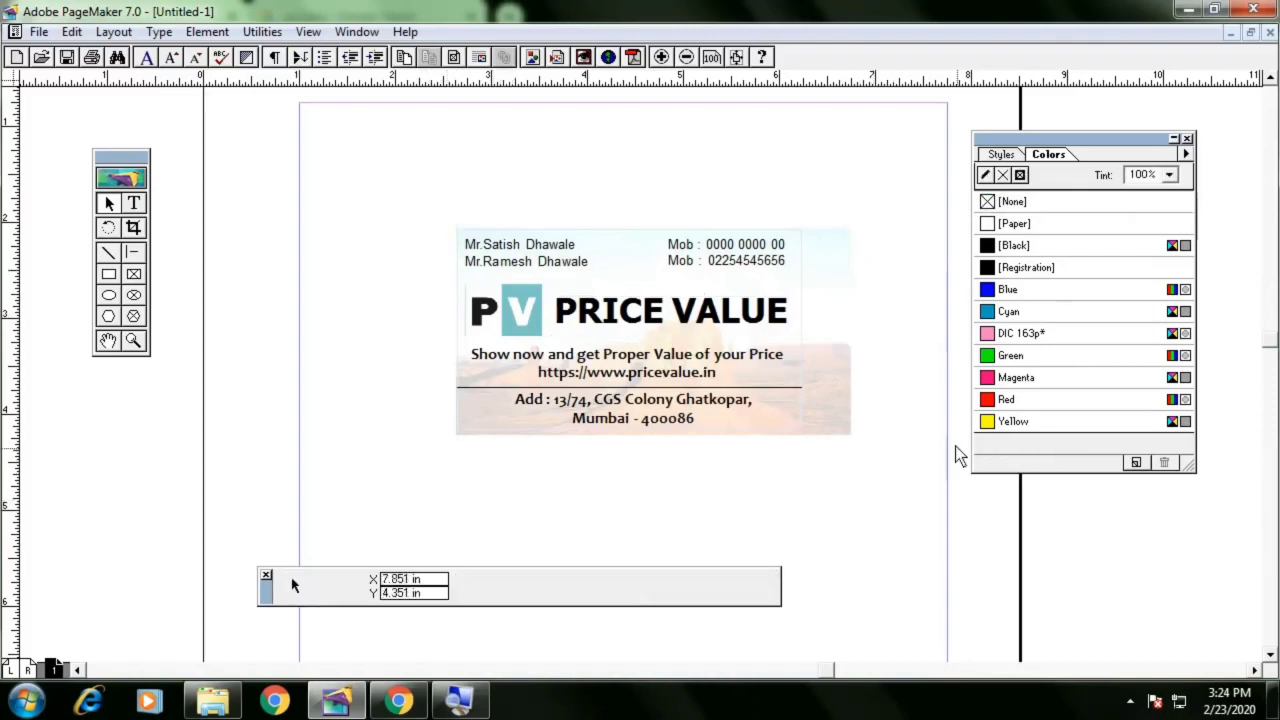
Try resizing the desert picture to the card's width, then undo the resize
left_click(862, 445)
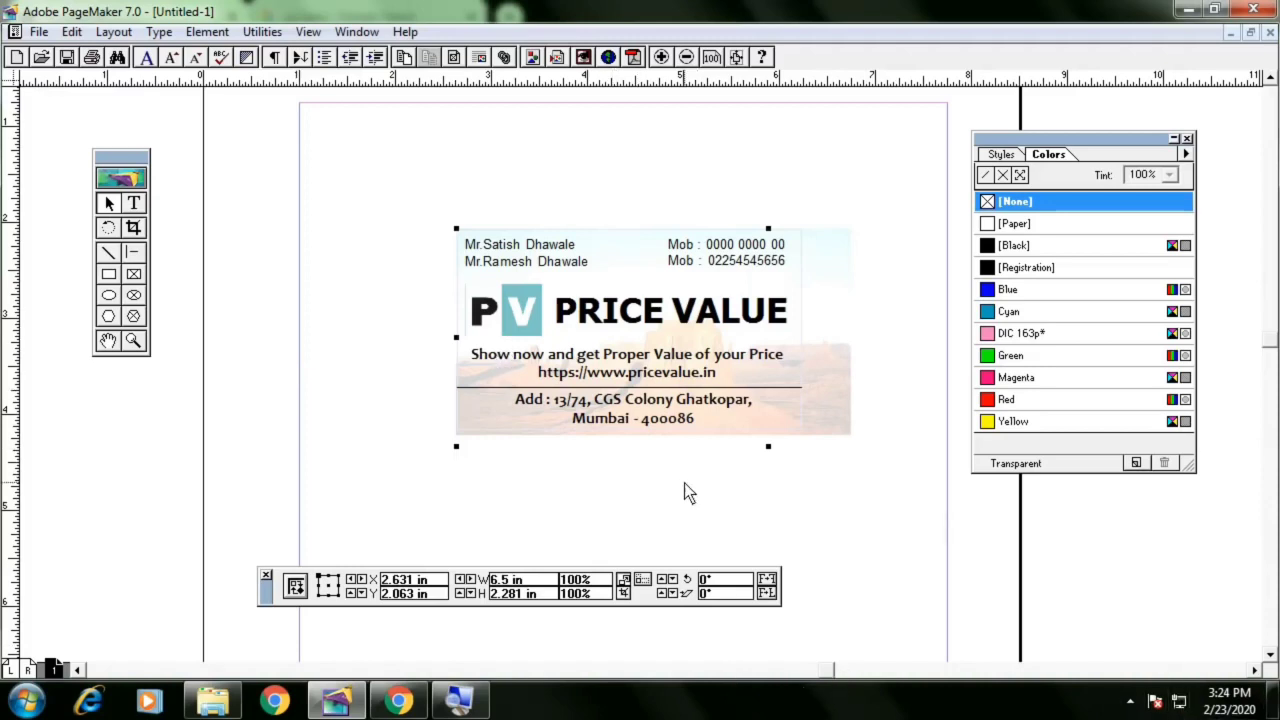
left_click_drag(692, 494, 469, 439)
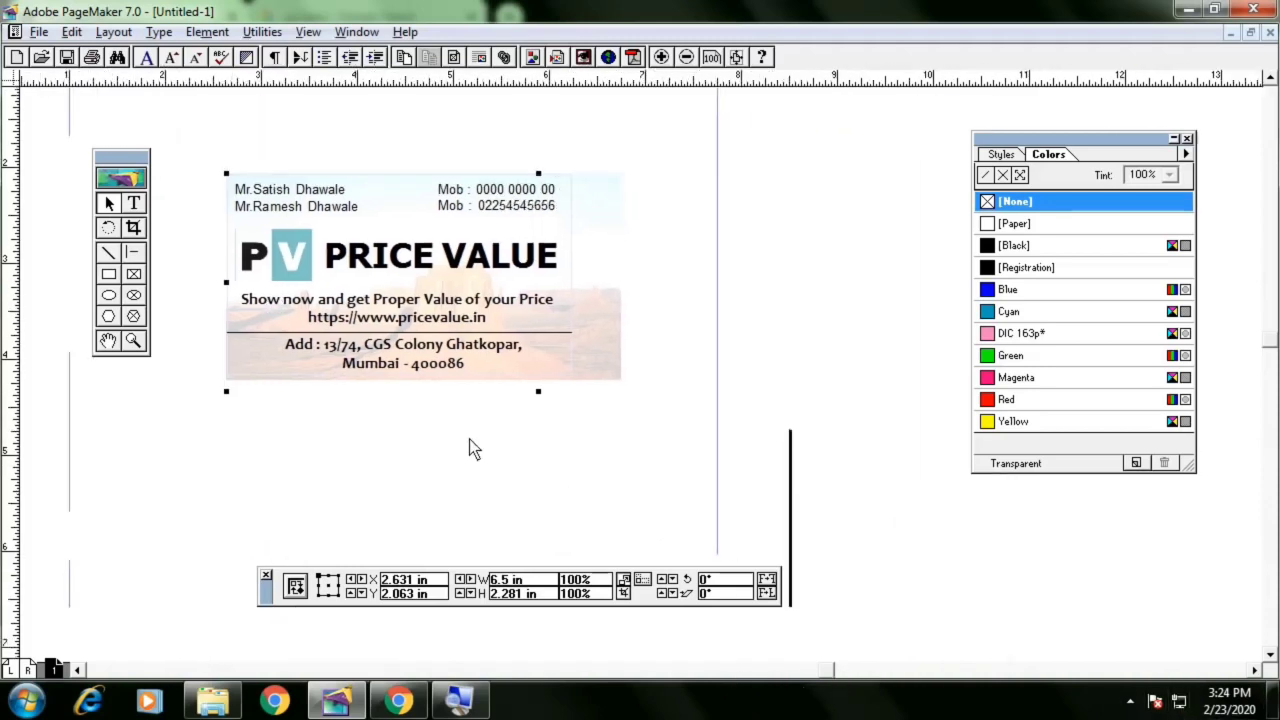
left_click_drag(862, 406, 585, 391)
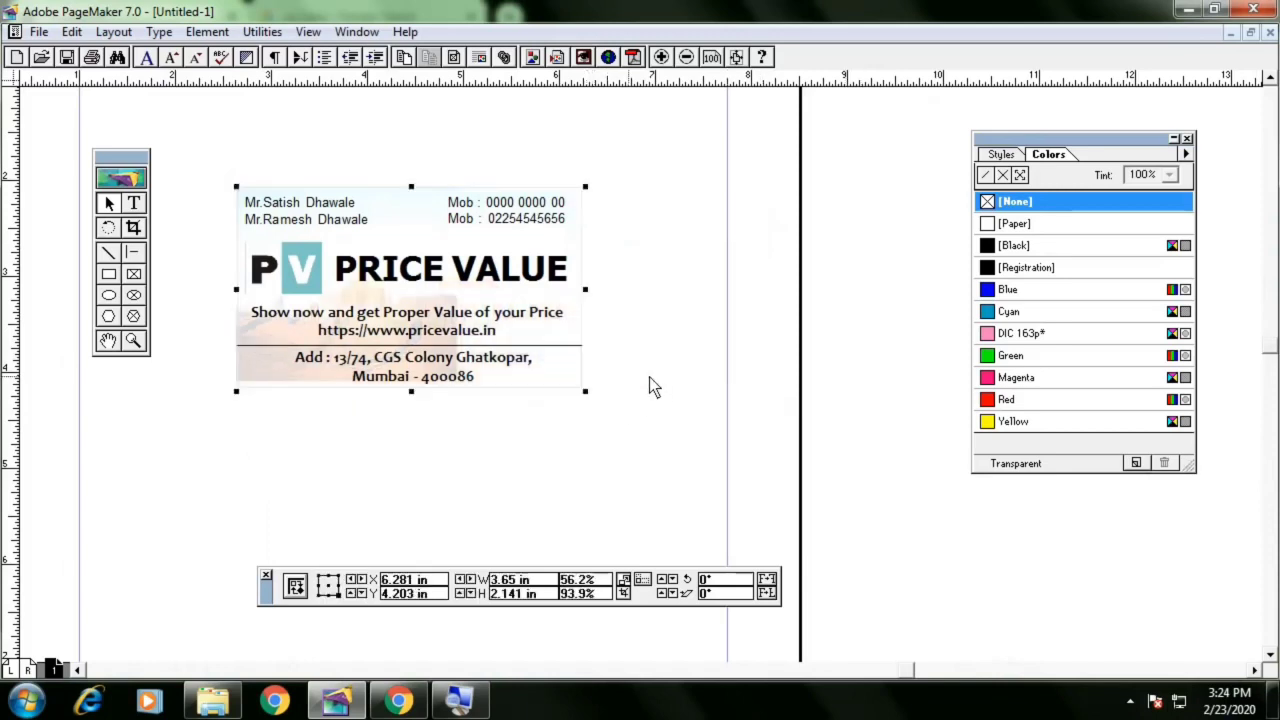
key("ctrl+z")
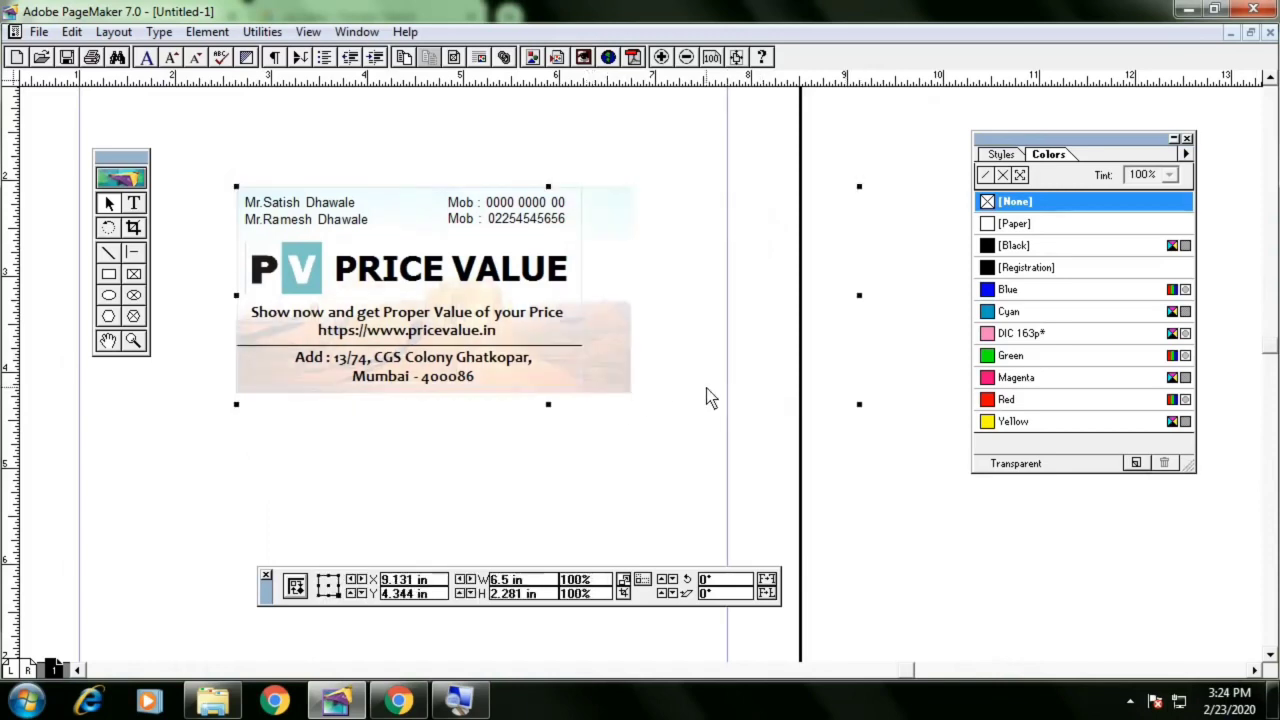
Open the embedded picture in Word and inspect the picture's Format options
double_click(638, 342)
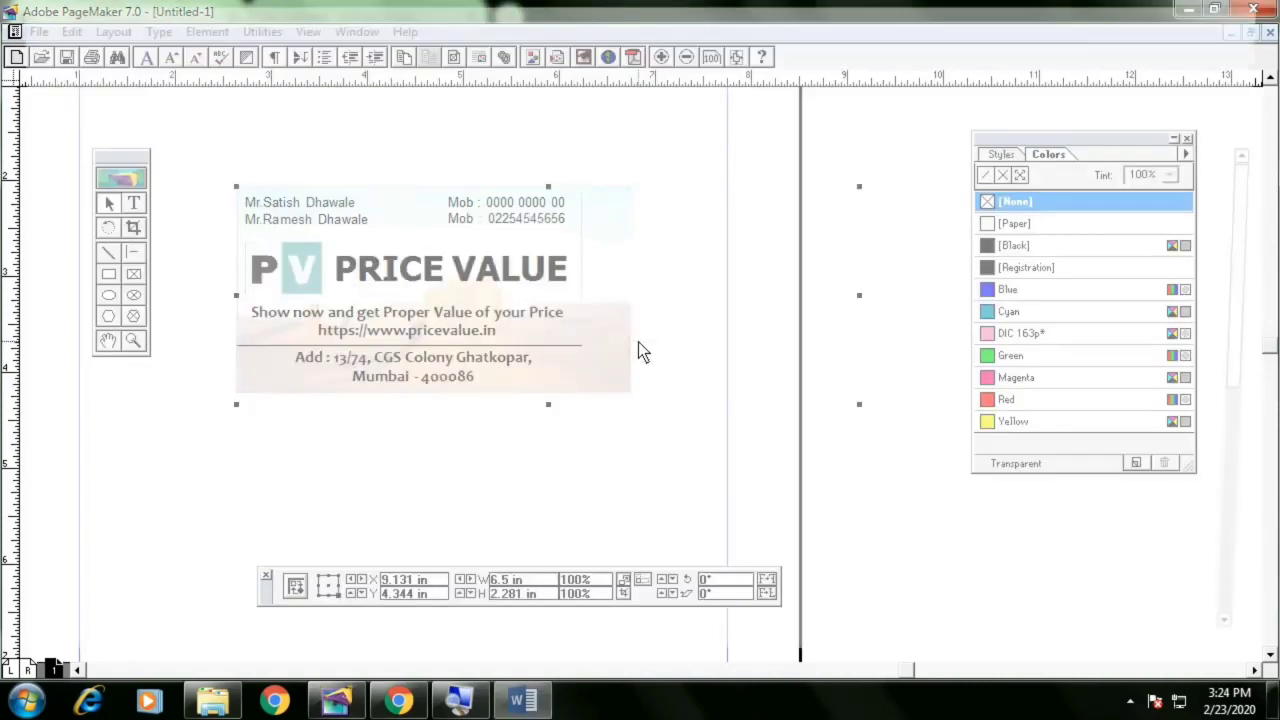
key("Escape")
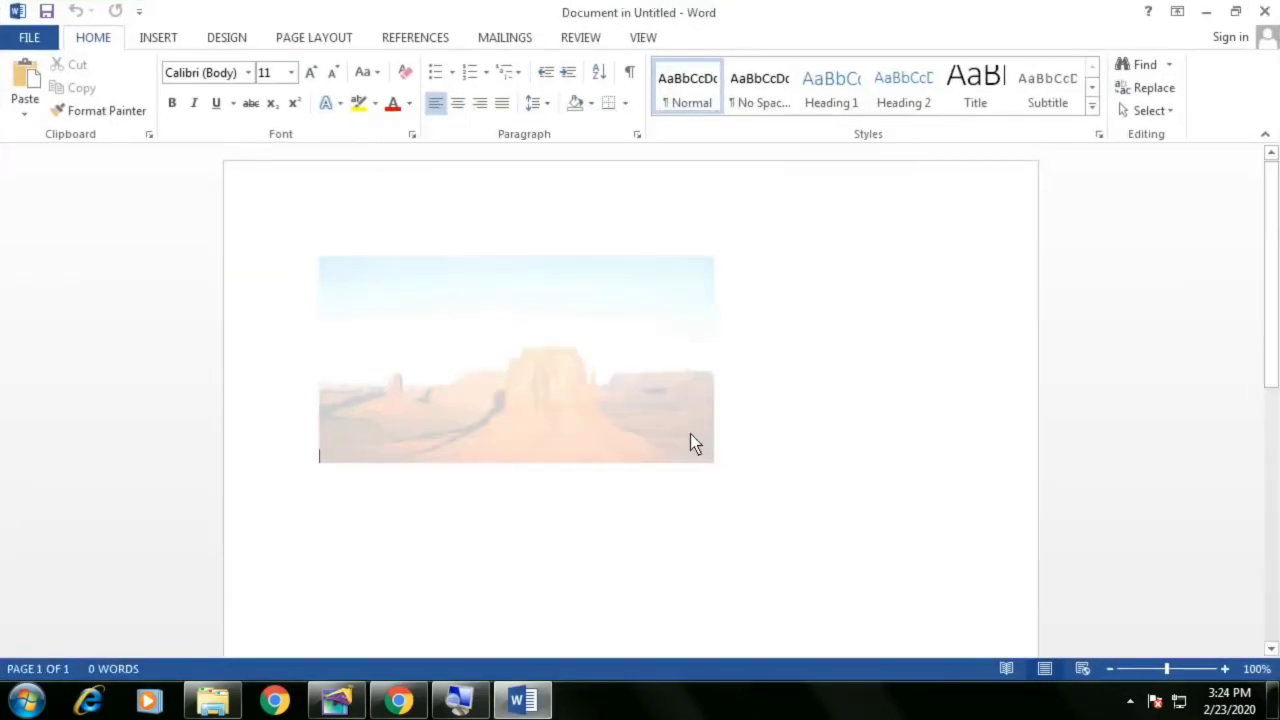
left_click(690, 434)
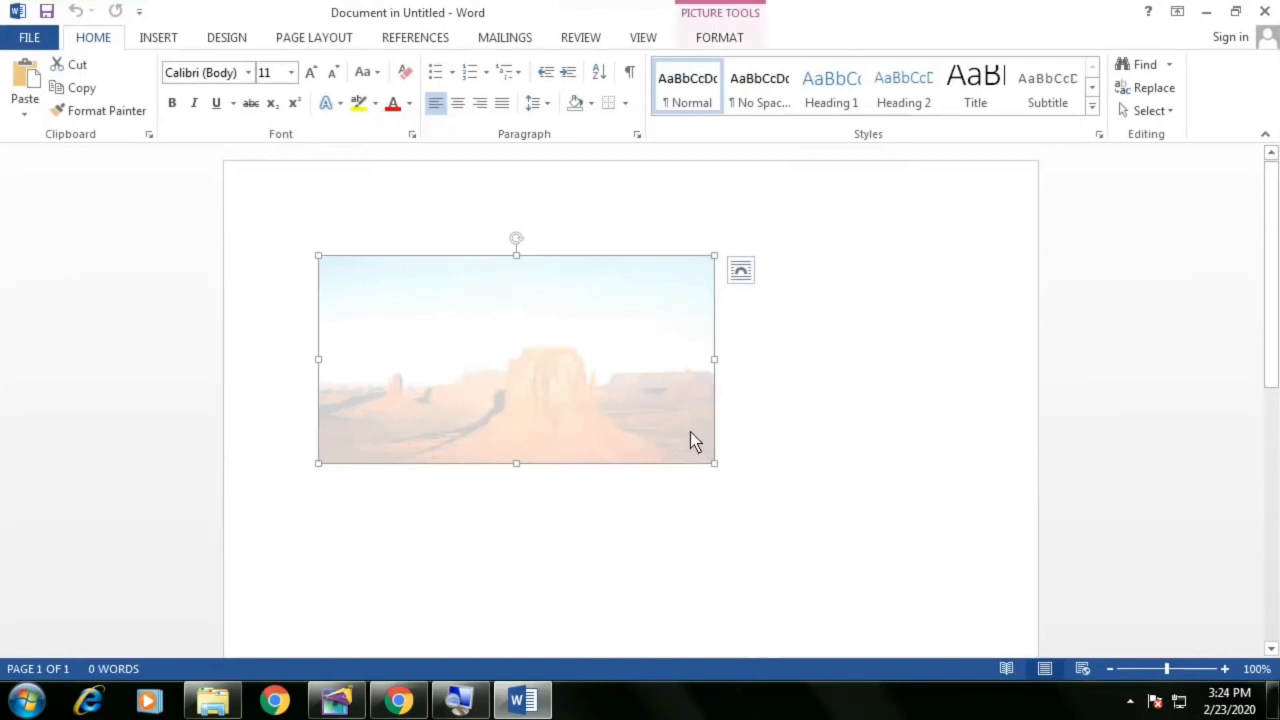
left_click(722, 37)
left_click(1045, 103)
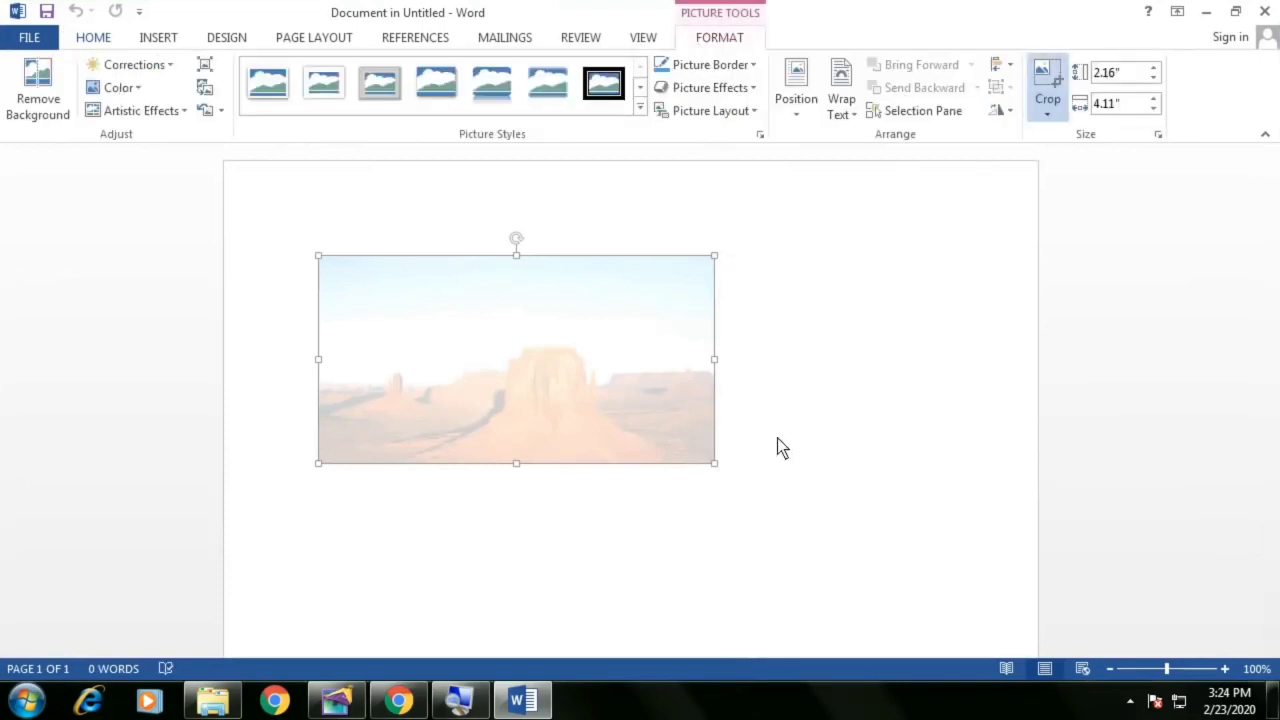
left_click(824, 440)
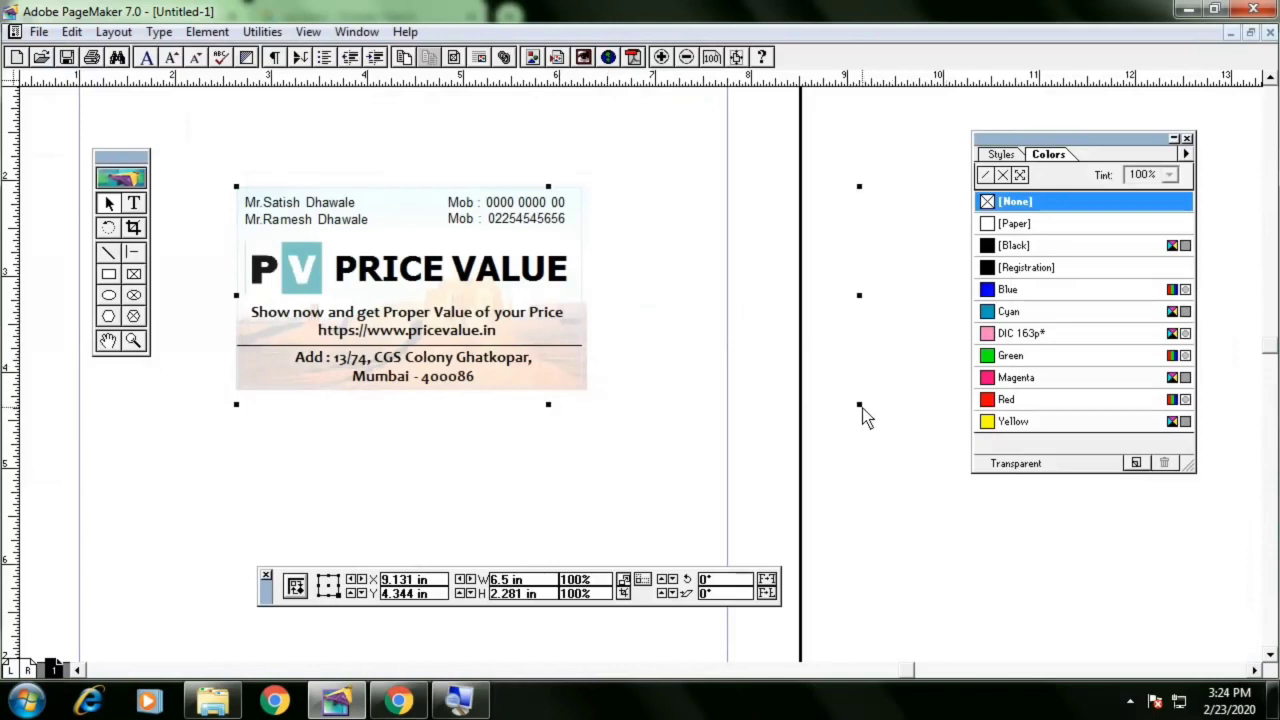
Trim the desert picture's height and width slightly and nudge it down to fit the card area
mouse_move(860, 405)
left_mouse_down()
mouse_move(844, 393)
mouse_move(860, 400)
left_mouse_up()
key("Down")
key("Down")
key("Down")
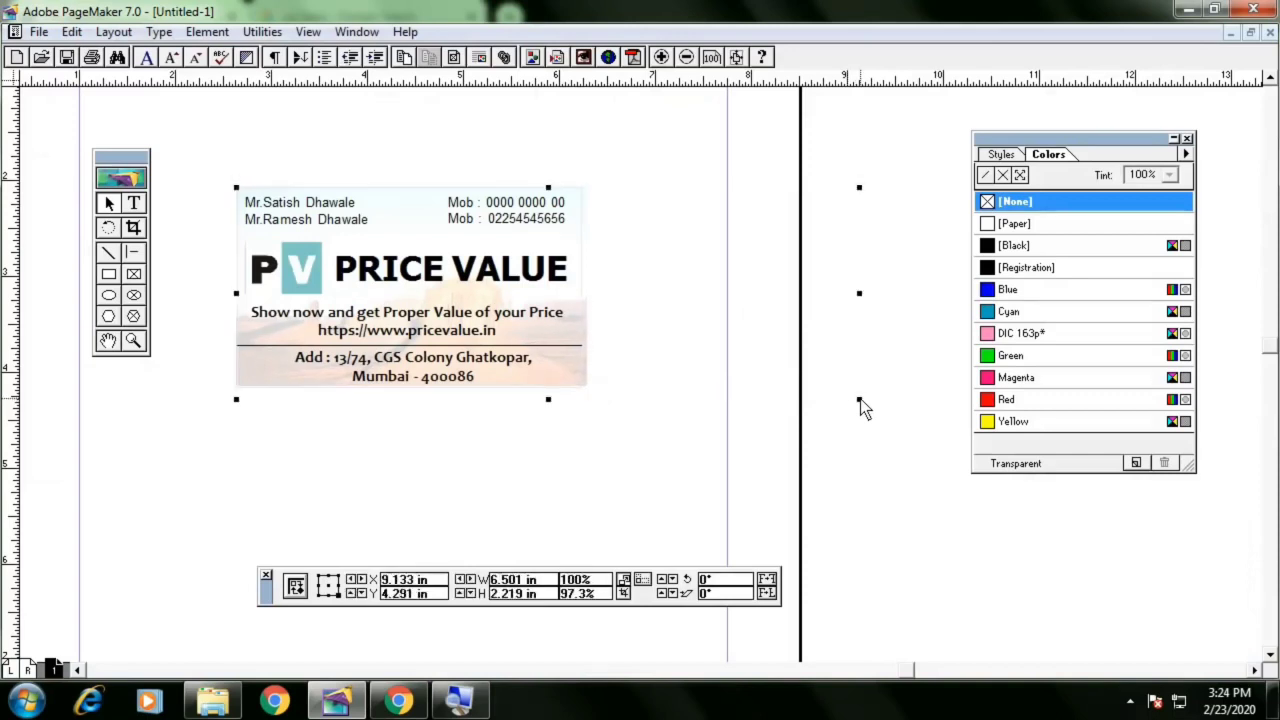
key("Left")
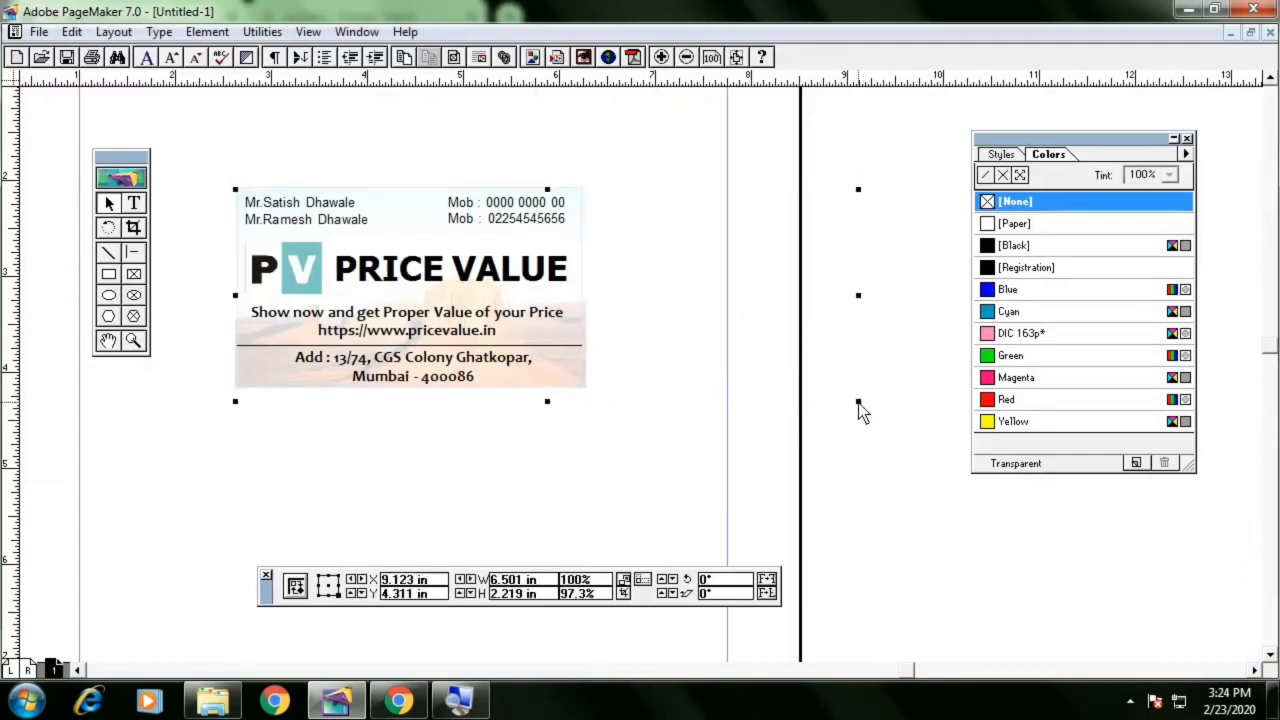
left_click_drag(858, 401, 850, 402)
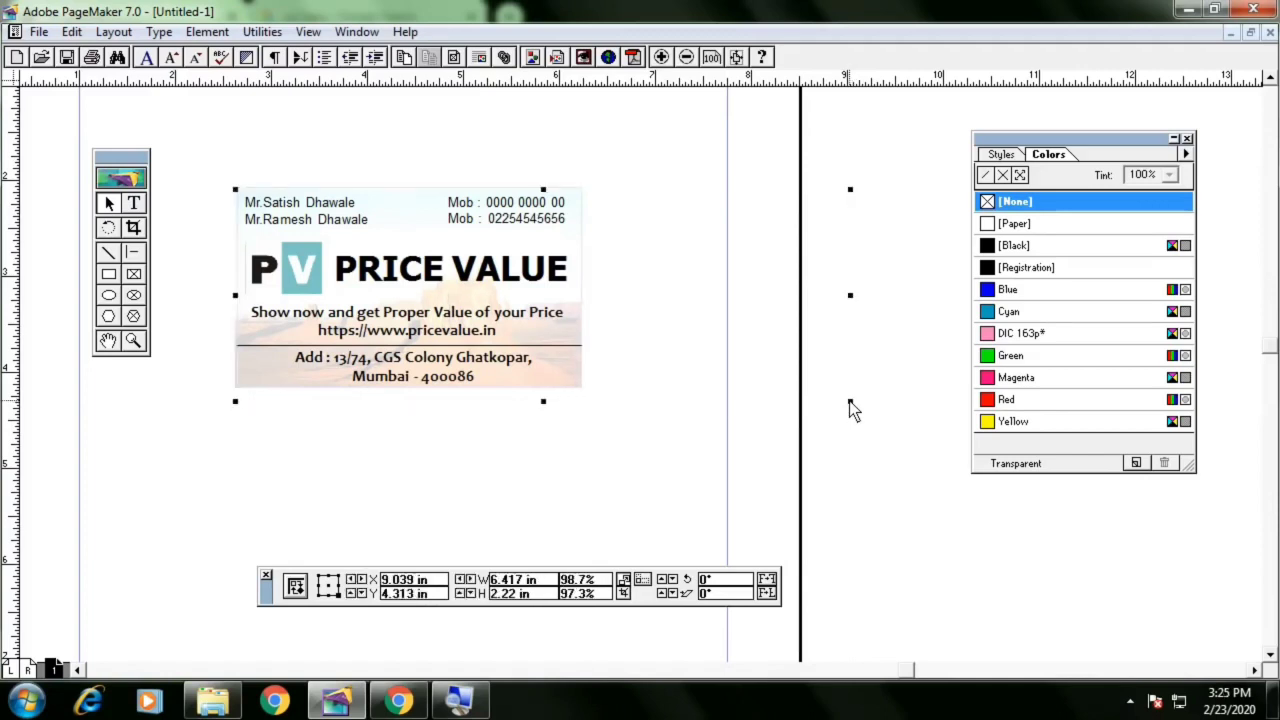
left_click(886, 432)
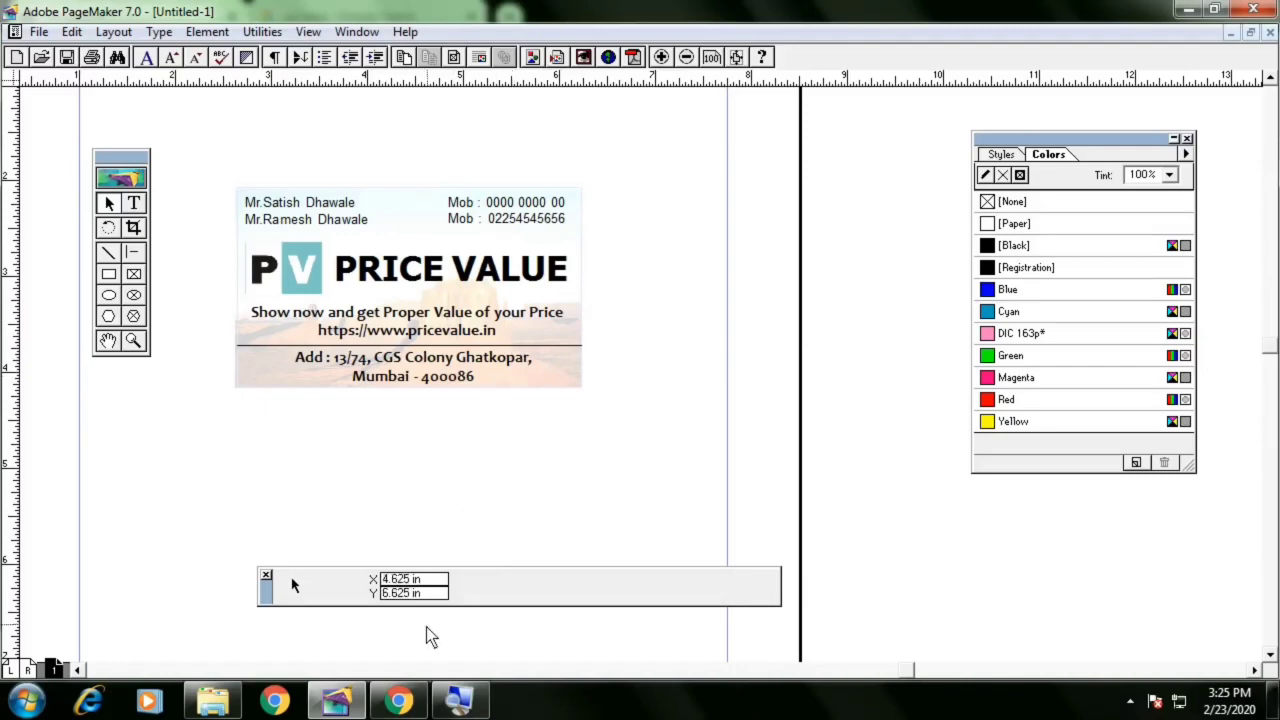
Switch to the browser to review the reference visiting card PDF, then return to PageMaker
left_click(420, 698)
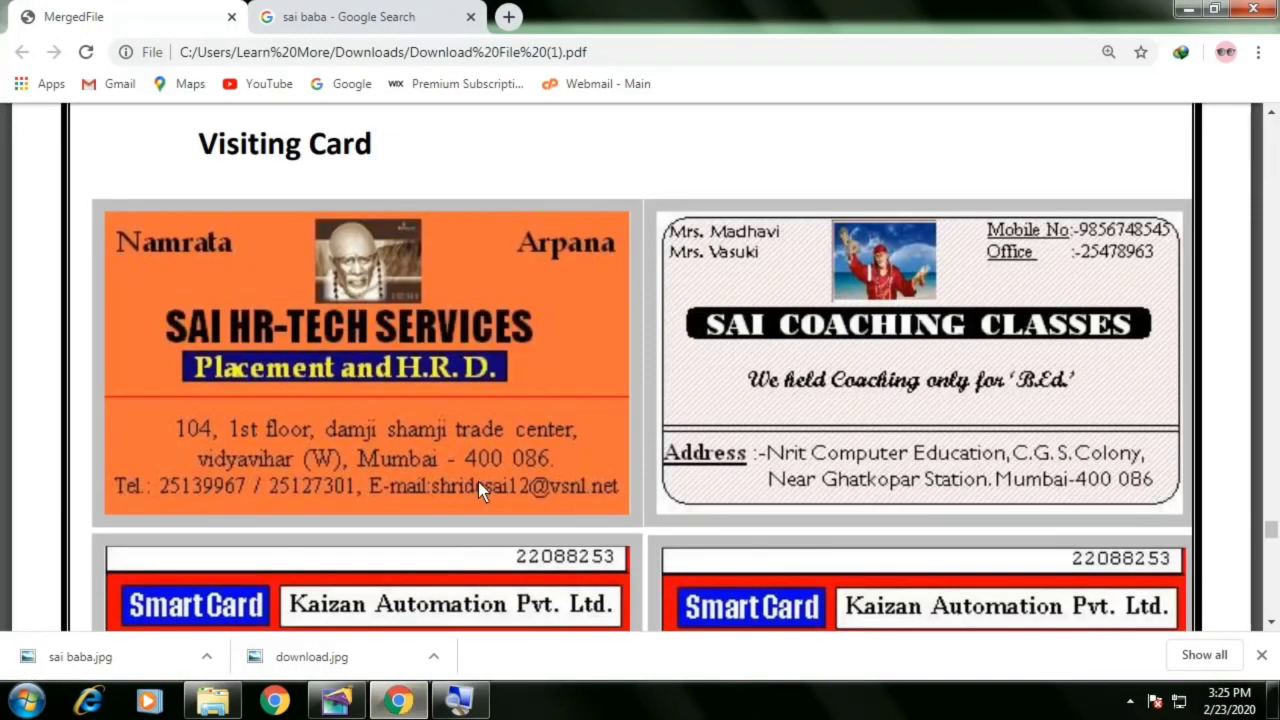
scroll(478, 483, "down", 2)
scroll(478, 484, "up", 2)
key("alt+Tab")
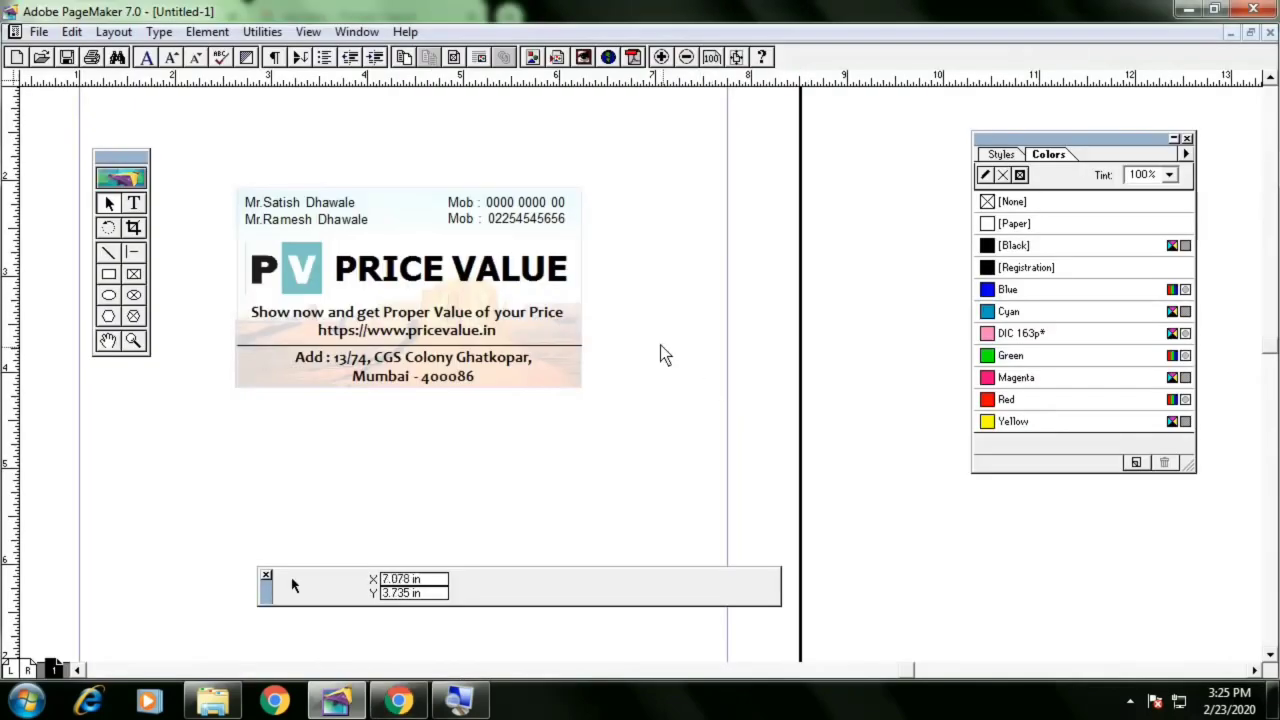
Delete the desert picture from the card
left_click(633, 330)
key("Delete")
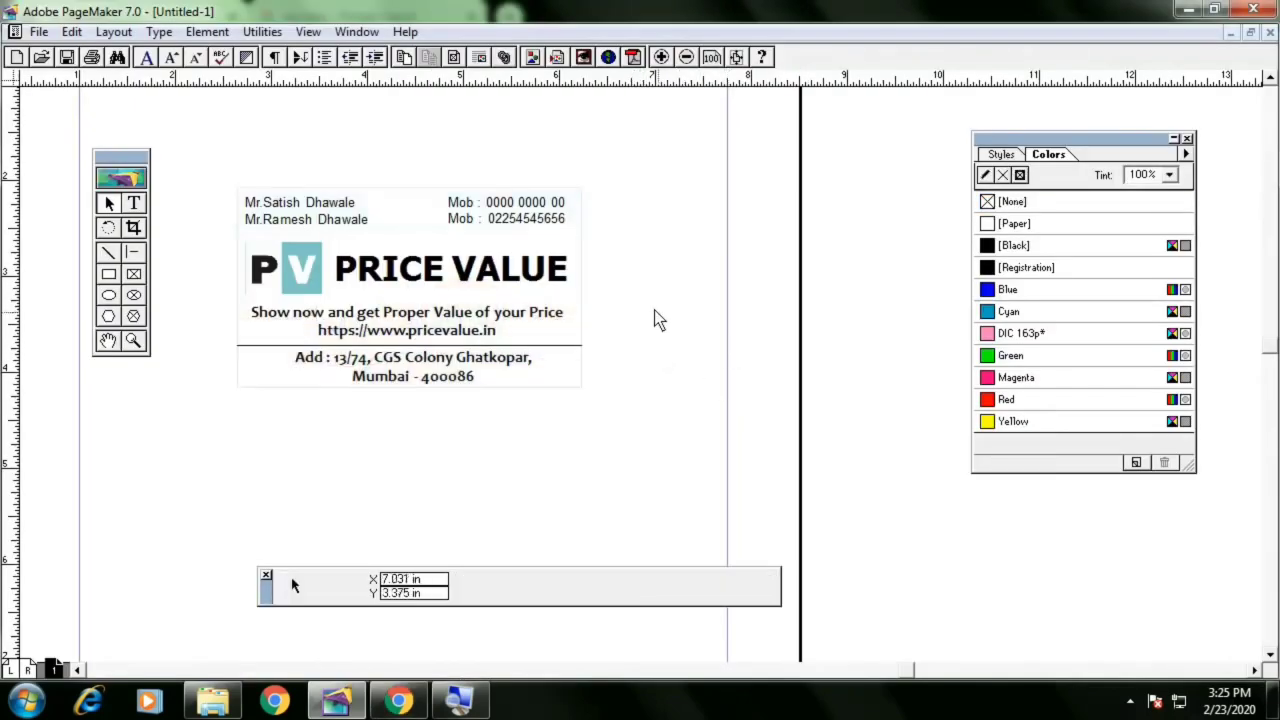
Apply a diagonal-line pattern fill to the card's background rectangle
left_click(583, 217)
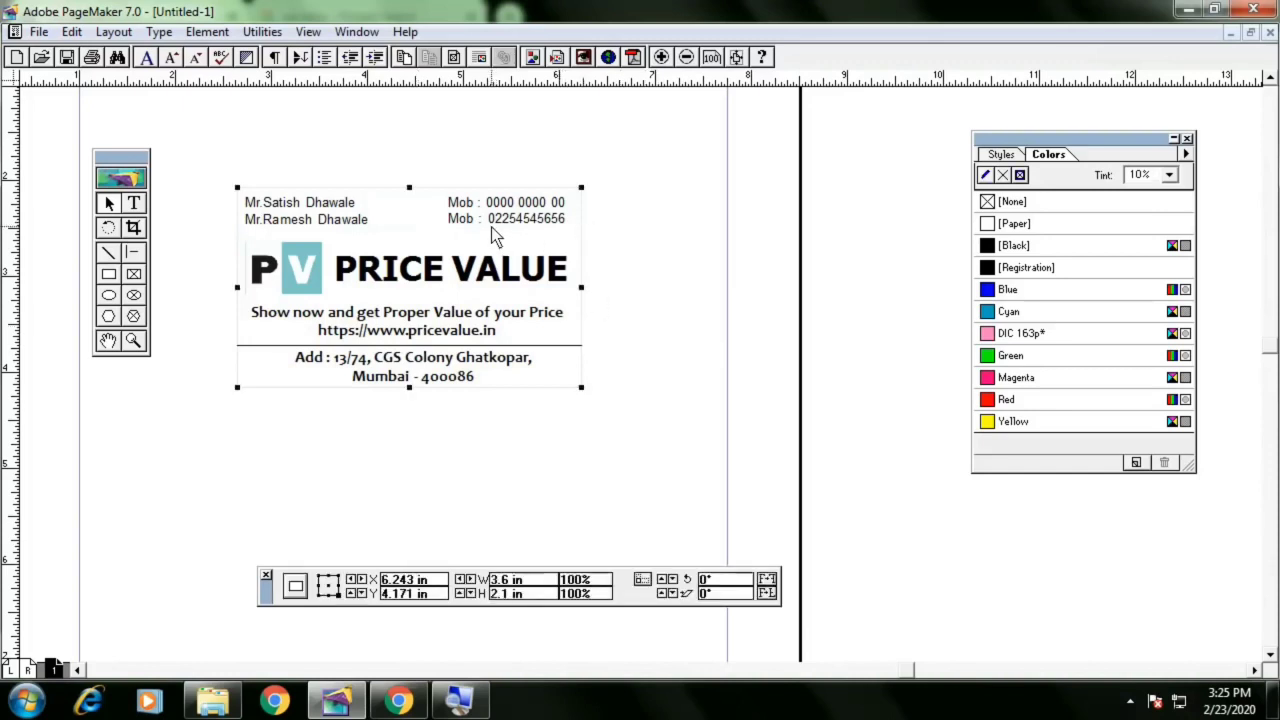
left_click(207, 31)
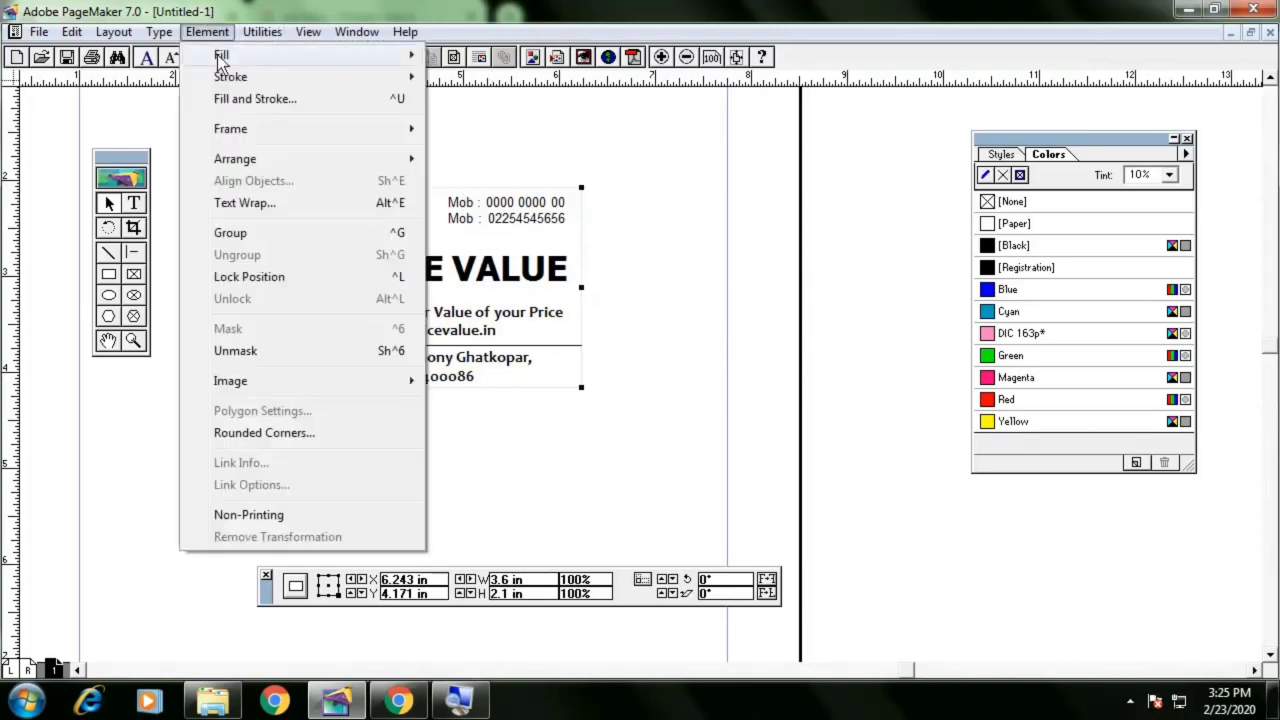
mouse_move(221, 58)
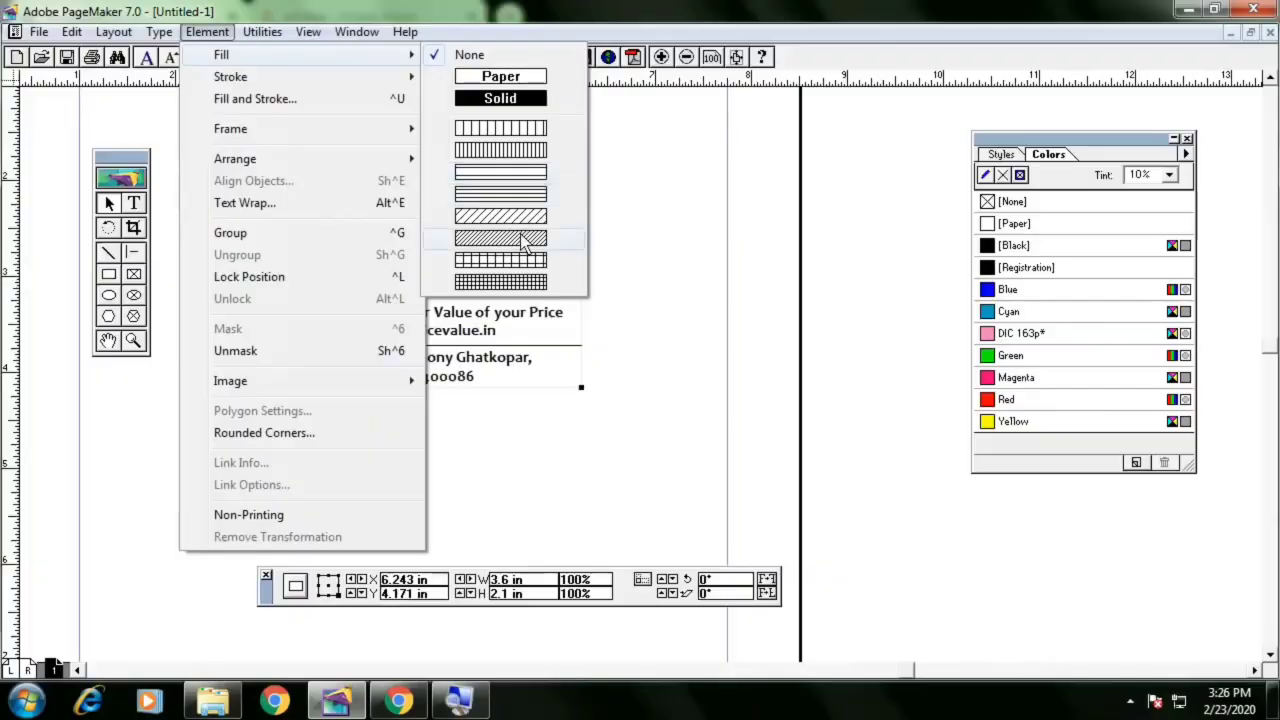
left_click(521, 238)
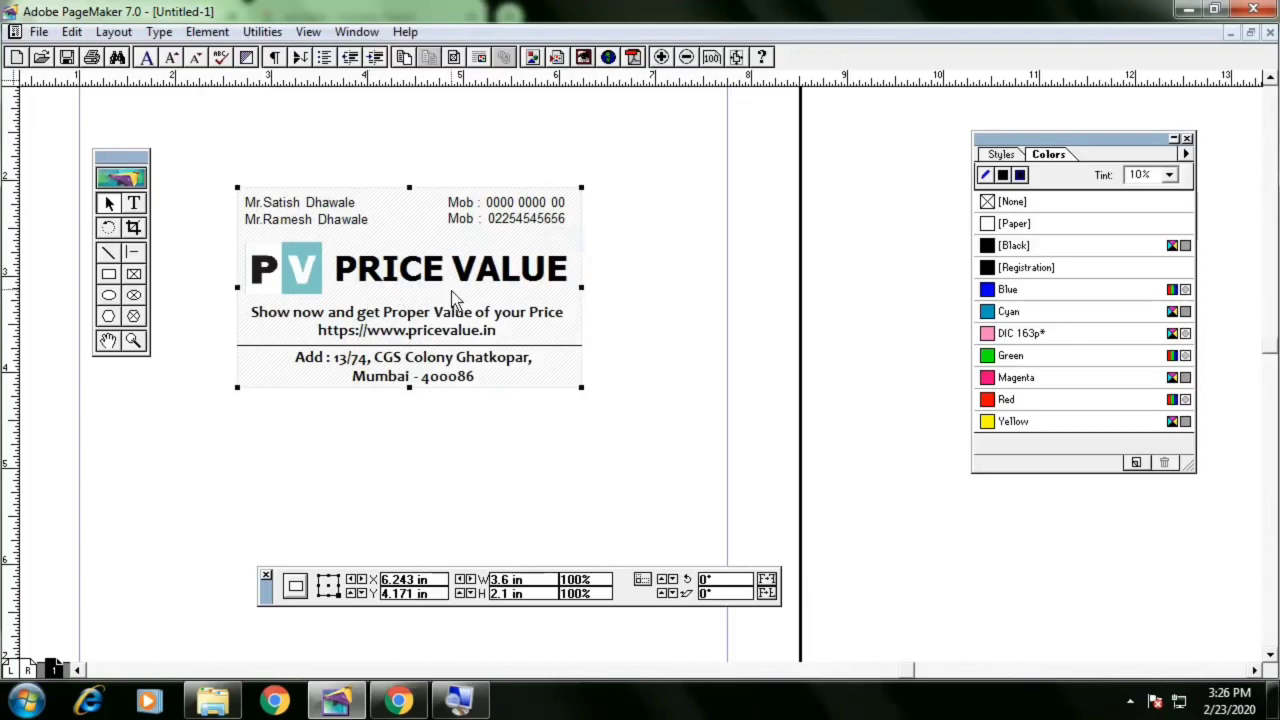
left_click(684, 386)
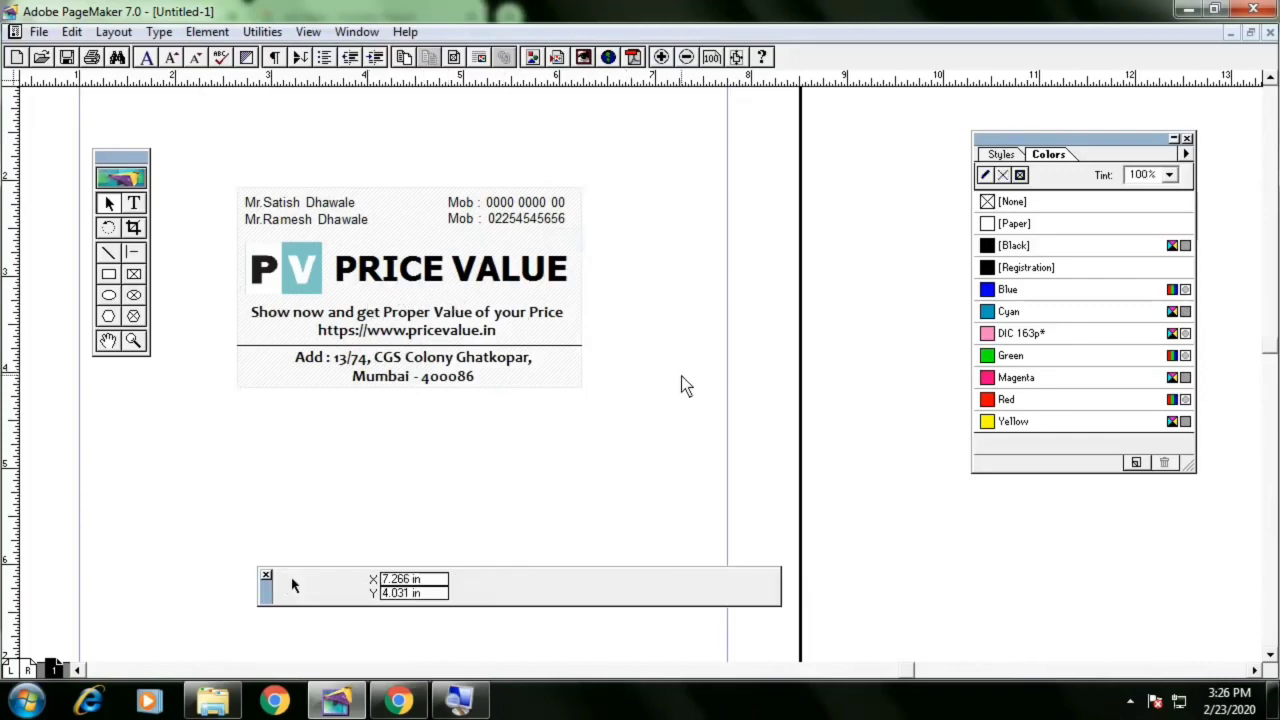
Scroll through the reference visiting card designs in the browser PDF and return
key("alt+Tab")
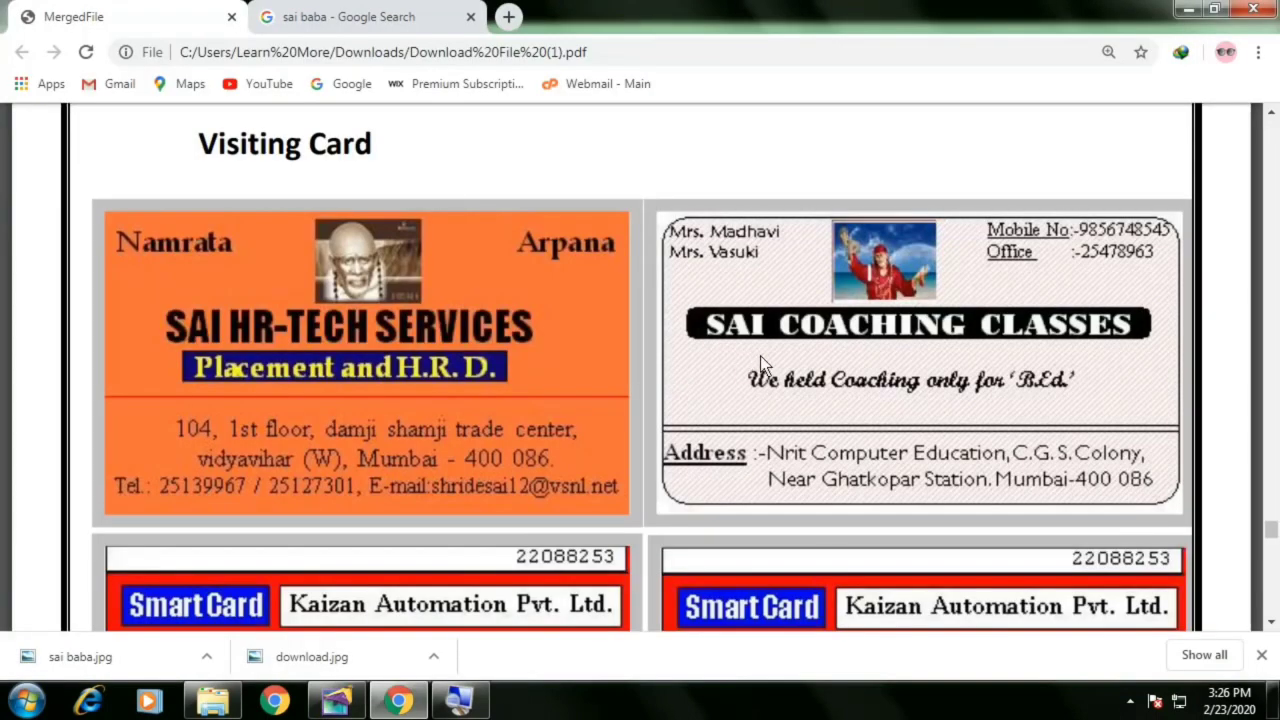
scroll(760, 358, "down", 1)
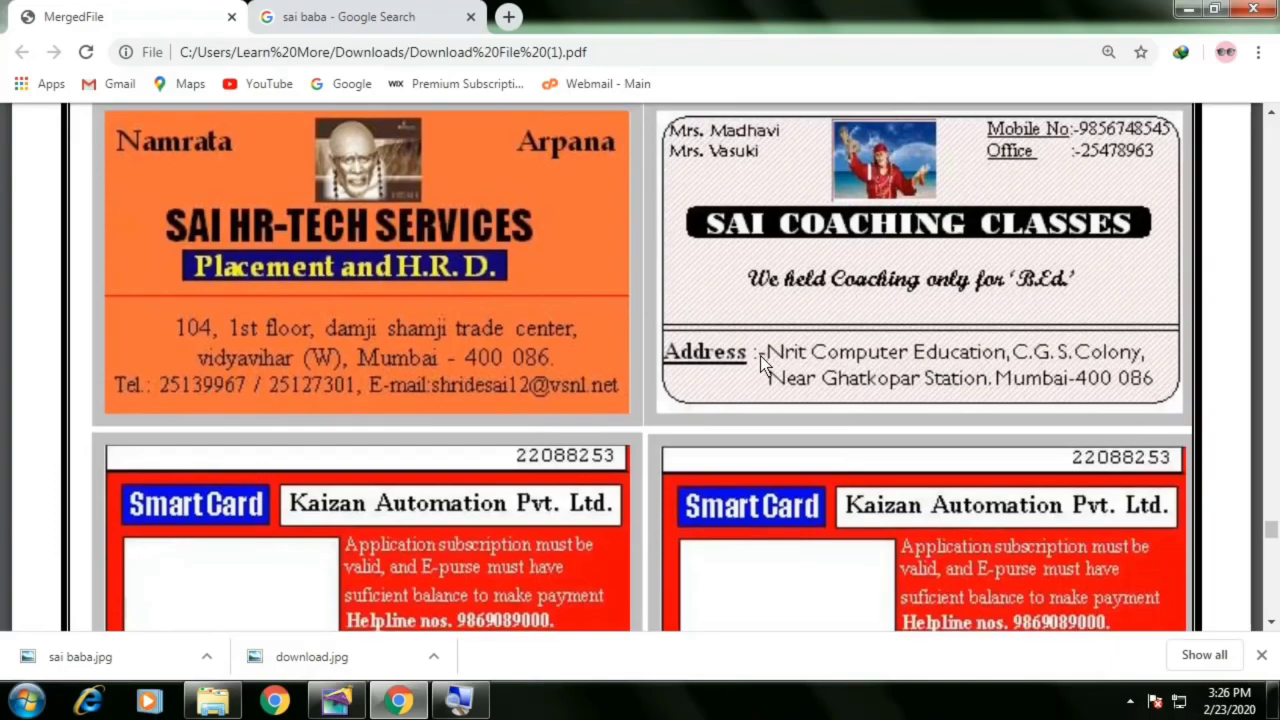
scroll(760, 358, "down", 2)
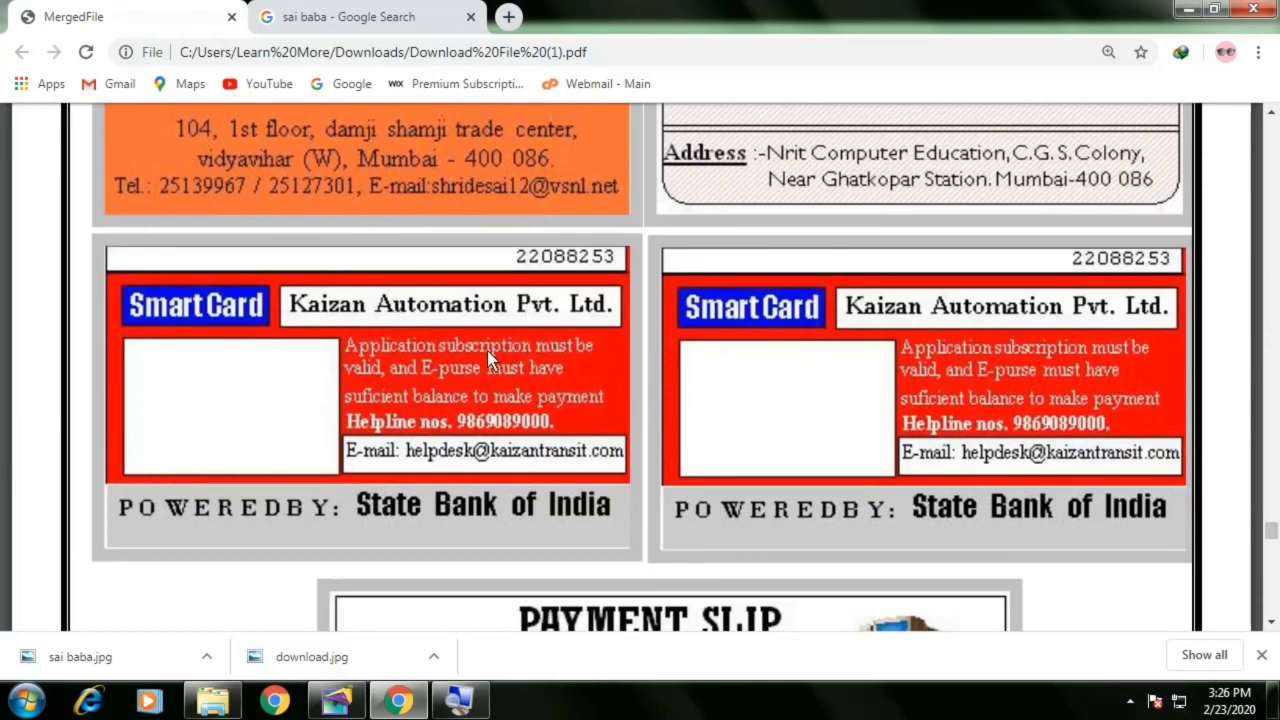
key("alt+Tab")
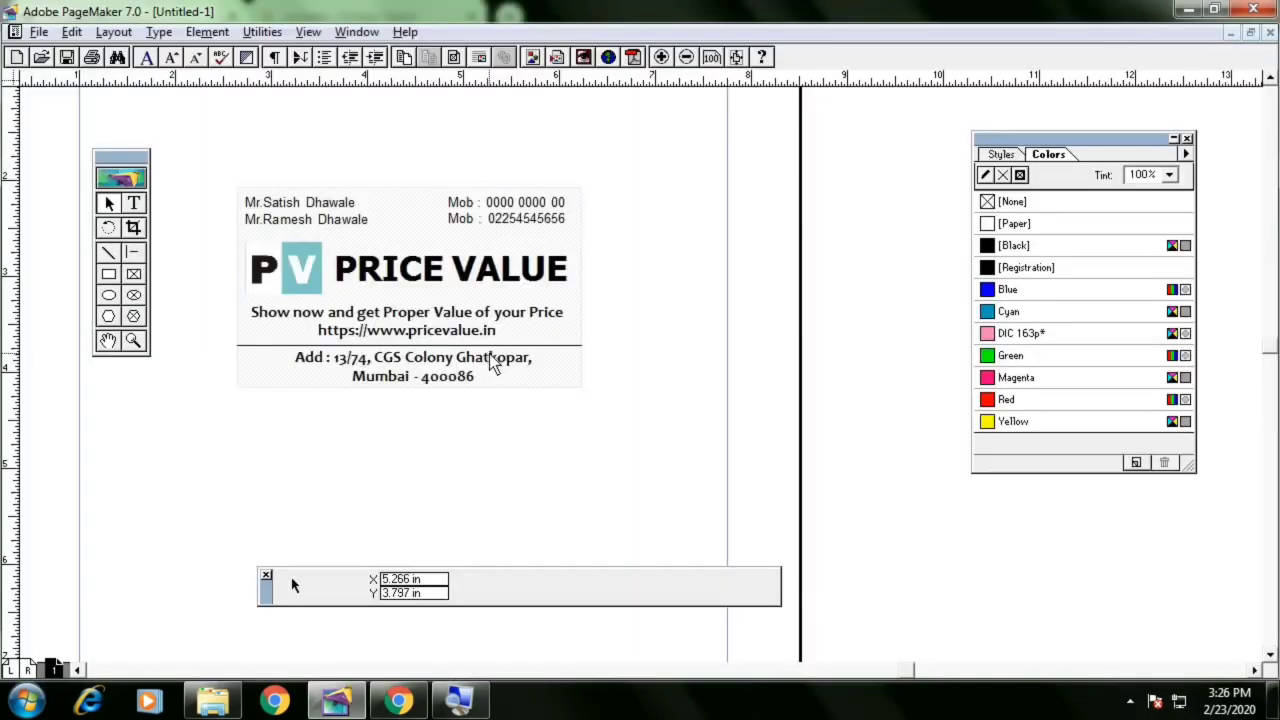
Draw a new rectangle about 3.36 in by 1.65 in below the finished card
scroll(503, 508, "down", 5)
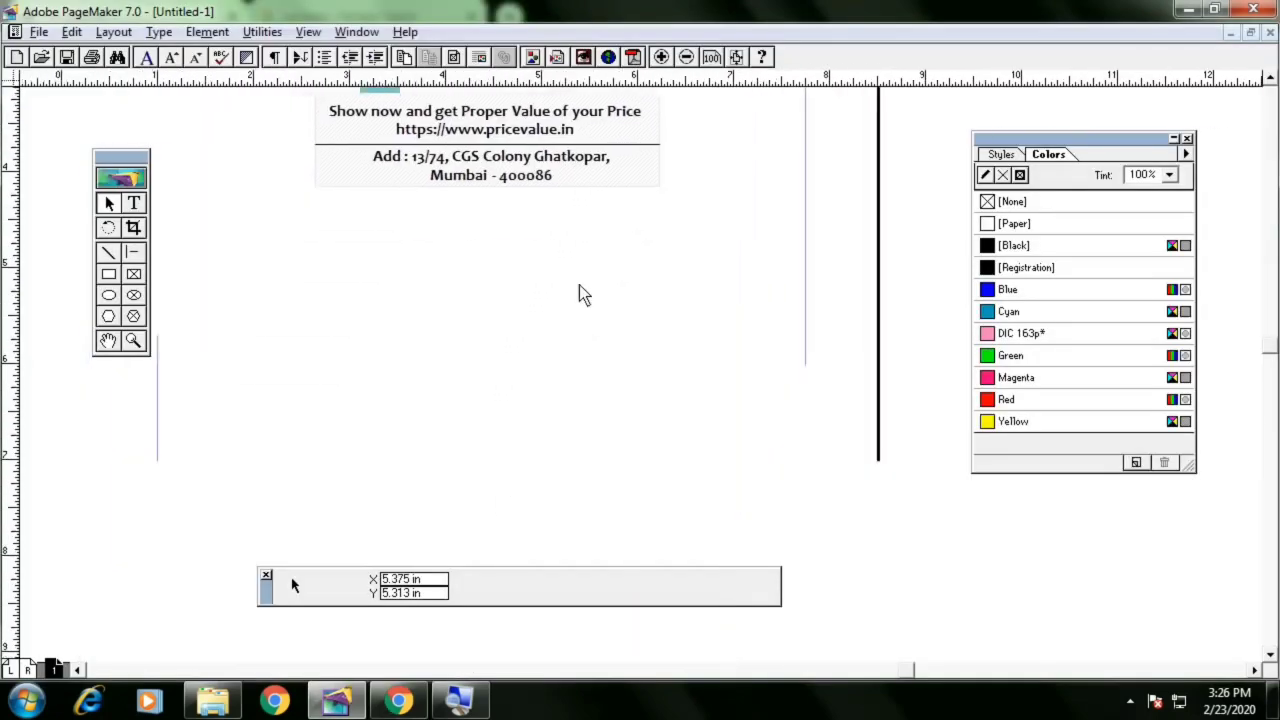
scroll(592, 385, "down", 2)
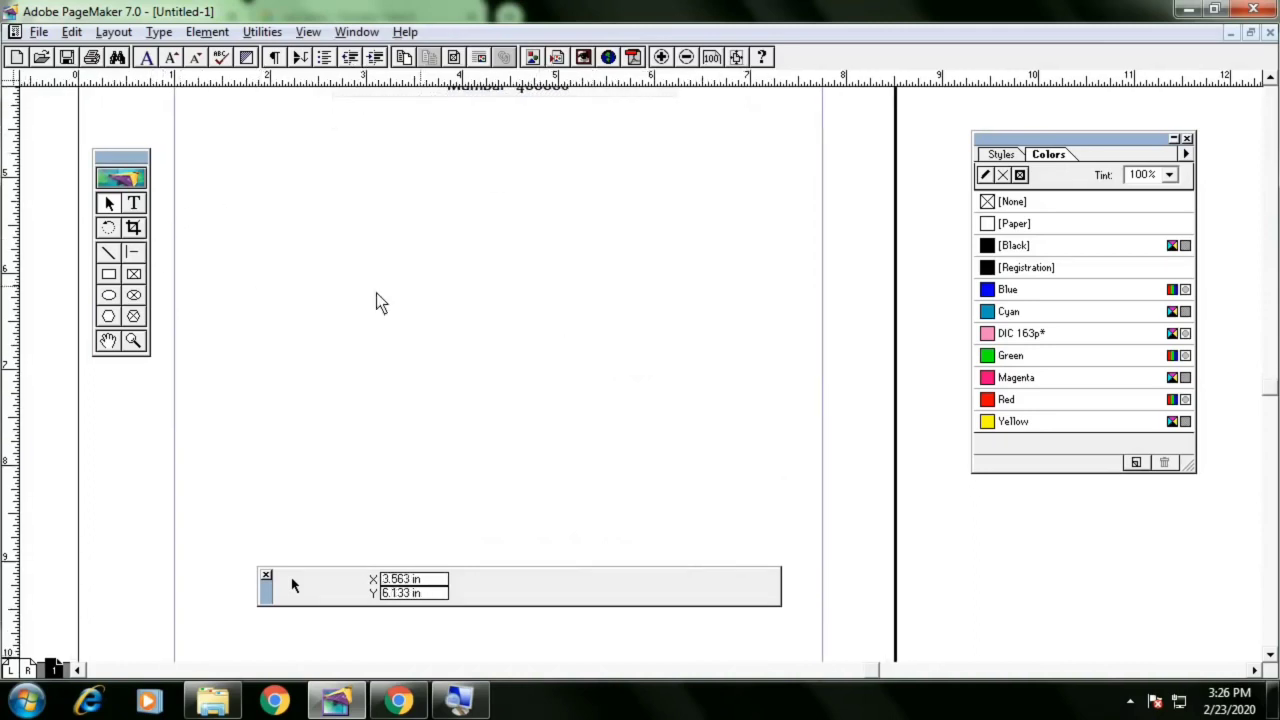
left_click(109, 274)
left_click_drag(350, 222, 675, 380)
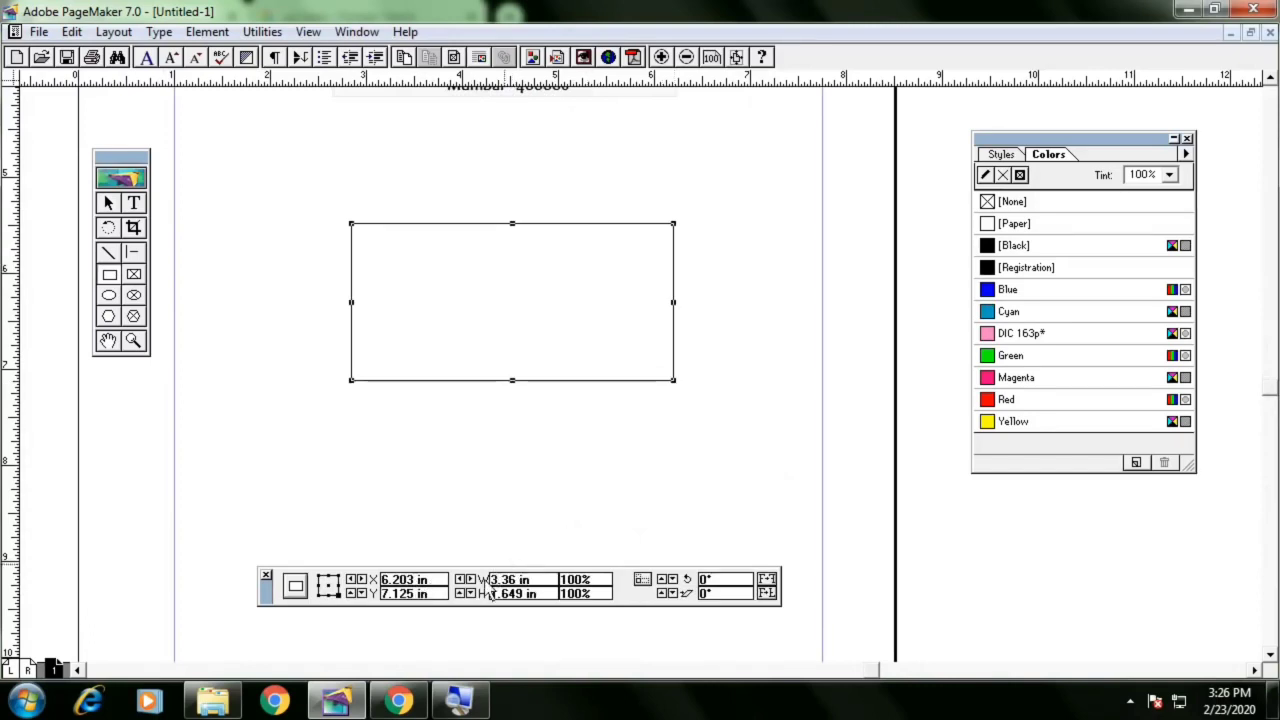
Resize the new rectangle to 3.6 in wide and 2.1 in high
left_click_drag(490, 580, 545, 580)
type("3.6")
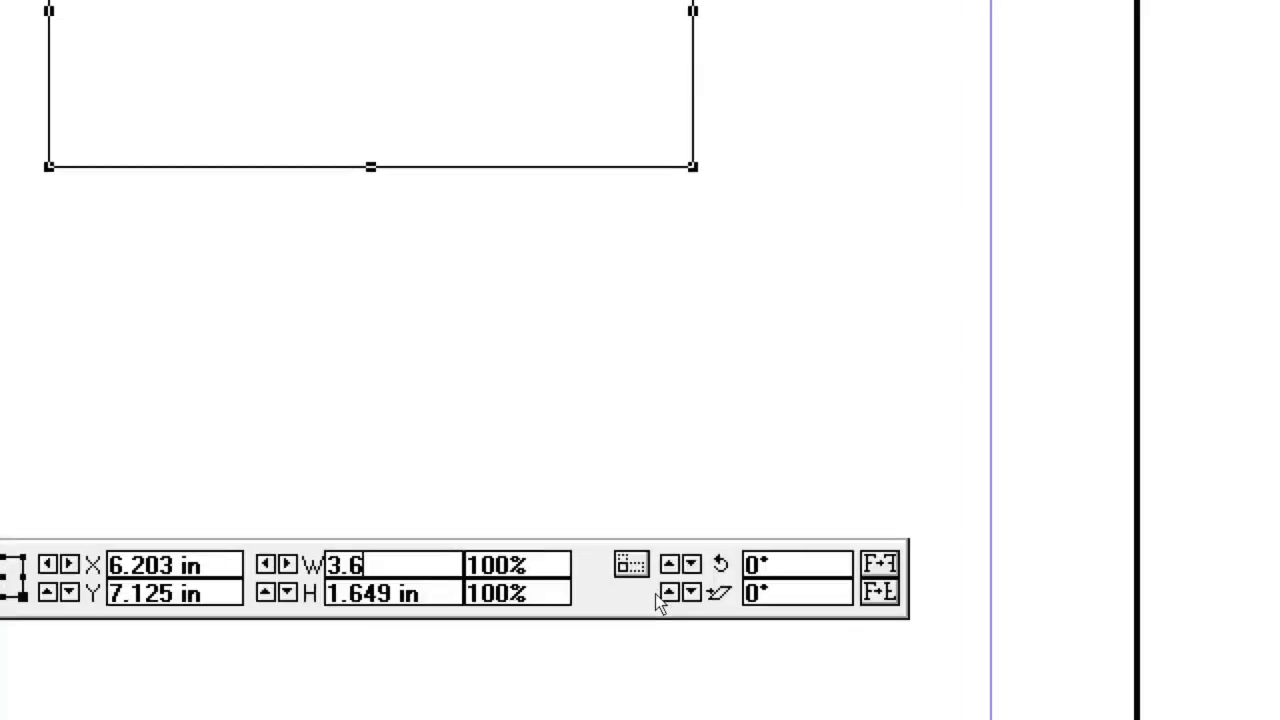
key("Return")
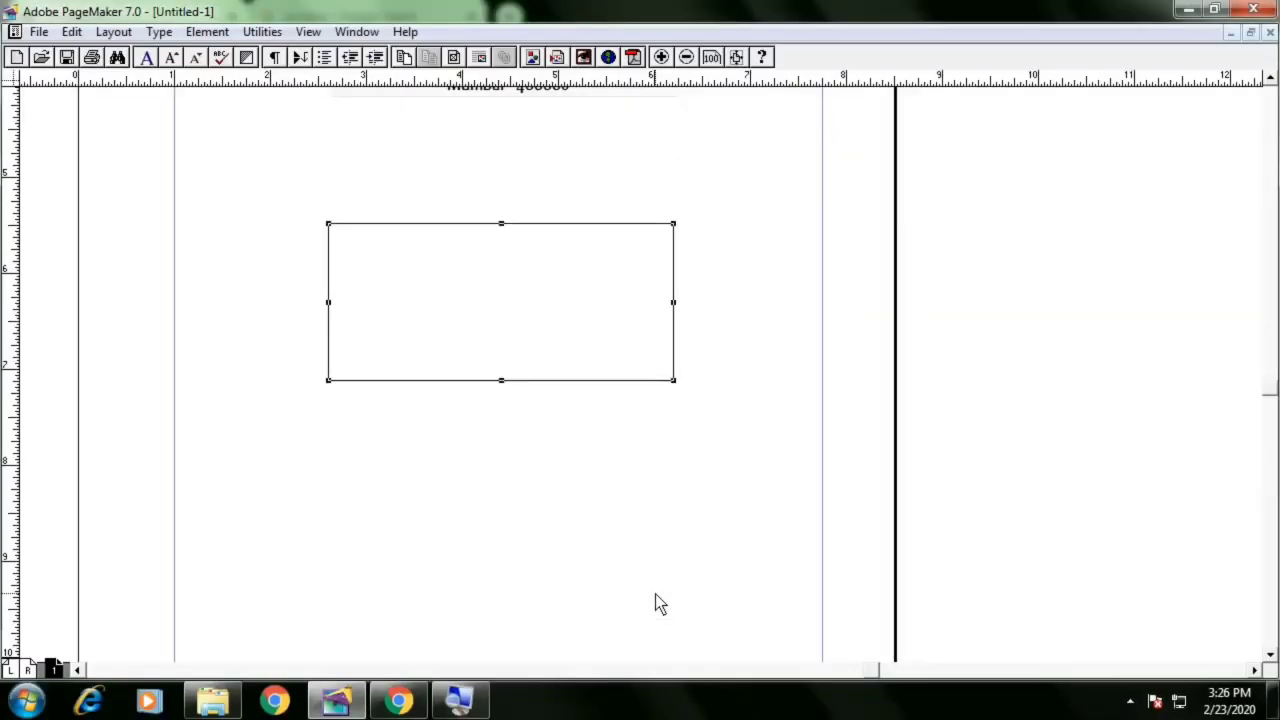
left_click_drag(552, 592, 422, 592)
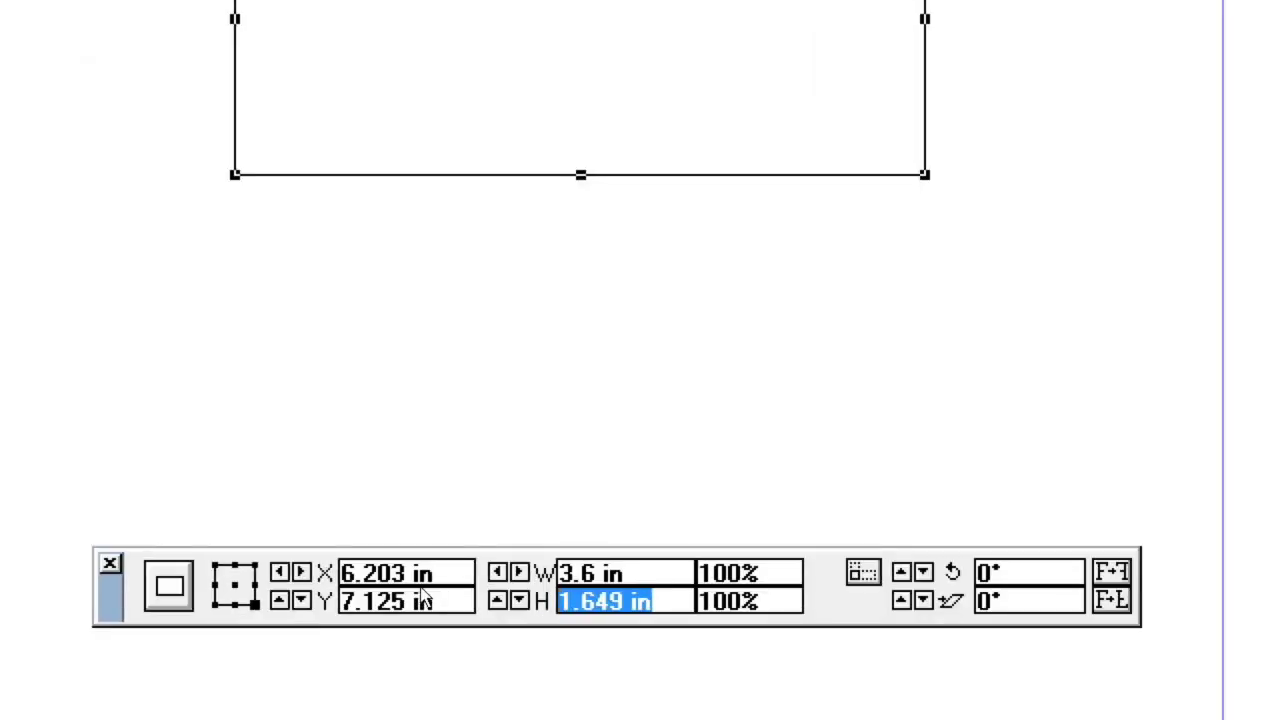
type("3")
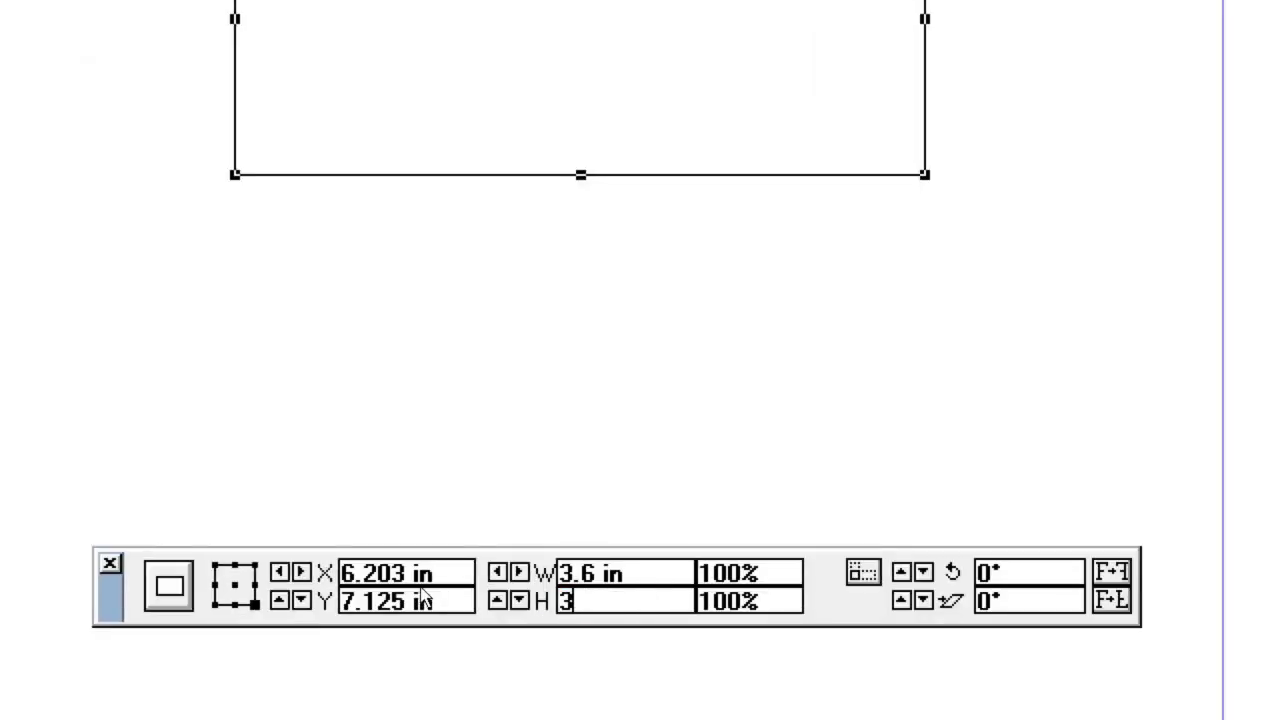
key("BackSpace")
type("2.1")
key("Return")
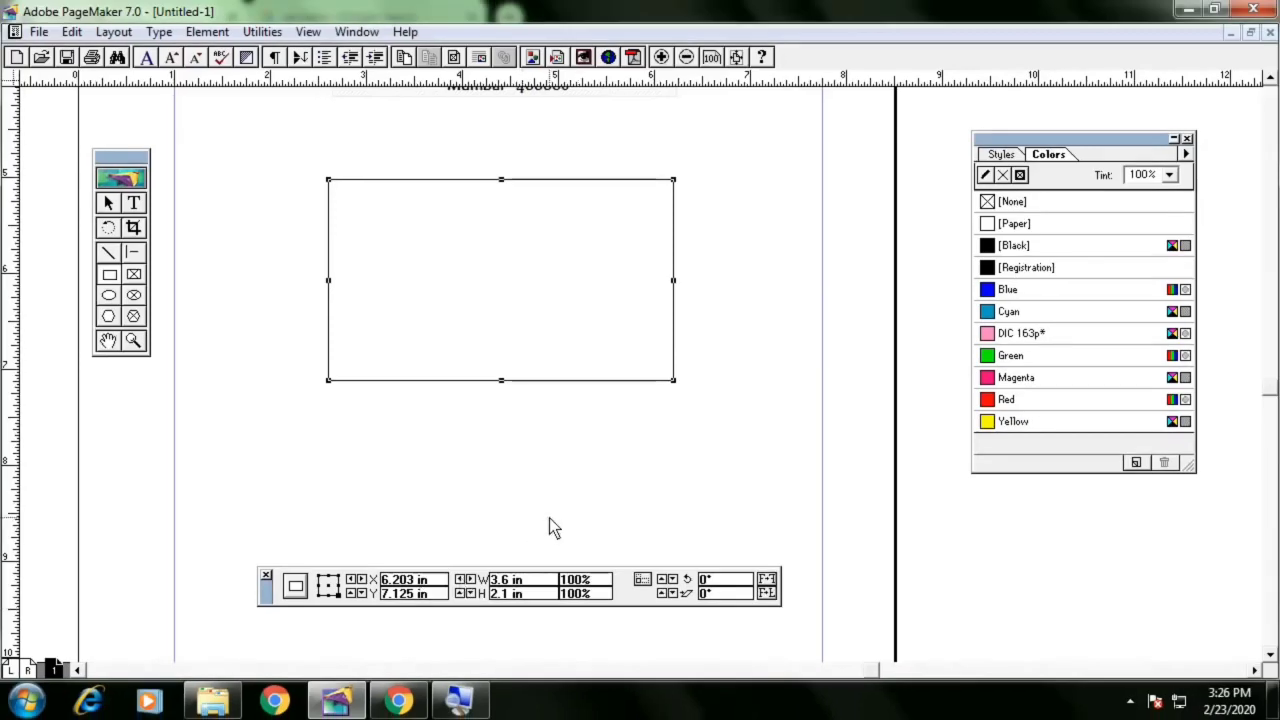
Draw a thin strip about 3.6 in by 0.16 in along the card's top edge
left_click(390, 272)
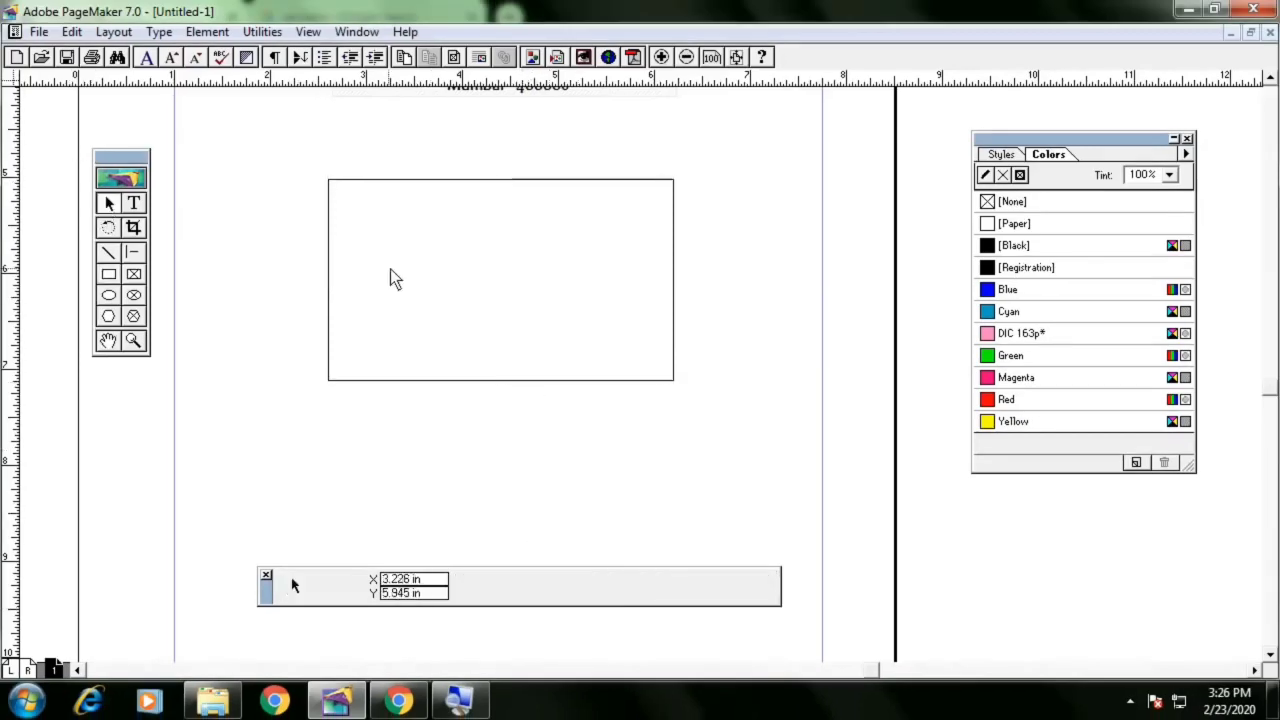
left_click(108, 274)
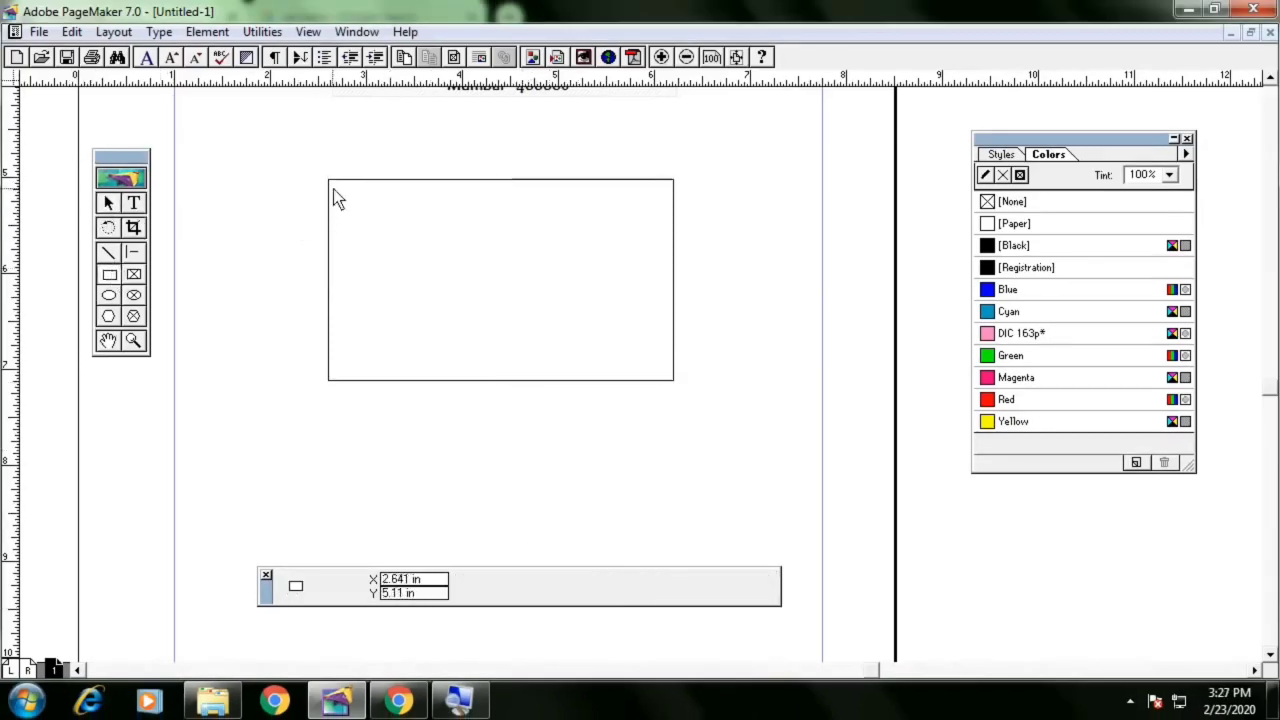
mouse_move(328, 179)
left_mouse_down()
mouse_move(670, 211)
mouse_move(673, 193)
left_mouse_up()
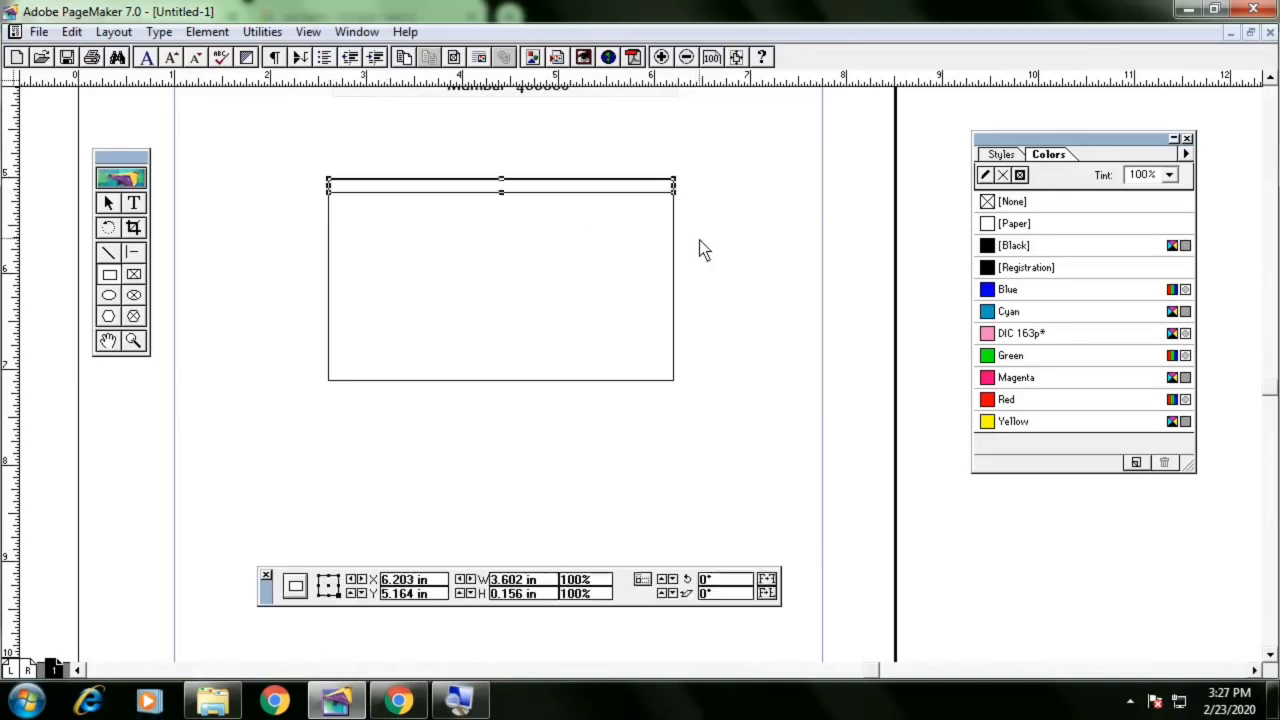
Draw a small rectangle about 1.27 in by 0.26 in under the strip at the card's left
left_click(105, 197)
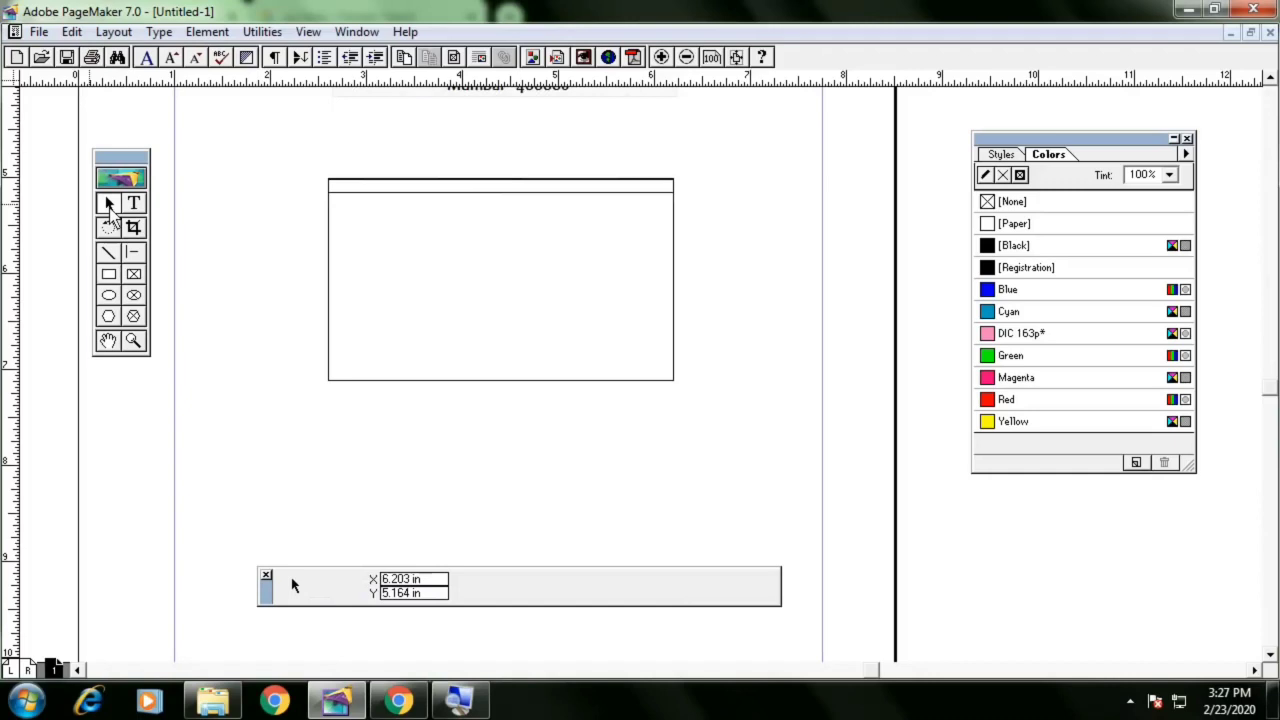
left_click(108, 272)
left_click_drag(337, 200, 458, 227)
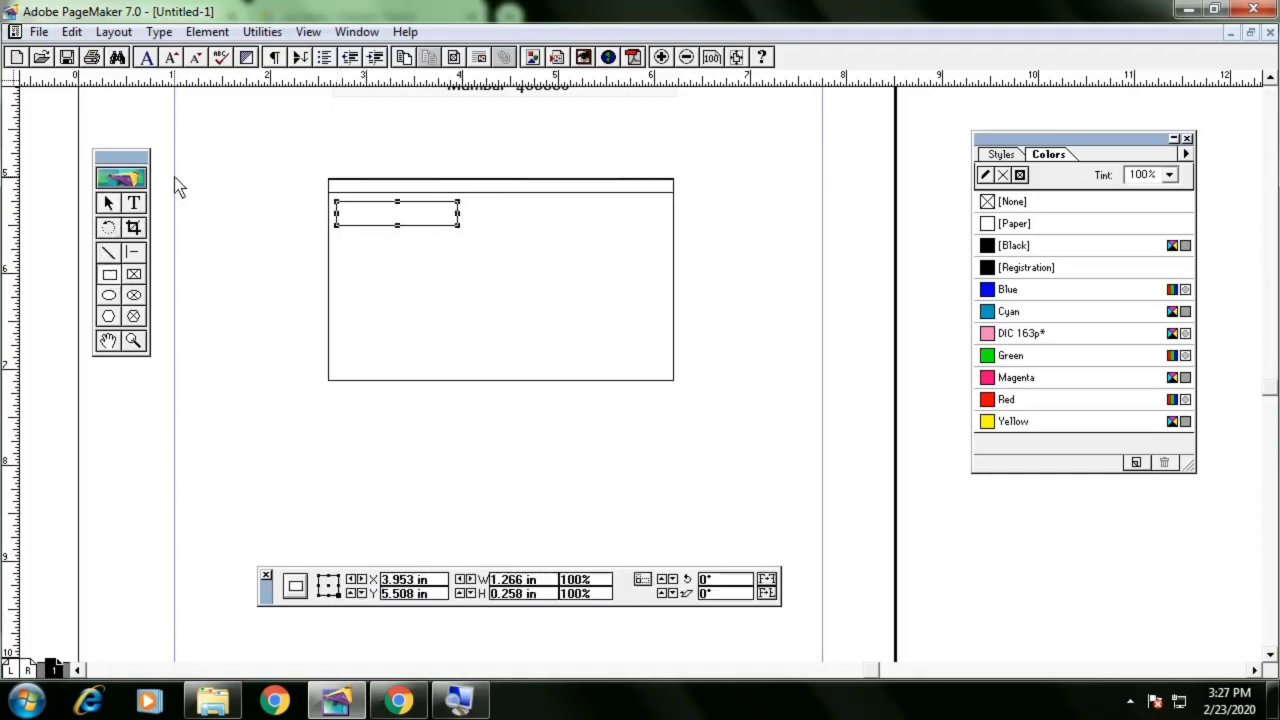
Place a copy of the small rectangle beside it on the right and stretch the copy to about 2 in wide
left_click(109, 203)
left_click(422, 226)
key("Up")
key("Up")
key("Up")
key("Up")
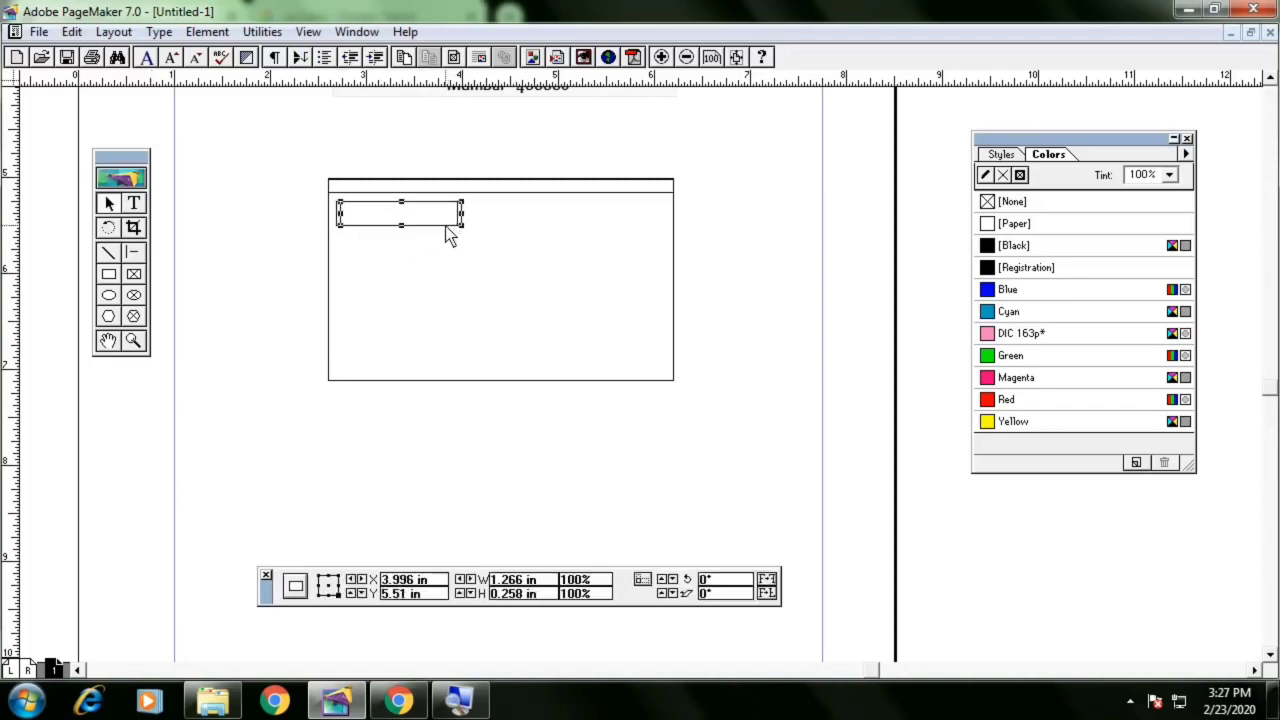
key("Right")
key("Right")
key("Right")
key("Right")
key("Right")
key("Right")
key("Right")
key("Right")
key("Right")
key("Right")
key("Right")
key("Right")
key("Right")
key("Right")
key("Right")
key("Right")
key("Right")
key("Right")
key("Right")
key("Right")
key("Right")
key("Right")
key("Right")
key("Right")
key("Right")
key("Right")
key("Right")
key("Right")
key("Right")
key("Right")
key("Right")
key("Right")
key("Right")
key("Right")
key("Right")
key("Right")
key("Right")
key("Right")
key("Right")
key("Right")
key("Right")
key("Right")
key("Right")
key("Right")
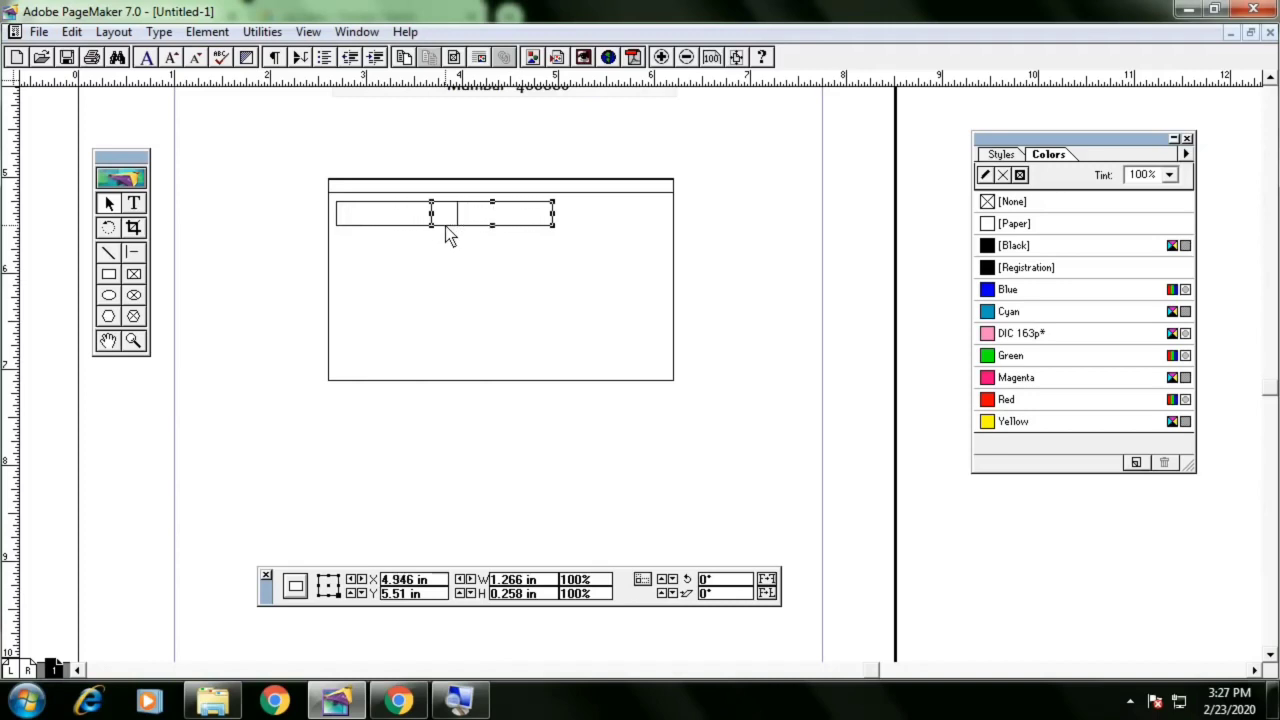
key("Right")
key("Right")
key("Right")
key("Right")
key("Right")
key("Right")
key("Right")
key("Right")
key("Right")
key("Right")
key("Right")
key("Right")
key("Right")
key("Right")
key("Right")
key("Right")
key("Right")
key("Right")
key("Right")
key("Right")
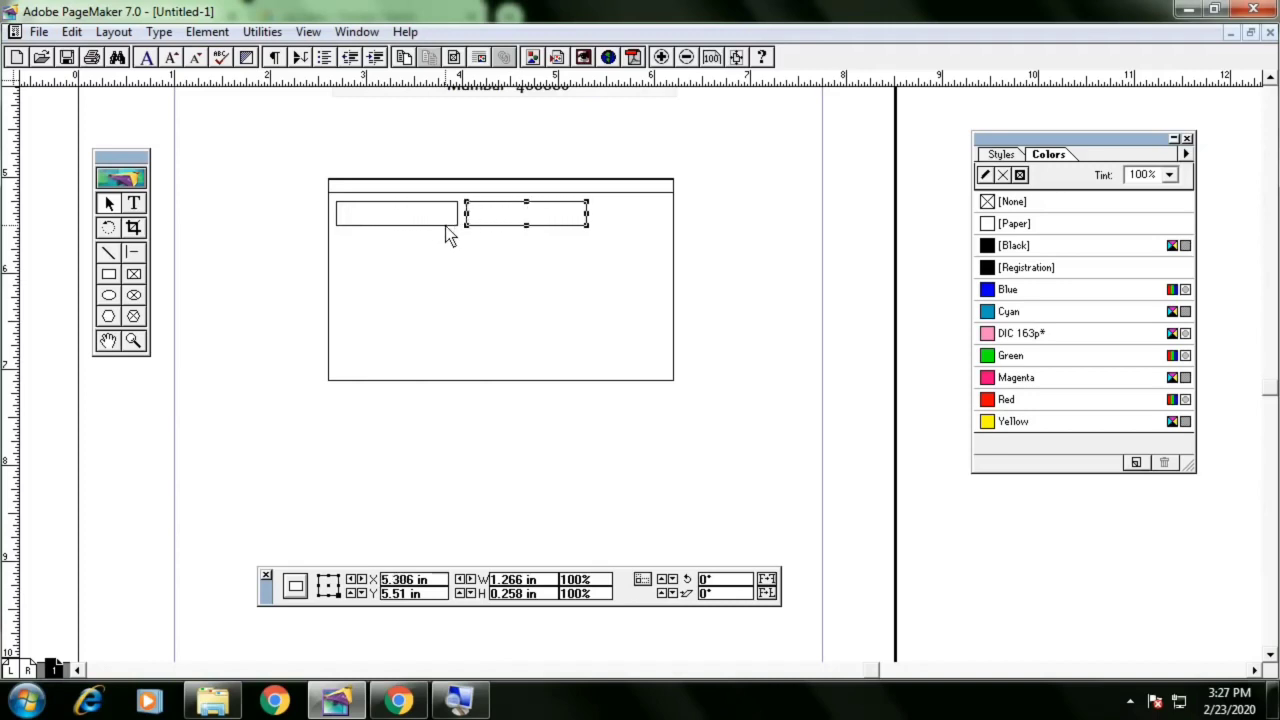
key("Right")
key("Right")
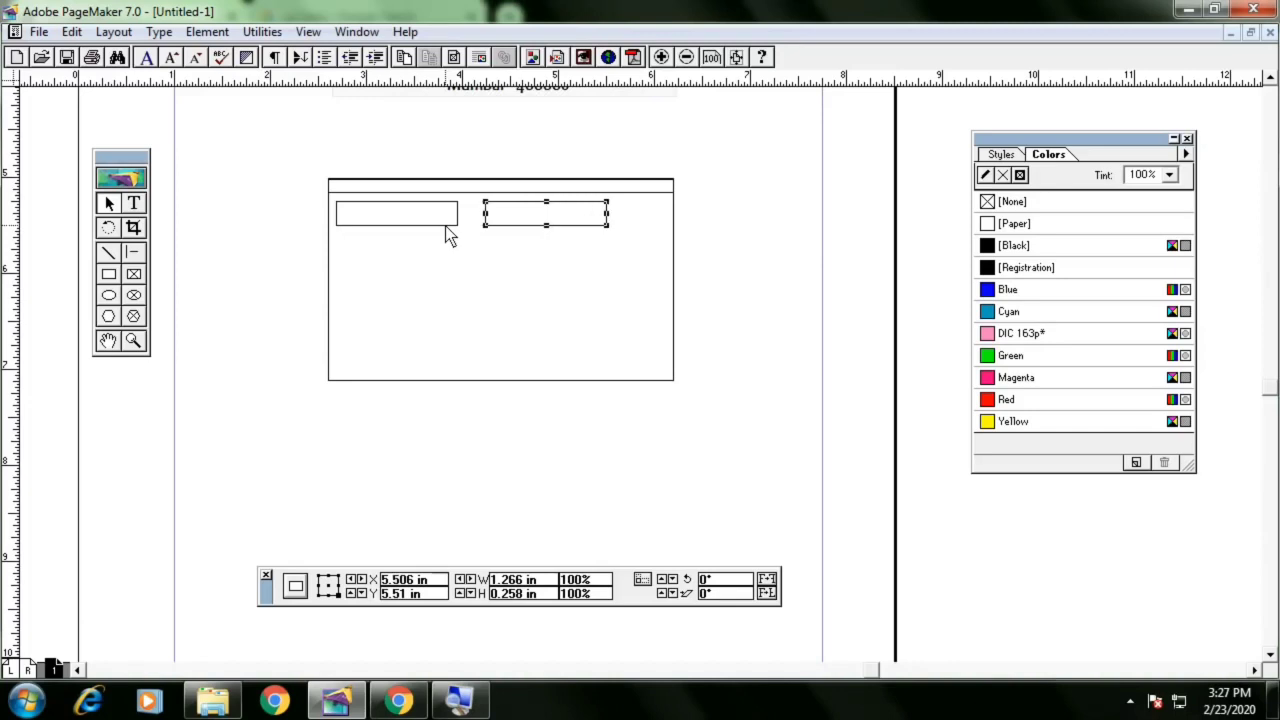
key("Left")
key("Left")
key("Right")
key("Right")
key("Right")
key("Right")
key("Right")
key("Right")
key("Right")
key("Right")
key("Right")
key("Right")
key("Right")
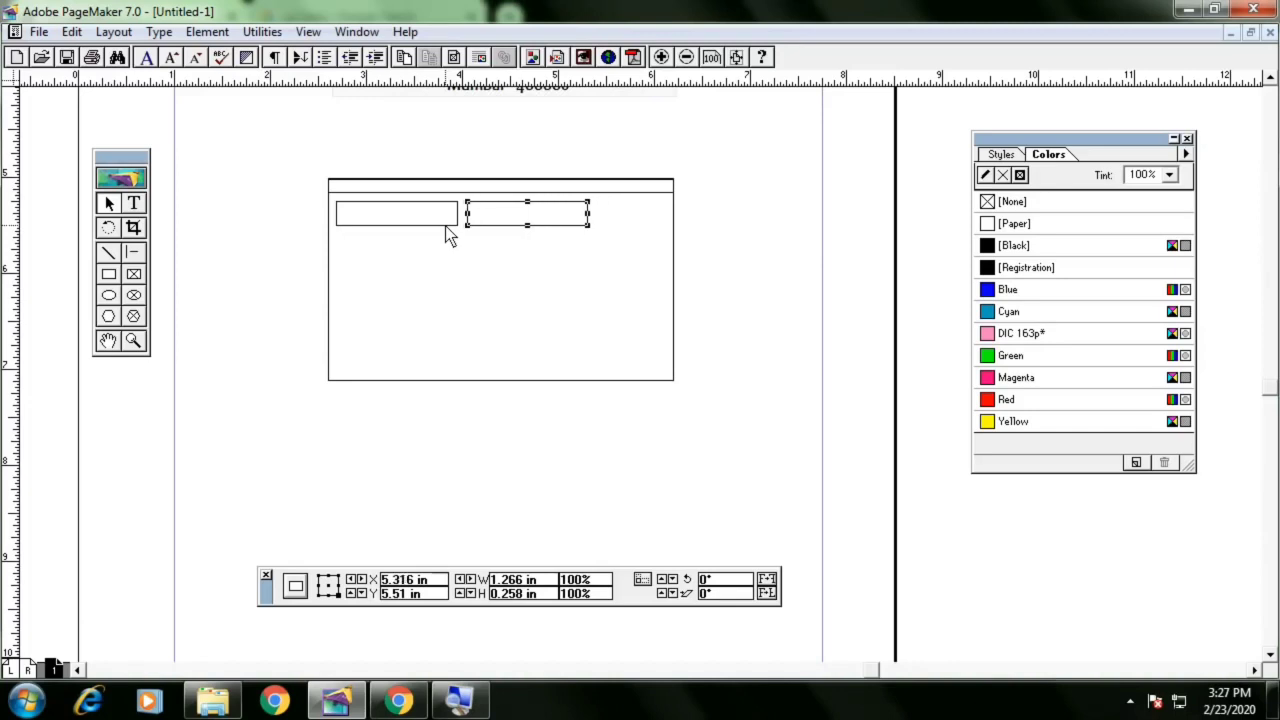
key("Left")
key("Left")
key("Left")
key("Left")
key("Left")
key("Left")
key("Left")
key("Left")
left_click_drag(591, 213, 664, 218)
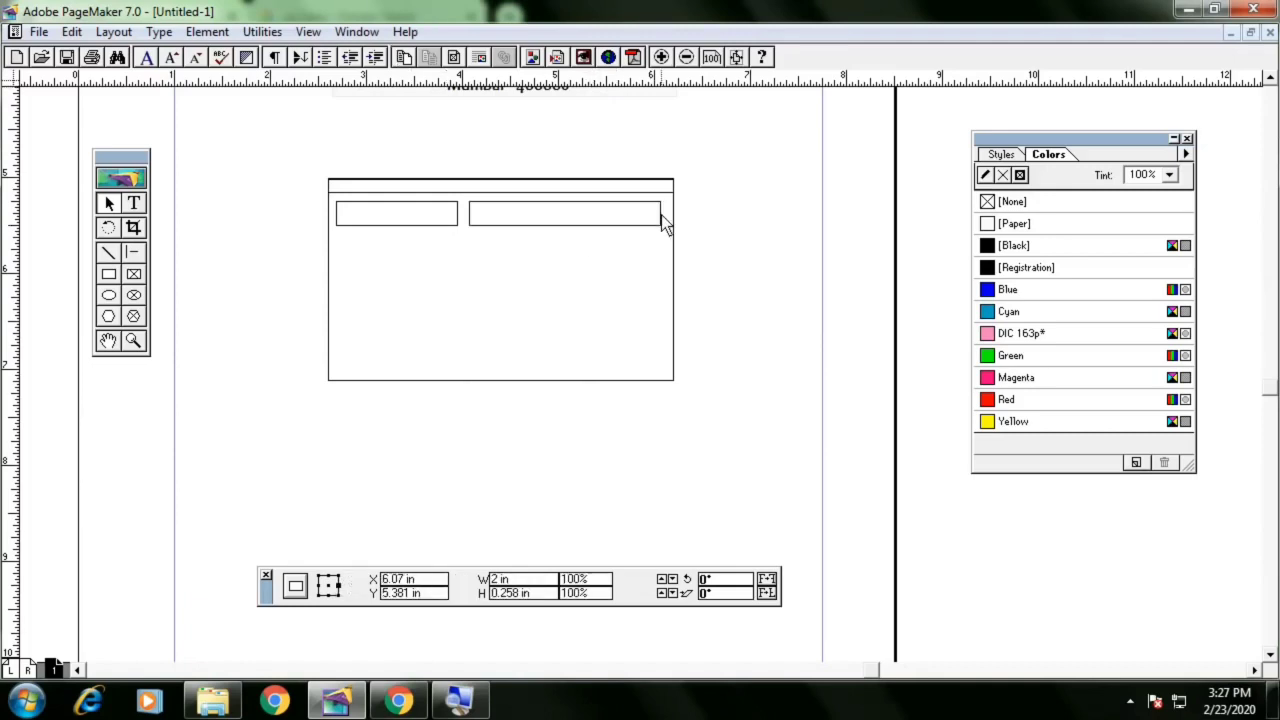
left_click(742, 244)
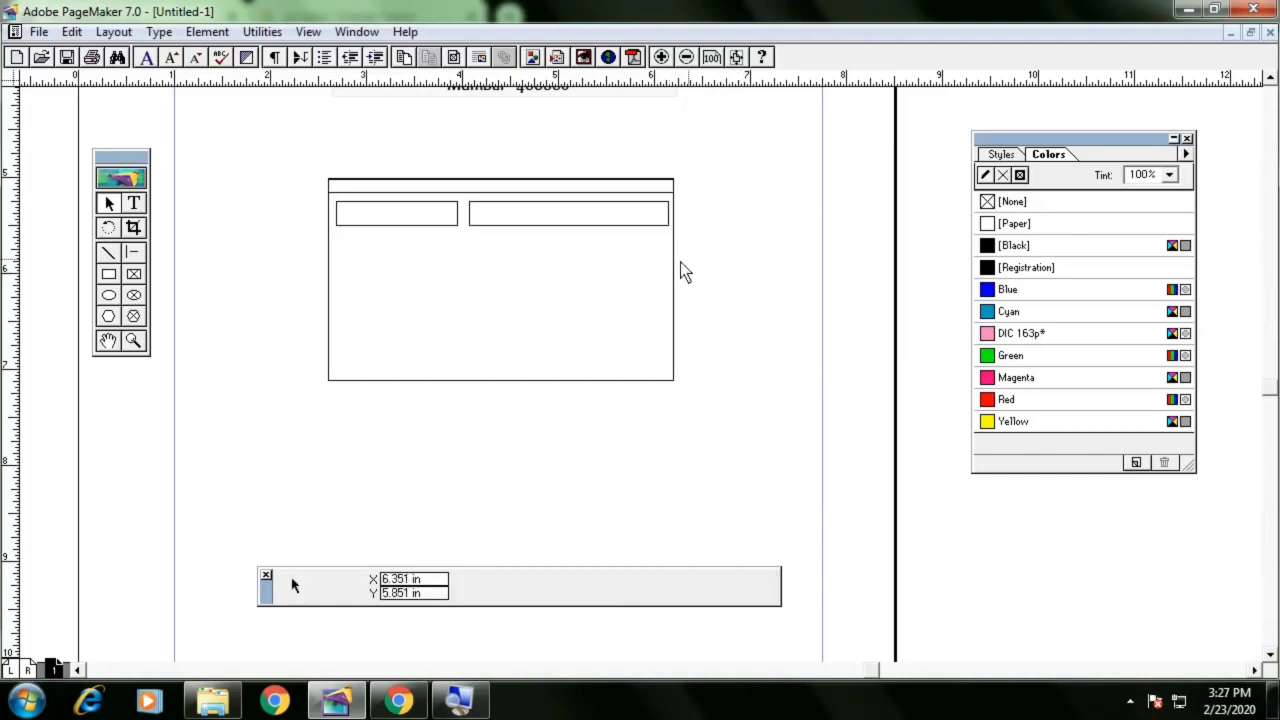
Draw a rectangle about 1.19 in by 0.96 in in the card's lower left area
left_click(110, 276)
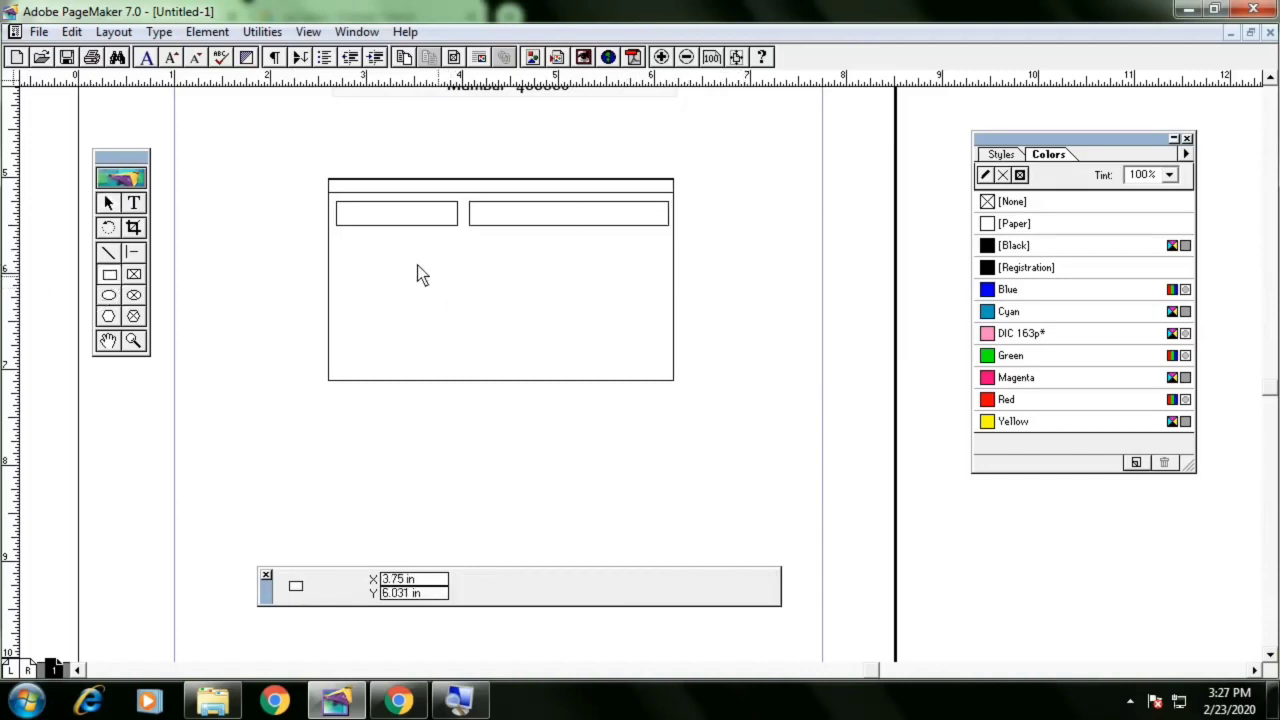
left_click_drag(344, 250, 458, 340)
key("Left")
key("Left")
key("Left")
key("Left")
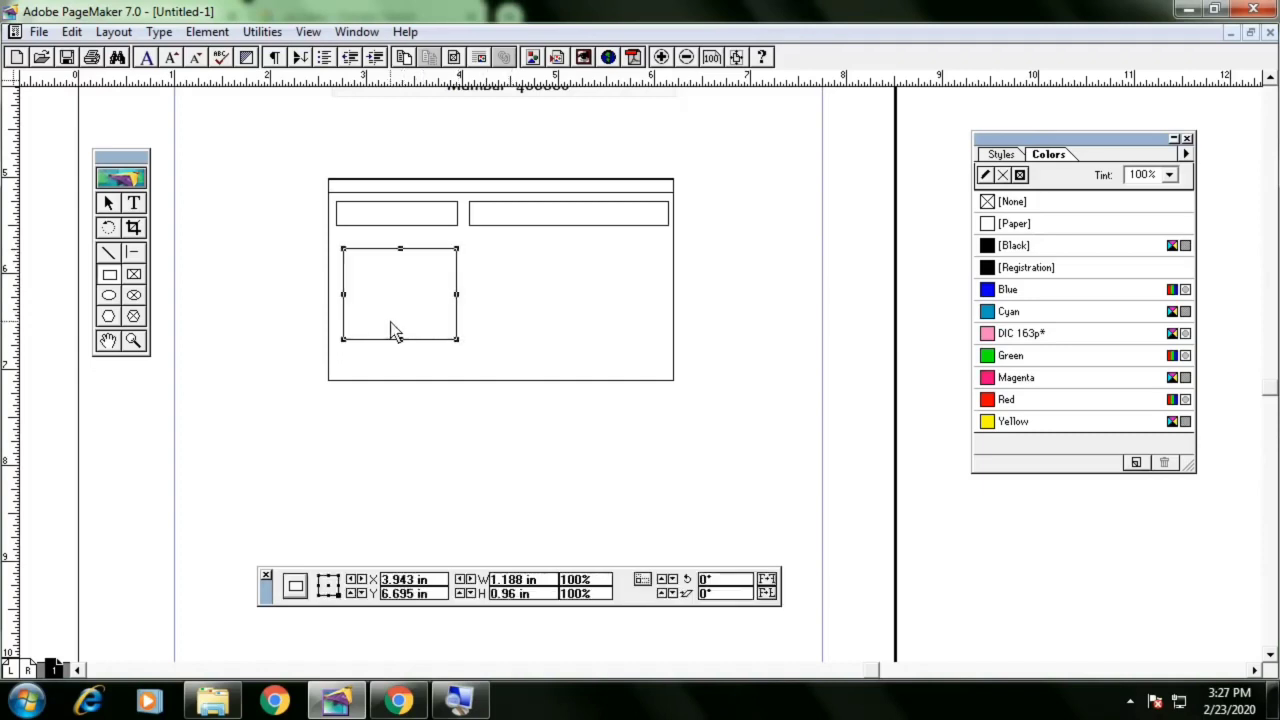
Widen the lower left rectangle slightly to about 1.23 in
left_click(108, 204)
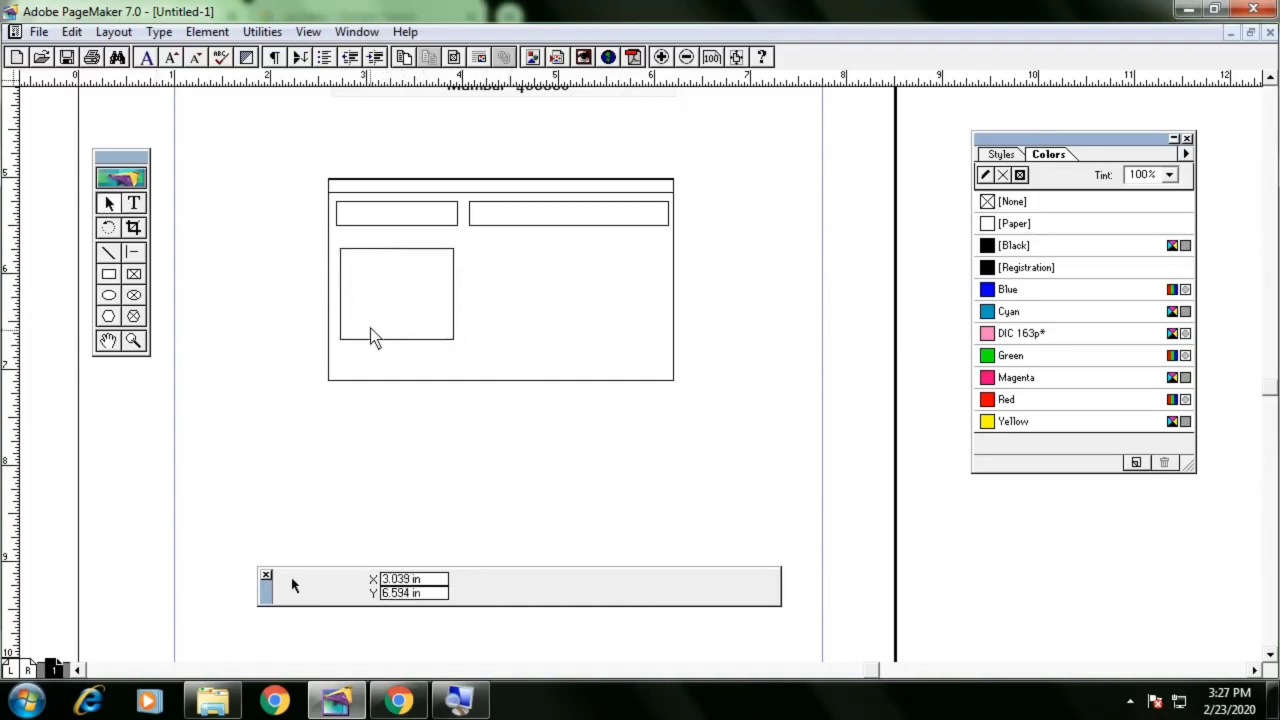
left_click(339, 298)
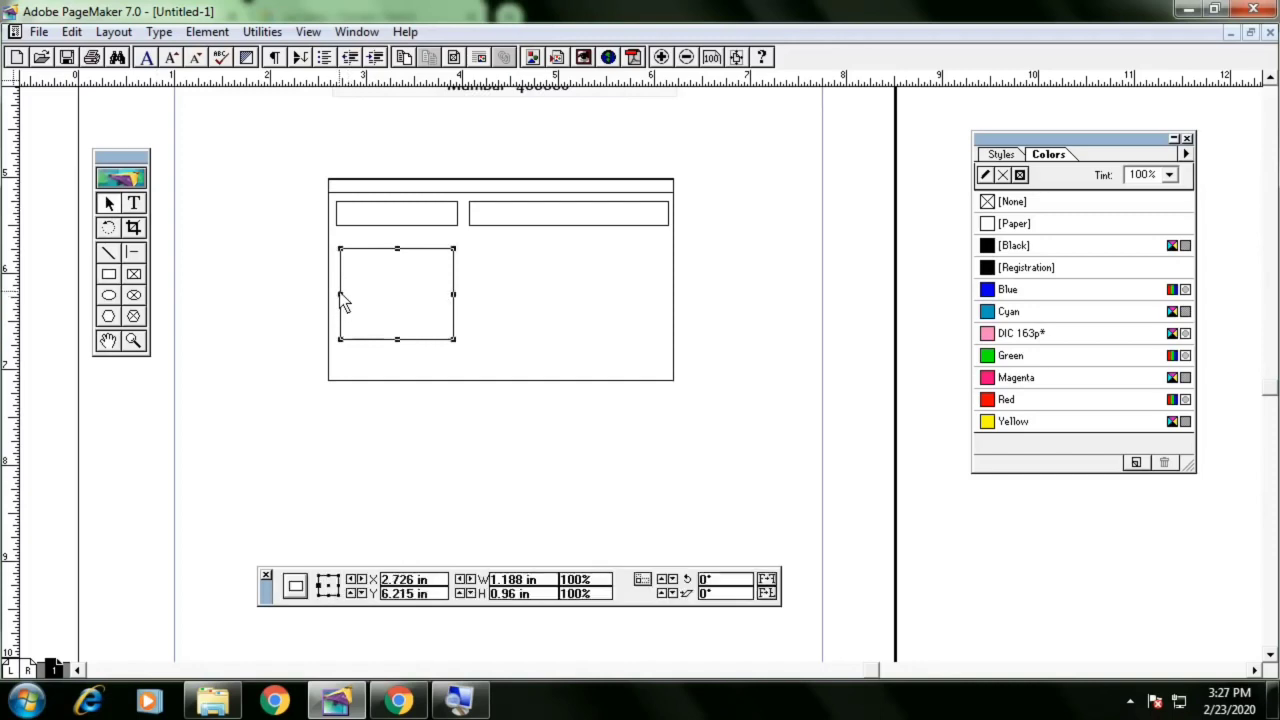
left_click_drag(340, 292, 337, 294)
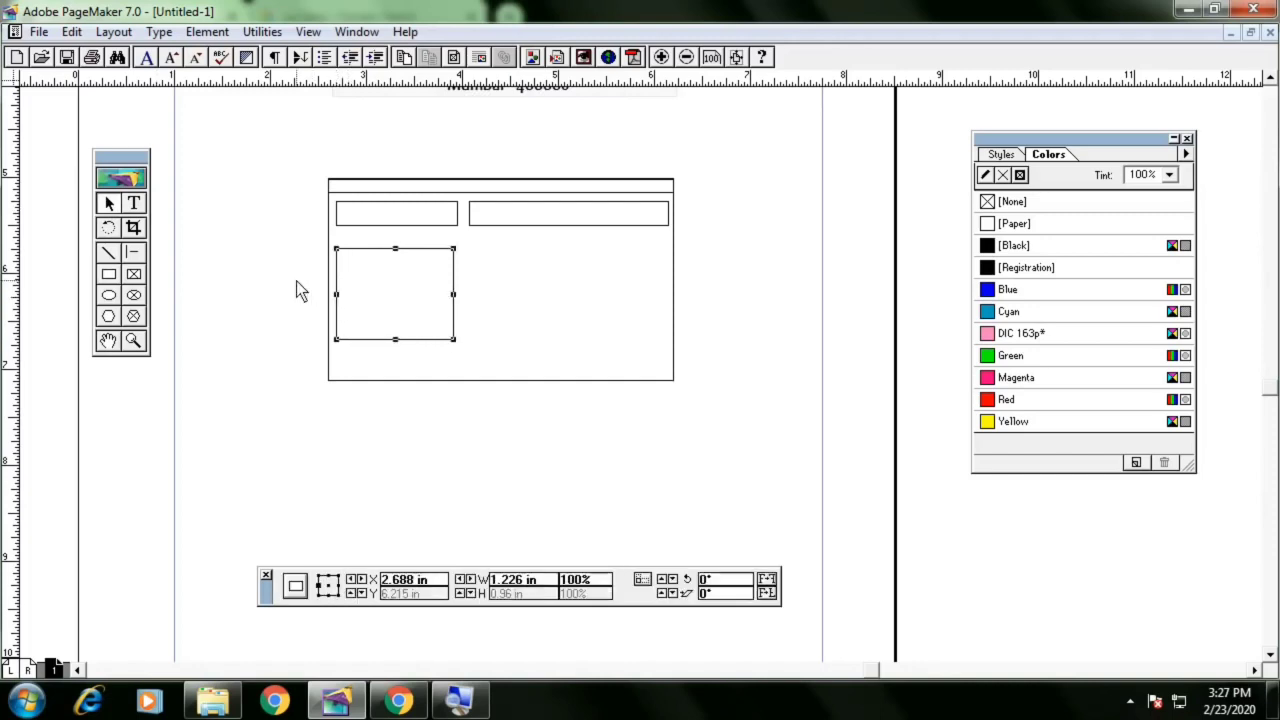
left_click(296, 282)
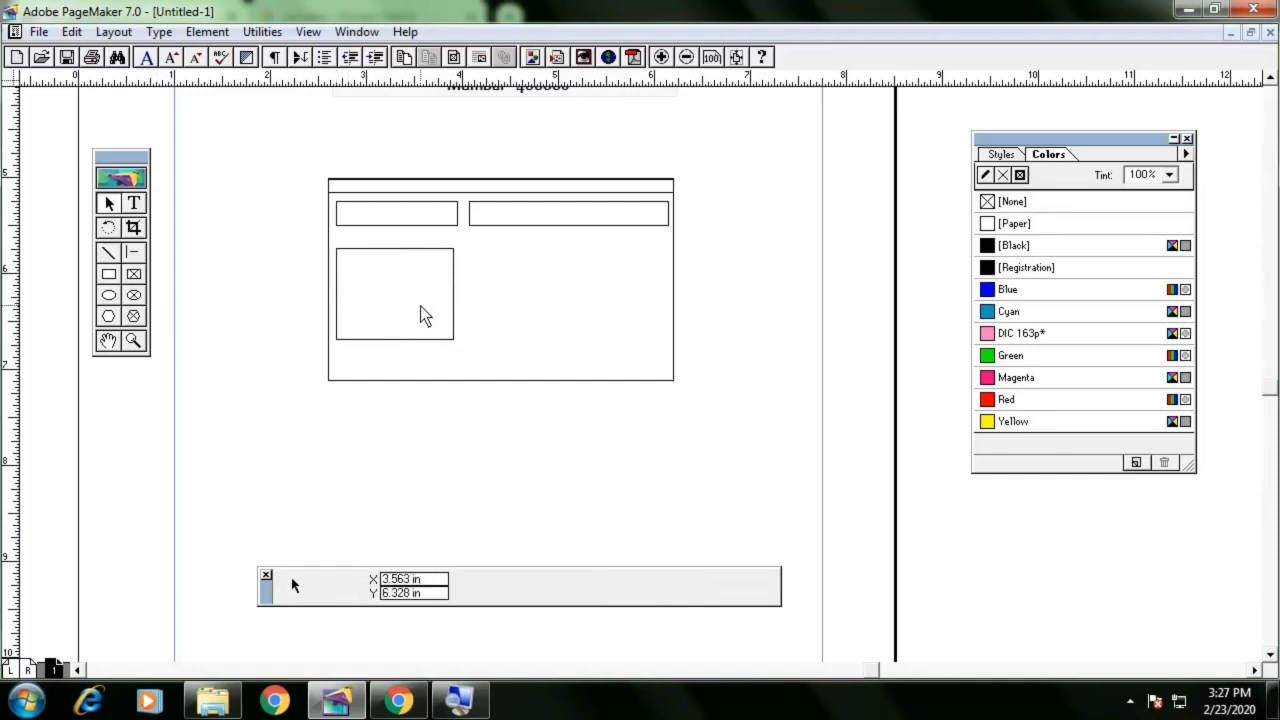
Draw a rectangle about 1.94 in by 0.99 in in the card's lower right area, checking the reference card design
left_click(108, 274)
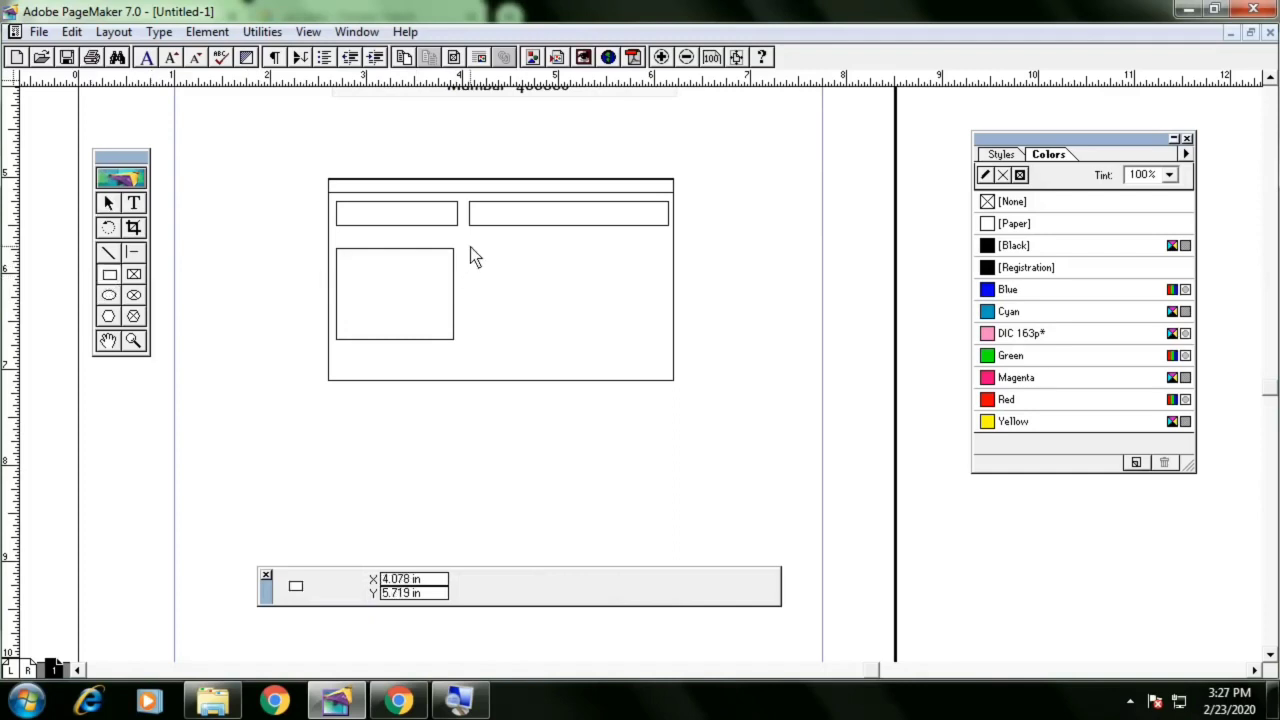
left_click_drag(471, 246, 660, 341)
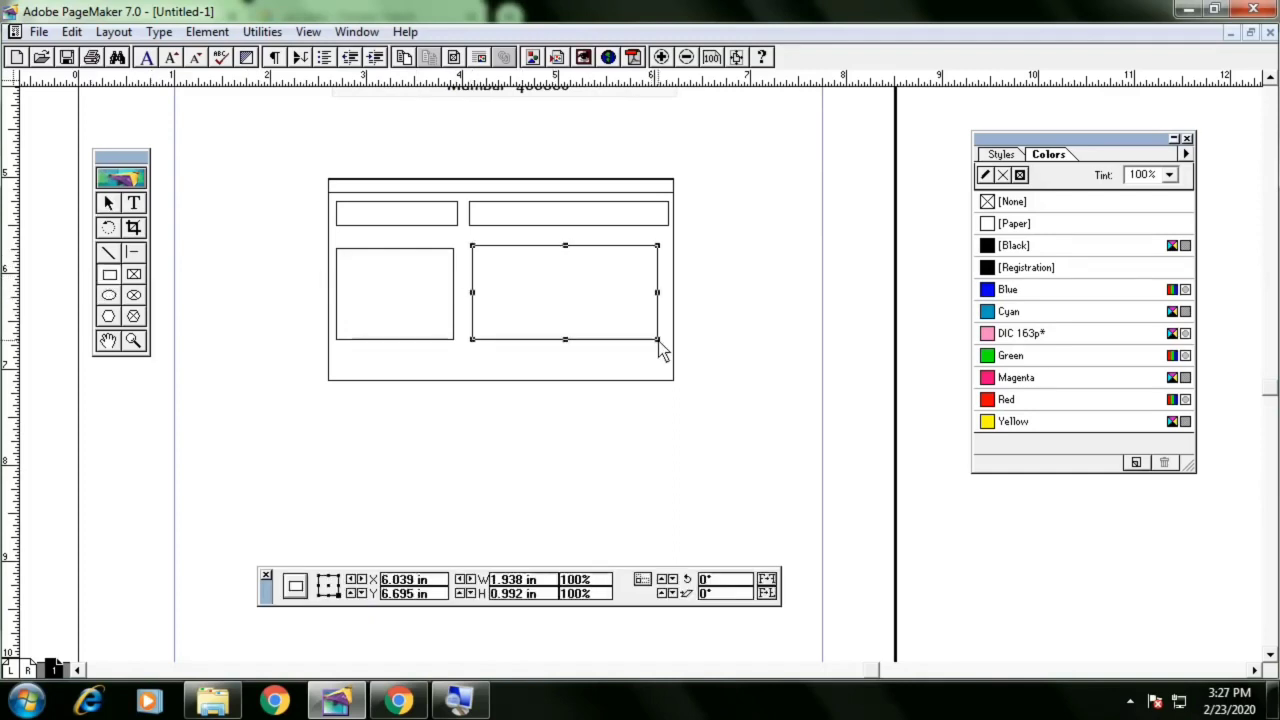
key("alt+Tab")
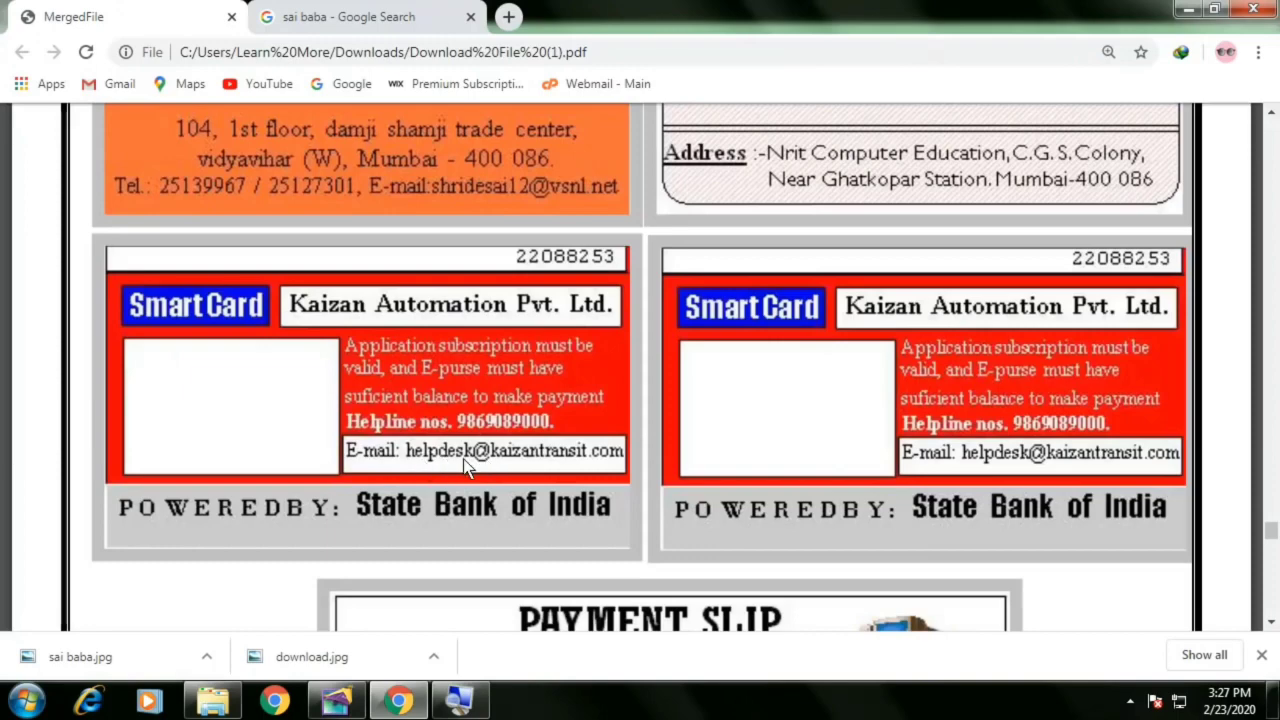
key("alt+Tab")
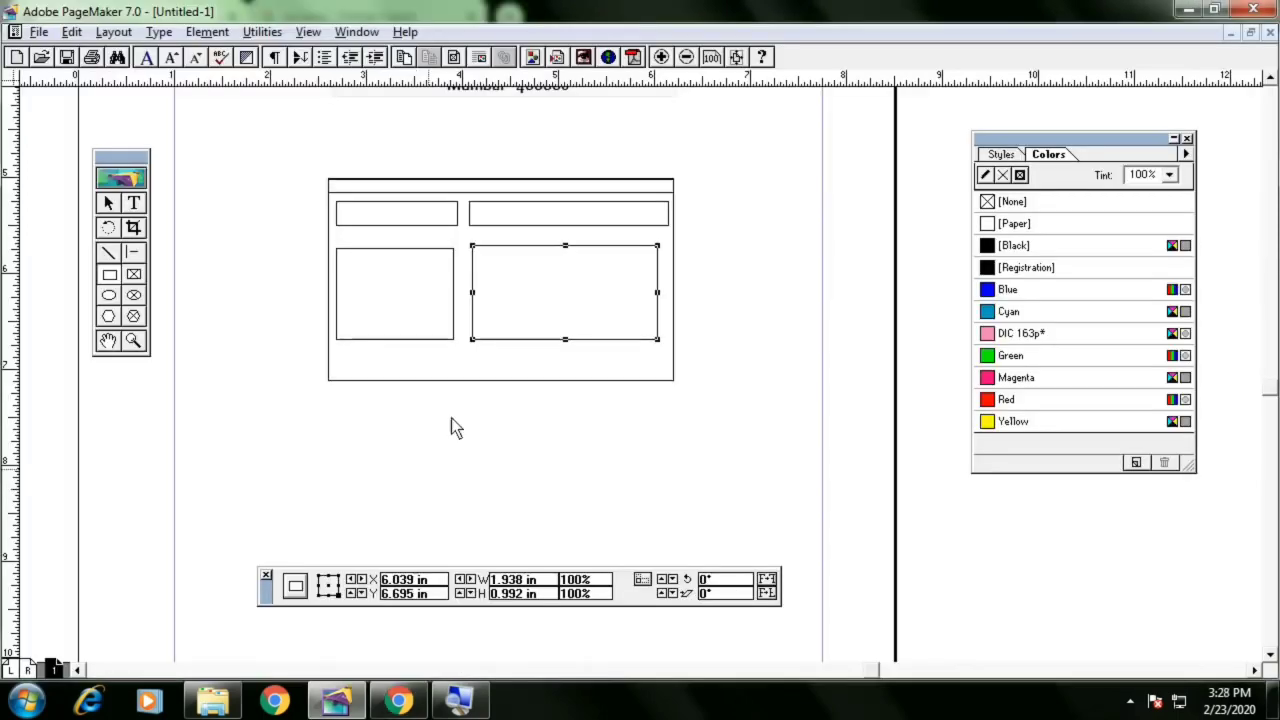
Shorten the lower right rectangle by moving its top edge down near the card's bottom
left_click(110, 203)
left_click(677, 268)
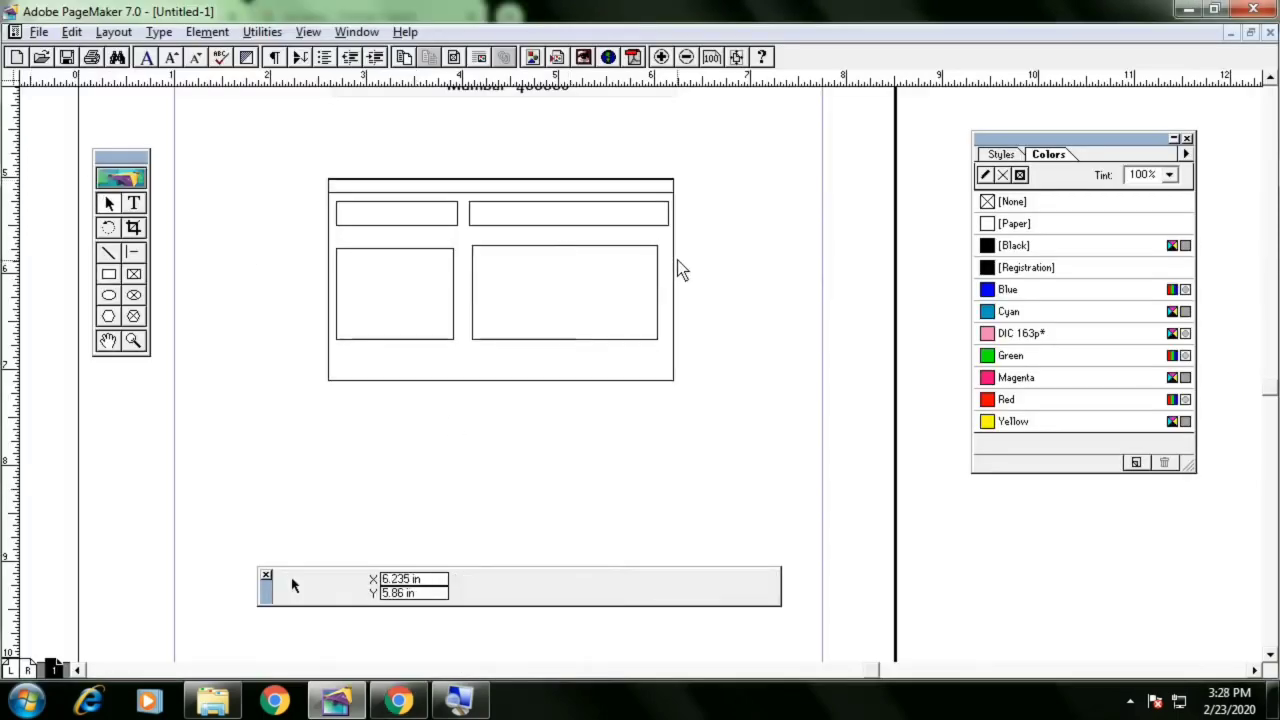
left_click(567, 246)
left_click_drag(567, 246, 567, 319)
left_click(705, 312)
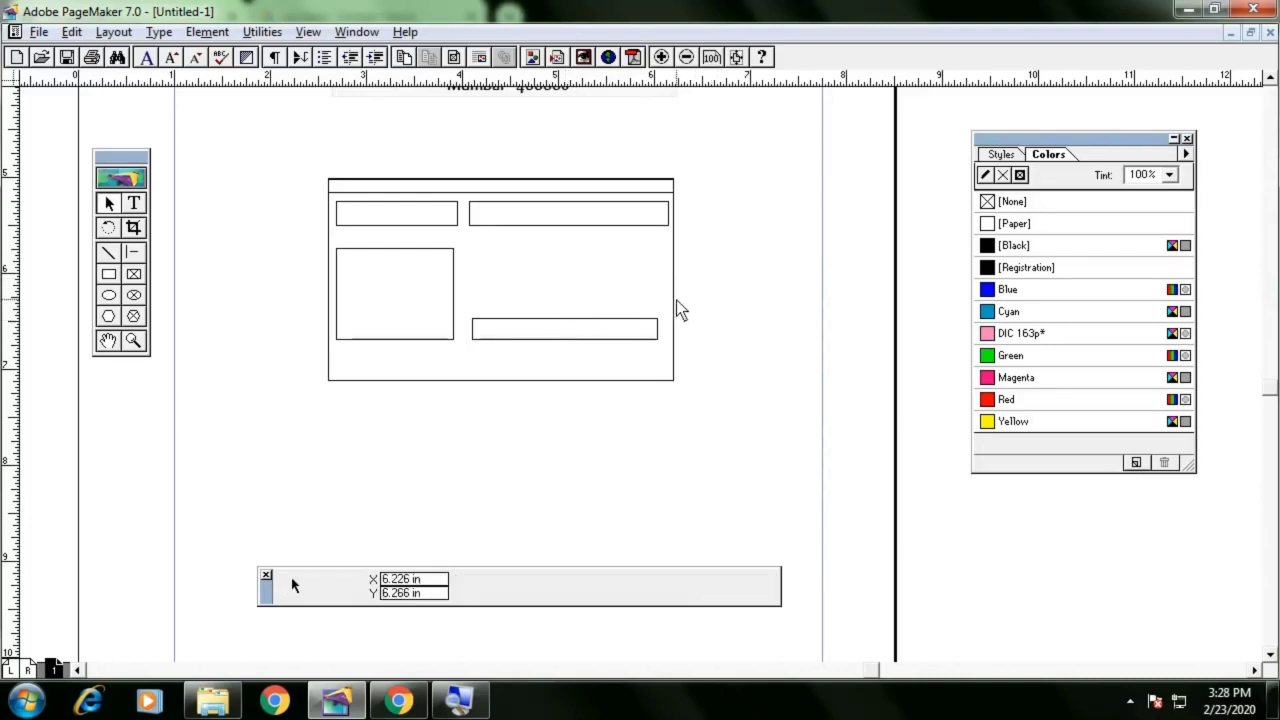
Replace the lower left rectangle with a graphic frame about 1.22 in by 1.03 in
left_click(455, 305)
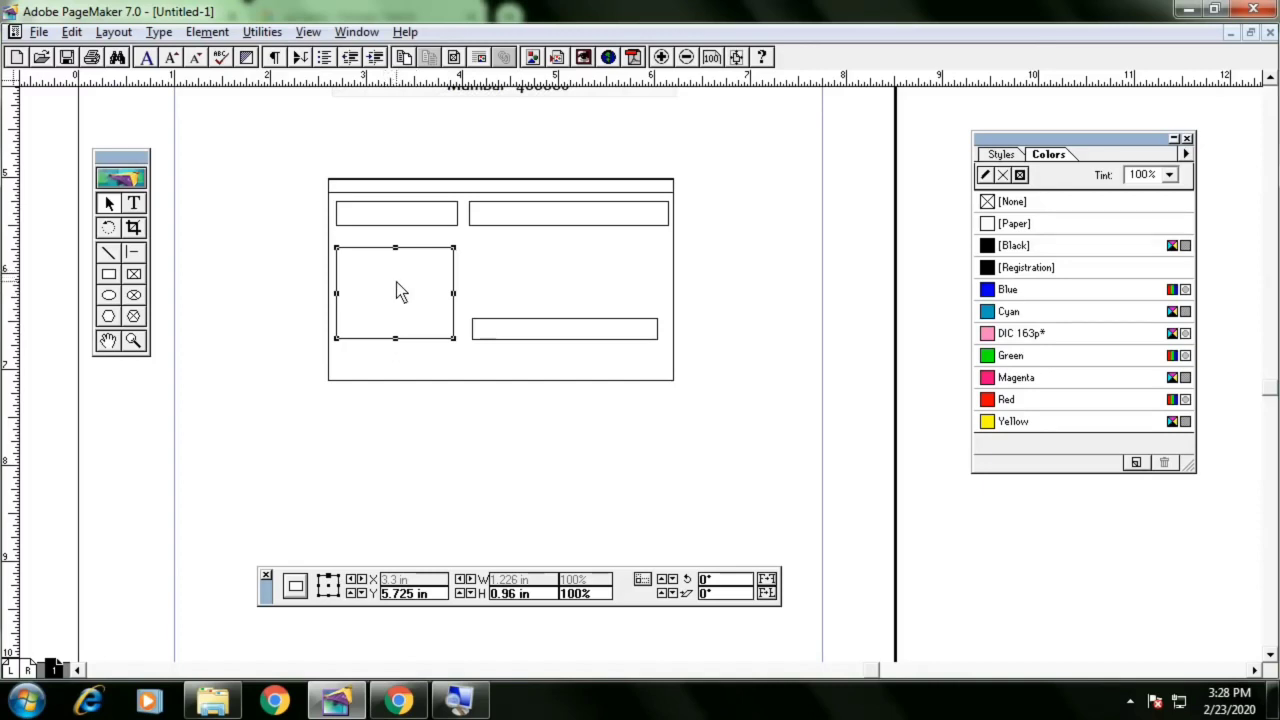
key("Delete")
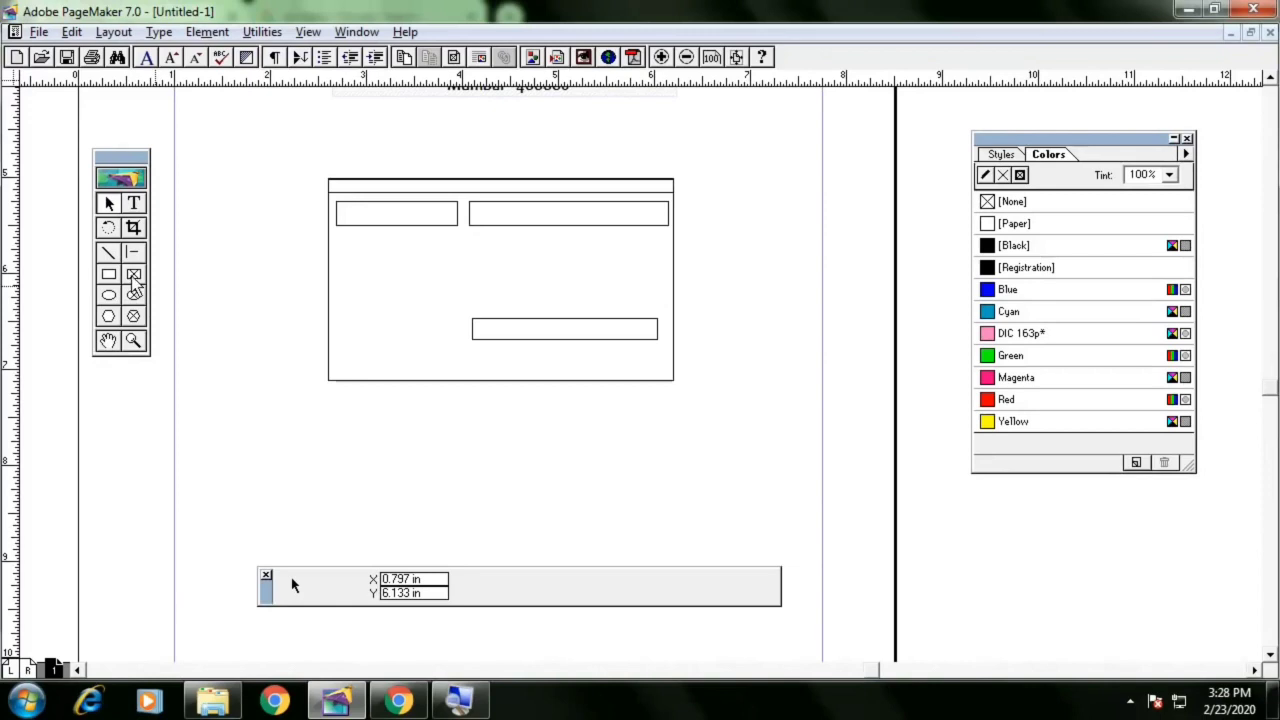
left_click(135, 276)
left_click_drag(343, 251, 455, 350)
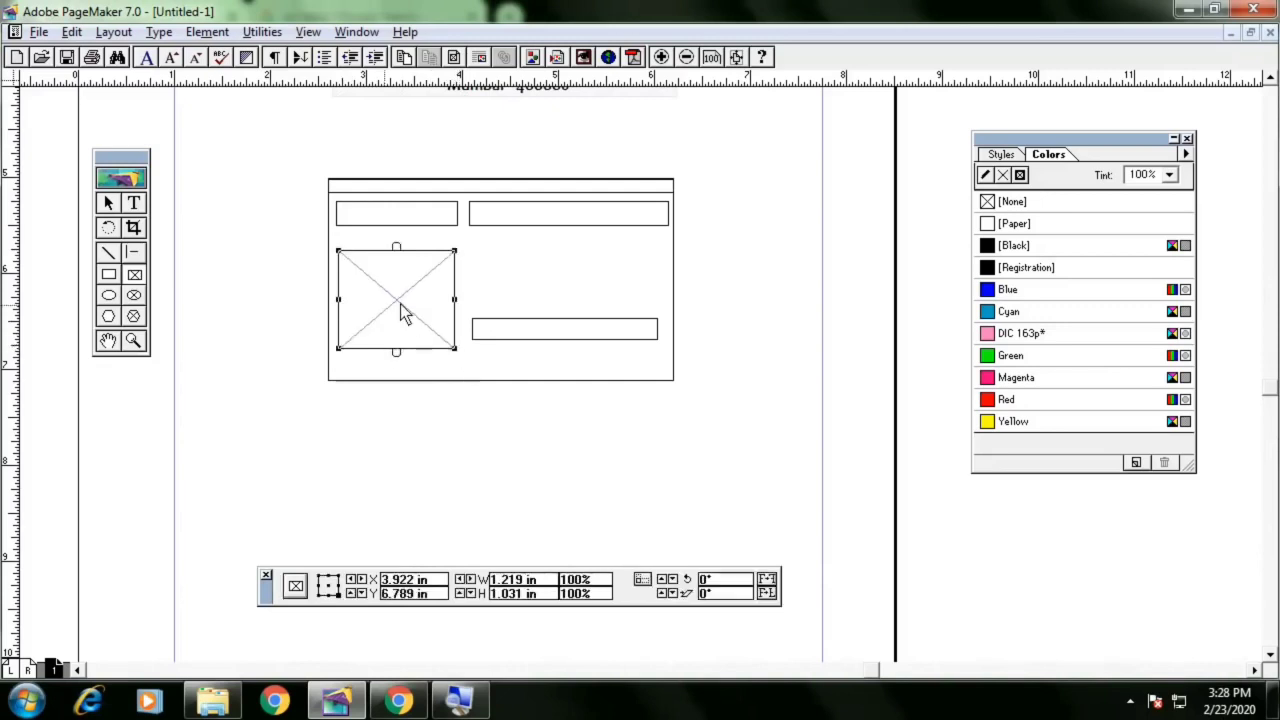
Place the AISHWARYA-EYES-EFFECT image into the frame, including a complete copy in the publication
key("ctrl+d")
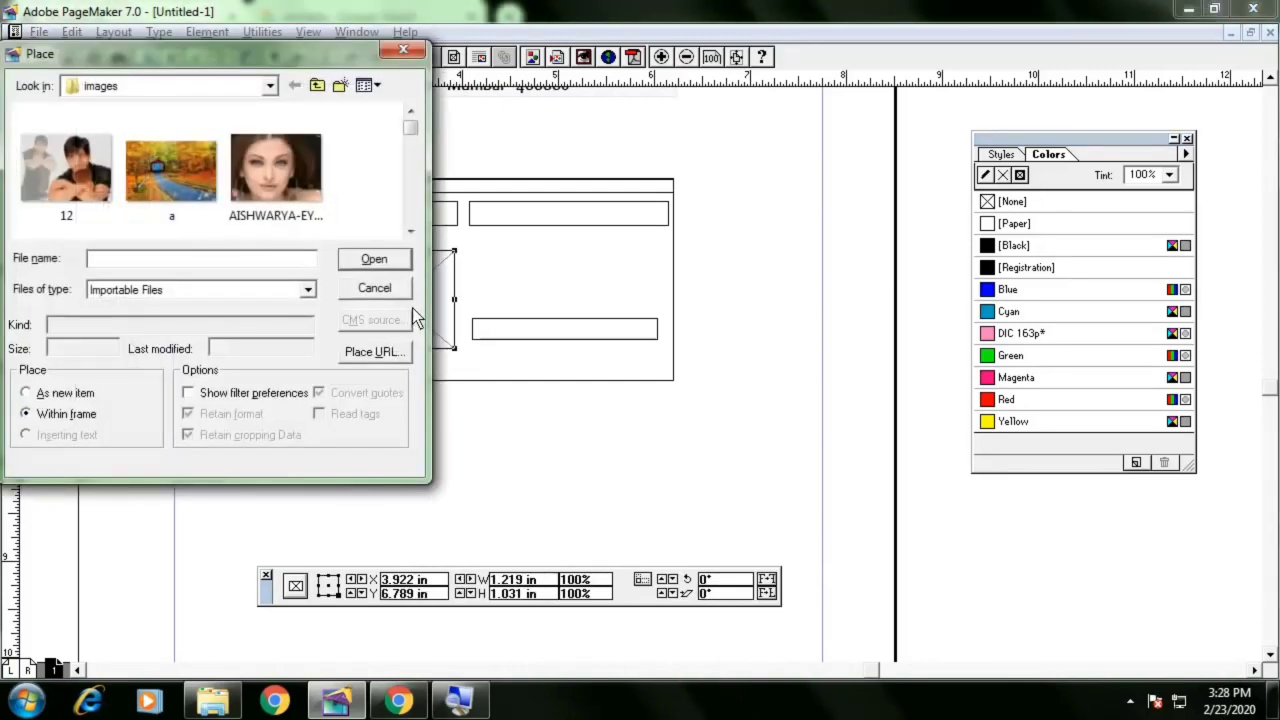
left_click(298, 183)
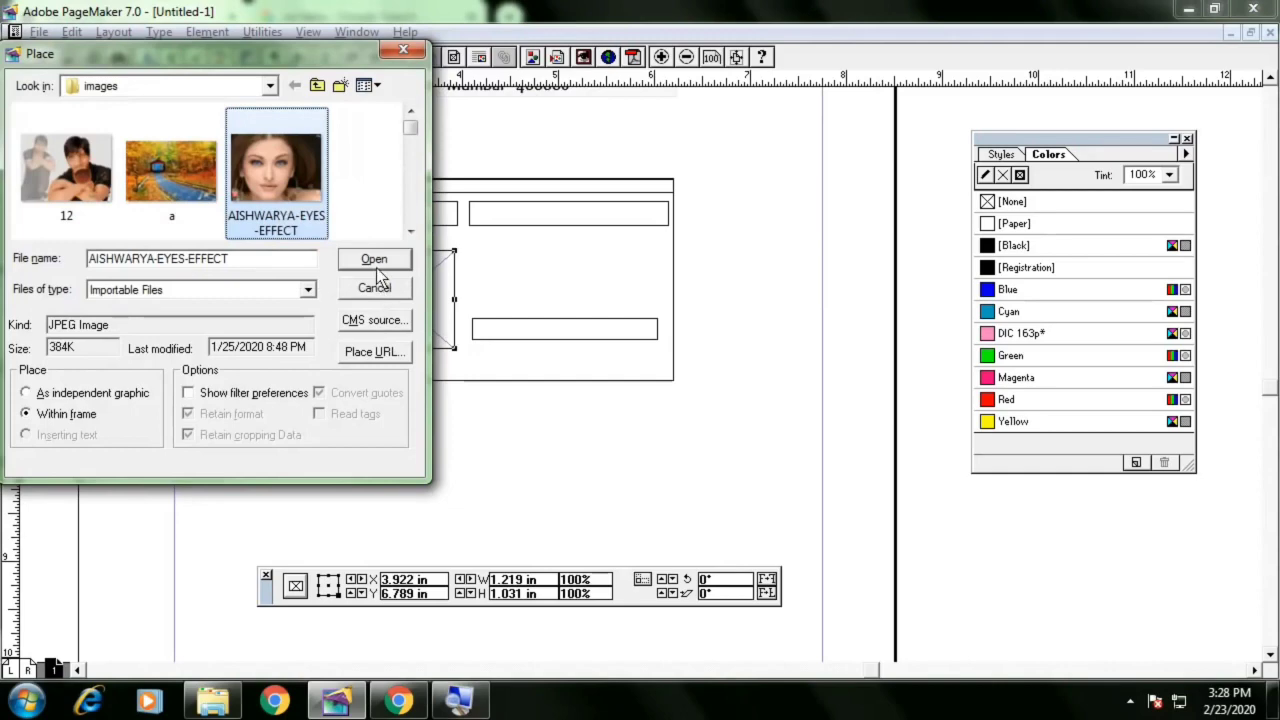
left_click(376, 263)
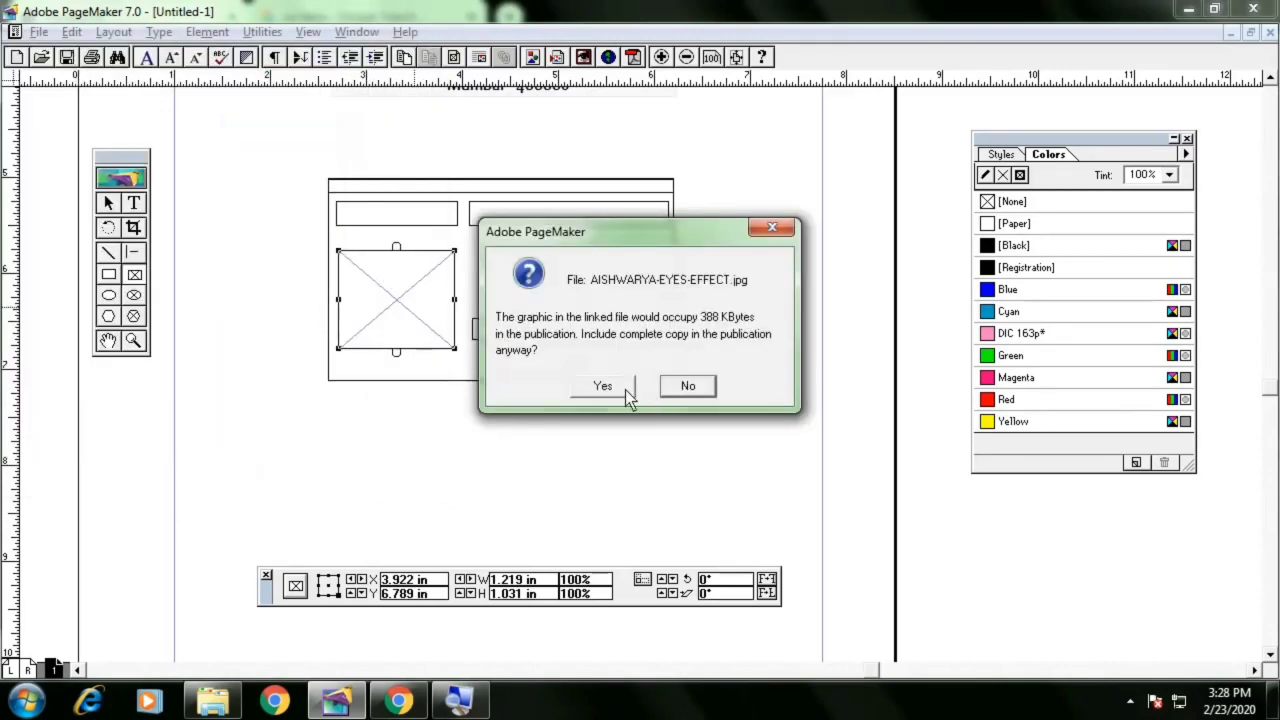
left_click(605, 386)
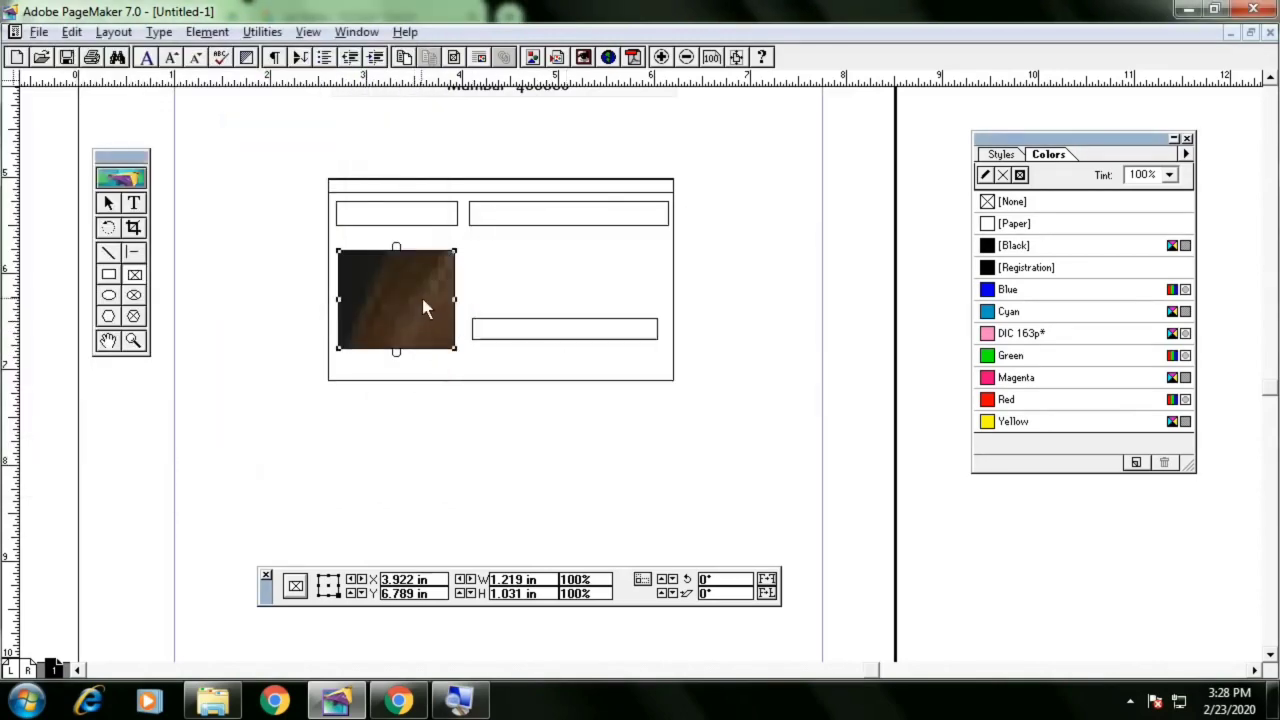
Set the card's photo frame to scale its content to fit the frame, keeping the aspect ratio
left_click(108, 205)
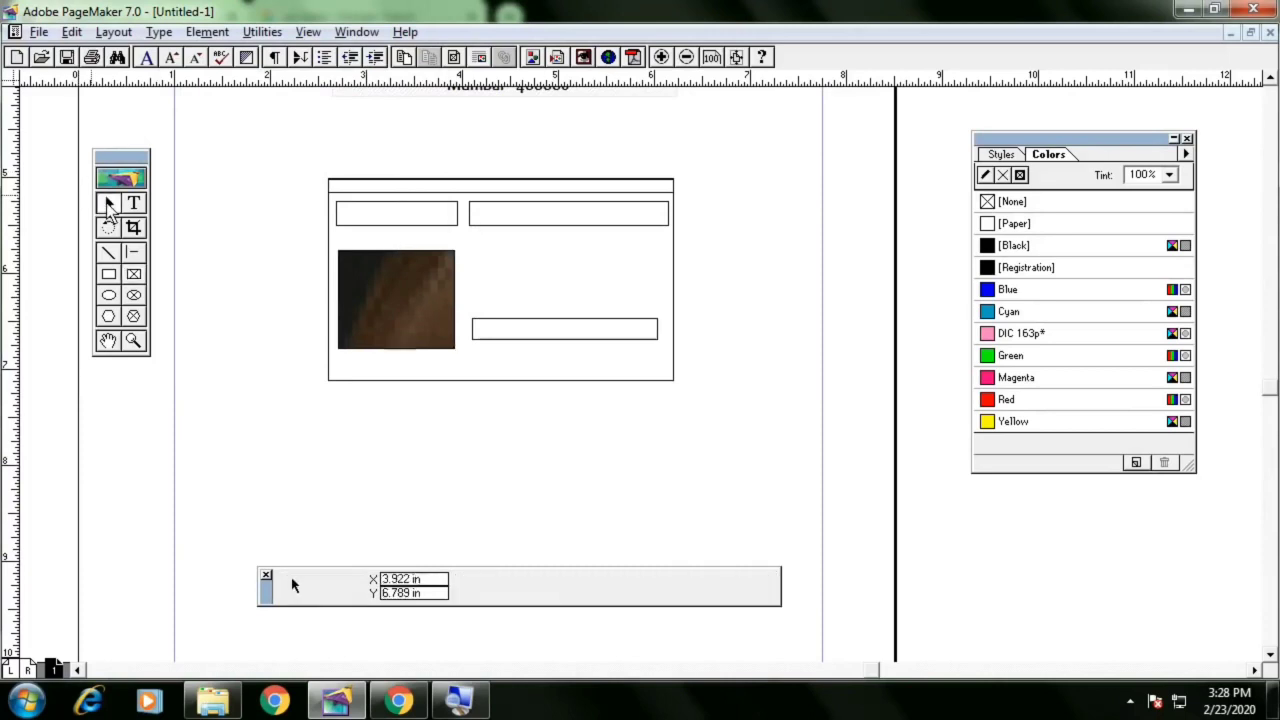
left_click(451, 305)
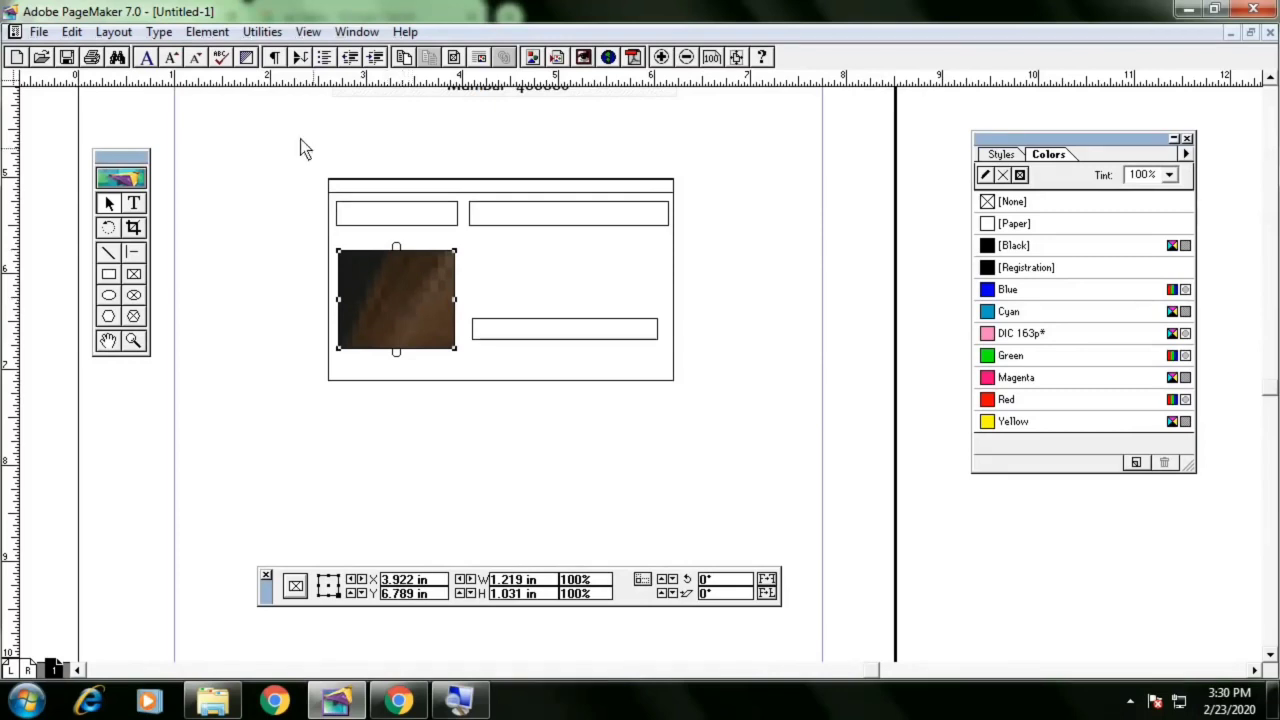
left_click(205, 32)
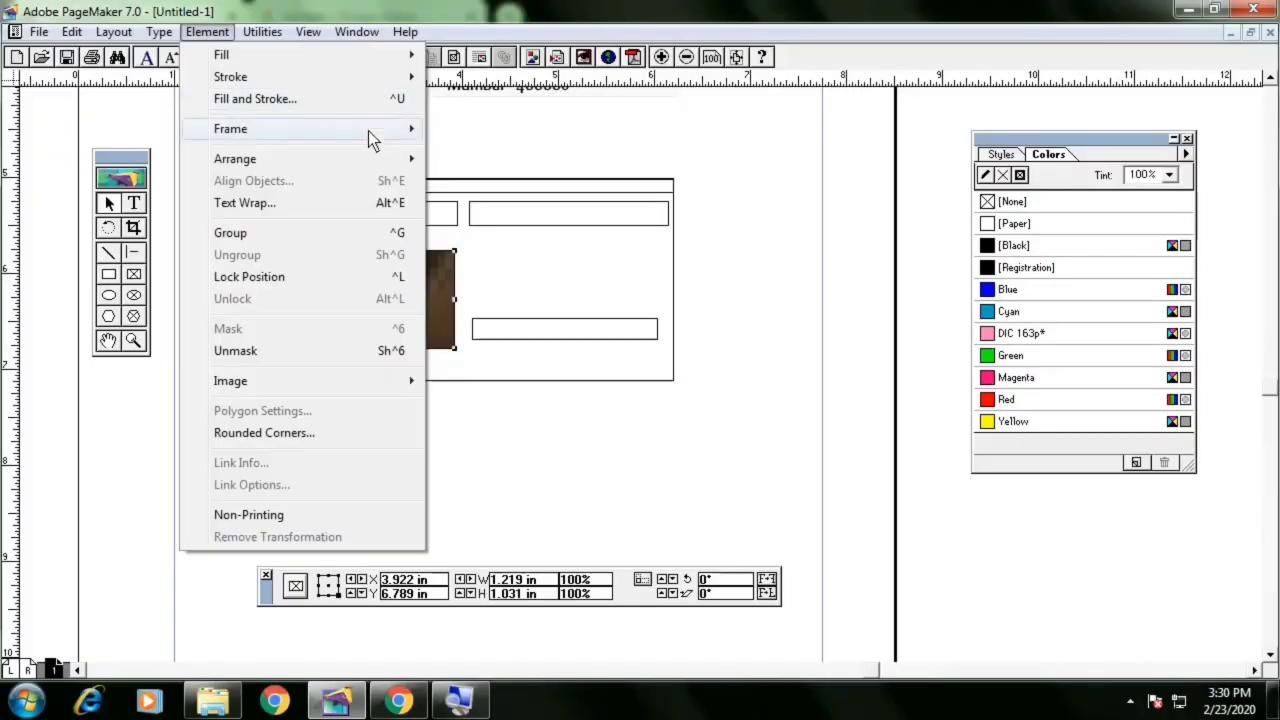
mouse_move(371, 135)
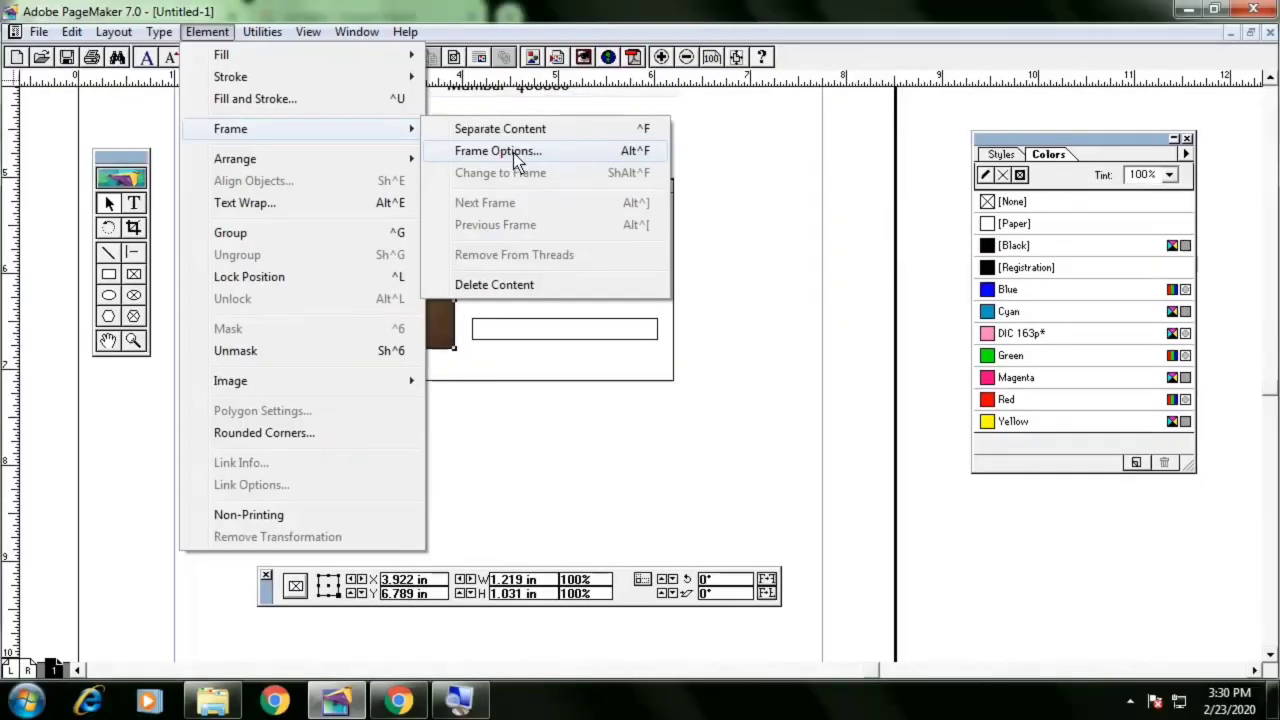
left_click(513, 151)
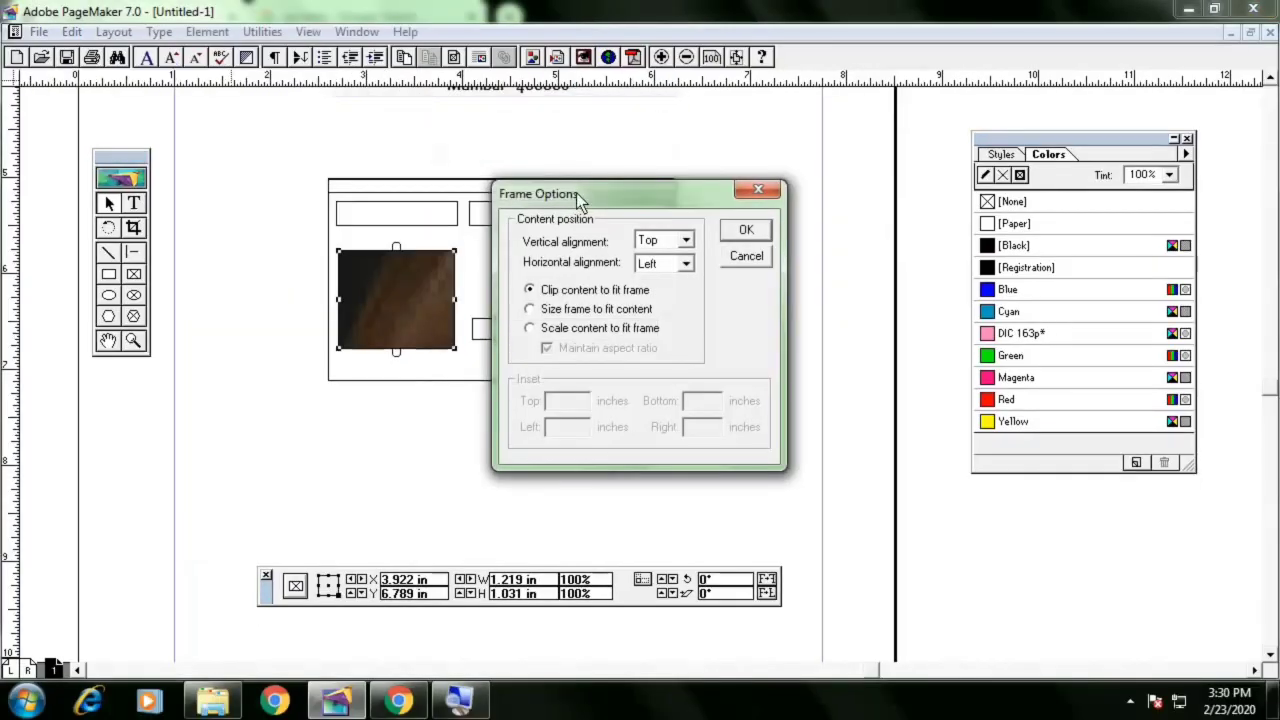
left_click_drag(581, 195, 675, 192)
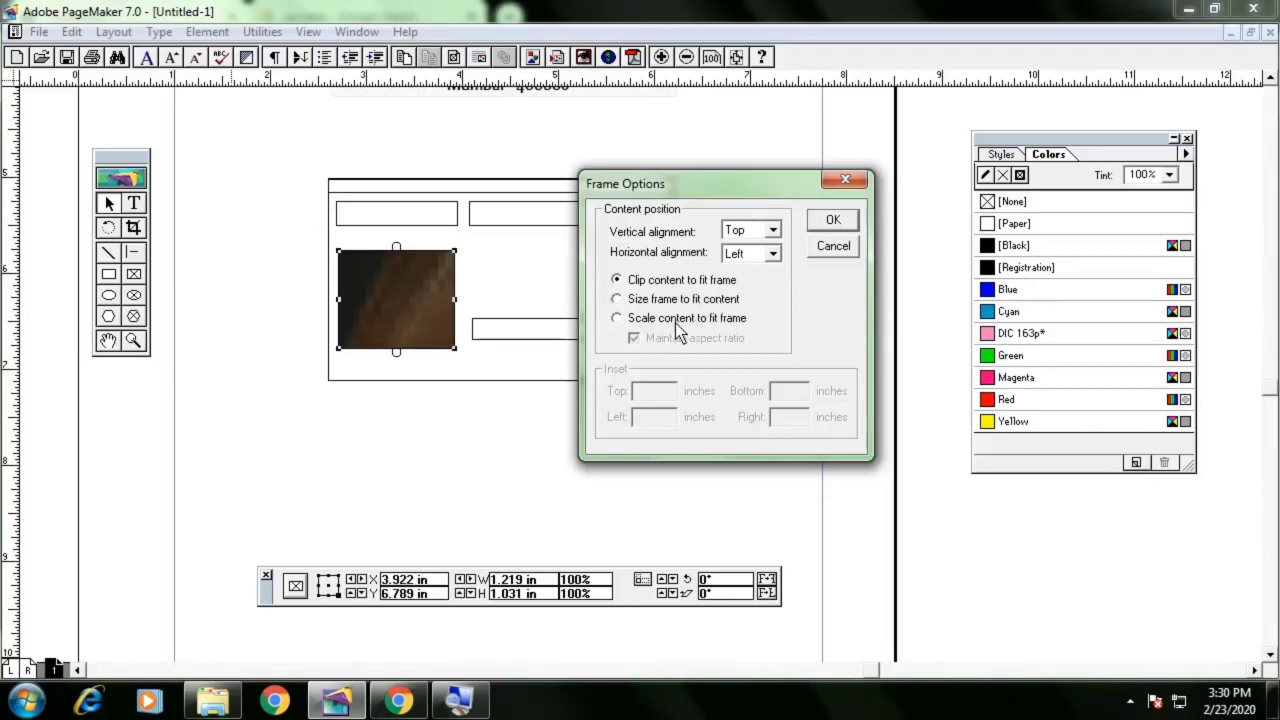
left_click(702, 323)
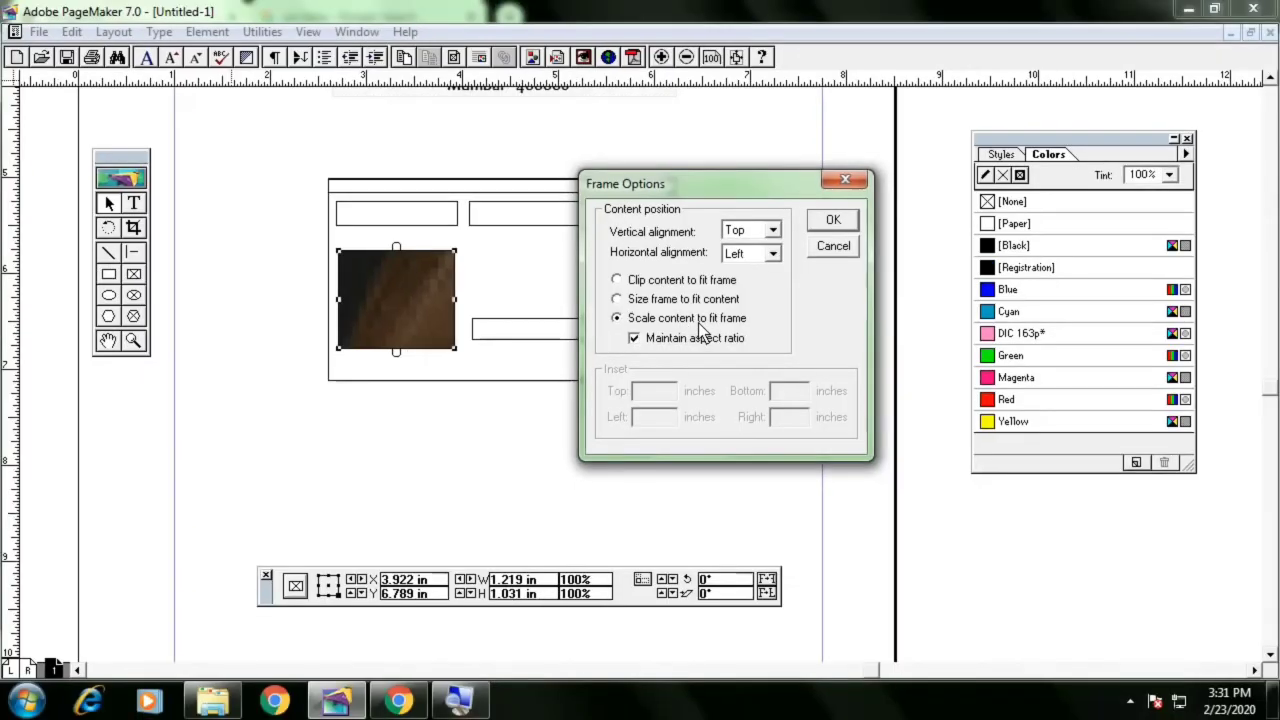
left_click(831, 222)
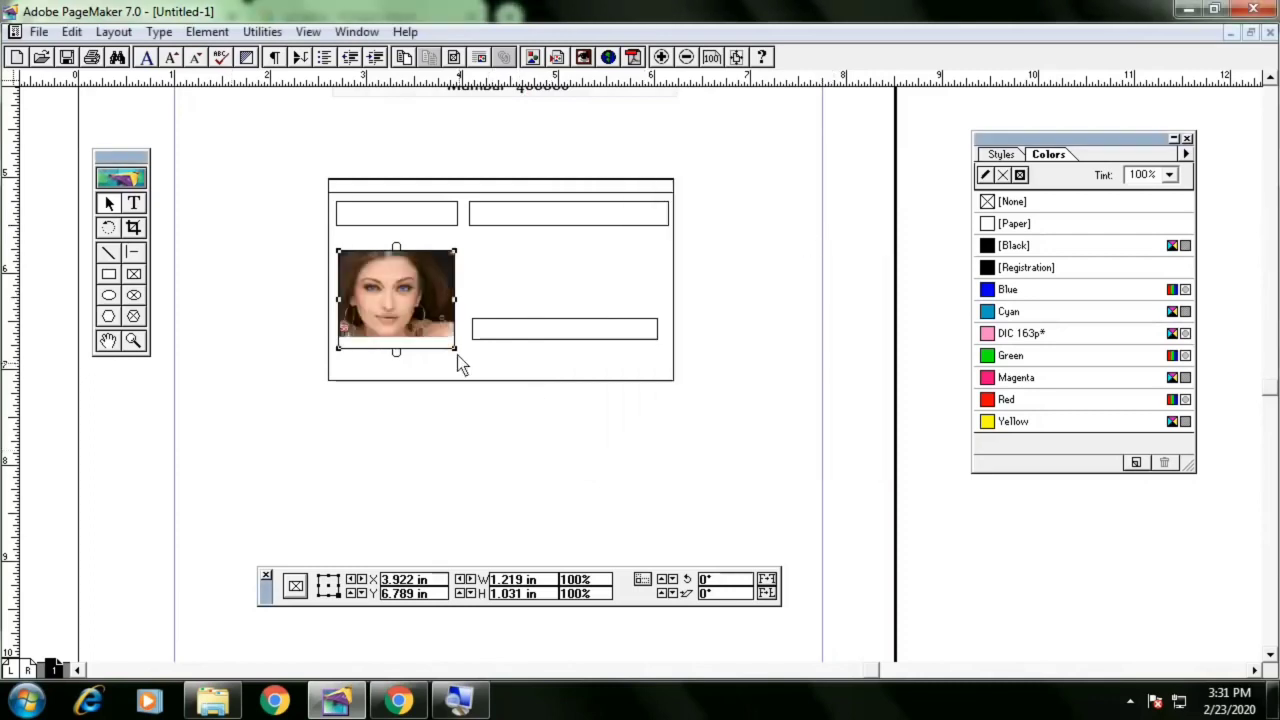
Shorten the photo frame to about 1.20 in by 0.91 in so it matches the image
left_click_drag(453, 348, 455, 340)
left_click(434, 427)
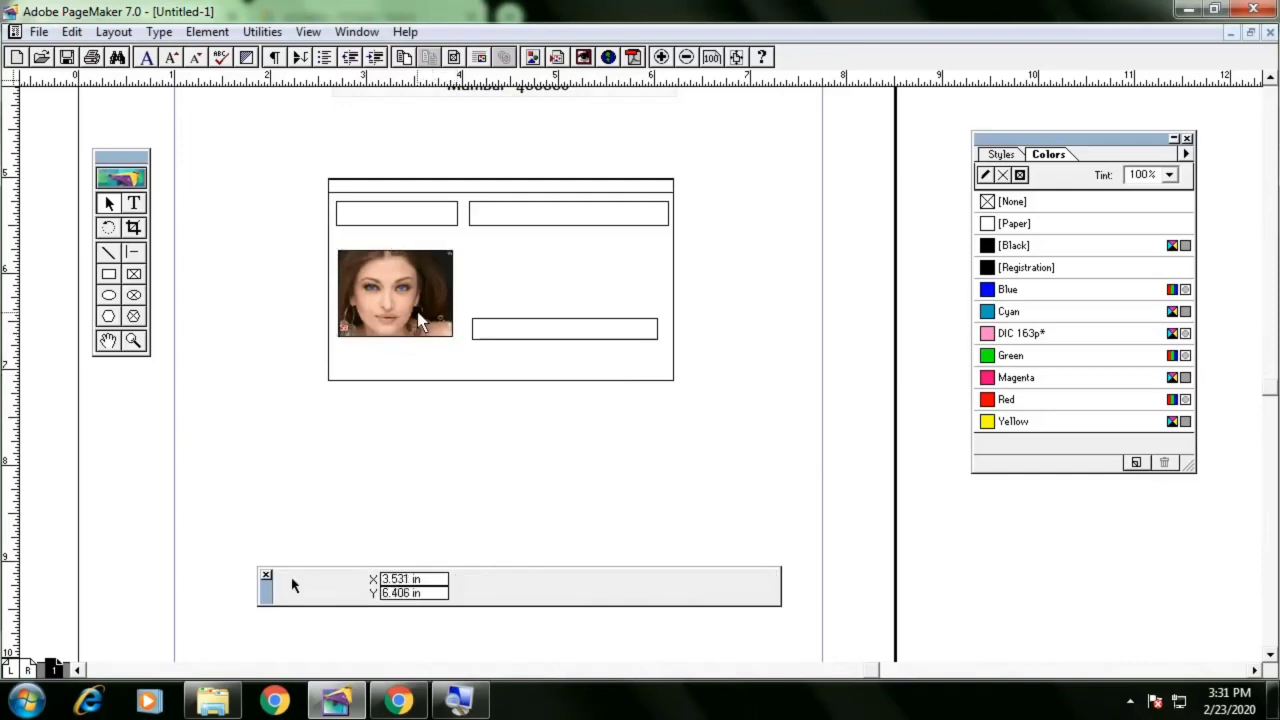
left_click(417, 298)
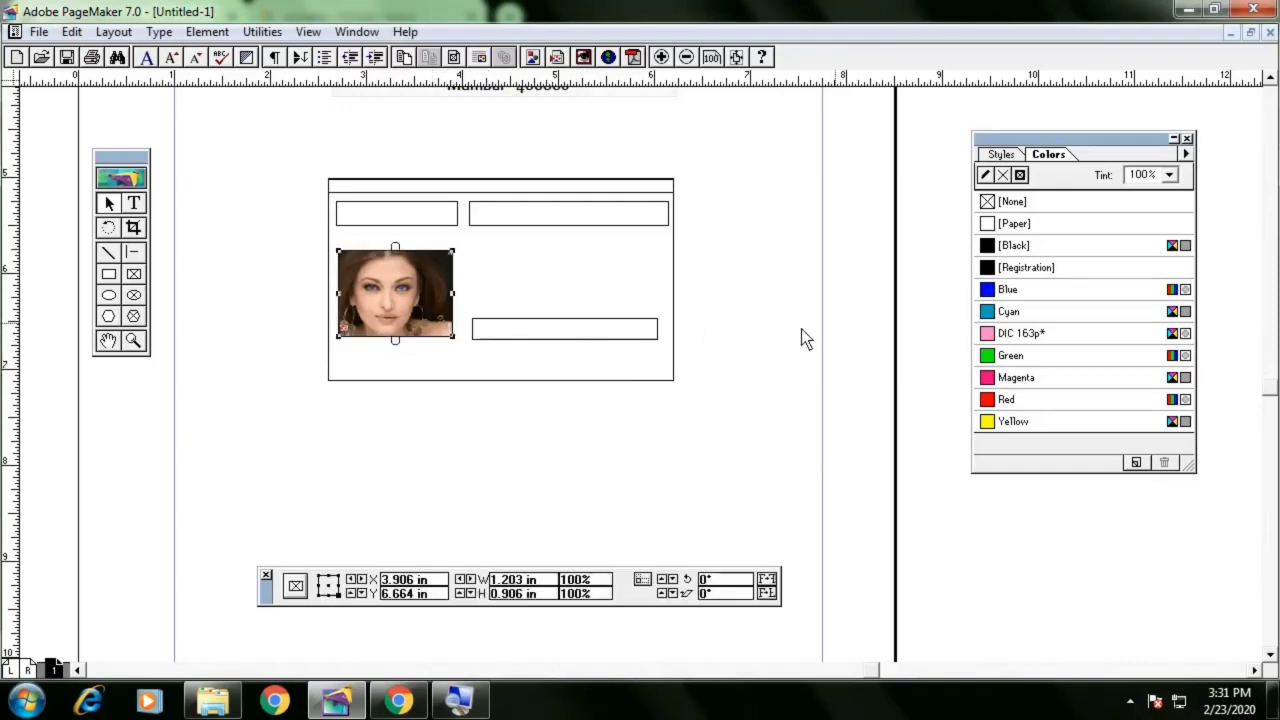
left_click(759, 321)
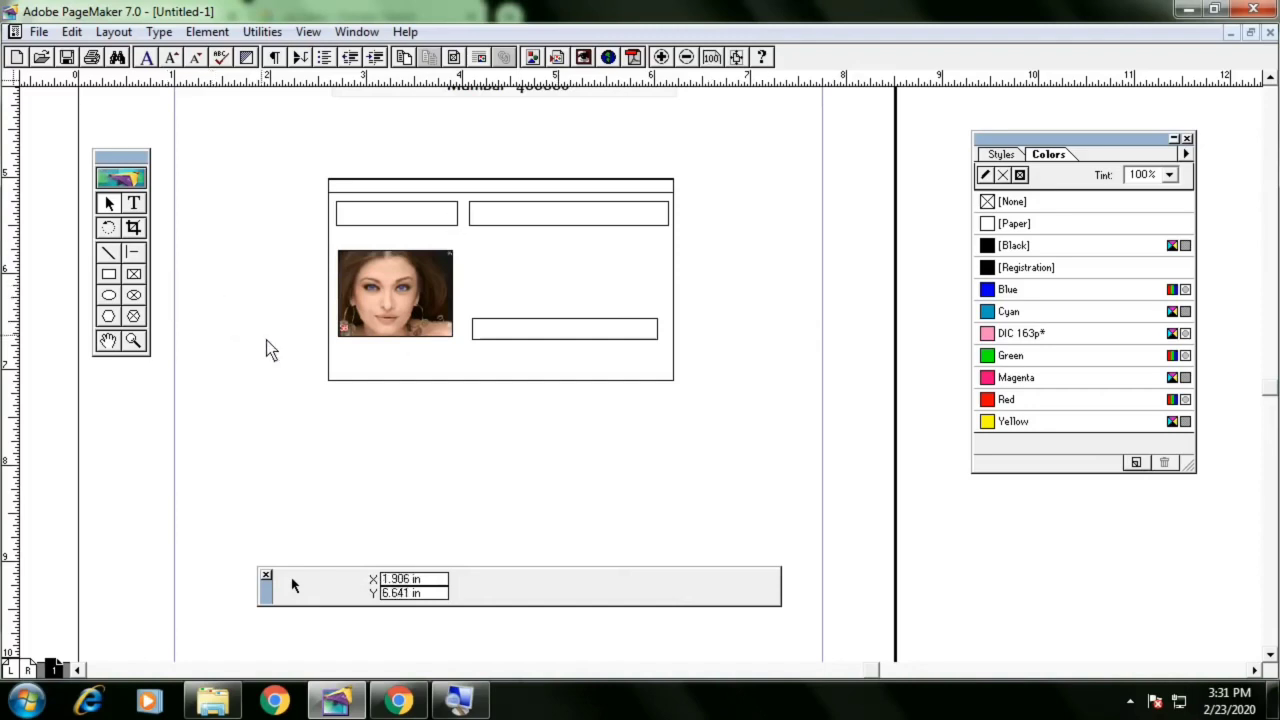
Draw a rectangle about 1.05 in by 1.19 in beside the card and convert it to a graphic frame
left_click(110, 276)
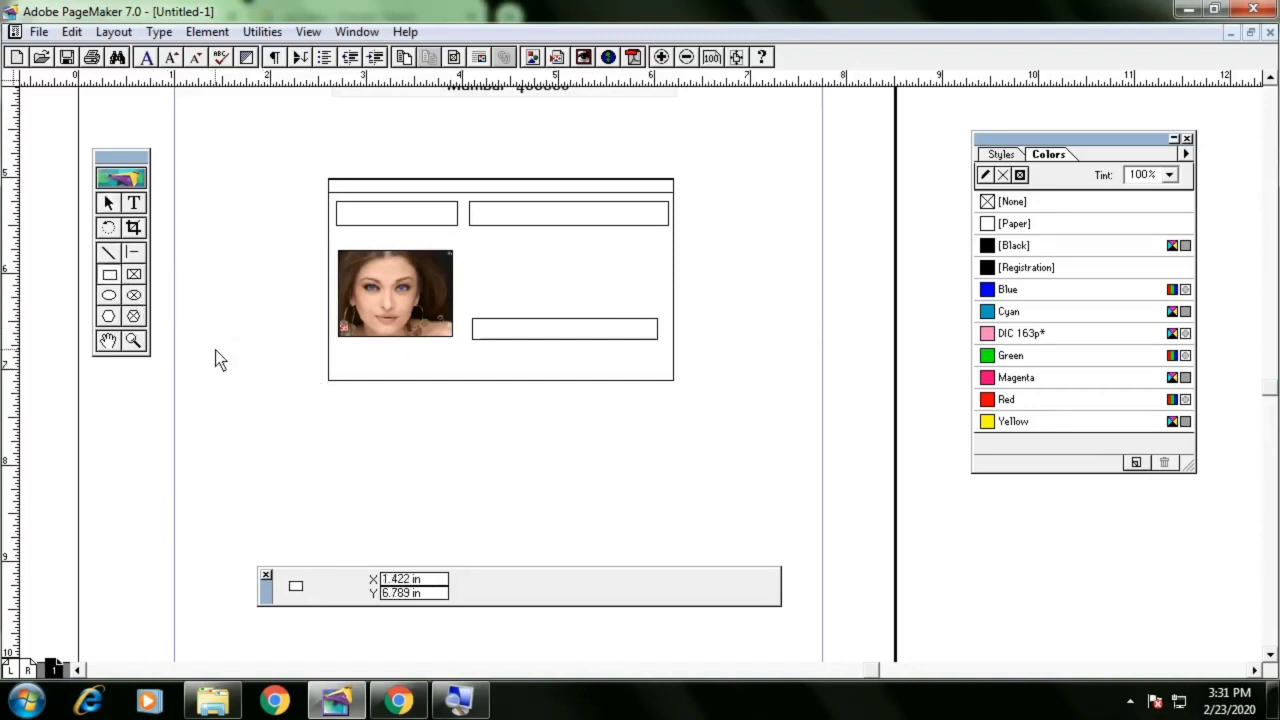
left_click_drag(215, 350, 316, 462)
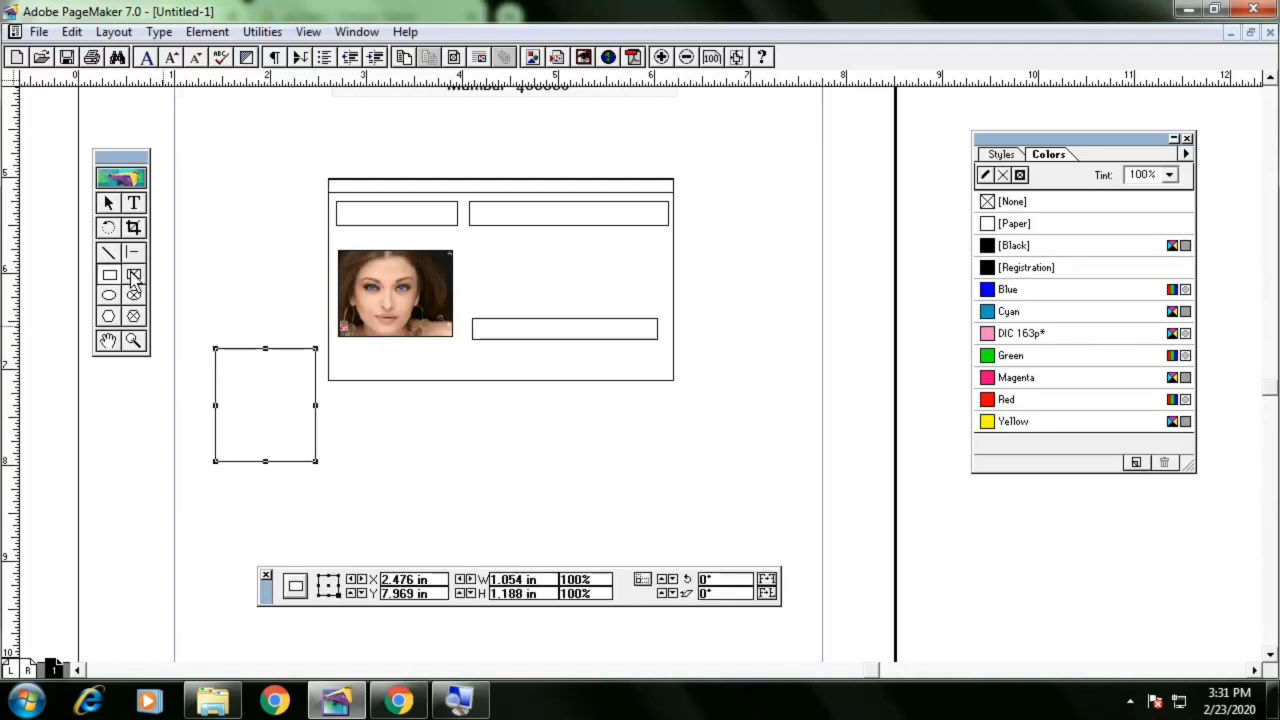
left_click(210, 32)
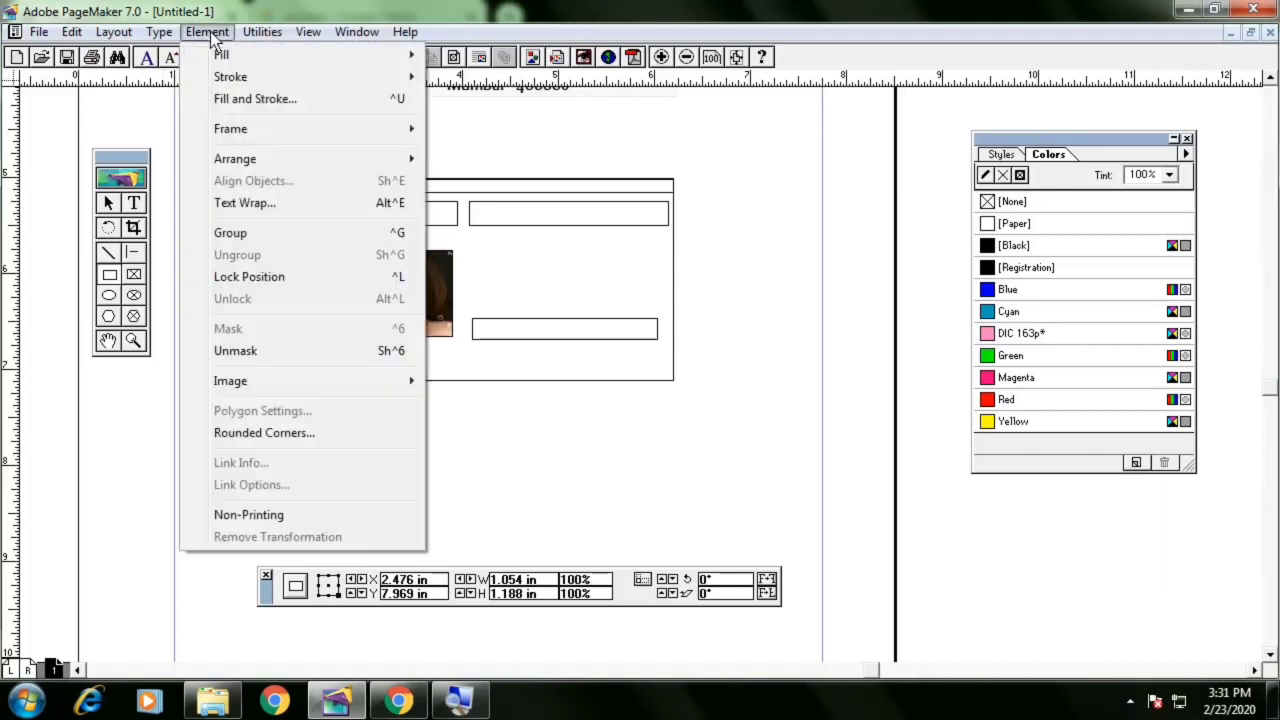
mouse_move(250, 135)
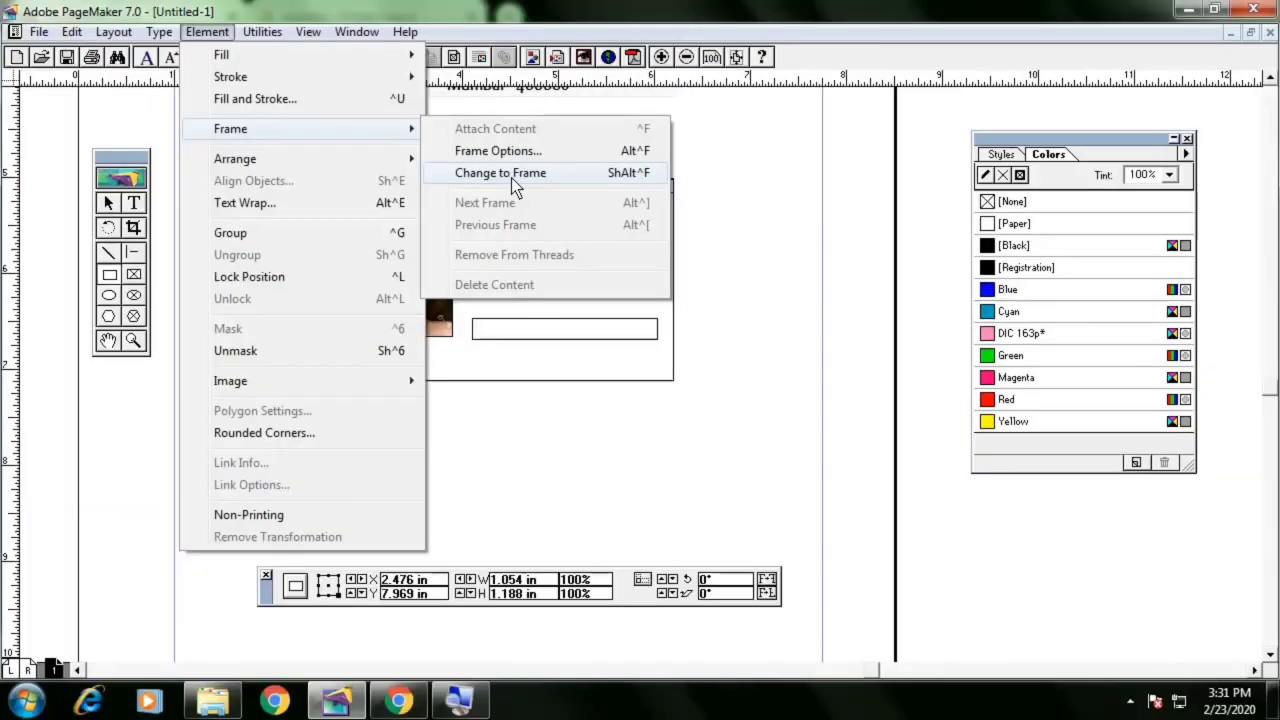
left_click(511, 178)
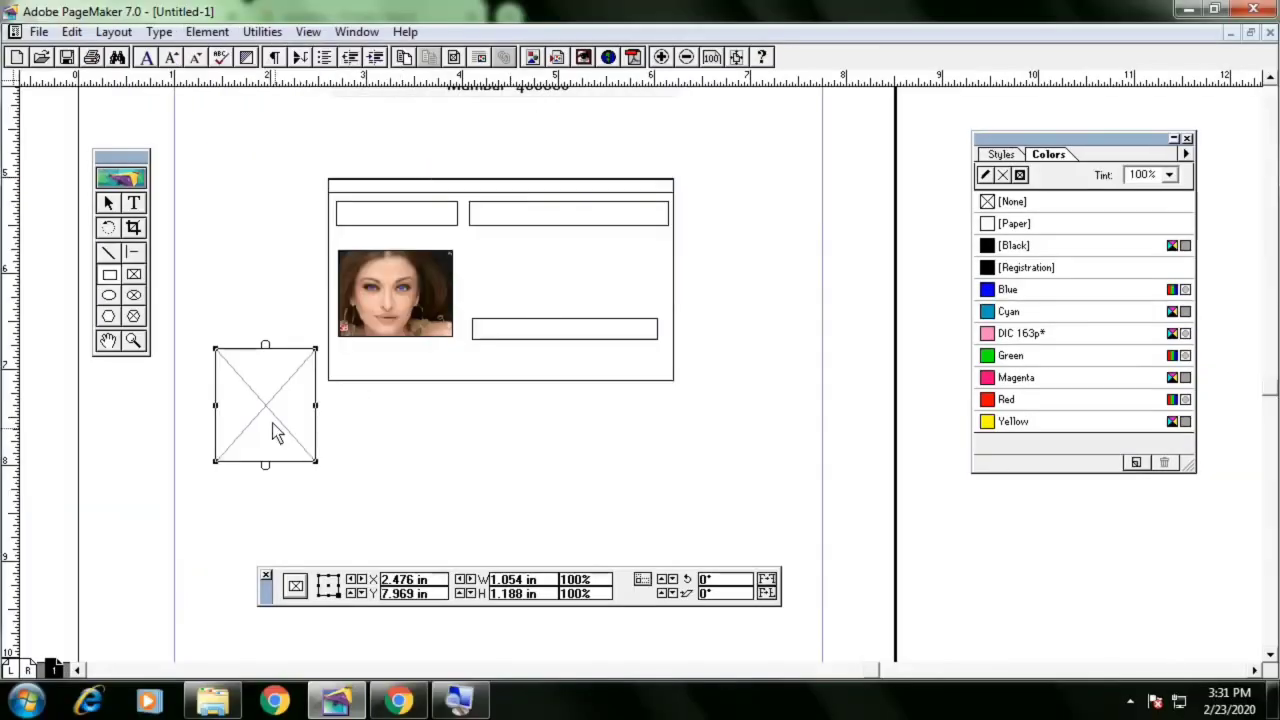
Place the animated-image graphic into the new frame, including a complete copy in the publication
key("ctrl+d")
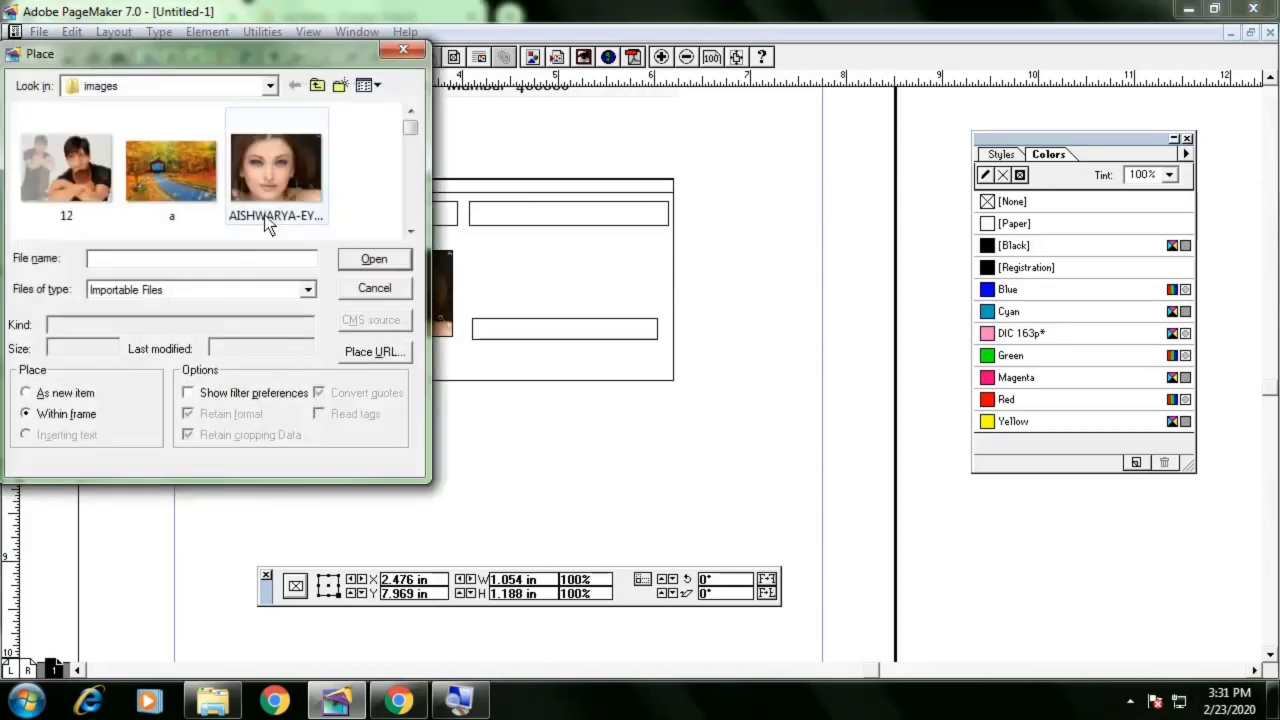
left_click(262, 193)
scroll(262, 193, "down", 2)
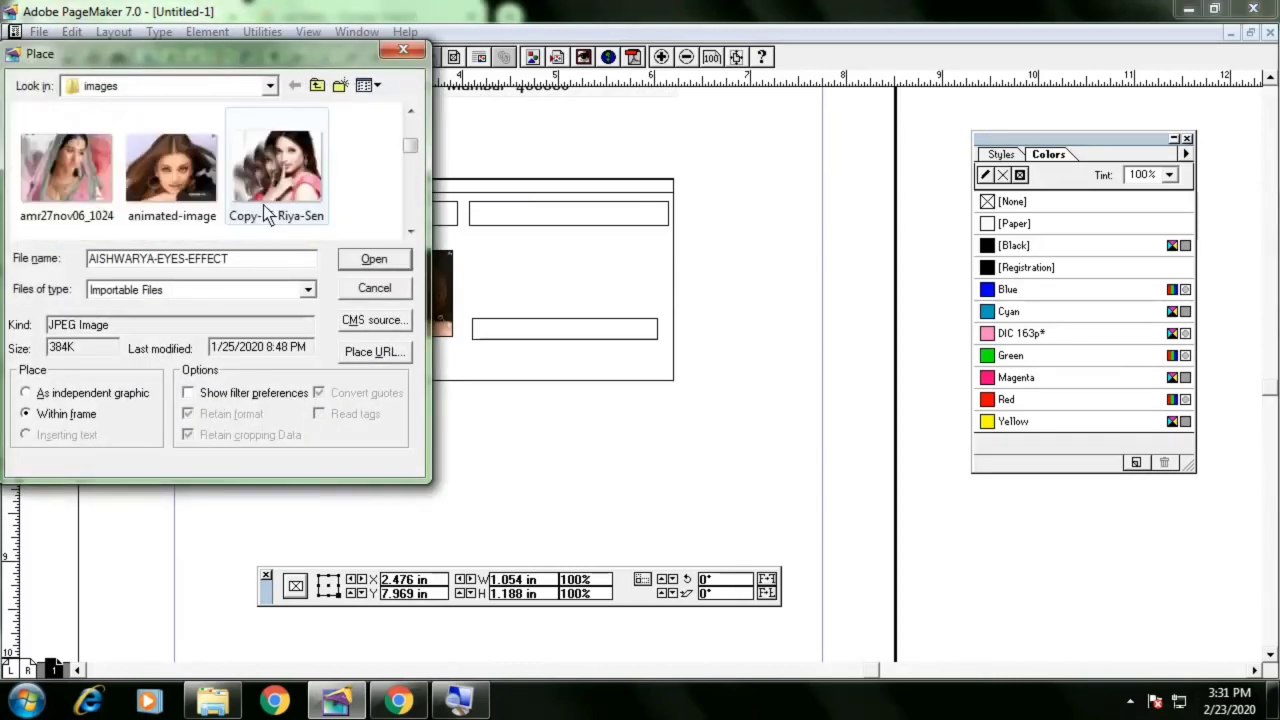
left_click(205, 180)
double_click(205, 180)
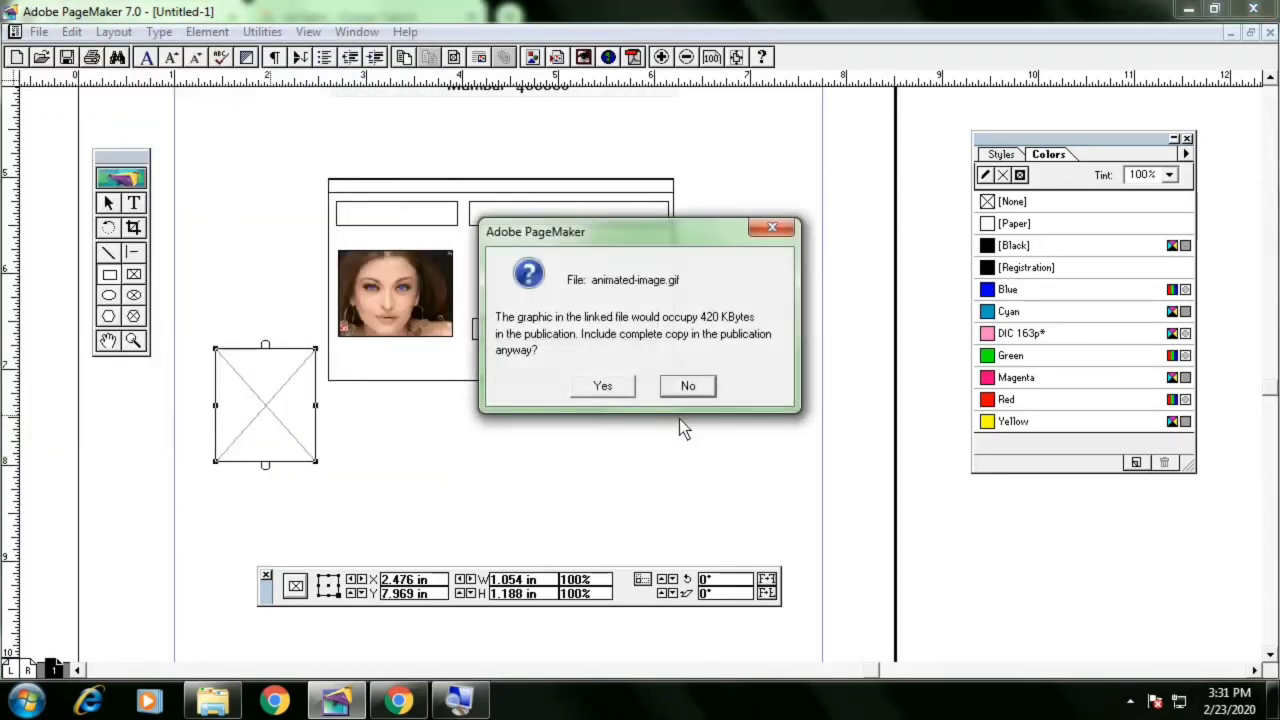
left_click(626, 388)
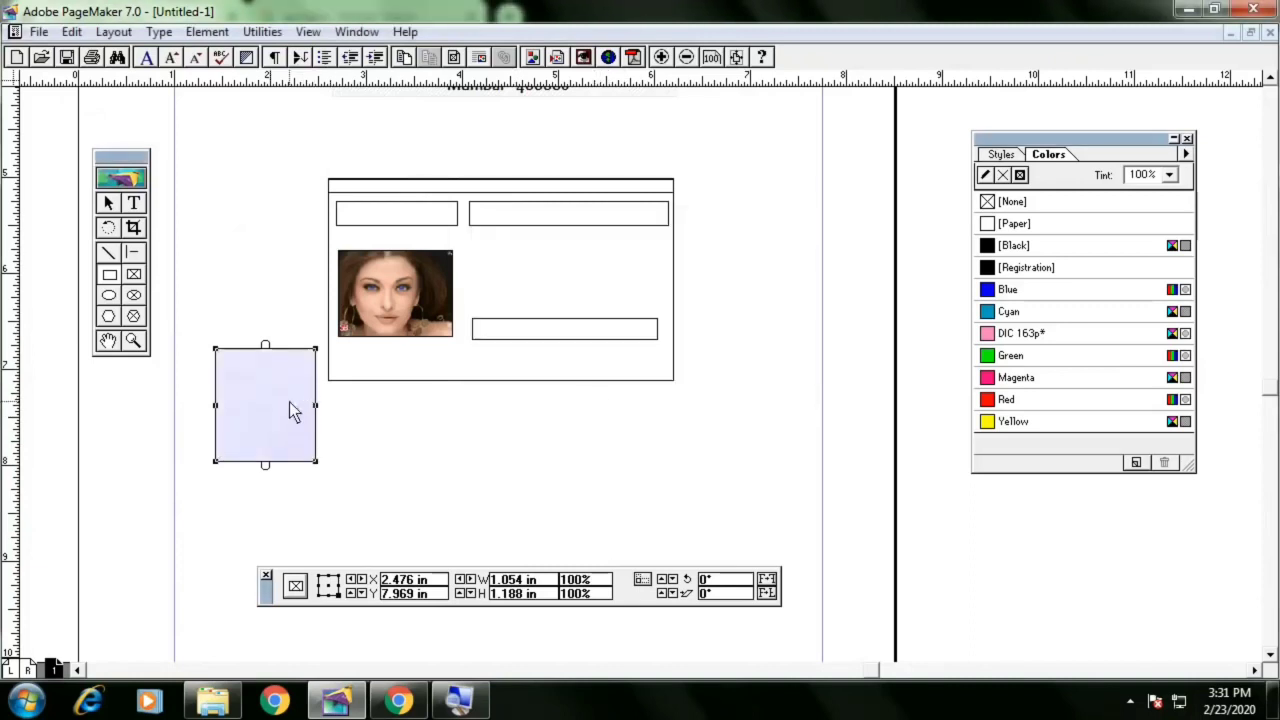
Set the new frame's content to scale to fit the frame
left_click(207, 31)
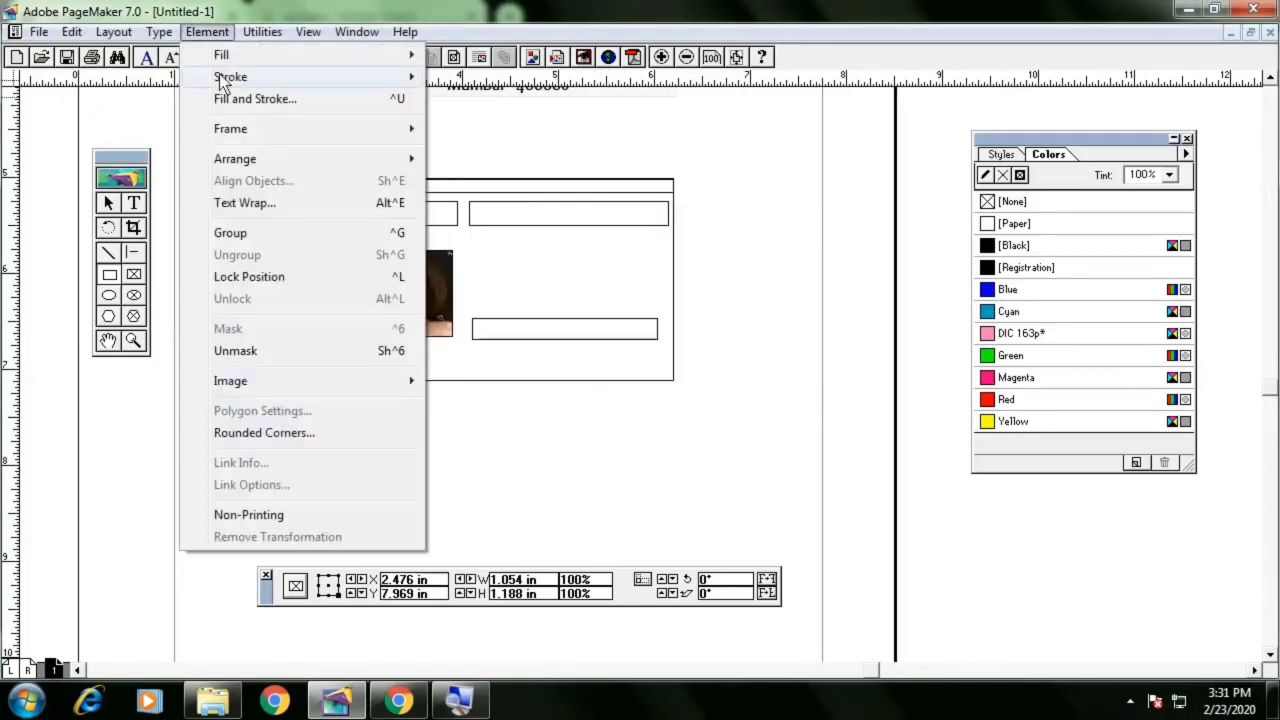
mouse_move(252, 133)
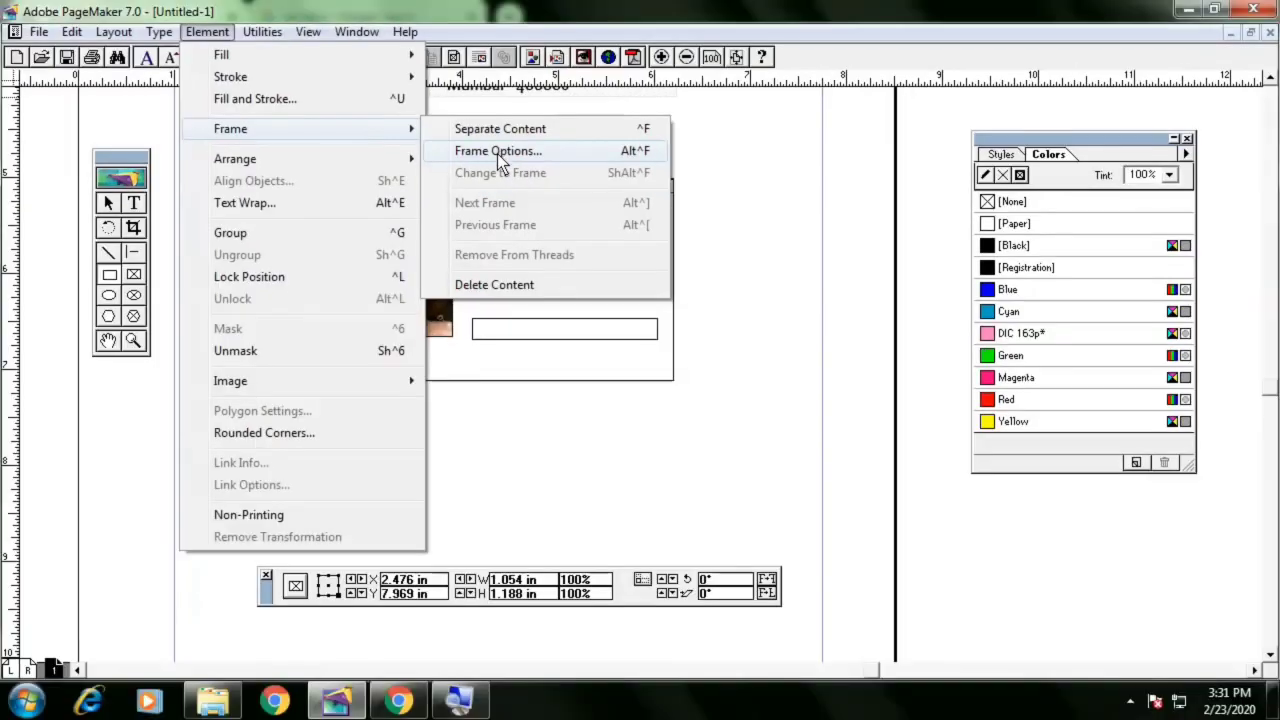
left_click(497, 151)
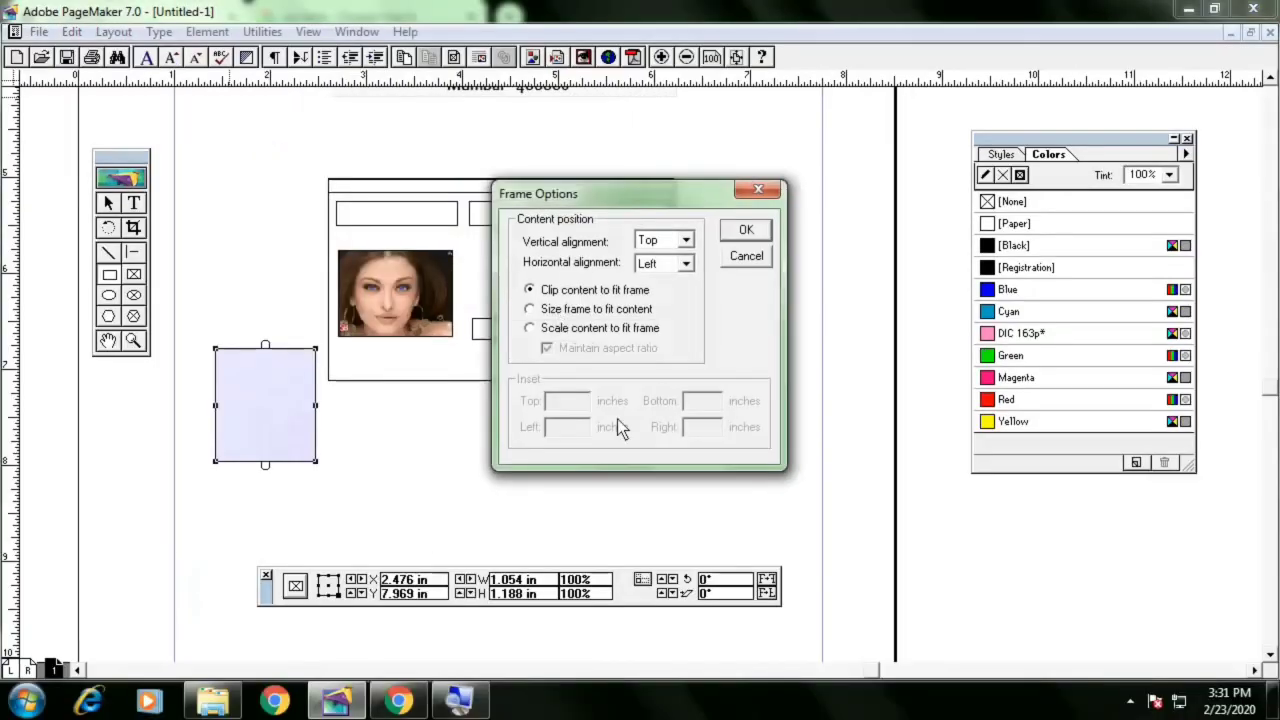
left_click(605, 330)
left_click(746, 231)
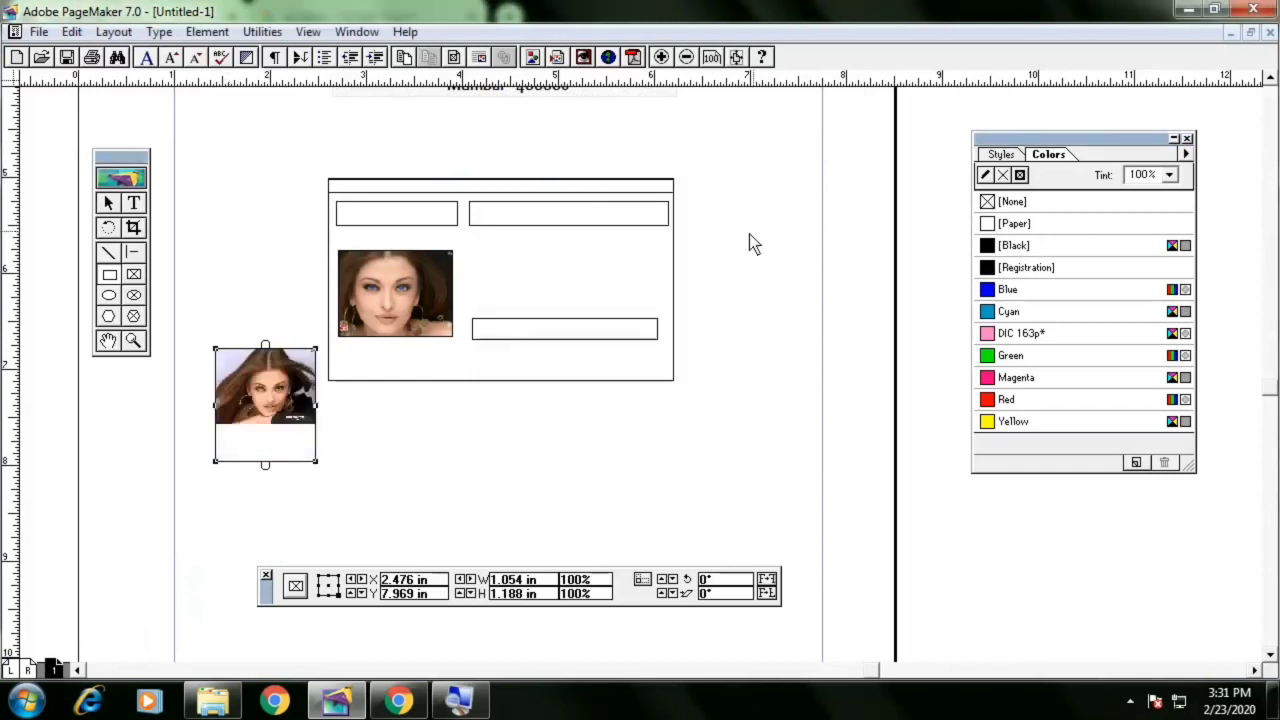
Shorten the new frame to about 0.81 in high and delete it
left_click(109, 203)
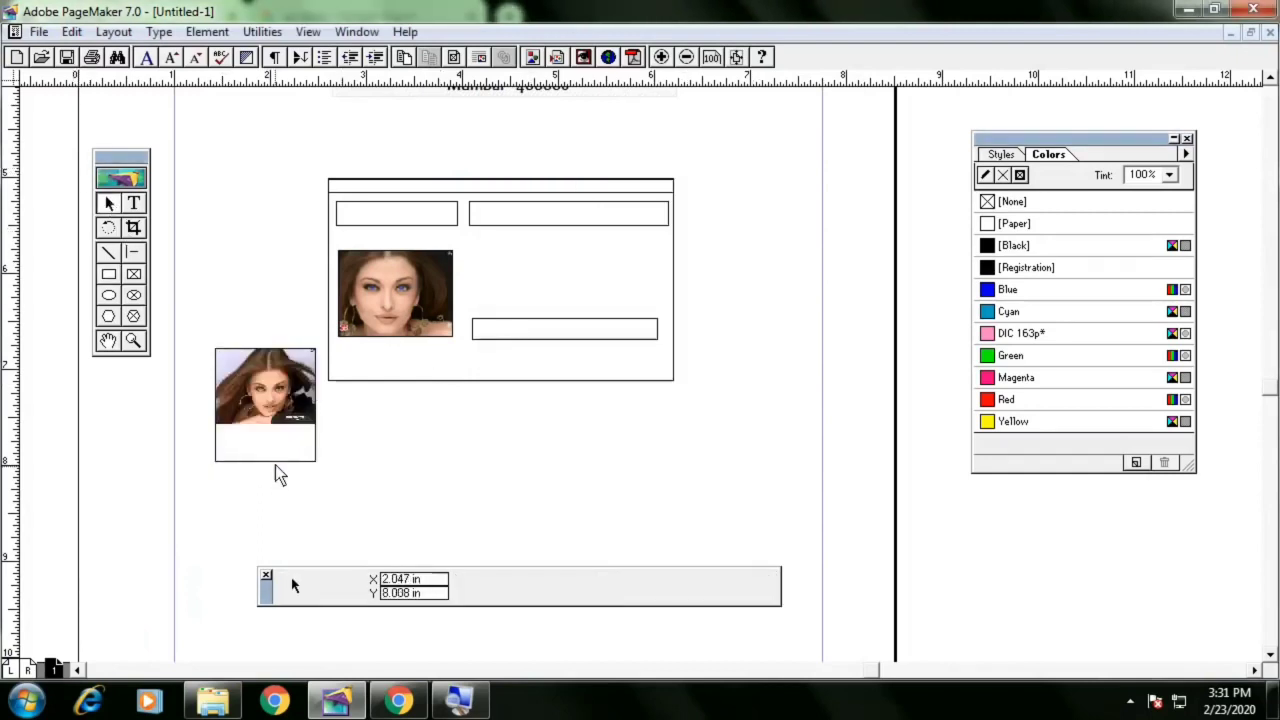
left_click(274, 462)
left_click_drag(275, 465, 282, 427)
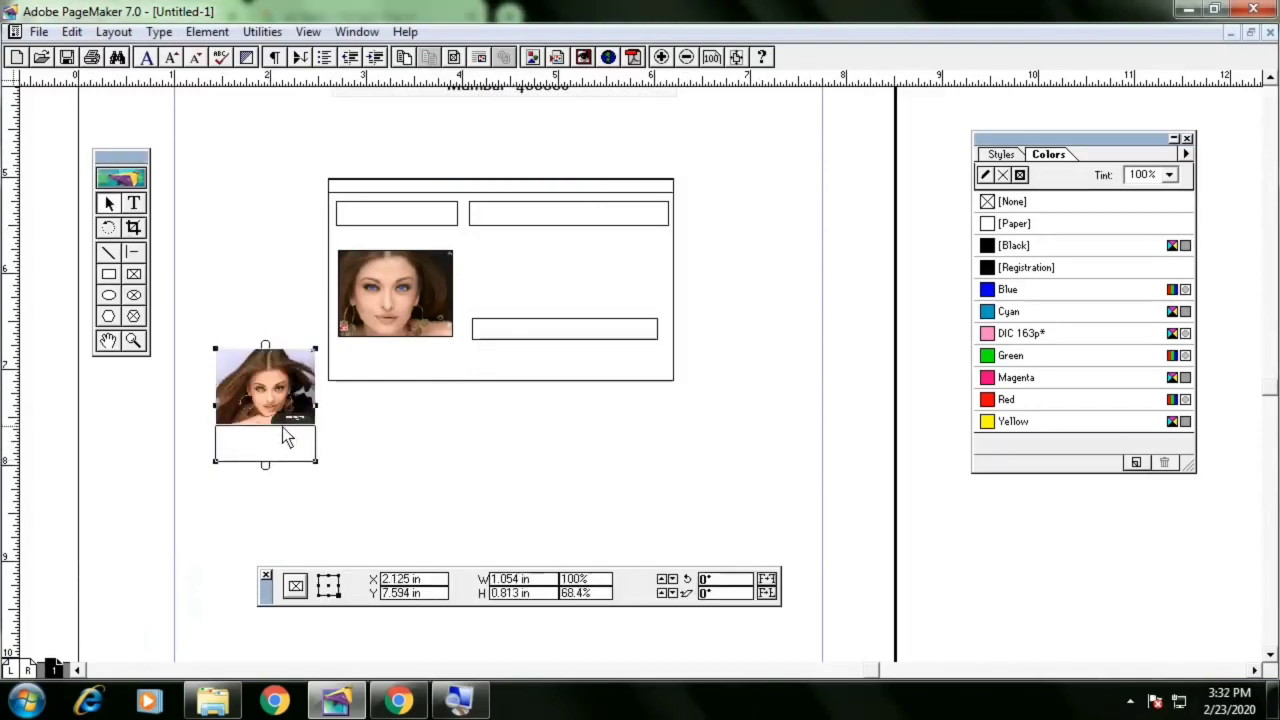
left_click(331, 423)
left_click(301, 392)
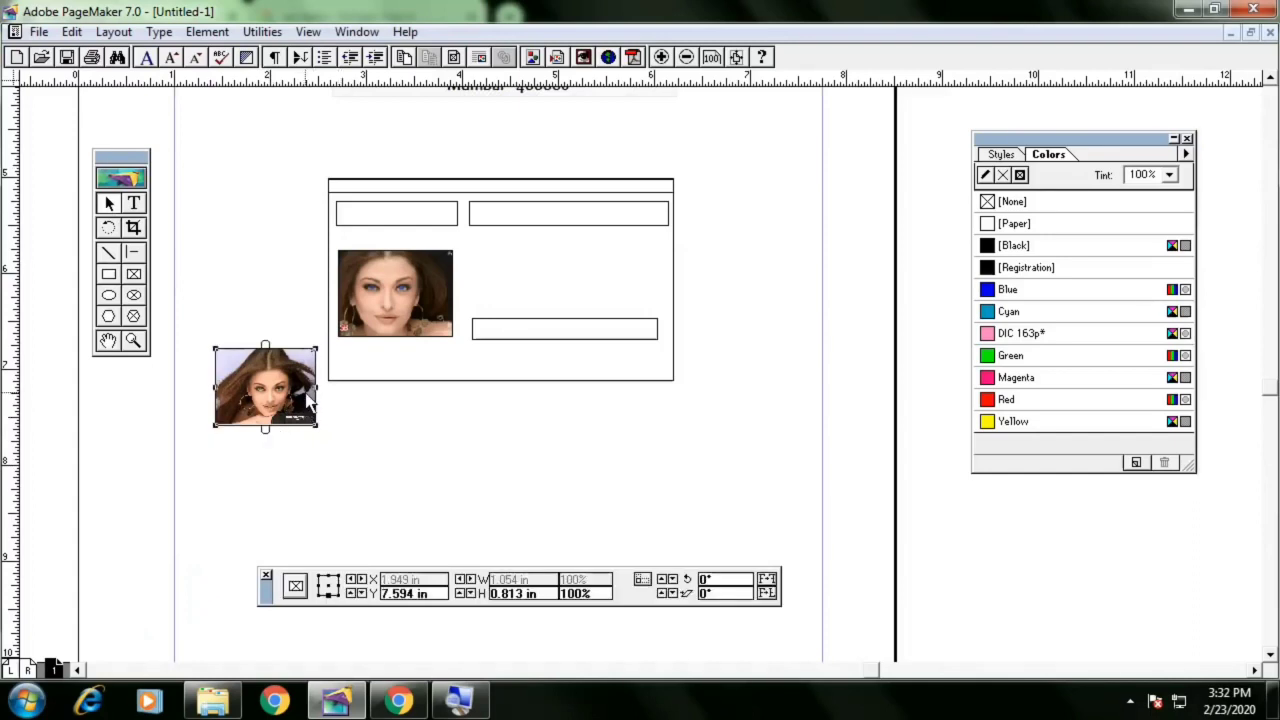
key("Delete")
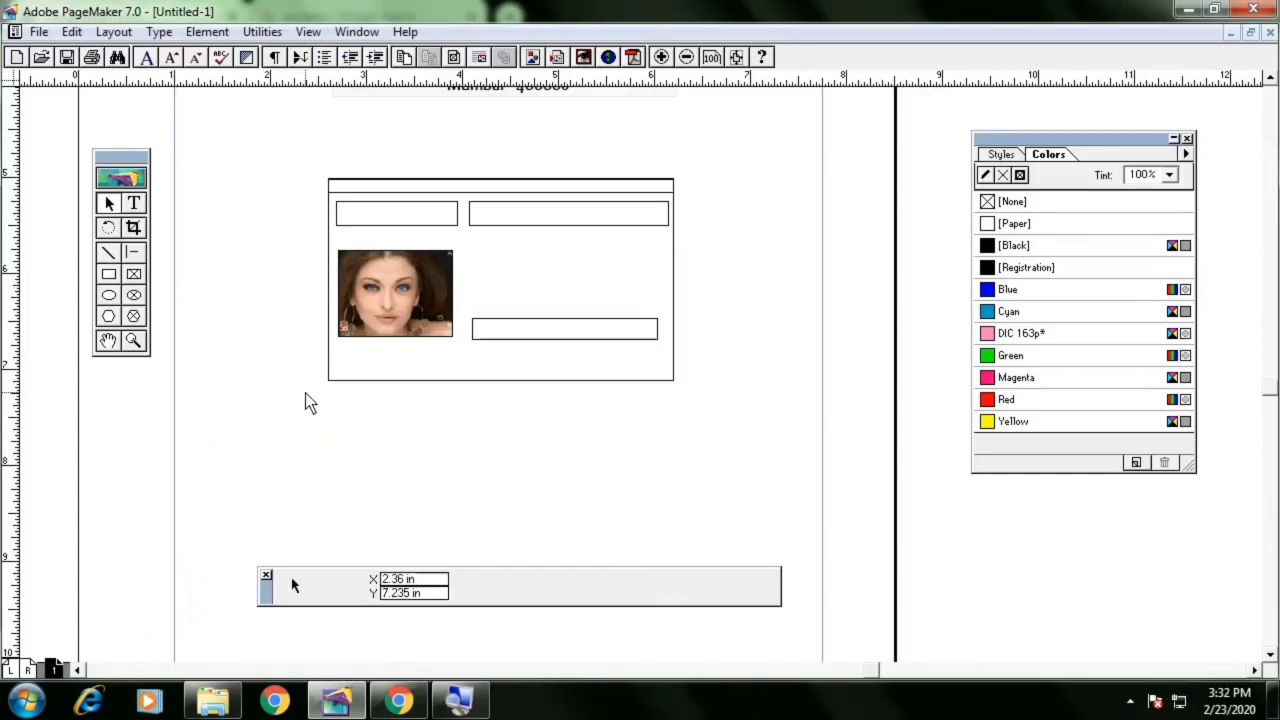
Delete the image content from the photo frame on the card, keeping the empty frame
left_click(411, 321)
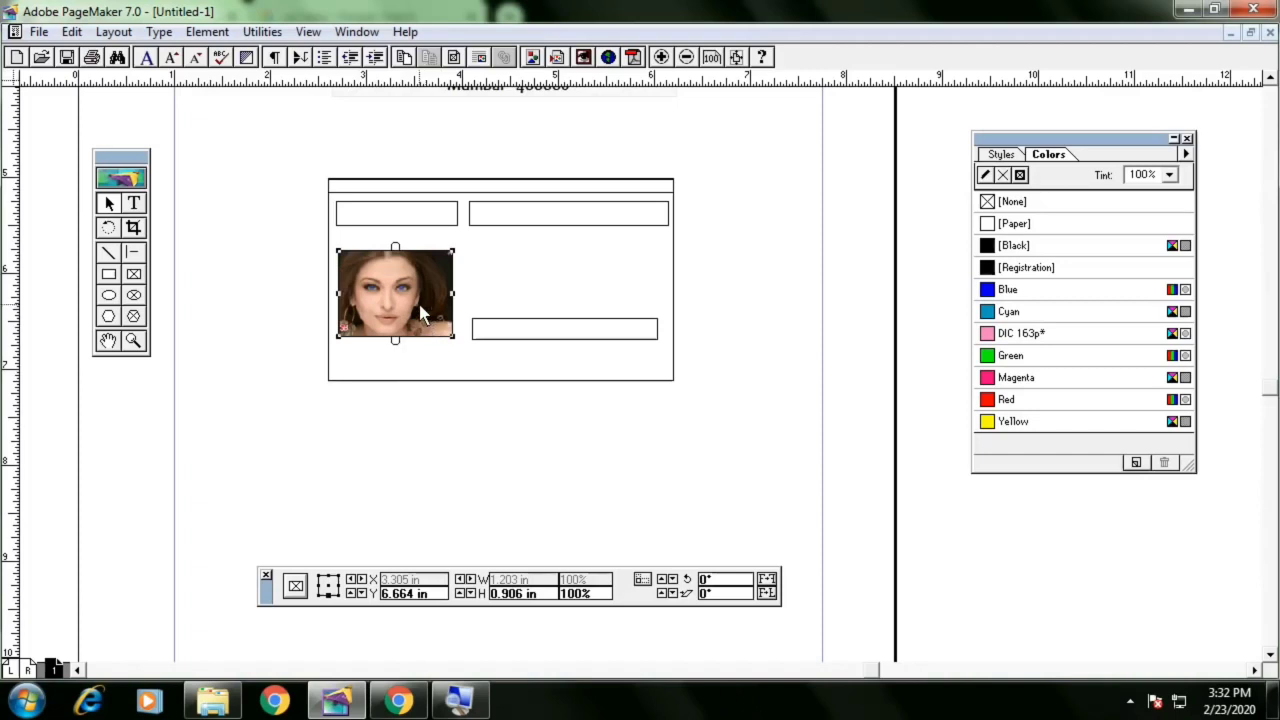
left_click(725, 415)
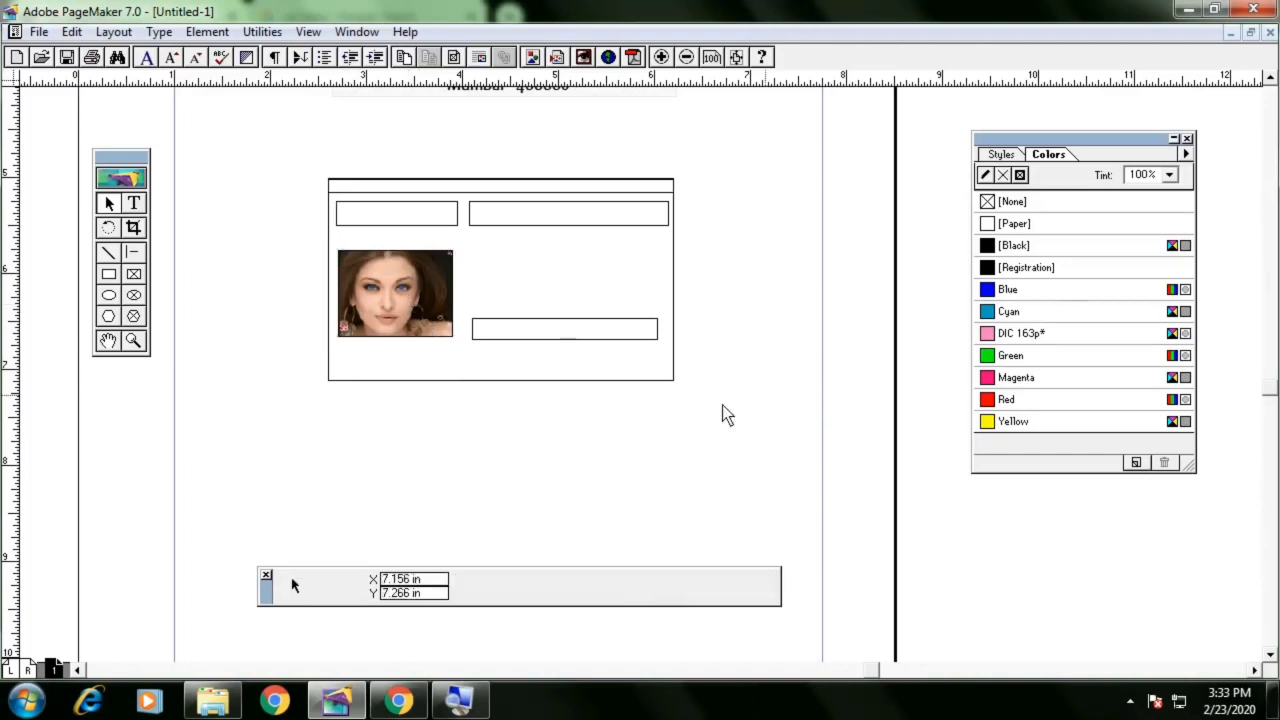
left_click(432, 308)
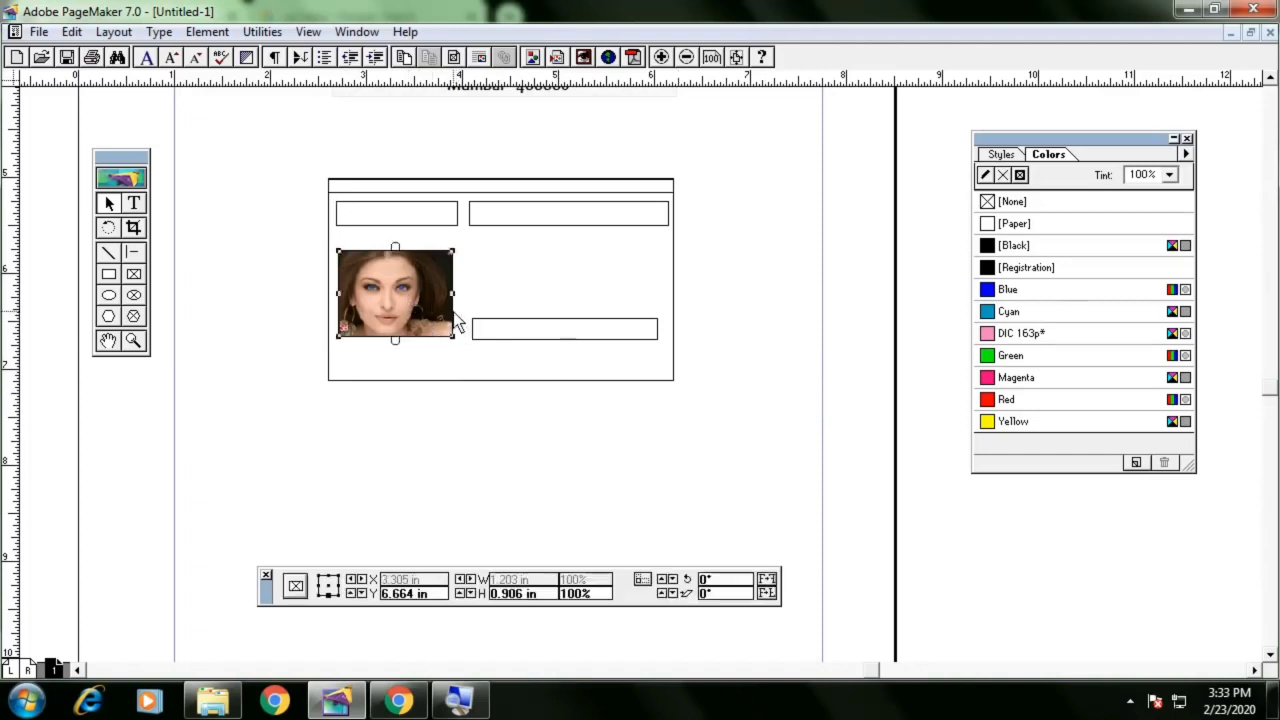
left_click(207, 31)
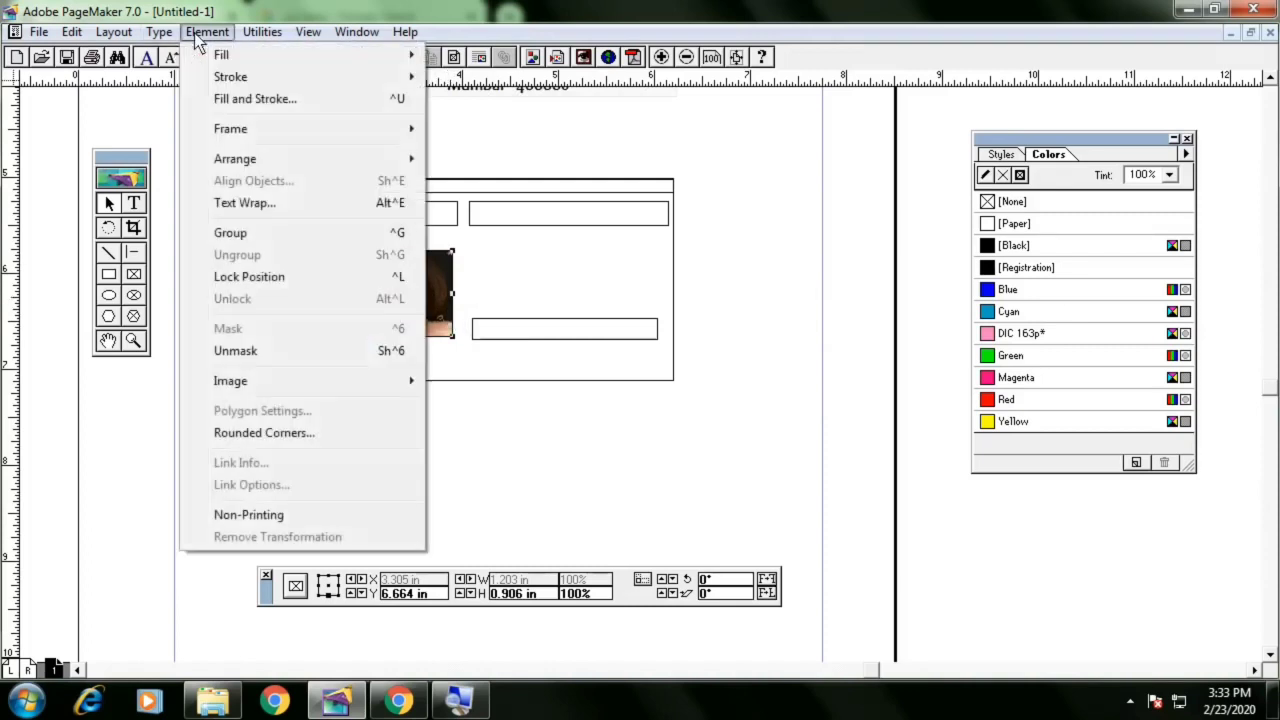
mouse_move(199, 53)
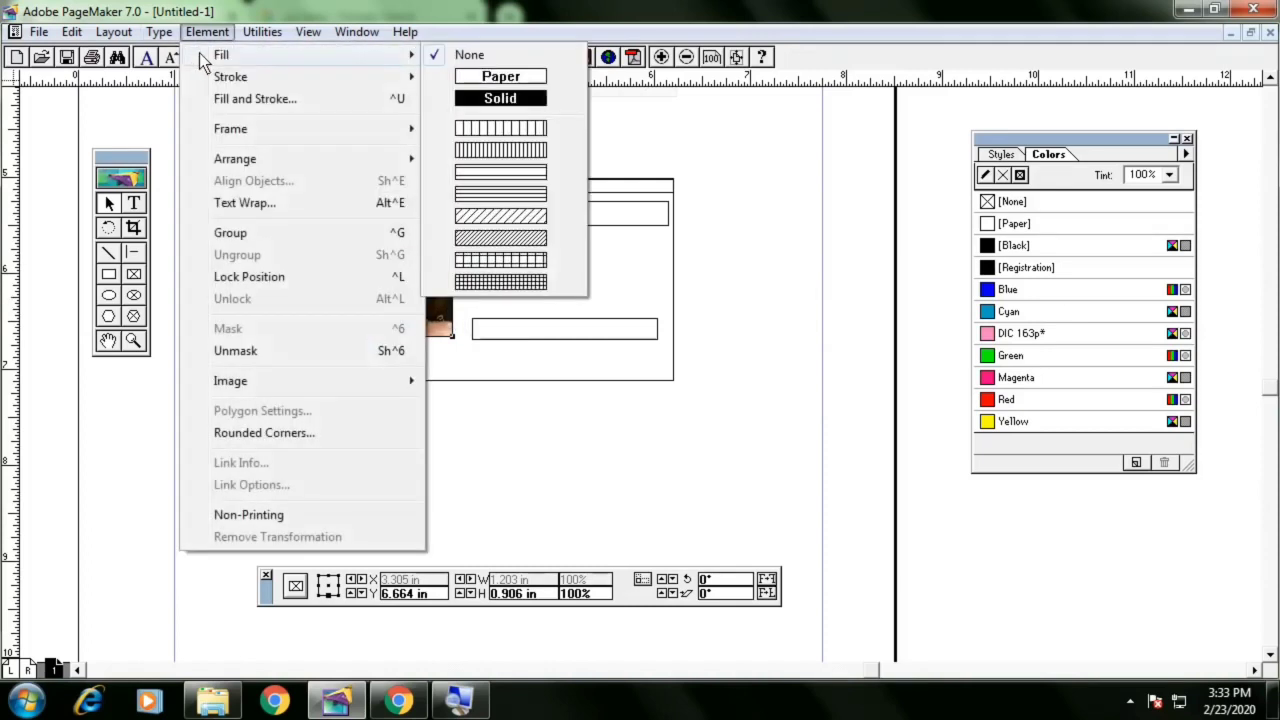
mouse_move(250, 132)
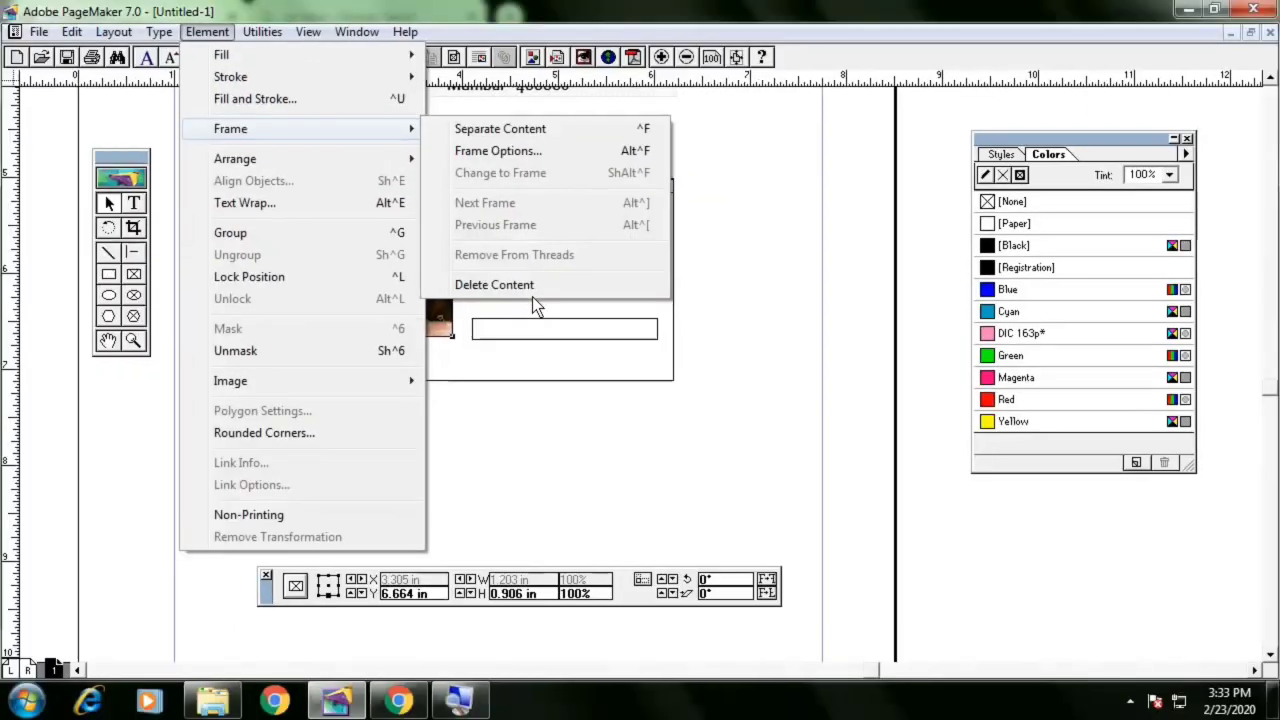
left_click(530, 289)
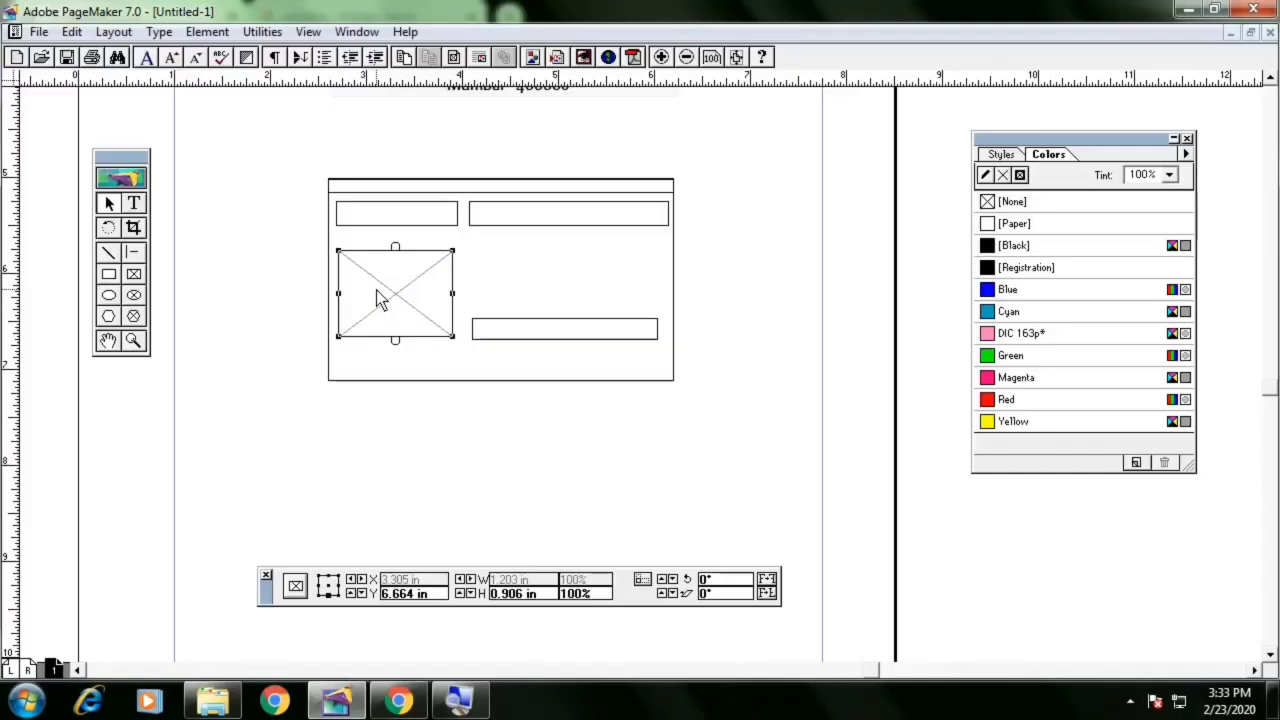
Convert the empty photo frame on the card into a plain graphic rectangle
left_click(222, 33)
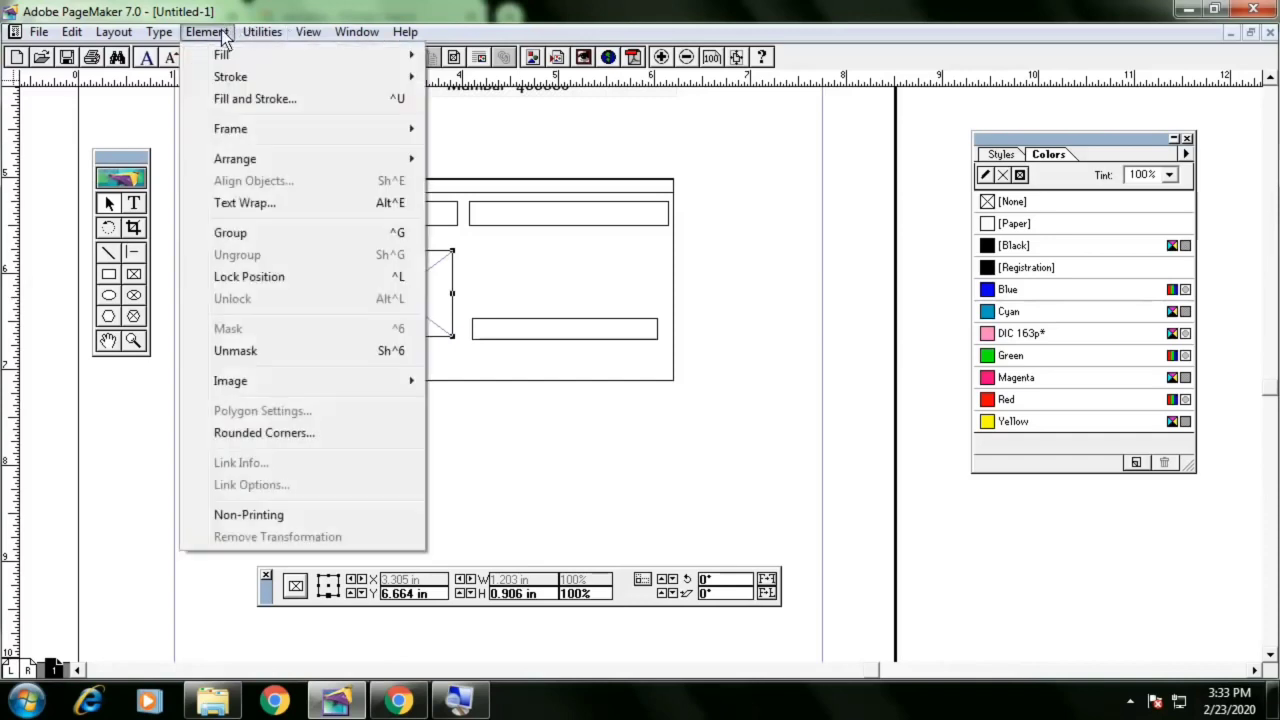
mouse_move(262, 128)
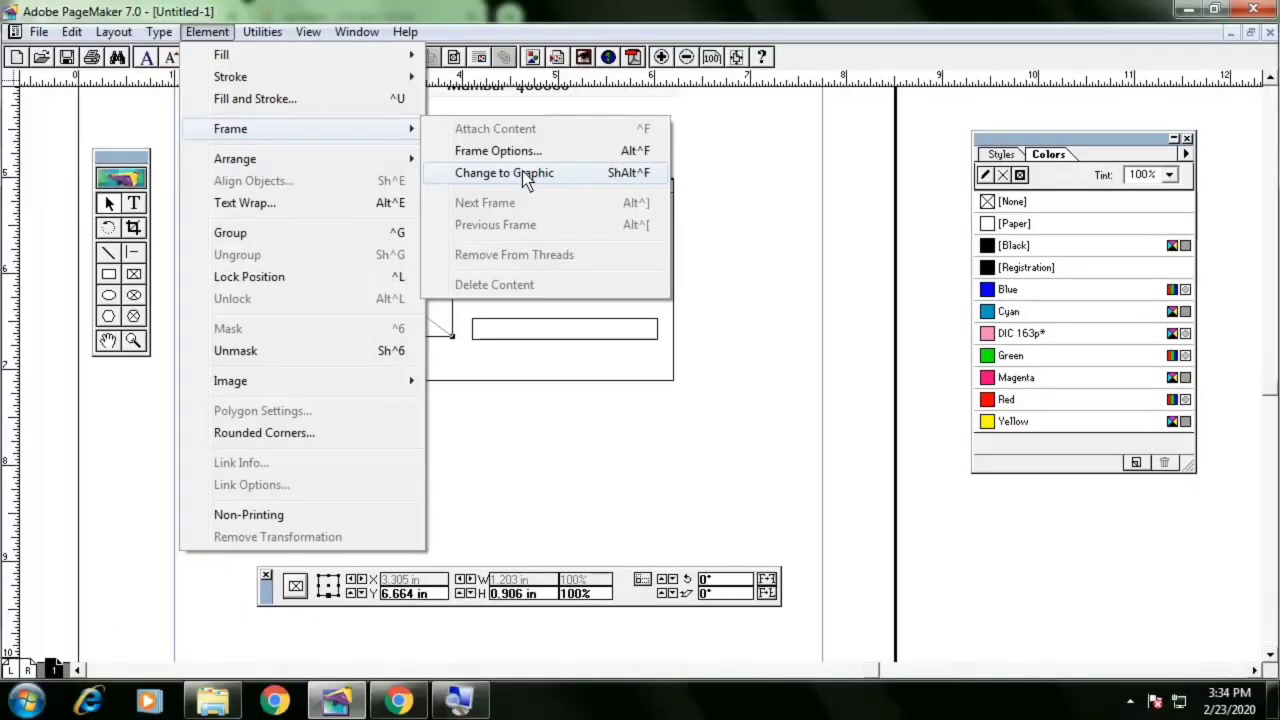
left_click(525, 176)
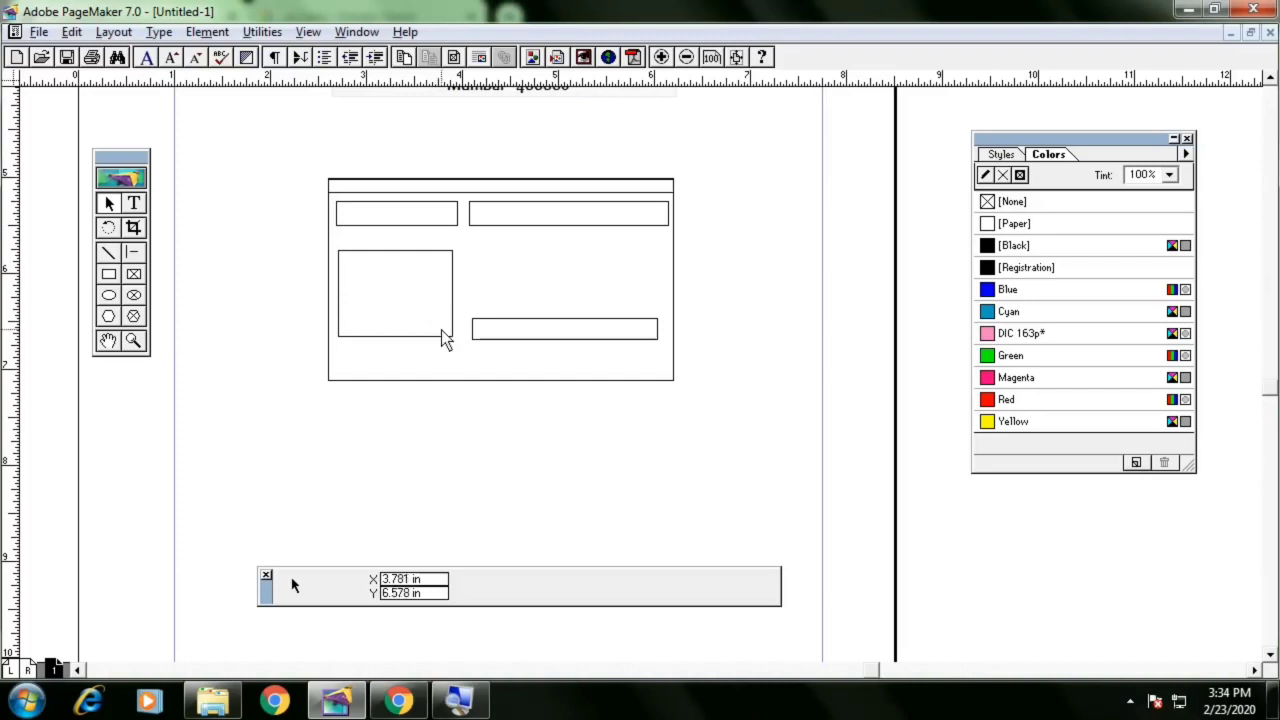
Switch to the reference PDF in the browser and examine the Smart Card and Payment Slip designs
key("alt+Tab")
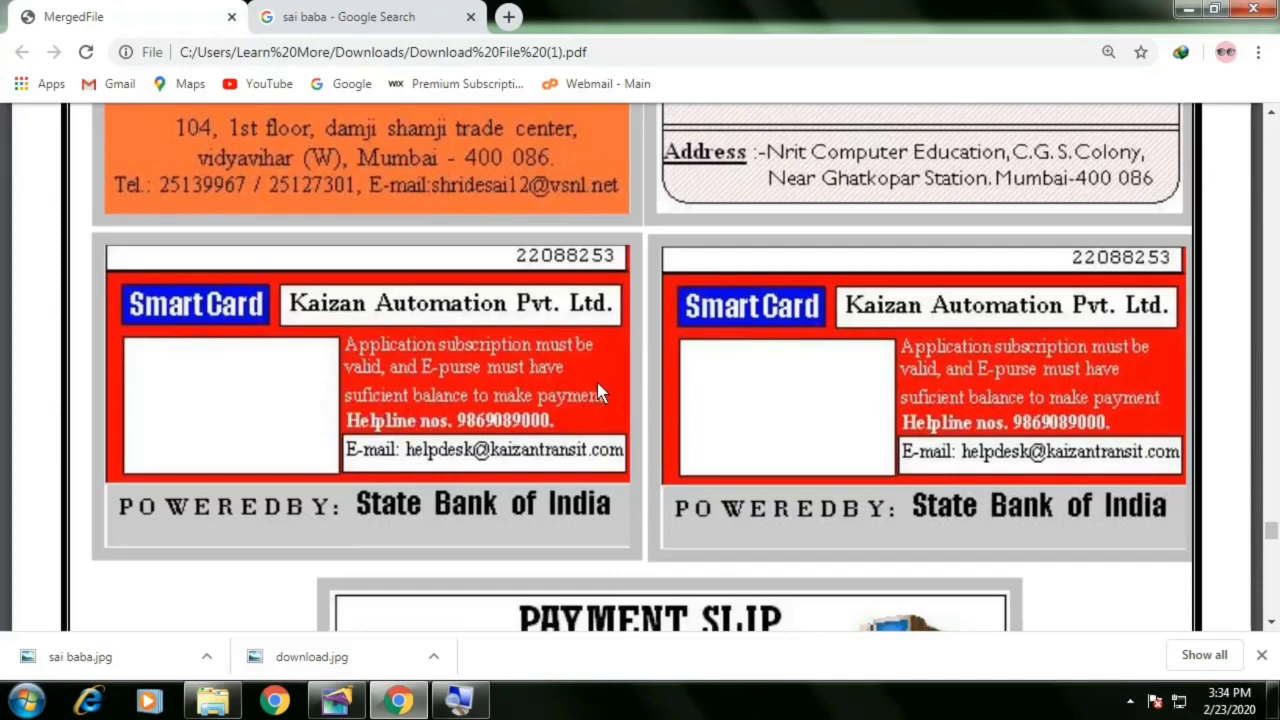
scroll(597, 383, "down", 1)
scroll(597, 390, "down", 2)
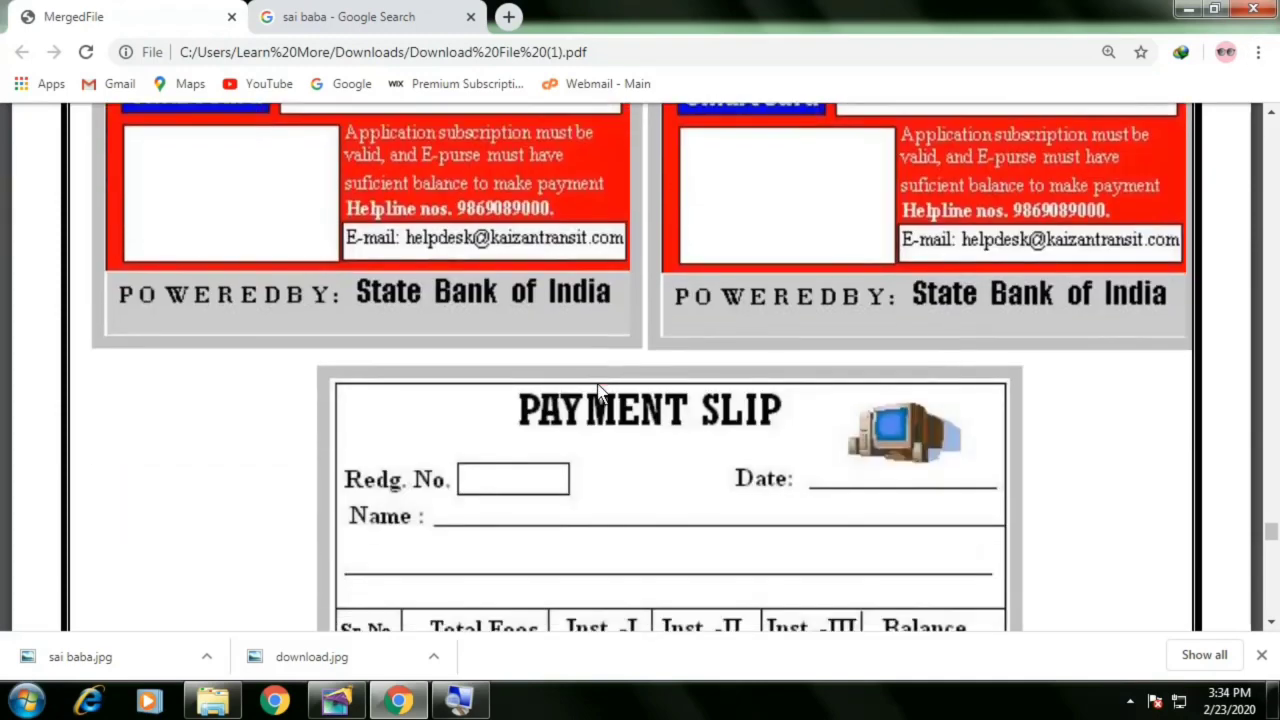
scroll(590, 395, "up", 3)
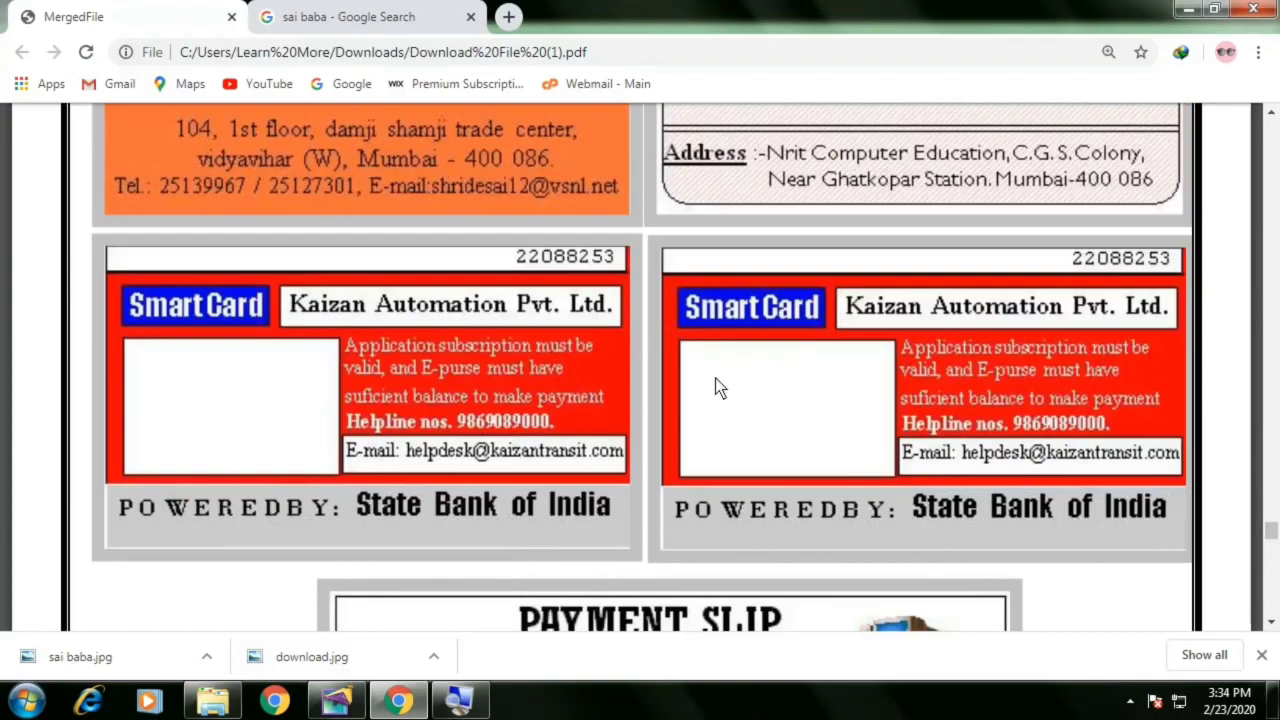
scroll(754, 372, "down", 4)
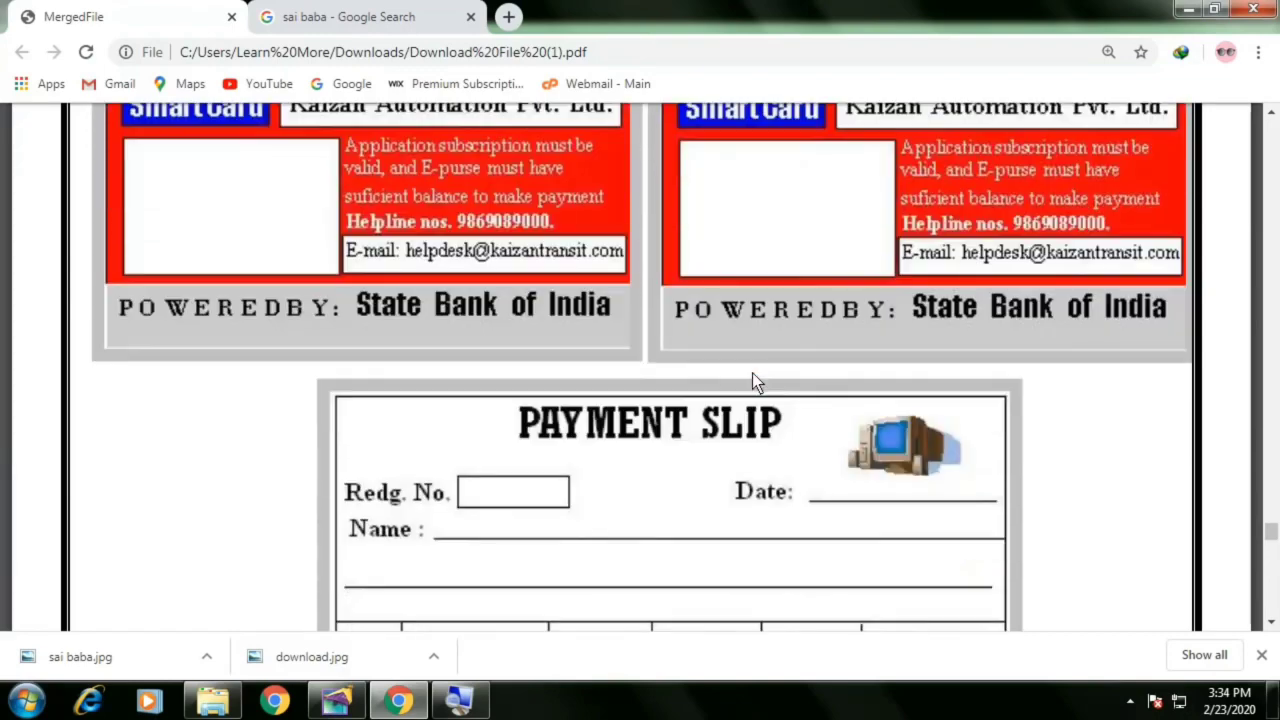
scroll(752, 383, "down", 1)
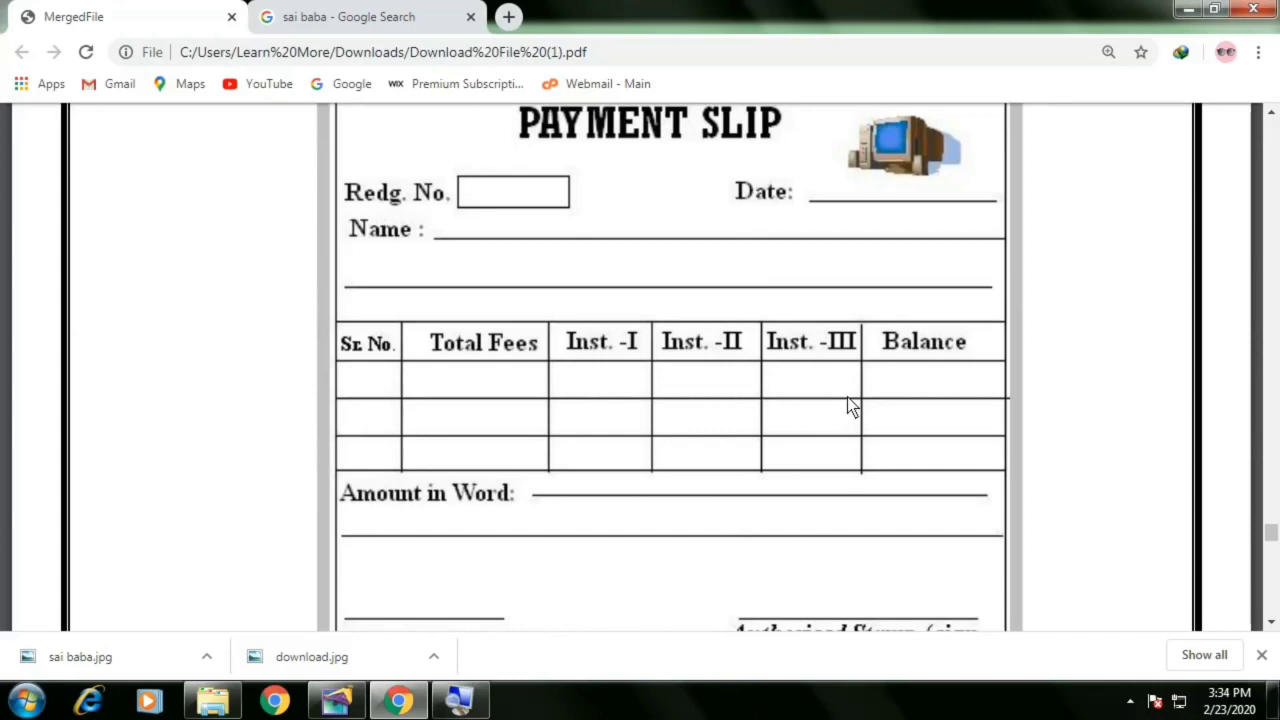
scroll(846, 398, "up", 1)
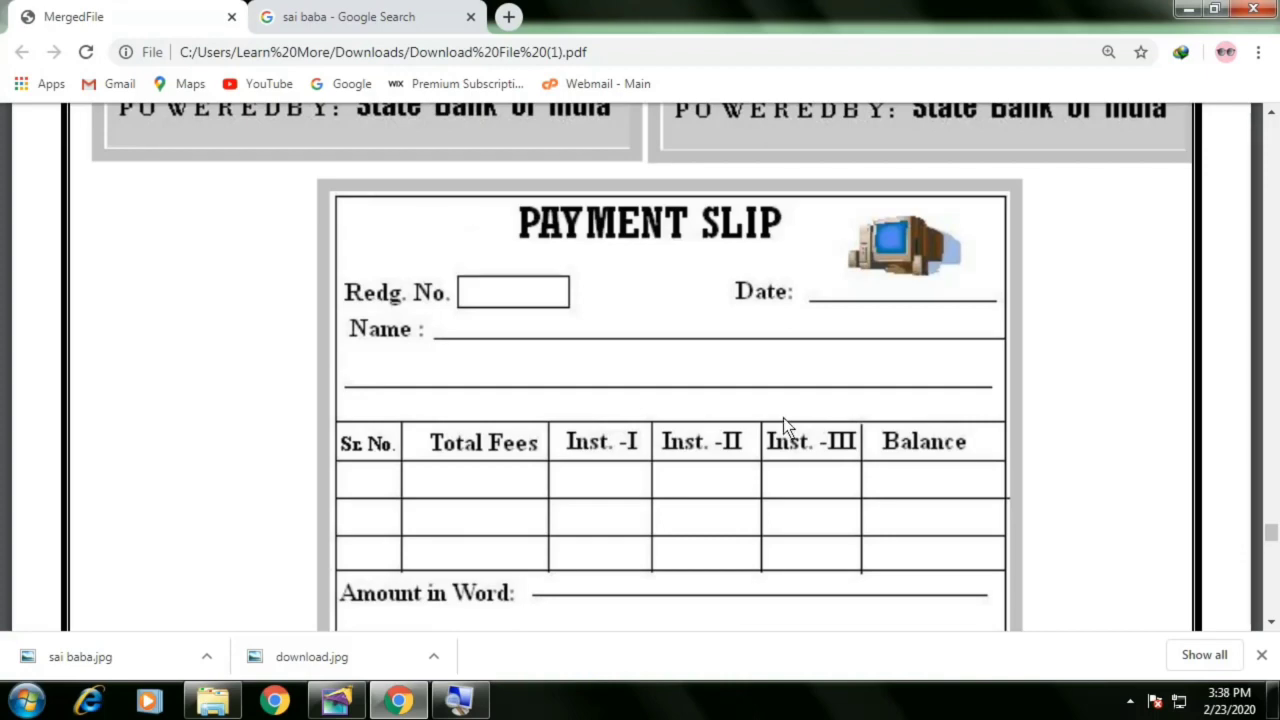
scroll(777, 420, "down", 4)
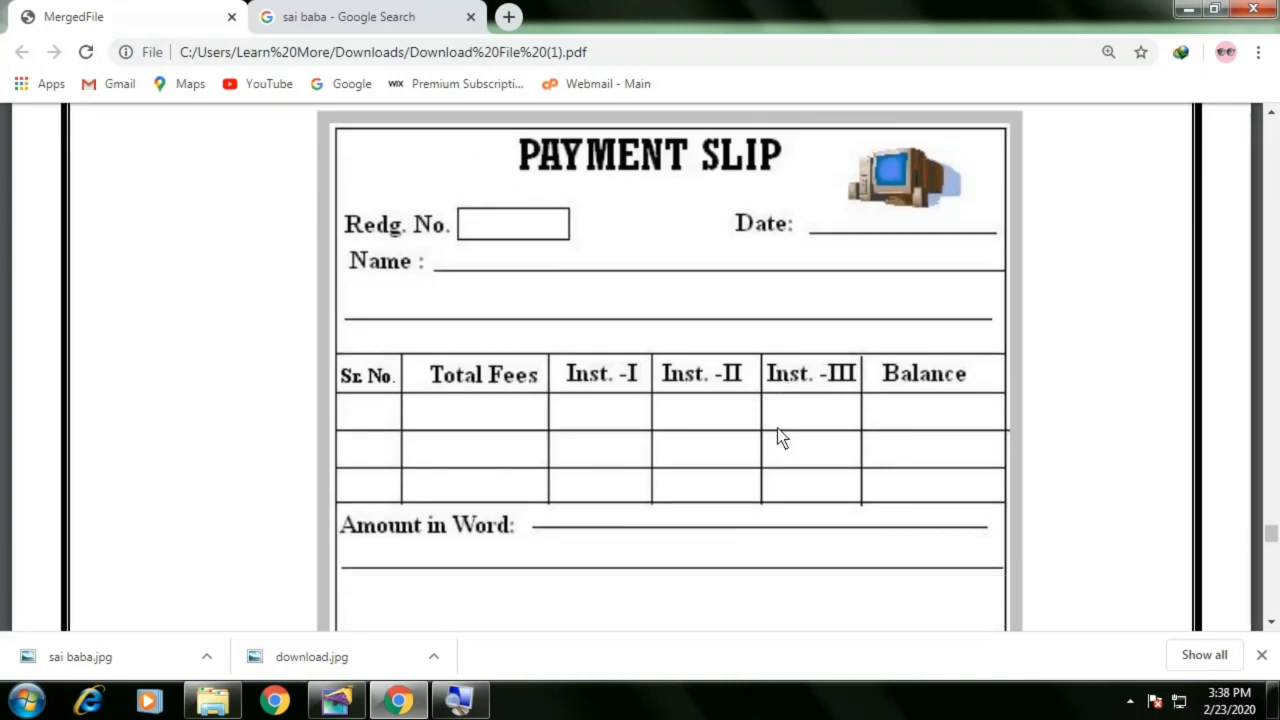
scroll(783, 443, "up", 5)
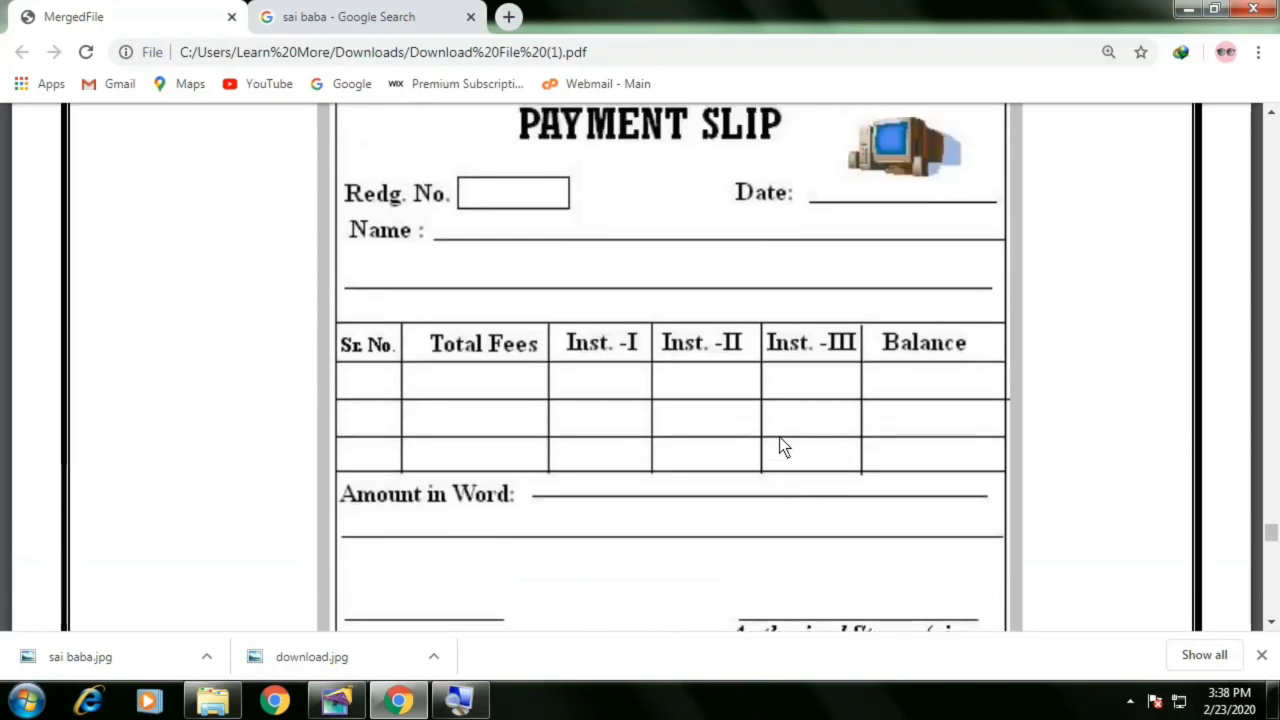
scroll(780, 447, "down", 1)
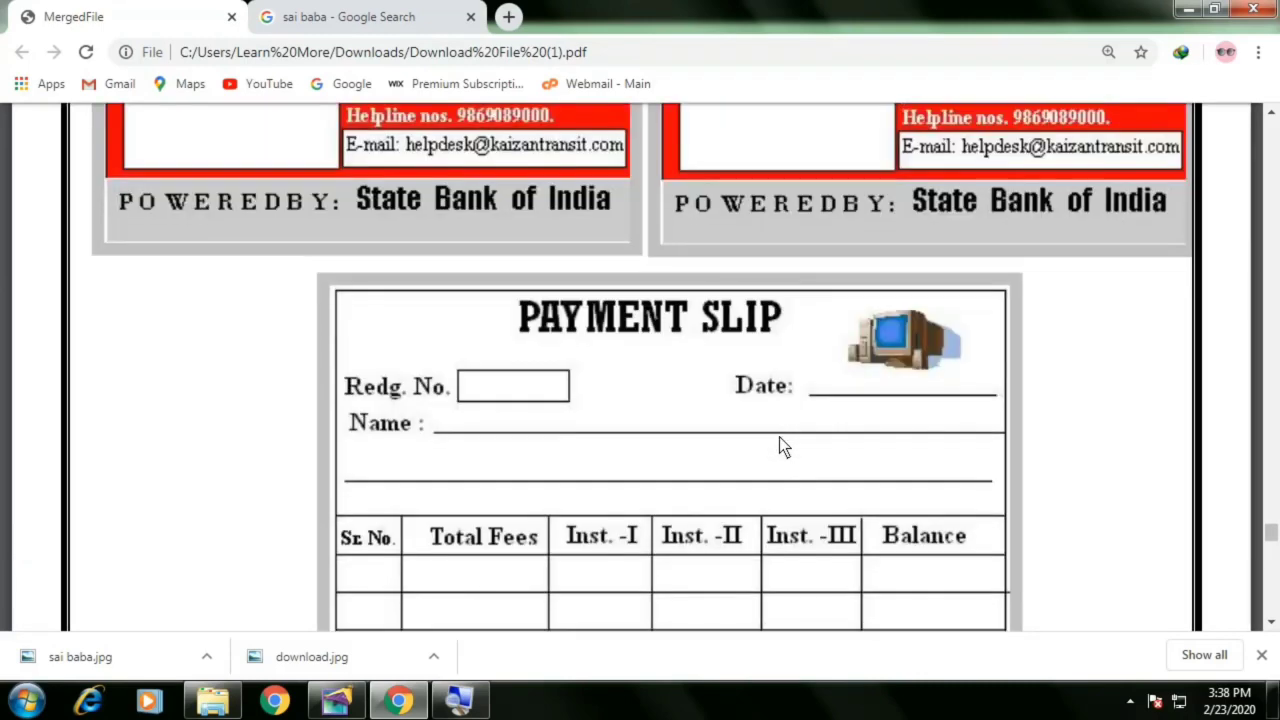
key("alt+Tab")
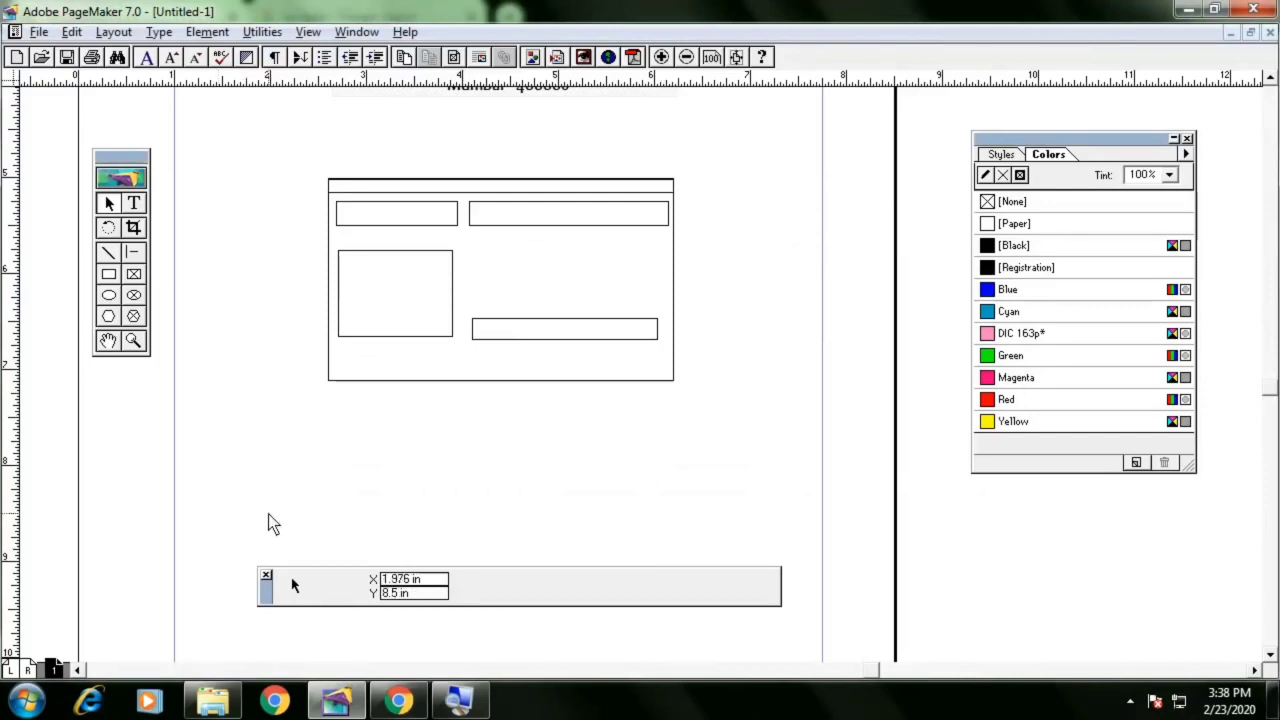
Create a new publication and view the page at actual size
key("ctrl+shift+p")
key("Return")
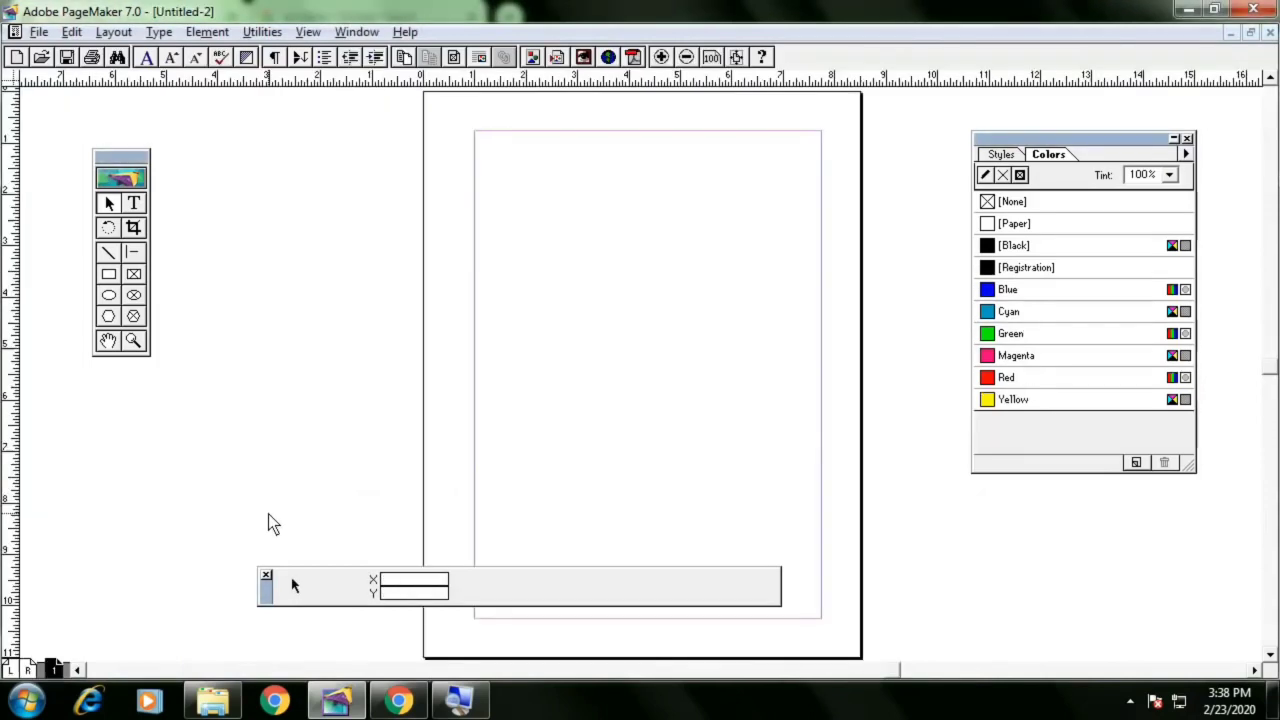
right_click(704, 305)
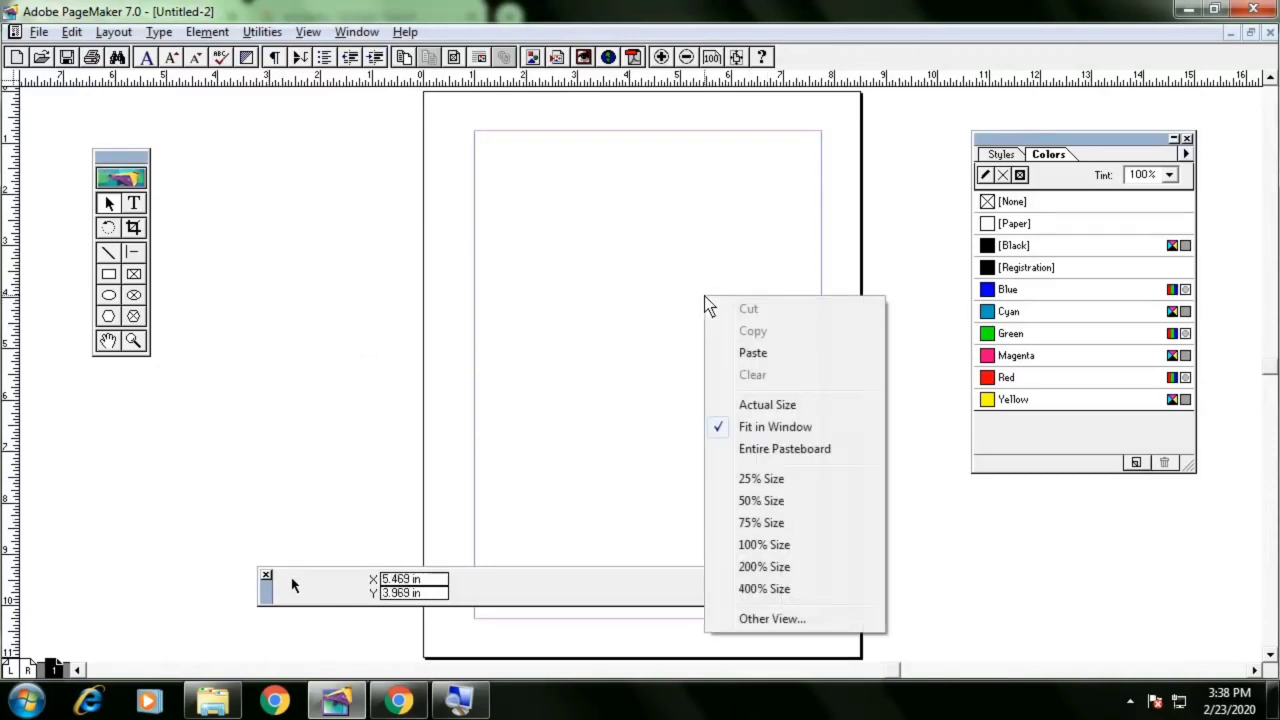
left_click(788, 407)
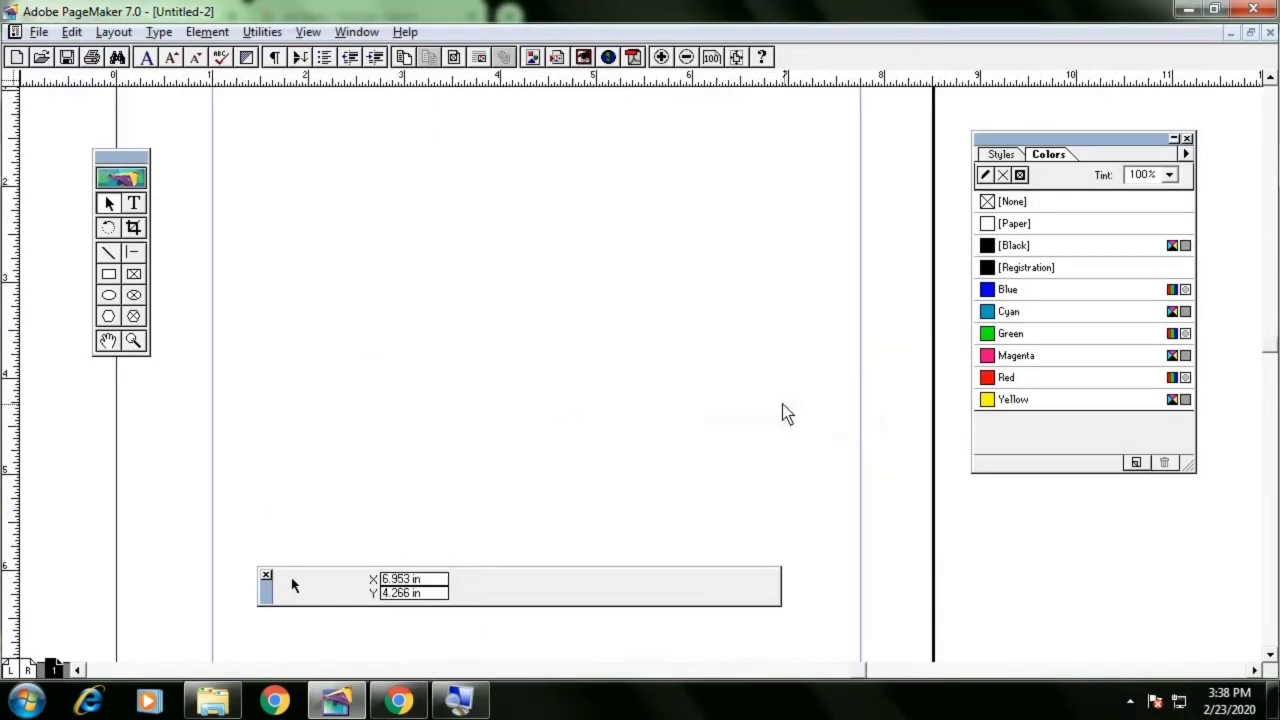
left_click(109, 274)
left_click_drag(325, 121, 569, 374)
left_click_drag(569, 374, 606, 411)
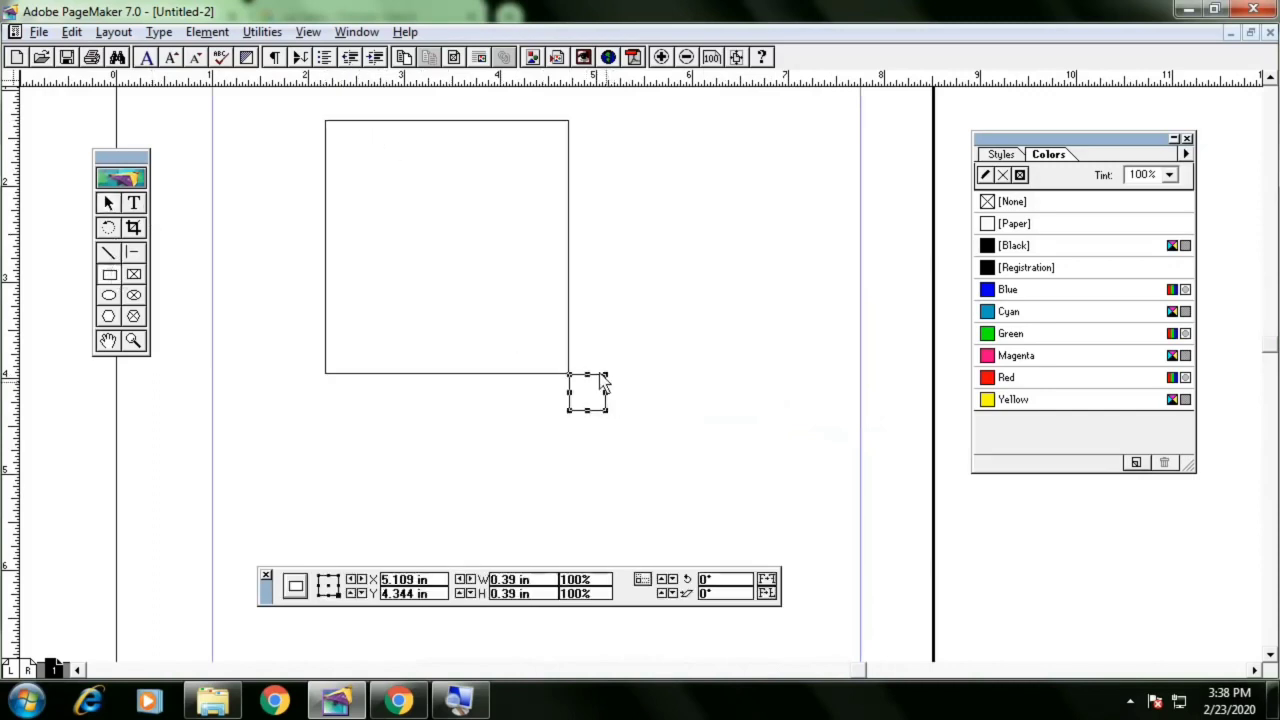
key("ctrl+a")
key("Delete")
Draw a rectangle about 3.98 in wide and 4.53 in high as the payment slip border
left_click(109, 278)
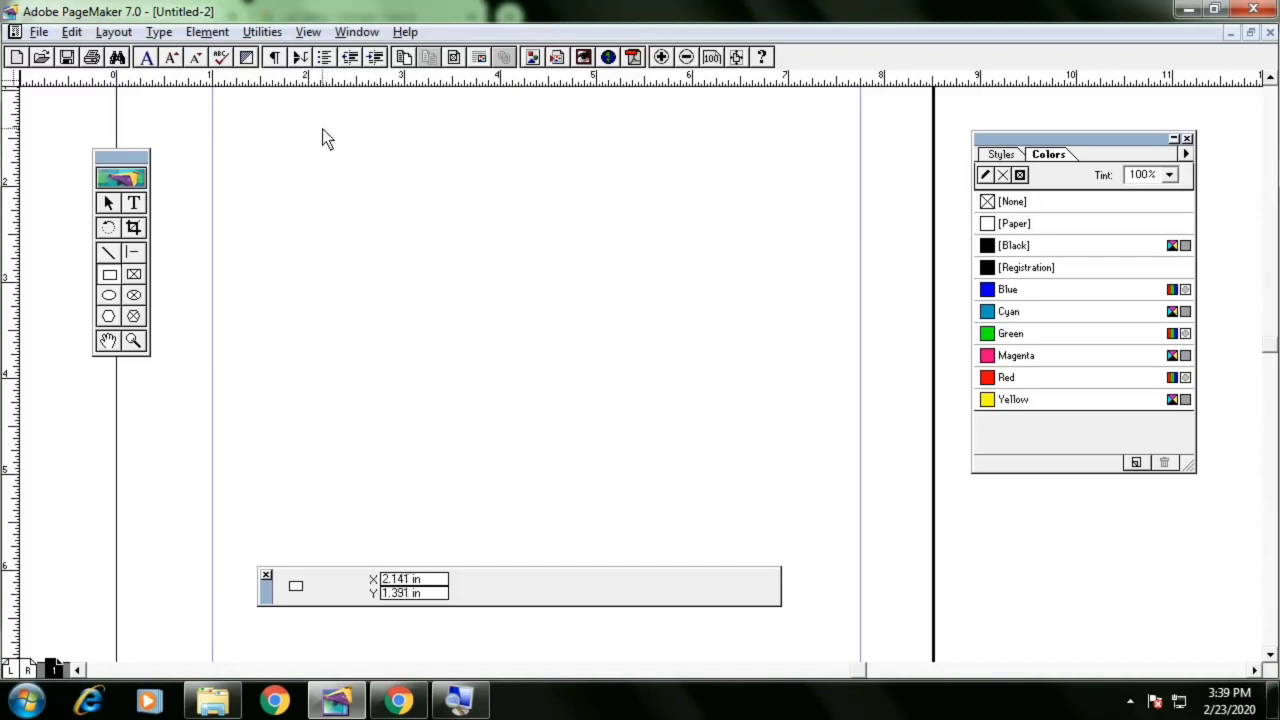
left_click_drag(322, 129, 704, 565)
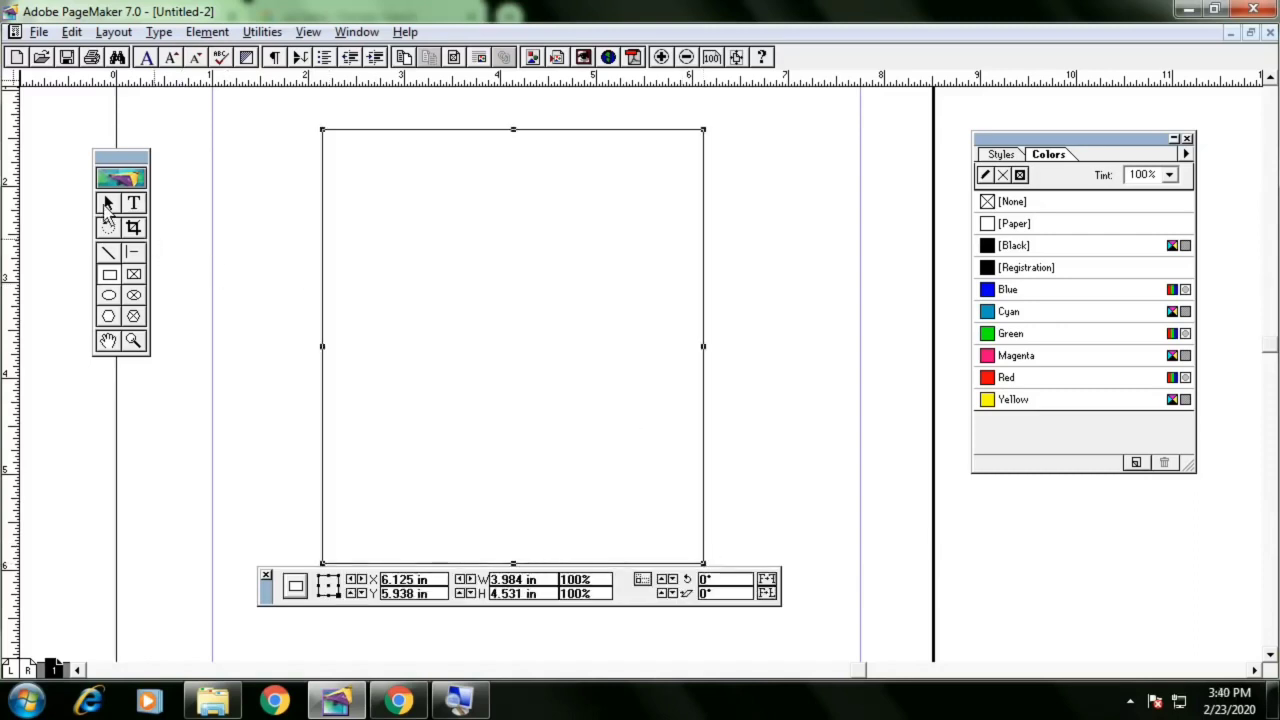
left_click(105, 205)
left_click_drag(265, 593, 258, 606)
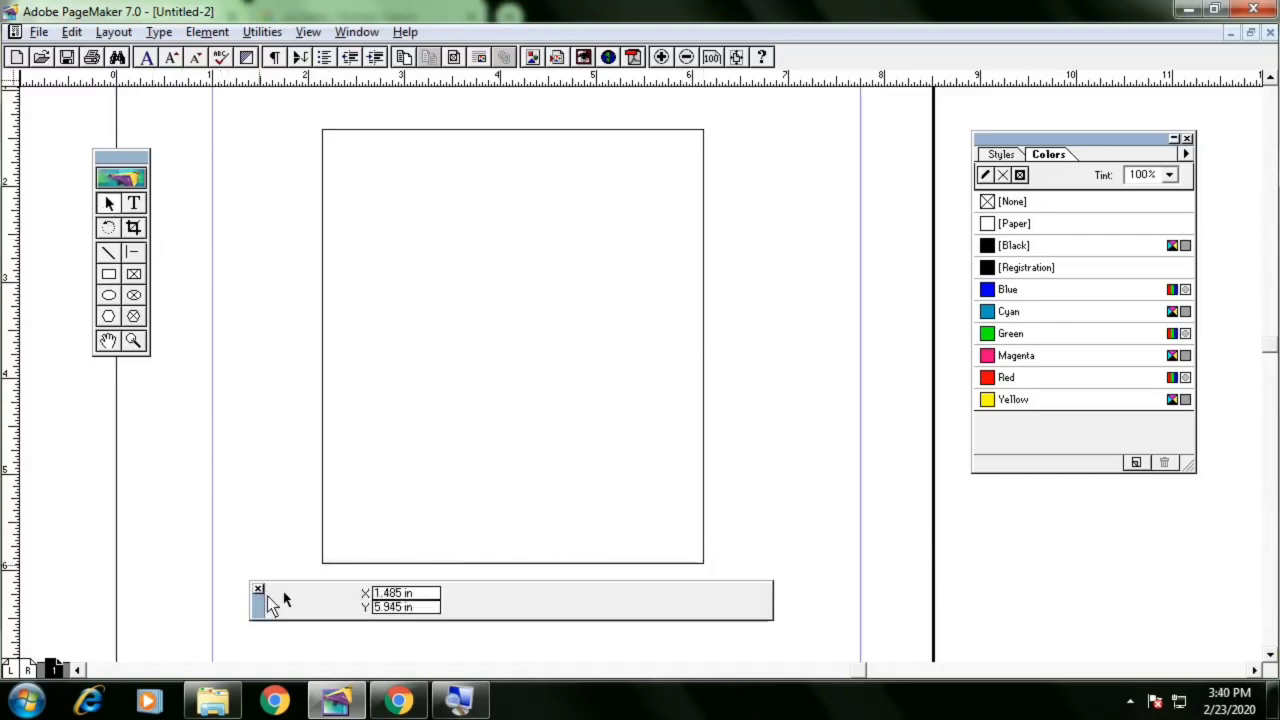
left_click(322, 491)
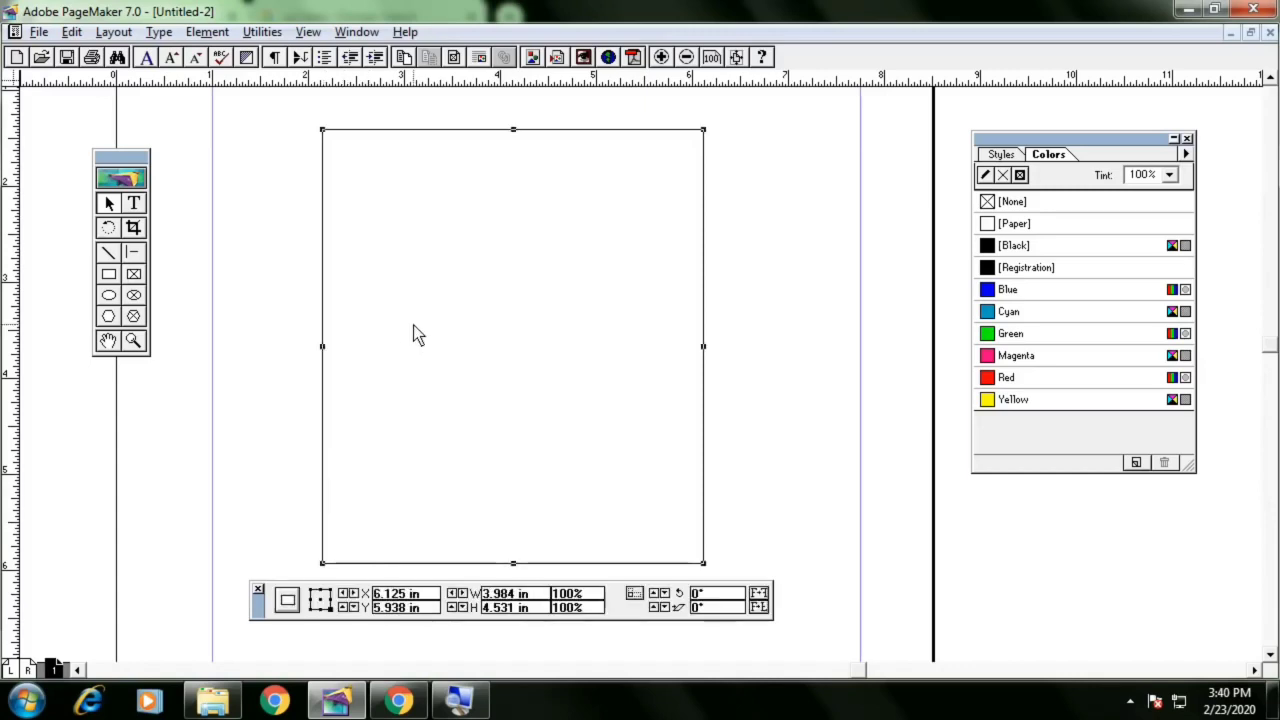
Checking the reference, add a text block near the top of the rectangle reading PAYMENT SLIP
key("alt+Tab")
scroll(542, 386, "down", 2)
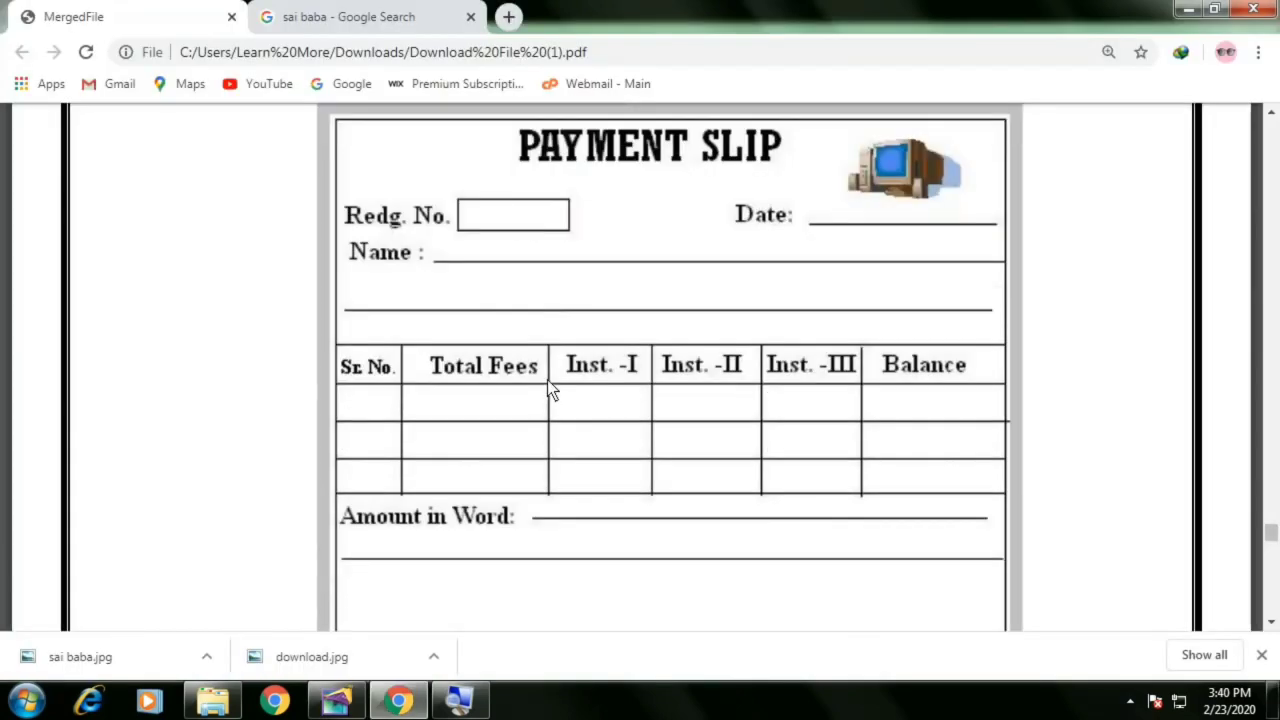
scroll(645, 390, "up", 2)
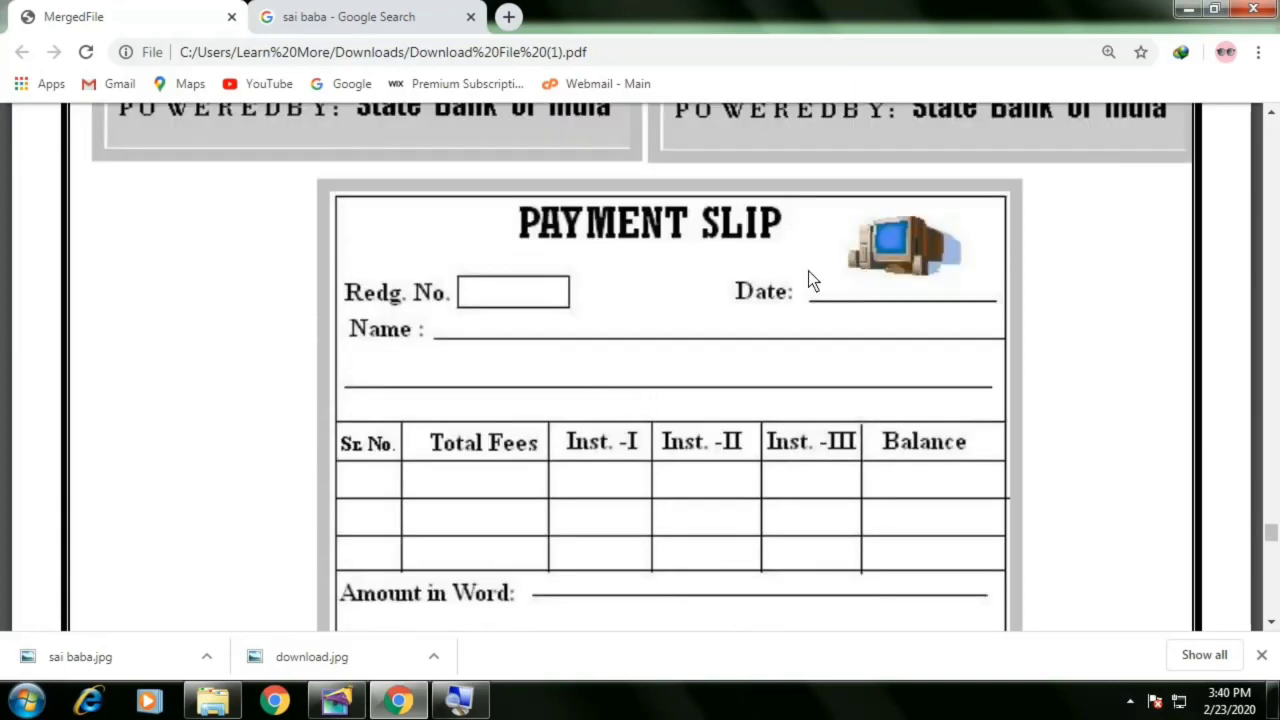
key("alt+Tab")
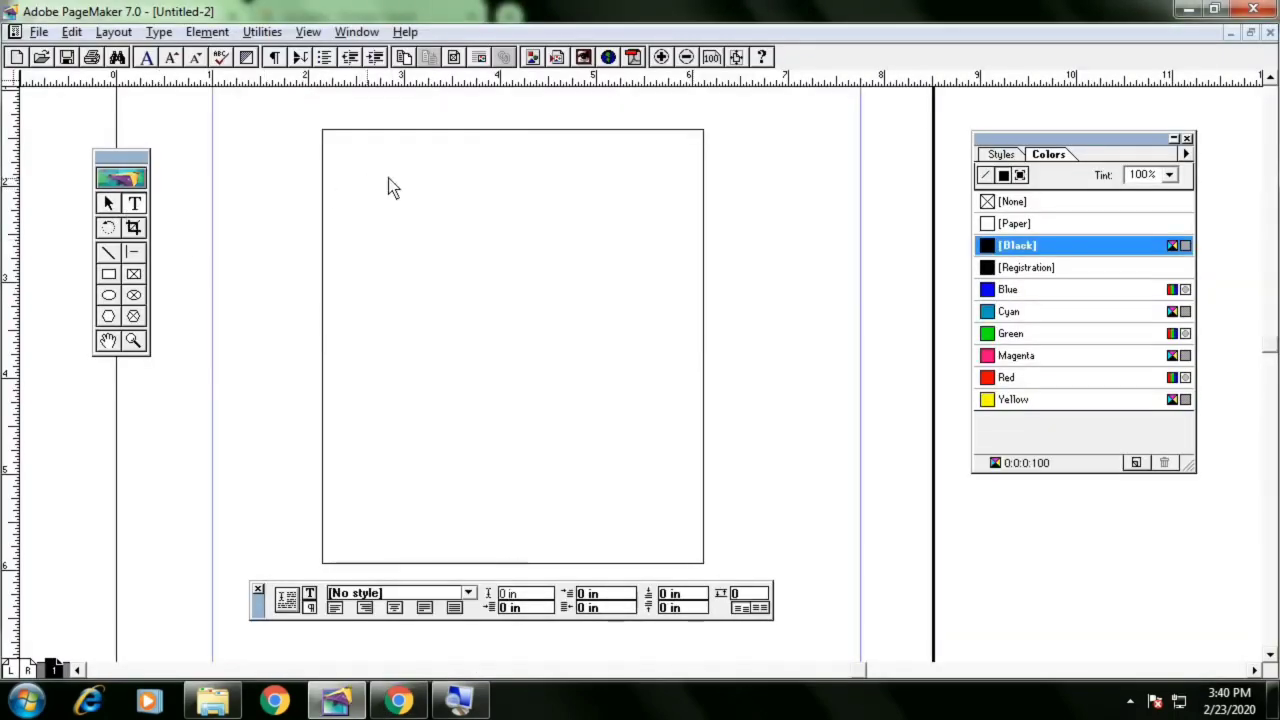
left_click_drag(436, 149, 631, 175)
type("PAYMENT SLIP")
Set the PAYMENT SLIP heading's font size to 30
key("ctrl+a")
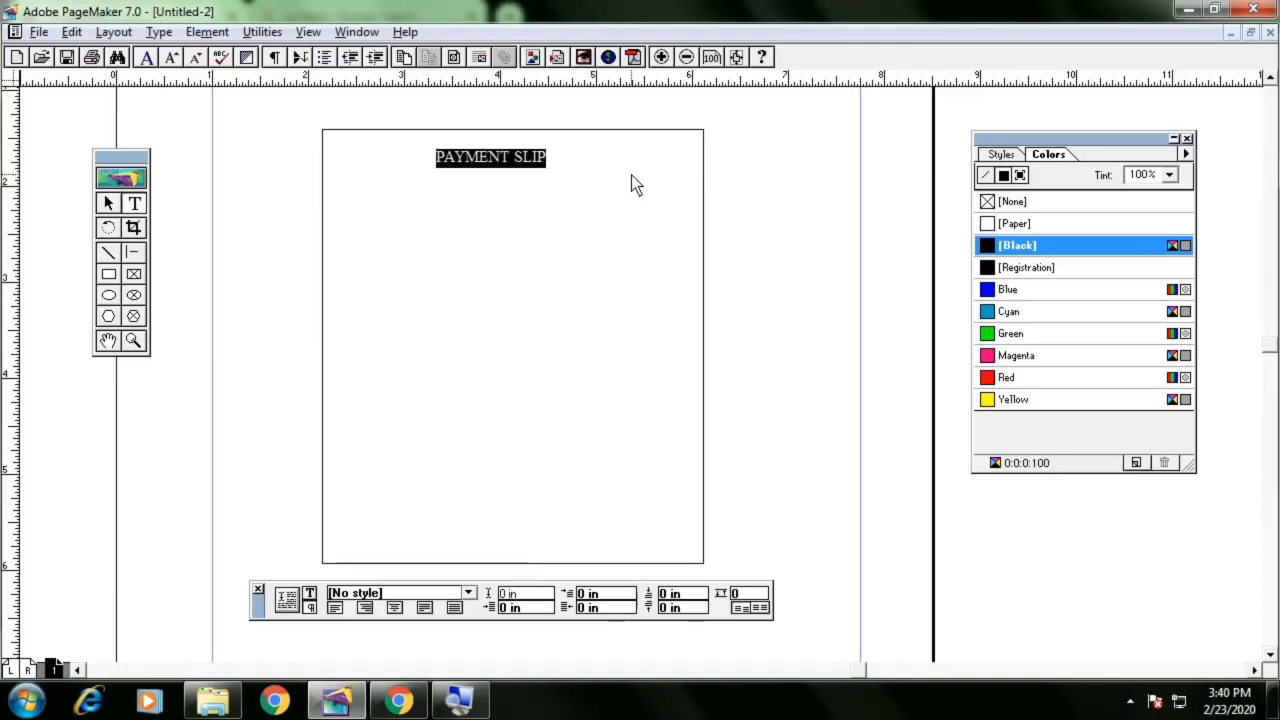
left_click(310, 593)
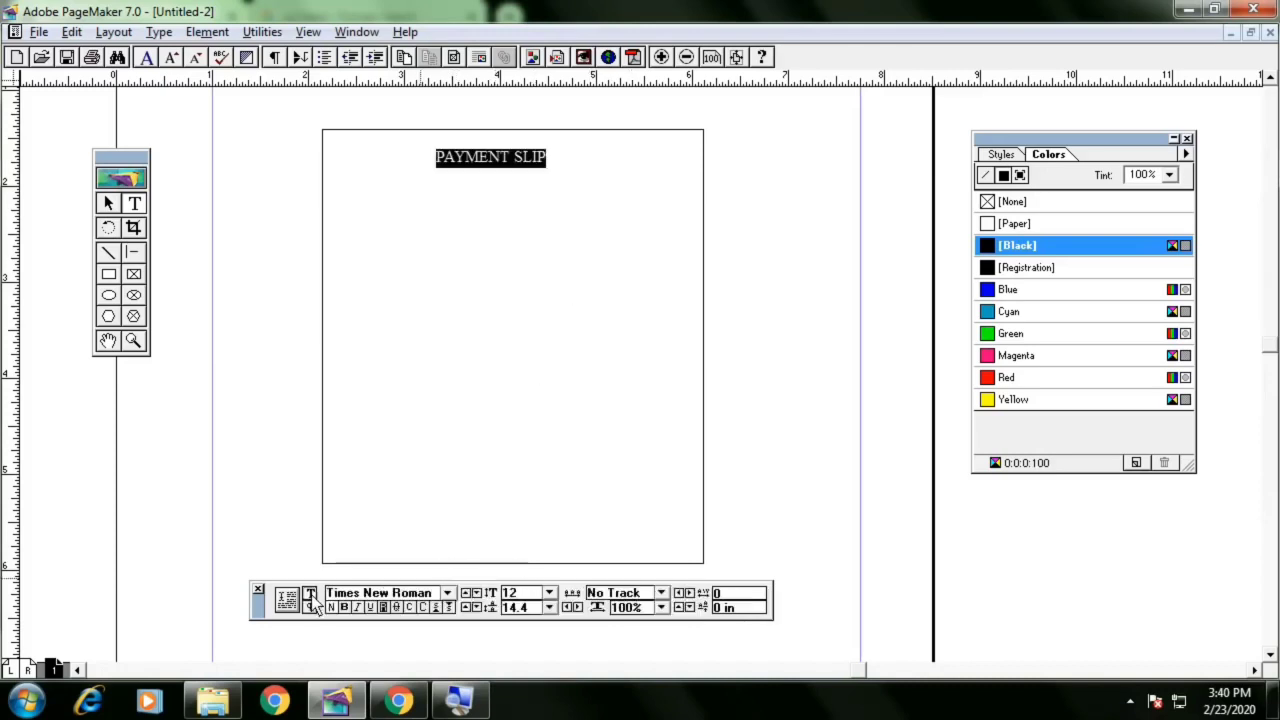
double_click(510, 593)
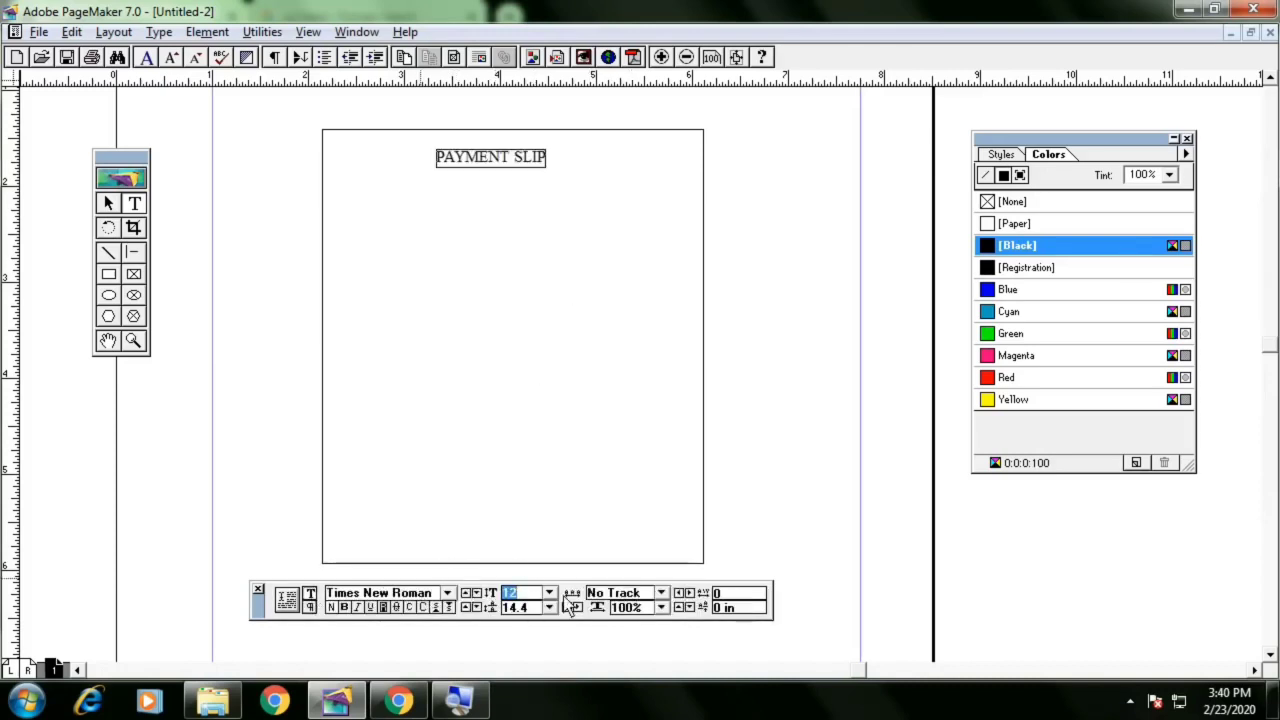
type("30")
key("Return")
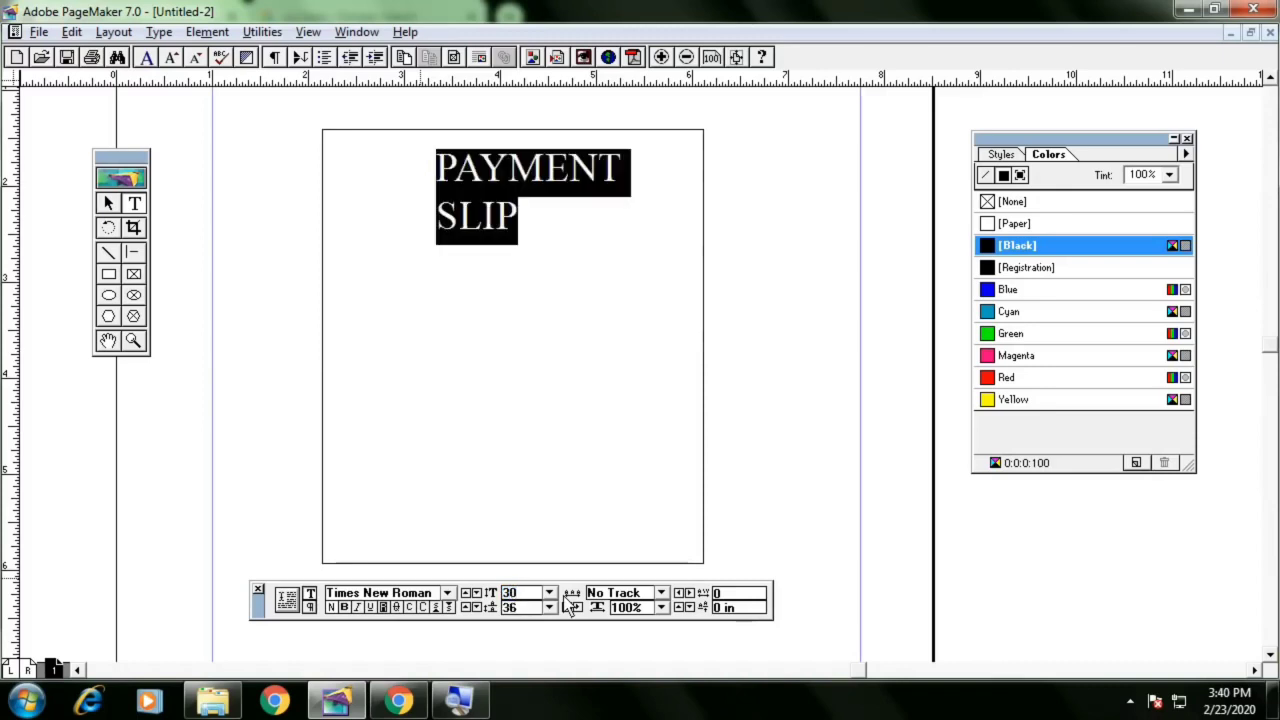
Try the MingLiU_HKSCS font on the heading and undo the font change
left_click(447, 596)
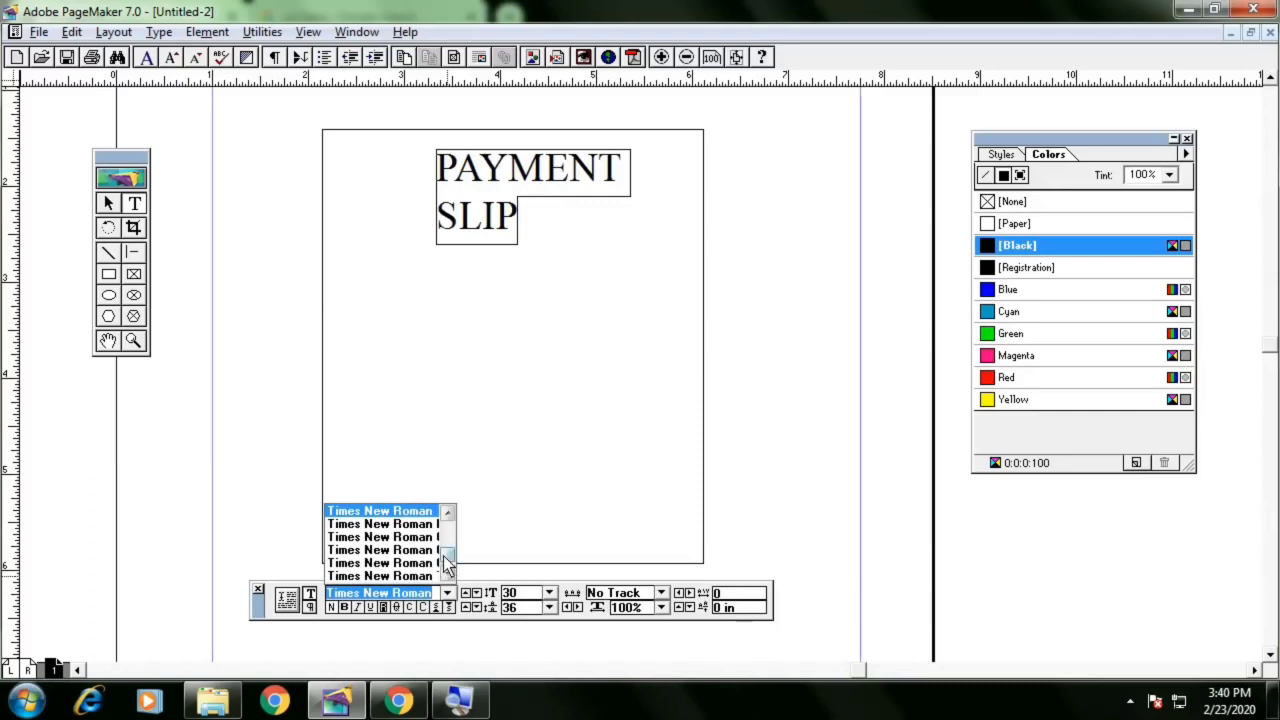
left_click_drag(449, 560, 420, 553)
left_click(409, 548)
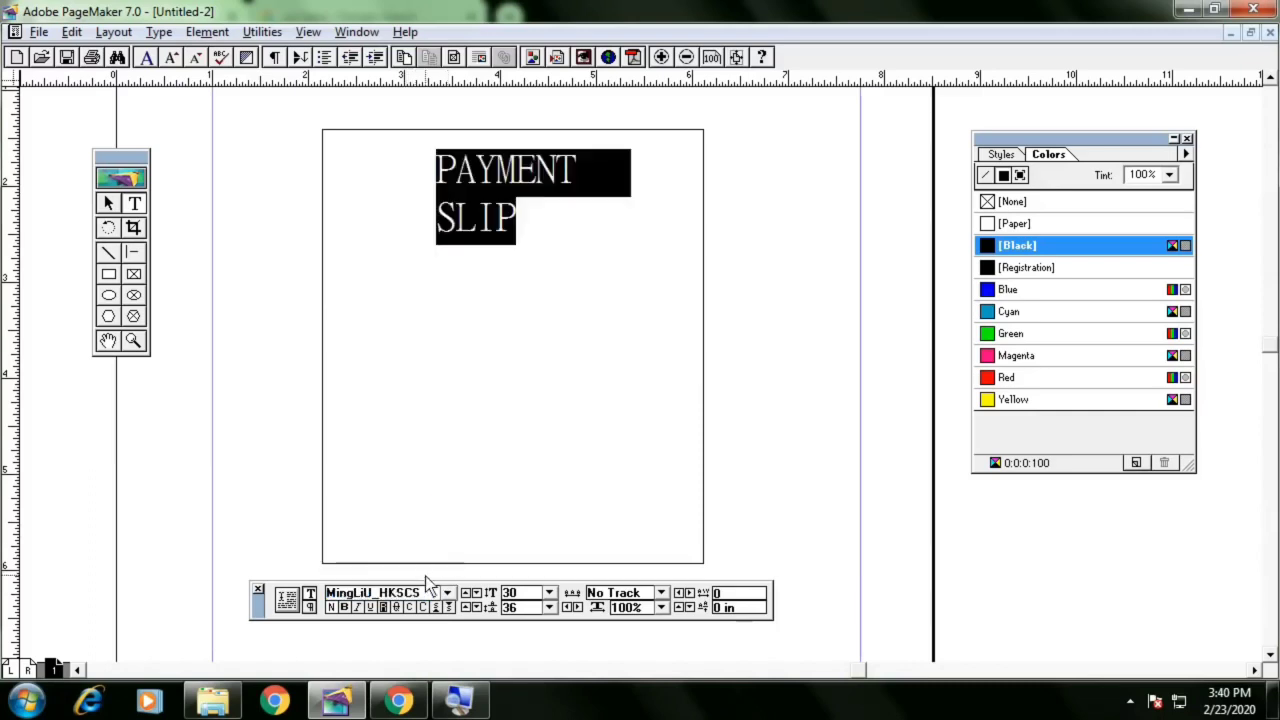
key("ctrl+z")
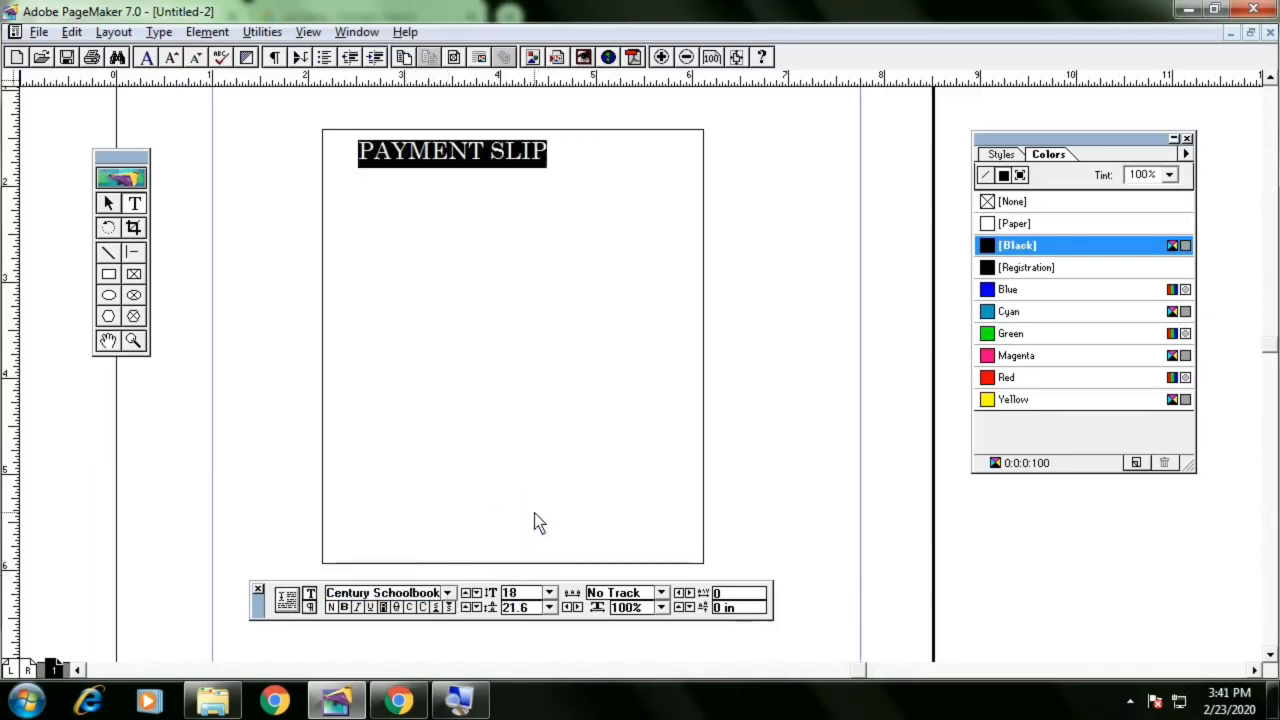
Move the PAYMENT SLIP heading to the centre of the rectangle's top edge
left_click(135, 228)
left_click(446, 149)
left_click_drag(446, 149, 503, 163)
left_click_drag(749, 168, 630, 180)
left_click(596, 210)
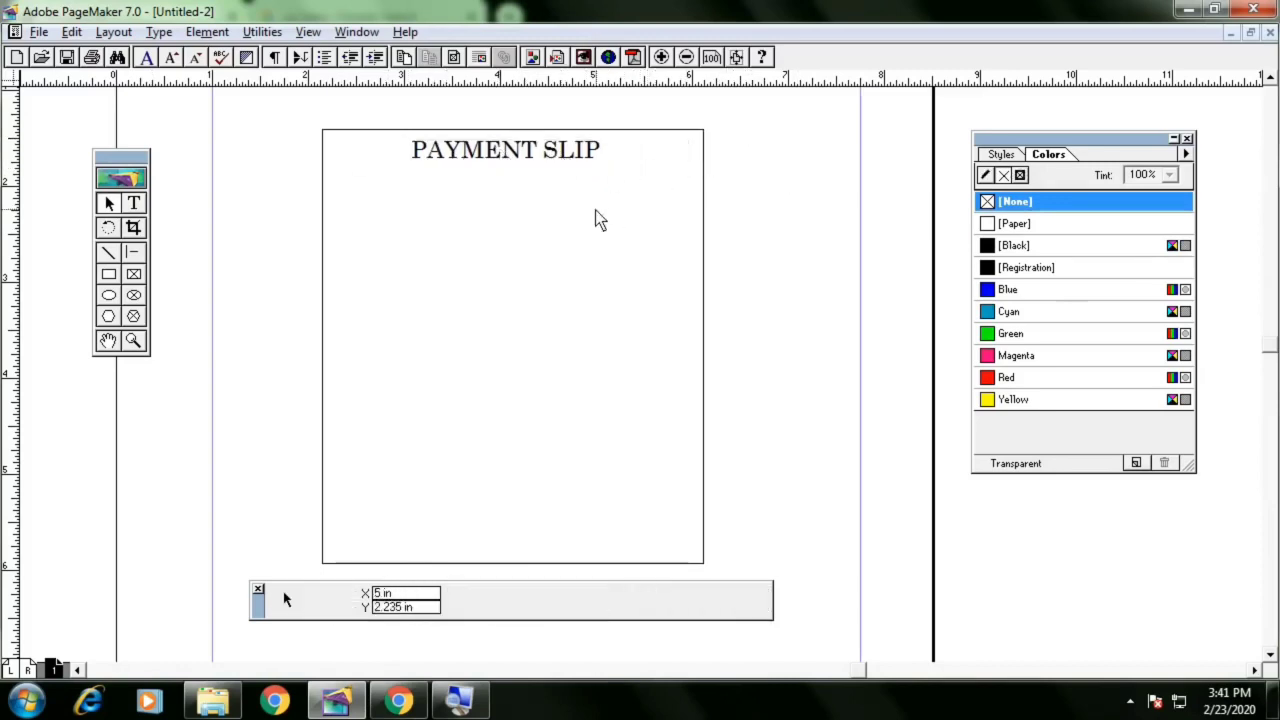
Compare the heading's placement with the Payment Slip in the reference PDF
left_click(550, 156)
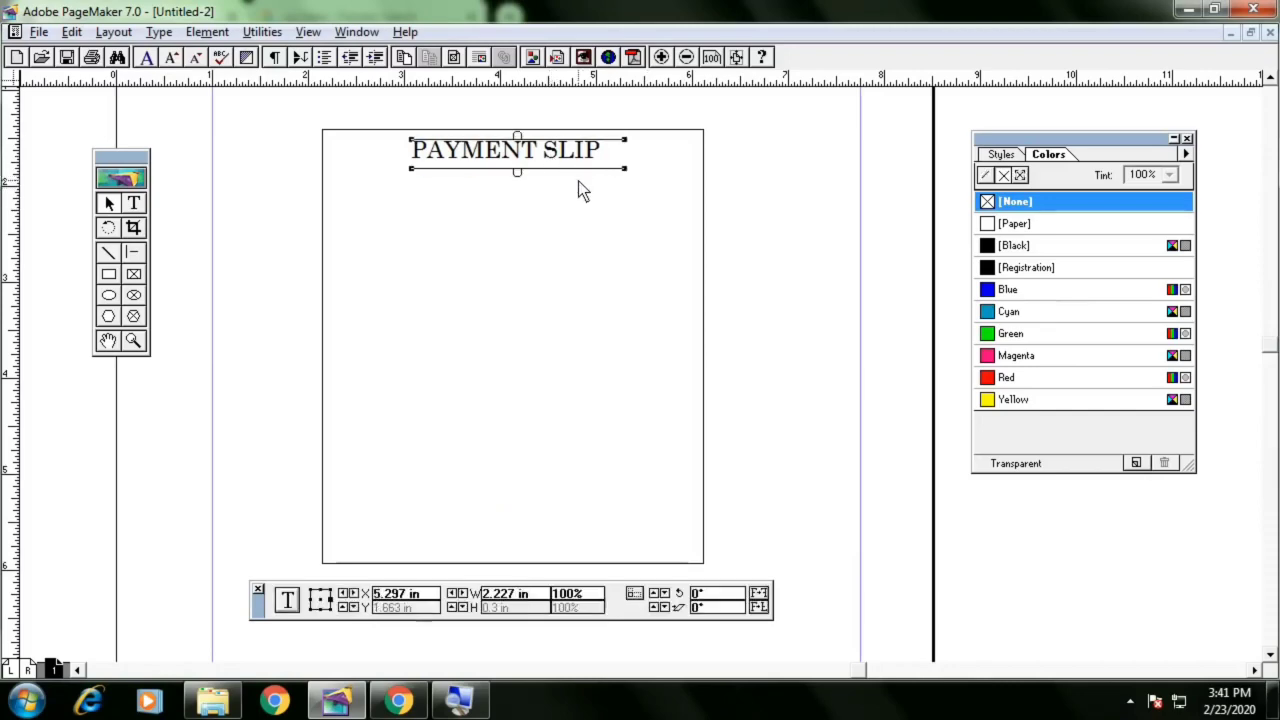
left_click(623, 186)
key("alt+Tab")
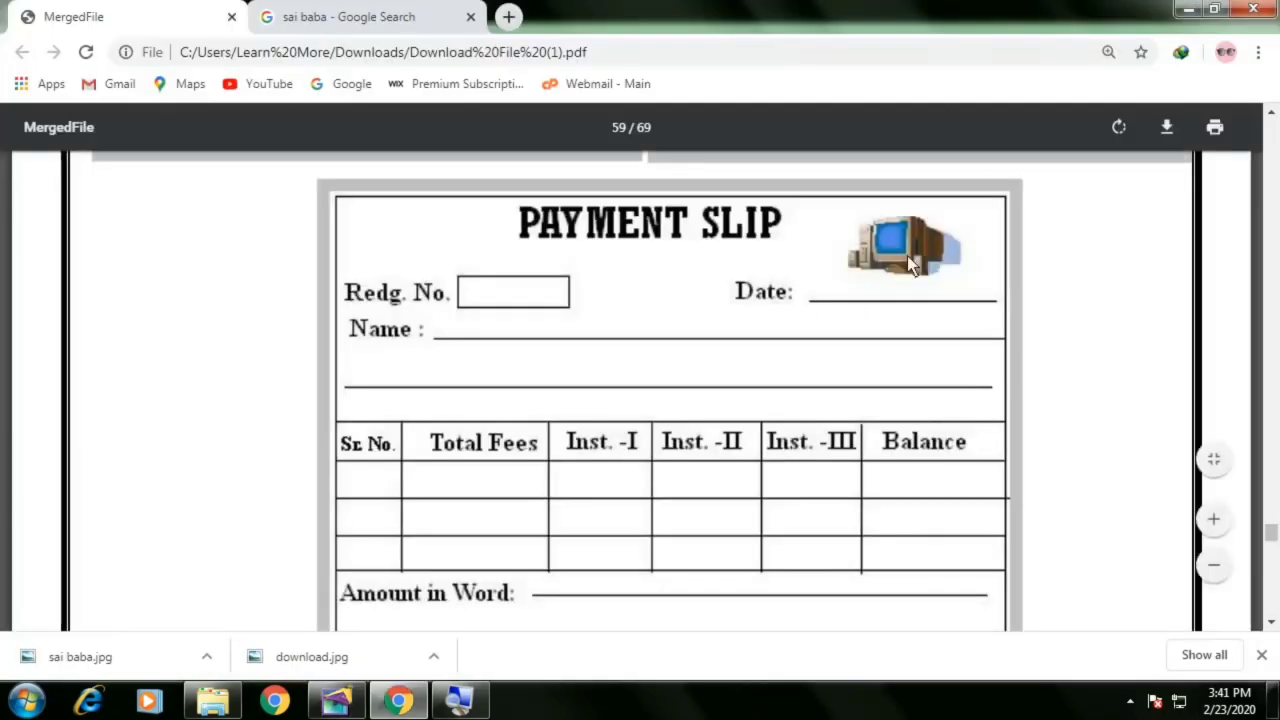
key("alt+Tab")
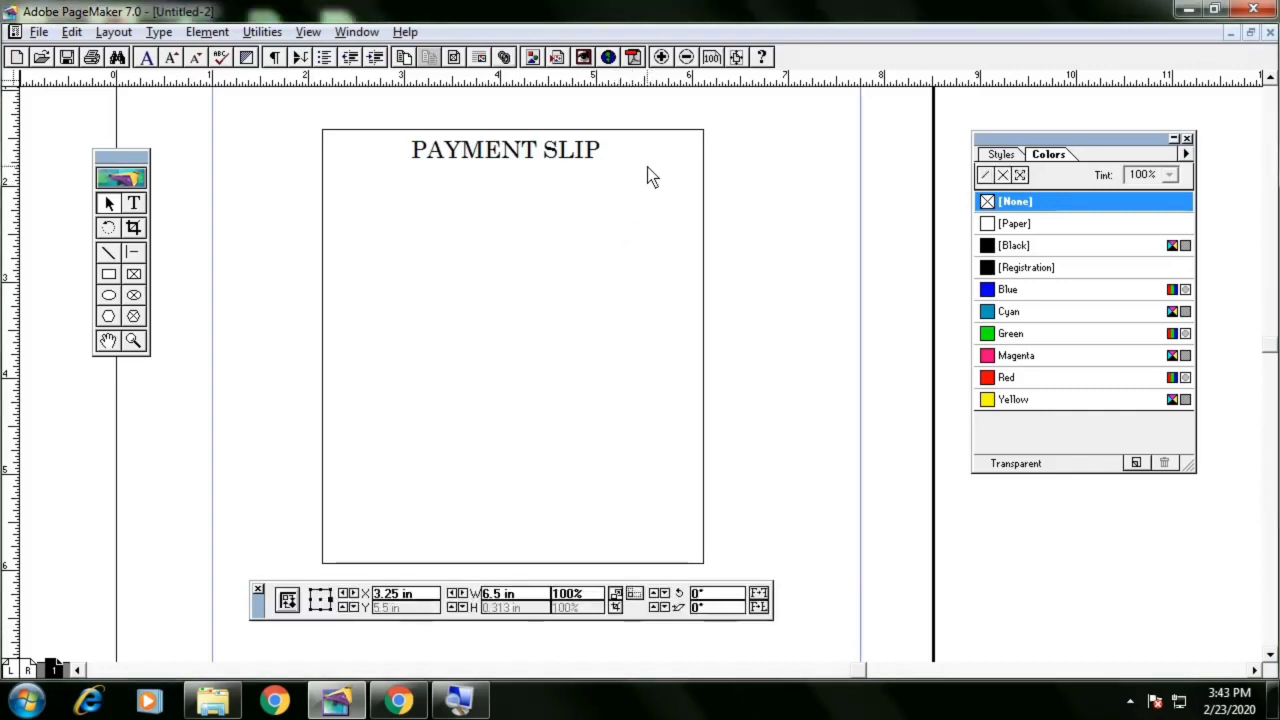
Open the COMPUTER image from the Downloads folder for placing
key("ctrl+d")
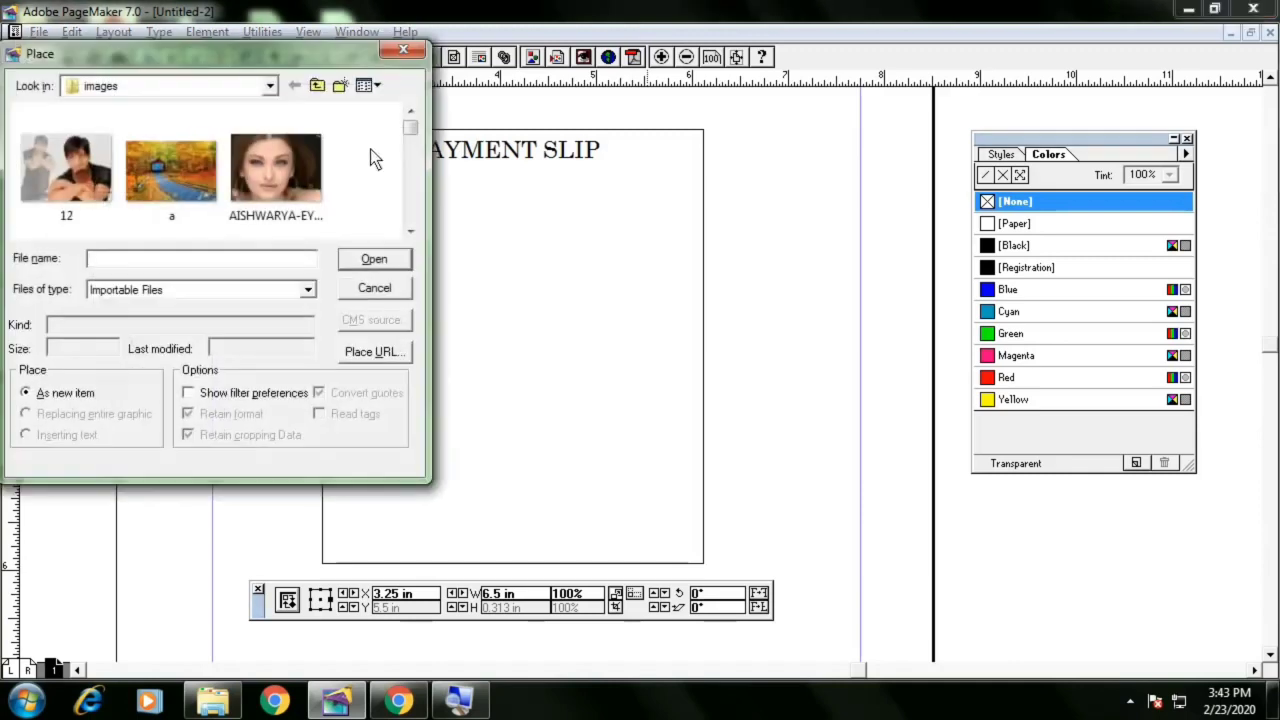
left_click_drag(309, 66, 416, 79)
left_click(309, 101)
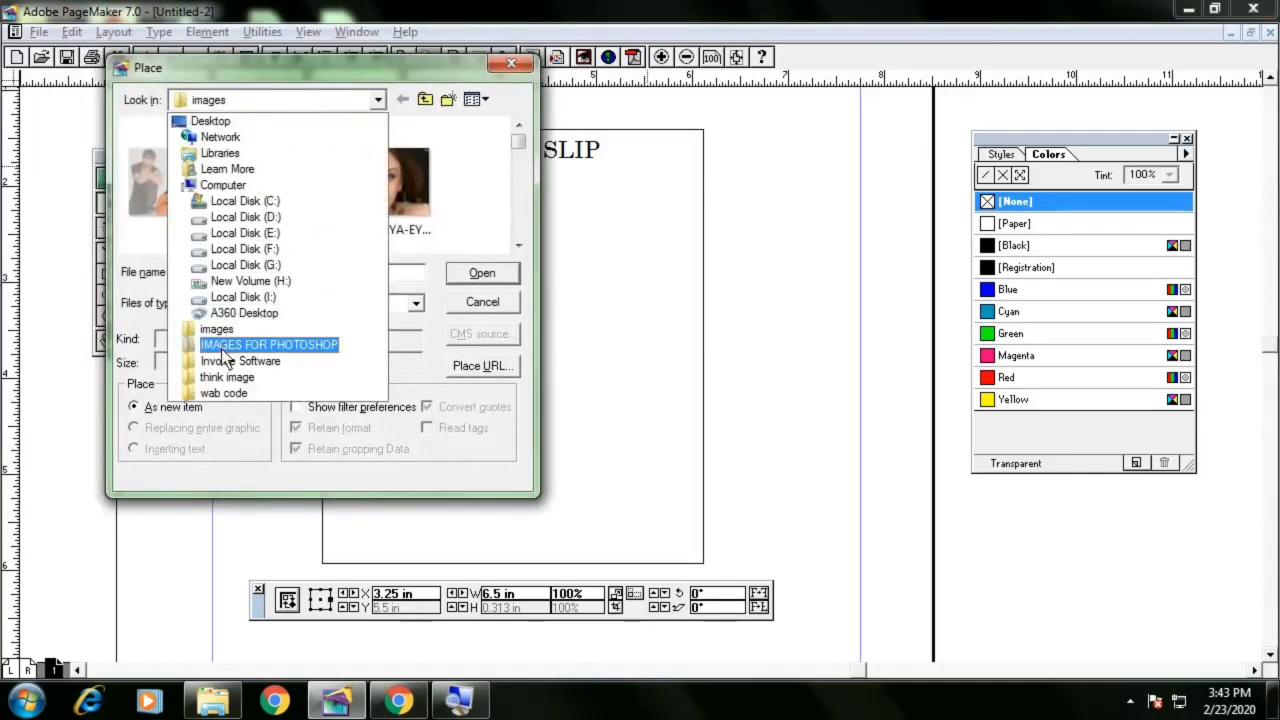
left_click(220, 168)
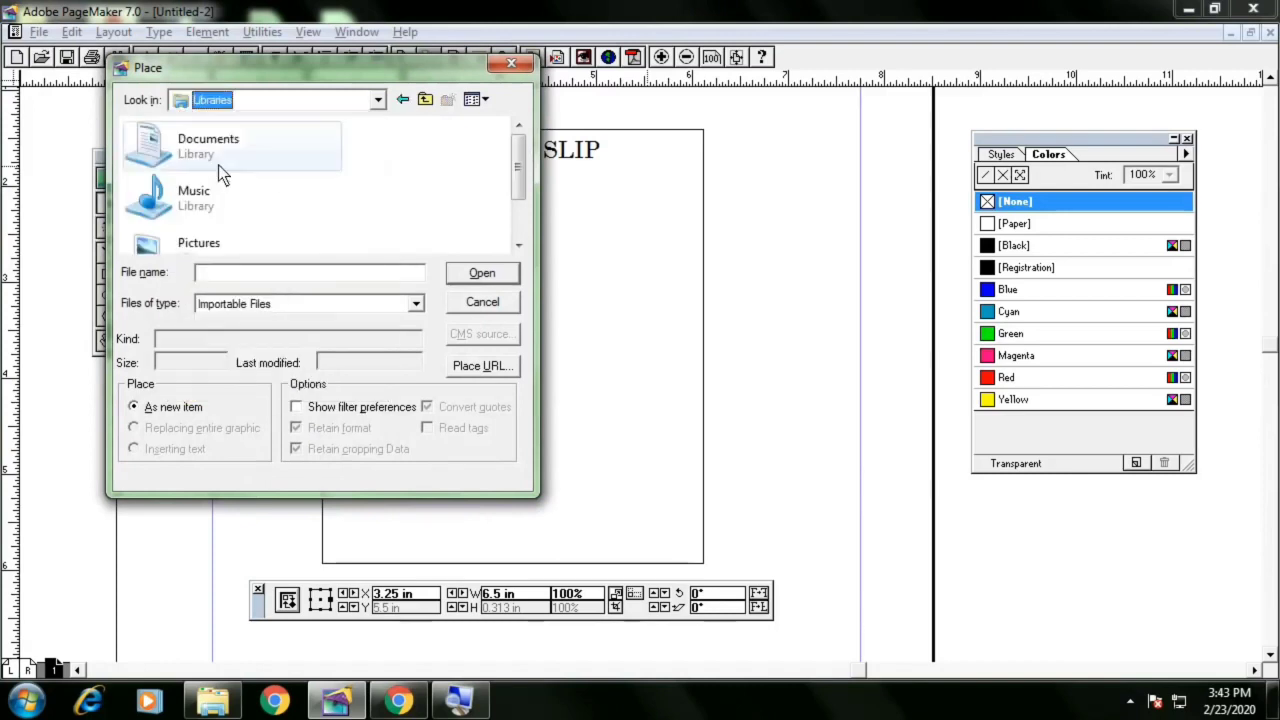
double_click(320, 178)
scroll(330, 193, "down", 3)
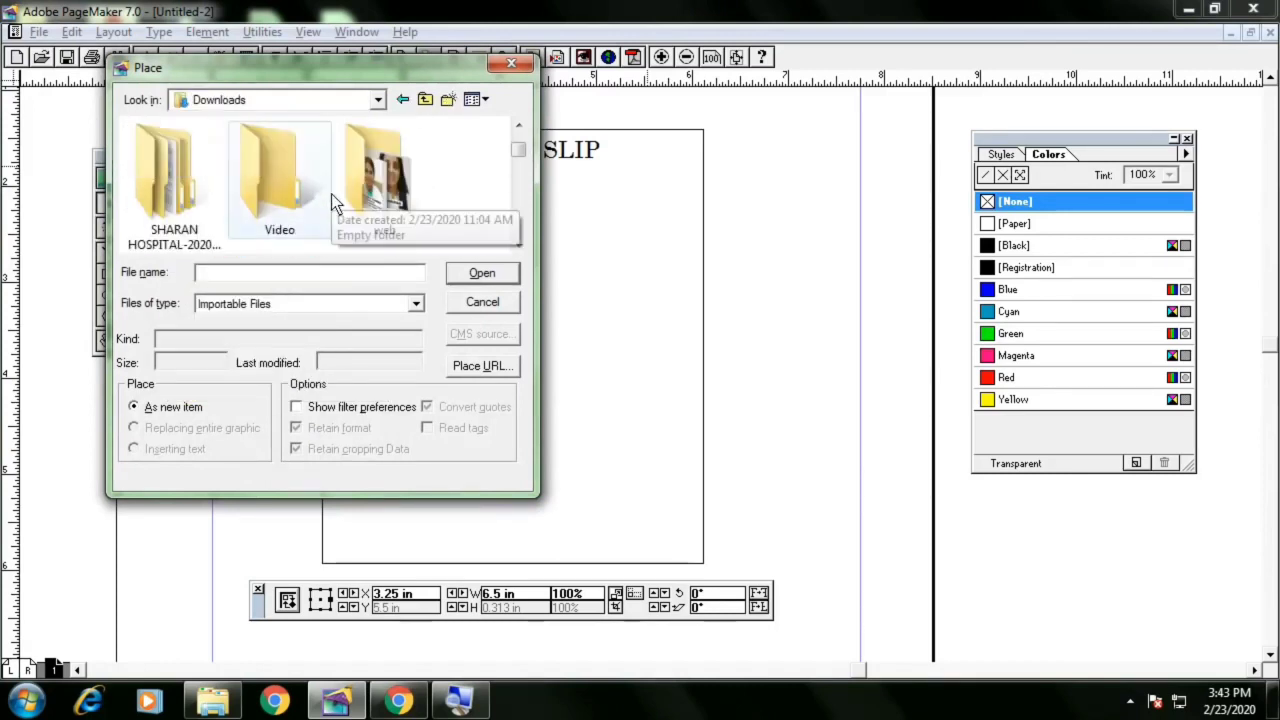
scroll(332, 198, "down", 3)
scroll(335, 202, "down", 6)
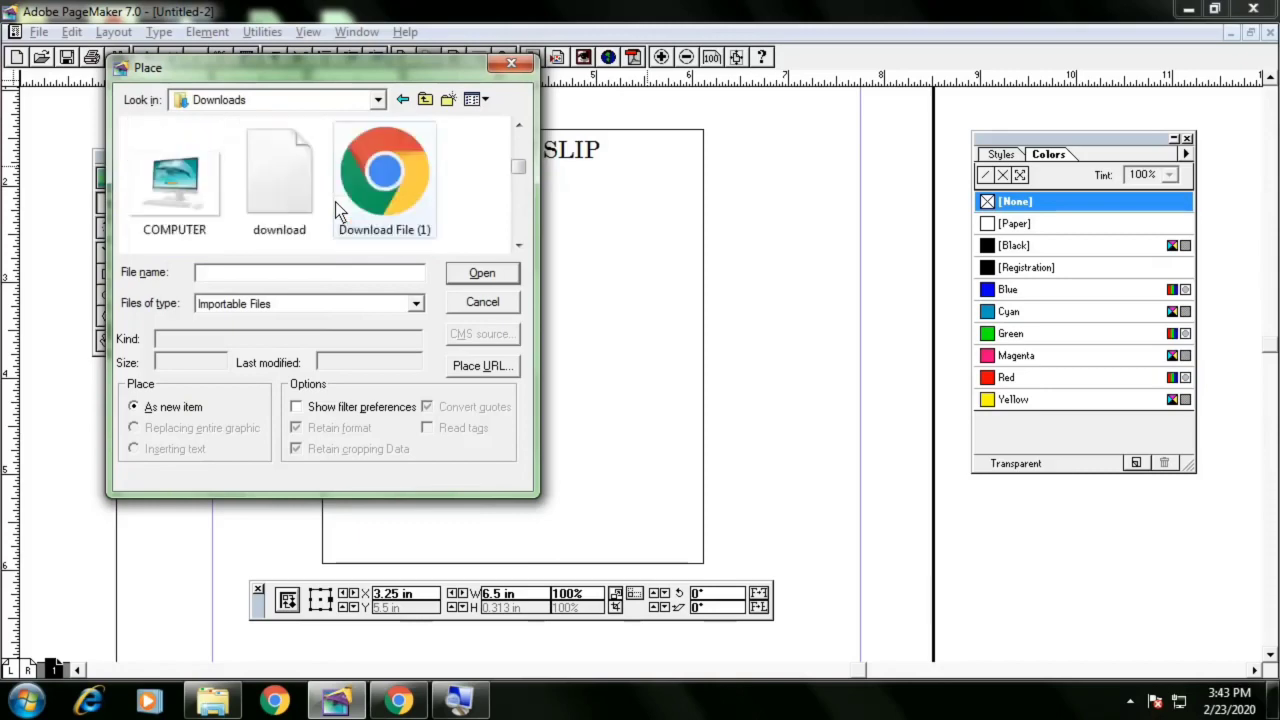
left_click(198, 155)
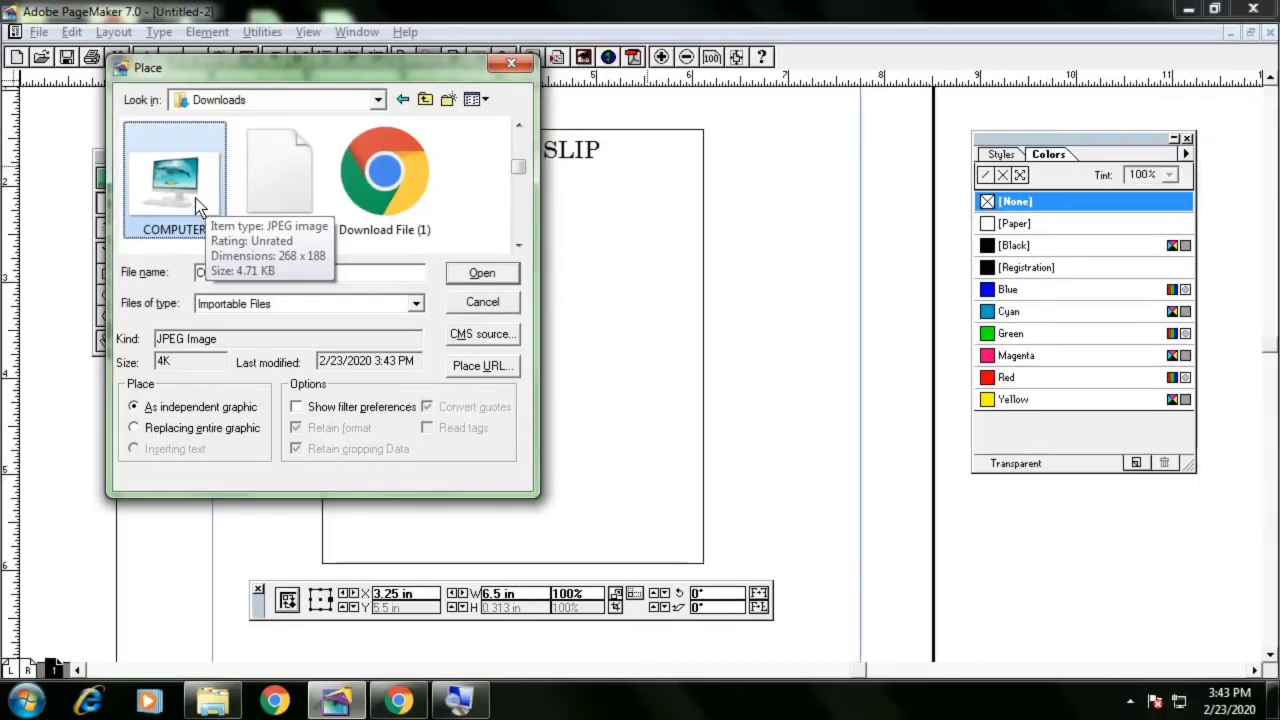
left_click(465, 274)
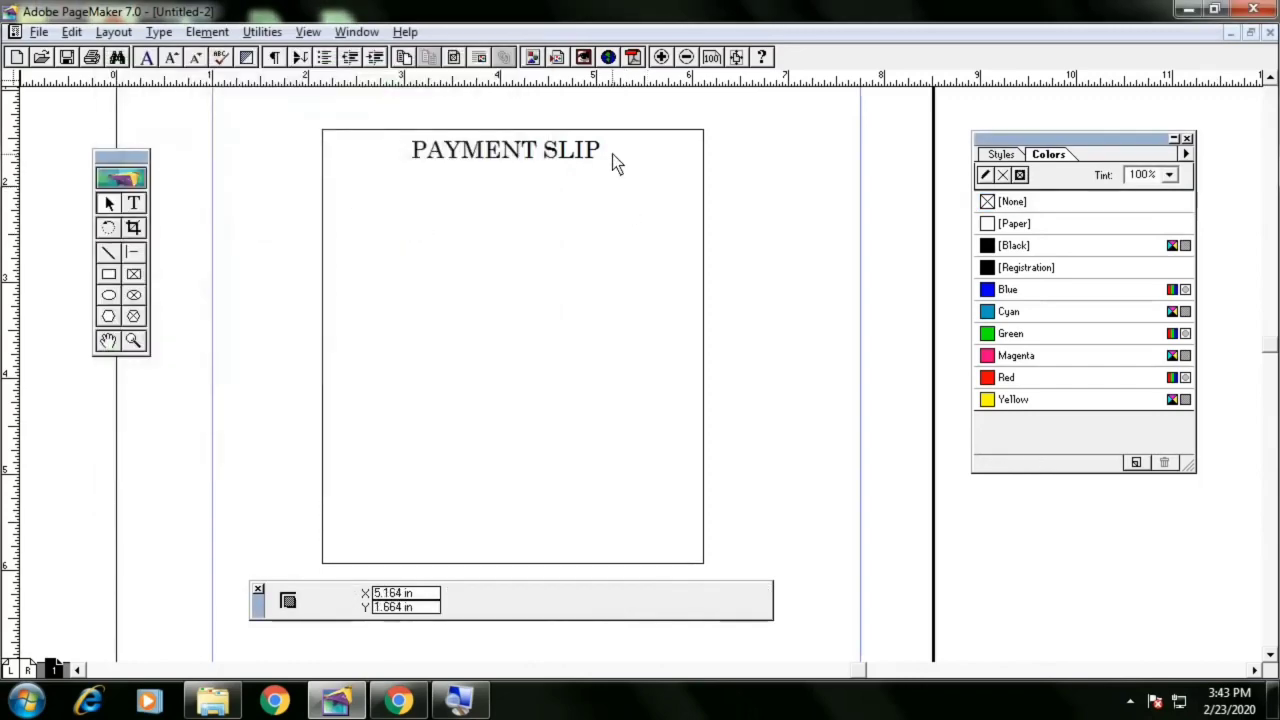
Place the computer image in the rectangle's top-right corner beside the PAYMENT SLIP heading
left_click_drag(612, 151, 690, 191)
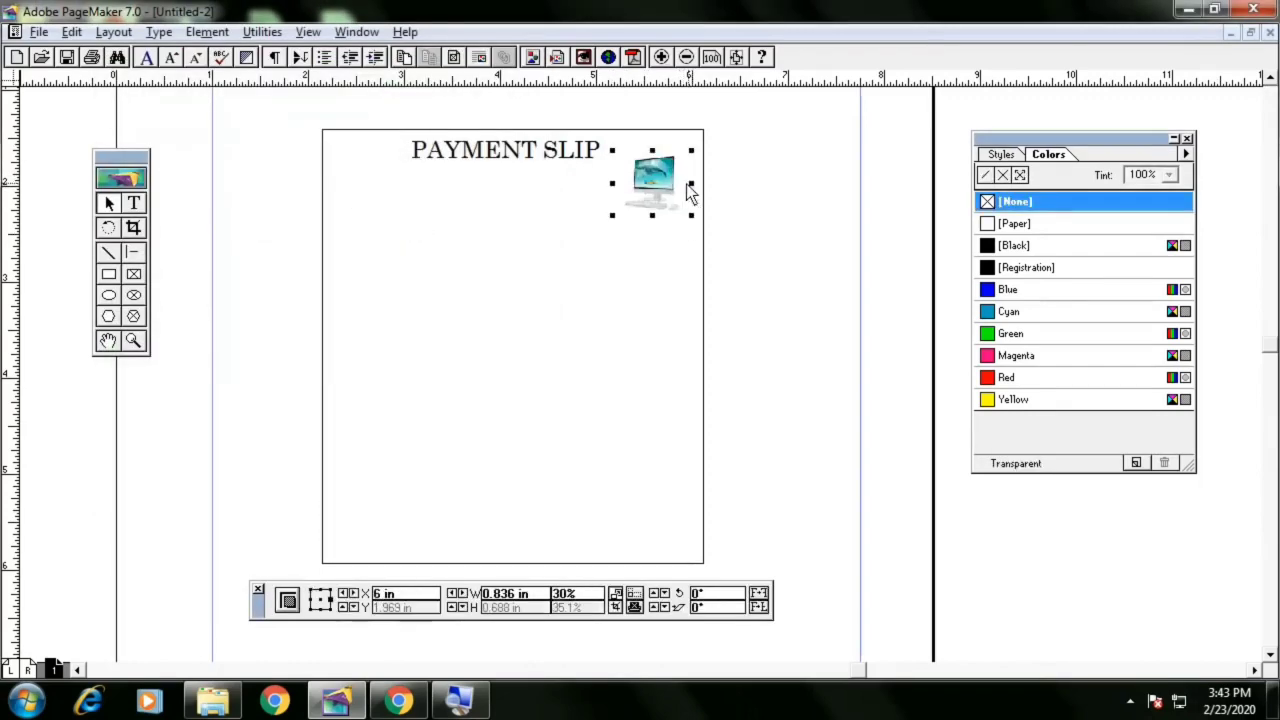
left_click_drag(612, 184, 672, 174)
left_click(759, 204)
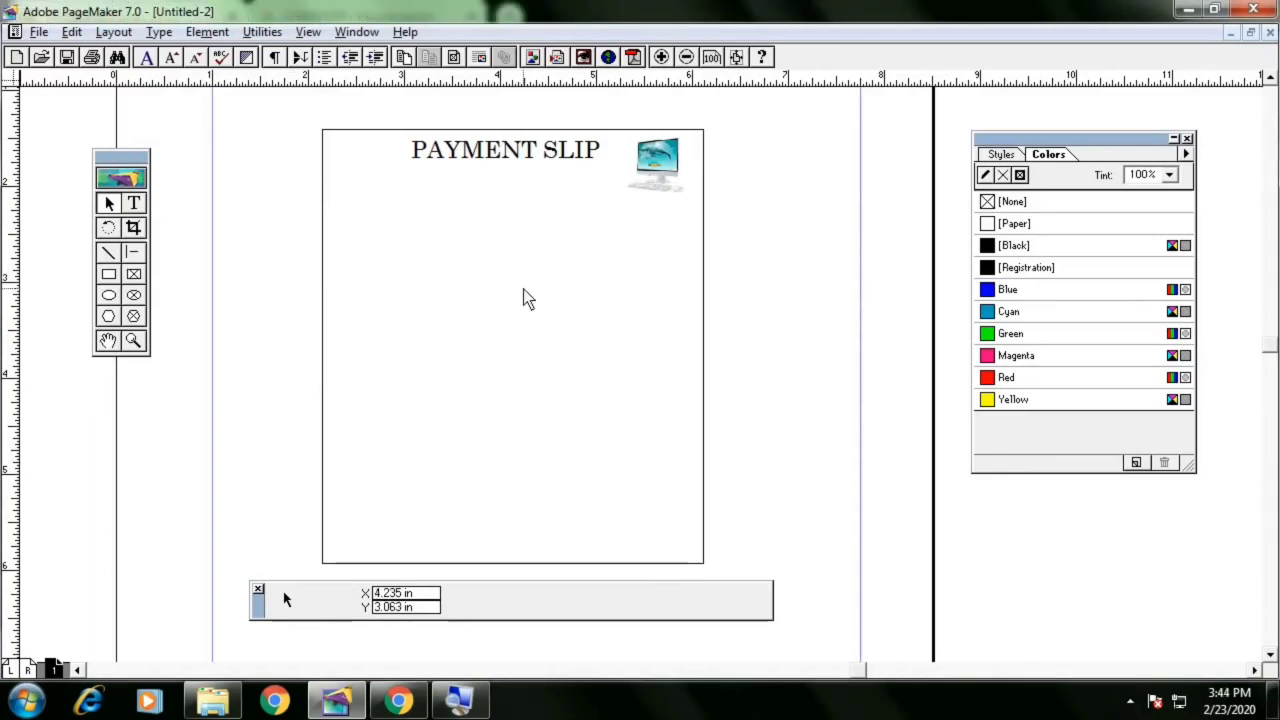
Type "Reg No." followed by an underscore line below the heading at the rectangle's left side
left_click(134, 203)
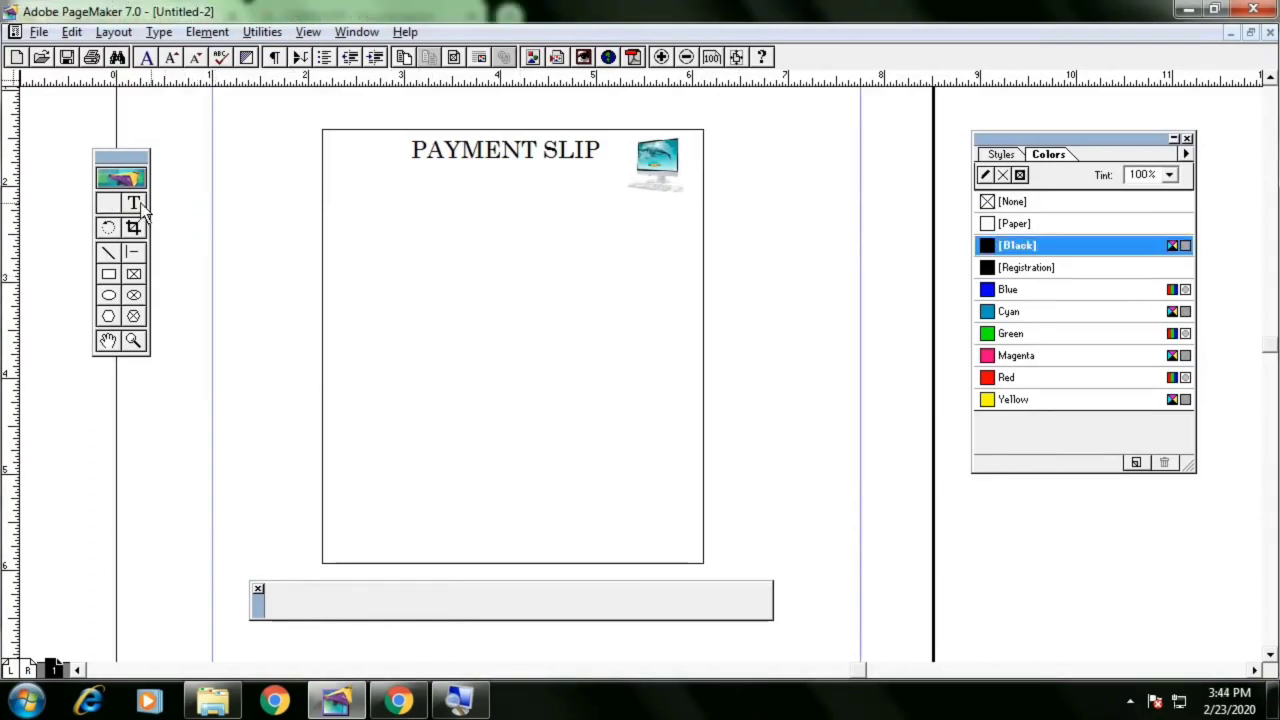
left_click_drag(425, 209, 427, 210)
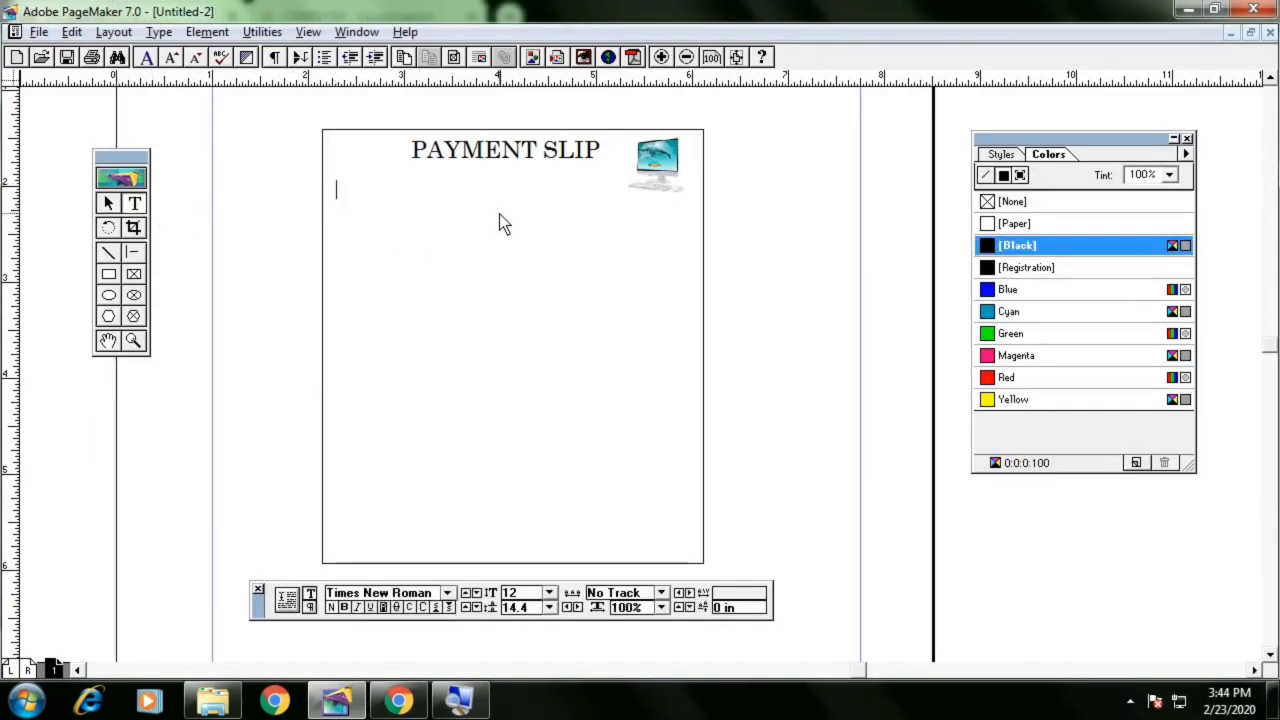
type("r")
key("BackSpace")
type("Reg ")
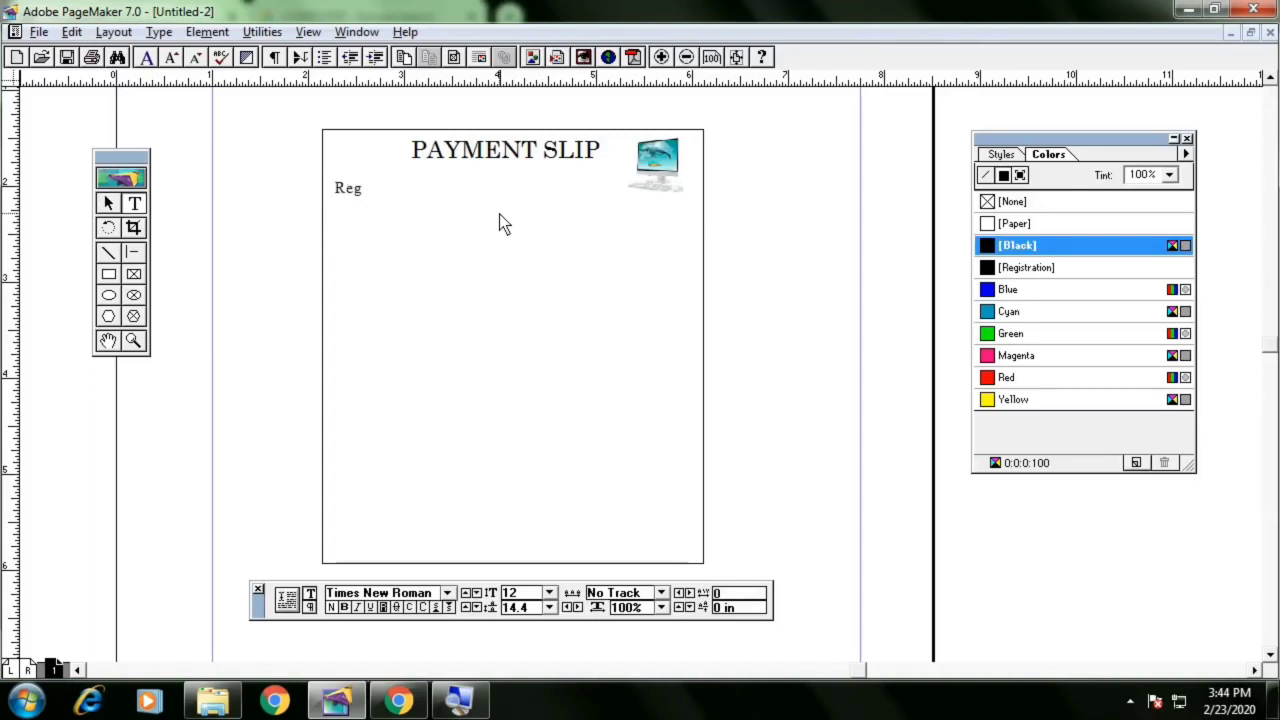
type("No.____________________")
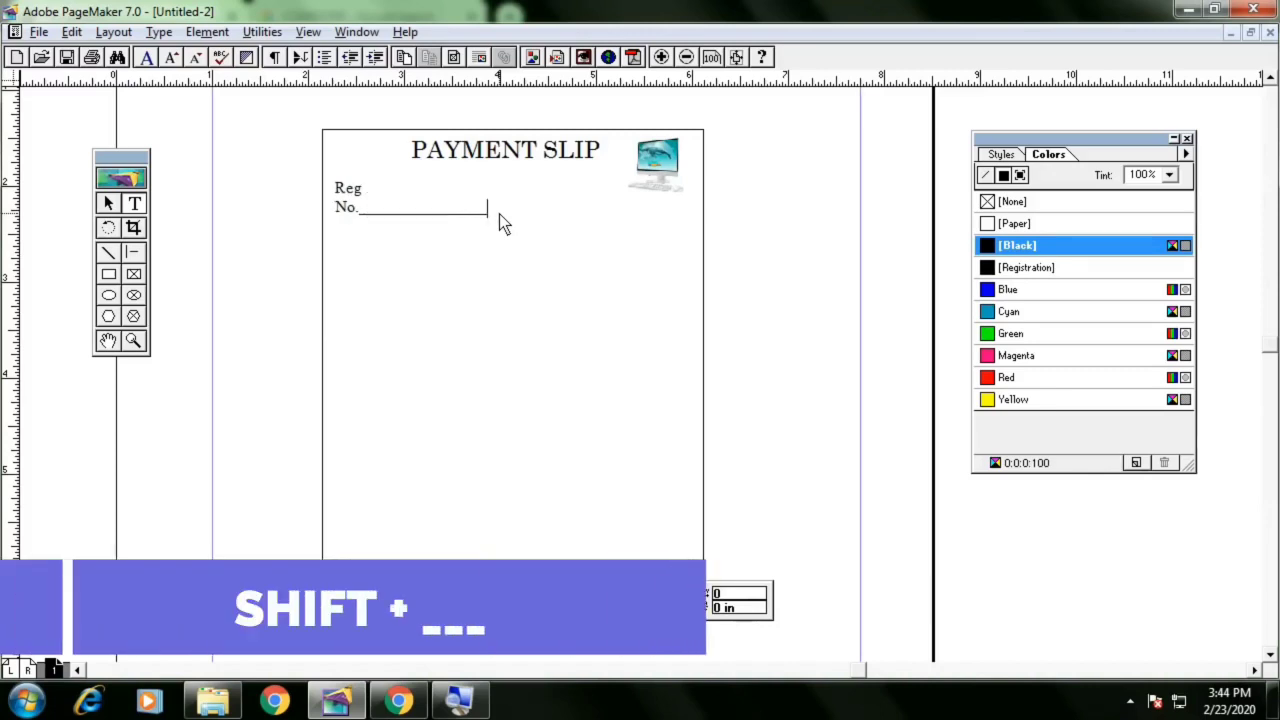
Widen the Reg No. text block so the label and line fit on one line
left_click(108, 203)
left_click(366, 208)
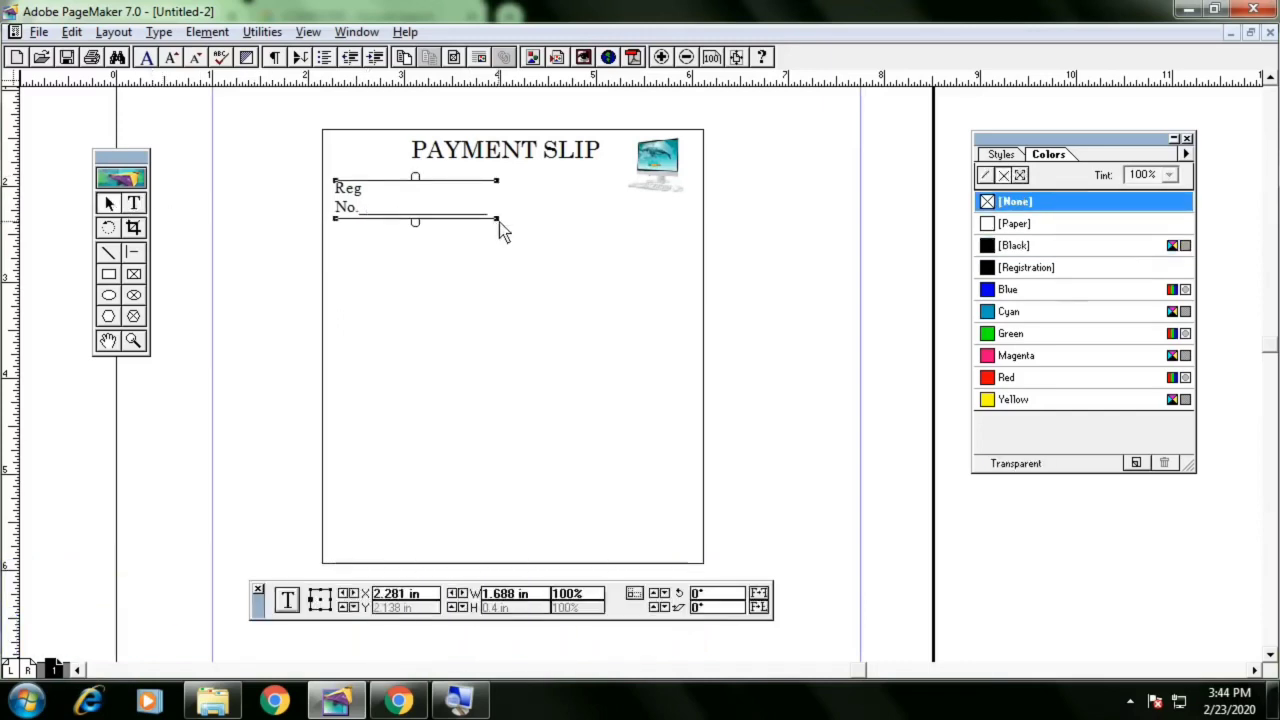
left_click_drag(499, 219, 541, 200)
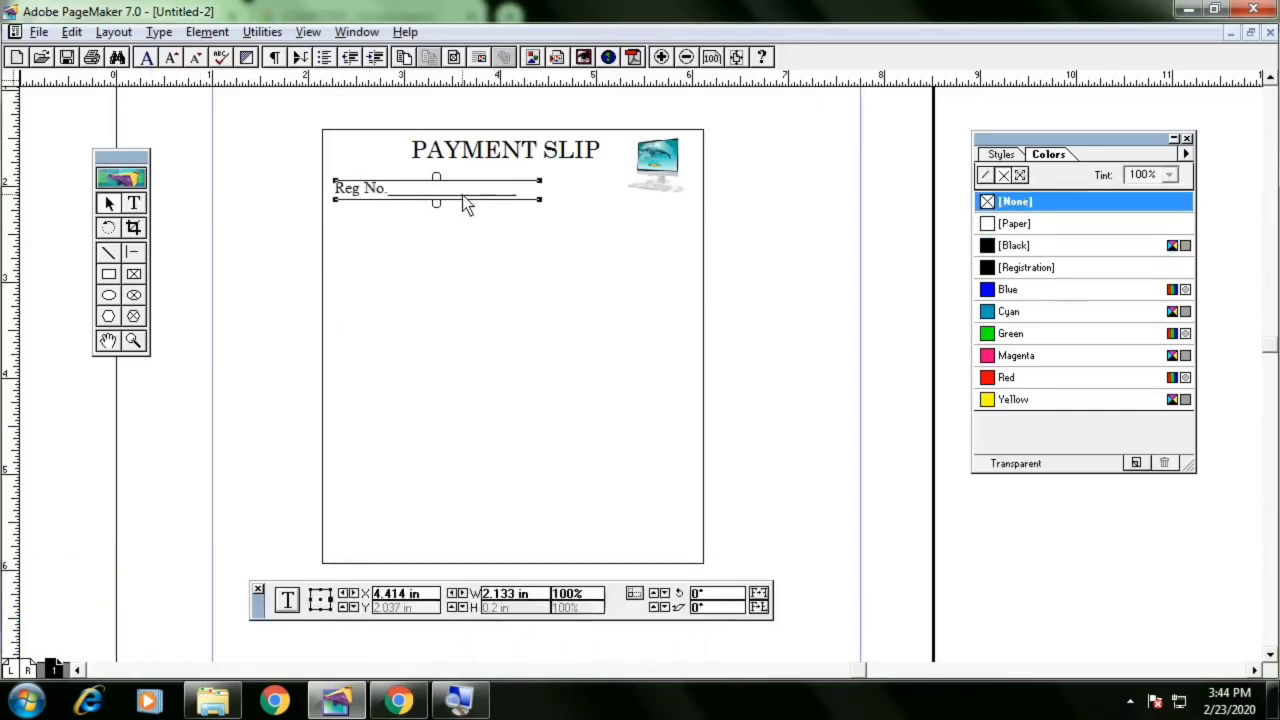
Shorten the underscore line after Reg No. by deleting some underscores
left_click(136, 205)
left_click_drag(524, 200, 460, 200)
key("BackSpace")
key("BackSpace")
key("BackSpace")
key("BackSpace")
key("BackSpace")
key("BackSpace")
key("BackSpace")
key("BackSpace")
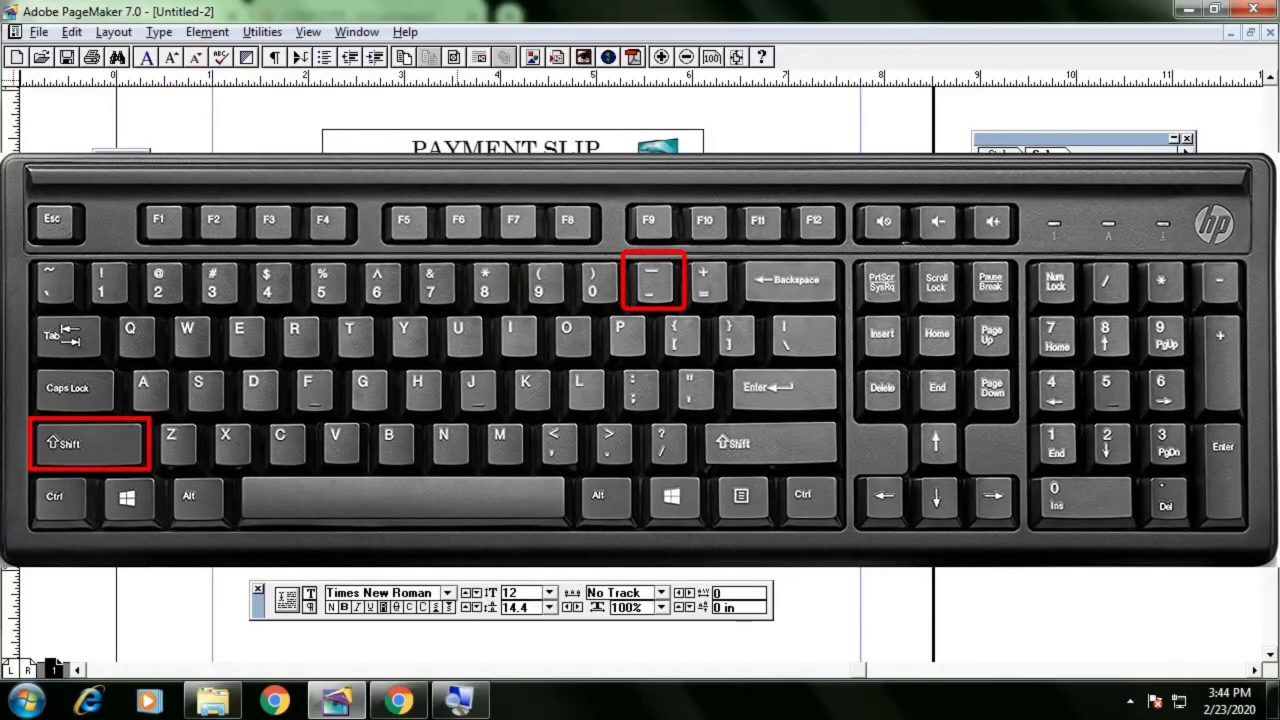
type("__")
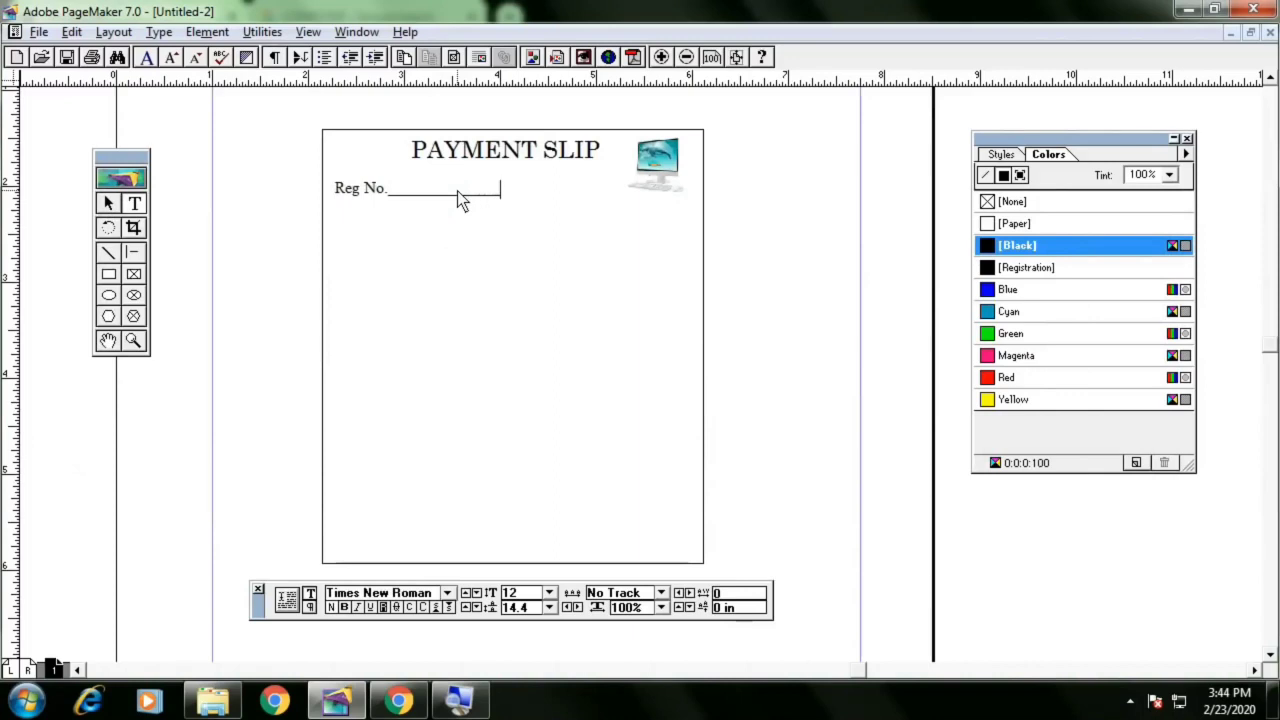
type("_")
key("BackSpace")
key("BackSpace")
left_click(108, 203)
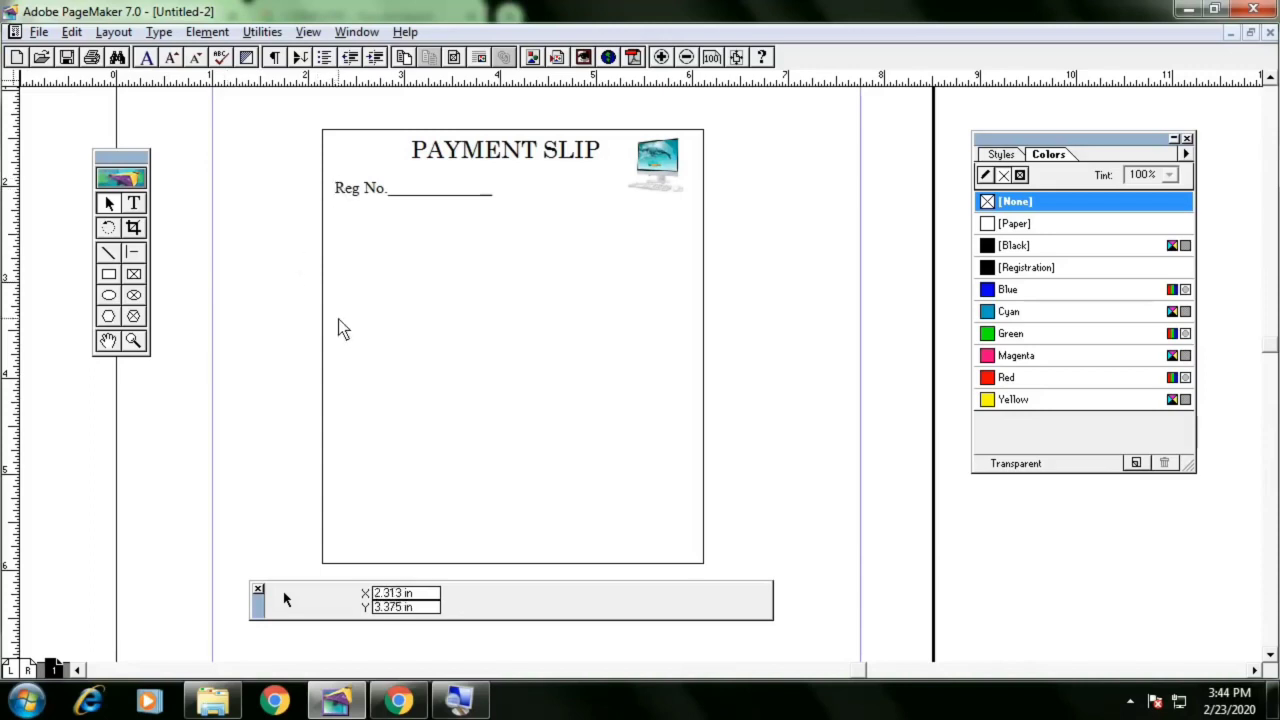
Shift the Reg No. text block slightly right and add vertical guides at its left edge and near the rectangle's right side
left_click(375, 195)
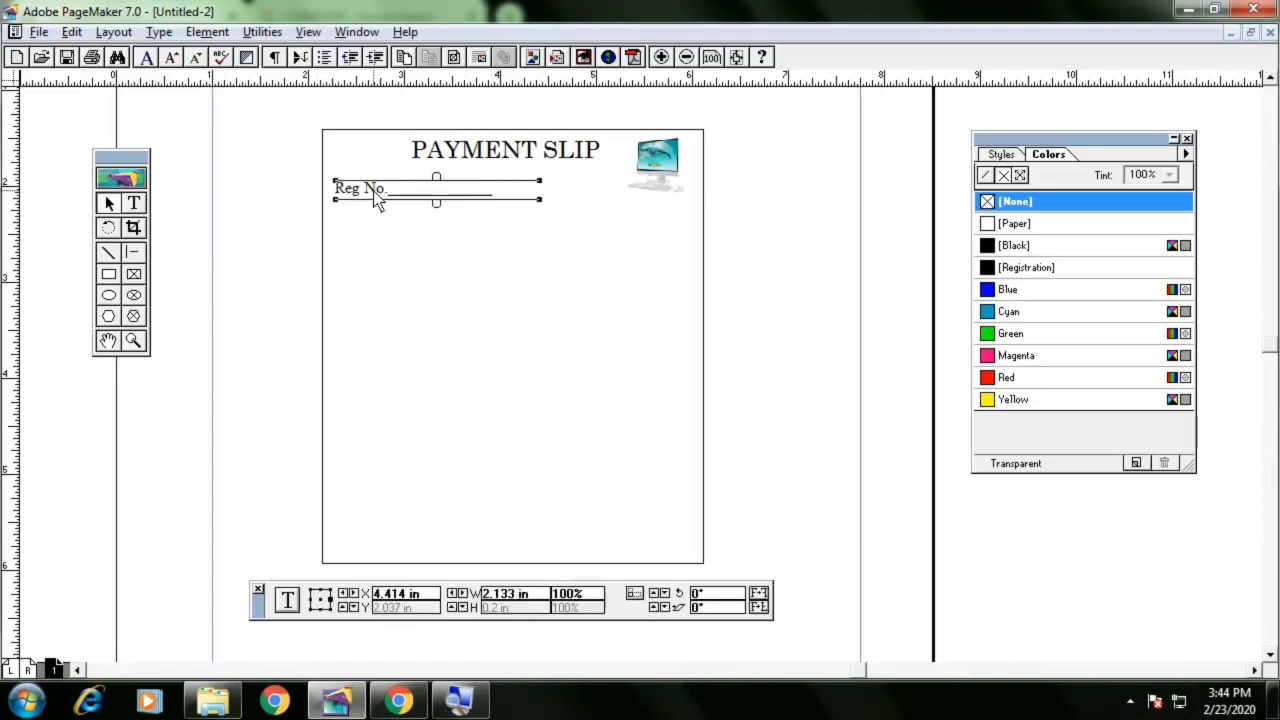
left_click_drag(375, 197, 380, 197)
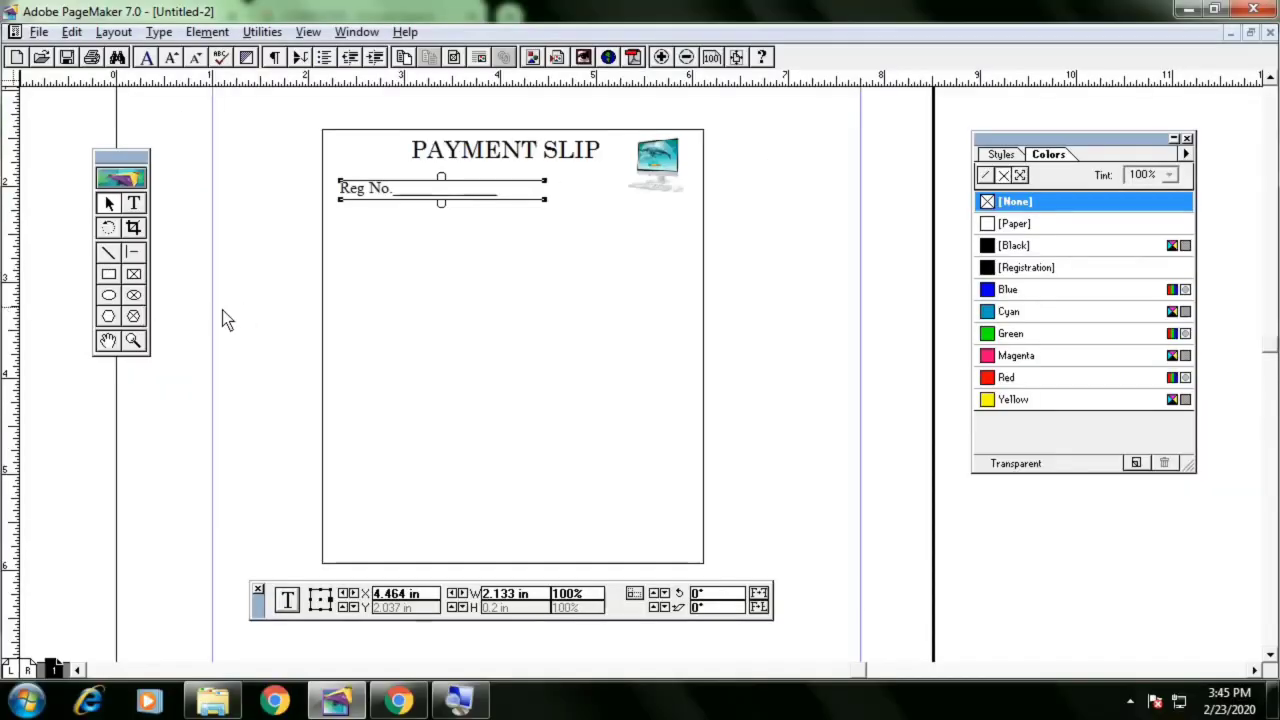
left_click_drag(8, 316, 341, 326)
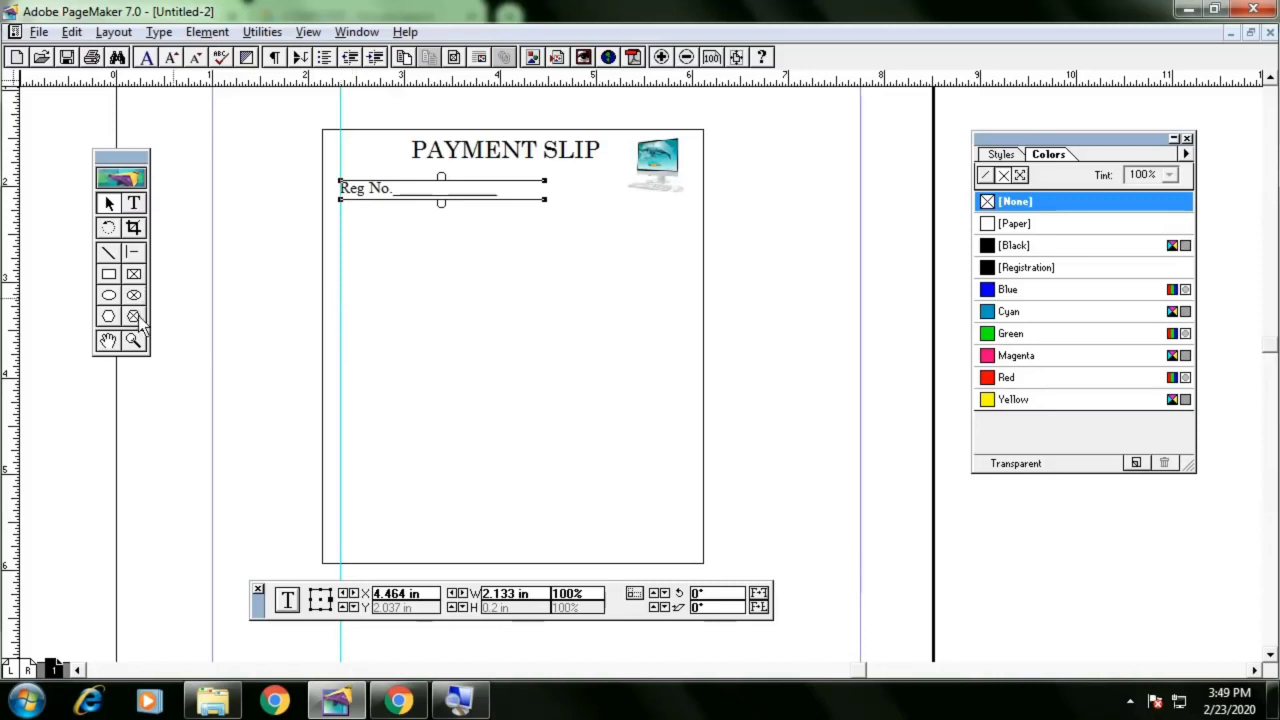
left_click_drag(14, 314, 689, 396)
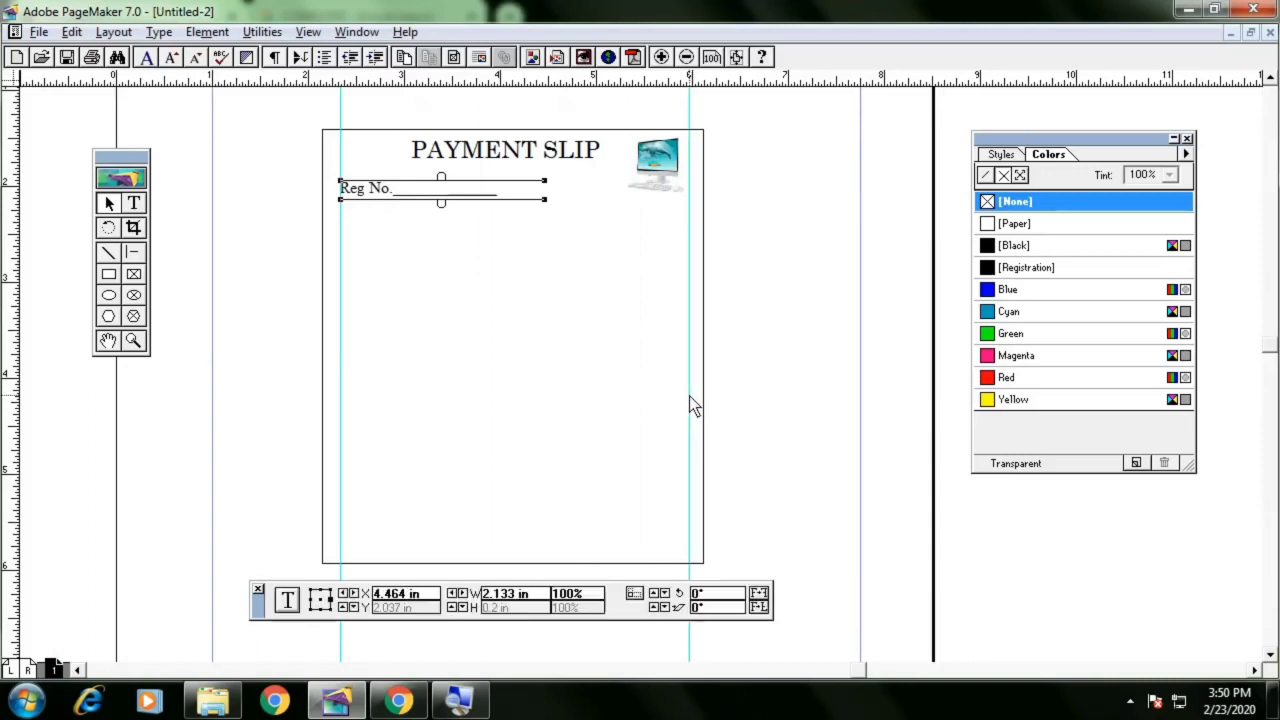
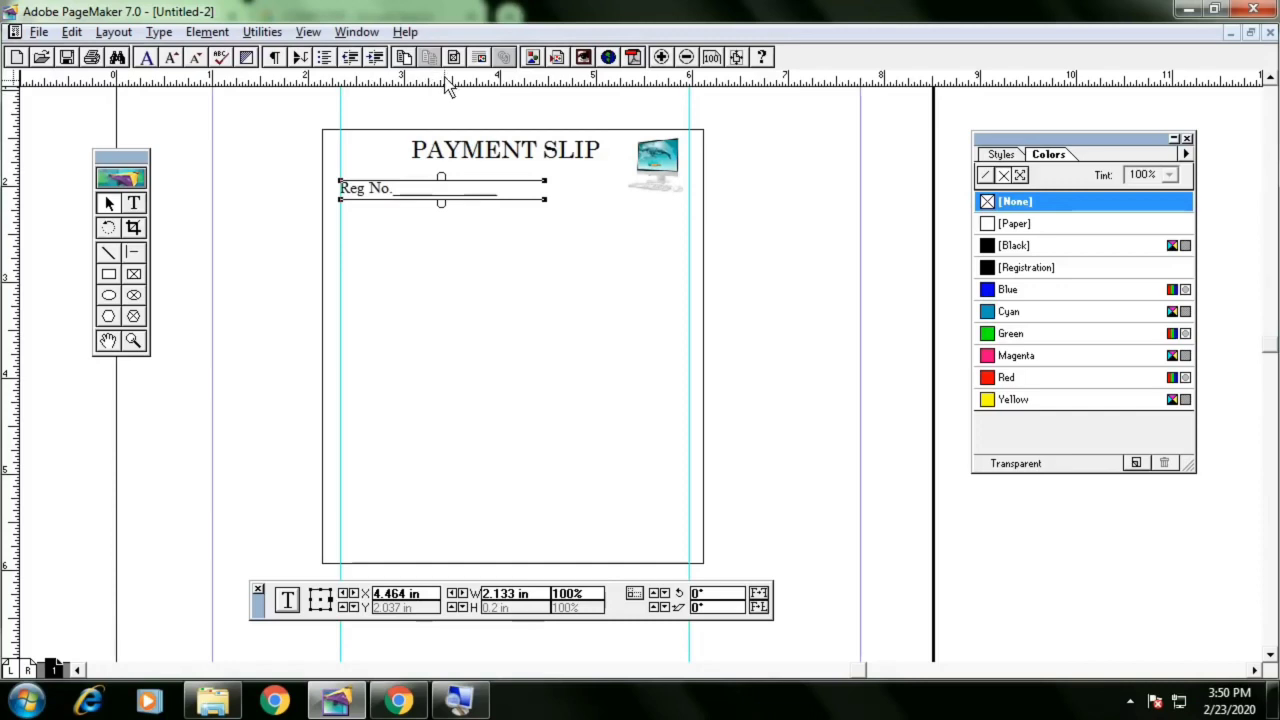
Add a horizontal guide near the rectangle's bottom edge and move the Reg No. block slightly lower
left_click_drag(448, 86, 441, 546)
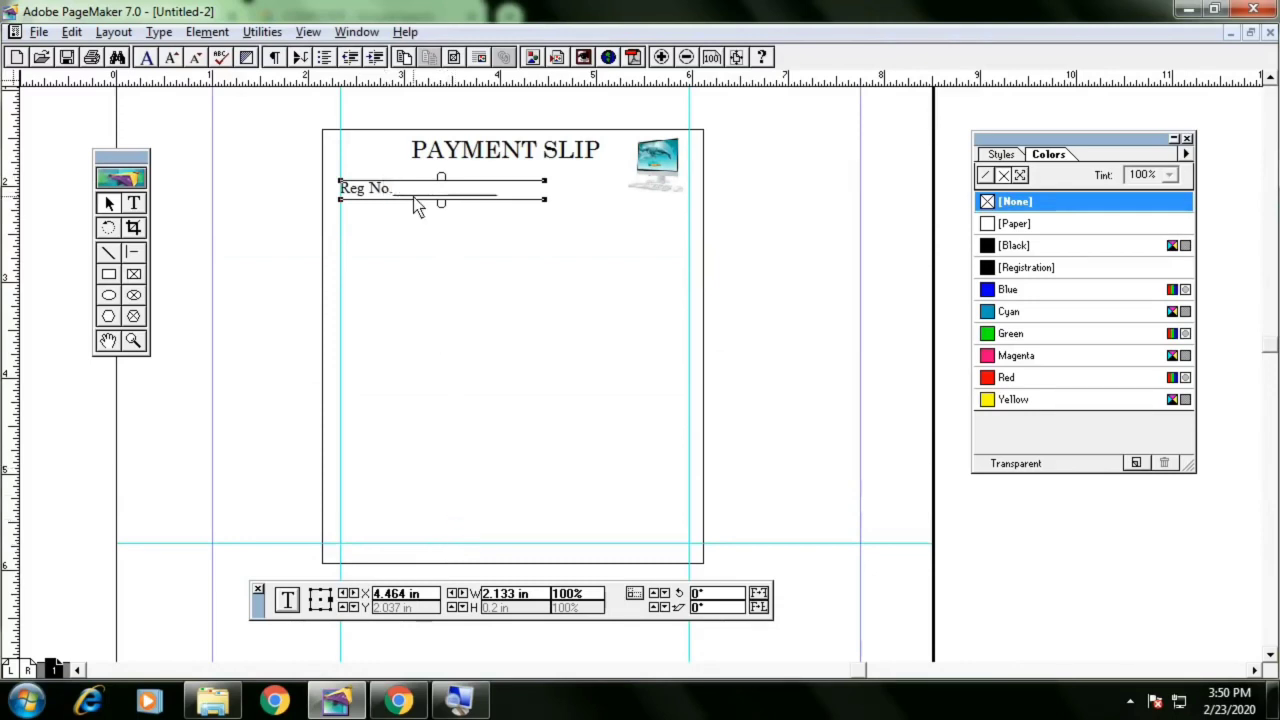
mouse_move(417, 205)
left_mouse_down()
mouse_move(424, 220)
mouse_move(419, 211)
left_mouse_up()
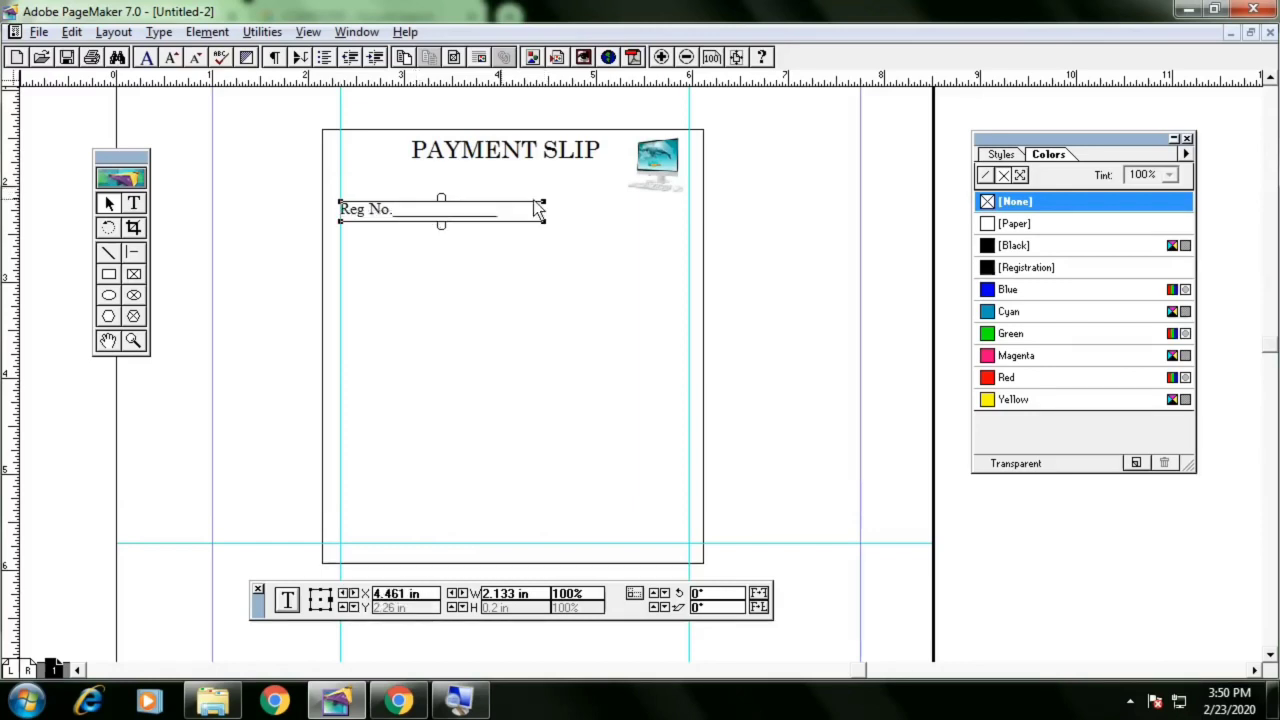
Nudge the computer image beside the heading slightly left and down
left_click(660, 178)
left_click_drag(697, 198, 690, 195)
left_click(486, 252)
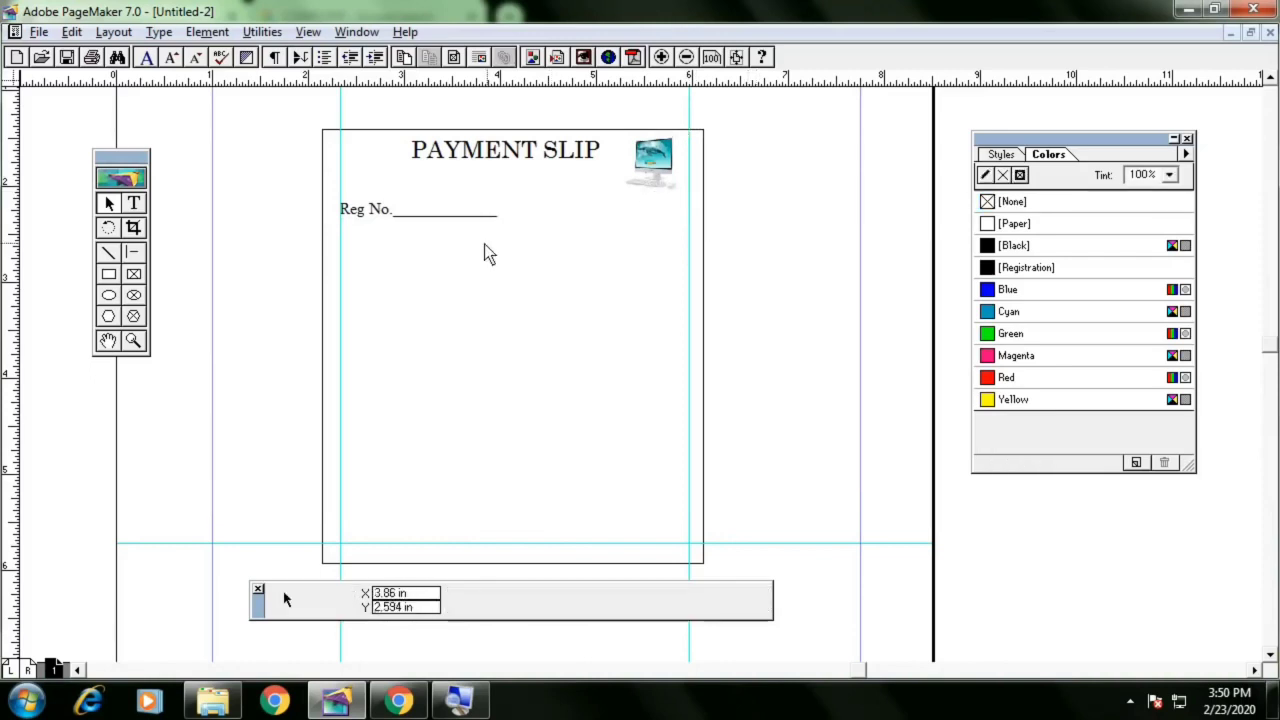
Paste a copy of the Reg No. block and move it to the right half of the same row
left_click(446, 211)
key("ctrl+v")
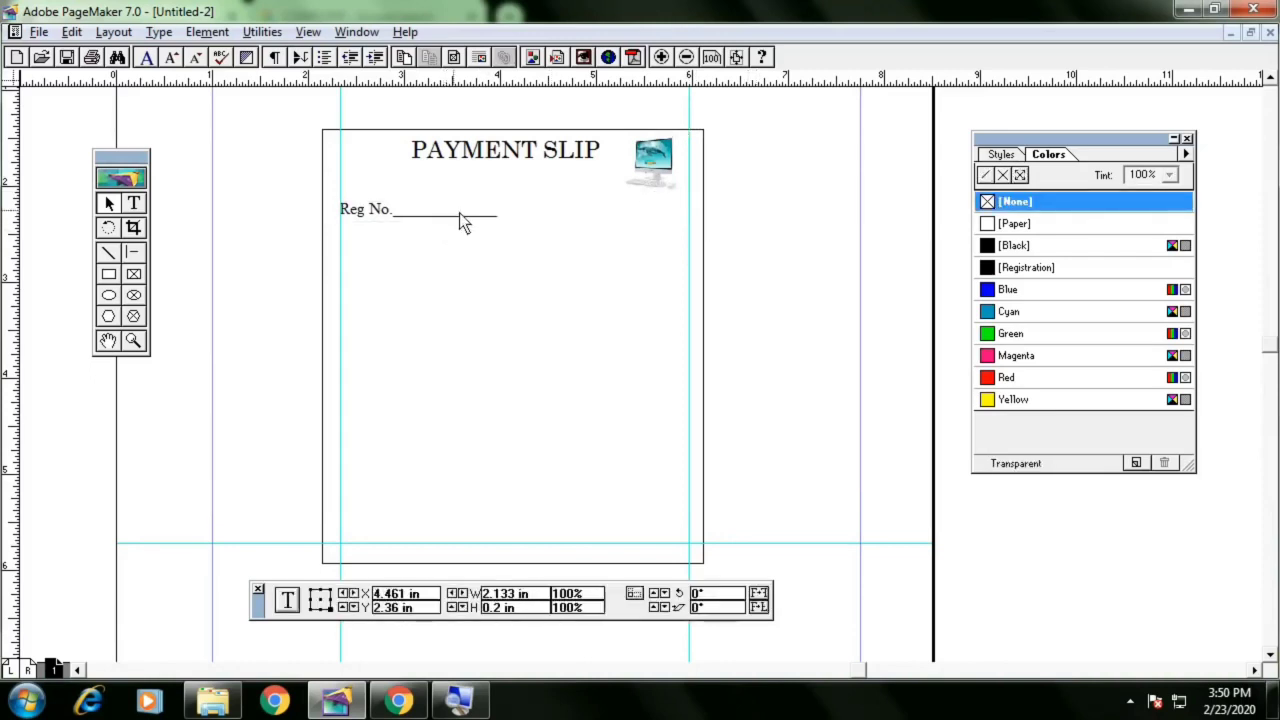
left_click_drag(459, 213, 653, 213)
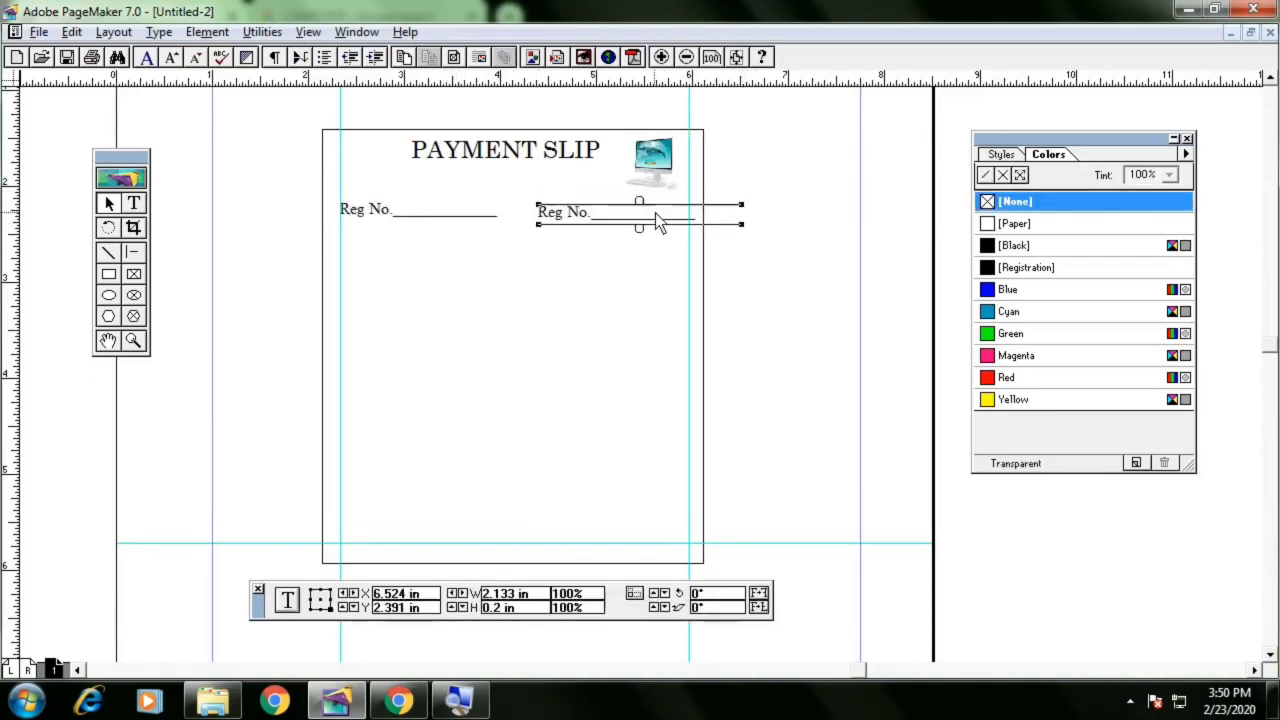
Add a horizontal guide along the Reg No. line and nudge the copy up and left to align it
left_click_drag(524, 77, 526, 217)
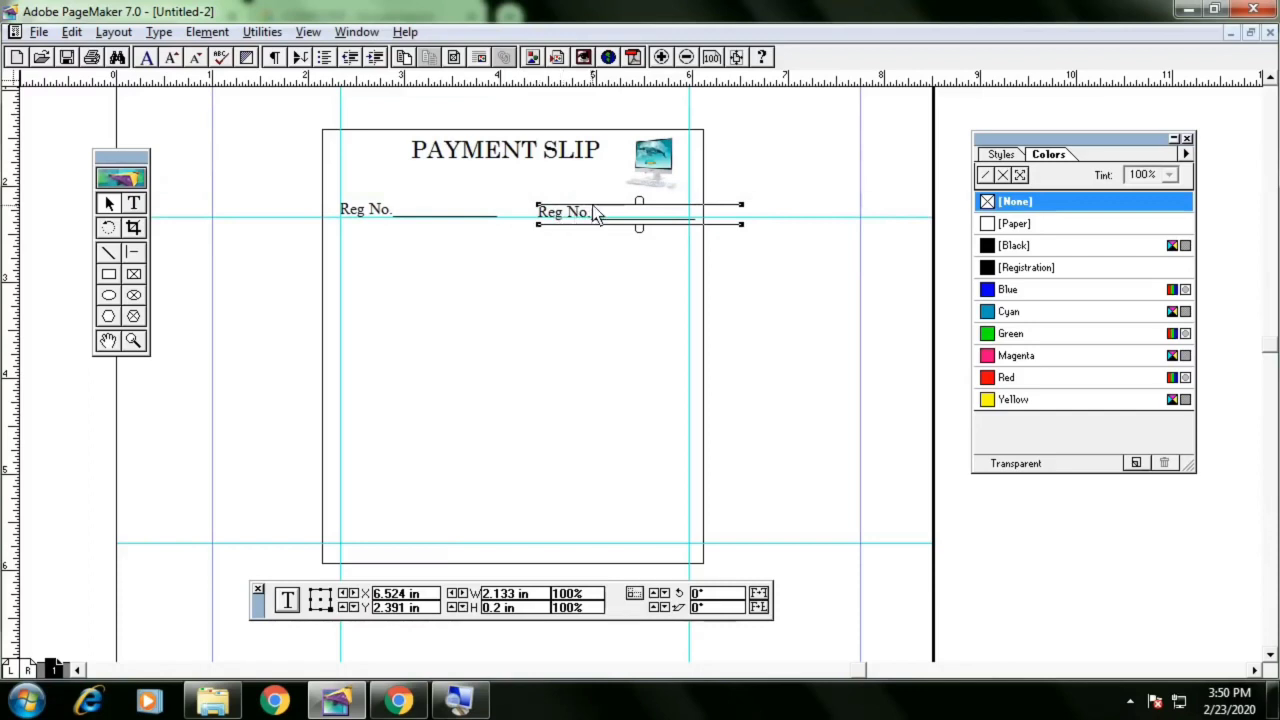
left_click(591, 204)
left_click(583, 210)
key("Up")
key("Up")
key("Up")
key("Up")
key("Up")
key("Up")
key("Up")
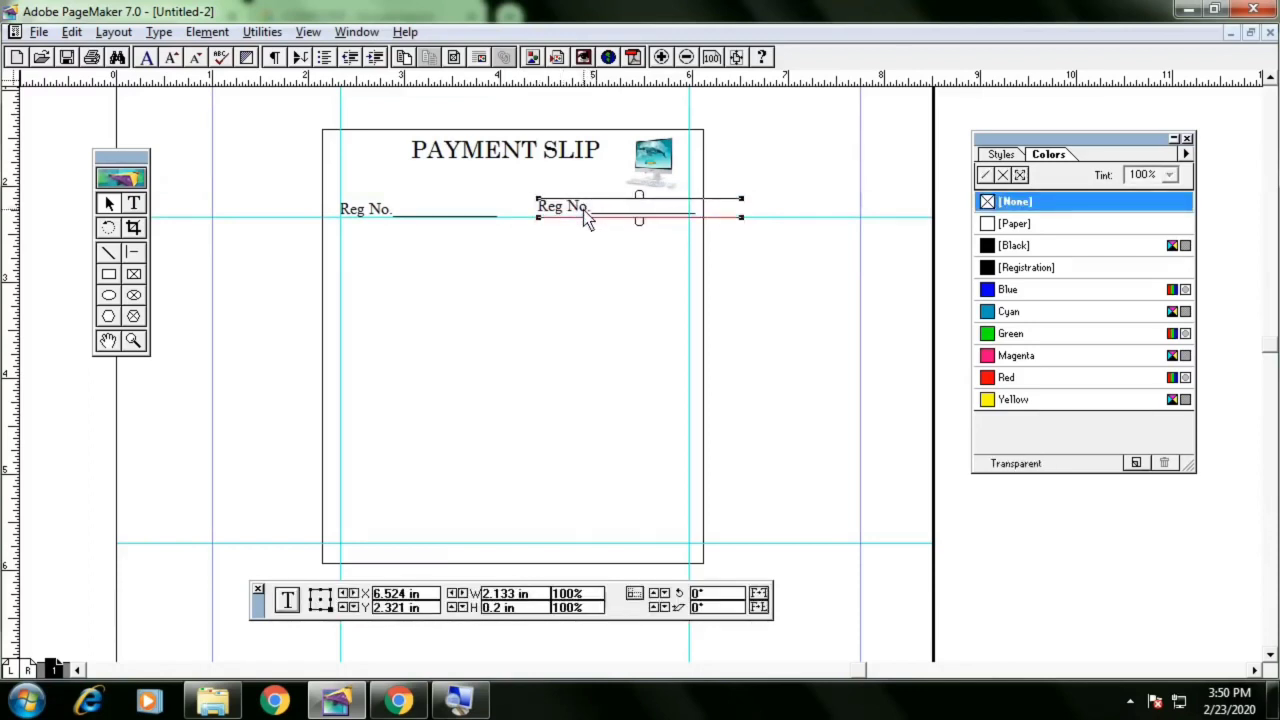
key("Left")
key("Left")
key("Left")
key("Left")
key("Left")
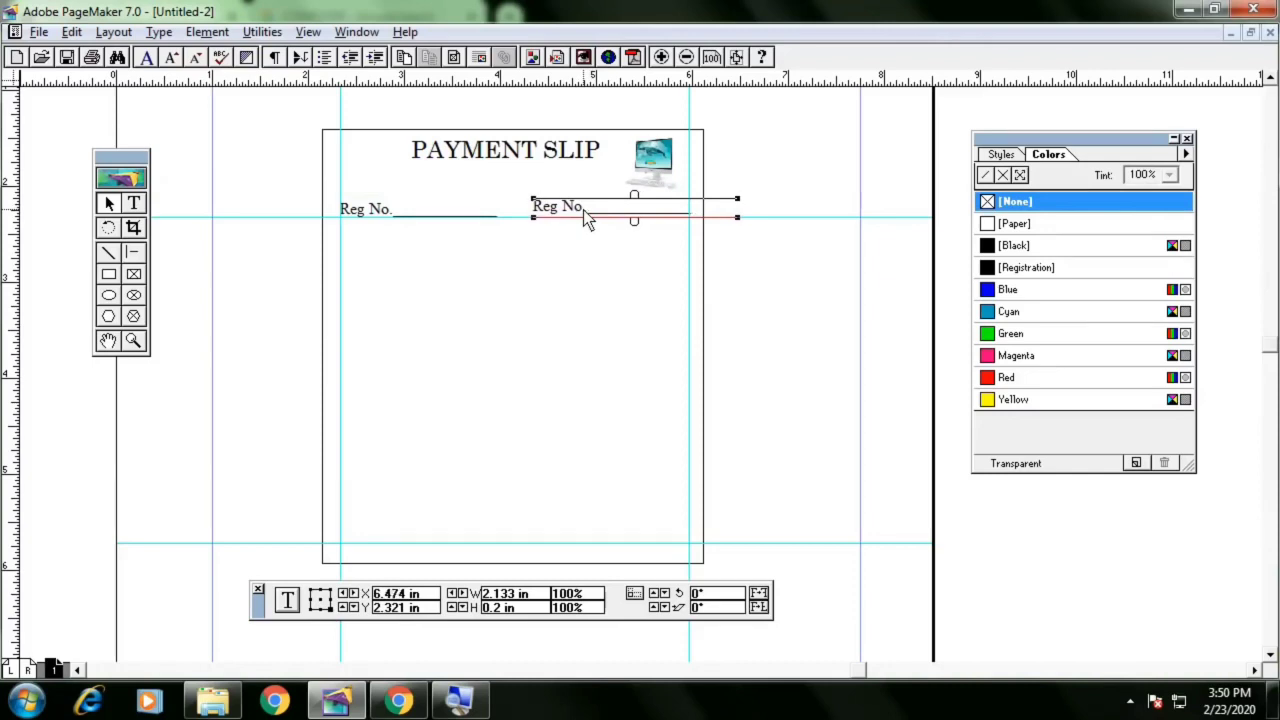
Replace the copy's label with "Date :" keeping its underscore line
left_click(133, 204)
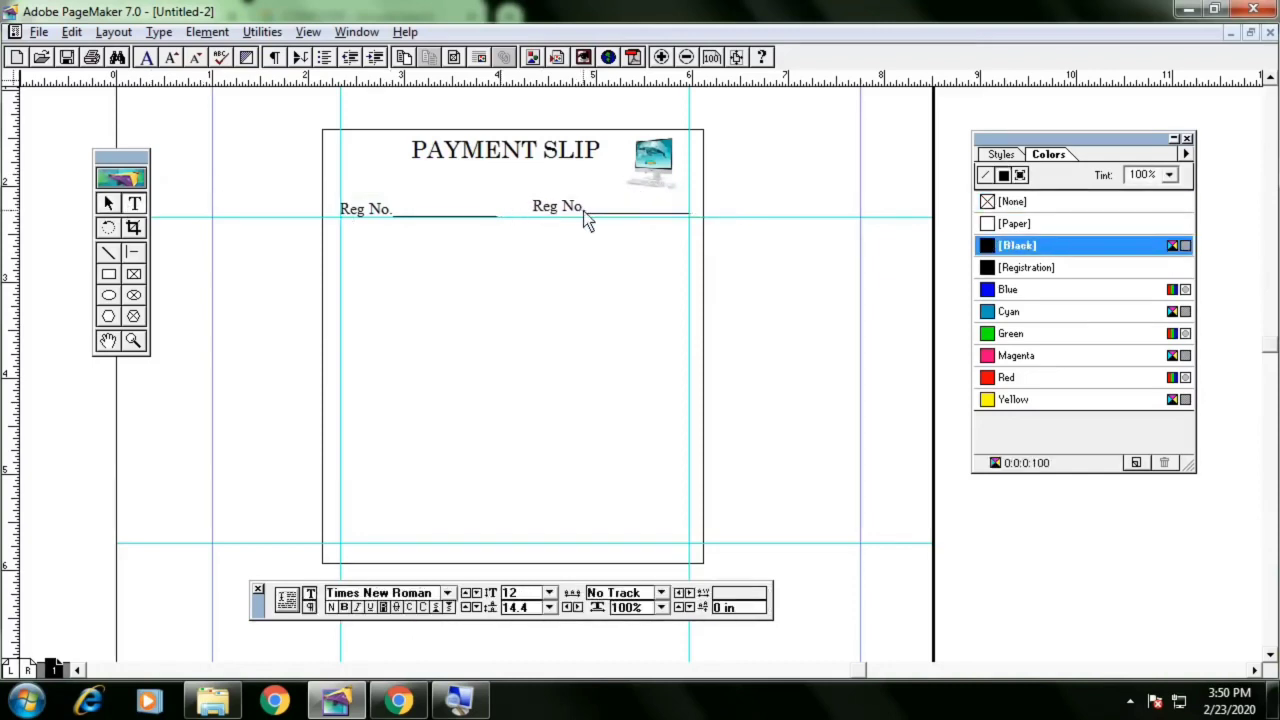
left_click_drag(586, 211, 522, 215)
key("BackSpace")
type("Date :")
left_click(109, 204)
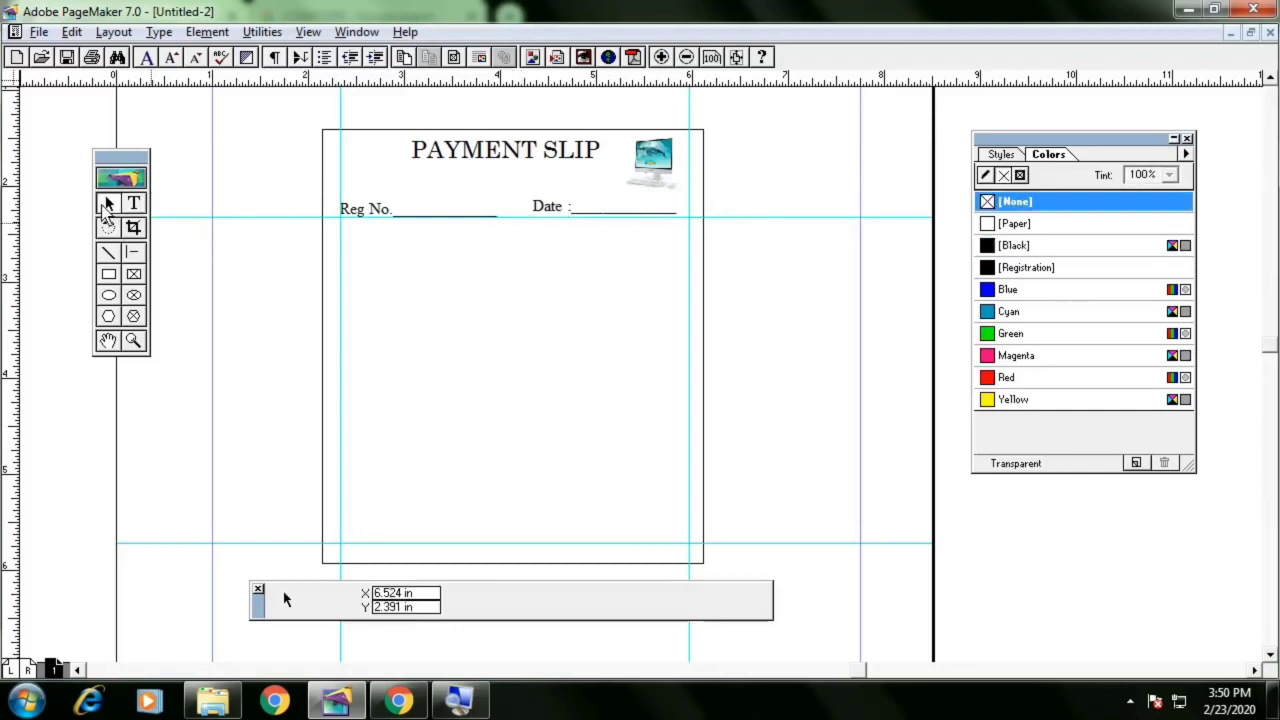
Shift the Date block slightly right and pull its right edge in to the vertical guide
left_click(588, 208)
left_click_drag(590, 207, 599, 207)
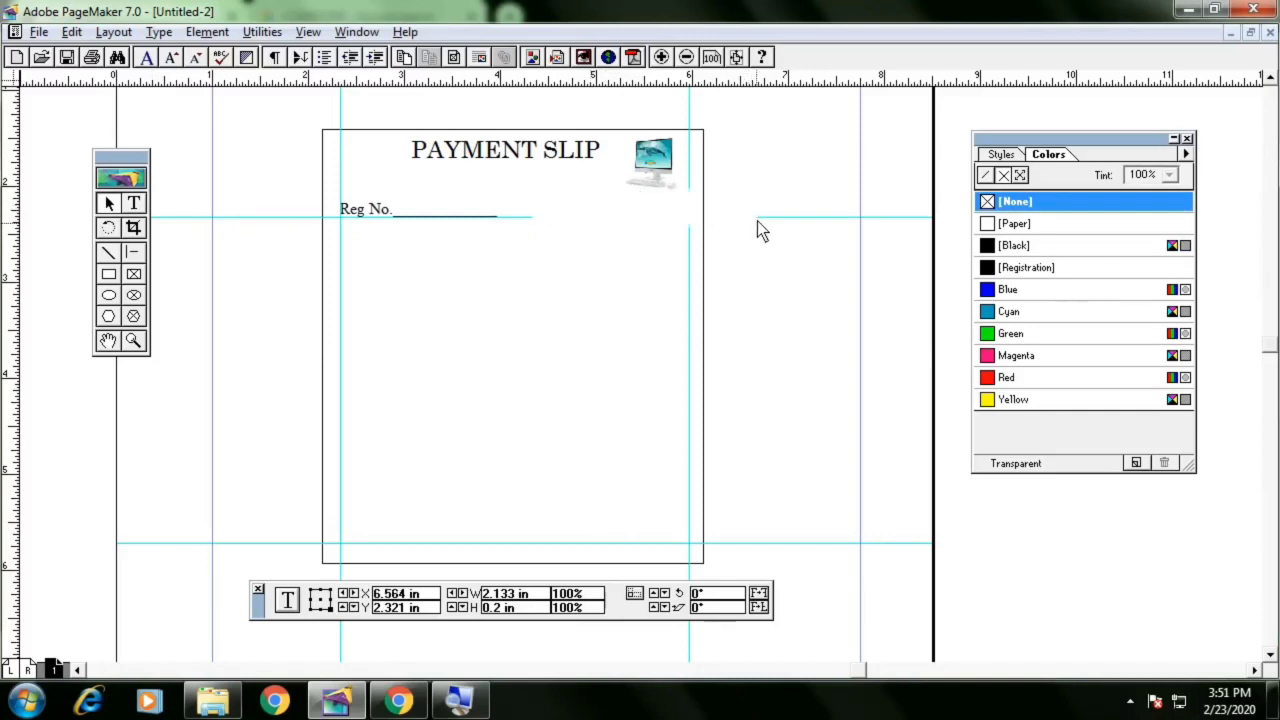
left_click_drag(746, 218, 689, 218)
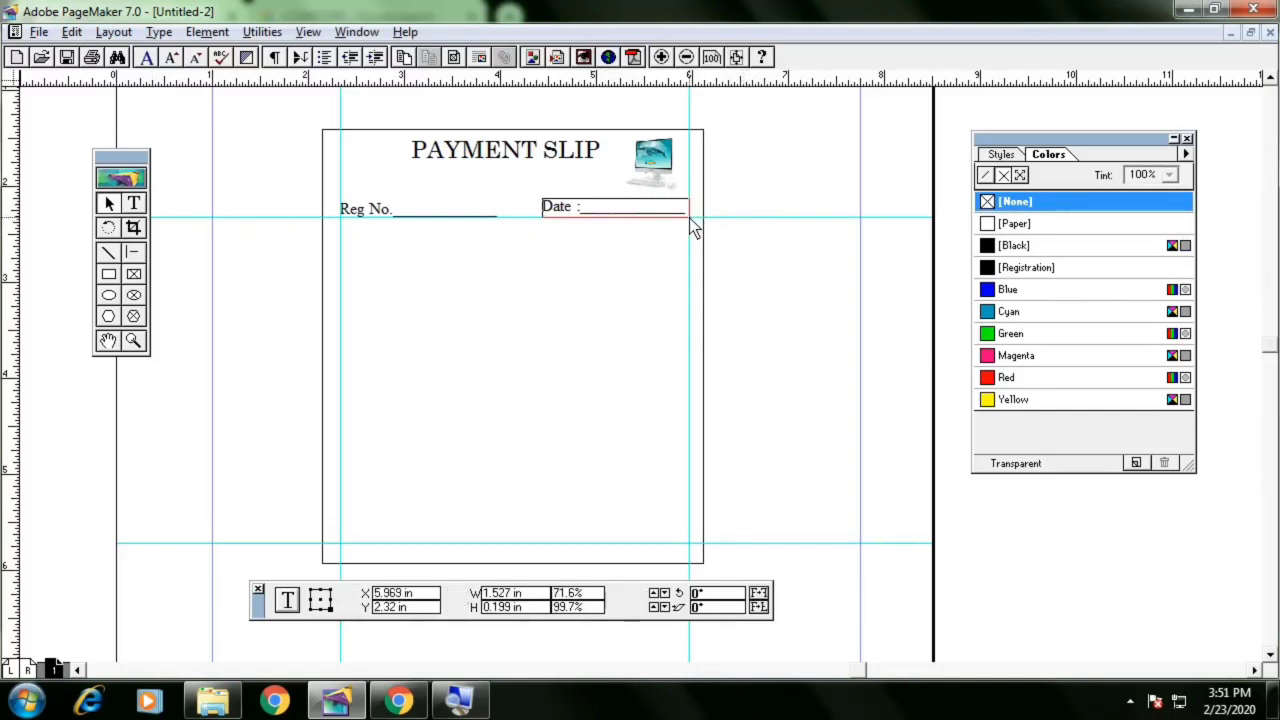
left_click(756, 244)
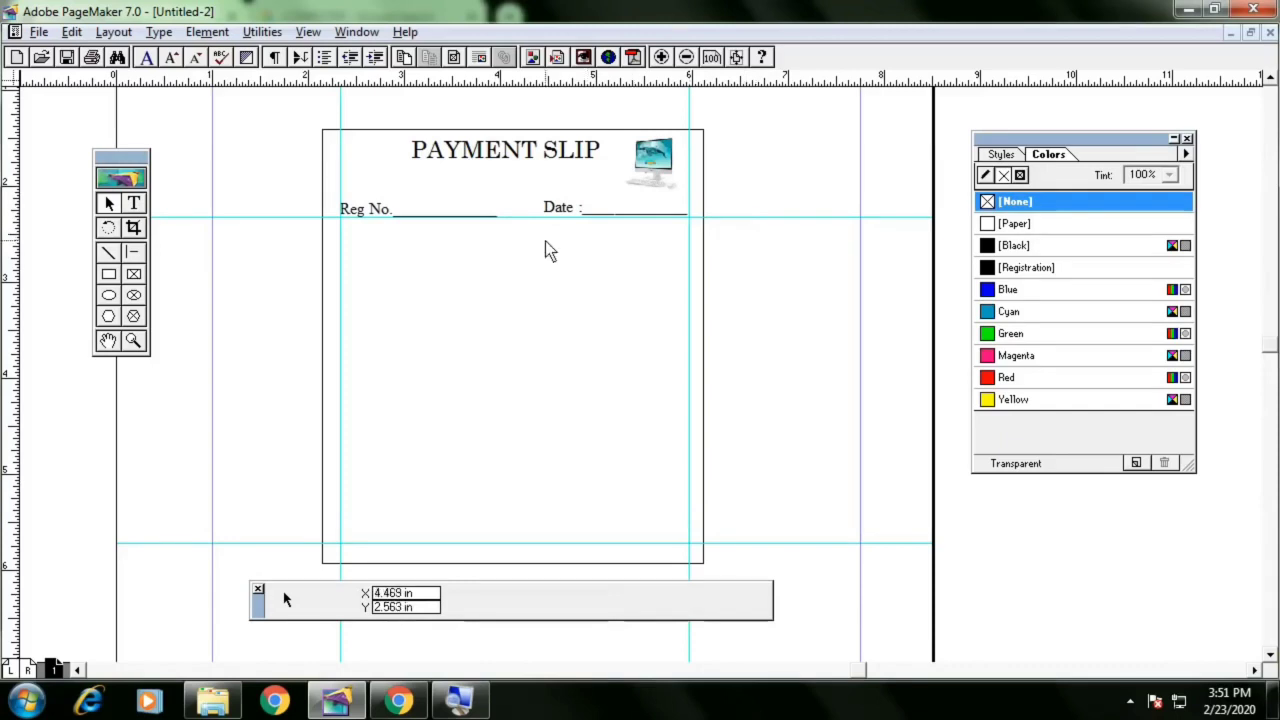
Compare with the reference PDF, then replace the underscore line after Reg No. with a period
key("alt+Tab")
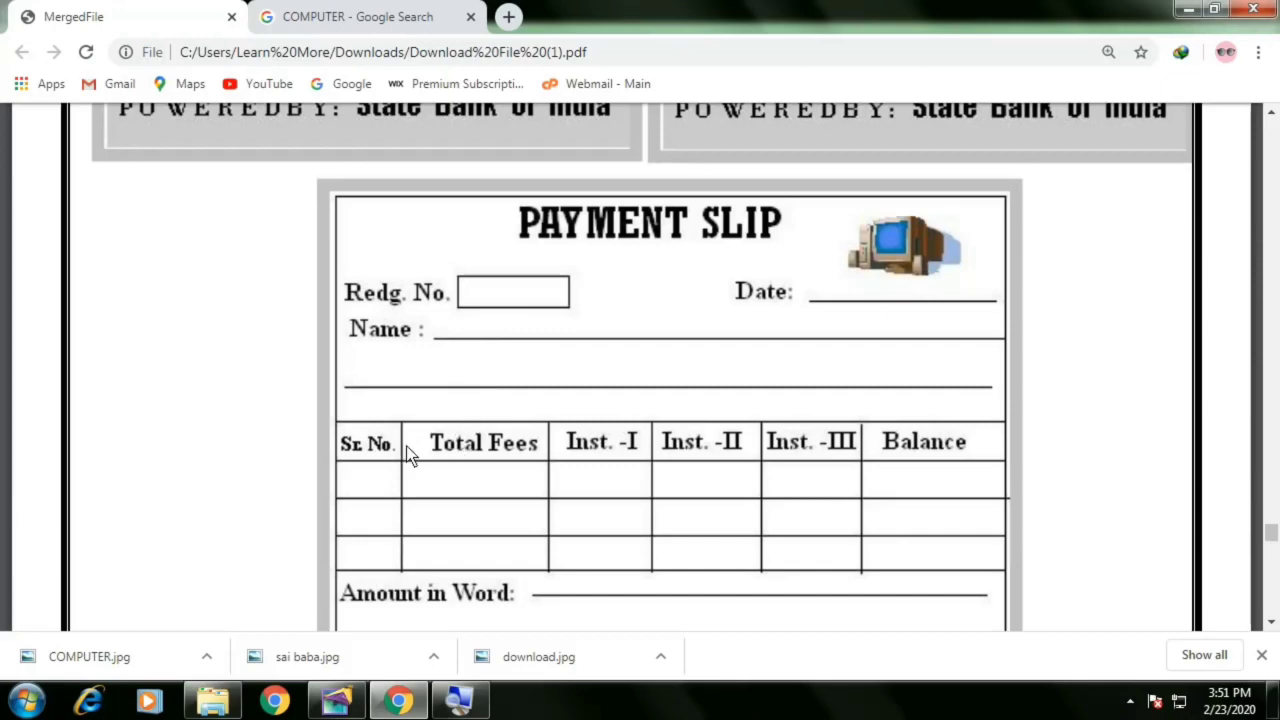
key("alt+Tab")
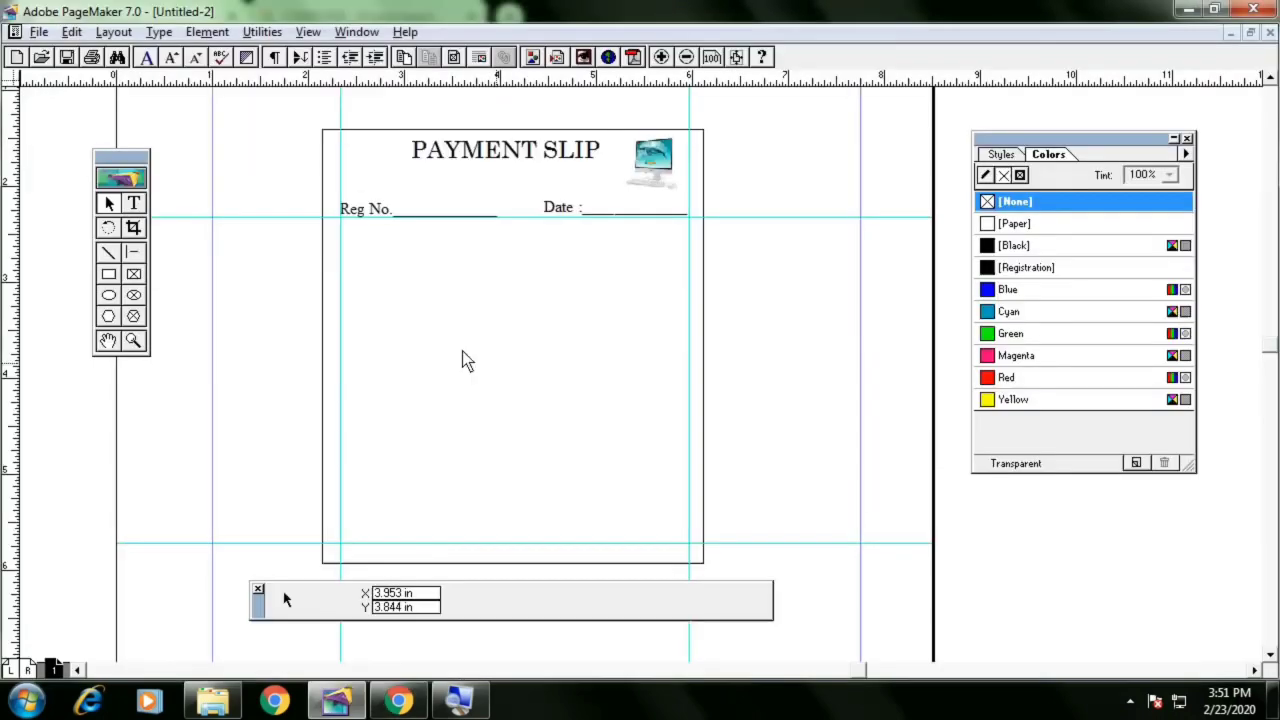
left_click(418, 212)
left_click(134, 204)
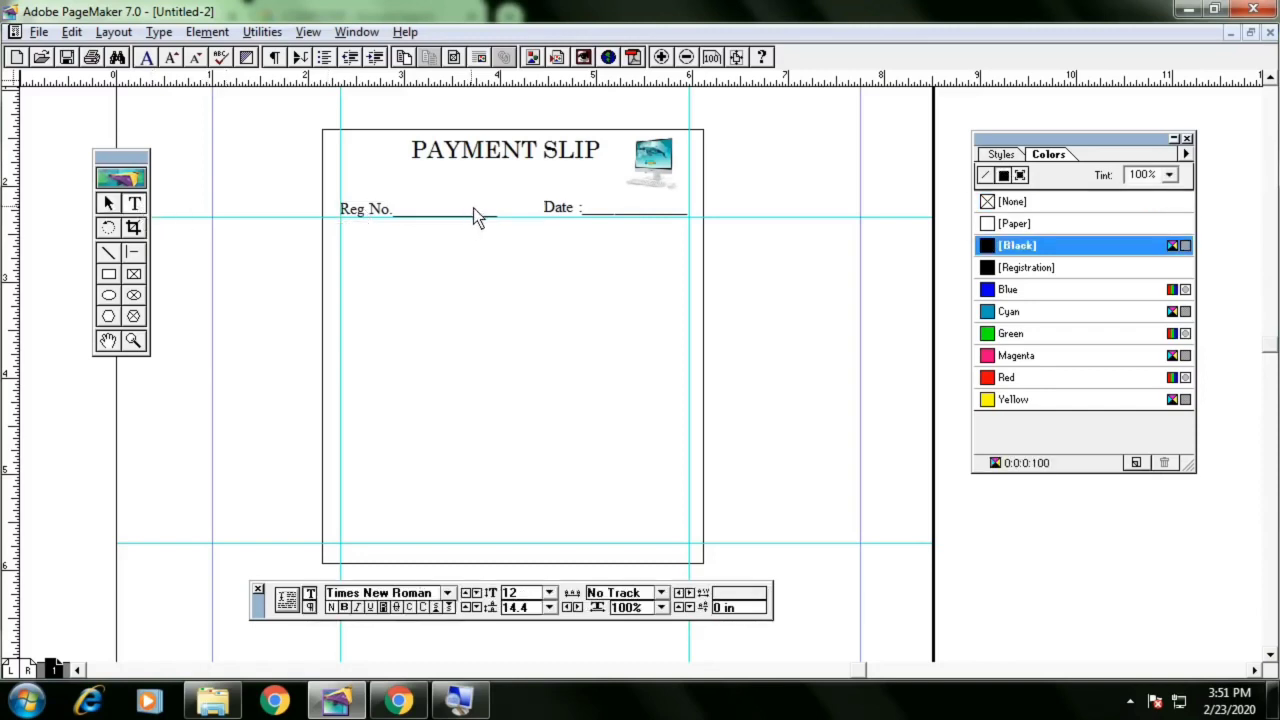
left_click_drag(424, 220, 409, 224)
key("BackSpace")
key("BackSpace")
key("BackSpace")
key("BackSpace")
key("BackSpace")
key("BackSpace")
key("BackSpace")
key("BackSpace")
key("BackSpace")
key("BackSpace")
key("BackSpace")
key("BackSpace")
key("BackSpace")
key("BackSpace")
type(".")
Draw a small rectangular entry box right after the Reg No. label
left_click(109, 275)
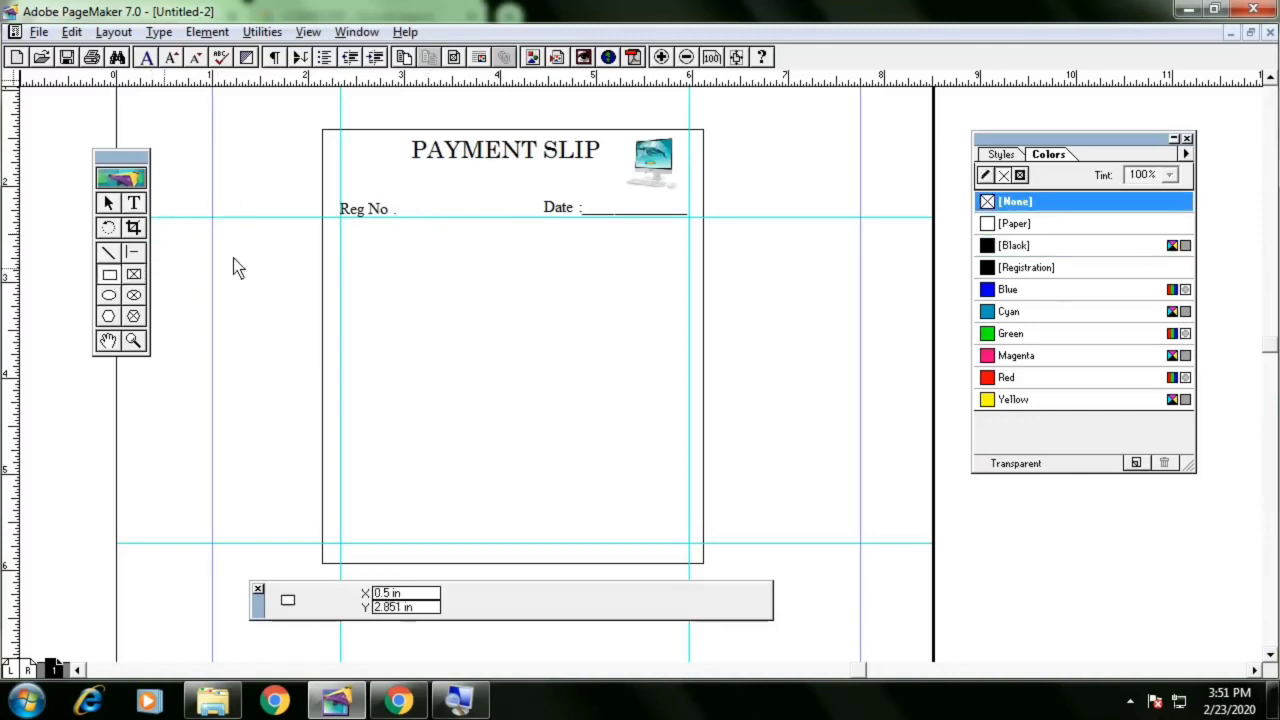
left_click_drag(405, 196, 509, 218)
left_click(109, 203)
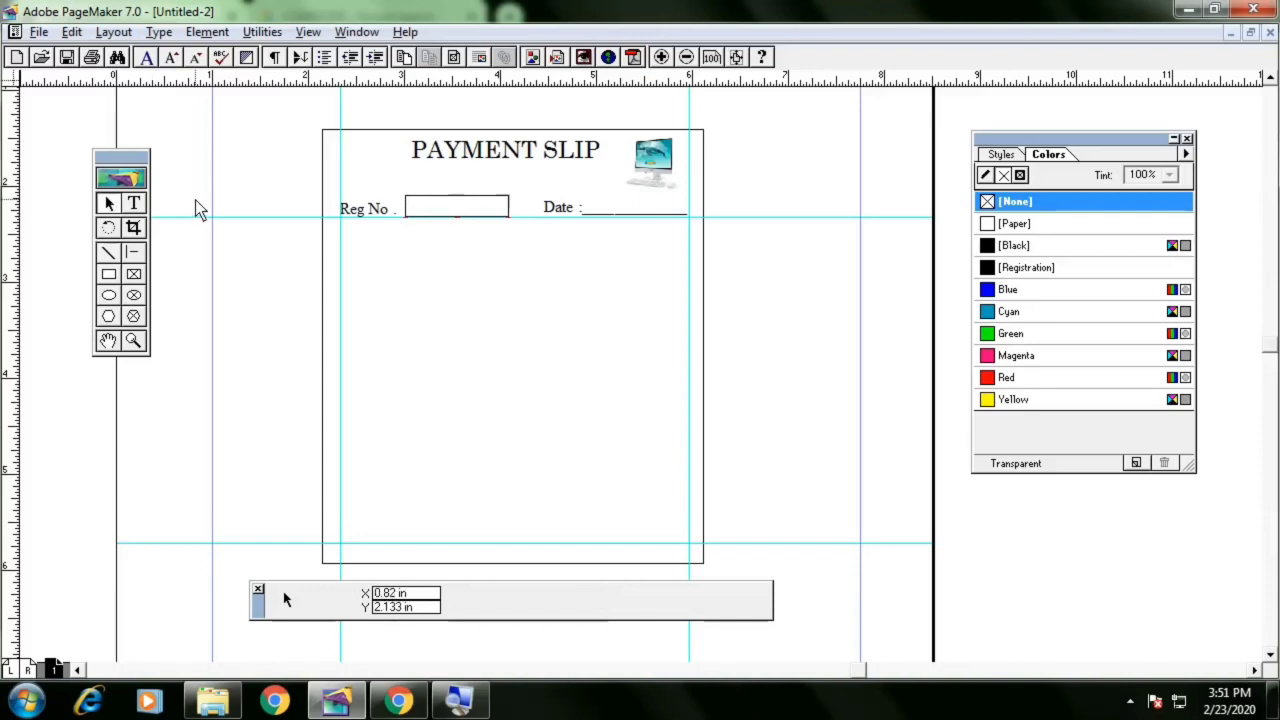
Duplicate the Reg No. text below it and retype it as "Name : " followed by a long underscore line
left_click(349, 216)
left_click_drag(364, 211, 311, 237)
left_click(134, 203)
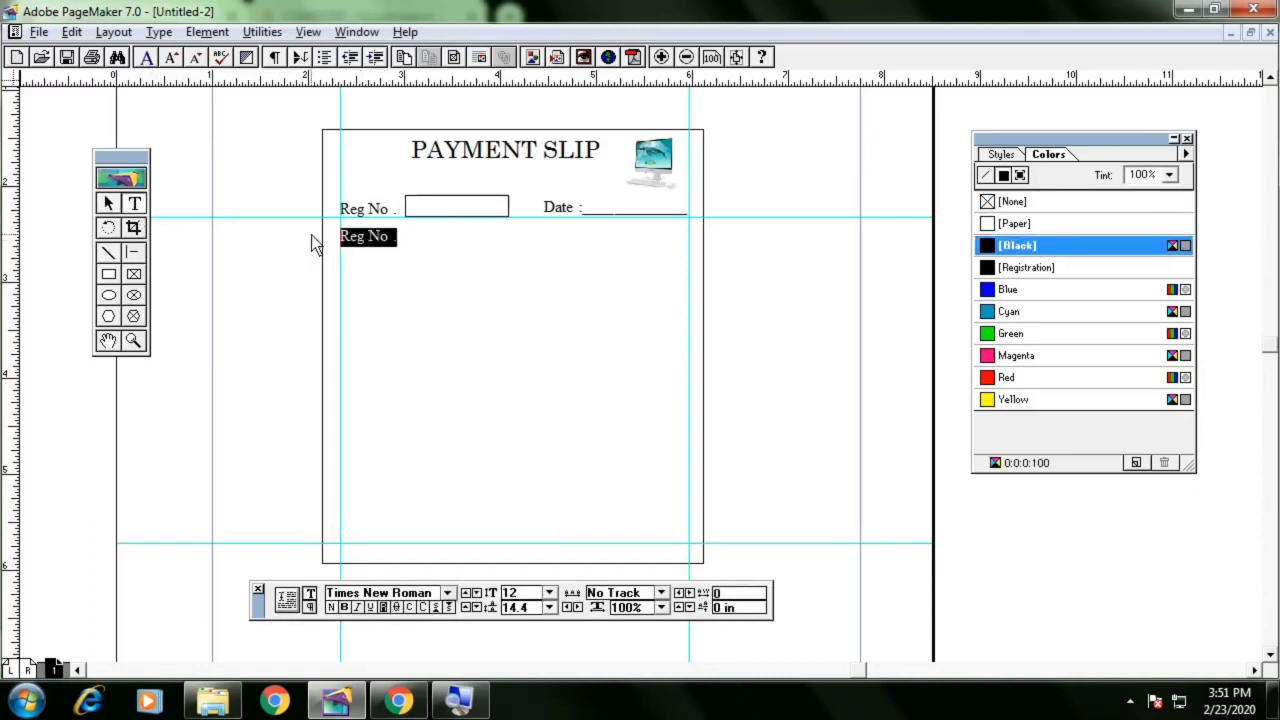
type("Name : _")
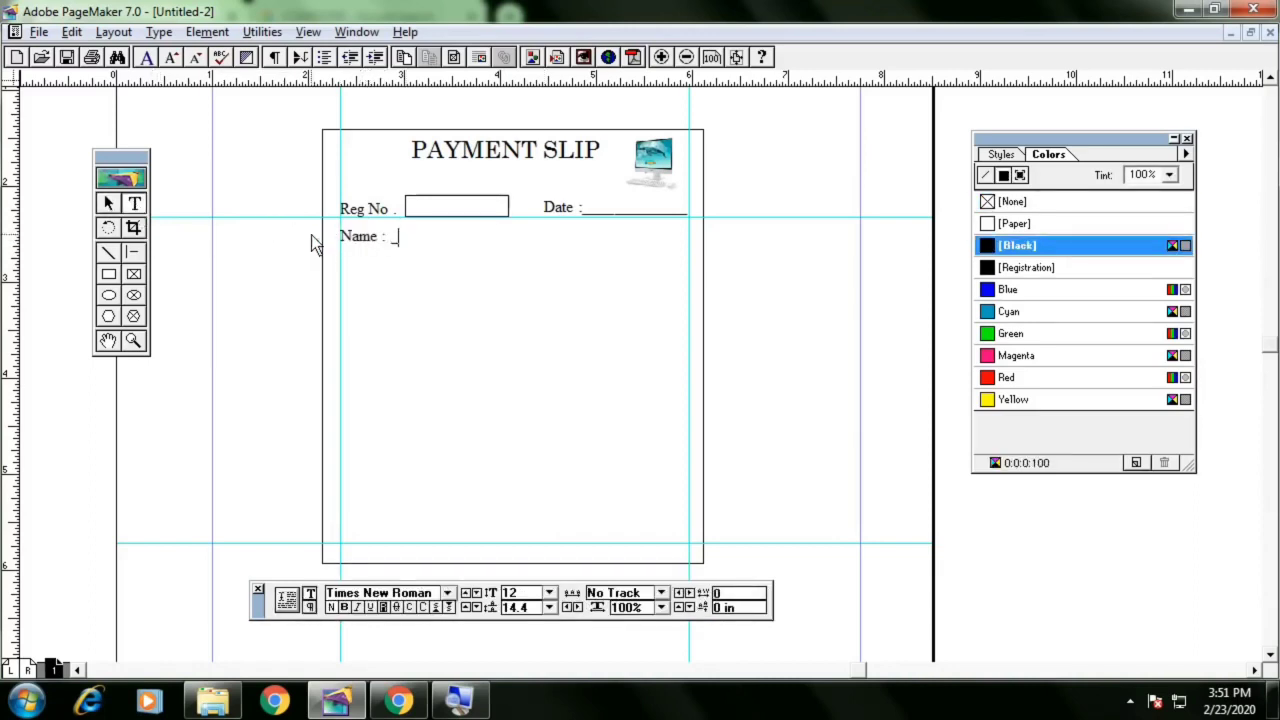
type("____________________________")
left_click(108, 203)
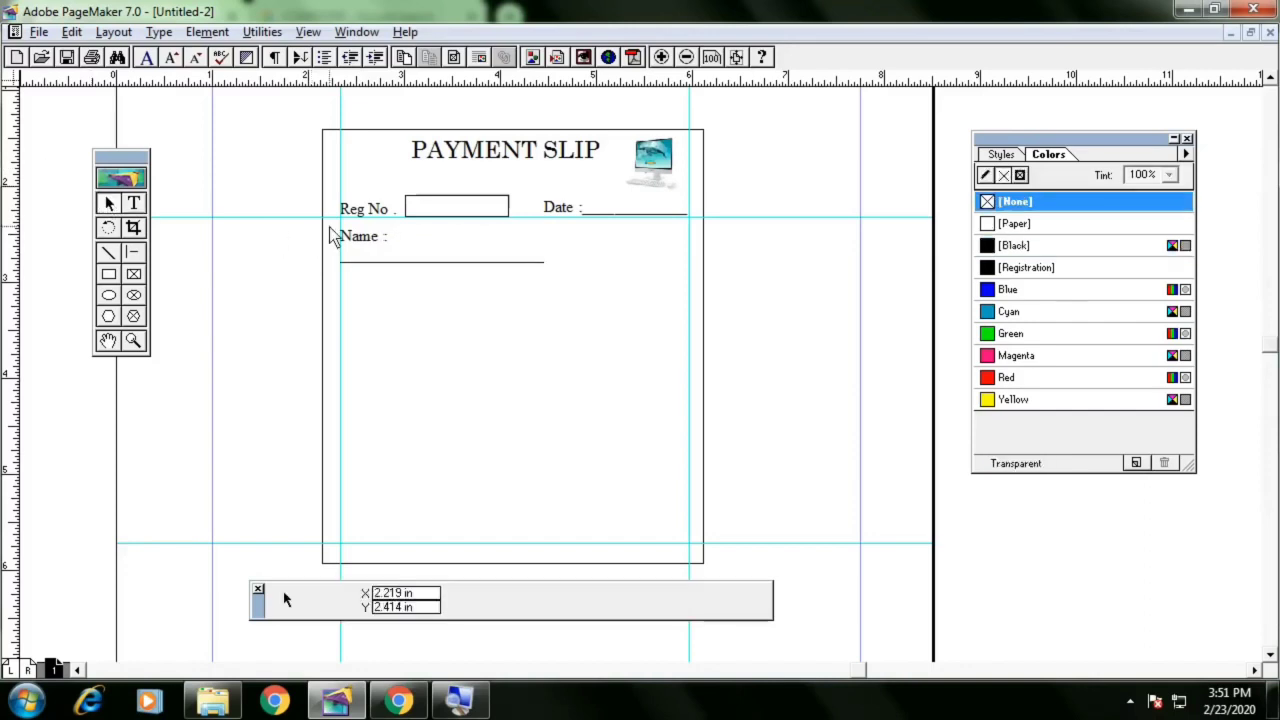
Widen the Name block to the right guide and delete a few underscores so the line fits on one row
left_click(367, 243)
left_click_drag(548, 269, 689, 264)
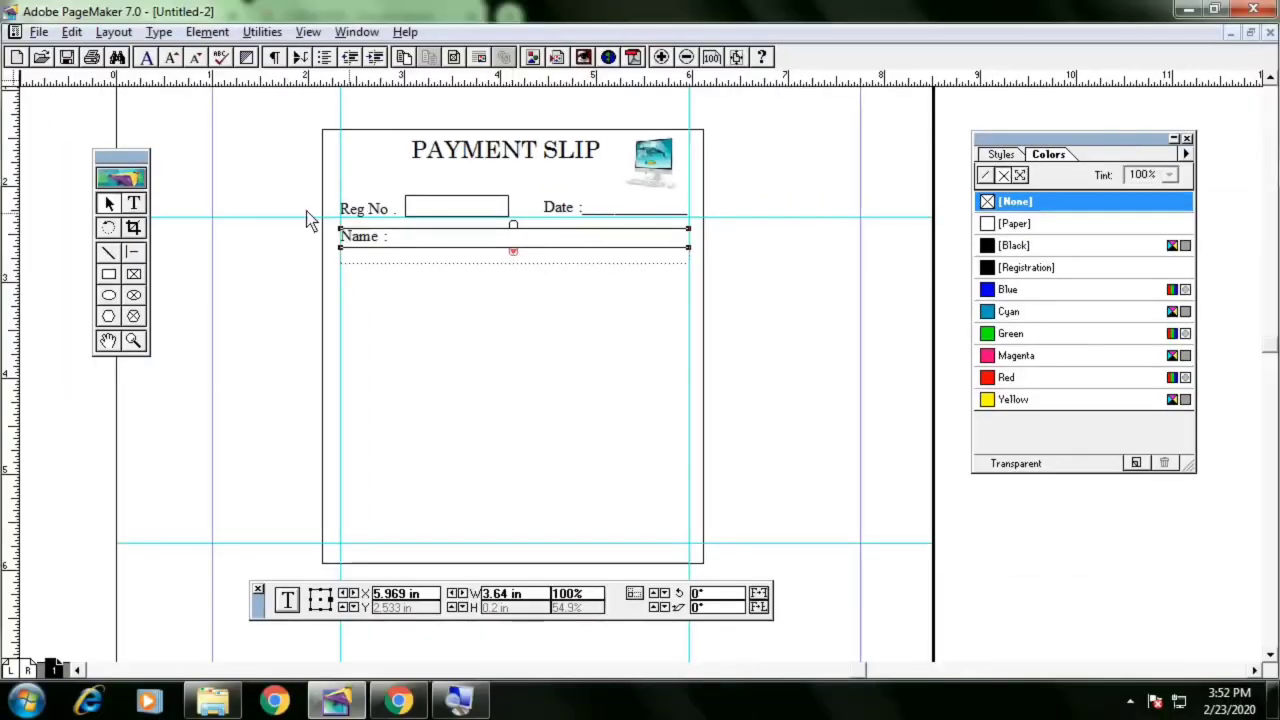
left_click(133, 203)
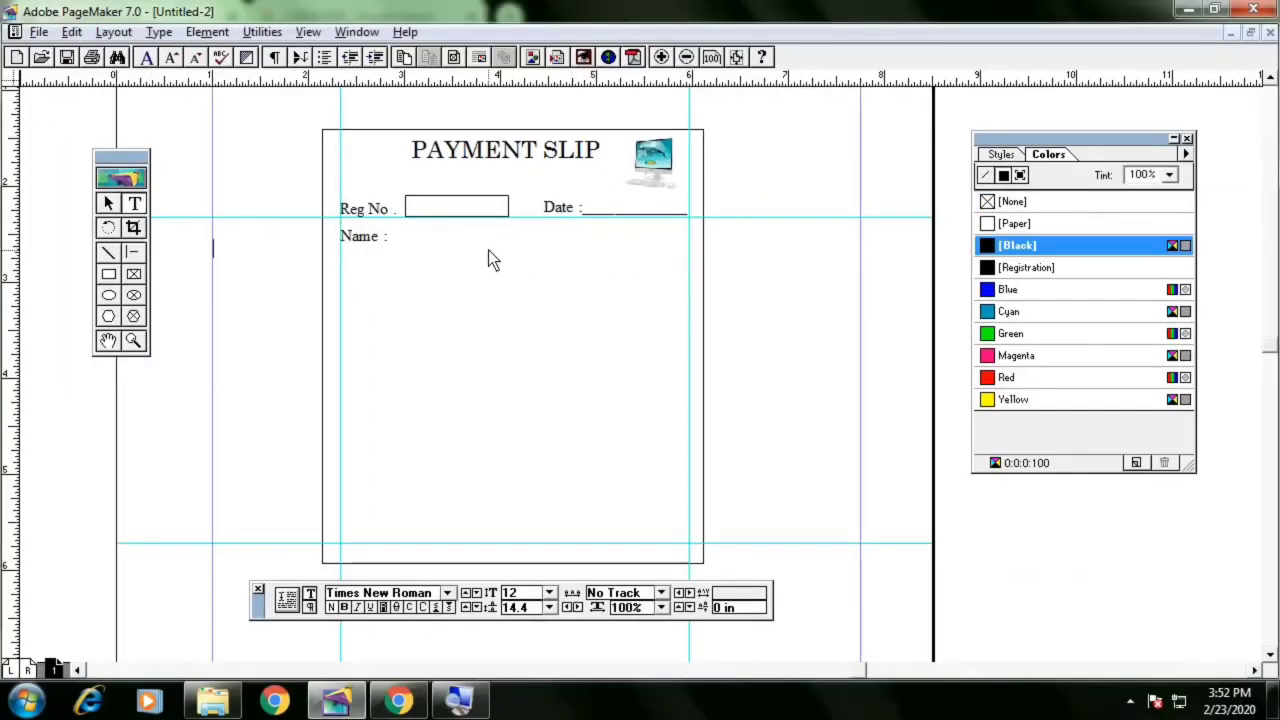
left_click(488, 250)
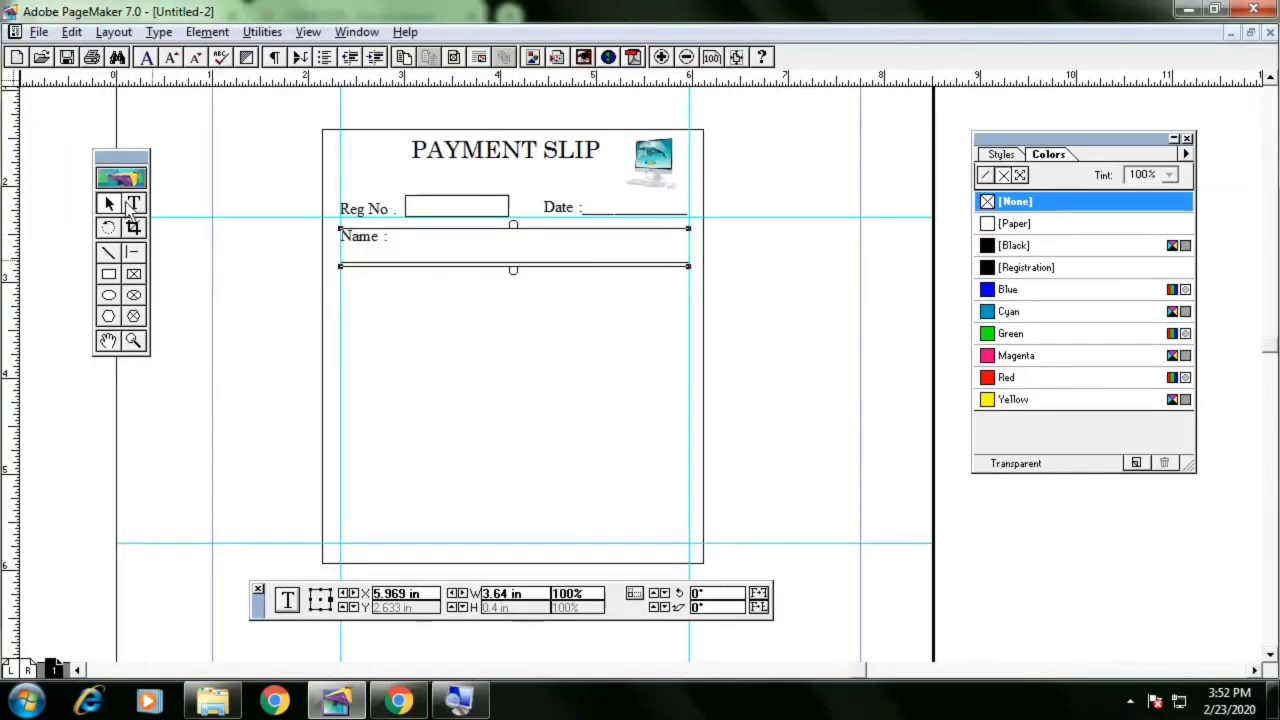
left_click(134, 204)
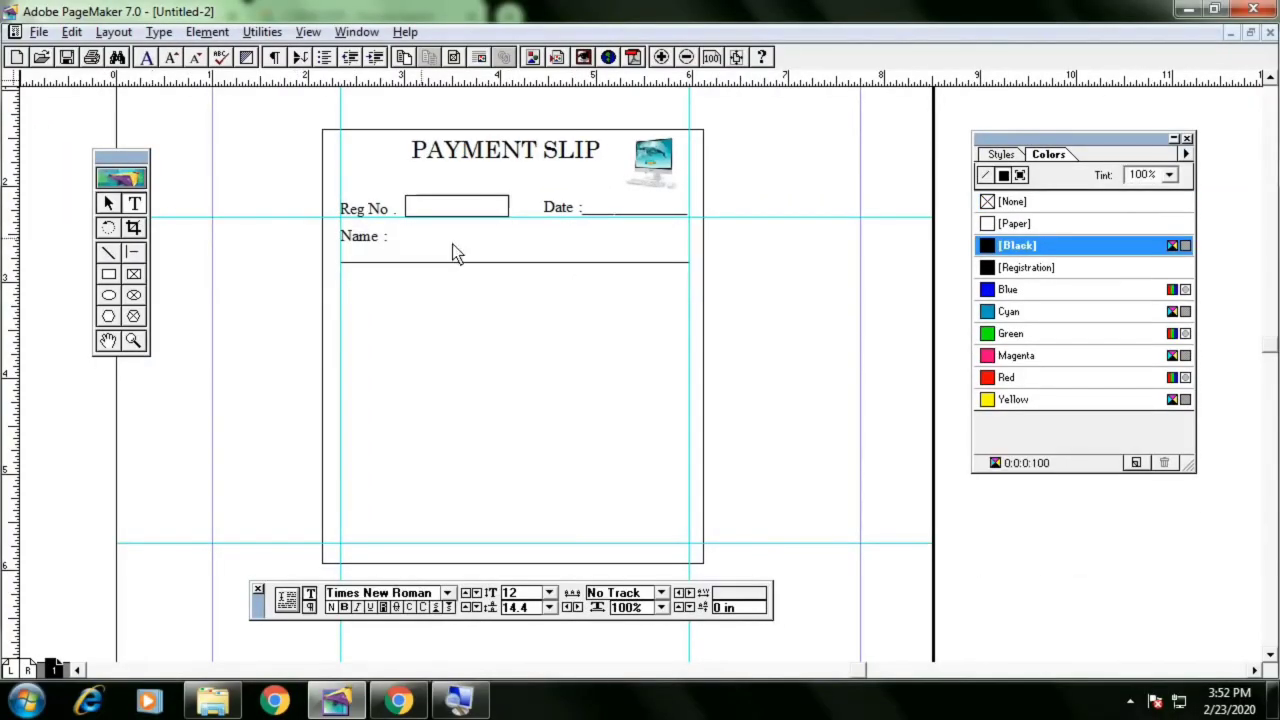
left_click(456, 257)
key("BackSpace")
key("BackSpace")
key("BackSpace")
key("BackSpace")
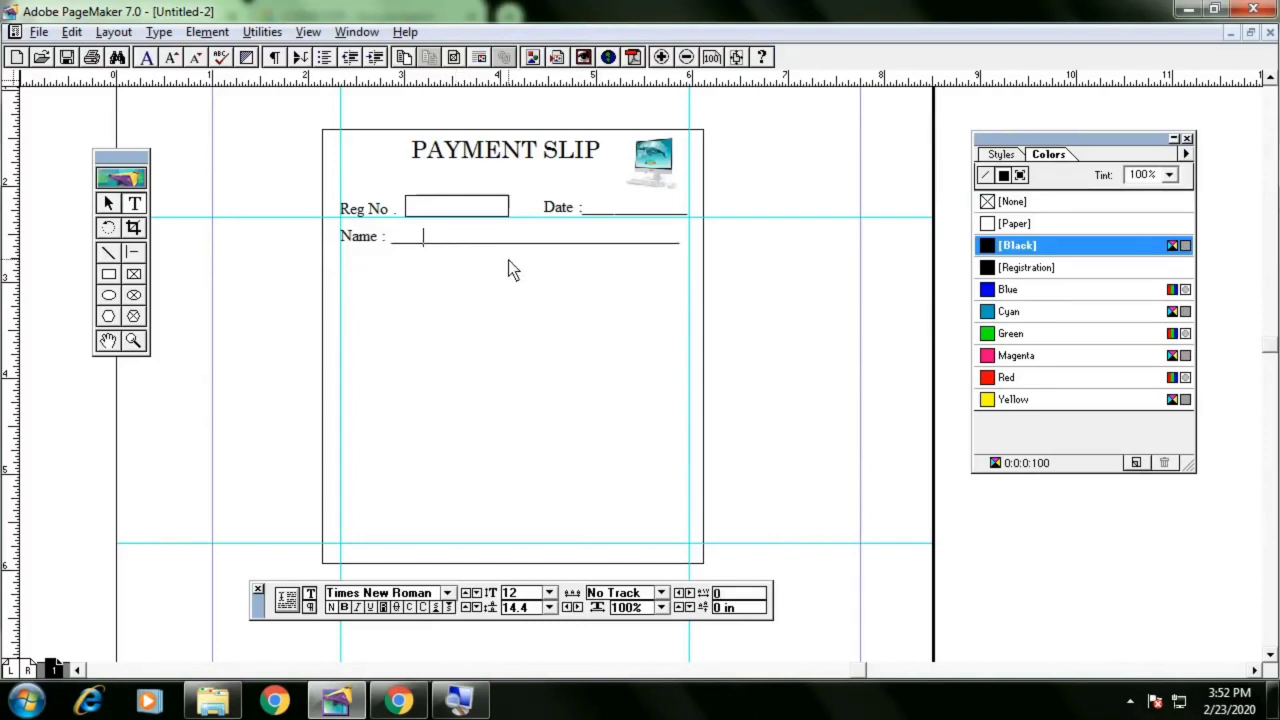
Widen the Name block slightly and add one more underscore to extend the line to the guide
left_click(110, 204)
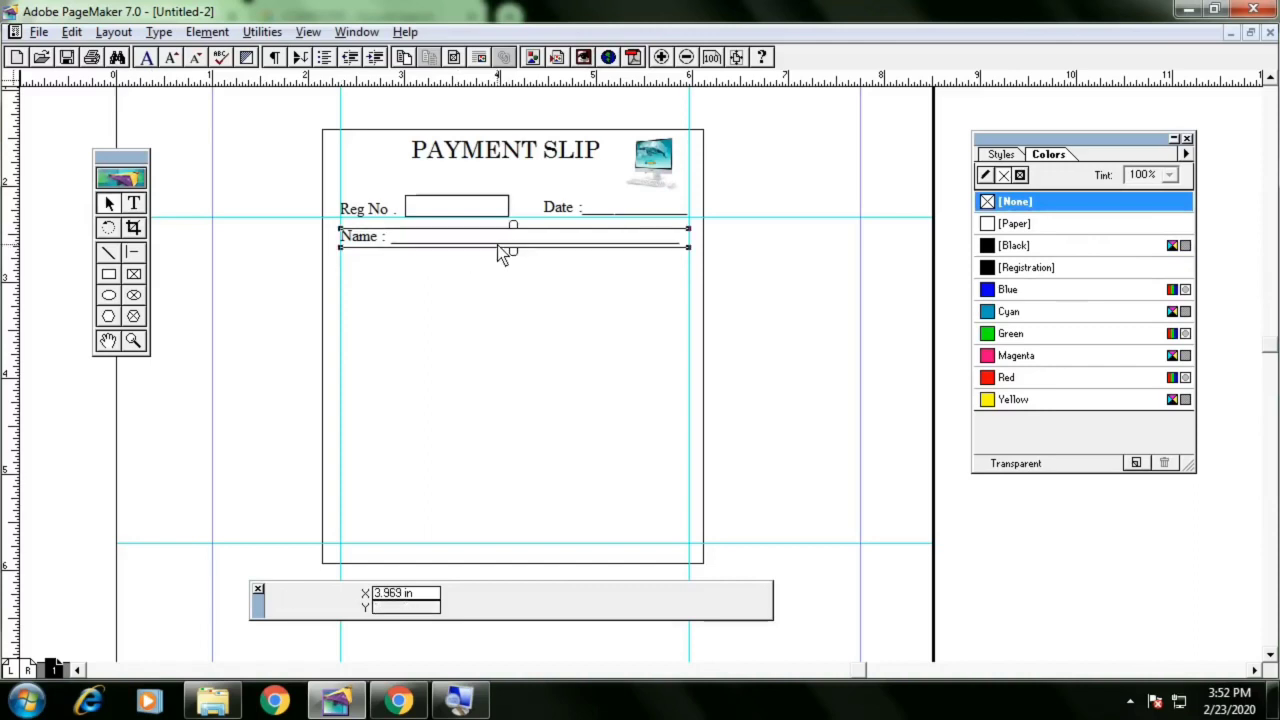
left_click_drag(690, 250, 720, 250)
left_click(134, 204)
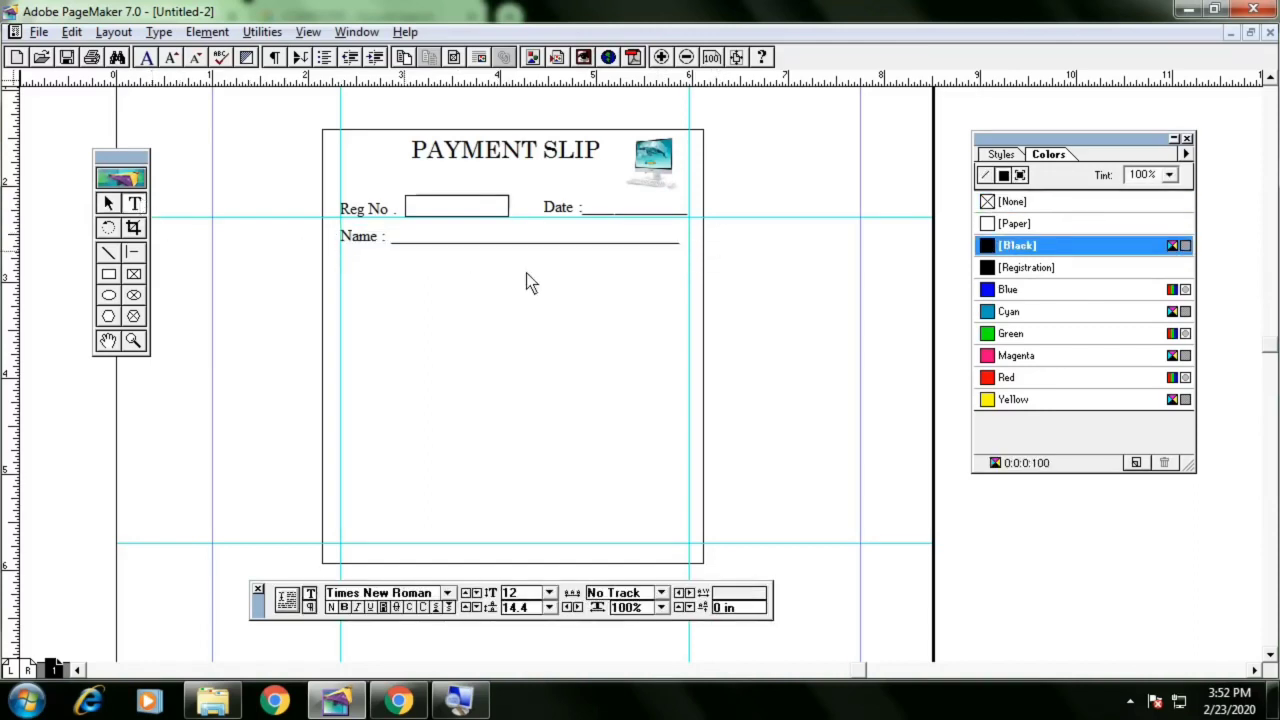
left_click(687, 250)
type("_")
left_click(108, 204)
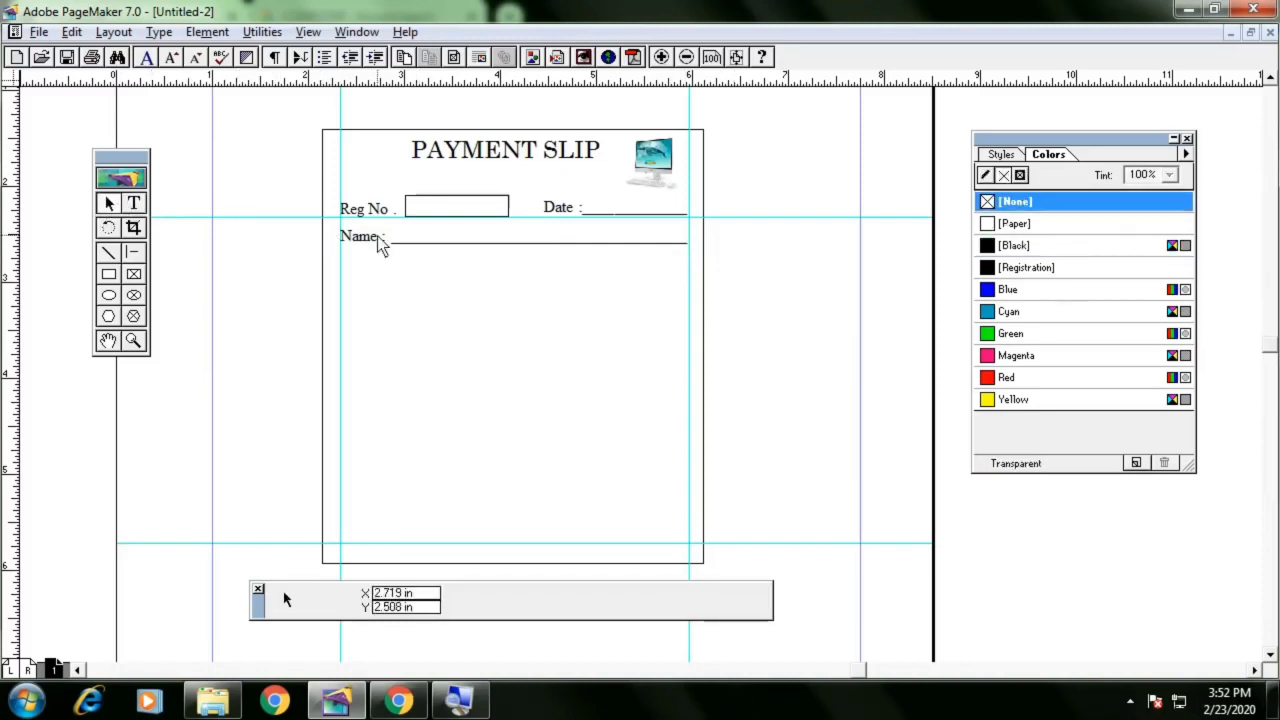
Copy the Name line block and paste a duplicate placed just below it
left_click(410, 244)
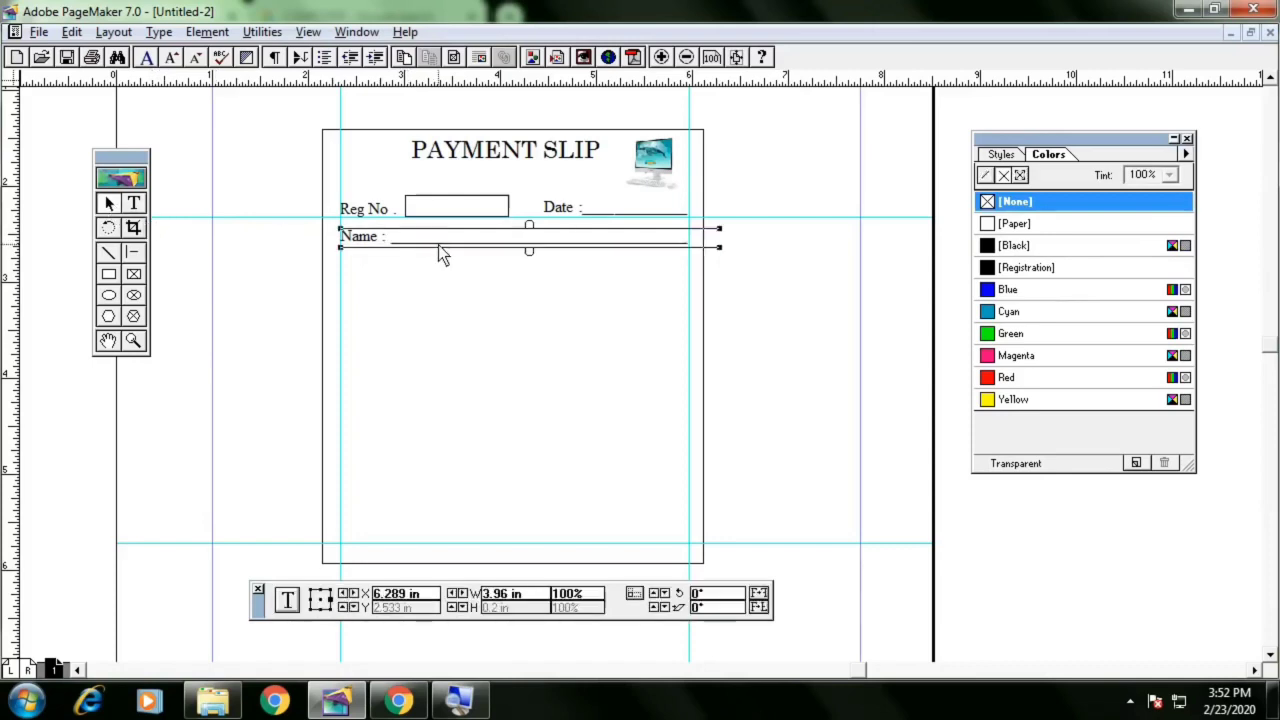
key("ctrl+c")
key("ctrl+v")
key("Down")
key("Down")
key("Down")
key("Down")
key("Down")
key("Down")
key("Down")
key("Down")
key("Down")
key("Down")
key("Down")
key("Down")
key("Down")
key("Down")
key("Down")
key("Down")
key("Down")
key("Down")
key("Down")
key("Down")
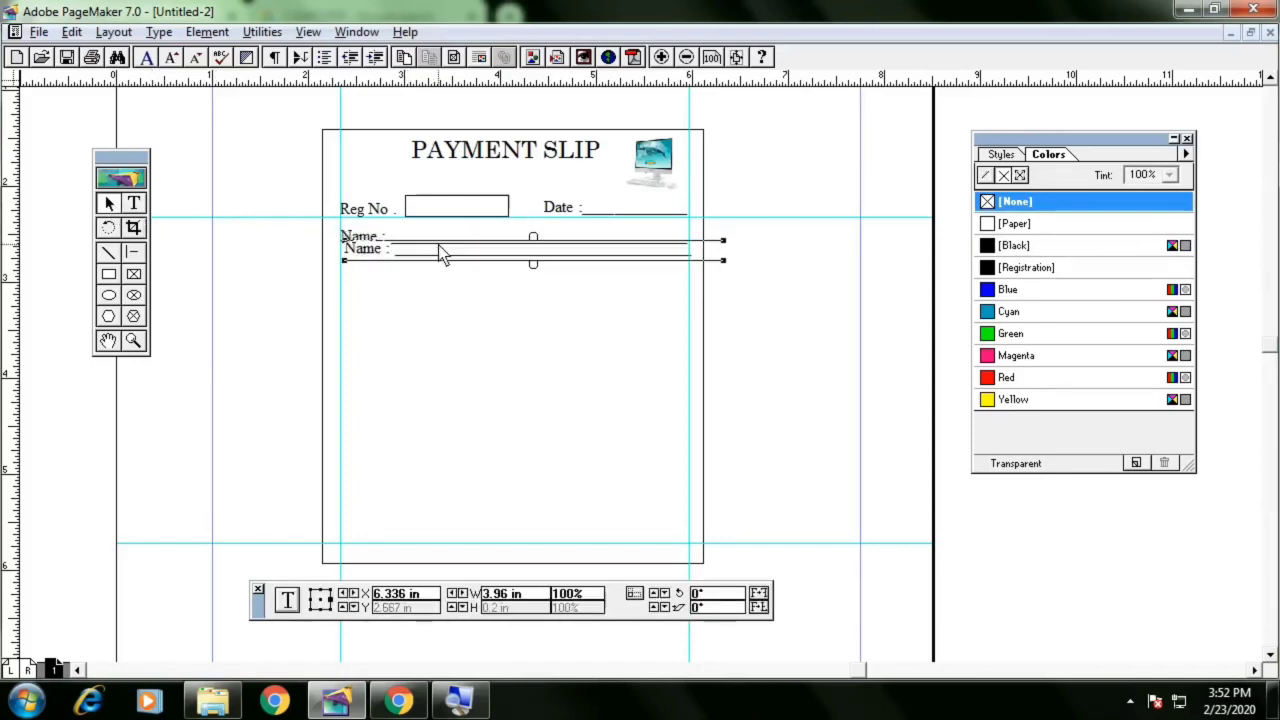
key("Left")
key("Up")
key("Left")
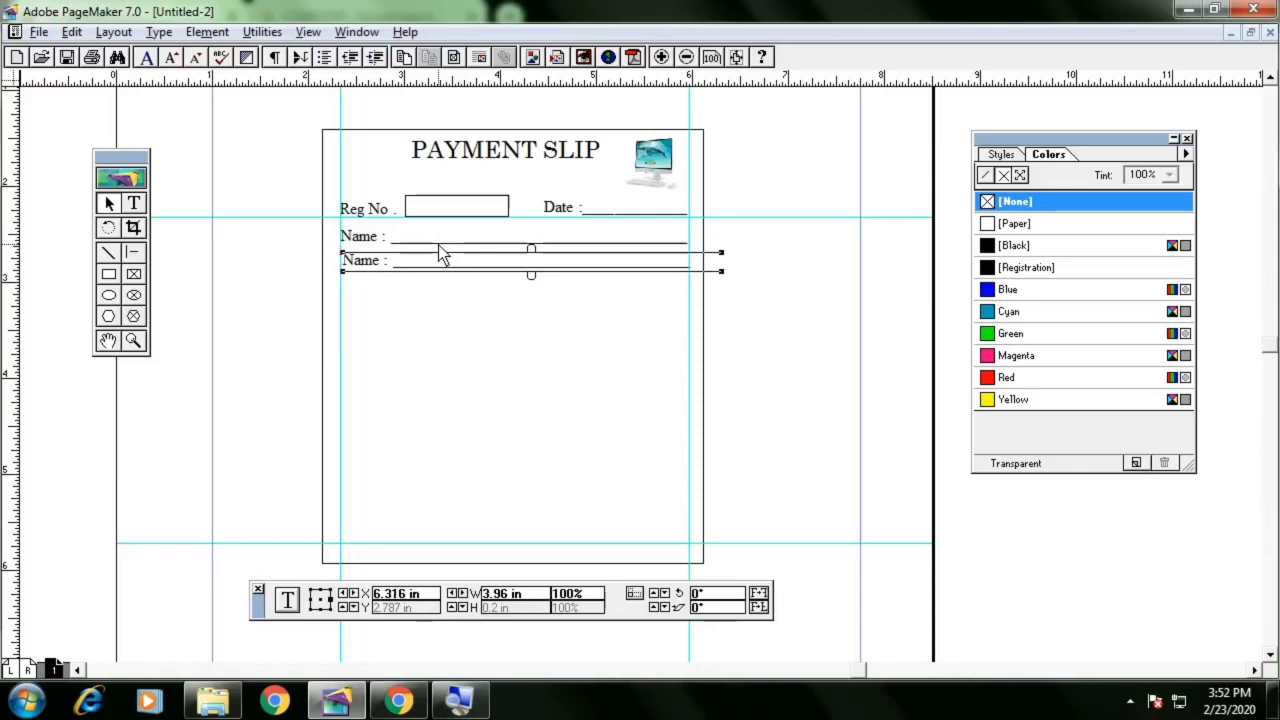
Replace the duplicate's "Name :" label with a tab so only a blank line remains under the Name line
left_click(133, 203)
left_click_drag(397, 270, 305, 268)
key("BackSpace")
key("Tab")
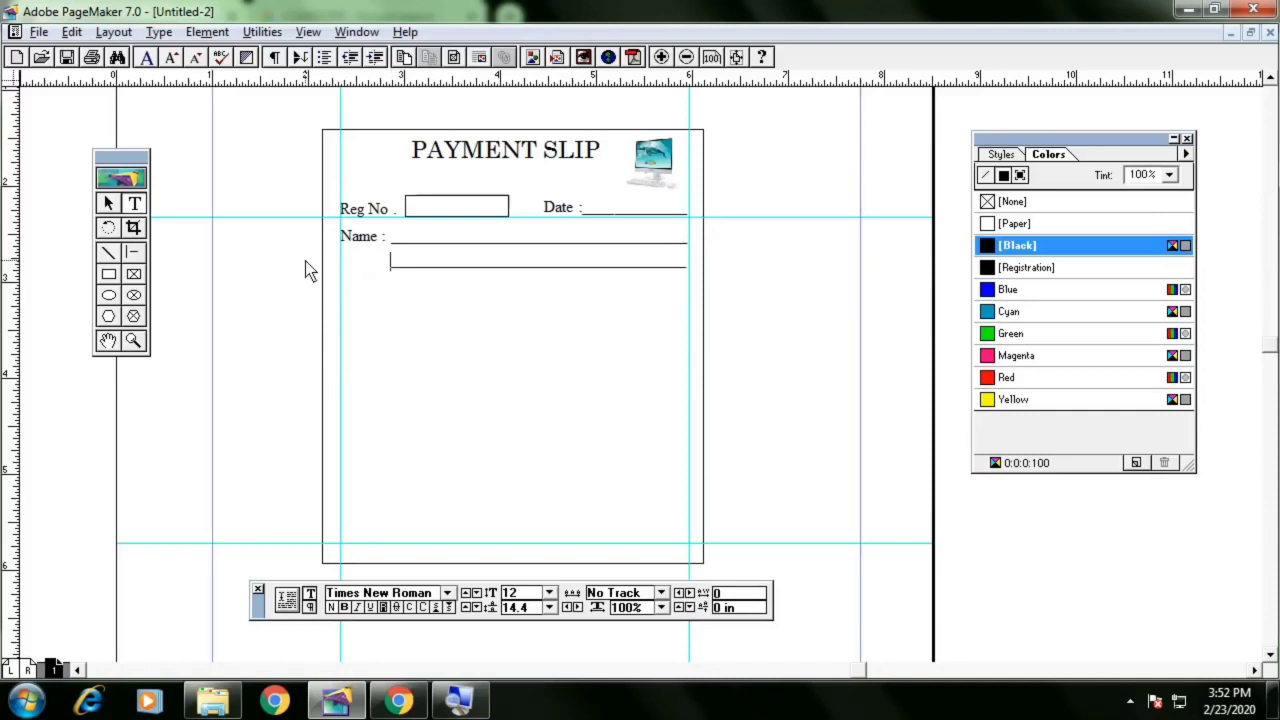
left_click(121, 203)
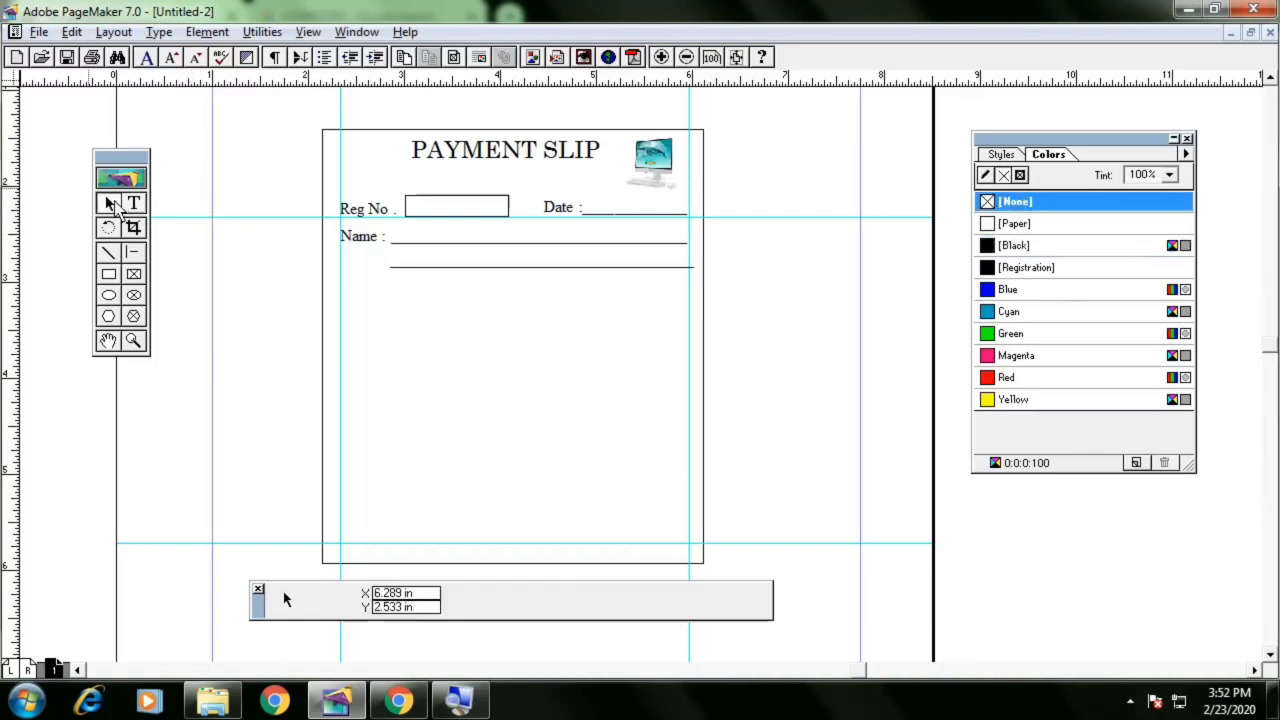
left_click(472, 272)
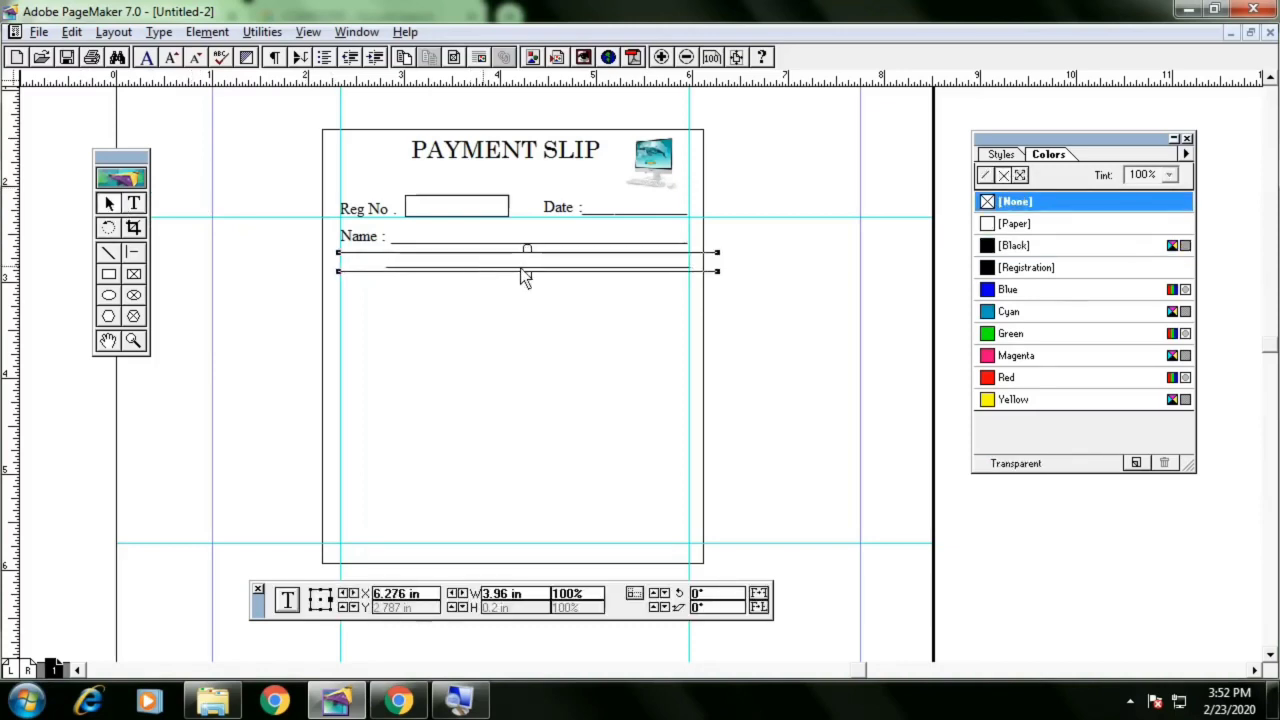
left_click(772, 266)
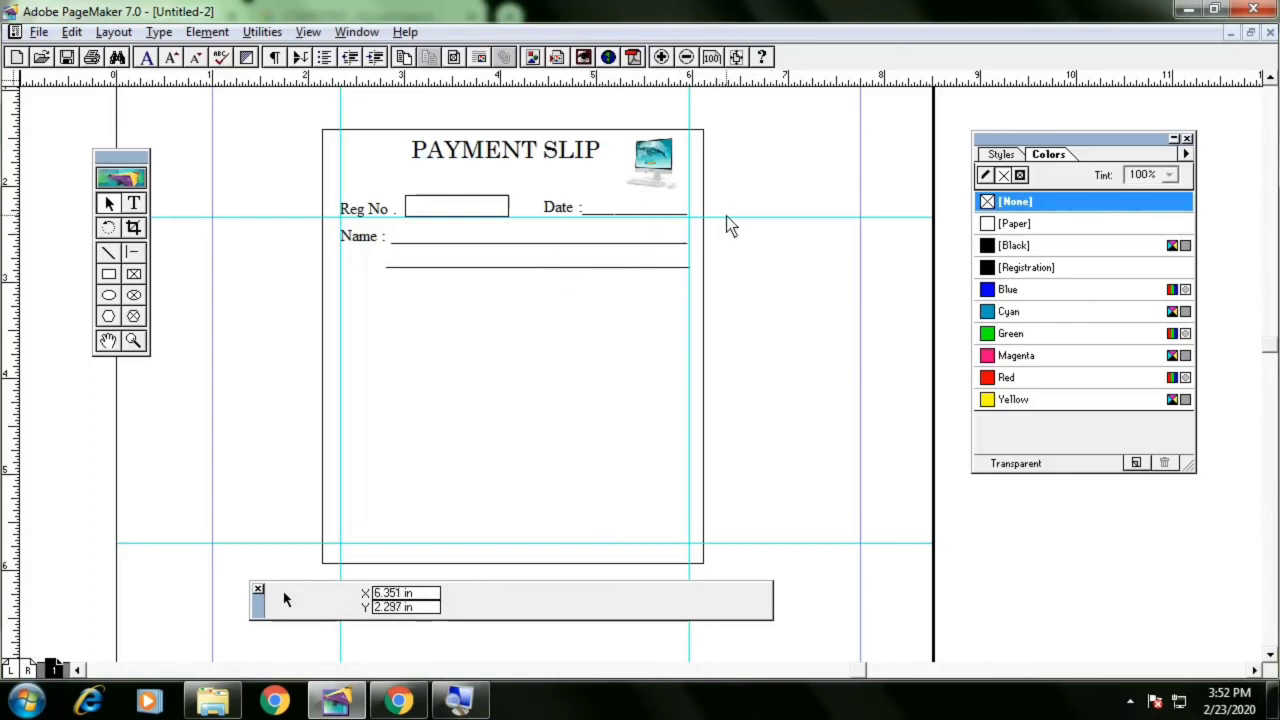
Remove the horizontal guide running through the Reg No. row
left_click_drag(728, 217, 736, 76)
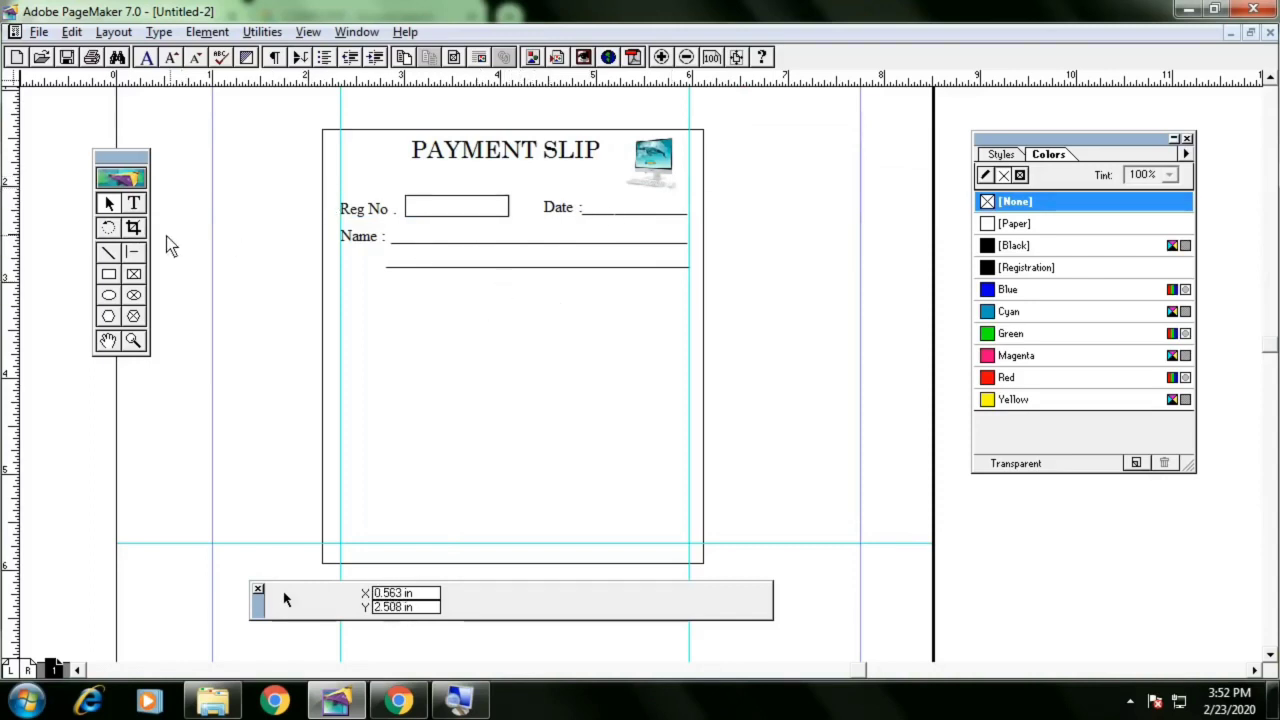
Draw a ruled box with two column dividers and a header line under the Name lines, then delete it
left_click(109, 274)
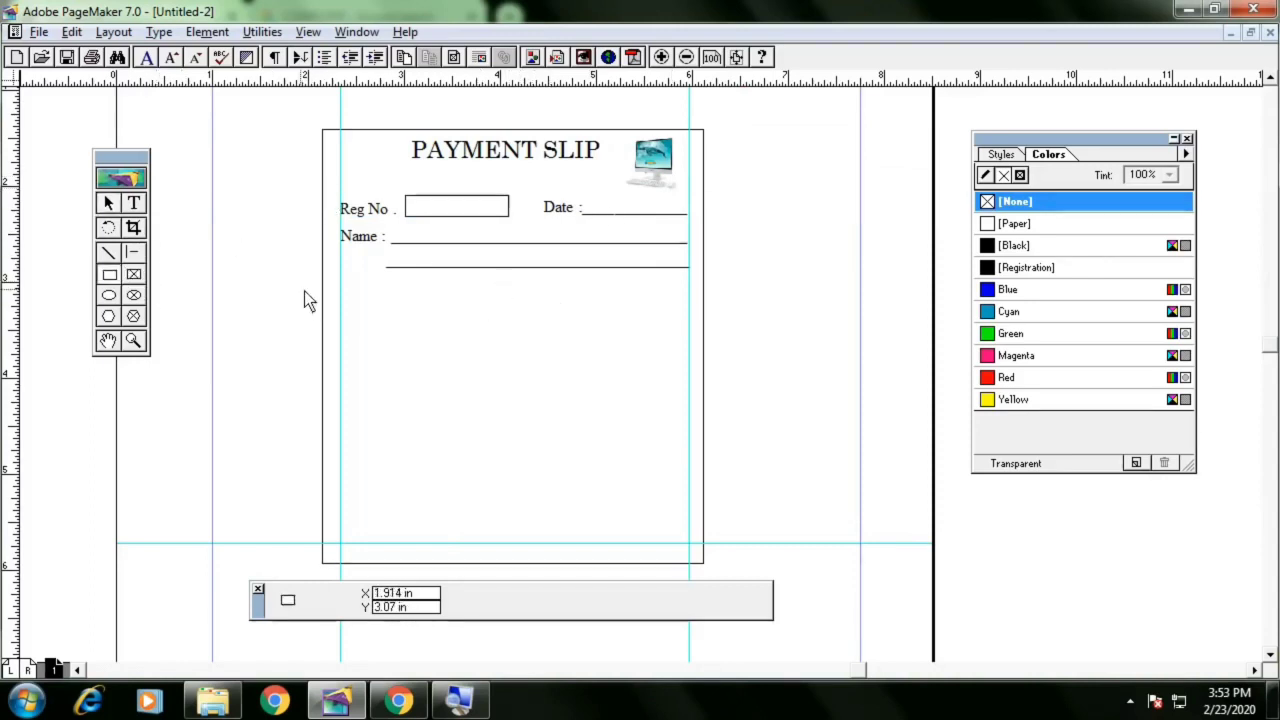
mouse_move(343, 291)
left_mouse_down()
mouse_move(622, 355)
mouse_move(689, 394)
left_mouse_up()
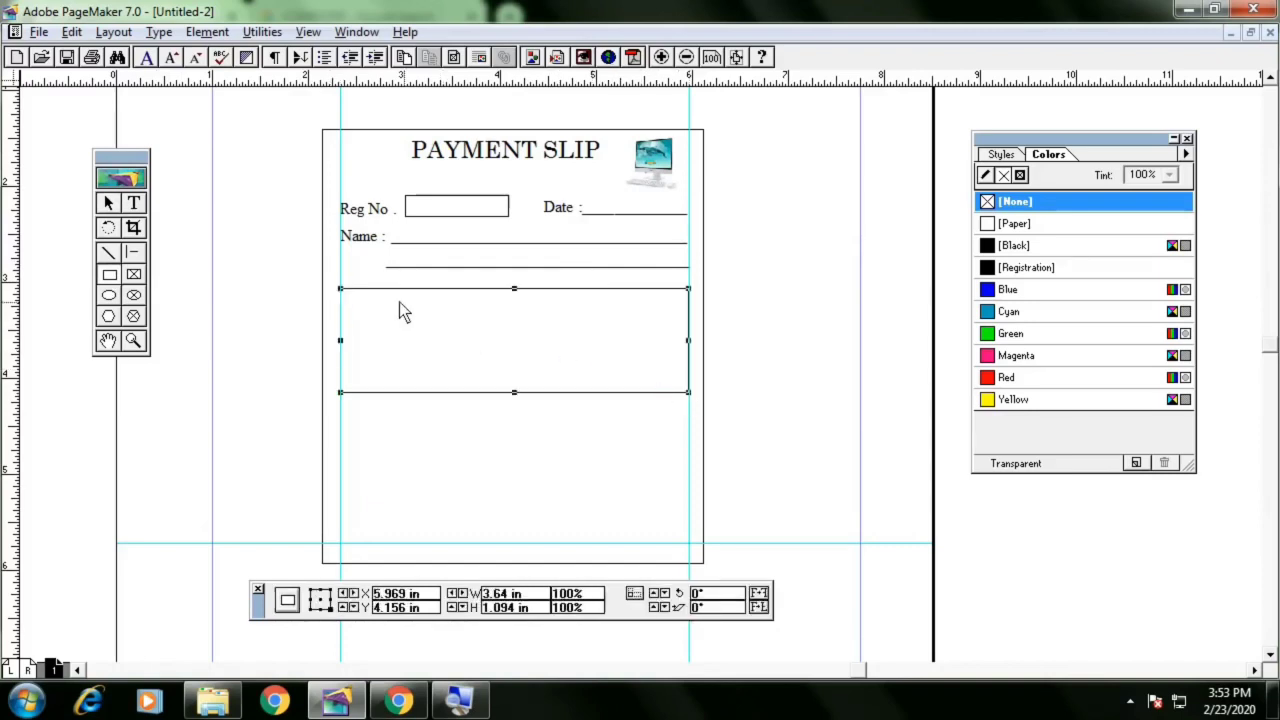
double_click(111, 253)
left_click(742, 311)
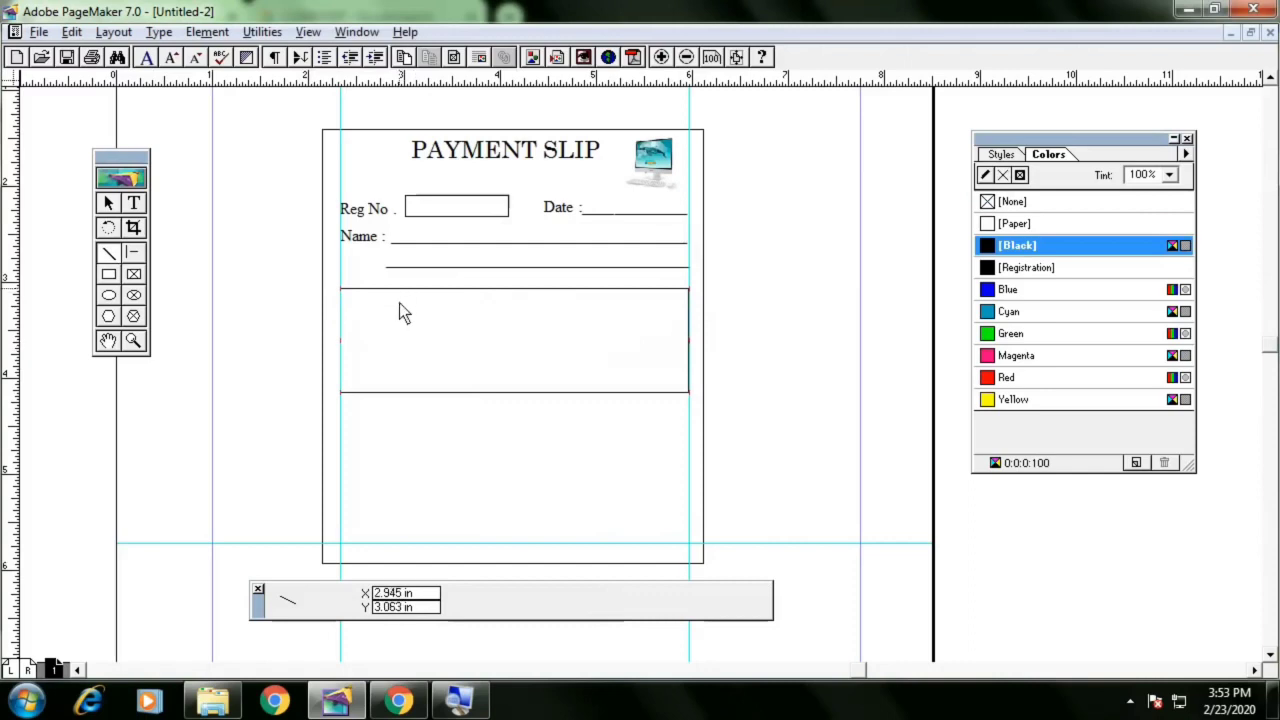
left_click_drag(399, 289, 400, 394)
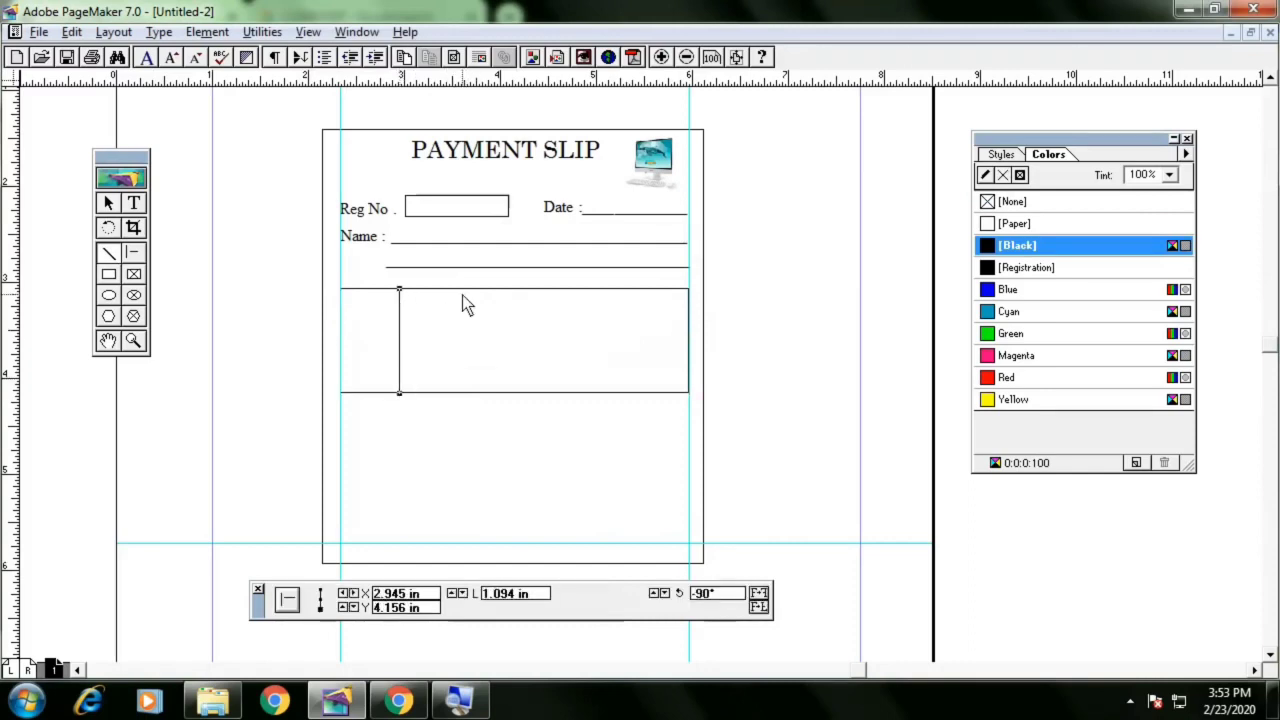
left_click_drag(462, 290, 463, 392)
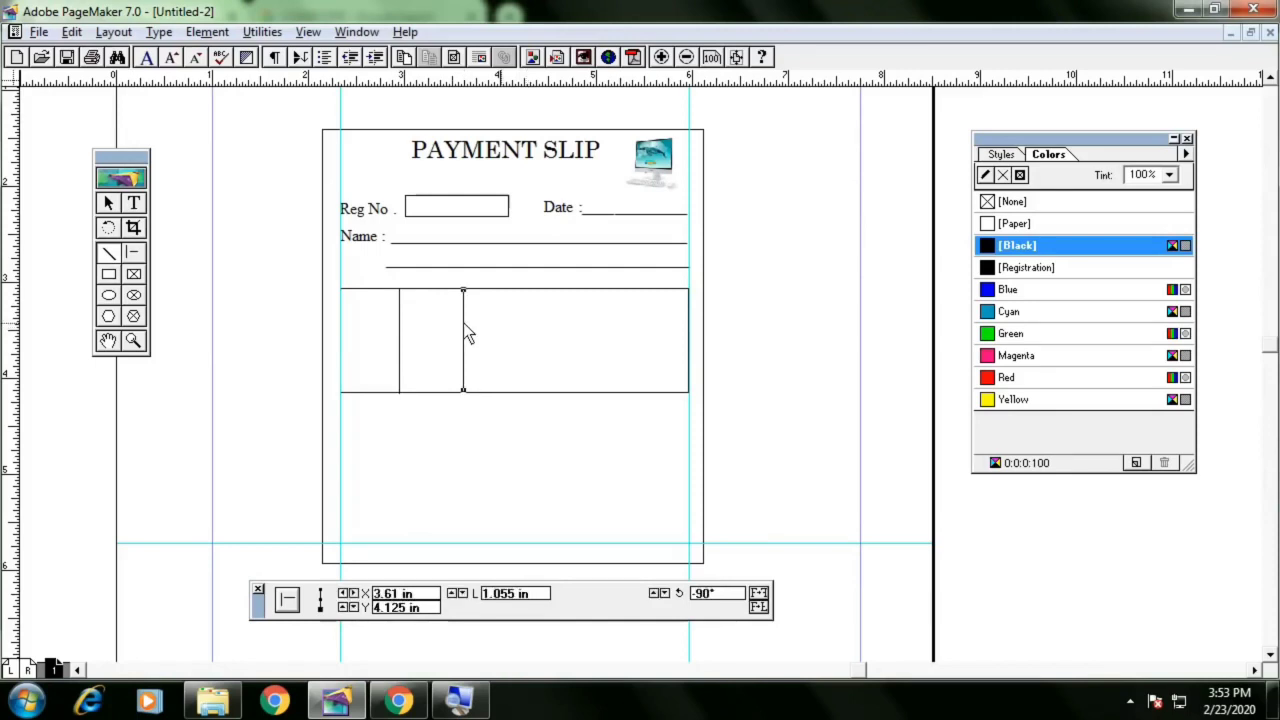
left_click_drag(562, 325, 690, 310)
left_click(109, 203)
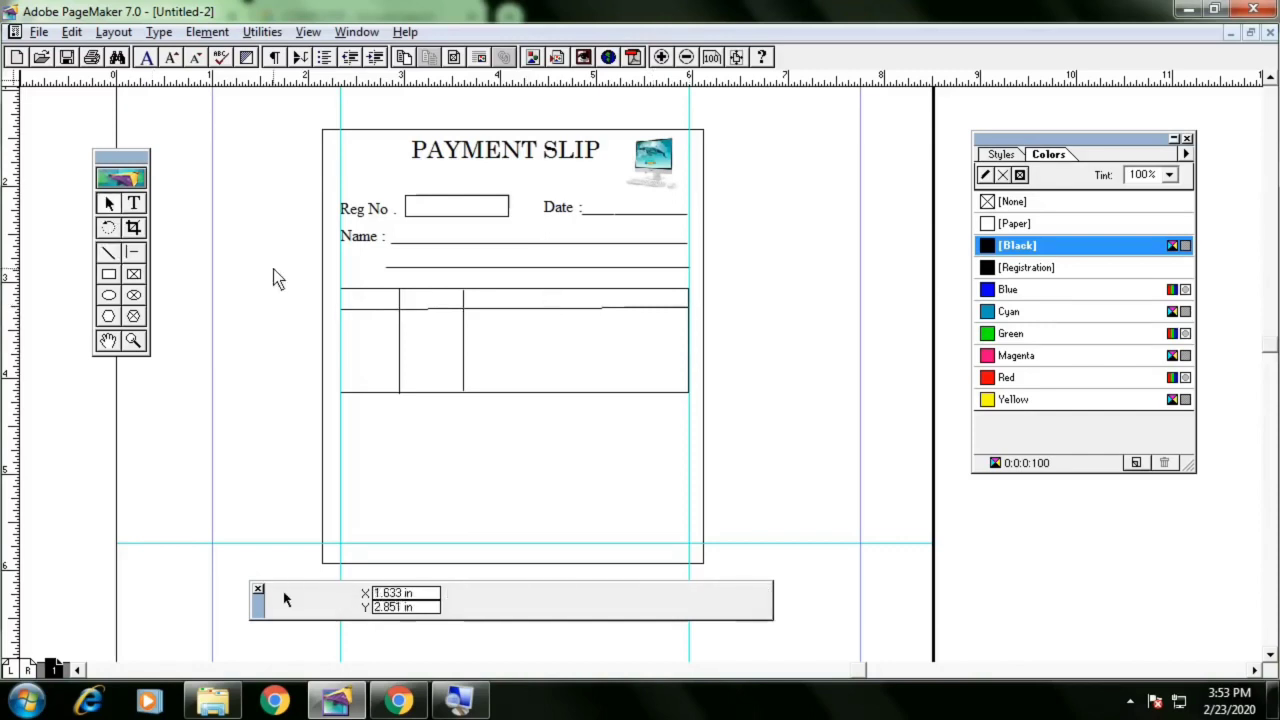
left_click_drag(277, 279, 730, 420)
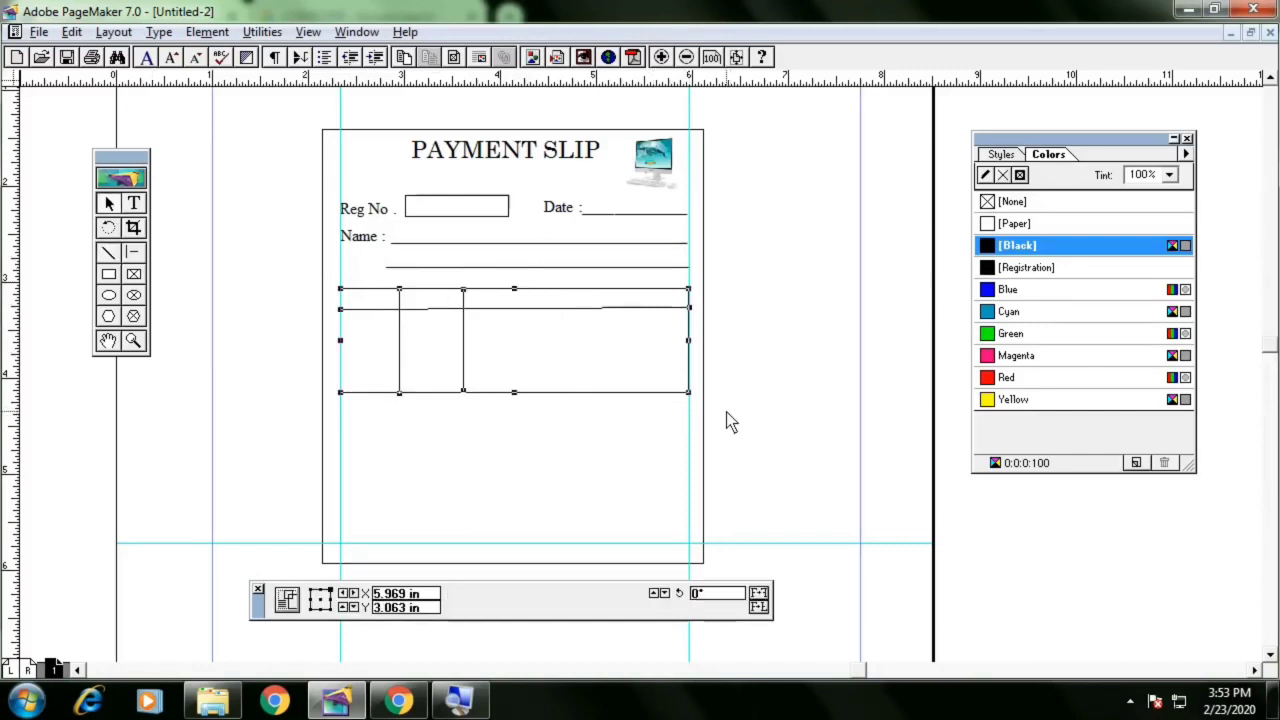
key("Delete")
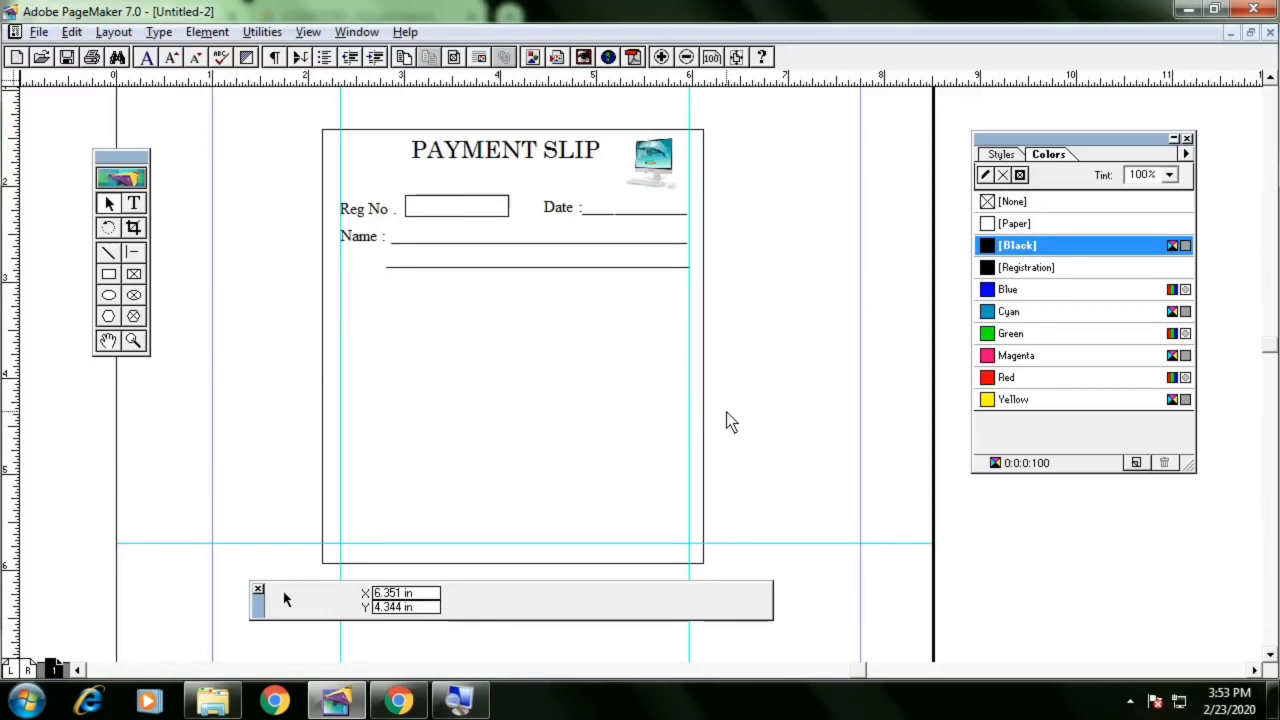
Insert a new Microsoft Word Document object into the payment slip
double_click(64, 14)
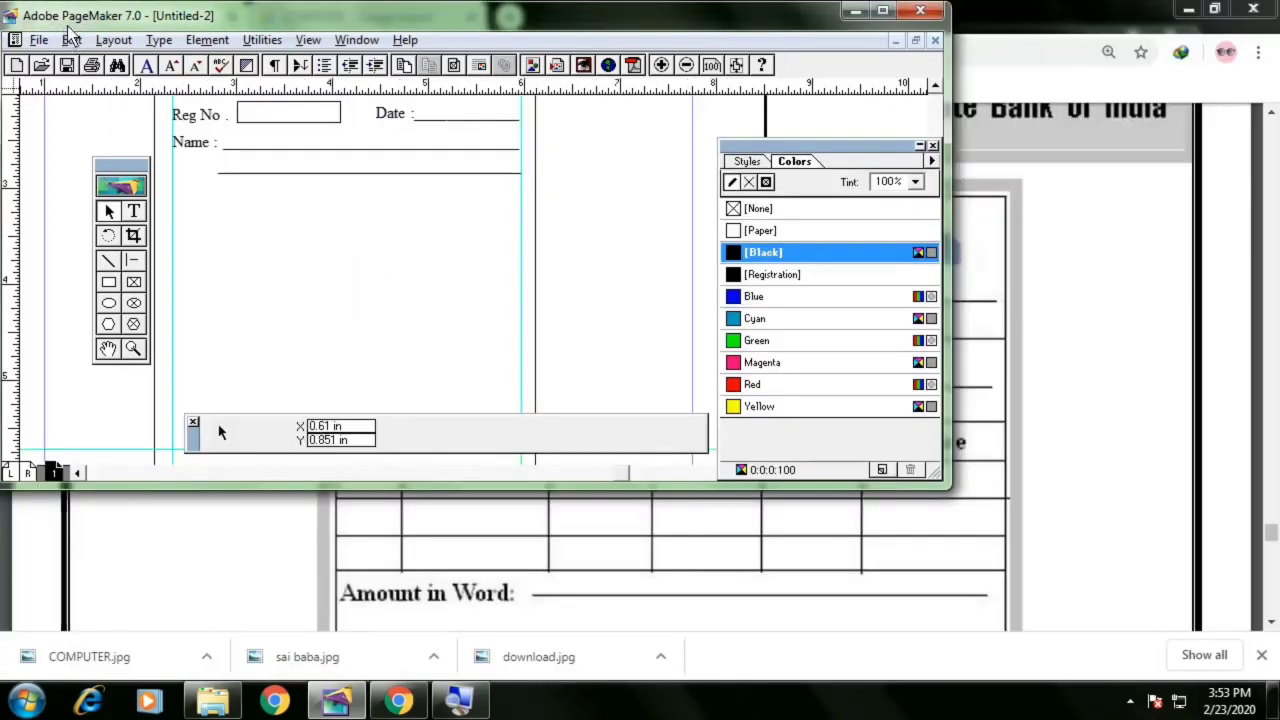
double_click(67, 20)
left_click(70, 32)
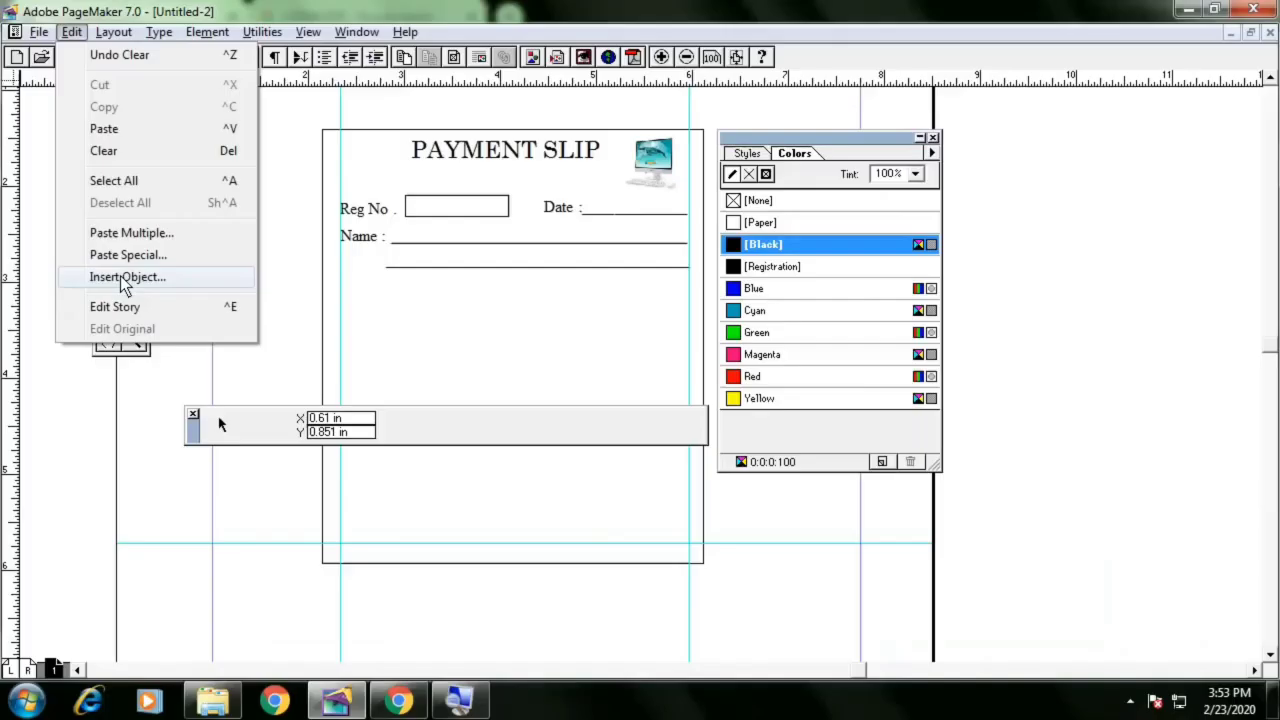
left_click(125, 280)
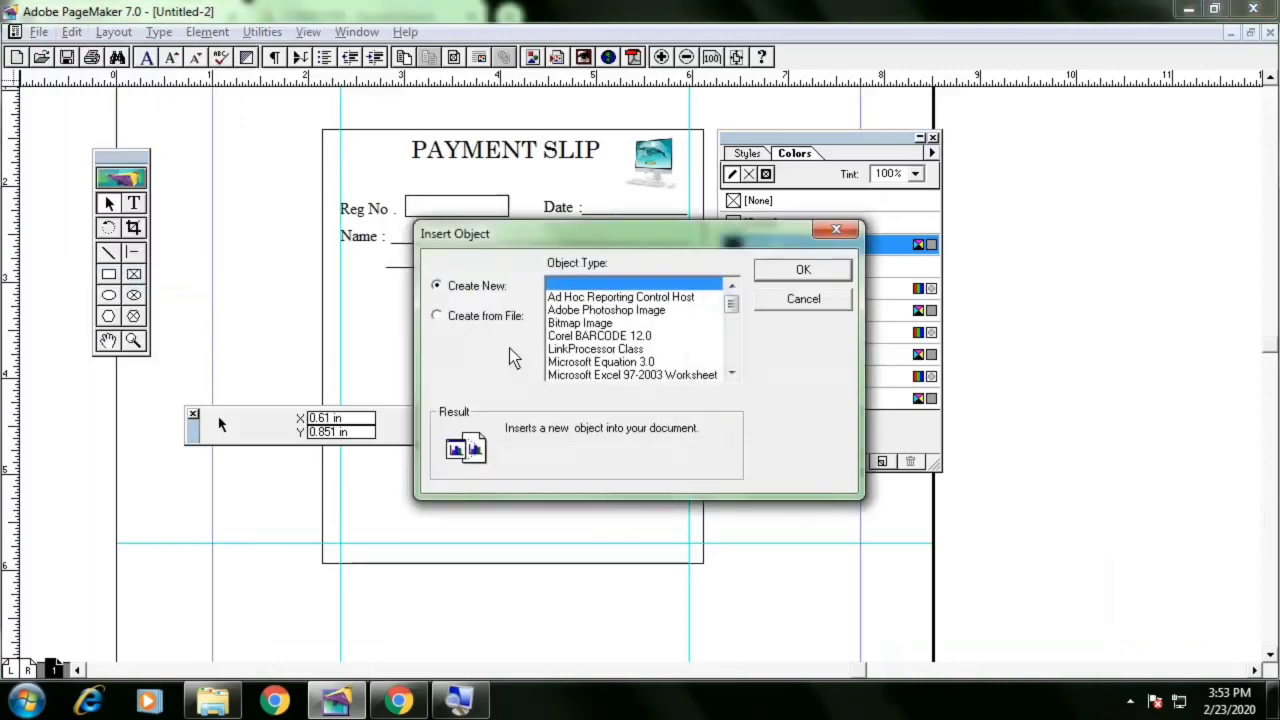
left_click_drag(730, 303, 737, 356)
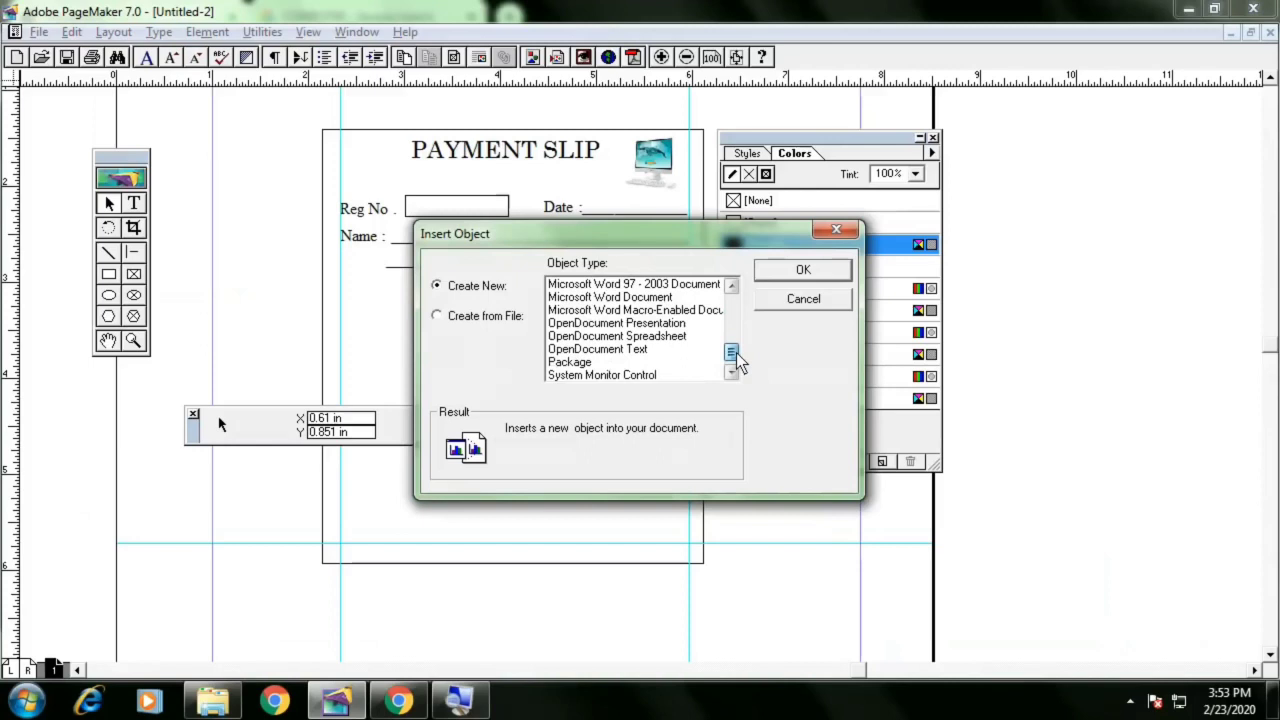
left_click(665, 297)
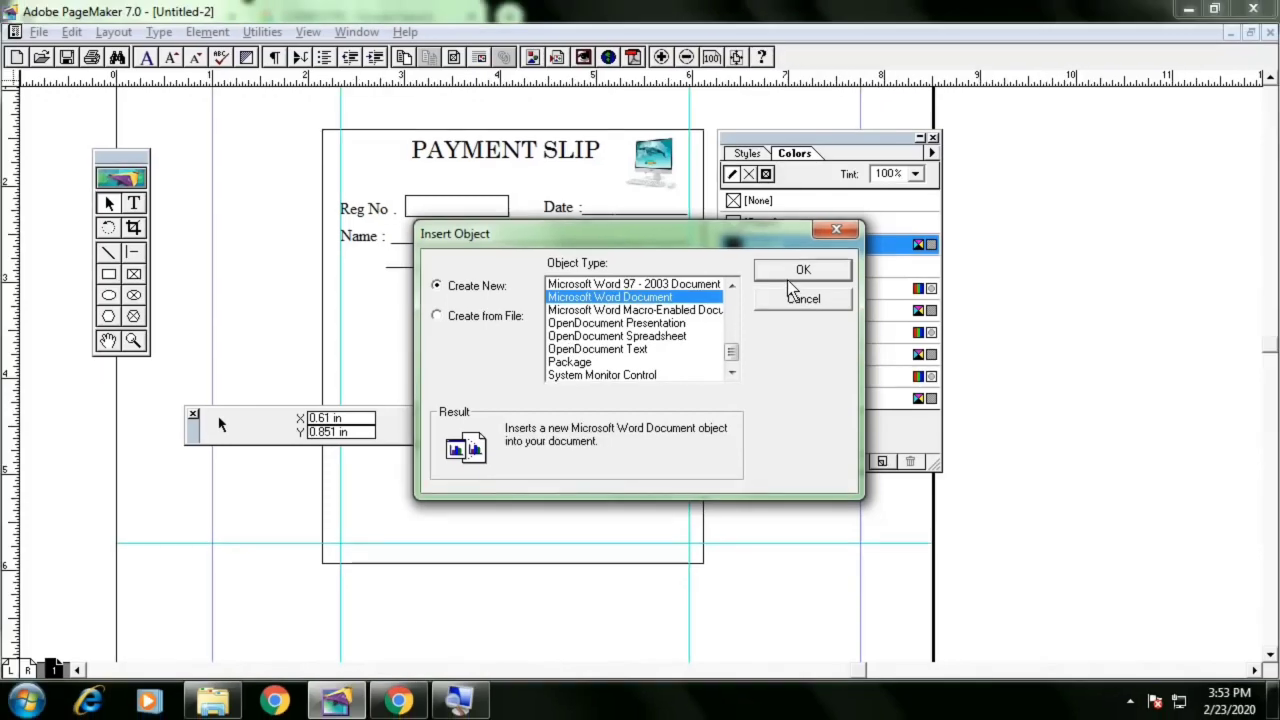
left_click(800, 271)
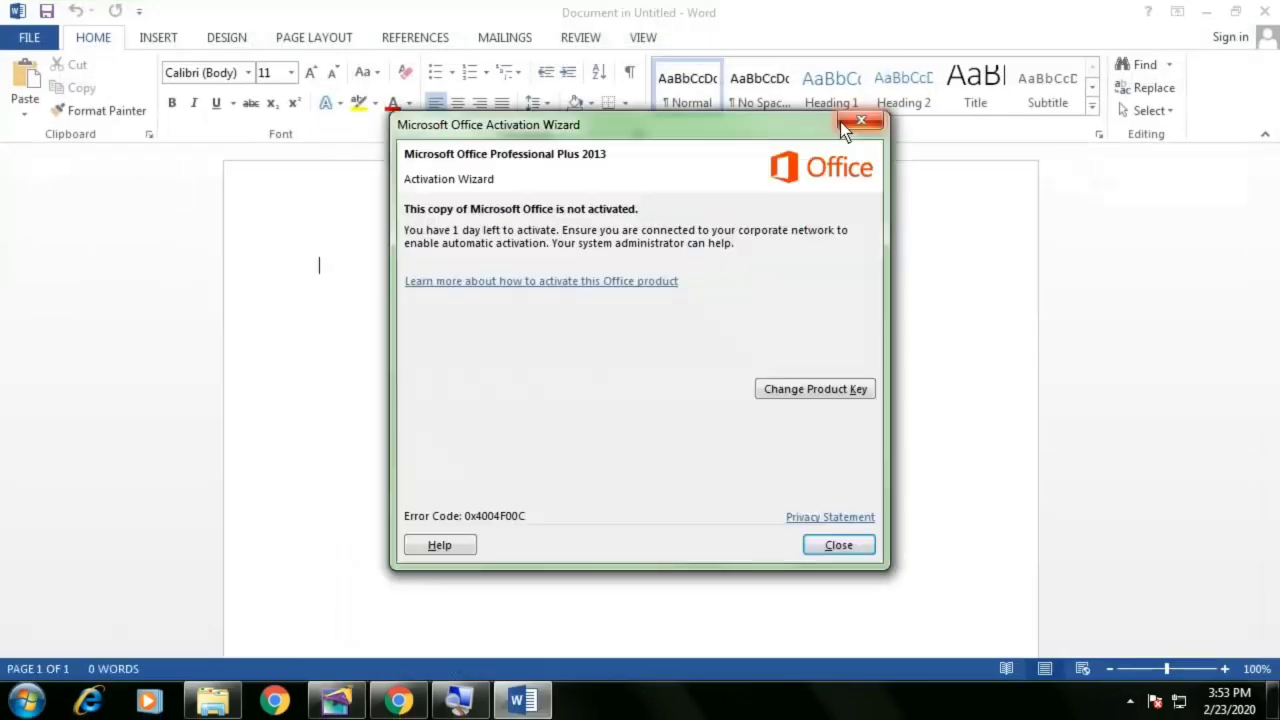
Insert a 5×5 table into the embedded Word document
left_click(849, 124)
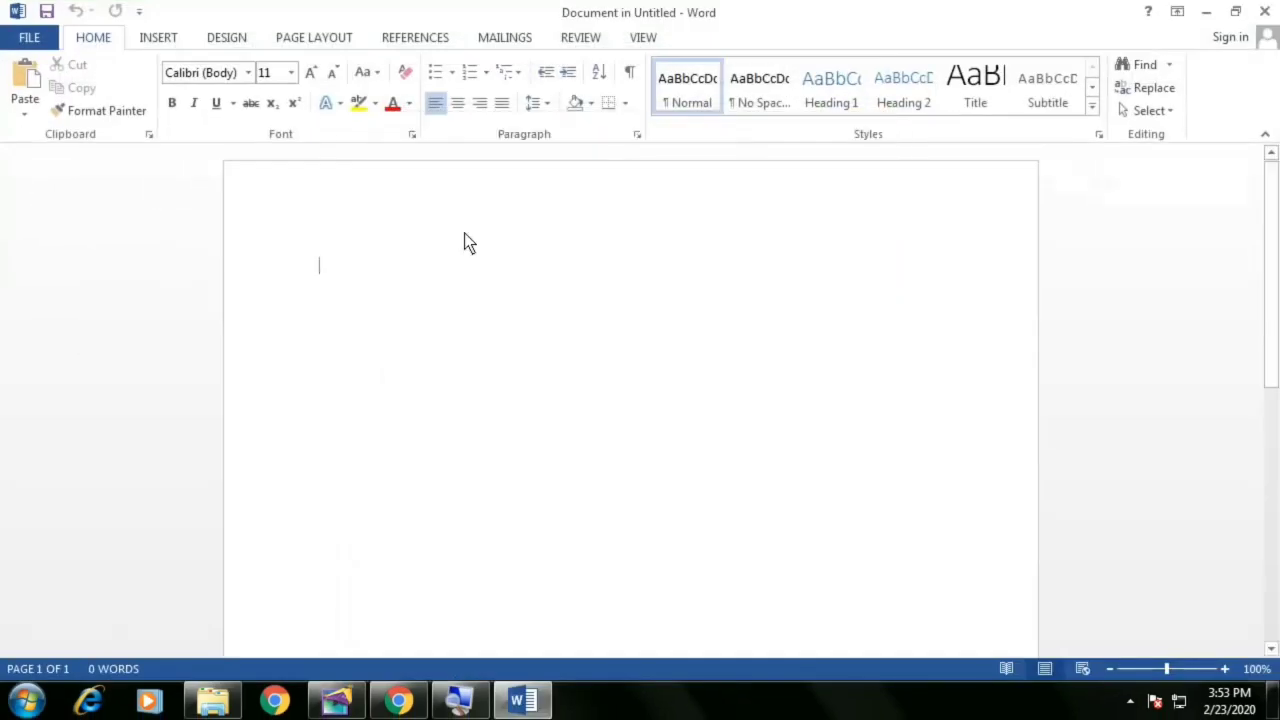
left_click(158, 38)
left_click(131, 118)
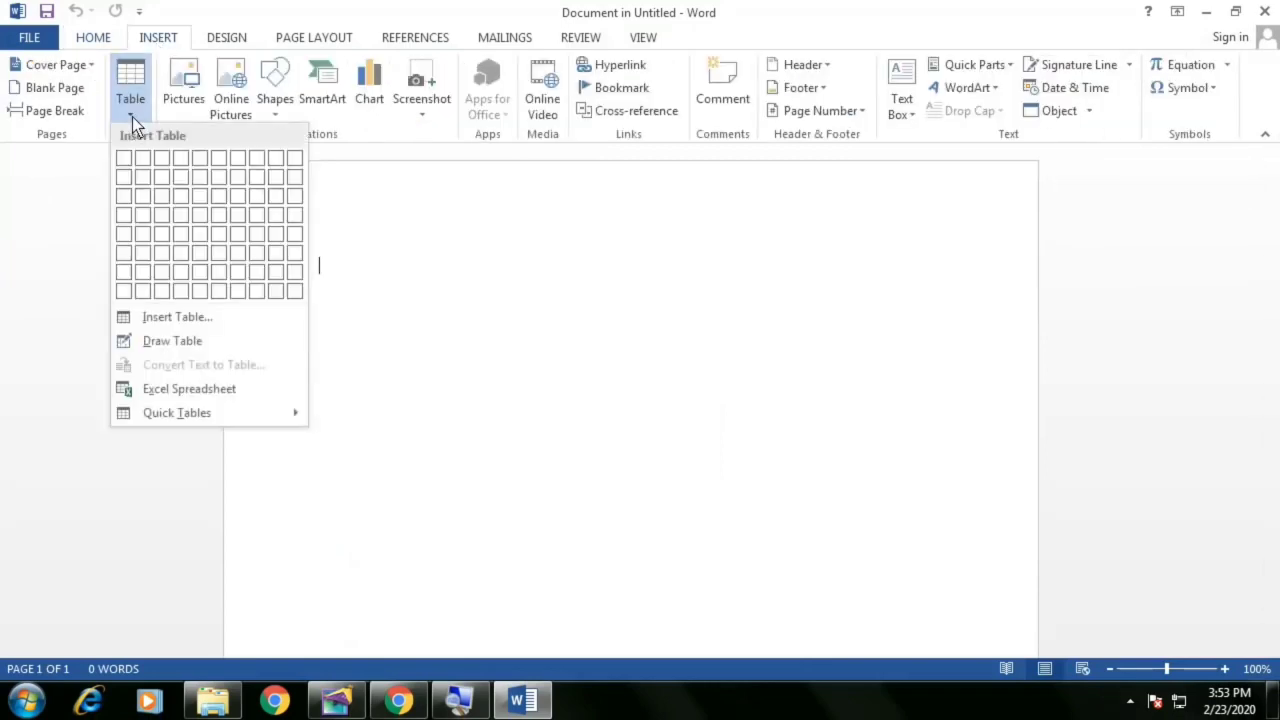
left_click(201, 232)
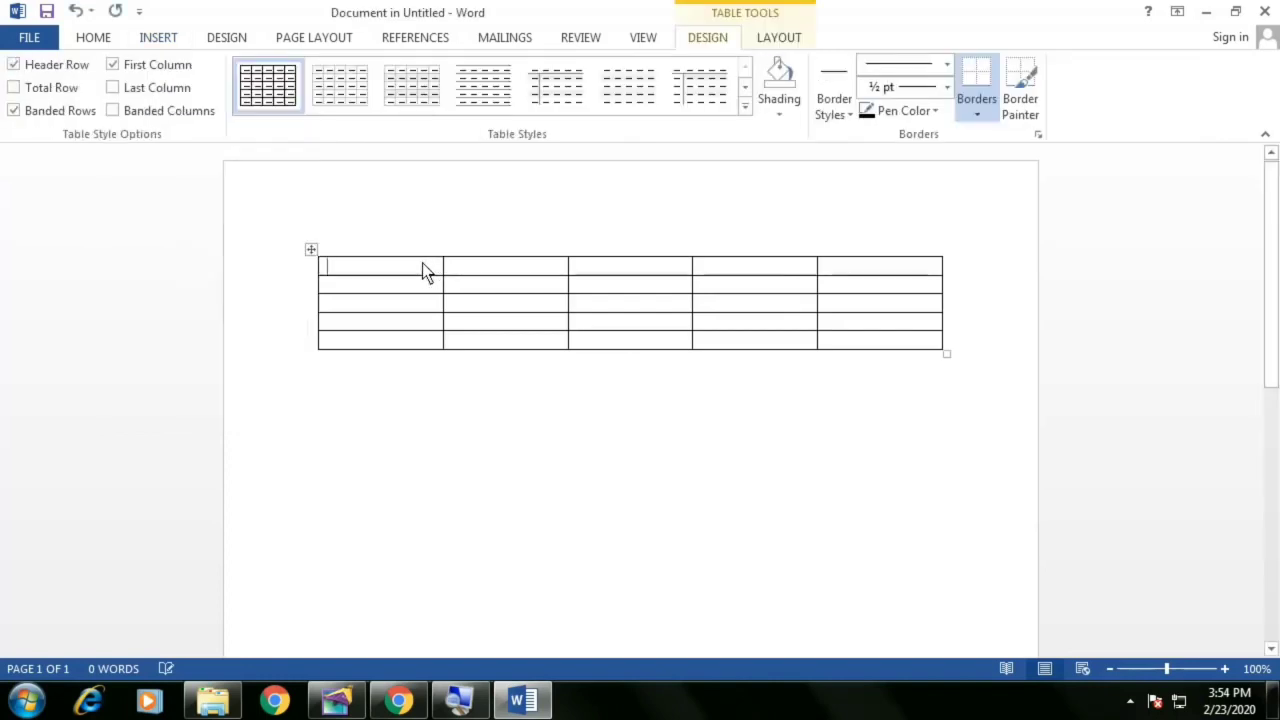
Fill the table's header row with SR NO, COURSE, INST.1, INST.2 and INST.3, and close Word
type("SR NO")
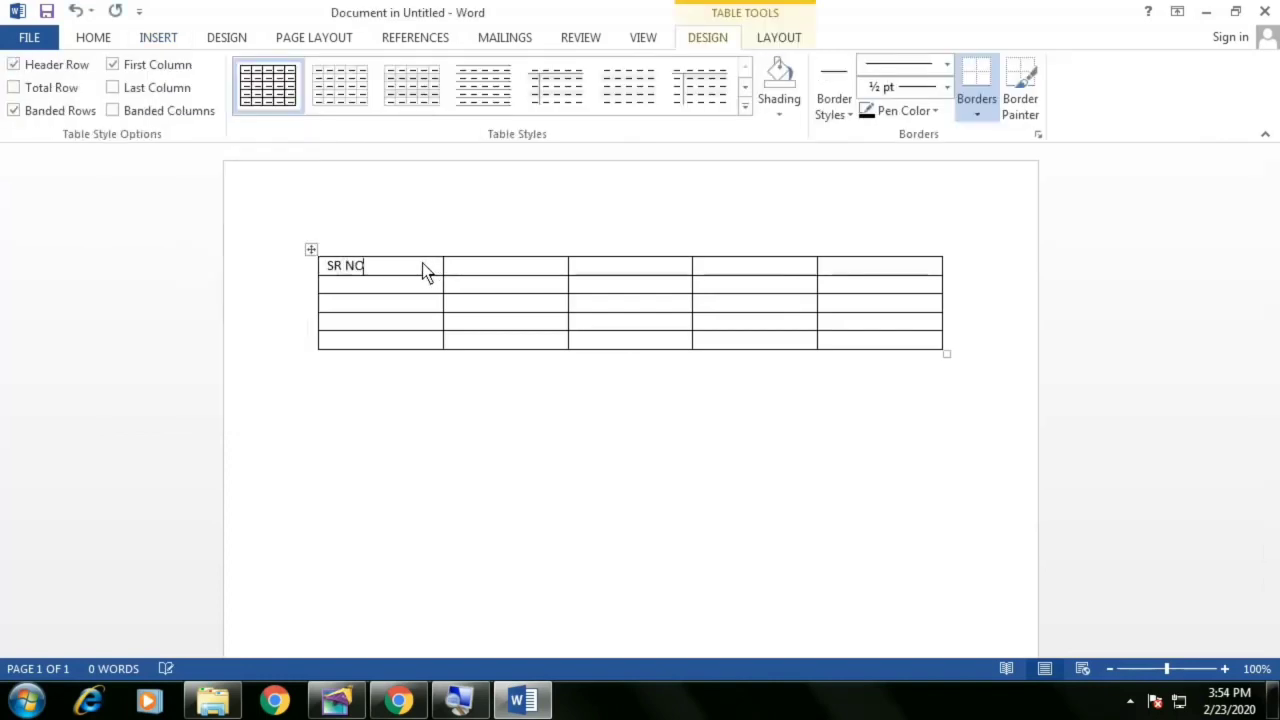
key("Tab")
type("NAME")
key("Tab")
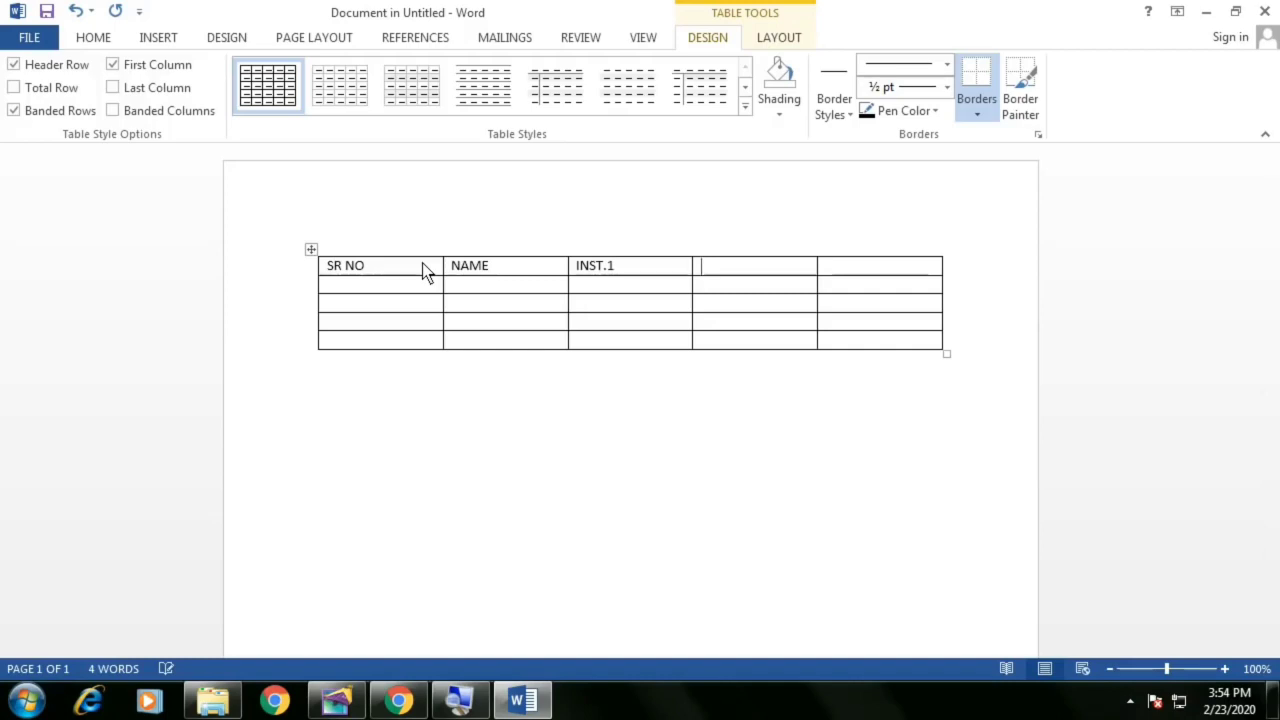
type("INST.2")
key("Tab")
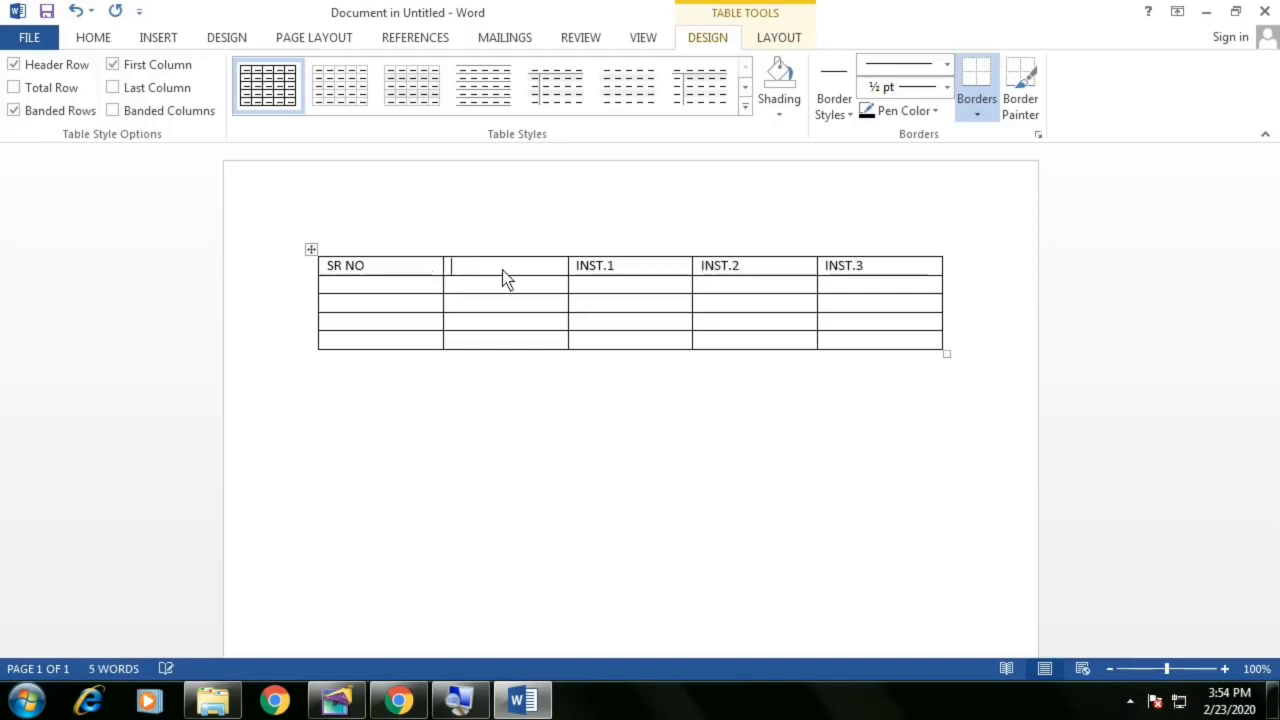
type("CO")
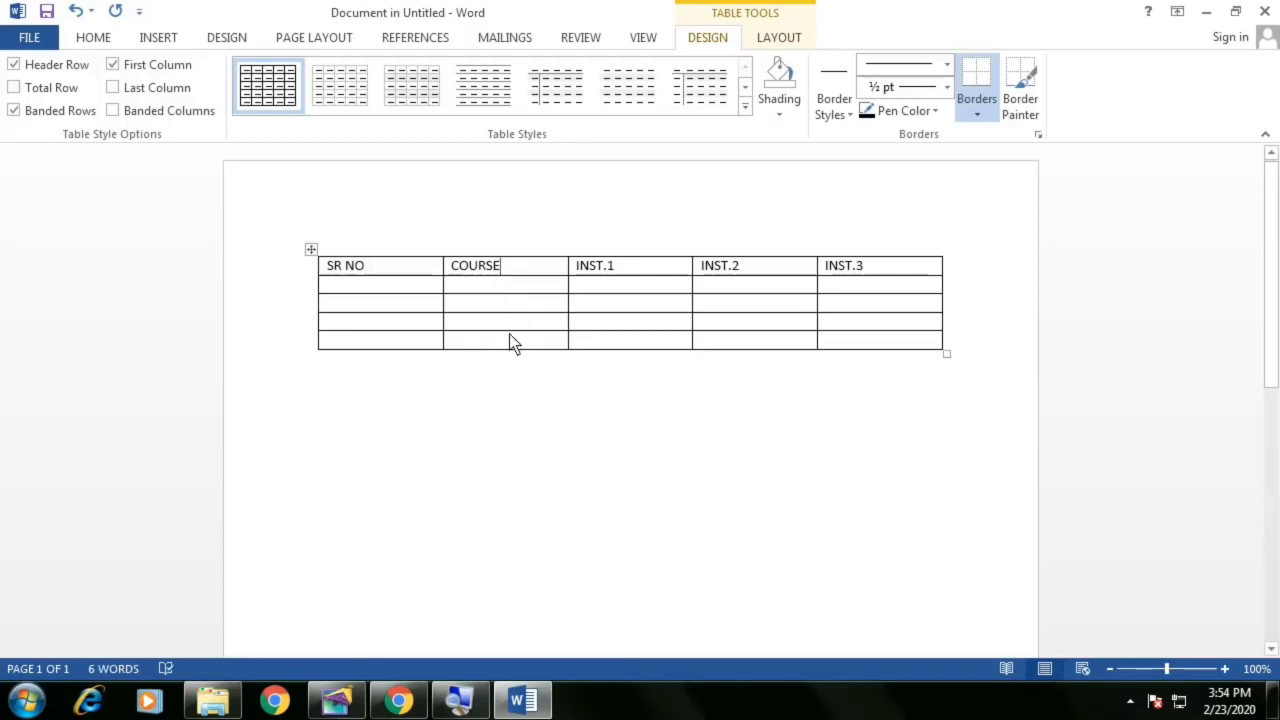
left_click(1265, 12)
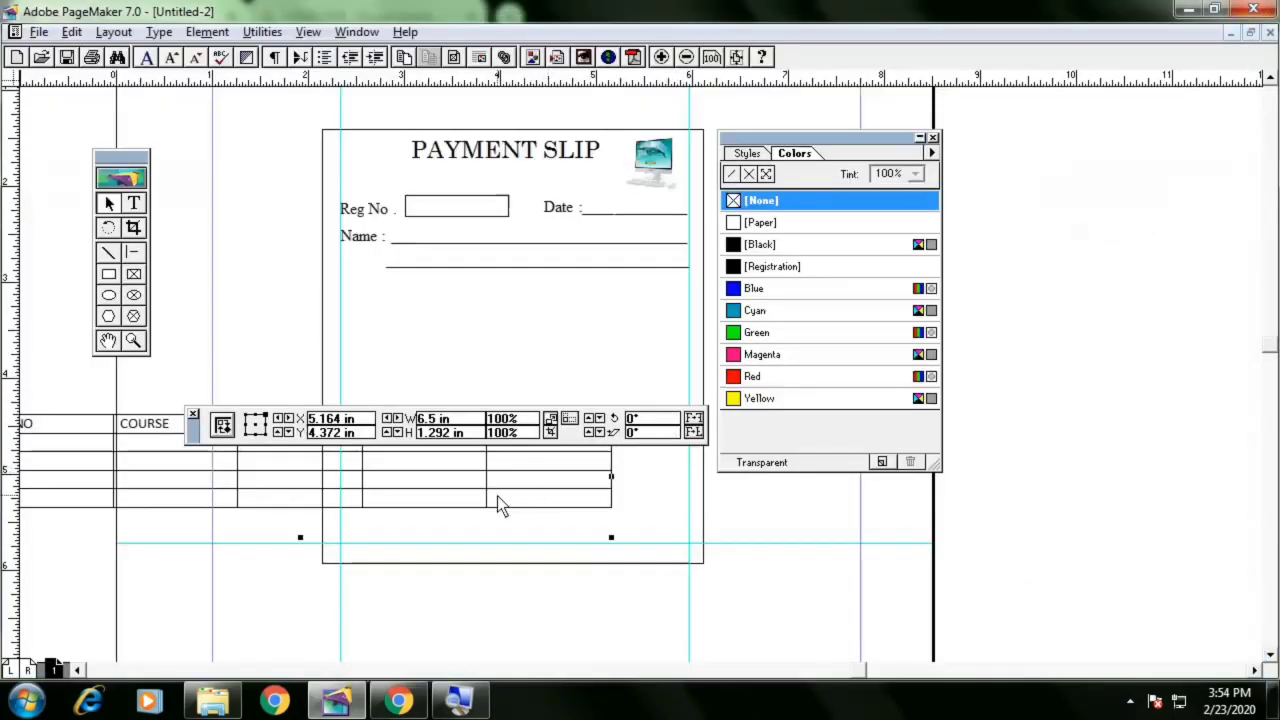
Move and resize the embedded table below the Name lines, then delete it
left_click_drag(497, 496, 543, 530)
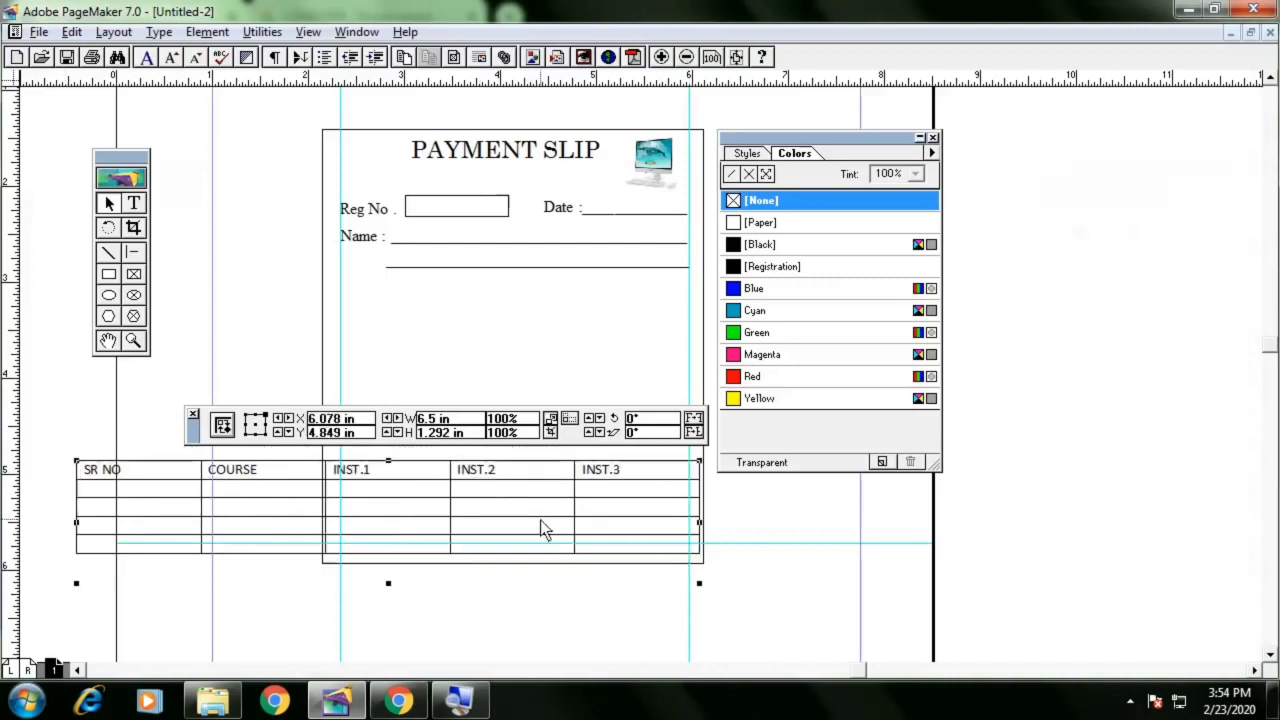
left_click_drag(760, 140, 1027, 138)
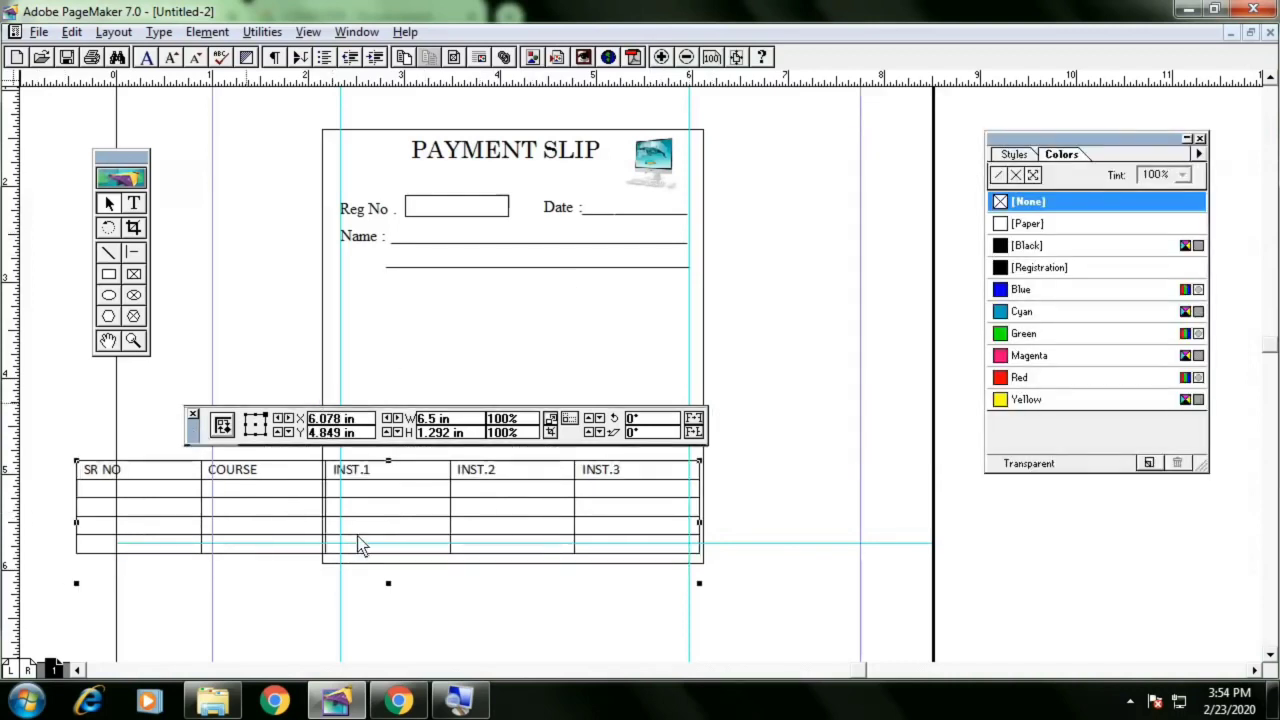
left_click_drag(204, 438, 254, 618)
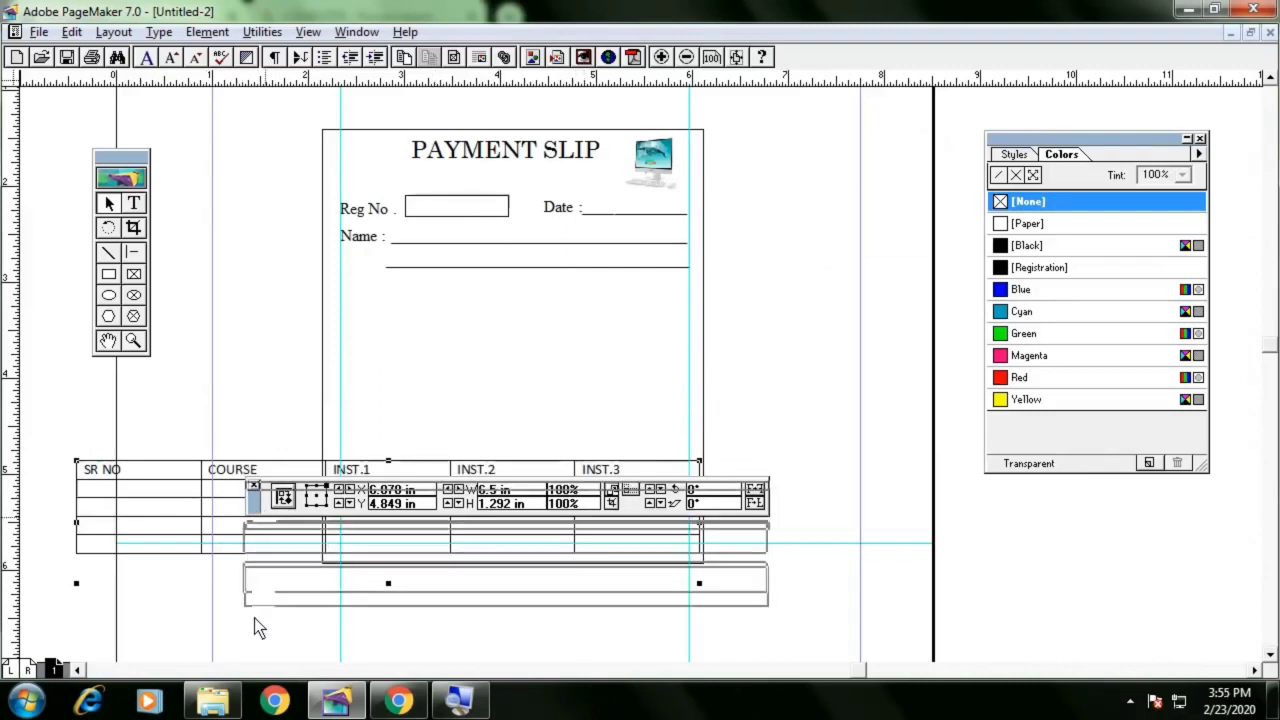
left_click_drag(291, 526, 489, 390)
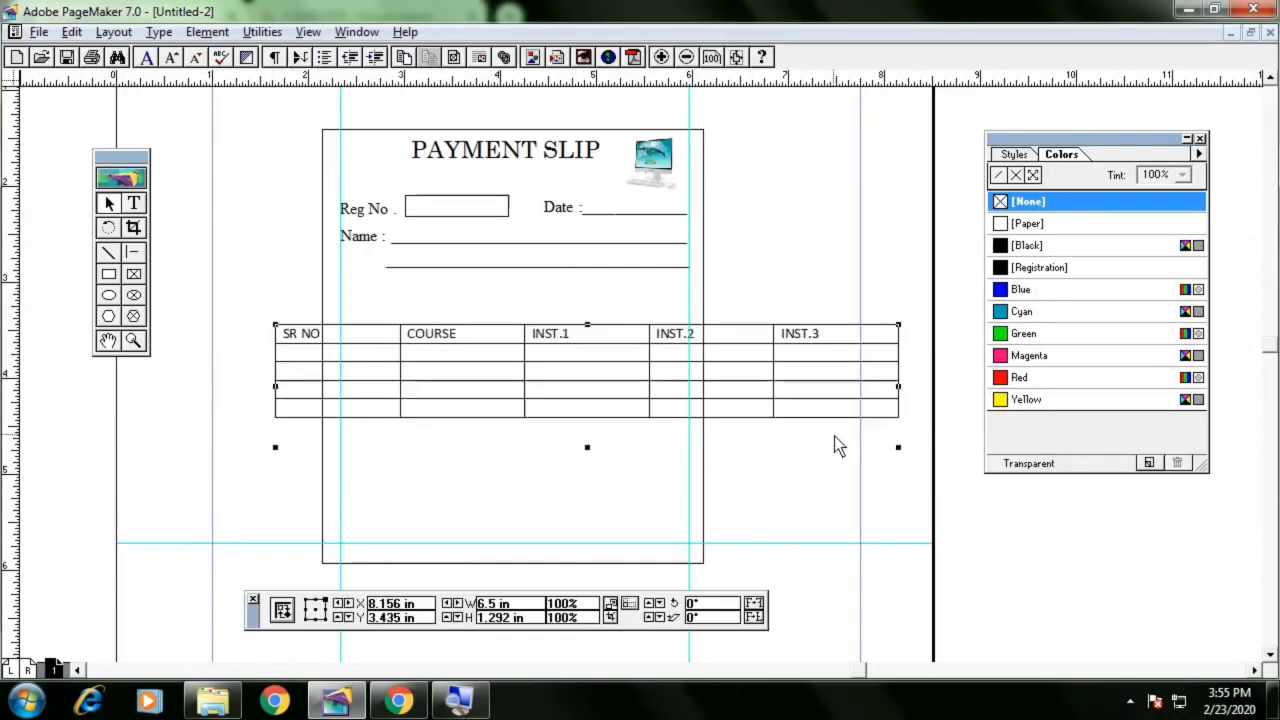
left_click_drag(898, 448, 723, 432)
left_click_drag(599, 375, 664, 336)
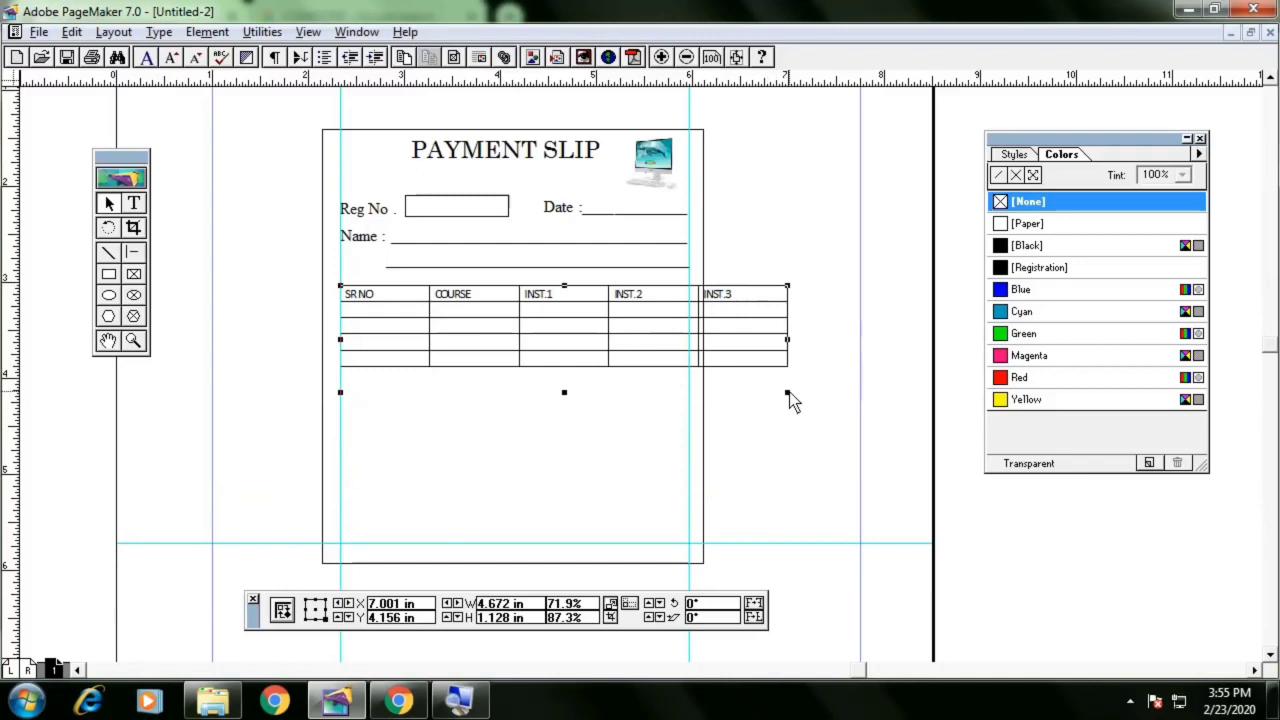
left_click_drag(788, 393, 689, 392)
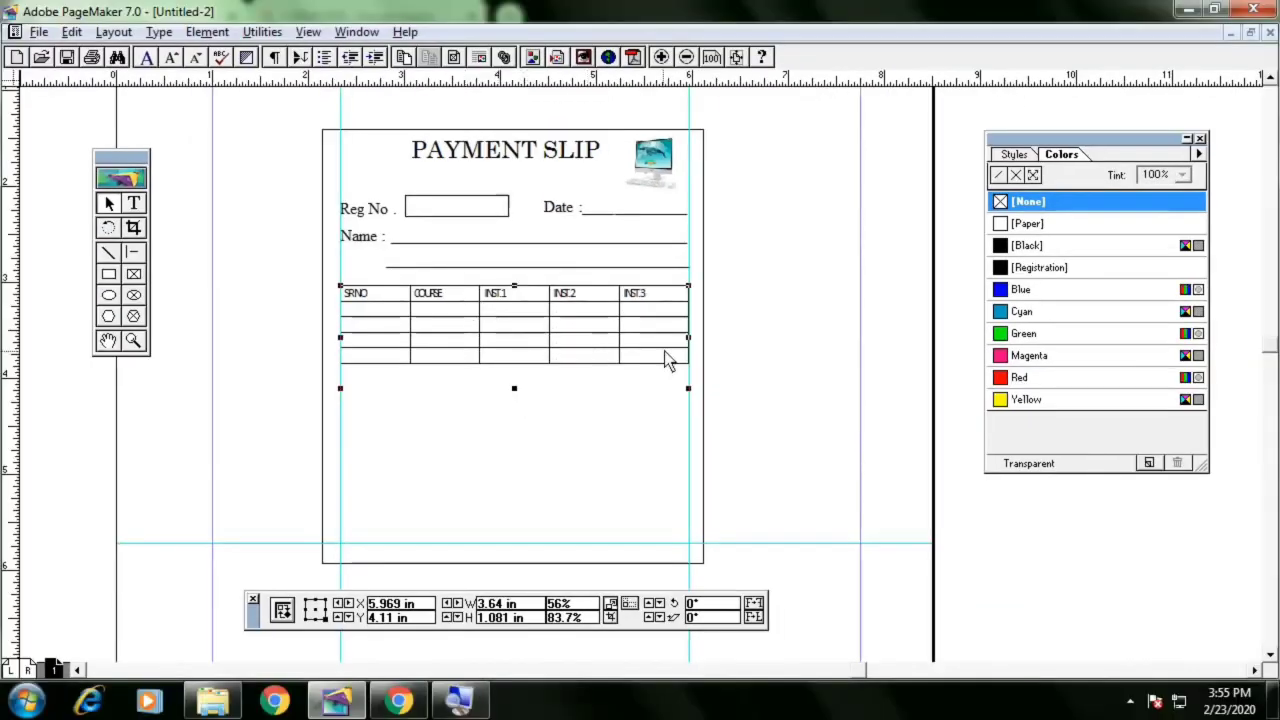
left_click_drag(689, 340, 833, 343)
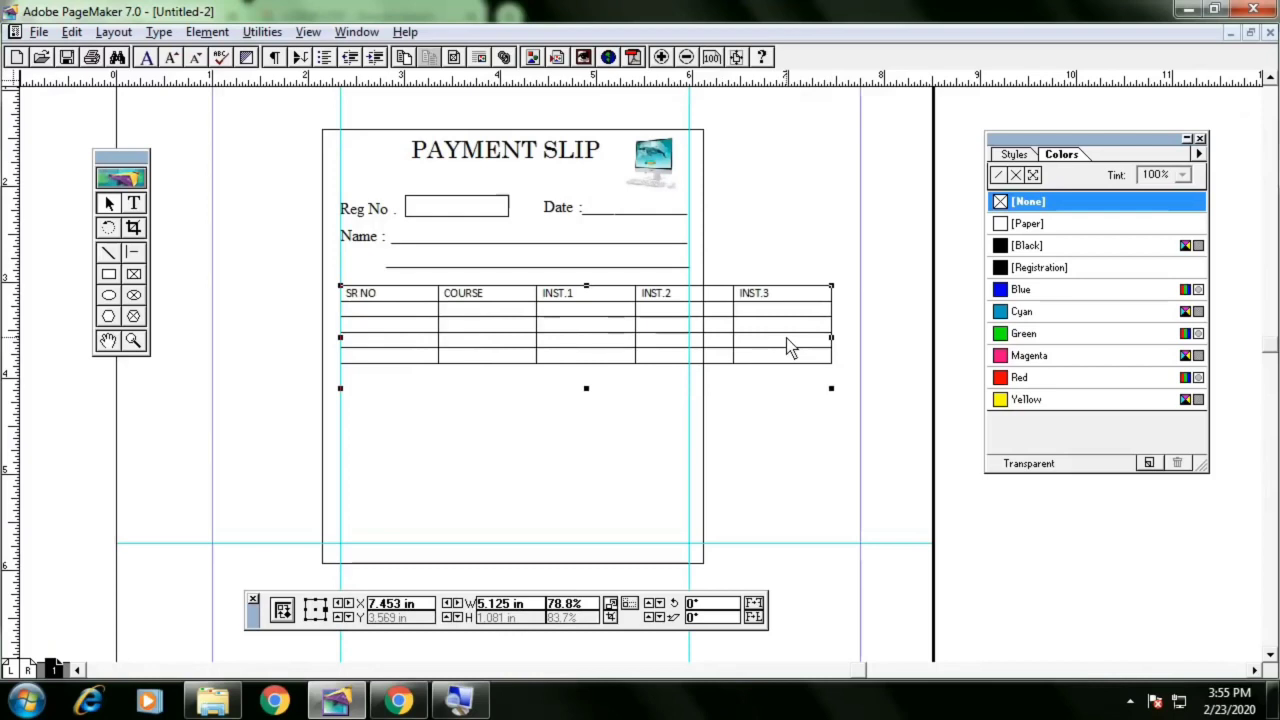
left_click_drag(526, 340, 488, 355)
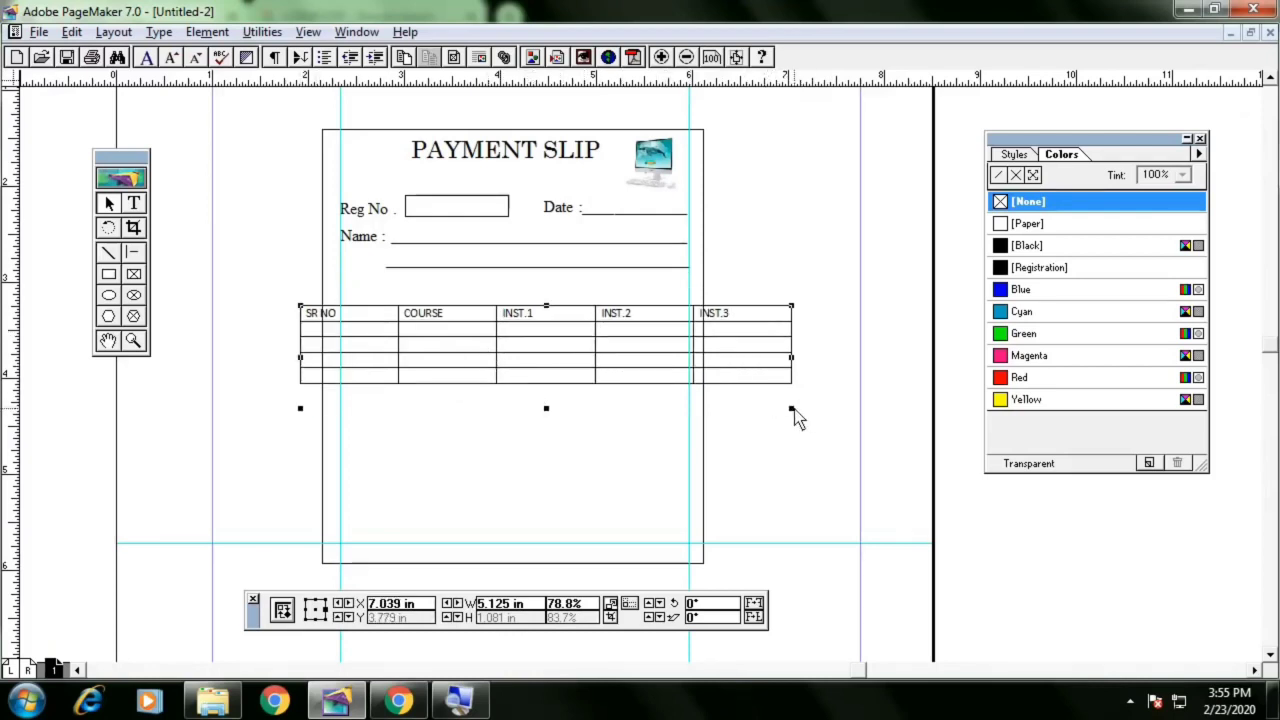
left_click_drag(793, 409, 633, 337)
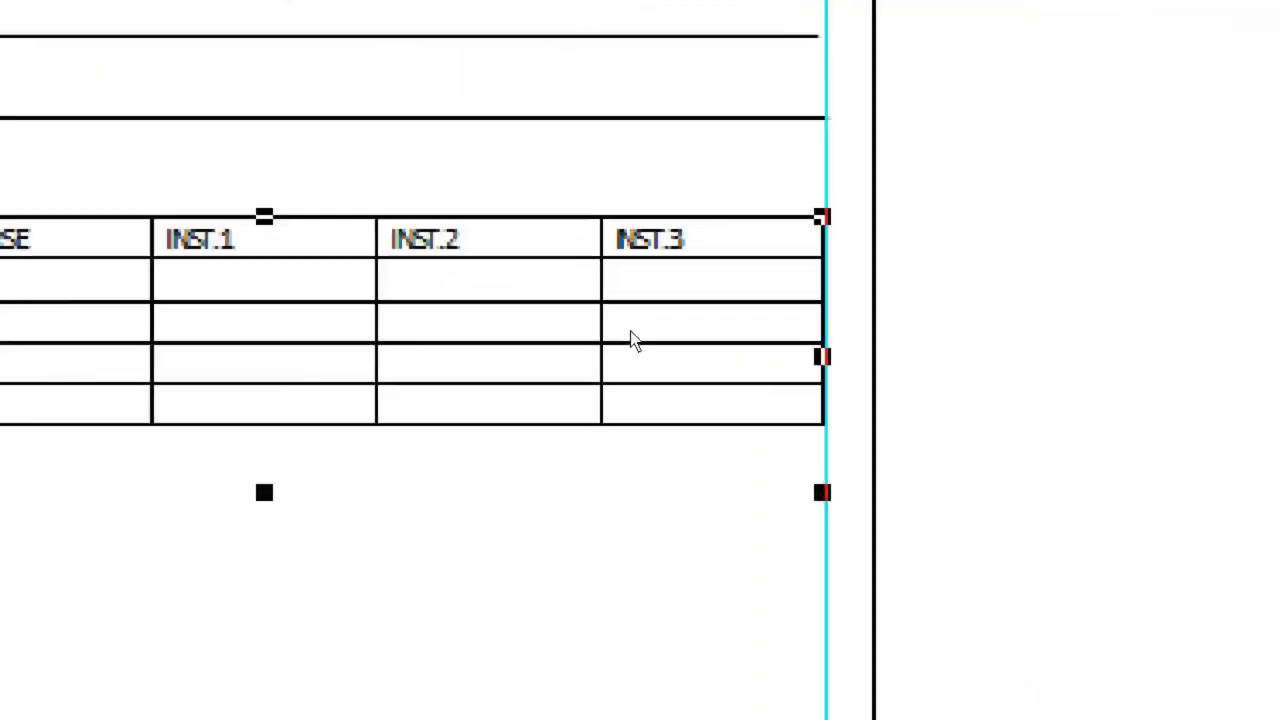
key("Delete")
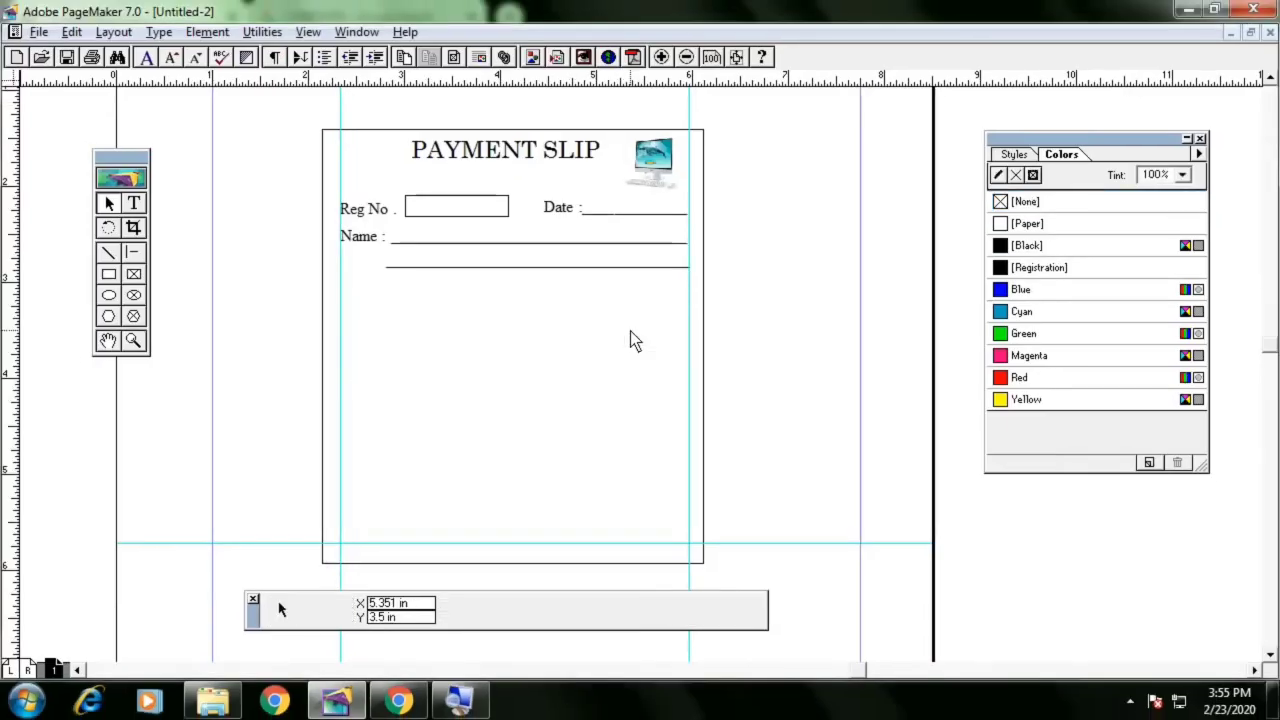
Paste the table and resize it to about 3.7 in wide, fitting between the guides under the Name lines
key("ctrl+v")
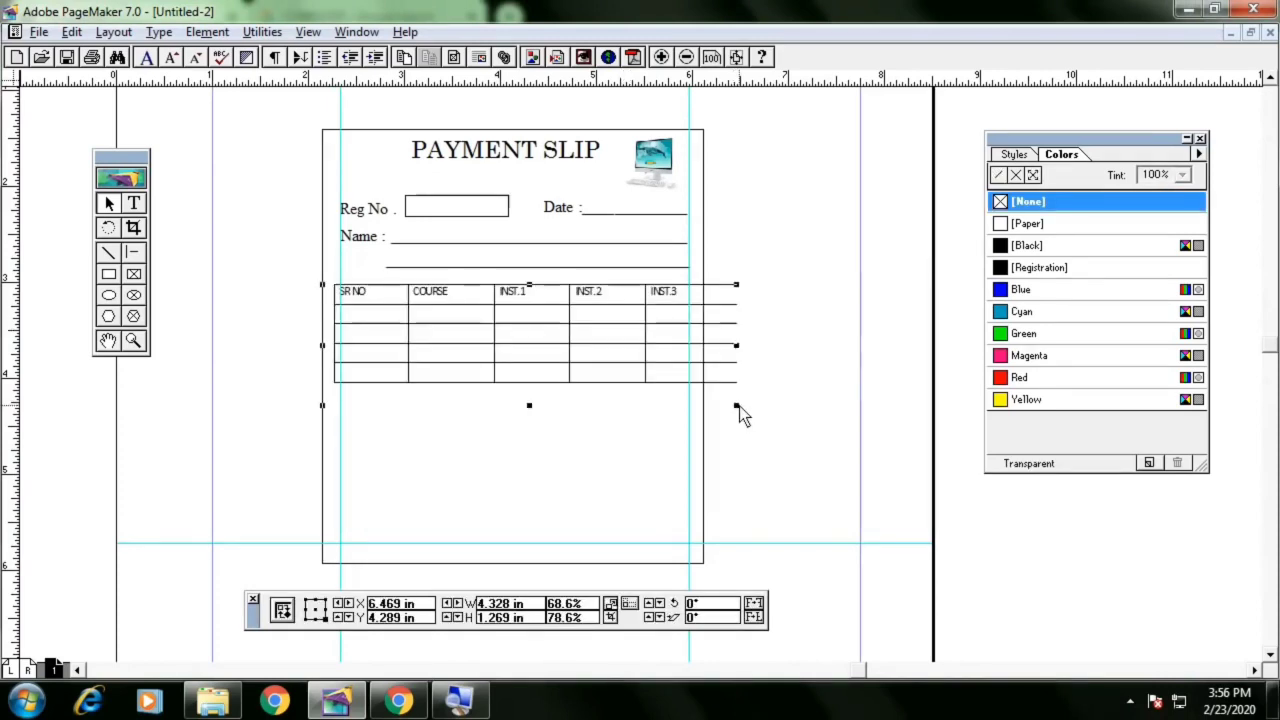
left_click_drag(709, 403, 630, 388)
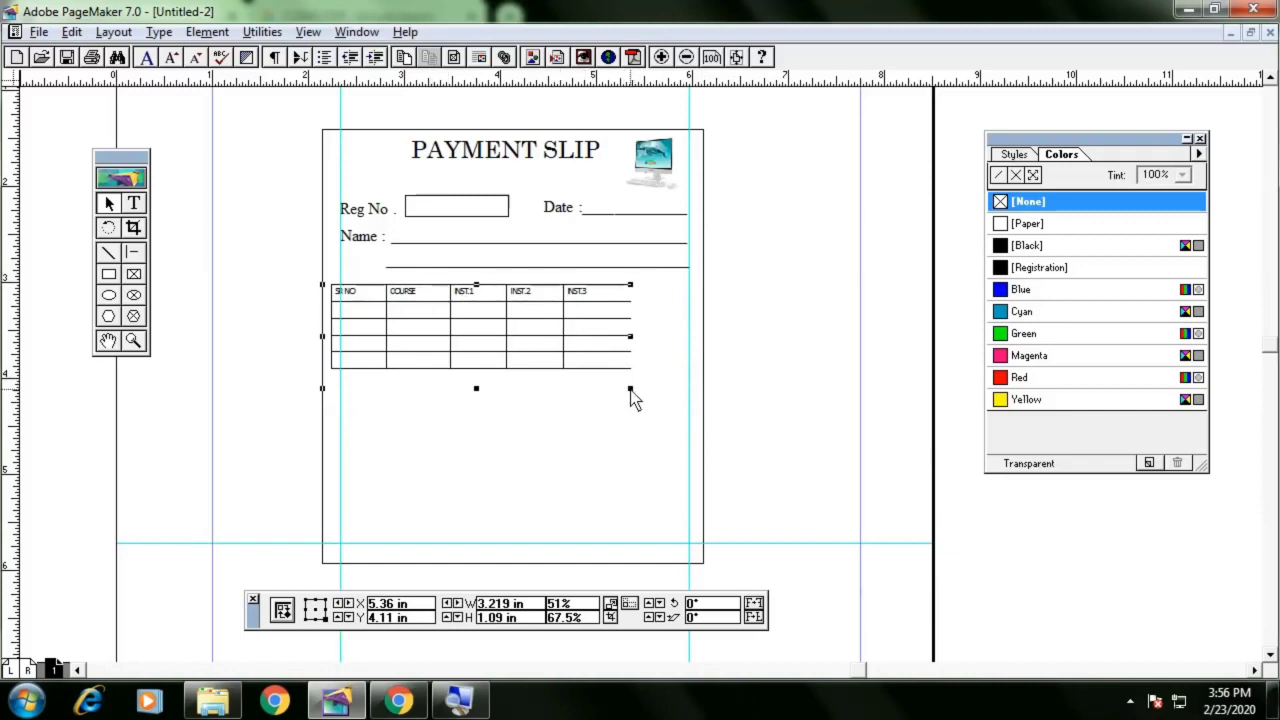
left_click_drag(631, 393, 677, 395)
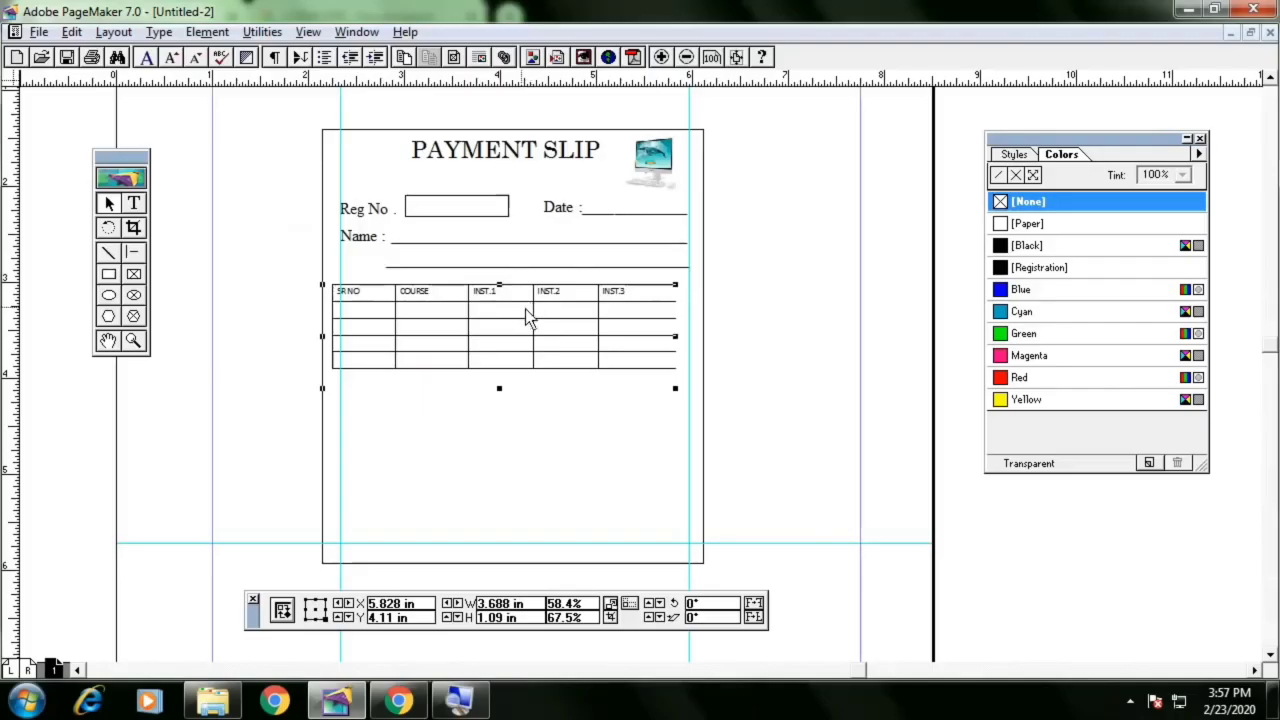
Nudge the pasted table into place between the guides below the Name lines
left_click_drag(525, 309, 541, 317)
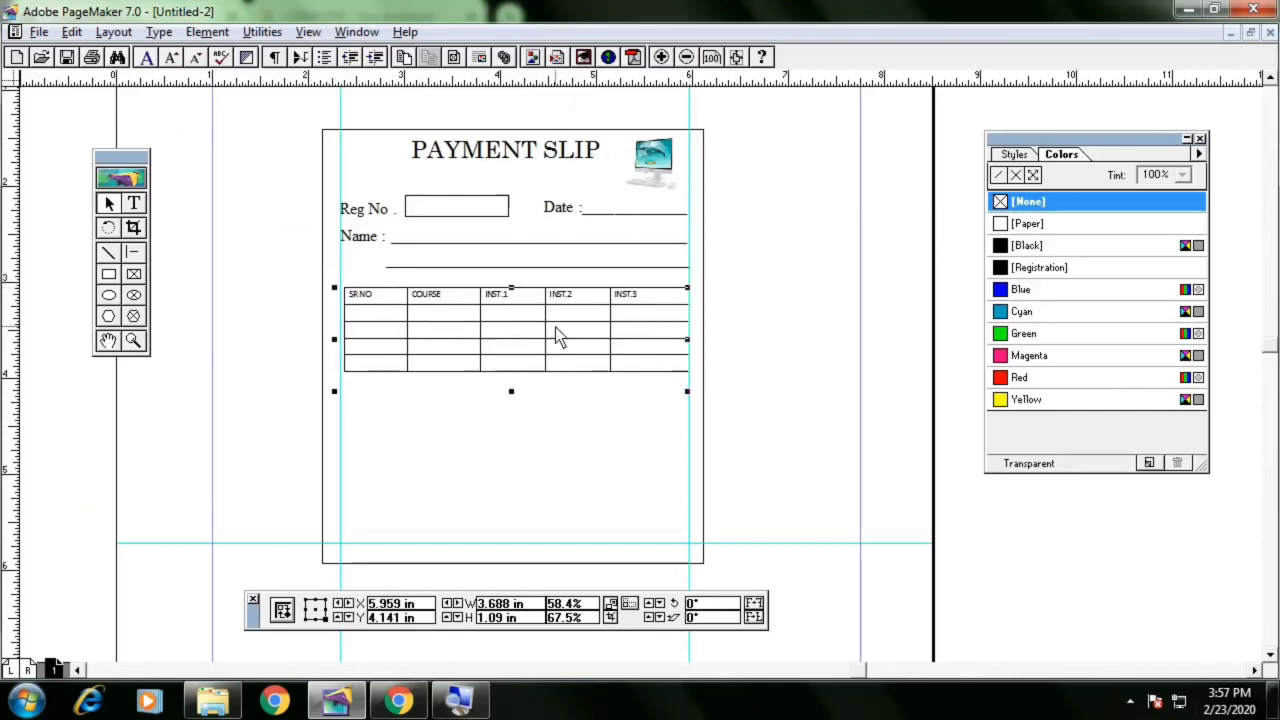
key("Left")
key("Left")
key("Left")
key("Up")
key("Up")
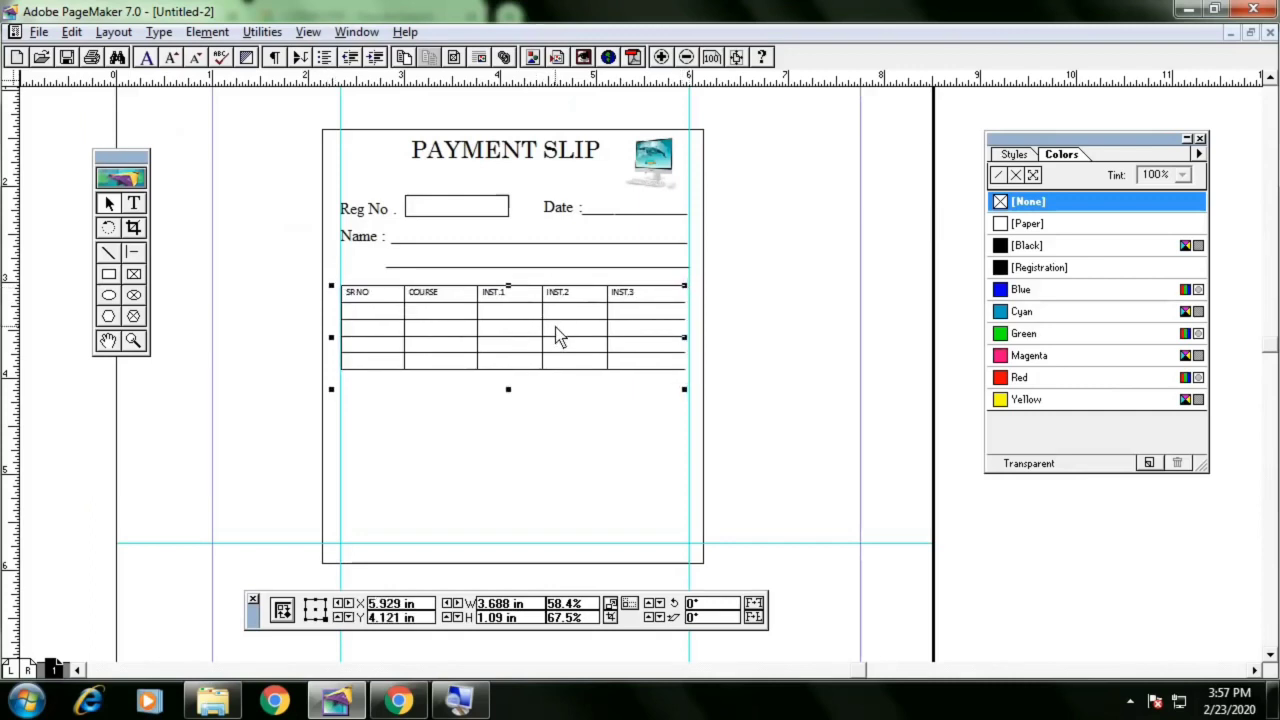
key("Down")
key("Down")
key("Down")
key("Down")
key("Down")
key("Down")
Open the embedded table in Word, shrink it to fit its five columns, and close Word
double_click(556, 337)
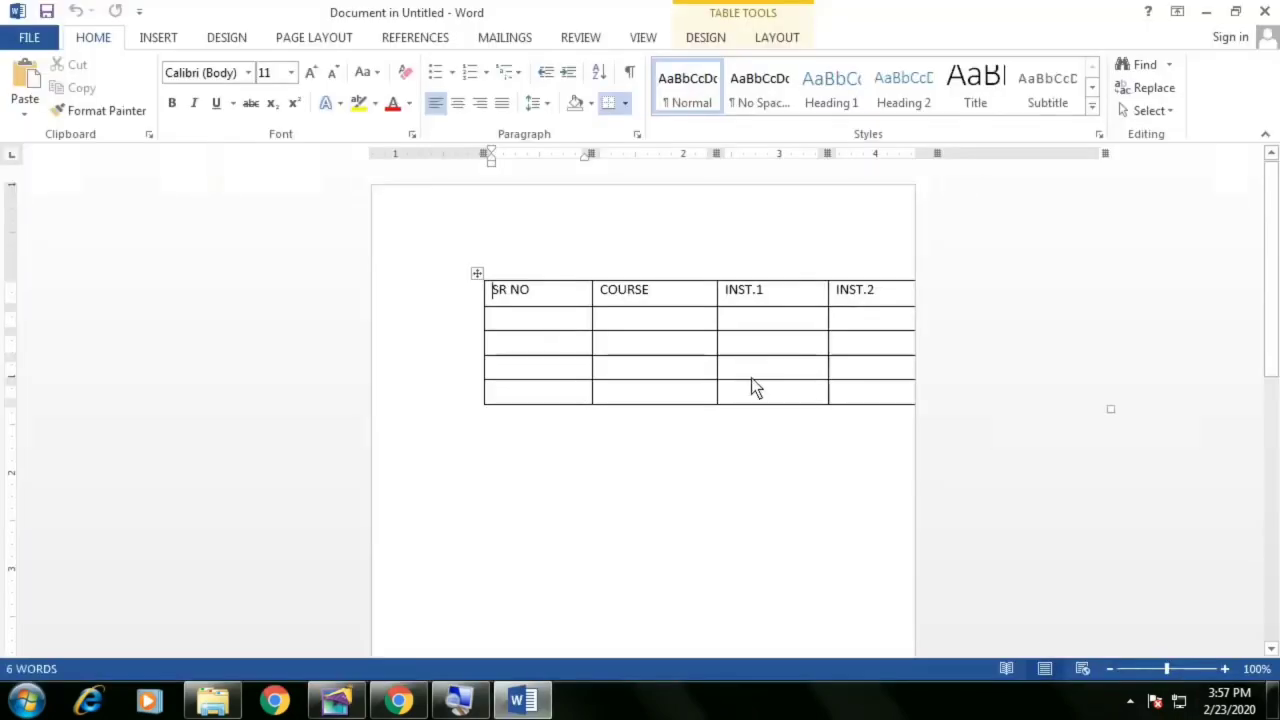
left_click(706, 326)
scroll(689, 337, "down", 2)
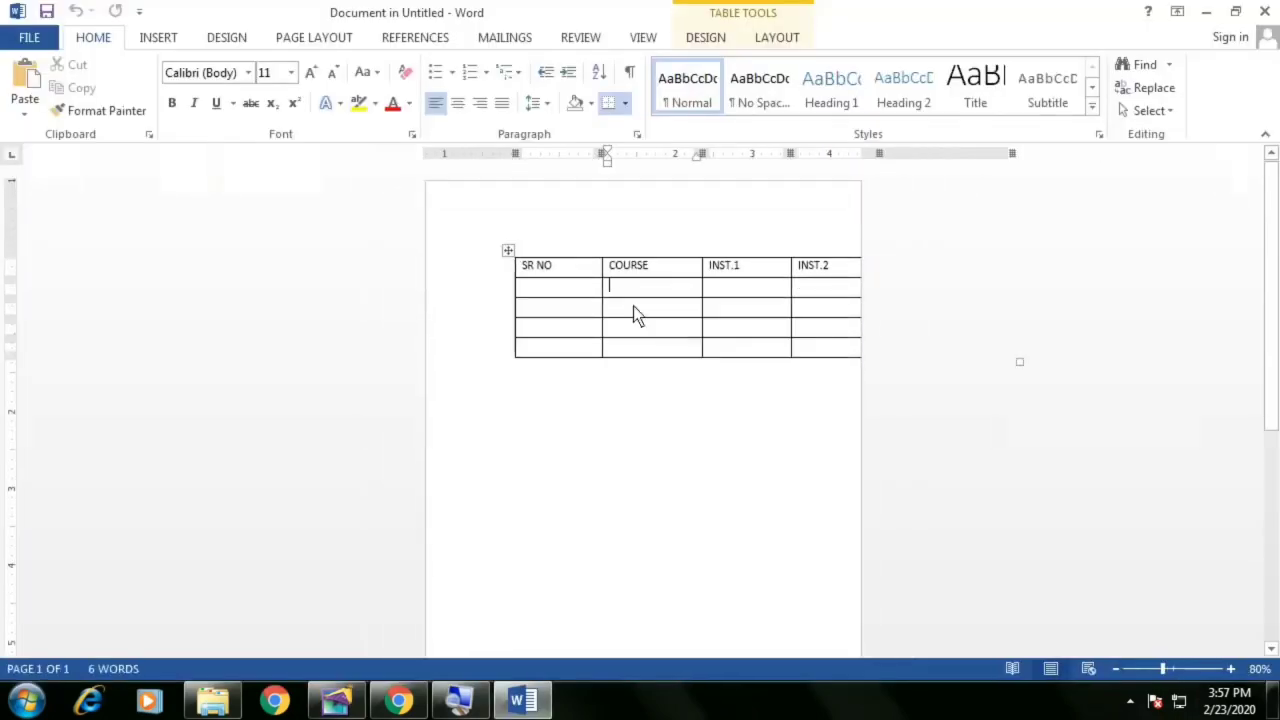
left_click(508, 251)
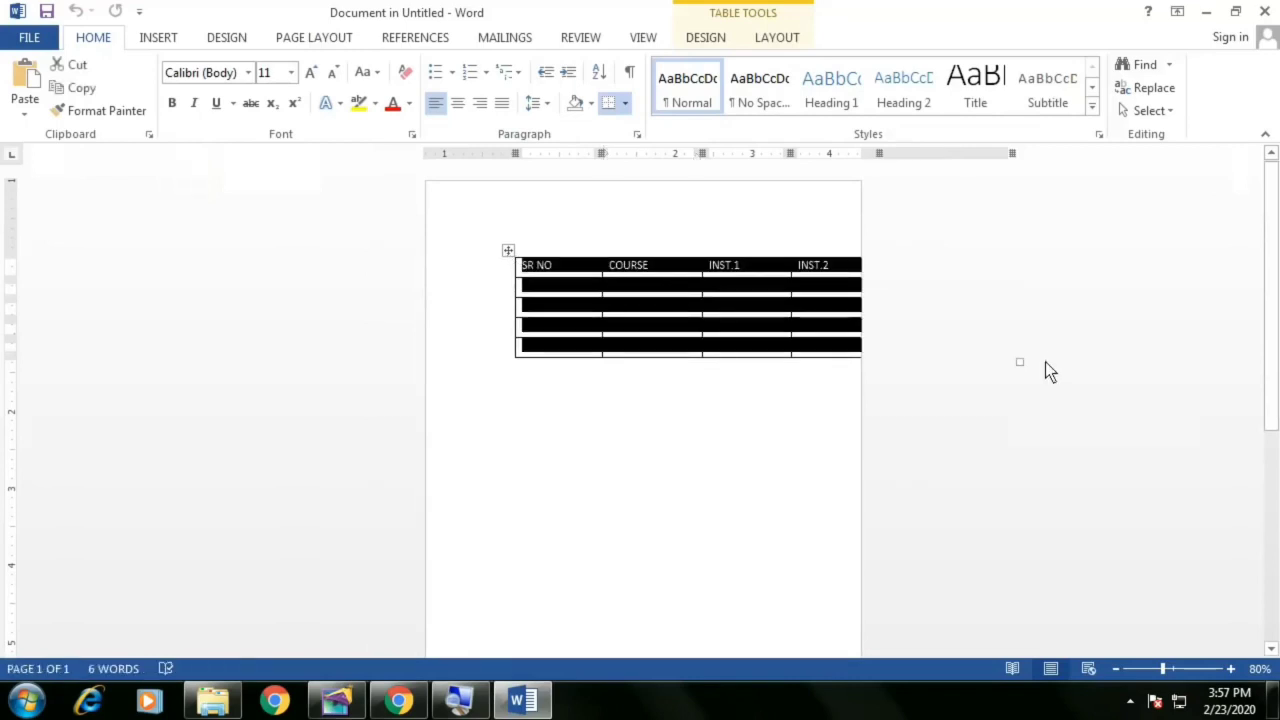
left_click_drag(1021, 364, 836, 343)
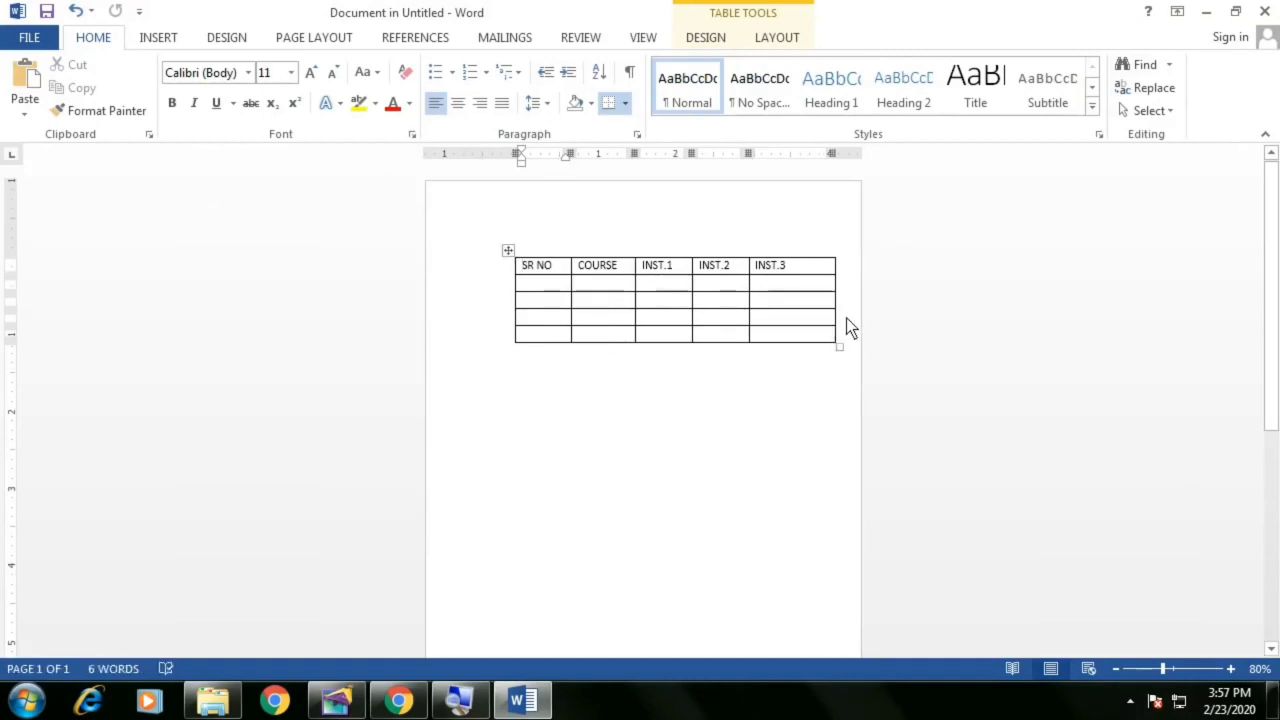
left_click(1264, 11)
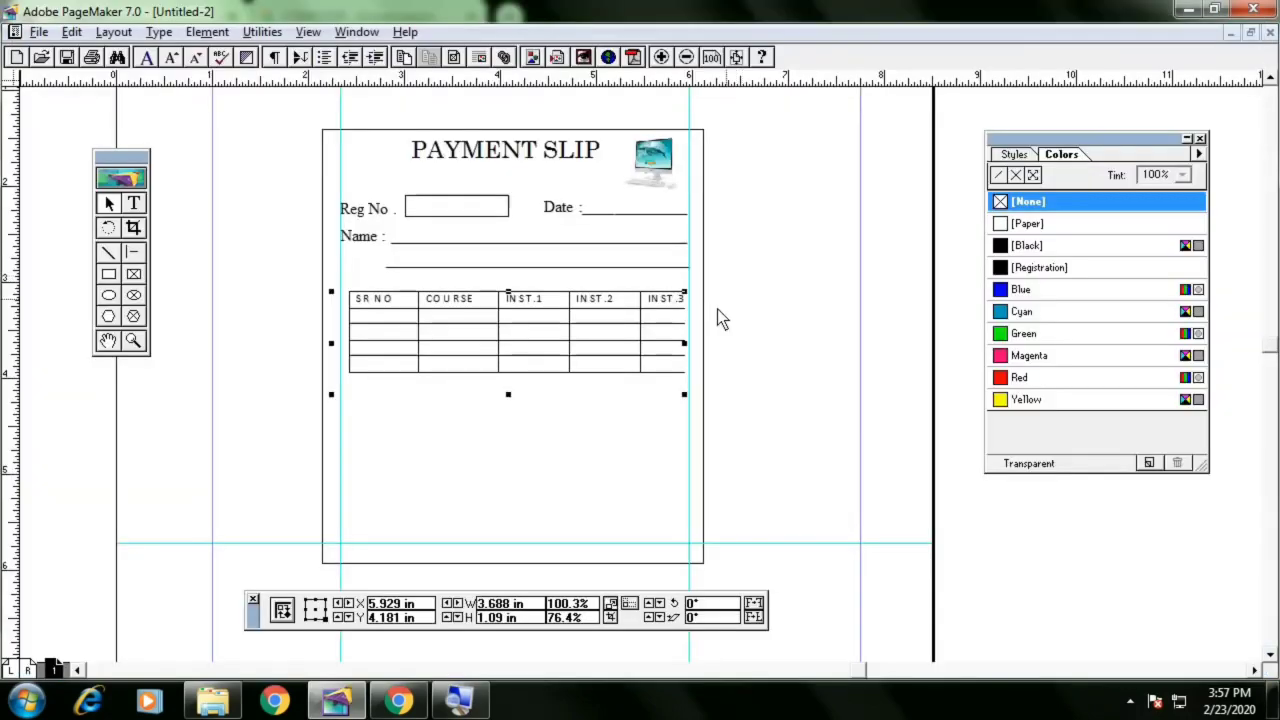
Adjust the table's size slightly, then select the table and delete it
left_click_drag(684, 395, 682, 396)
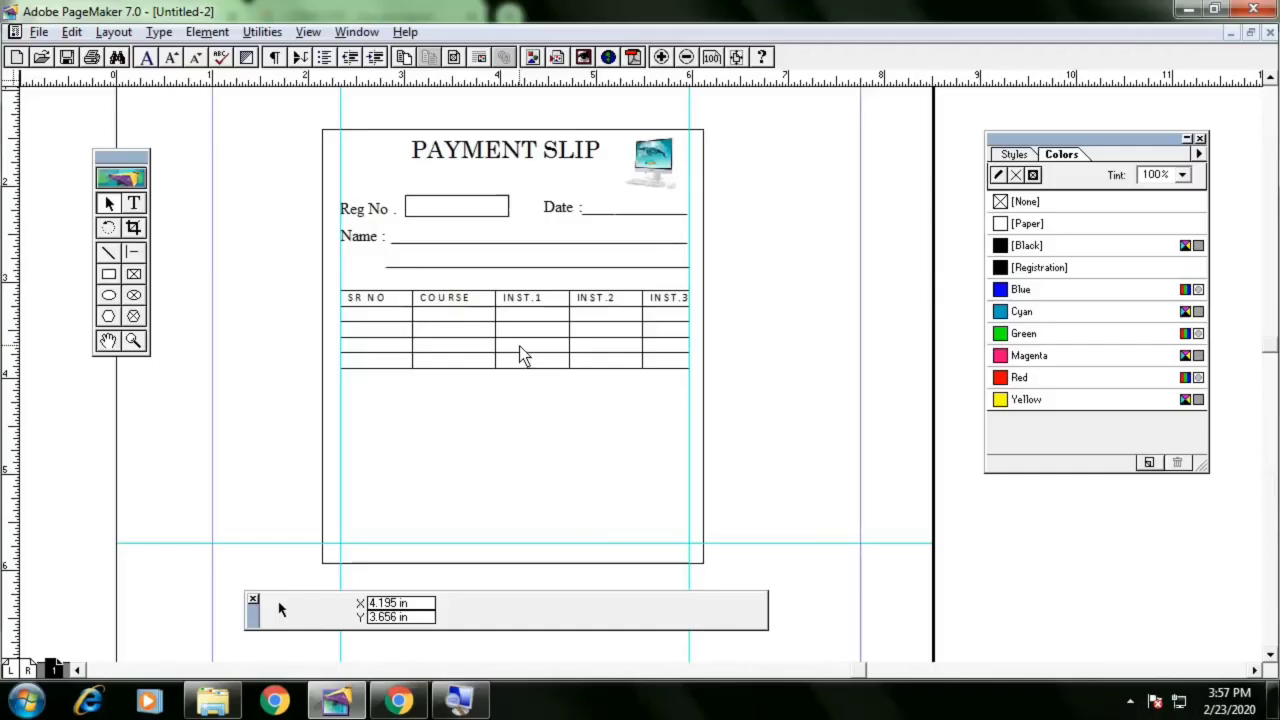
left_click(519, 355)
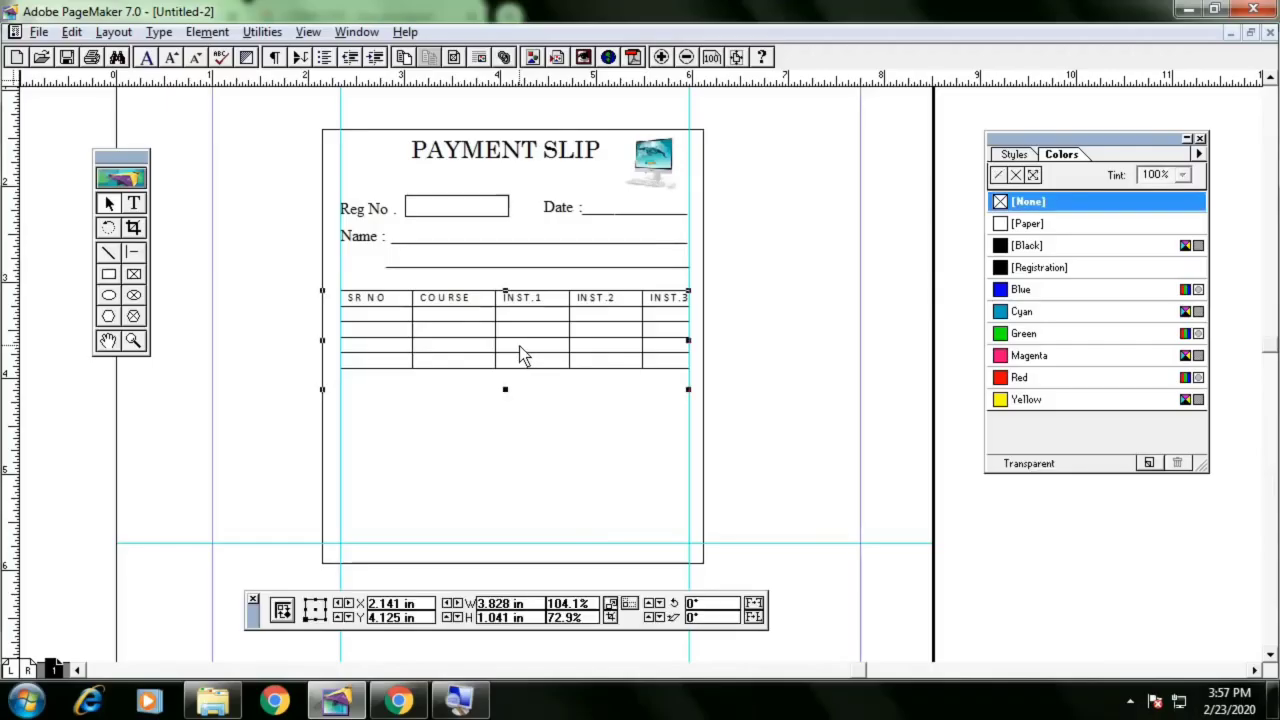
left_click(574, 417)
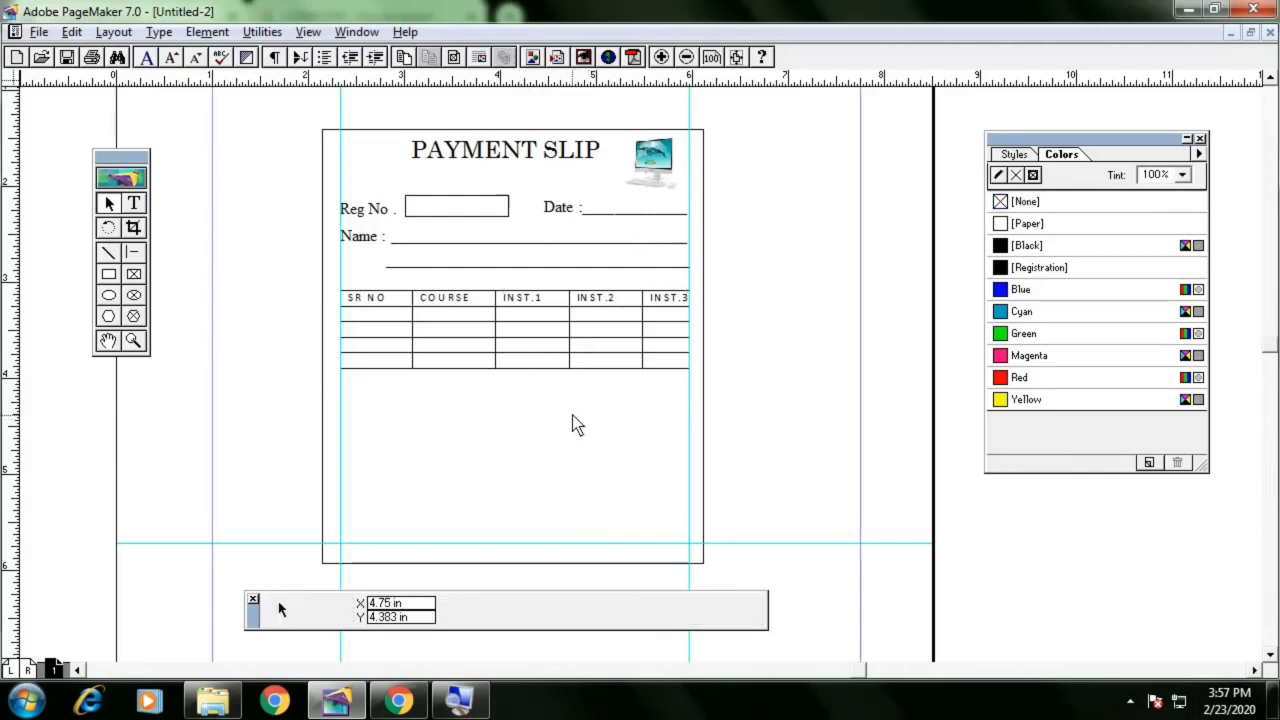
left_click(560, 368)
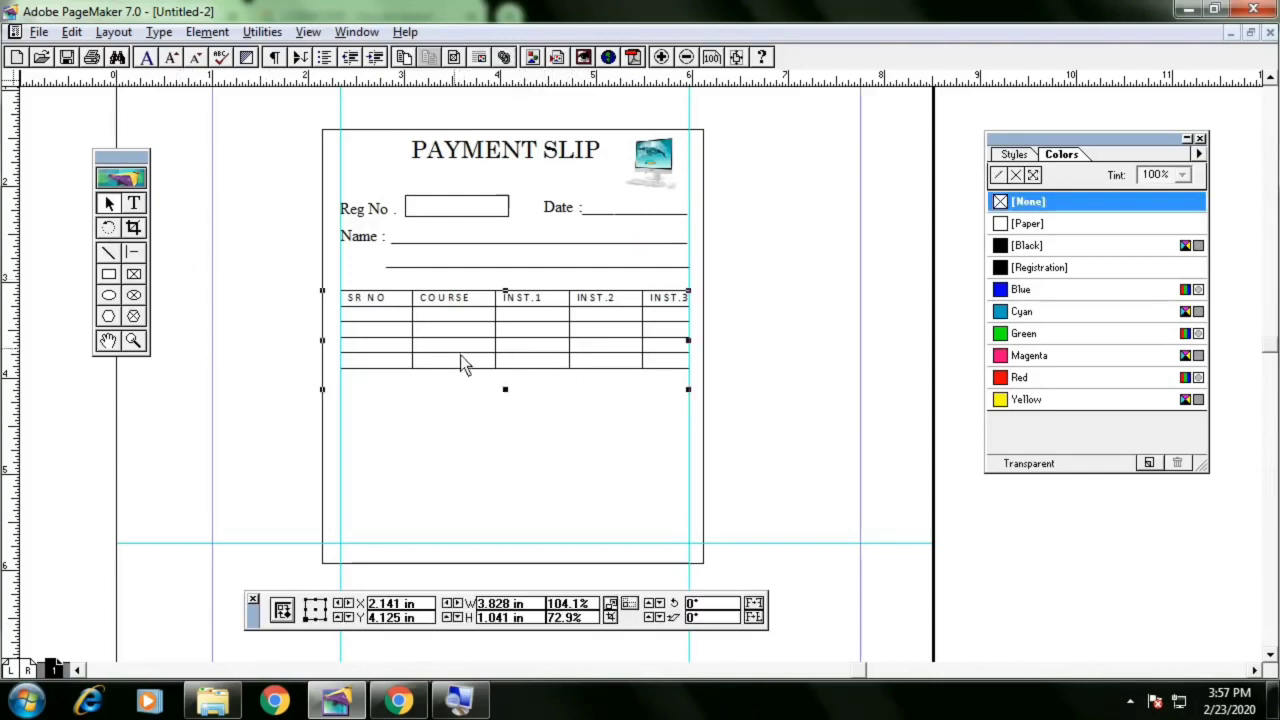
left_click(698, 403)
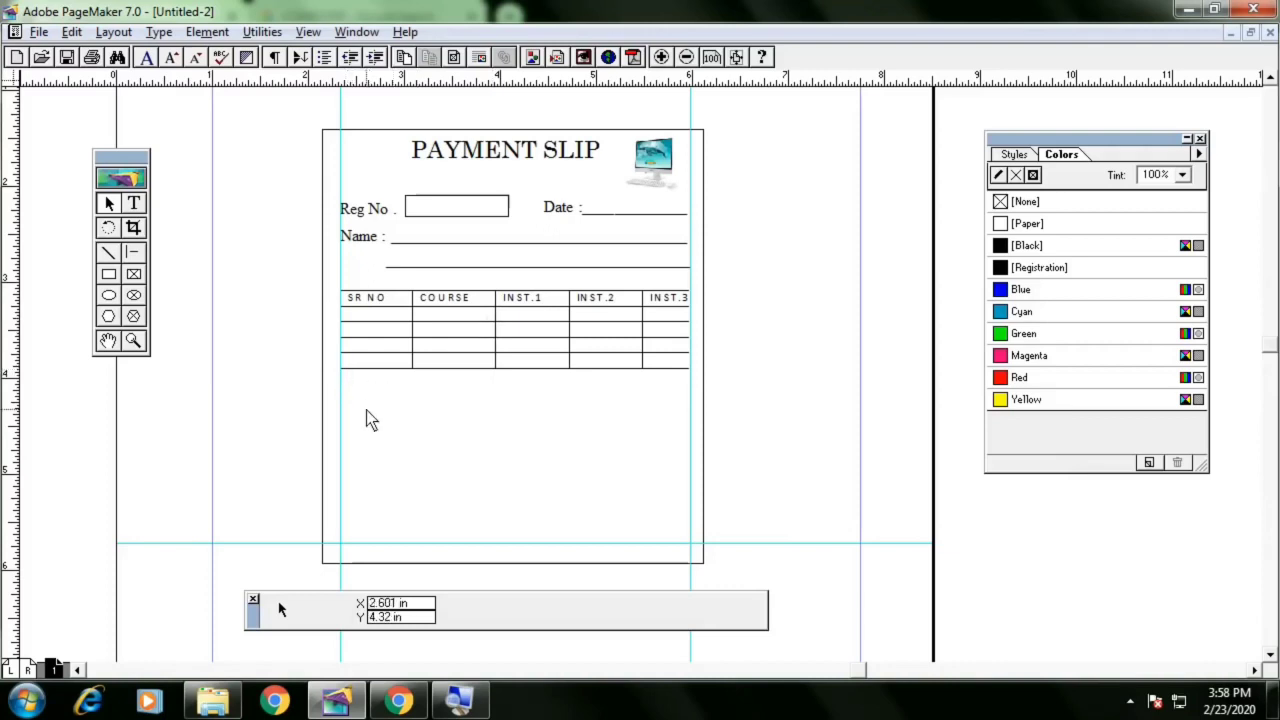
left_click(446, 354)
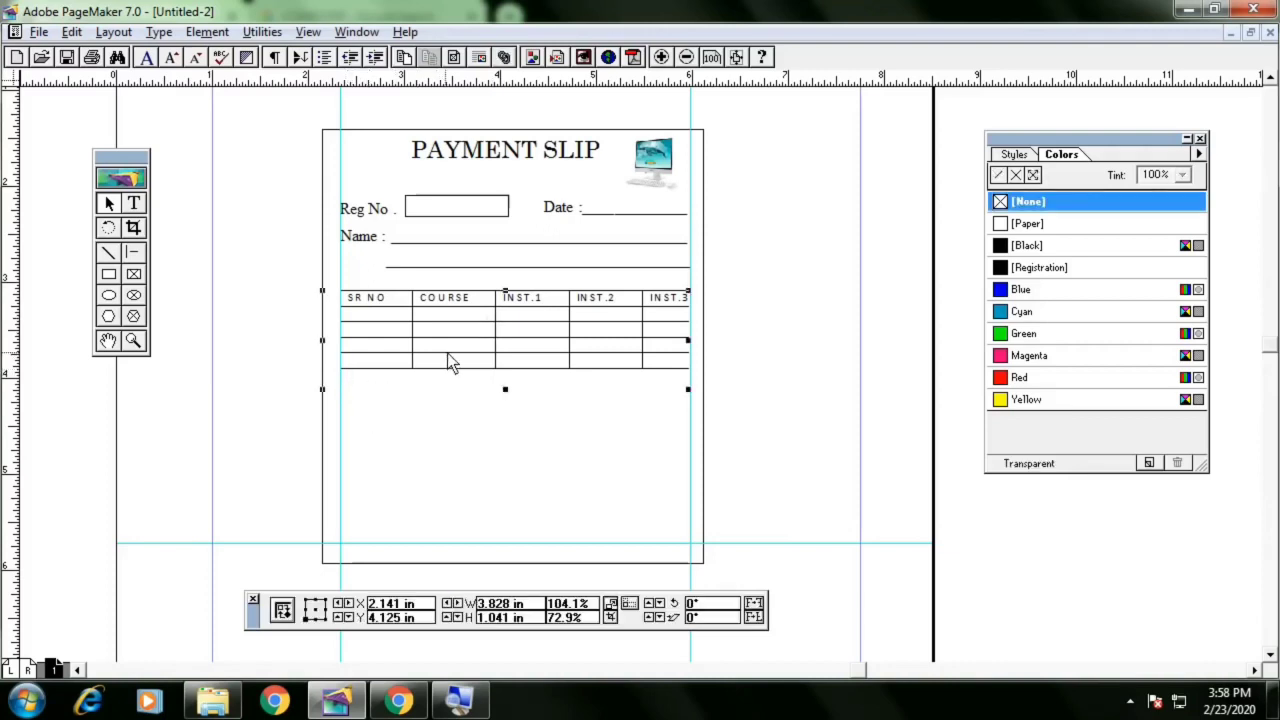
key("Delete")
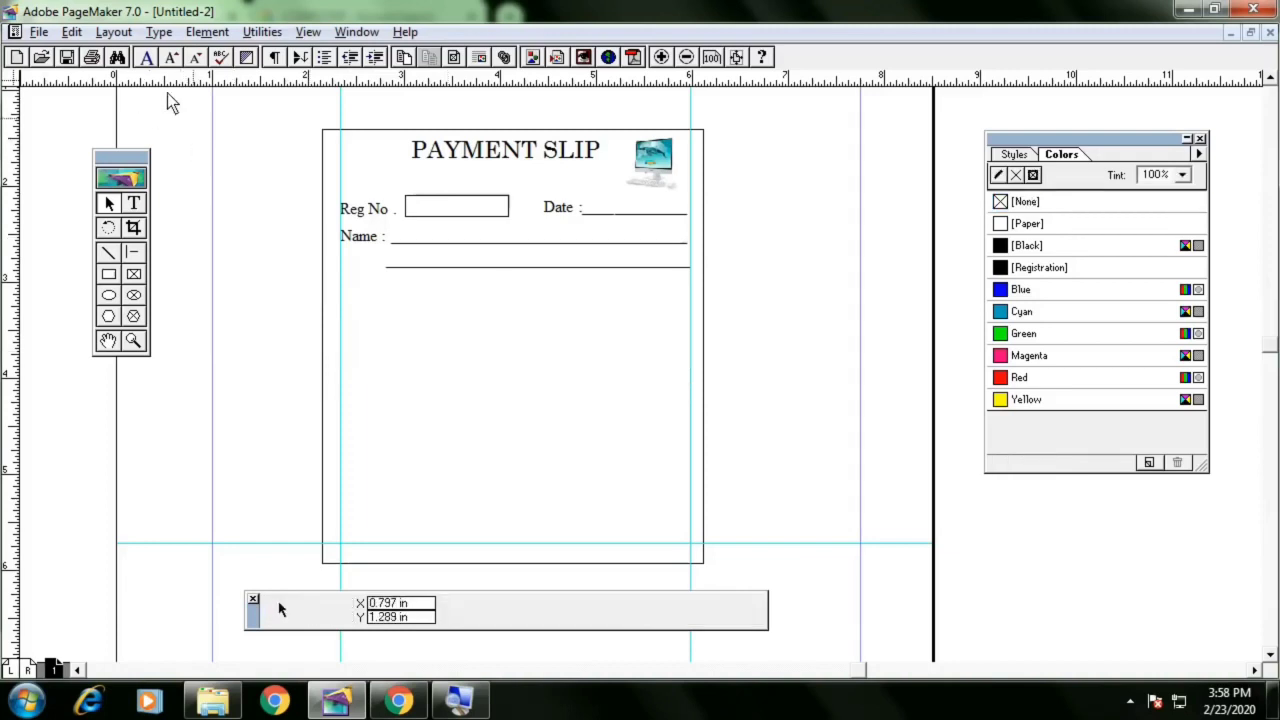
Insert a new Microsoft Word Document object into the page
left_click(70, 32)
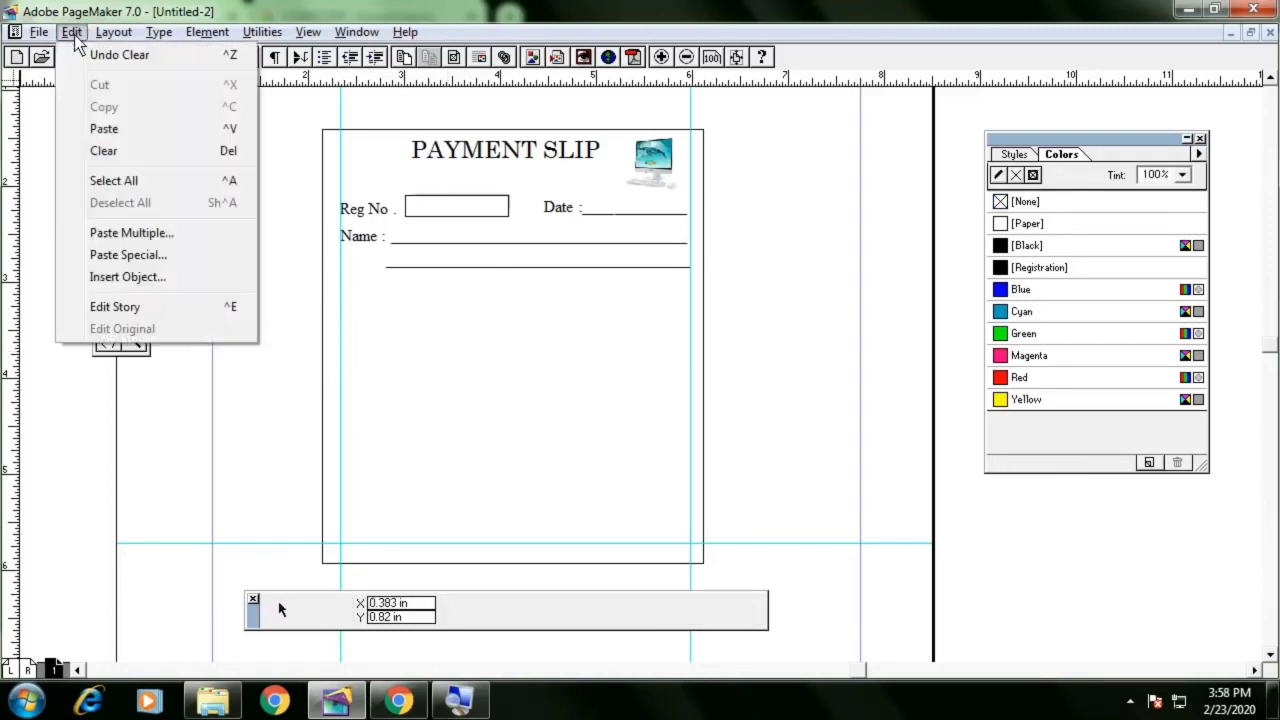
left_click(152, 277)
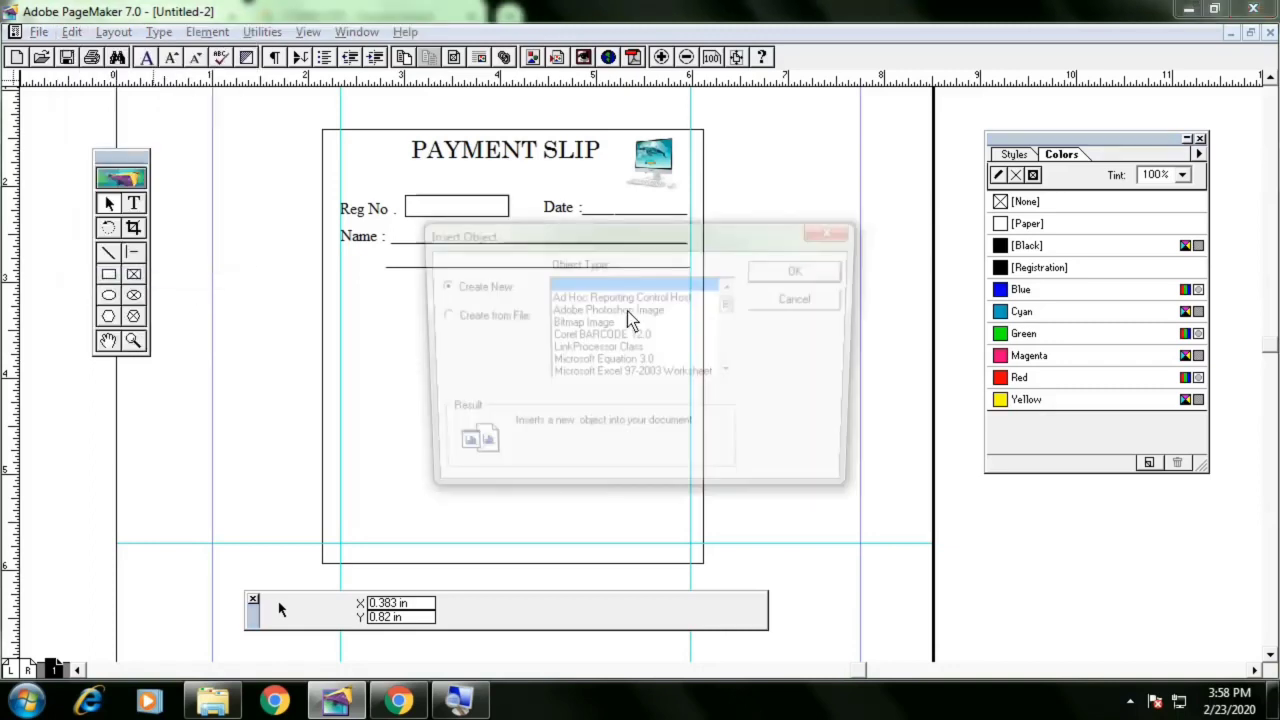
left_click(625, 362)
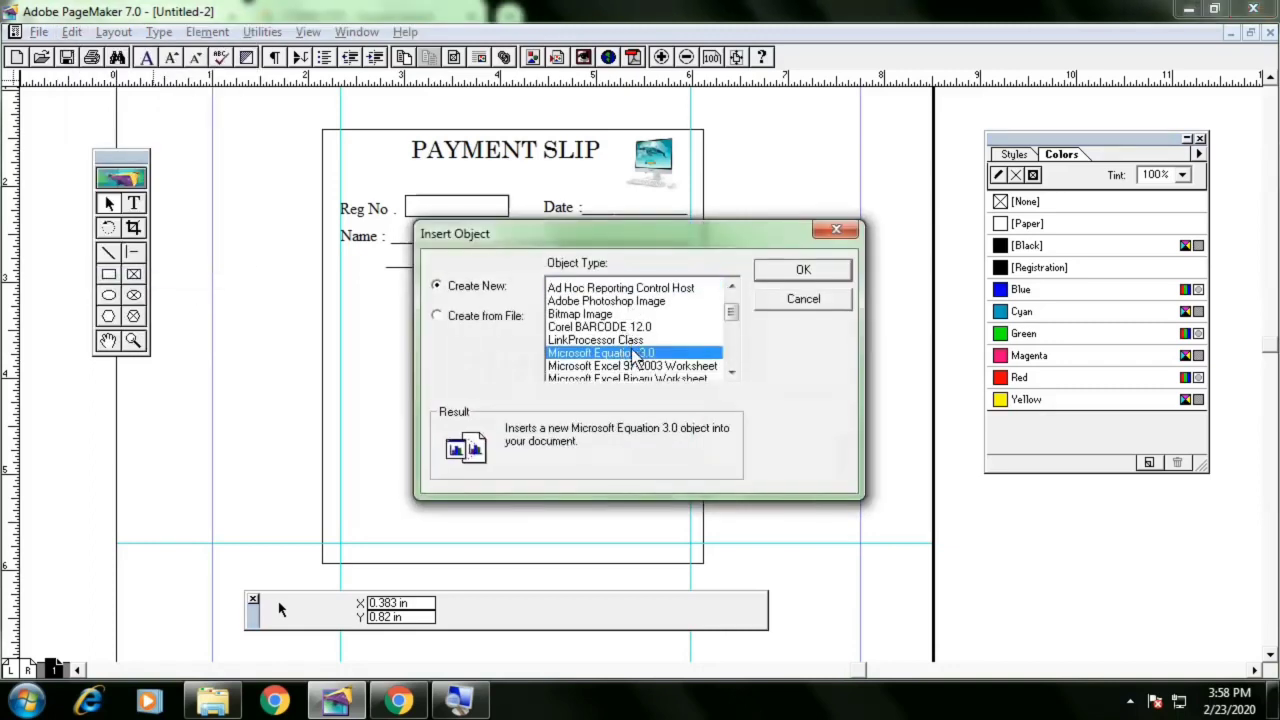
scroll(630, 360, "down", 4)
left_click(638, 349)
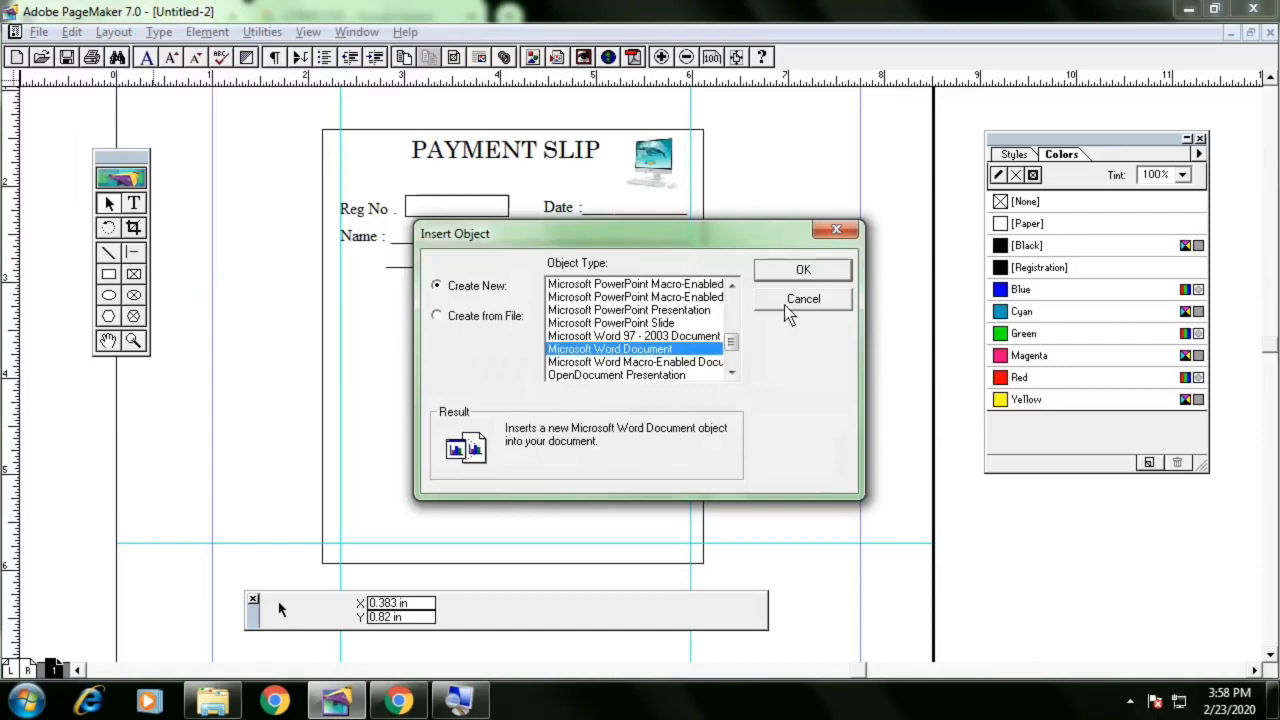
left_click(819, 268)
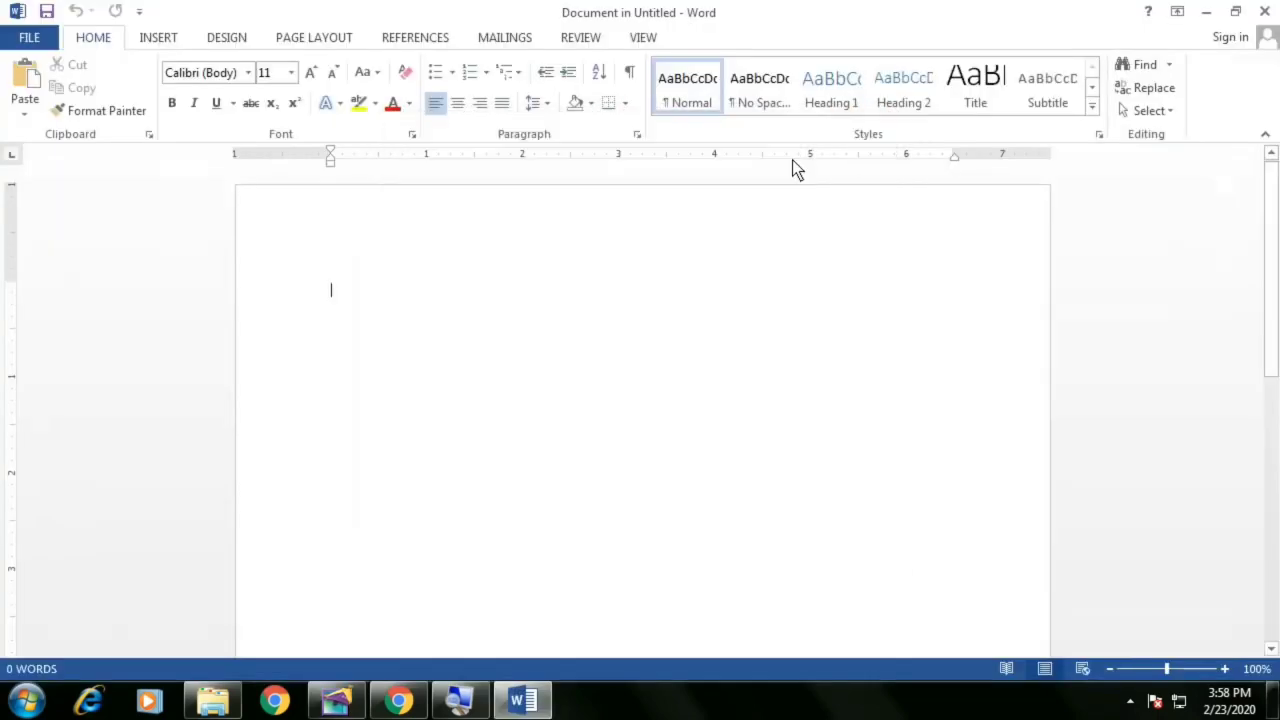
Insert a 5×3 table in the Word document and enlarge it to taller rows
left_click(153, 38)
left_click(140, 110)
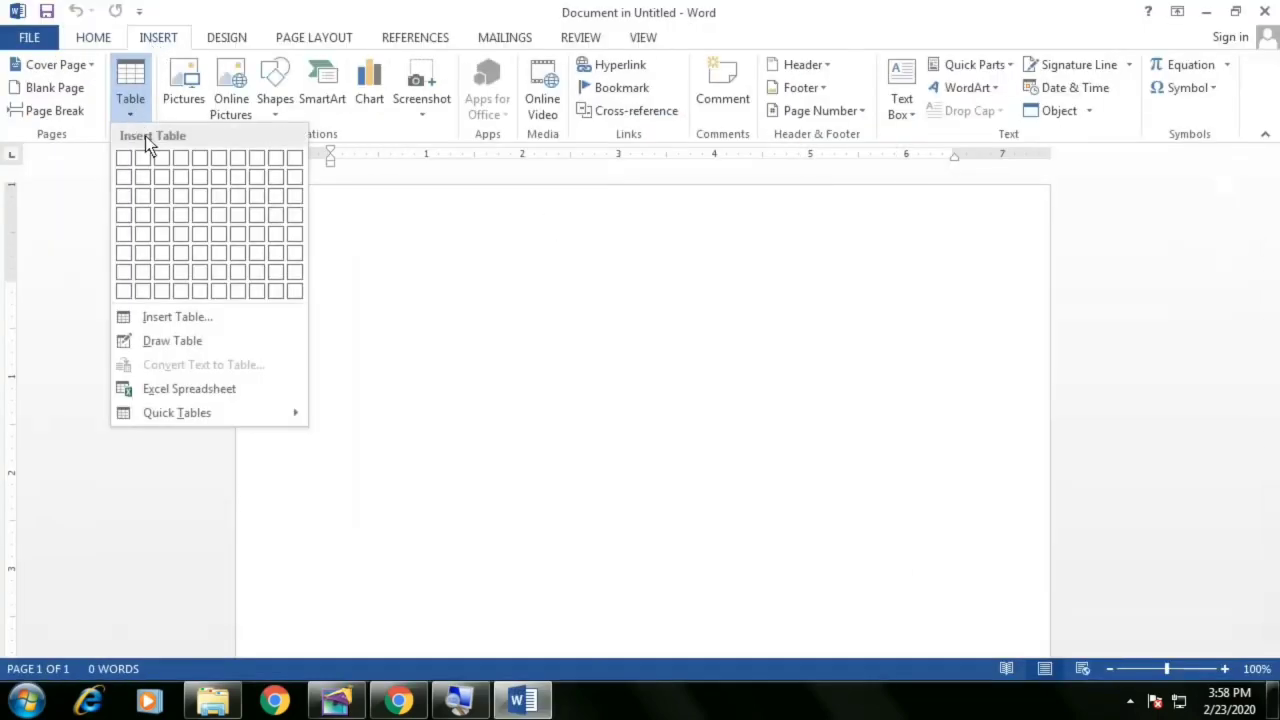
left_click(199, 206)
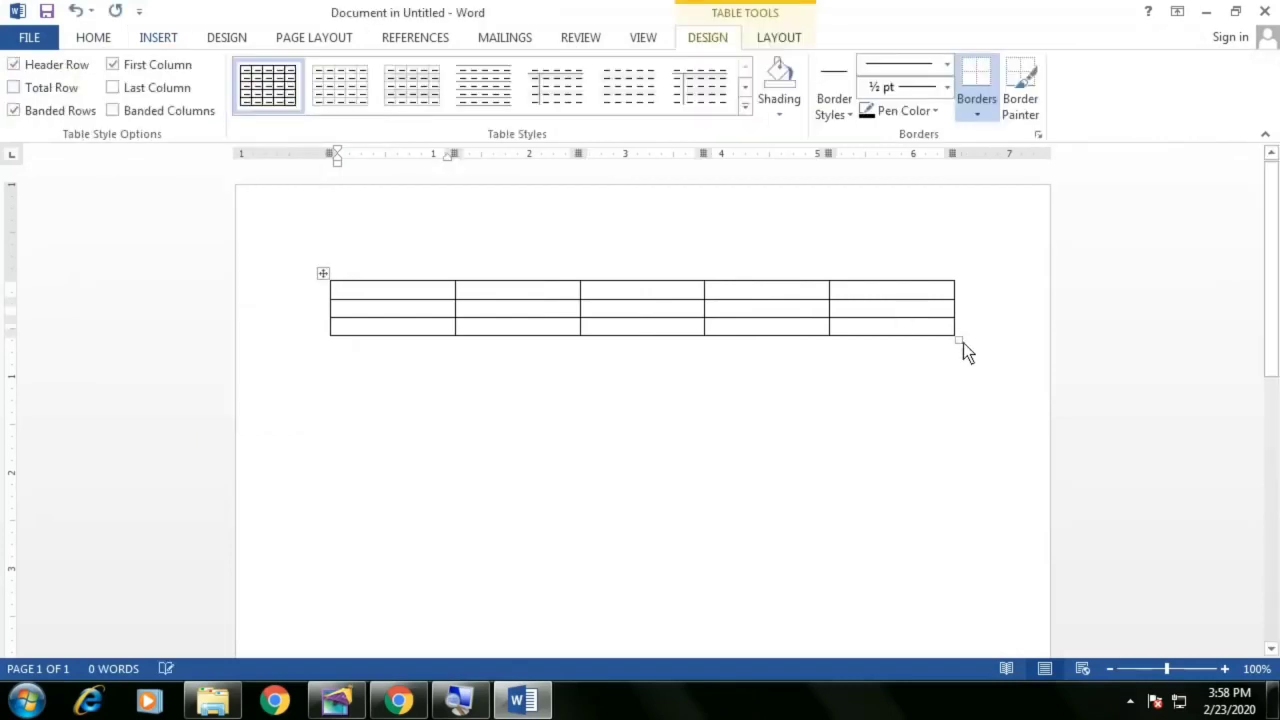
left_click_drag(961, 343, 786, 446)
Fill the header row with SR NO, COURSE, INST.1, INST.2 and INST.3
type("Sr")
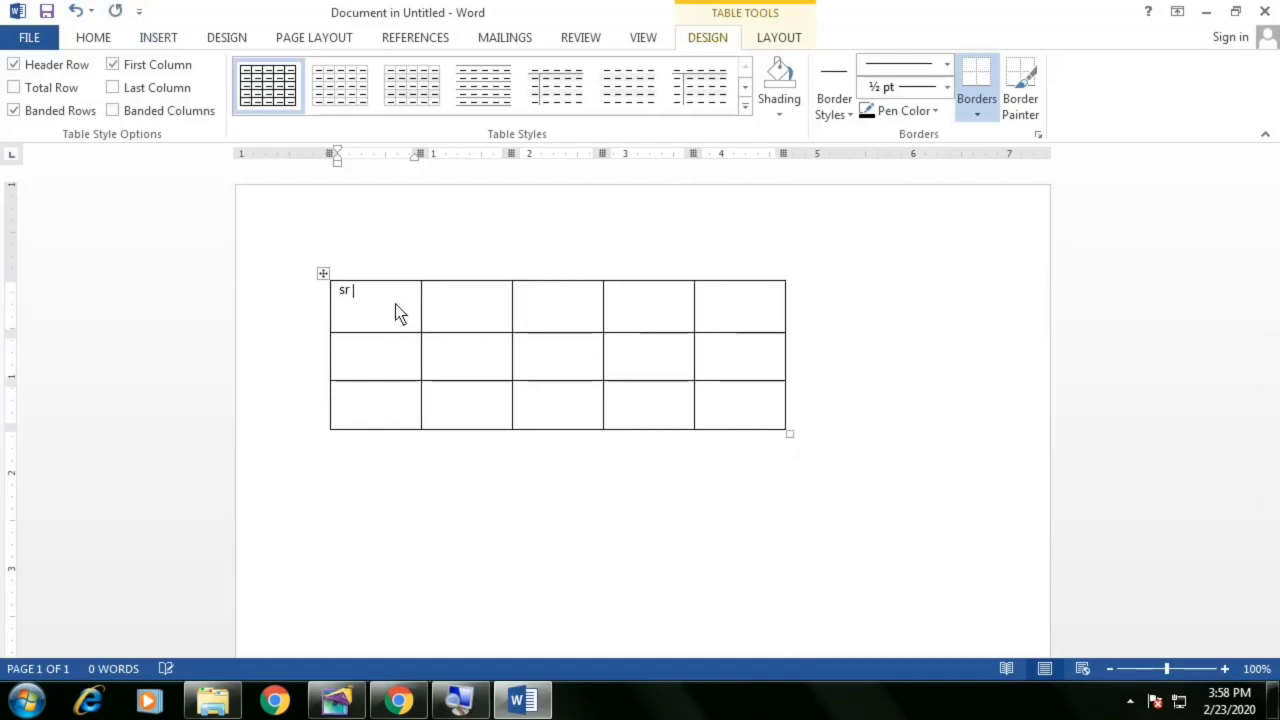
key("BackSpace")
key("BackSpace")
type("SR NO")
key("Tab")
type("COURSE")
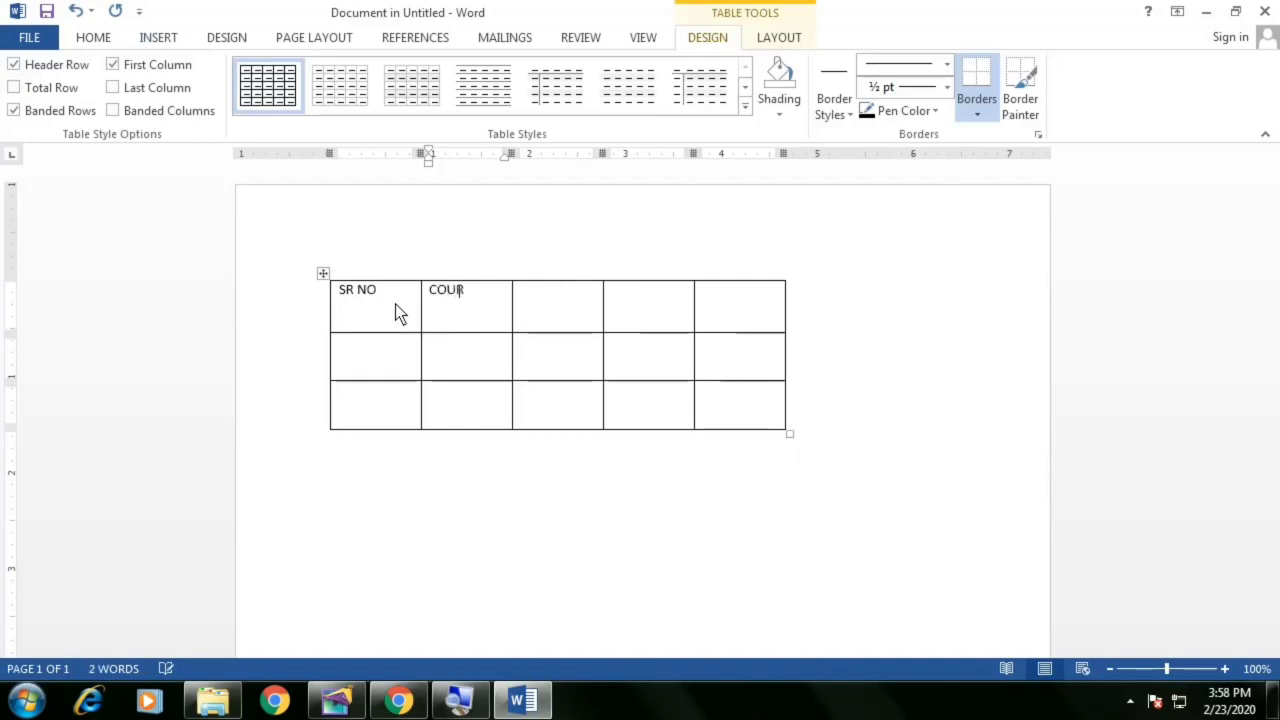
key("Tab")
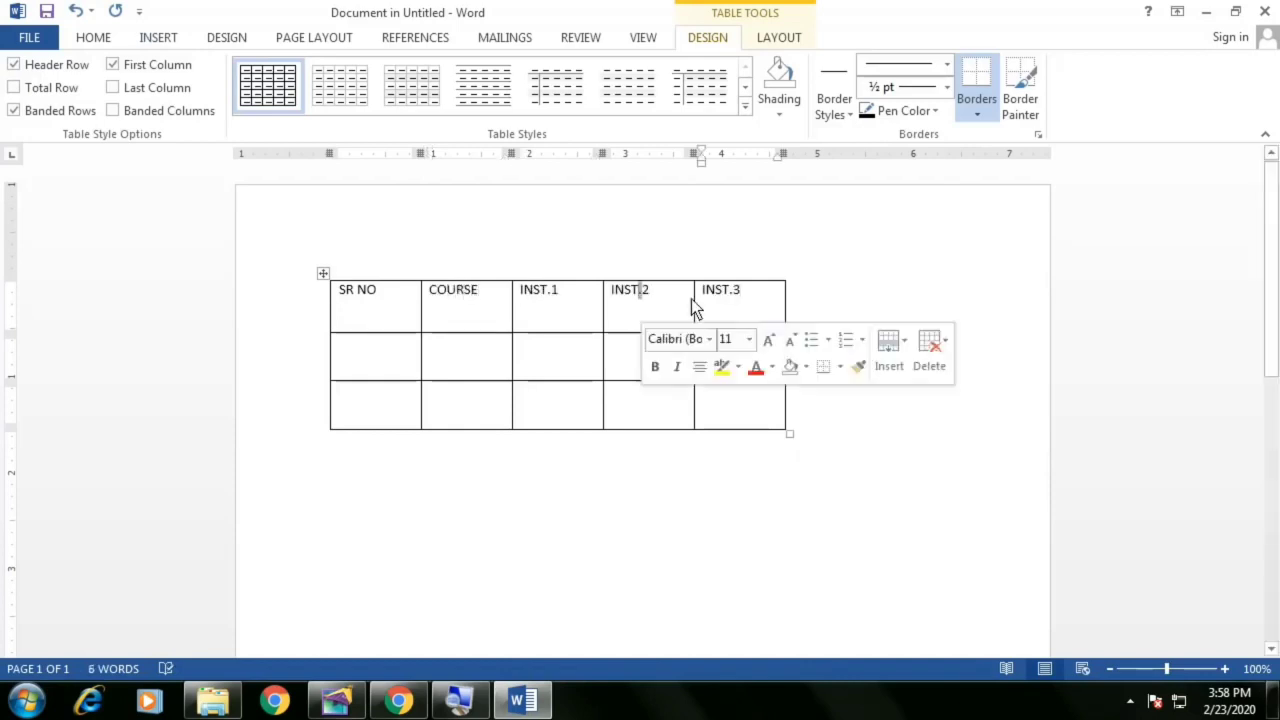
Make the header row bold and center its text in the cells
left_click_drag(755, 291, 317, 295)
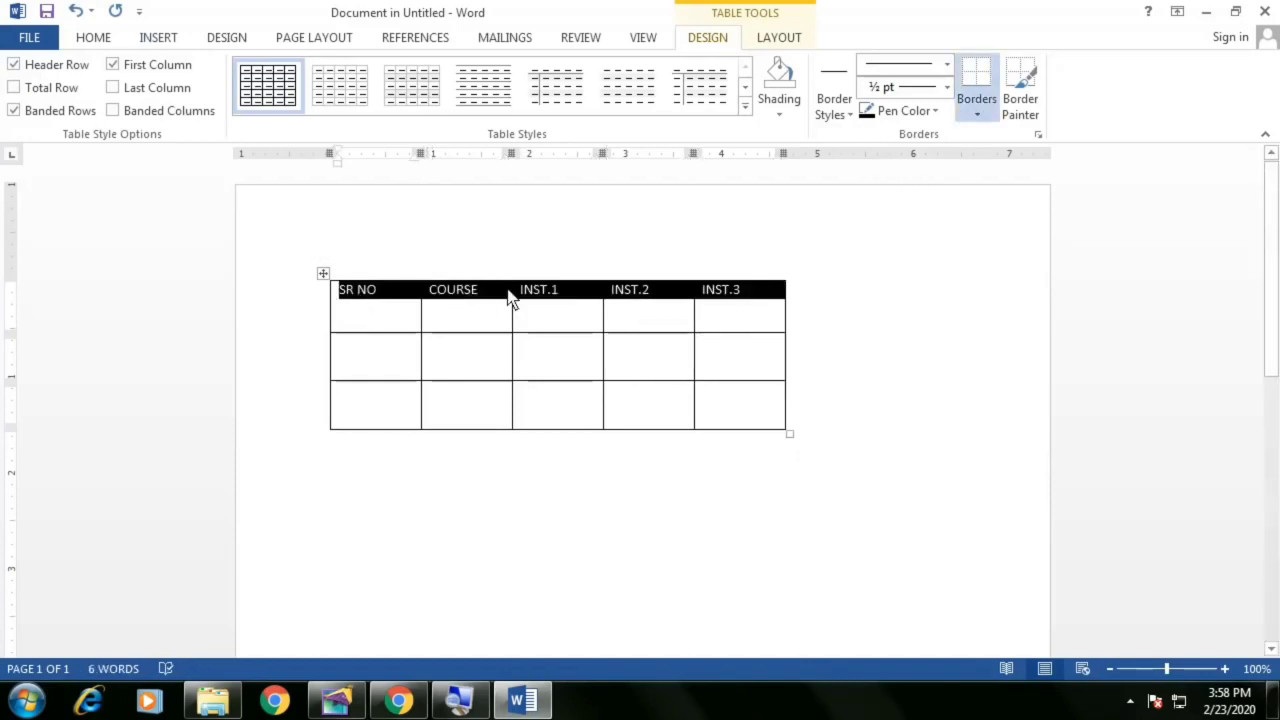
key("ctrl+b")
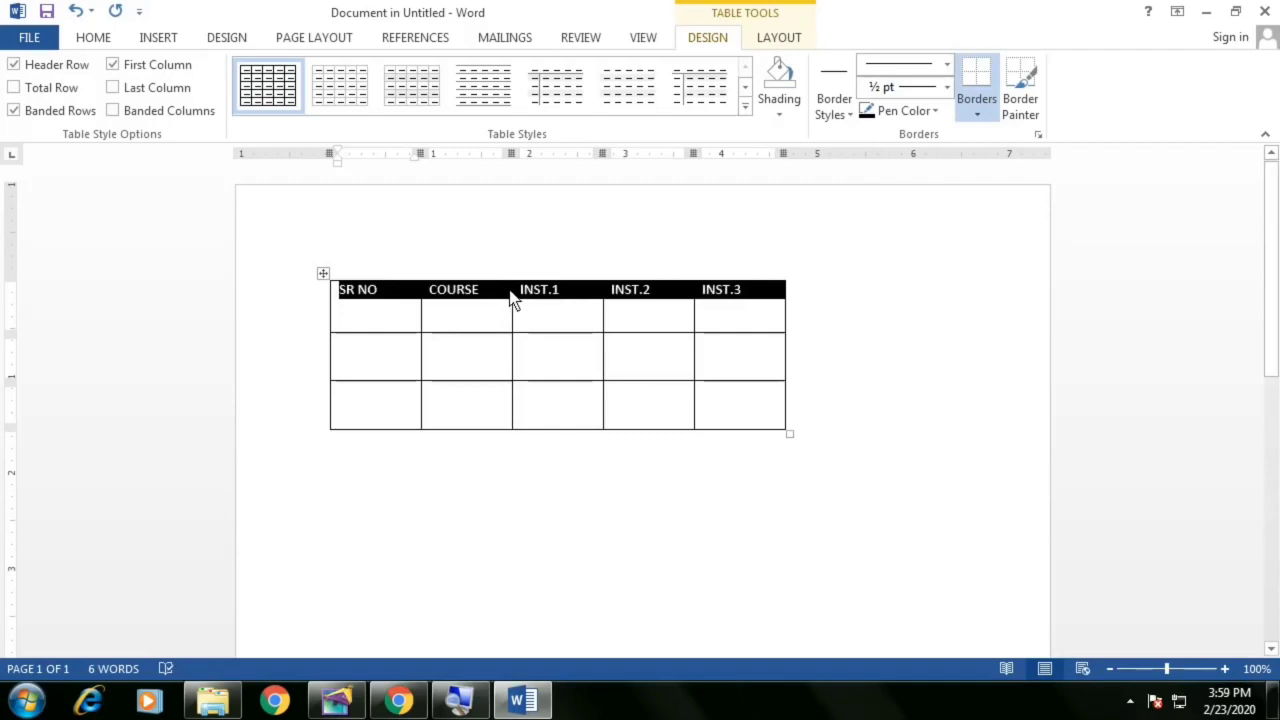
left_click(777, 40)
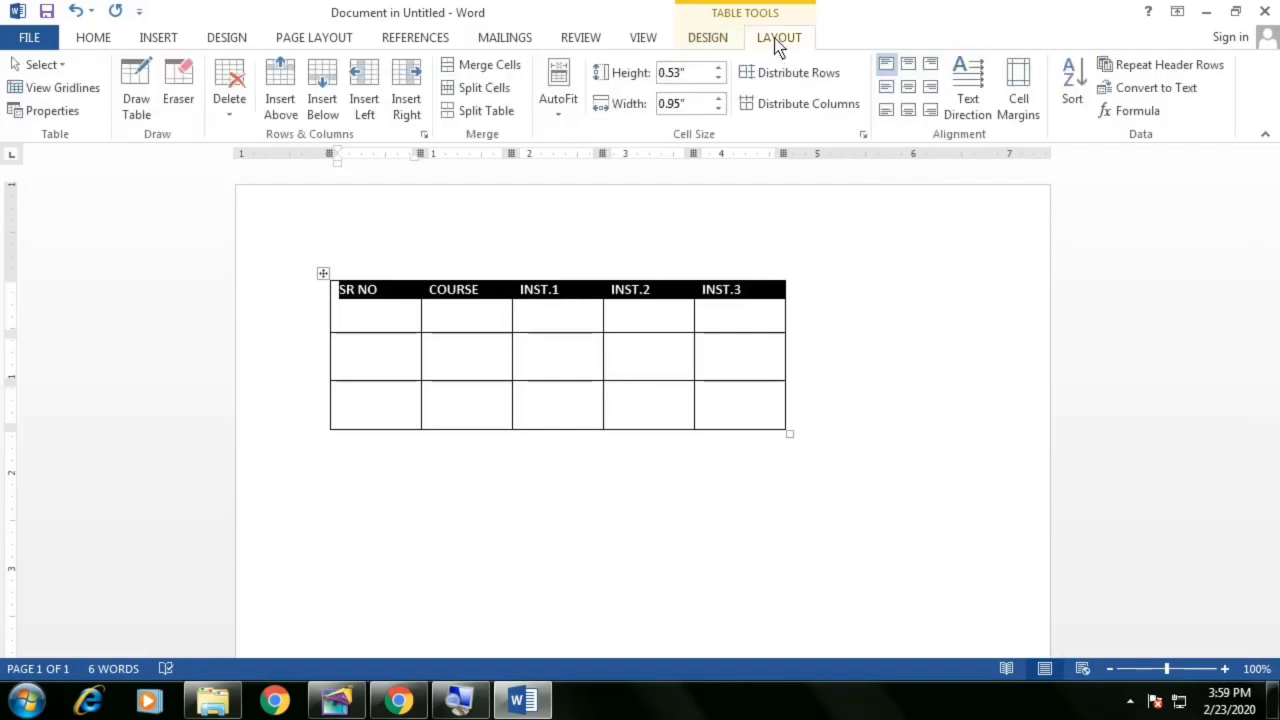
left_click(910, 92)
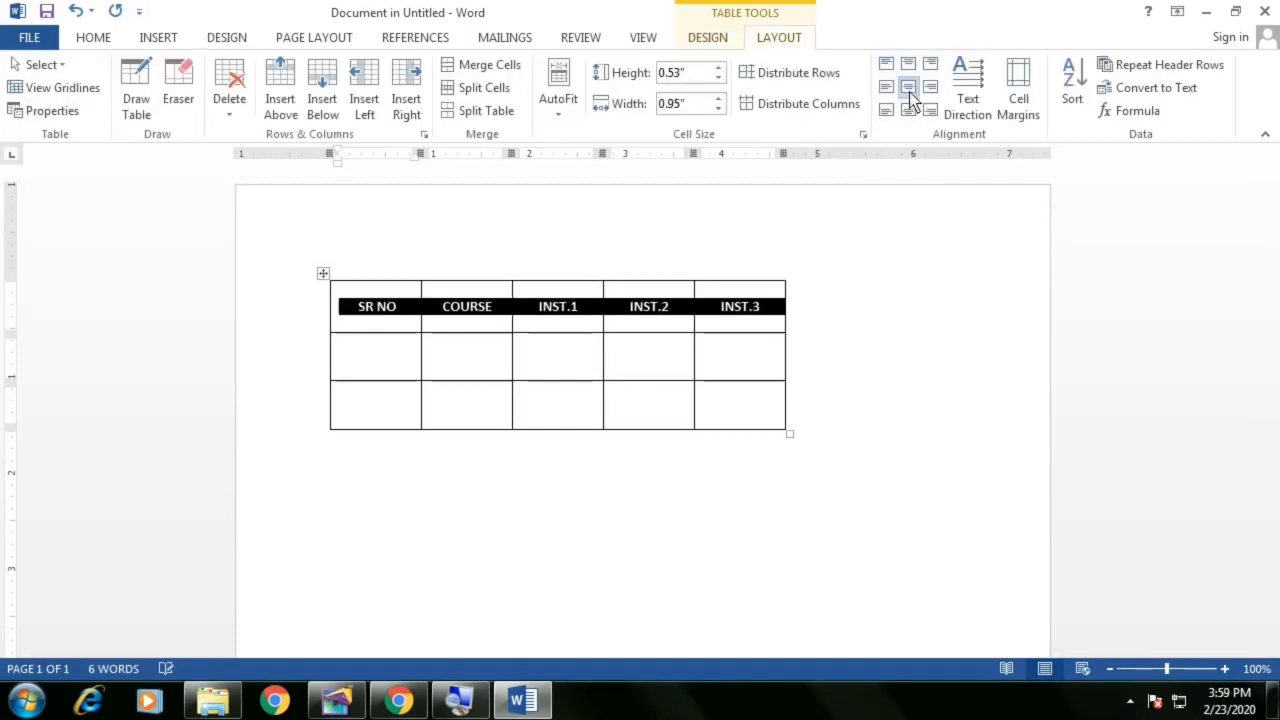
left_click(535, 323)
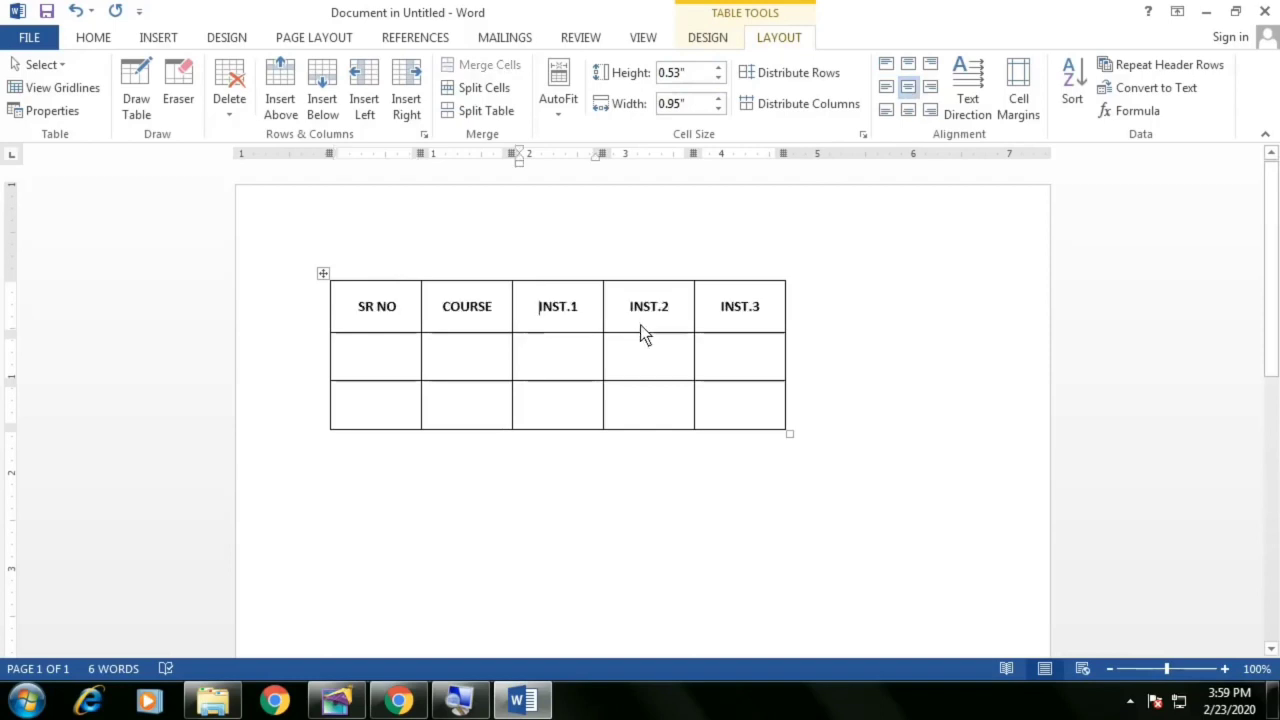
Add extra rows to the table by tabbing past its last cell
left_click(638, 413)
key("Tab")
key("Tab")
key("Tab")
key("Tab")
key("Tab")
key("Tab")
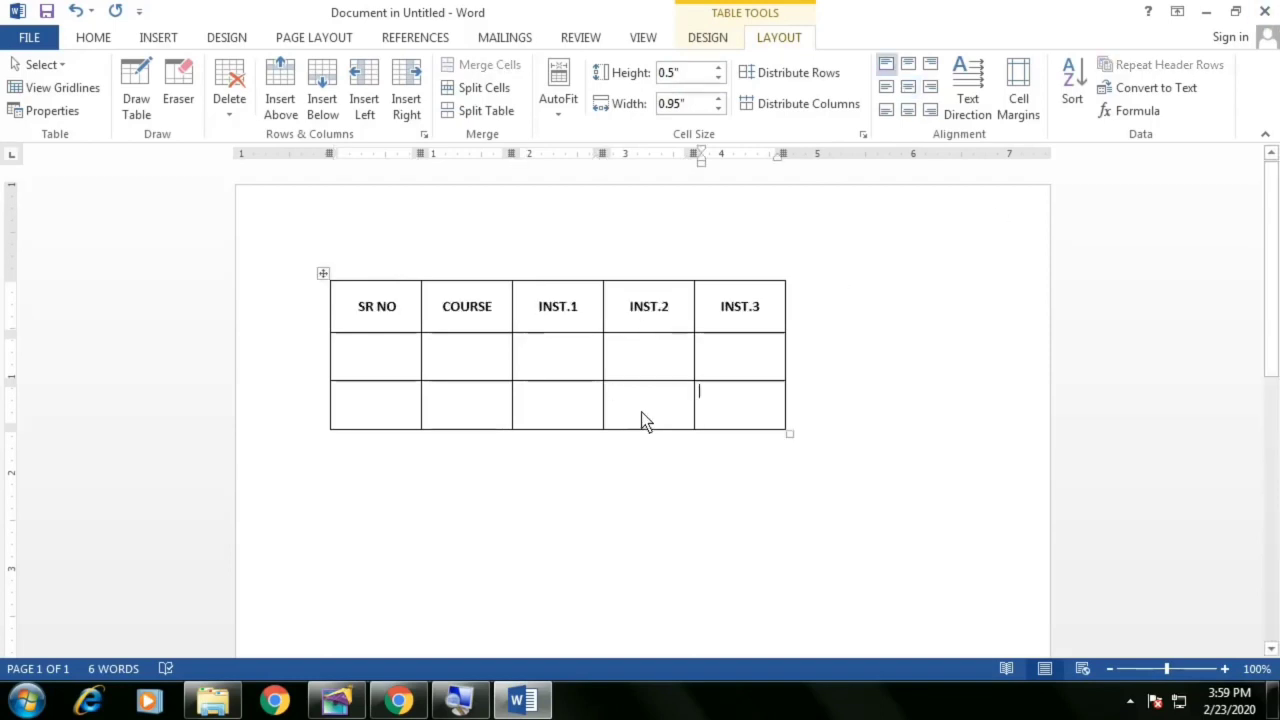
key("Tab")
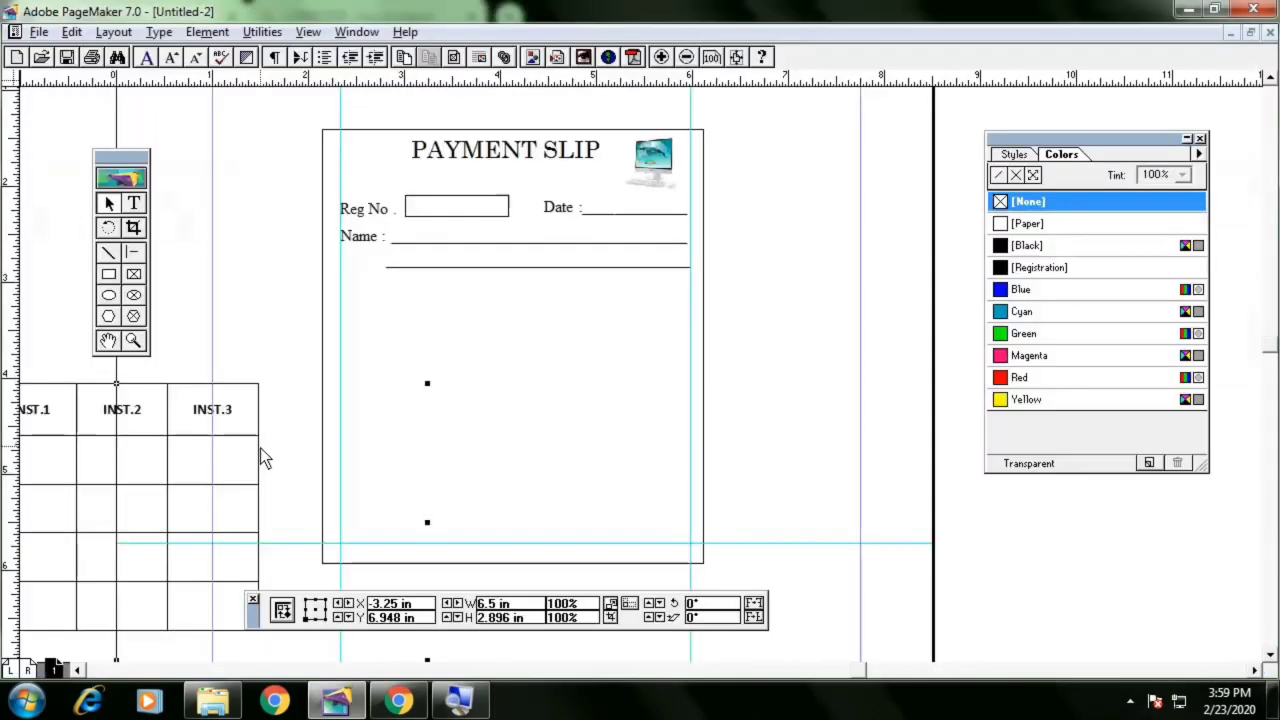
Move the new table onto the slip and resize it to fit between the guides below the Name lines
left_click_drag(233, 471, 368, 451)
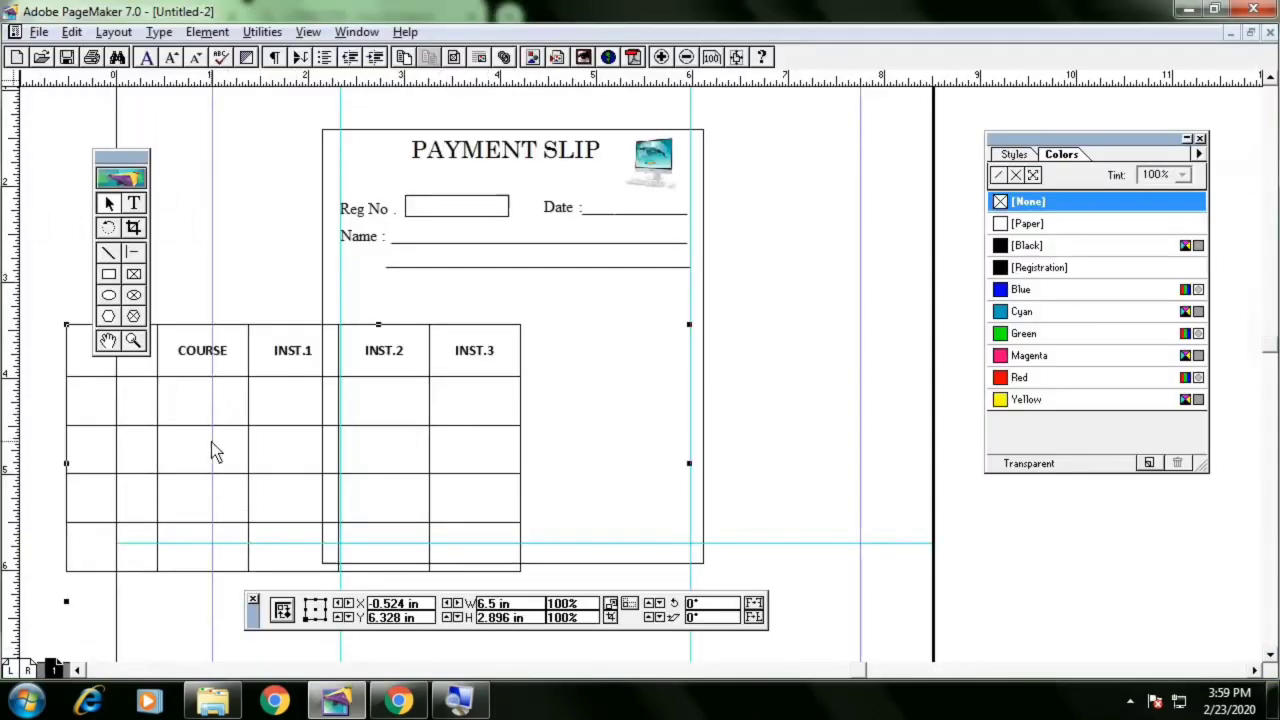
left_click_drag(211, 442, 425, 411)
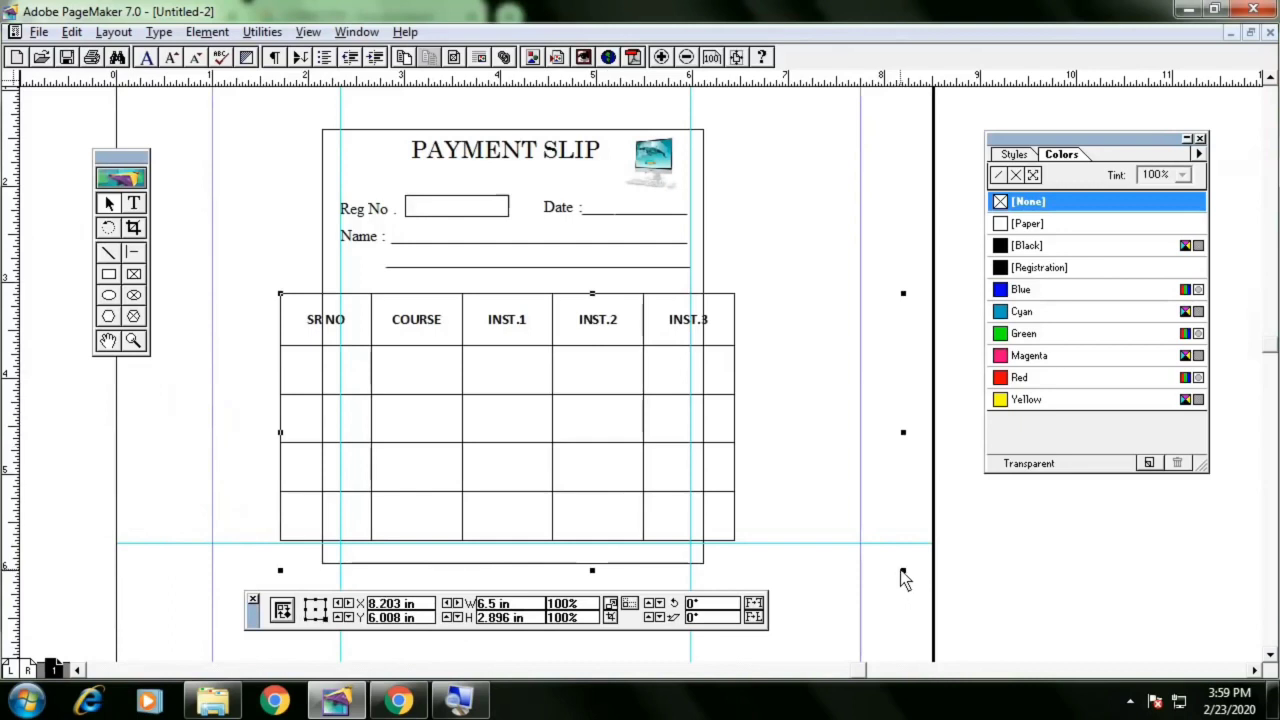
left_click_drag(903, 571, 754, 491)
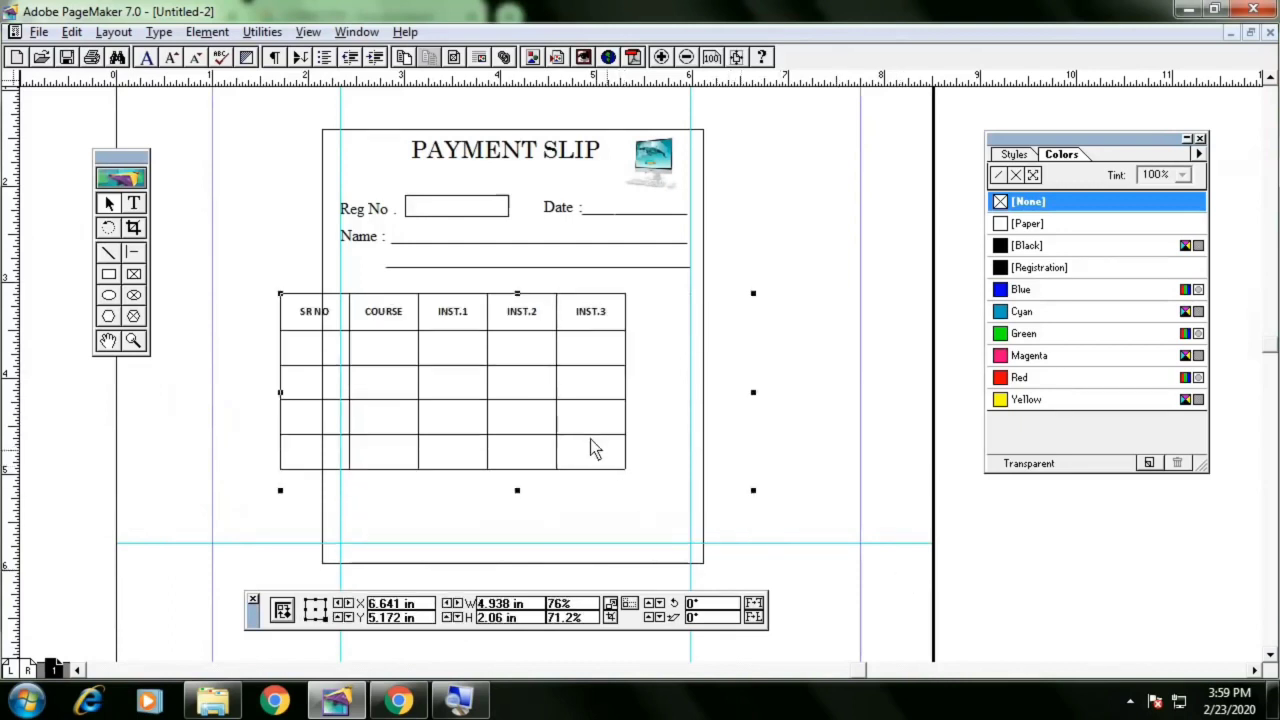
left_click_drag(544, 421, 606, 414)
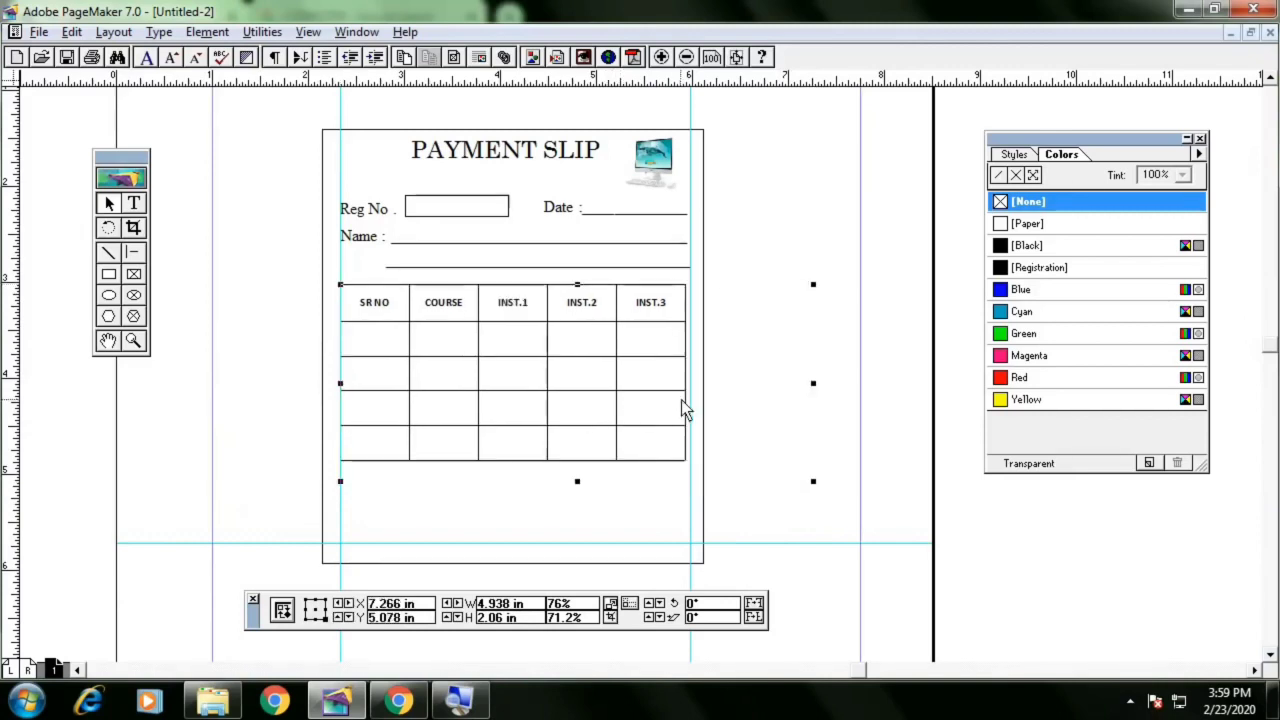
left_click(819, 241)
left_click(595, 359)
key("Up")
key("Up")
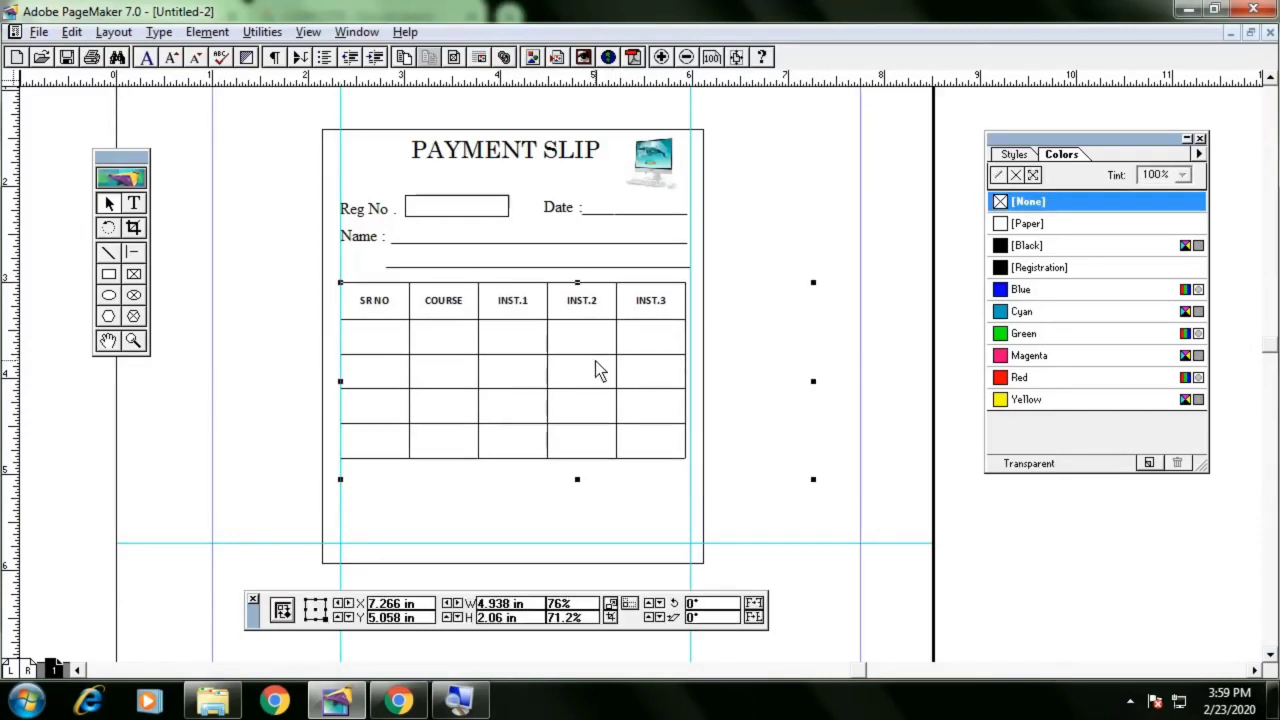
Widen the installment table slightly so its right edge meets the column guide
key("Down")
left_click(789, 234)
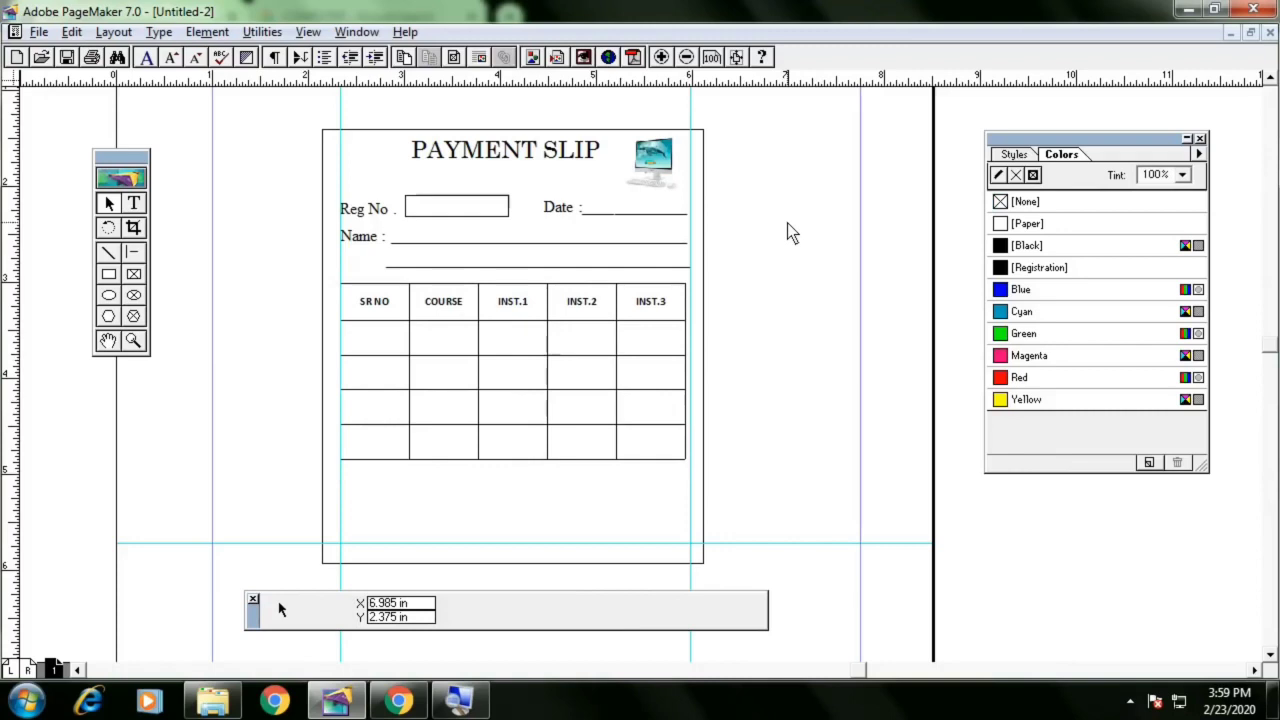
left_click(650, 332)
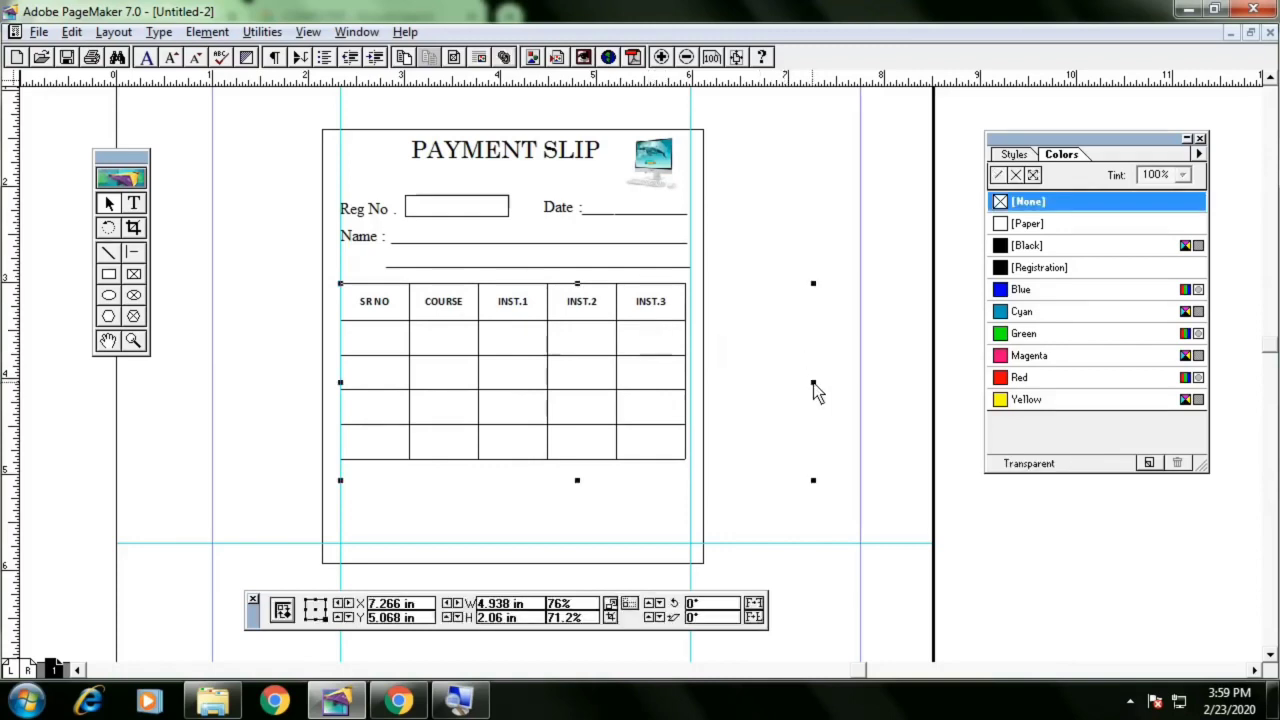
left_click_drag(813, 382, 822, 382)
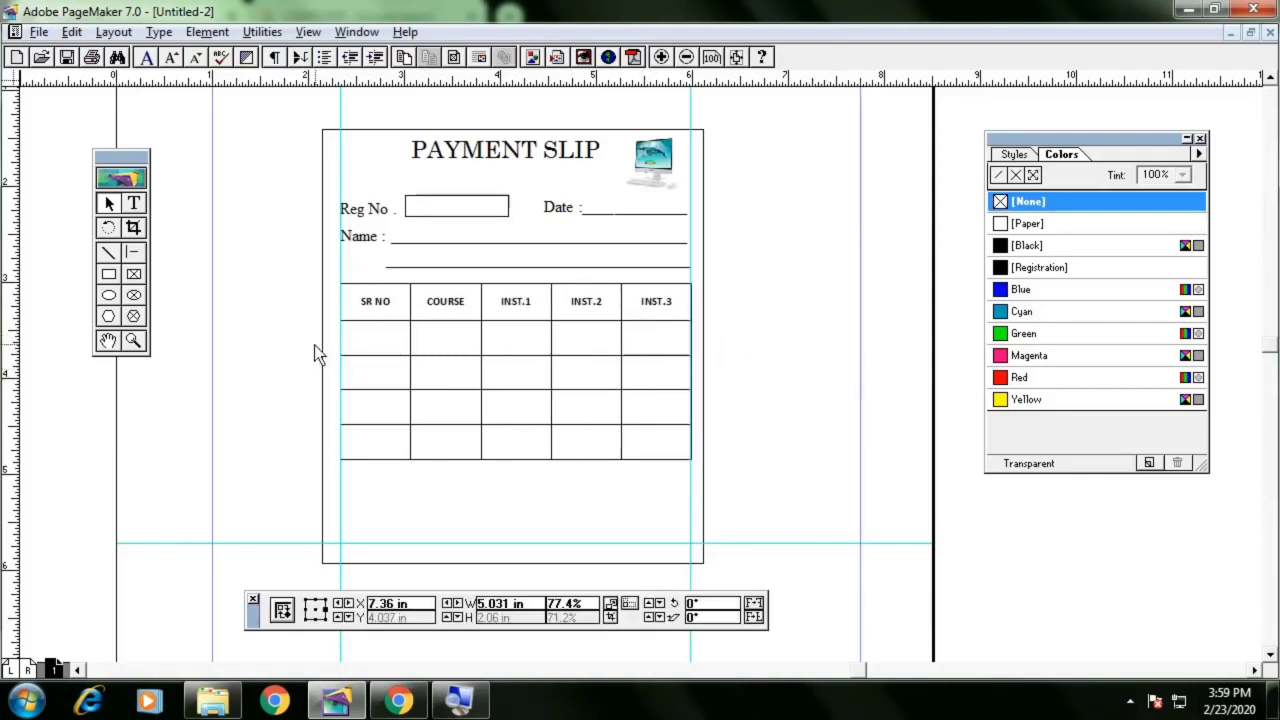
left_click(288, 344)
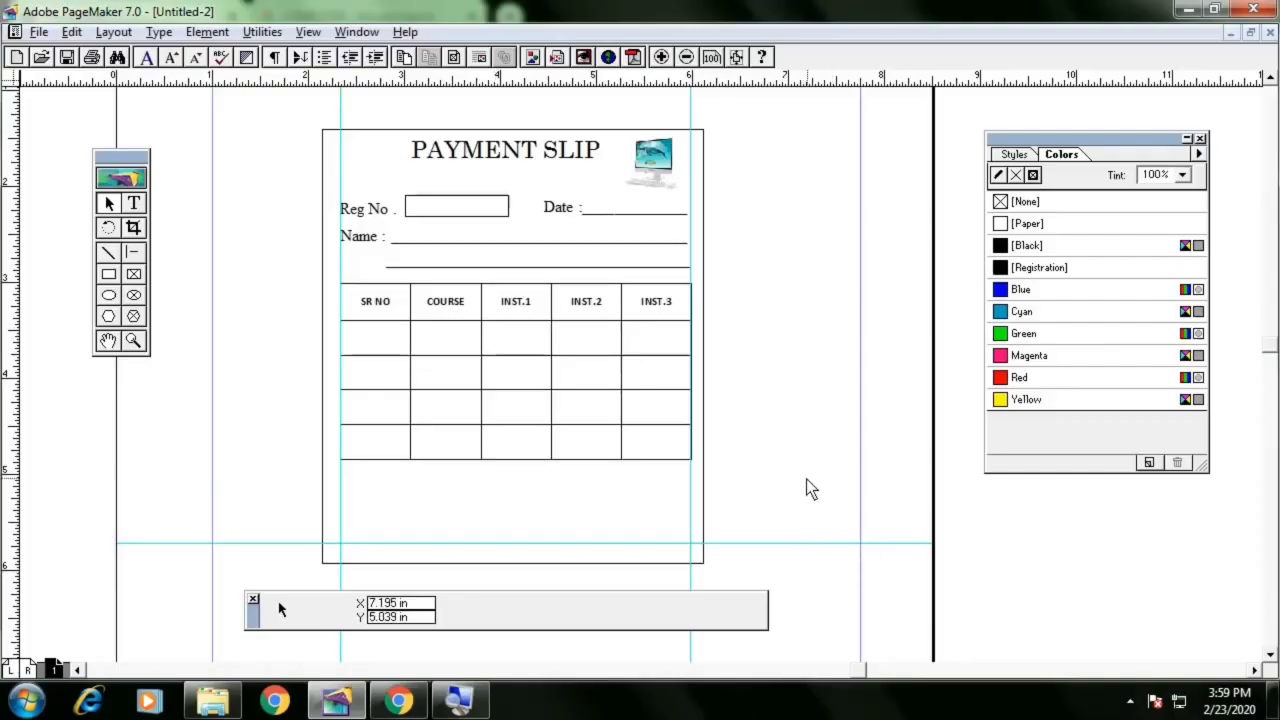
Compare with the reference slip and draw a horizontal signature line about 1.49 in long near the slip's lower right
key("alt+Tab")
scroll(747, 450, "down", 6)
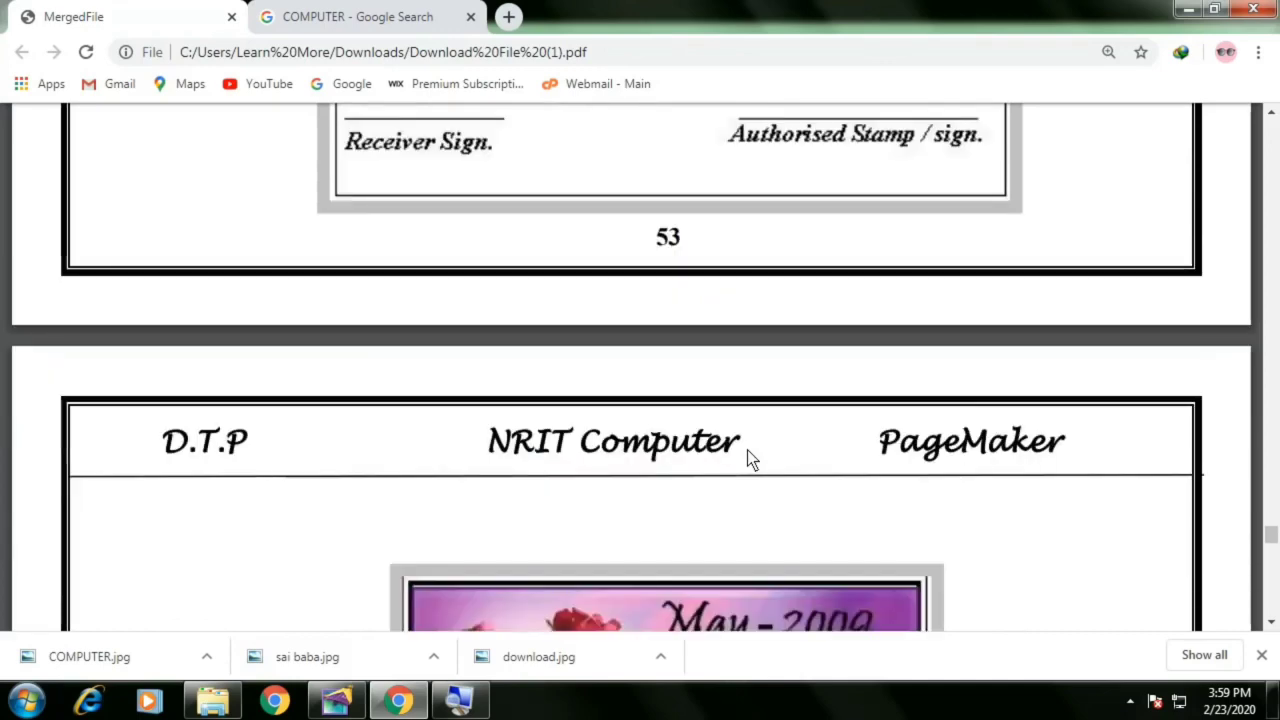
scroll(747, 450, "up", 3)
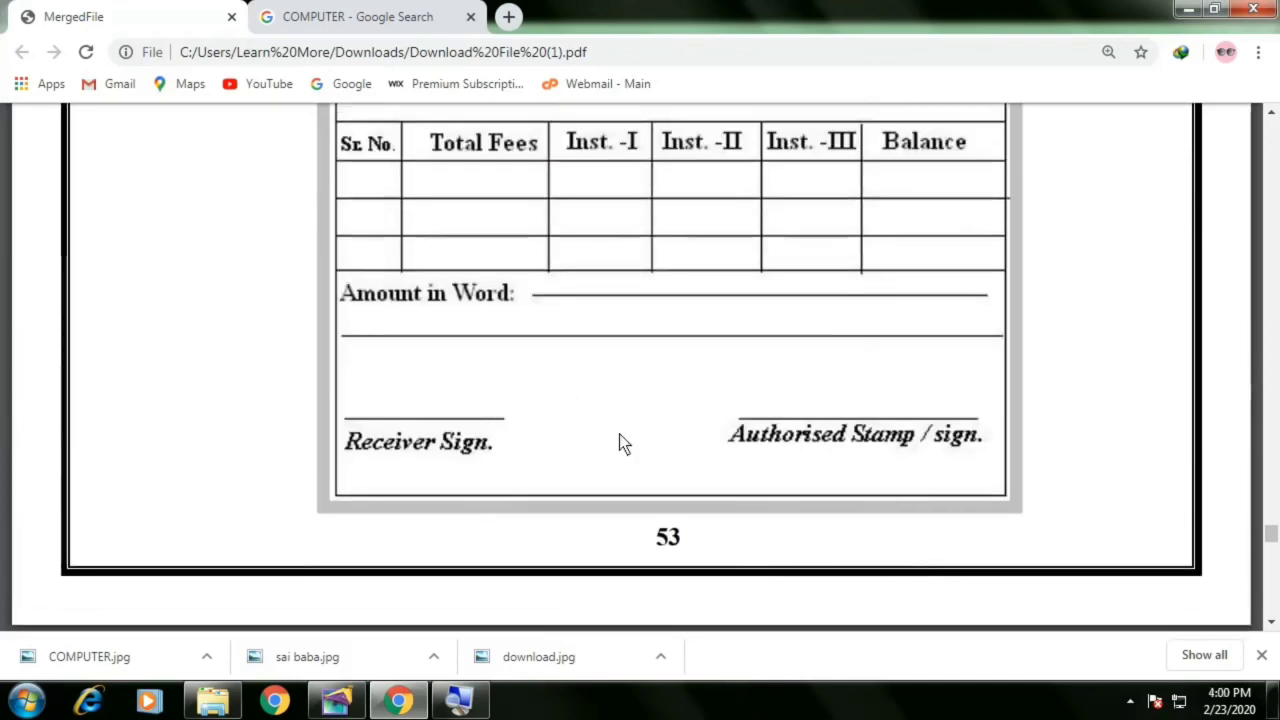
key("alt+Tab")
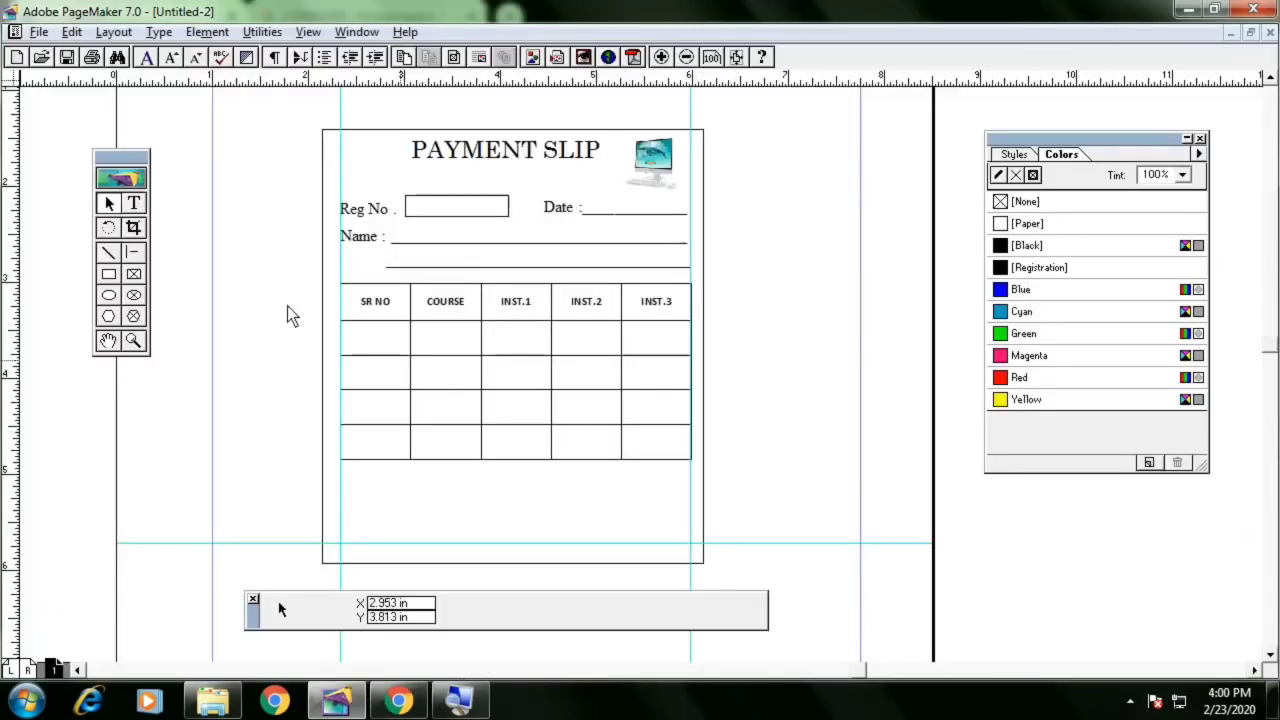
left_click(137, 254)
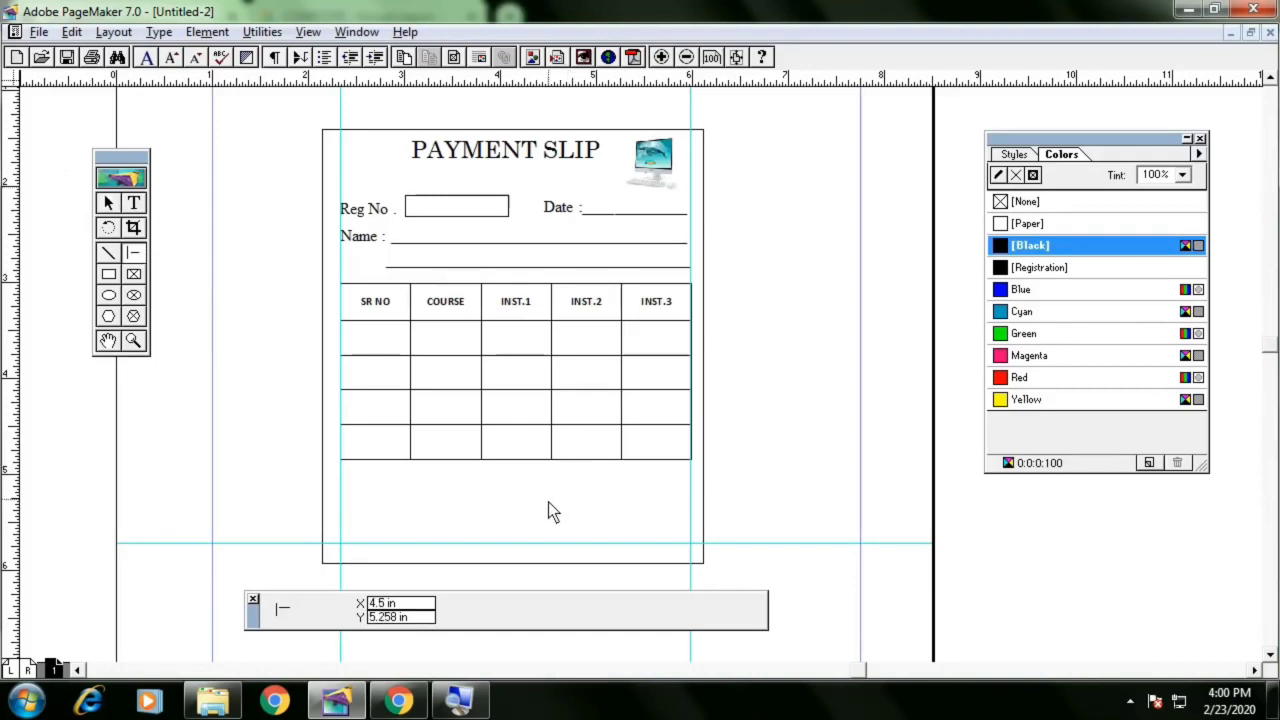
left_click_drag(547, 503, 691, 503)
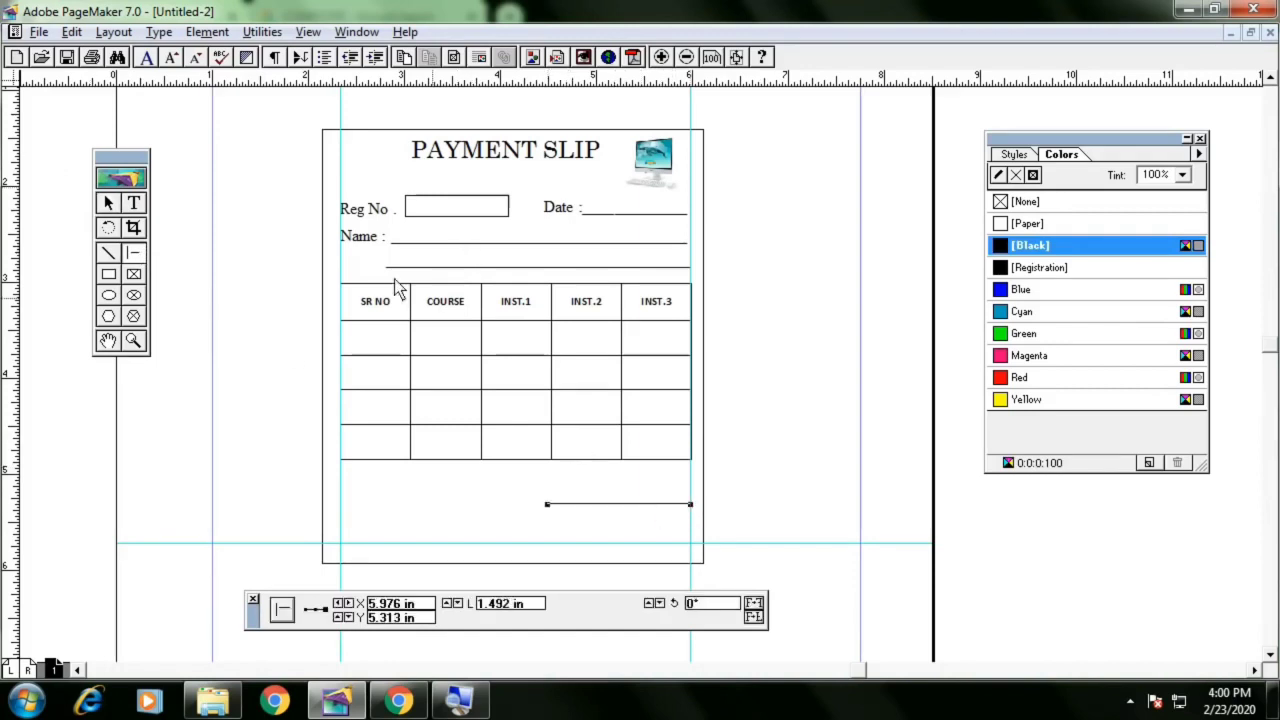
left_click(108, 205)
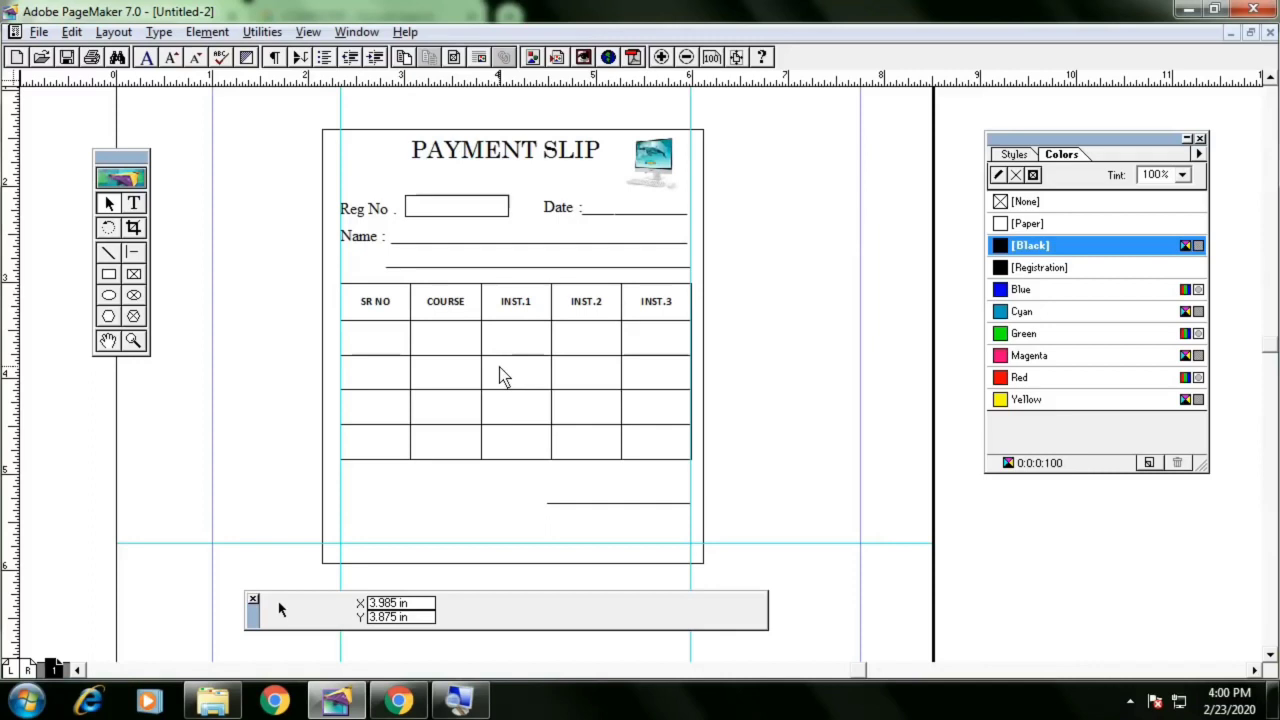
Create a new document and review the reference product form with the Company Name boxes
key("ctrl+shift+p")
key("Return")
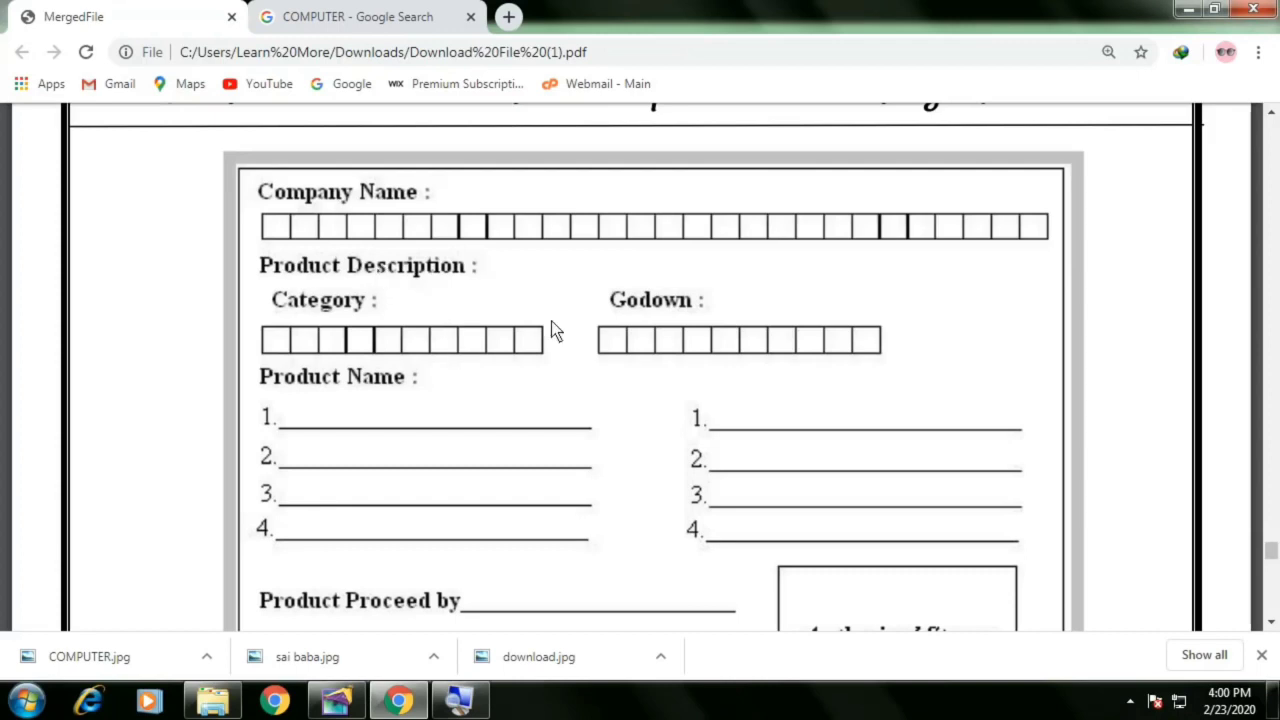
scroll(543, 365, "down", 2)
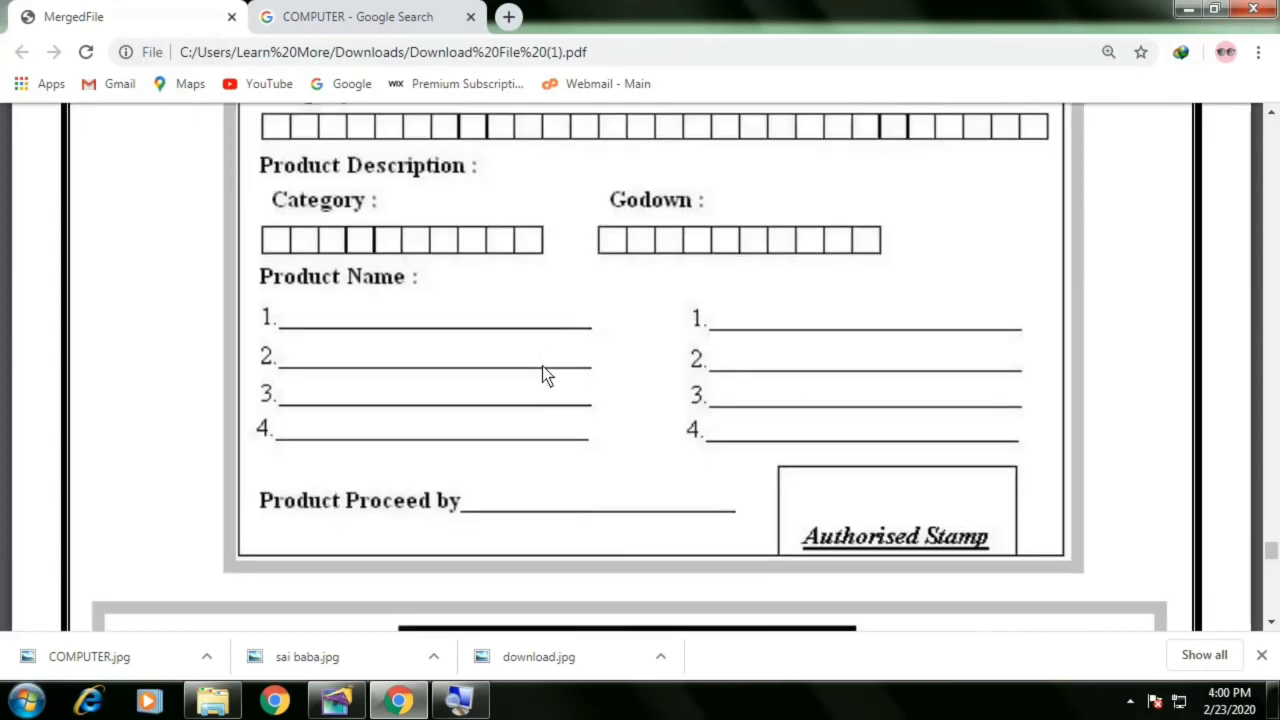
scroll(541, 367, "up", 2)
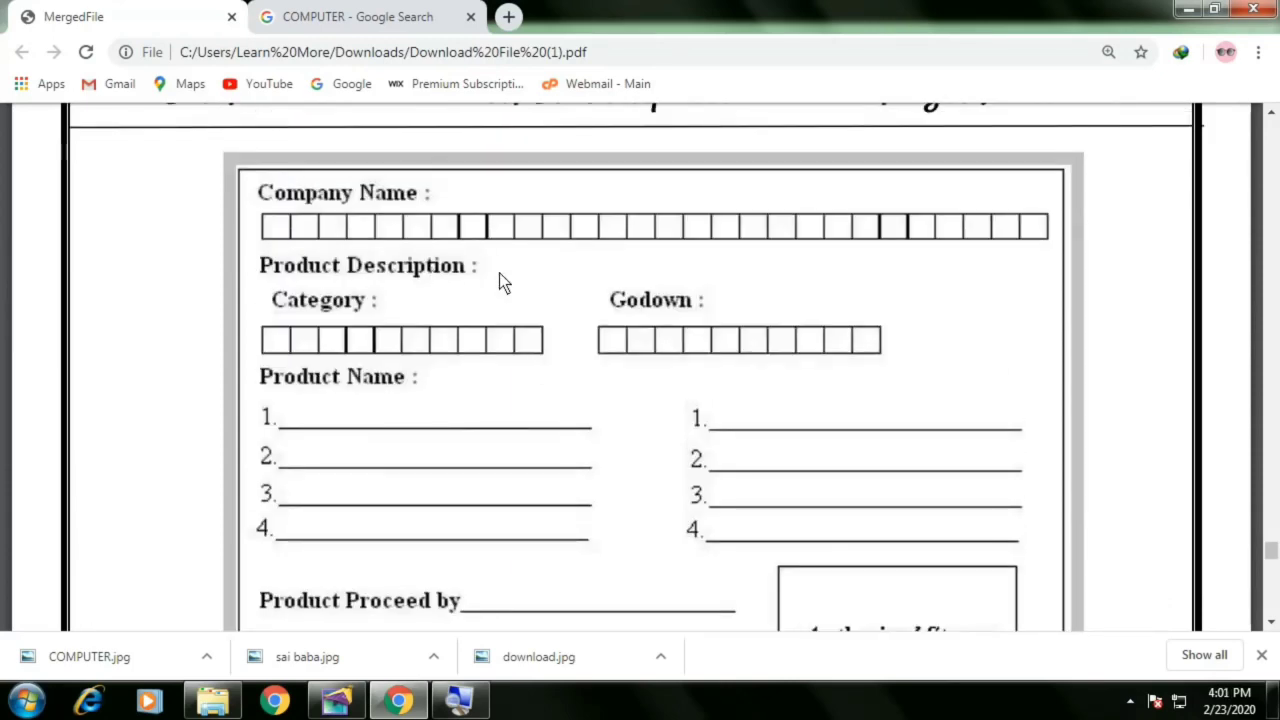
key("alt+Tab")
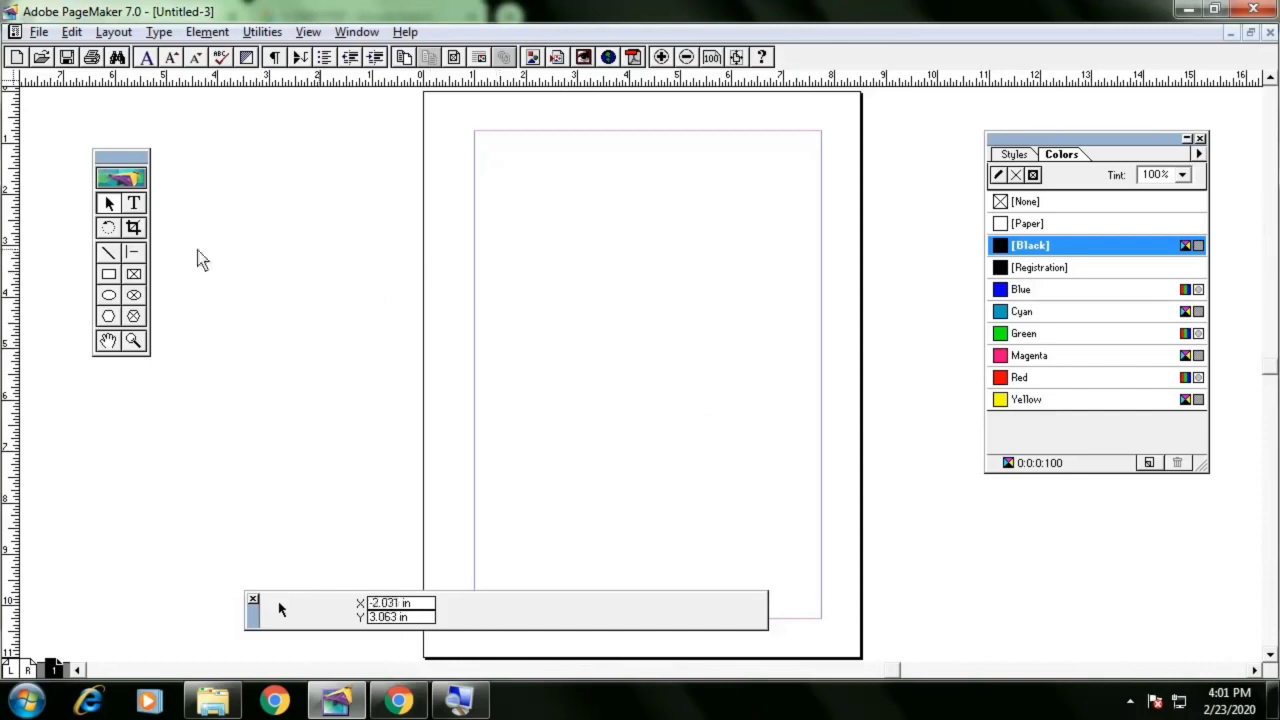
Draw a border rectangle about 6.28 by 3.91 in near the top of the new page
right_click(536, 263)
left_click(628, 366)
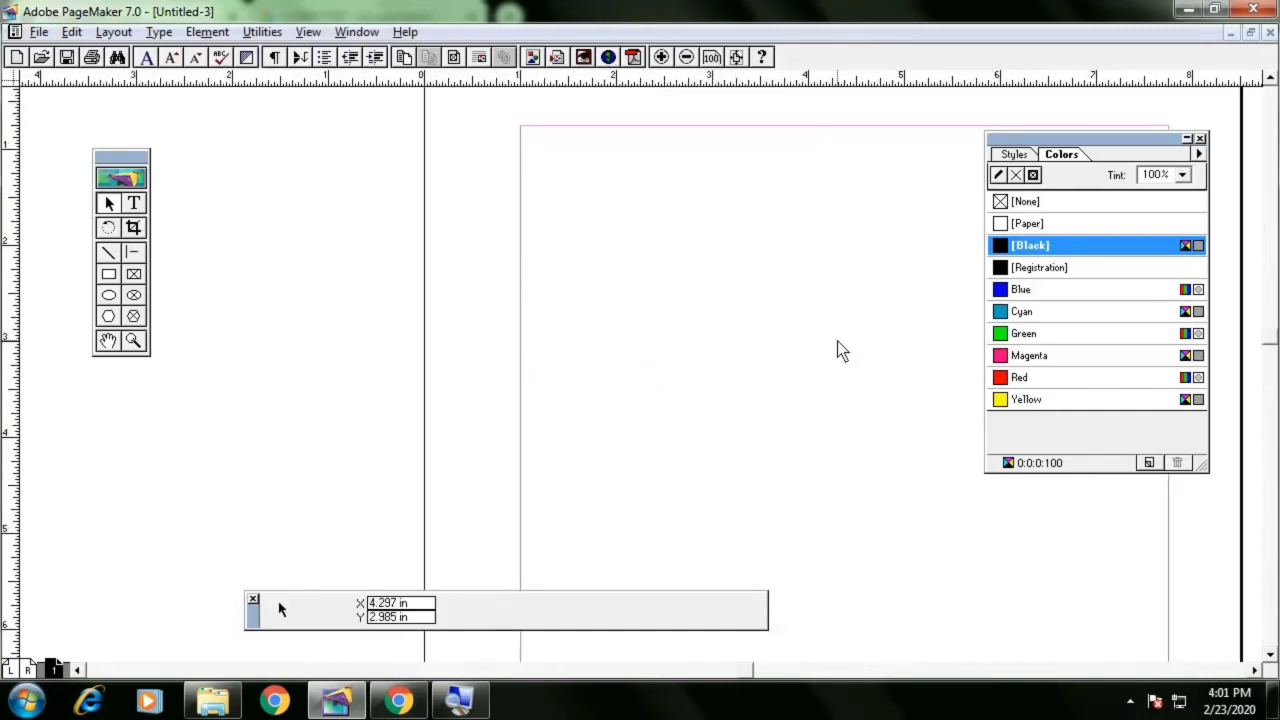
left_click_drag(837, 341, 559, 344)
left_click(113, 274)
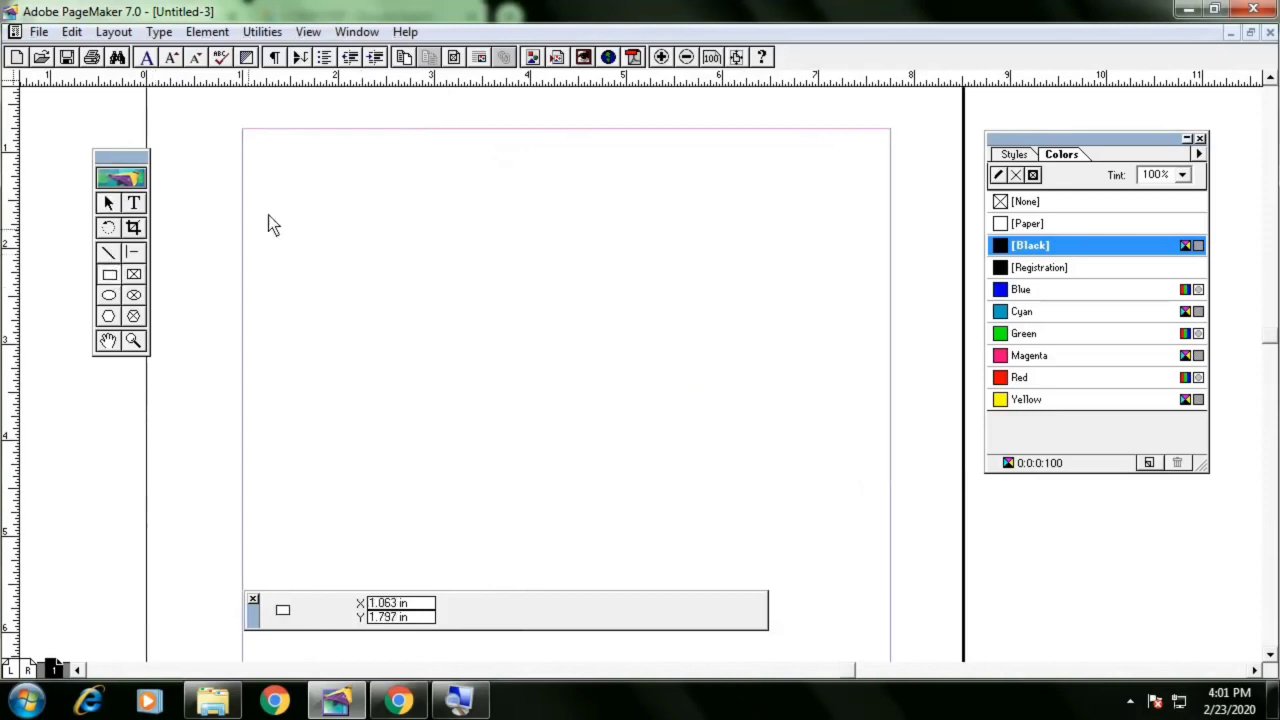
mouse_move(263, 155)
left_mouse_down()
mouse_move(676, 362)
mouse_move(810, 448)
mouse_move(863, 521)
left_mouse_up()
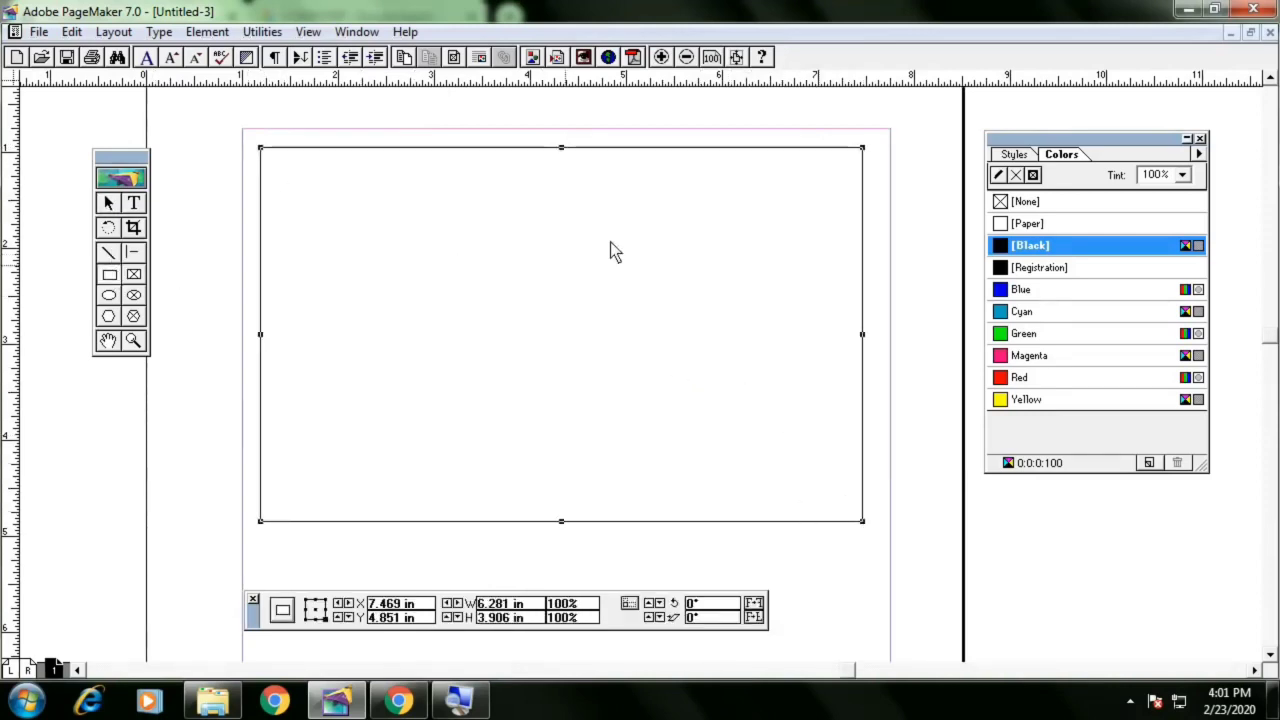
left_click(109, 204)
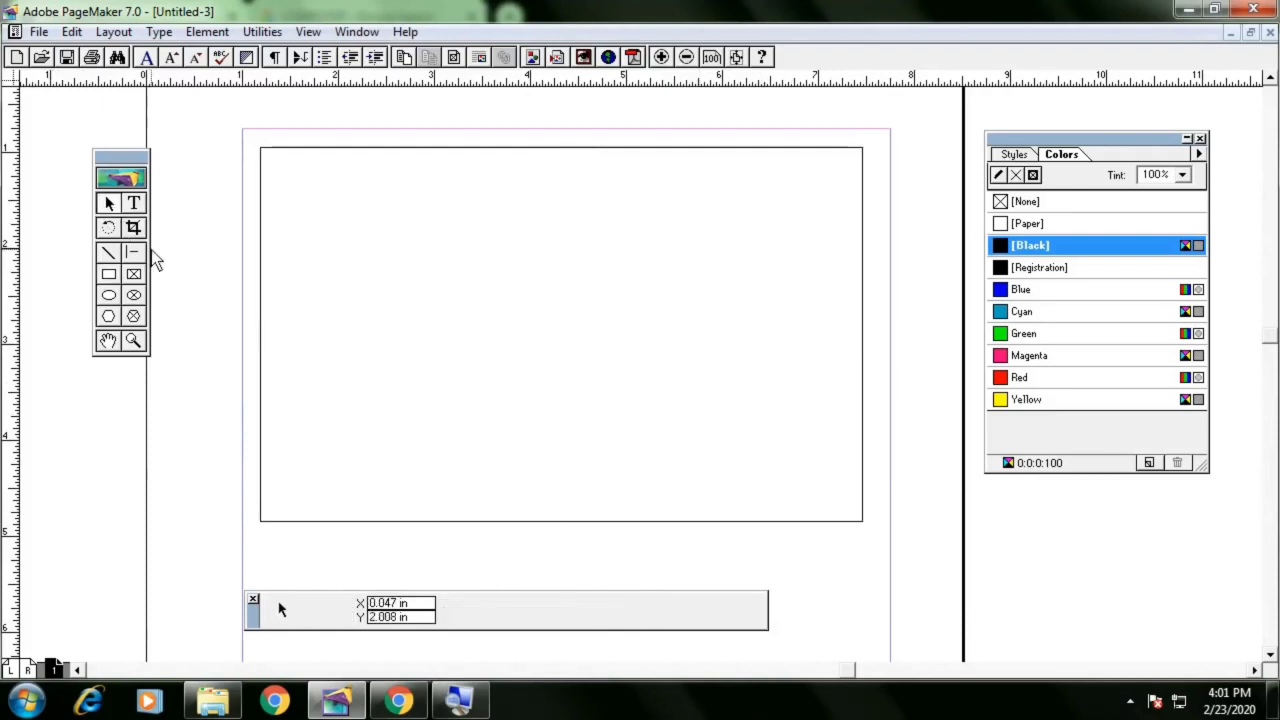
Add the label "Company Name :" in a text frame at the rectangle's top left corner
left_click(141, 206)
left_click_drag(285, 171, 556, 221)
type("cOM")
key("BackSpace")
key("BackSpace")
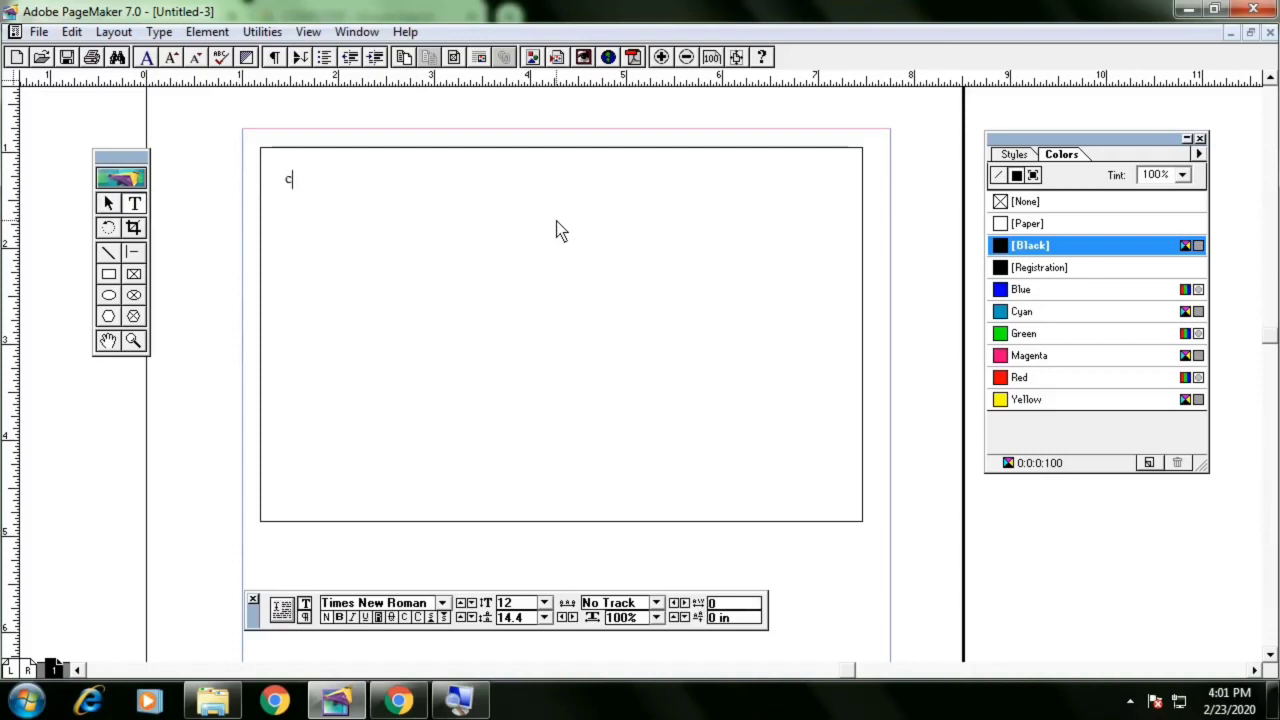
key("BackSpace")
type("Comap")
key("BackSpace")
key("BackSpace")
type("pany Name ")
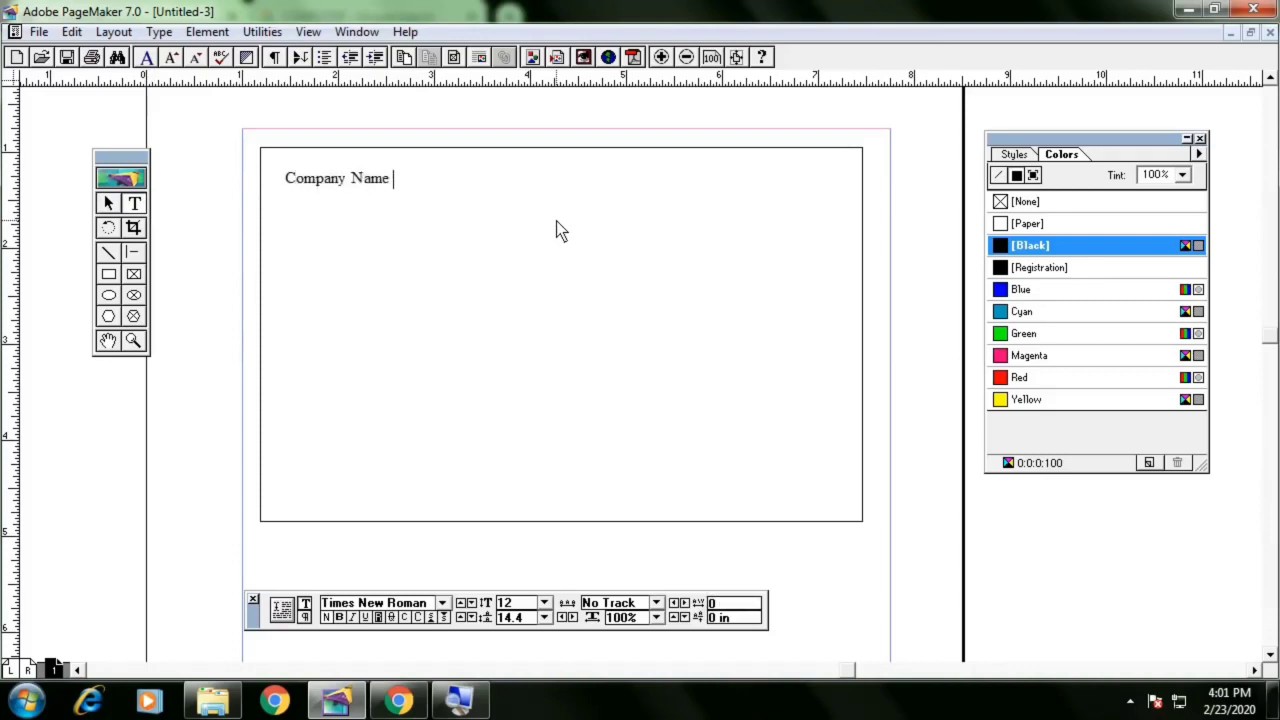
type(":")
left_click(109, 204)
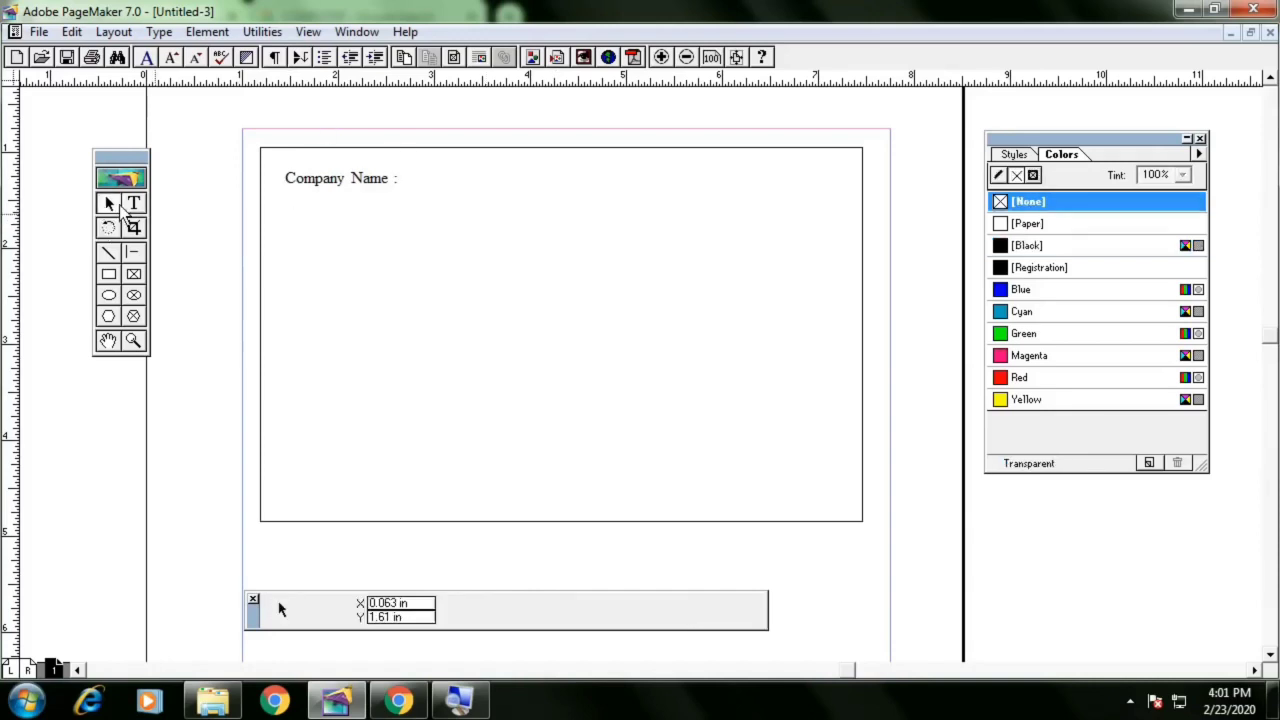
left_click_drag(308, 190, 315, 185)
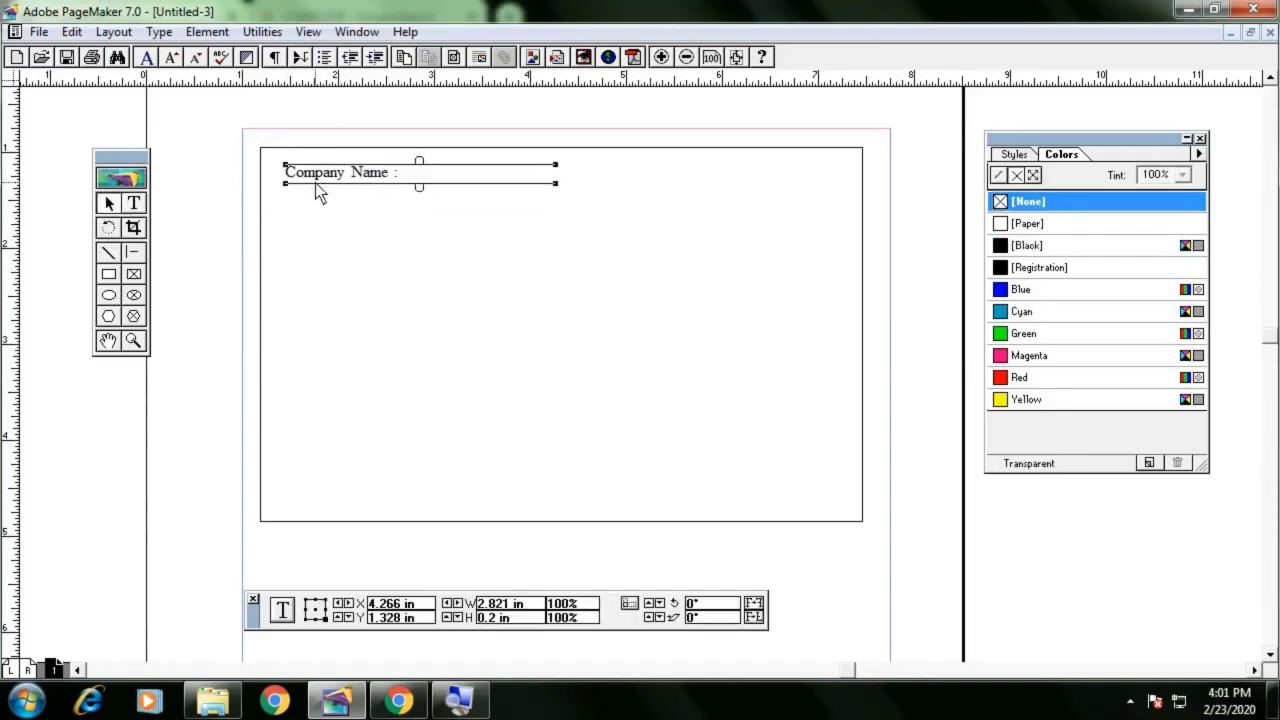
left_click(177, 220)
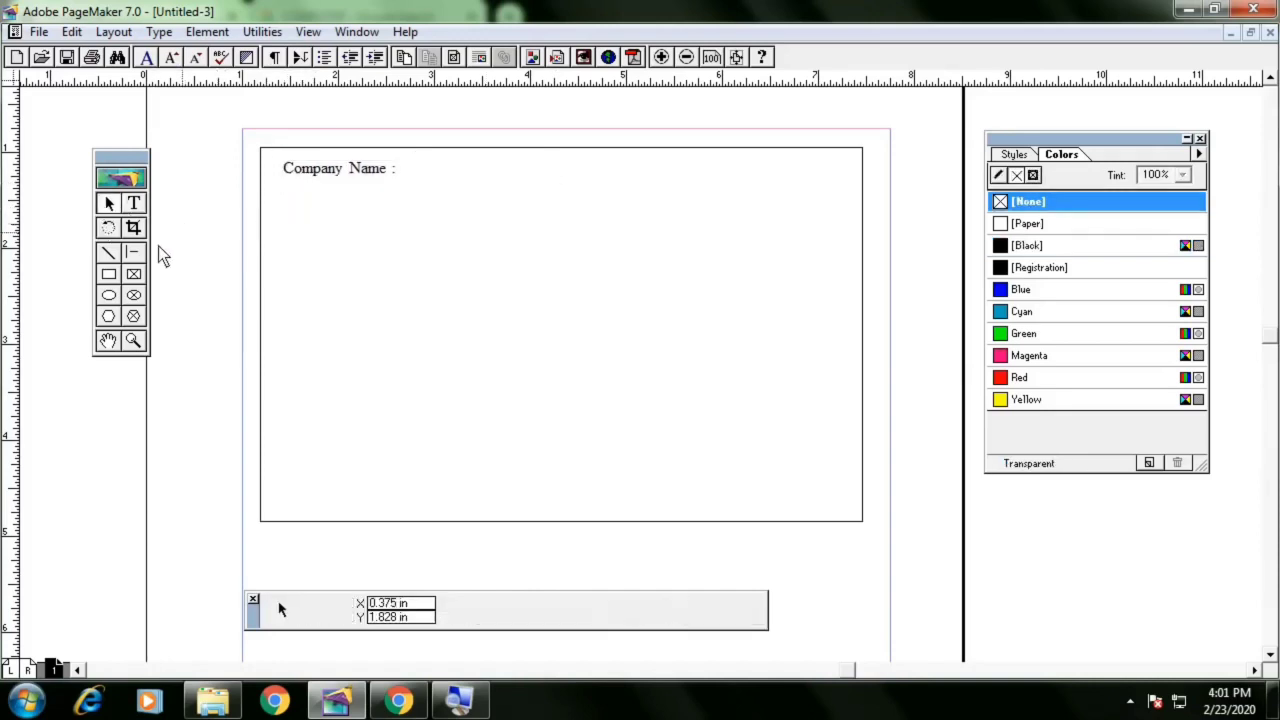
Draw a small box about 0.21 by 0.23 in just below the Company Name label
left_click(110, 275)
left_click_drag(290, 187, 308, 207)
left_click(111, 206)
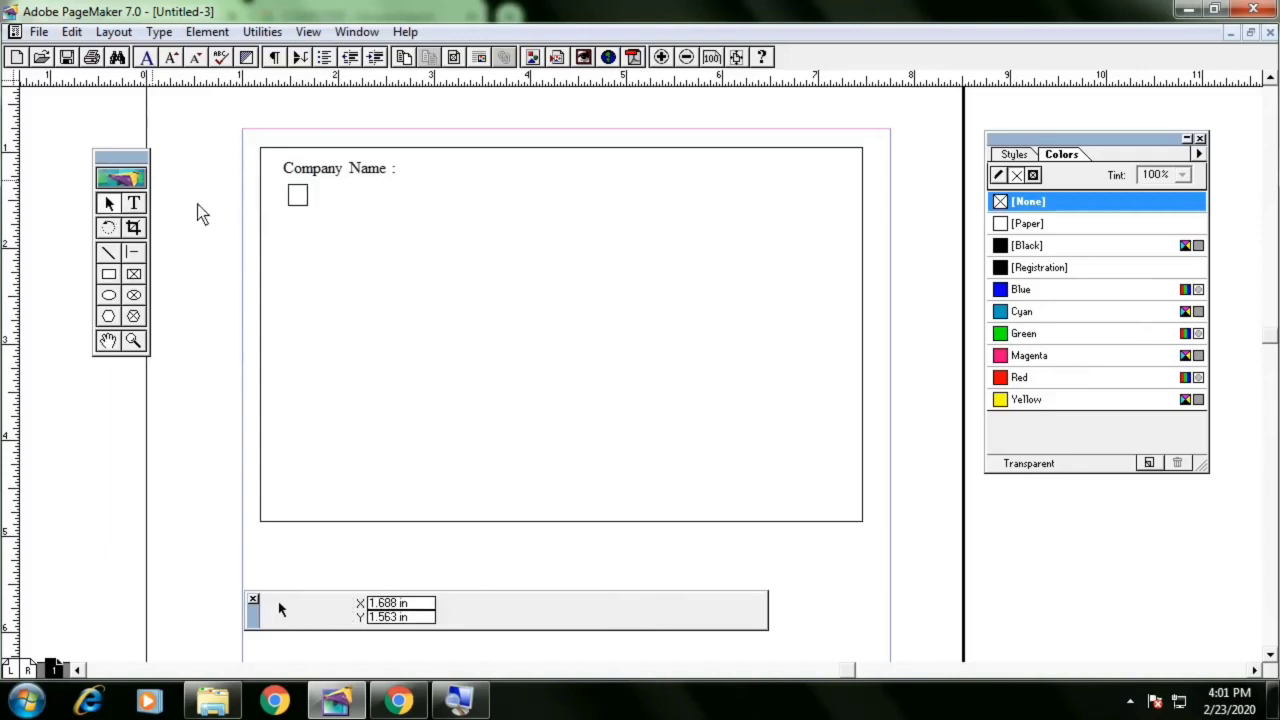
left_click(308, 198)
left_click(214, 226)
left_click(306, 206)
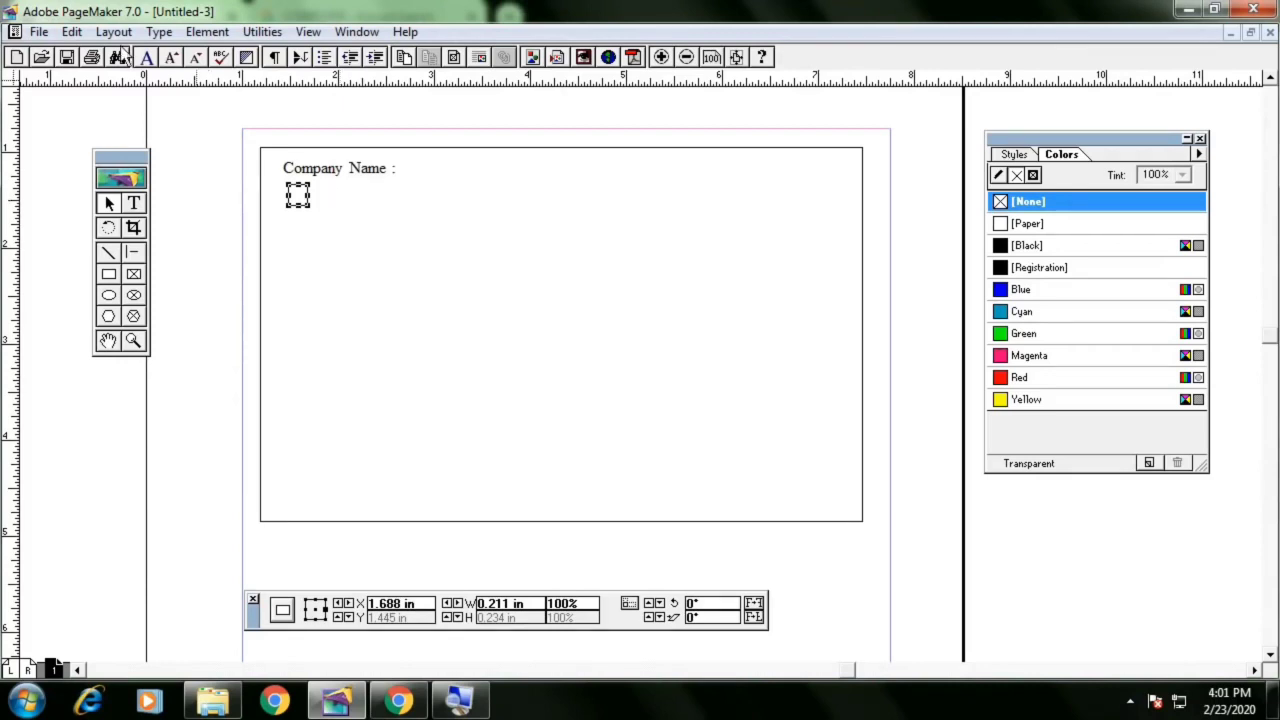
Paste 20 copies of the box in a row with 0.211 in horizontal and 0 in vertical offset
left_click(72, 31)
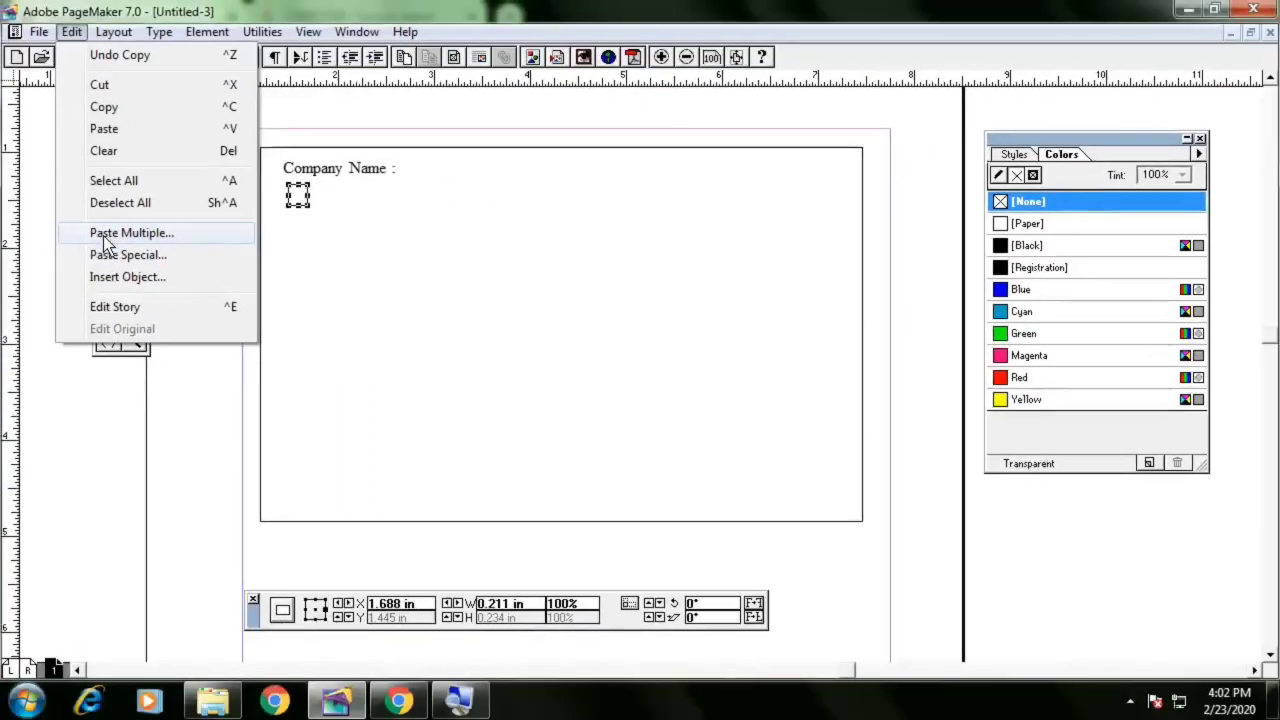
left_click(106, 240)
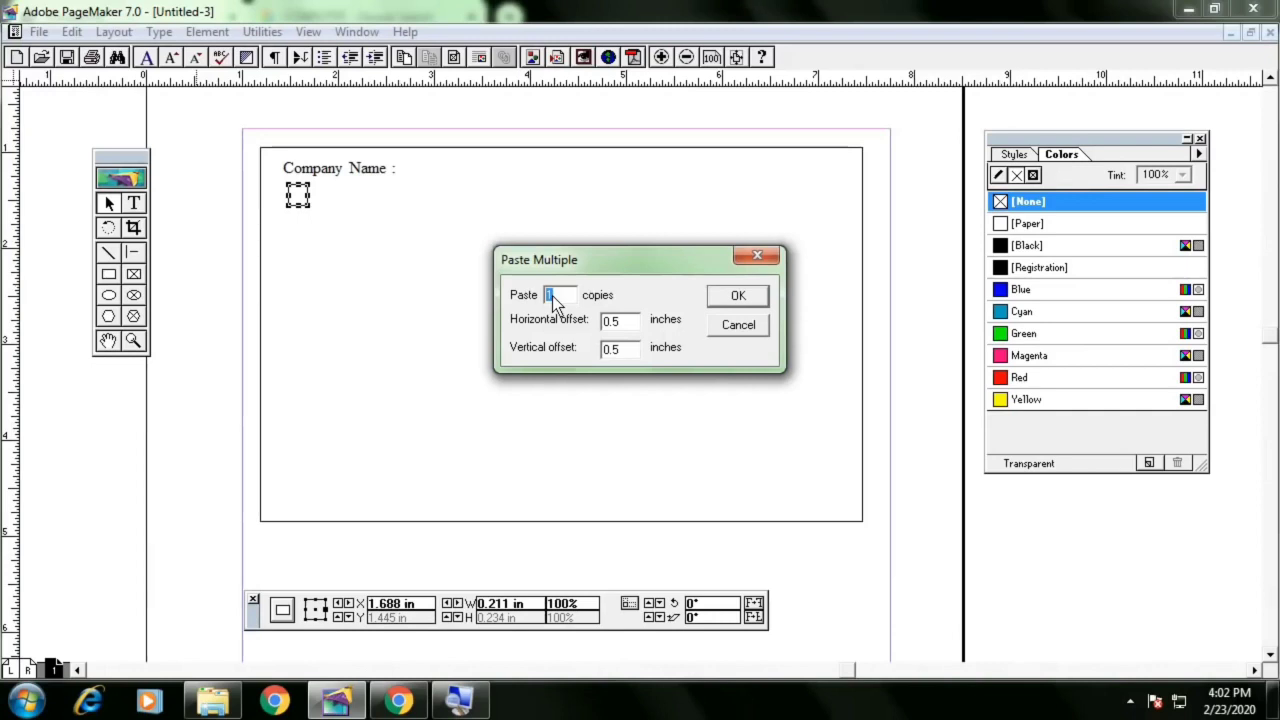
type("20")
double_click(612, 322)
double_click(618, 354)
type("0")
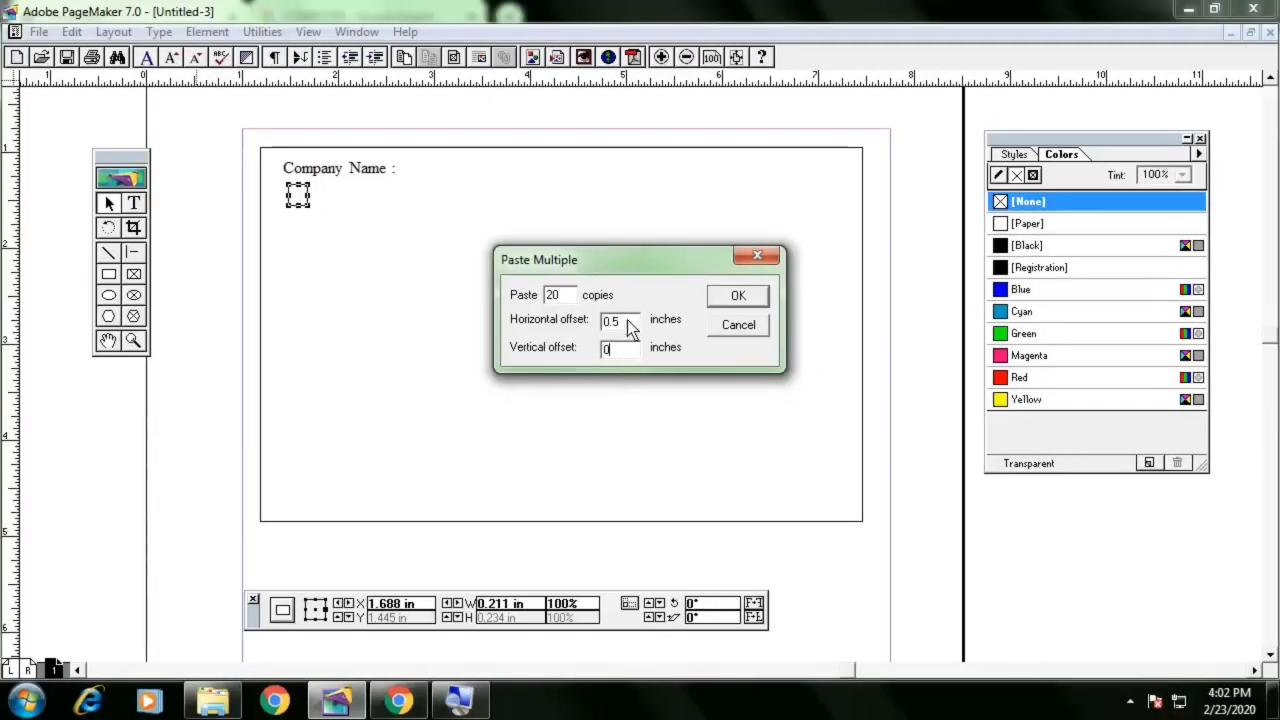
double_click(630, 321)
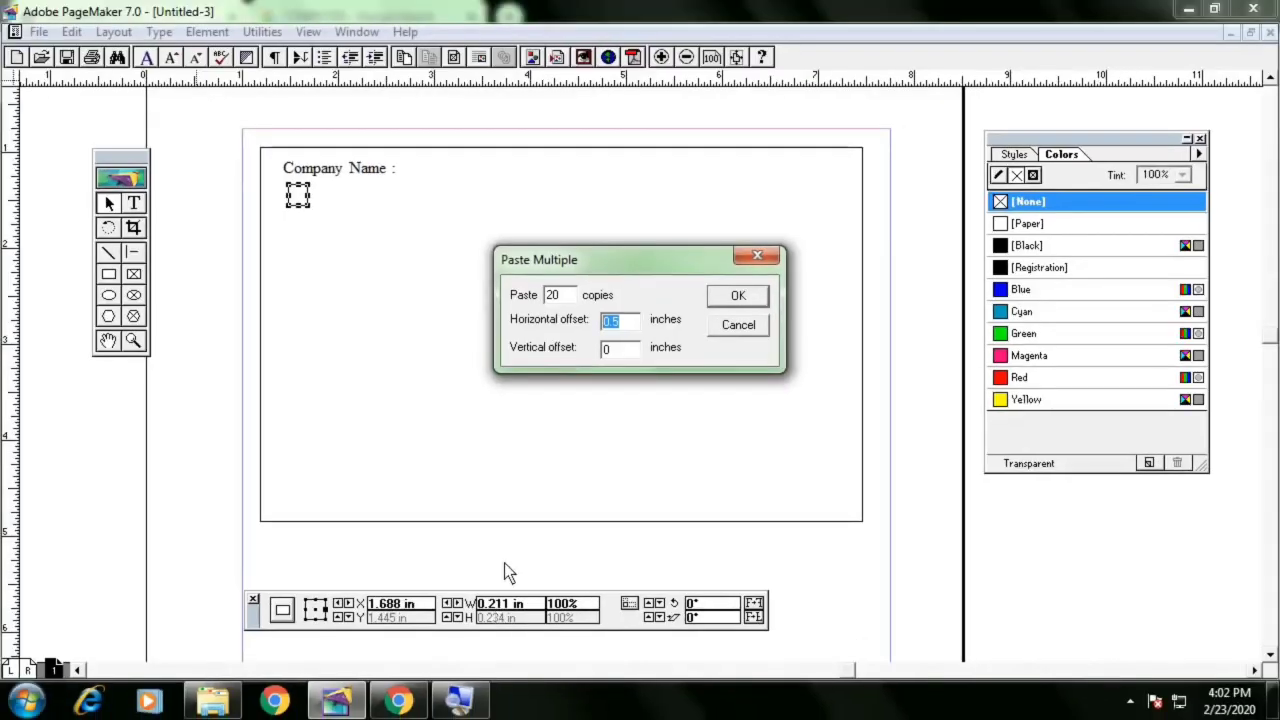
type("0.211")
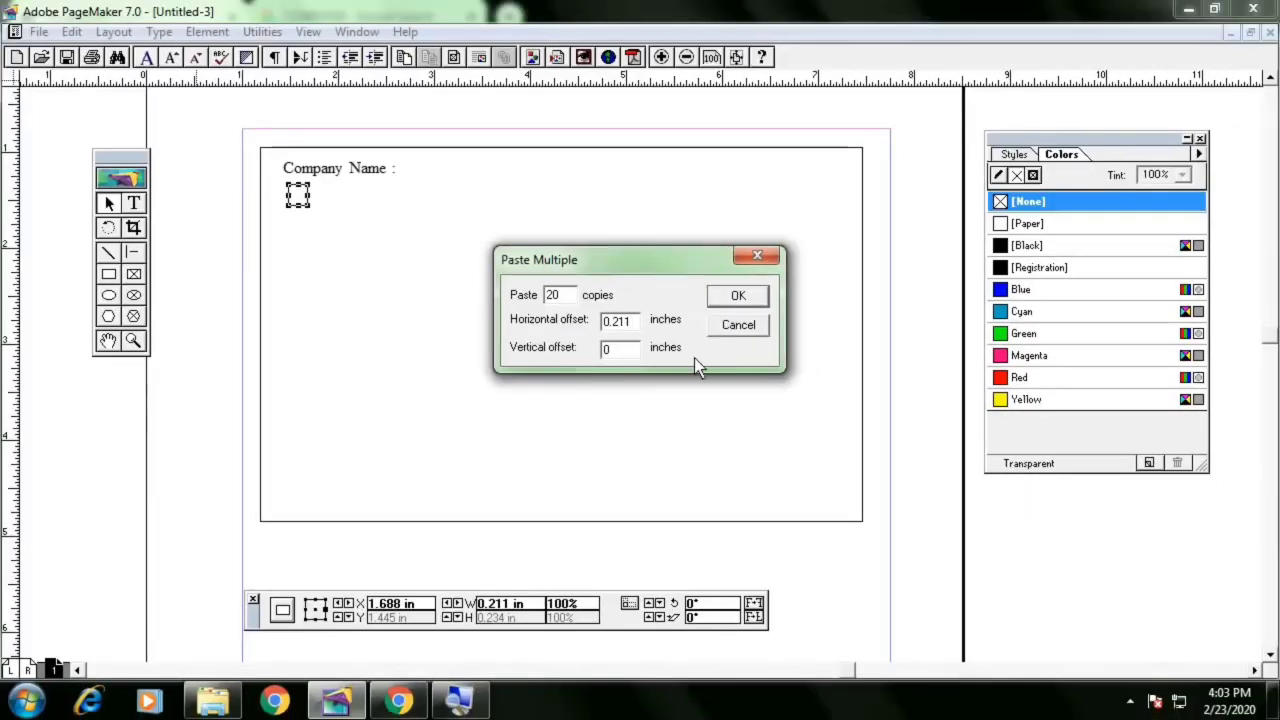
left_click(737, 298)
left_click(737, 300)
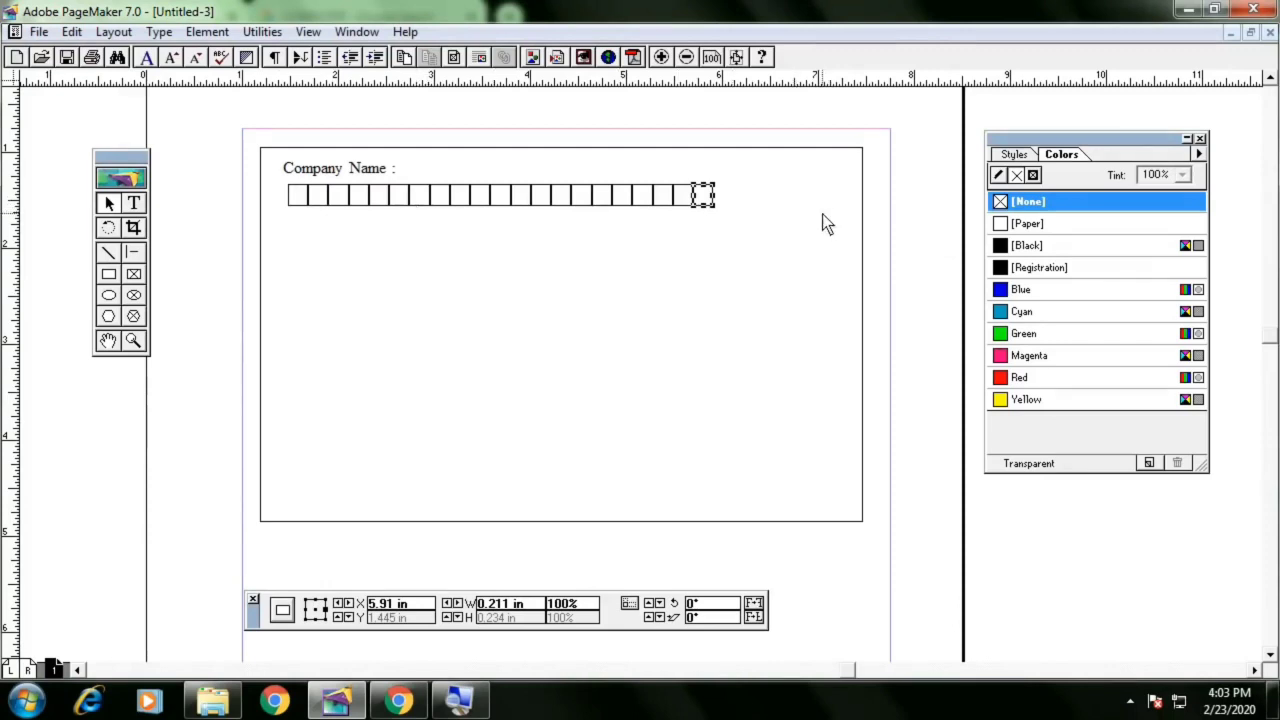
Paste 6 more copies of the box to extend the row across the form
left_click(80, 31)
left_click(170, 232)
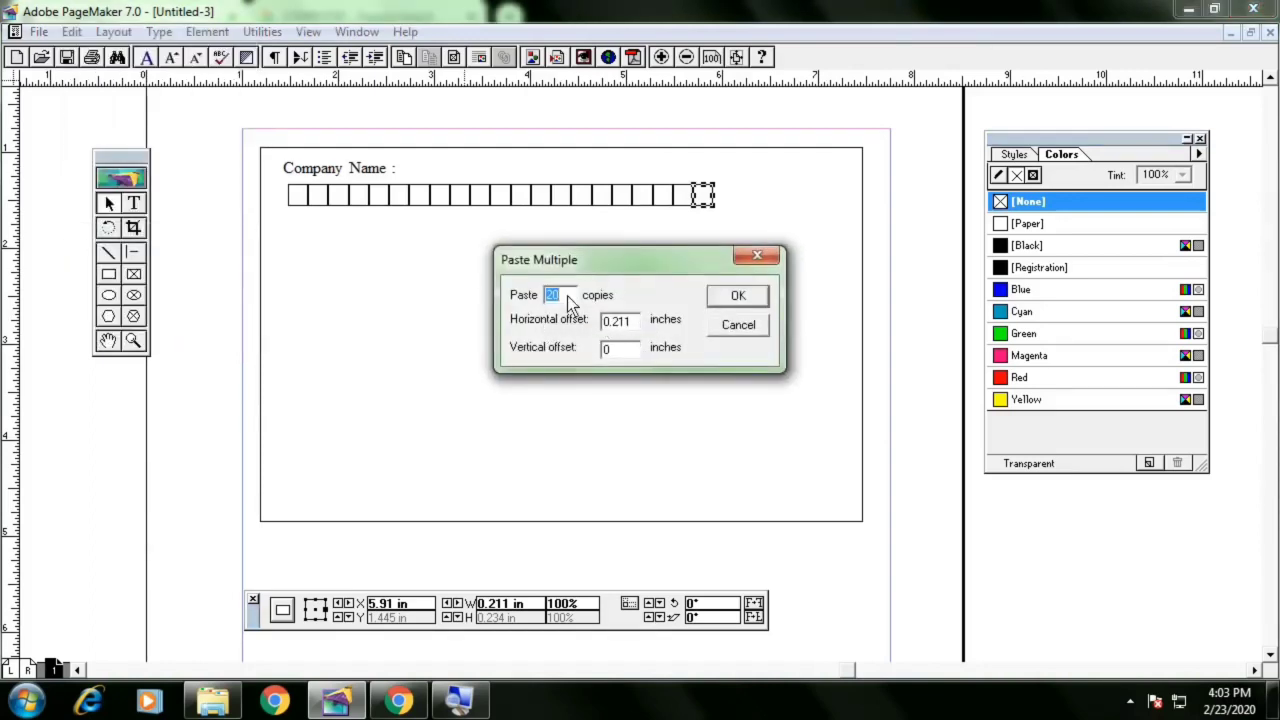
type("6")
left_click(741, 296)
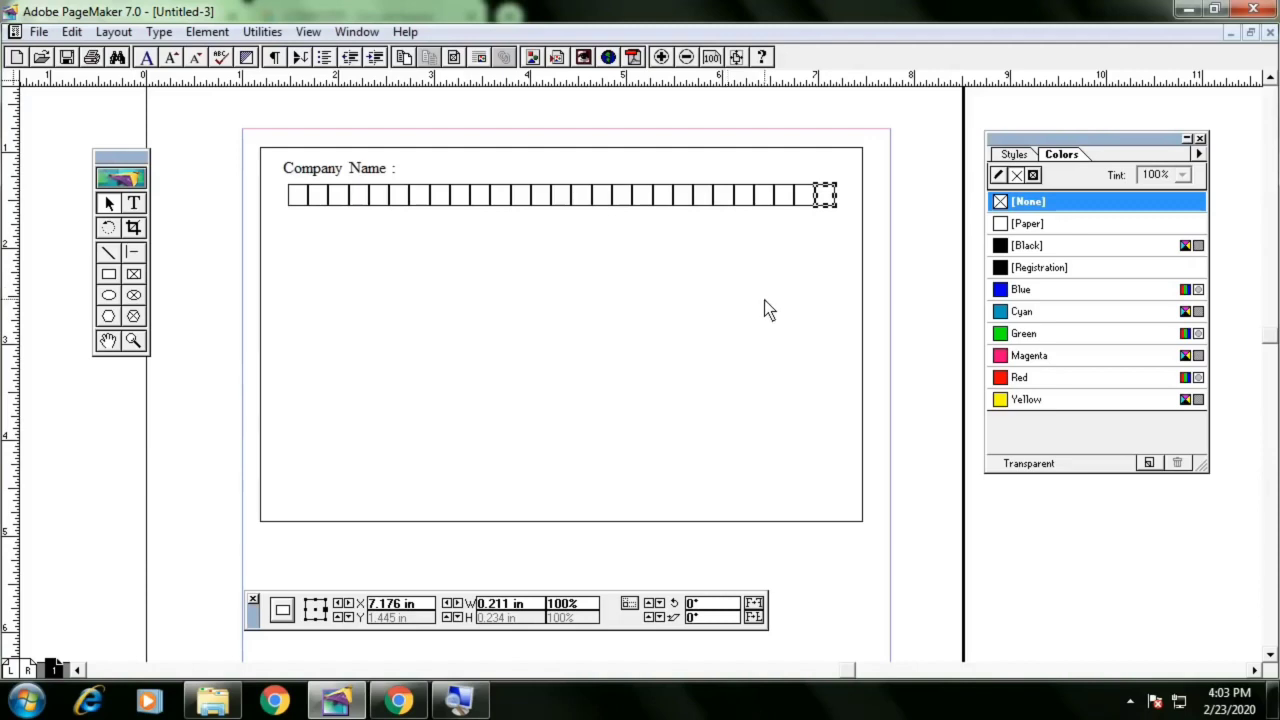
Place a copy of the row's first box just below the row
left_click_drag(907, 172, 204, 224)
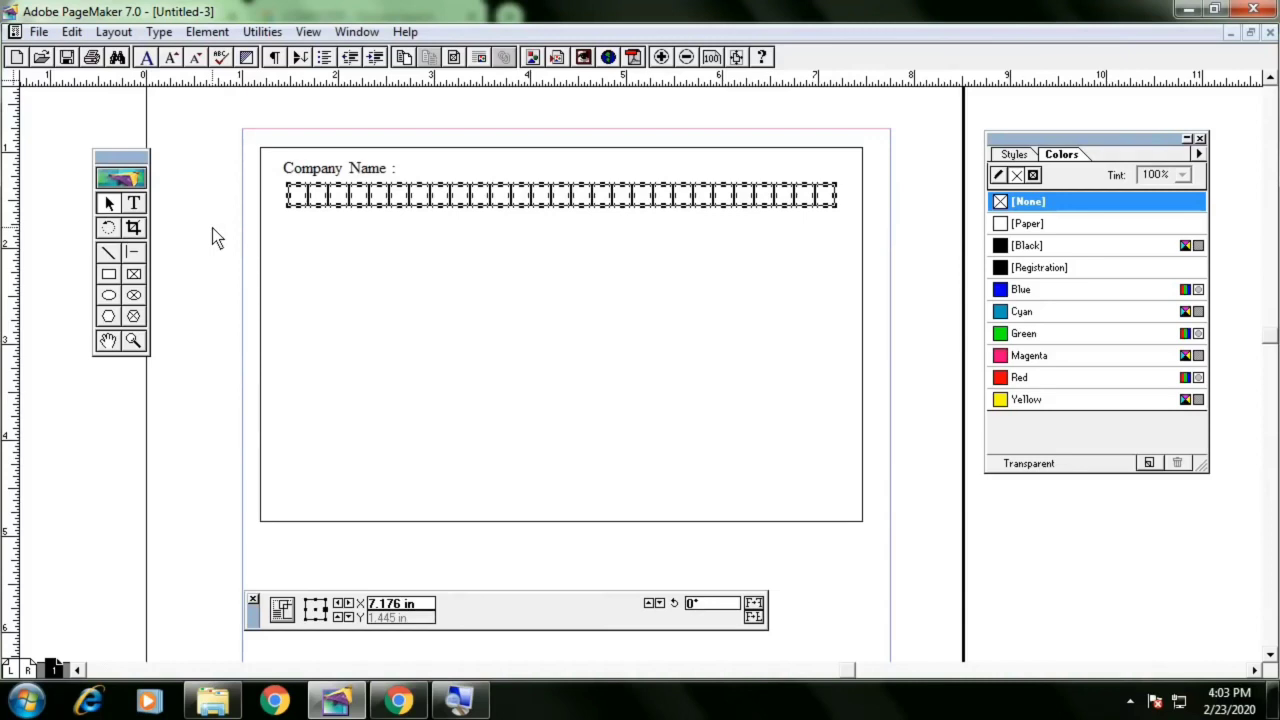
left_click(310, 265)
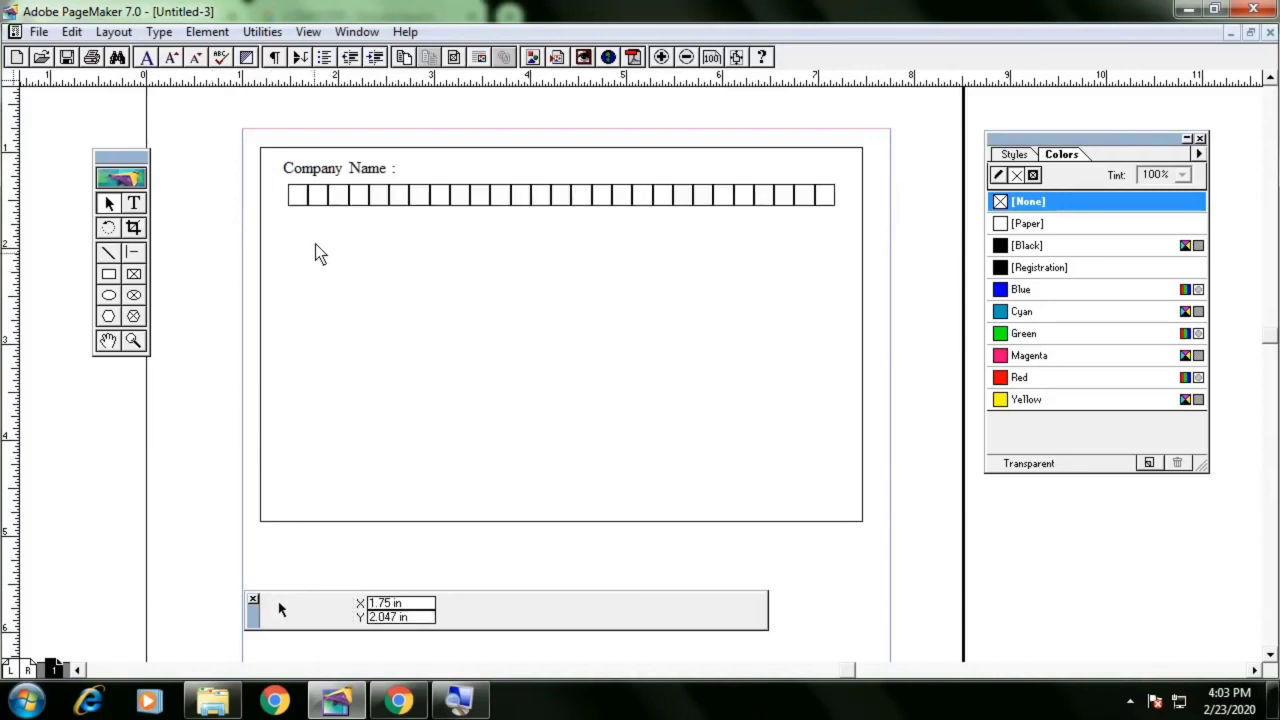
left_click(308, 200)
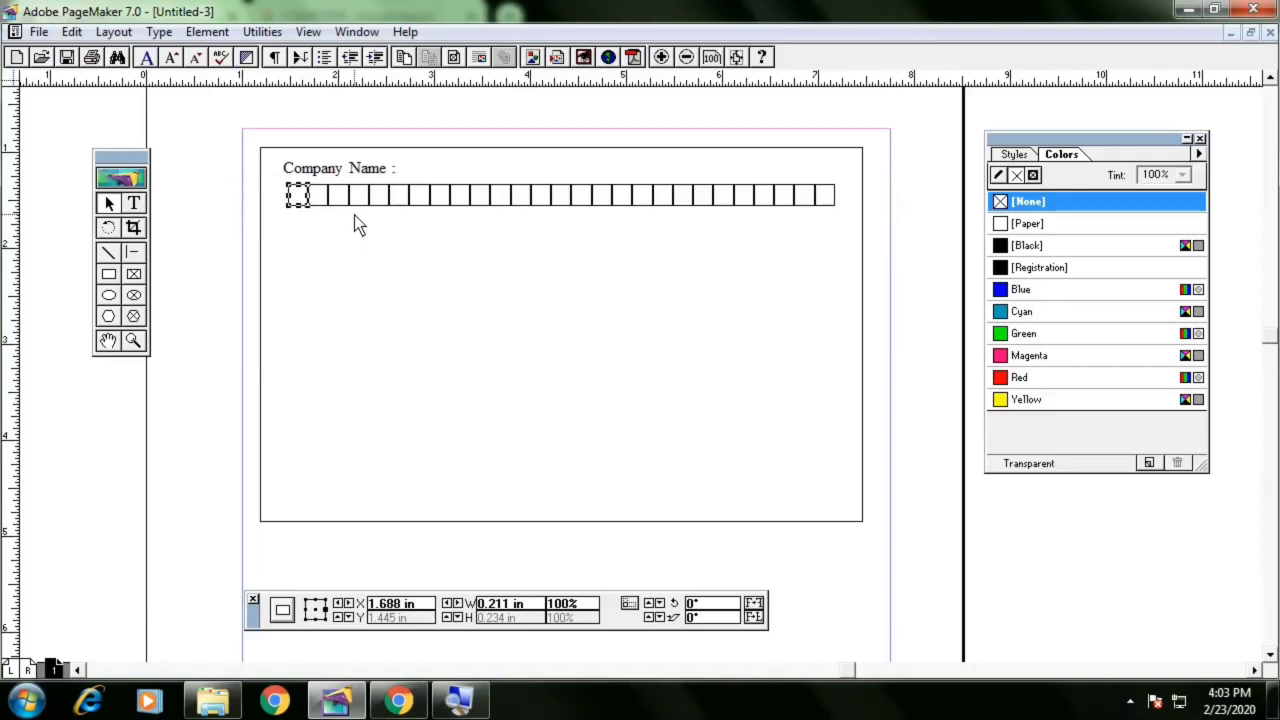
key("Down")
key("Down")
key("Down")
key("Down")
key("Down")
key("Down")
key("Down")
key("Down")
key("Down")
key("Down")
key("ctrl+z")
left_click_drag(305, 184, 310, 213)
key("Down")
key("Down")
key("Down")
key("Down")
key("Down")
key("Down")
key("Down")
key("Down")
key("Down")
key("Down")
key("Down")
key("Down")
key("Left")
key("Left")
key("Left")
key("Left")
key("Left")
key("Left")
Paste multiple copies of the box in a column with 0 in horizontal and 0.234 in vertical offset
left_click(72, 31)
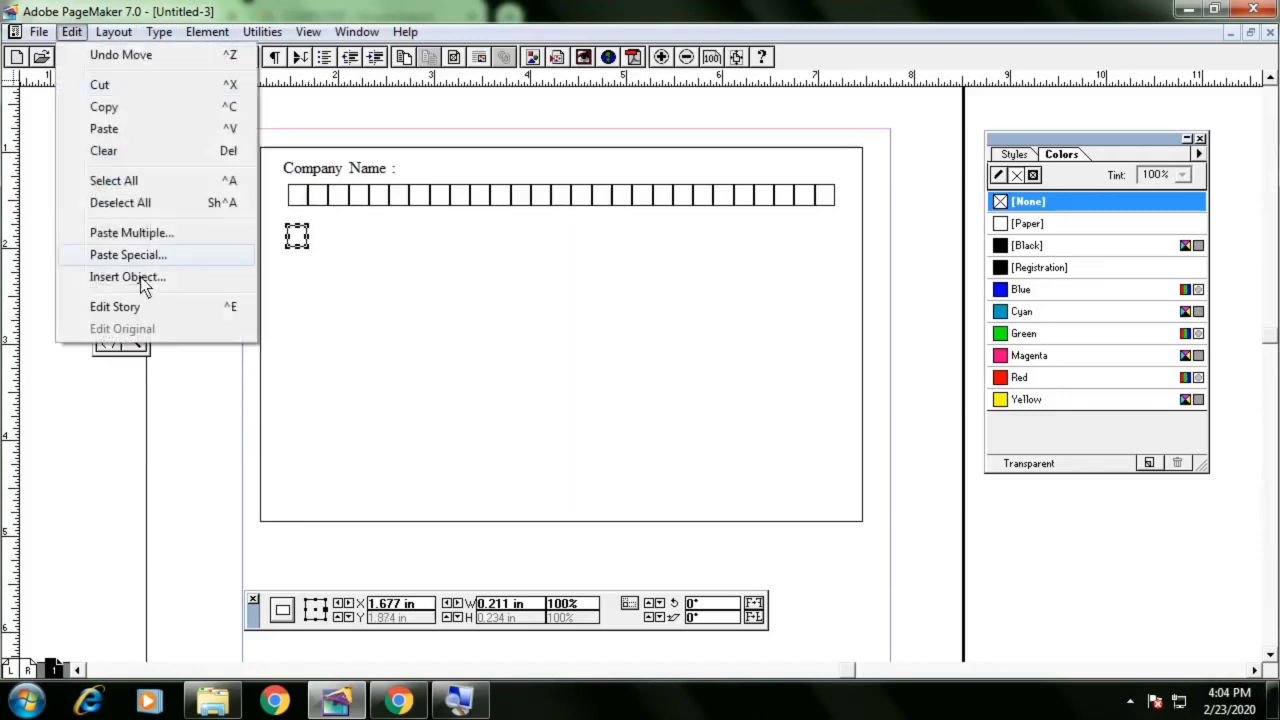
left_click(152, 233)
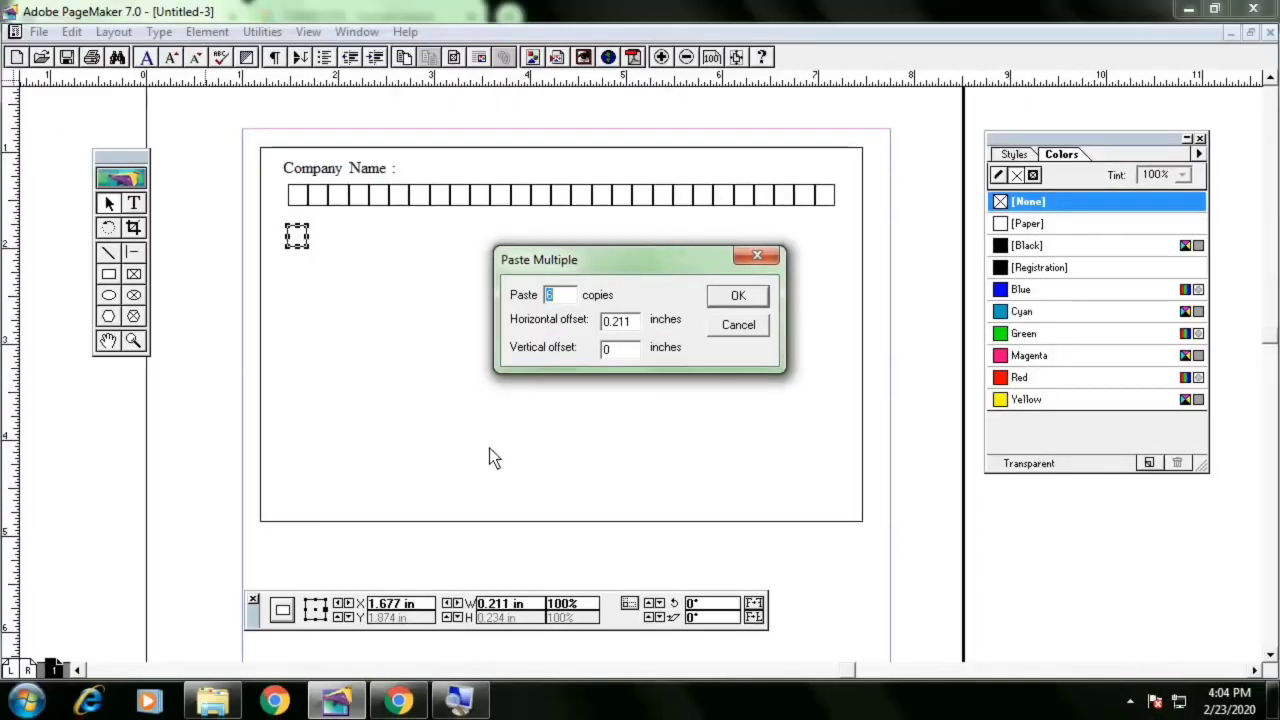
left_click_drag(640, 323, 585, 333)
type("0")
type("0.")
type("234")
left_click(738, 298)
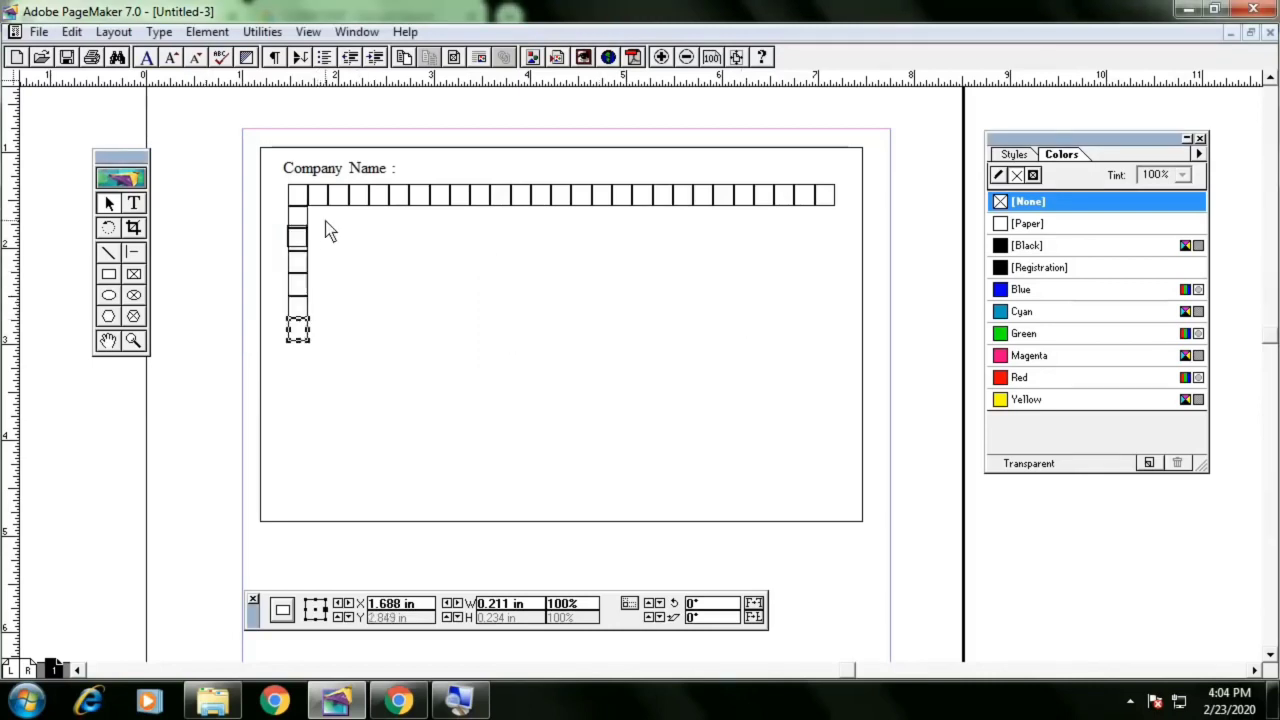
Delete the column of pasted boxes and the remaining box below the row
left_click_drag(325, 222, 274, 348)
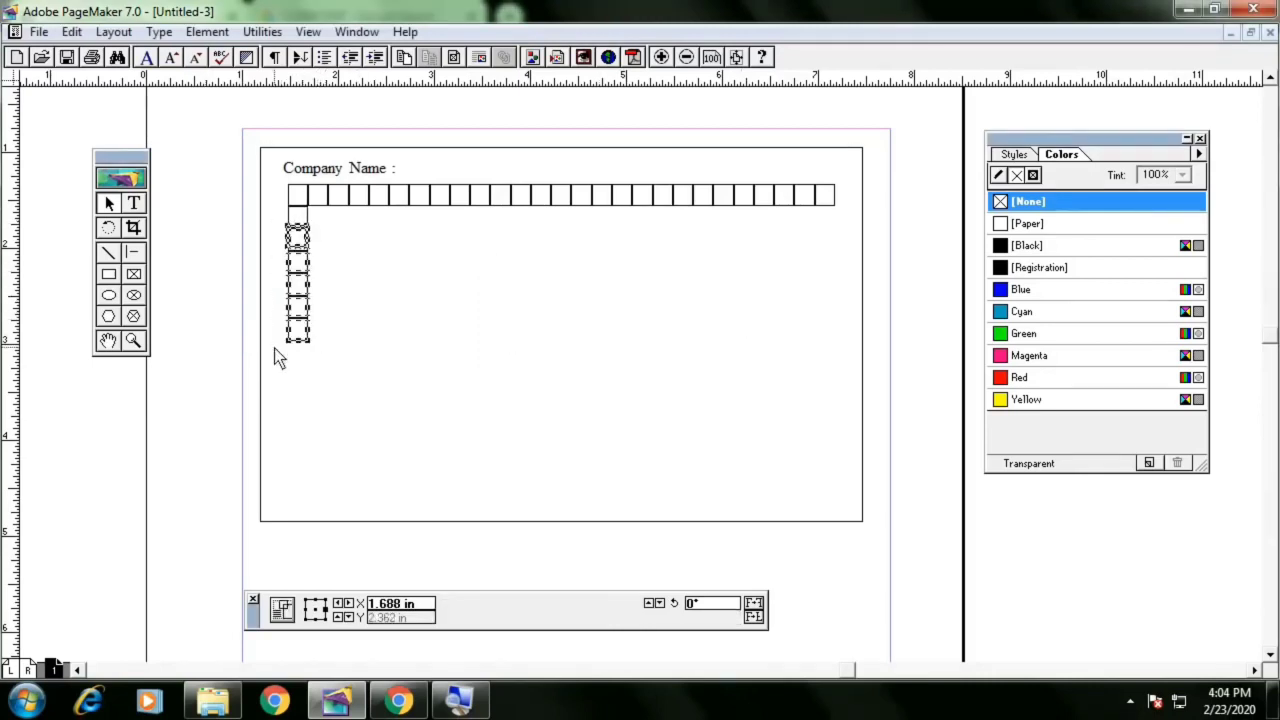
key("Delete")
left_click(304, 225)
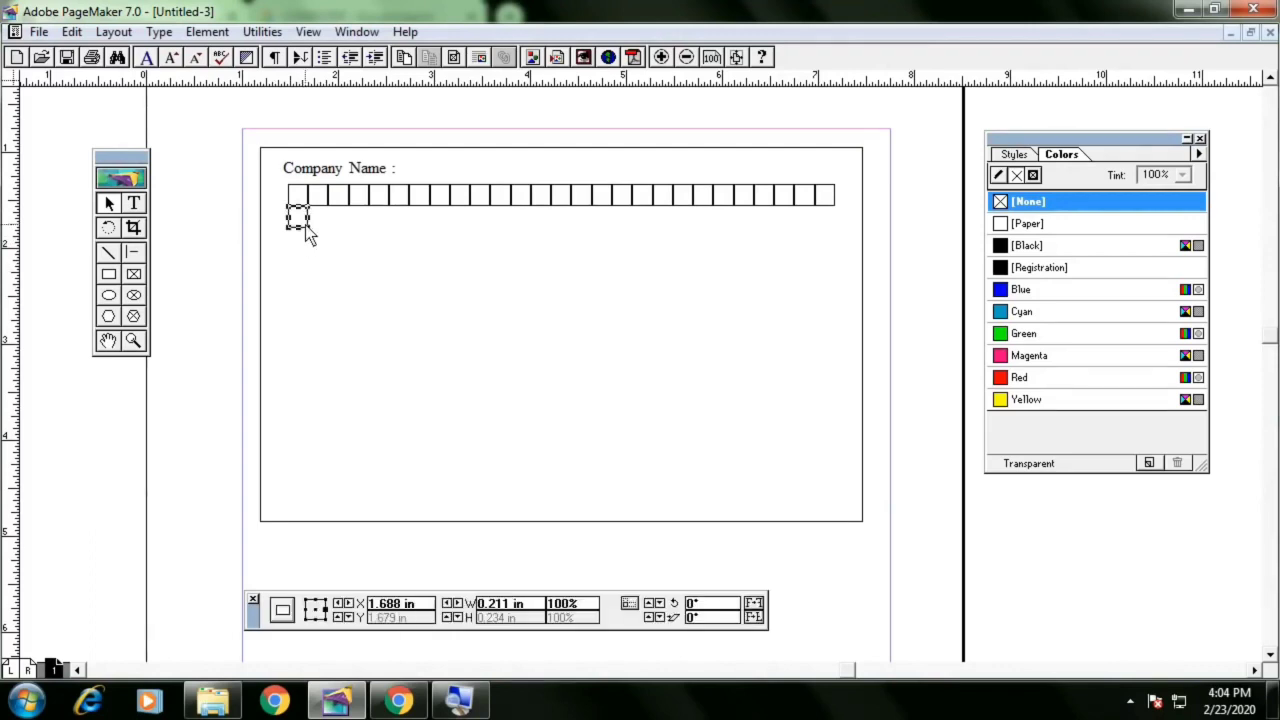
key("Down")
key("Down")
key("Down")
key("Down")
key("Down")
key("Down")
key("Down")
key("Down")
key("Down")
key("Down")
key("Down")
key("Down")
key("Down")
key("Down")
key("Down")
key("Down")
key("Down")
key("Up")
key("Delete")
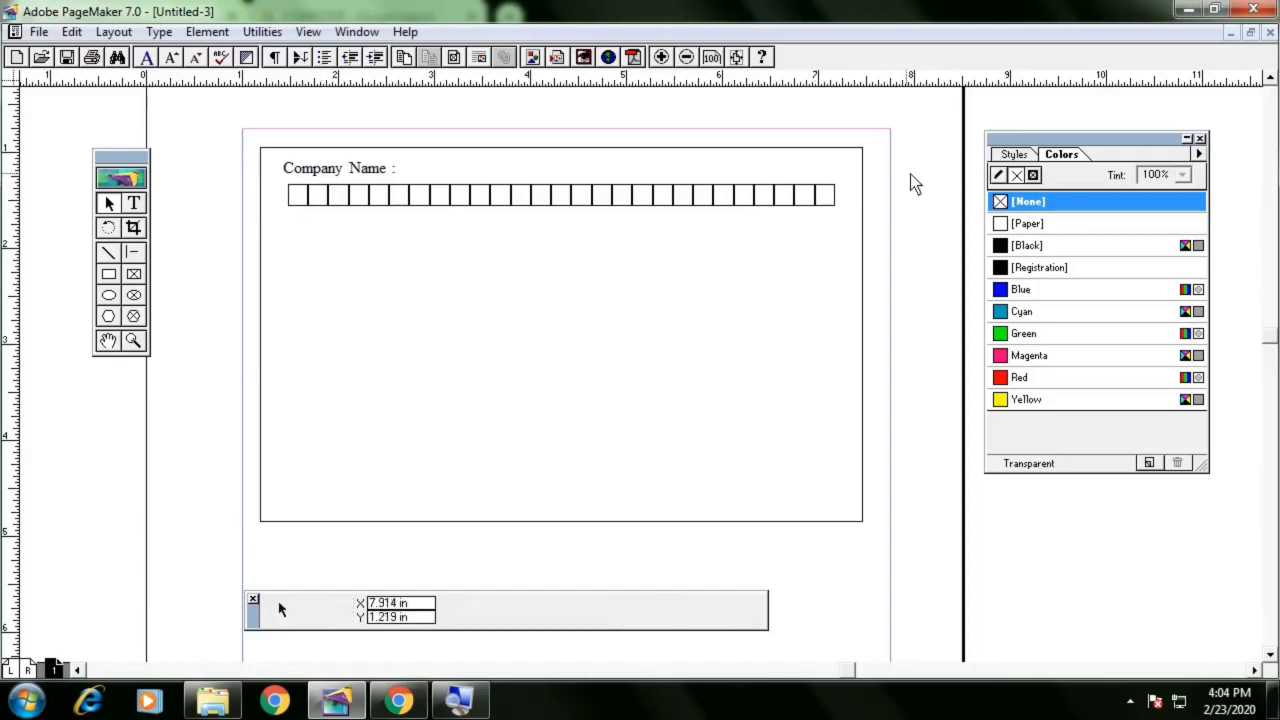
Duplicate the last 12 boxes of the row, group them and move the group under the row's left end
left_click_drag(910, 174, 591, 229)
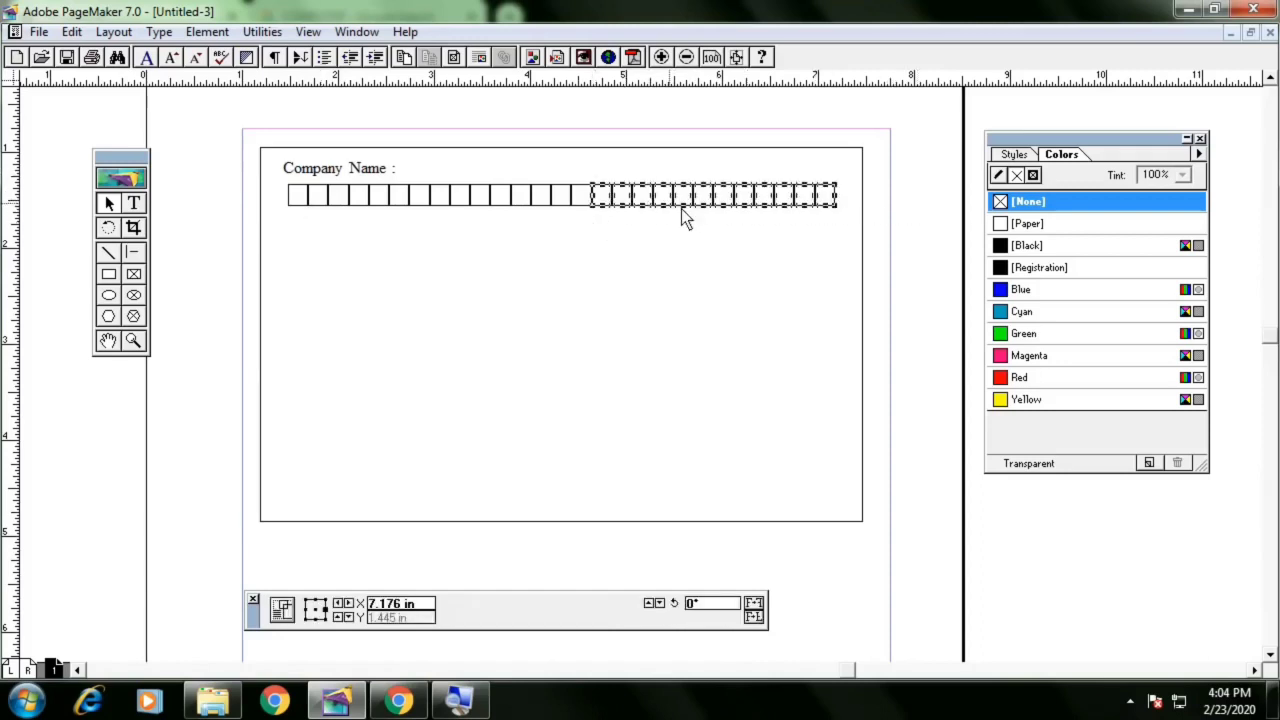
key("ctrl+v")
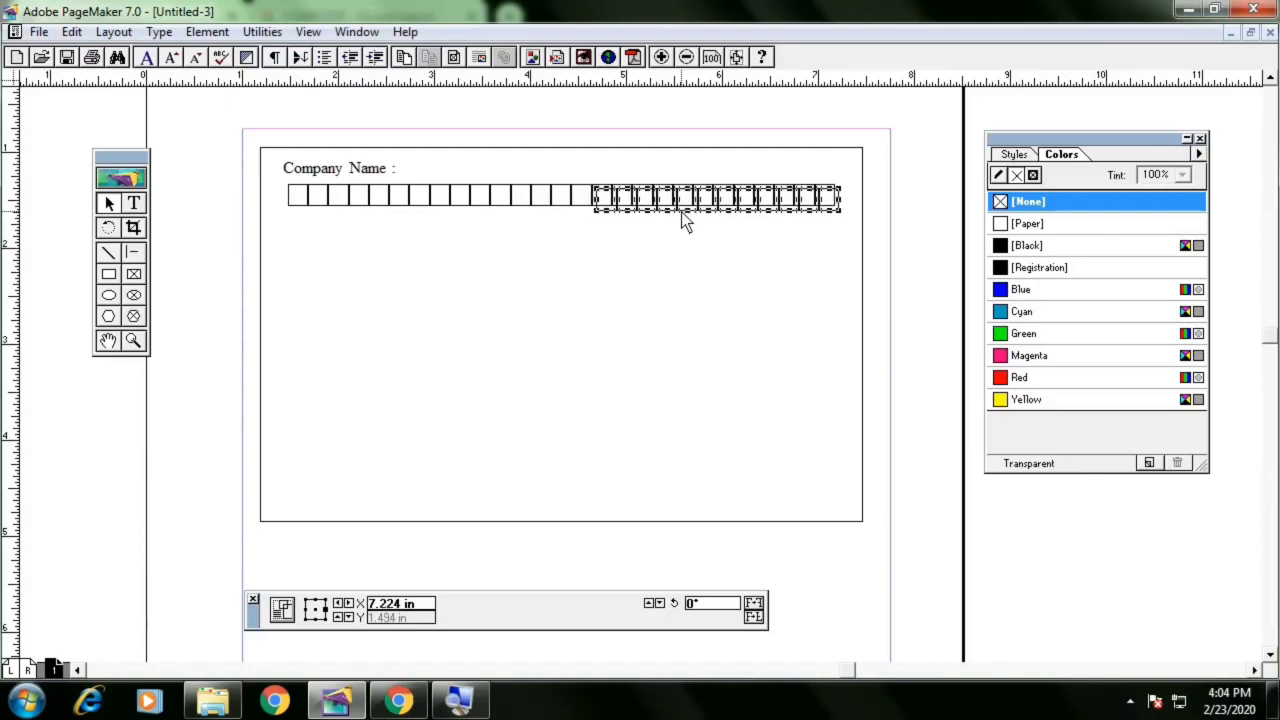
key("Down")
key("Down")
key("Down")
key("Down")
key("Down")
key("Down")
key("Down")
key("Down")
key("Down")
key("Down")
key("Down")
key("Down")
key("Down")
key("Down")
key("Down")
key("Down")
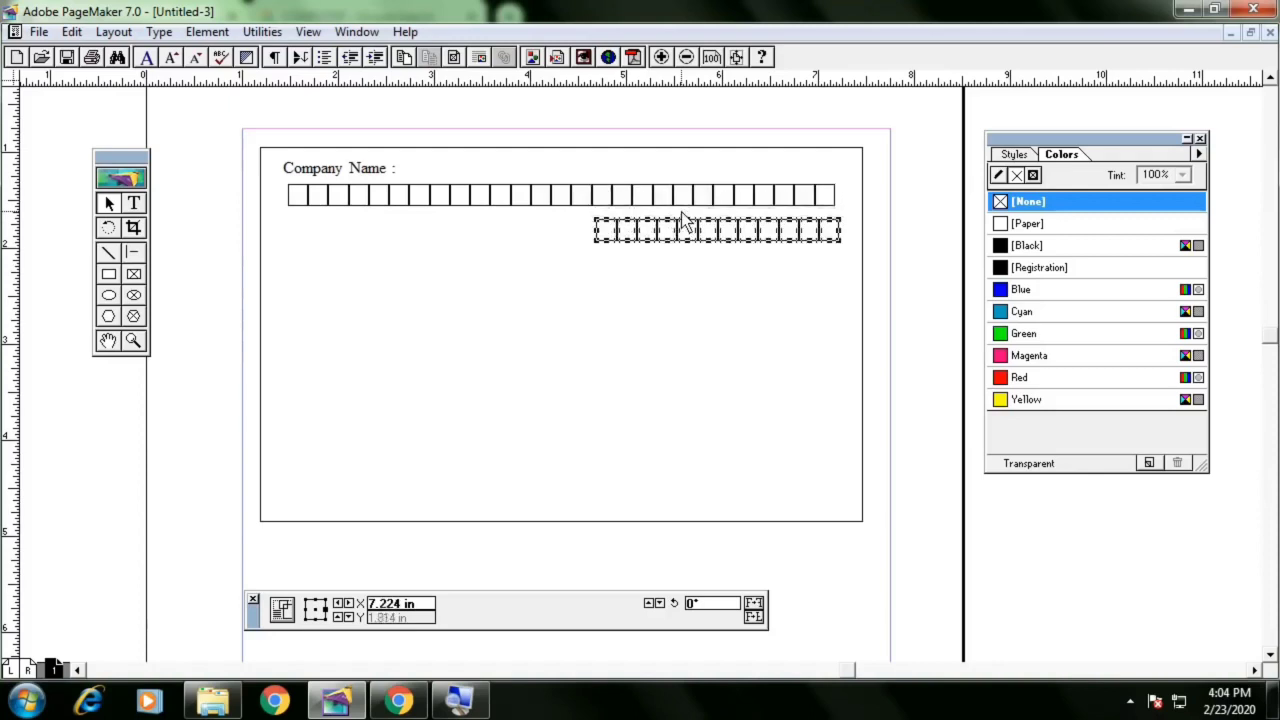
key("ctrl+g")
key("Left")
key("Left")
key("Left")
key("Left")
key("Left")
key("Left")
key("Left")
key("Left")
key("Left")
key("Left")
key("Left")
key("Left")
key("Left")
key("Left")
key("Left")
key("Left")
key("Left")
key("Left")
key("Left")
key("Left")
key("Left")
key("Left")
key("Left")
key("Left")
key("Left")
key("Left")
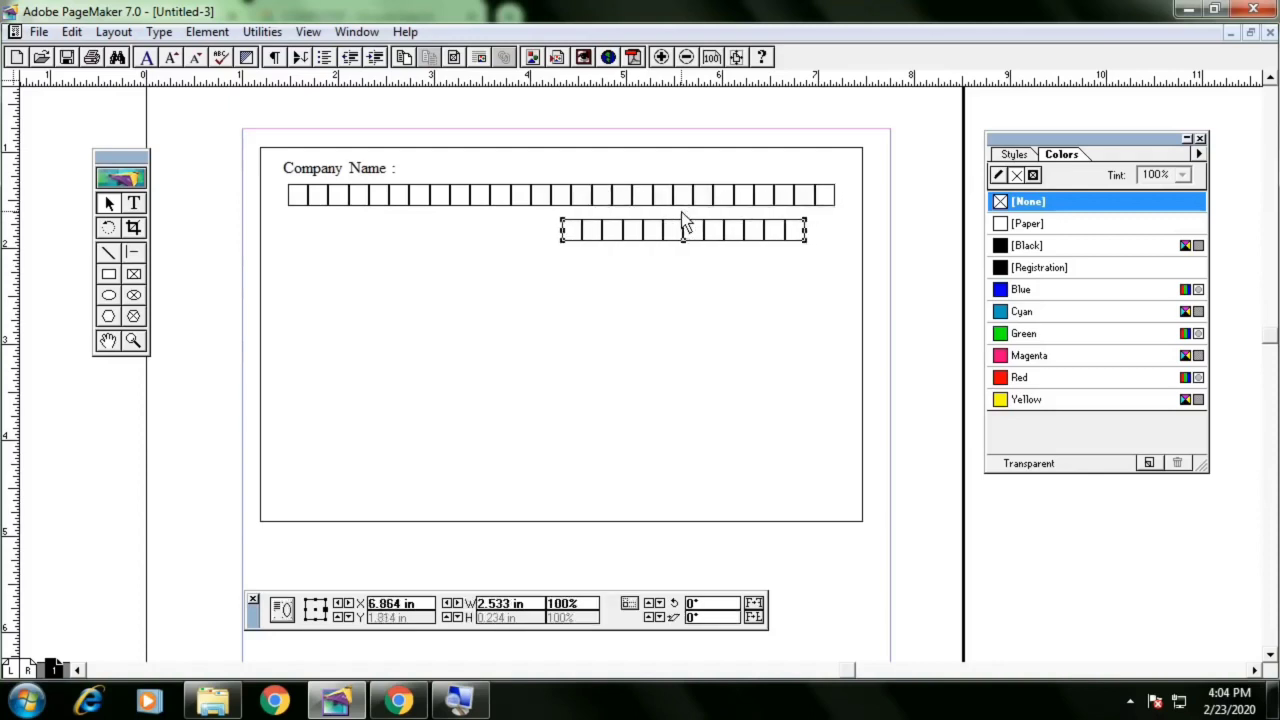
key("Left")
key("Left")
key("Left")
key("Left")
key("Left")
key("Left")
key("Left")
key("Left")
key("Left")
key("Left")
key("Left")
key("Left")
key("Left")
key("Left")
key("Left")
key("Left")
key("Left")
key("Left")
key("Left")
key("Left")
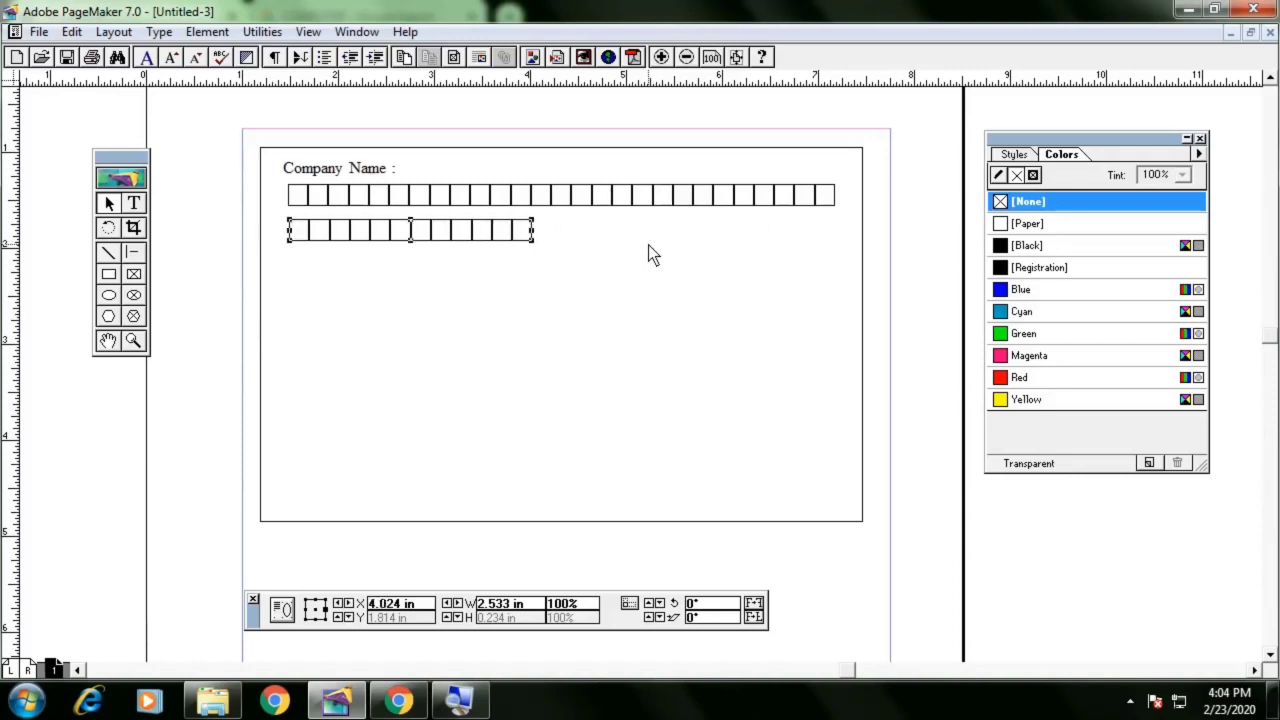
Compare the form with the reference layout in the PDF
left_click(207, 334)
left_click(450, 228)
key("alt+Tab")
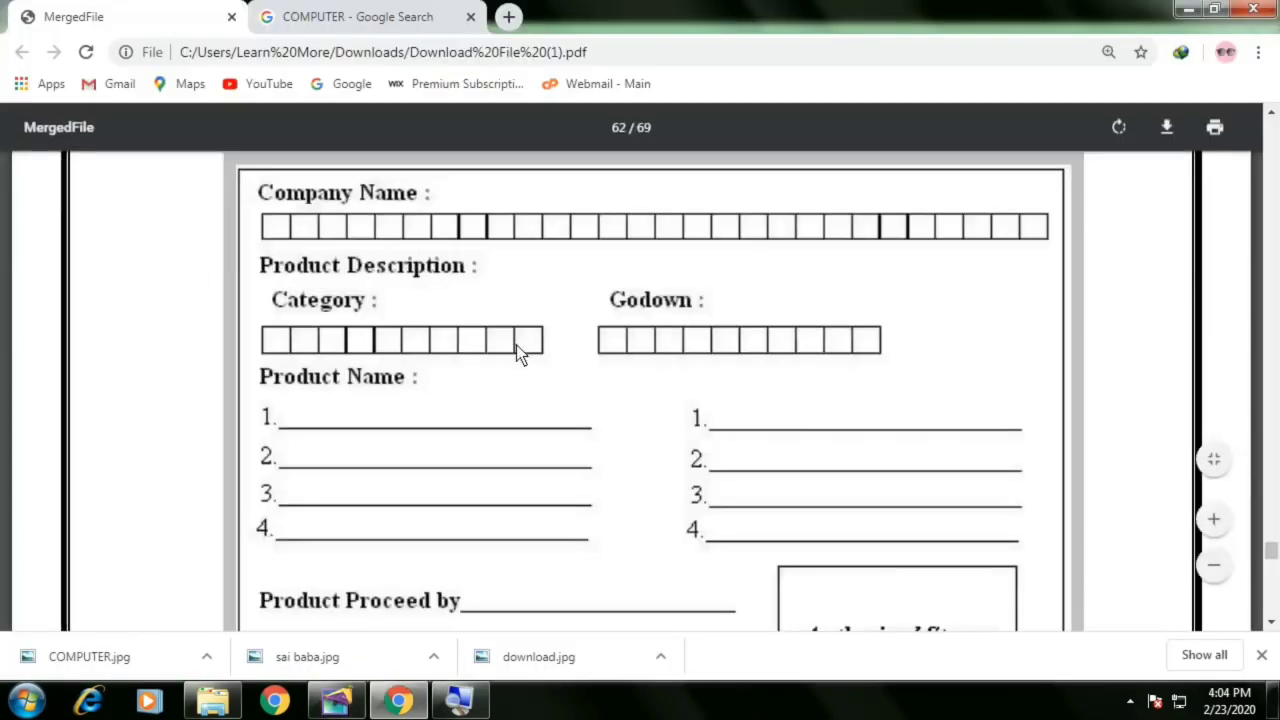
scroll(503, 367, "down", 1)
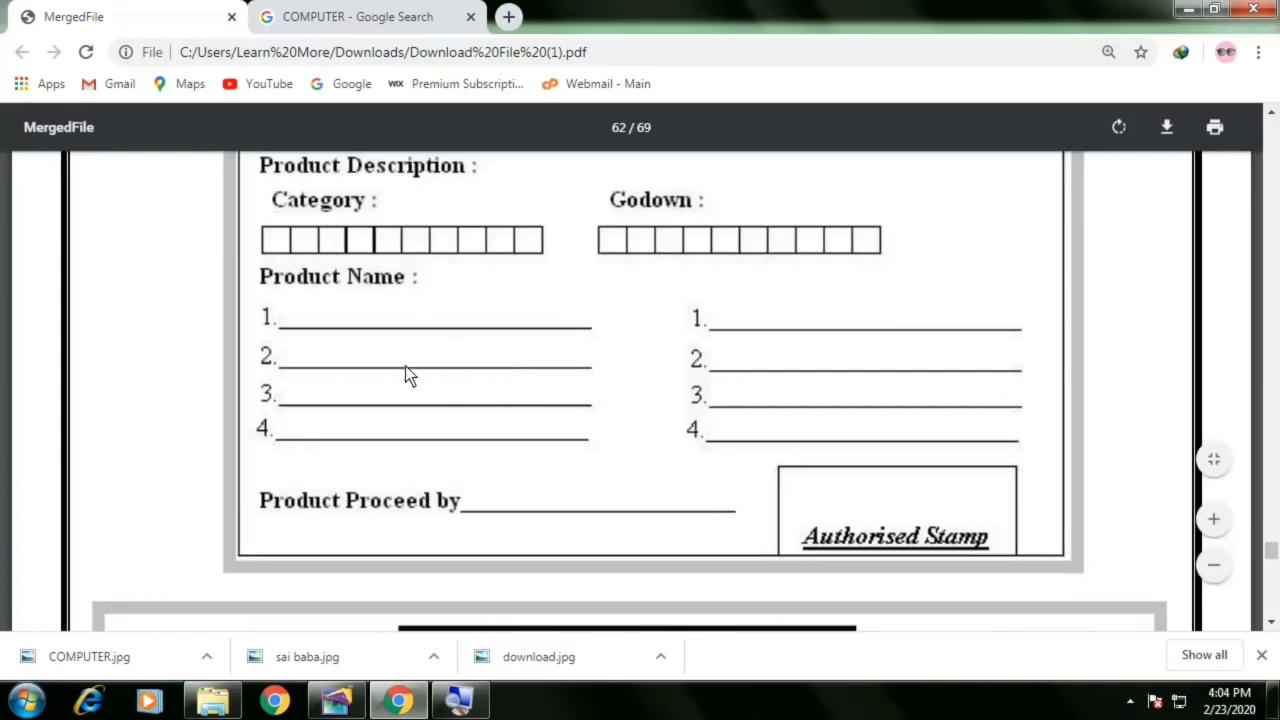
scroll(451, 373, "up", 2)
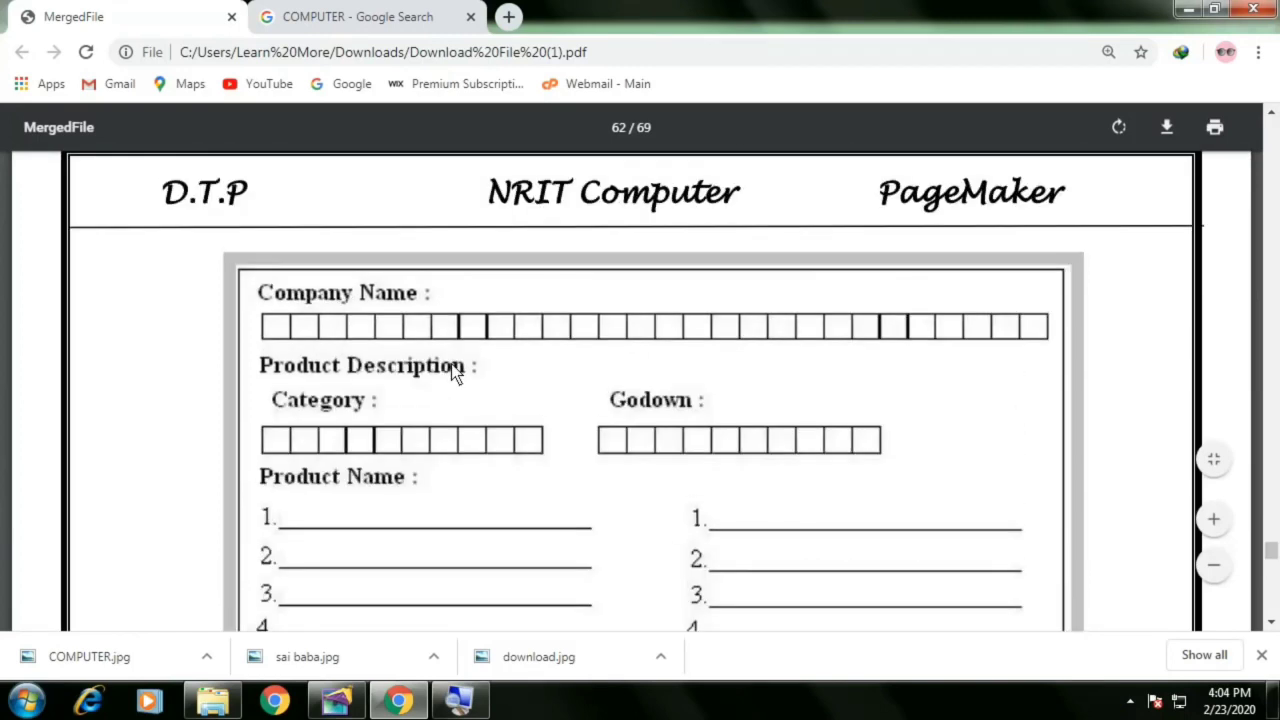
scroll(453, 371, "down", 1)
key("alt+Tab")
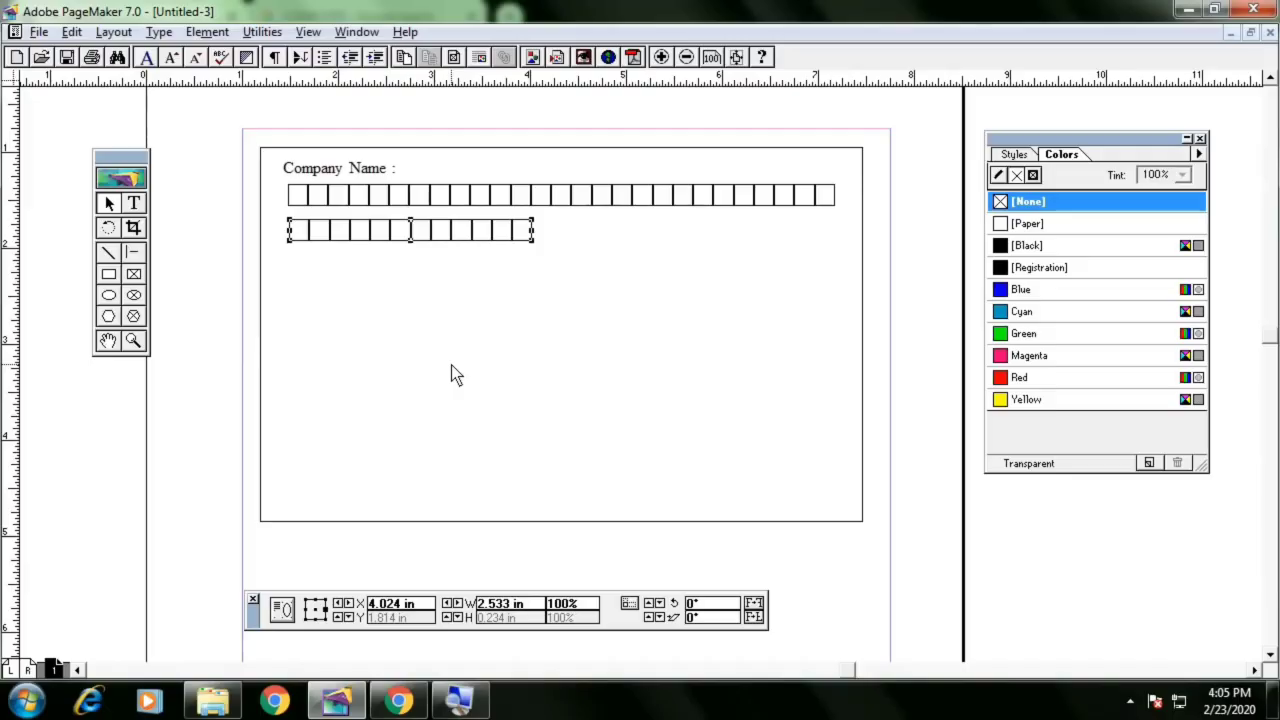
Create a new Letter-size document and view it at actual size
key("ctrl+shift+p")
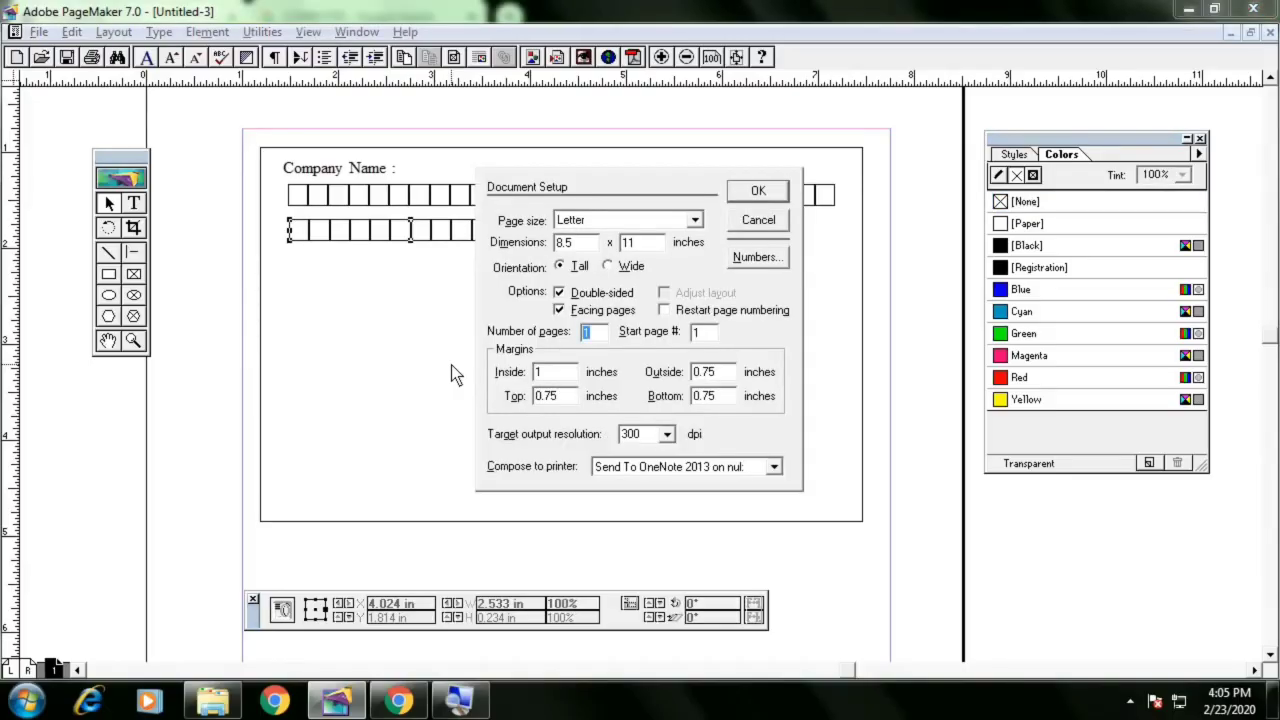
key("Return")
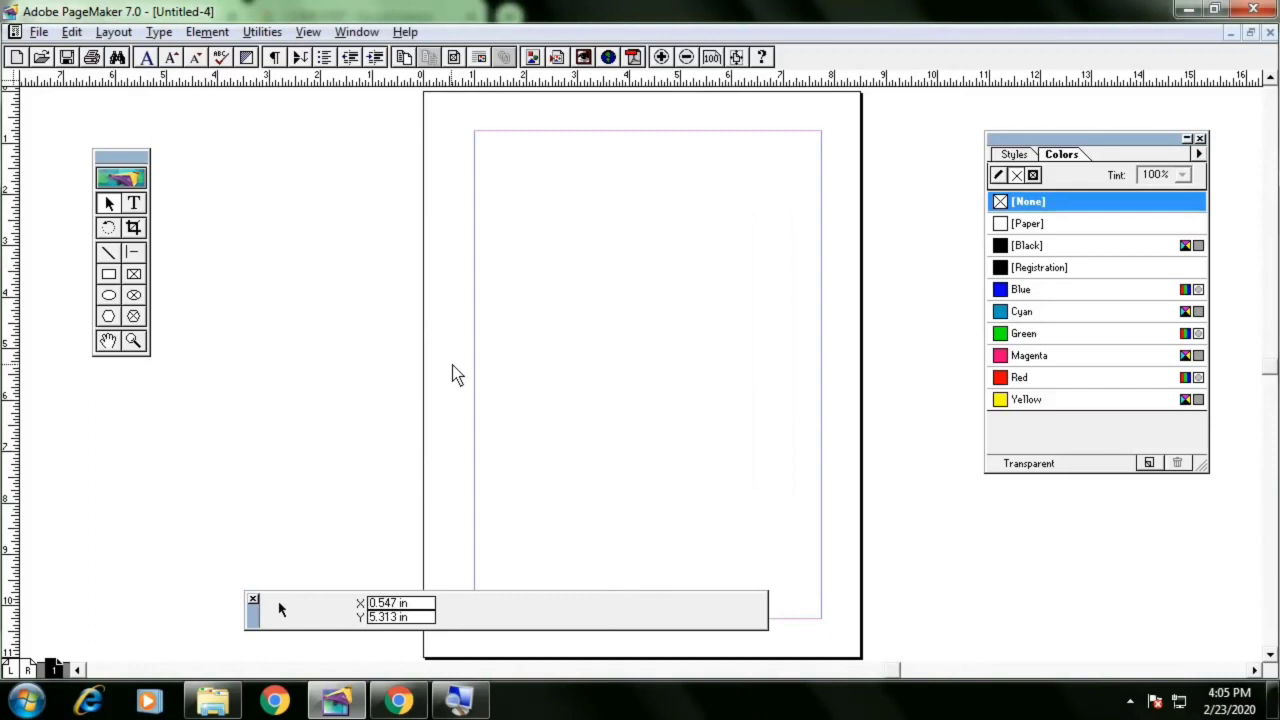
right_click(561, 277)
left_click(612, 386)
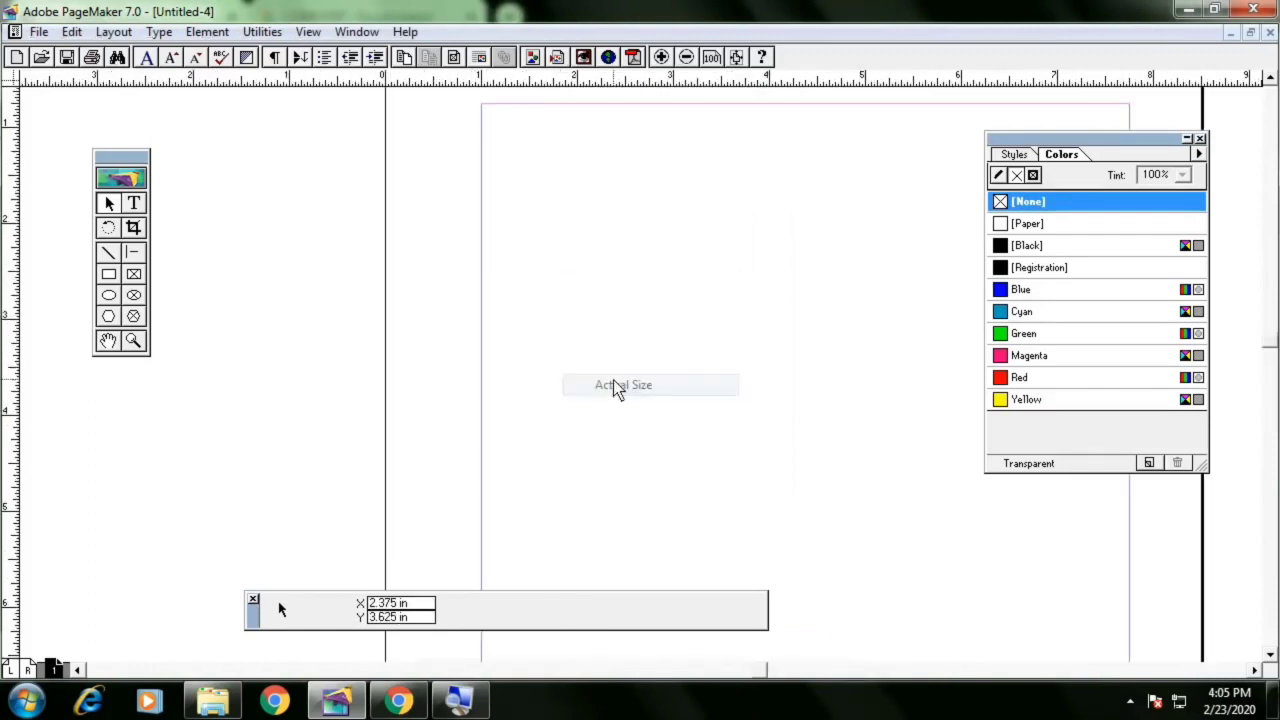
left_click_drag(614, 313, 503, 285)
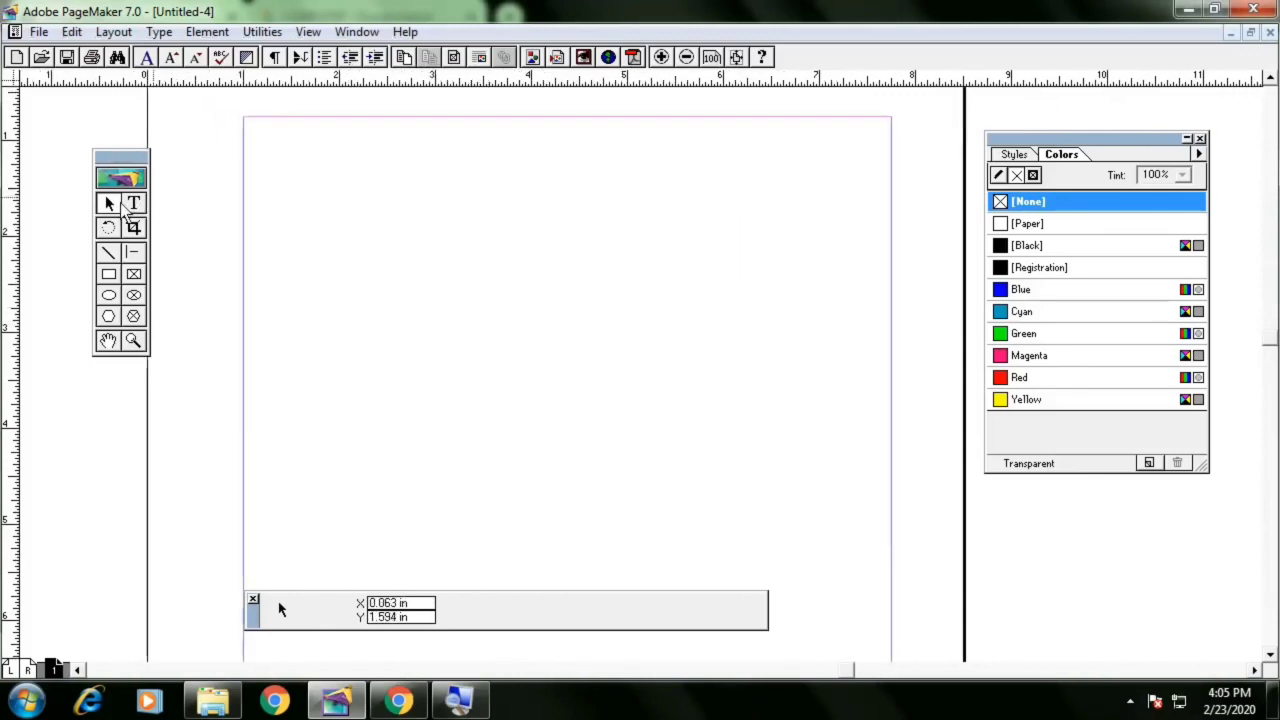
Draw a rectangle about 2.6 by 1.8 in near the page's upper left
left_click(110, 276)
mouse_move(403, 231)
left_mouse_down()
mouse_move(609, 331)
mouse_move(652, 331)
left_mouse_up()
left_click(110, 204)
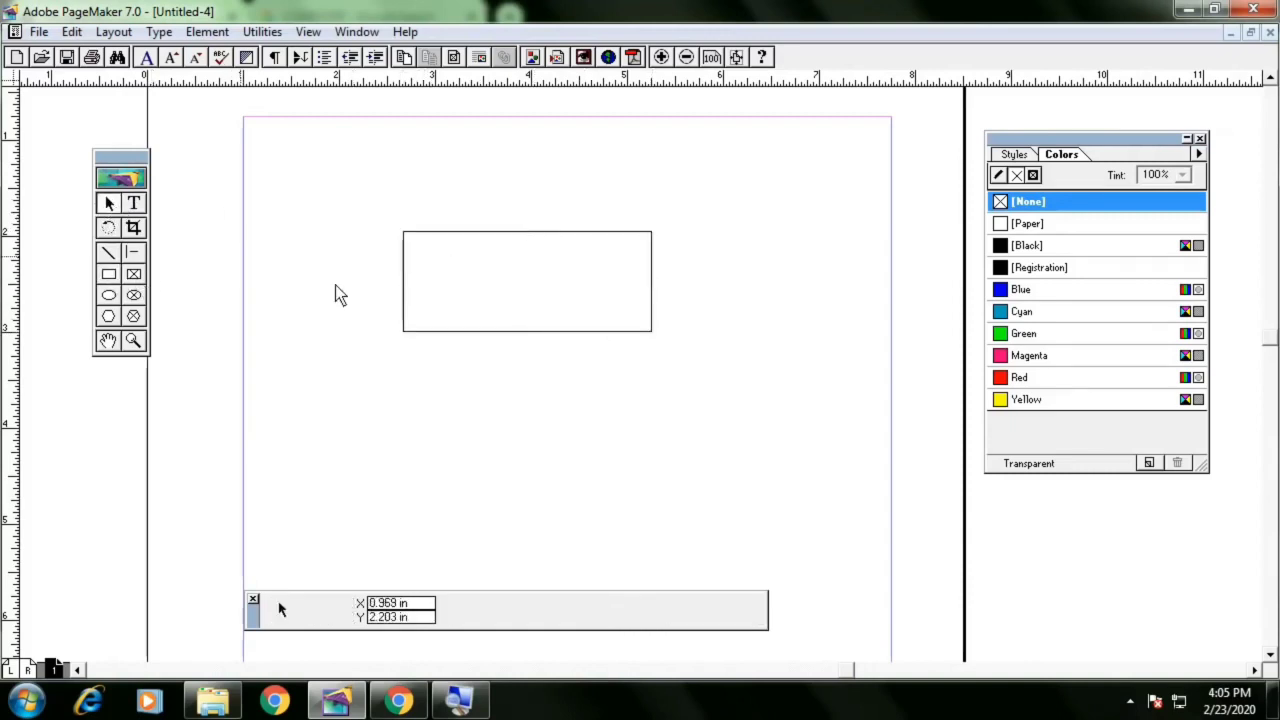
left_click(477, 331)
left_click(528, 332)
left_click_drag(528, 332, 523, 404)
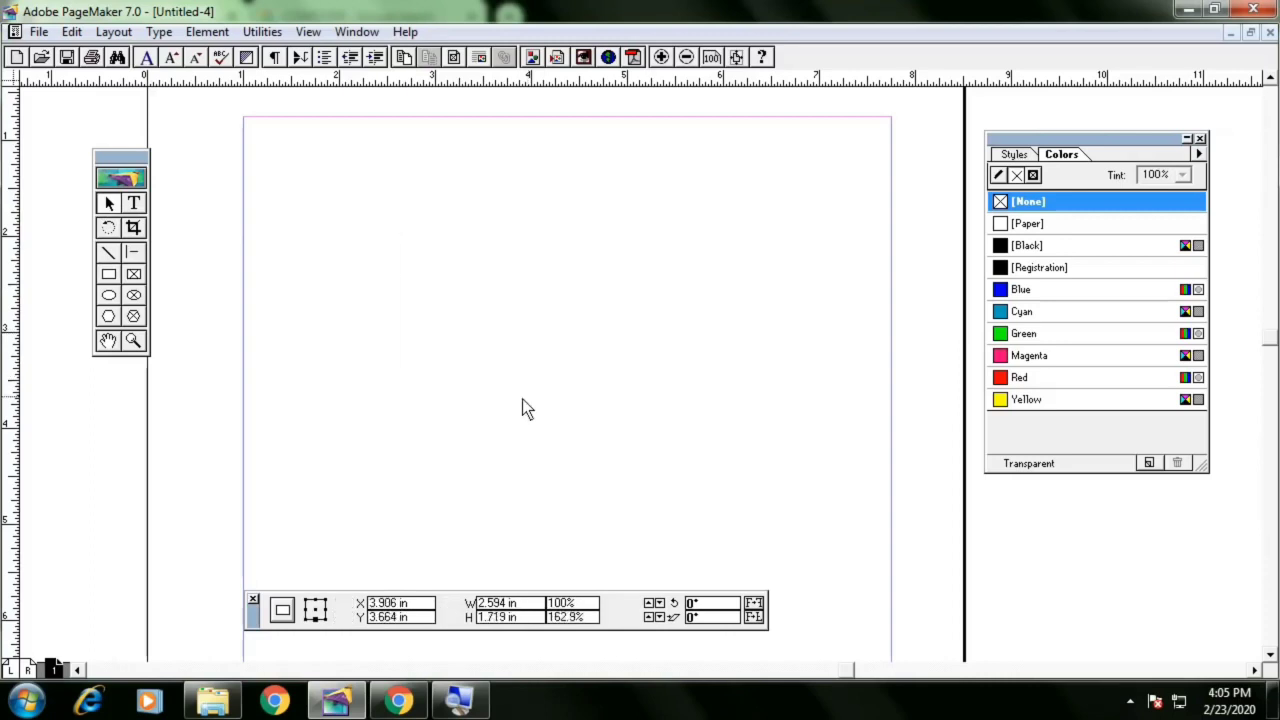
left_click_drag(576, 241, 488, 202)
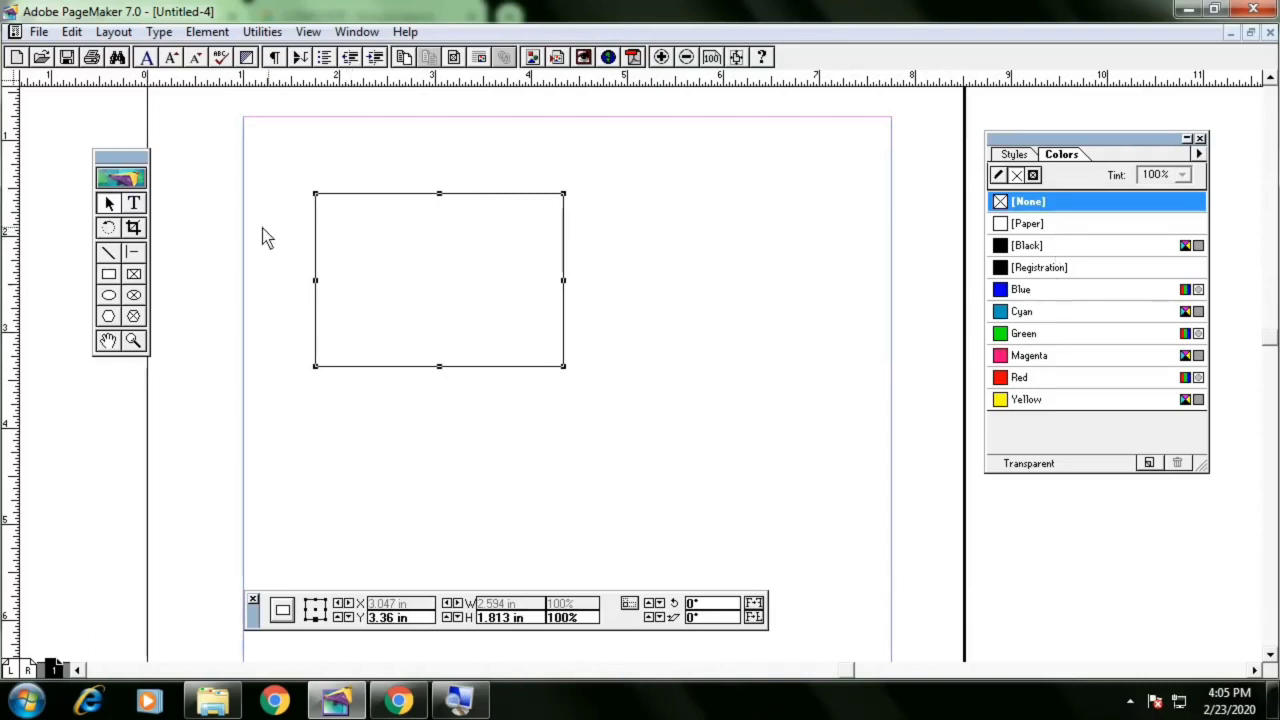
Rotate the rectangle freely with the Rotate tool, then delete it
left_click(110, 229)
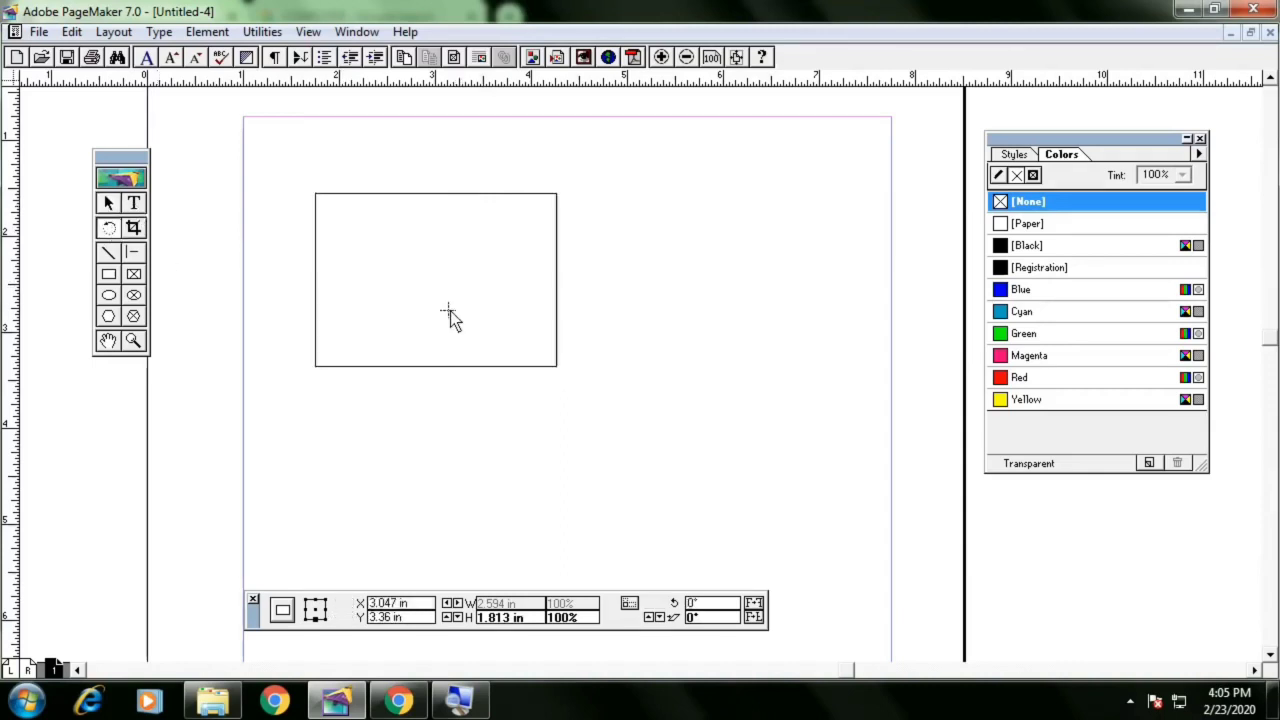
left_click_drag(450, 311, 492, 222)
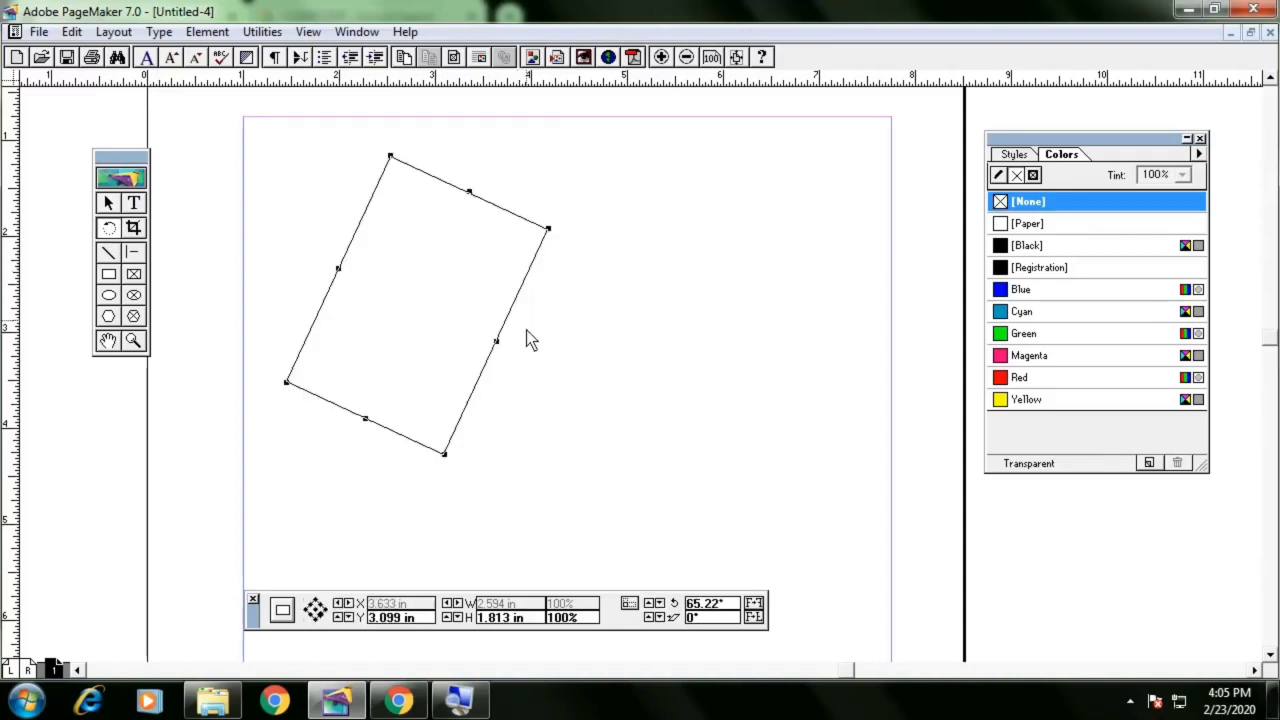
left_click_drag(528, 338, 486, 400)
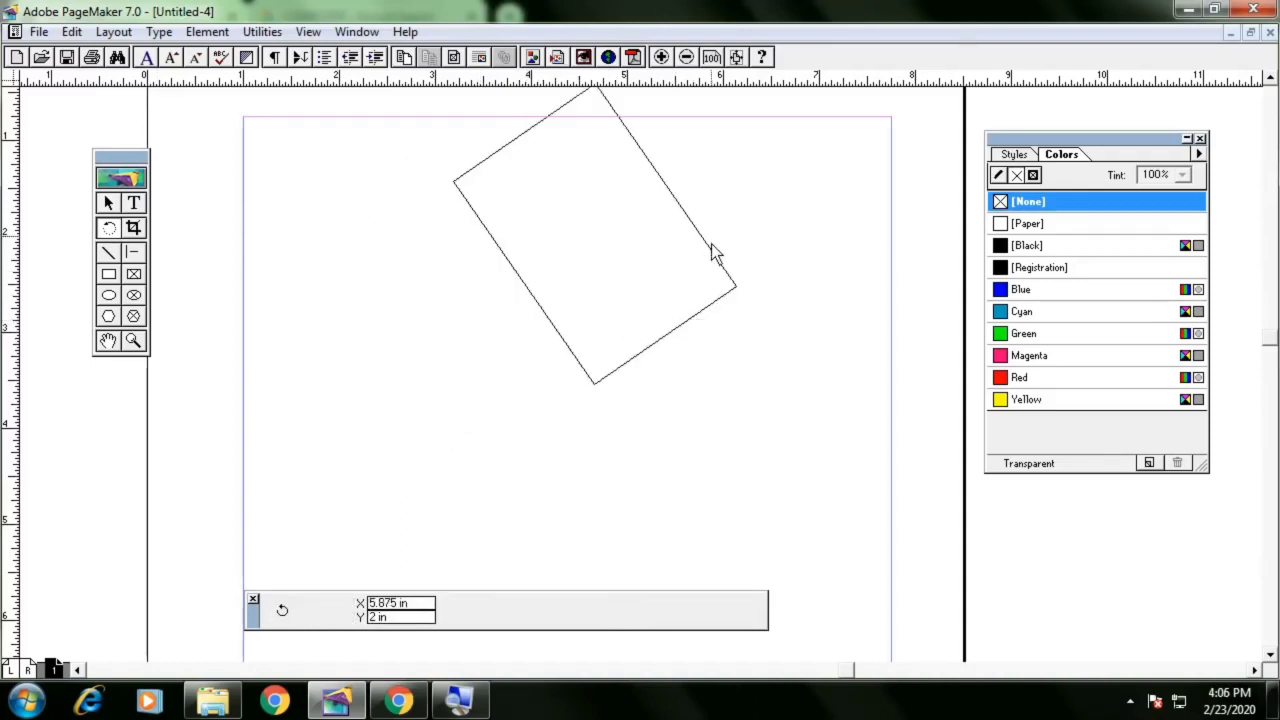
left_click(737, 282)
left_click_drag(709, 315, 762, 250)
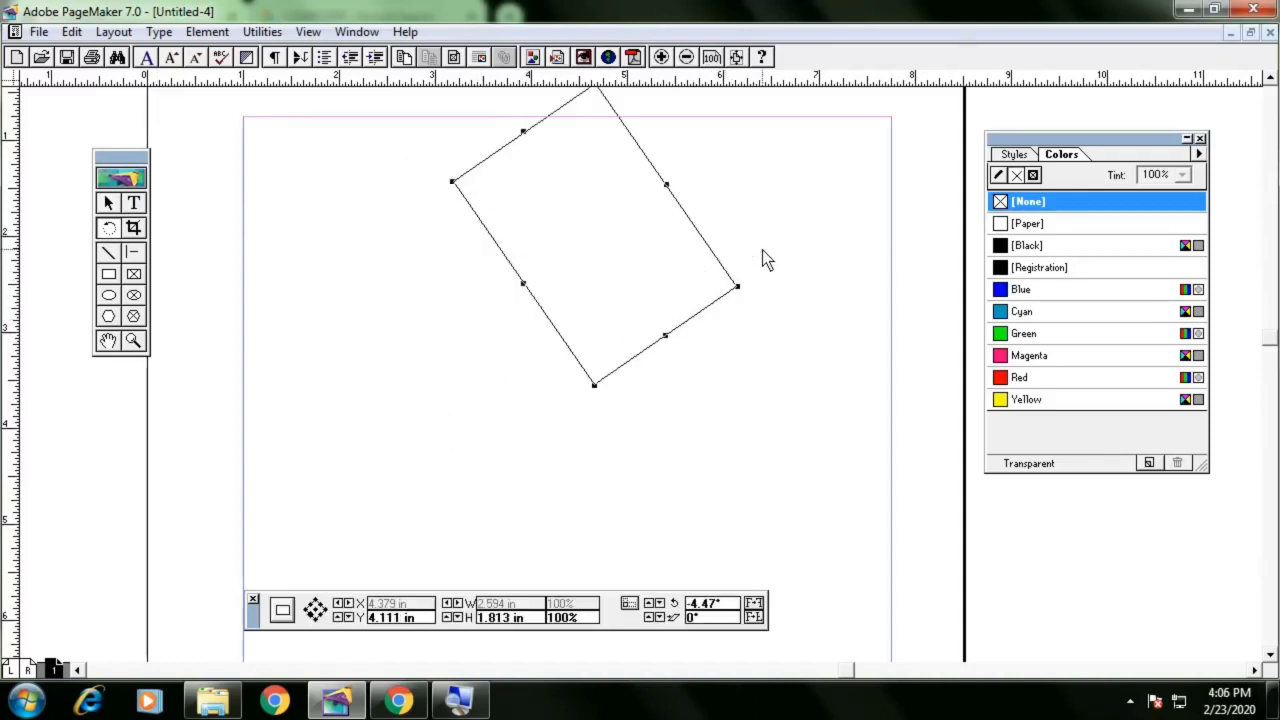
left_click(110, 204)
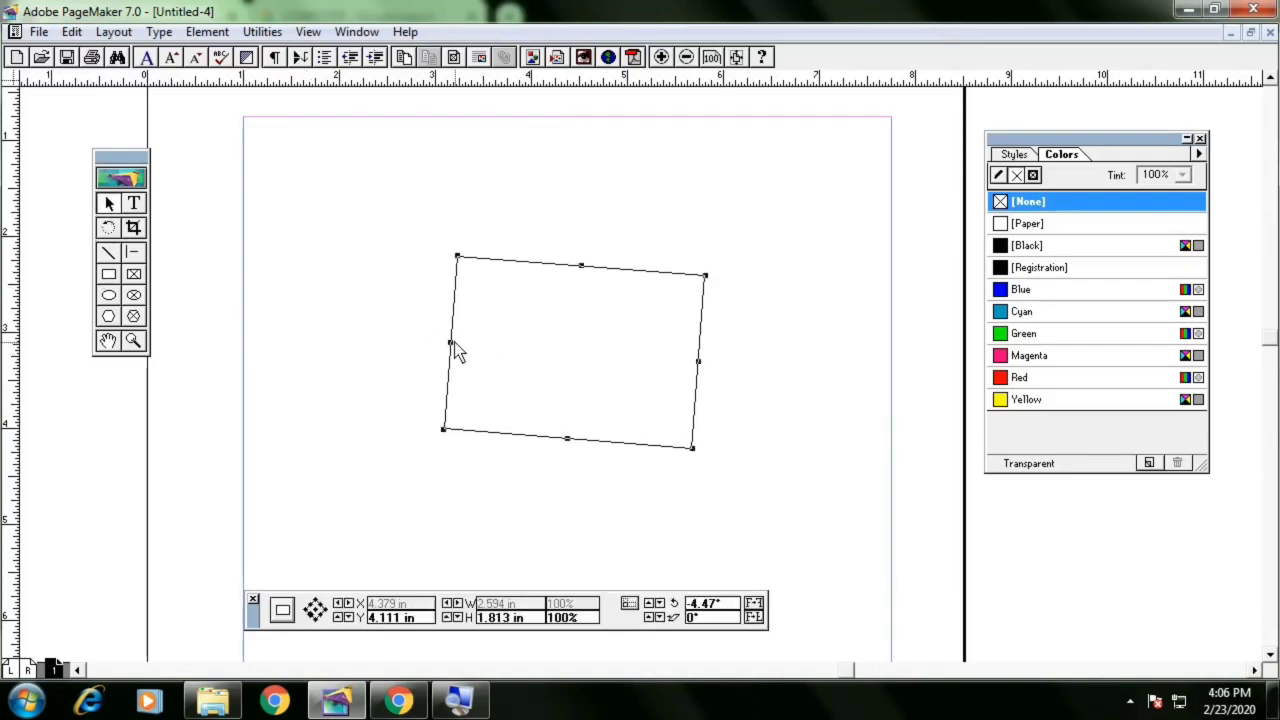
key("Delete")
Type HELLO in a text block on the page
left_click(134, 203)
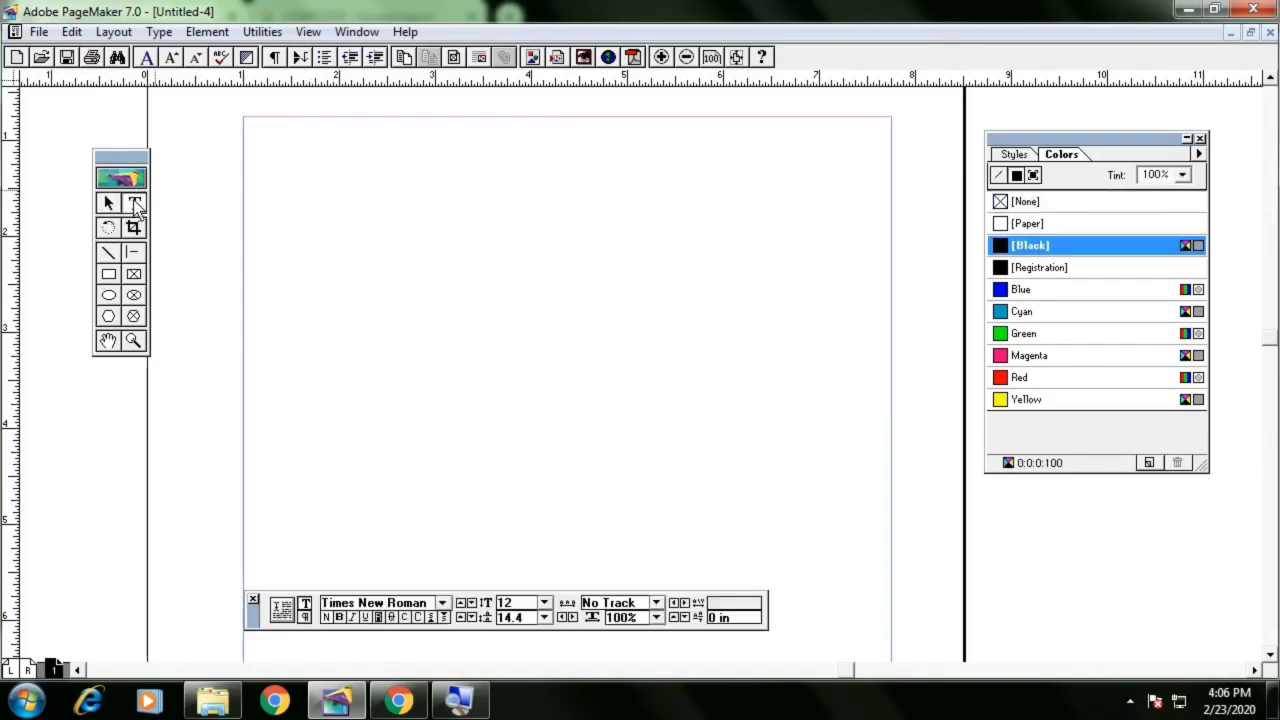
left_click(514, 317)
type("HELLO")
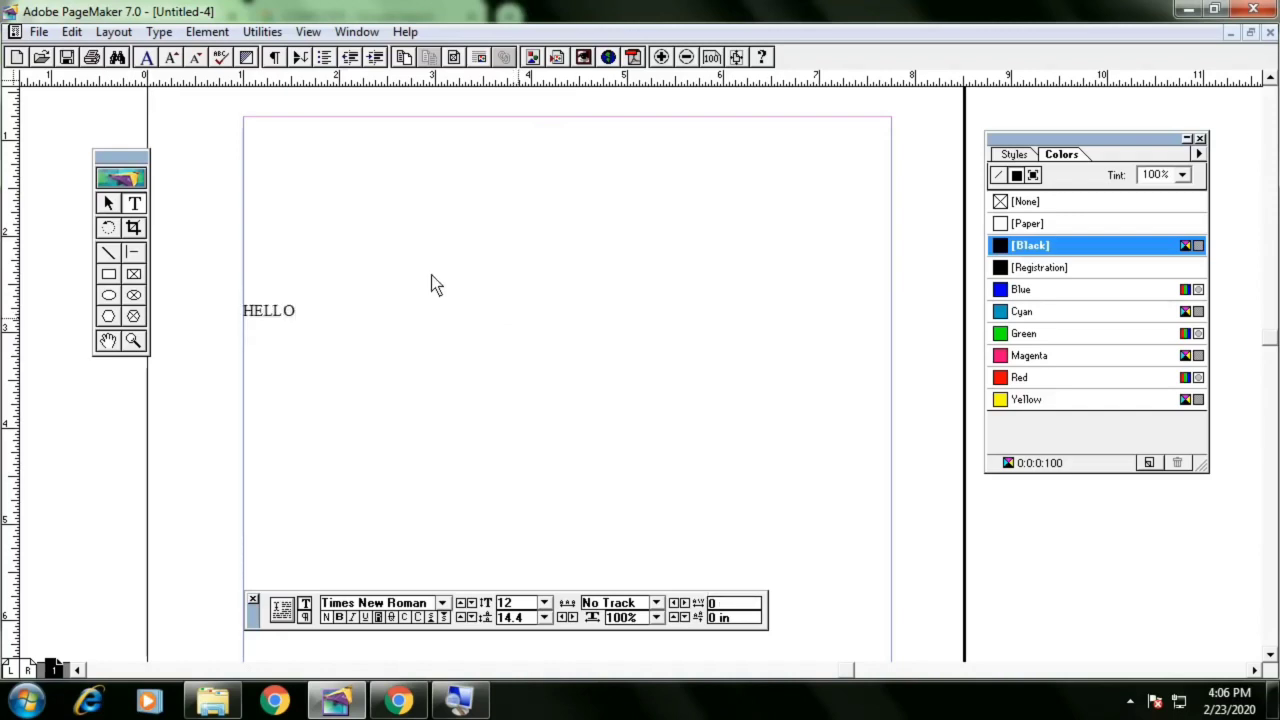
Rotate the HELLO text block about 21° and delete it
left_click(108, 203)
left_click(298, 315)
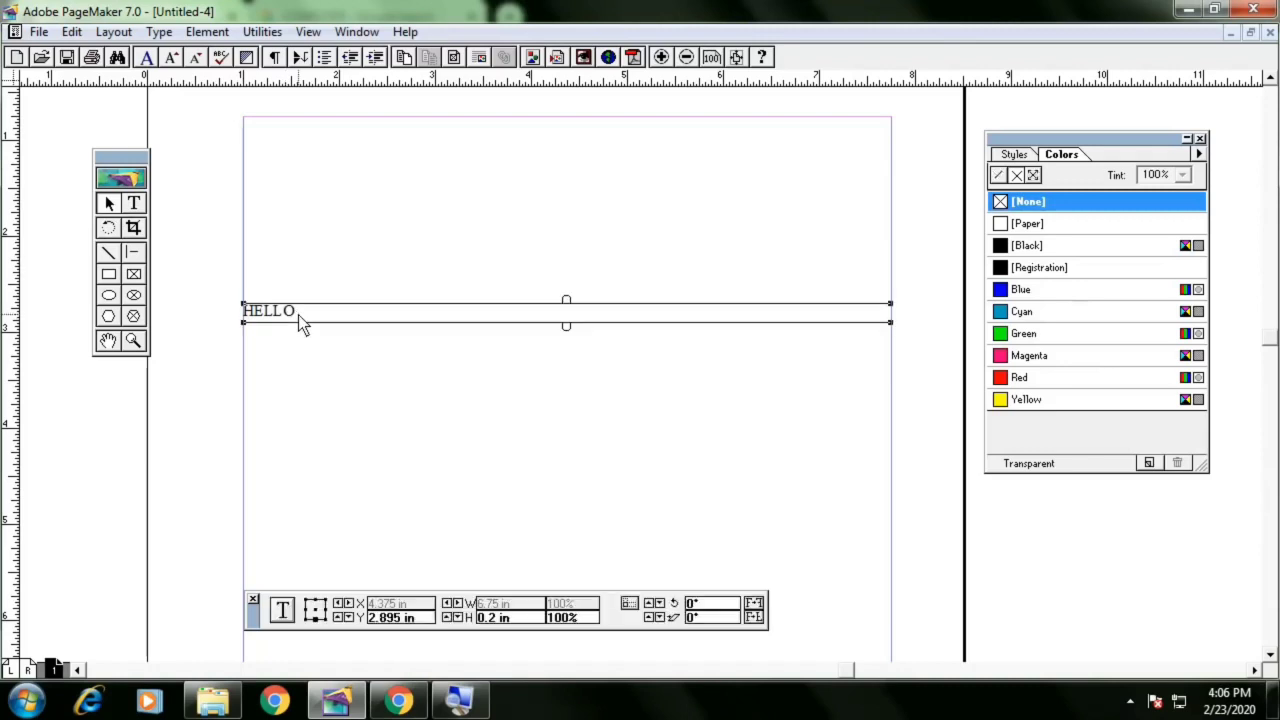
left_click_drag(298, 315, 389, 279)
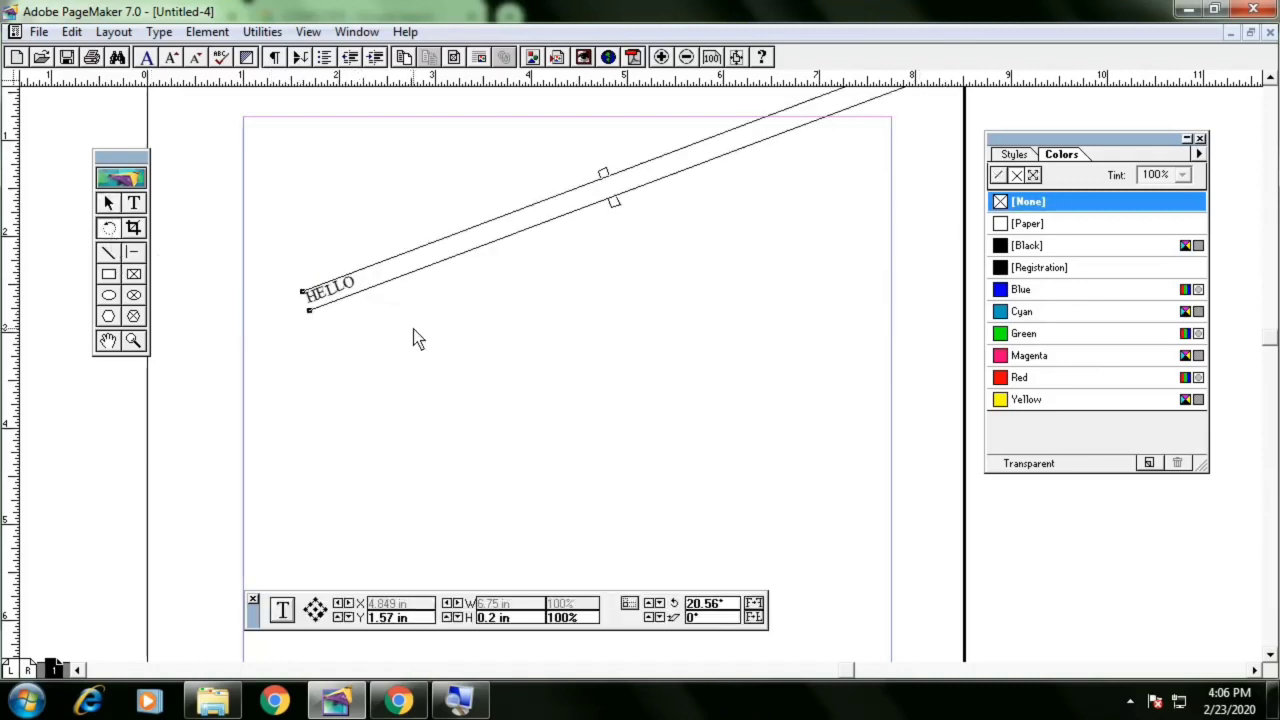
key("Delete")
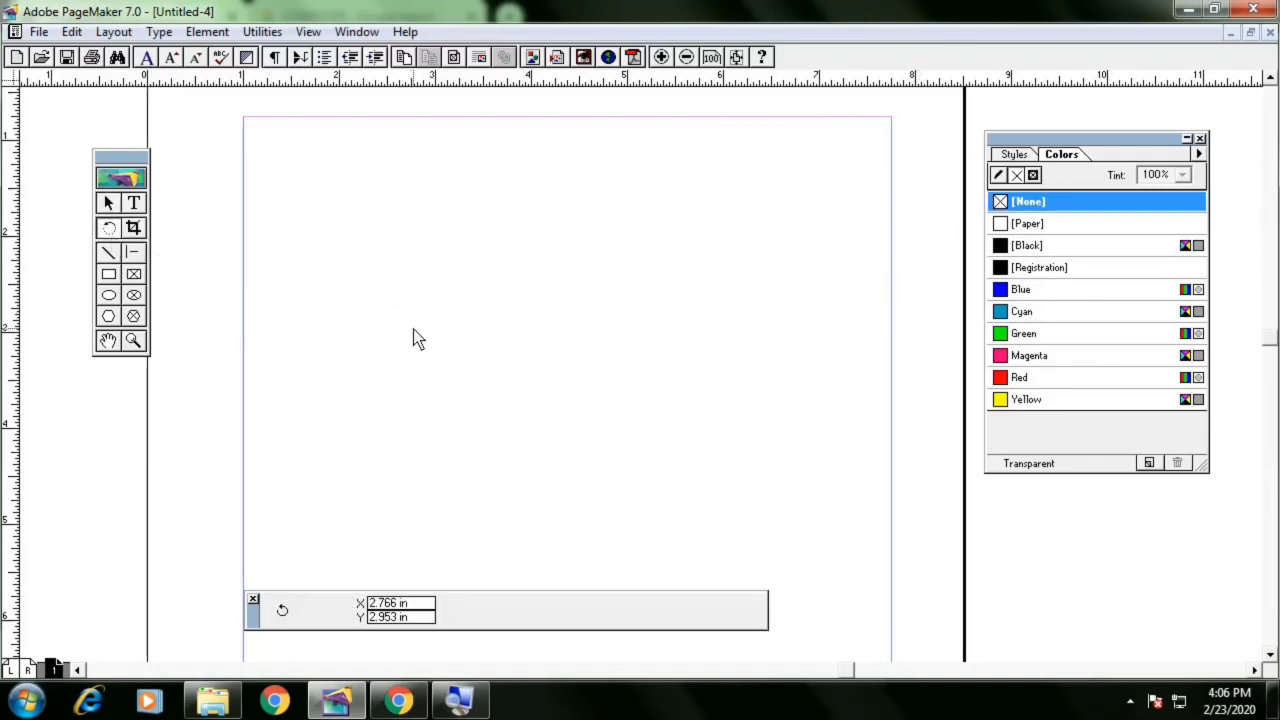
left_click(110, 205)
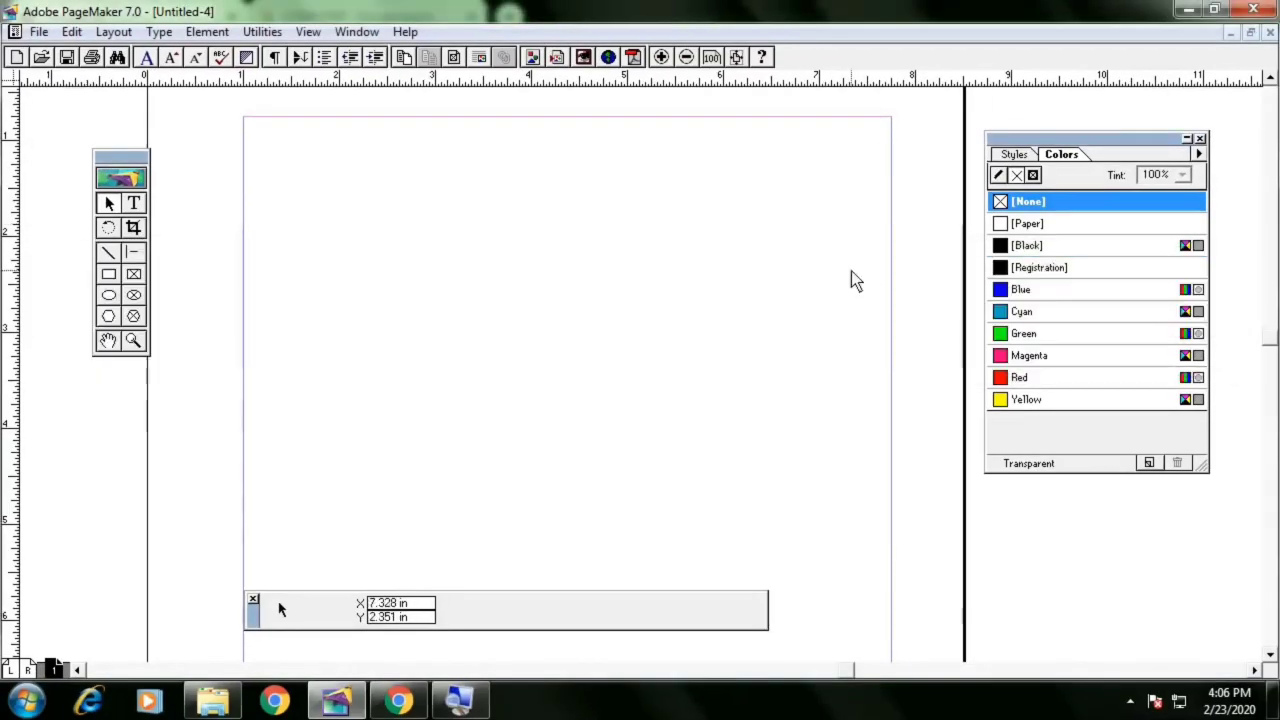
Place the download image from the Downloads folder on the page at about 2.8 by 3.3 in
key("ctrl+d")
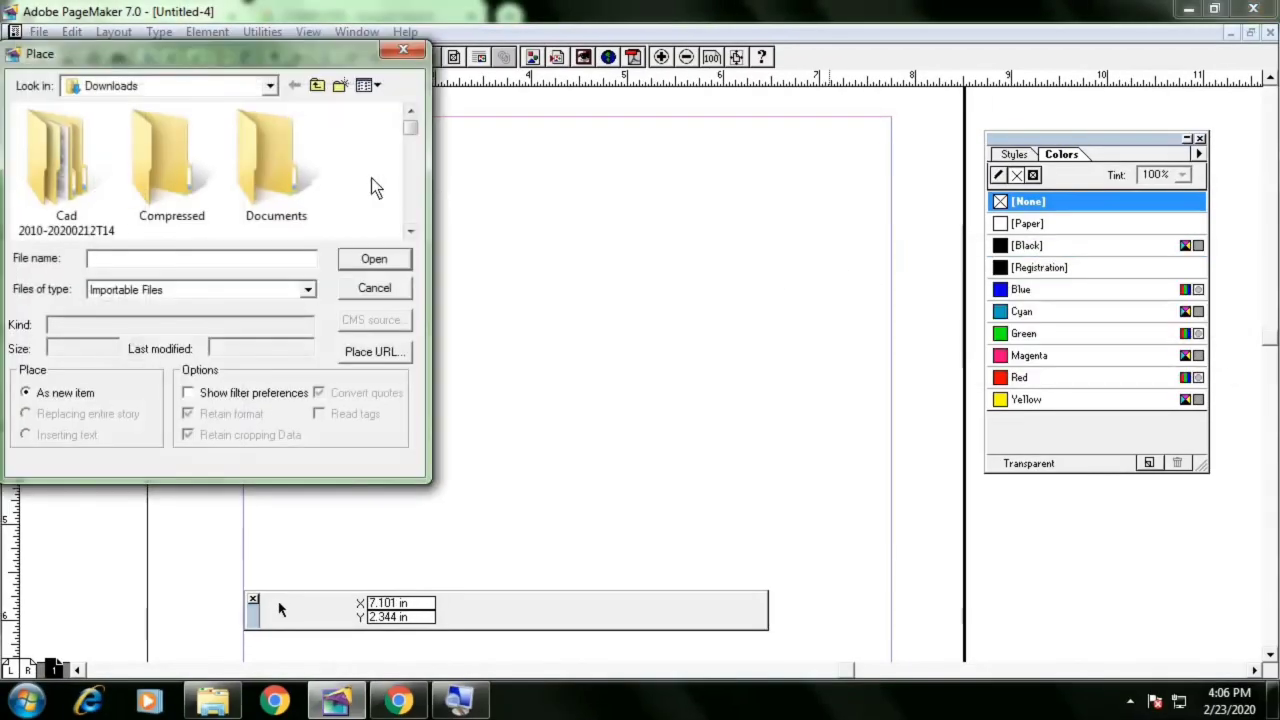
scroll(371, 180, "down", 5)
scroll(362, 218, "down", 6)
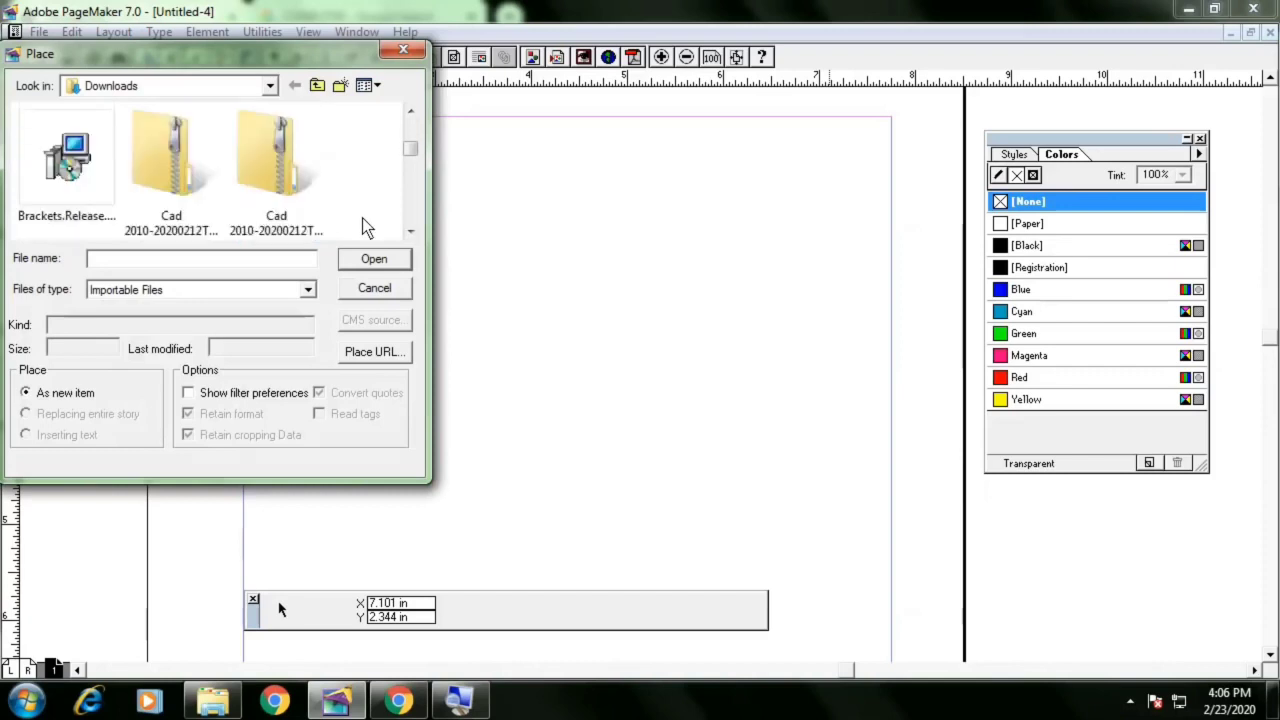
scroll(225, 230, "down", 6)
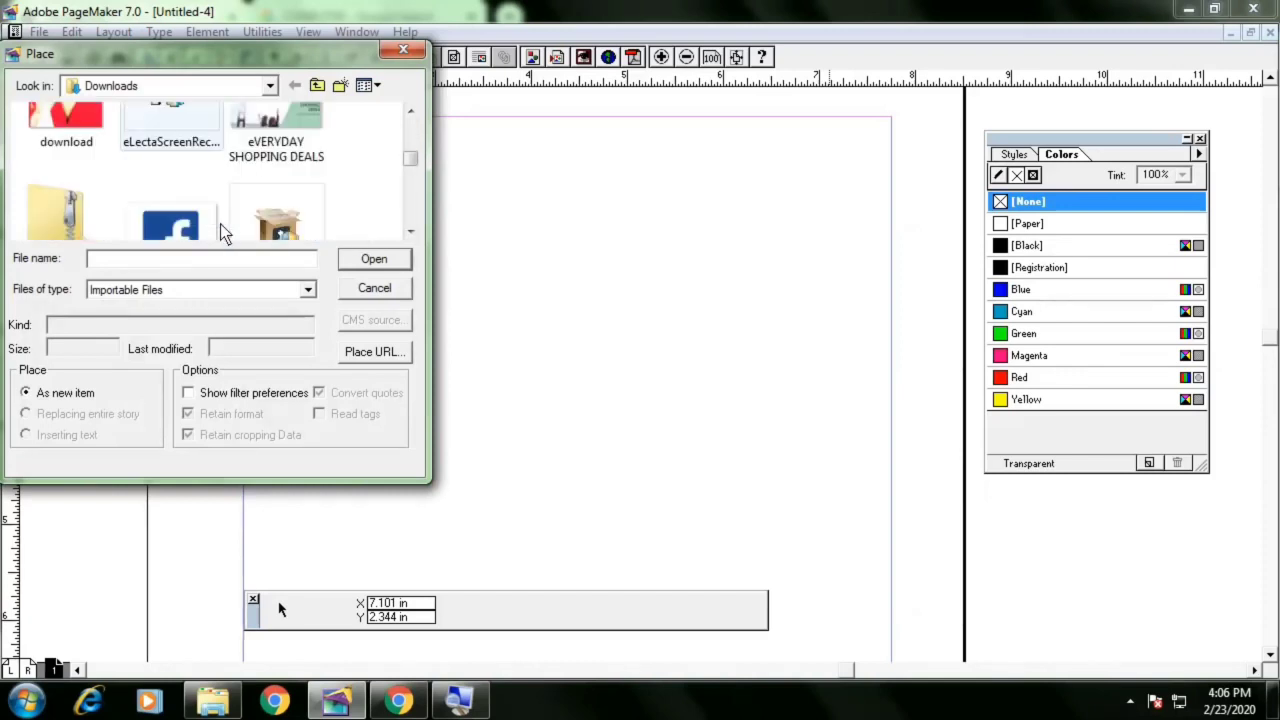
scroll(225, 230, "up", 2)
scroll(221, 224, "up", 2)
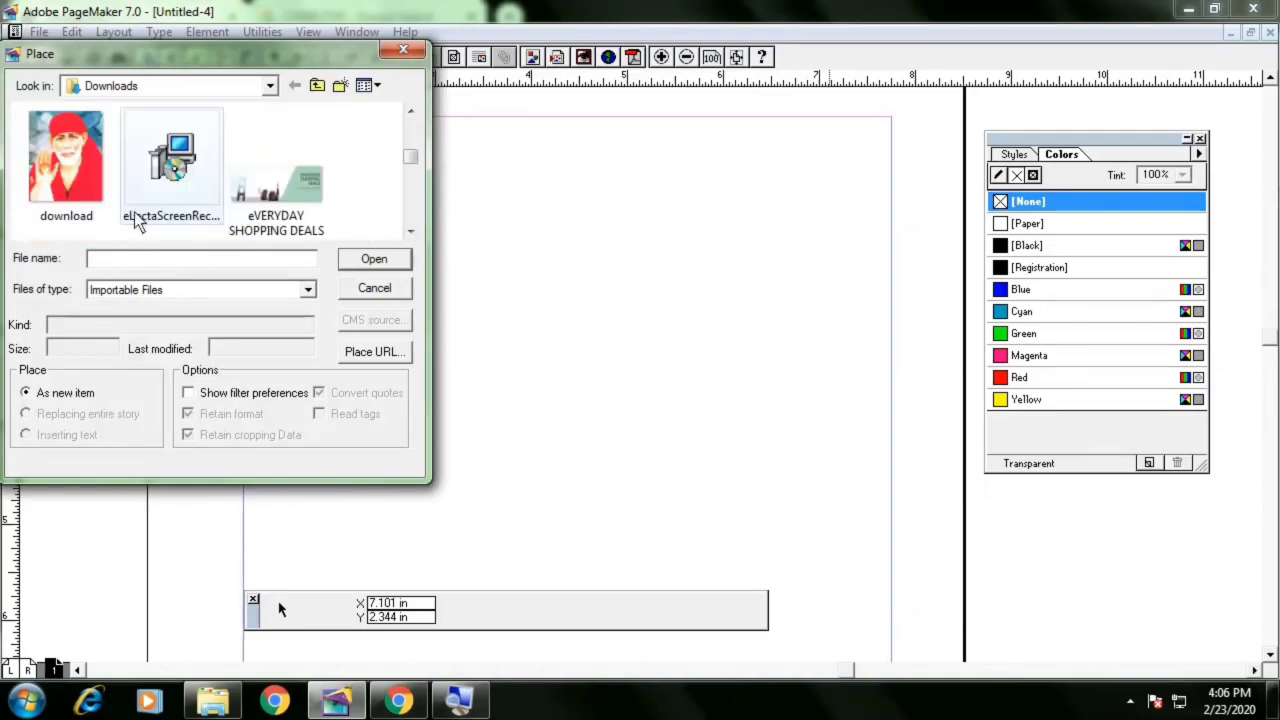
double_click(73, 178)
left_click_drag(382, 163, 650, 478)
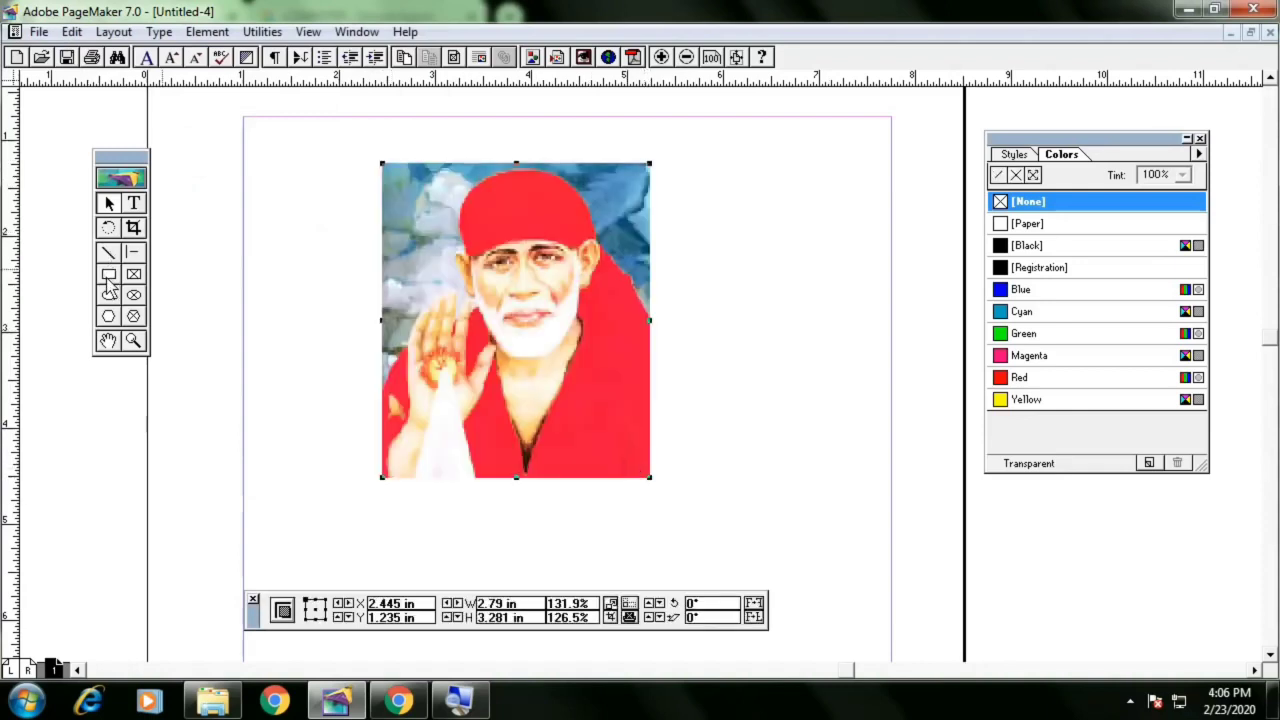
Crop the placed image to about 2.4 by 2.1 in with the Crop tool, then delete it
left_click(136, 230)
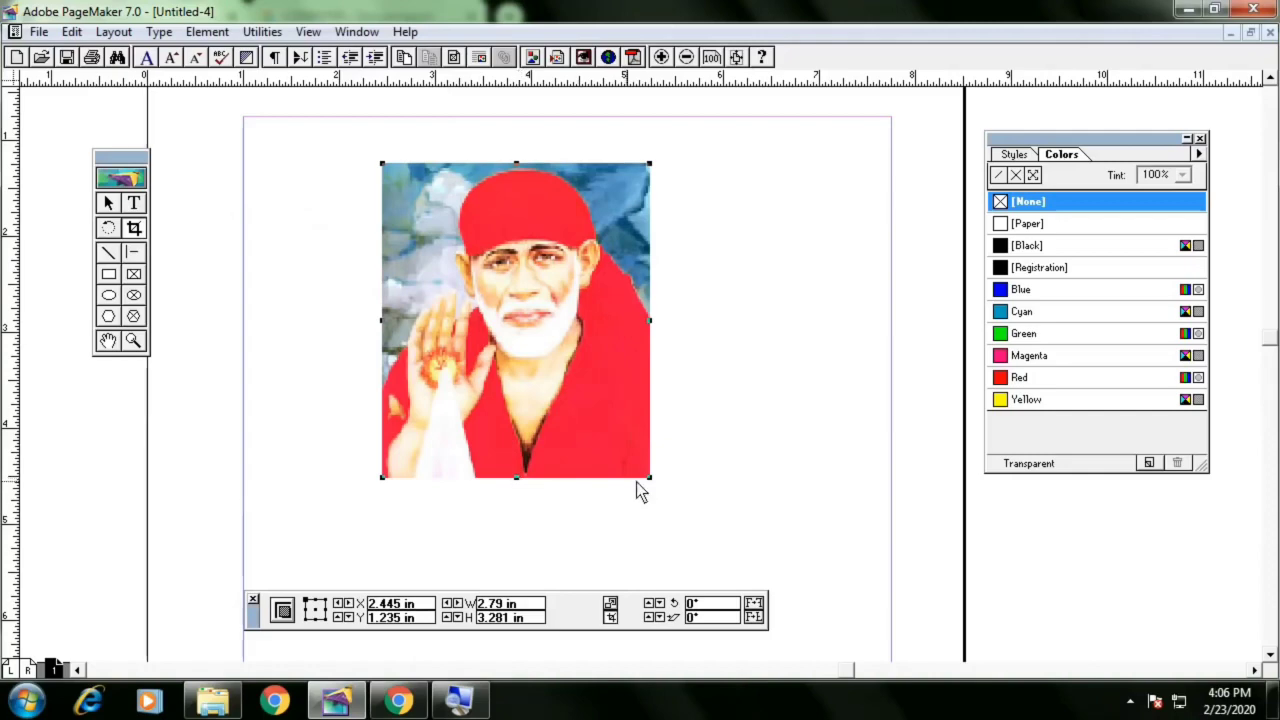
left_click_drag(650, 479, 643, 406)
left_click_drag(383, 167, 413, 171)
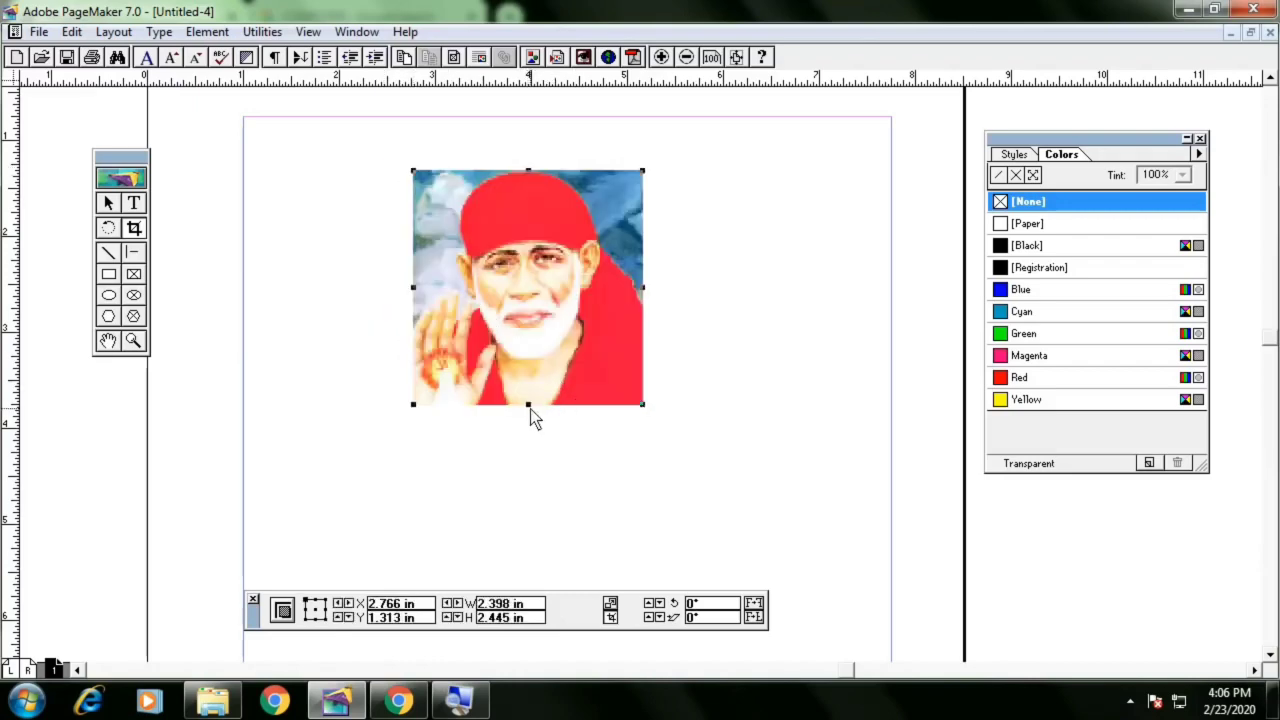
left_click_drag(530, 409, 541, 368)
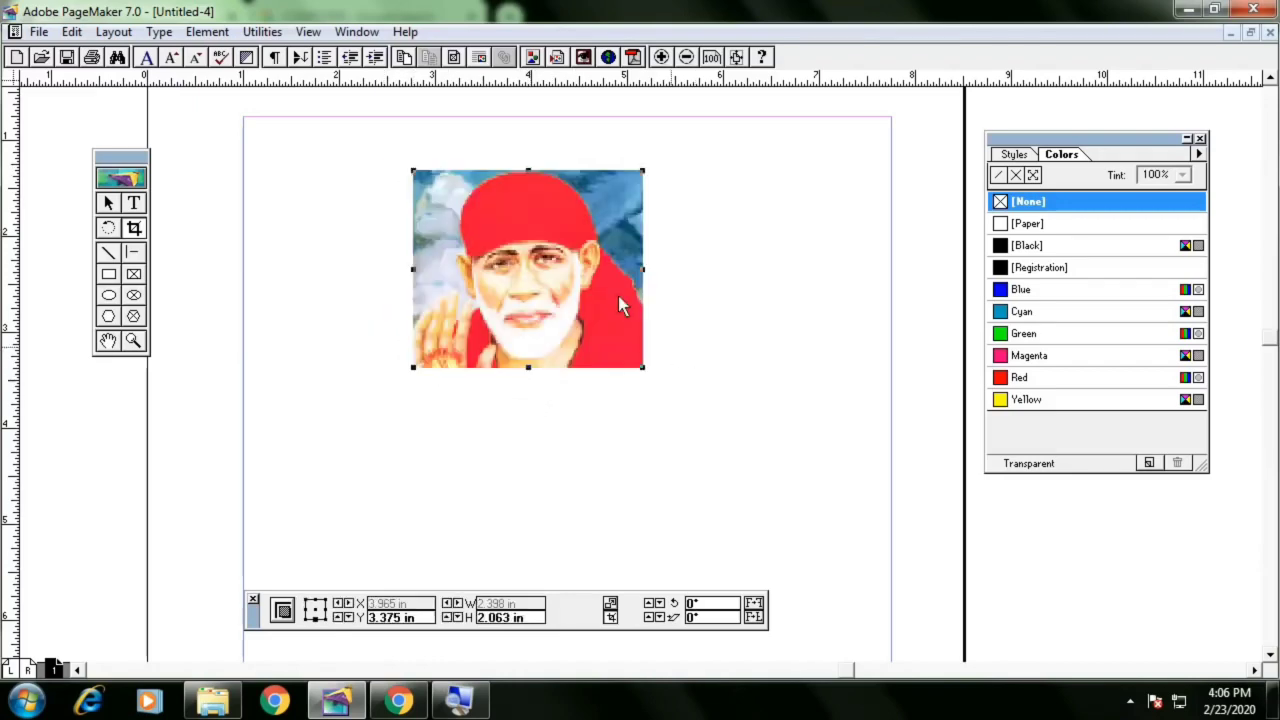
left_click(109, 204)
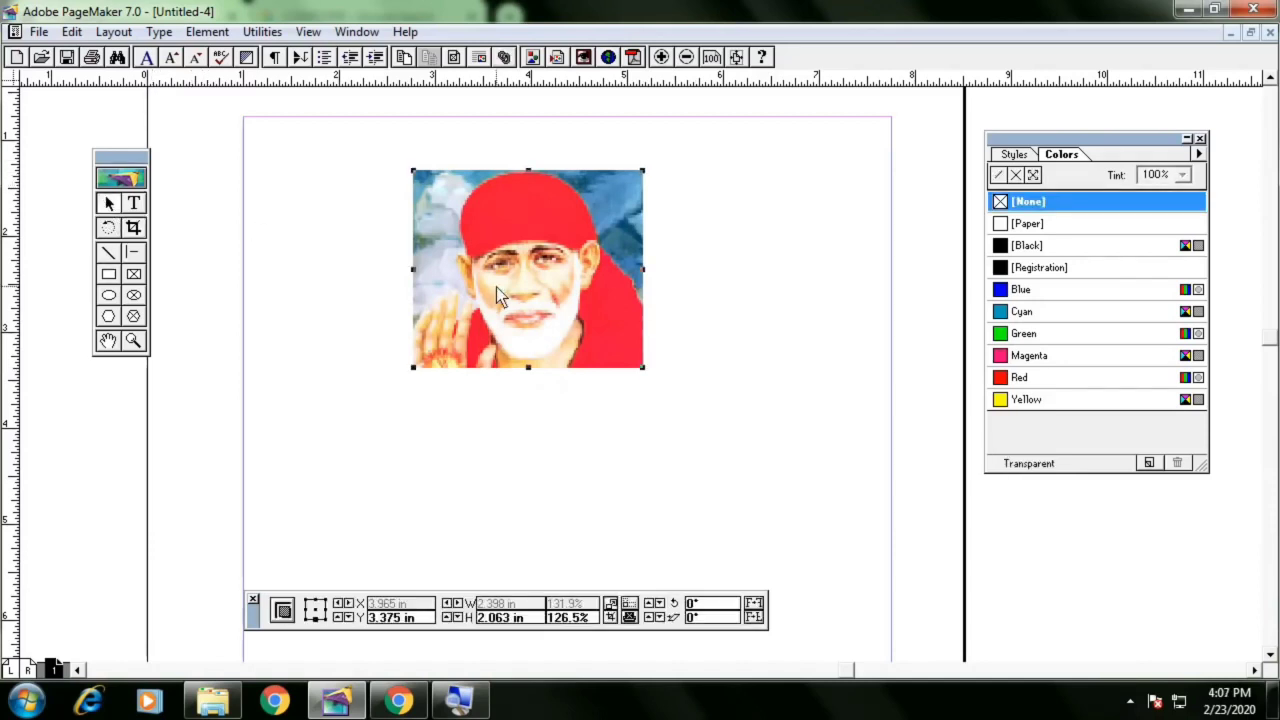
key("Delete")
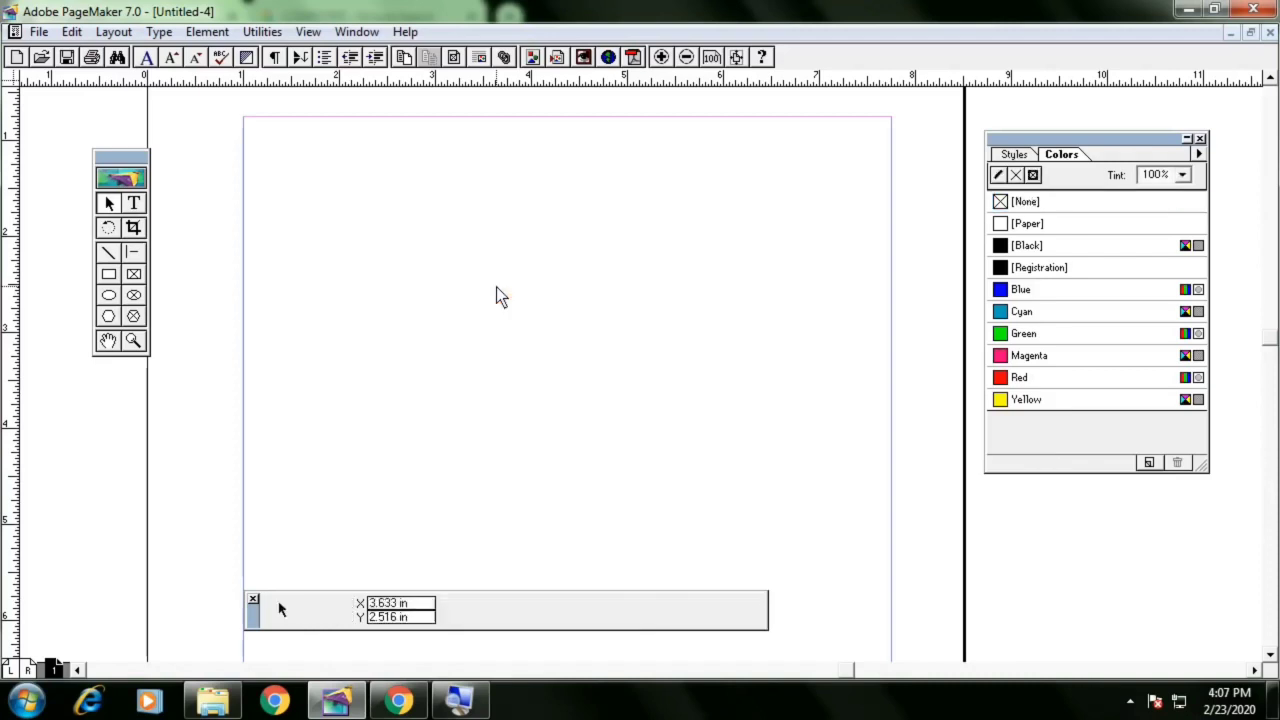
Draw four freehand lines with the Line tool, three slanted and one horizontal, across the page
left_click(107, 255)
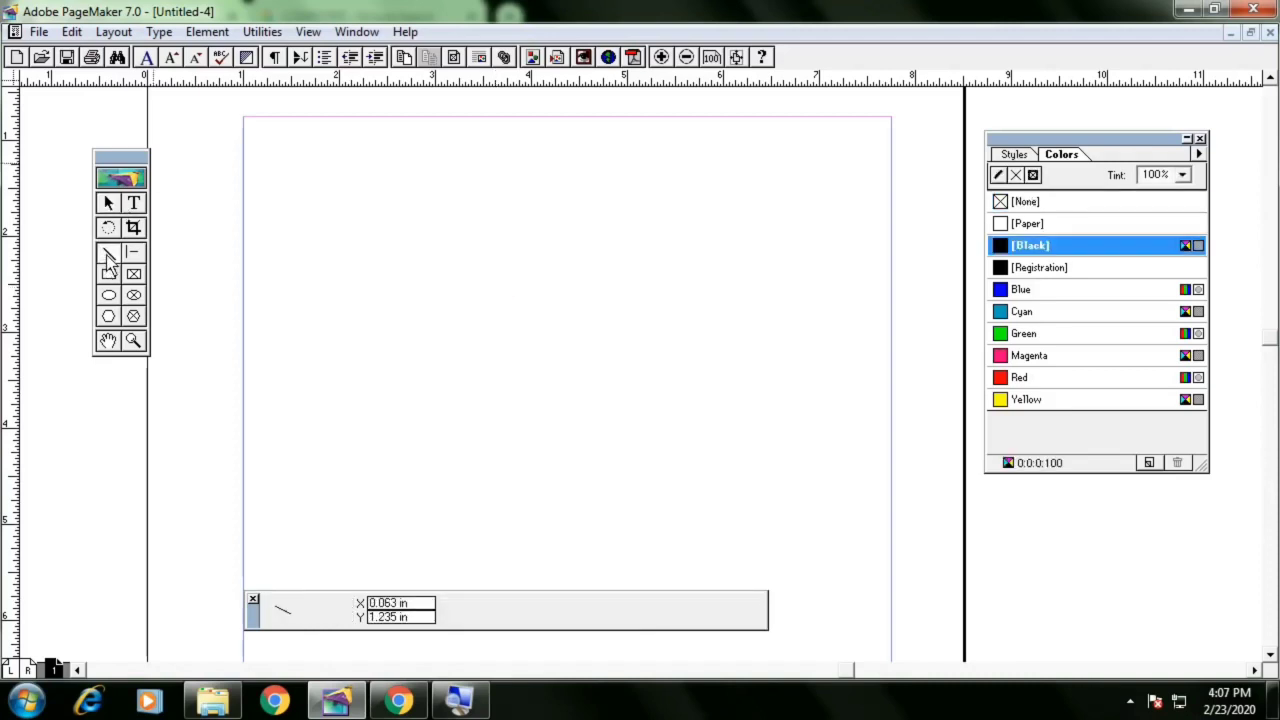
left_click_drag(295, 193, 517, 392)
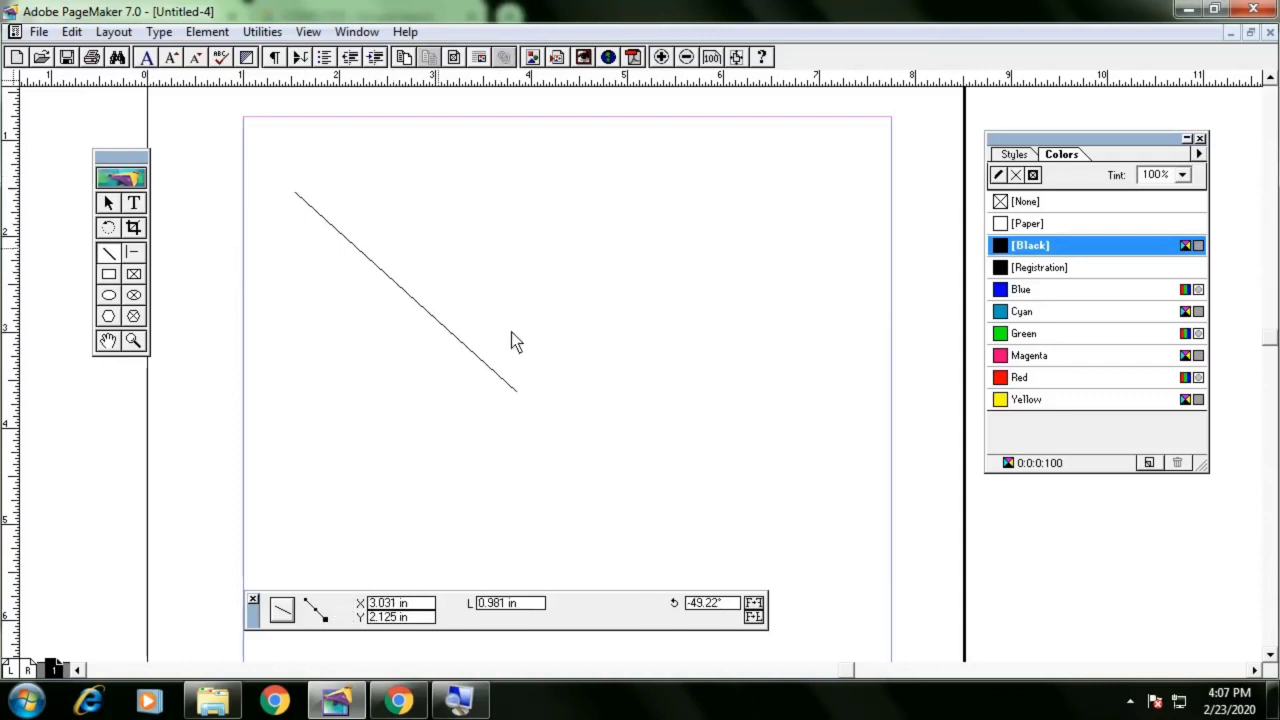
left_click_drag(377, 177, 663, 442)
mouse_move(315, 428)
left_mouse_down()
mouse_move(651, 418)
mouse_move(802, 466)
mouse_move(825, 493)
mouse_move(828, 456)
mouse_move(863, 562)
mouse_move(853, 525)
mouse_move(737, 441)
mouse_move(815, 433)
left_mouse_up()
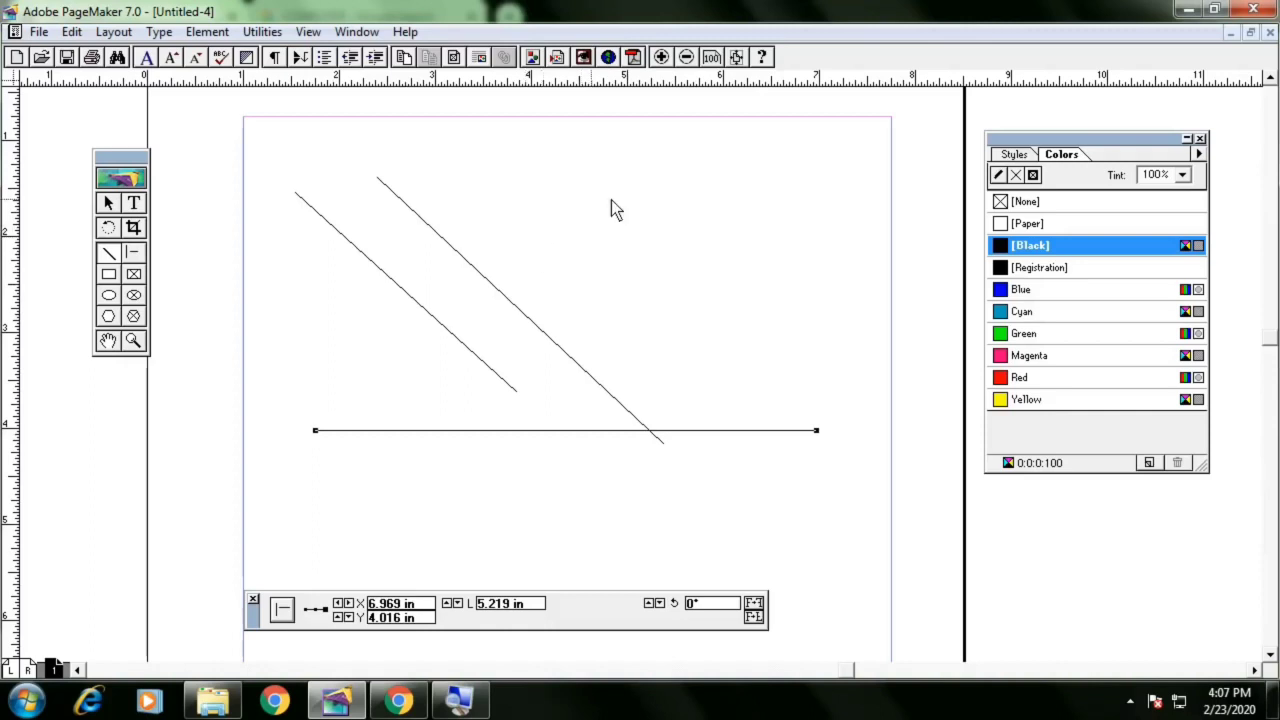
left_click_drag(643, 167, 737, 361)
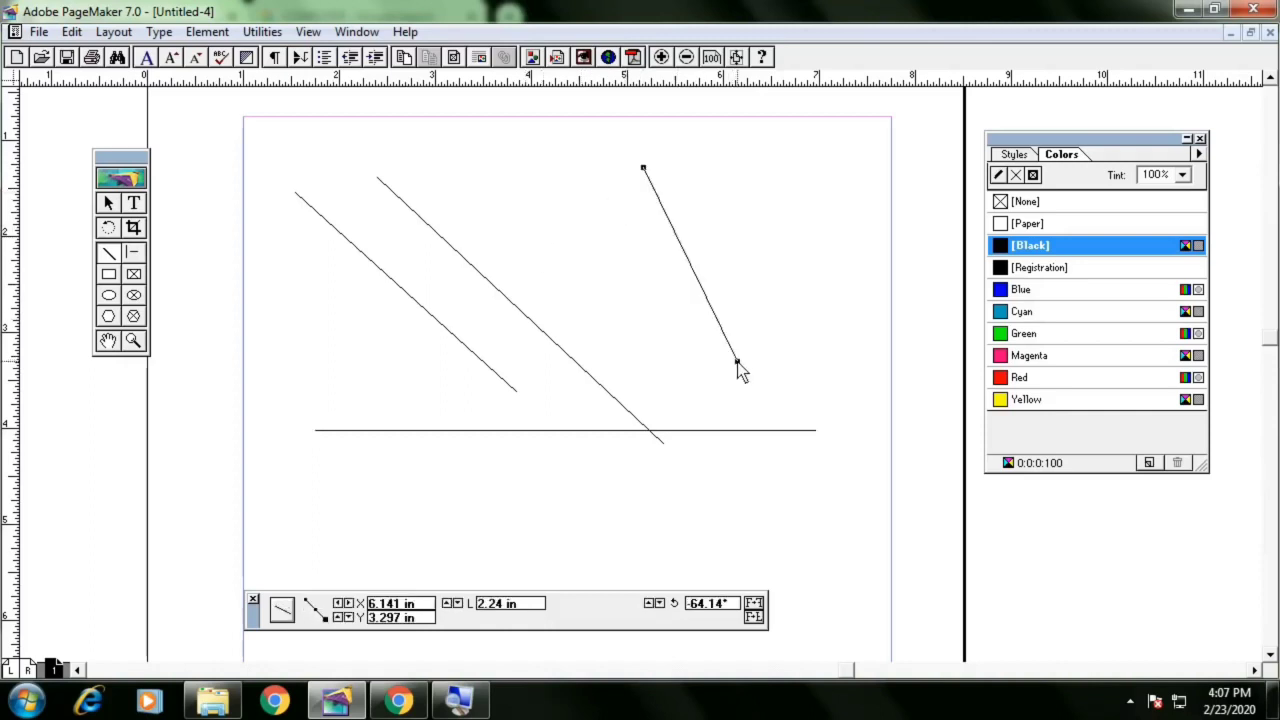
Draw two horizontal lines about 4.4 and 2.8 in long with the Constrained-line tool
left_click(133, 252)
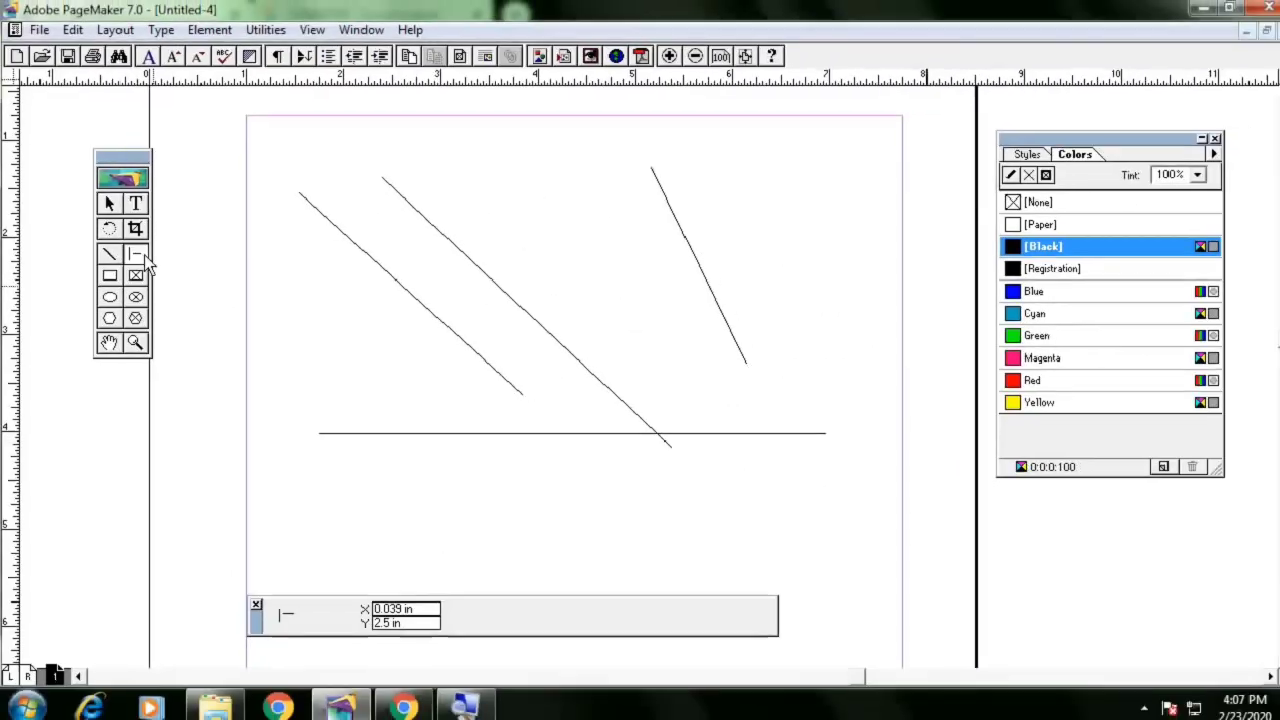
left_click_drag(338, 494, 757, 494)
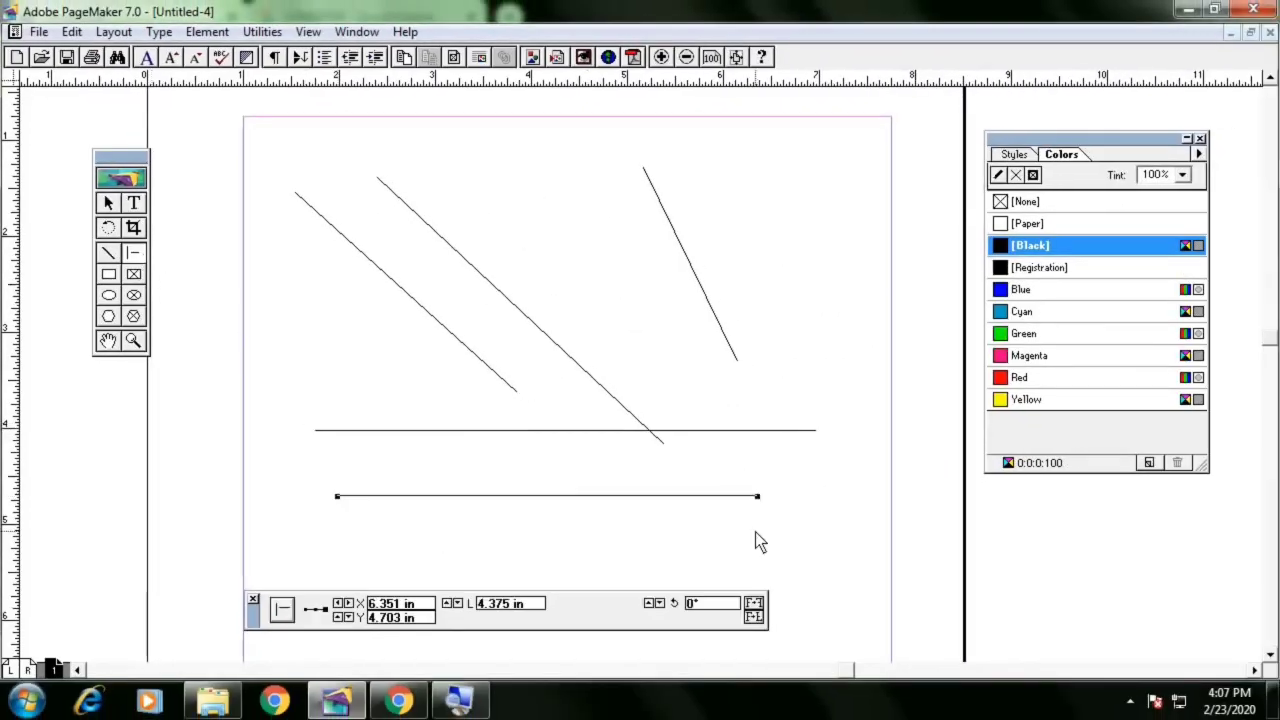
left_click_drag(444, 467, 711, 468)
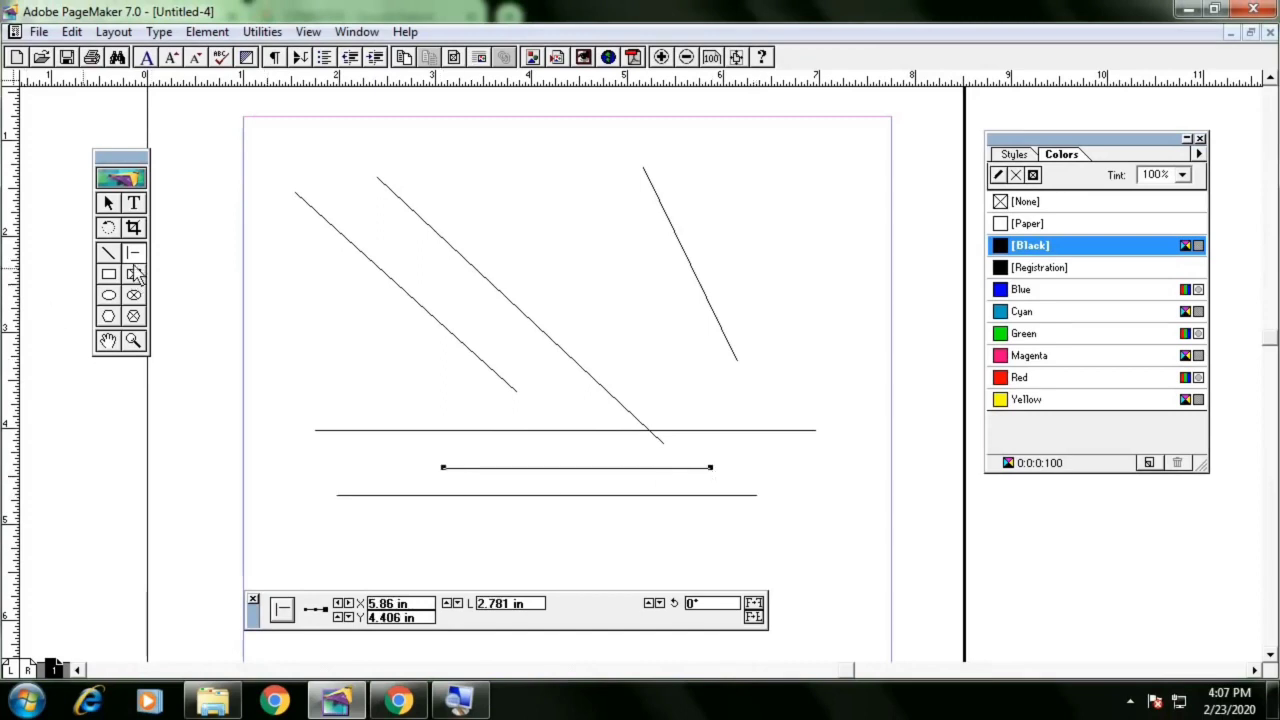
Draw a rectangle and a rectangle frame, then select everything on the page and delete it
left_click(109, 274)
mouse_move(258, 261)
left_mouse_down()
mouse_move(428, 382)
mouse_move(460, 385)
left_mouse_up()
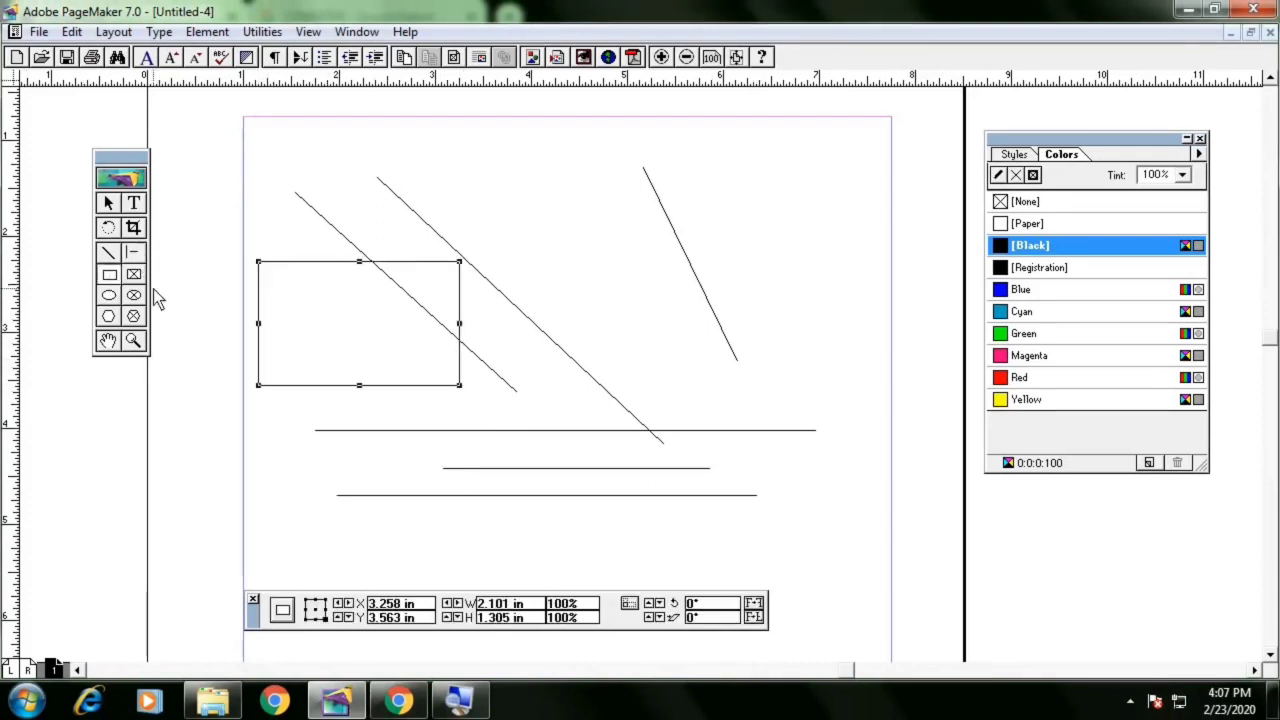
left_click(134, 274)
left_click_drag(617, 207, 846, 365)
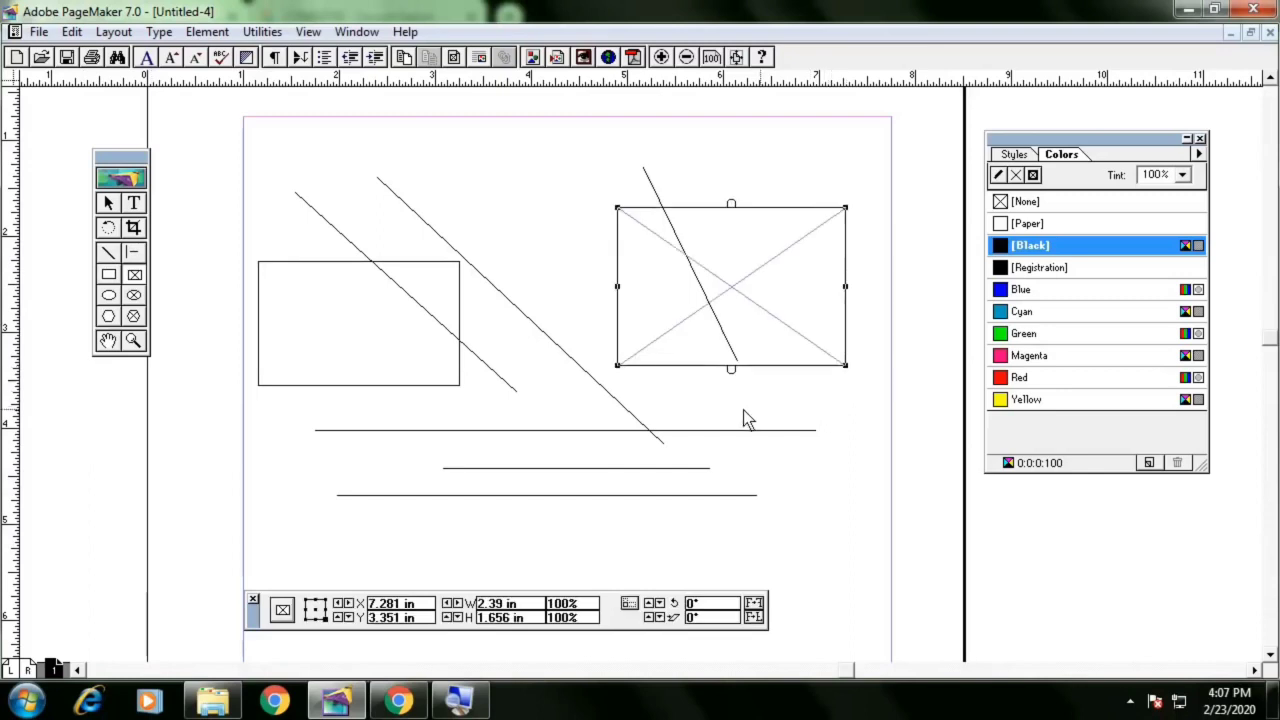
key("ctrl+a")
key("Delete")
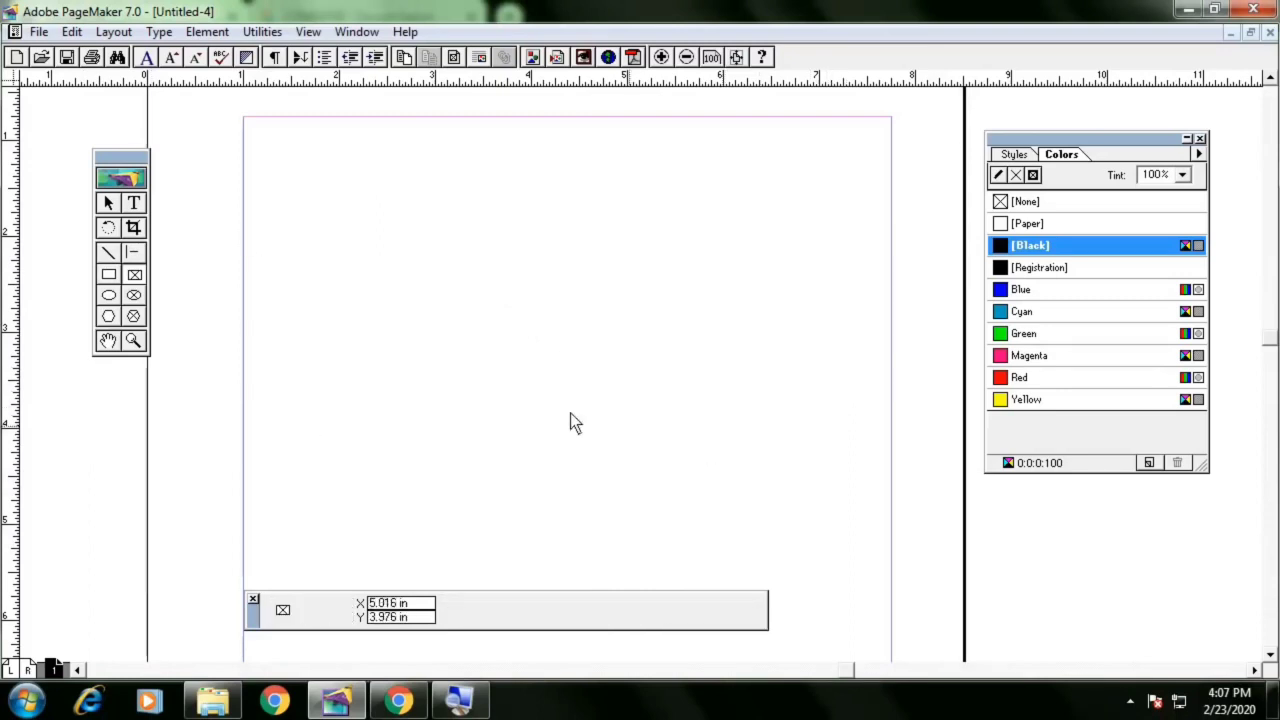
Draw a rectangle about 3.1 by 1.2 in near the top and a rectangle frame about 3.1 by 1.5 in below it
left_click(109, 274)
left_click_drag(277, 158, 573, 274)
left_click(134, 274)
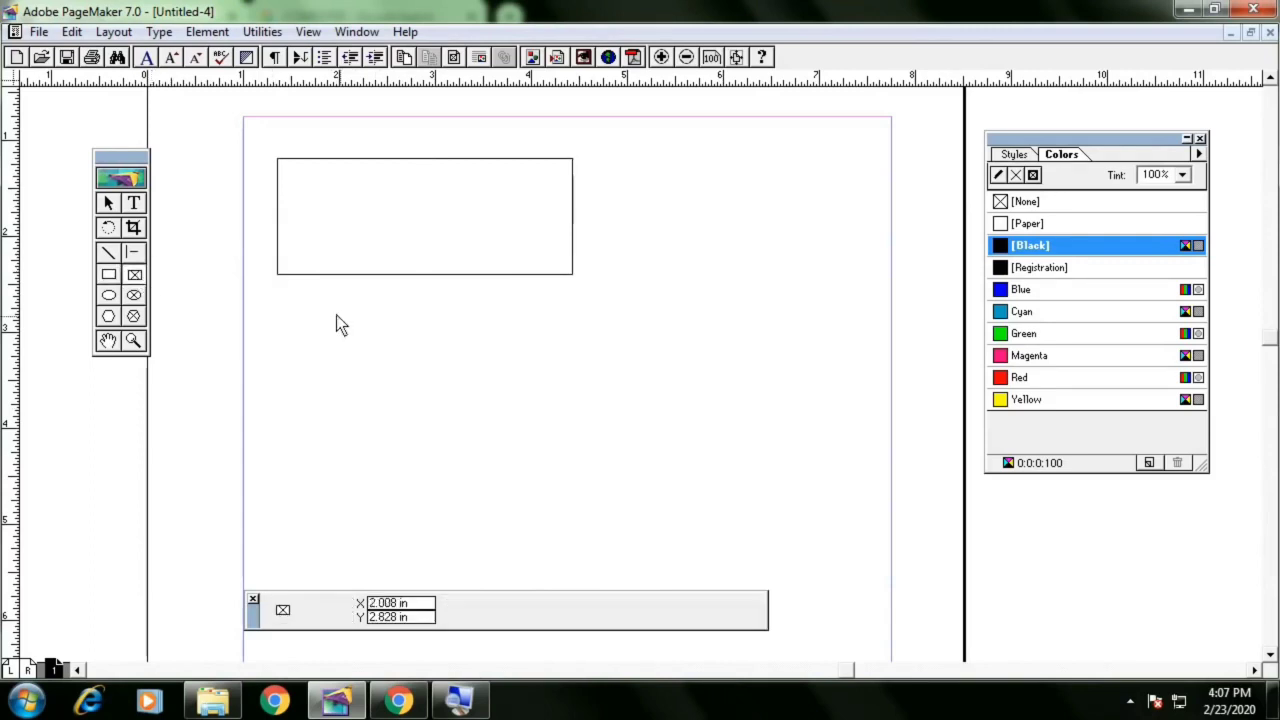
mouse_move(277, 297)
left_mouse_down()
mouse_move(334, 340)
mouse_move(573, 437)
left_mouse_up()
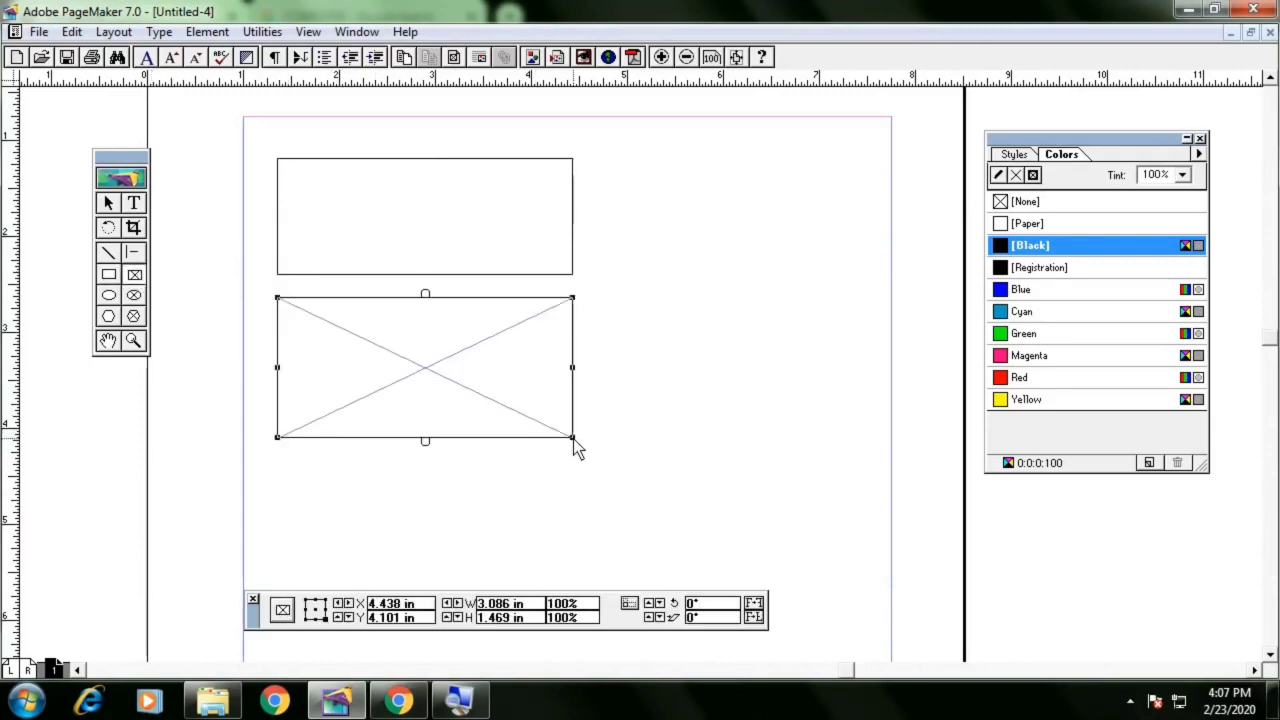
Type Hello followed by filler text inside the rectangle frame, then select the frame
left_click(135, 204)
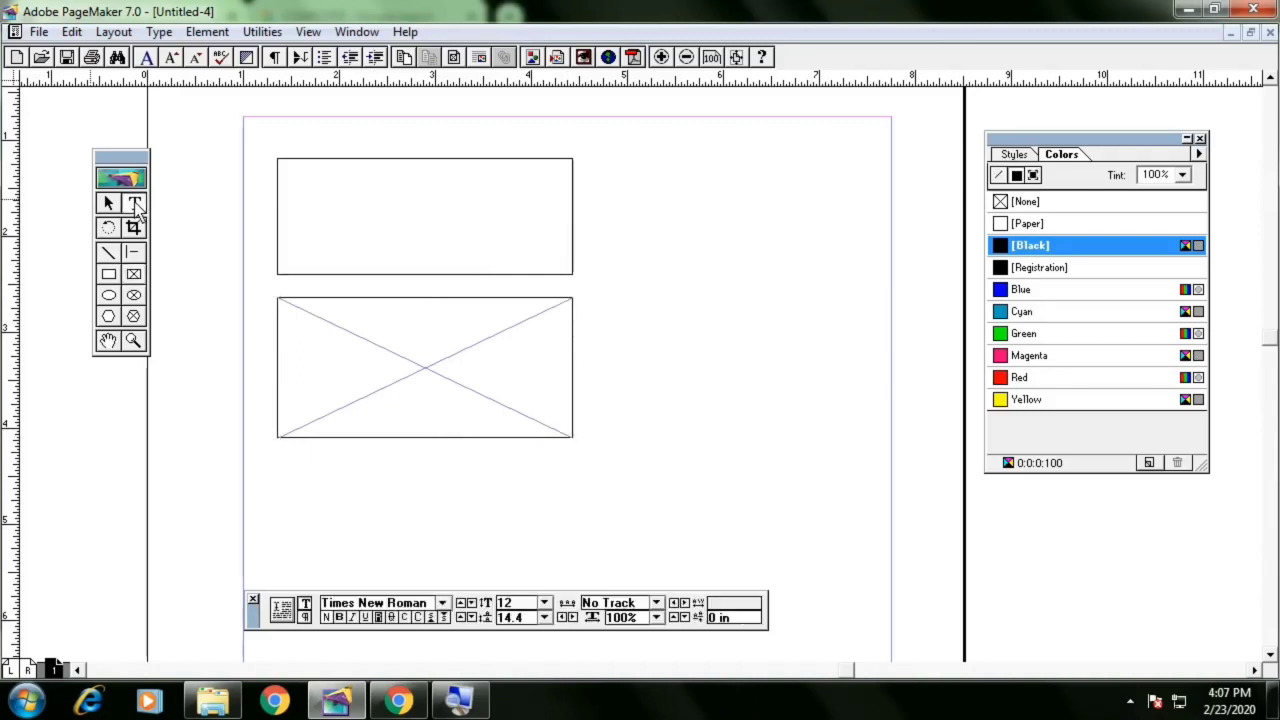
left_click(324, 332)
type("Hell")
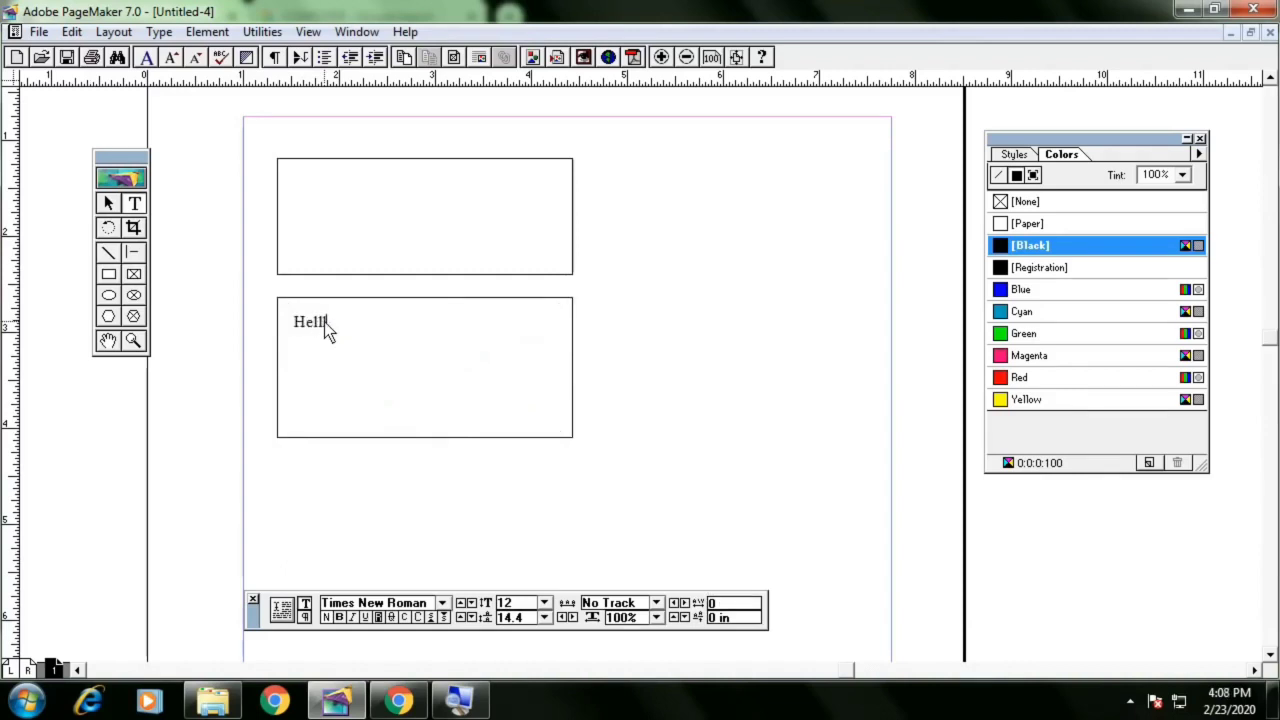
key("BackSpace")
key("BackSpace")
type("lo ")
type("dsfdsjhfdsjfl dslkfjdslkj")
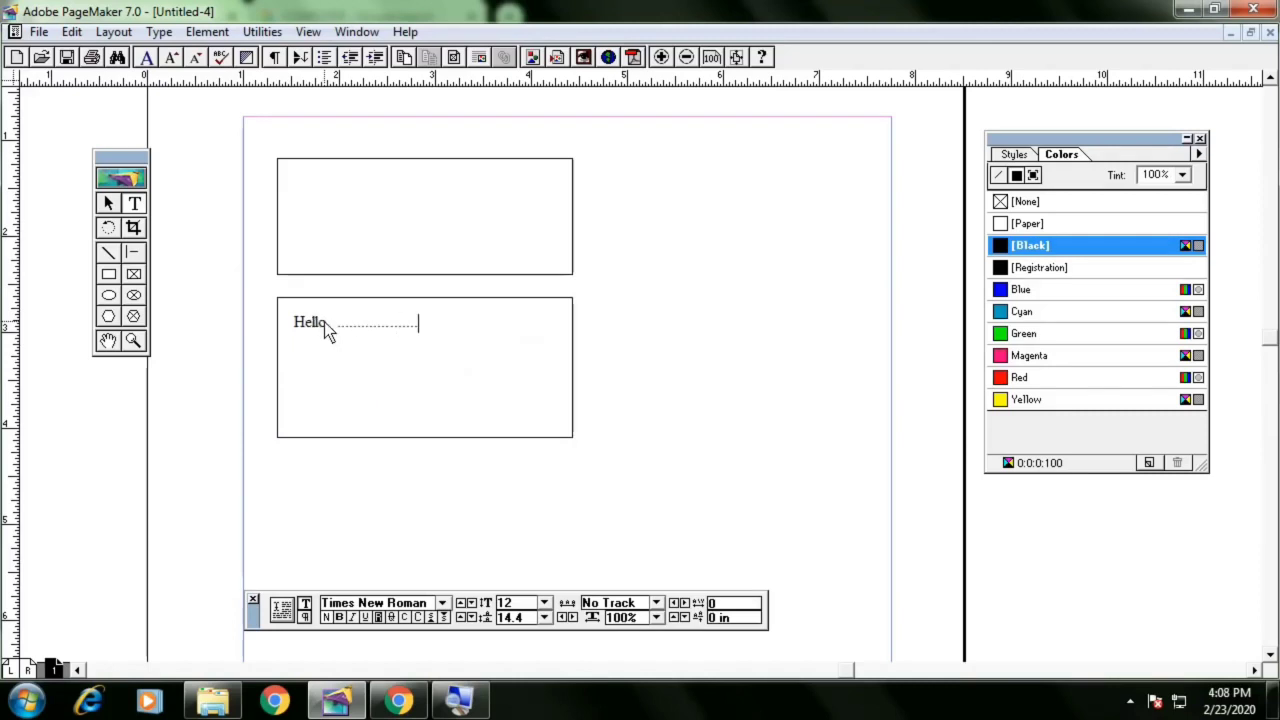
type("fldksjfld sl")
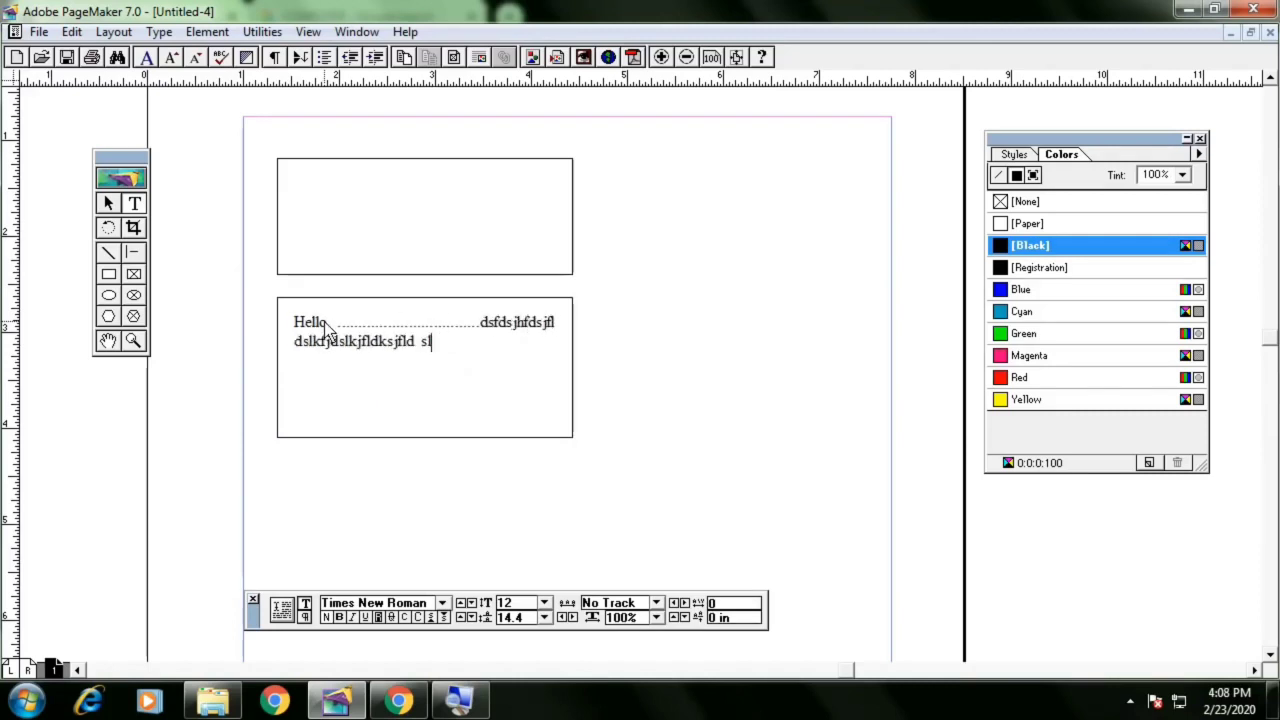
type("kjdslkfj dsjfldksjfldskf dsfjlkdsjfkldsjfds f")
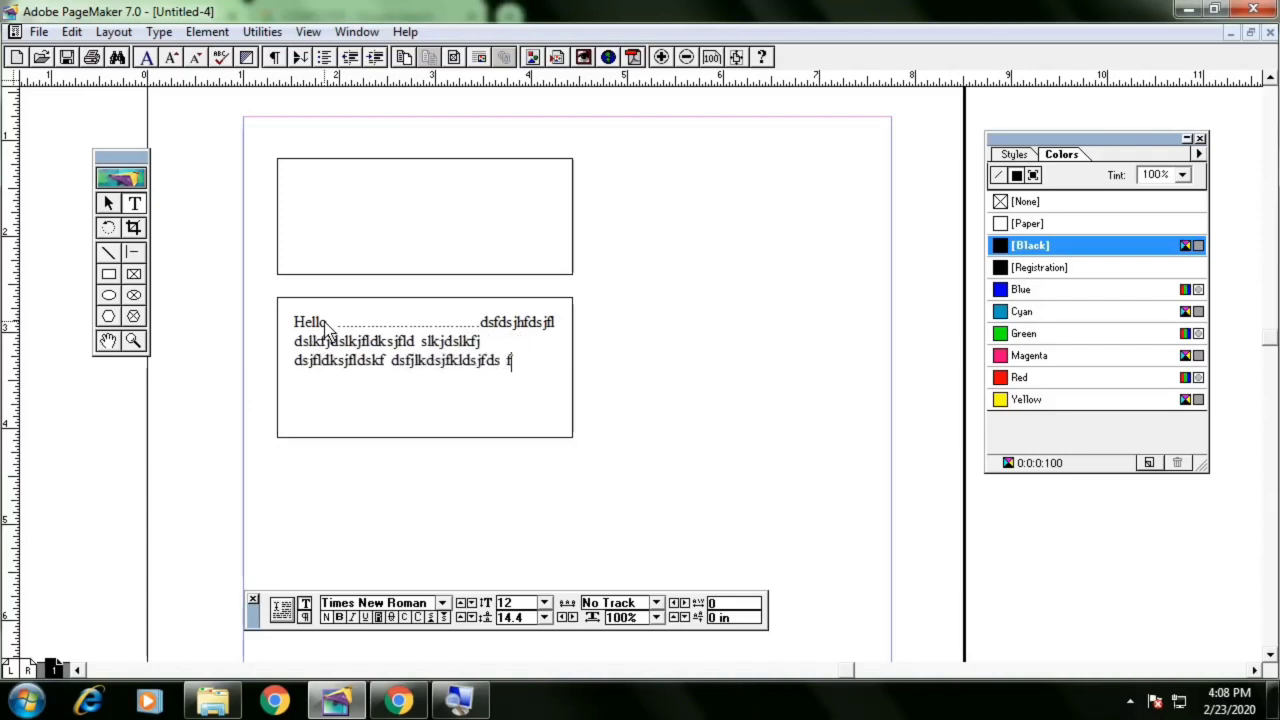
type("dskljfdsjfldksjf dsjfkdsjf dsfjdslkjf")
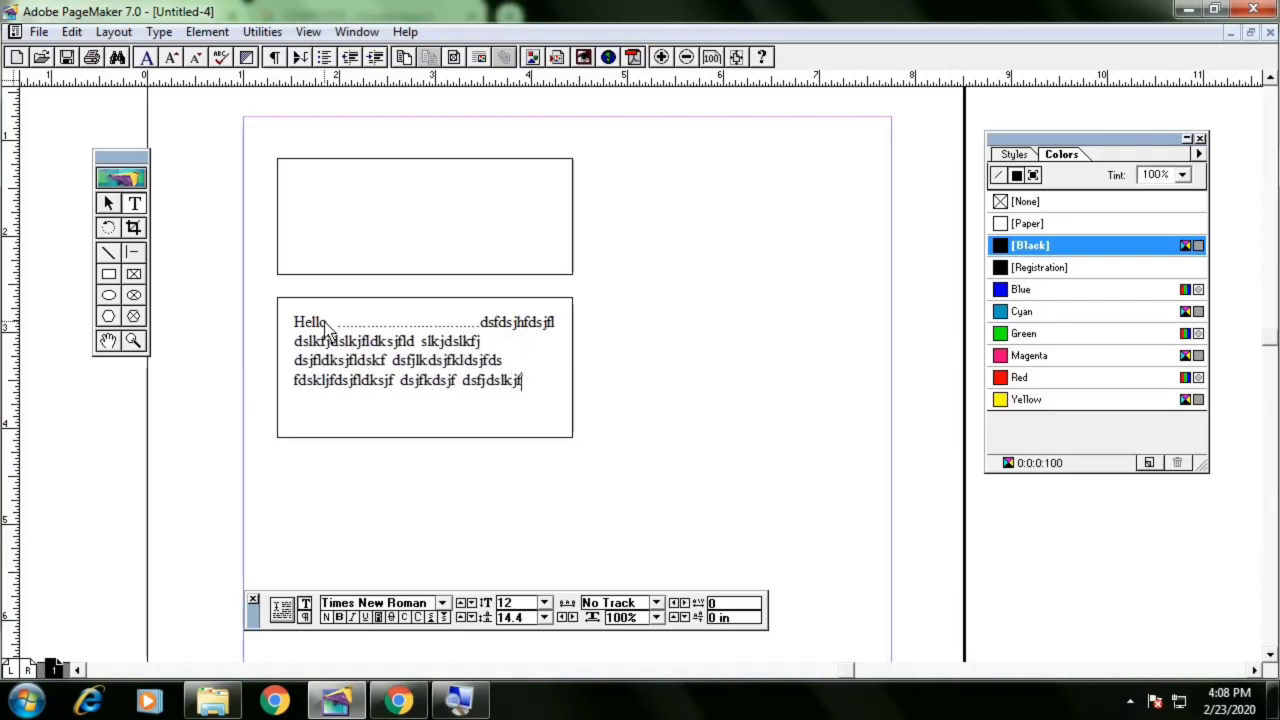
type(" dsfkdsjfkd sfjdsklfjldk sfdksjfldksj")
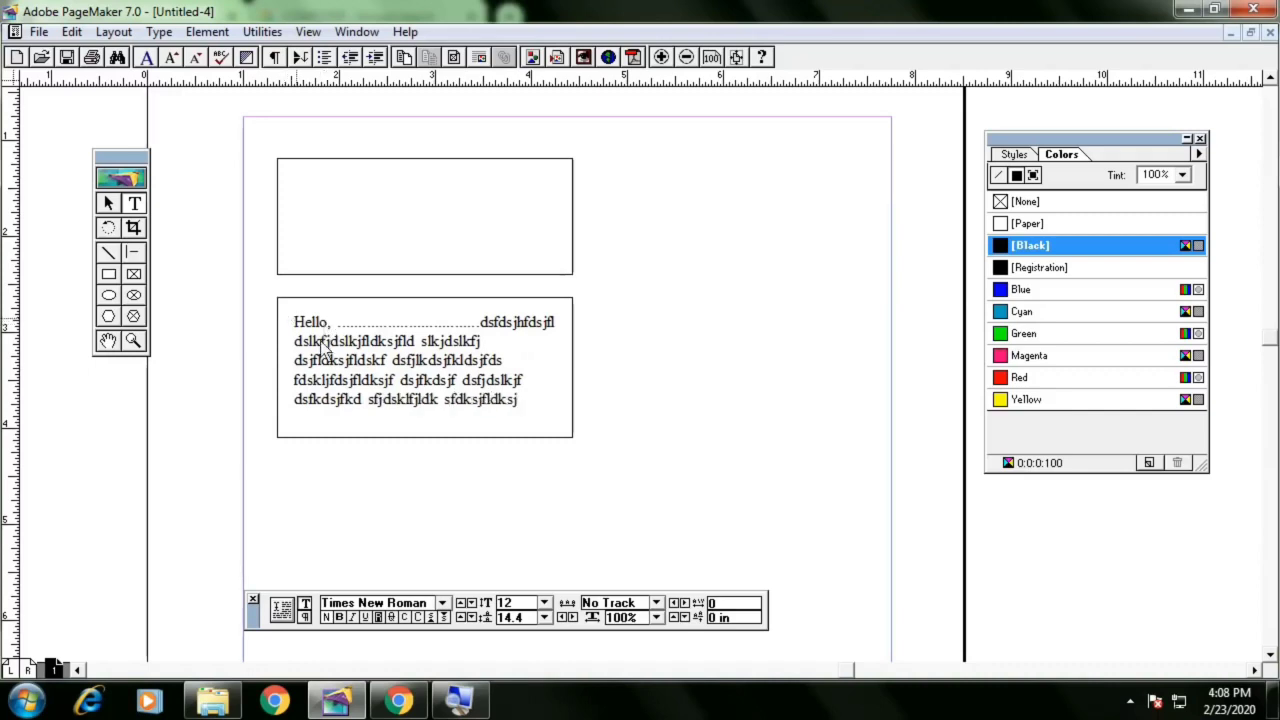
left_click(107, 204)
left_click(415, 372)
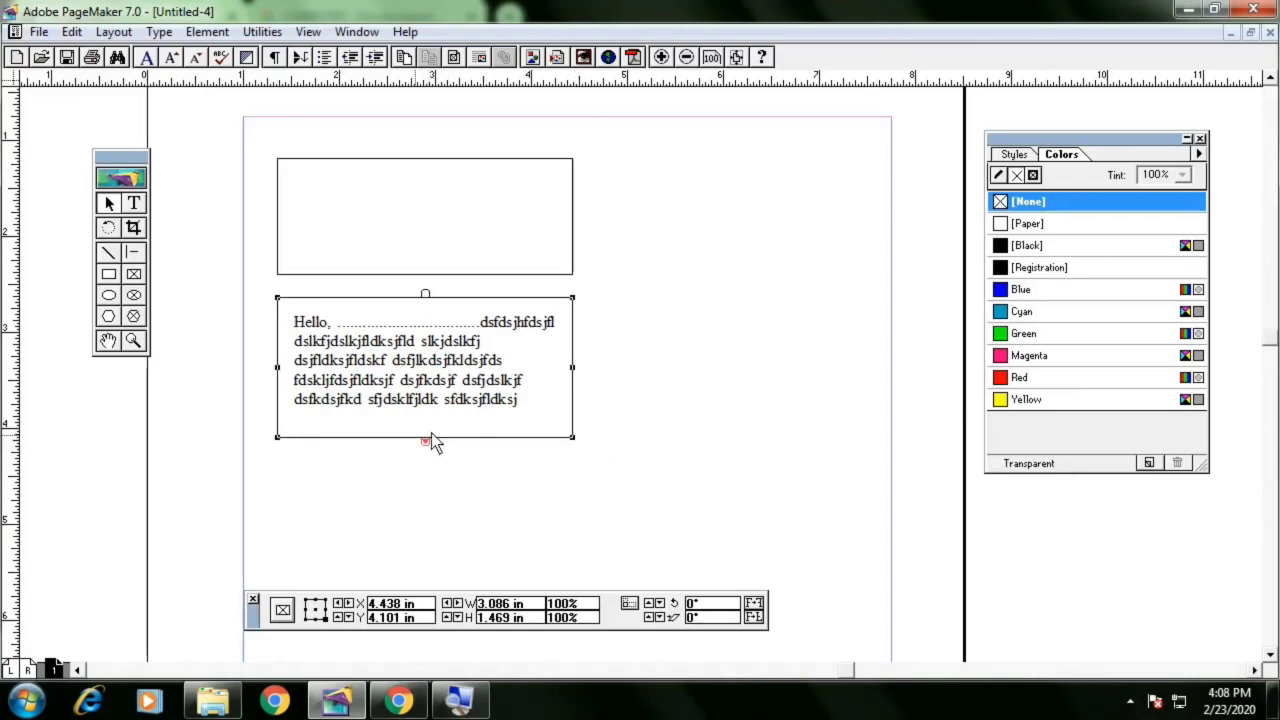
Shorten the lower text frame to about 1.1 in high so its text overflows
left_click_drag(573, 441, 578, 408)
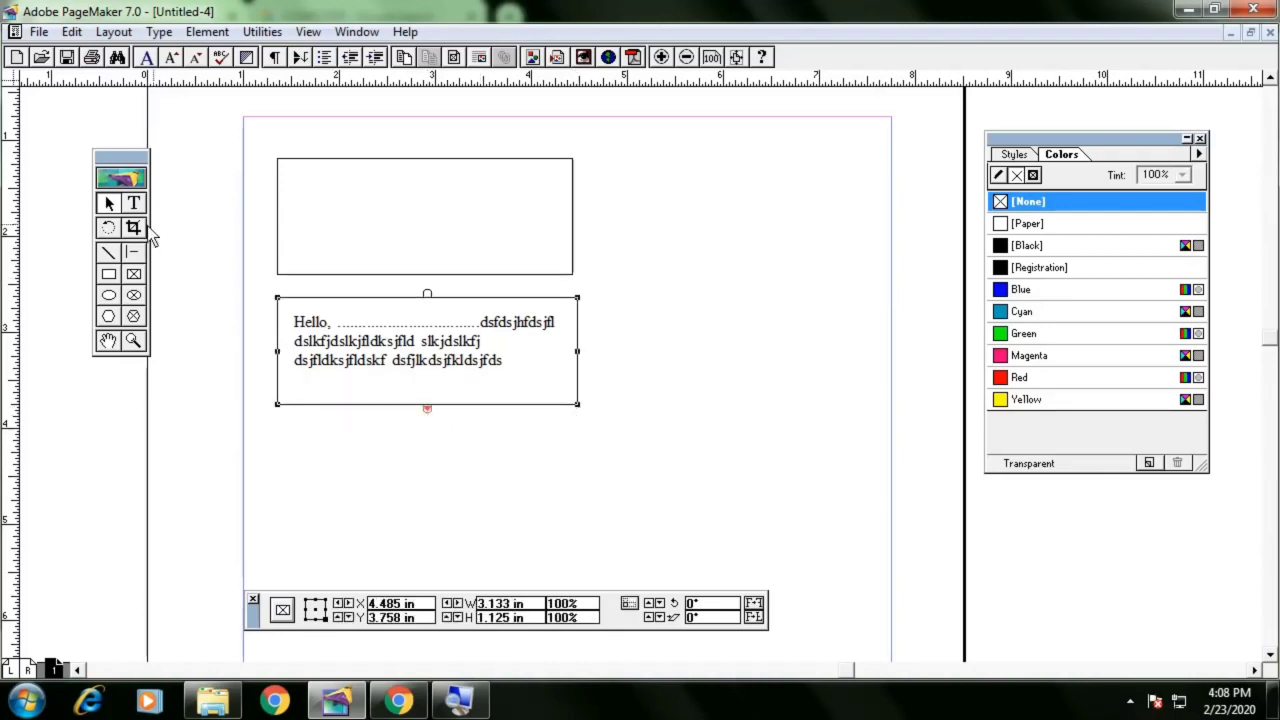
Draw an ellipse frame about 2 in wide and 1.8 in high beside the text frame, then nudge it slightly
left_click(134, 278)
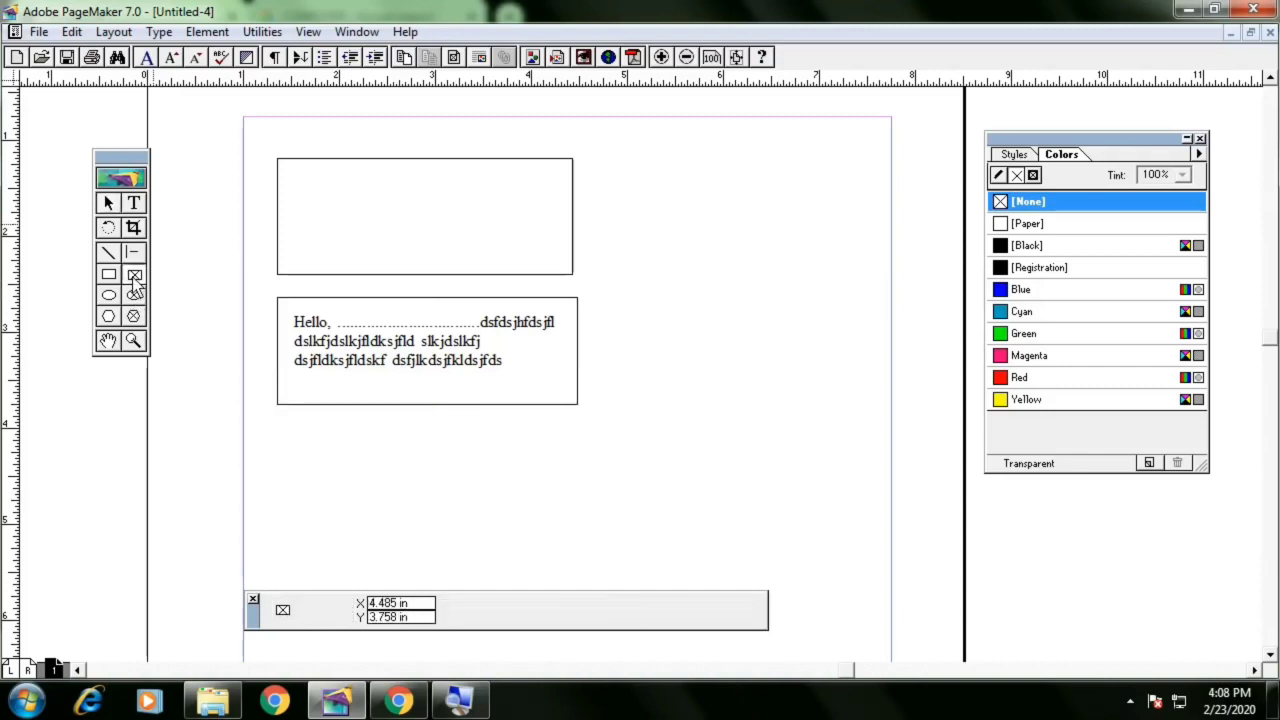
left_click(134, 295)
left_click_drag(684, 274, 876, 444)
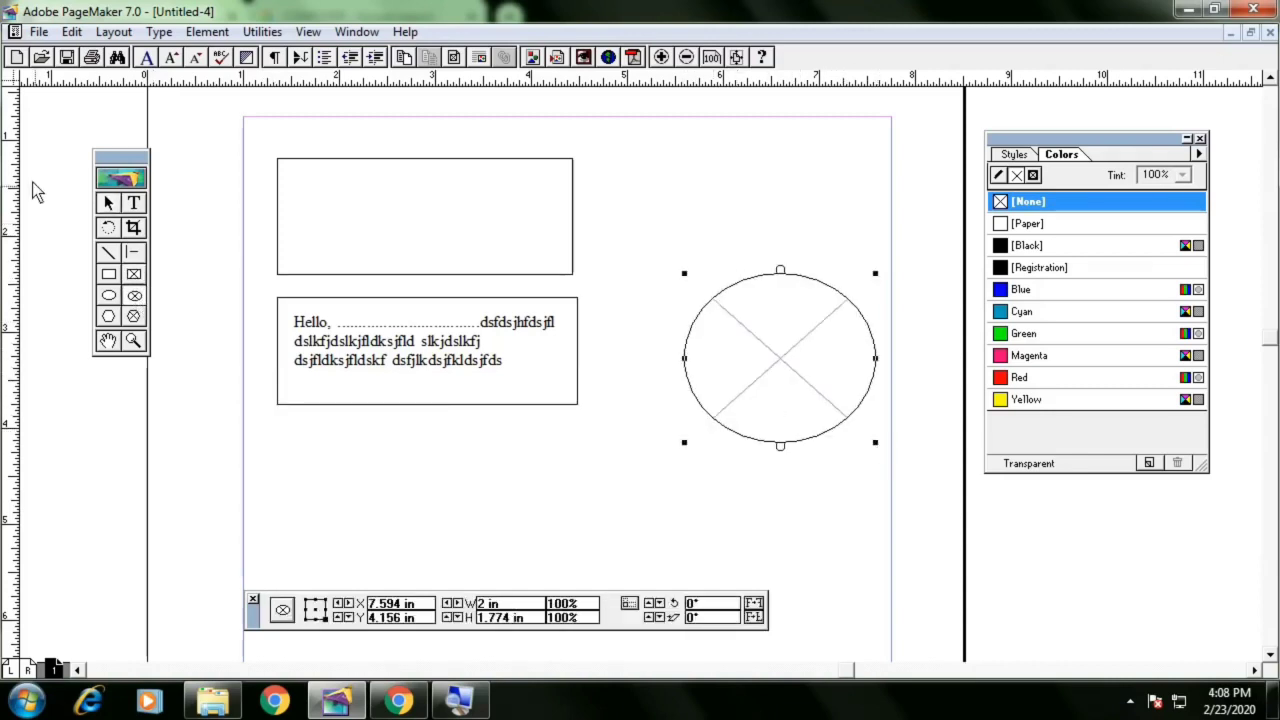
left_click(108, 203)
left_click_drag(780, 351, 757, 373)
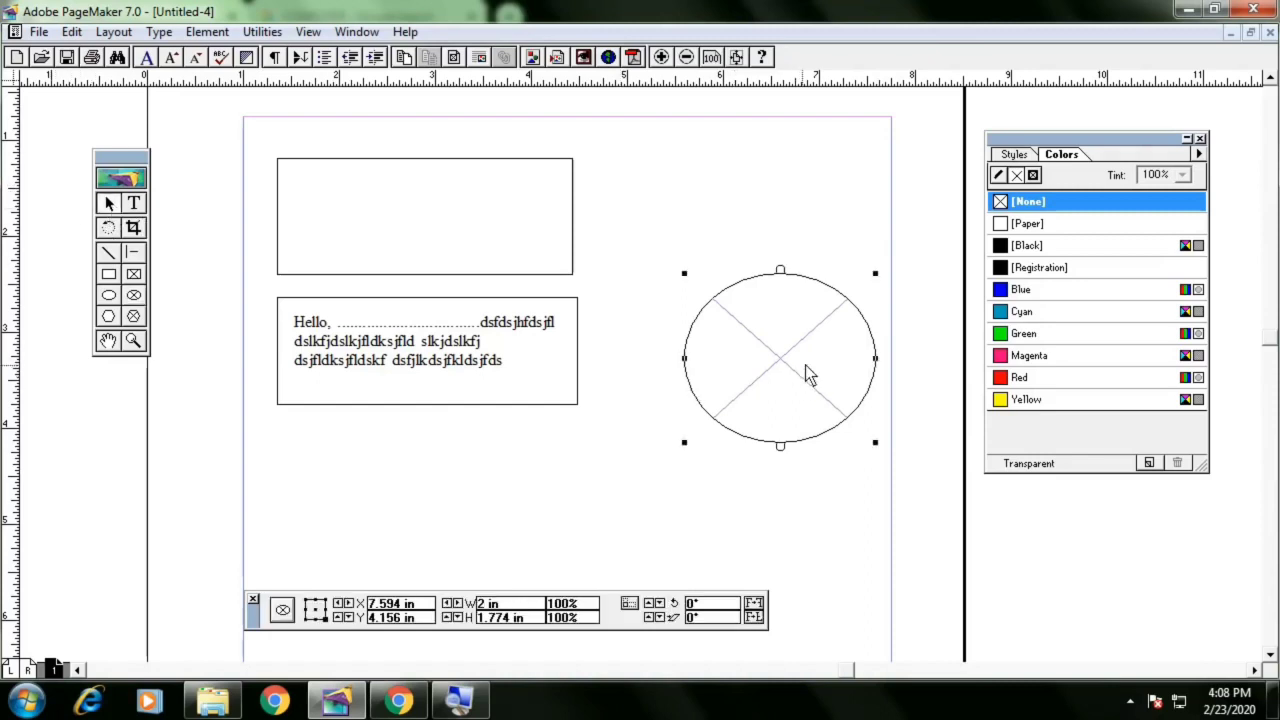
Thread the text frame's overflow text into the ellipse frame
left_click(534, 401)
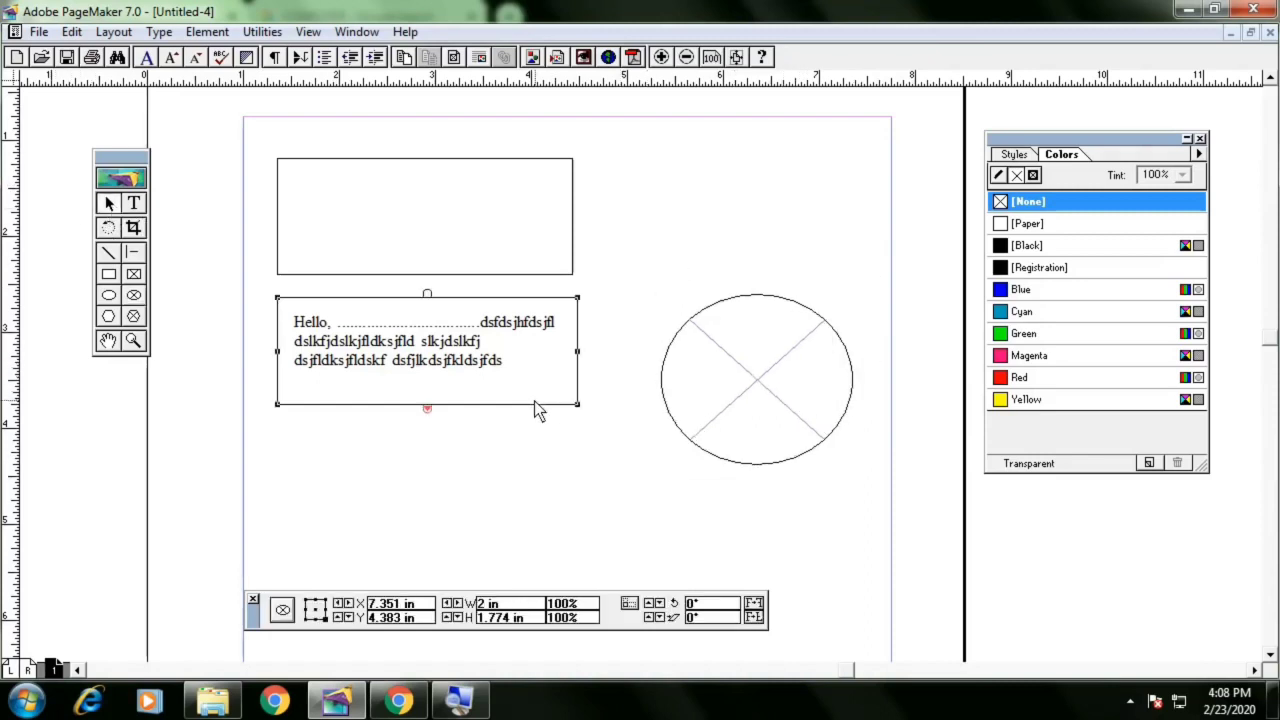
left_click(427, 408)
left_click(743, 380)
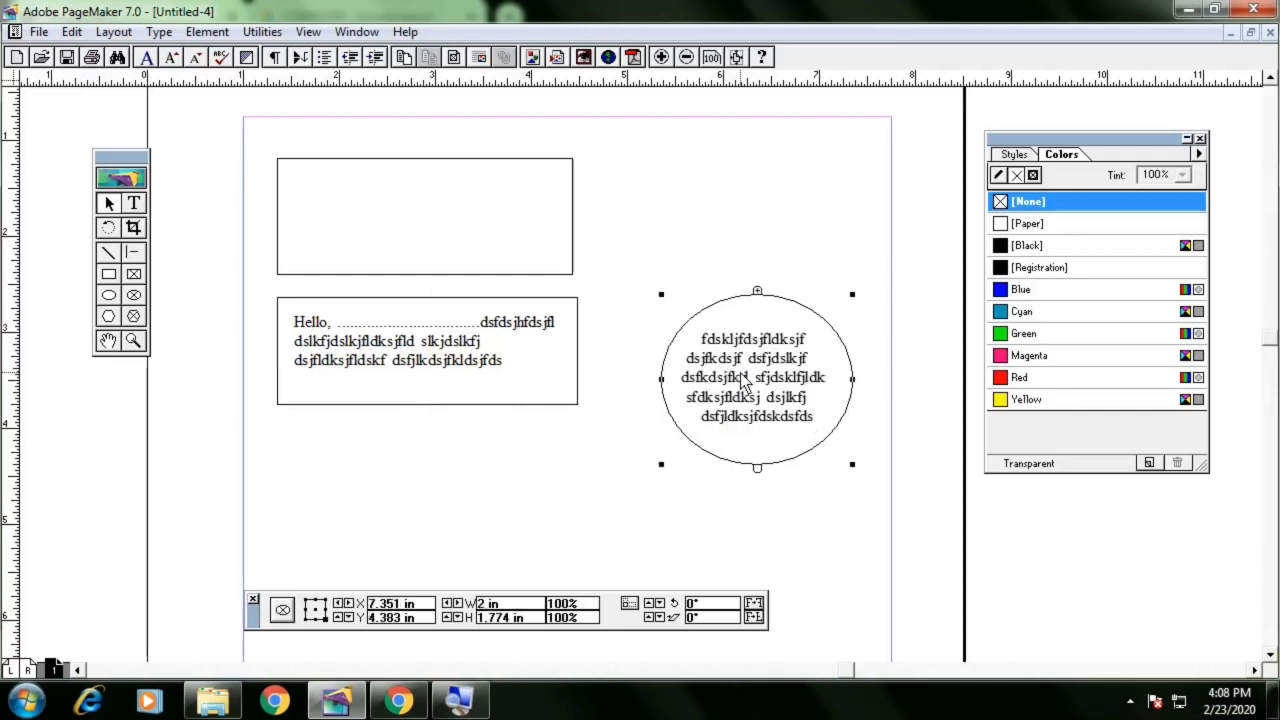
Delete the ellipse frame
left_click(459, 391)
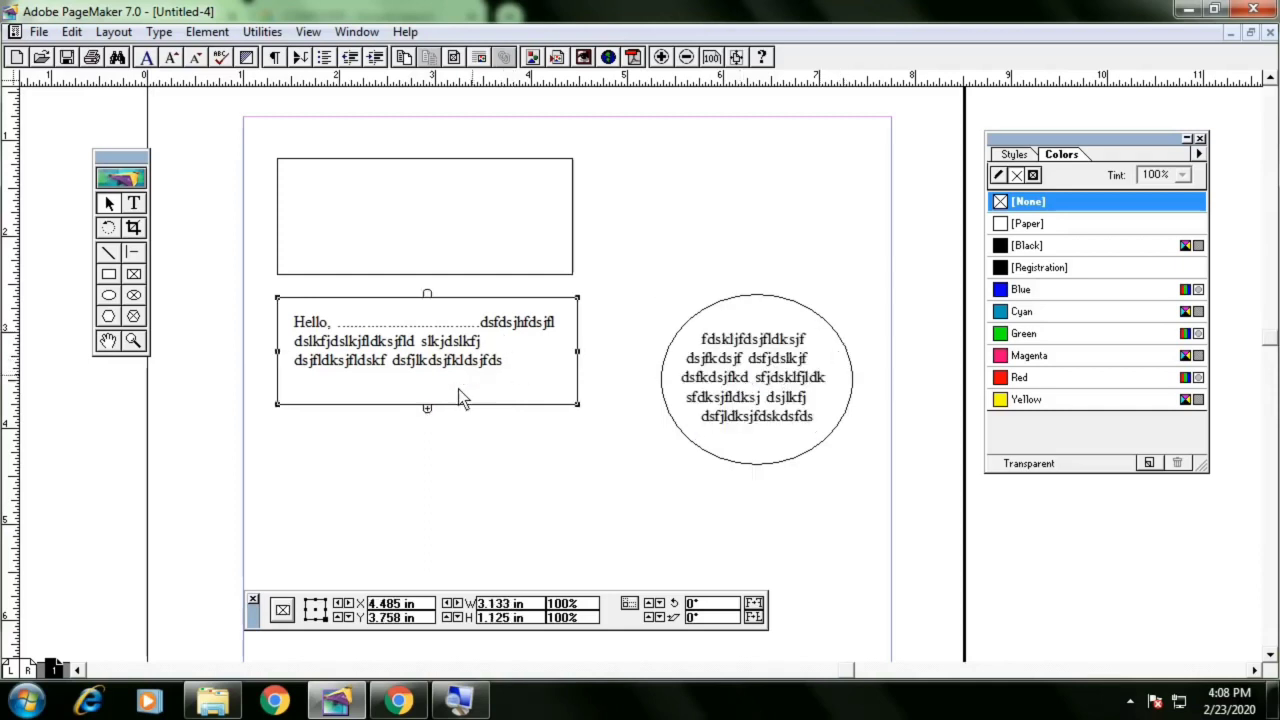
left_click(752, 425)
key("Delete")
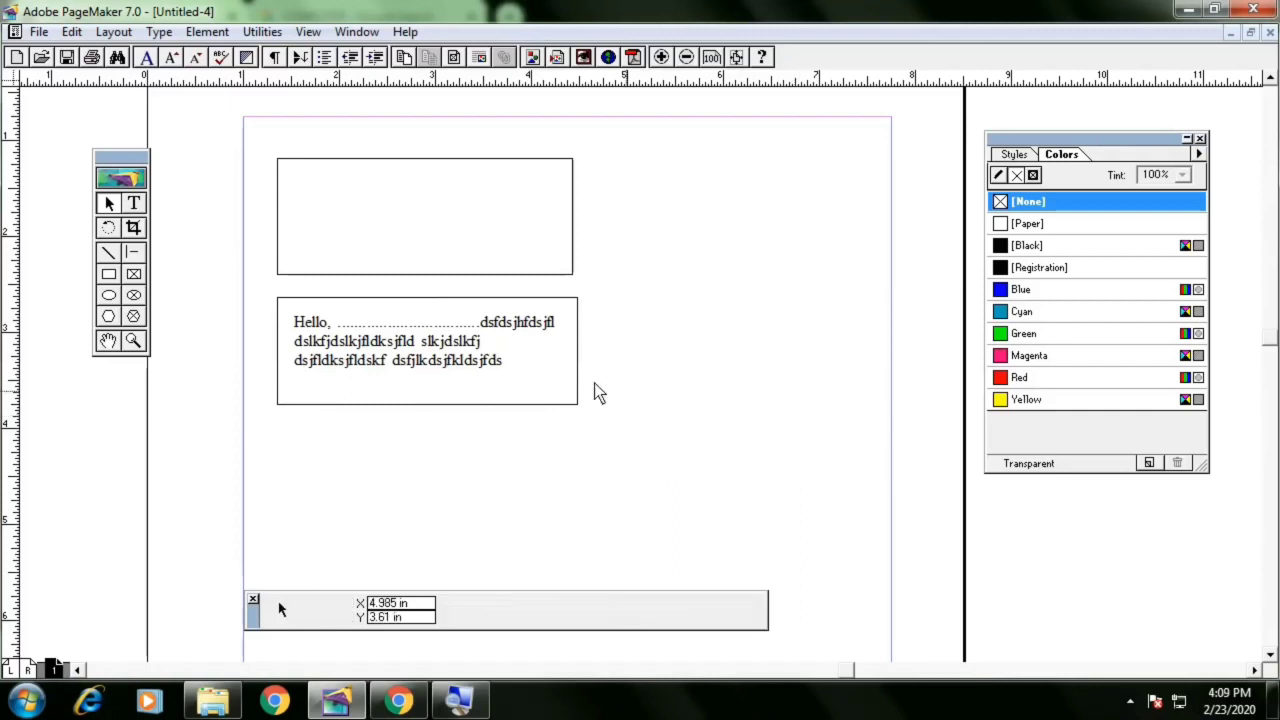
Draw a hexagon polygon frame about 2.2 by 1.9 in to the right of the text frame
left_click(527, 385)
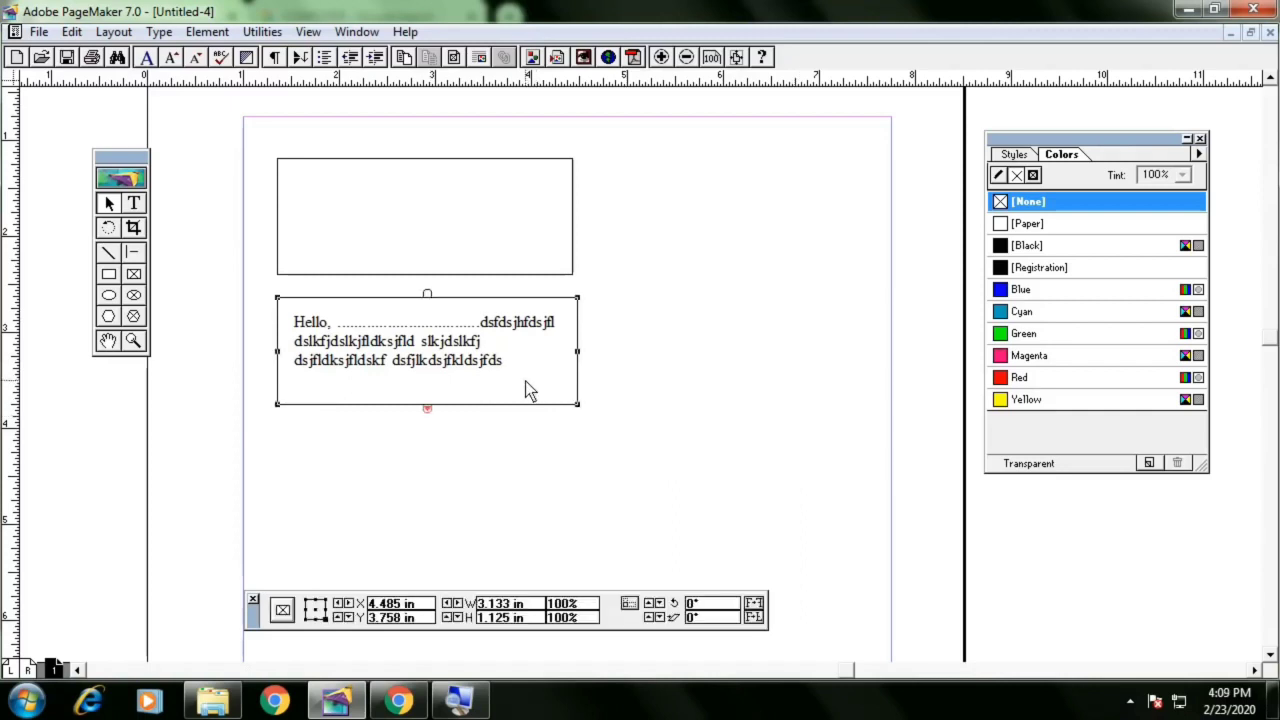
left_click(131, 320)
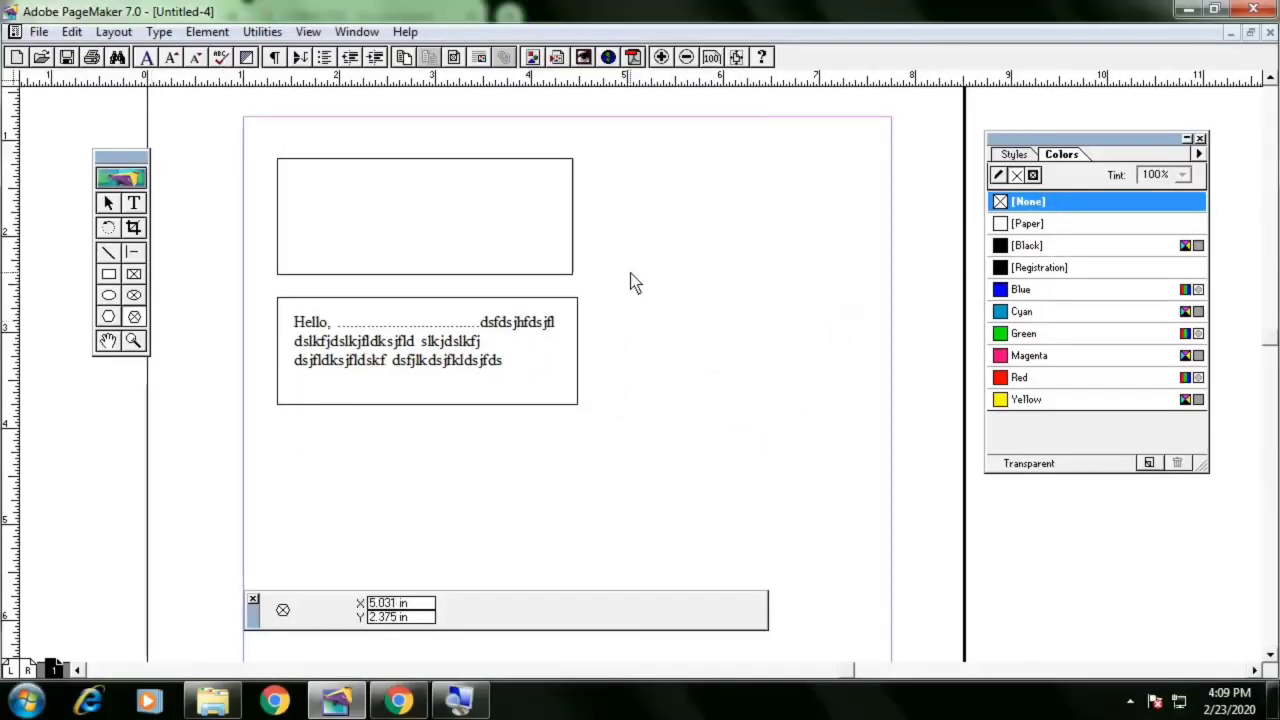
left_click_drag(1134, 222, 1279, 598)
left_click_drag(843, 458, 843, 458)
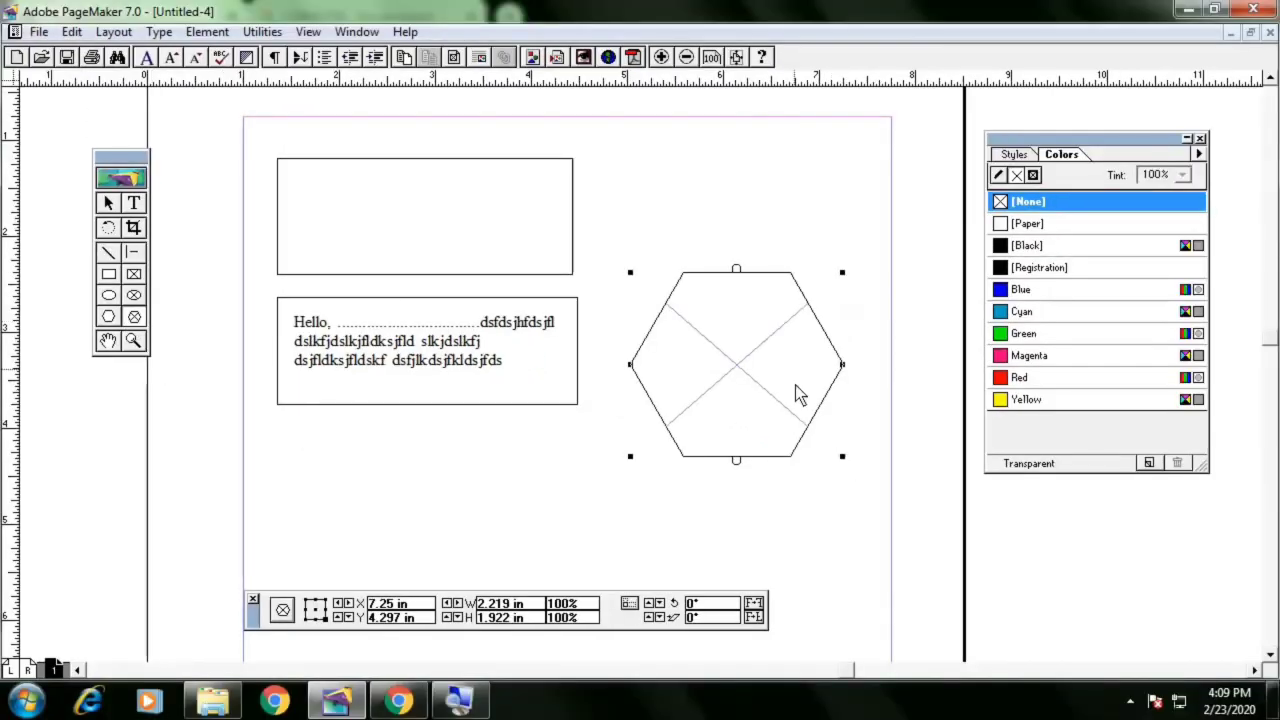
Thread the text frame's overflow text into the hexagon frame
left_click(110, 208)
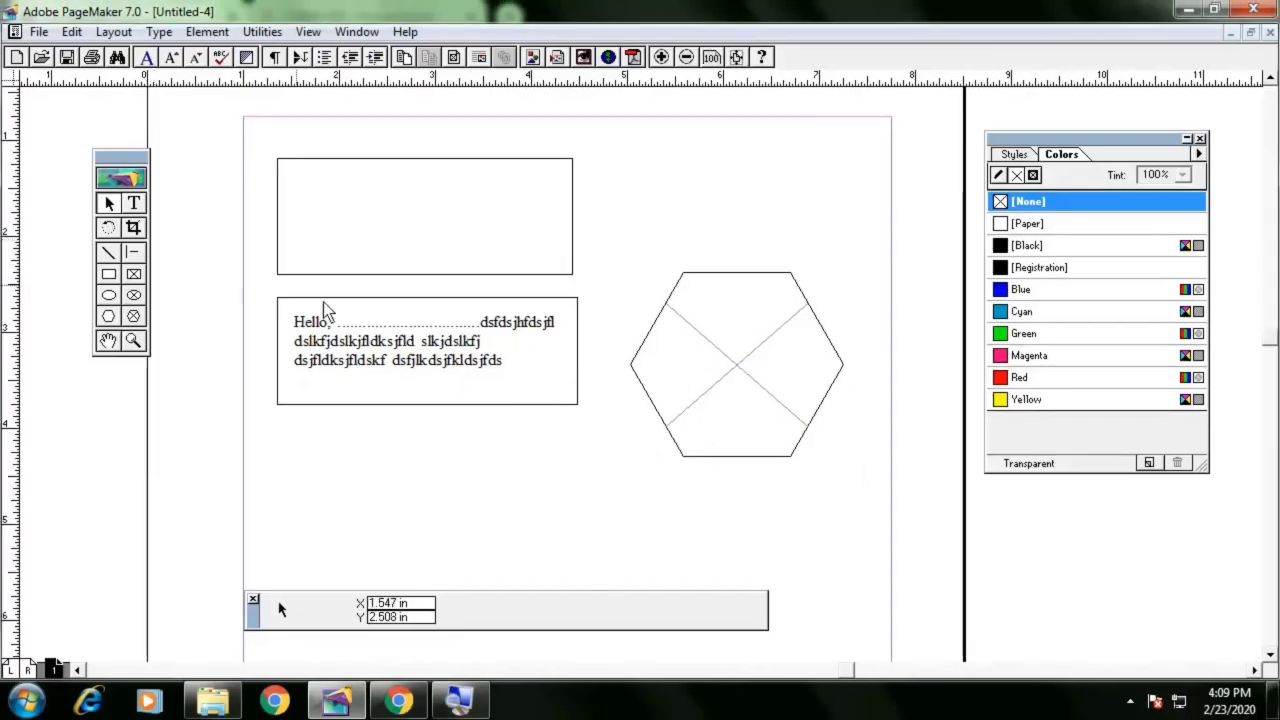
left_click(395, 365)
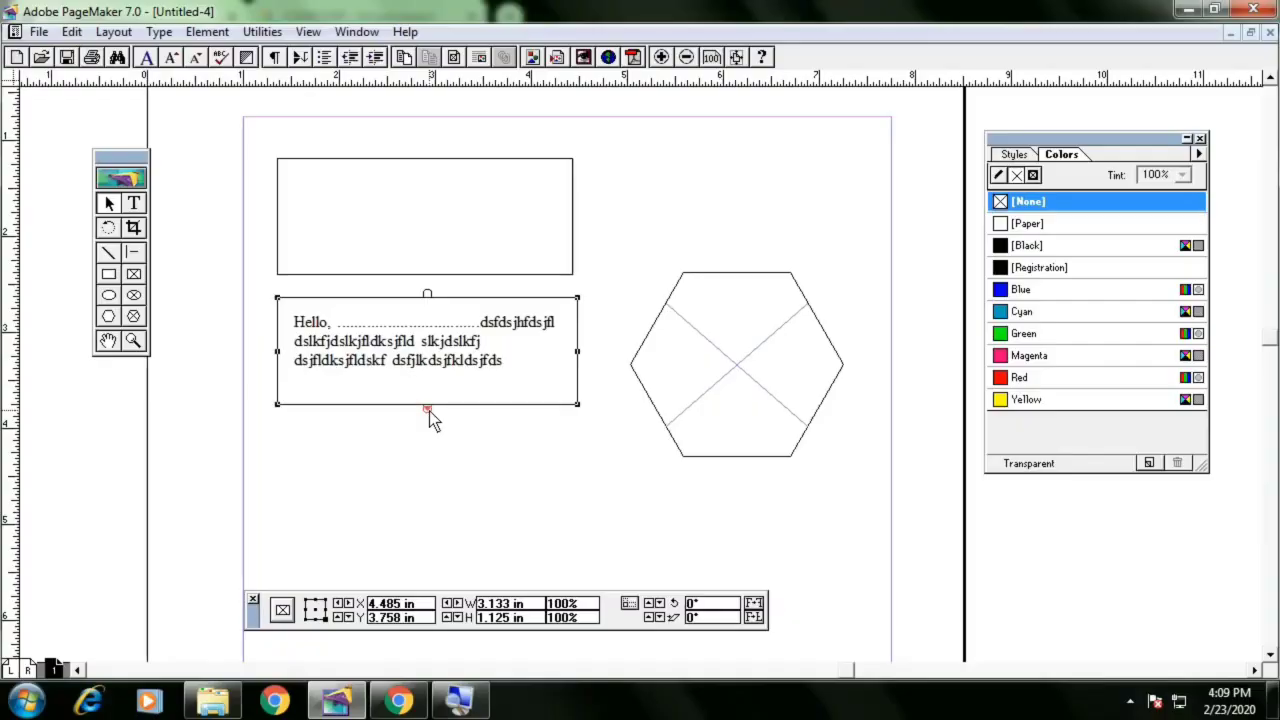
left_click(705, 400)
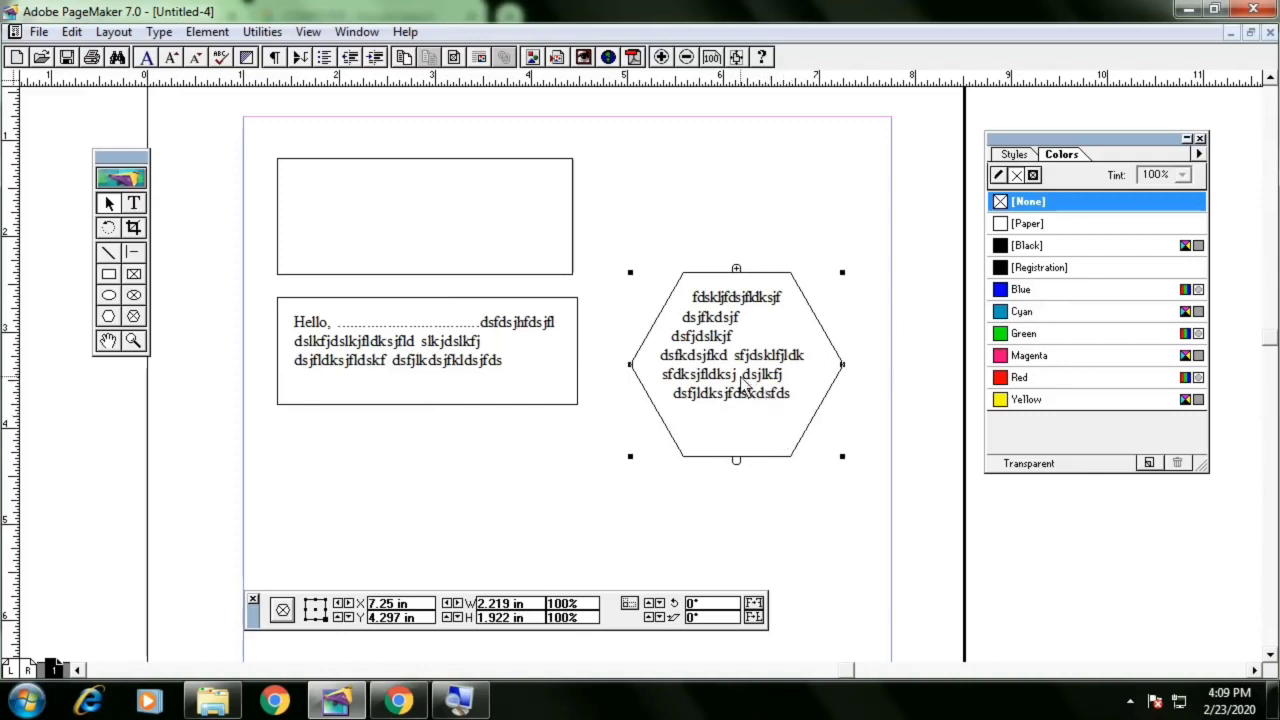
Add the words "dsfds dsfds" at the end of the text inside the hexagon
left_click(134, 203)
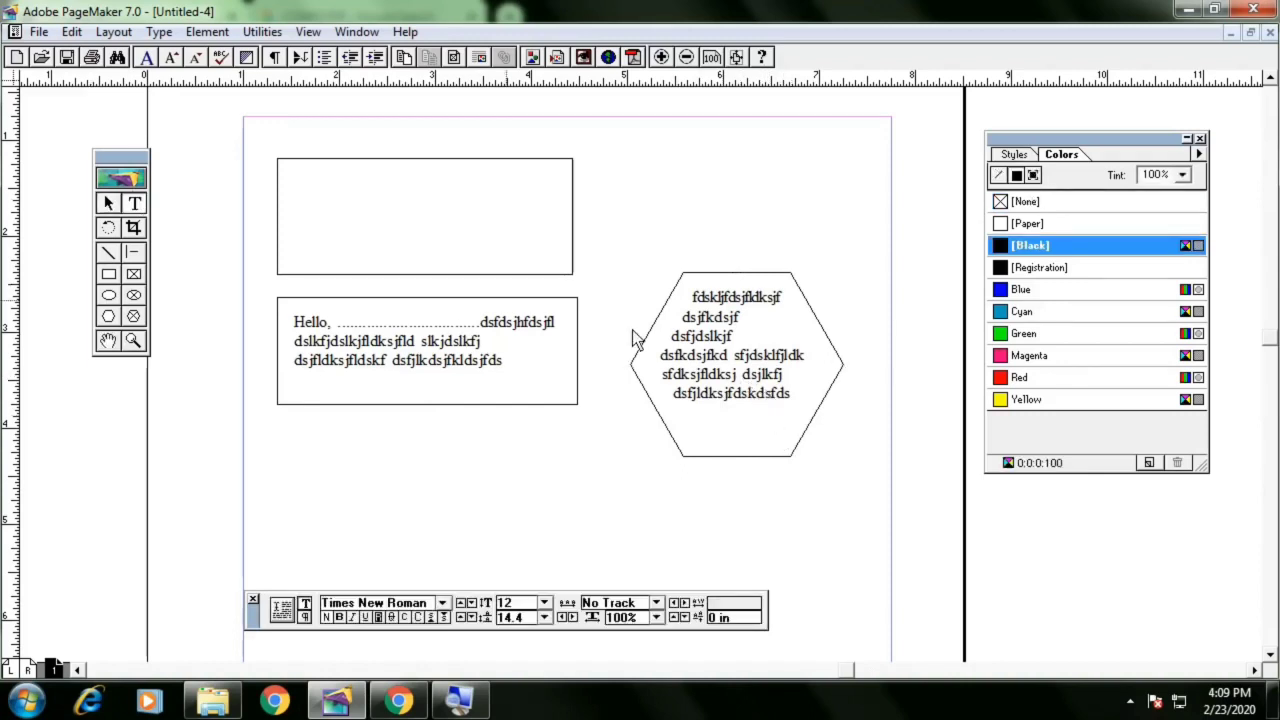
left_click(796, 399)
type("dsfds dsfds")
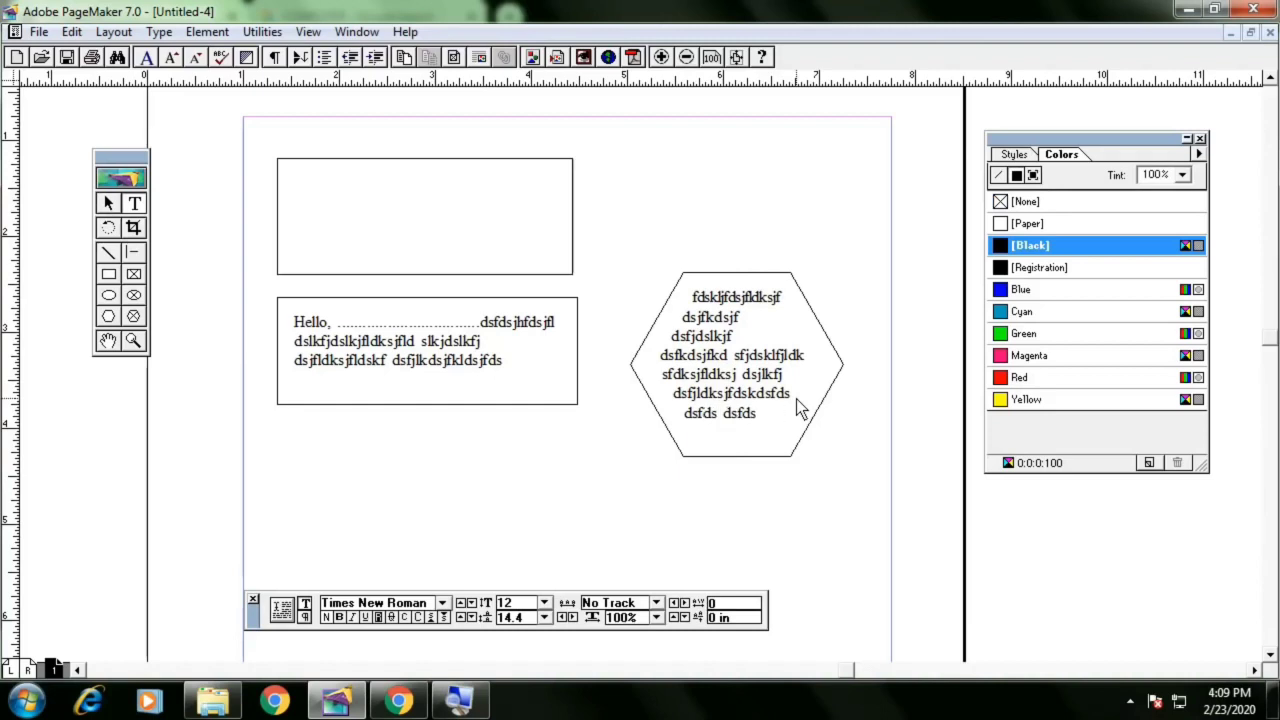
Draw a circle frame about 1.2 in across below the text frame
left_click(109, 203)
left_click(750, 452)
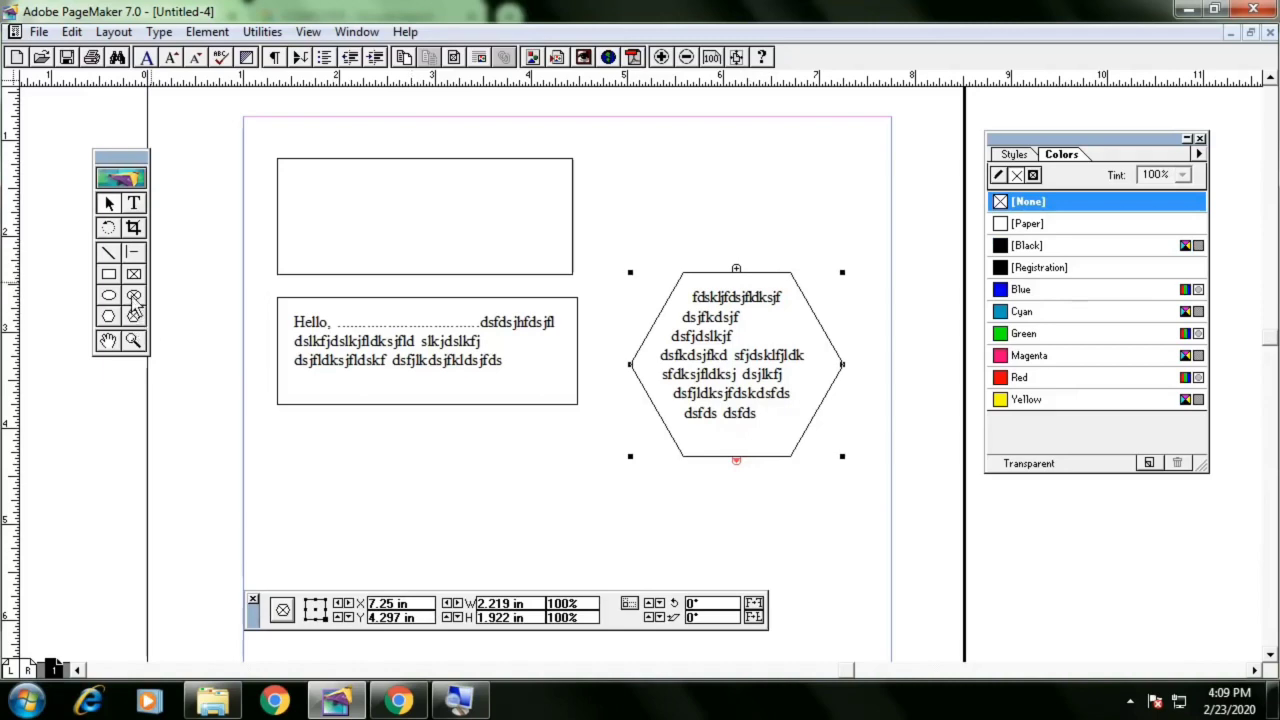
left_click(420, 441)
left_click_drag(397, 441, 553, 557)
Thread the hexagon's overflow text into the circle frame
left_click(110, 204)
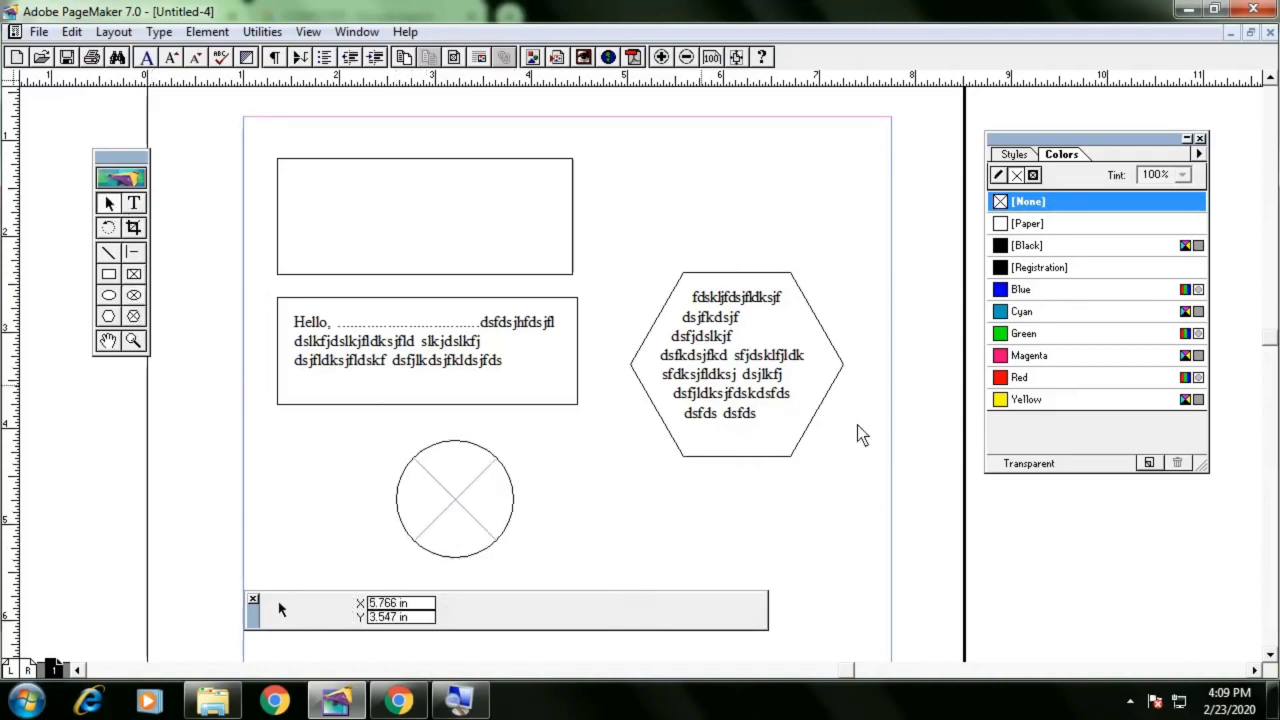
left_click(781, 458)
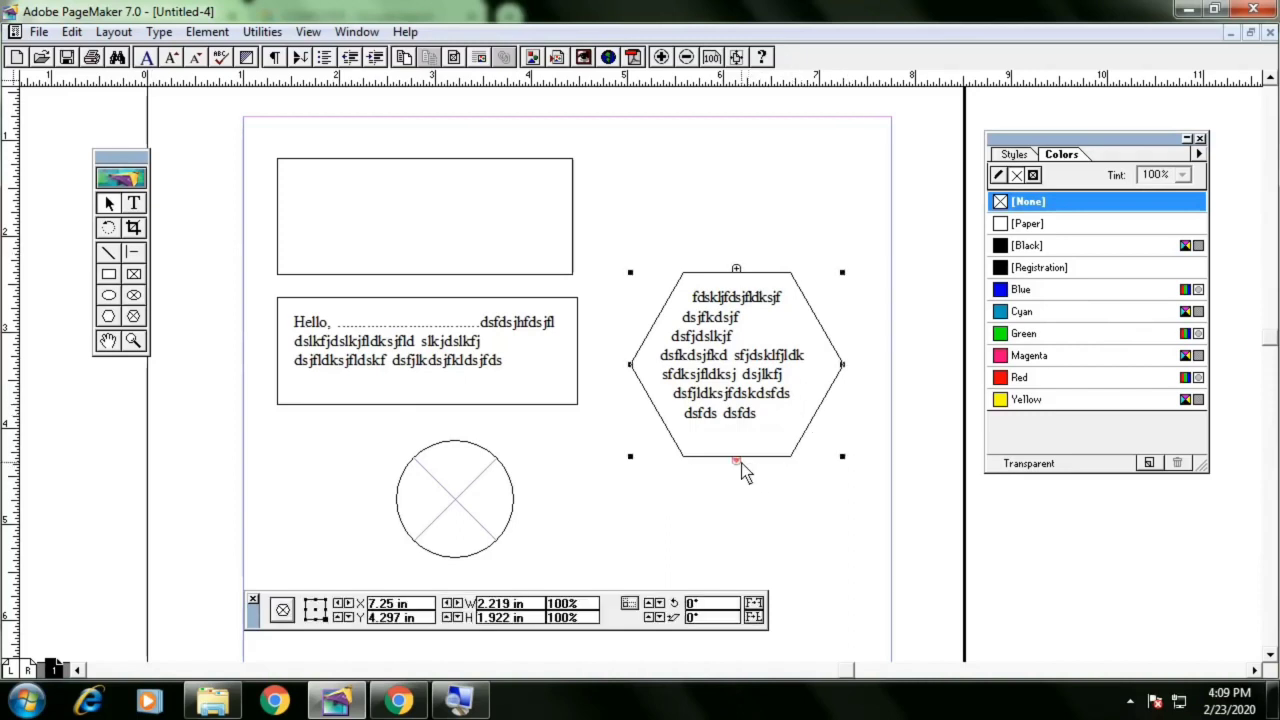
left_click(473, 489)
Move the circle frame down and to the right
left_click(506, 371)
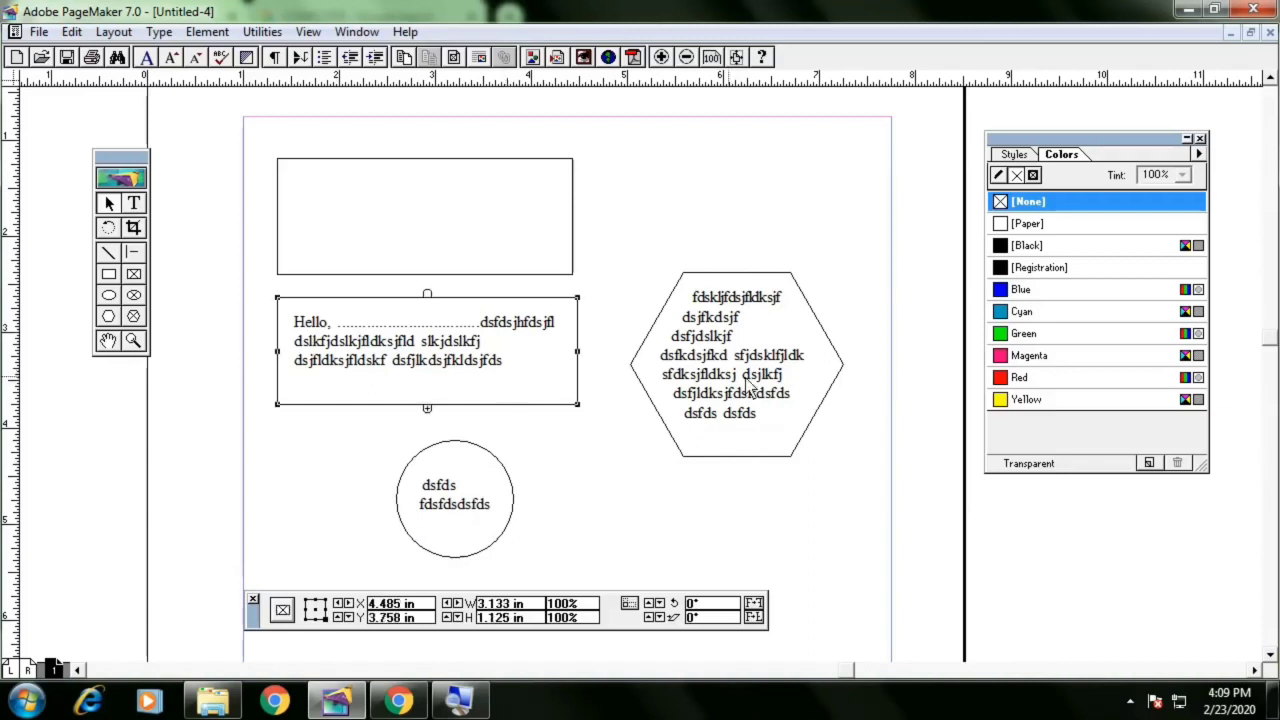
left_click(741, 379)
left_click_drag(503, 488, 575, 530)
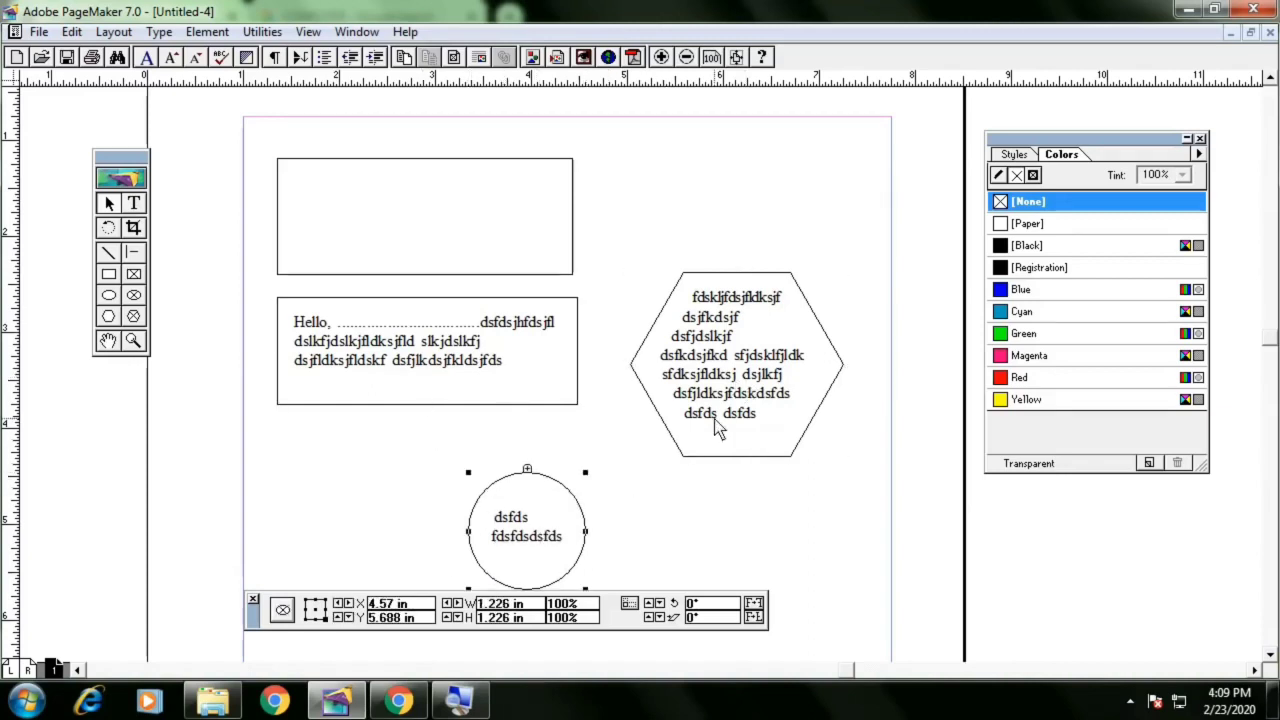
Replace the end of the text frame's text with "dfdsfdsfdsfdsf dsf dsfdsfdsfds"
left_click(718, 424)
left_click(392, 376)
left_click(133, 203)
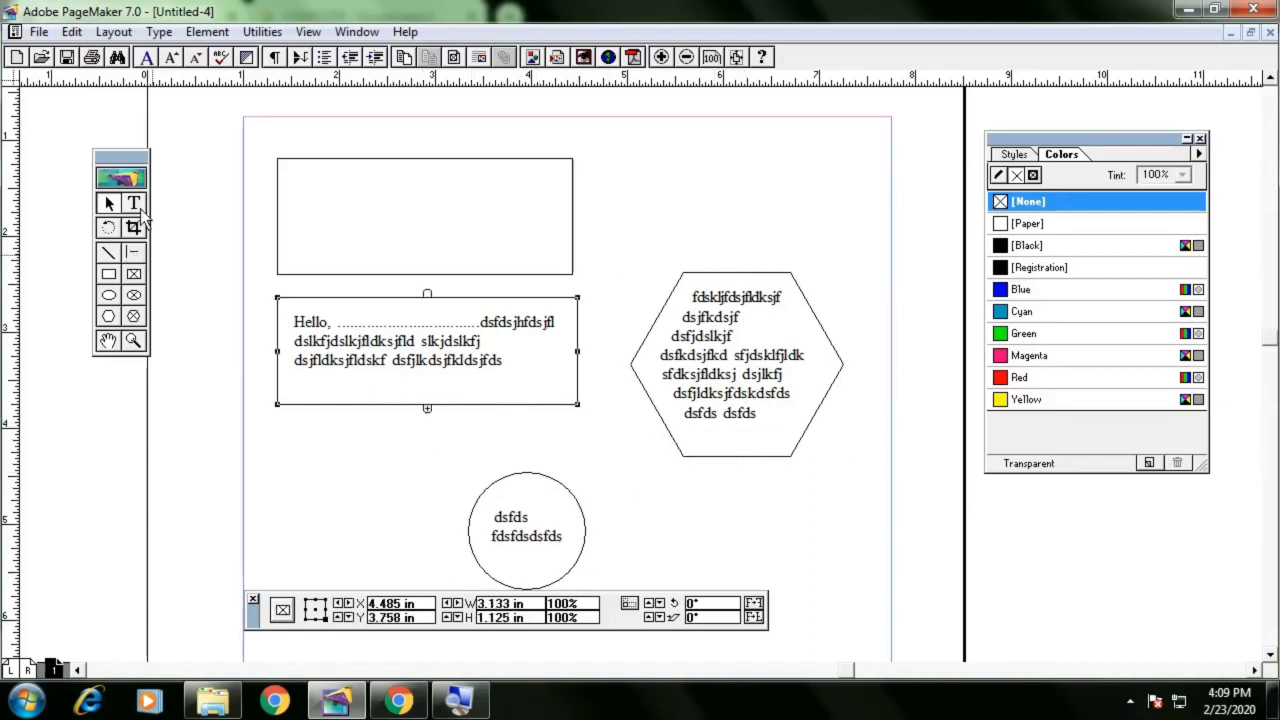
left_click_drag(484, 341, 411, 365)
type("dfds")
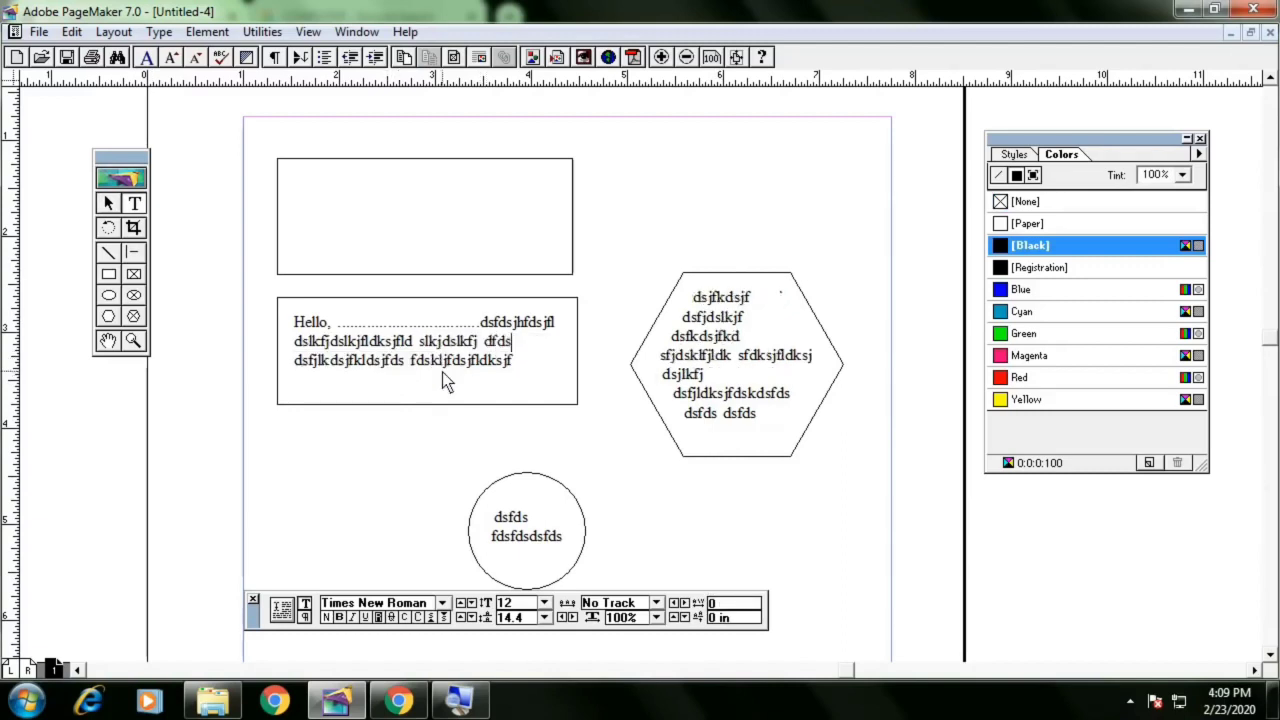
type("fdsfdsfdsf dsf dsfdsfdsfds")
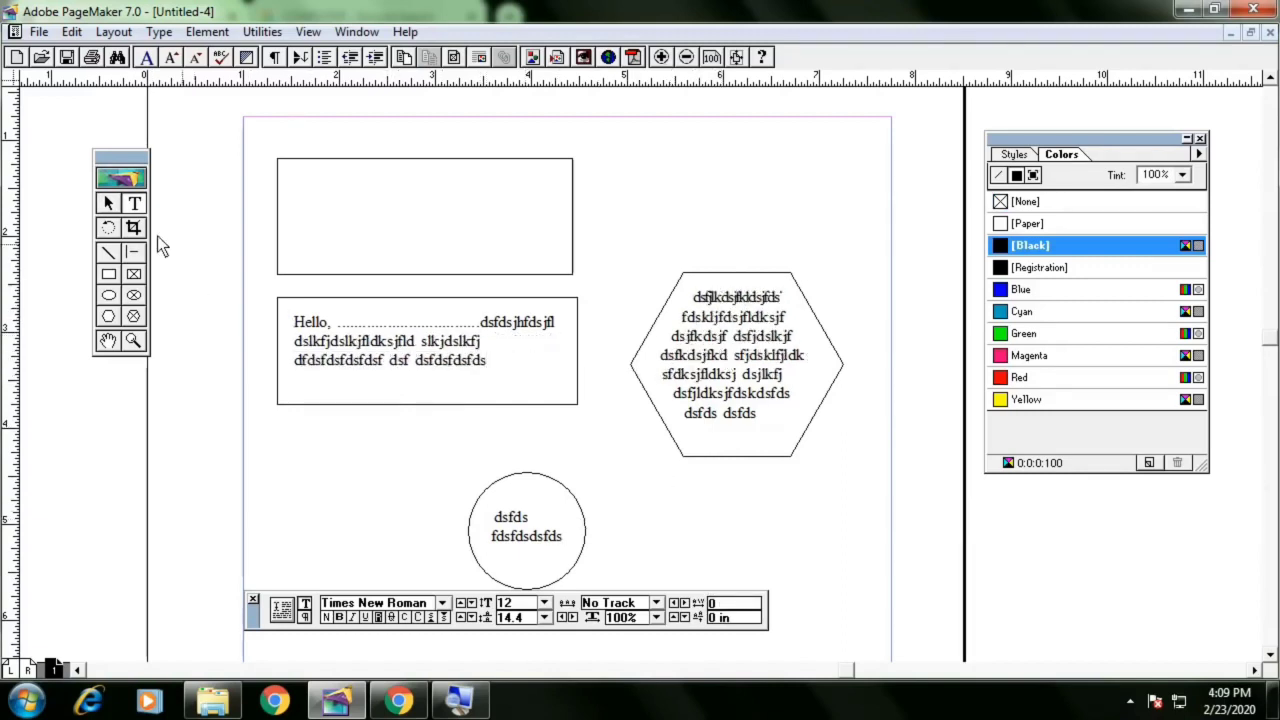
Delete the circle frame, the hexagon frame and the lower text frame
left_click(108, 203)
left_click(541, 495)
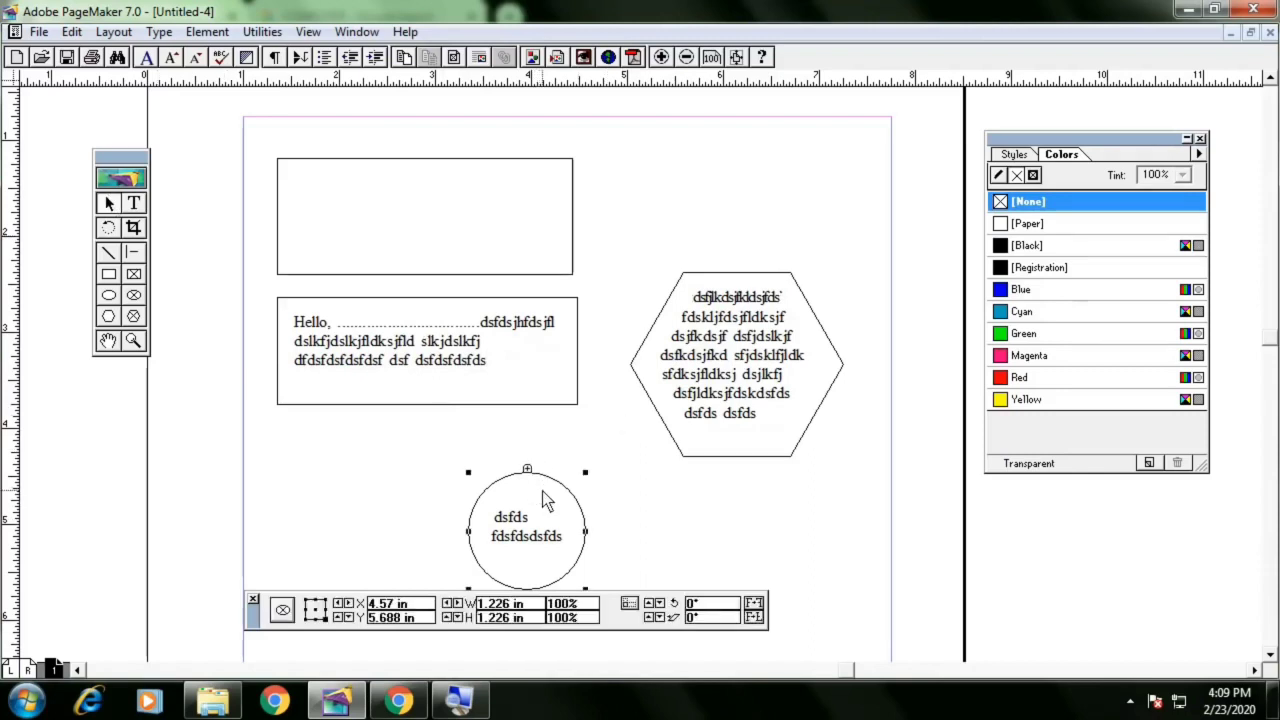
key("Delete")
left_click(700, 427)
key("Delete")
left_click(497, 394)
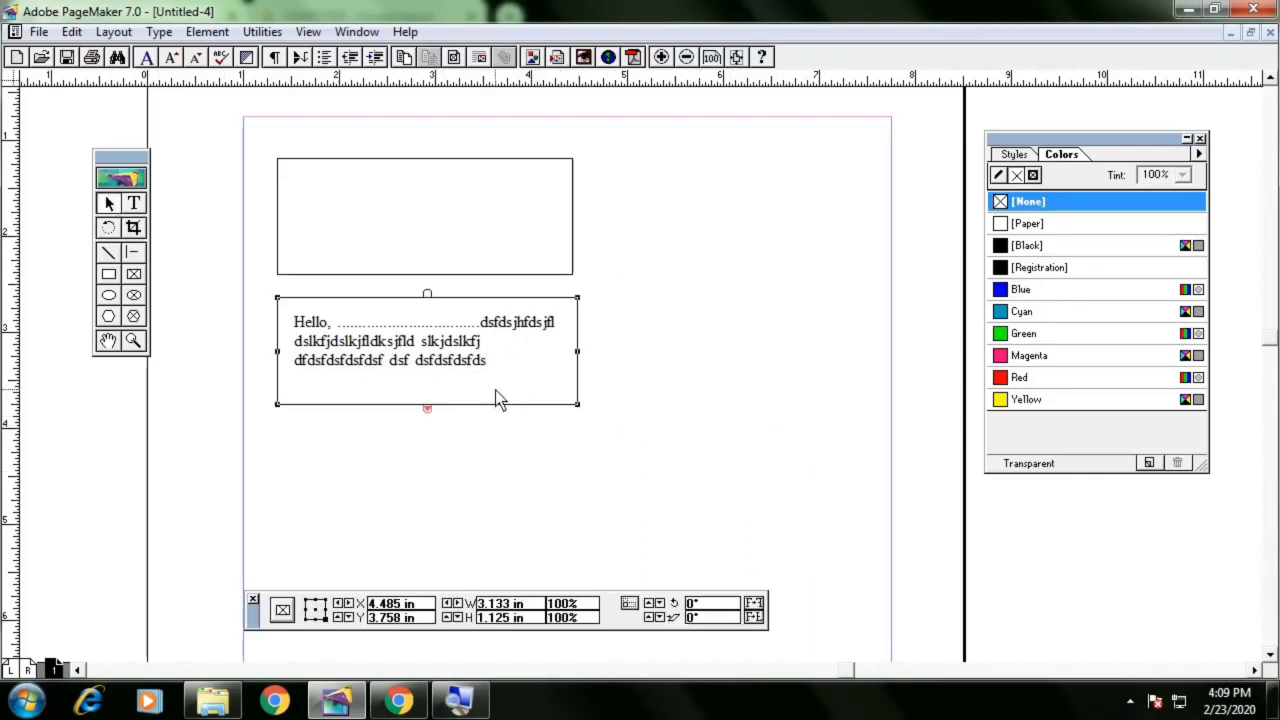
key("Delete")
Draw a circle frame about 1.8 in across below the top rectangle
left_click(135, 294)
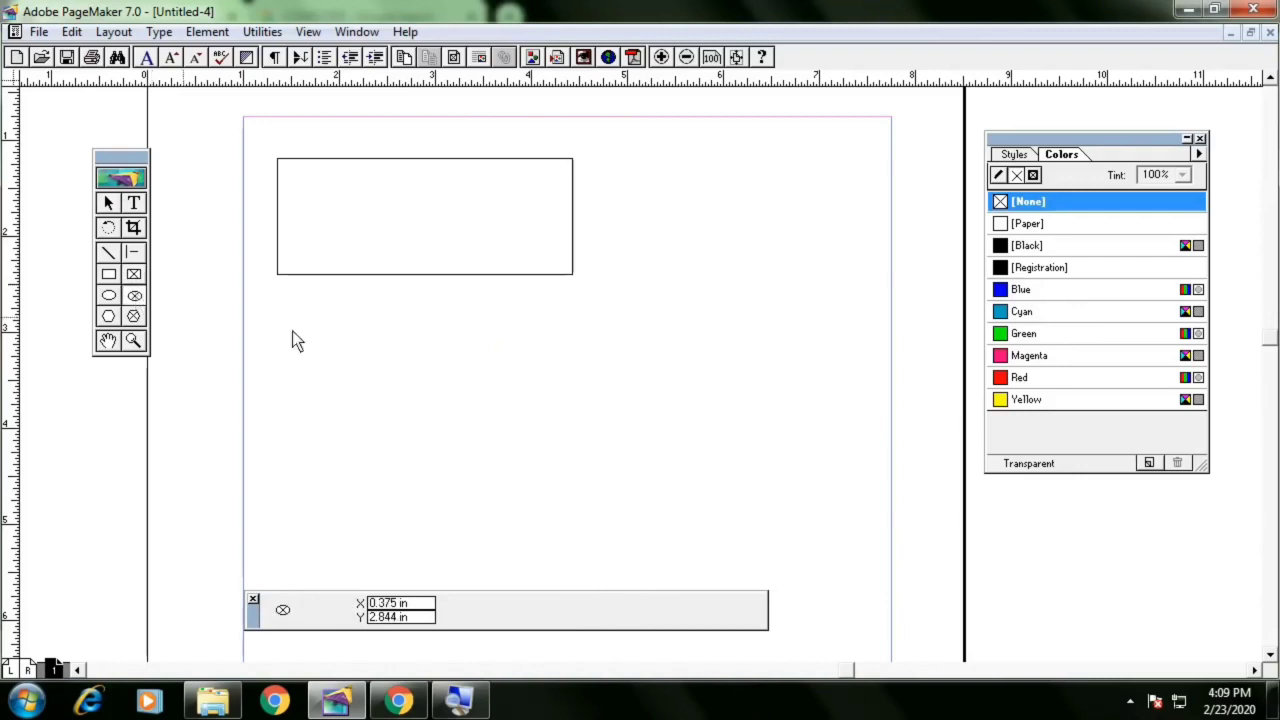
left_click_drag(358, 312, 580, 485)
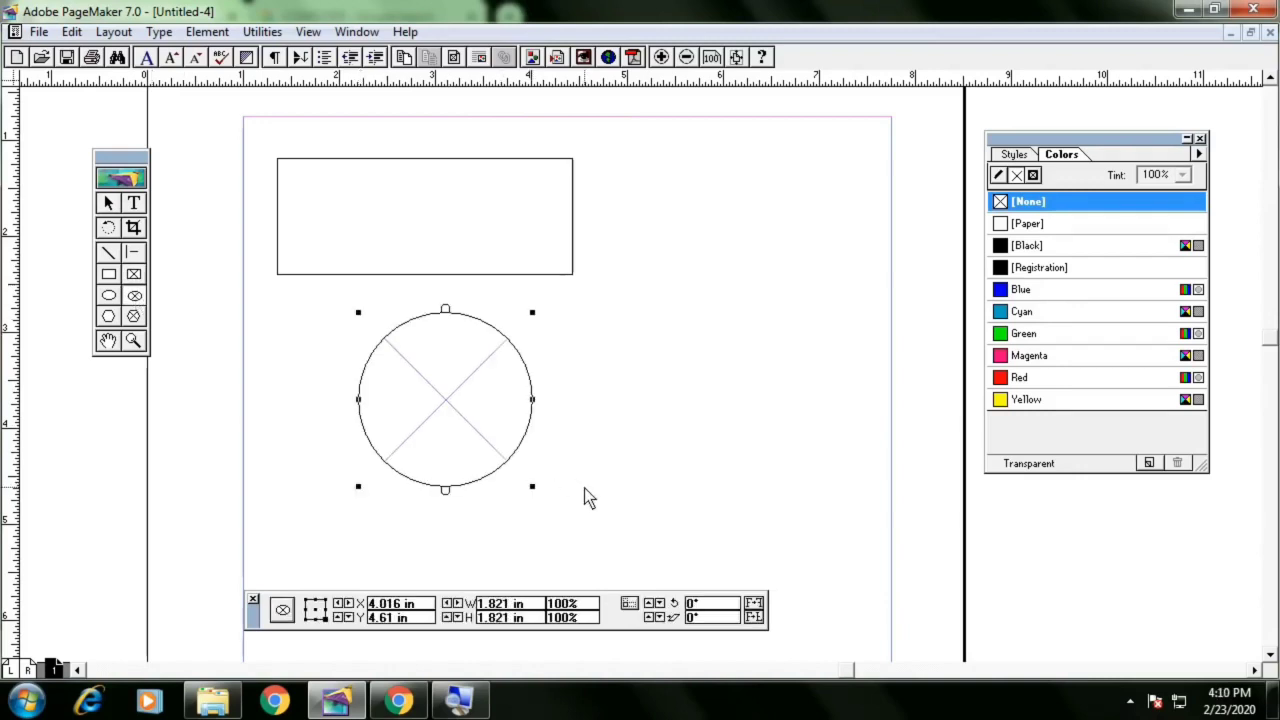
Open the Place dialog and browse to the images folder on the Desktop
key("ctrl+d")
scroll(334, 210, "down", 3)
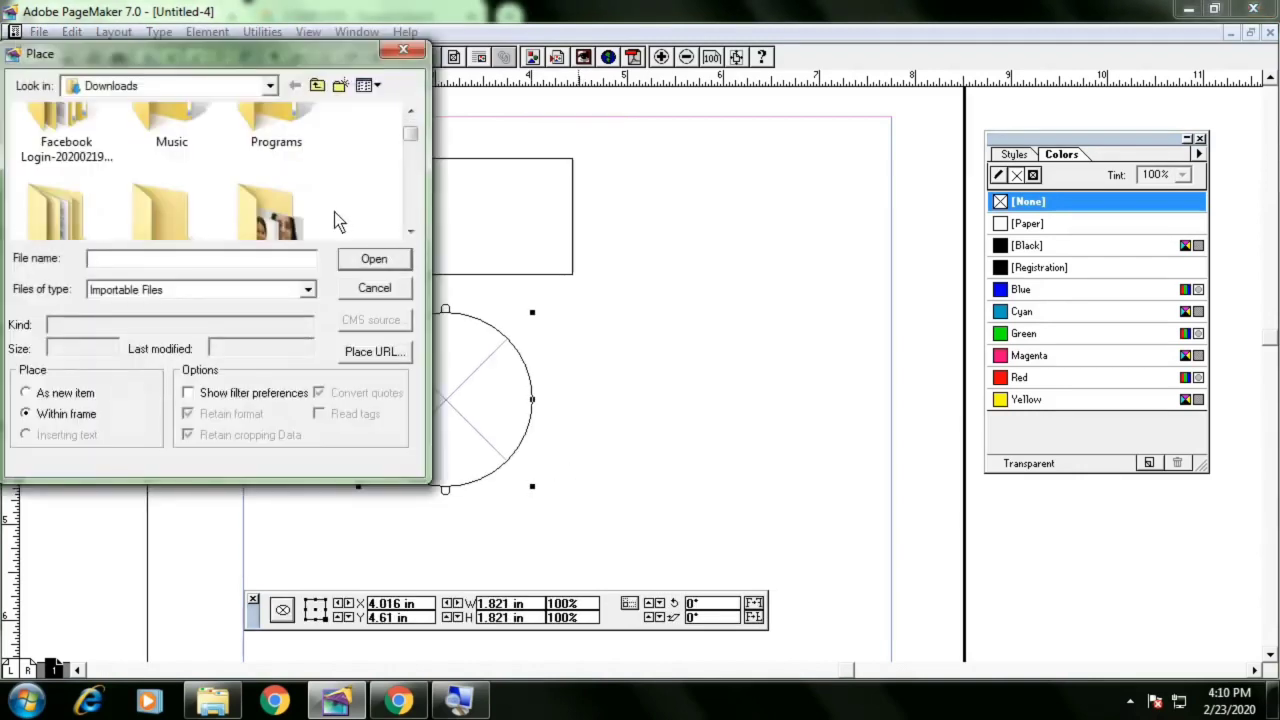
scroll(334, 212, "down", 2)
left_click(120, 90)
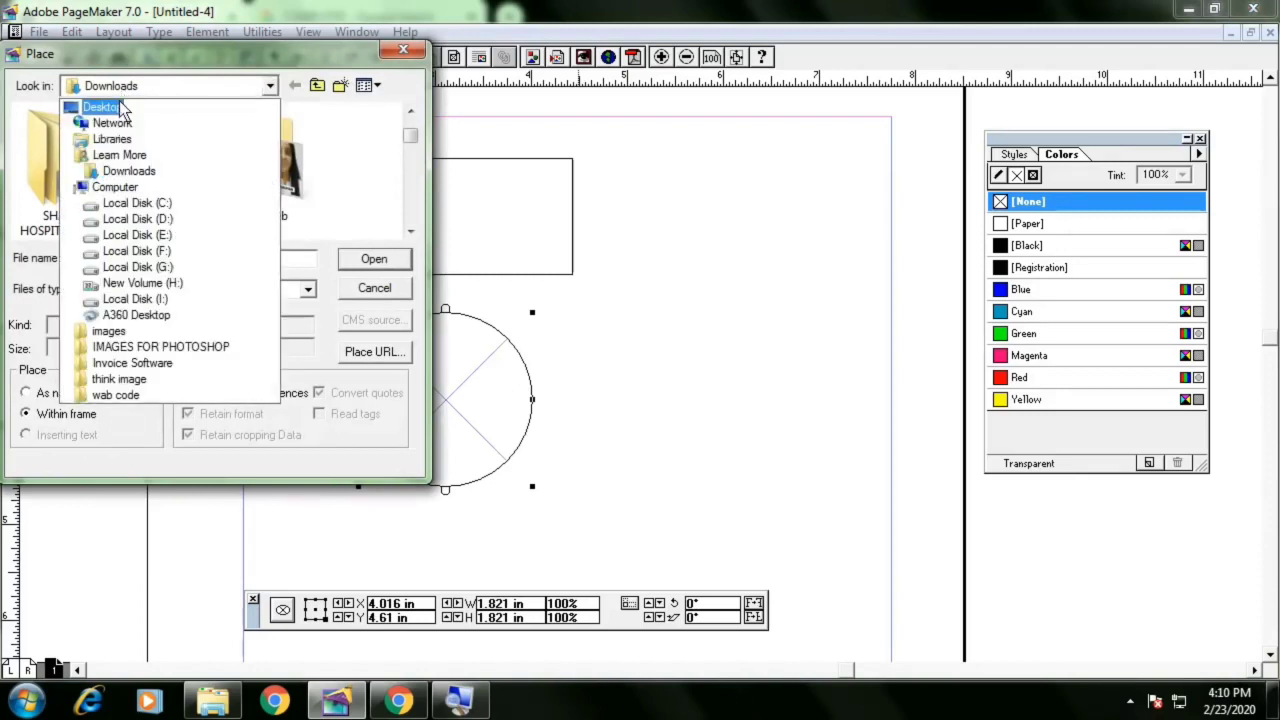
left_click(110, 108)
left_click(146, 139)
double_click(144, 131)
left_click(144, 131)
Place animated-image.gif into the circle frame, including a complete copy in the publication
scroll(198, 187, "down", 3)
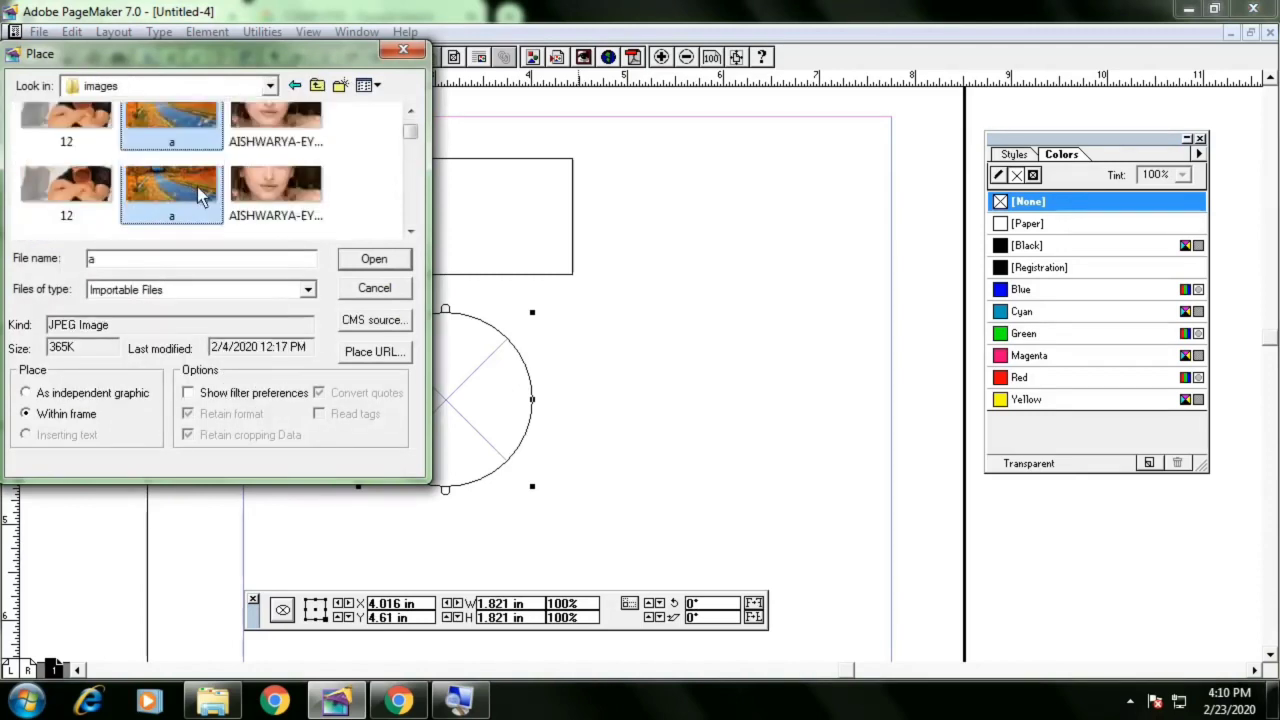
scroll(199, 188, "down", 3)
scroll(200, 192, "up", 2)
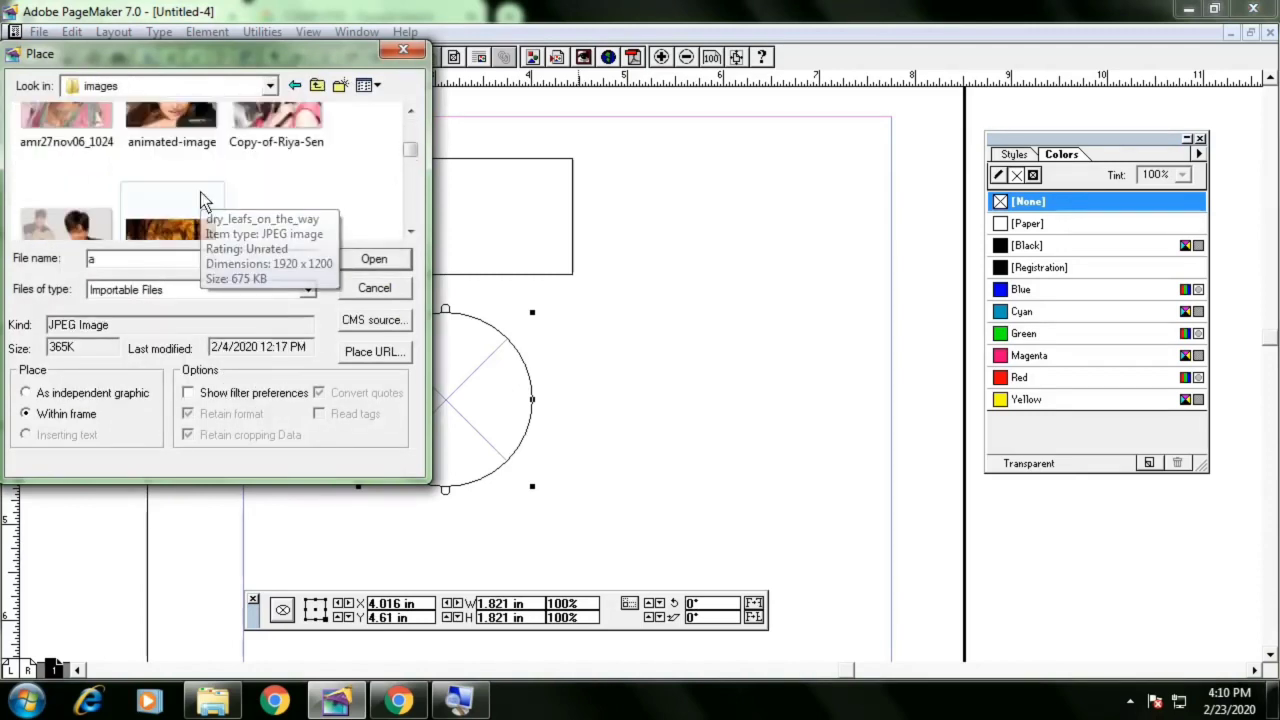
scroll(200, 192, "down", 1)
double_click(200, 192)
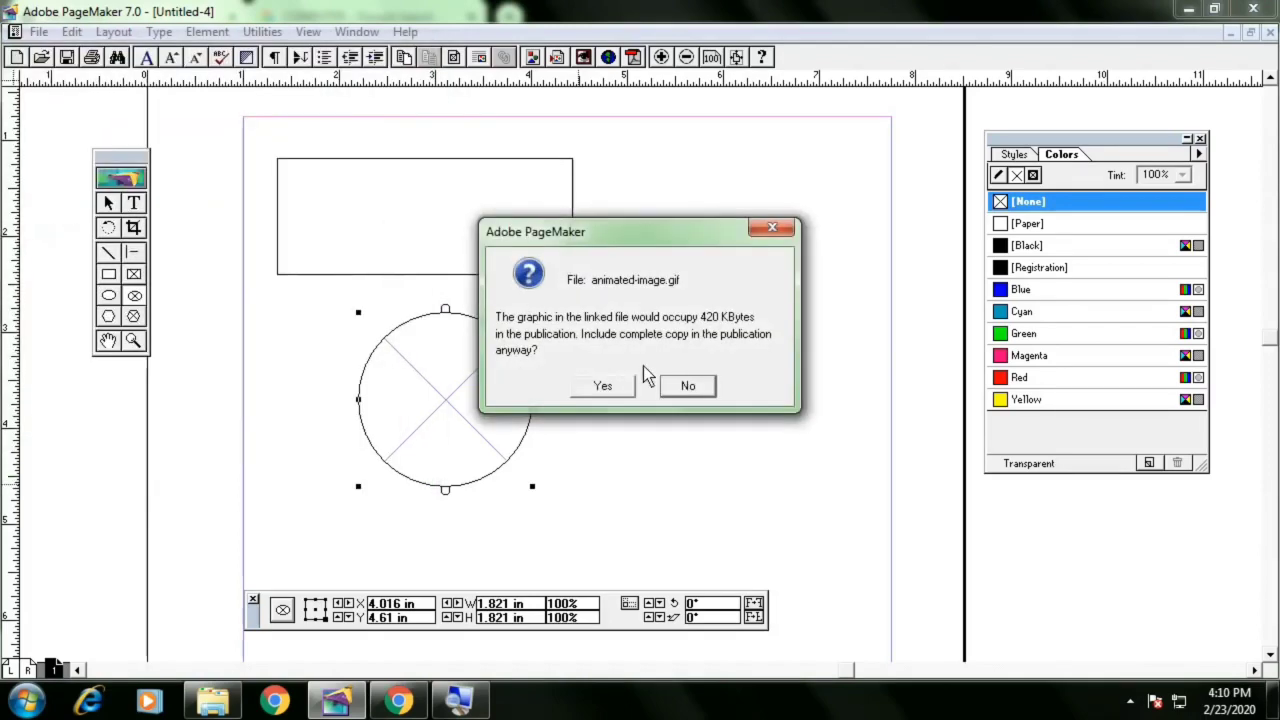
left_click(603, 386)
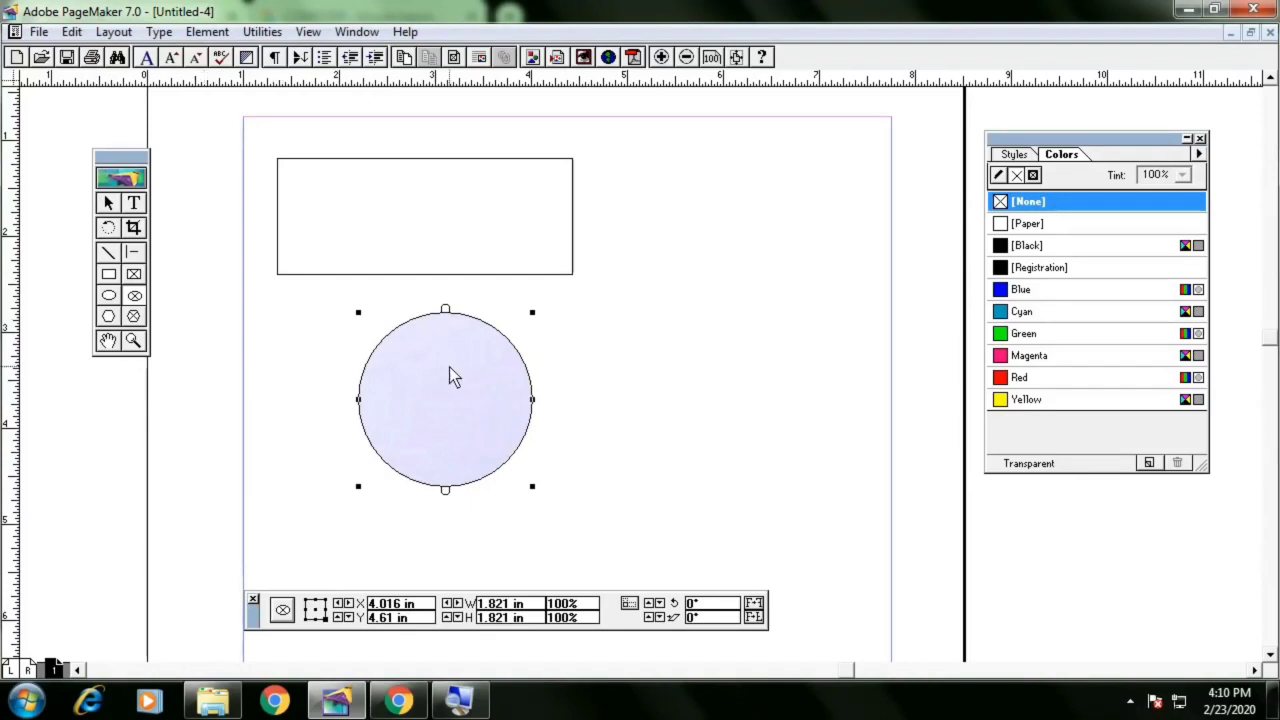
Set the circle frame's options to scale content to fit frame while maintaining aspect ratio
left_click(205, 31)
mouse_move(234, 131)
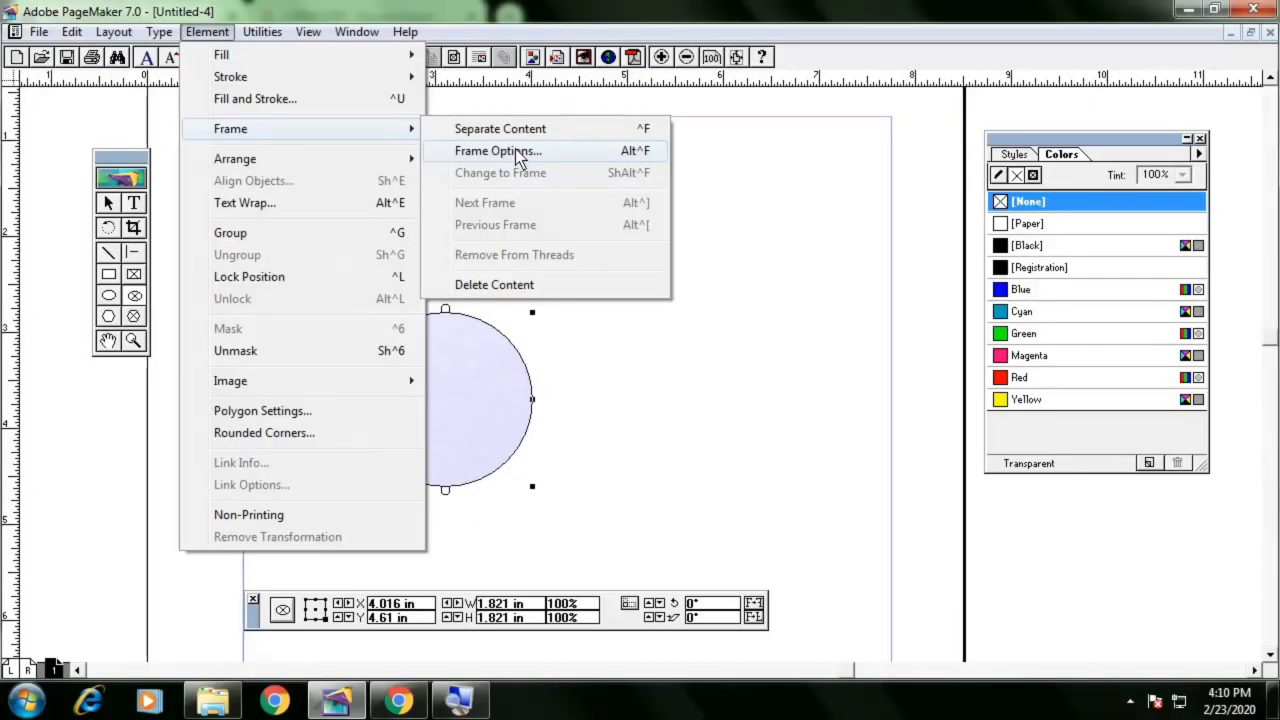
left_click(515, 150)
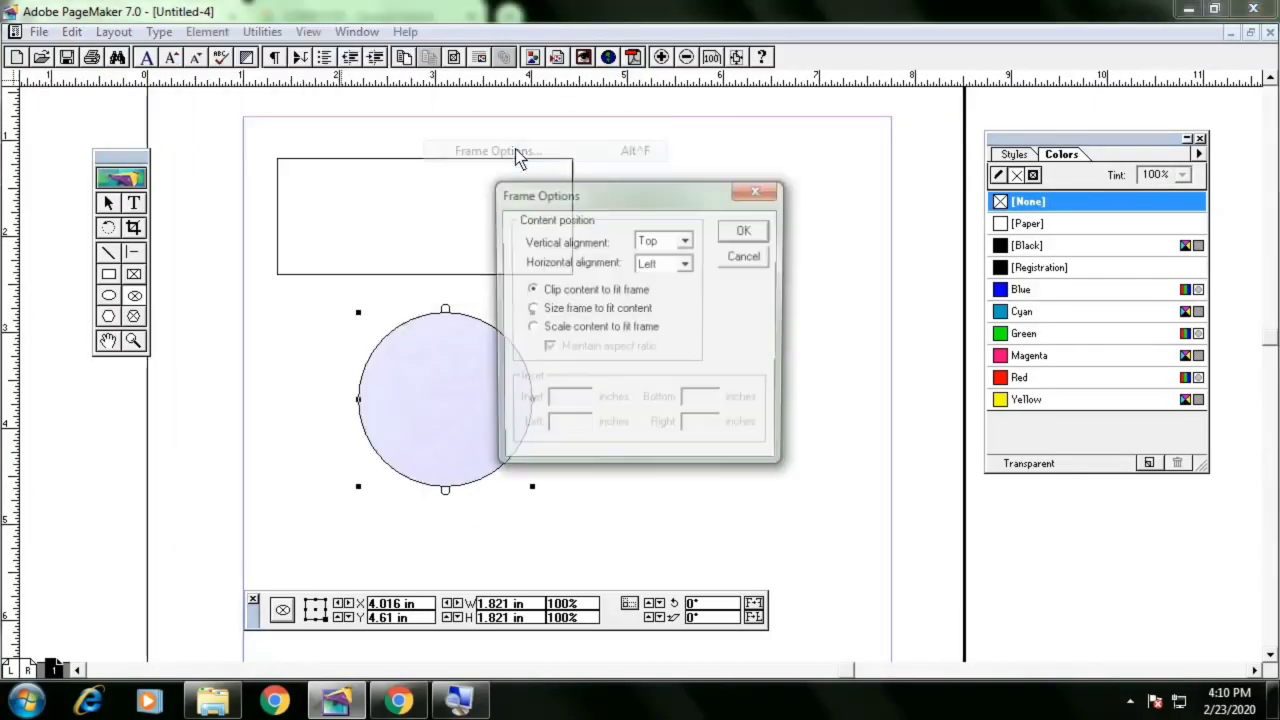
left_click(604, 328)
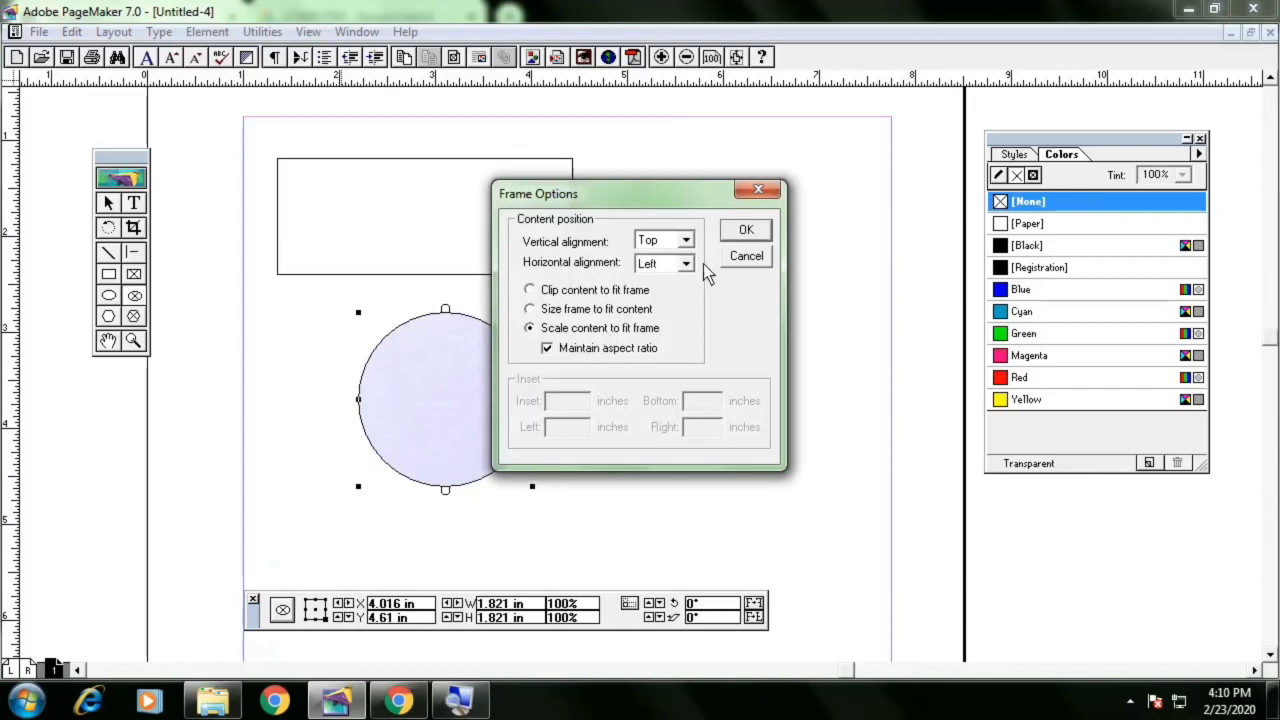
left_click(746, 232)
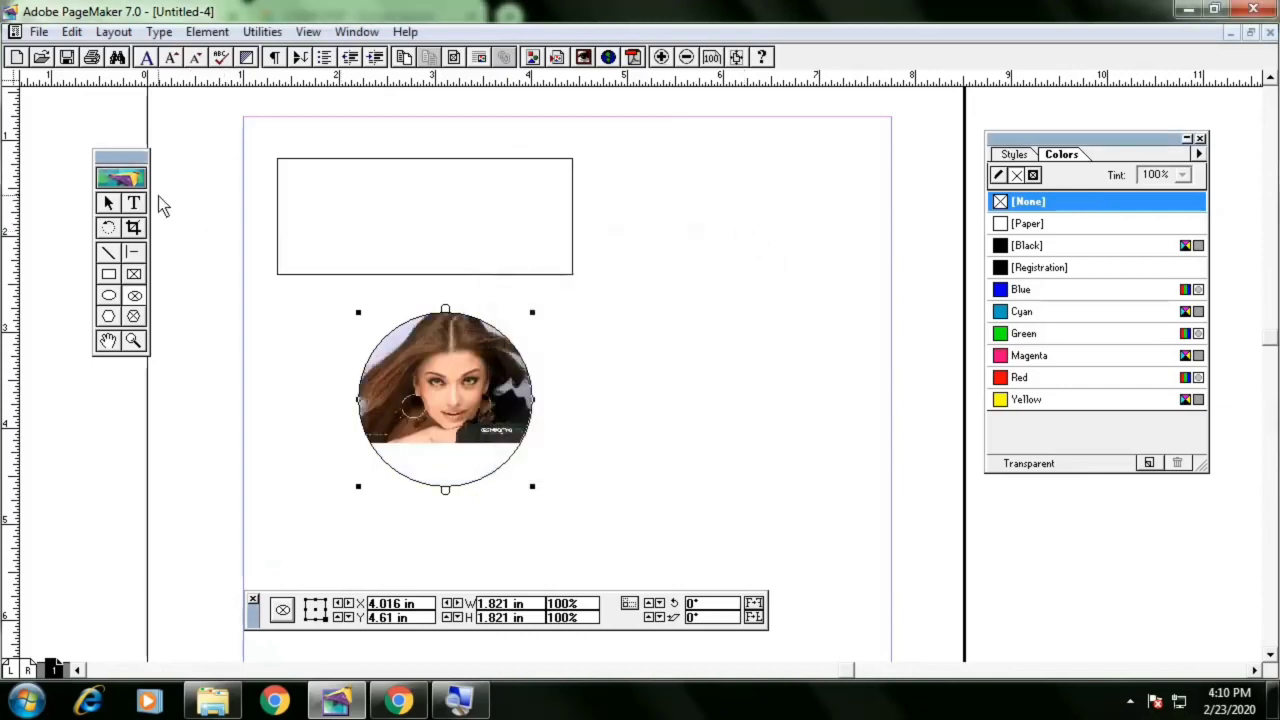
Move and shrink the image-filled circle frame to about 1.3 in across, then delete it
left_click(116, 207)
mouse_move(444, 374)
left_mouse_down()
mouse_move(445, 411)
mouse_move(455, 391)
left_mouse_up()
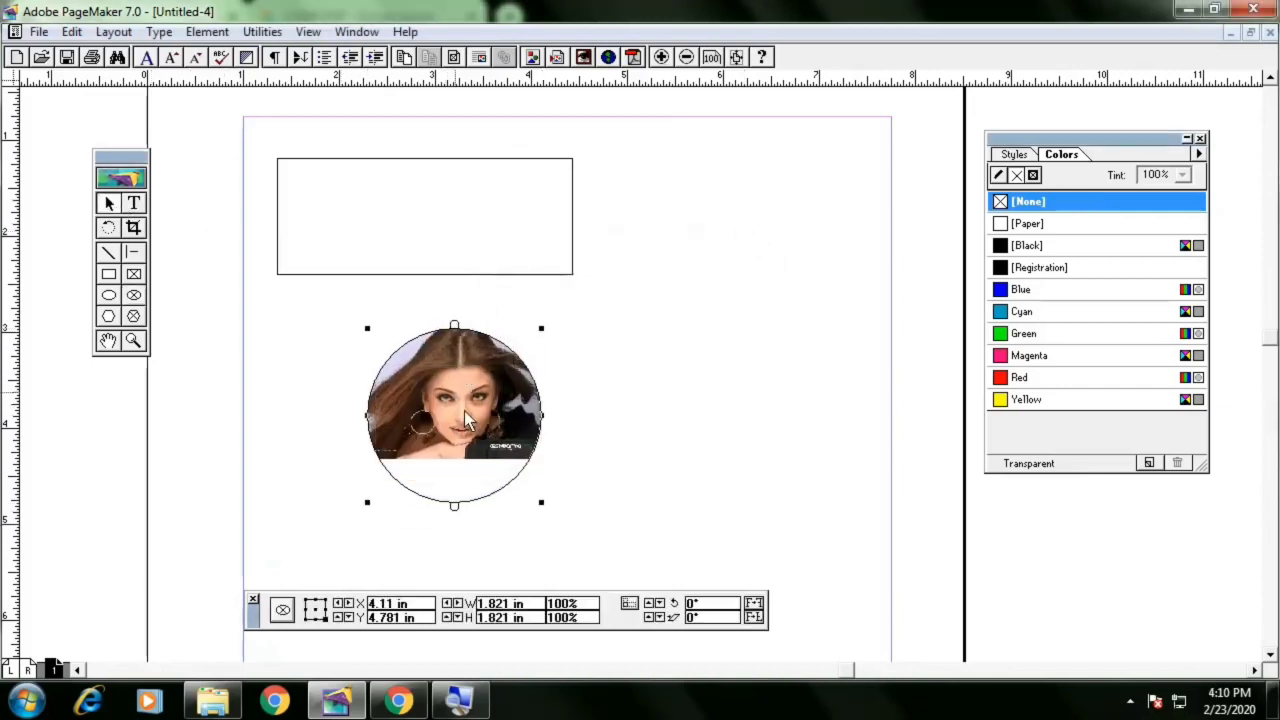
left_click_drag(544, 506, 492, 452)
mouse_move(450, 412)
left_mouse_down()
mouse_move(484, 435)
mouse_move(470, 411)
left_mouse_up()
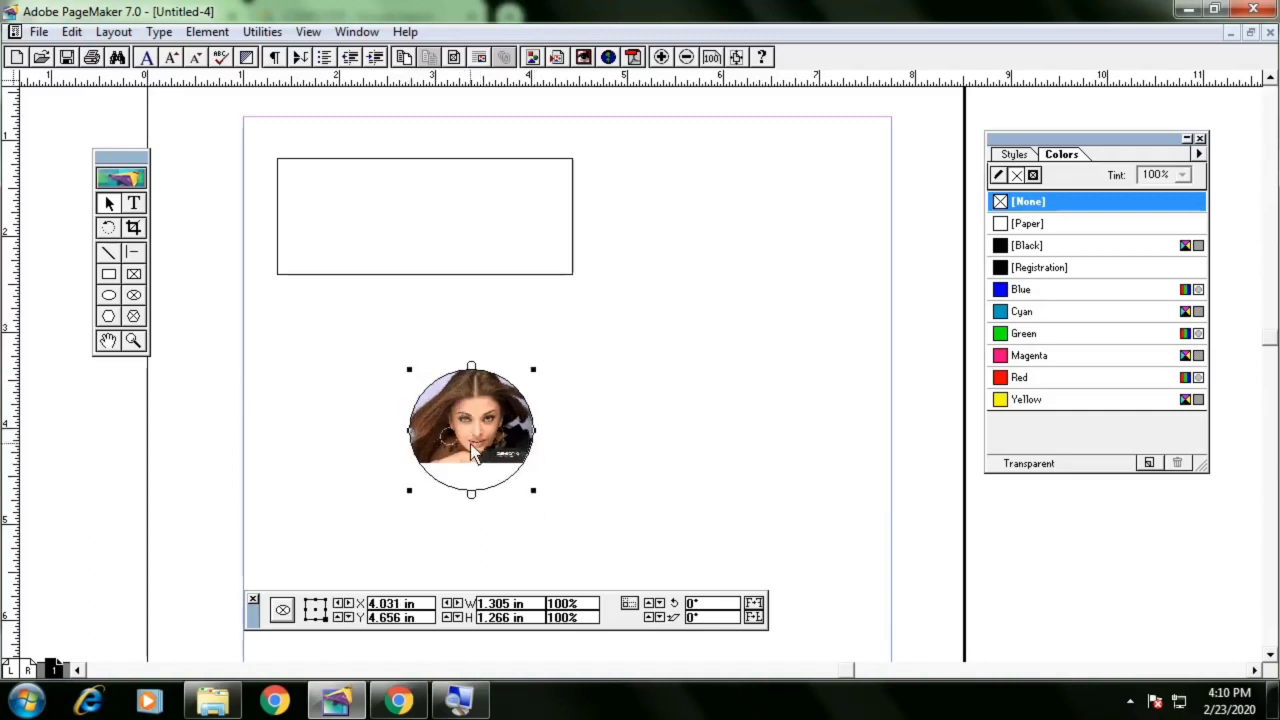
key("Delete")
Choose a rounded corner style and draw a rounded rectangle about 2.6 by 1.3 in below the top frame
left_click(135, 316)
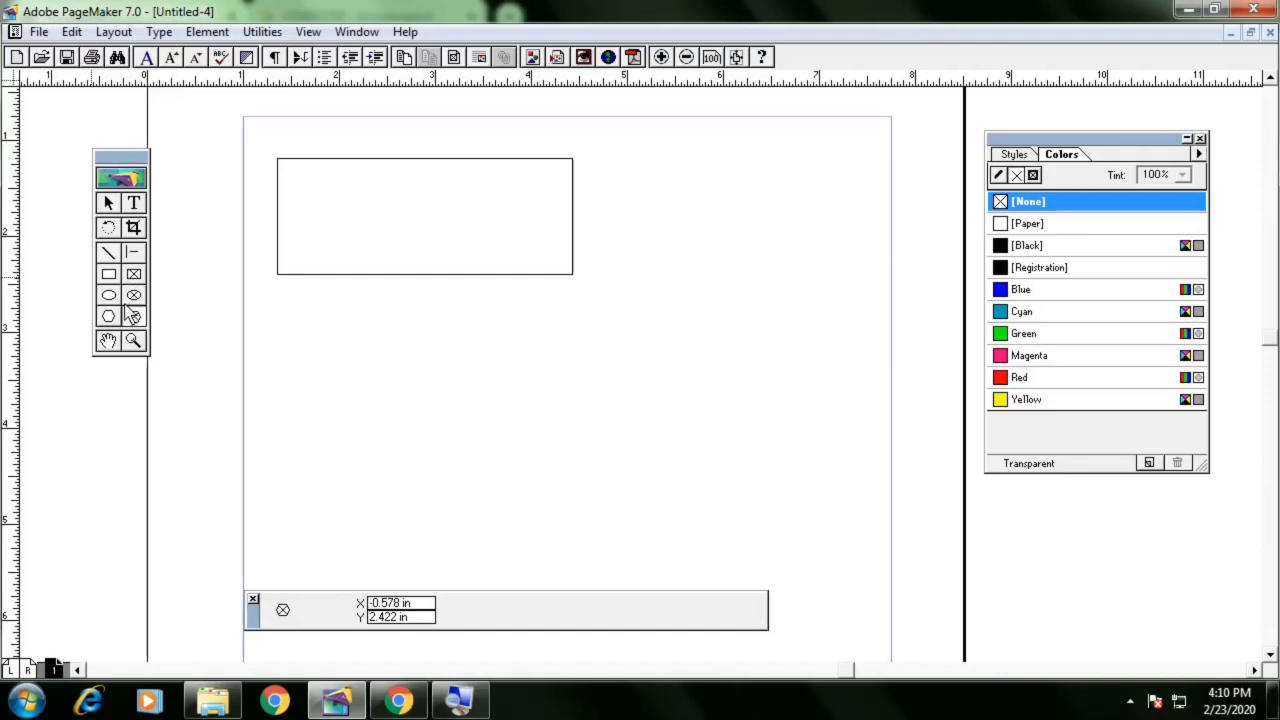
left_click(109, 316)
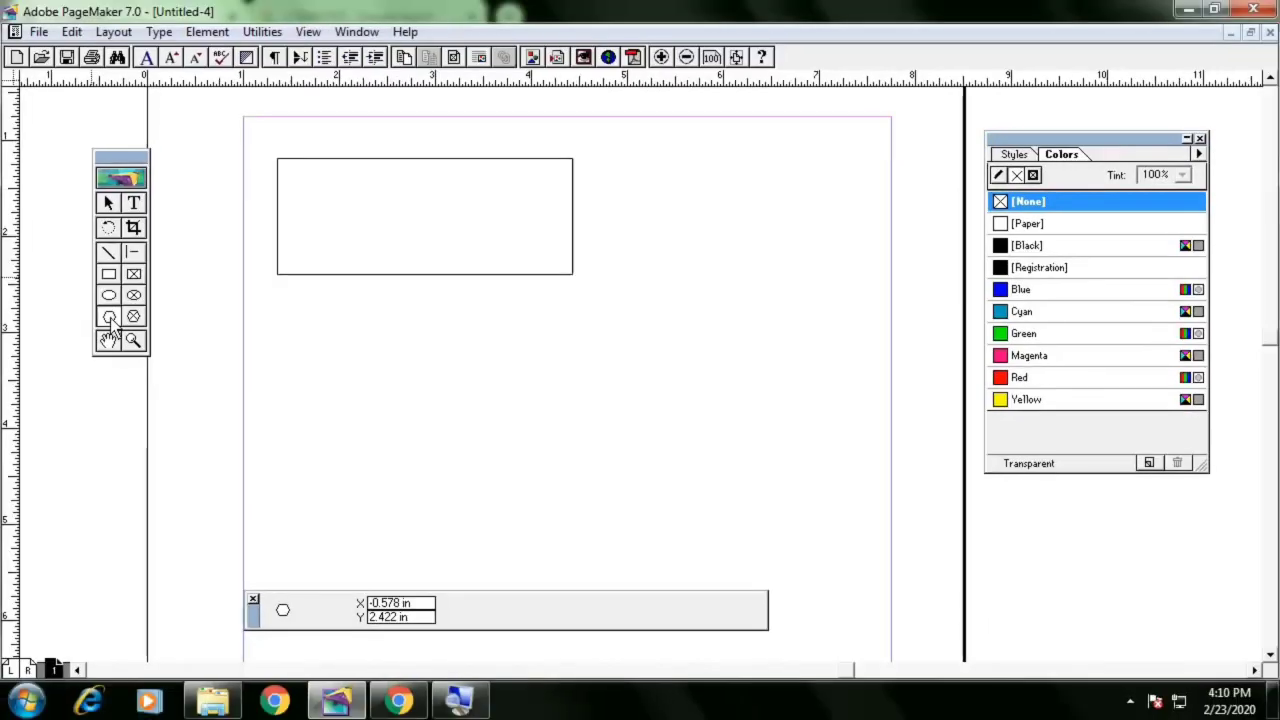
double_click(110, 276)
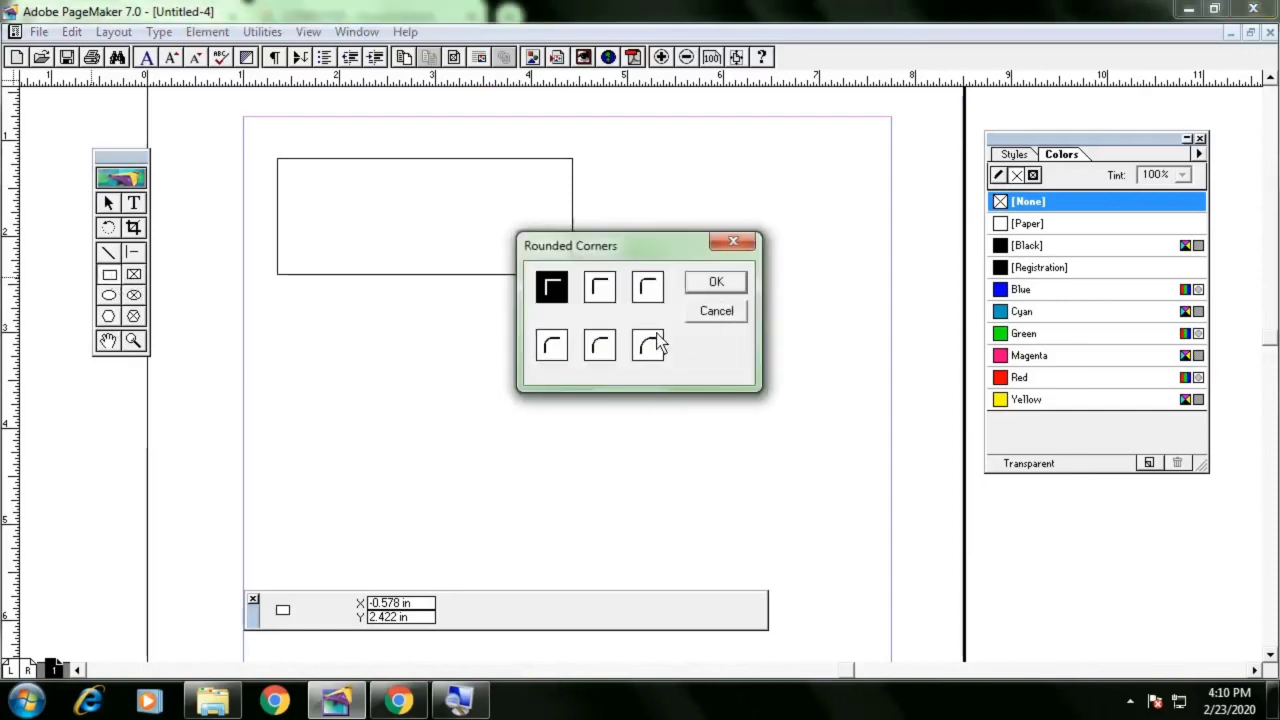
left_click(600, 350)
left_click(715, 284)
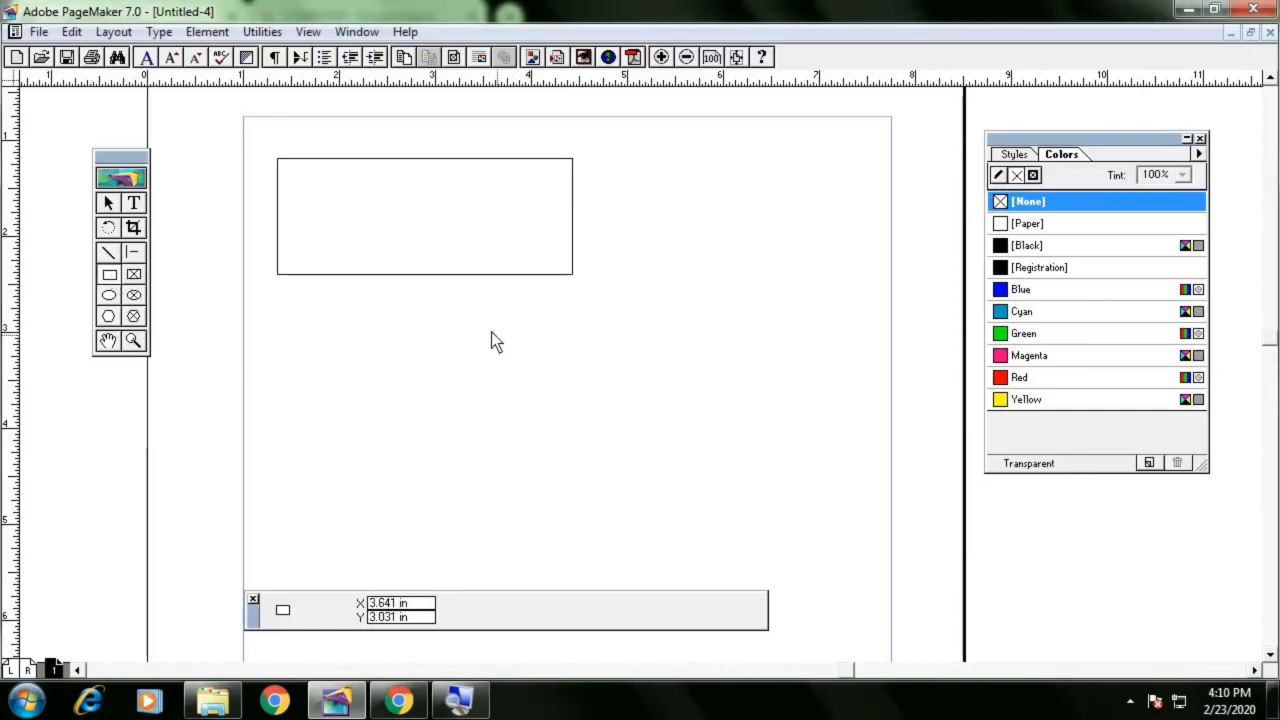
left_click_drag(490, 330, 741, 454)
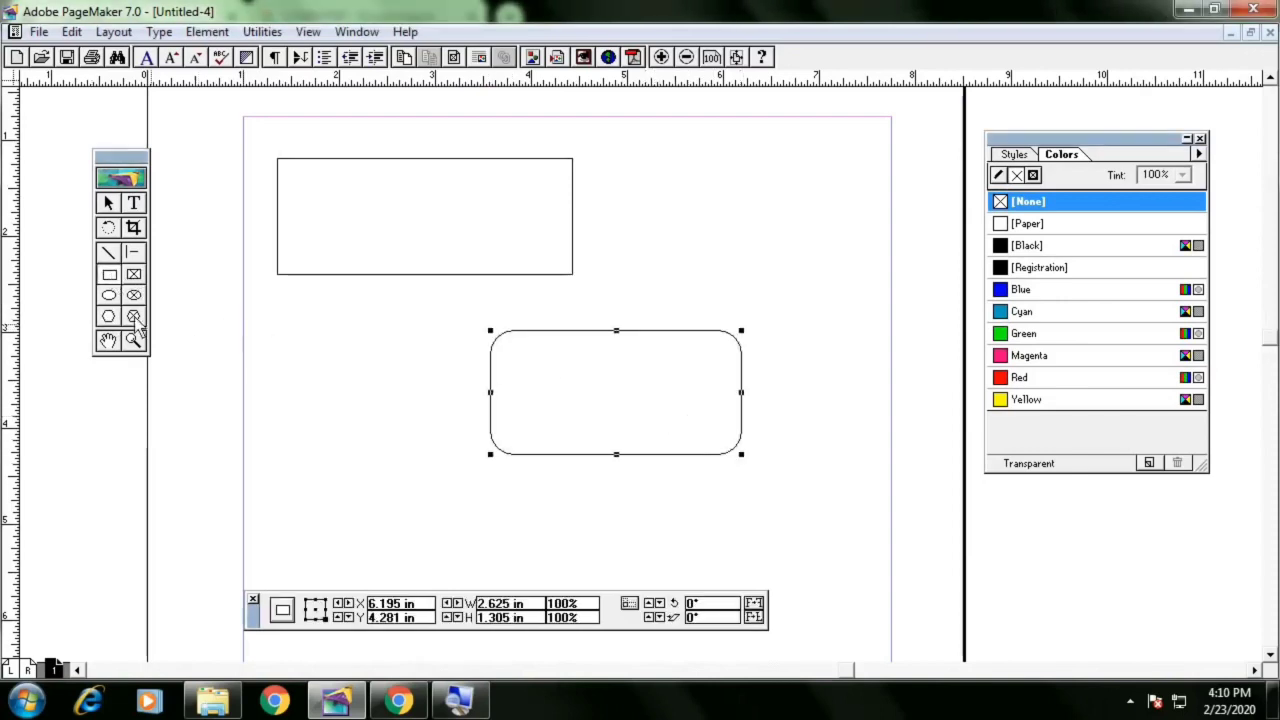
Draw a circle about 2 in across with a black vertical-line fill and 6pt stroke, then delete it
double_click(109, 295)
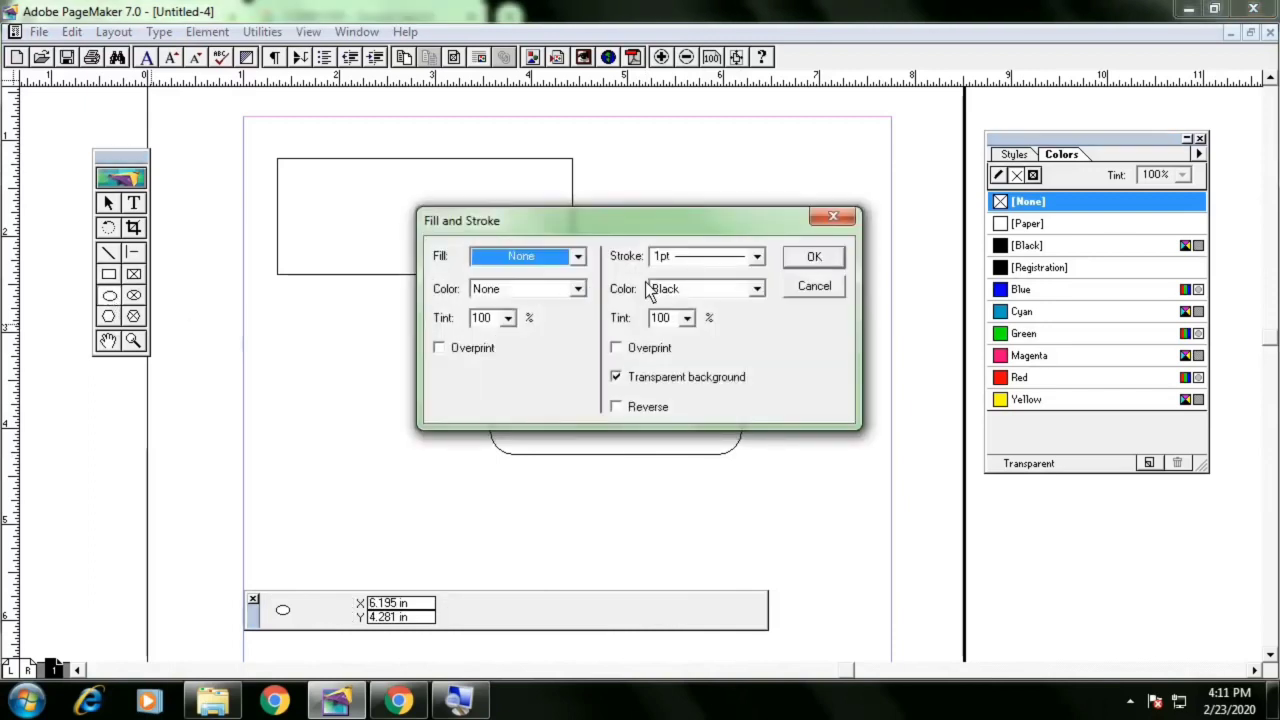
left_click(577, 256)
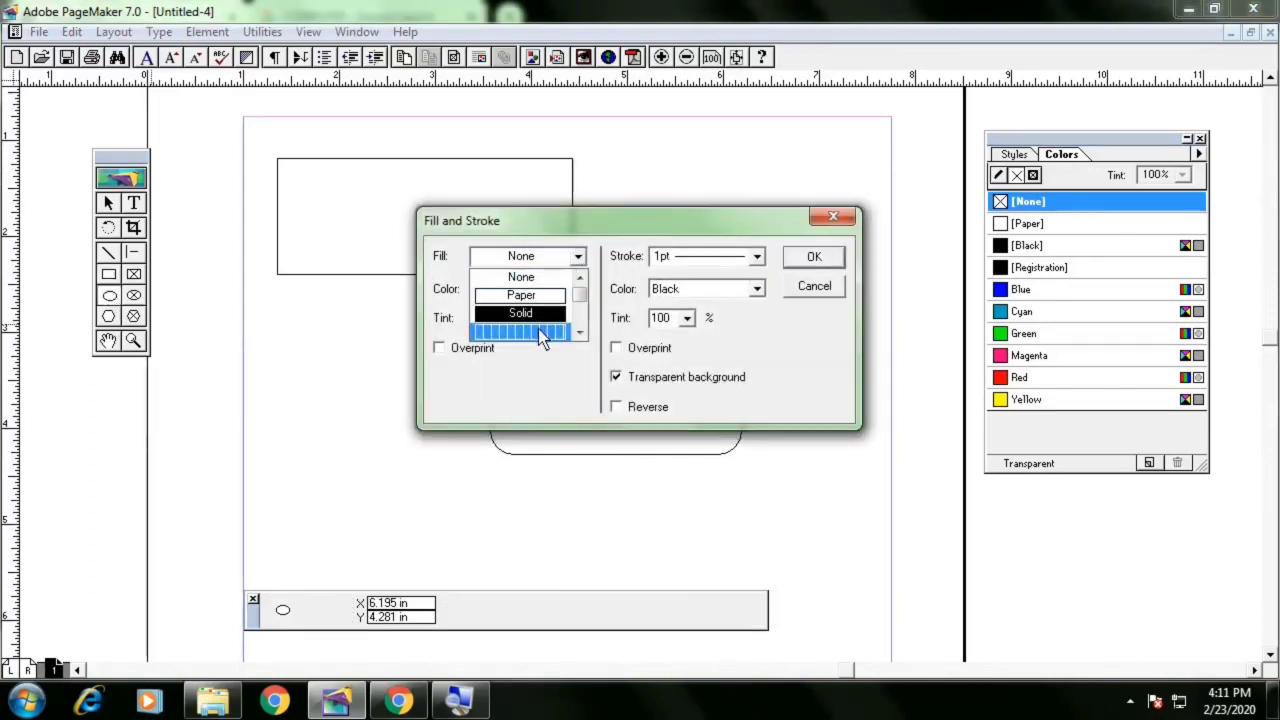
left_click(538, 329)
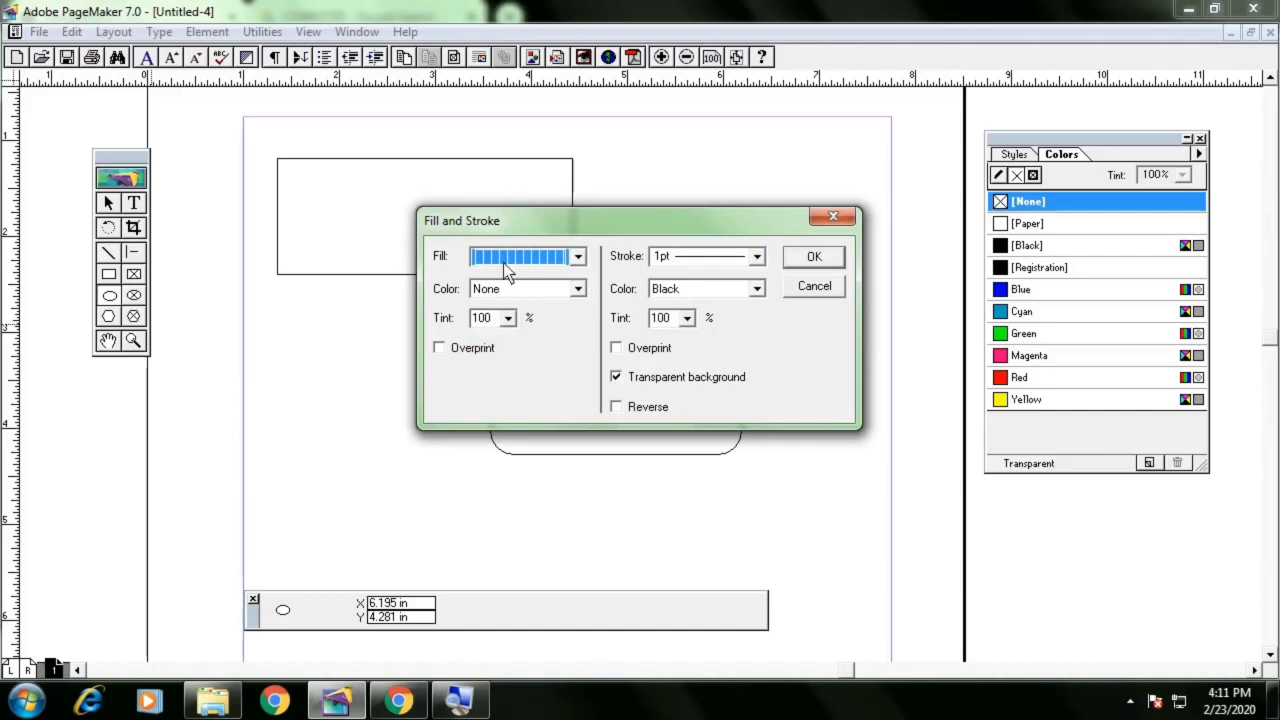
left_click(562, 289)
left_click(512, 316)
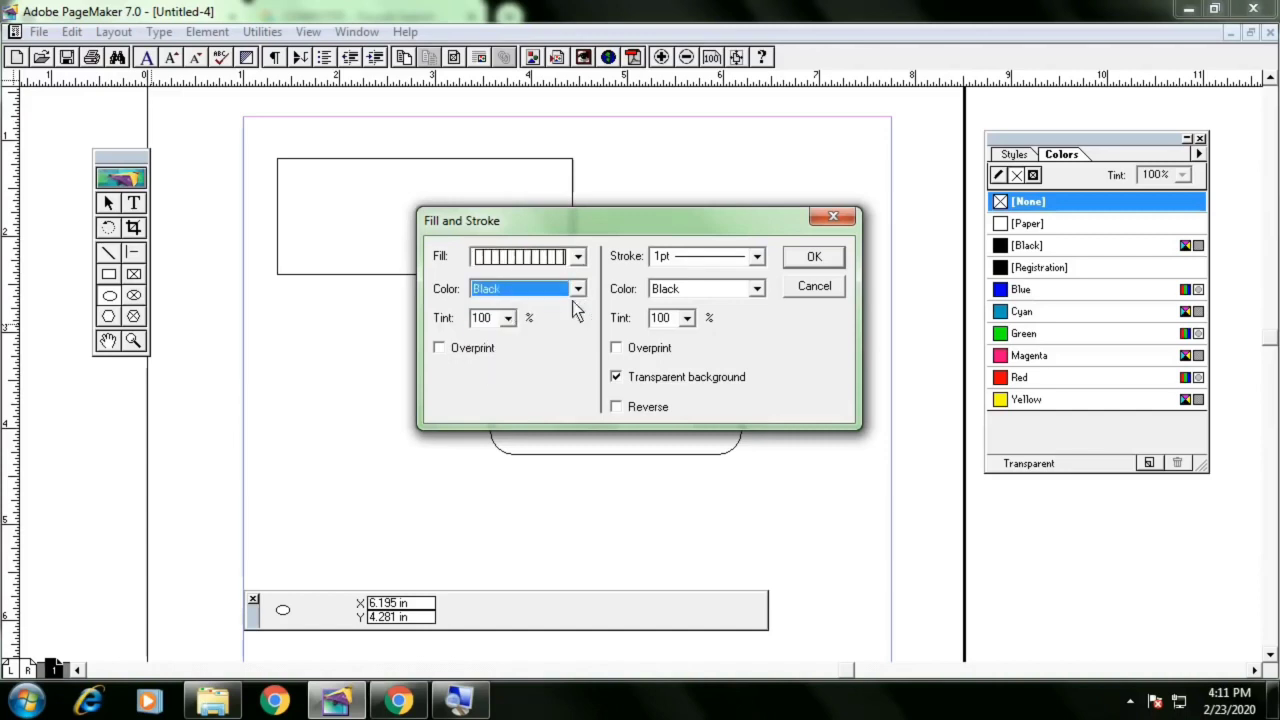
left_click(741, 262)
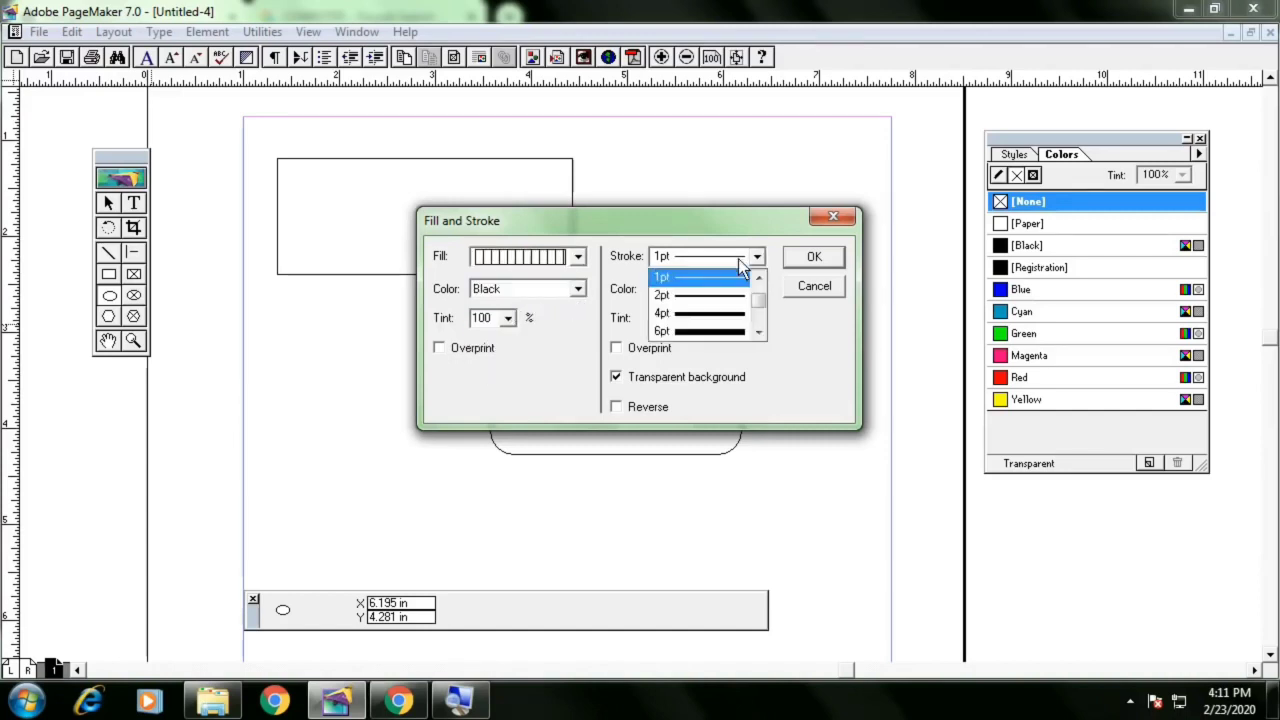
left_click(714, 325)
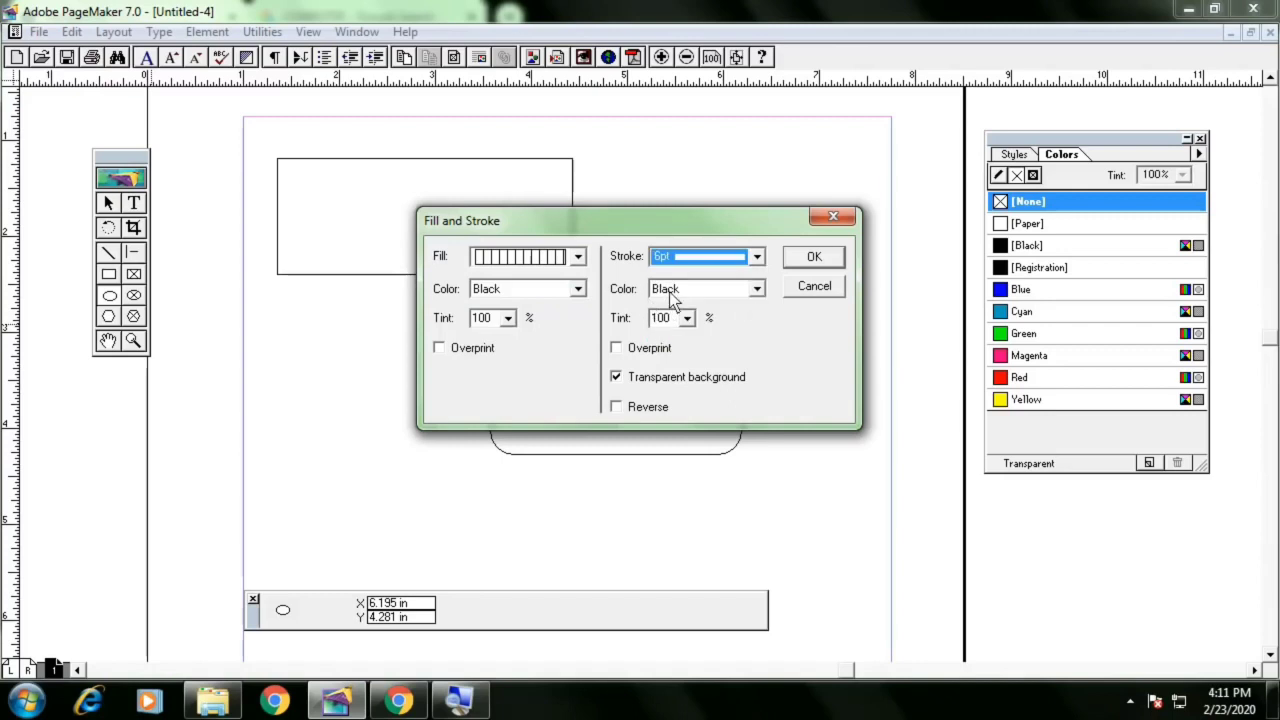
left_click(810, 257)
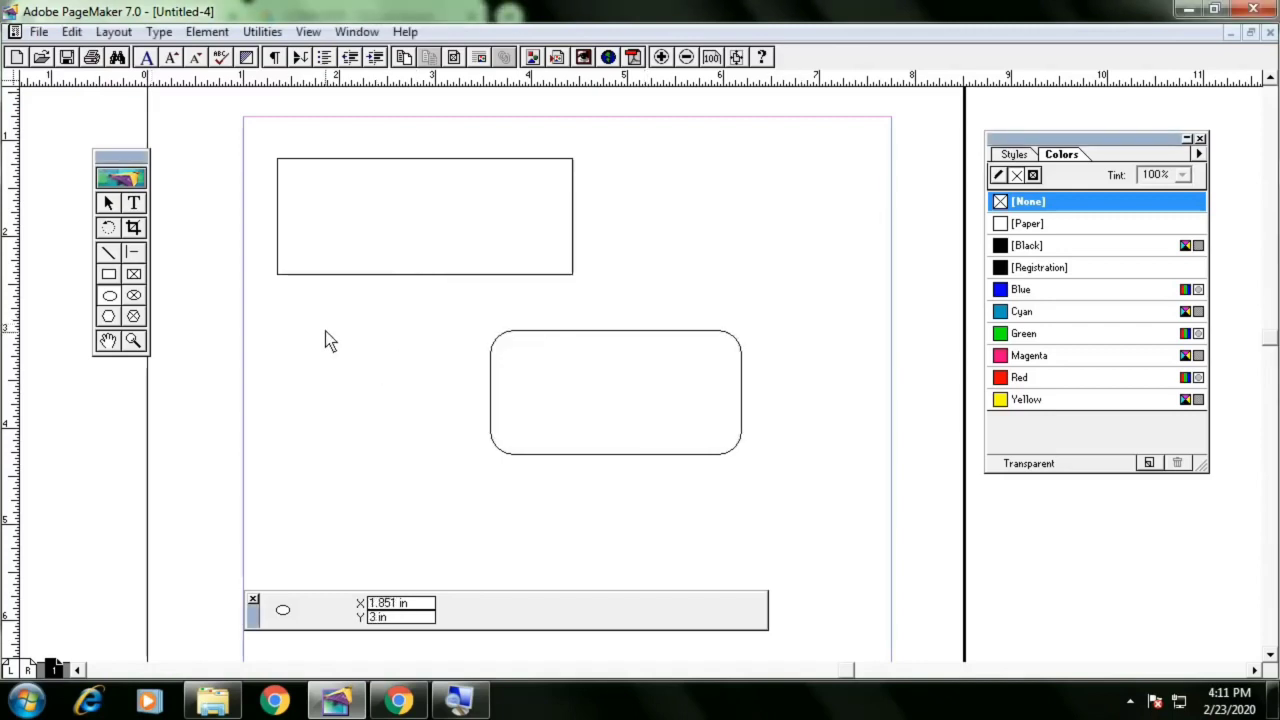
mouse_move(325, 331)
left_mouse_down()
mouse_move(512, 478)
mouse_move(521, 517)
left_mouse_up()
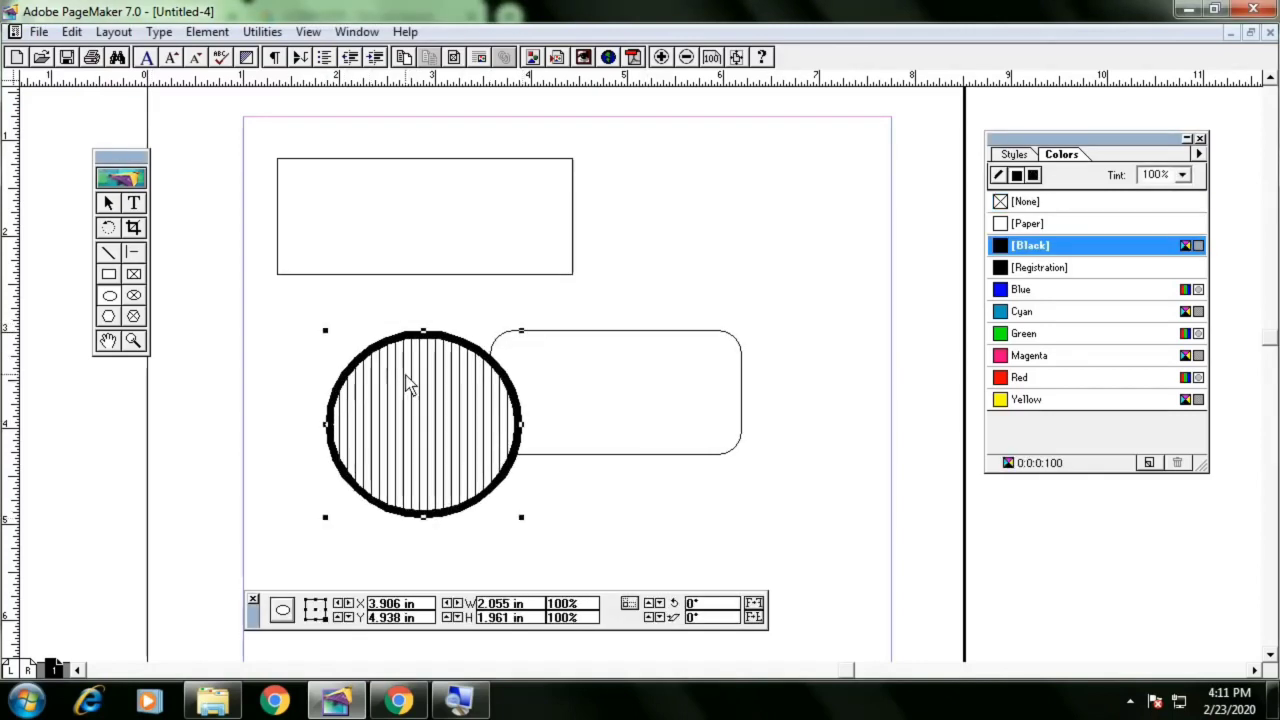
key("Delete")
Set the polygon to 9 sides with 51% star inset, draw a star about 2.7 in wide, and delete it
double_click(108, 316)
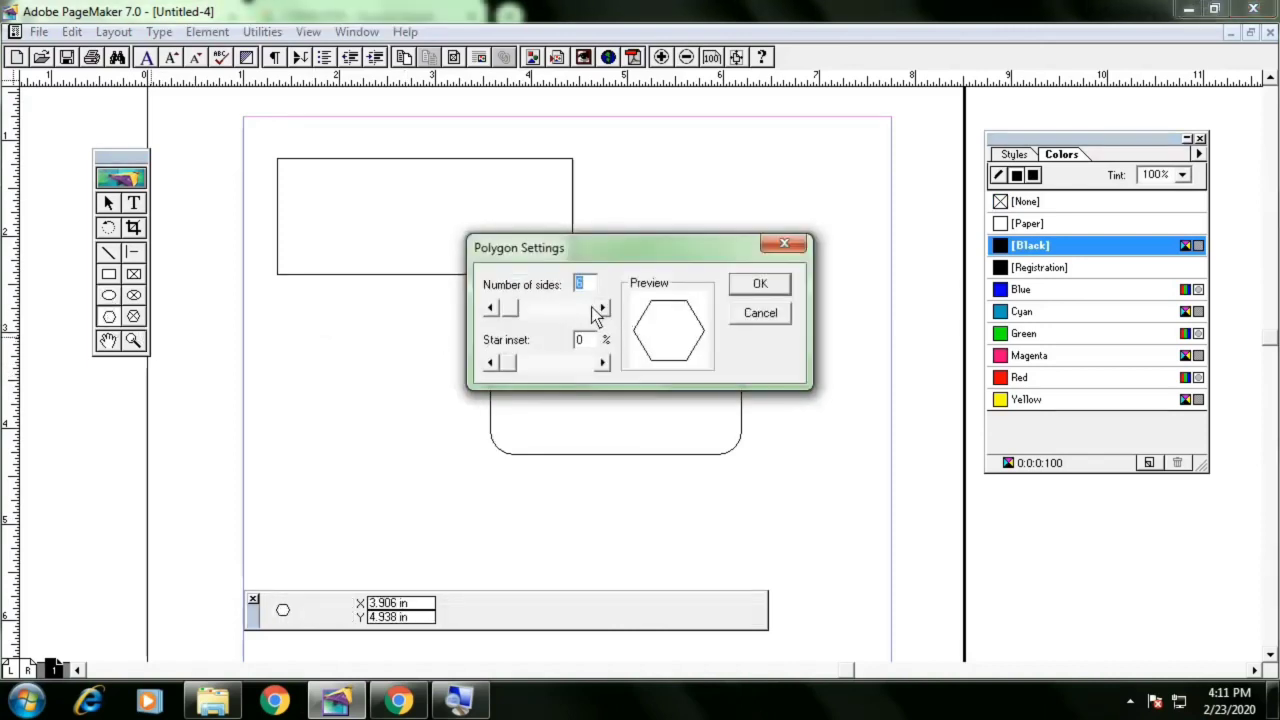
left_click_drag(519, 316, 551, 358)
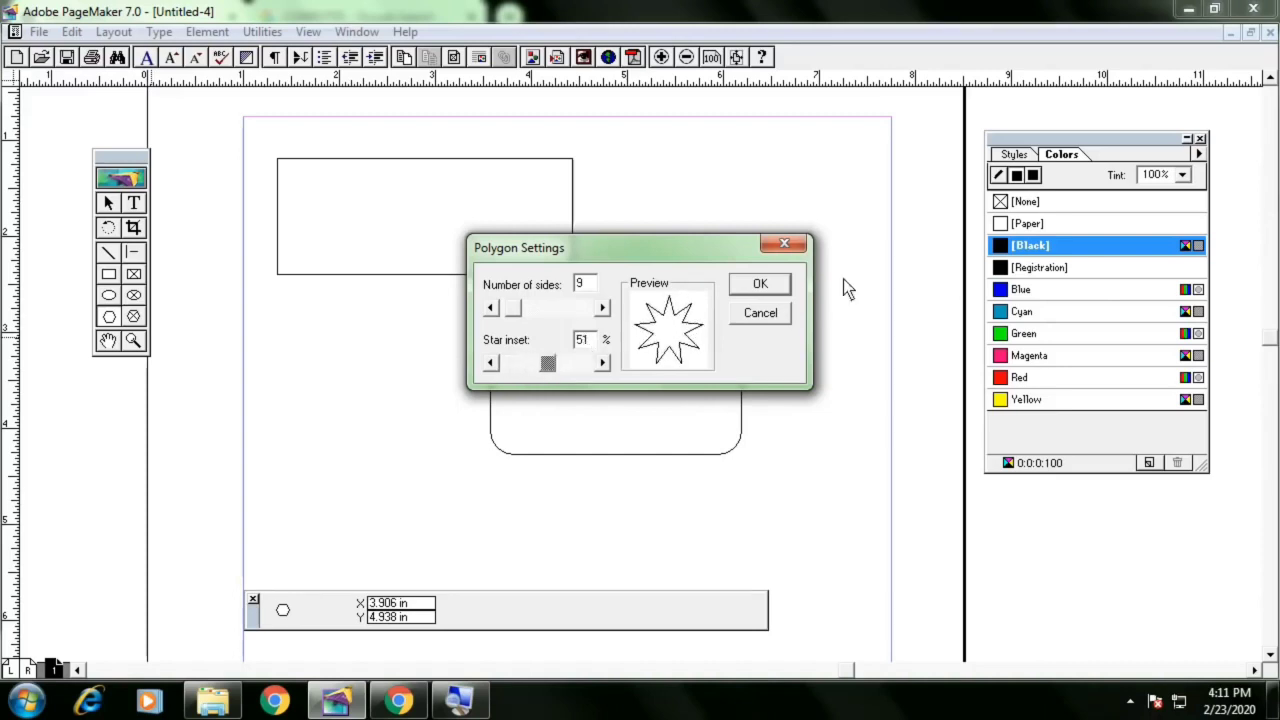
left_click(785, 287)
left_click_drag(367, 273, 629, 489)
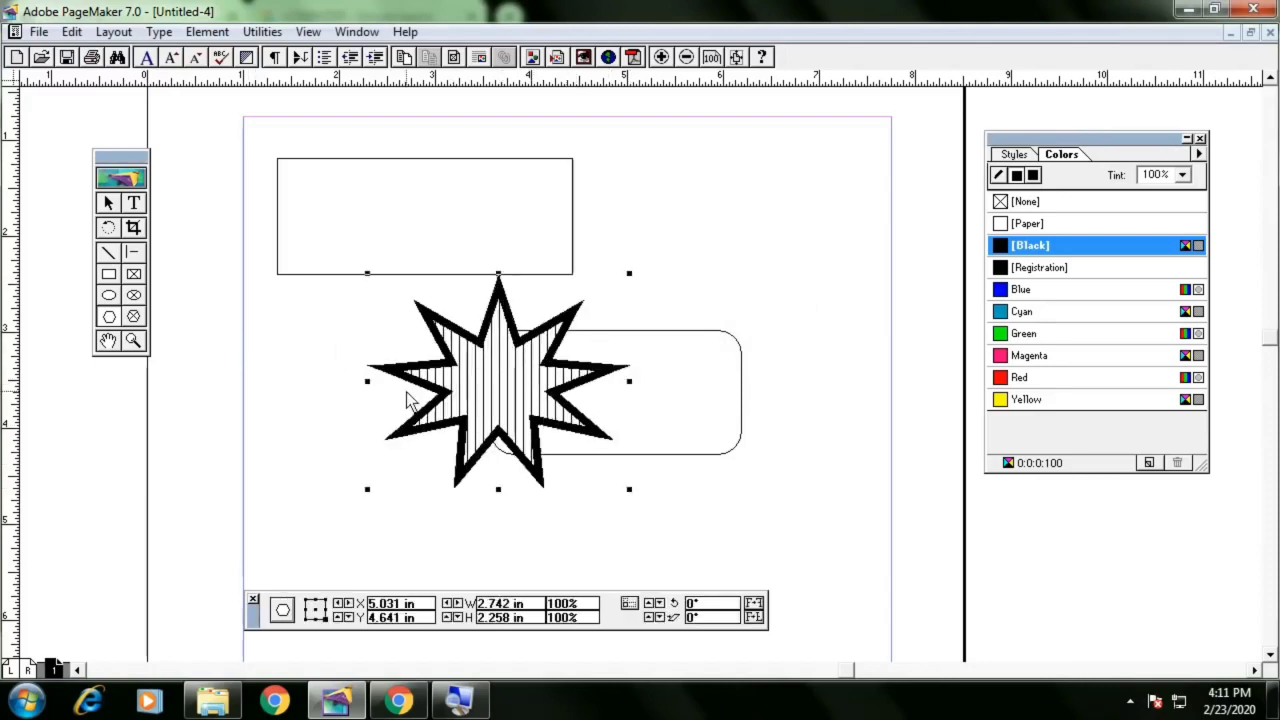
key("Delete")
Reset the ellipse defaults to no fill, no fill color and a Hairline stroke, then draw and delete a test circle
double_click(109, 295)
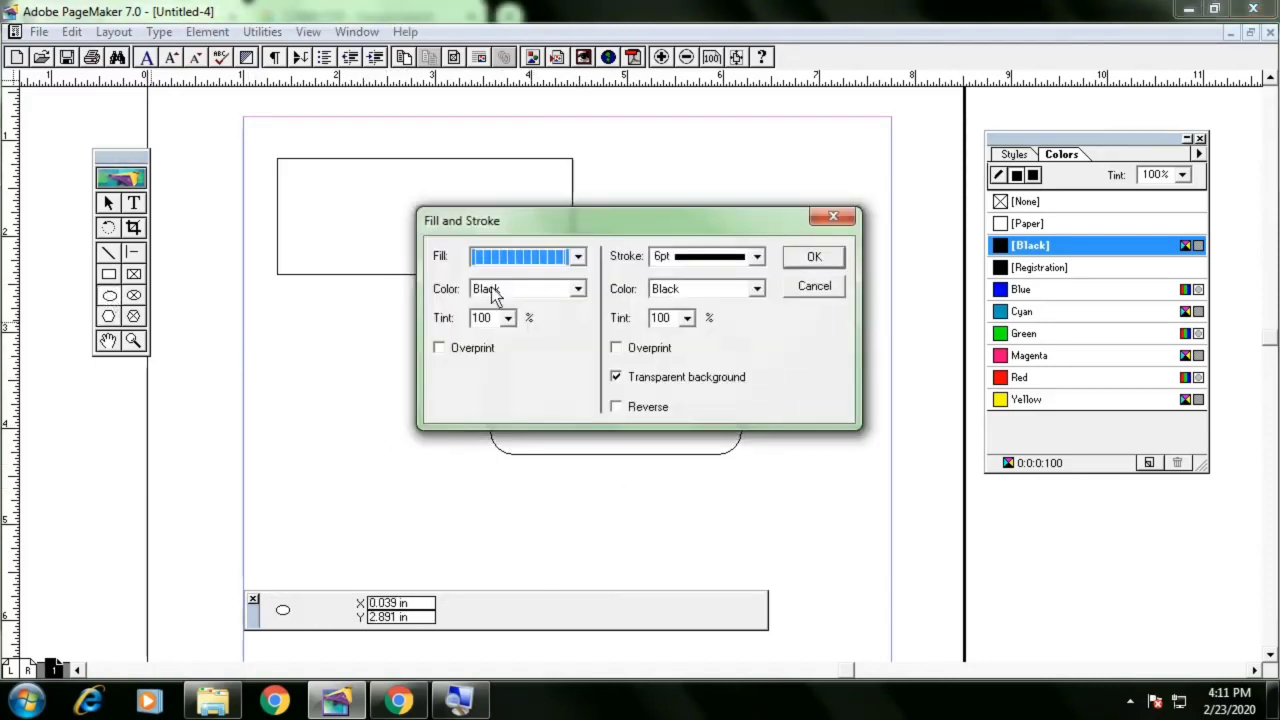
left_click(538, 264)
left_click(523, 273)
left_click(517, 288)
scroll(506, 318, "up", 1)
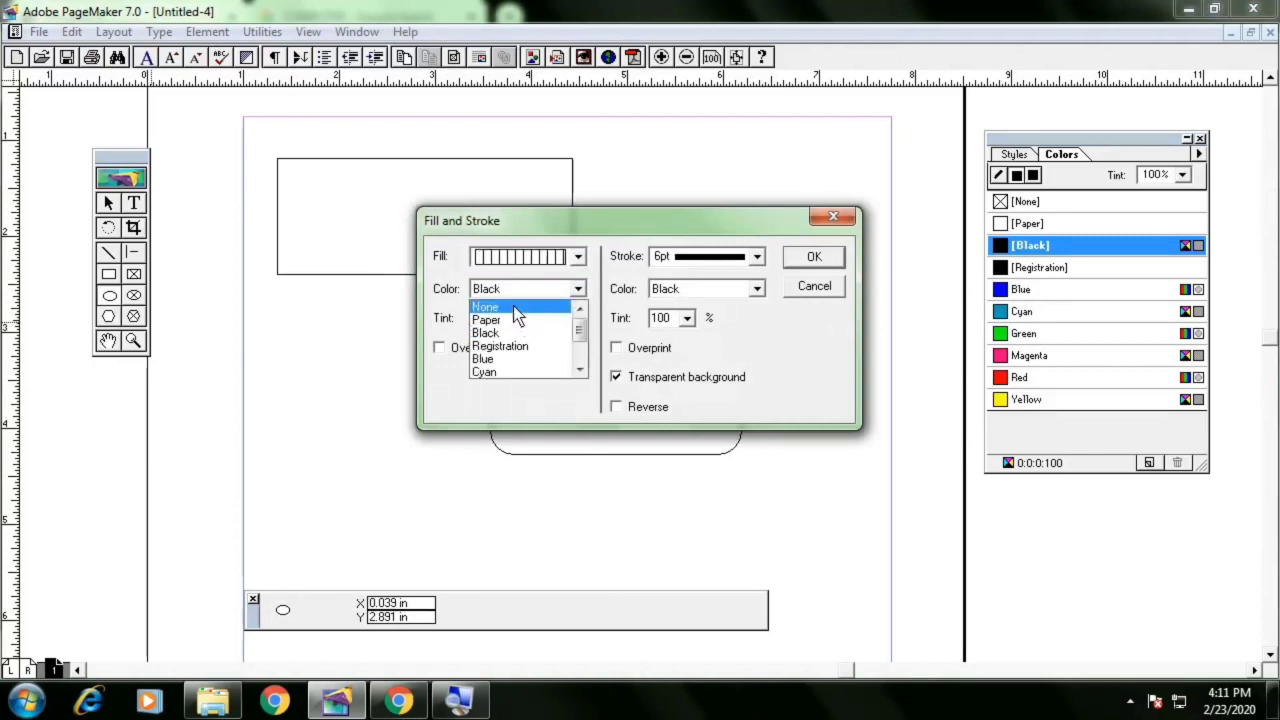
left_click(513, 305)
left_click(524, 264)
left_click_drag(583, 307, 583, 299)
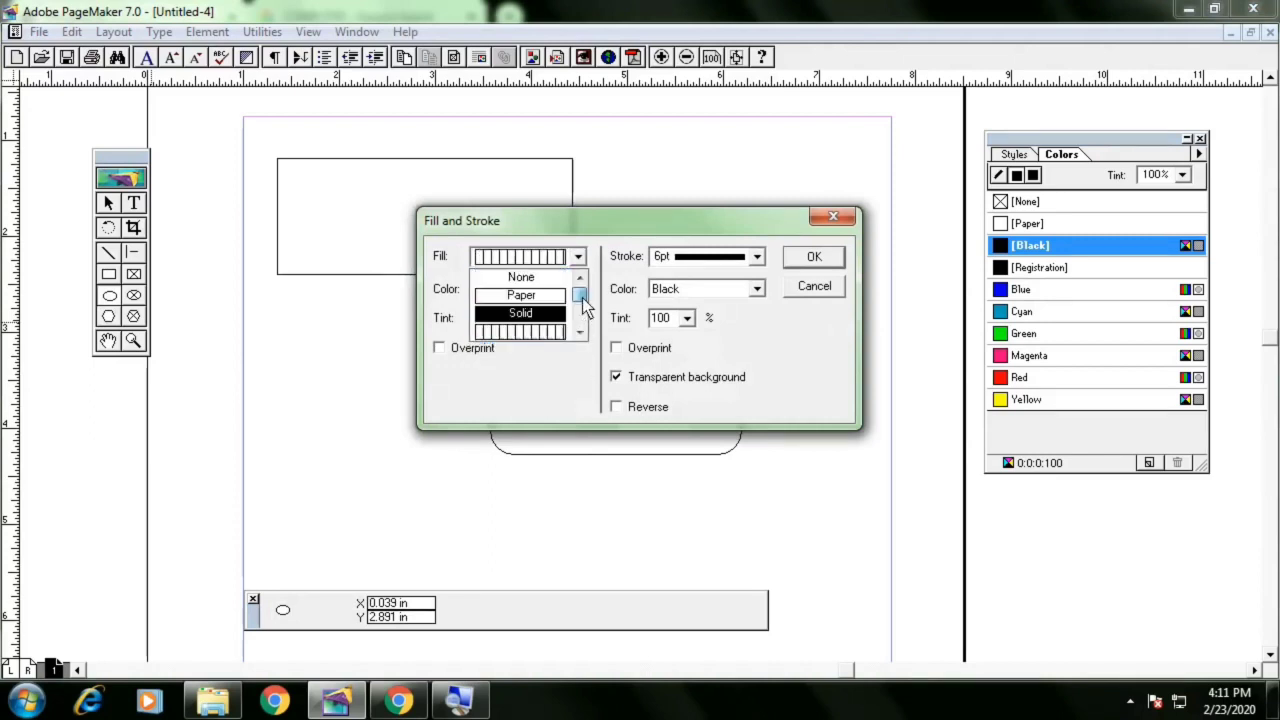
left_click(554, 281)
left_click(727, 262)
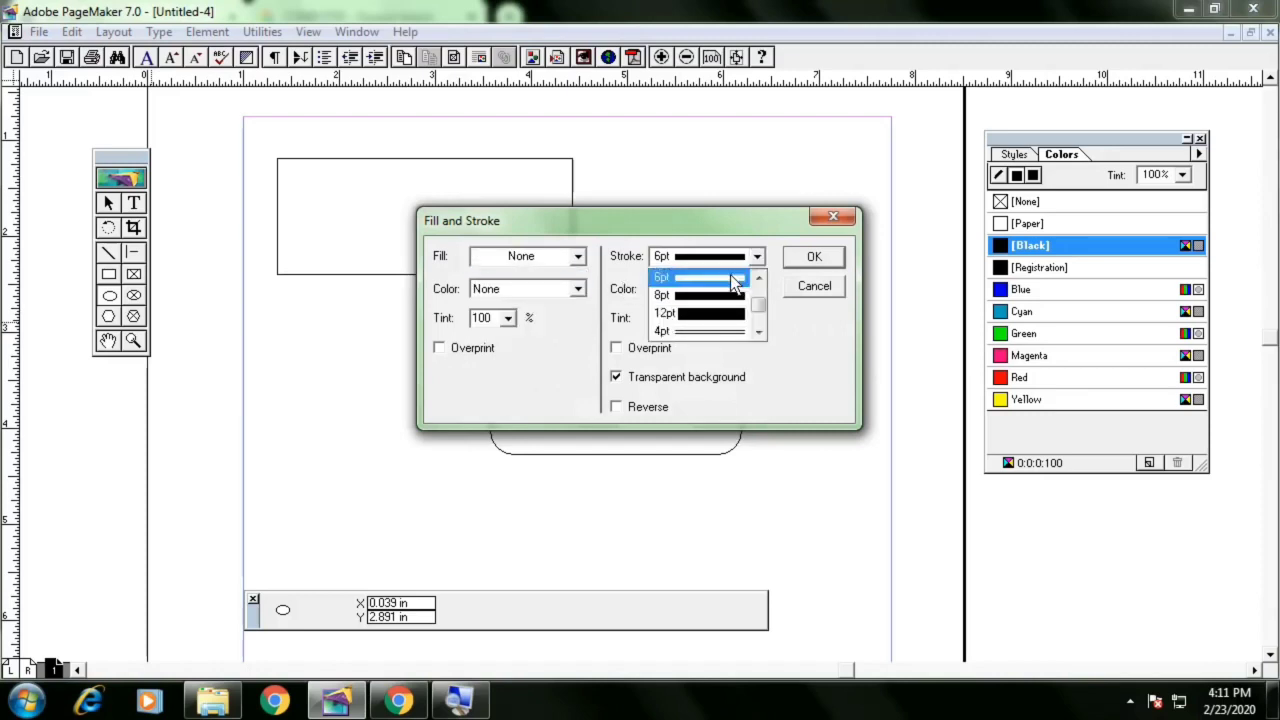
left_click_drag(759, 316, 757, 289)
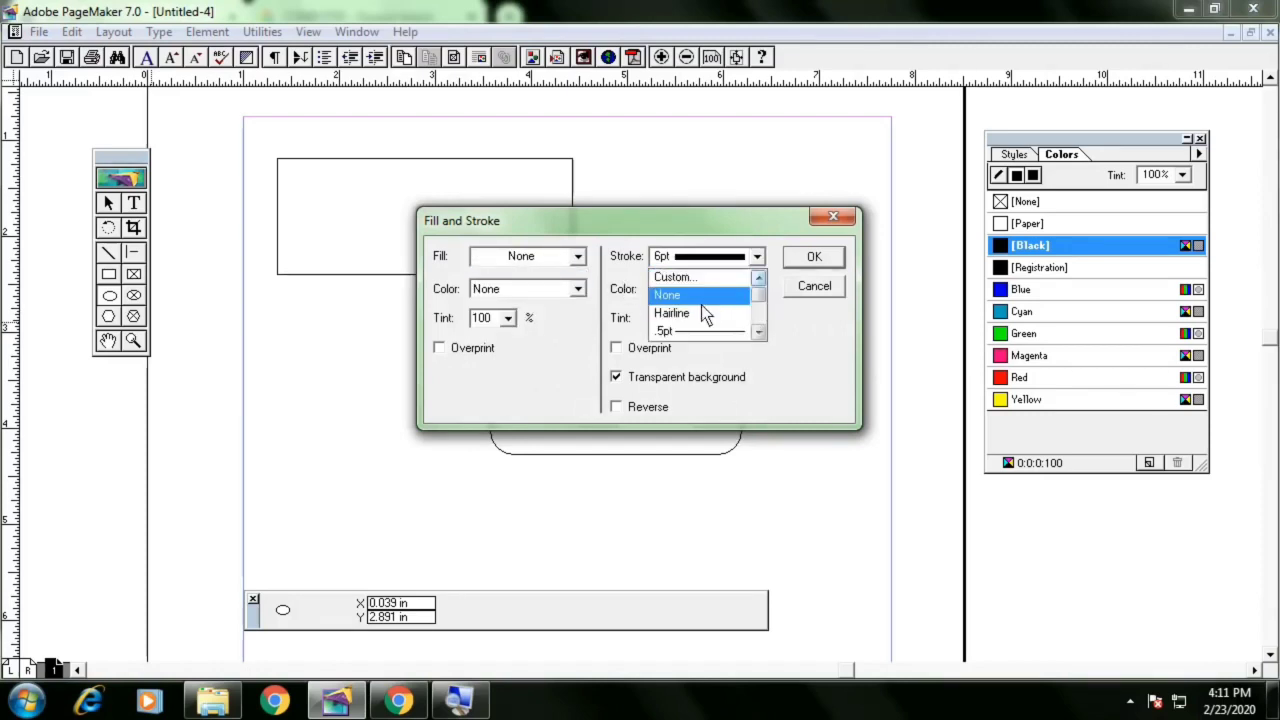
left_click(699, 316)
left_click(812, 258)
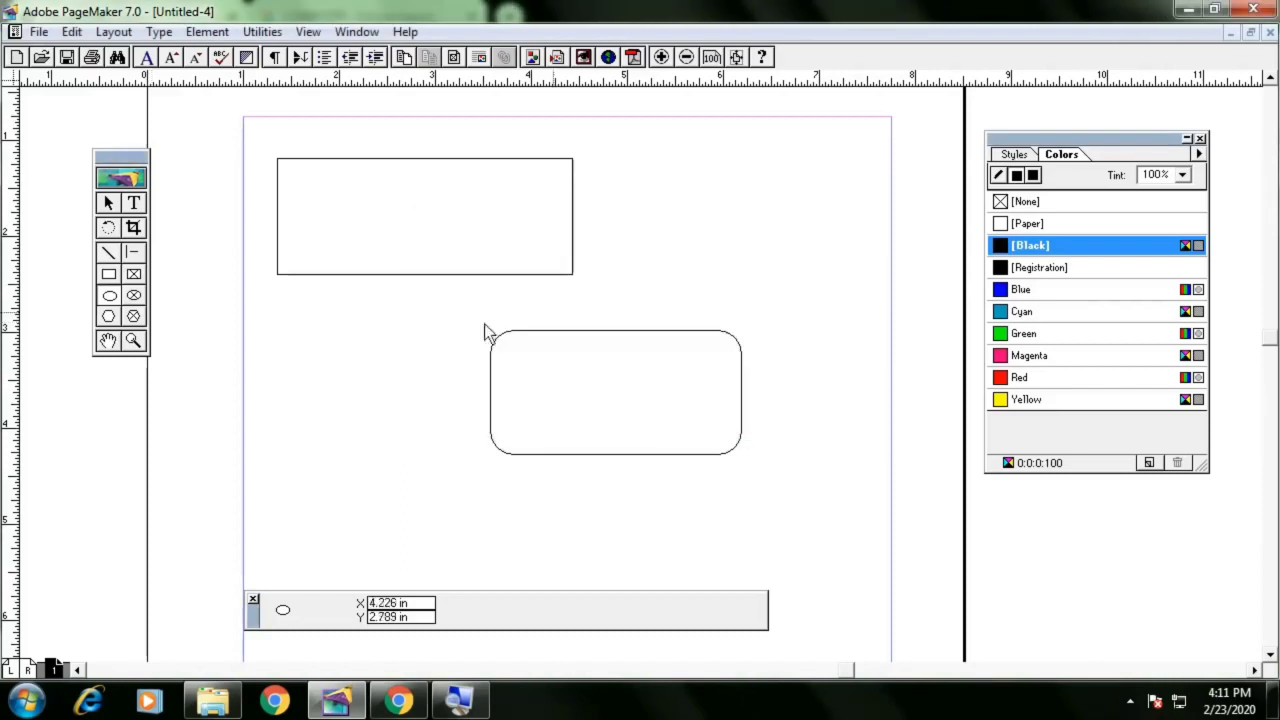
left_click_drag(296, 330, 463, 502)
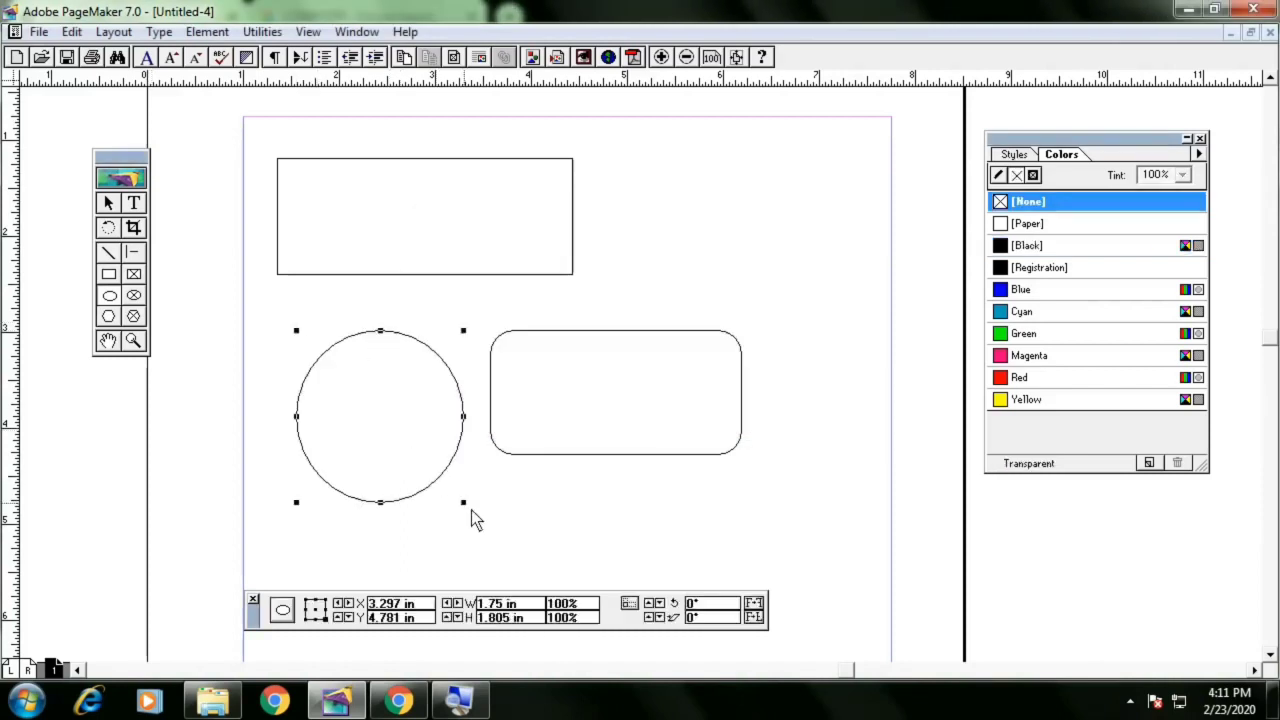
key("Delete")
Draw a star polygon about 2.4 by 2 in, fill it with Cyan, and delete it
double_click(108, 316)
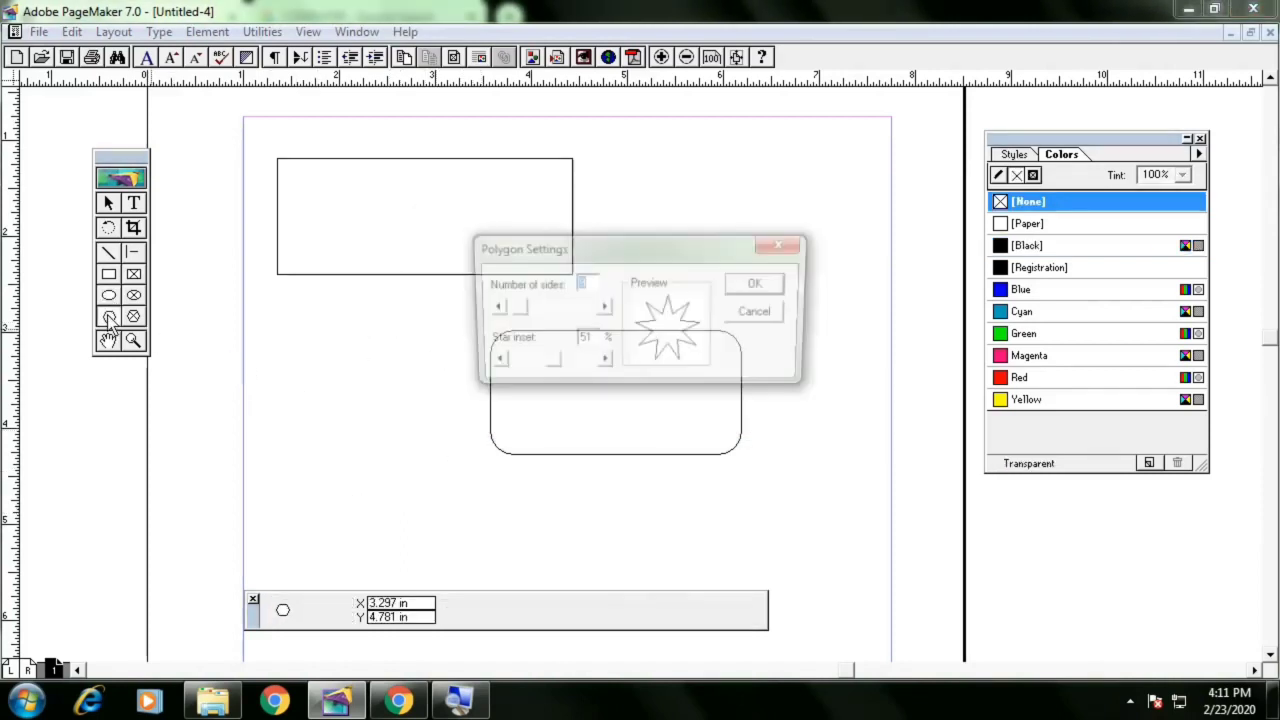
left_click(760, 284)
left_click_drag(486, 451, 548, 492)
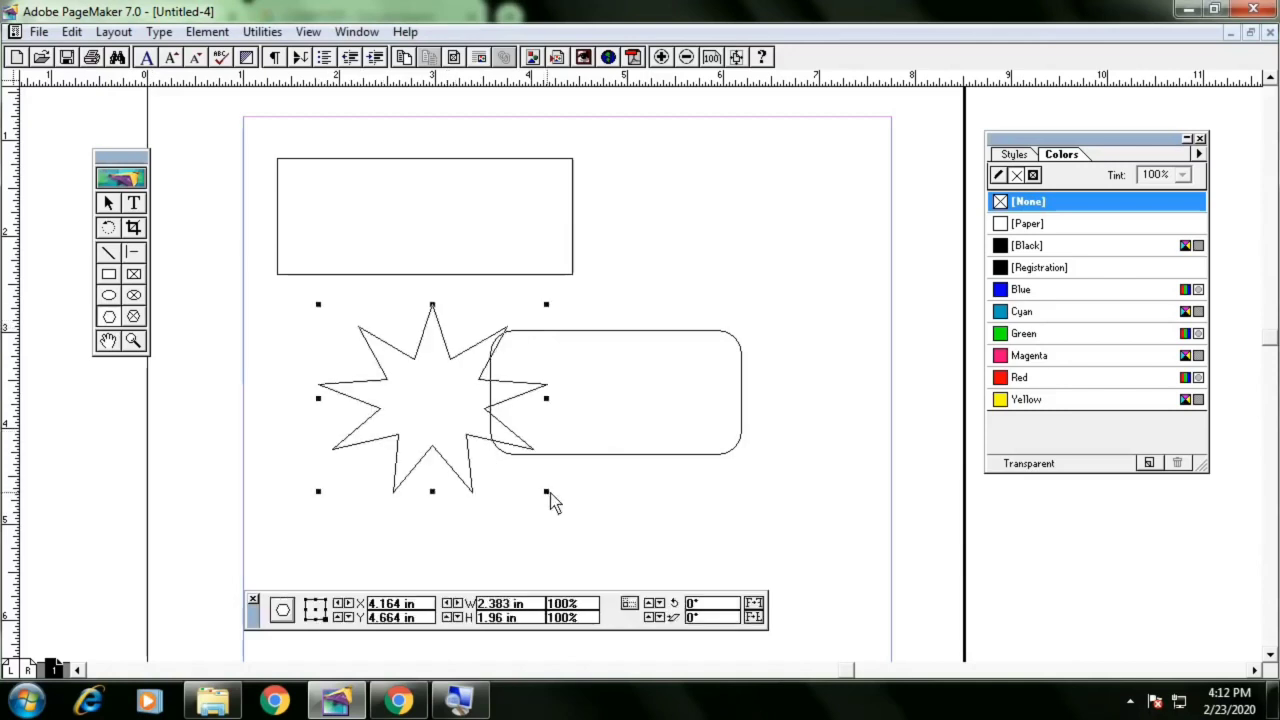
left_click(1078, 315)
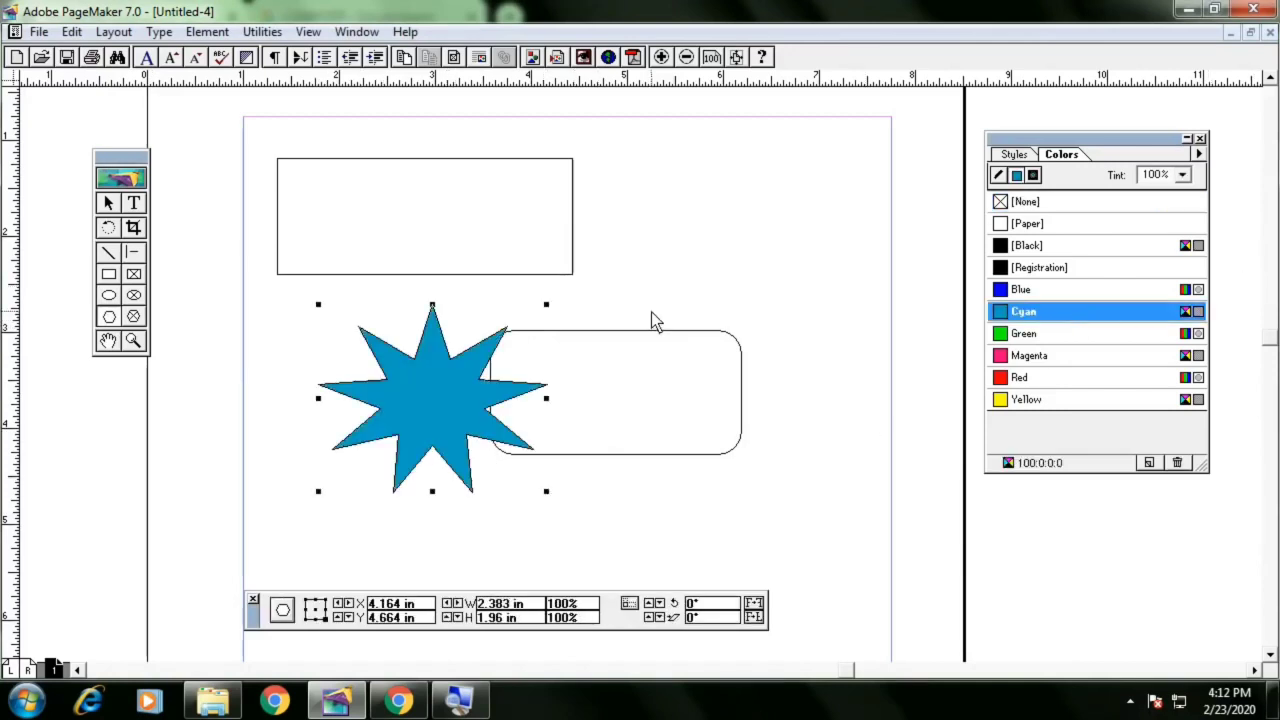
key("Delete")
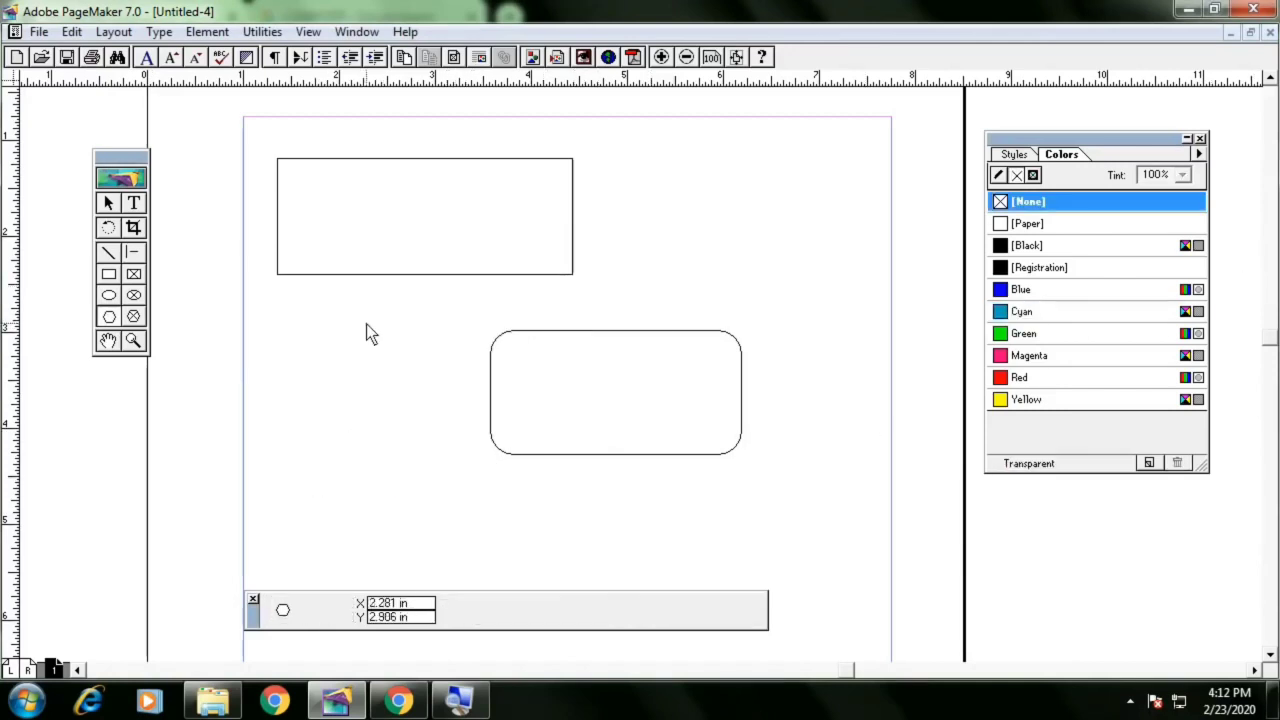
Zoom in on the top rectangle frame
left_click(108, 341)
left_click_drag(459, 397, 503, 398)
left_click(133, 341)
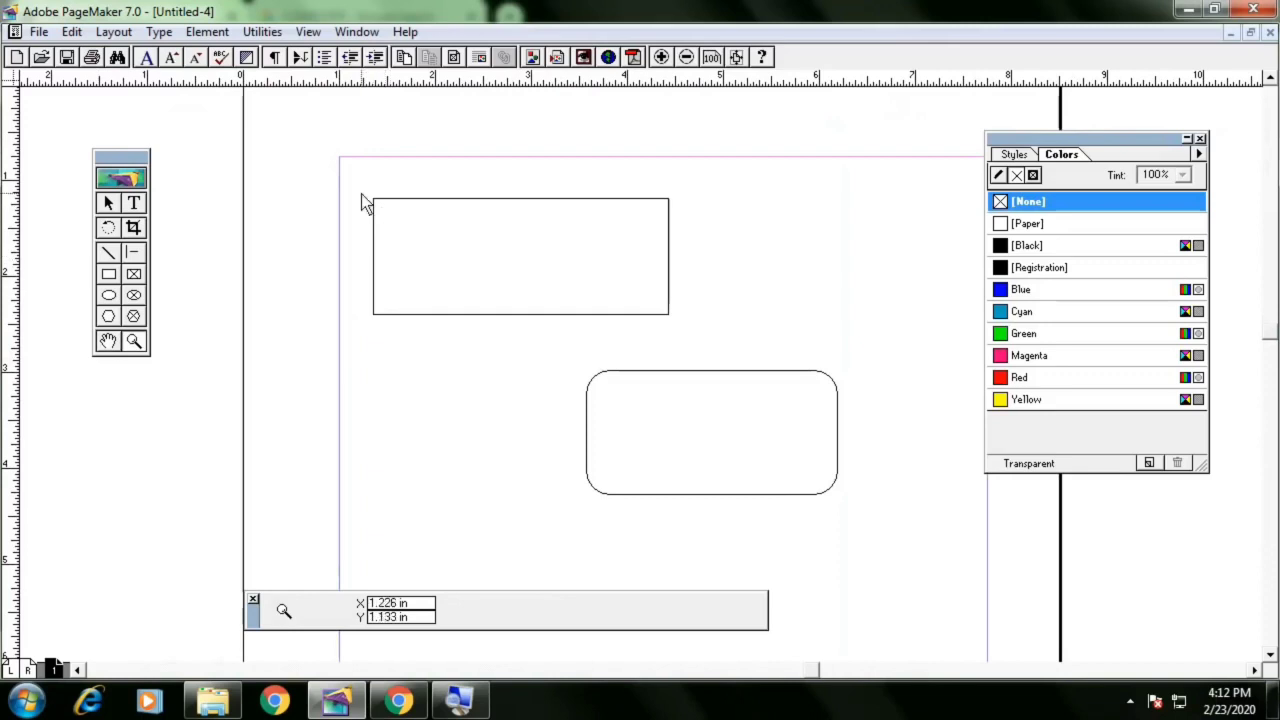
left_click_drag(362, 196, 529, 283)
left_click_drag(679, 332, 695, 330)
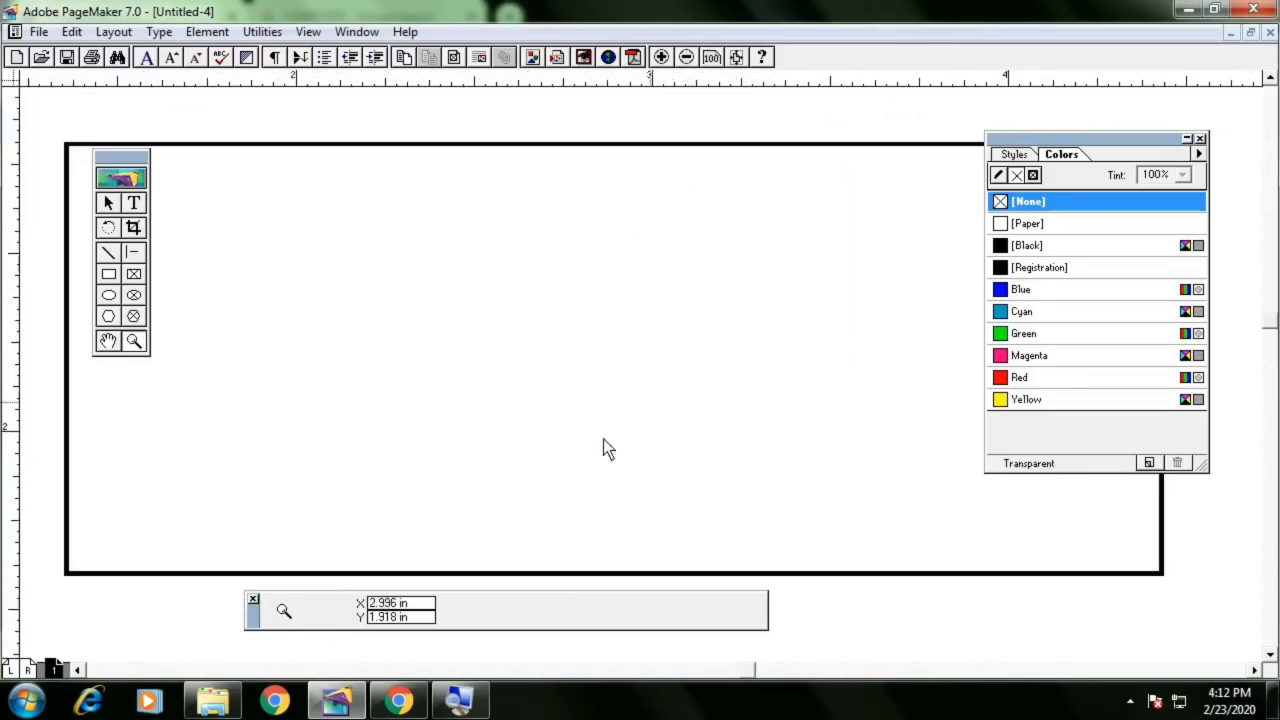
Examine the page and the rectangle frames at different magnifications
right_click(492, 332)
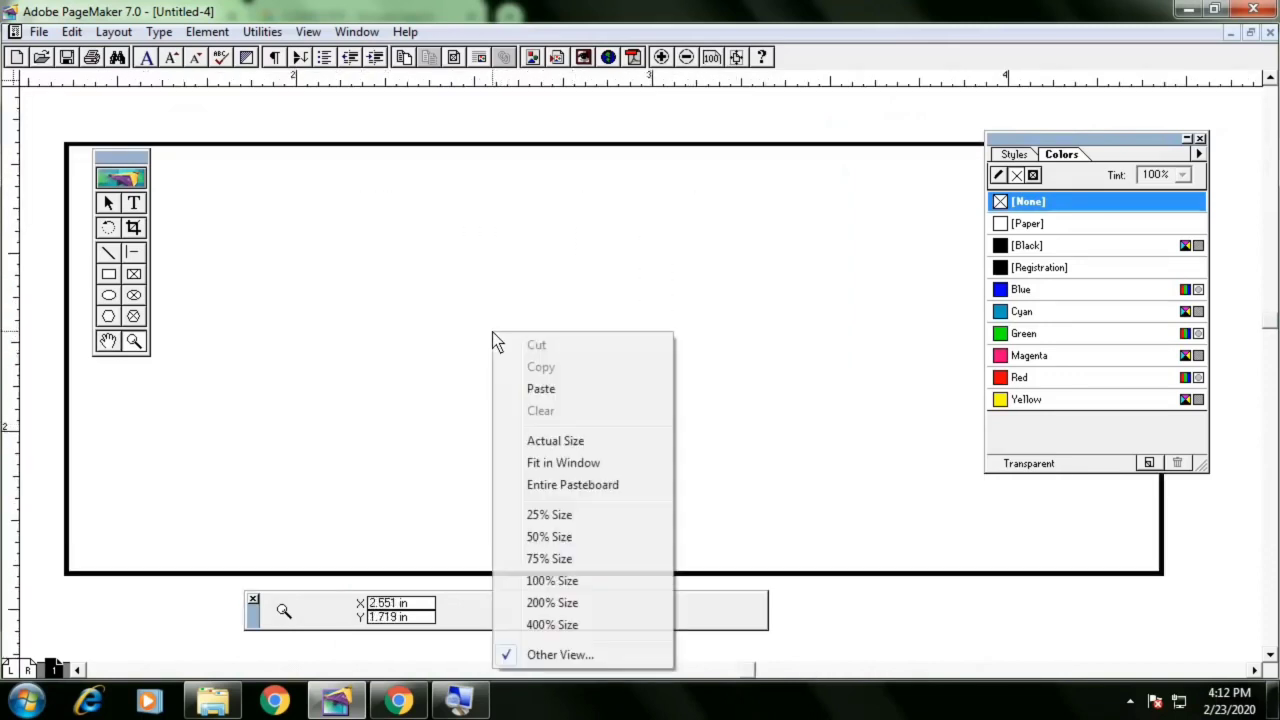
left_click(549, 515)
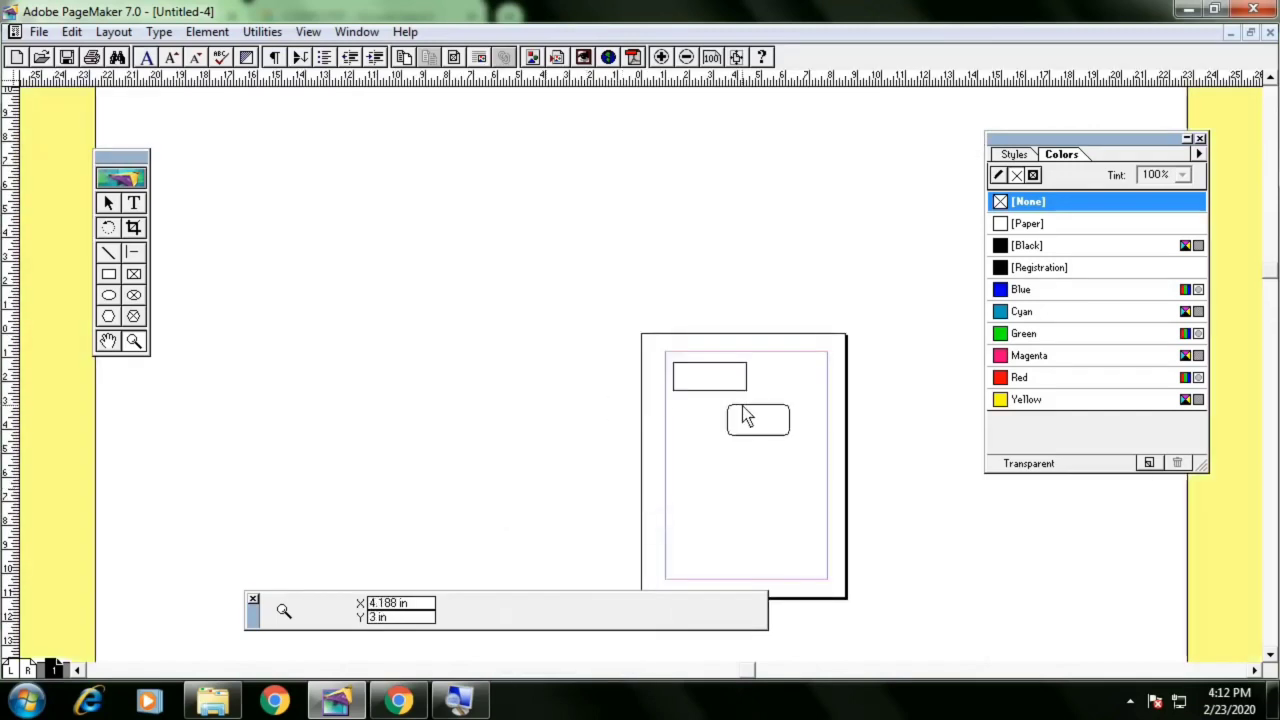
key("ctrl+plus")
key("ctrl+plus")
key("ctrl+plus")
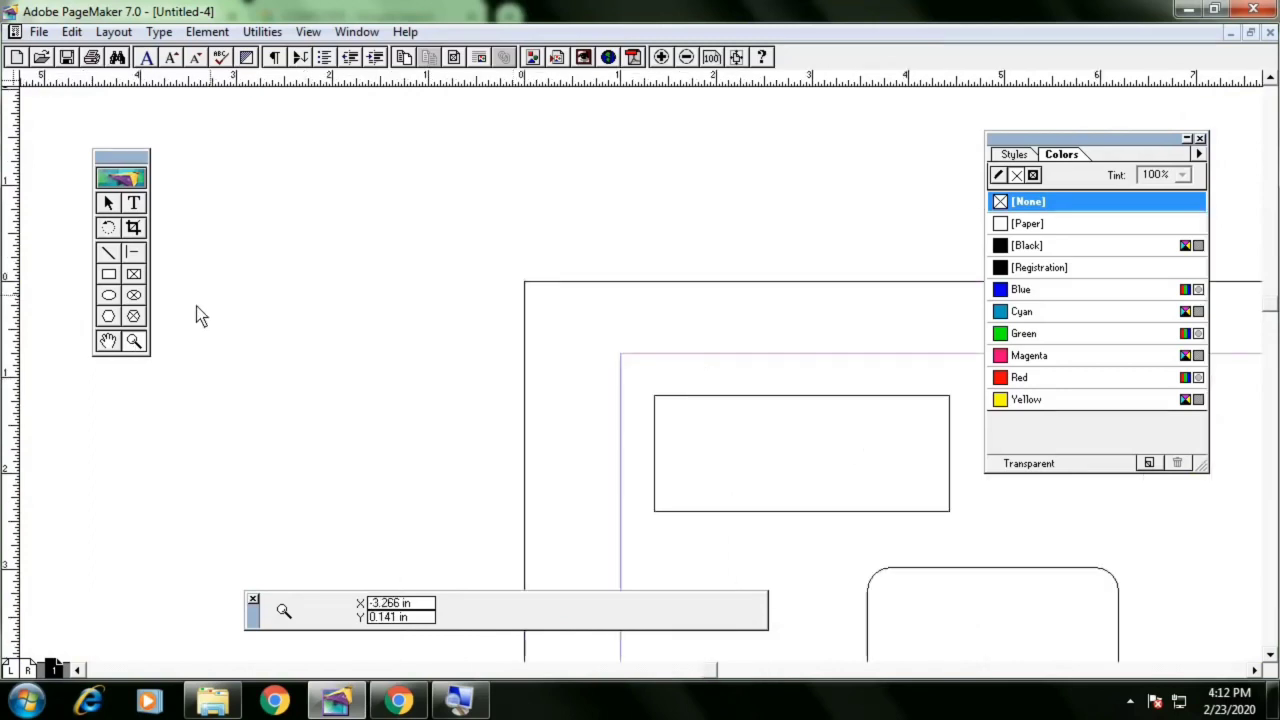
left_click_drag(639, 382, 969, 531)
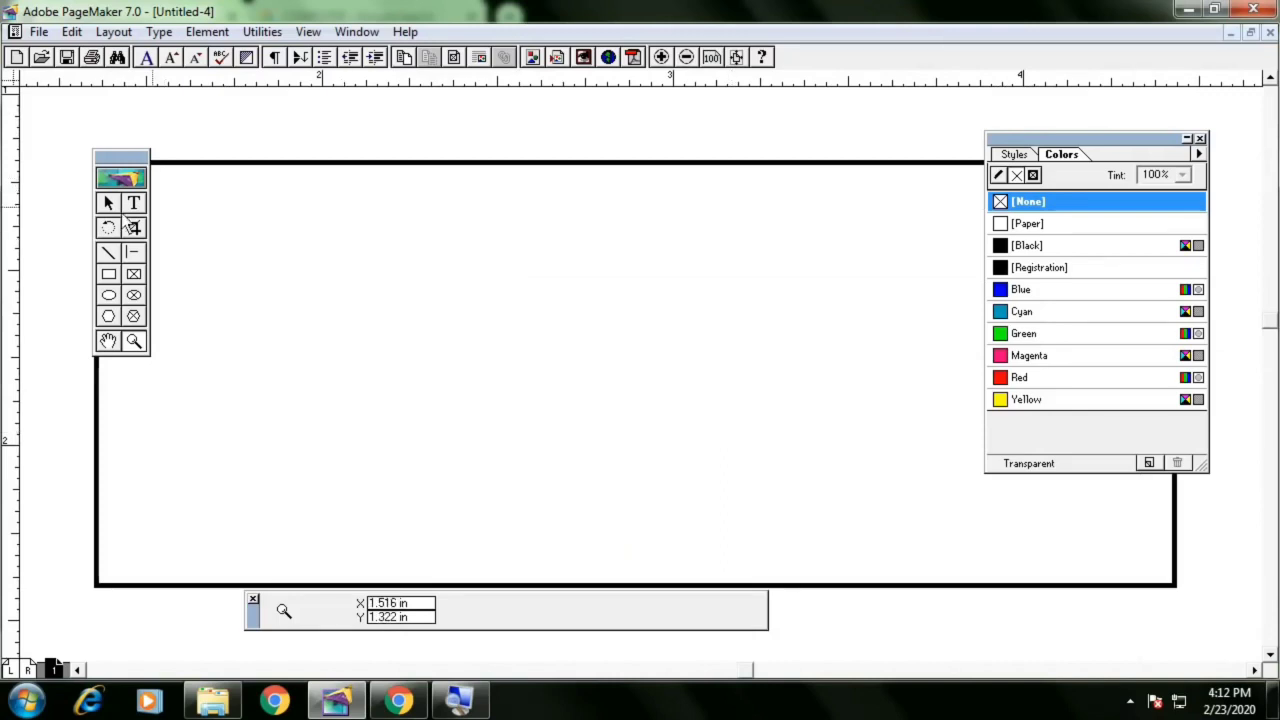
key("ctrl+1")
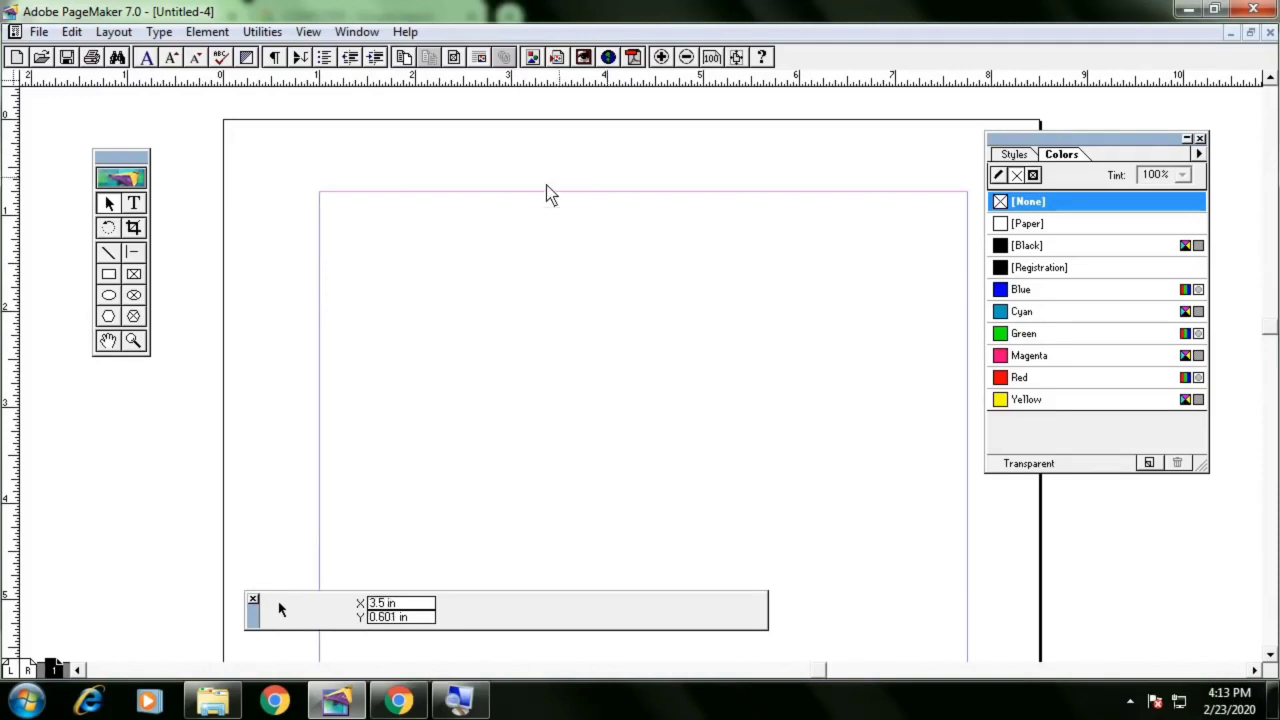
key("ctrl+s")
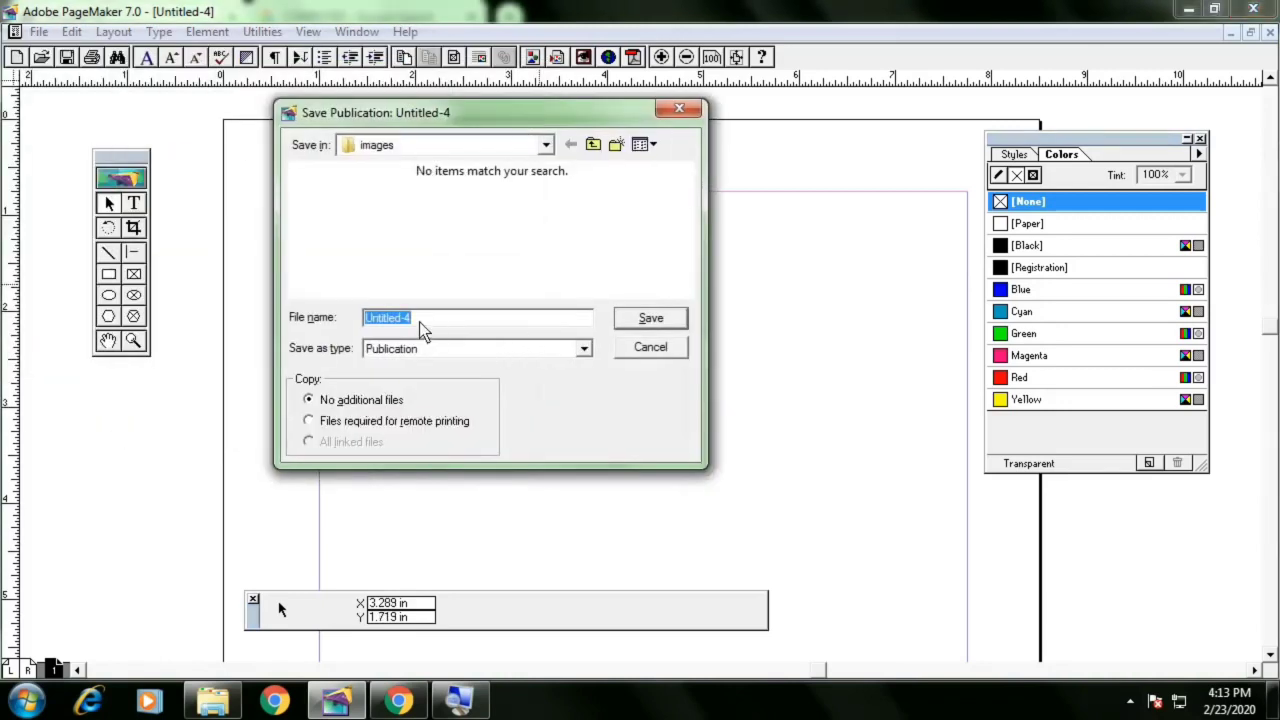
key("Escape")
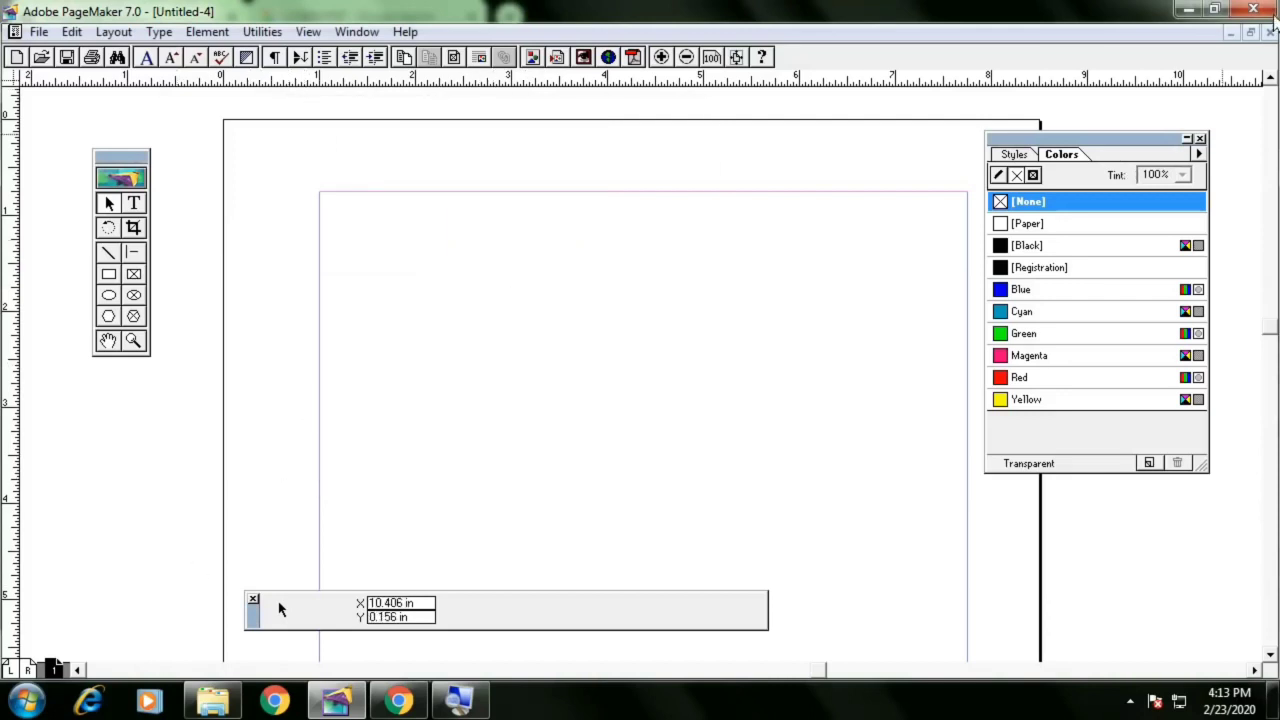
Close the current publication without saving and switch to the business card publication
left_click(1269, 33)
left_click(680, 421)
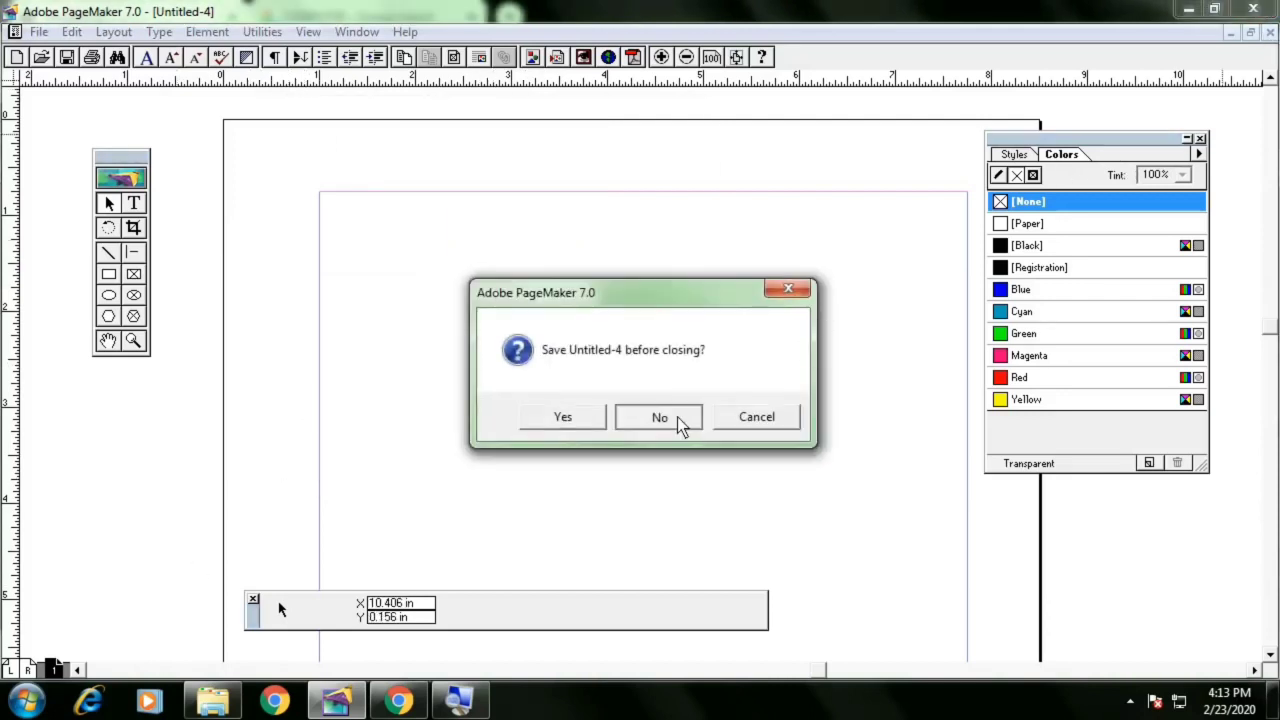
left_click(1231, 35)
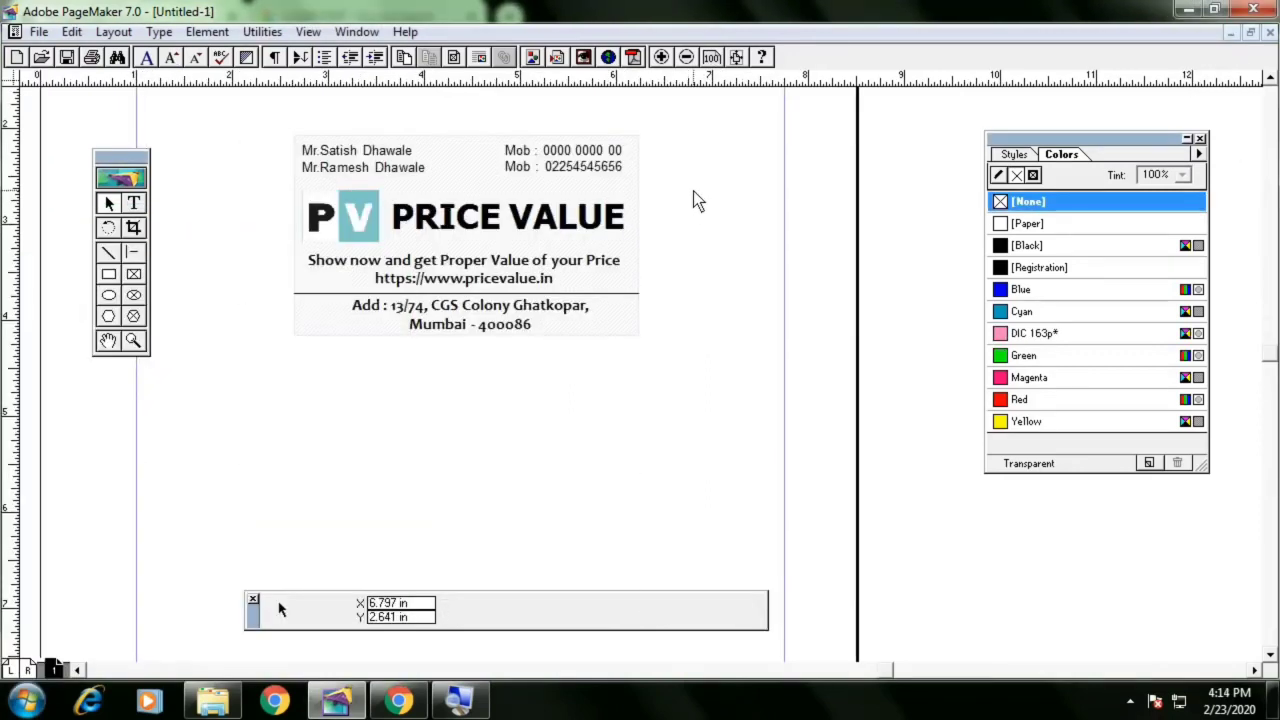
Review print settings with page range 1, Collate and Reverse toggled, and Print blank pages checked, without printing
left_click_drag(695, 189, 746, 315)
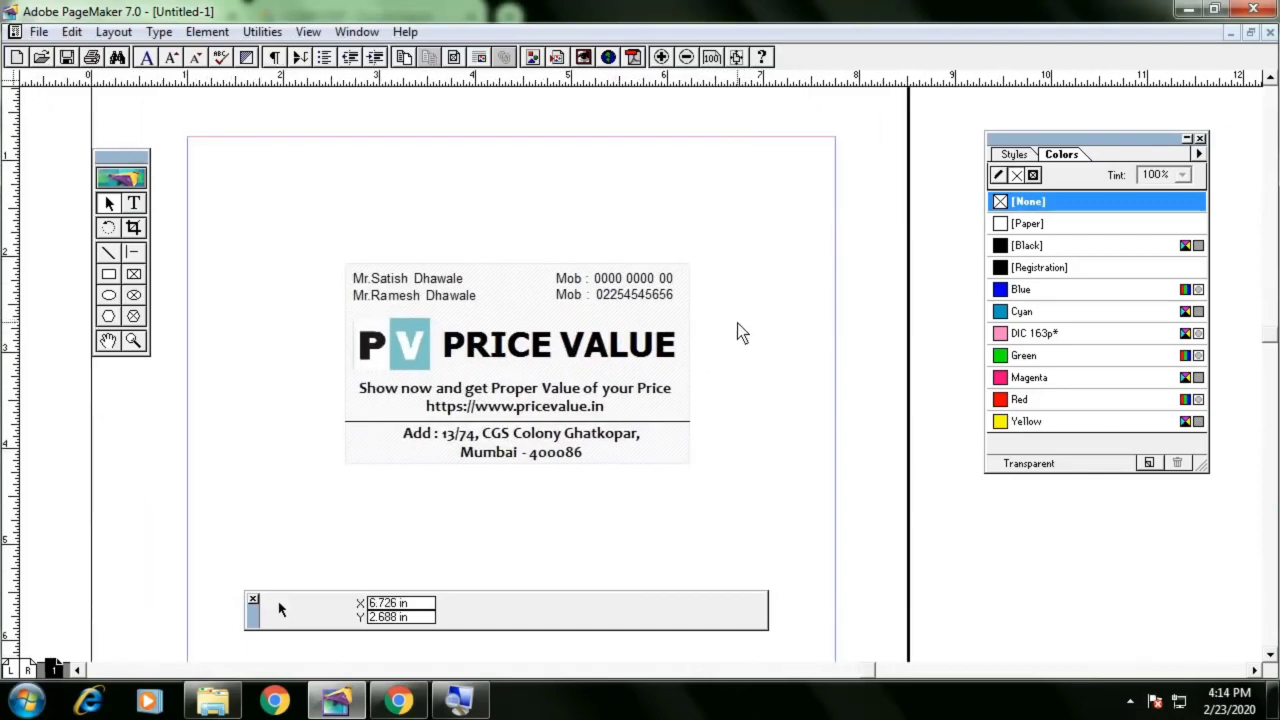
key("ctrl+p")
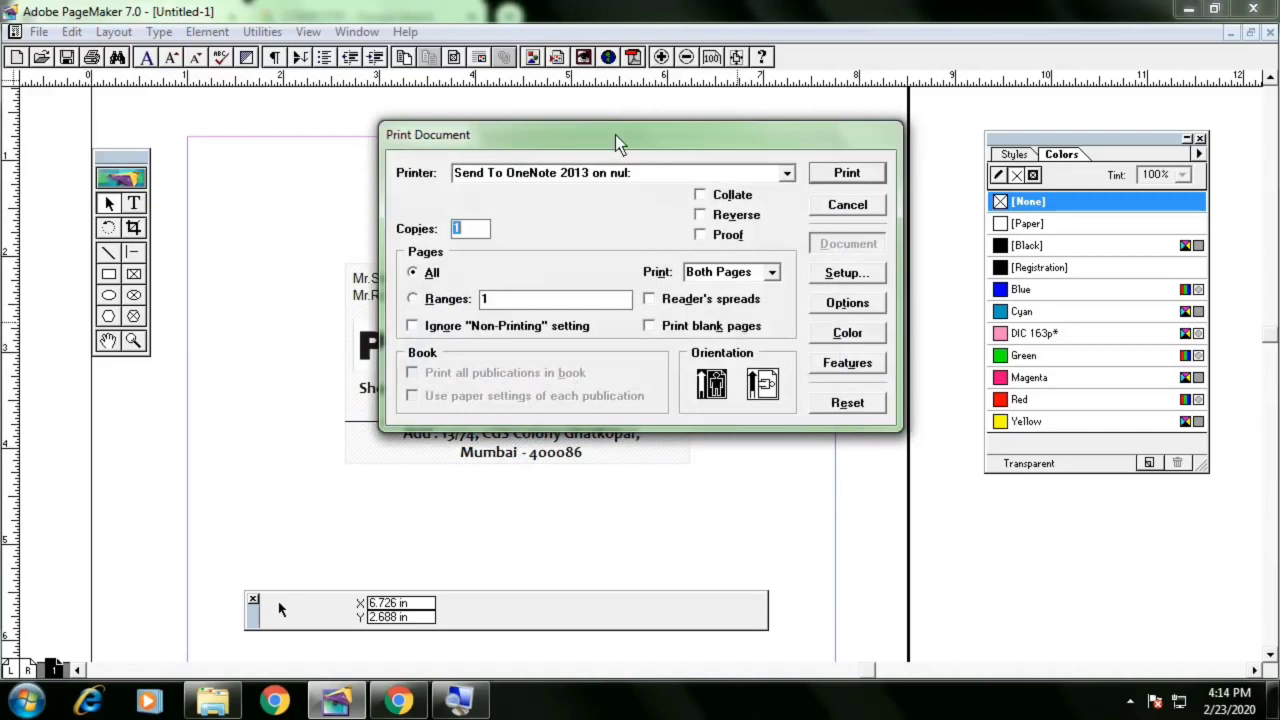
left_click_drag(617, 143, 547, 147)
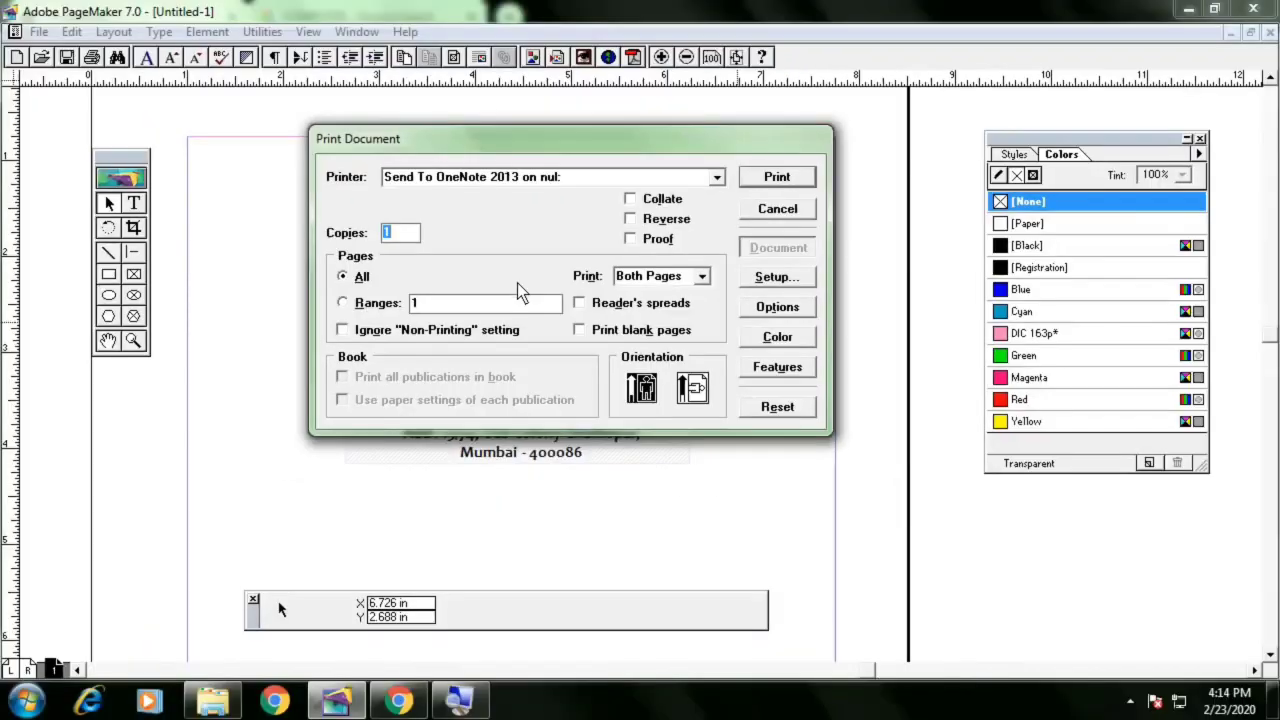
left_click(396, 306)
left_click(676, 202)
left_click(675, 202)
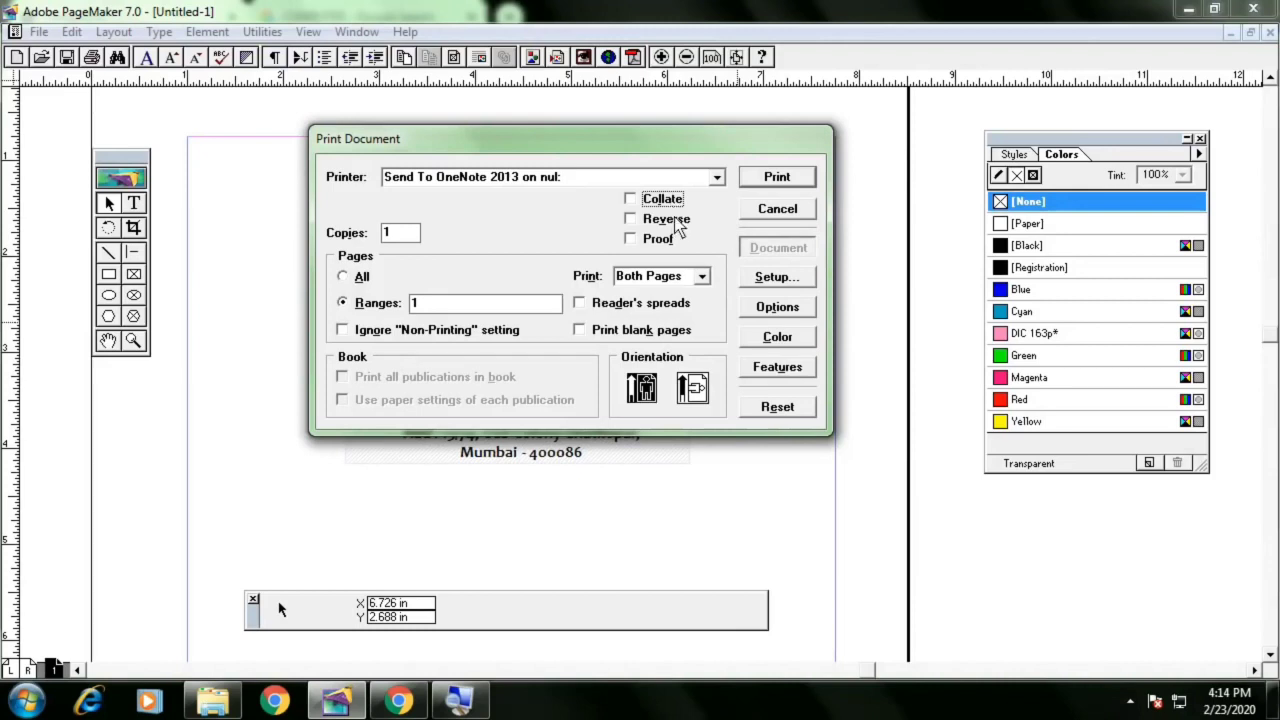
left_click(667, 222)
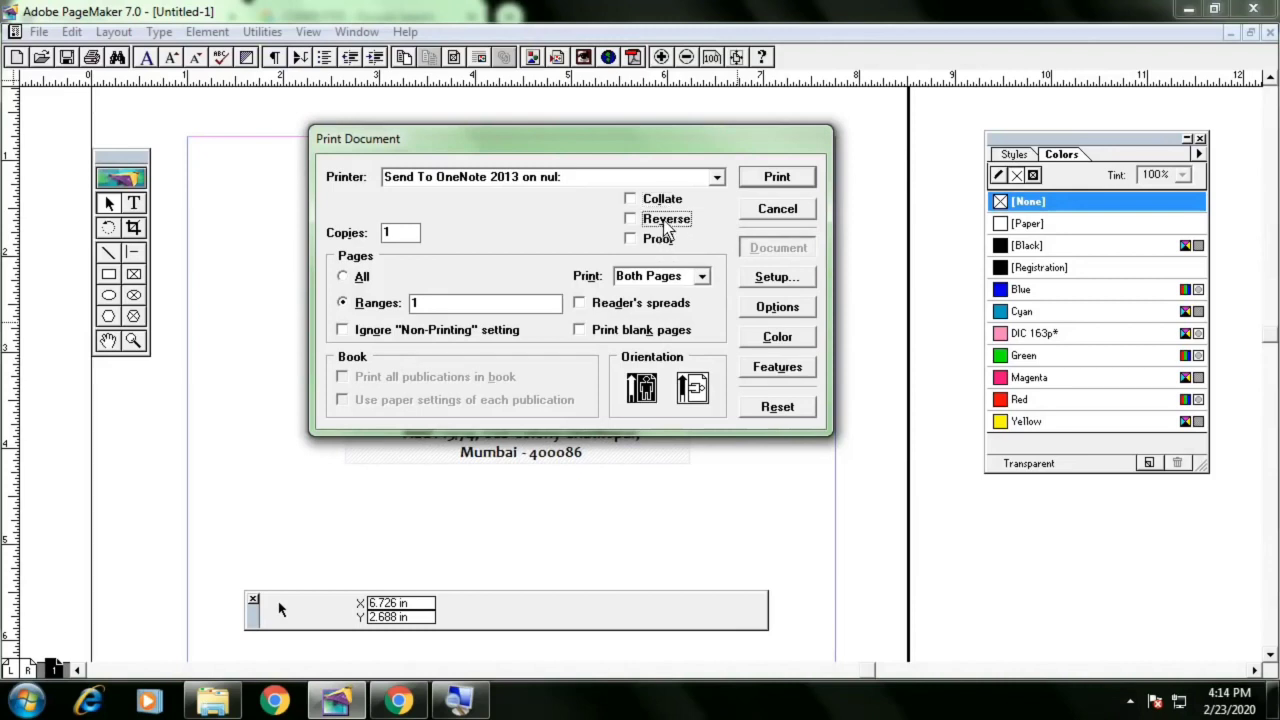
left_click(578, 180)
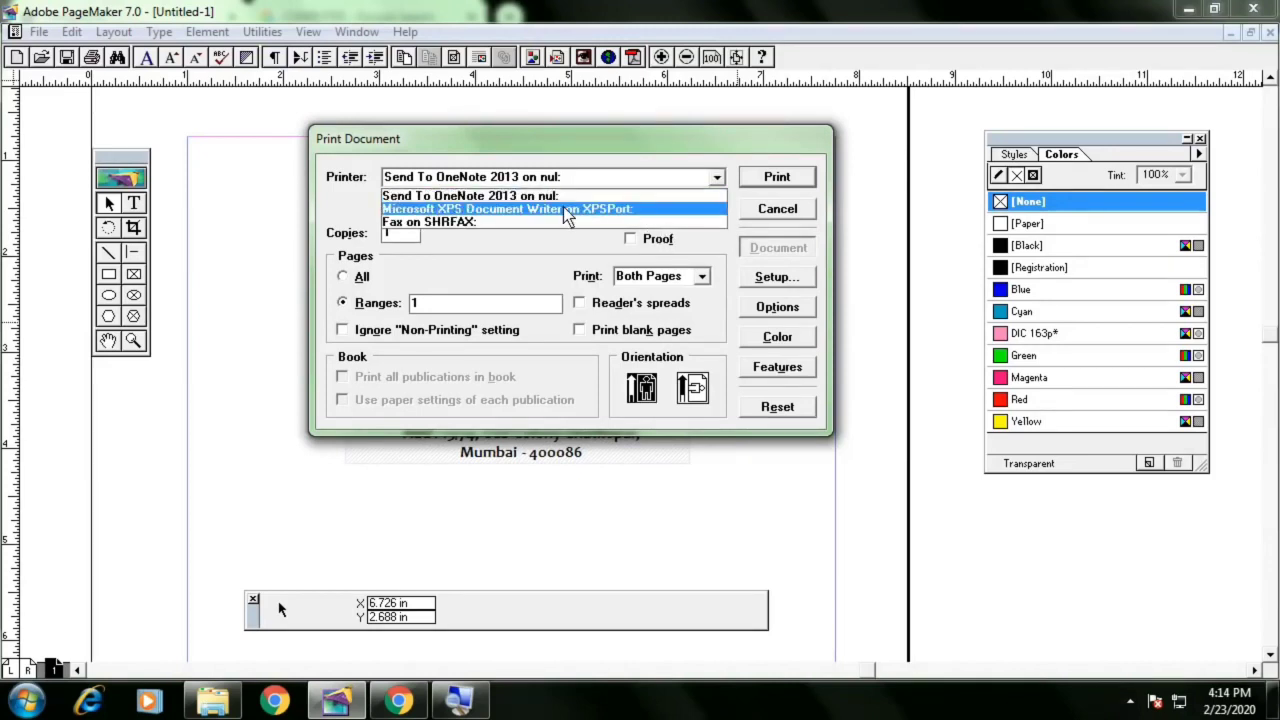
left_click(514, 257)
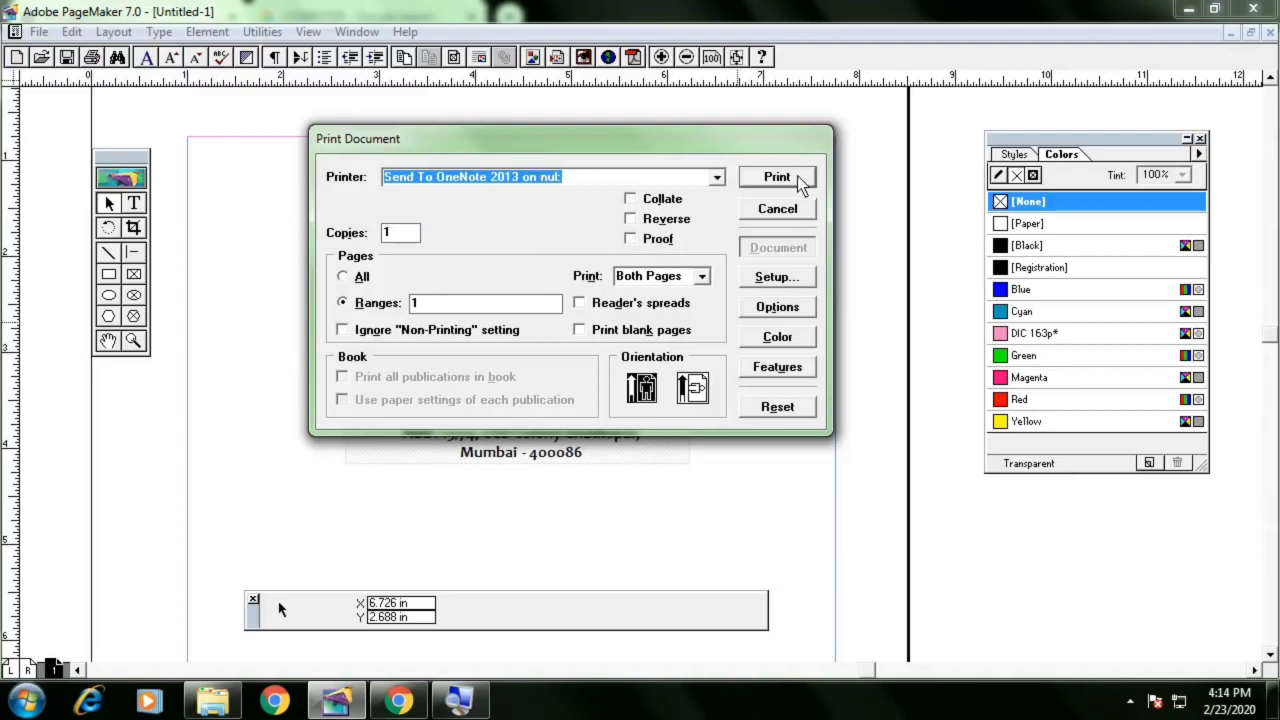
left_click(614, 334)
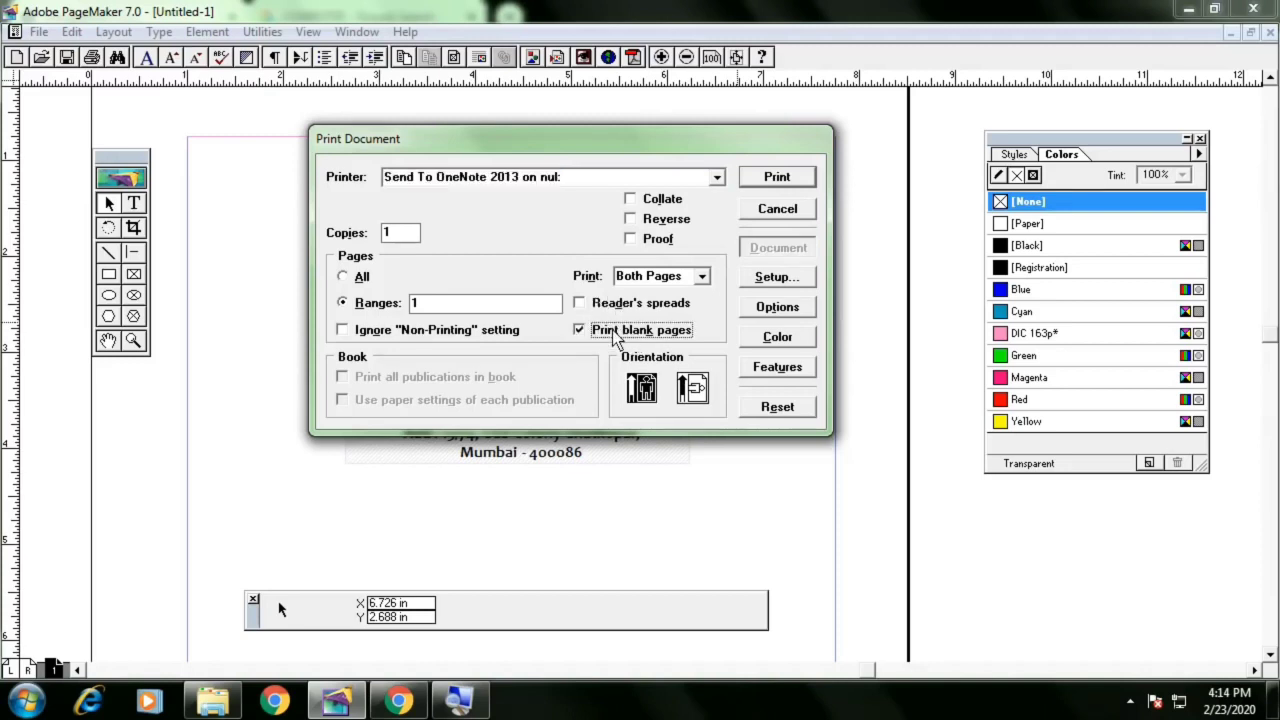
key("Escape")
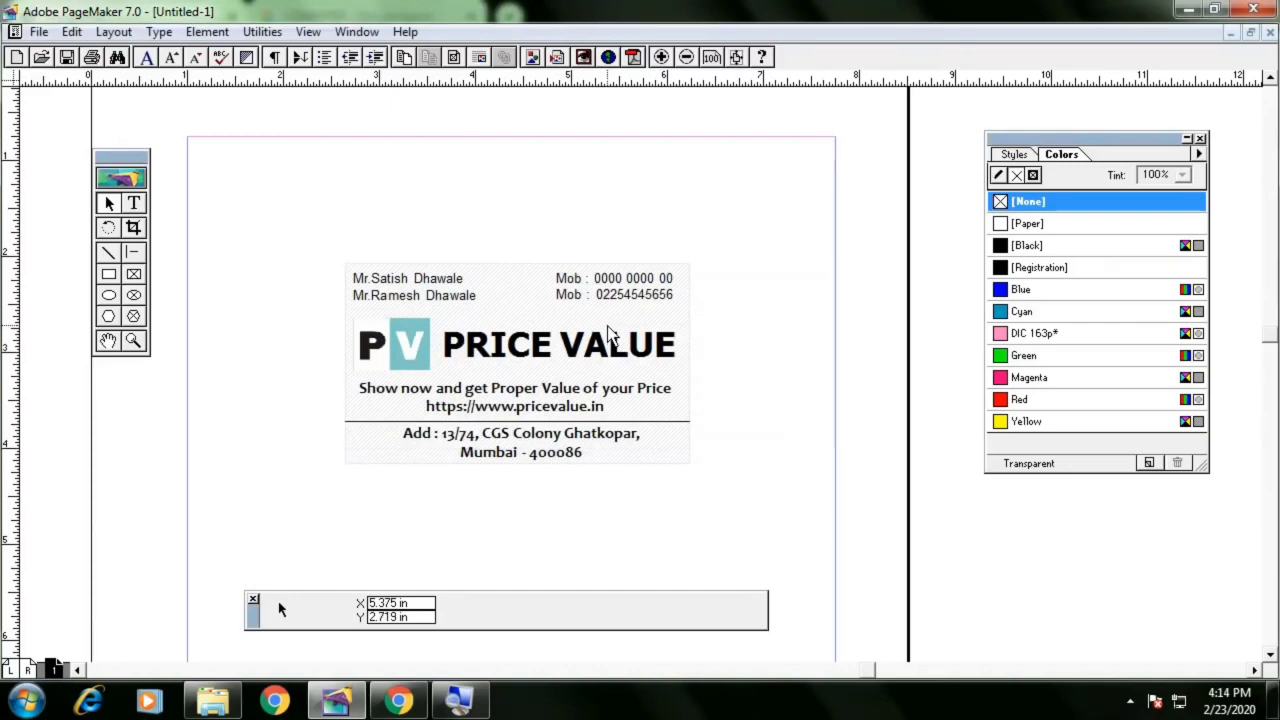
Add a vertical ruler guide at about 1 in and a horizontal ruler guide near the top margin
left_click_drag(10, 265, 209, 279)
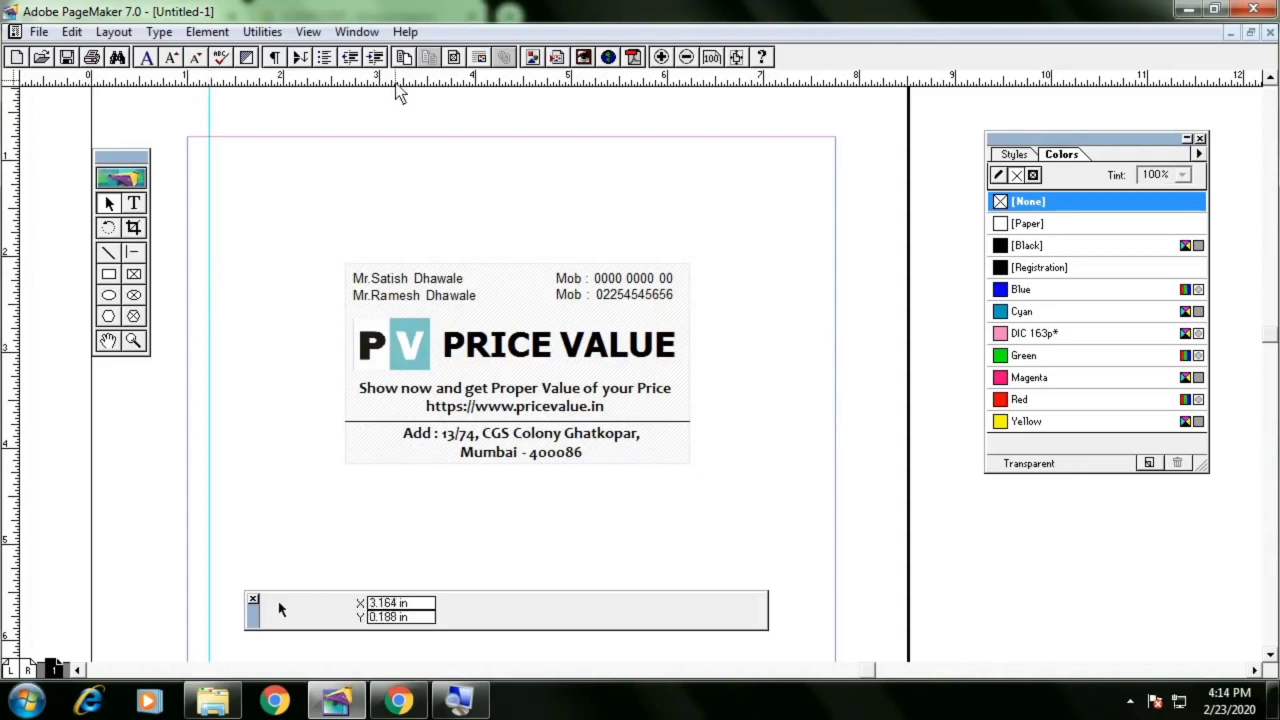
left_click_drag(398, 82, 383, 158)
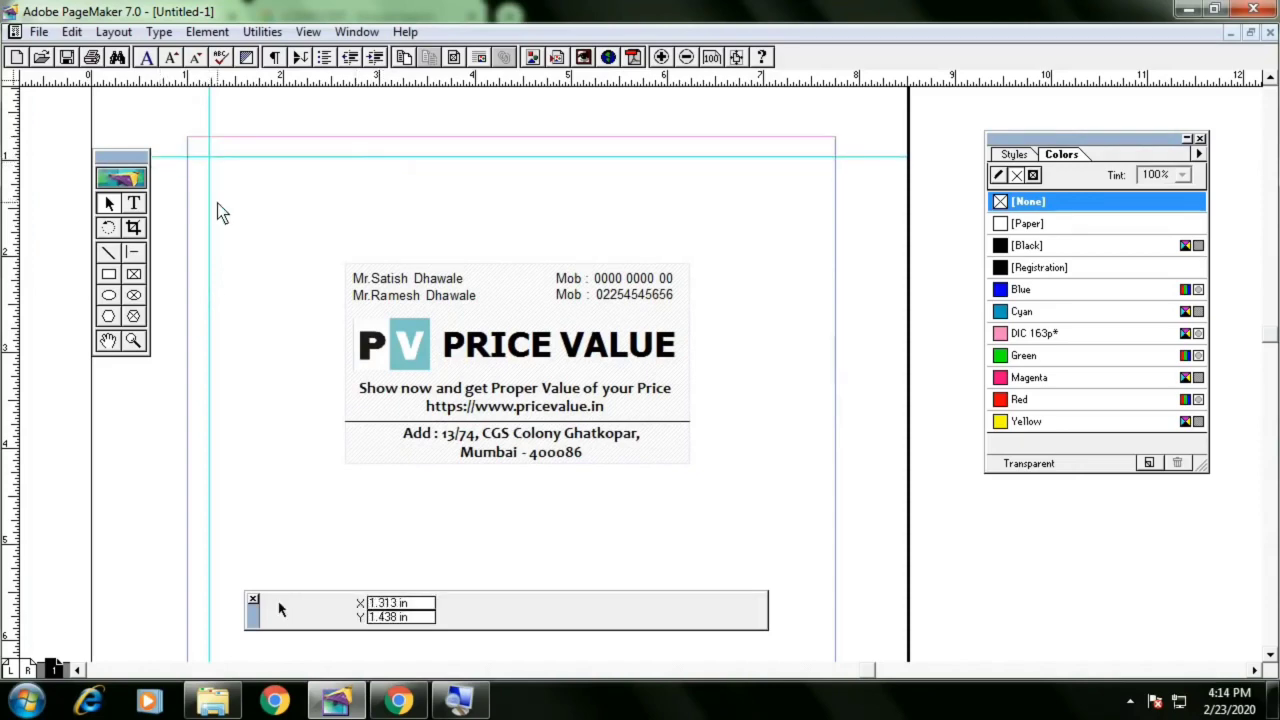
left_click(187, 223)
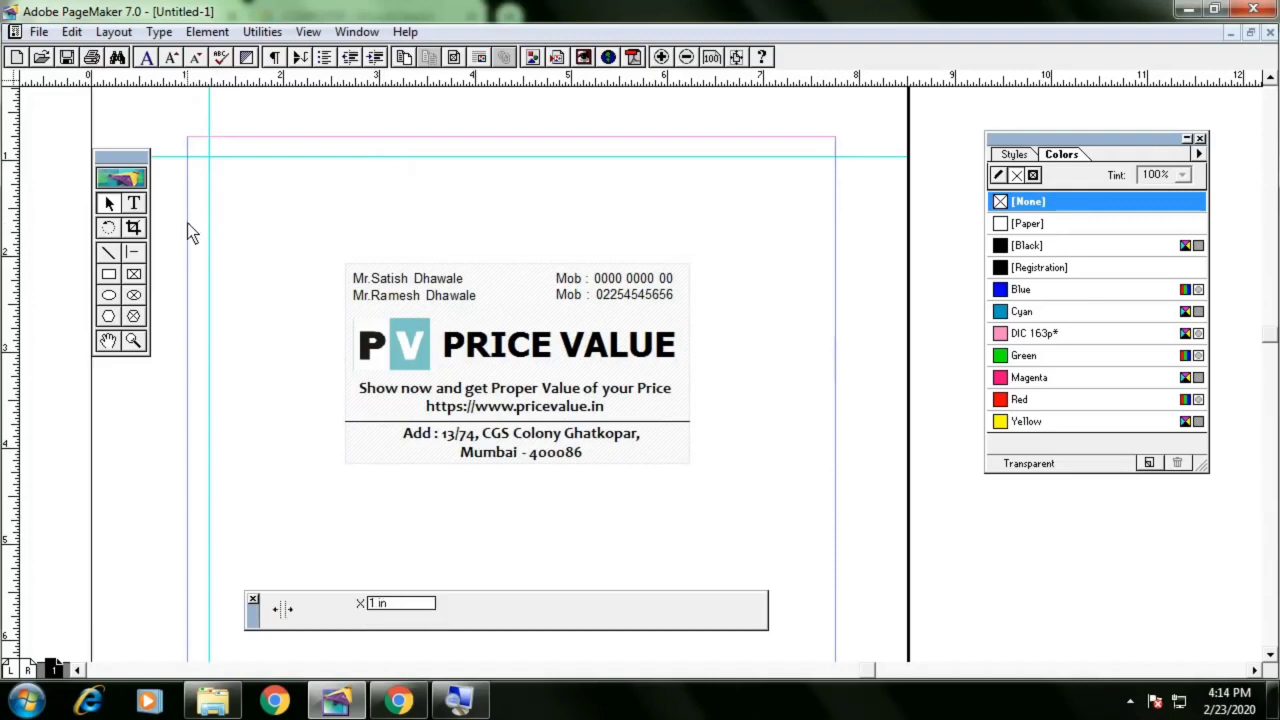
mouse_move(187, 223)
left_mouse_down()
mouse_move(162, 234)
mouse_move(188, 238)
left_mouse_up()
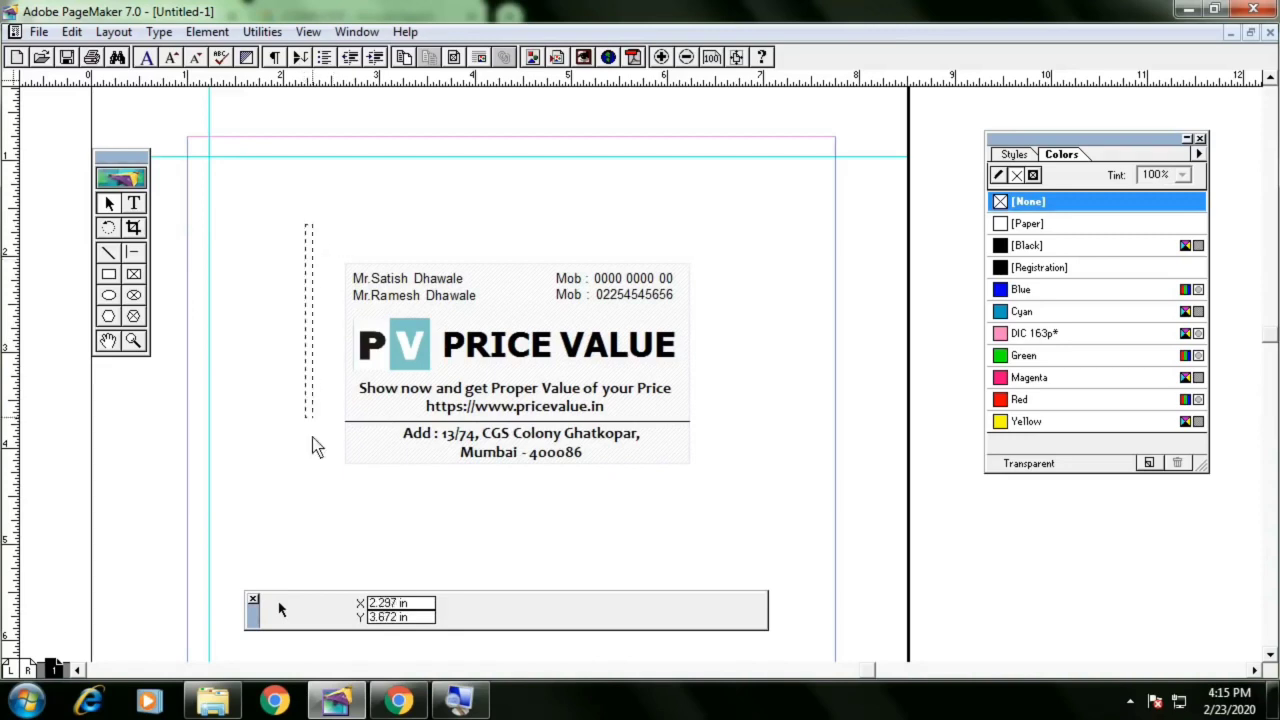
left_click_drag(312, 437, 472, 710)
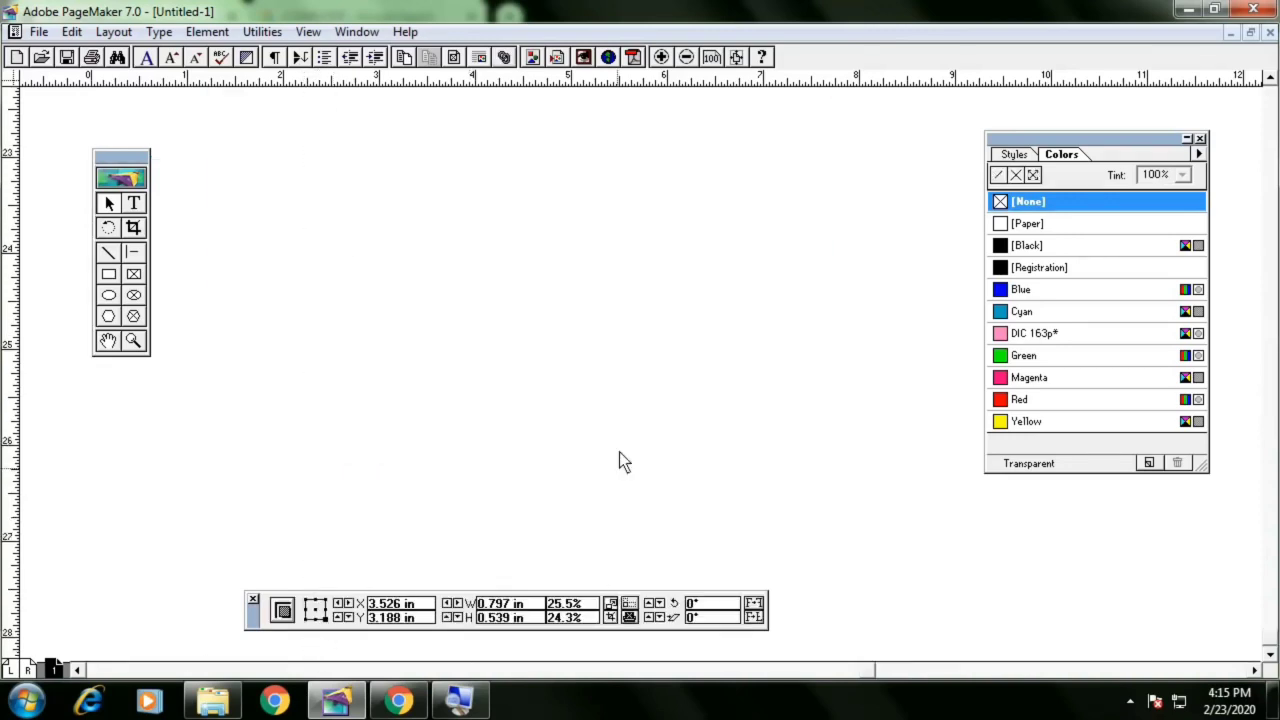
right_click(488, 263)
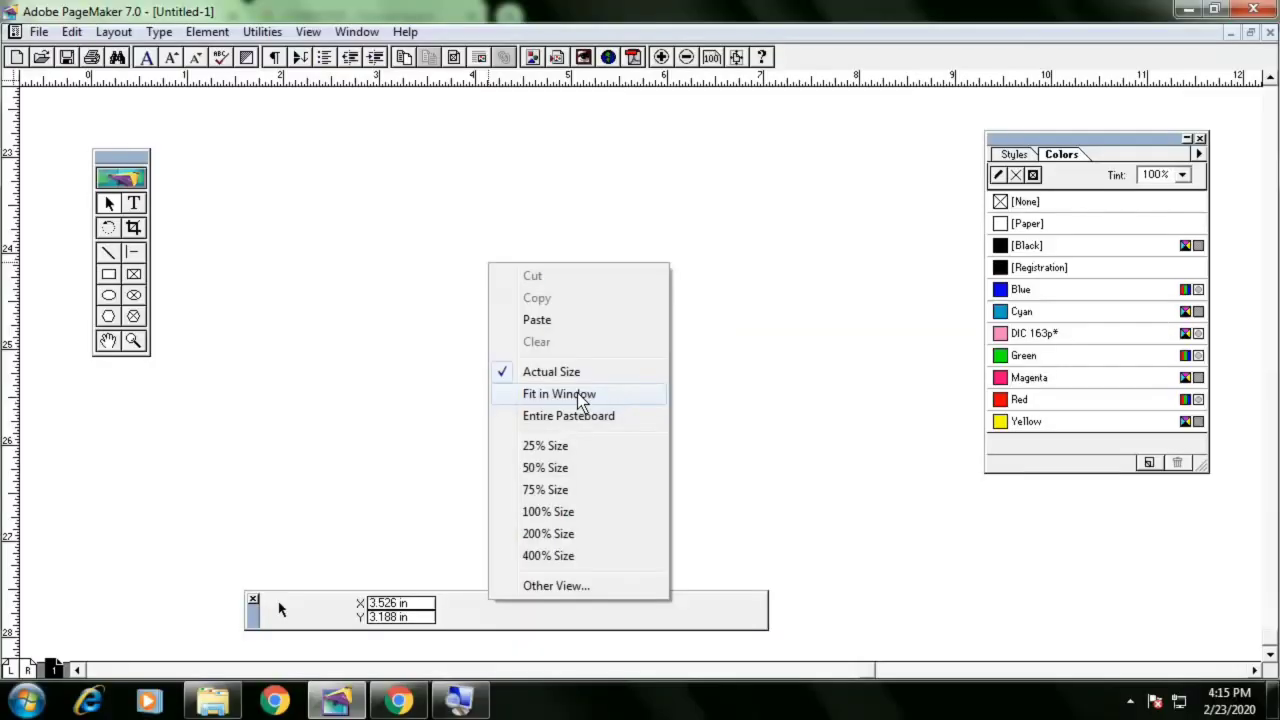
left_click(580, 396)
right_click(578, 378)
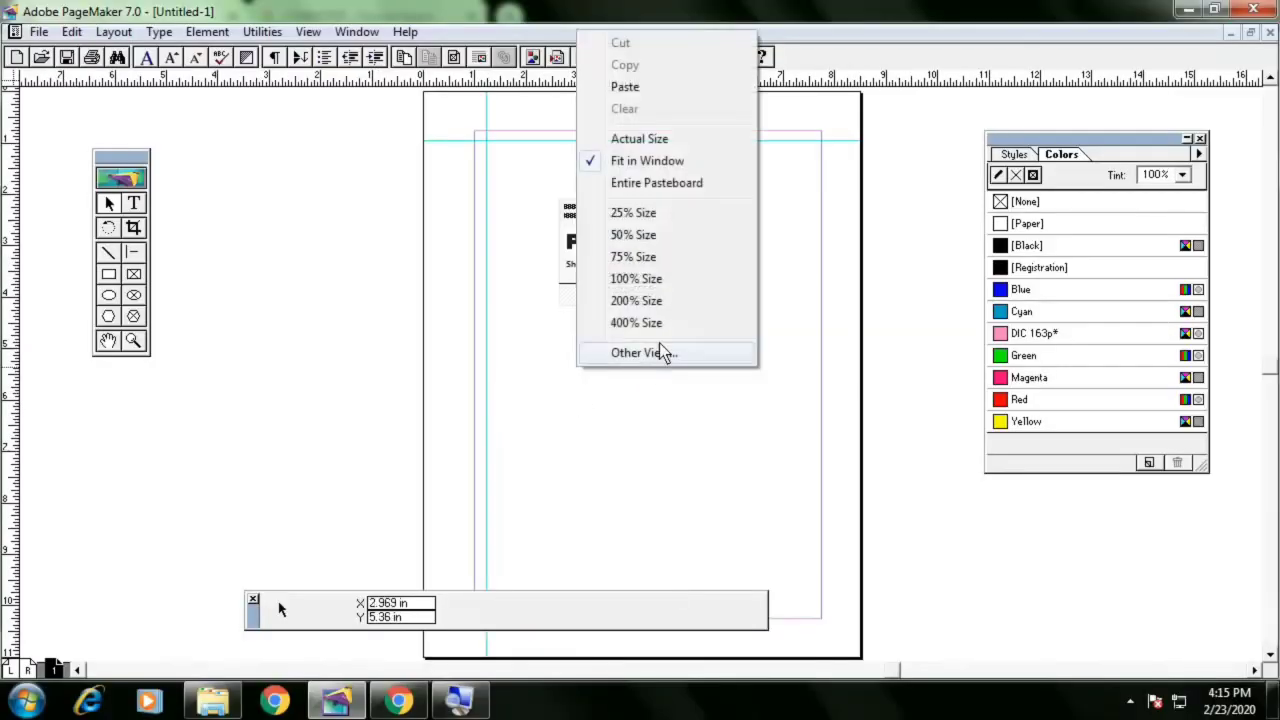
left_click(650, 139)
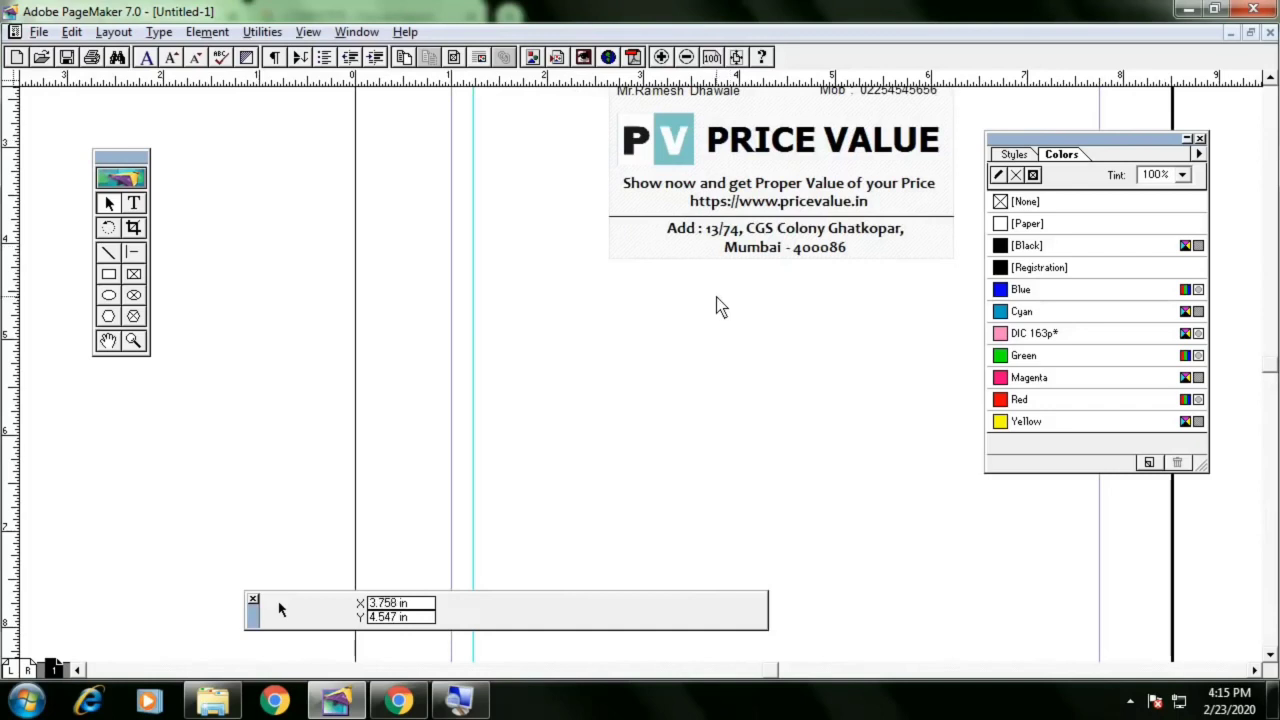
left_click_drag(716, 297, 575, 448)
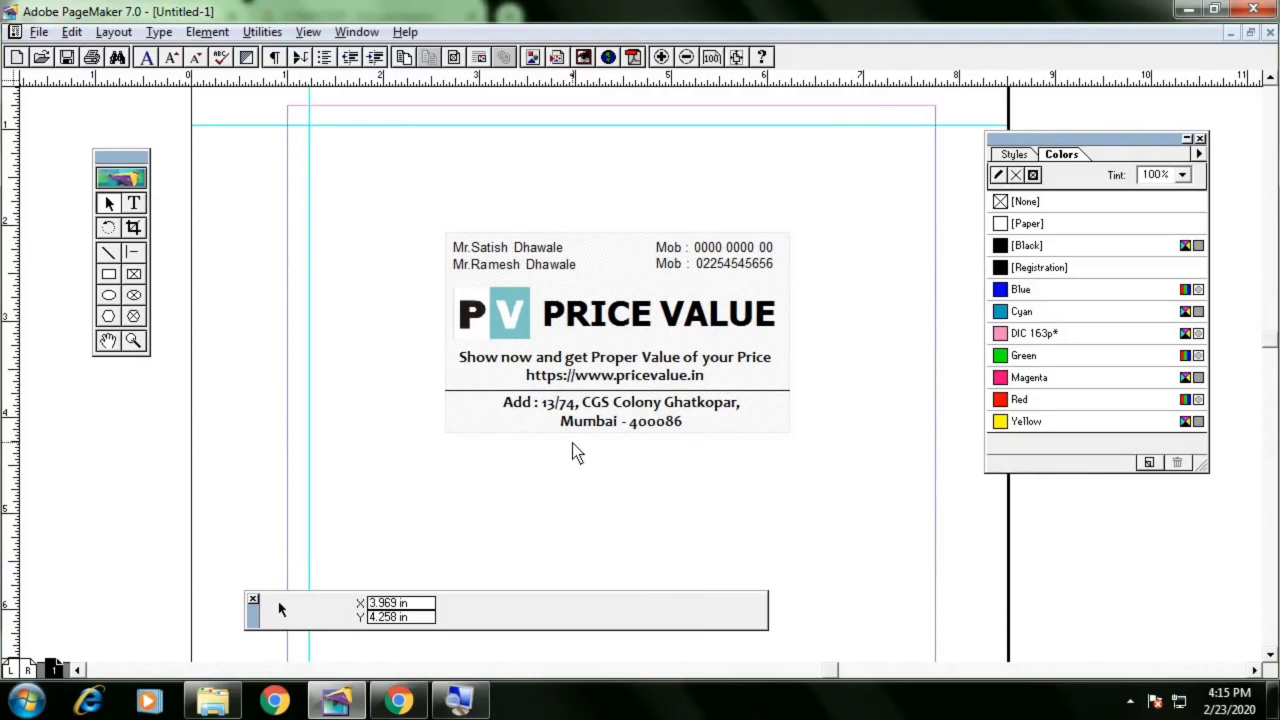
Create a new Letter-size publication with the default document setup
key("ctrl+shift+p")
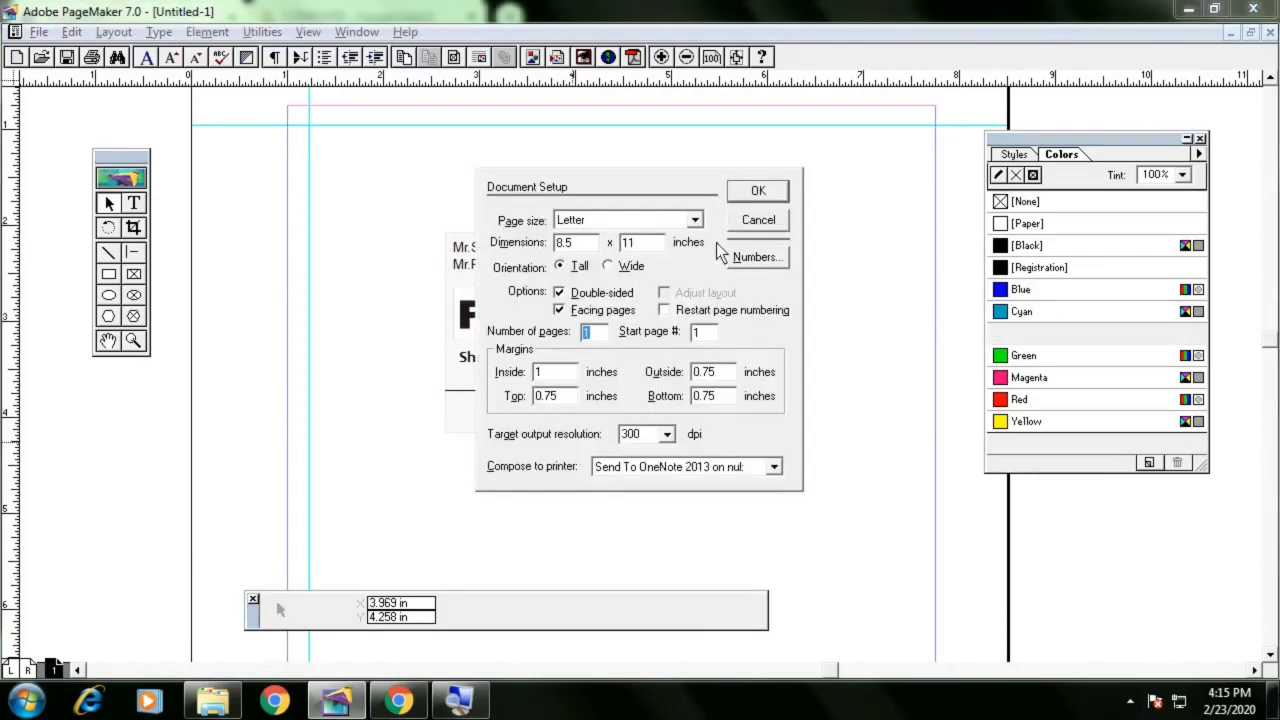
left_click(754, 194)
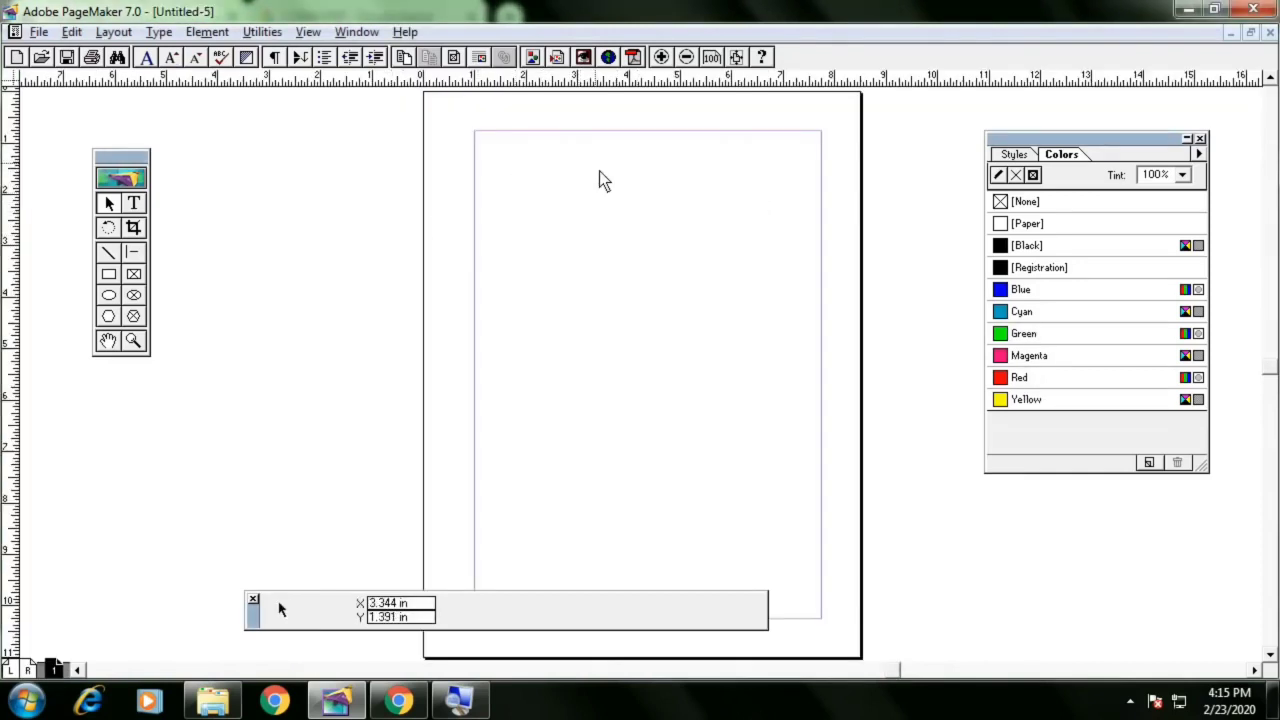
Open the story editor and type the sample line "dsfds lkds ds dslj dskfdsfds dsf ds"
left_click(72, 31)
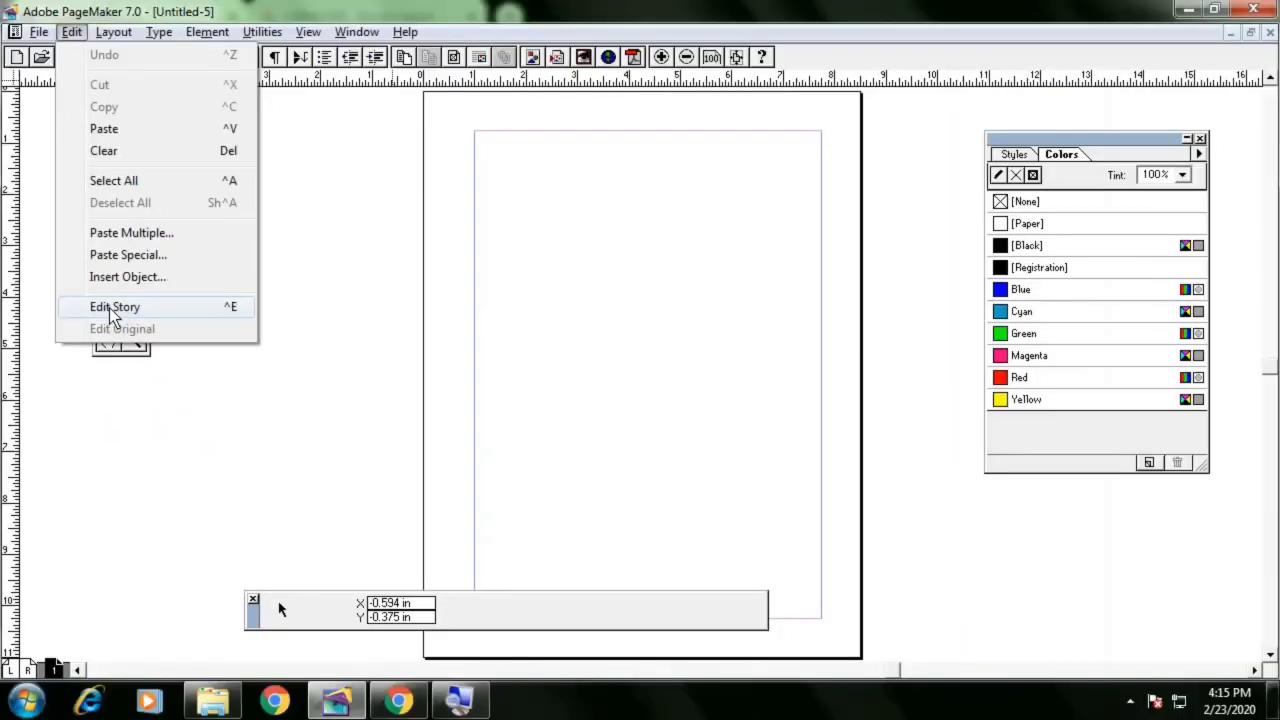
left_click(109, 308)
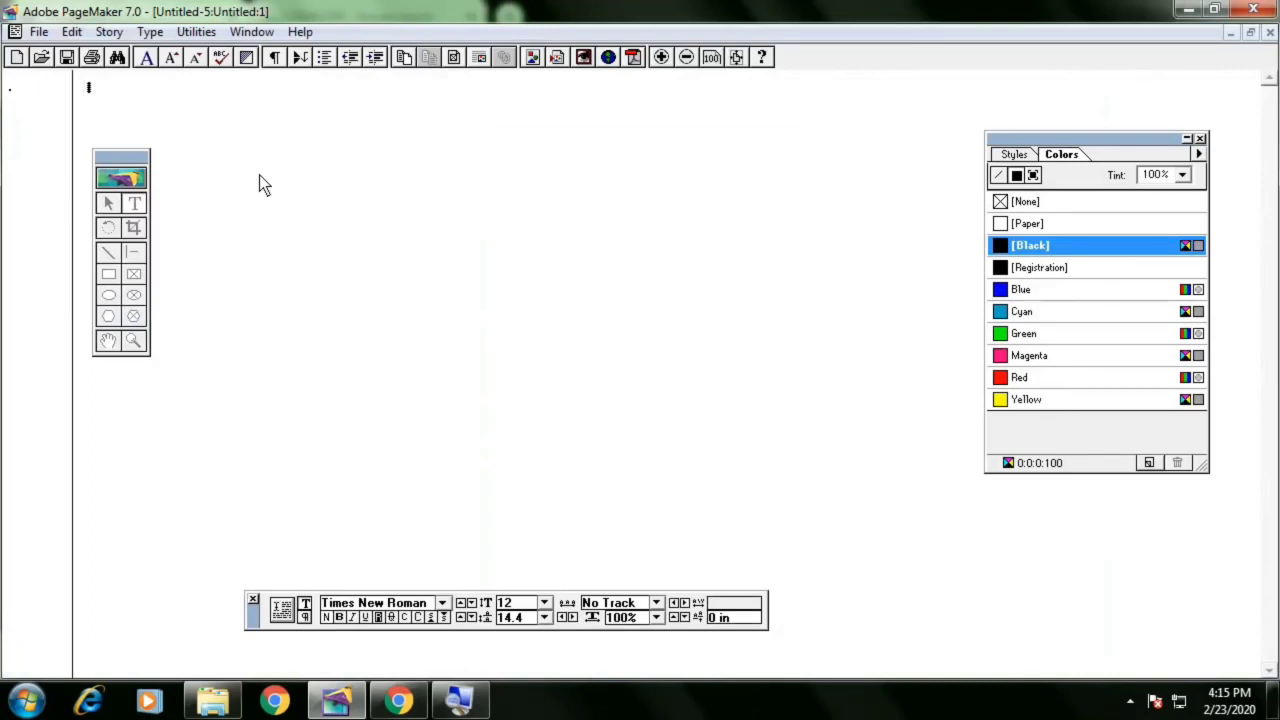
type("dsfds lkds")
type("lj dskfdsfds dsf ds")
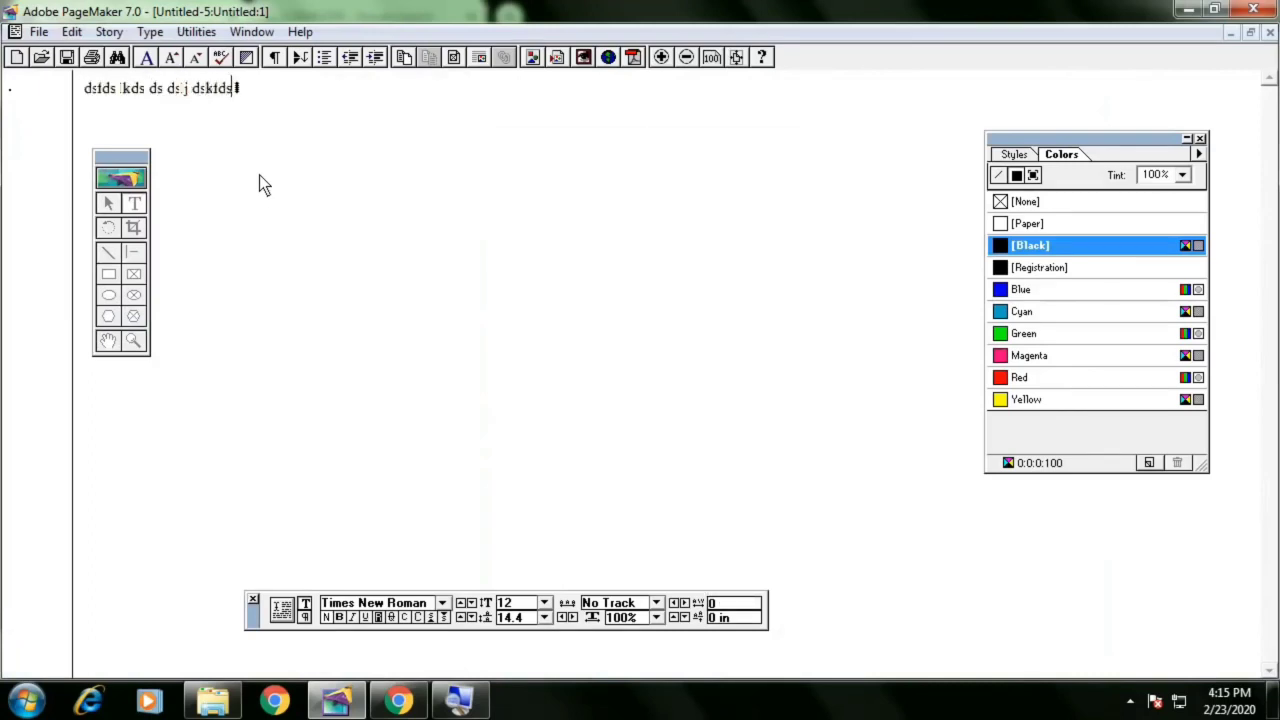
Add several short sample paragraphs such as "fds", "sf" and "d" below the first line
key("Return")
type("fds")
key("Return")
type("fds")
key("Return")
type("sf")
key("Return")
type("d")
key("Return")
type("f")
key("Return")
type("fds")
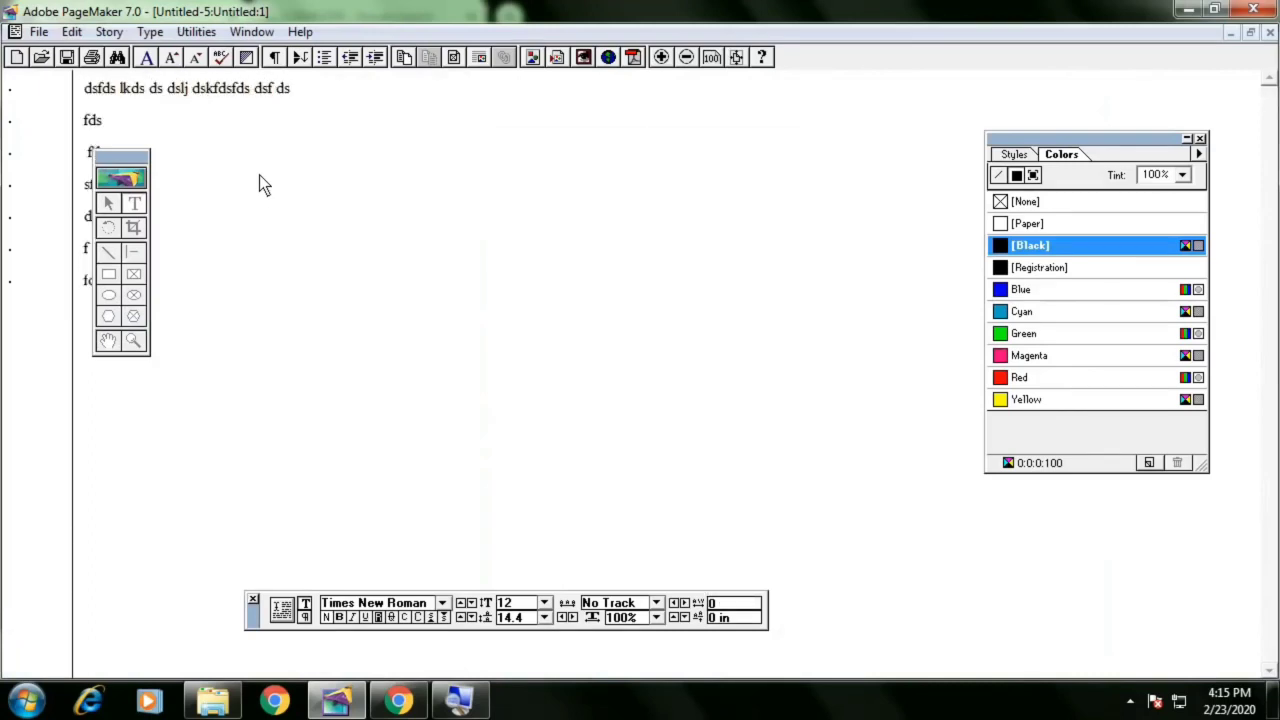
key("Return")
type("sf")
key("Return")
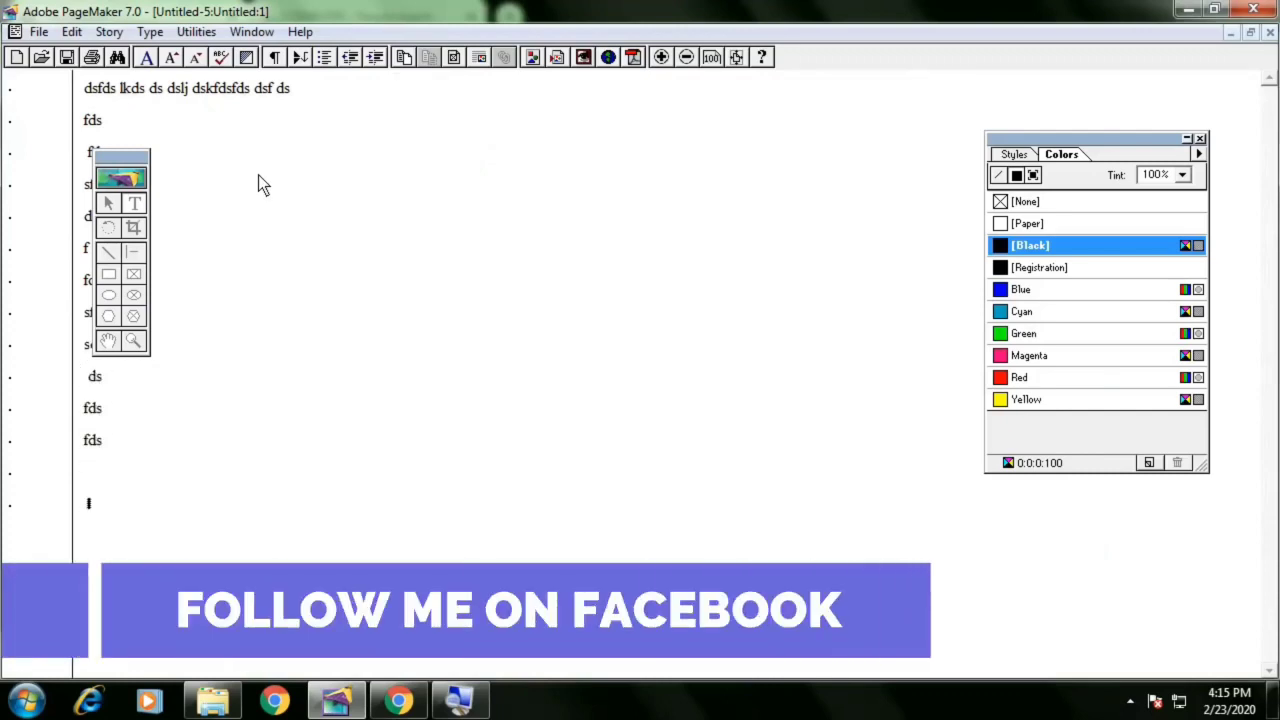
Close the story editor, choose to place the story, and drag a text block about 6.1 in wide near the page's top margin
left_click(74, 33)
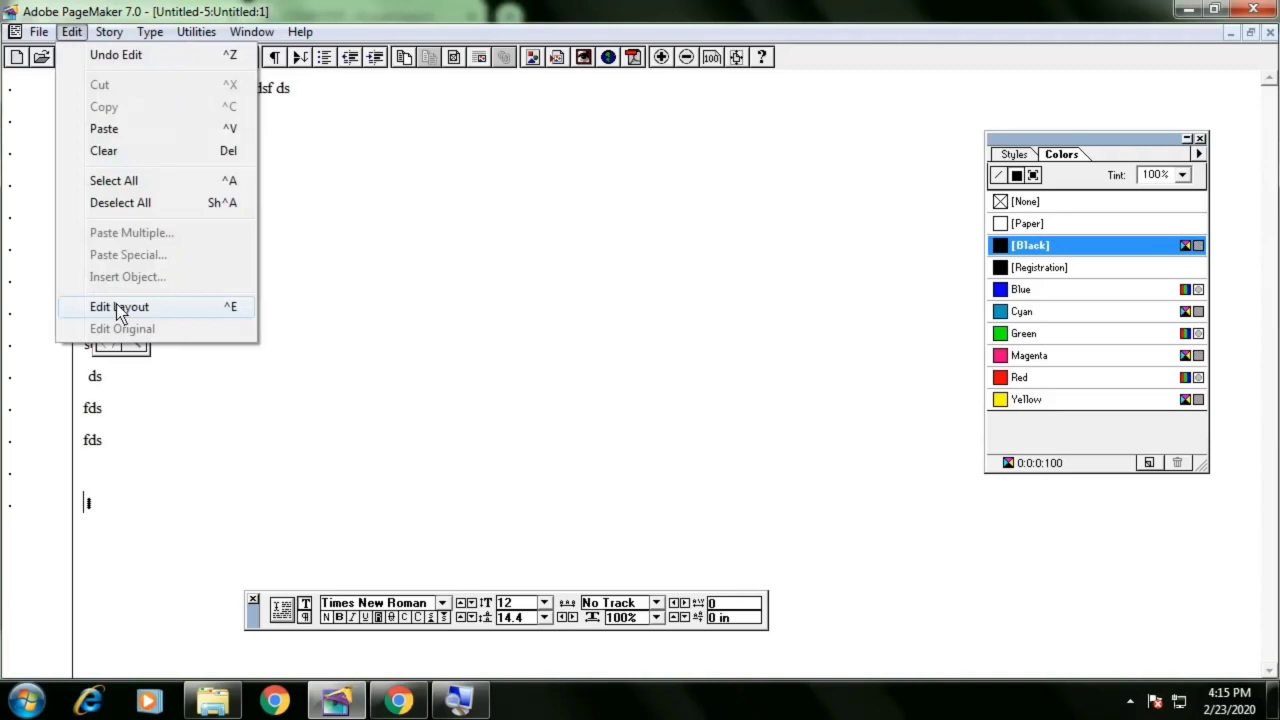
mouse_move(114, 35)
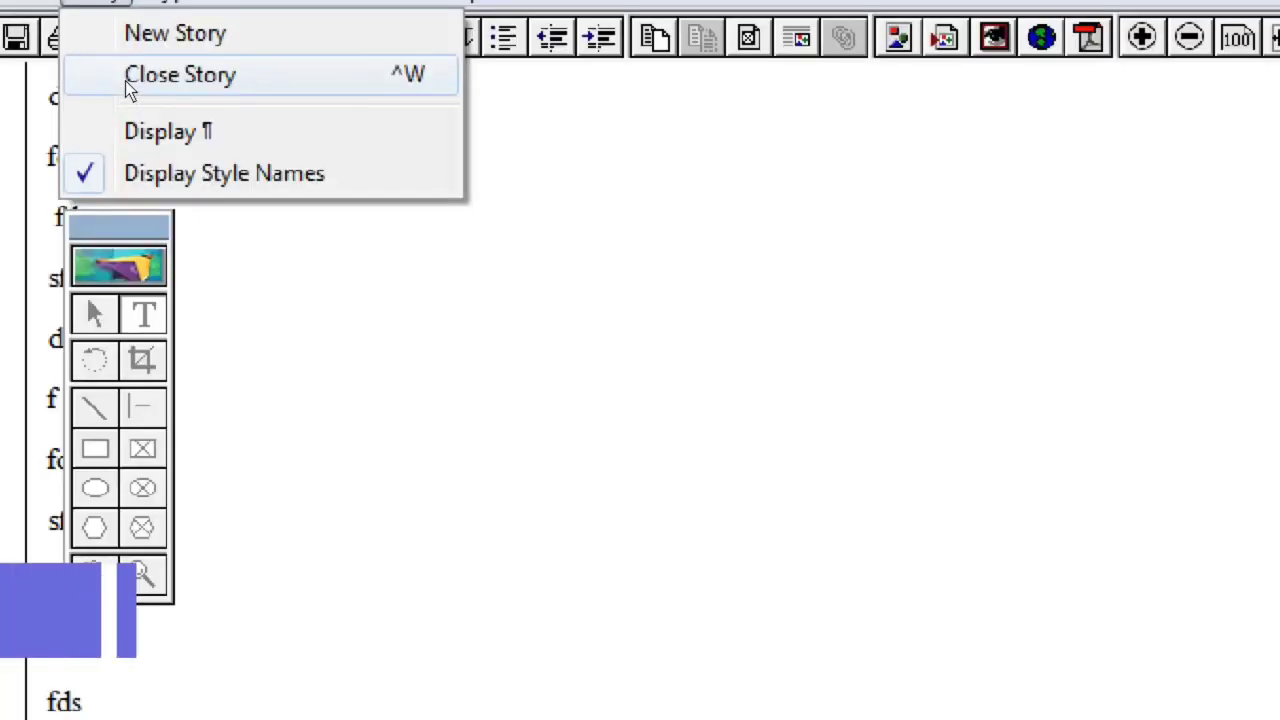
mouse_move(72, 32)
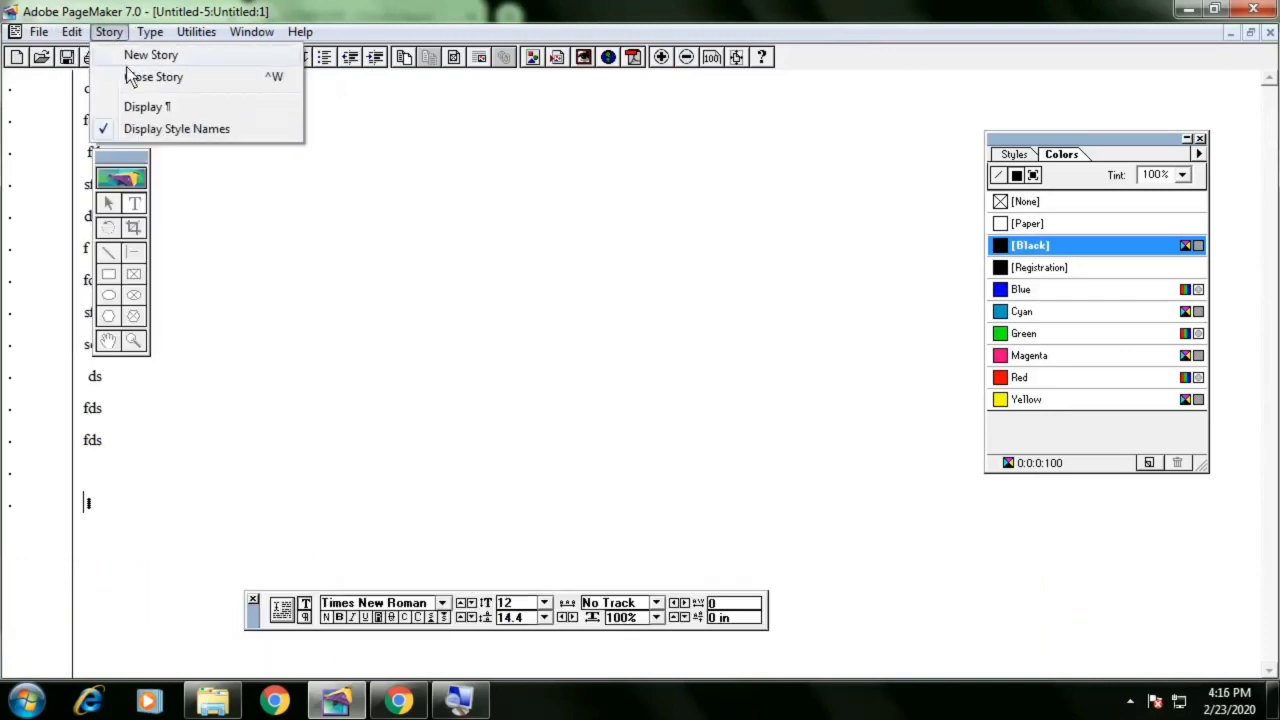
left_click(127, 78)
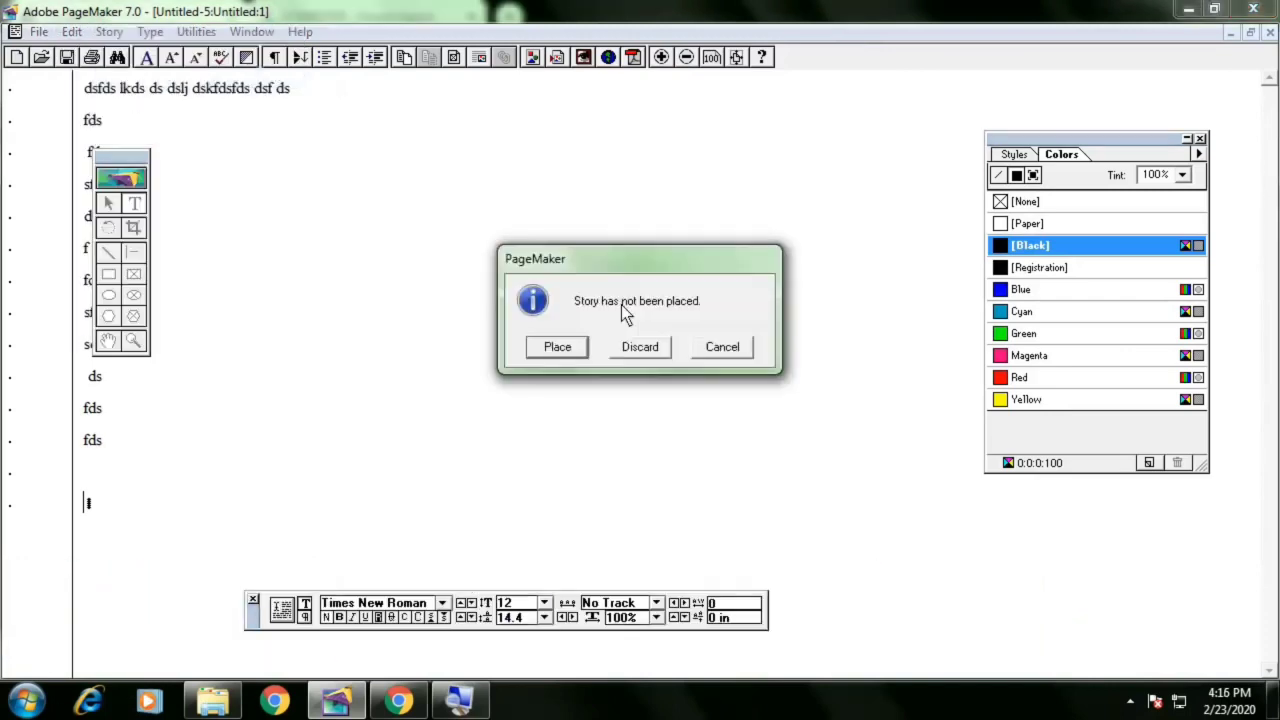
left_click(575, 347)
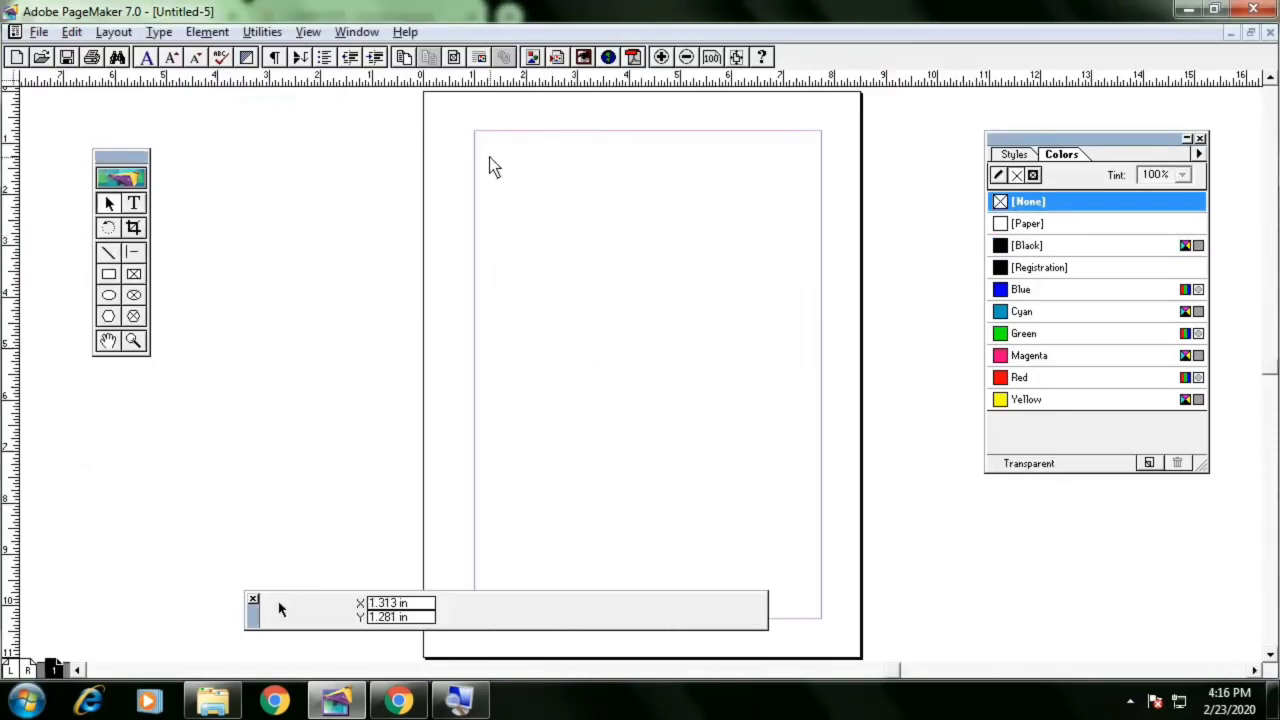
left_click_drag(484, 148, 800, 472)
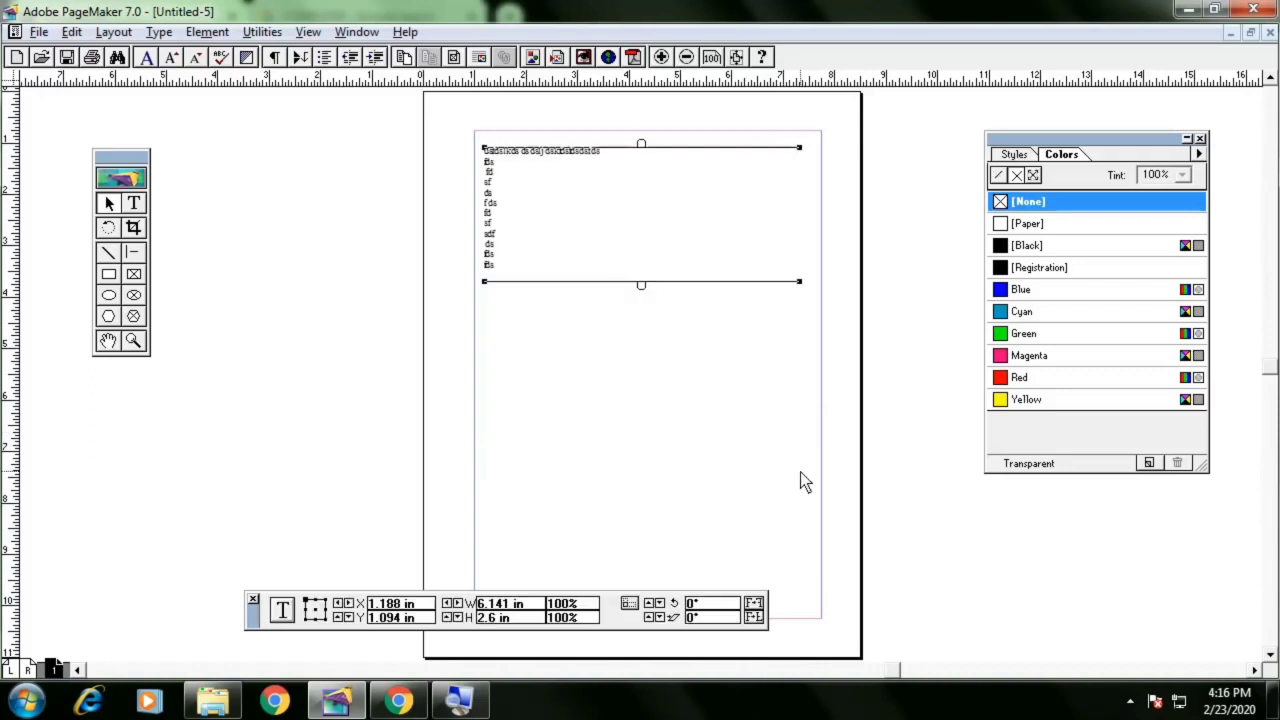
Select the placed text block and delete it
left_click(650, 304)
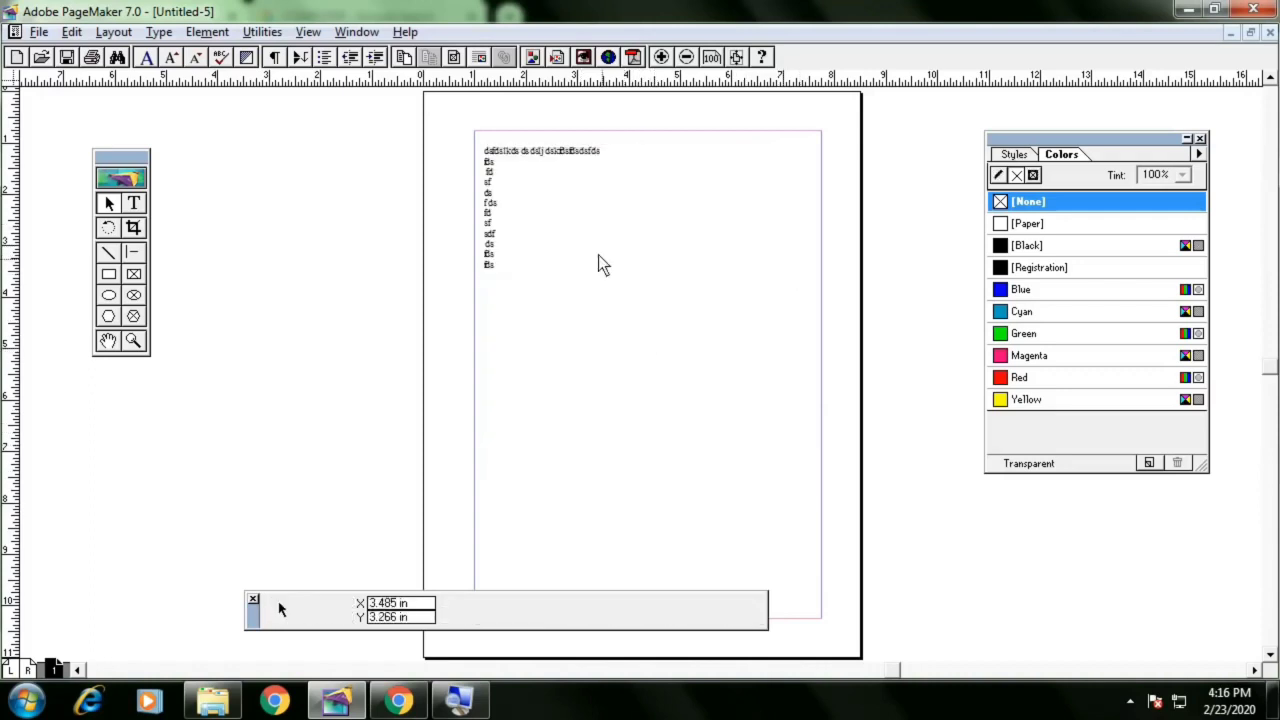
left_click(589, 224)
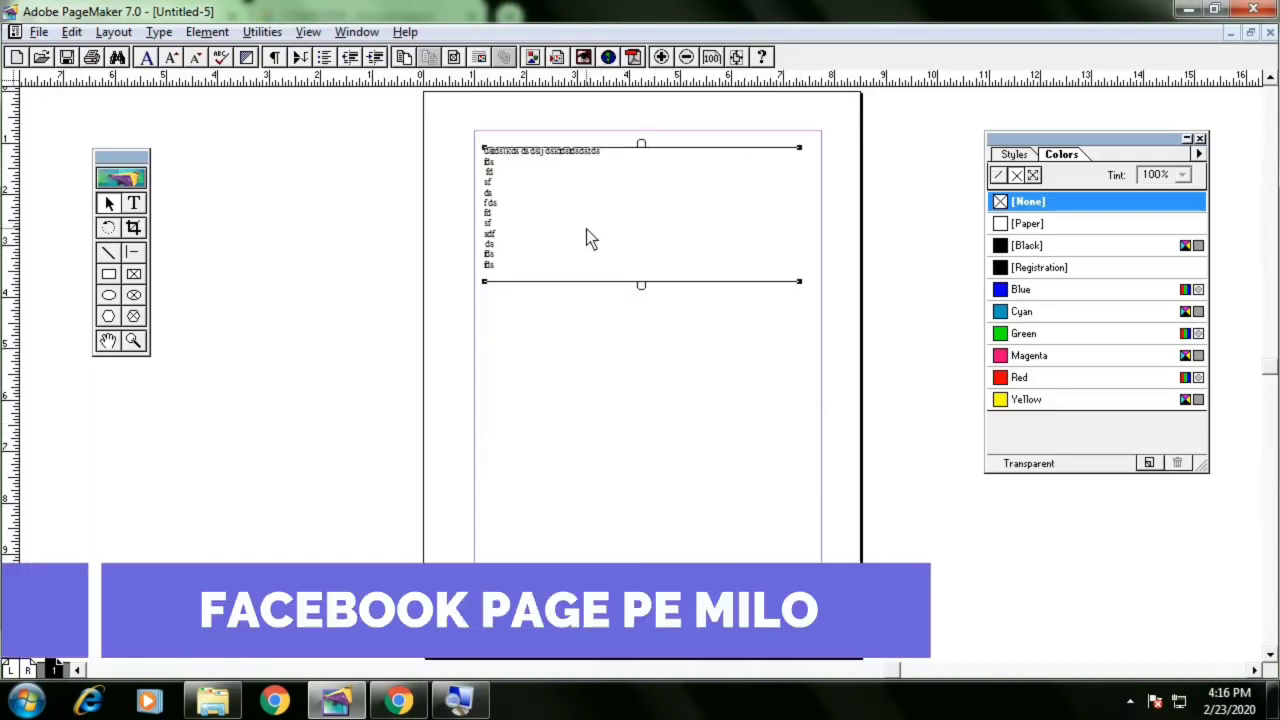
key("Delete")
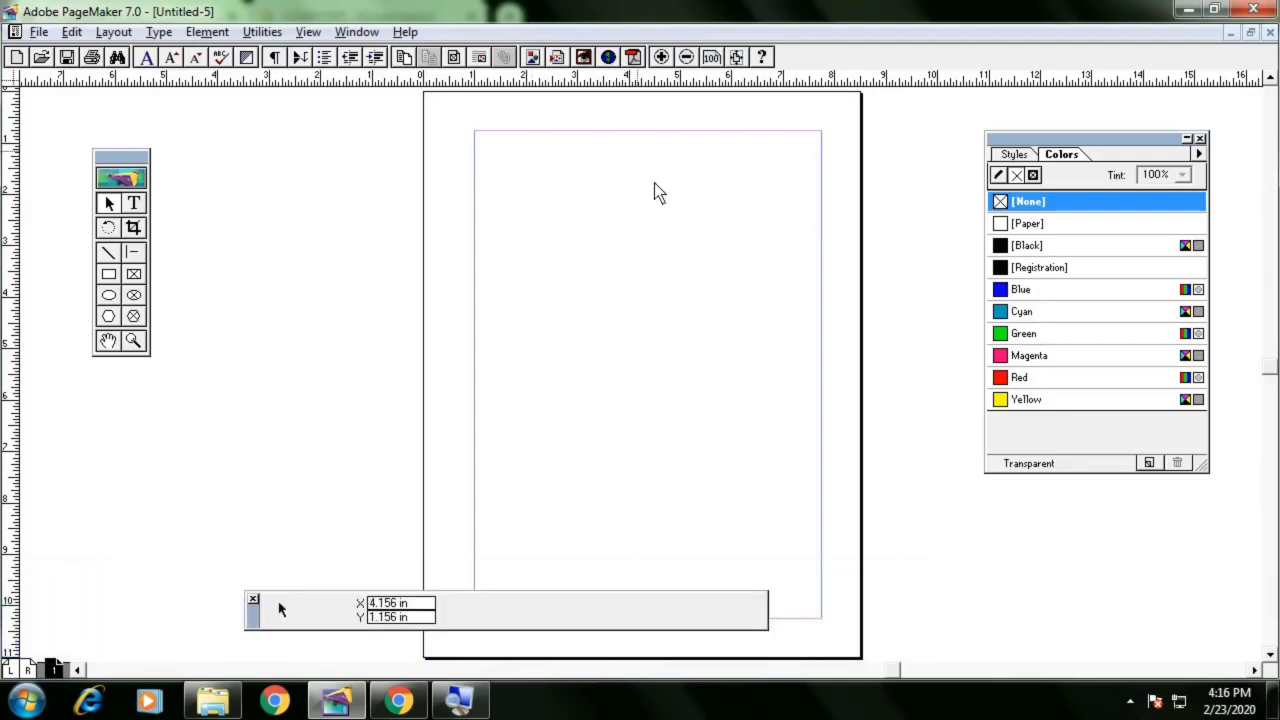
Start a new story with the Text tool and open it in the story editor
left_click(134, 205)
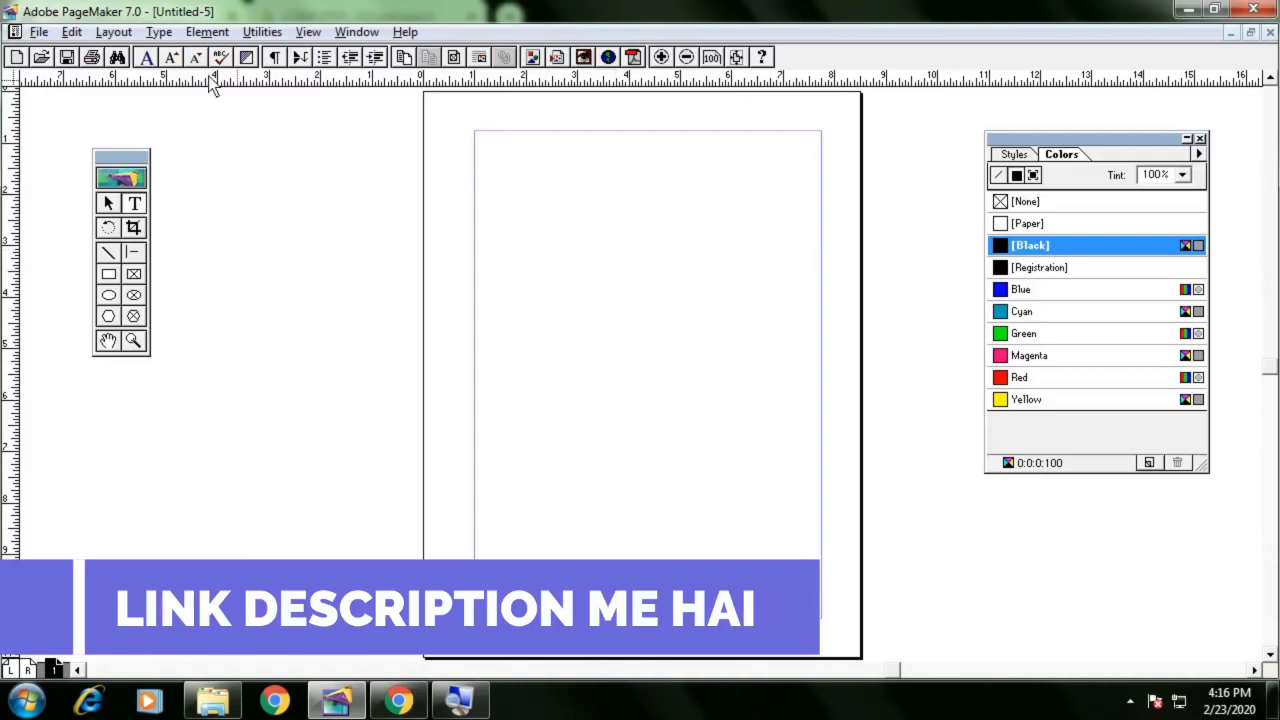
left_click(72, 32)
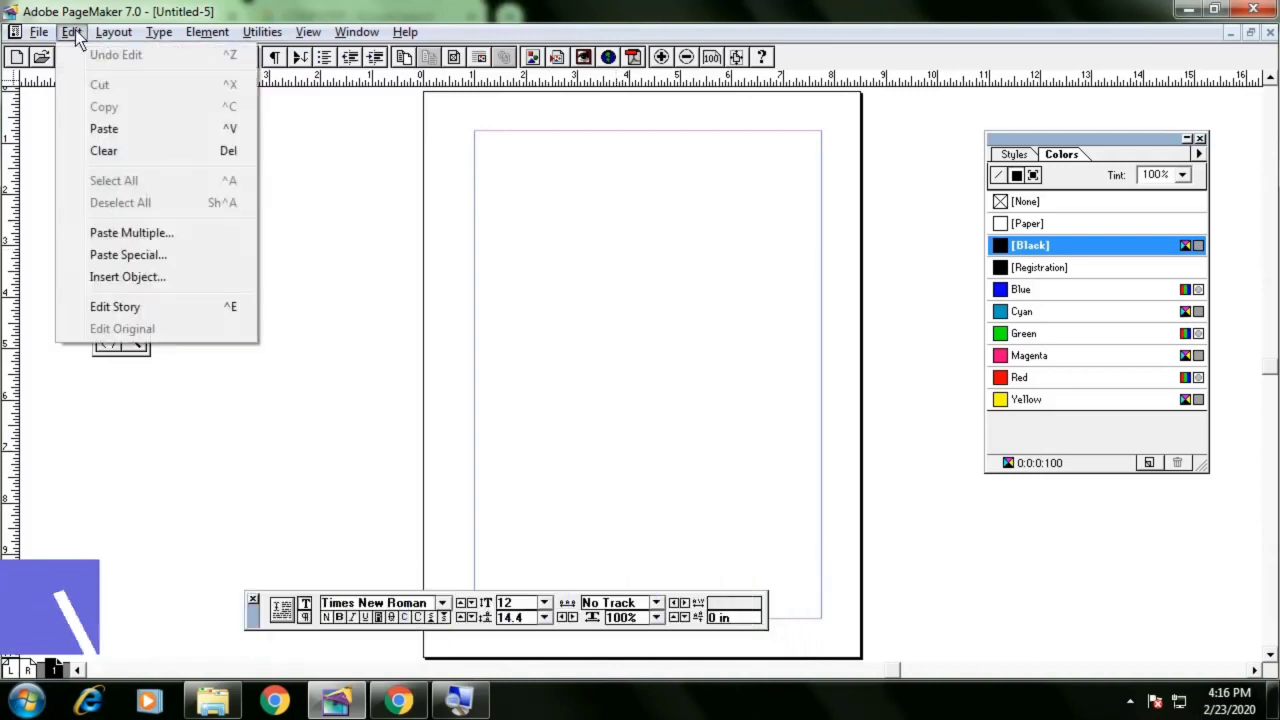
left_click(135, 304)
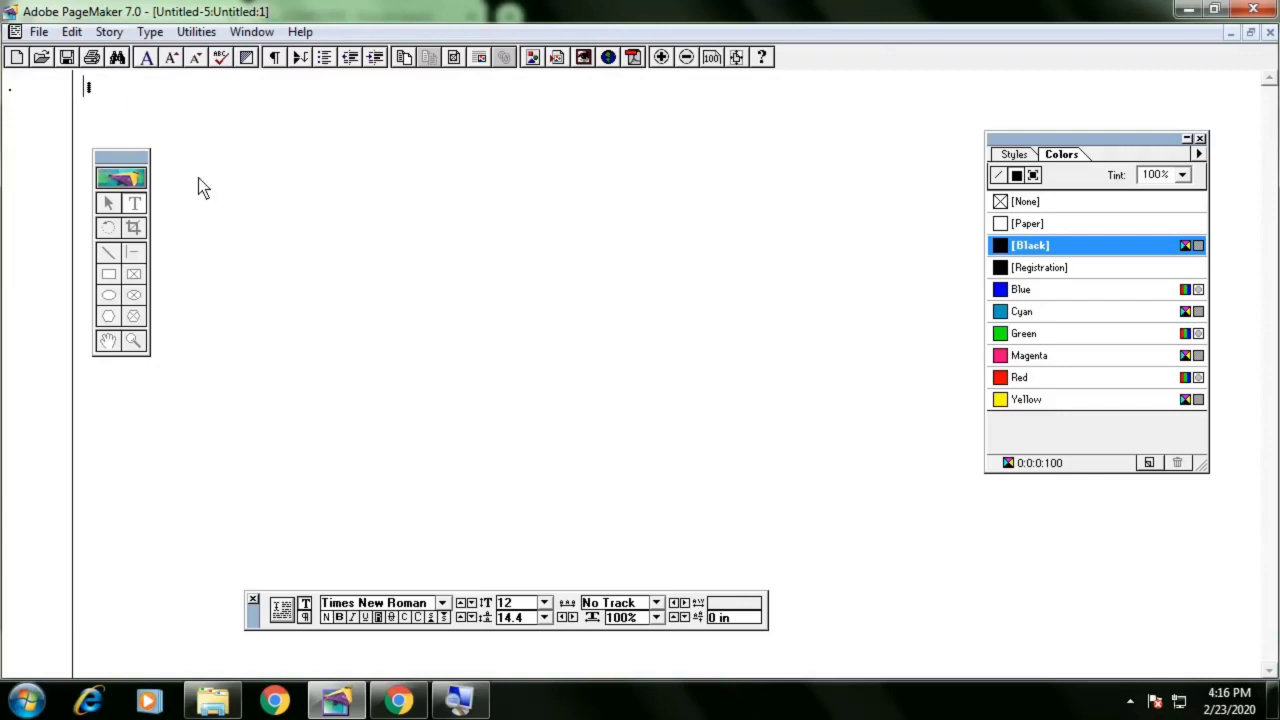
Return to the layout view and switch to the pointer tool
left_click(72, 32)
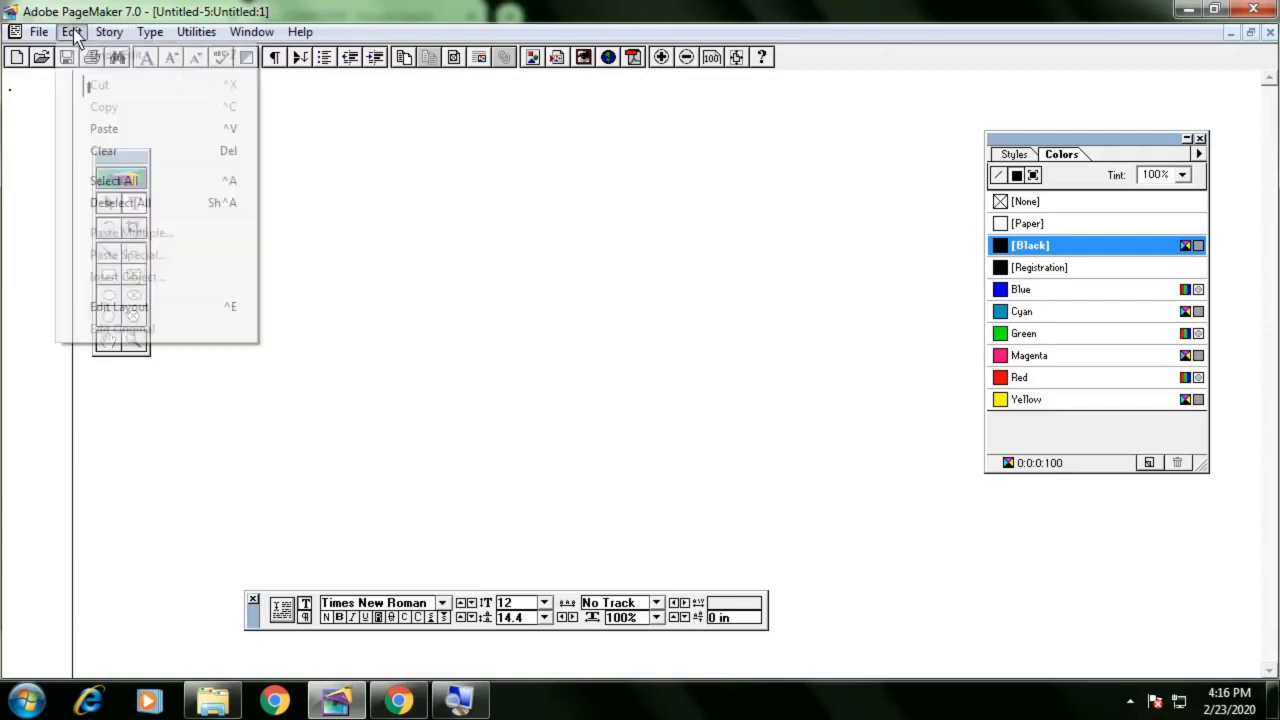
left_click(145, 308)
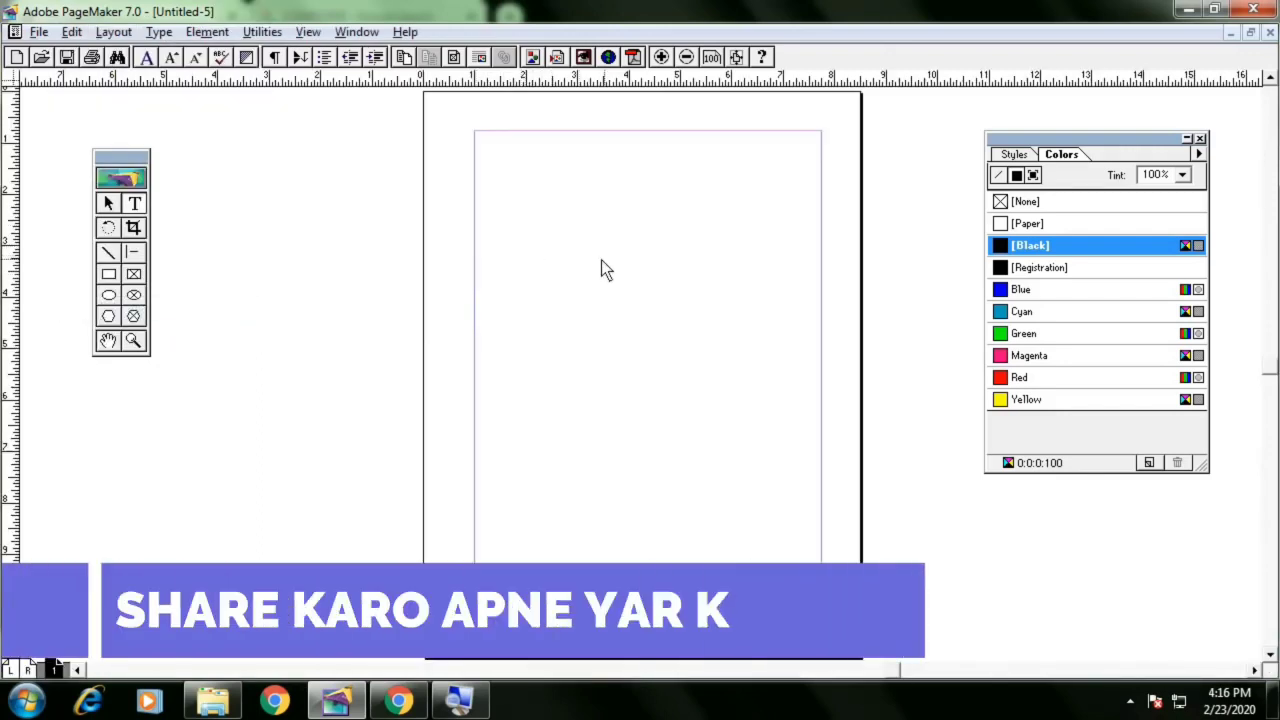
left_click(108, 203)
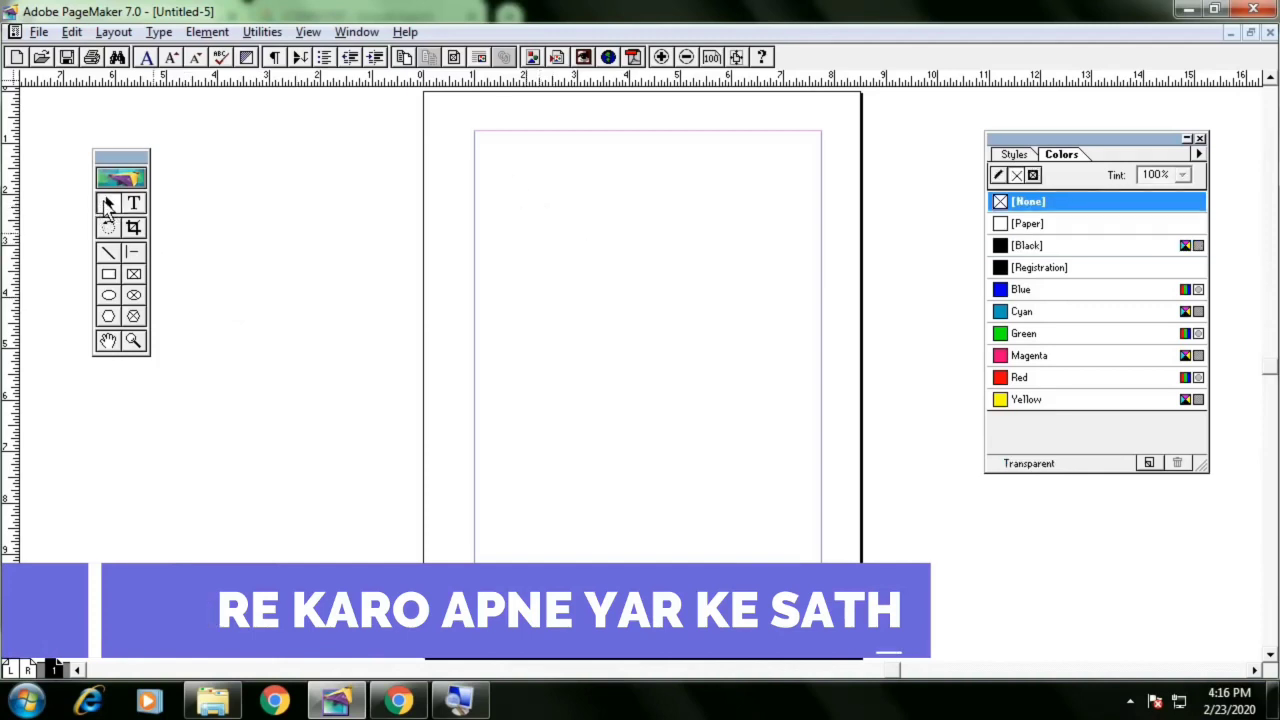